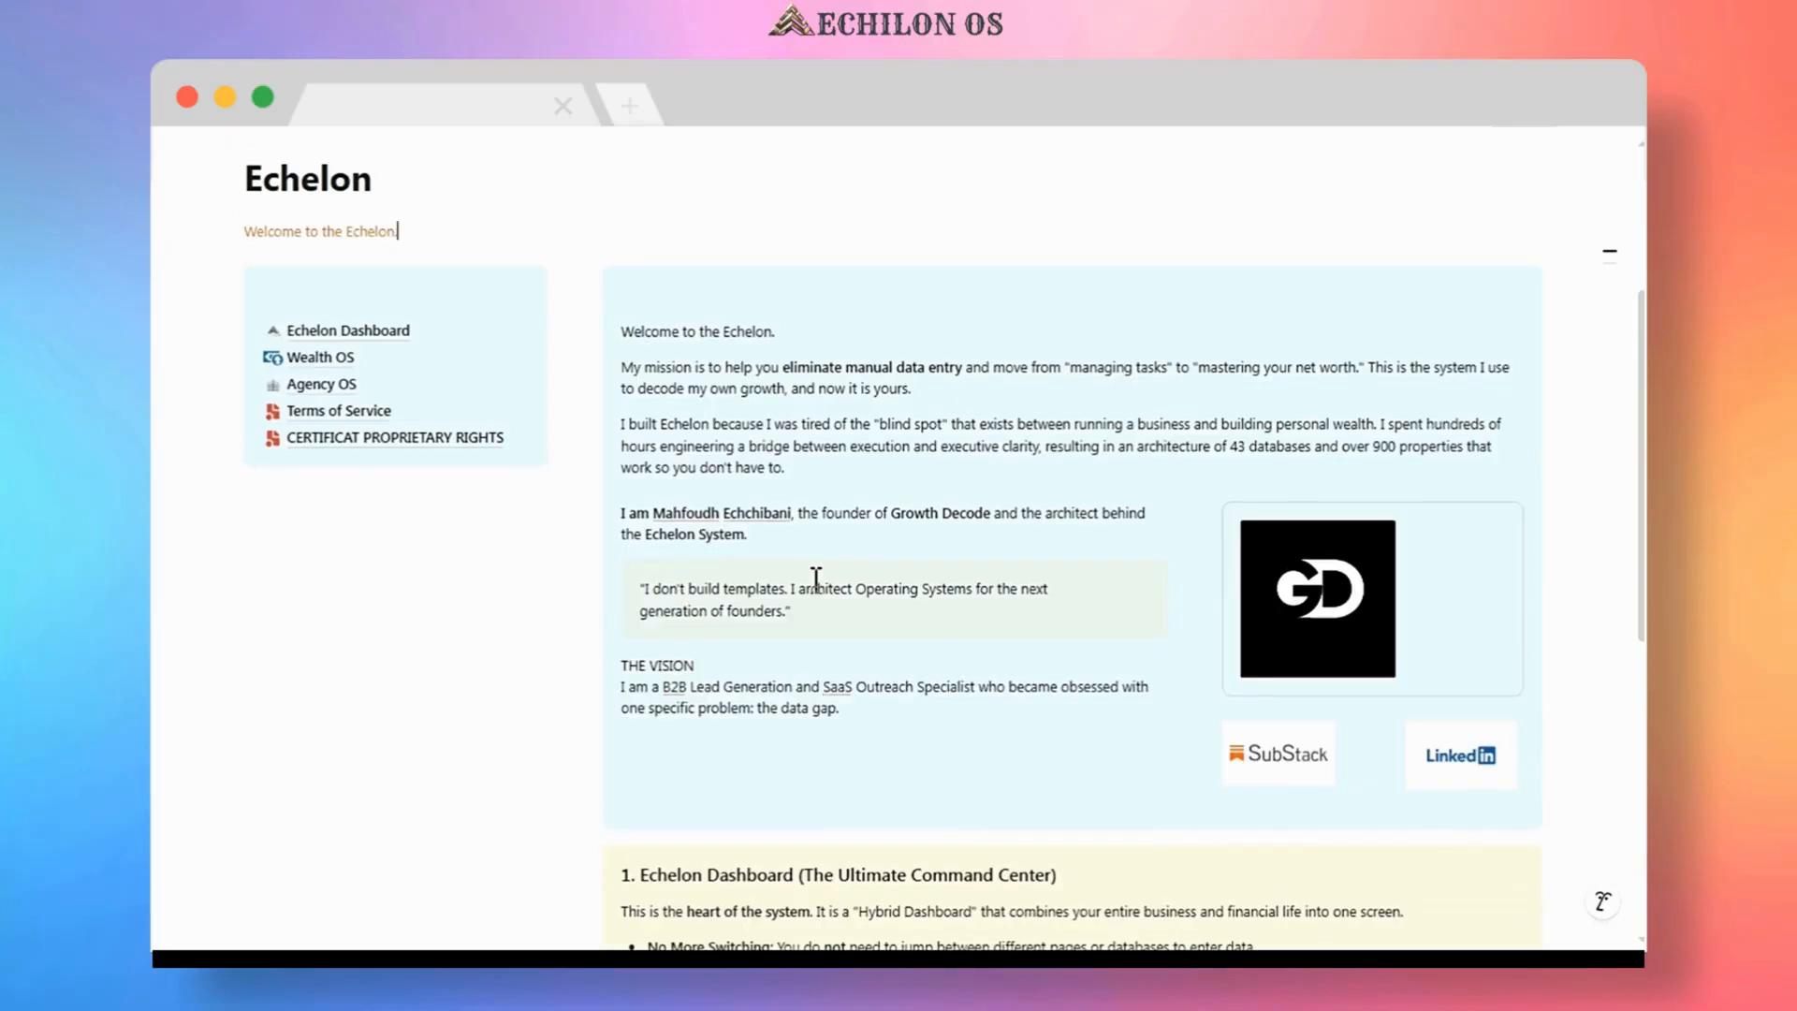
# - Open the Agency OS page and read its guide from the Executive Control Layer through The Flow of Value
pyautogui.scroll(2, 816, 580)
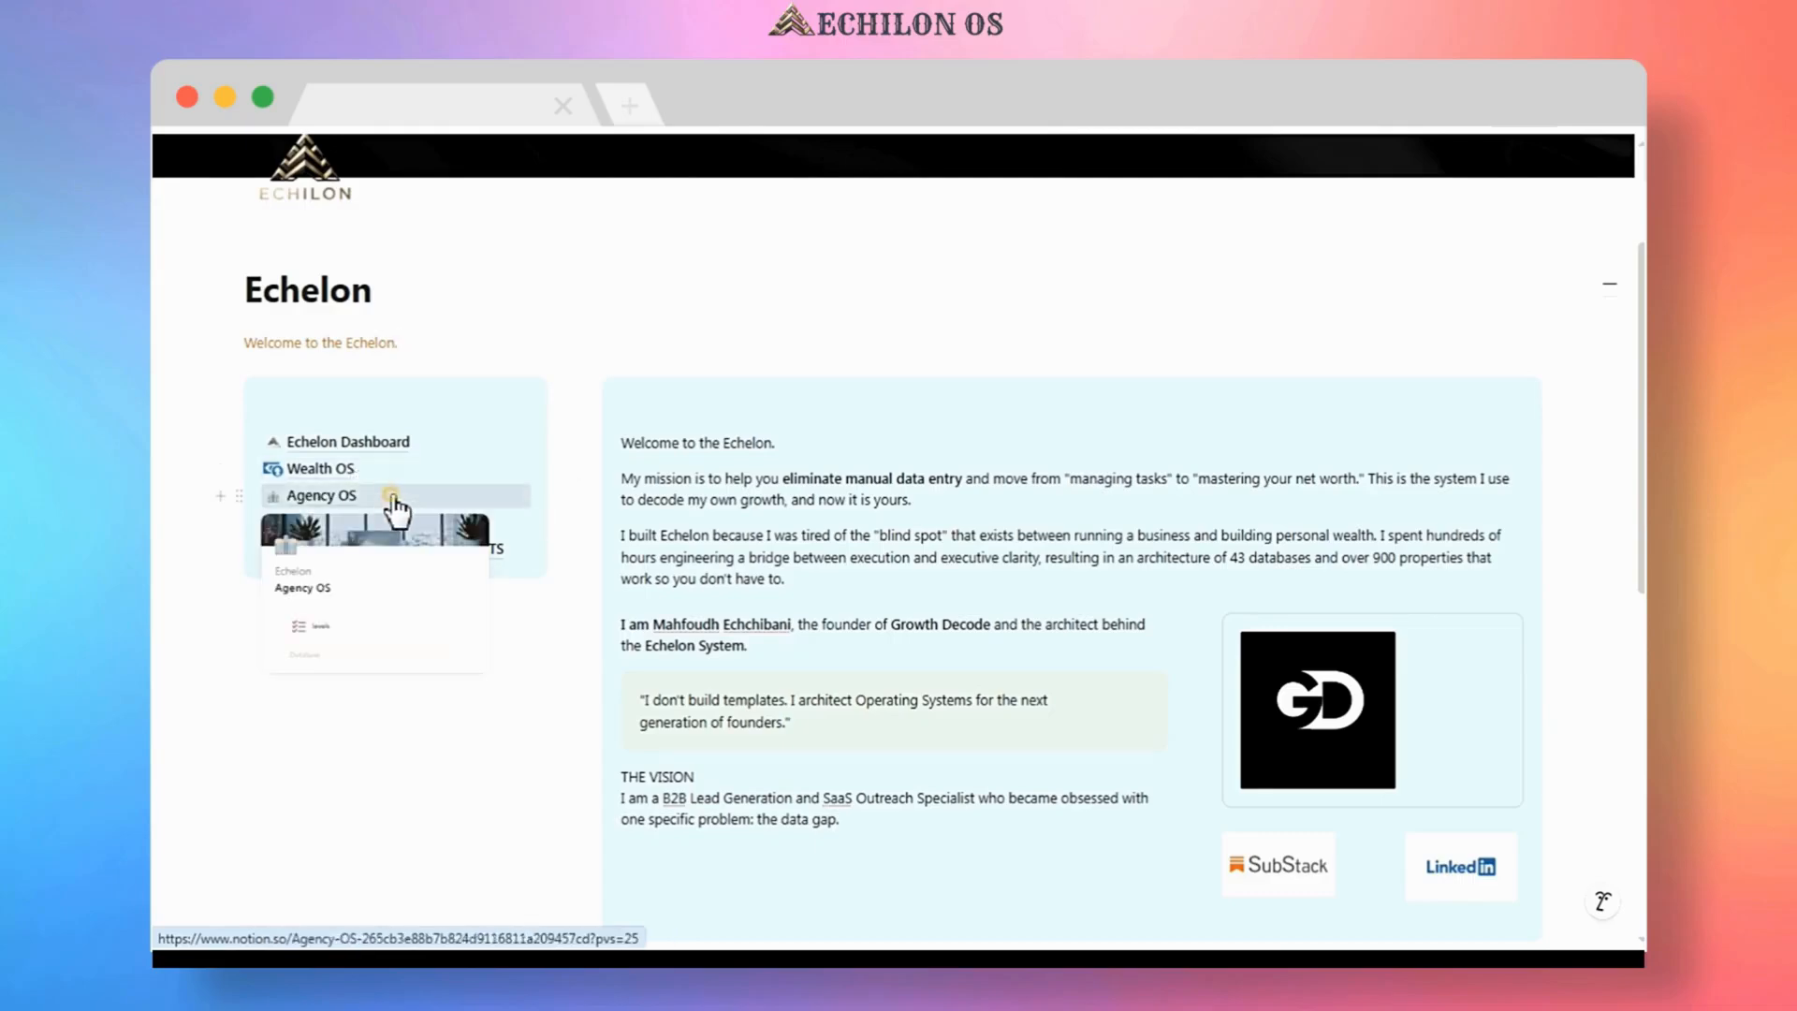
pyautogui.click(396, 505)
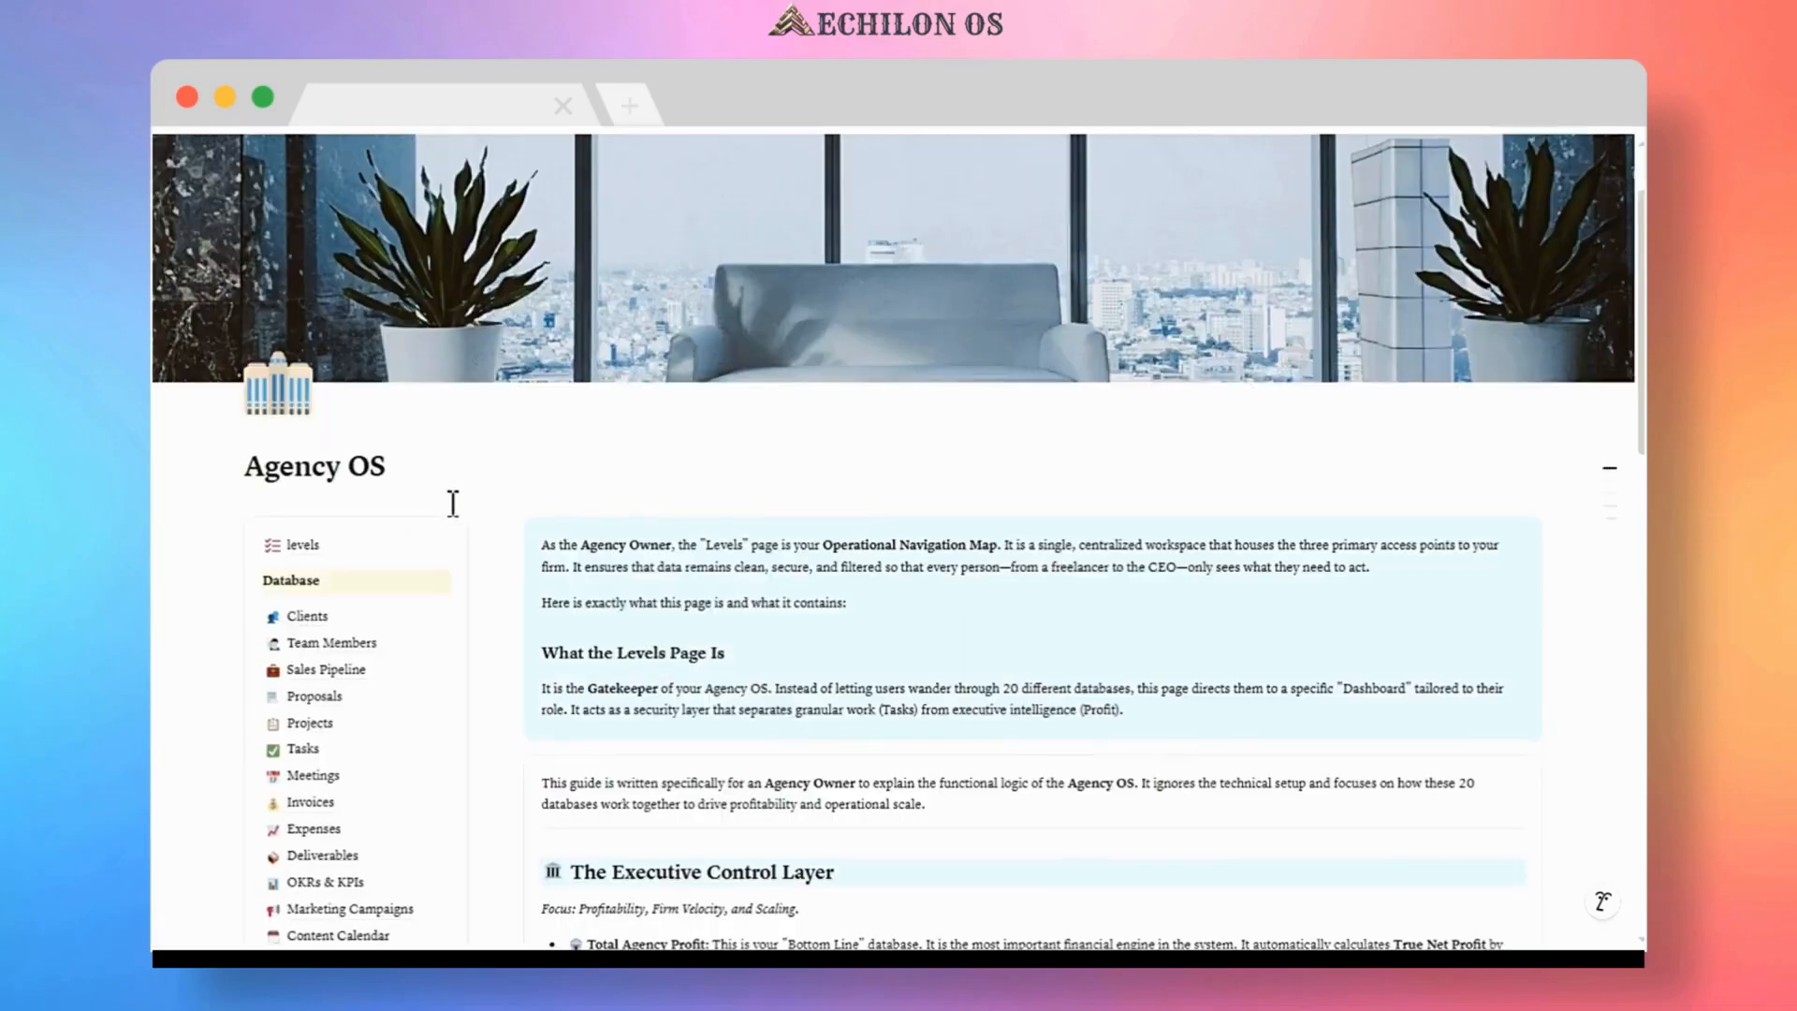
pyautogui.scroll(-3, 453, 505)
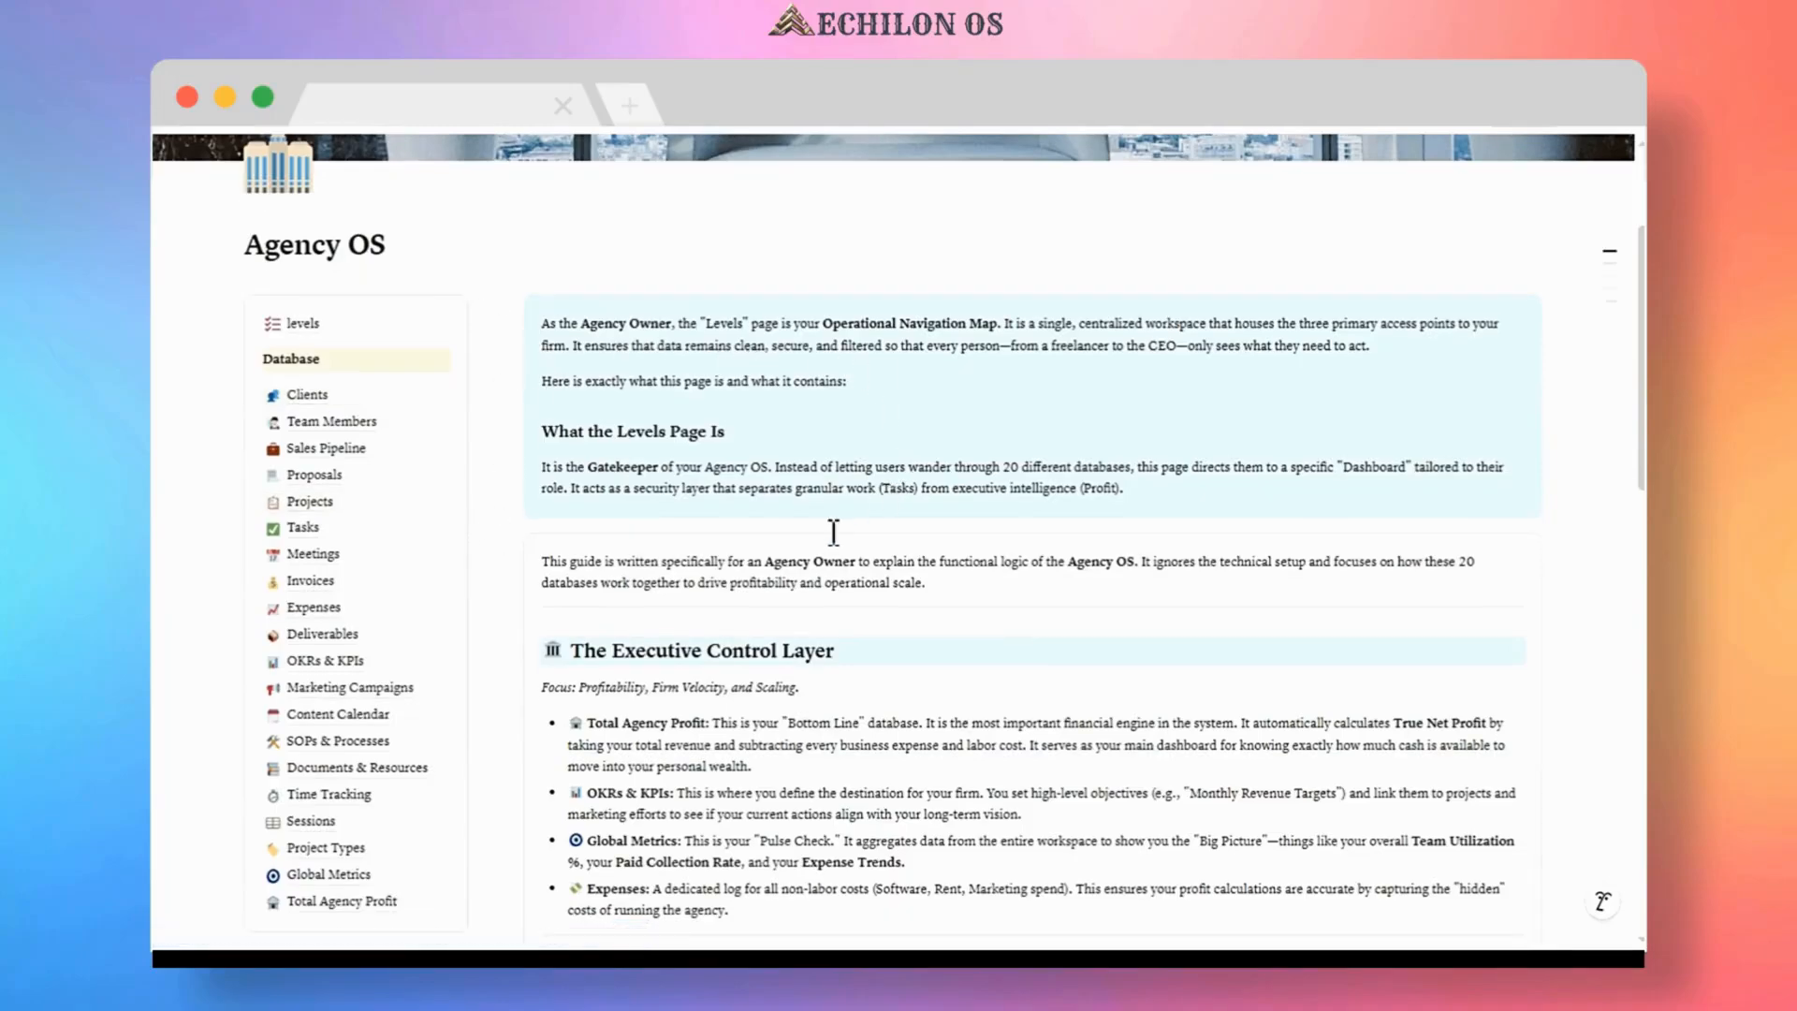
pyautogui.scroll(-5, 833, 532)
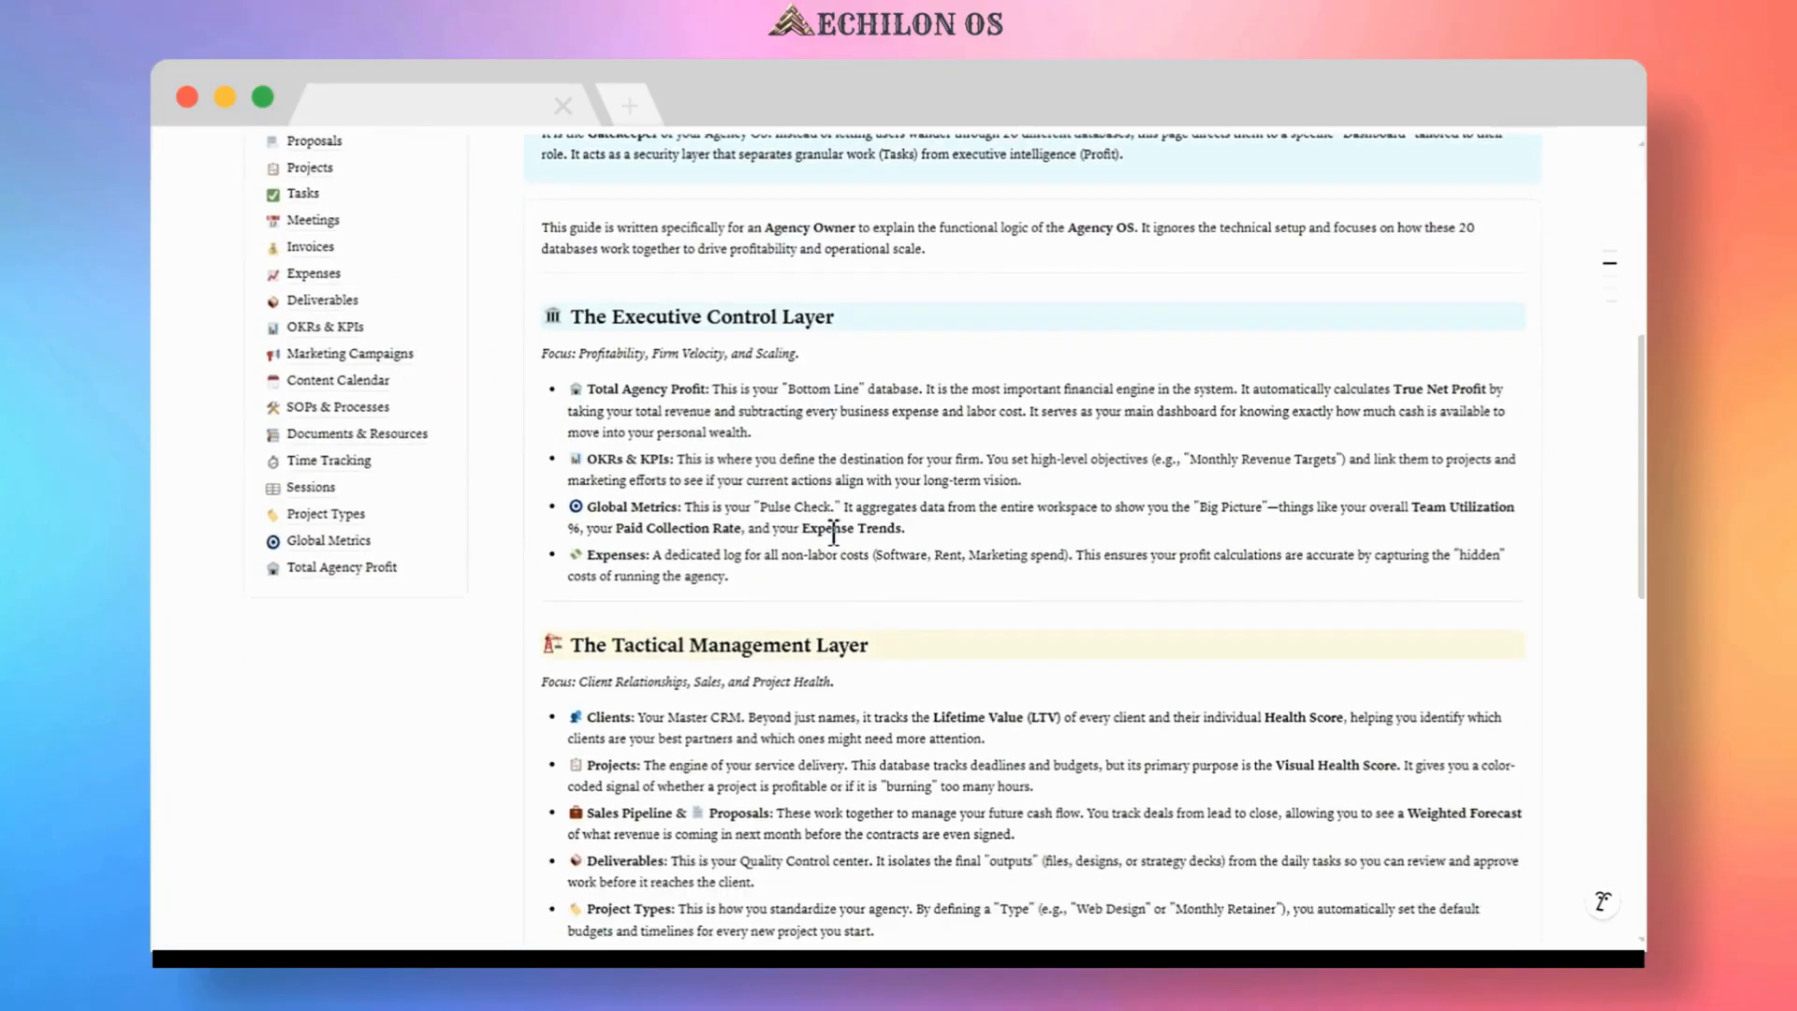
pyautogui.scroll(-5, 833, 537)
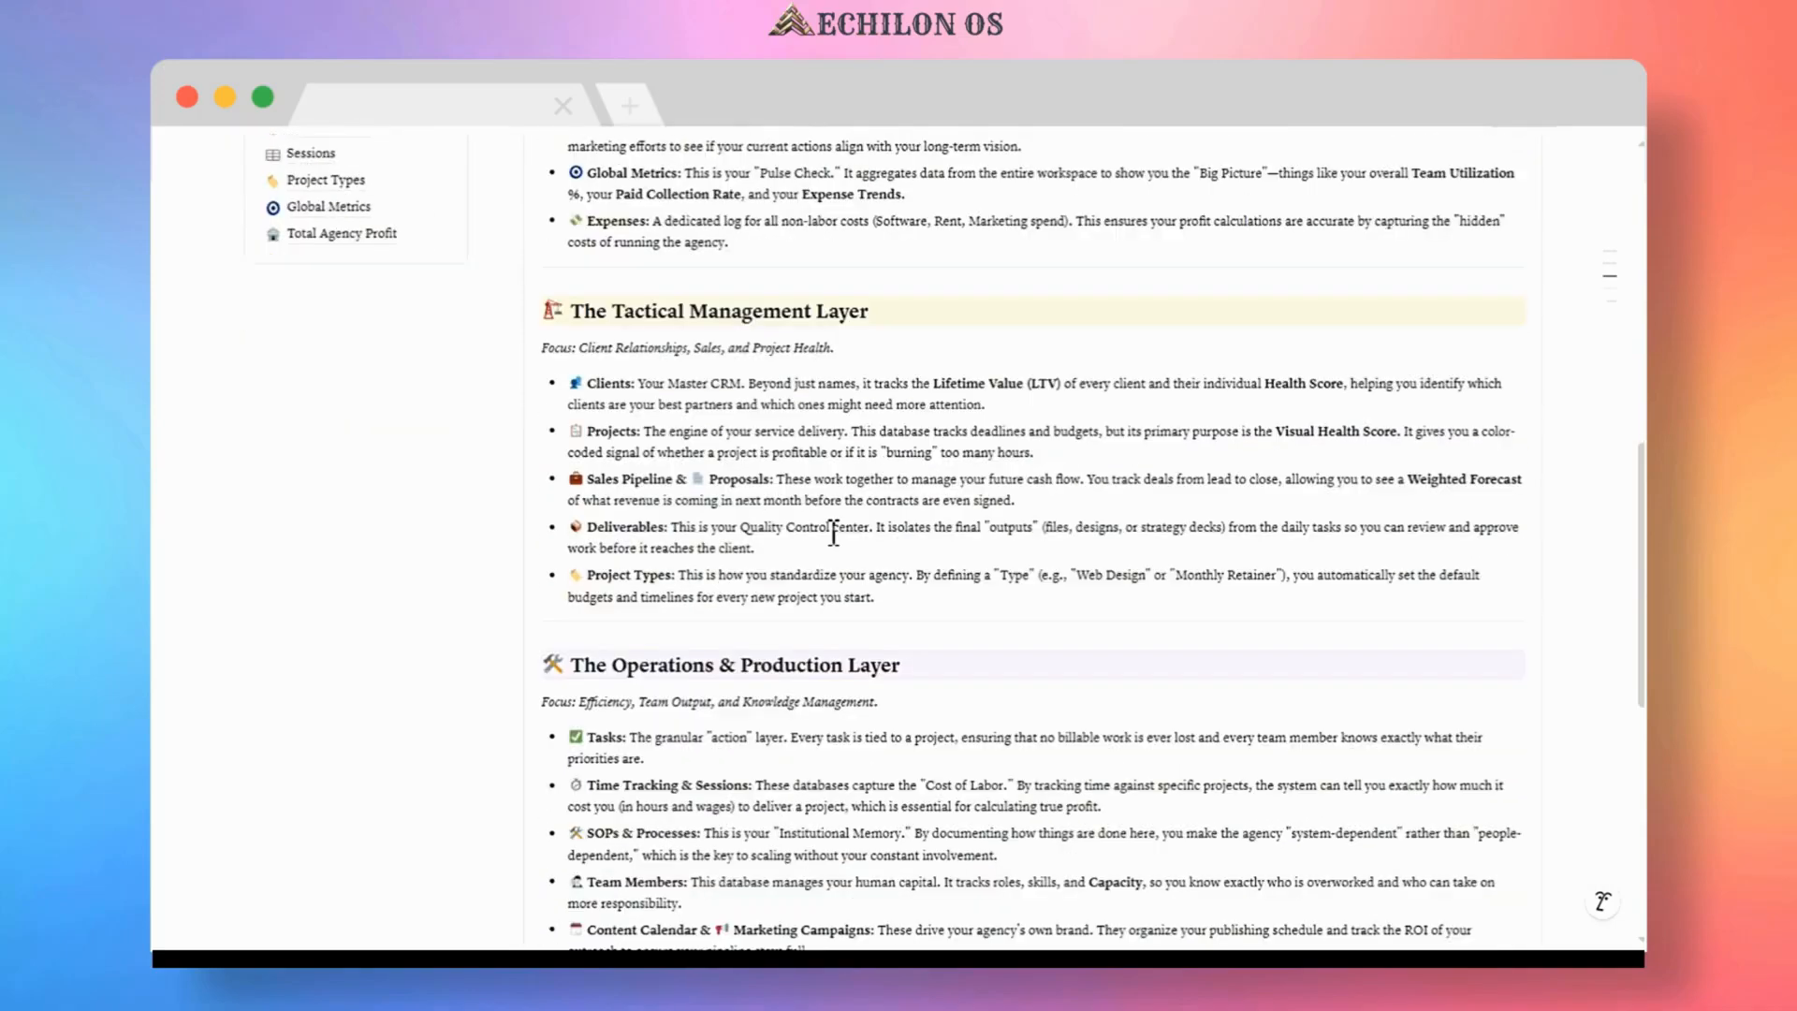
pyautogui.scroll(-5, 832, 533)
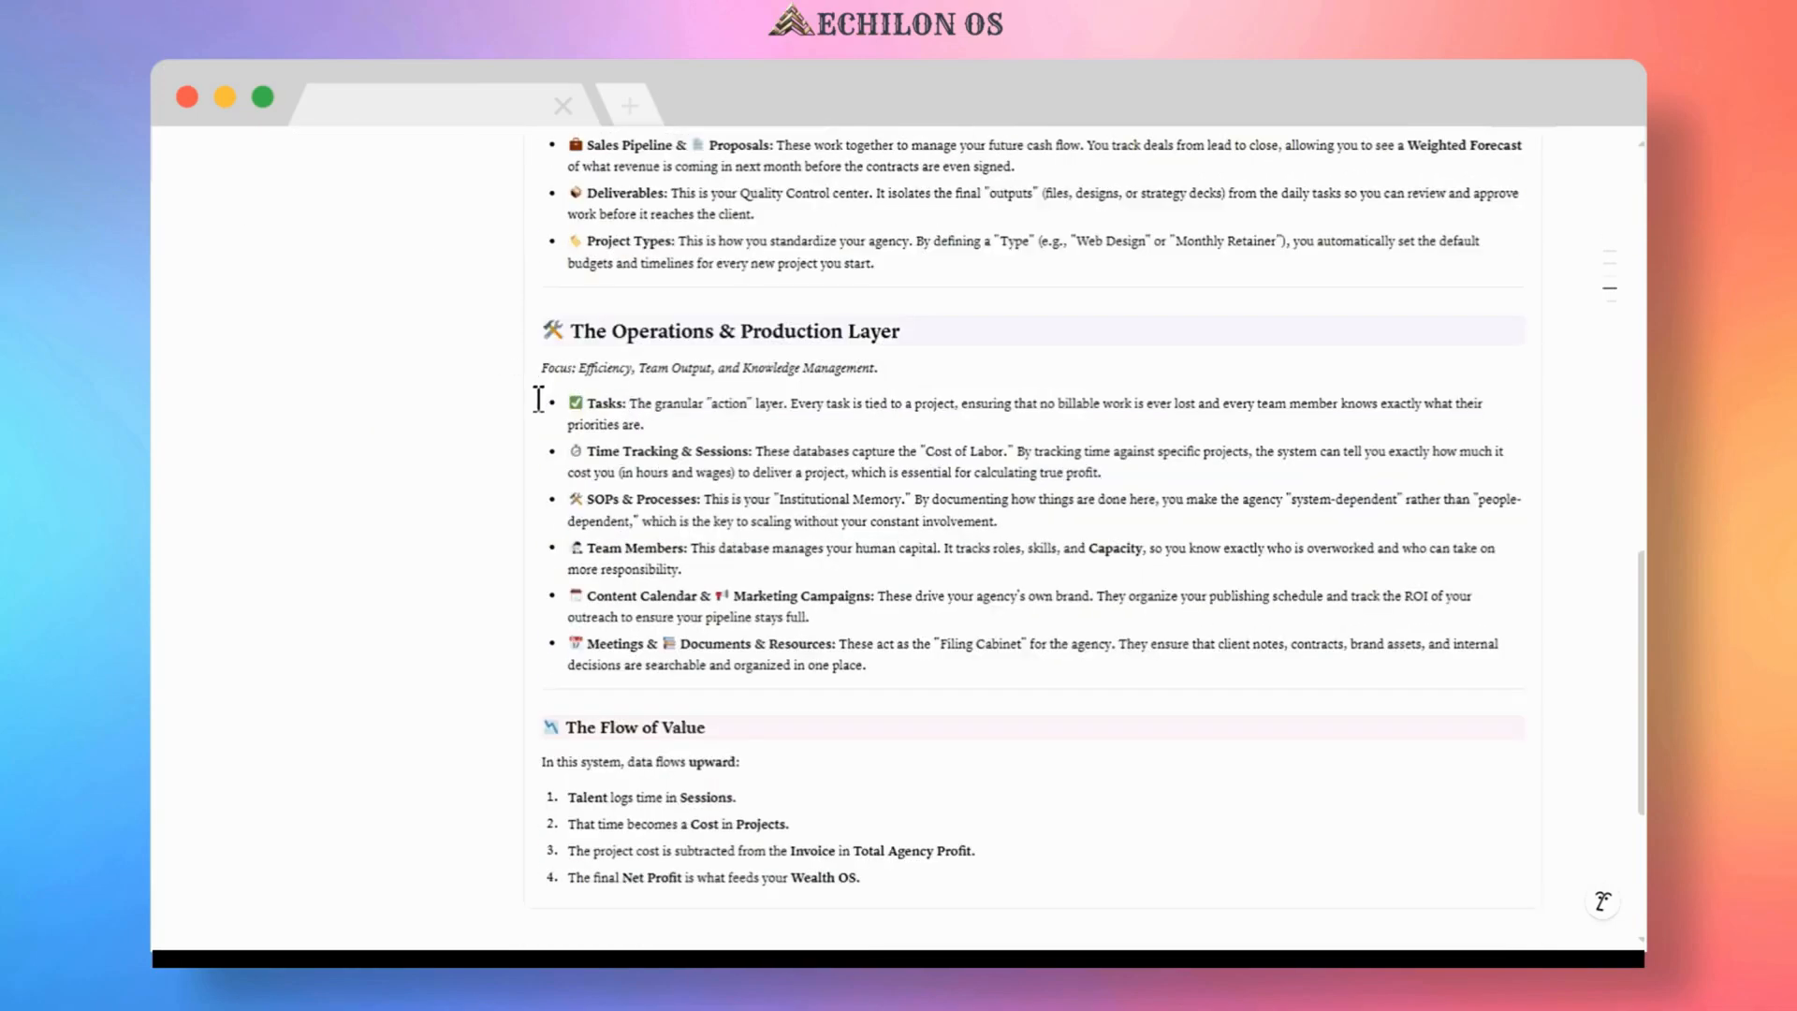
pyautogui.scroll(-3, 557, 520)
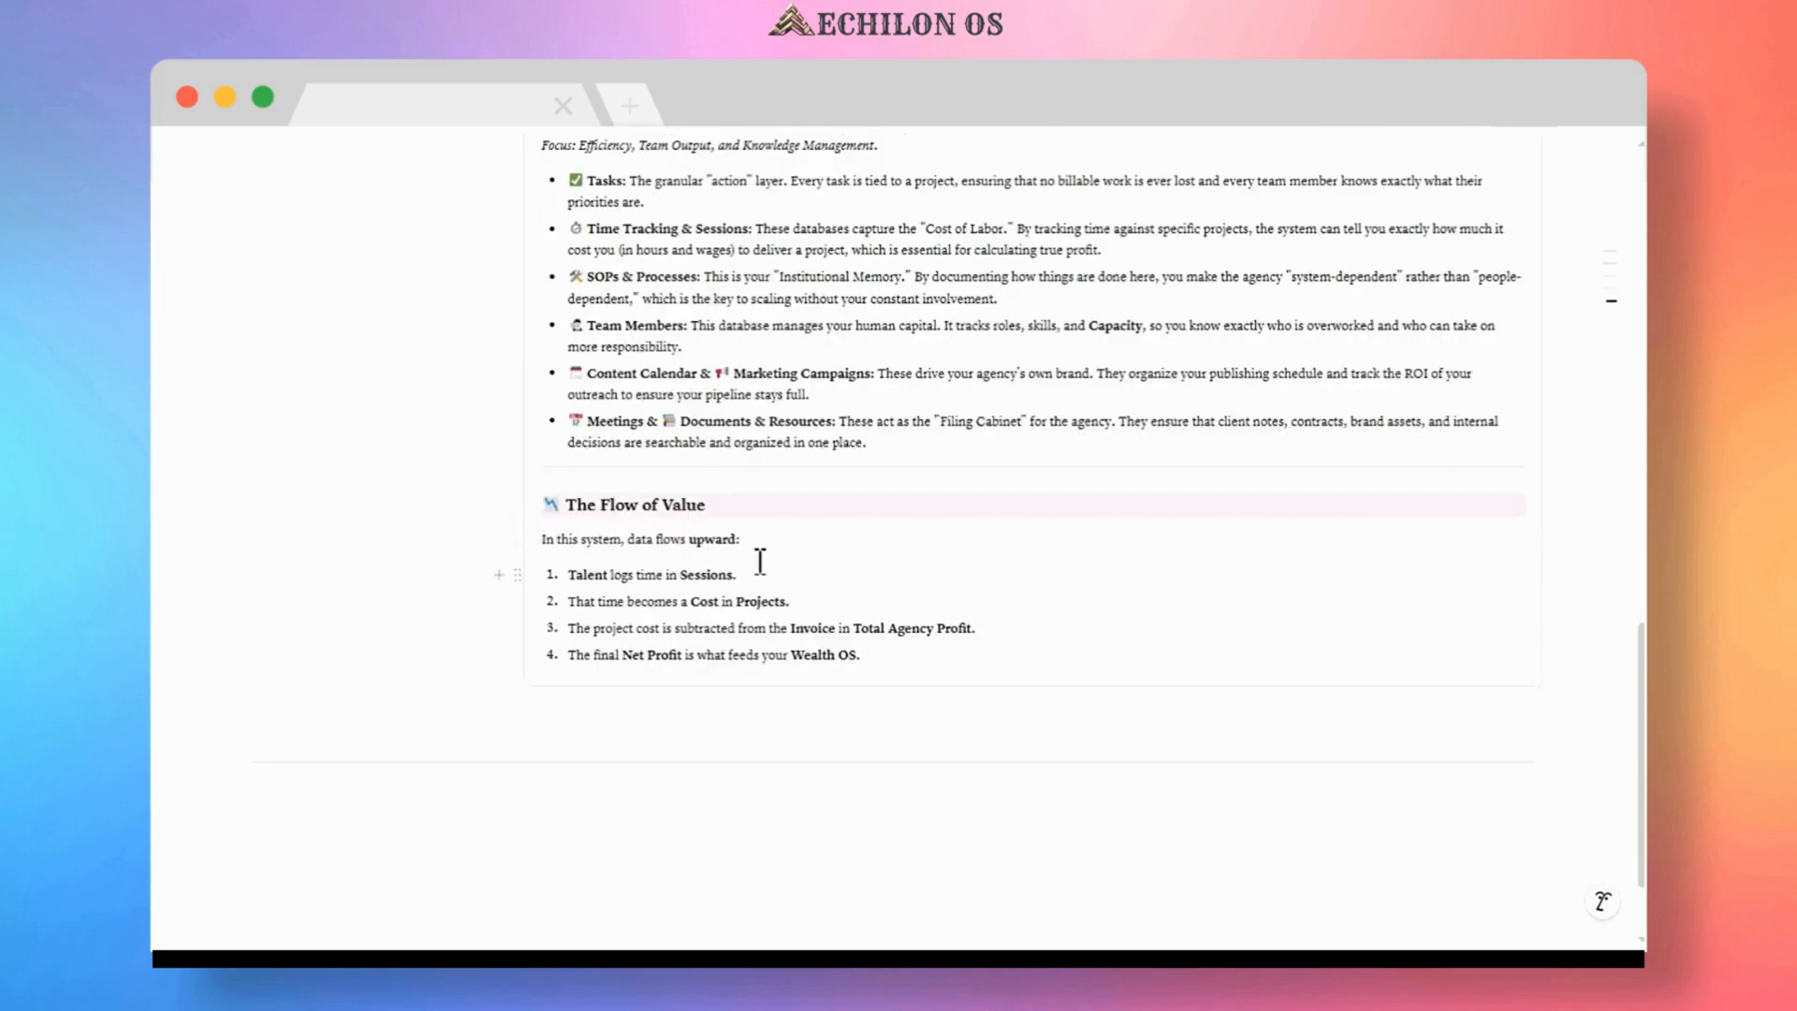
pyautogui.scroll(5, 502, 548)
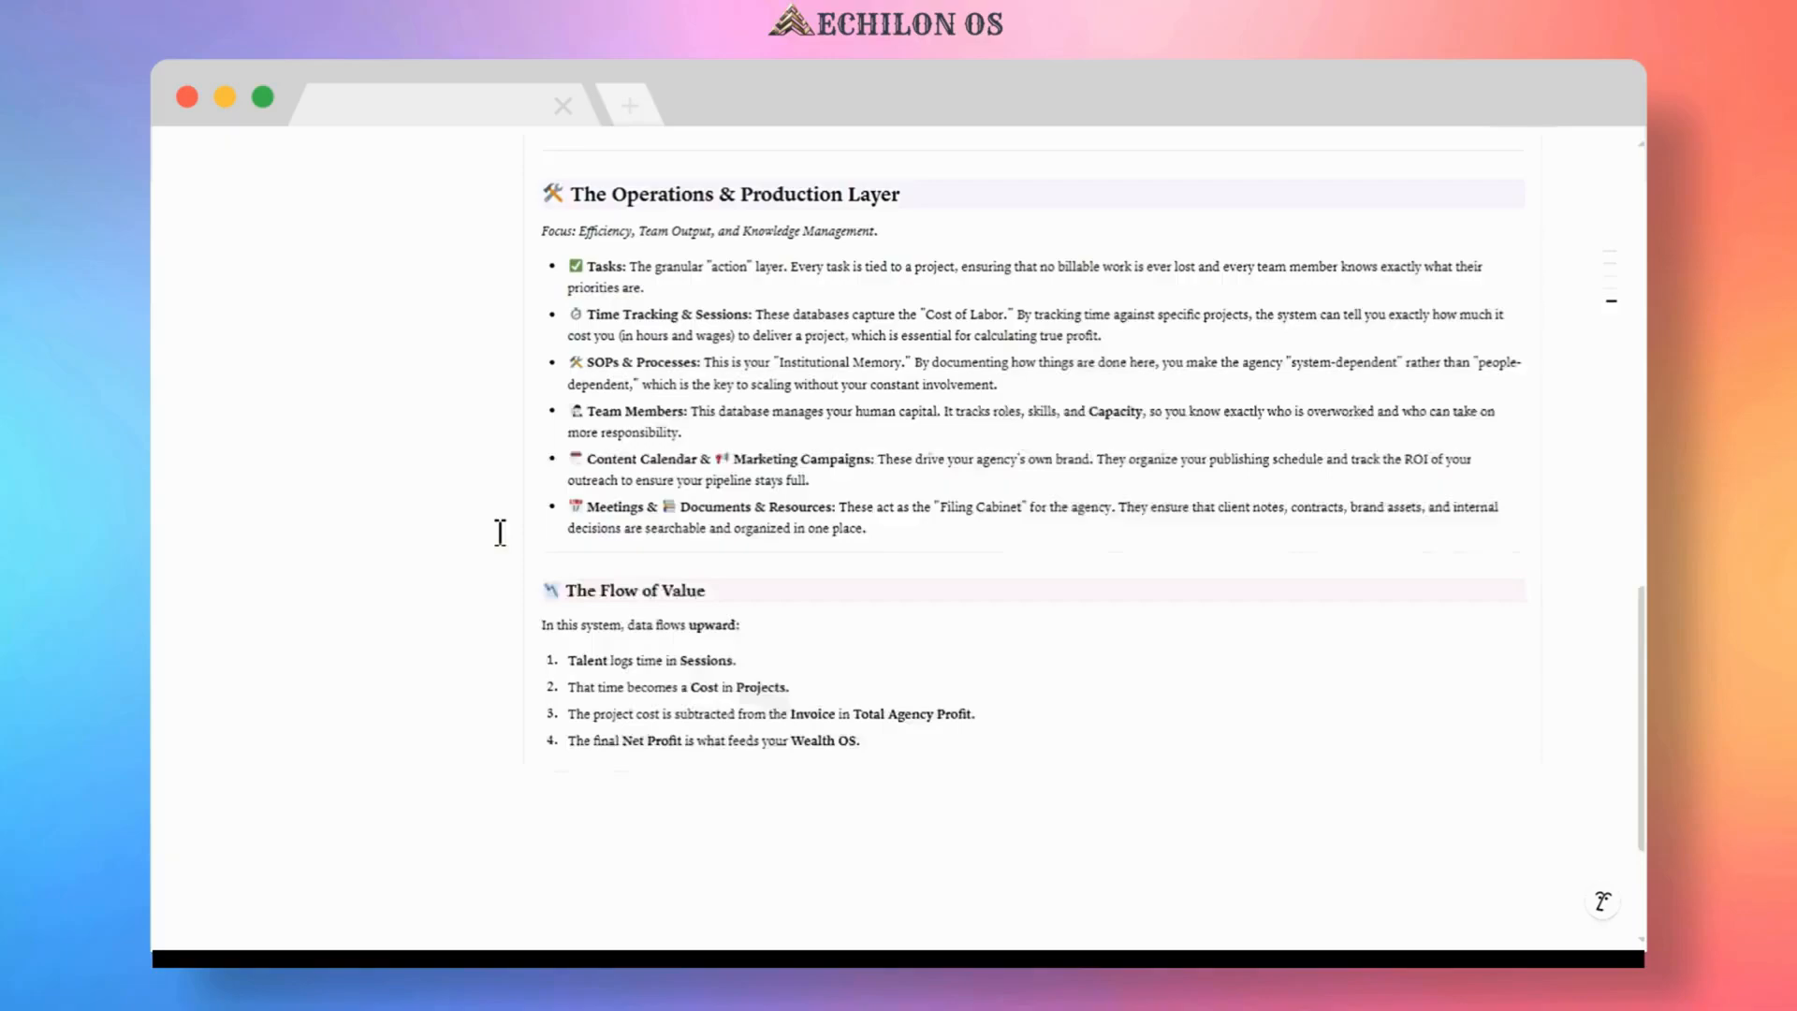
pyautogui.scroll(10, 500, 531)
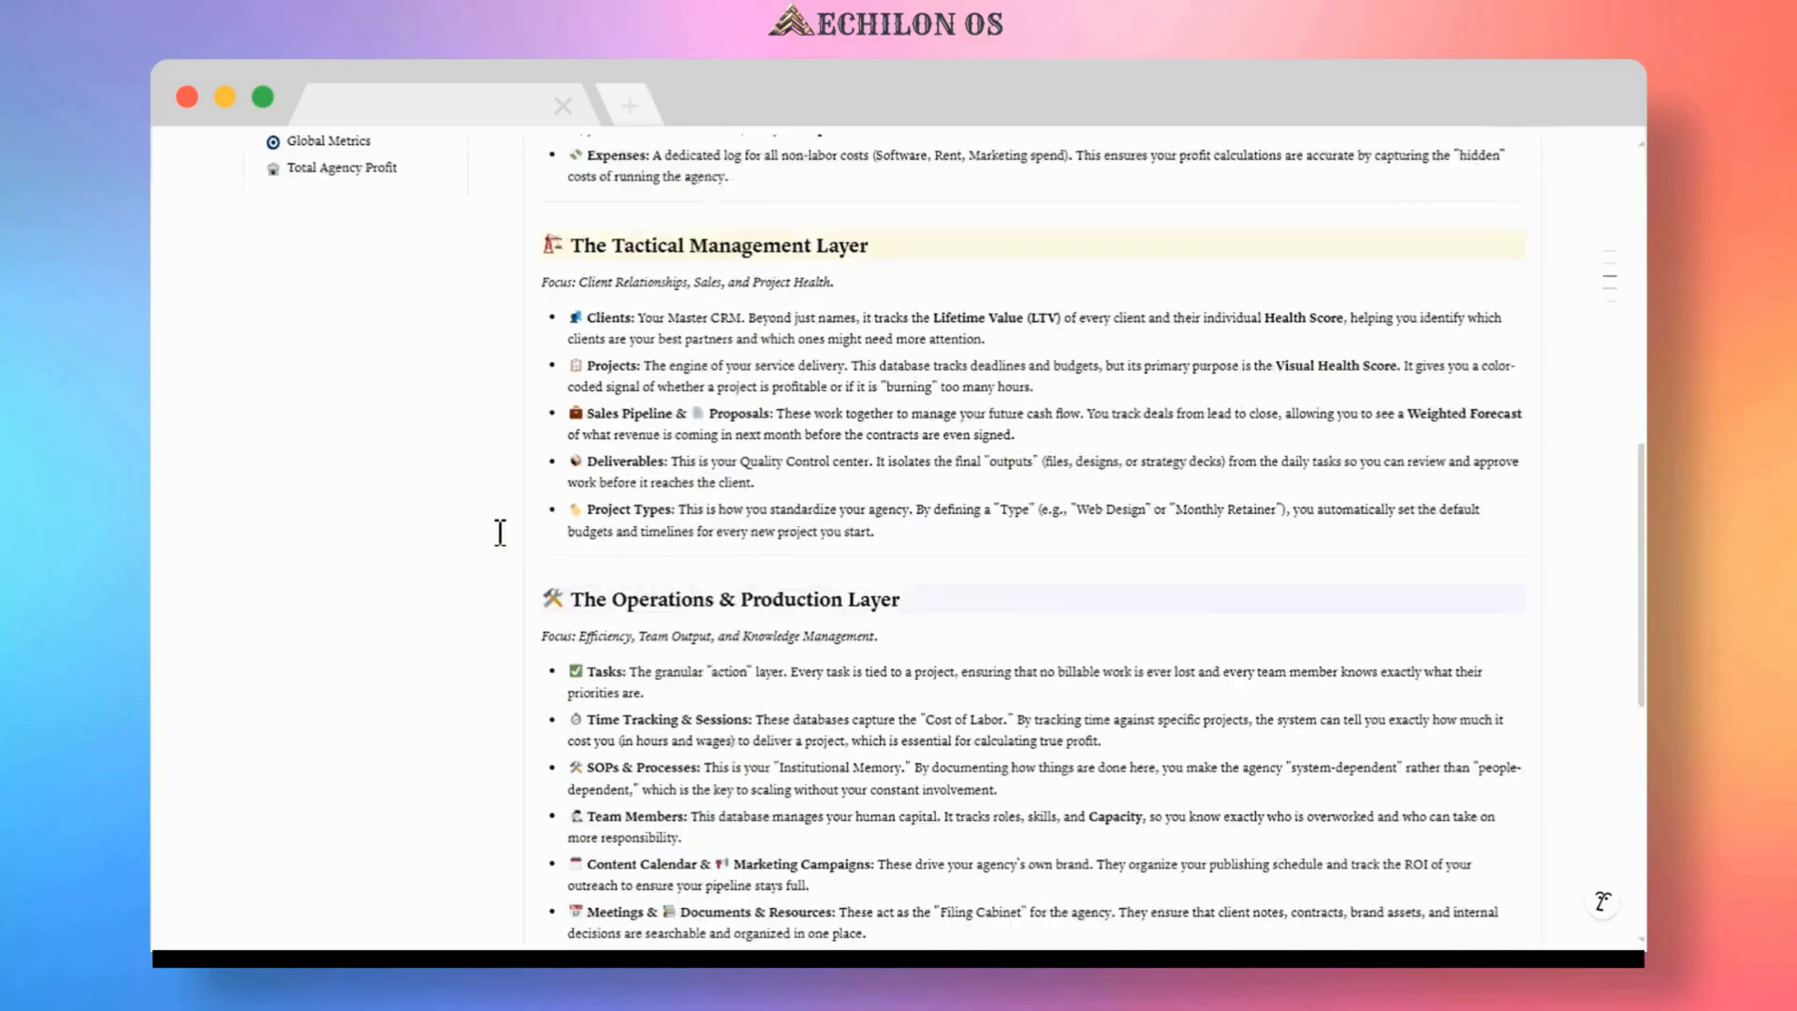
pyautogui.scroll(2, 501, 531)
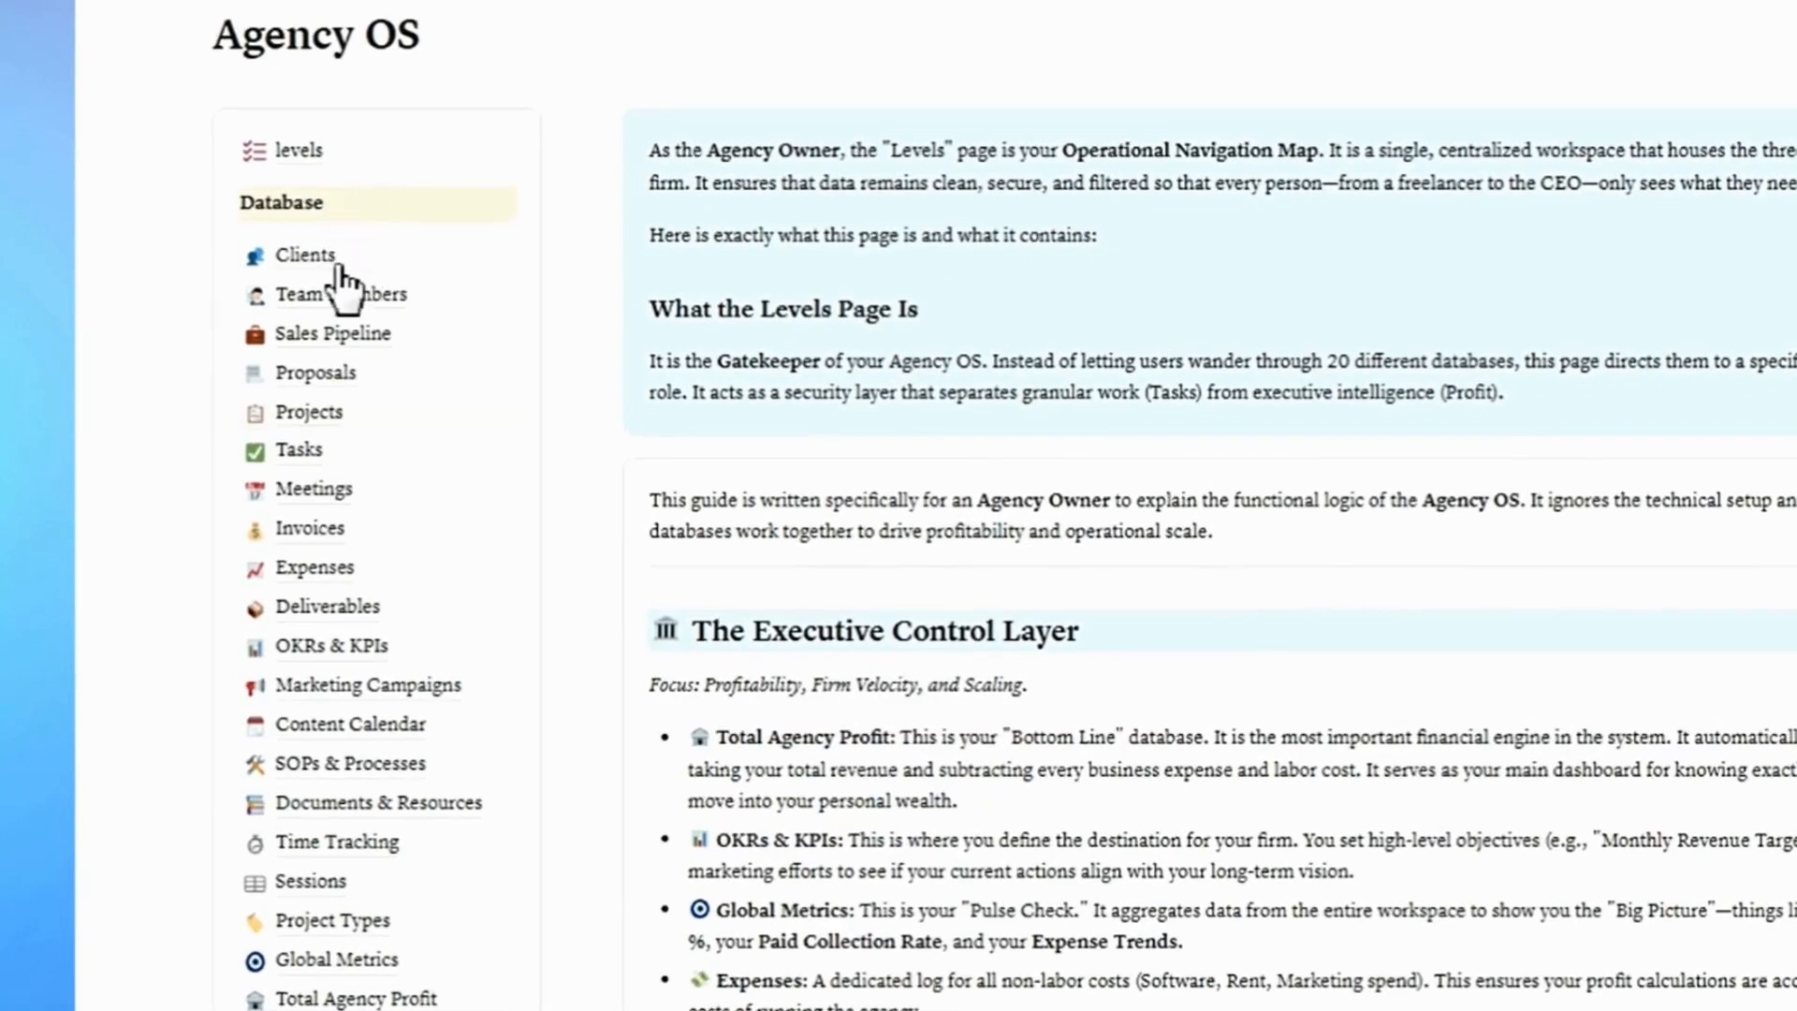
# - Preview the databases listed on the Agency OS page, including Team Members, Meetings, Deliverables and Content Calendar
pyautogui.moveTo(480, 297)
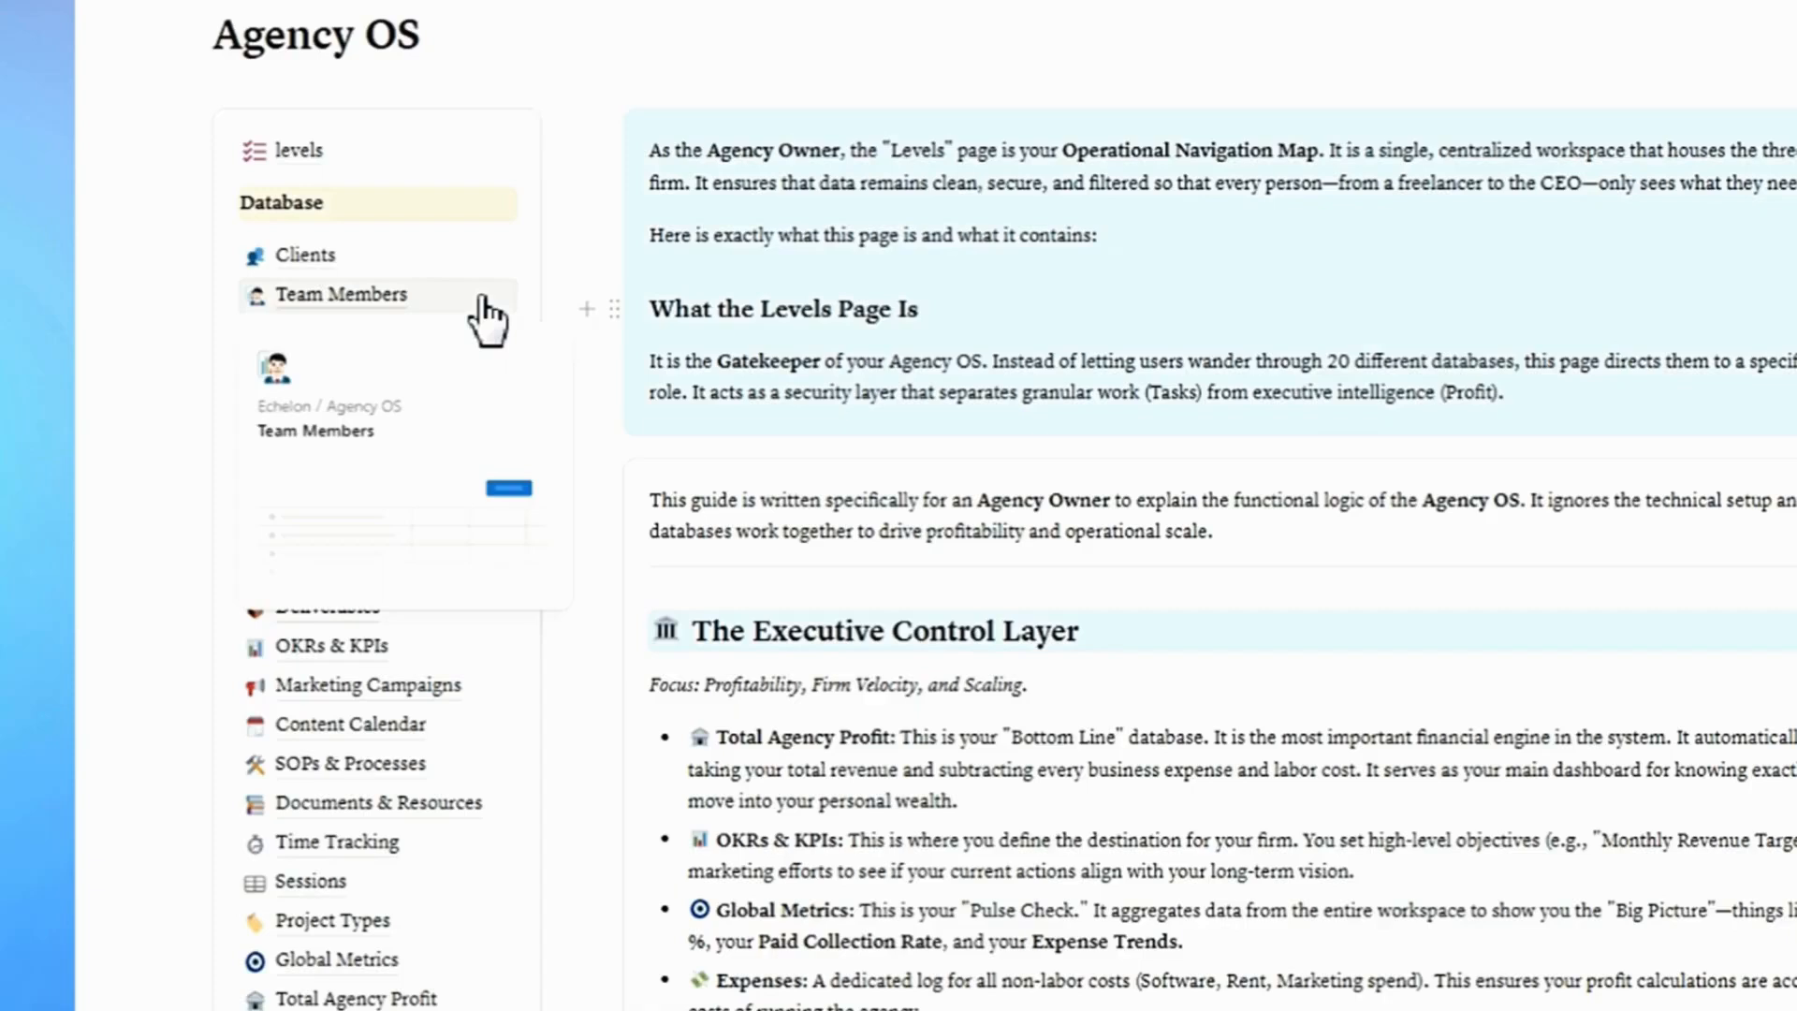
pyautogui.moveTo(495, 334)
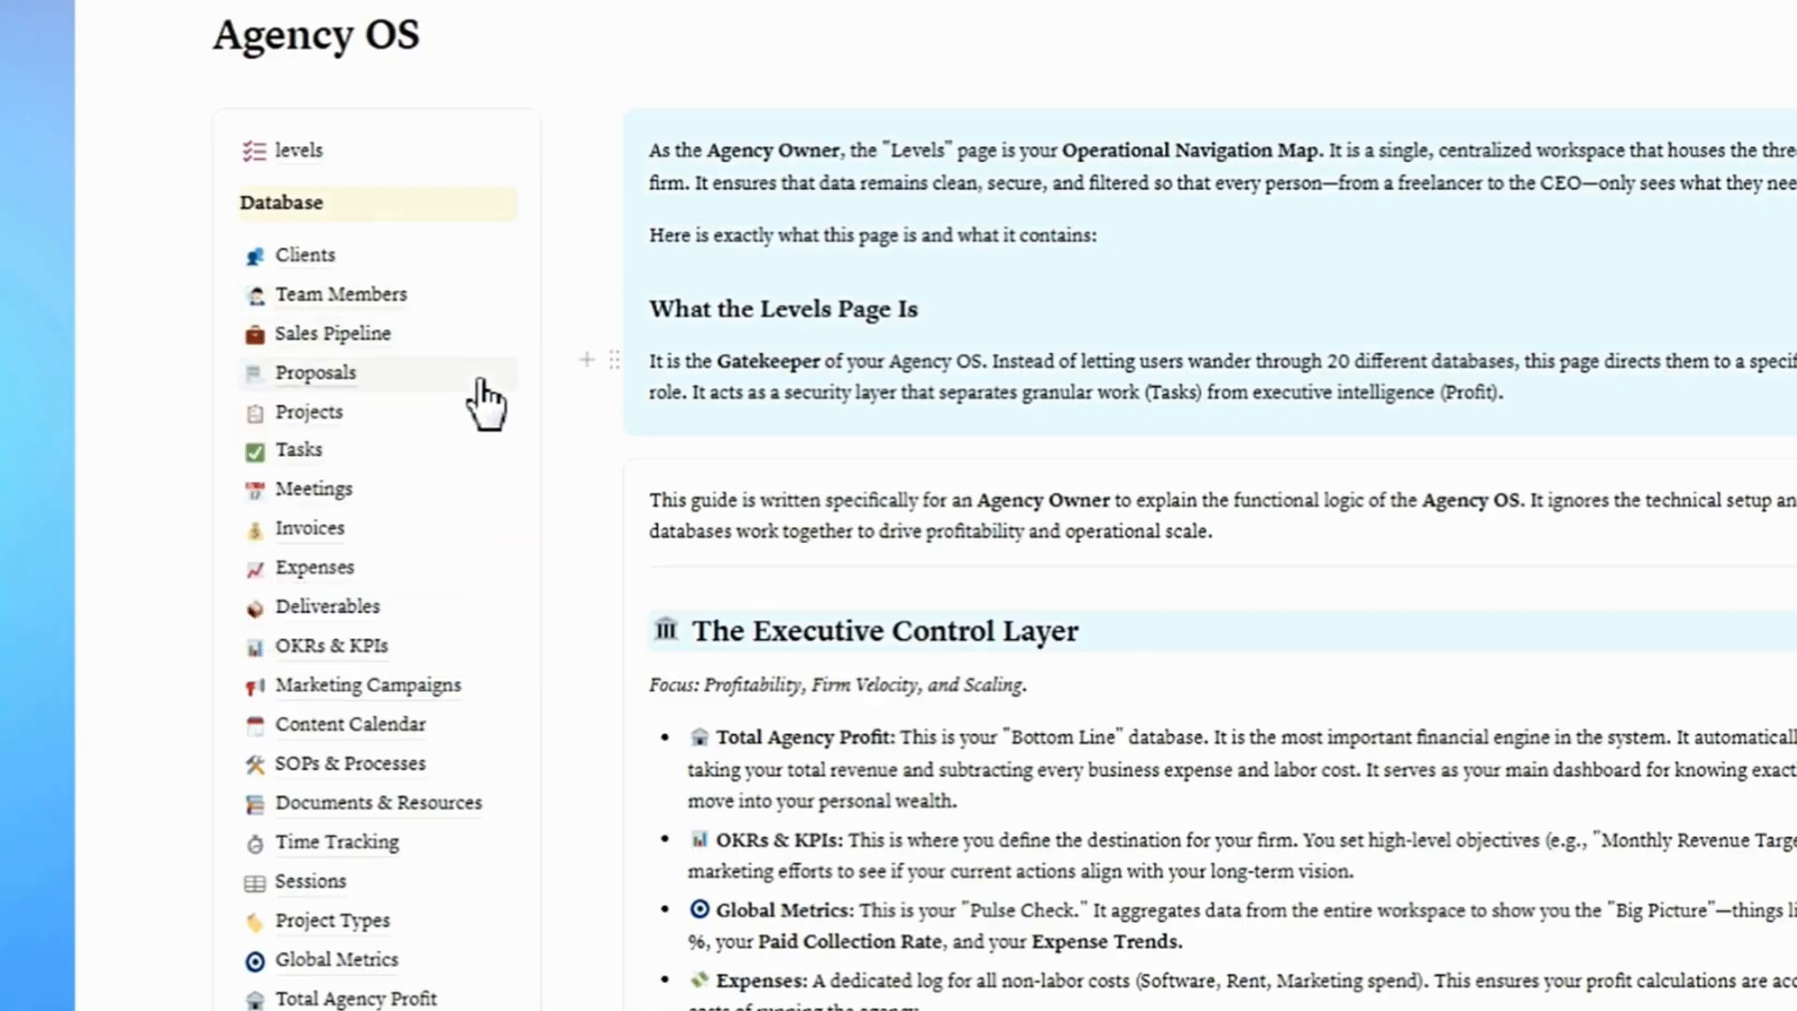
pyautogui.moveTo(480, 379)
pyautogui.moveTo(448, 421)
pyautogui.moveTo(505, 486)
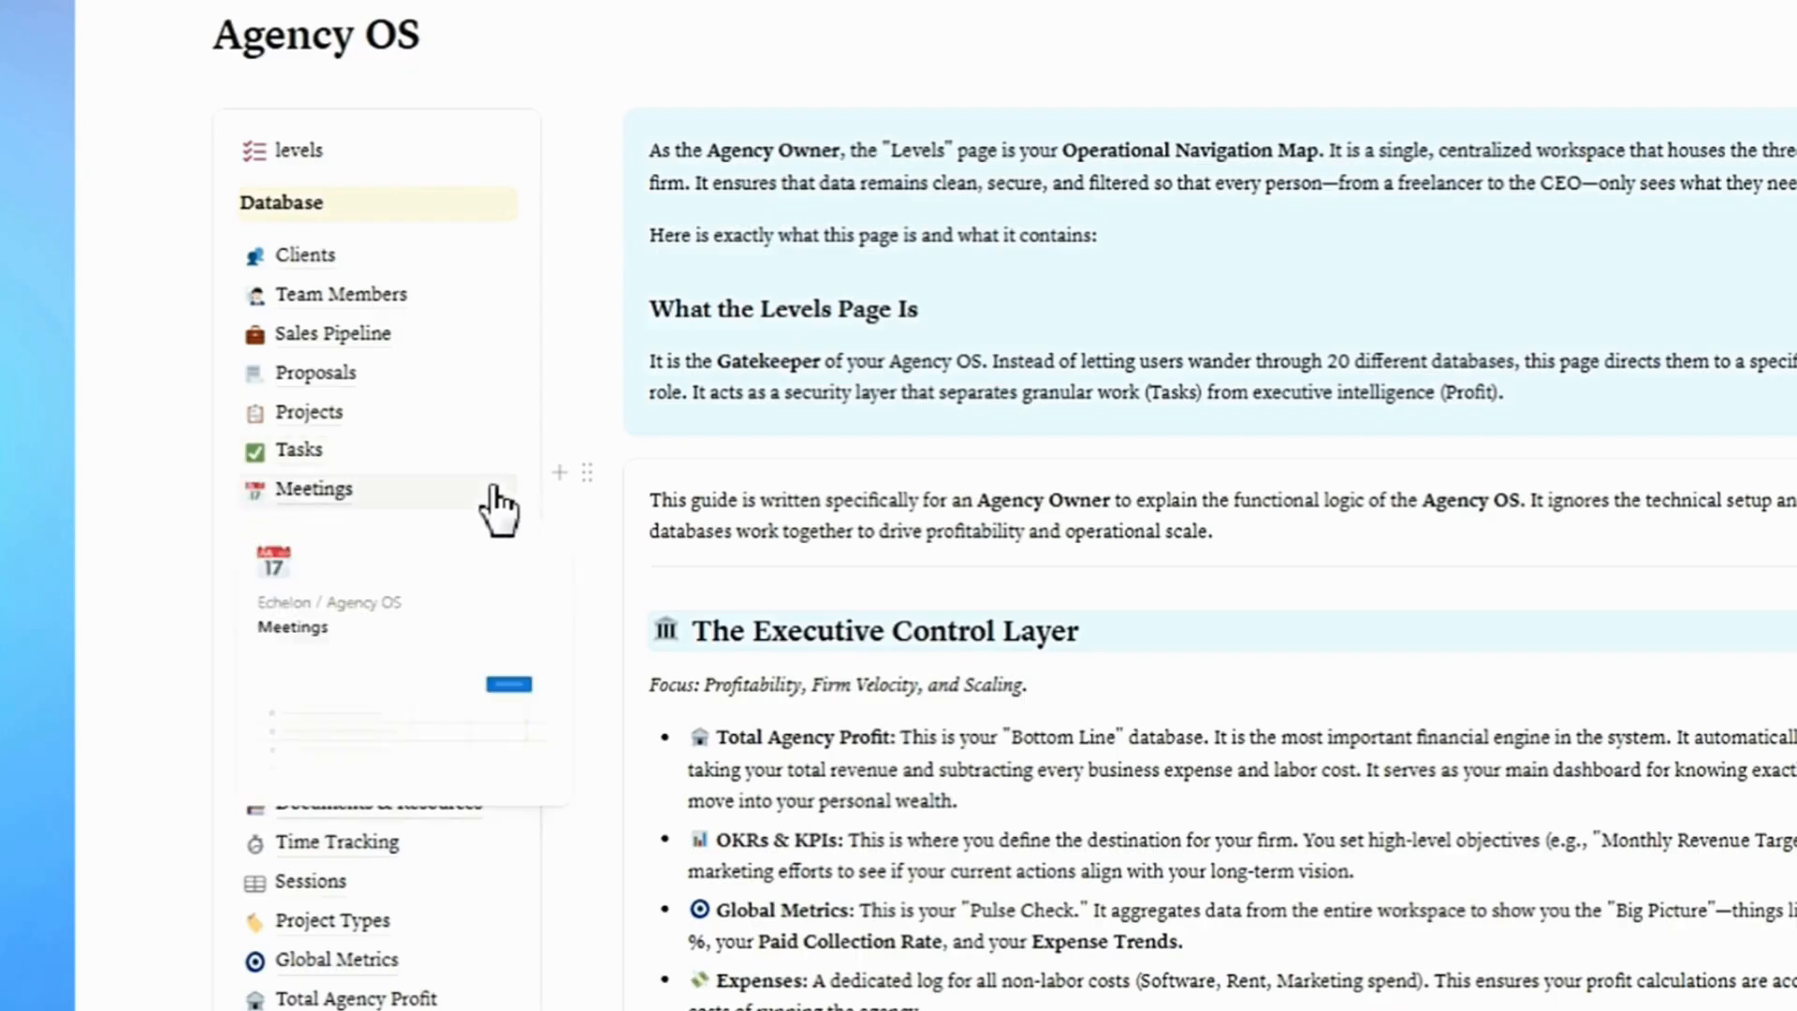
pyautogui.moveTo(476, 540)
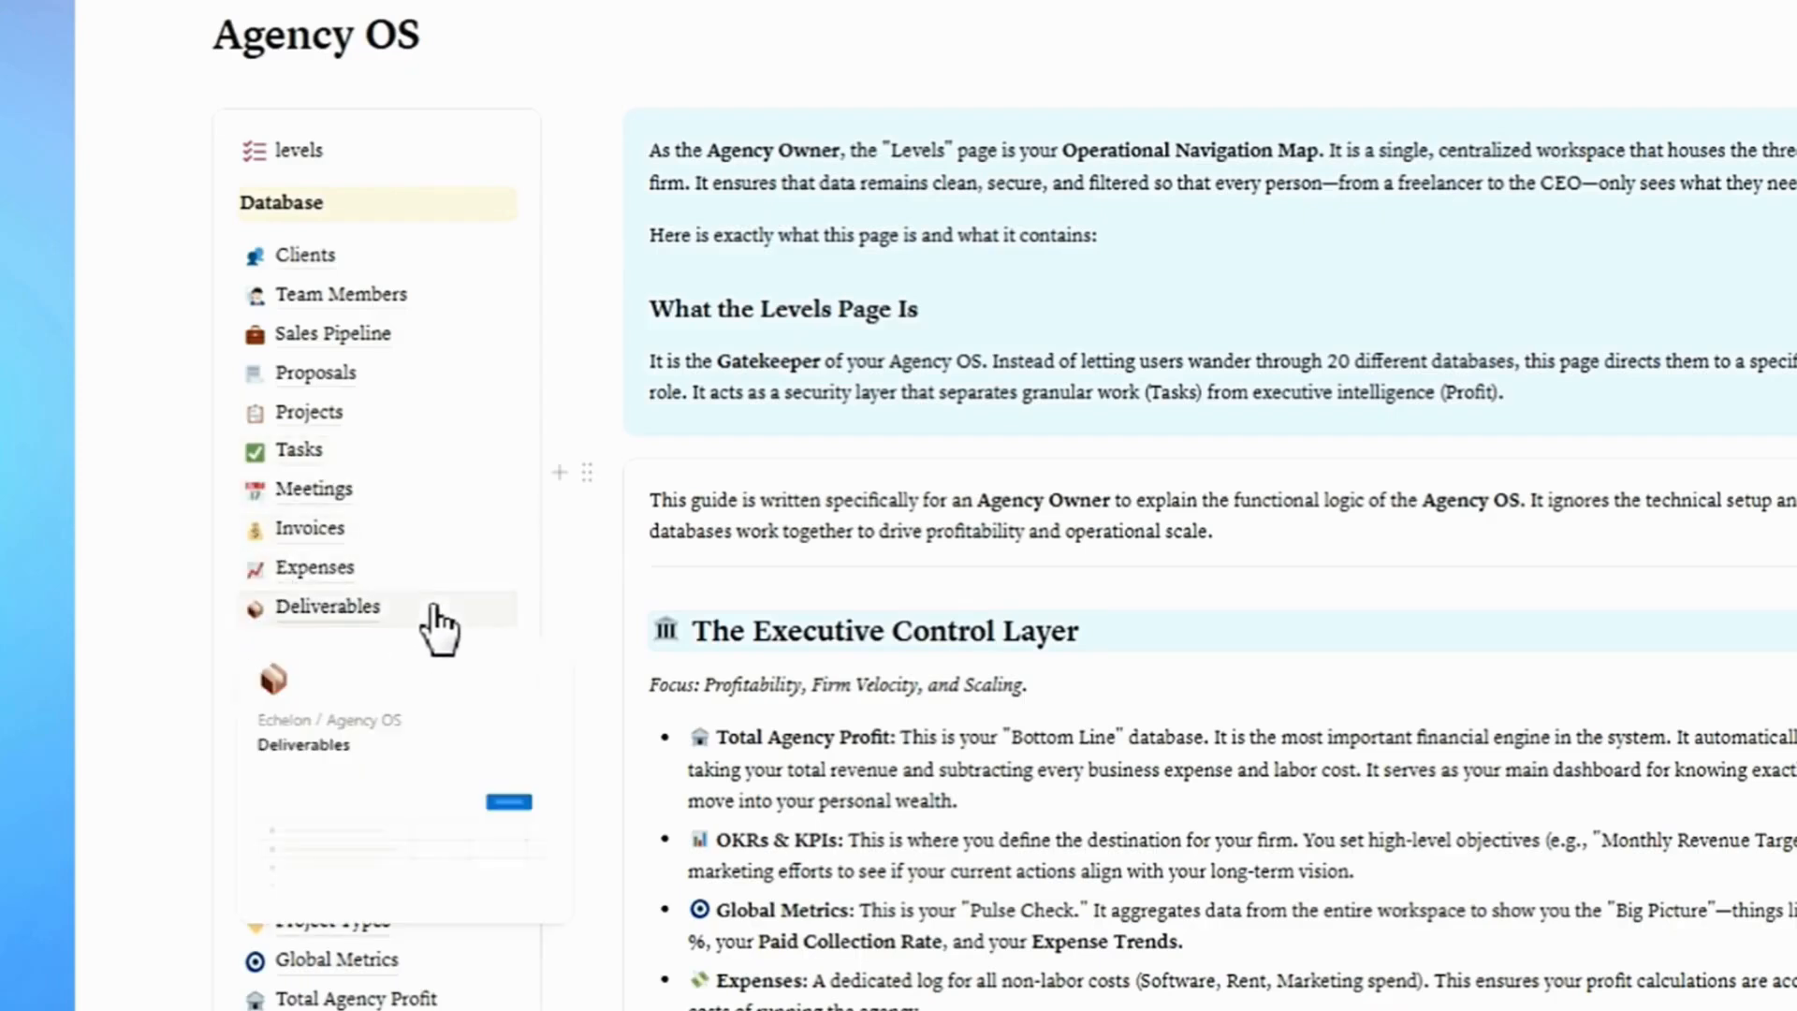
pyautogui.moveTo(435, 667)
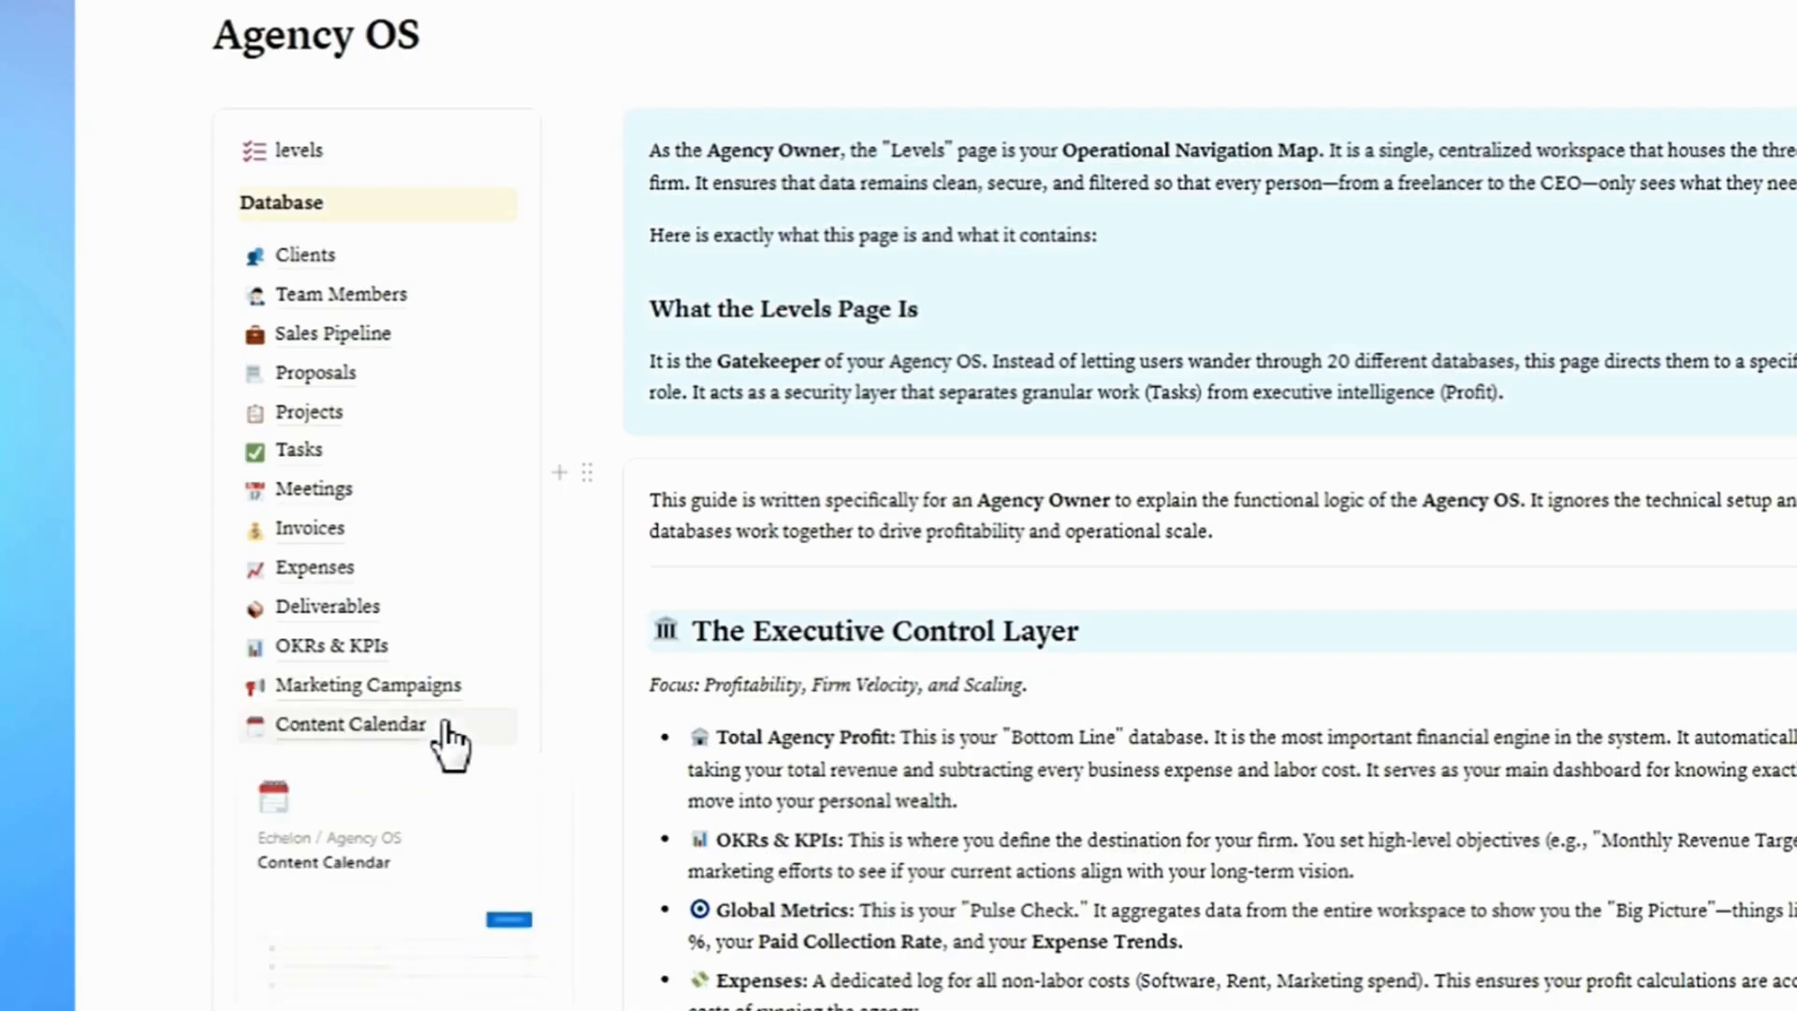
pyautogui.moveTo(433, 819)
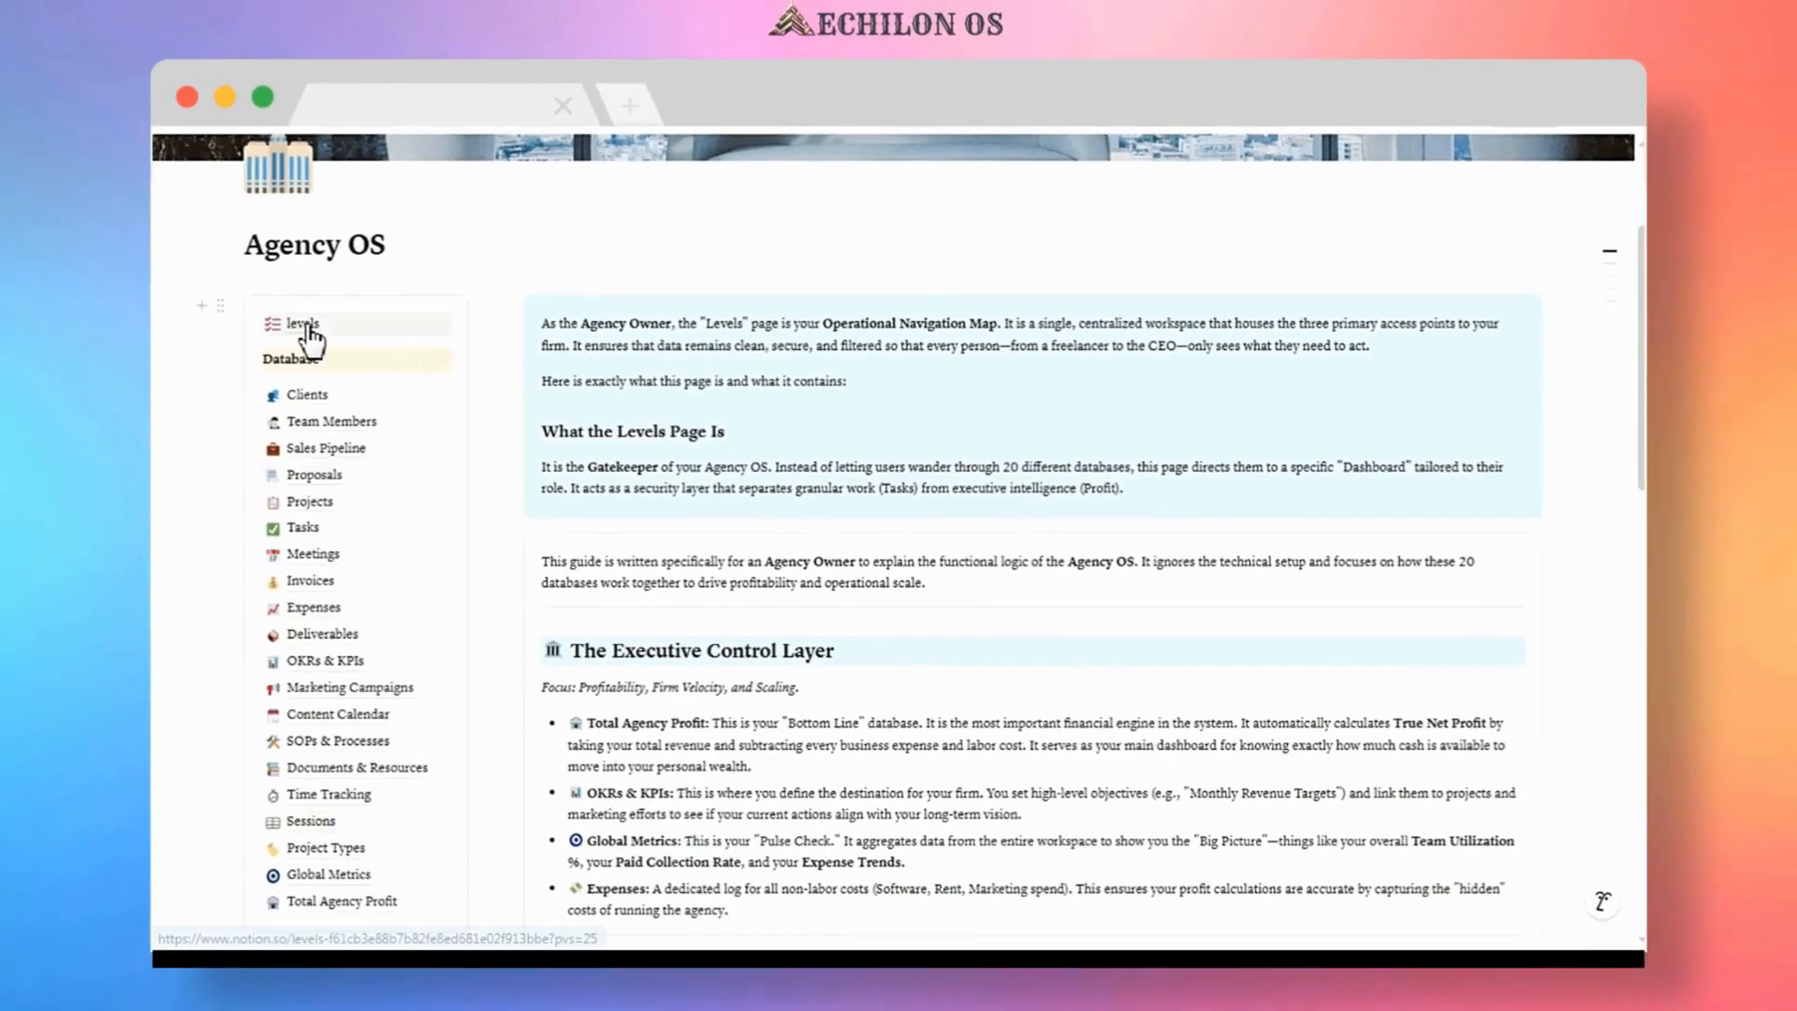
# - Open the levels page and read the descriptions and privilege setup for Administrator Console, Project Leads and Talent Production Floor
pyautogui.click(302, 325)
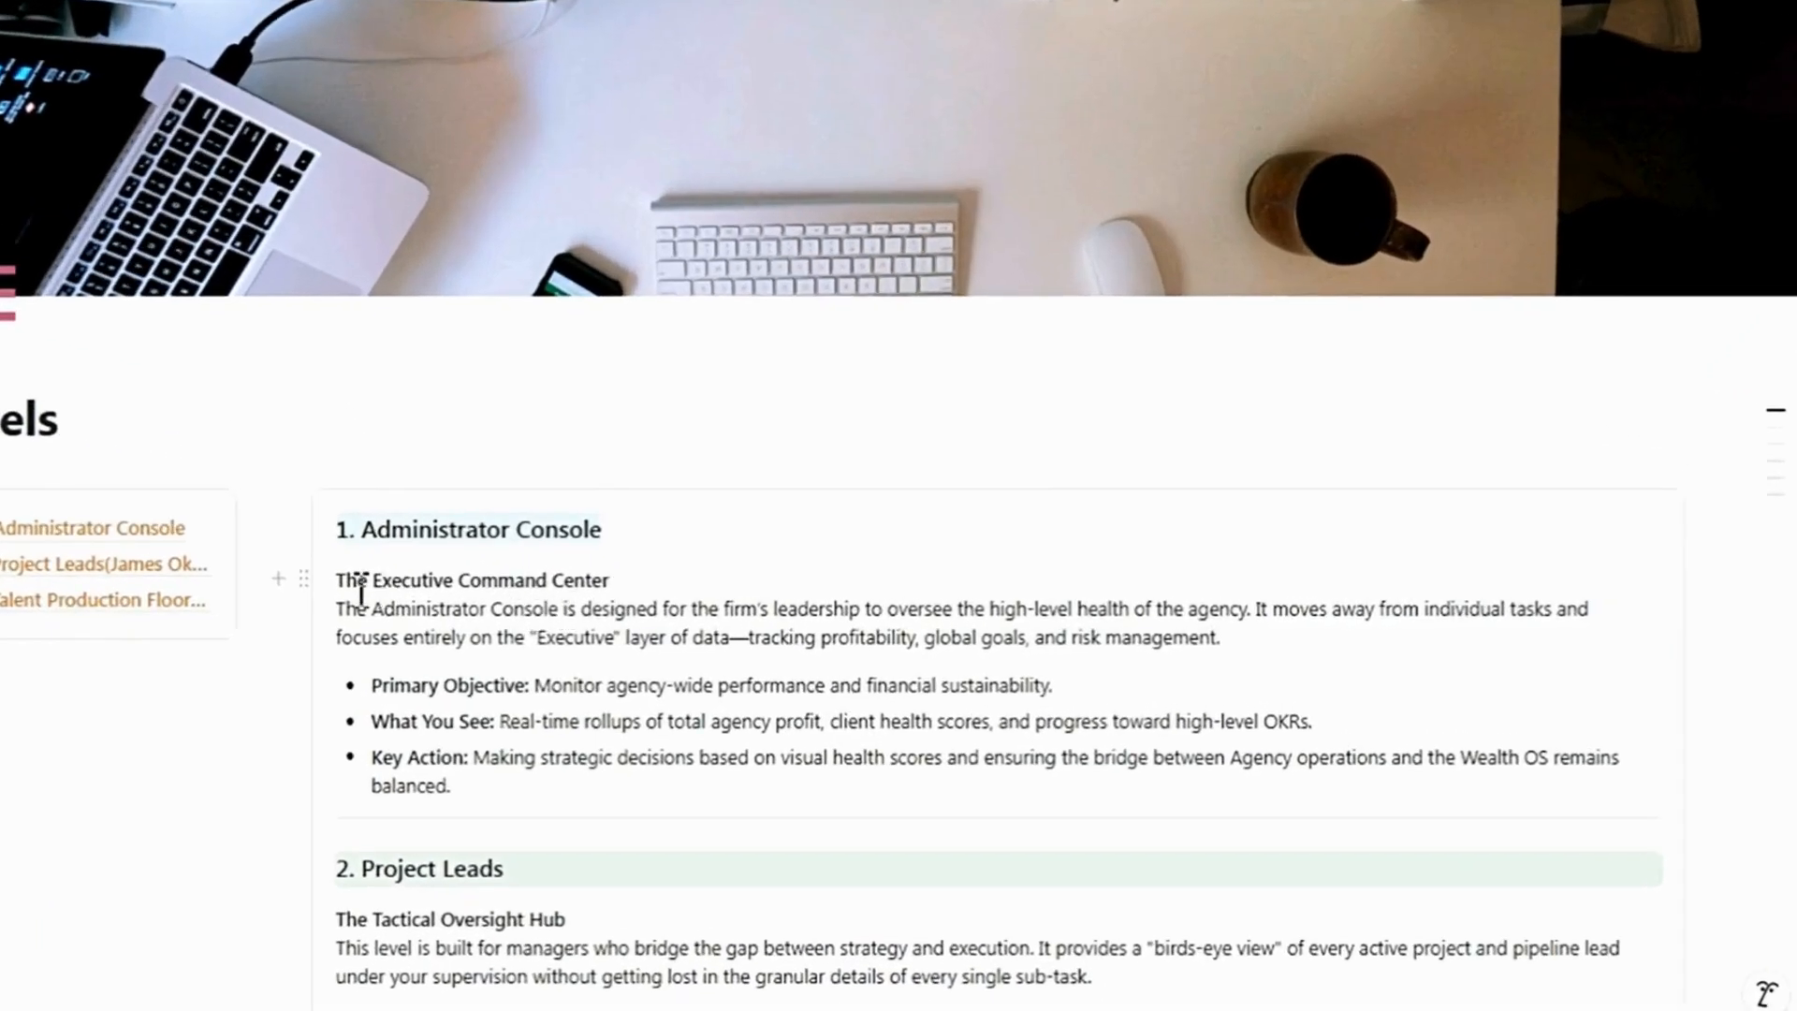
pyautogui.scroll(-6, 363, 604)
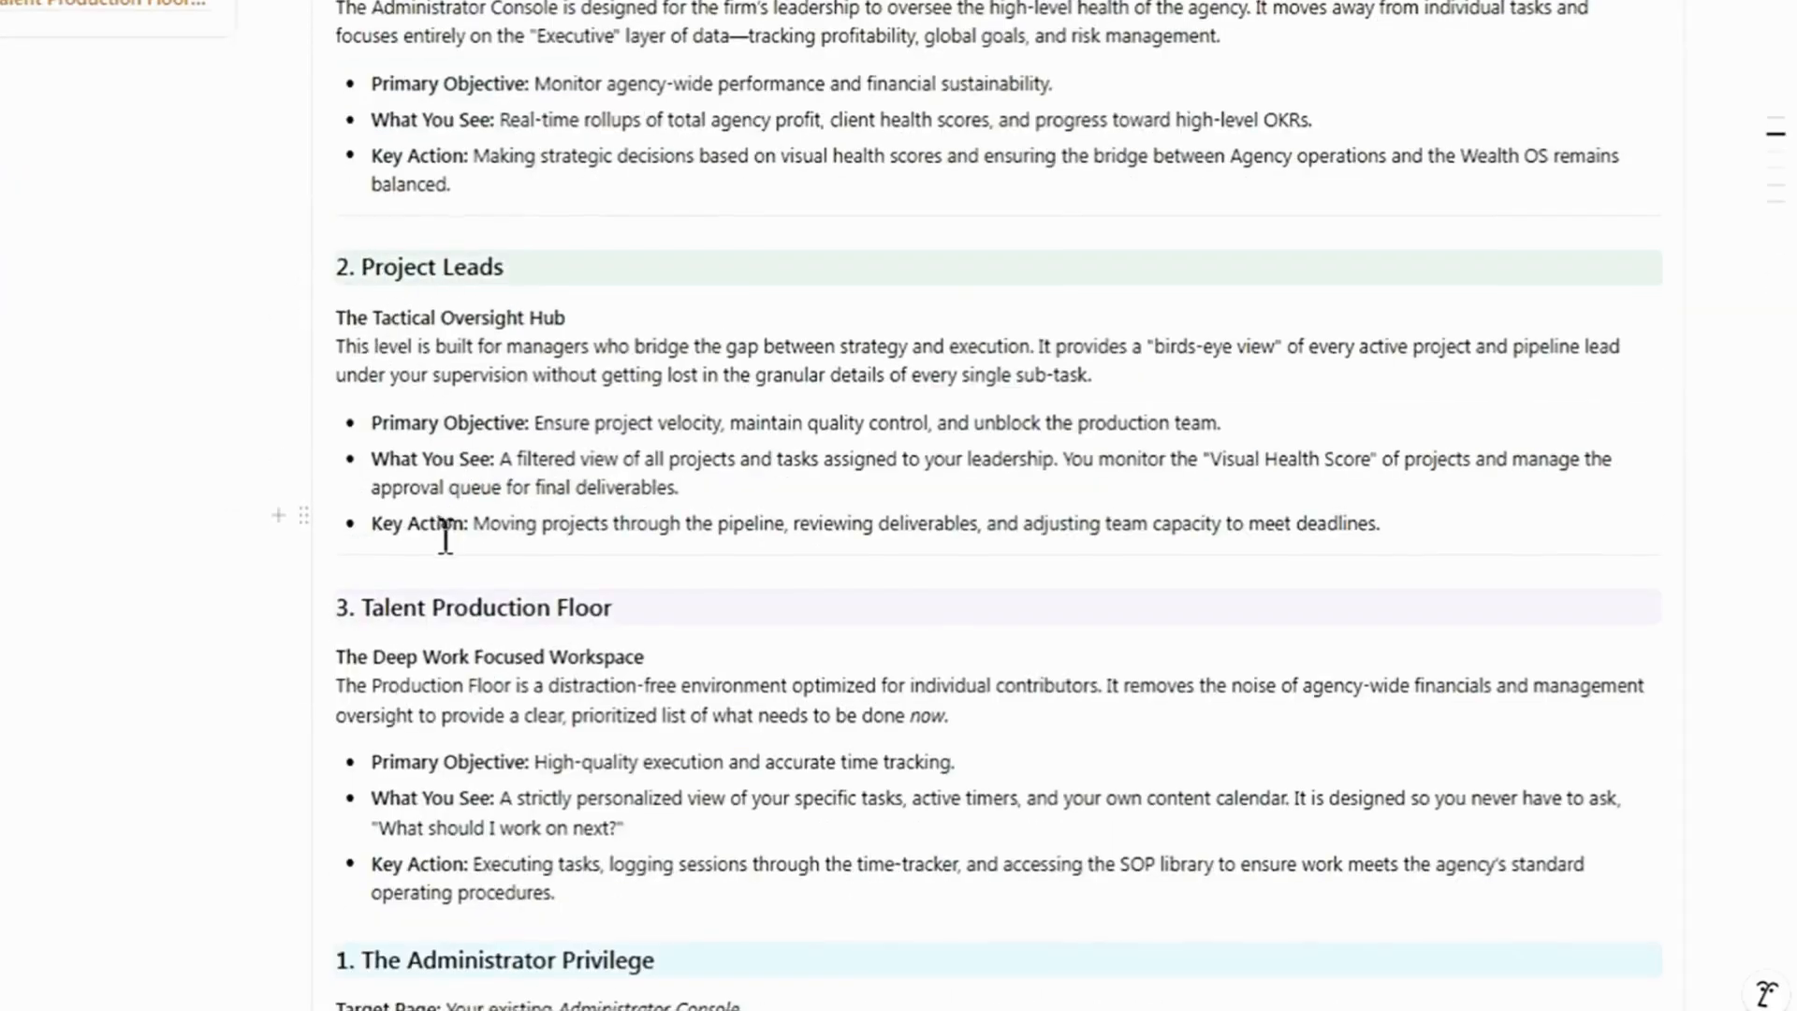
pyautogui.scroll(-3, 445, 524)
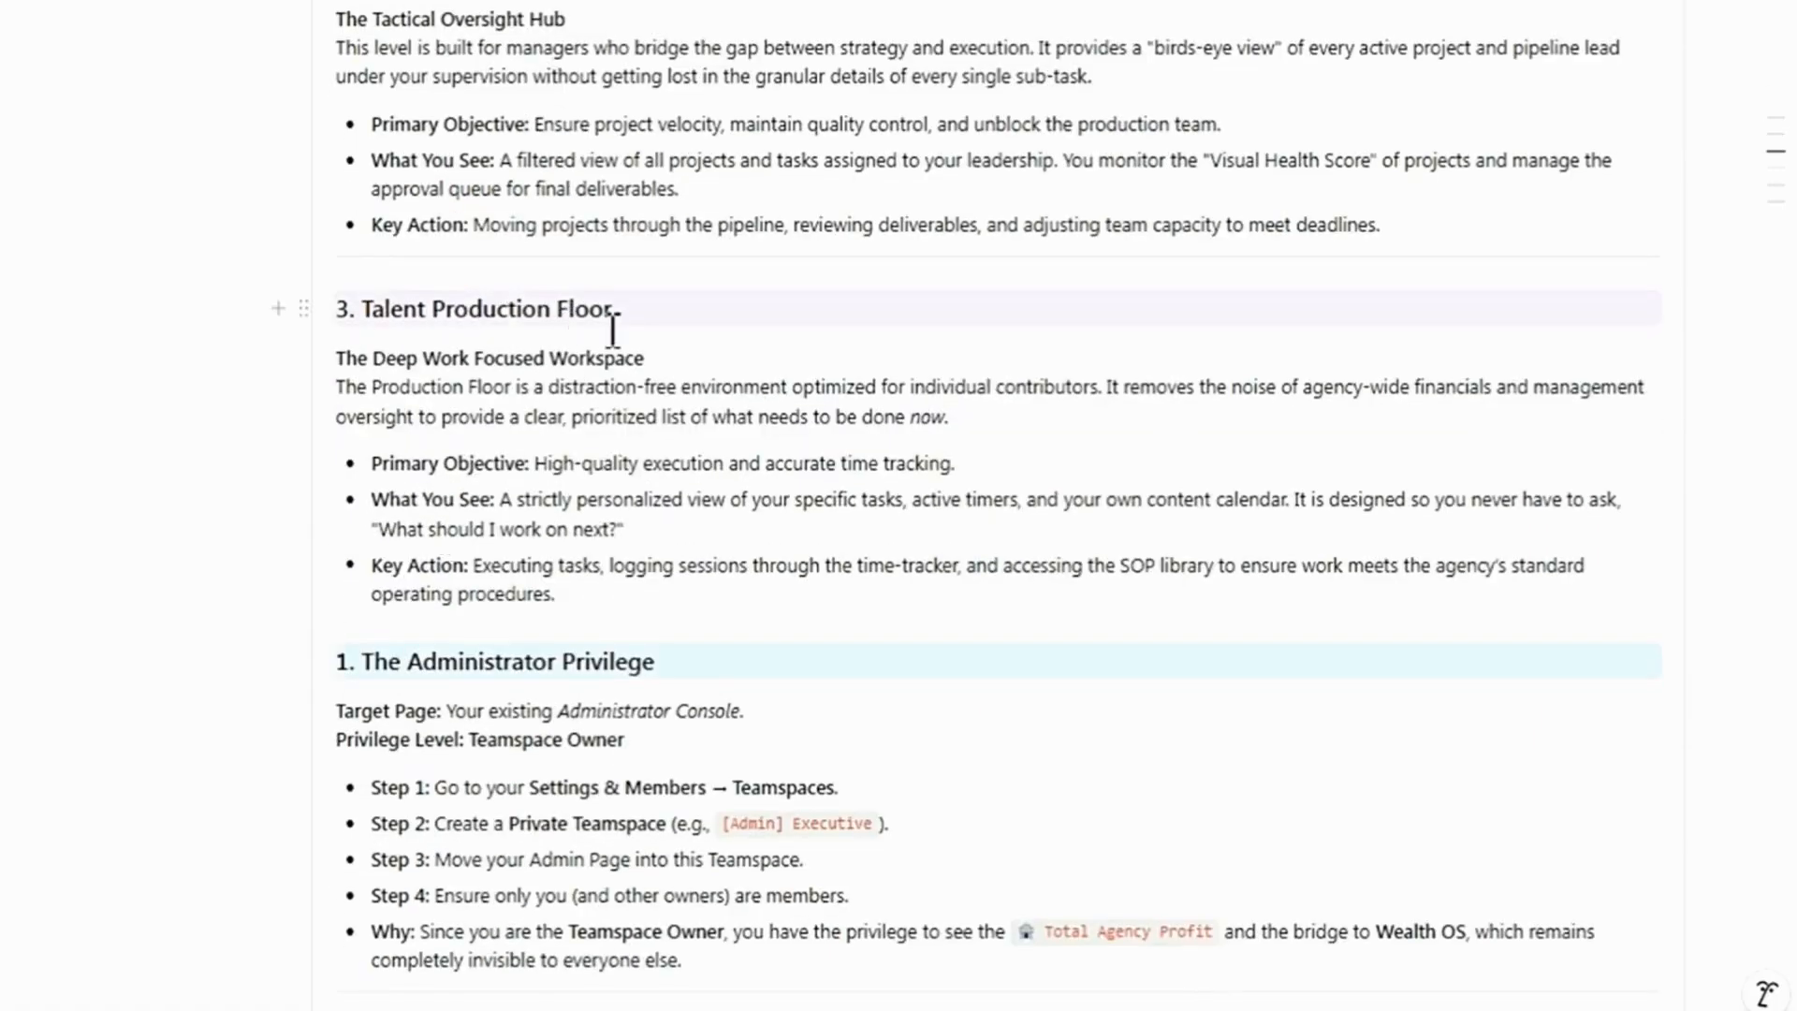
pyautogui.scroll(-5, 487, 553)
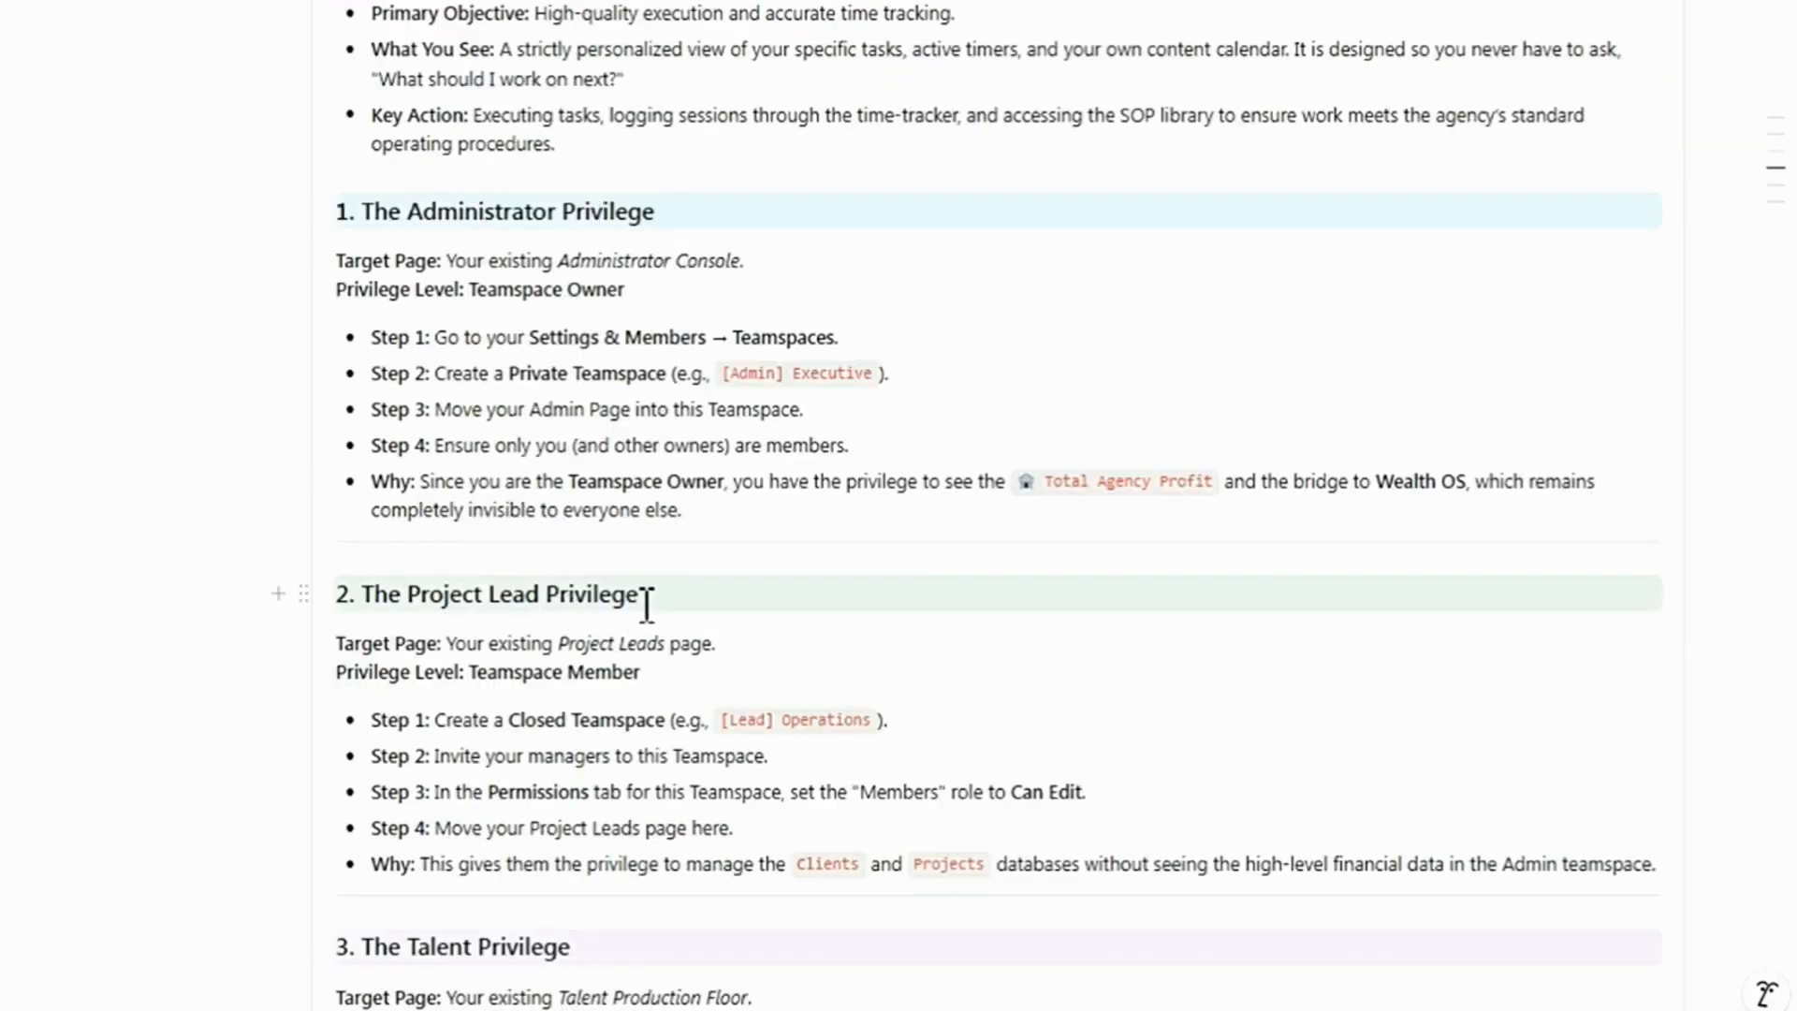
pyautogui.scroll(-2, 646, 603)
pyautogui.scroll(-6, 593, 524)
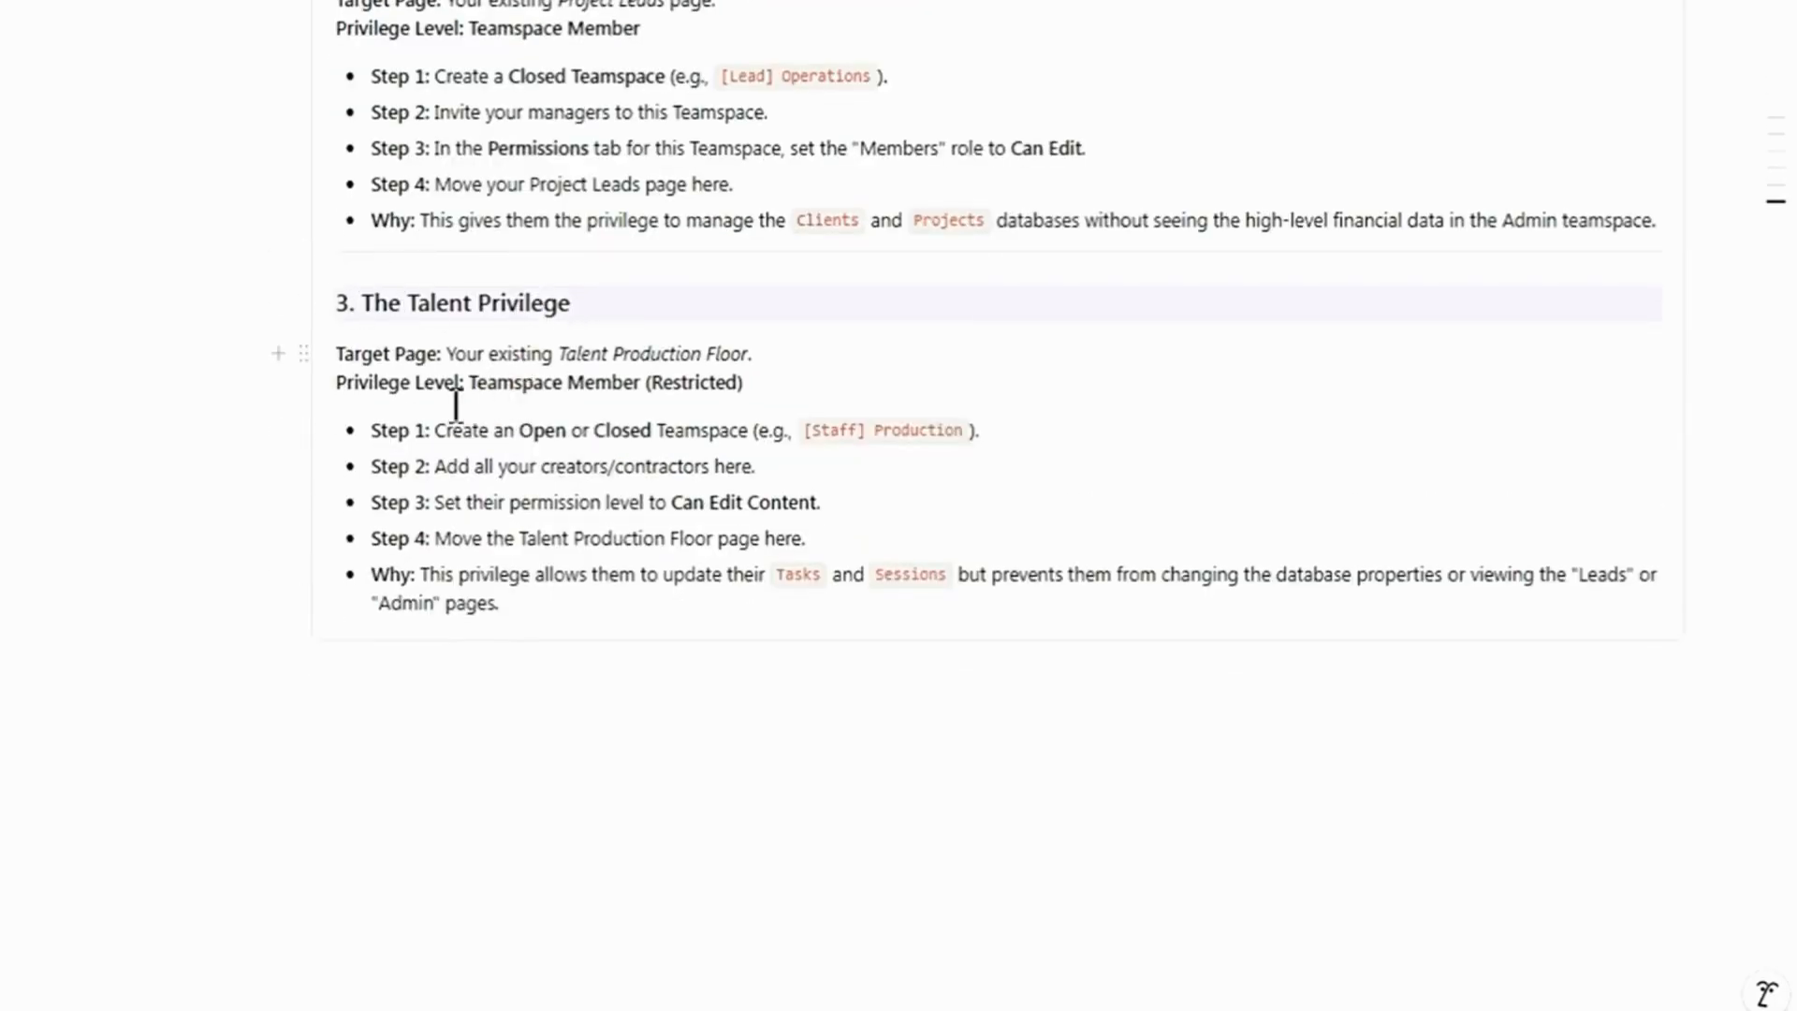
pyautogui.scroll(6, 243, 389)
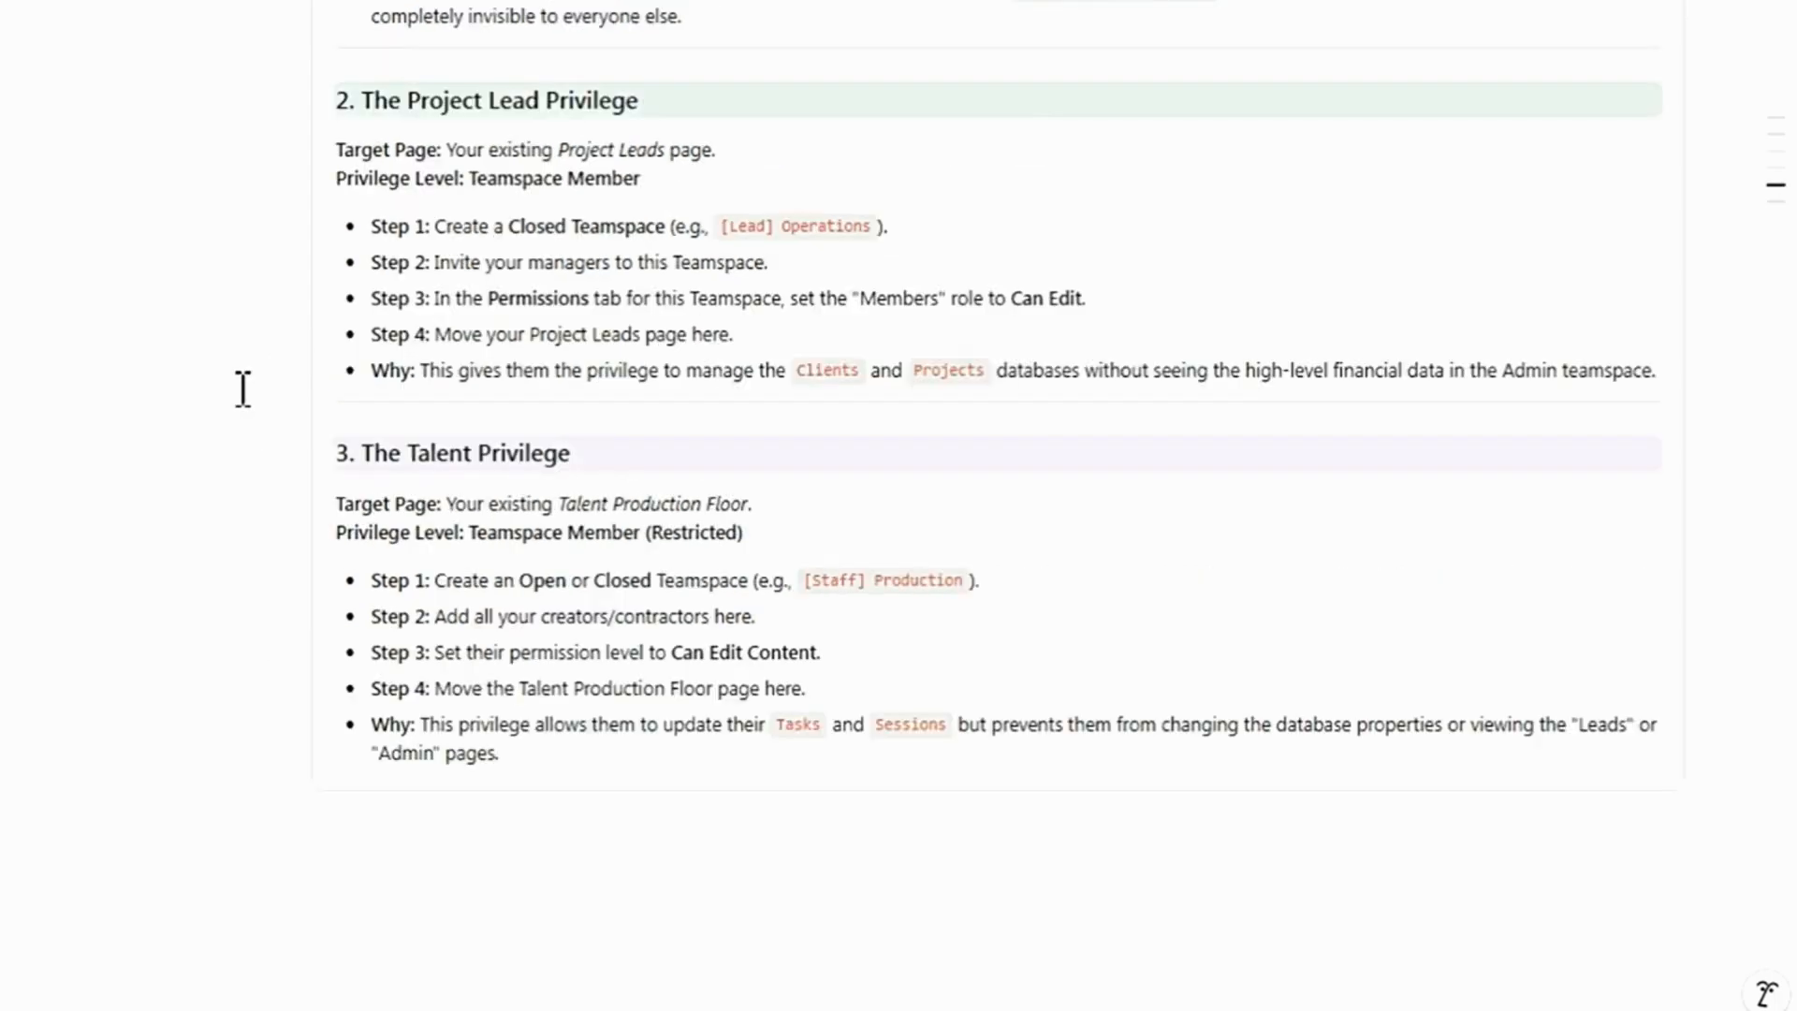
pyautogui.scroll(12, 243, 389)
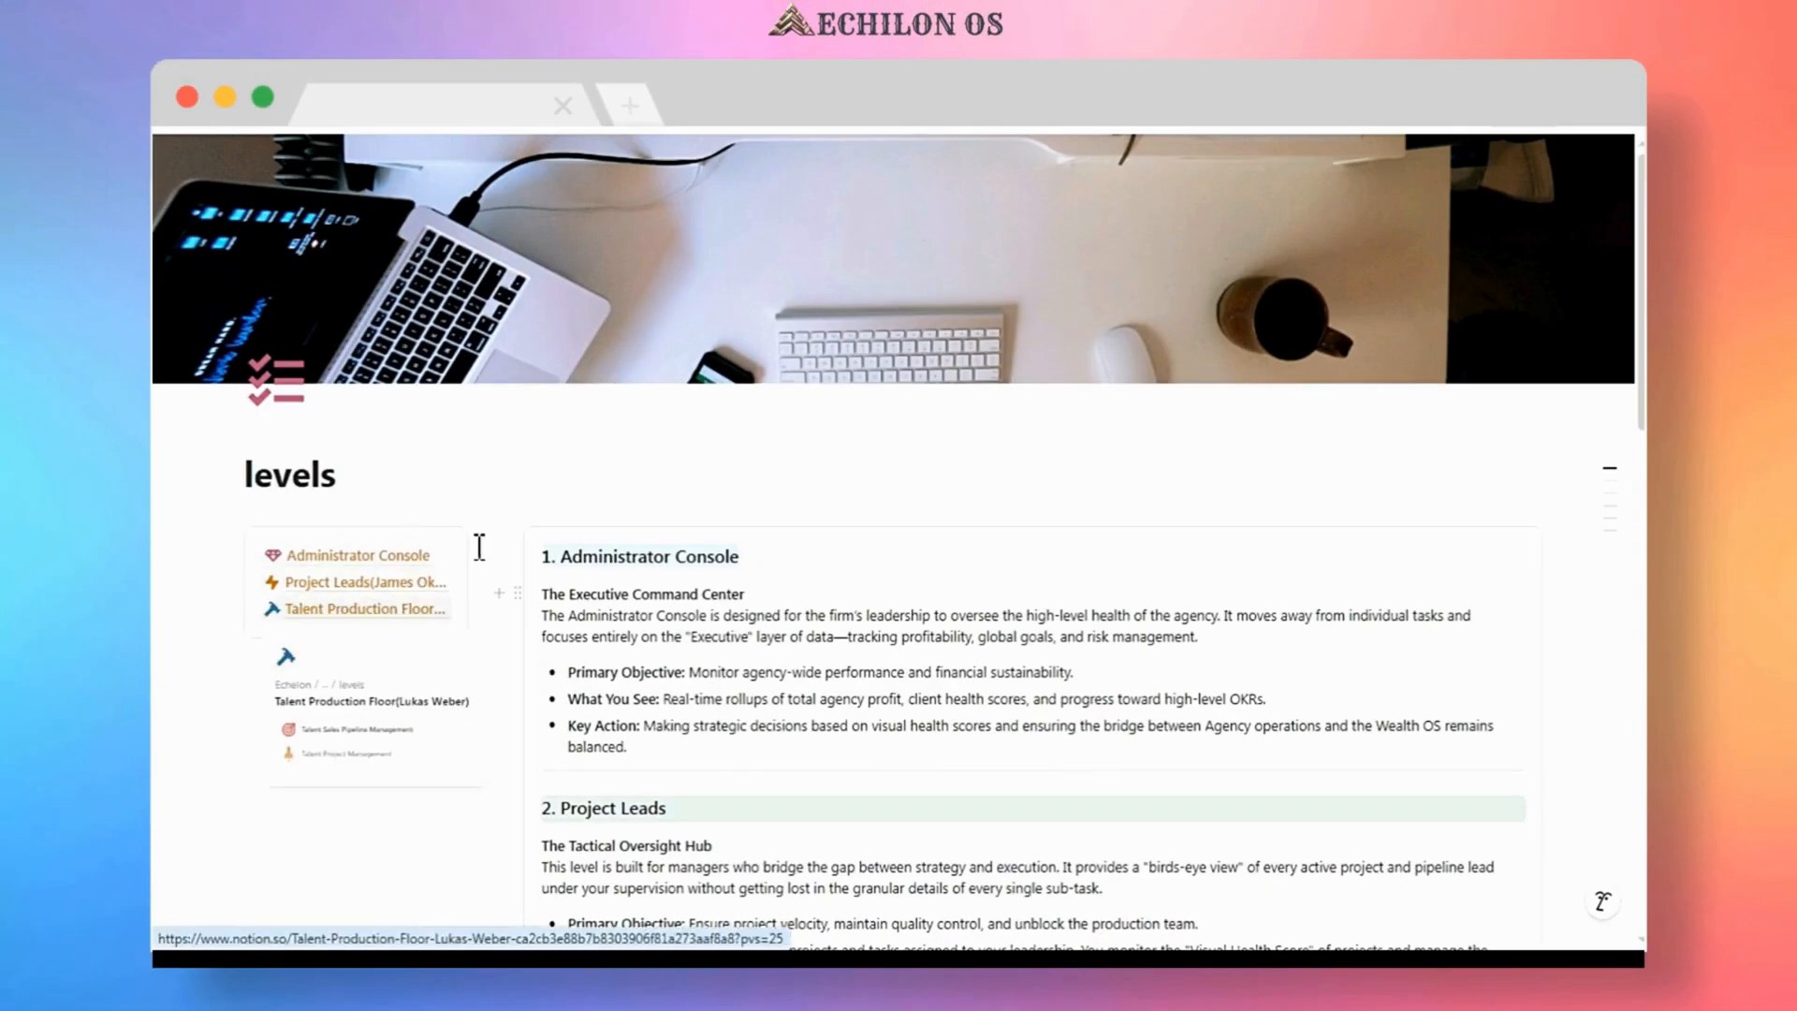
# - Return to the Echelon home page and open the Echelon Dashboard
pyautogui.click(298, 105)
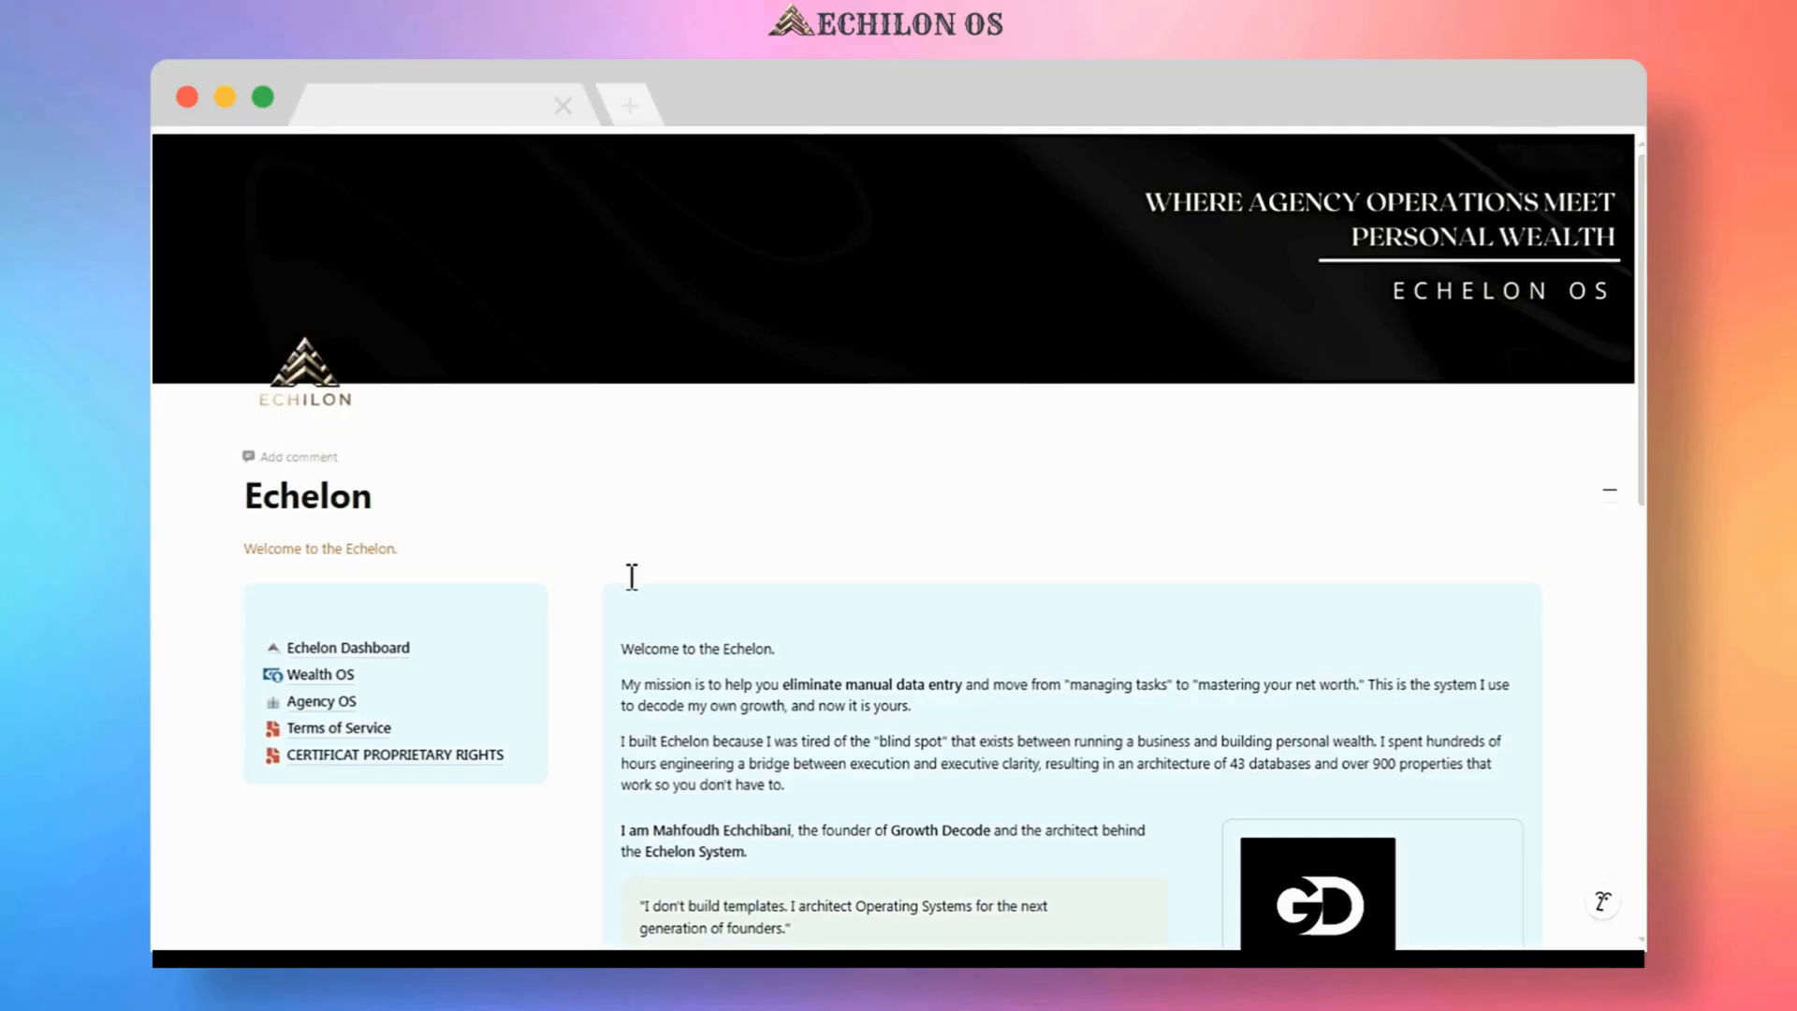
pyautogui.scroll(-1, 633, 577)
pyautogui.scroll(-2, 608, 577)
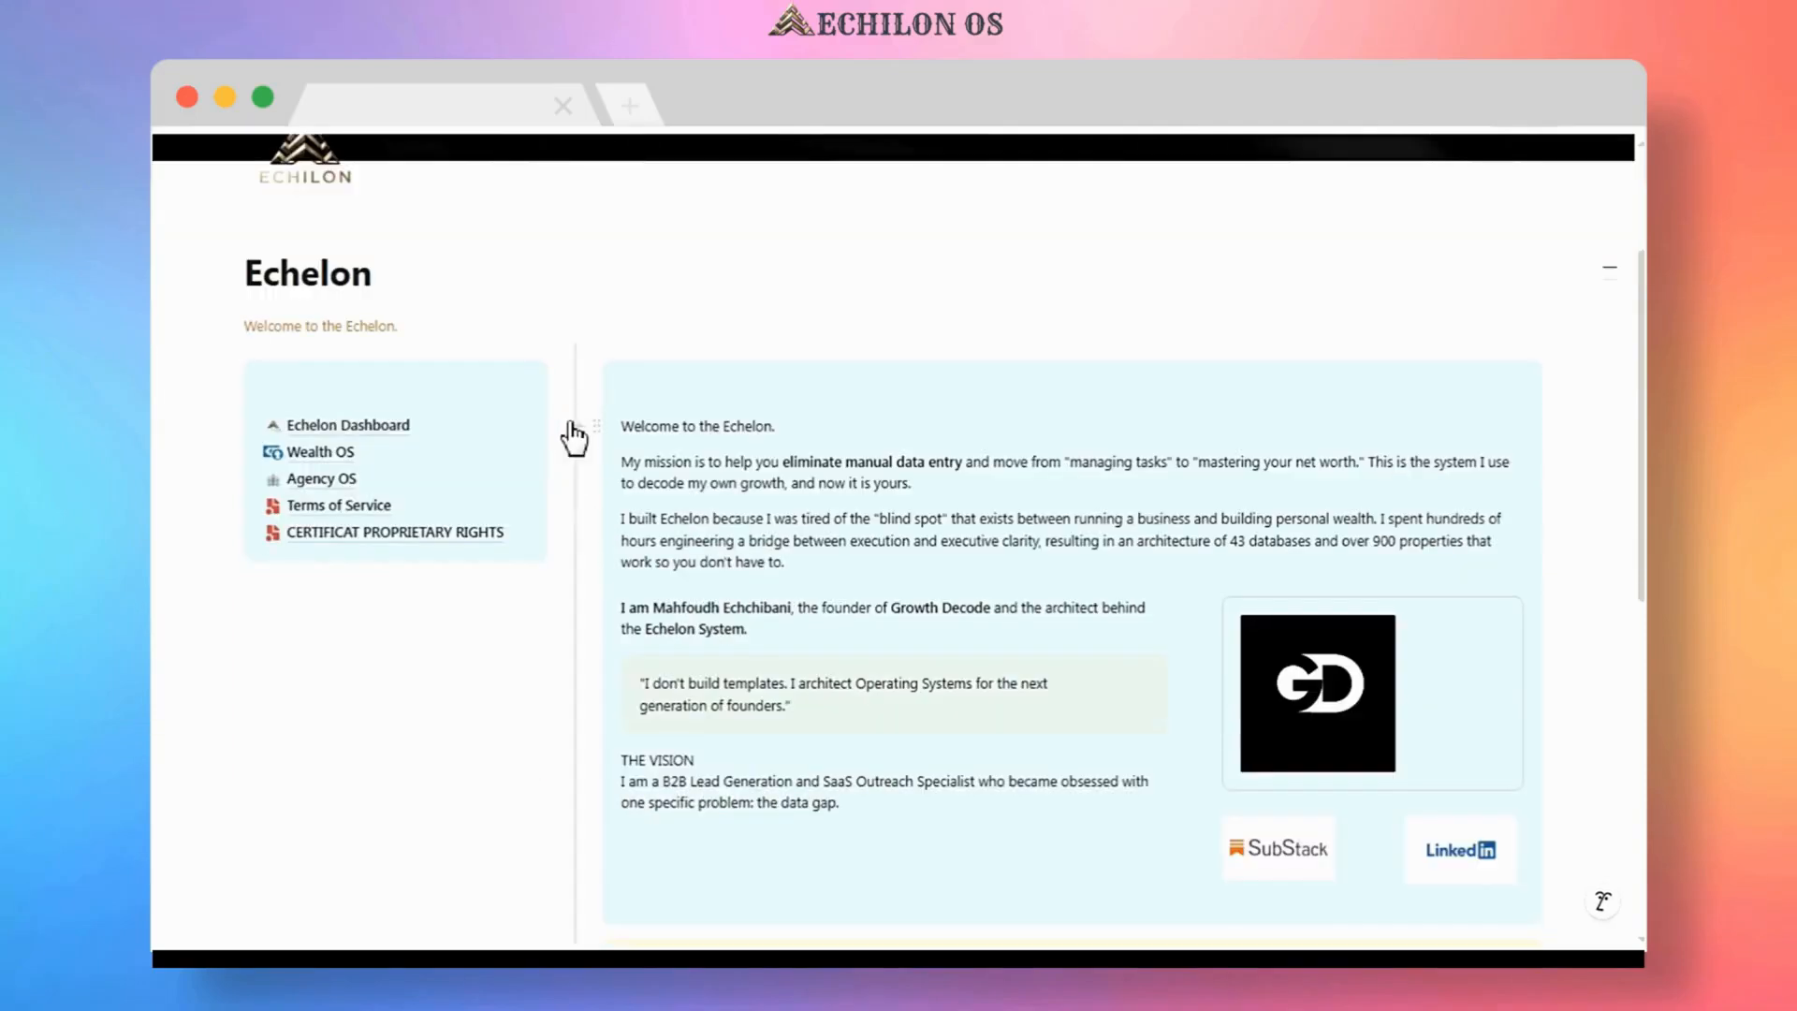
pyautogui.click(363, 430)
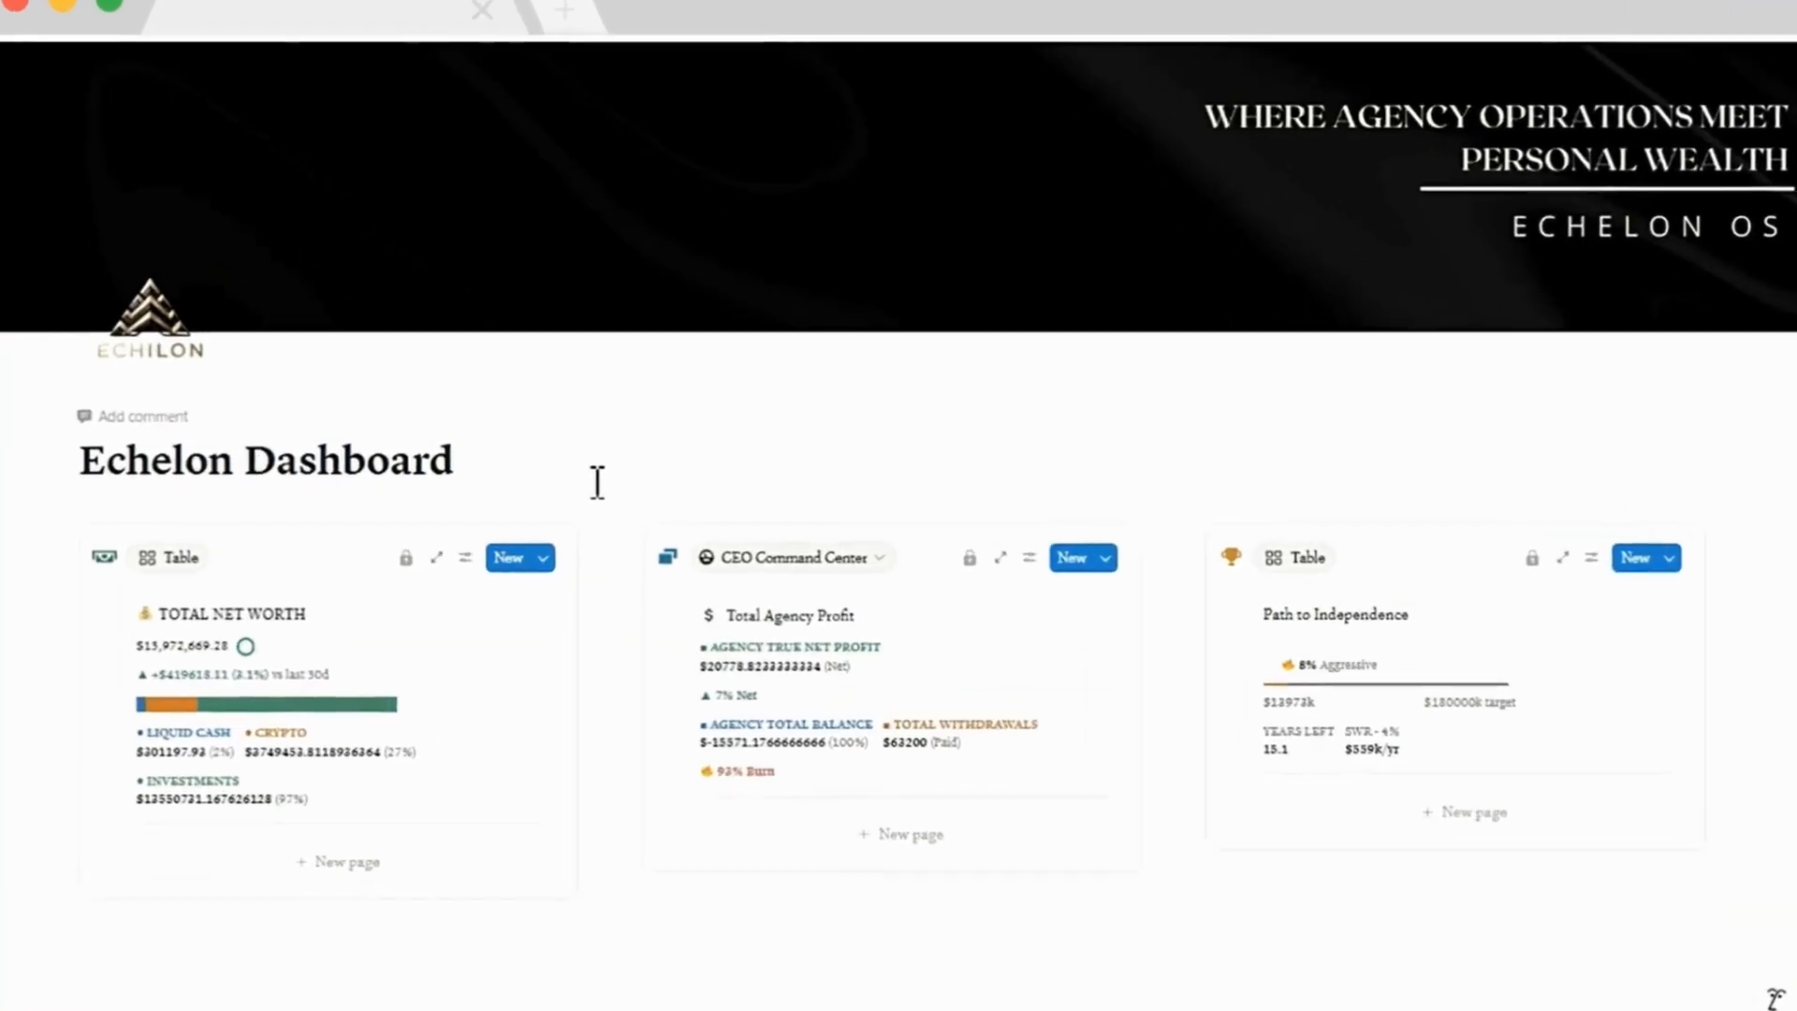
# - Examine the dashboard's summary cards and the Command view of the Wealth Dashboard, including net worth and Runway & Burn Rate
pyautogui.scroll(-2, 583, 479)
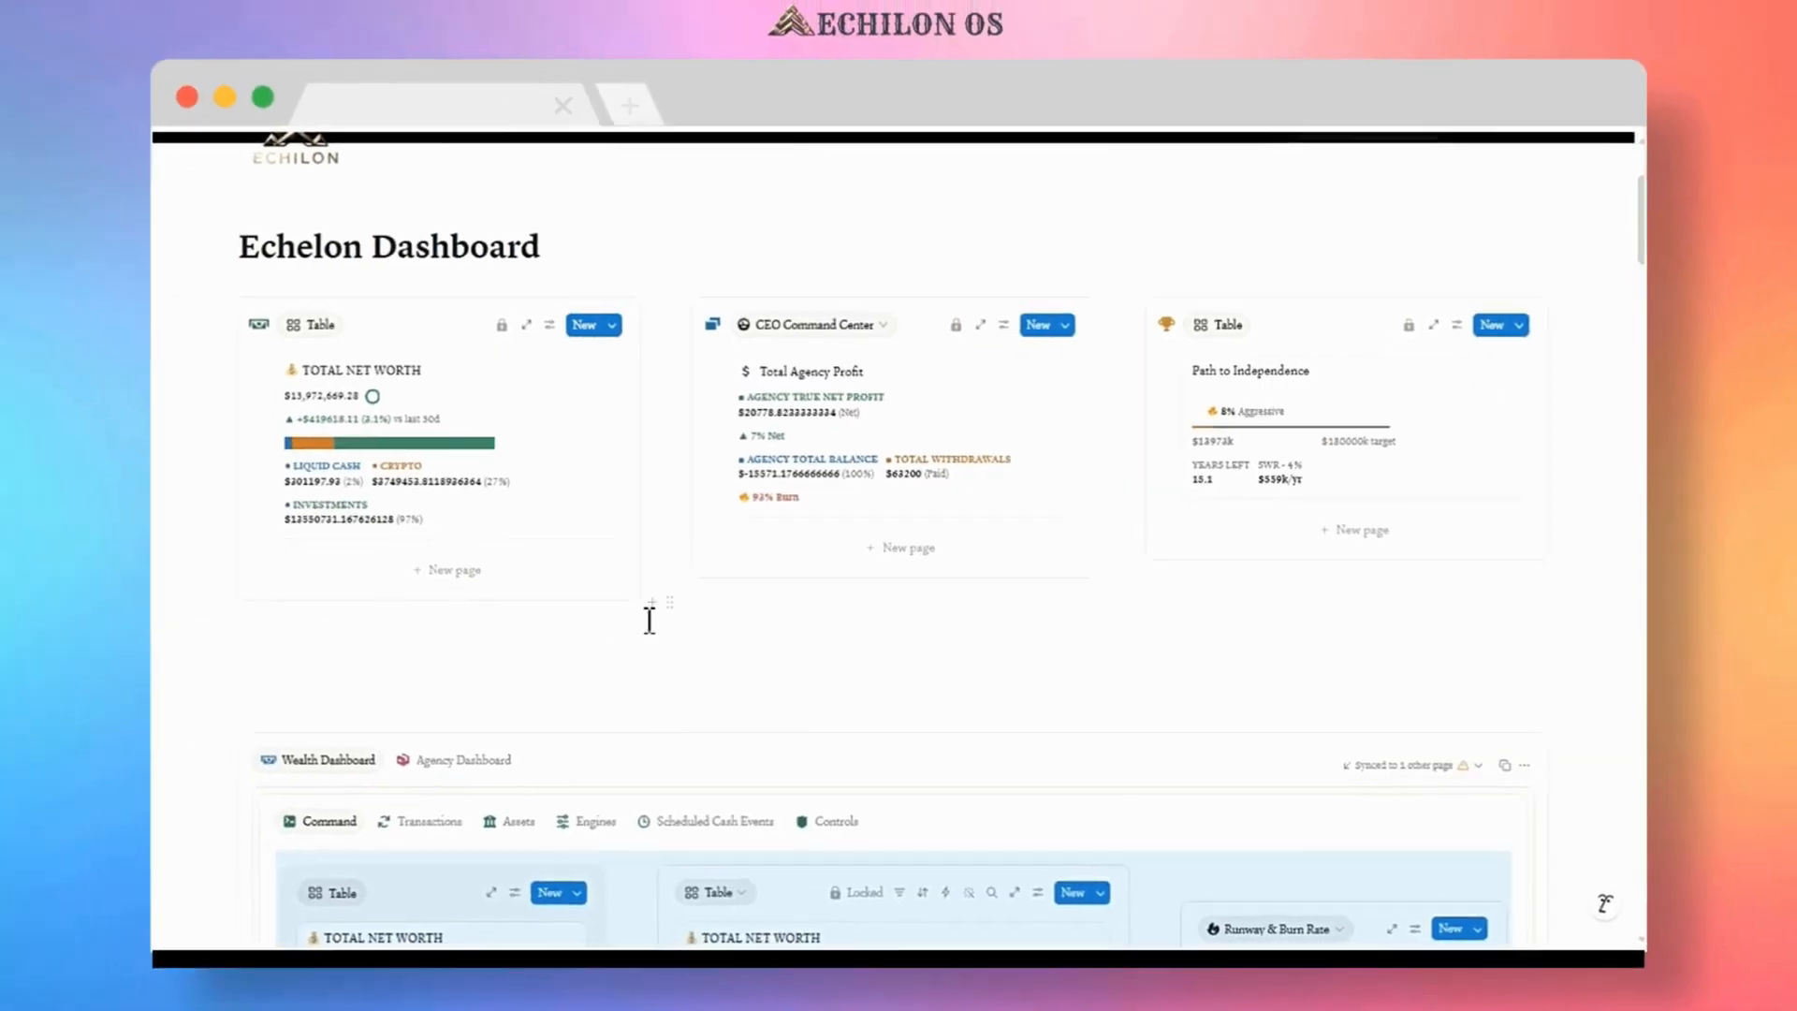
pyautogui.scroll(-3, 623, 615)
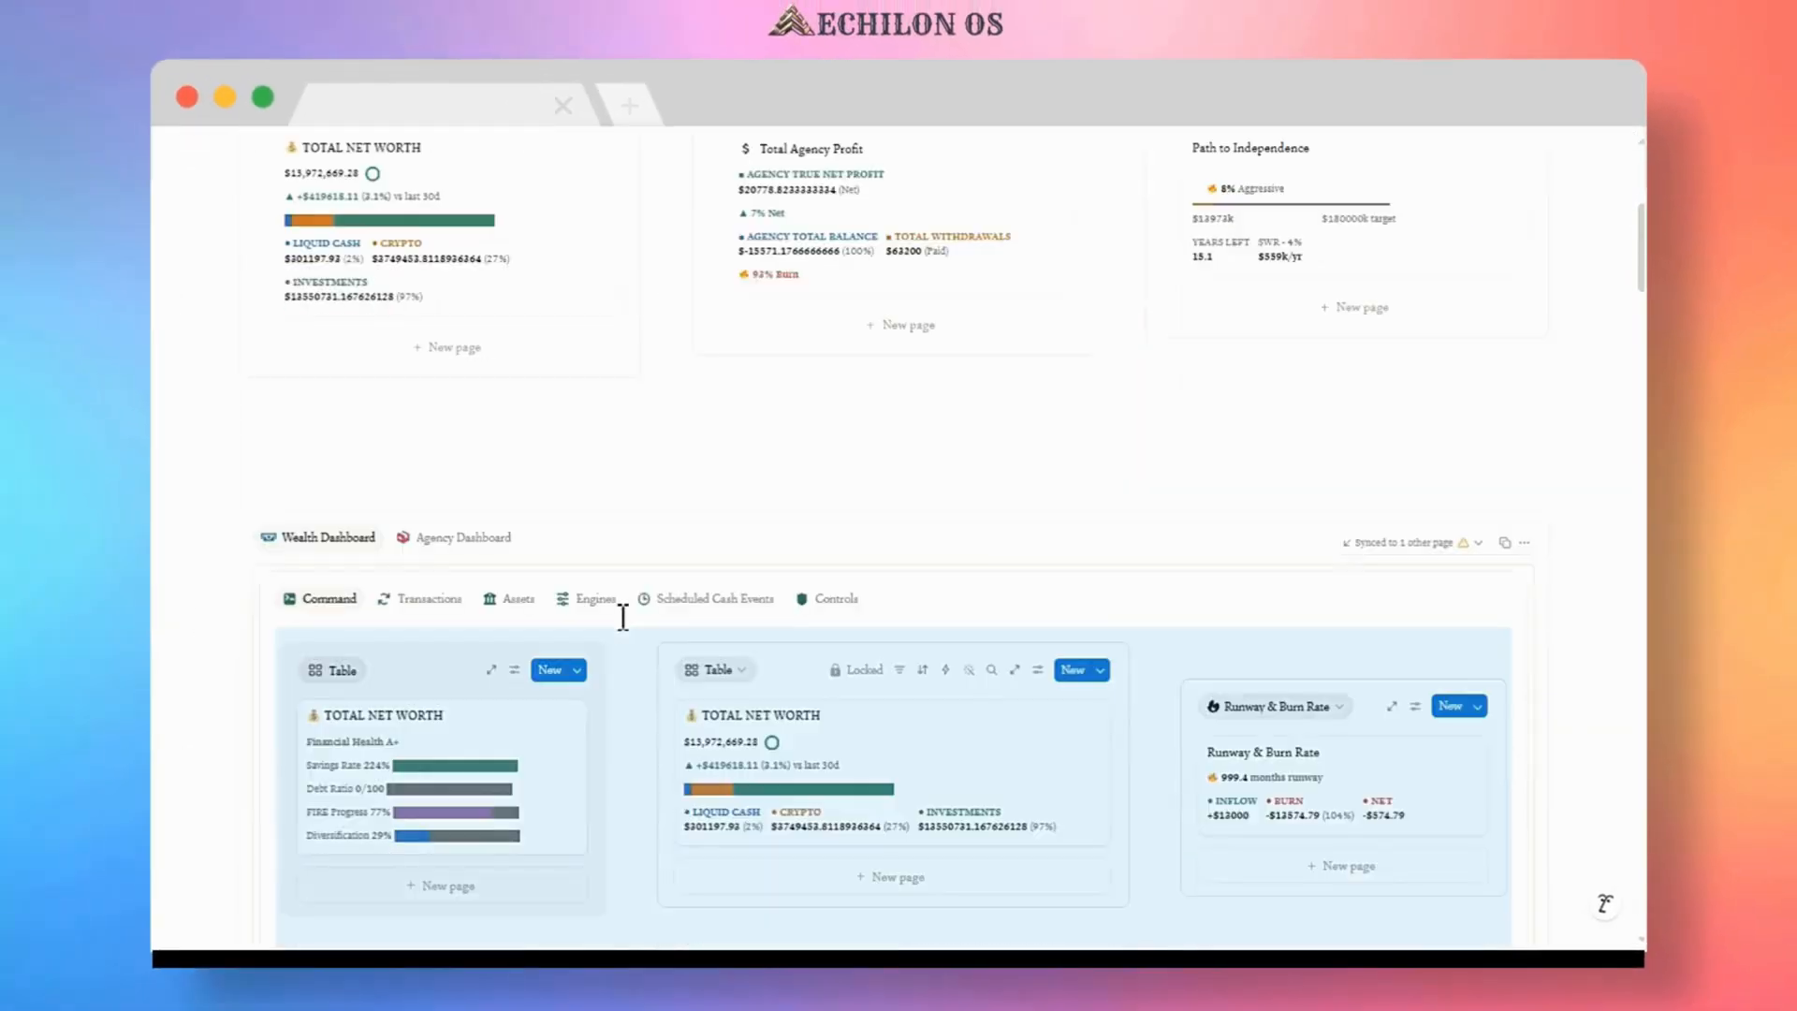
pyautogui.scroll(-2, 623, 618)
pyautogui.scroll(-2, 619, 616)
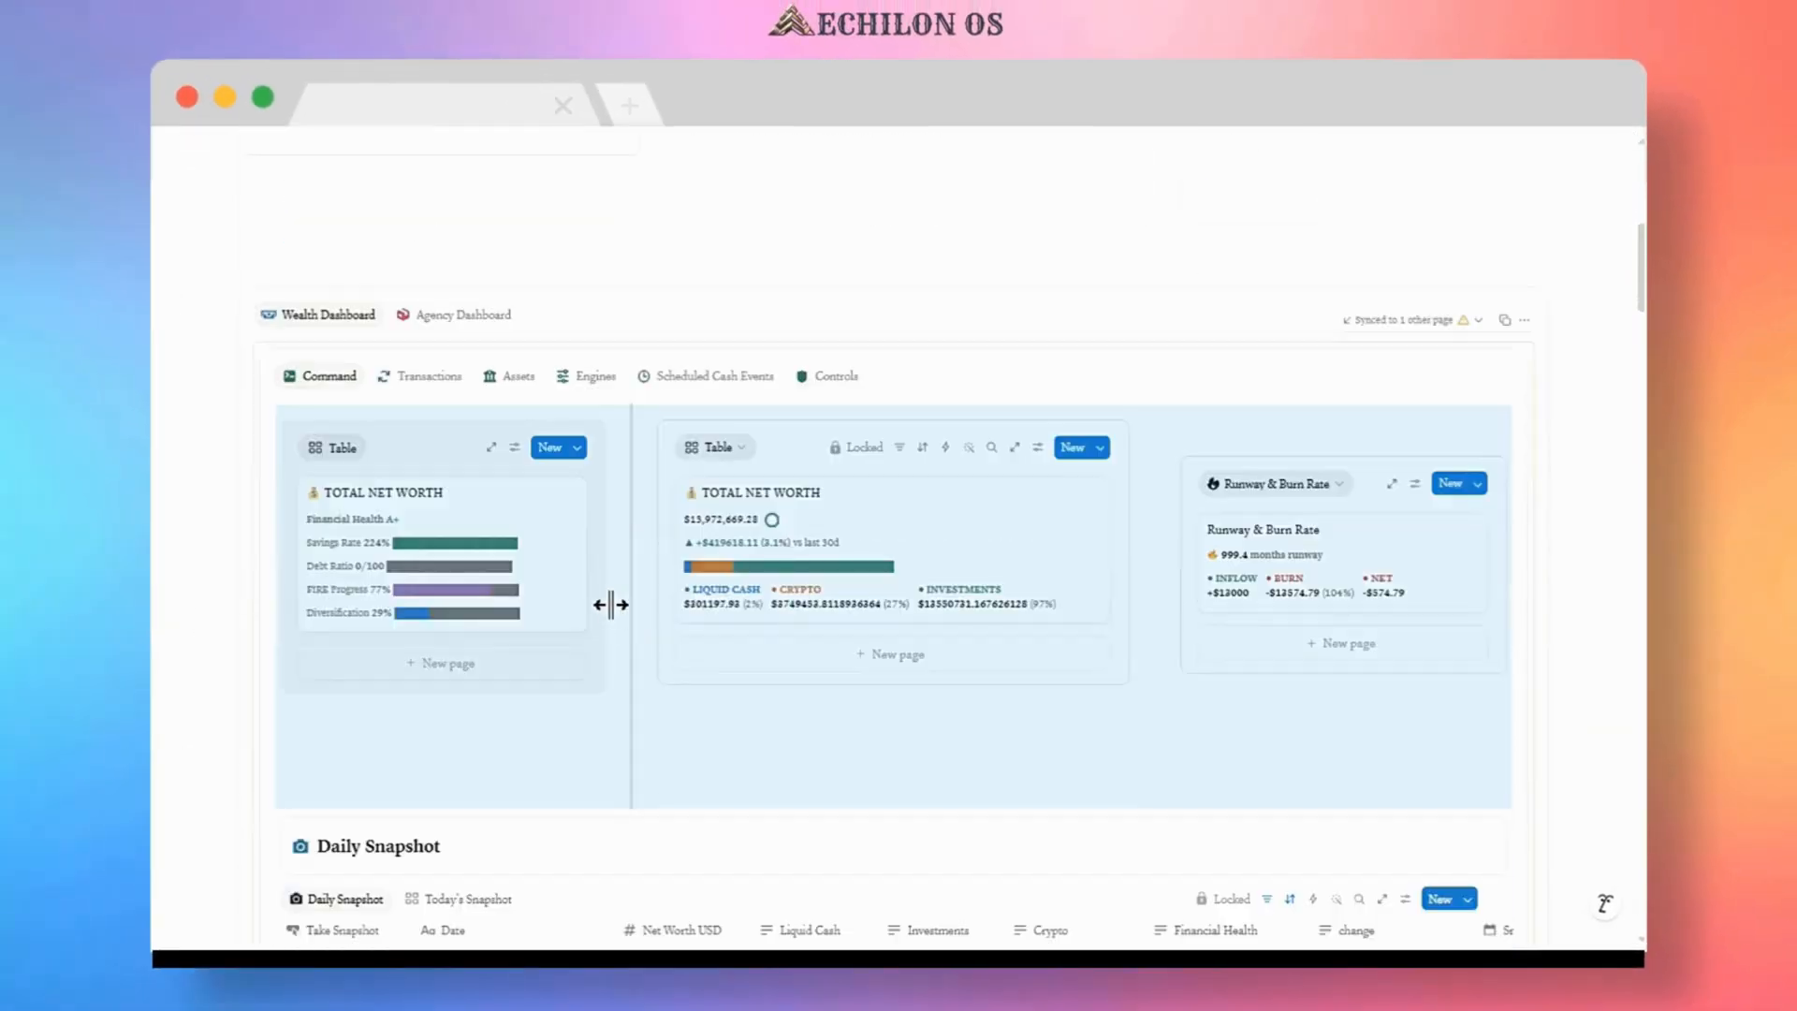
pyautogui.click(635, 272)
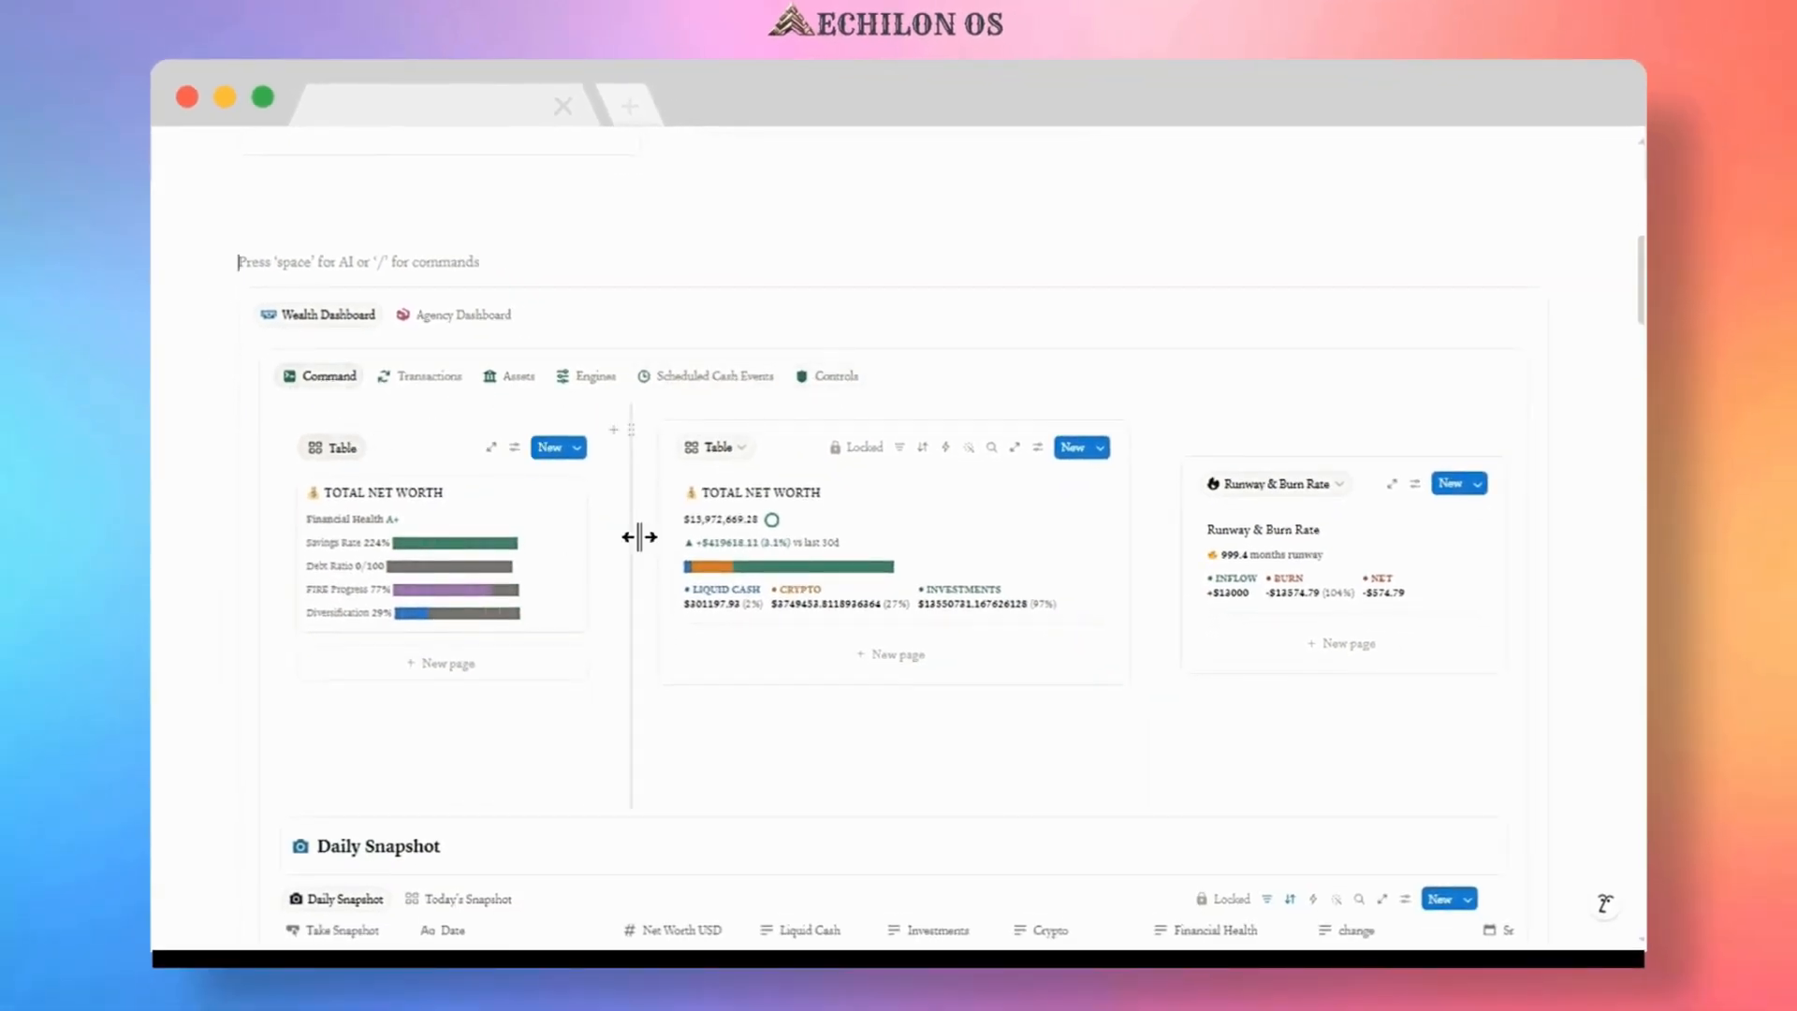
# - Take a snapshot of the current metrics in the Daily Snapshot section and display it in the Today's Snapshot view
pyautogui.scroll(-5, 639, 536)
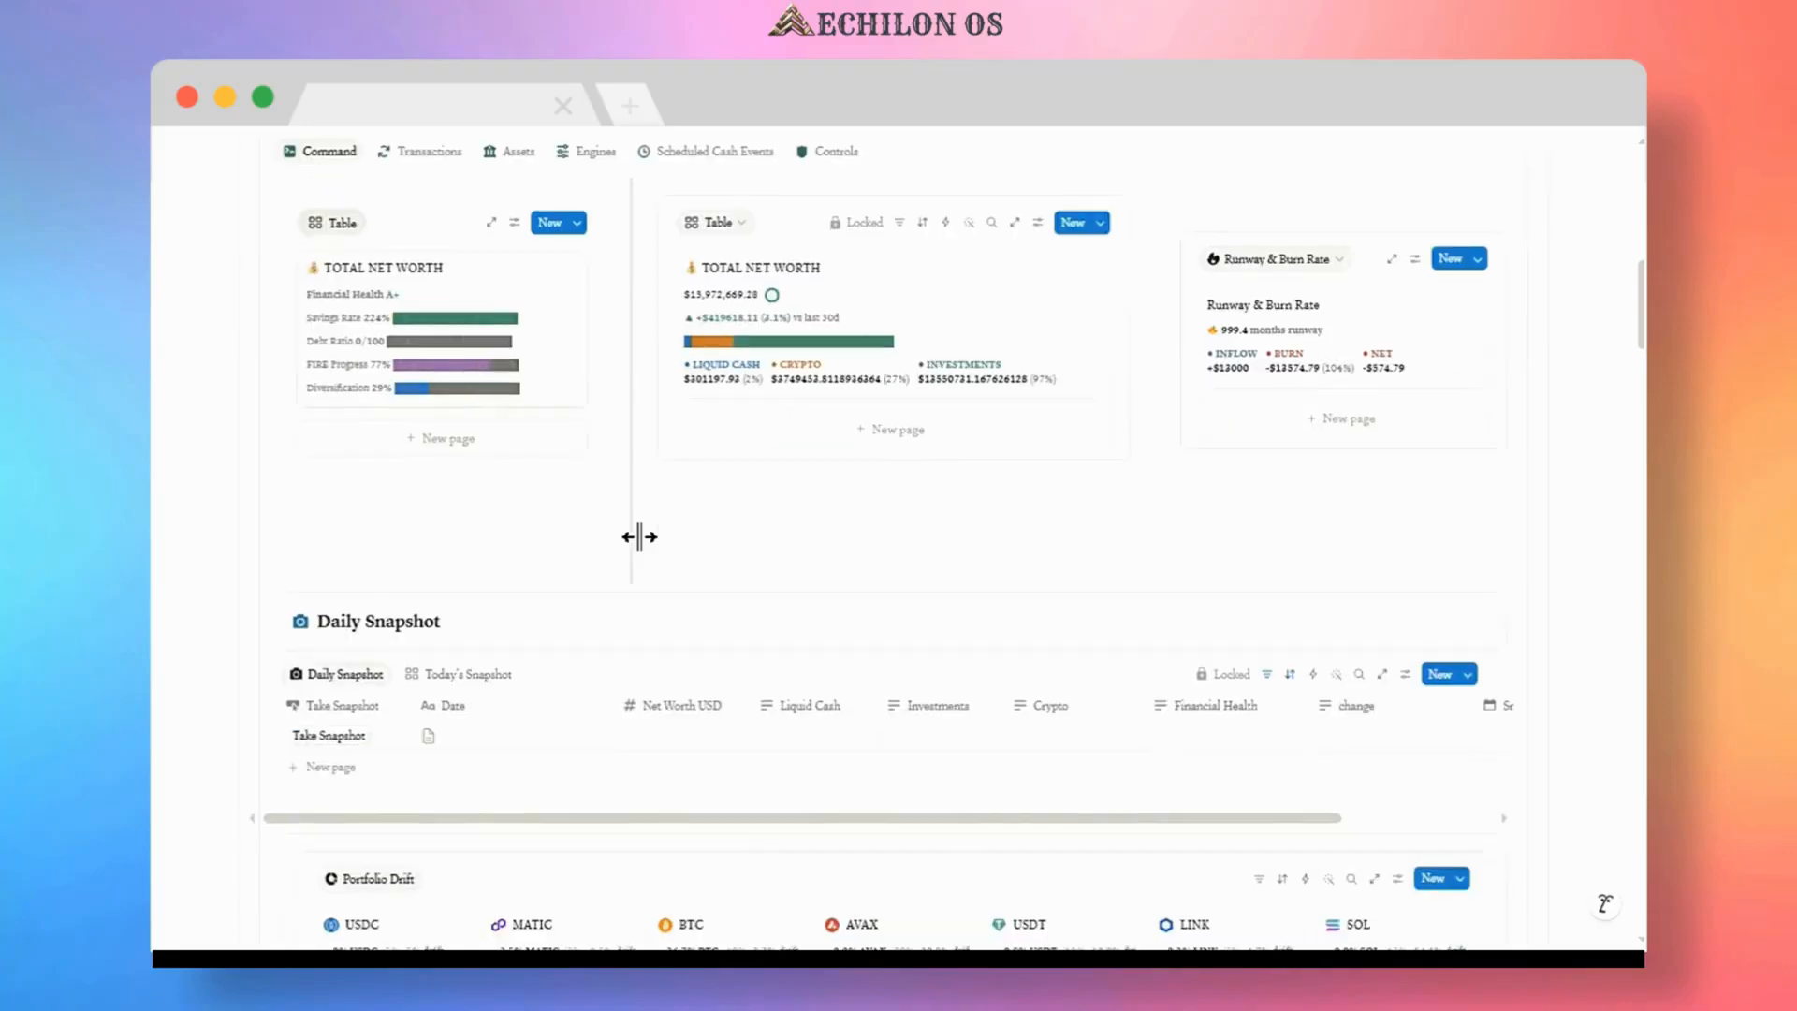
pyautogui.scroll(-2, 639, 536)
pyautogui.scroll(-2, 643, 538)
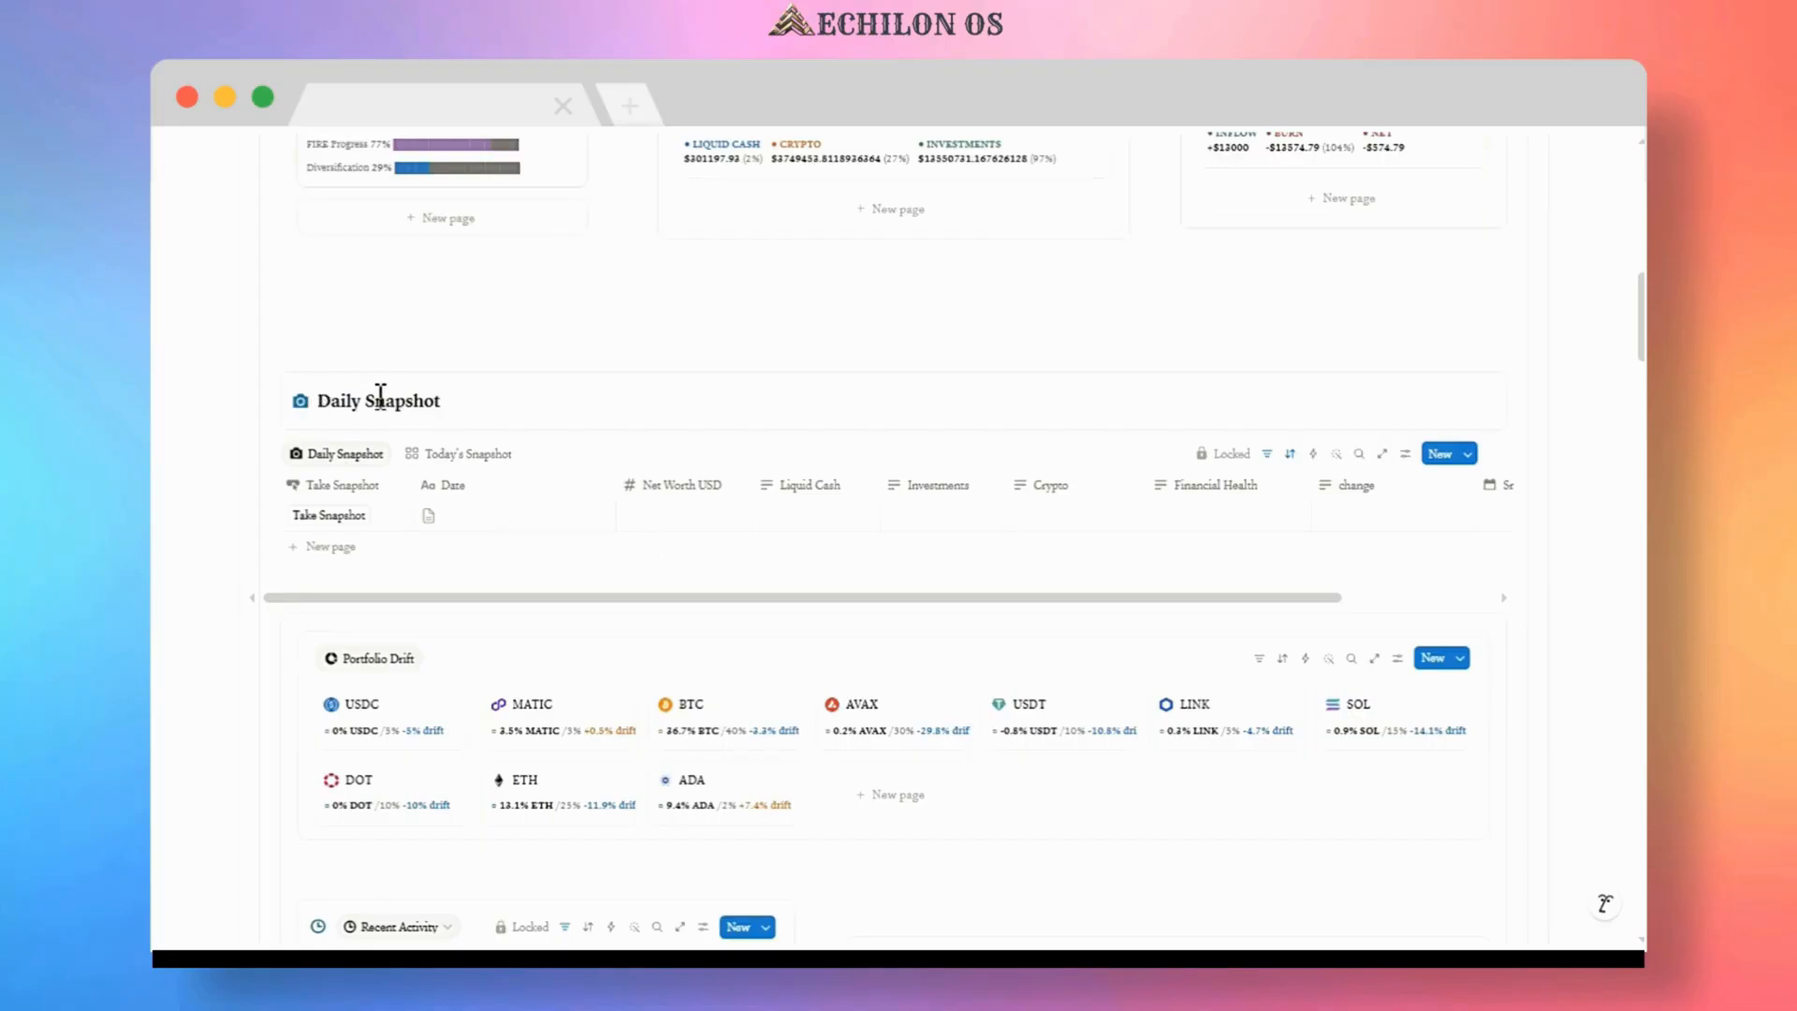
pyautogui.click(321, 517)
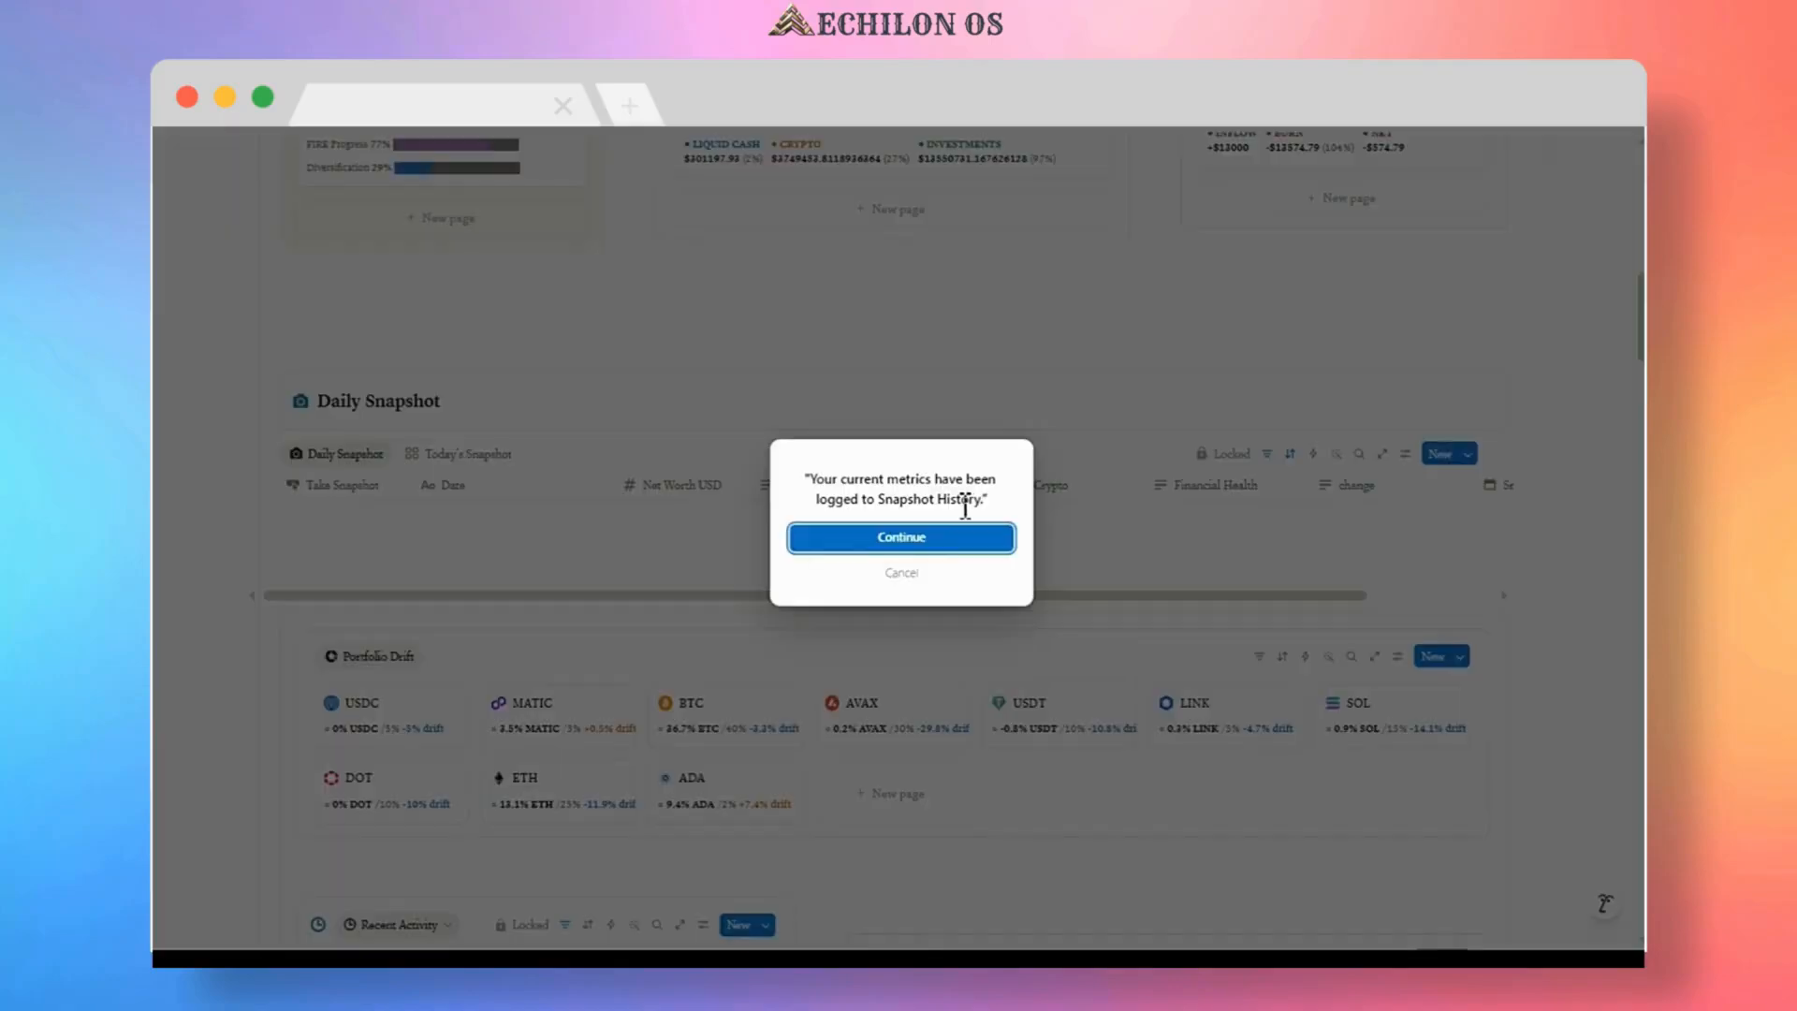
pyautogui.click(901, 538)
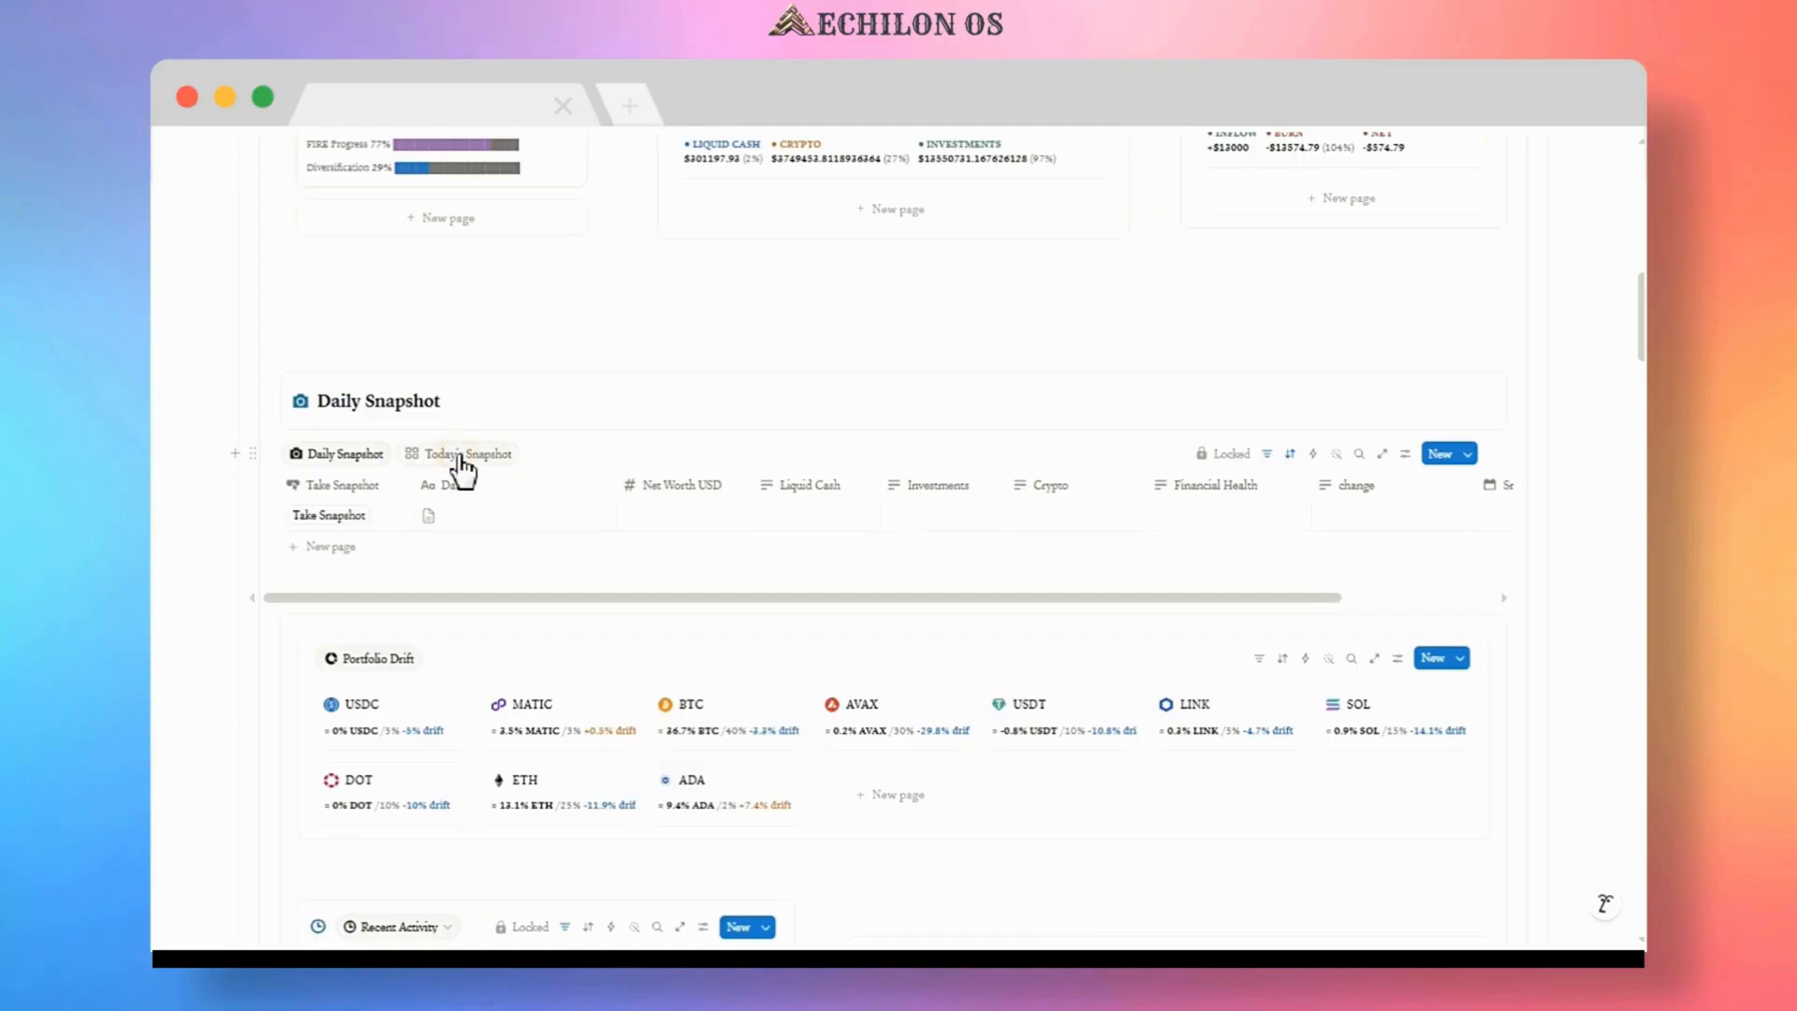
pyautogui.click(461, 453)
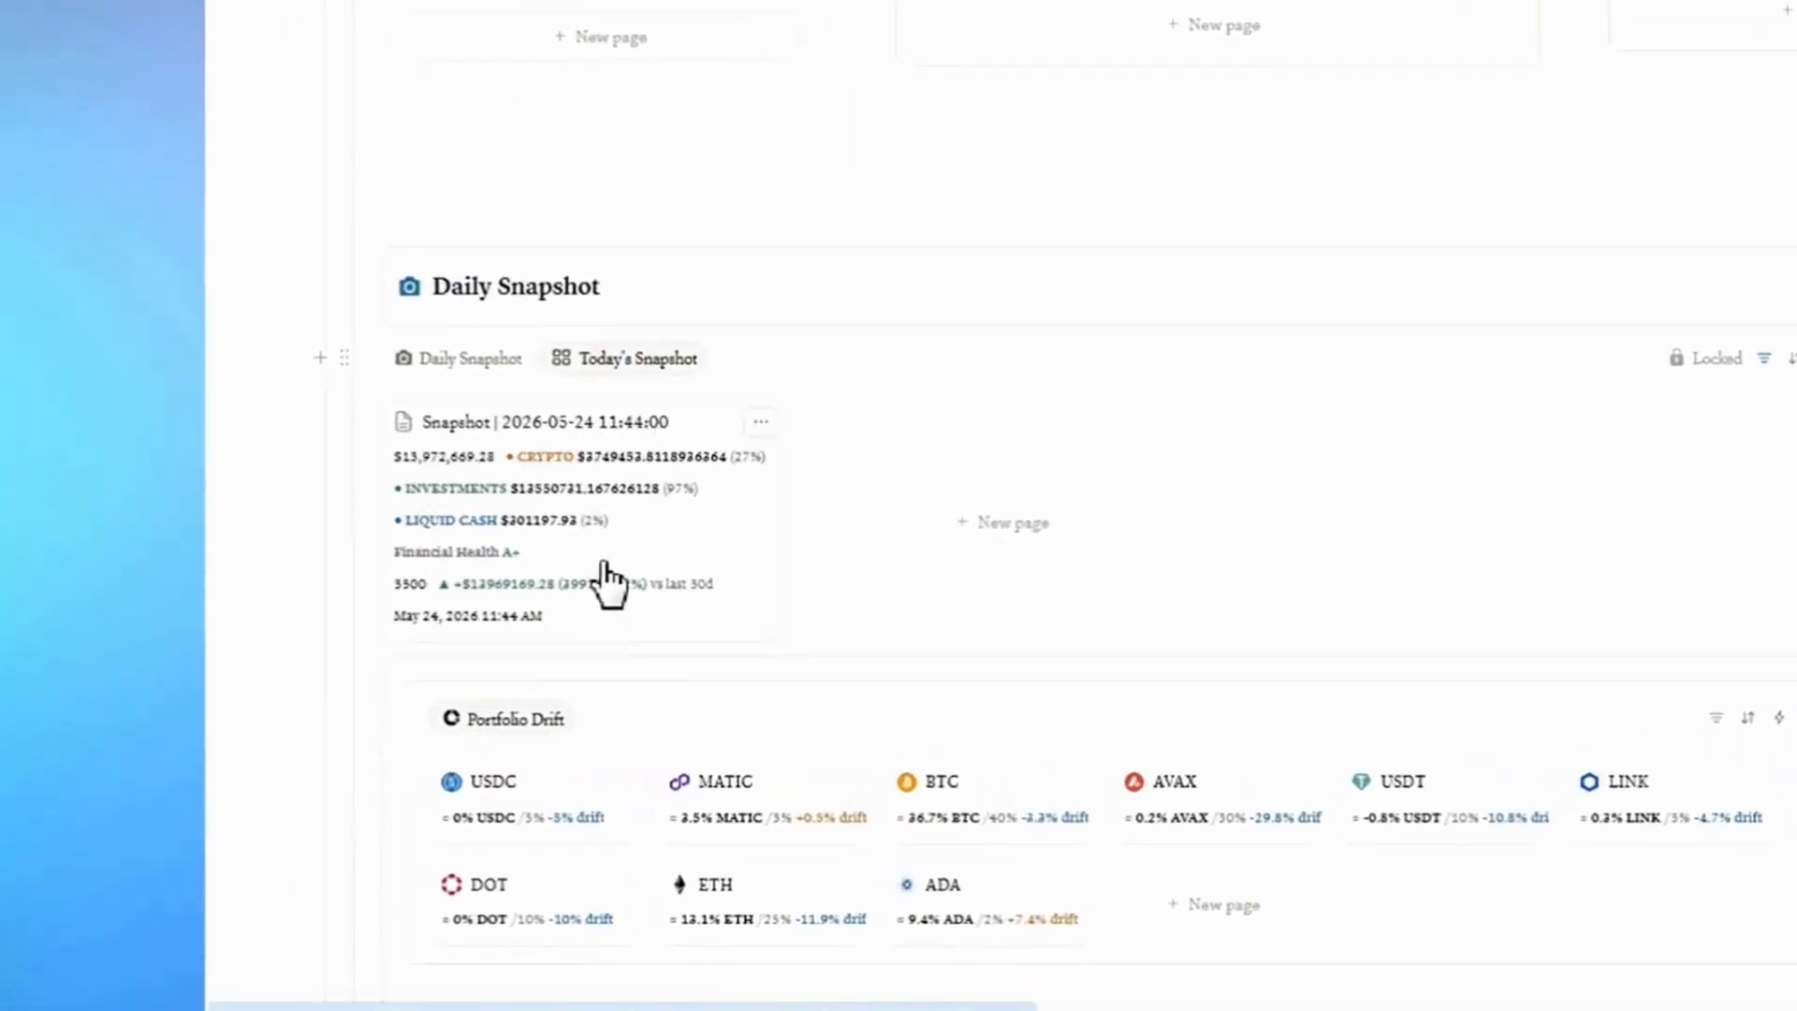
# - Examine the Portfolio Drift, Recent Activity, Path to Independence, Accounts and Goals sections below the Daily Snapshot
pyautogui.scroll(-2, 623, 594)
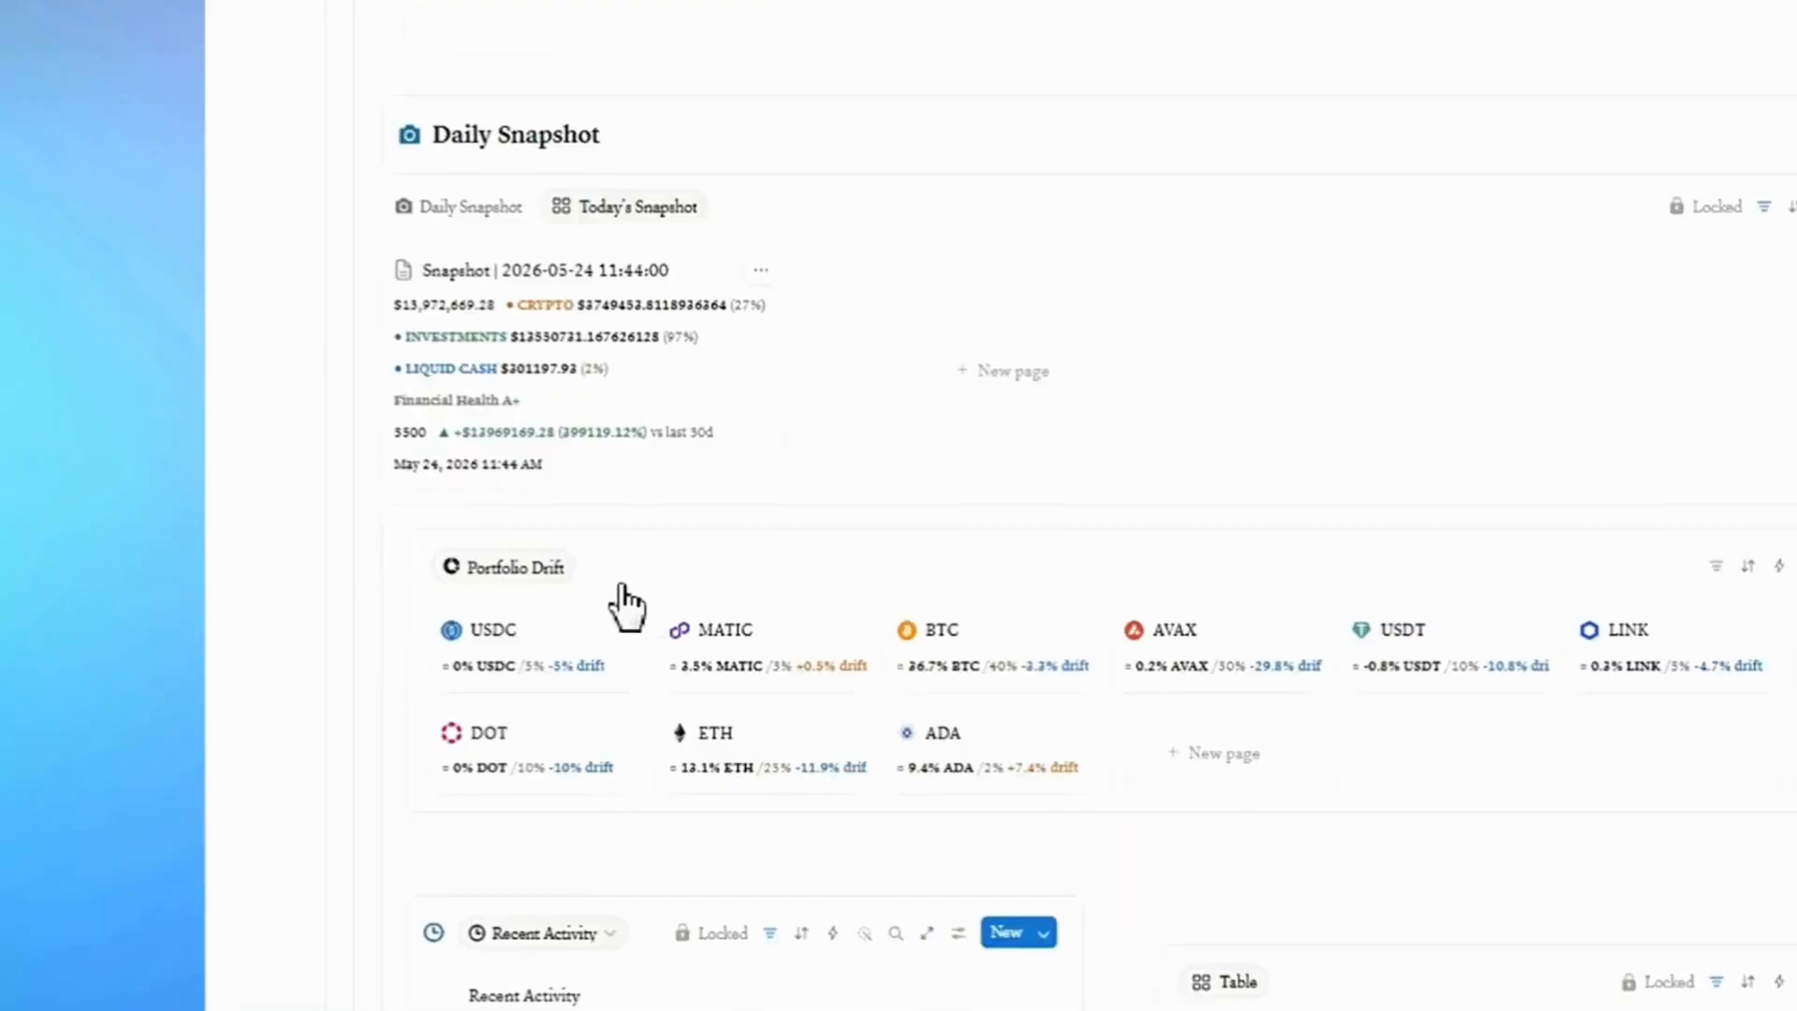
pyautogui.scroll(-3, 627, 637)
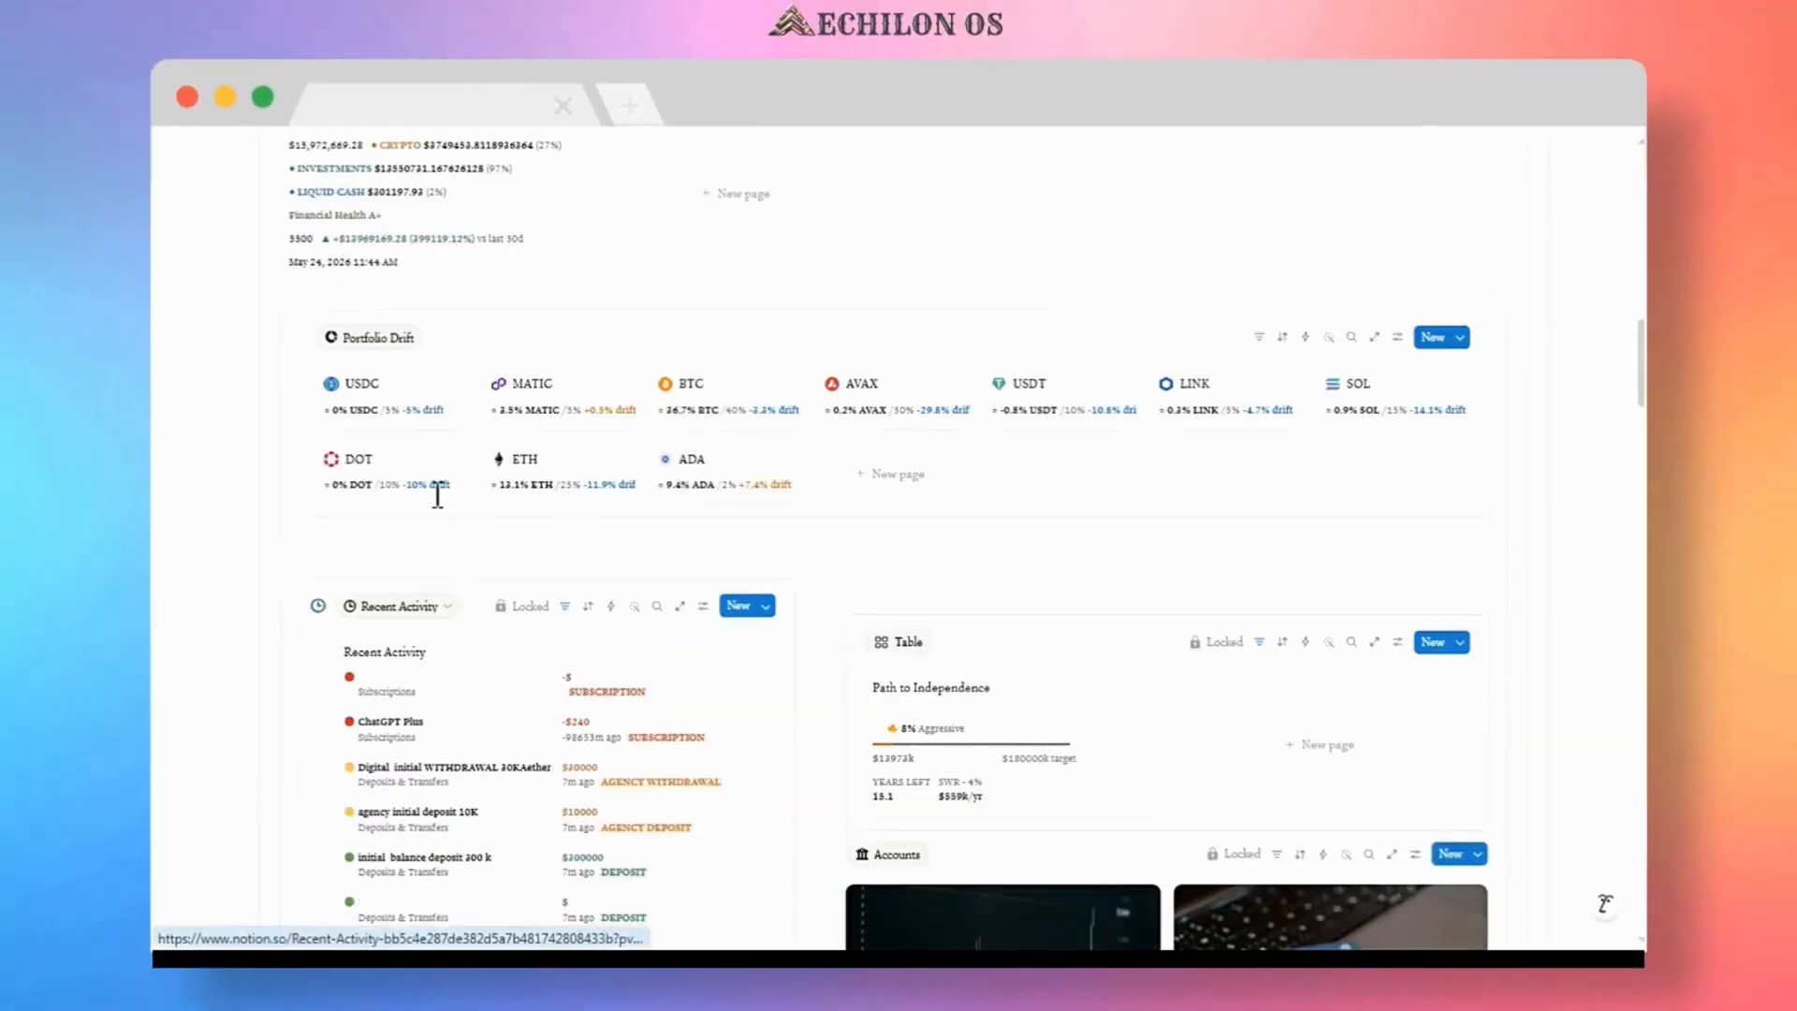
pyautogui.scroll(-1, 437, 494)
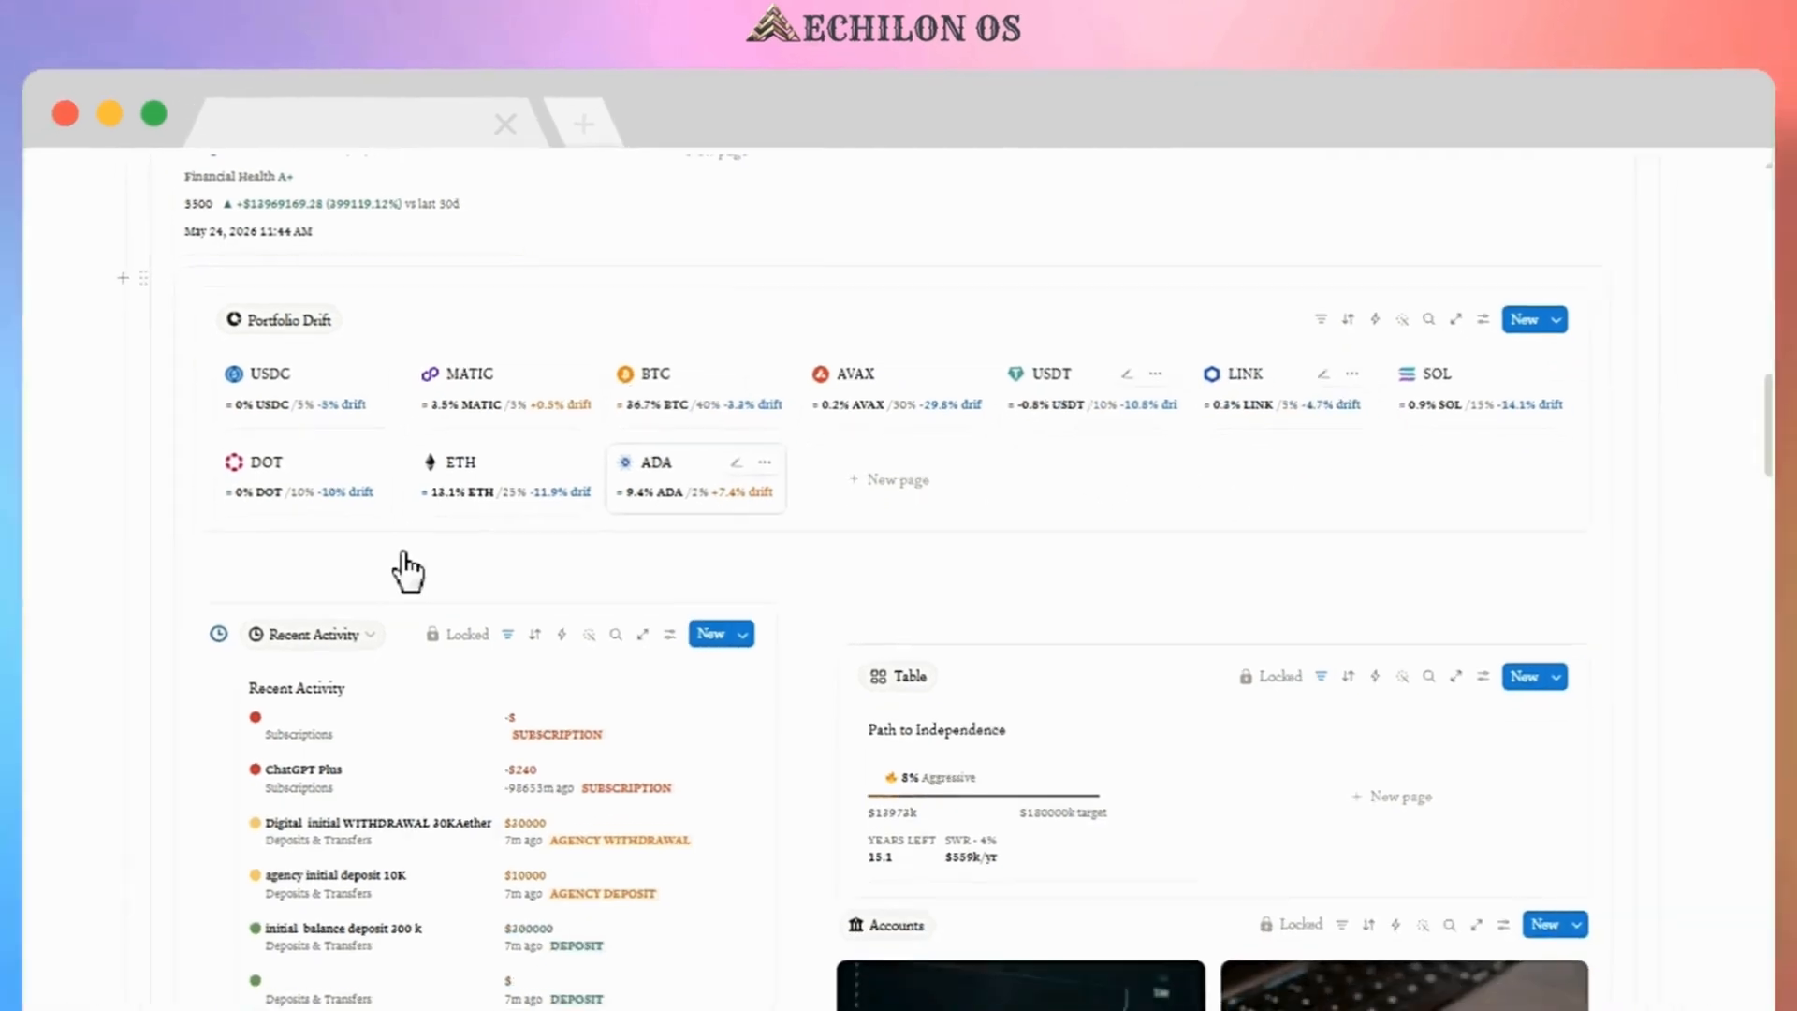
pyautogui.scroll(-2, 408, 571)
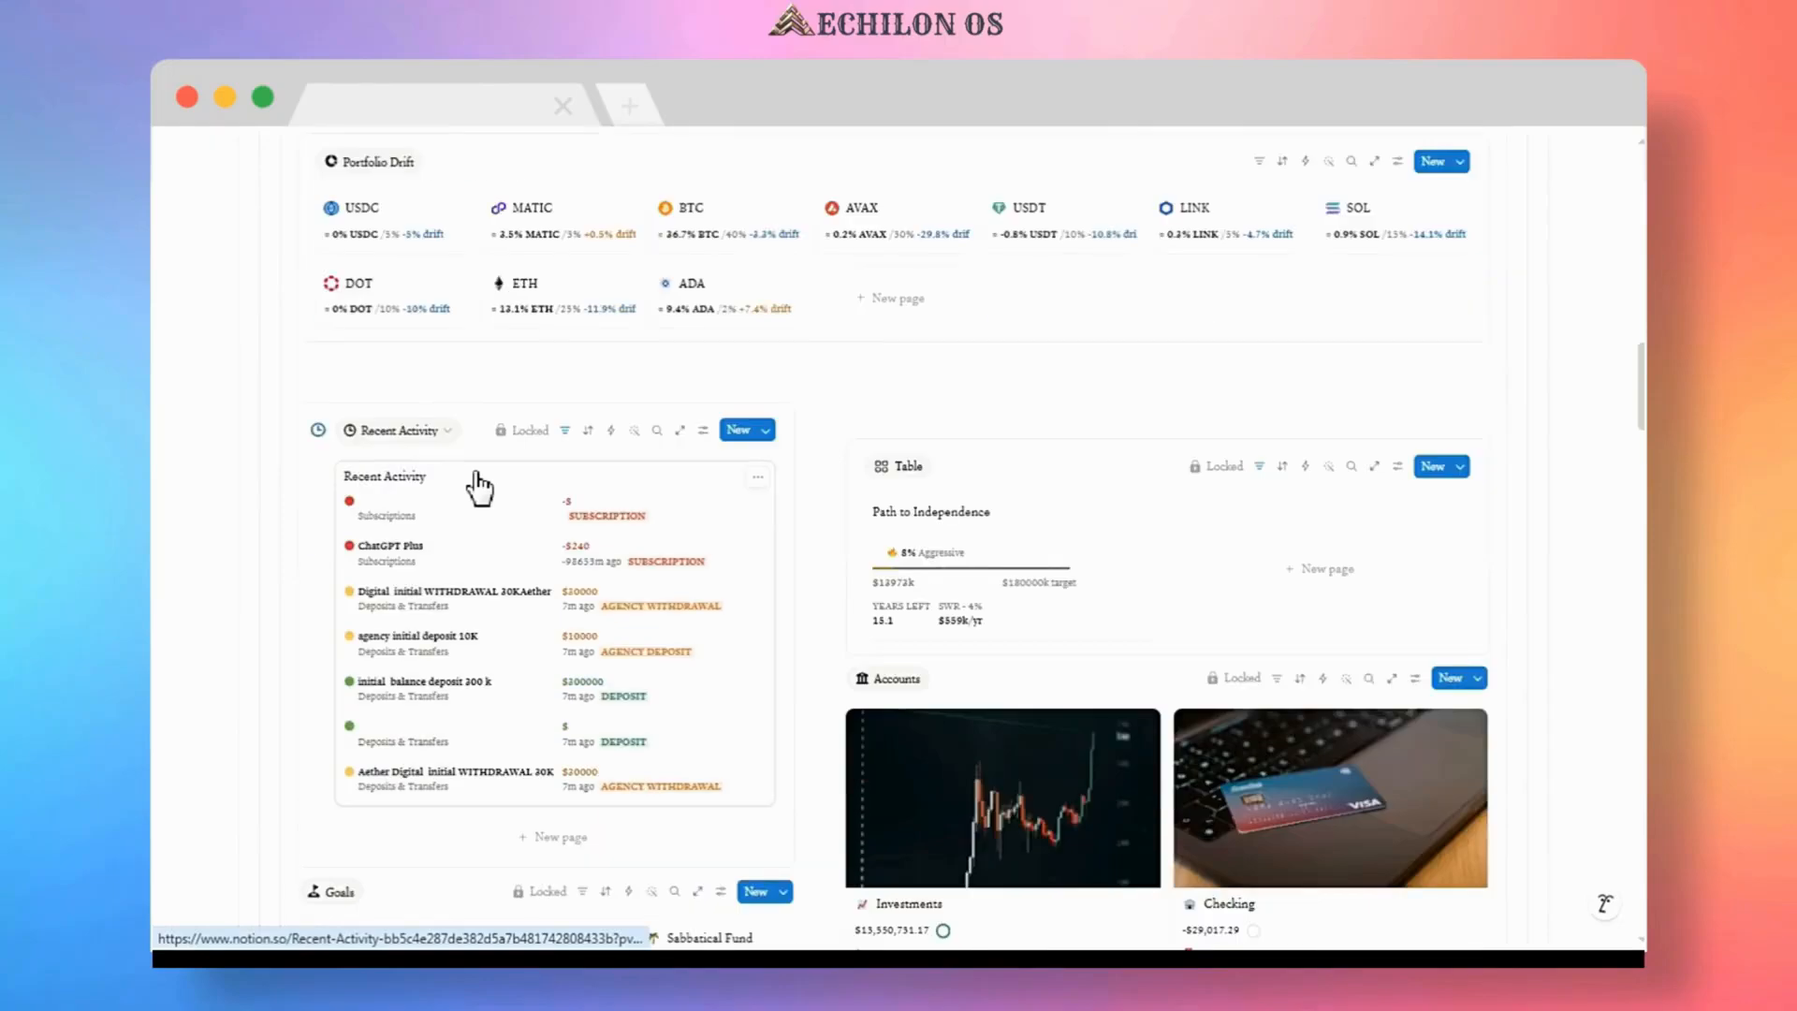
pyautogui.scroll(-1, 480, 486)
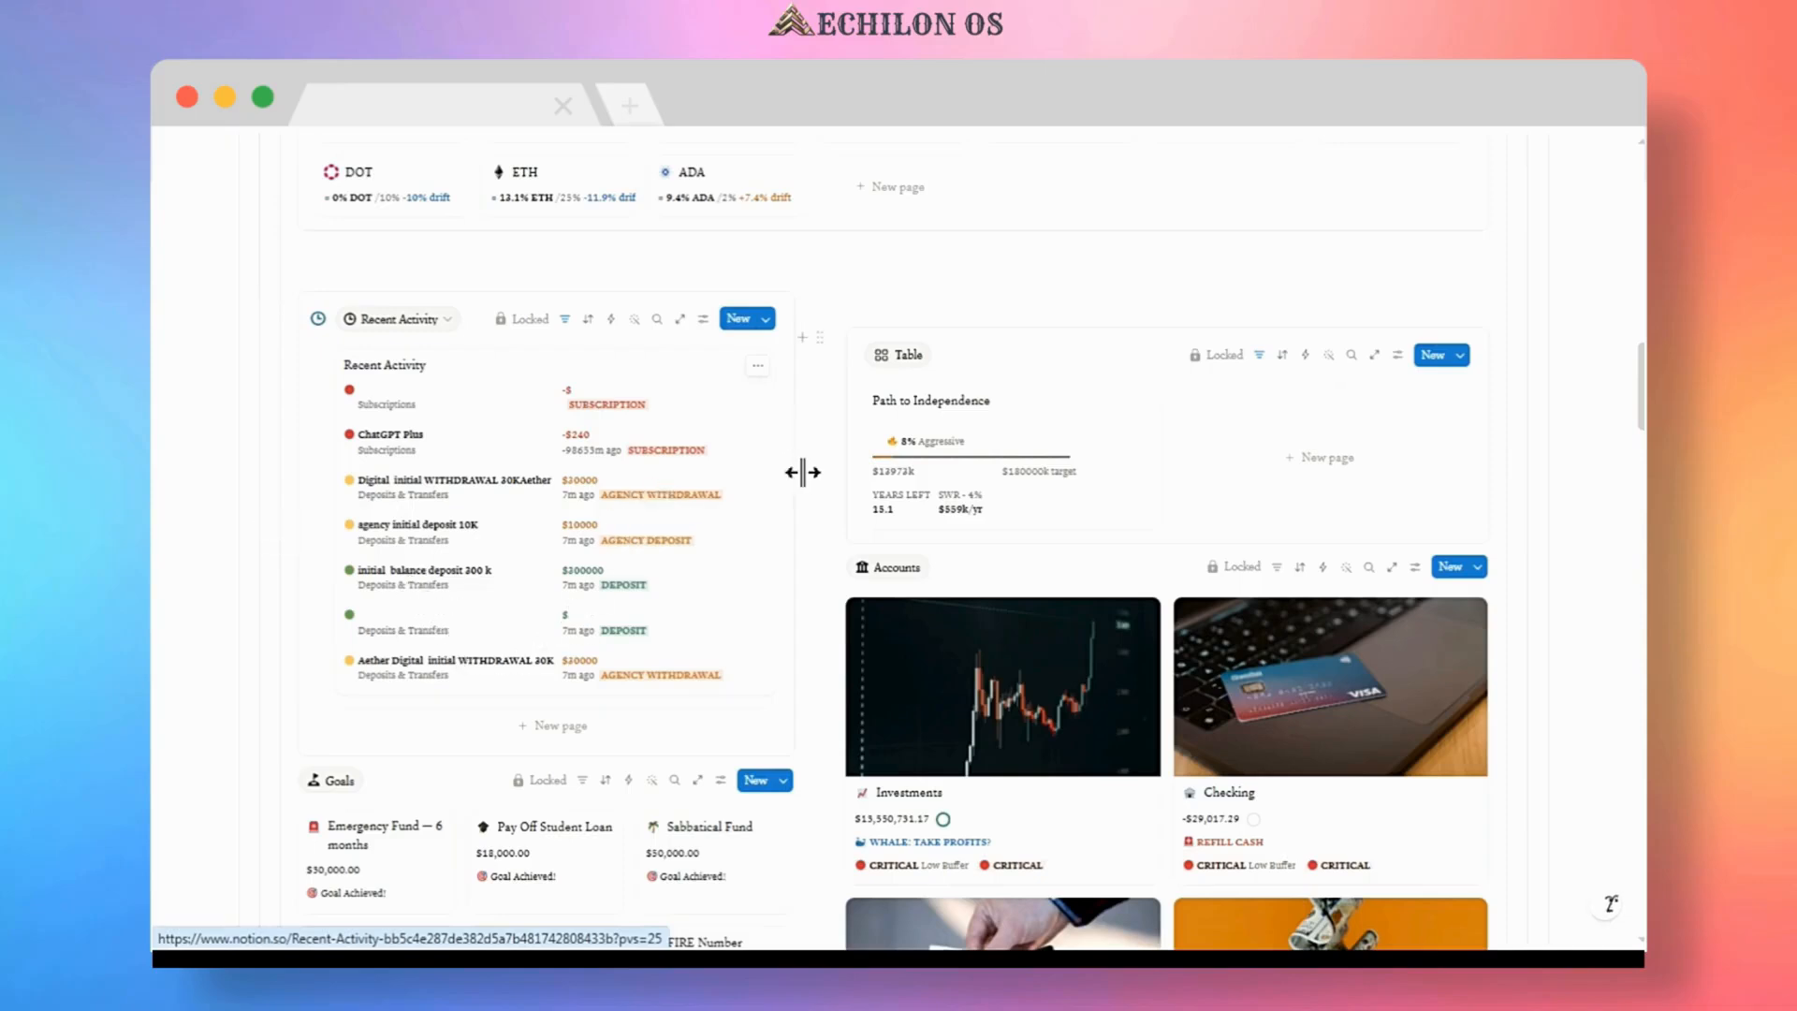
pyautogui.scroll(-3, 802, 472)
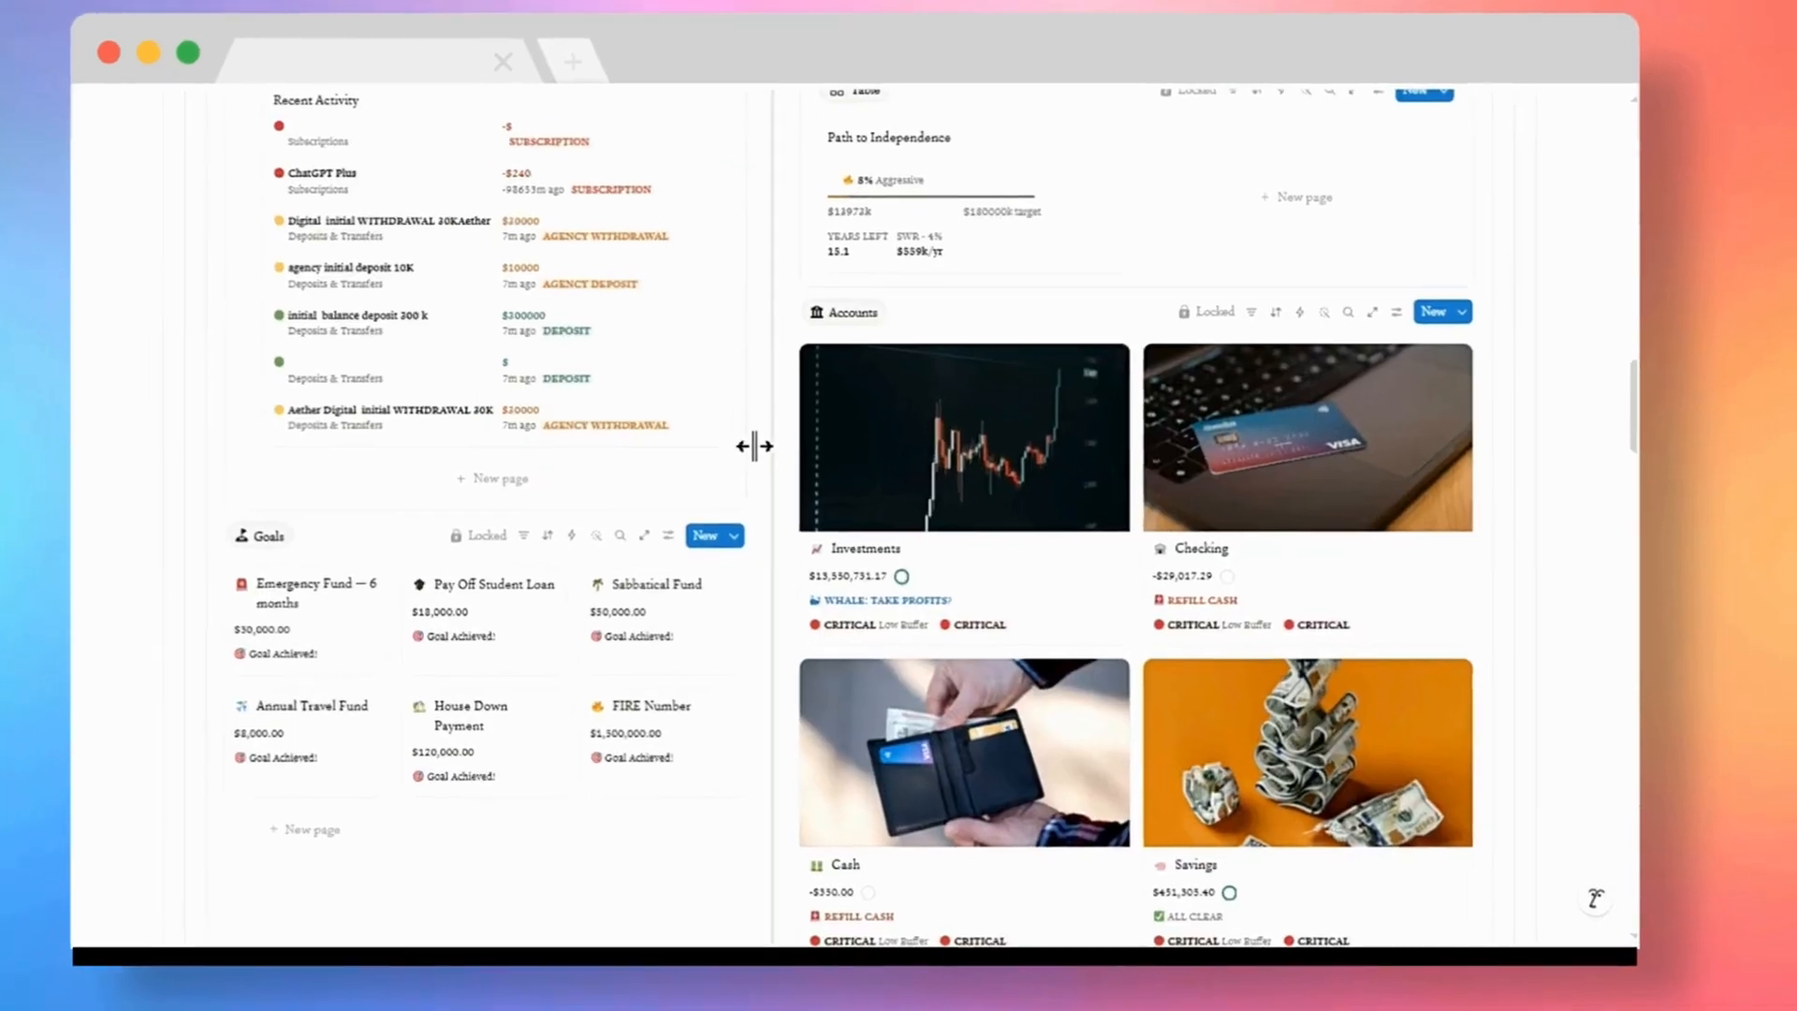
pyautogui.scroll(-3, 802, 471)
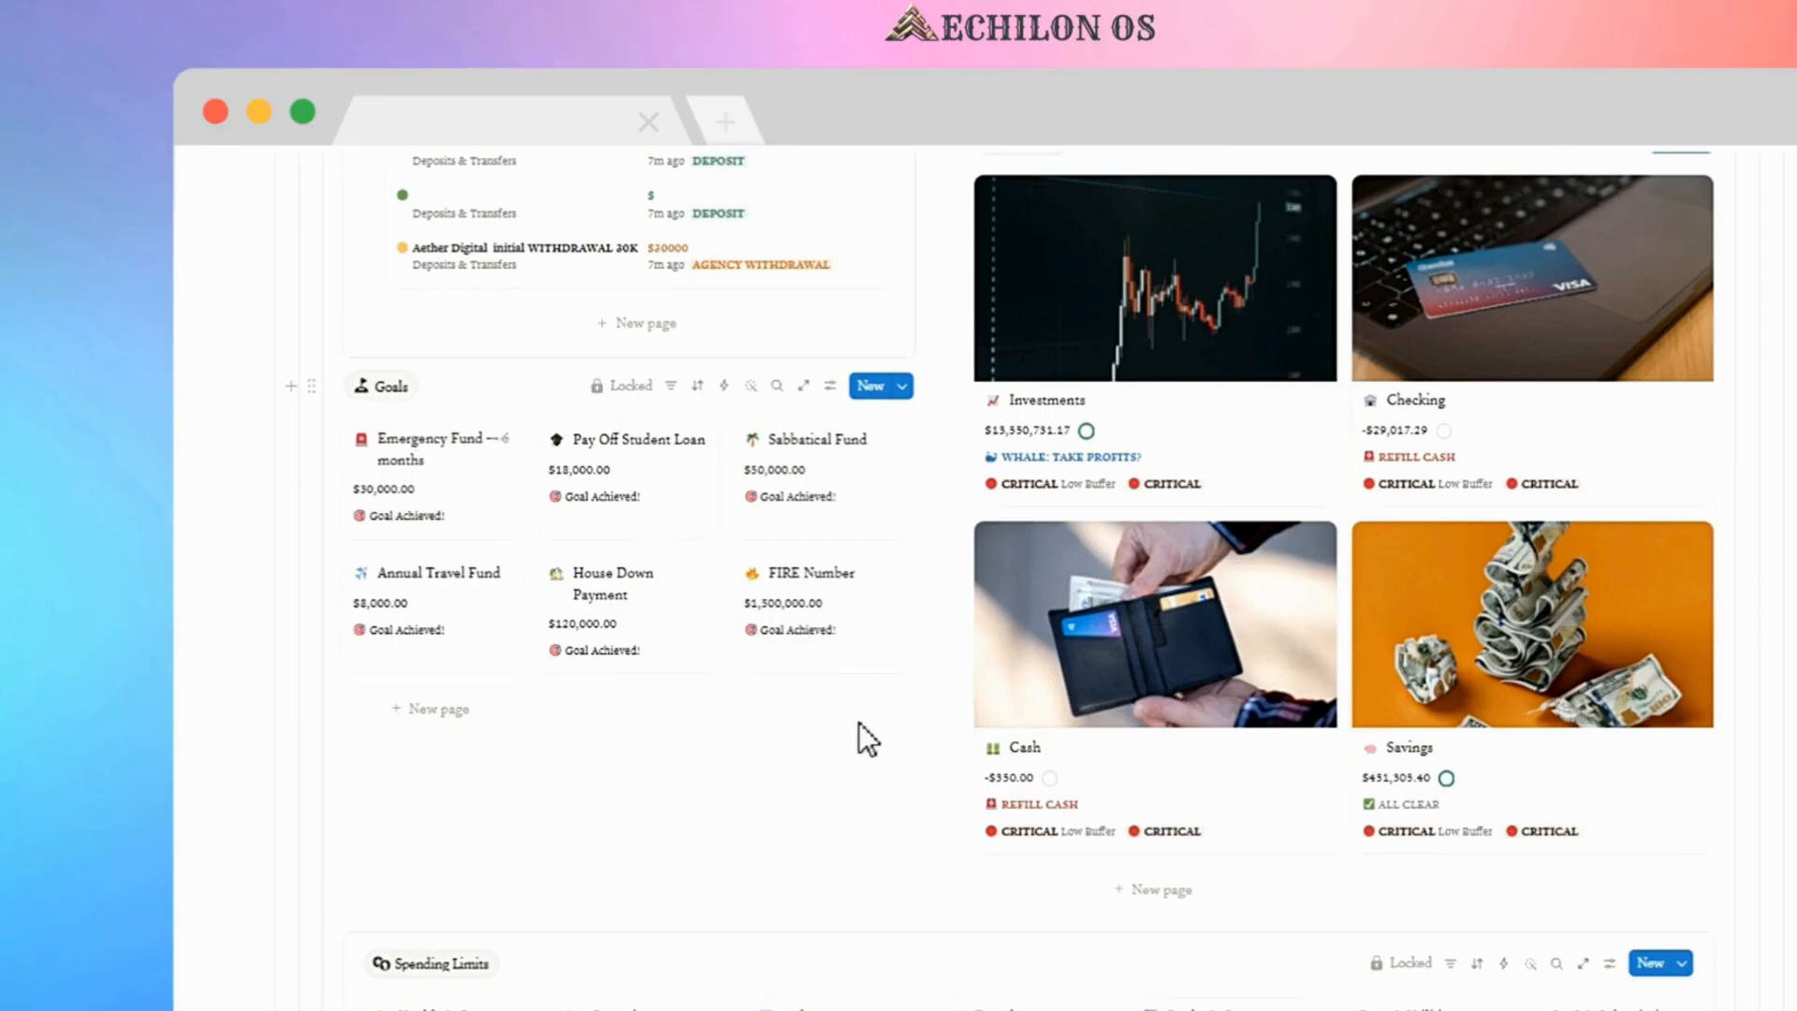
# - Review the Spending Limits and the Assets balances with their chart, and switch the assets block to its Crypto Portfolio view
pyautogui.scroll(-5, 878, 739)
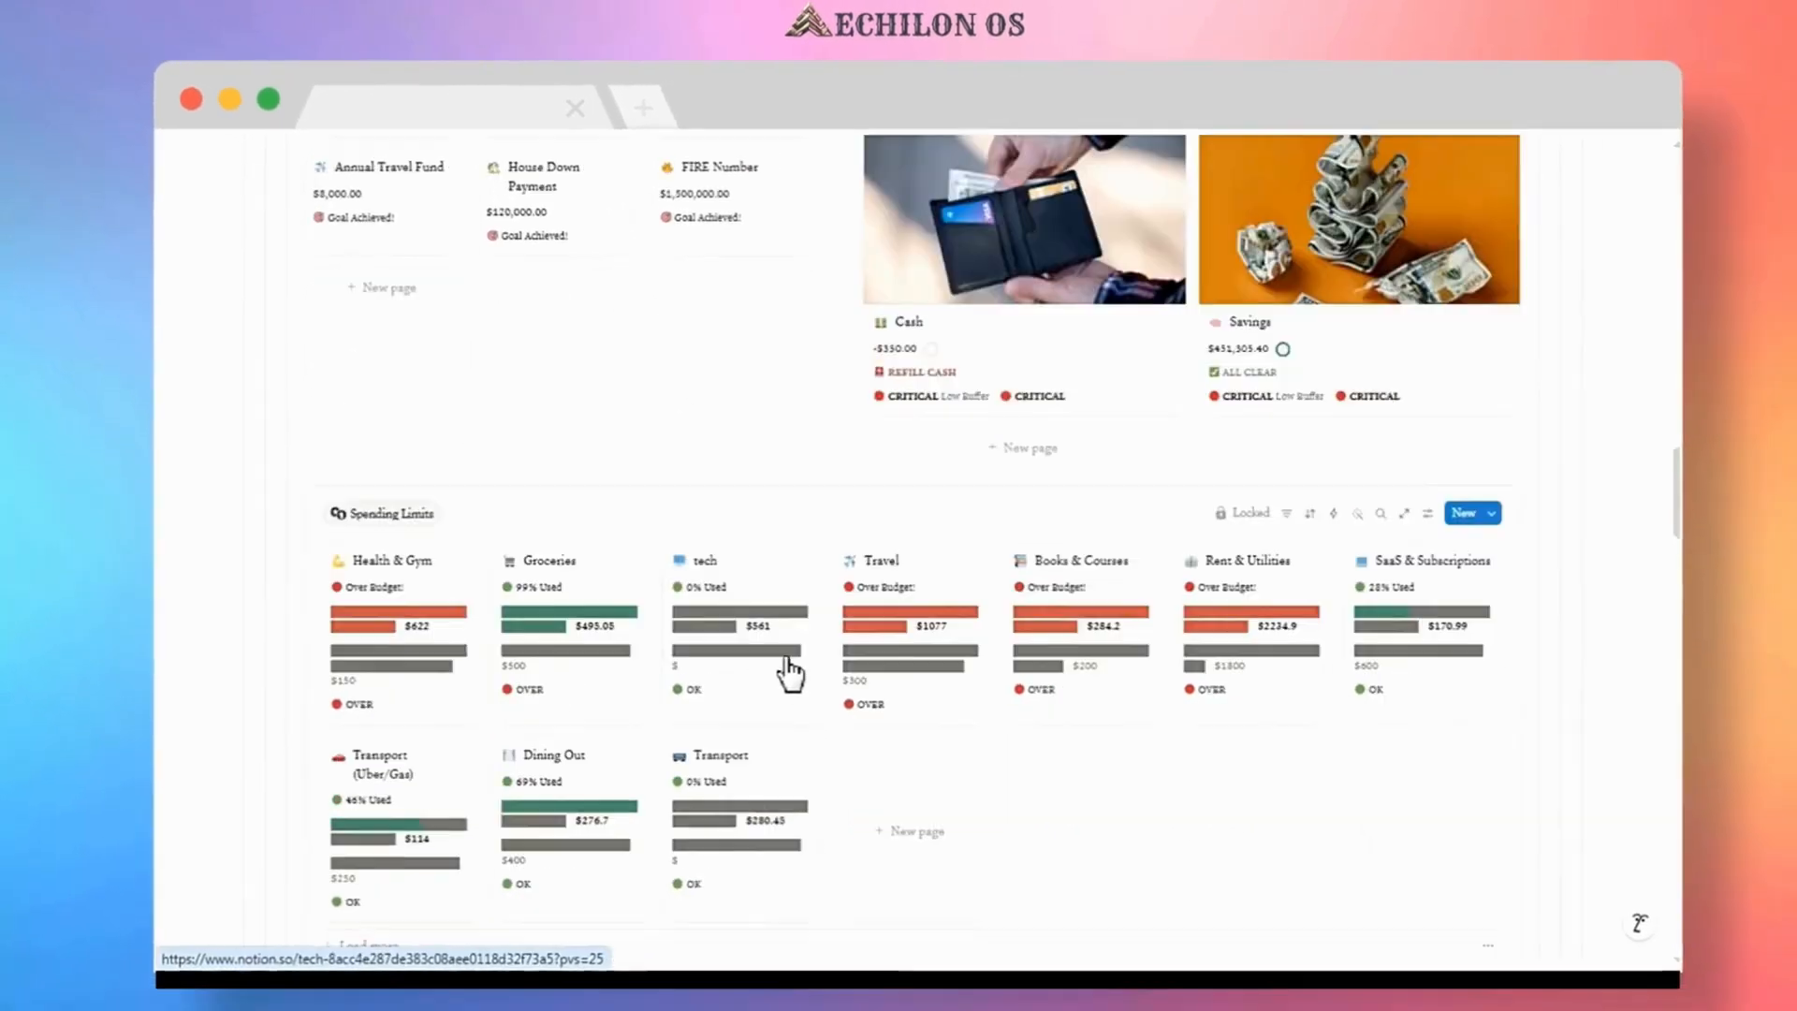
pyautogui.scroll(-2, 773, 658)
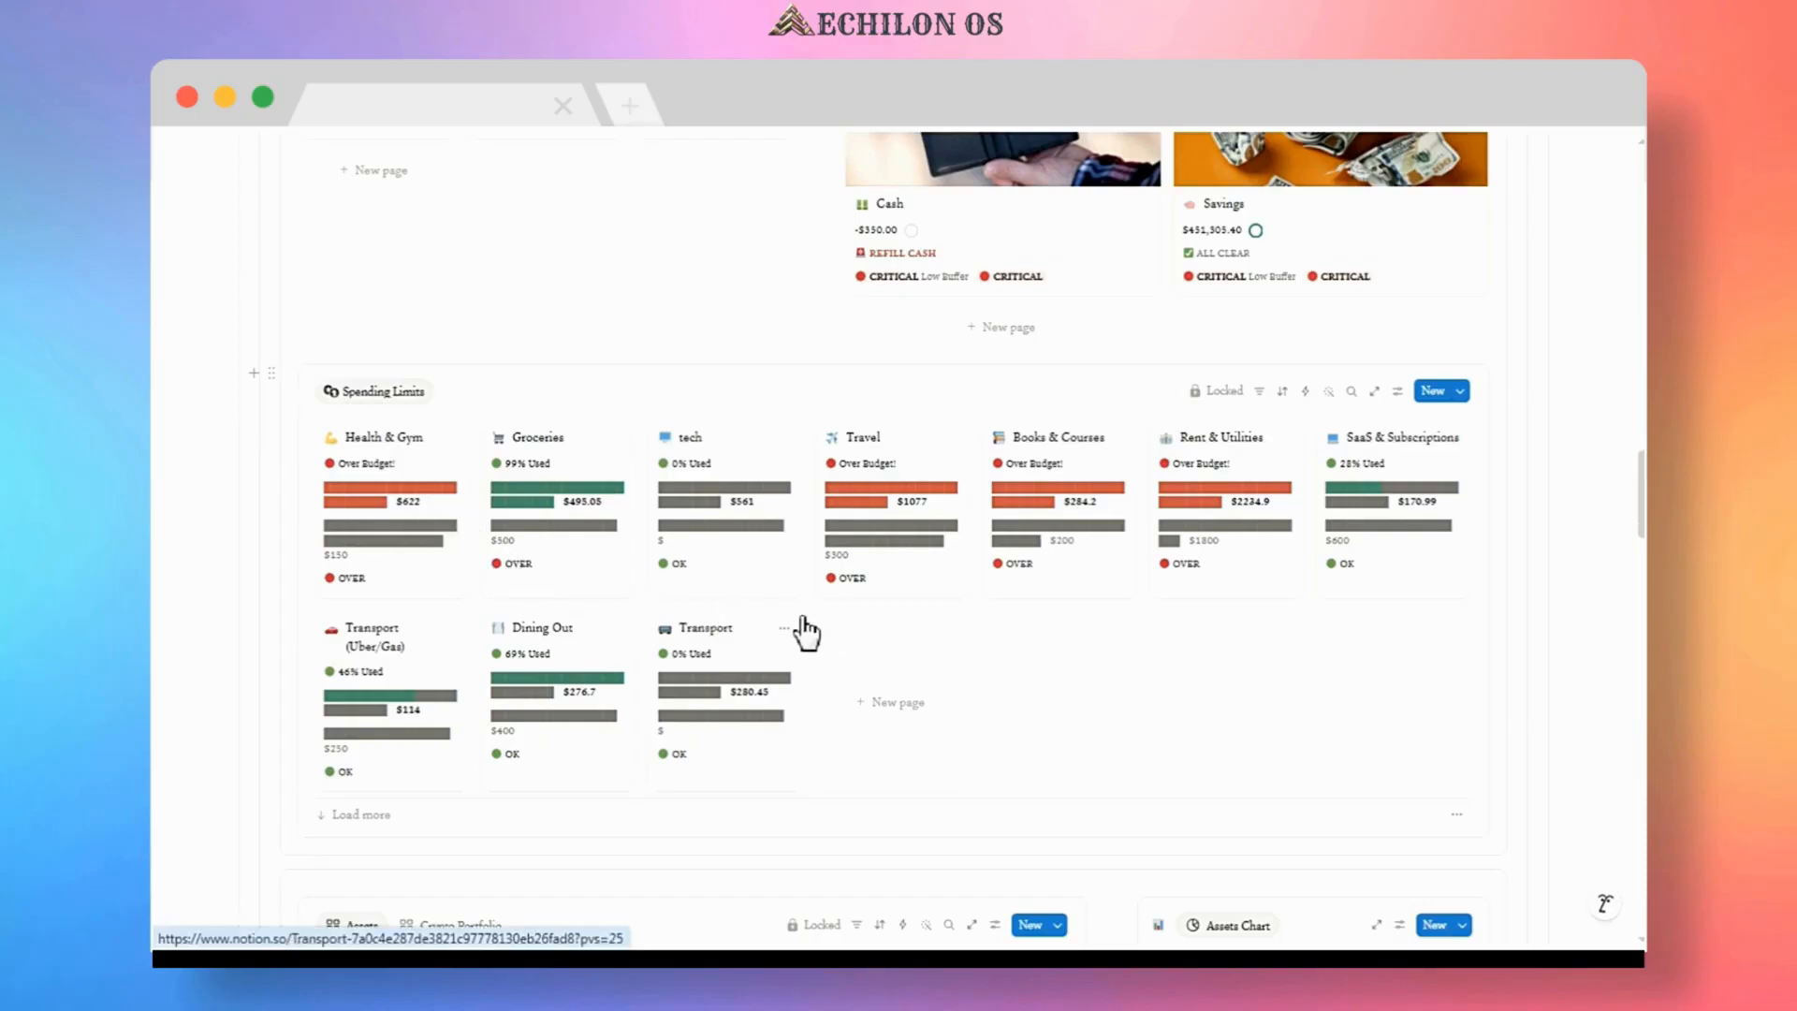
pyautogui.scroll(-3, 805, 634)
pyautogui.scroll(-2, 803, 616)
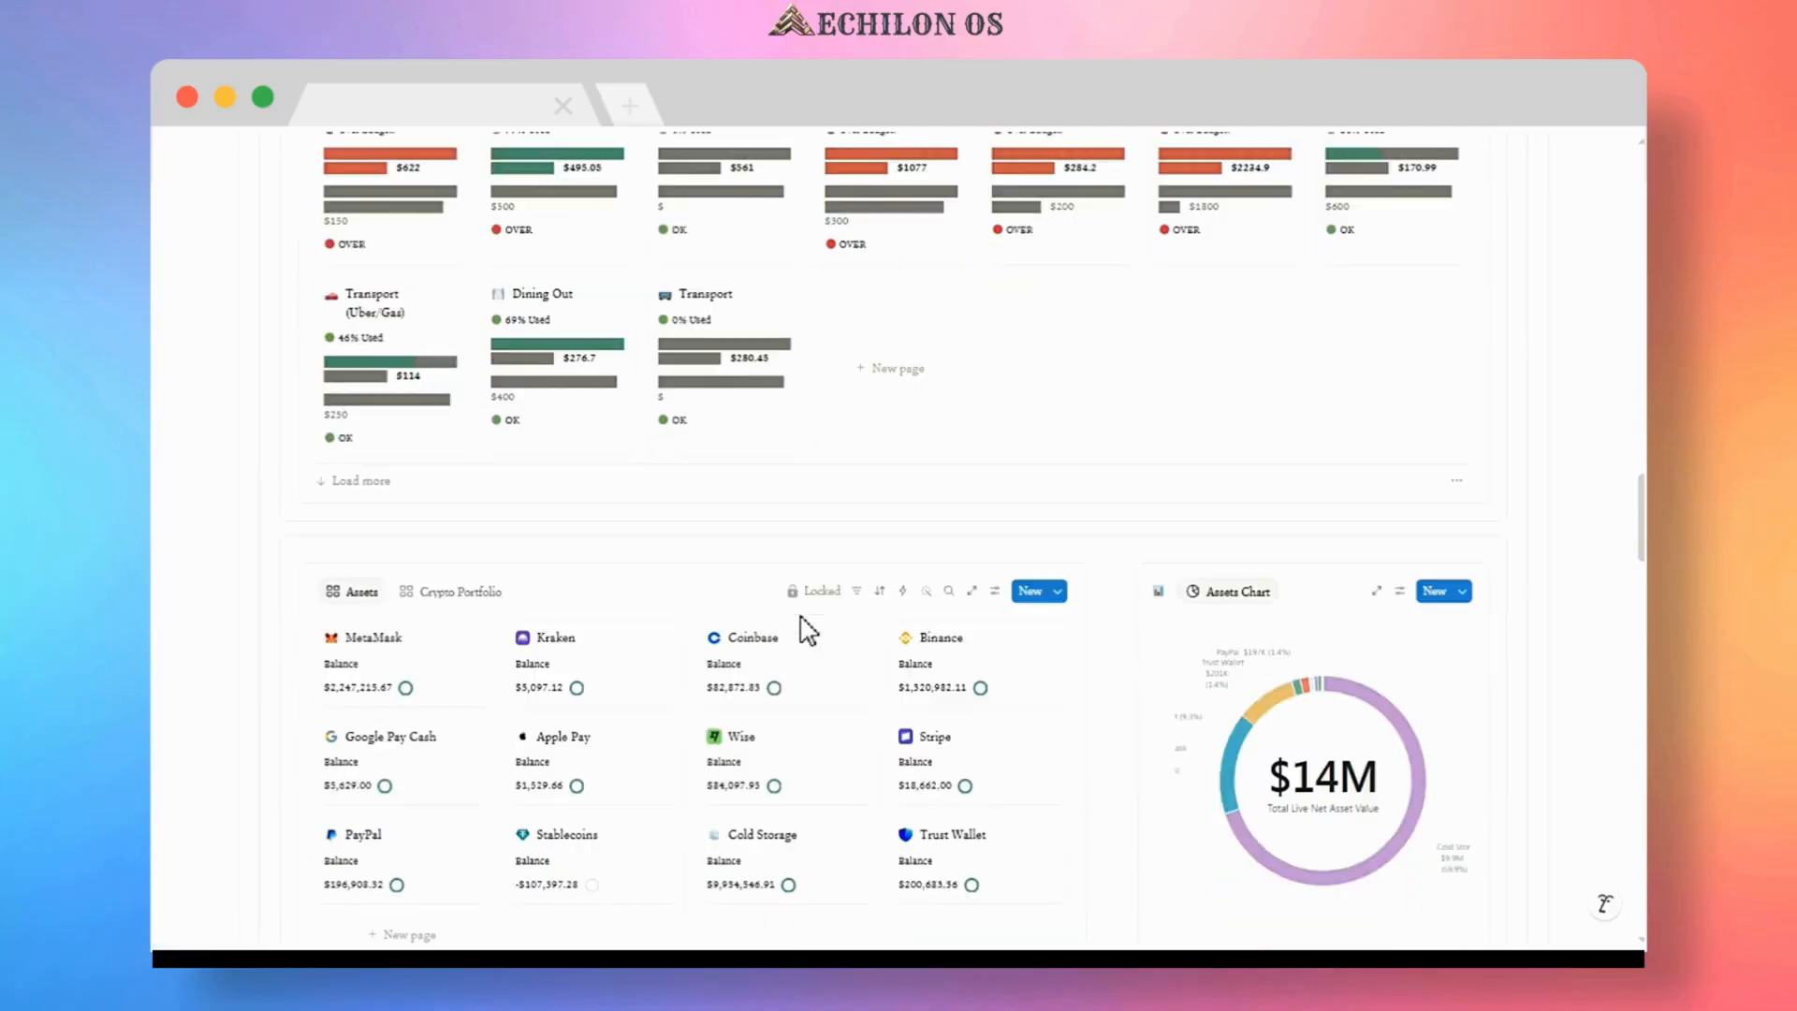
pyautogui.scroll(-2, 805, 634)
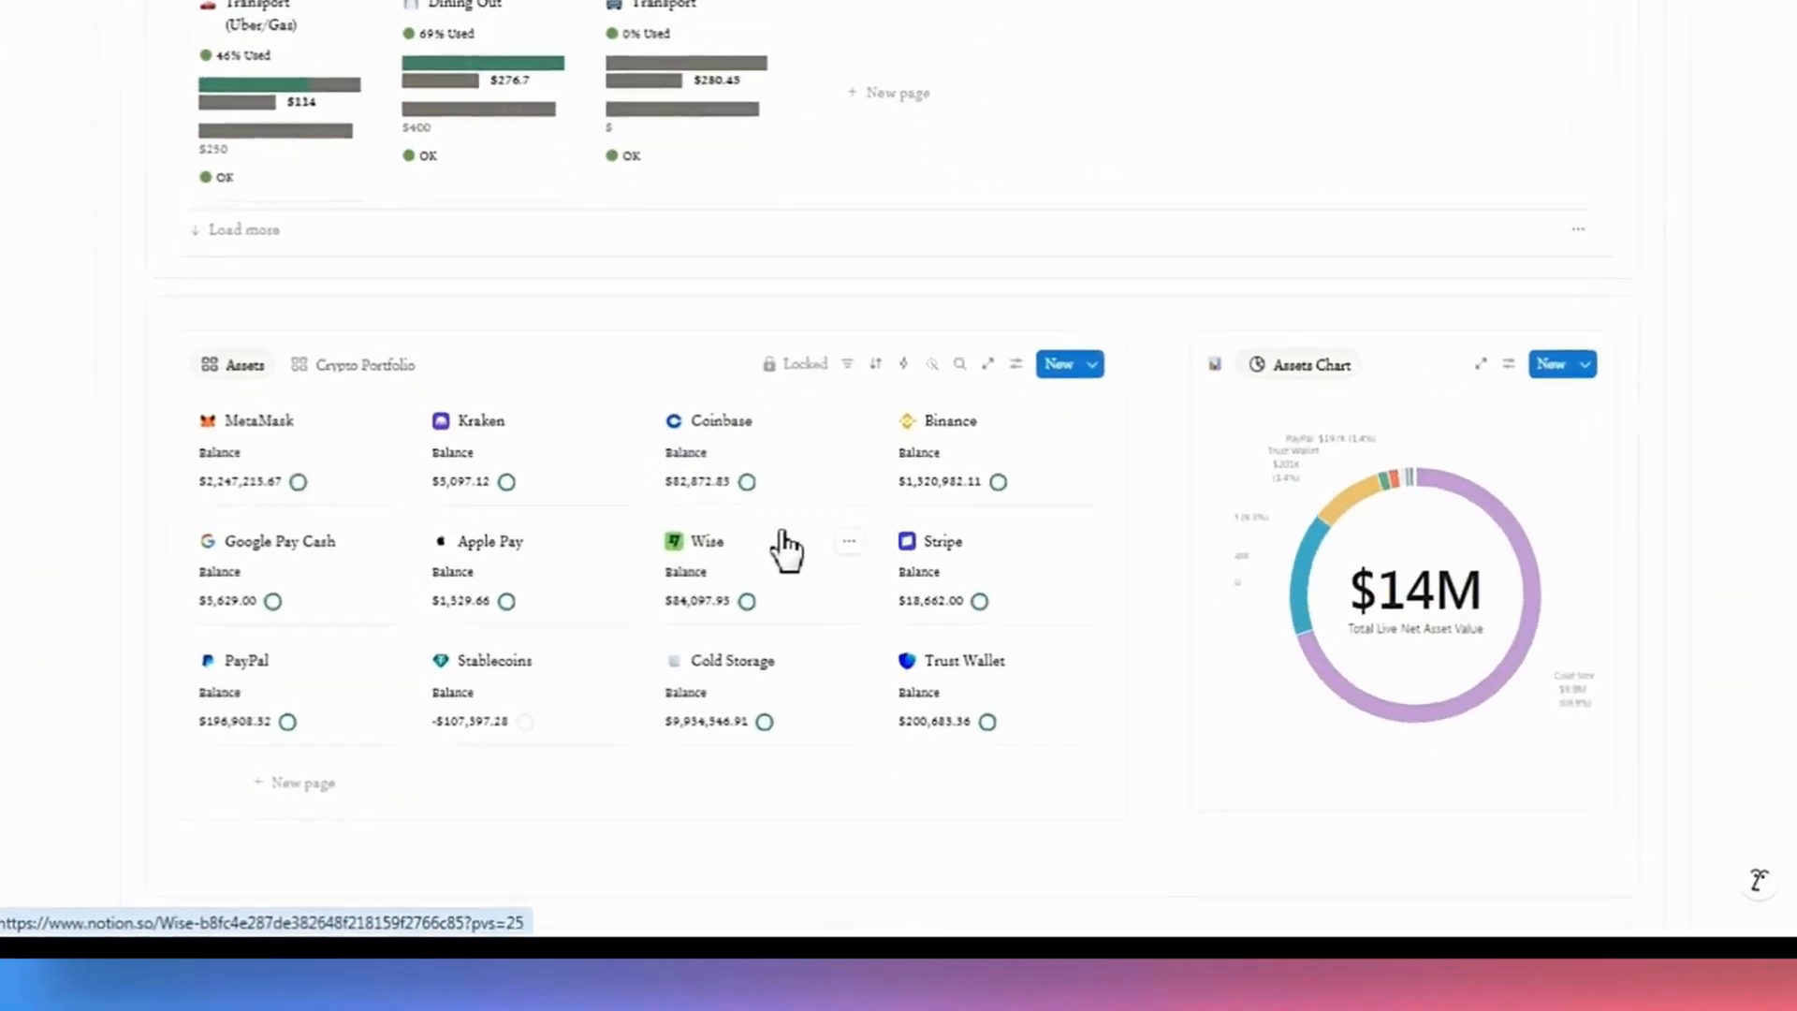
pyautogui.scroll(-2, 773, 510)
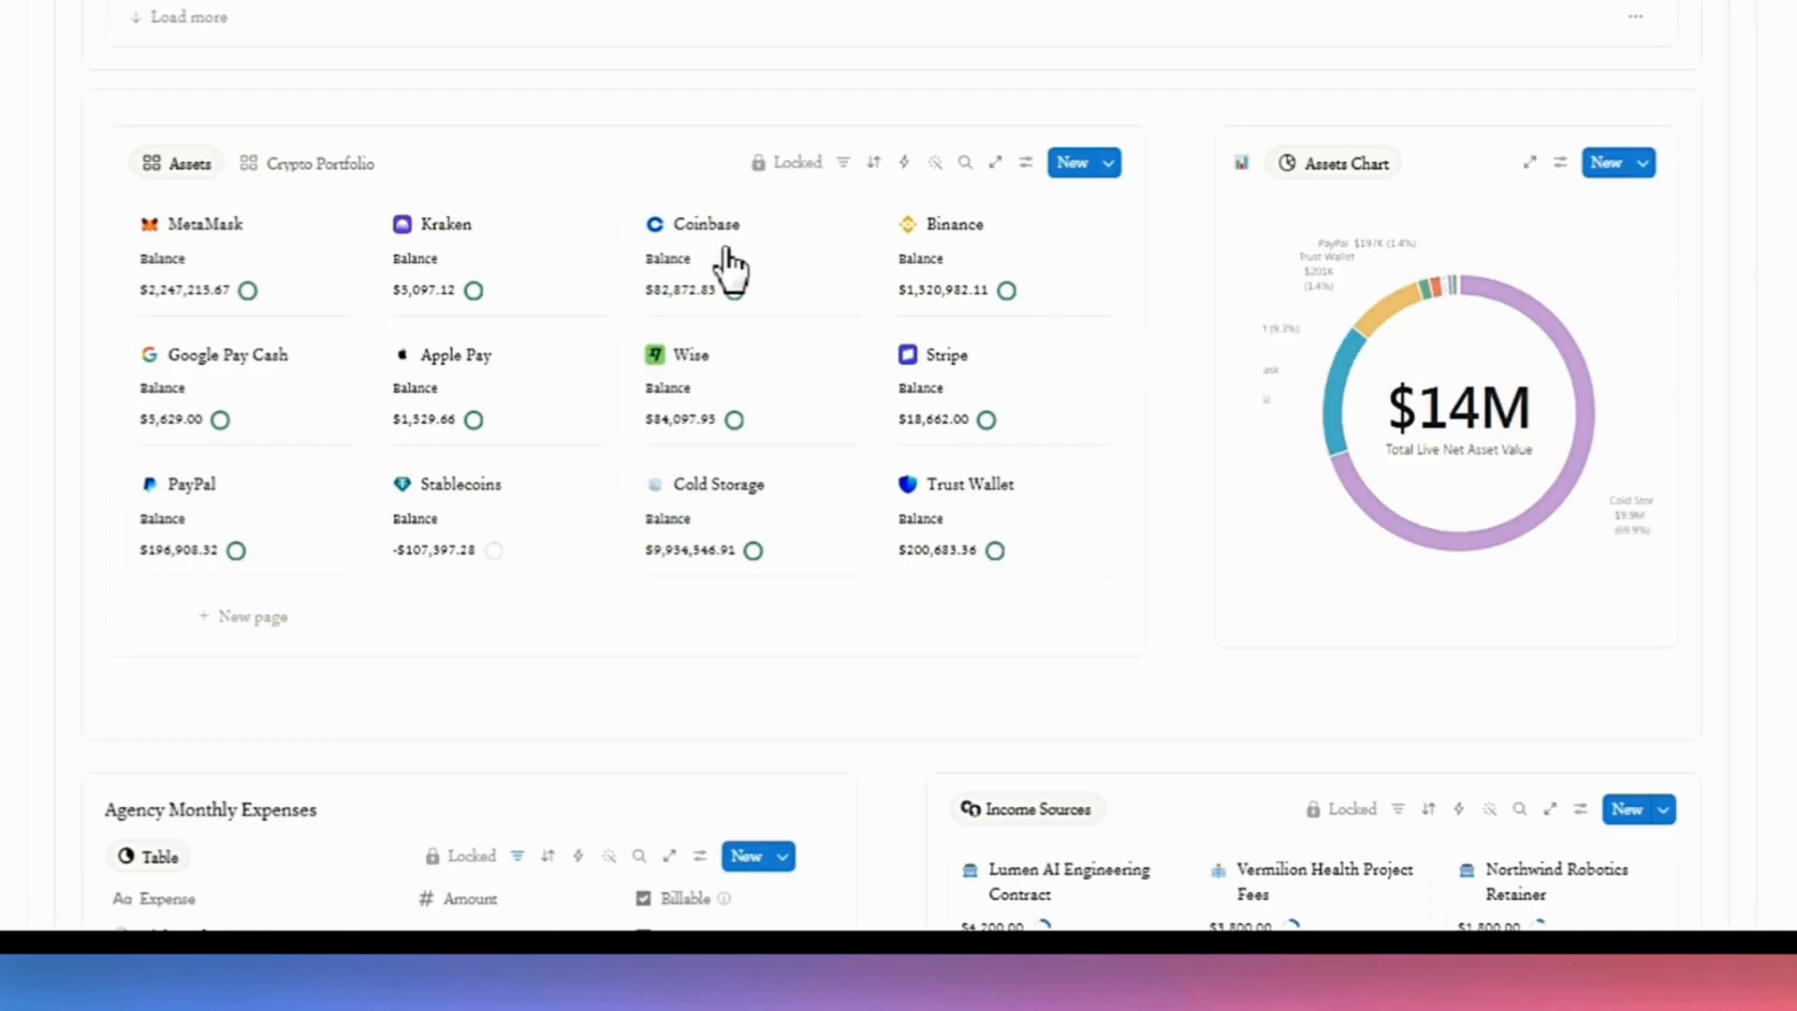
pyautogui.click(295, 169)
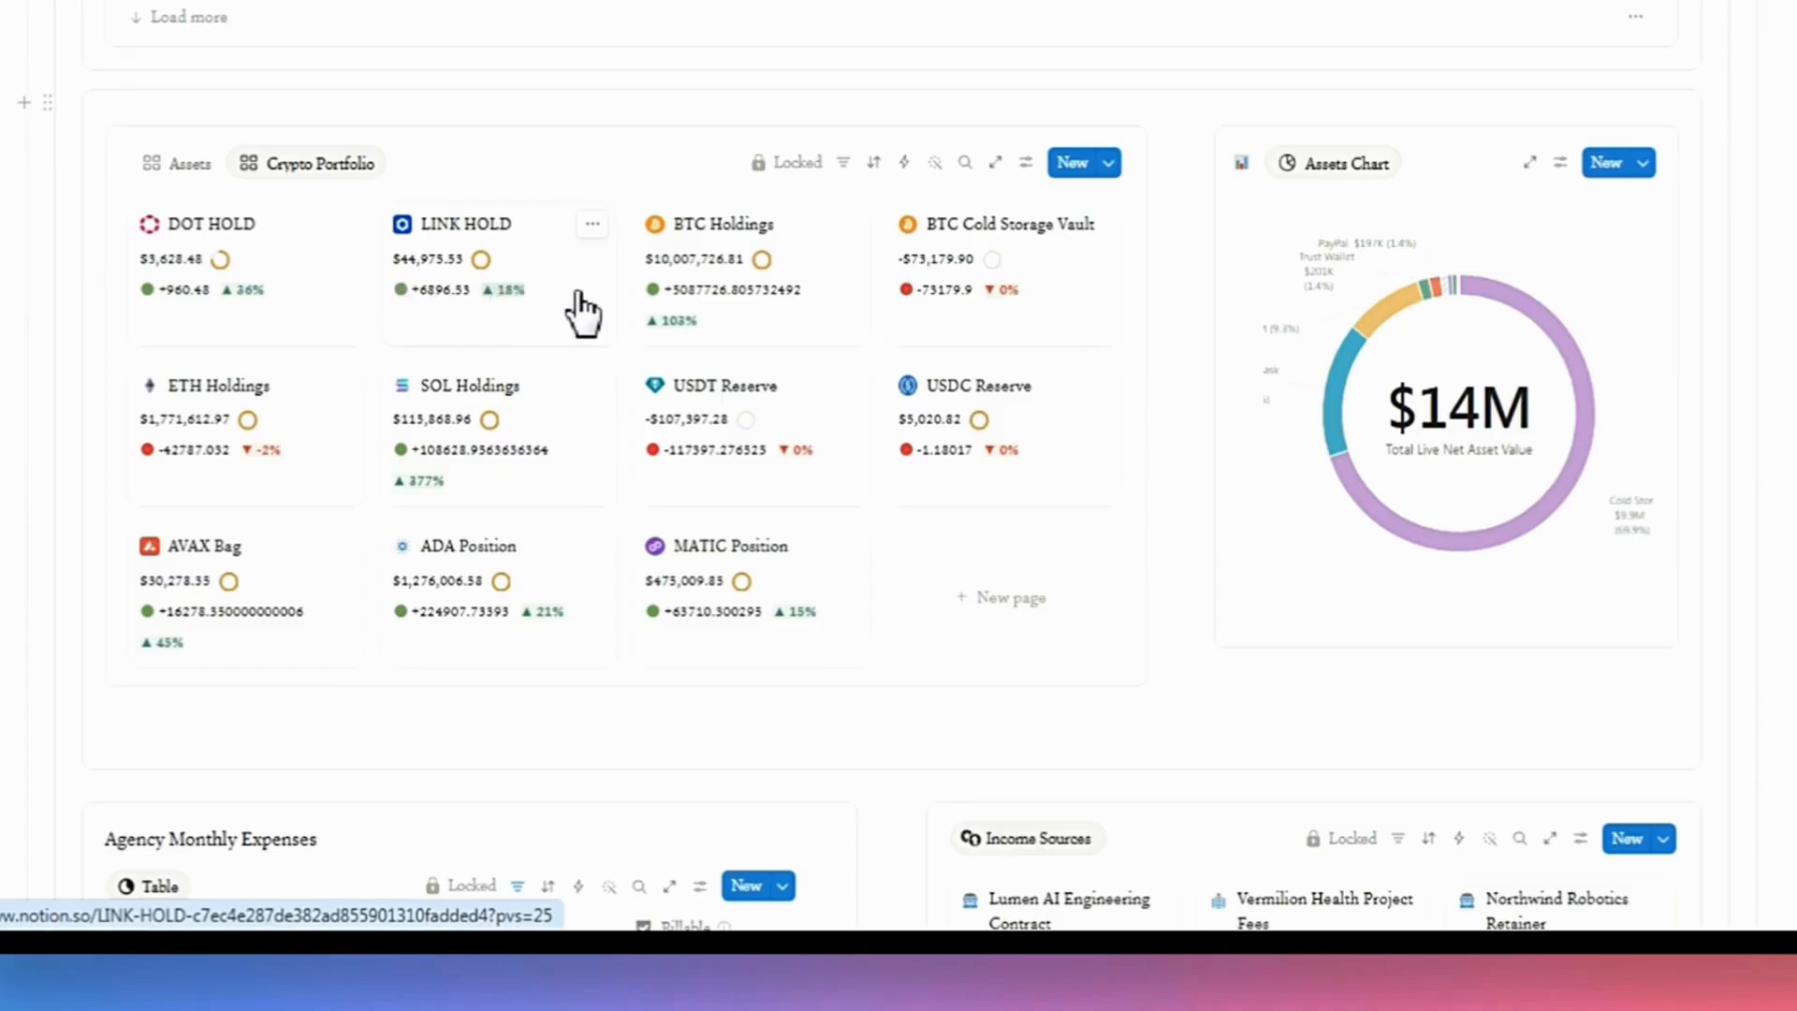
# - Read through Agency Monthly Expenses, Income Sources, and the Monthly Income and Monthly Expenses ledgers
pyautogui.scroll(-5, 613, 412)
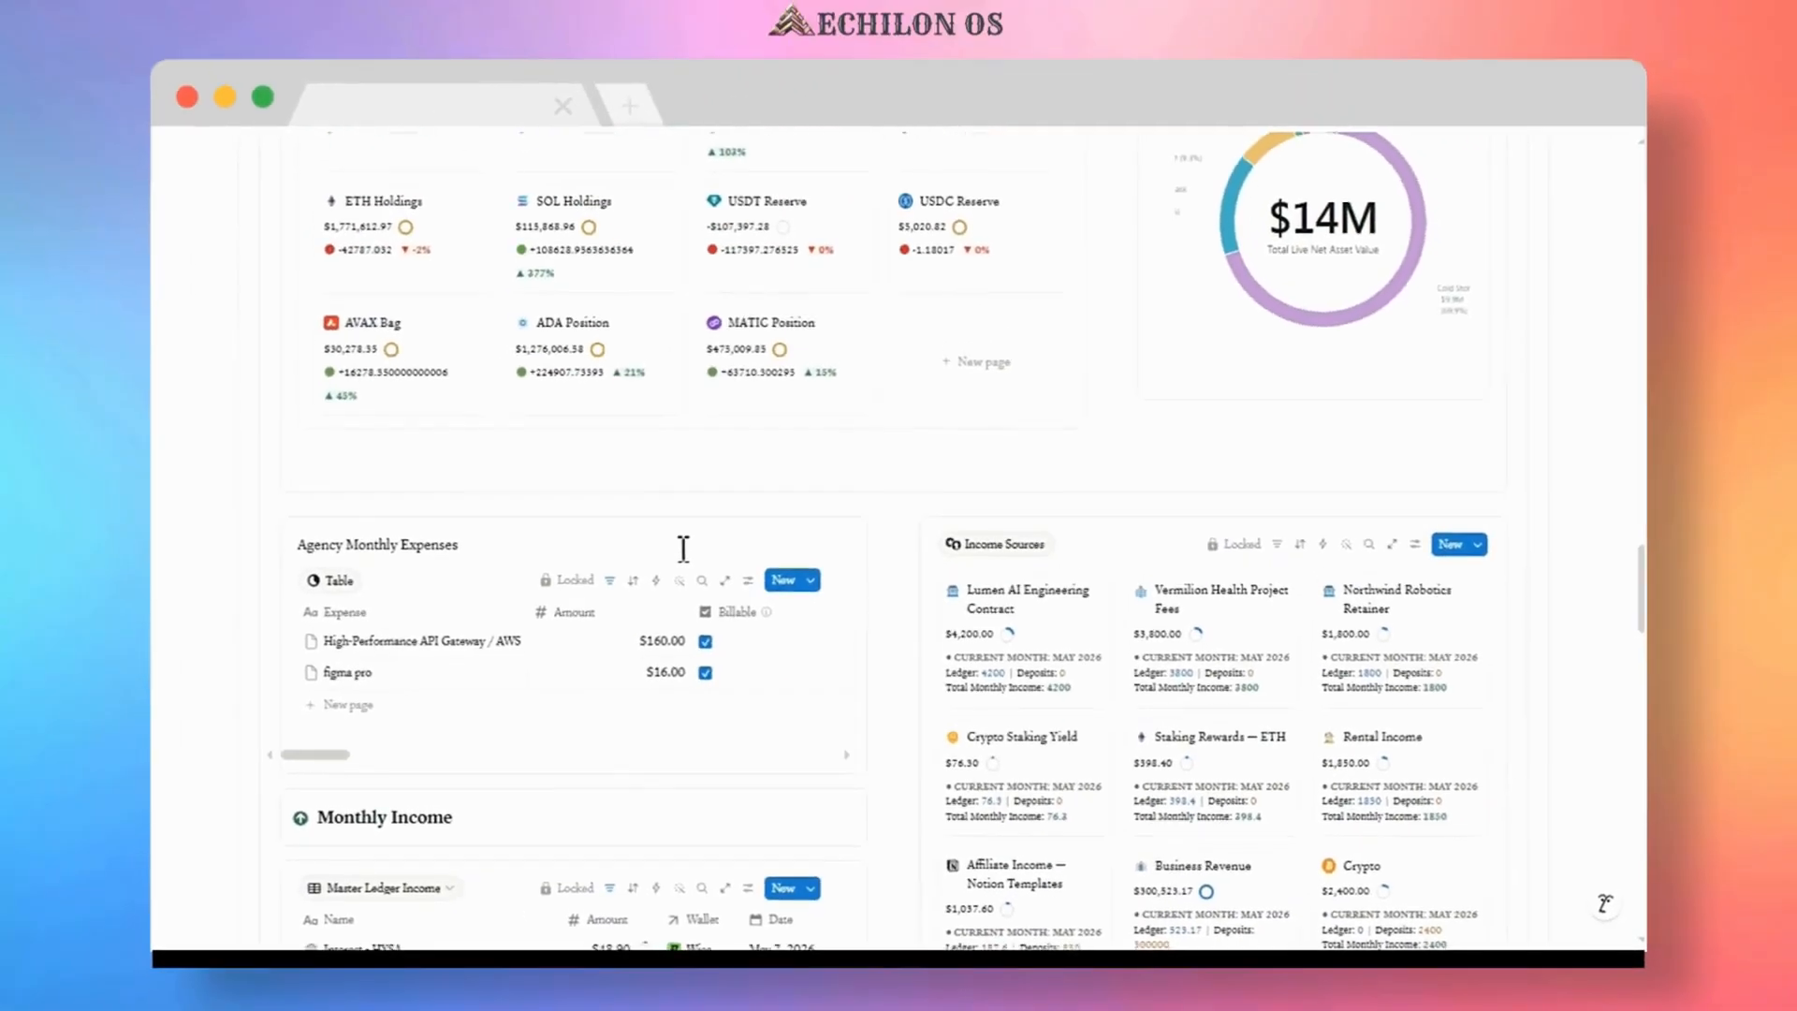
pyautogui.scroll(-2, 673, 530)
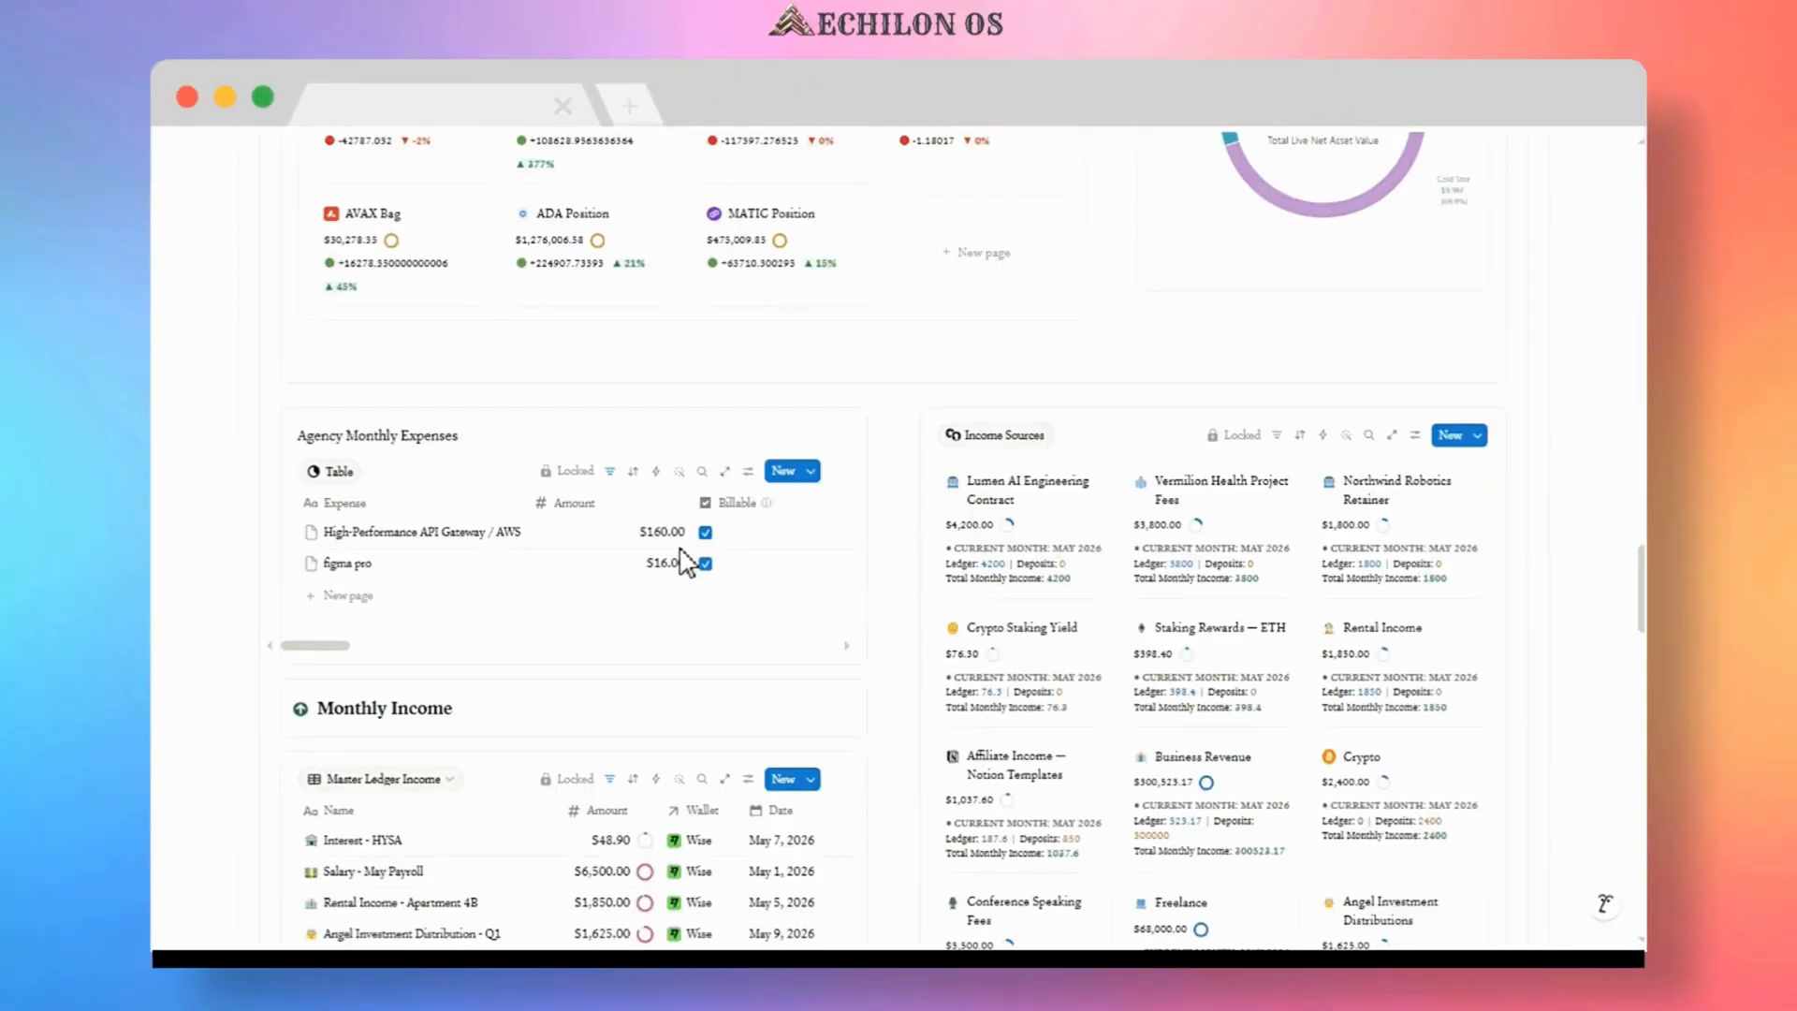
pyautogui.scroll(-4, 688, 561)
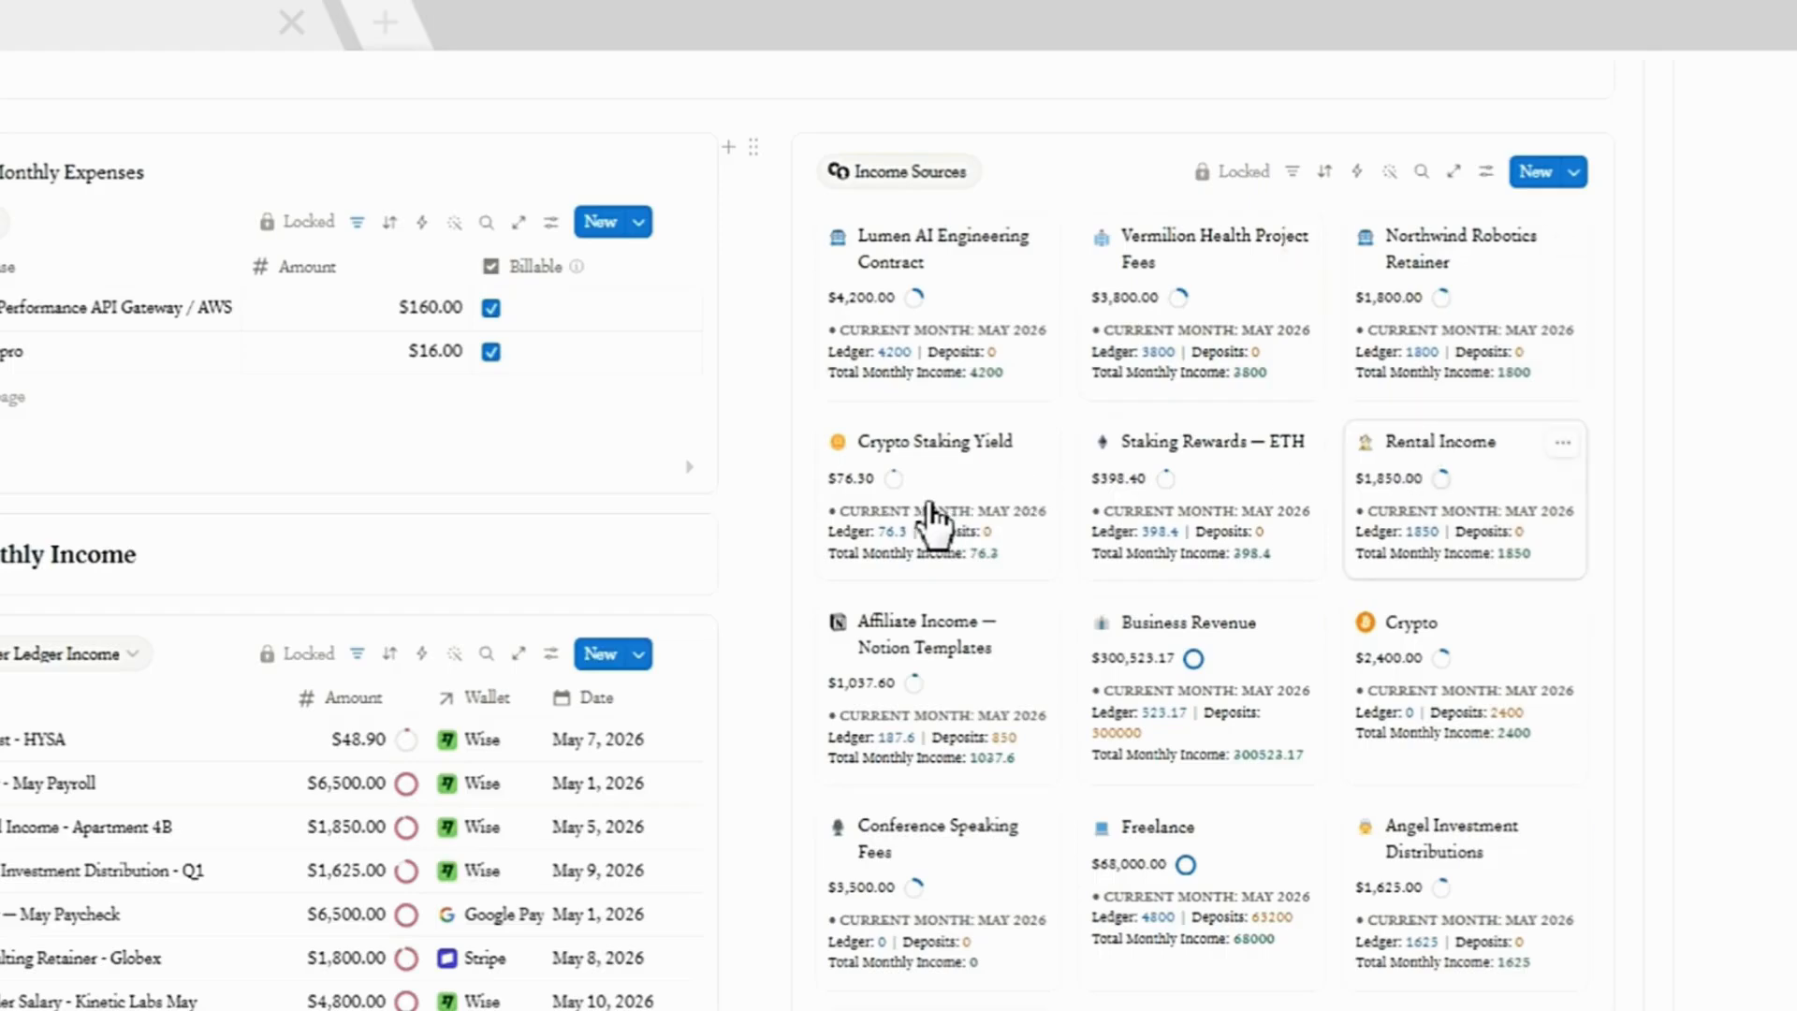
pyautogui.scroll(-5, 931, 531)
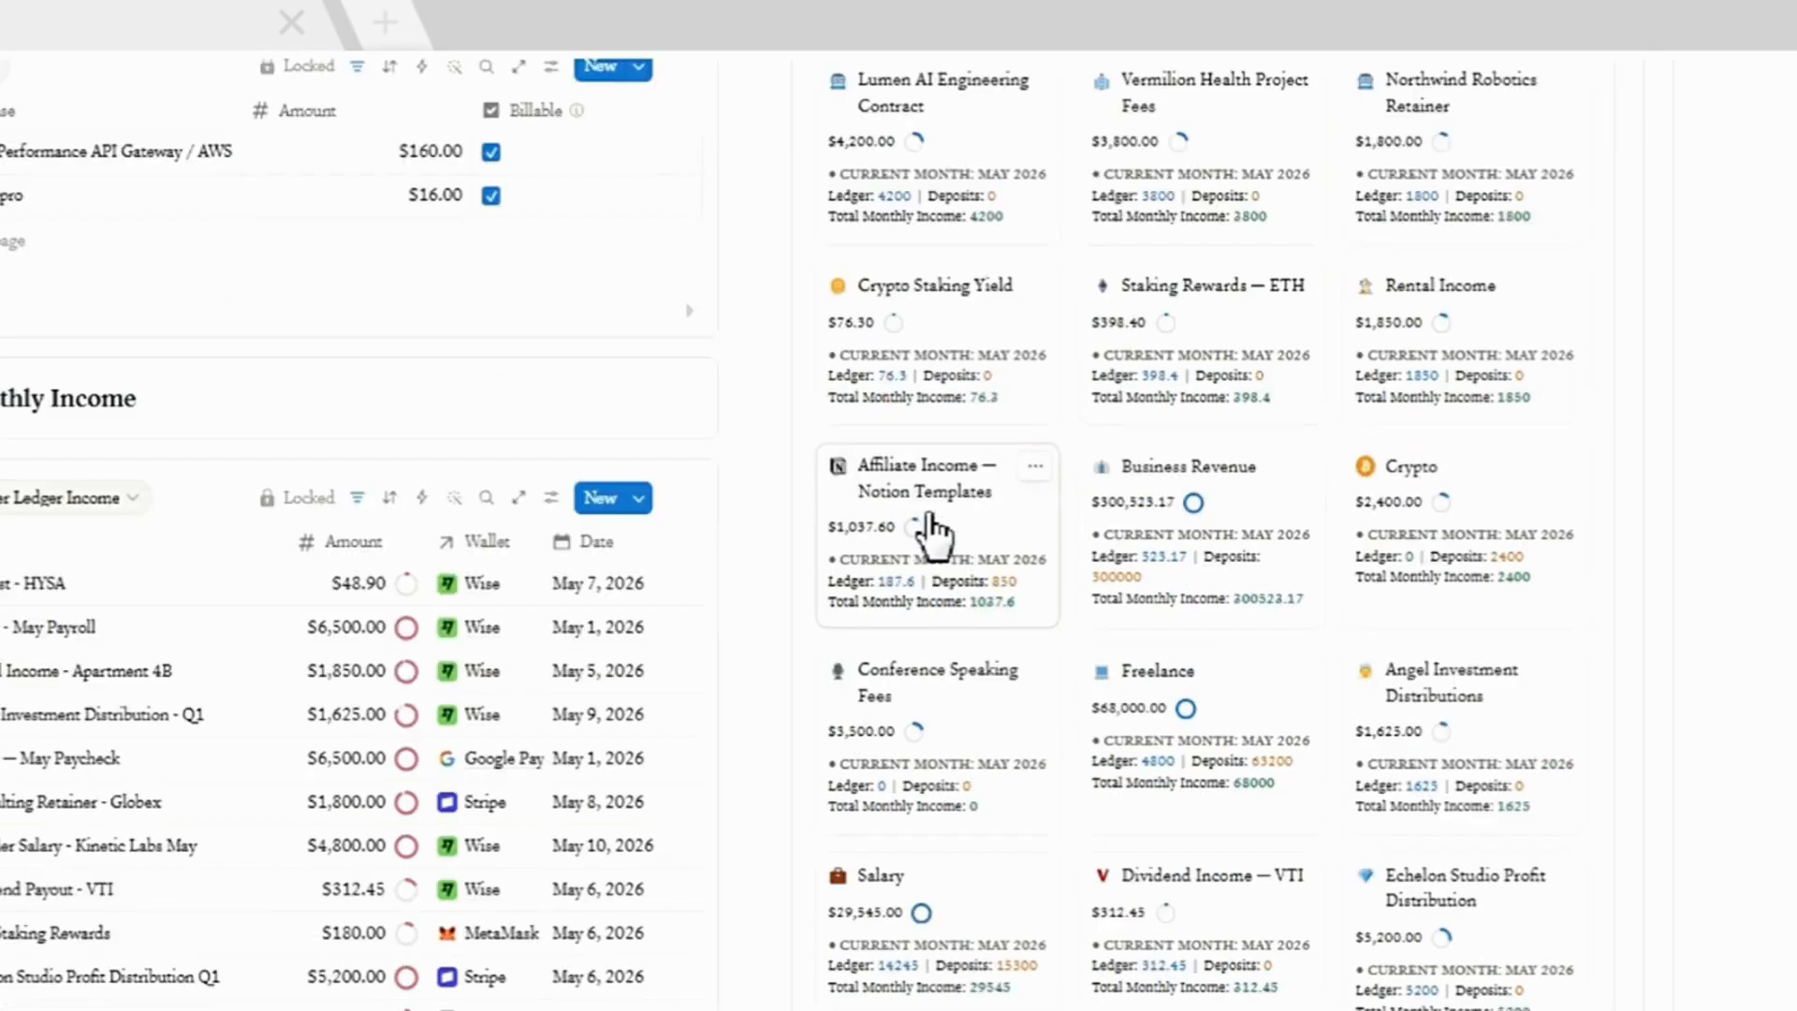
pyautogui.scroll(-2, 931, 531)
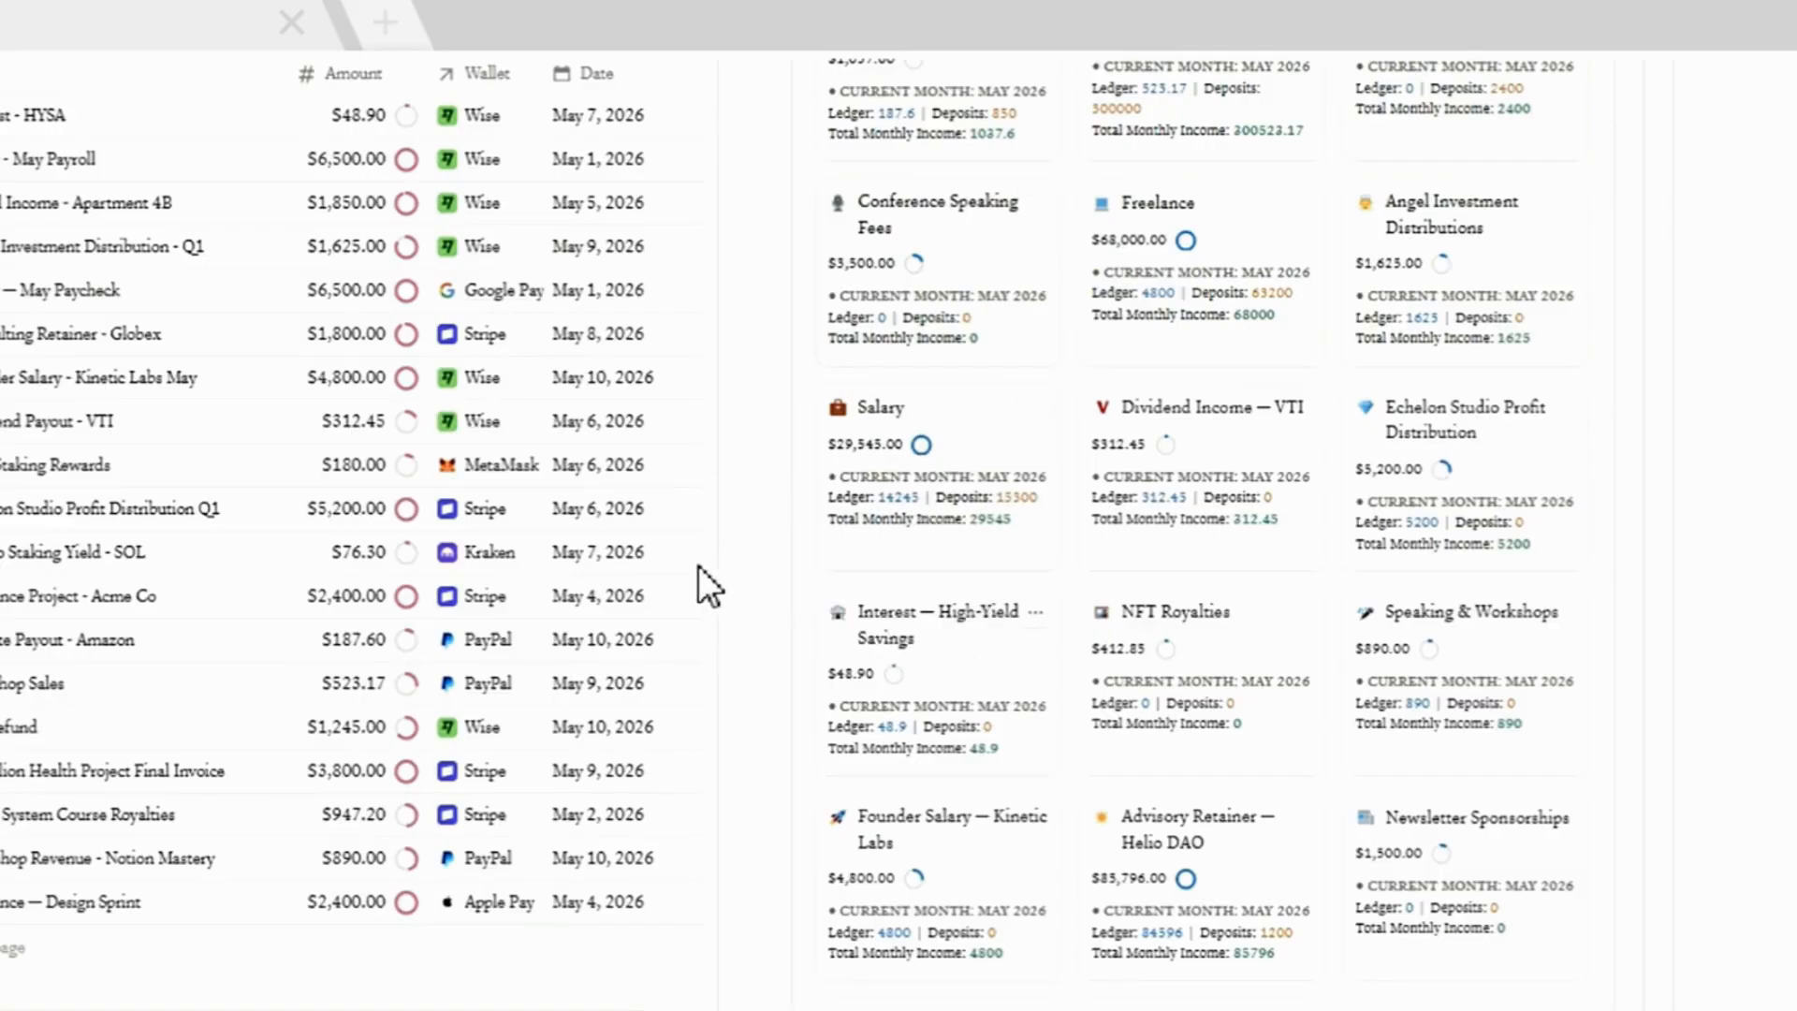
pyautogui.scroll(3, 700, 567)
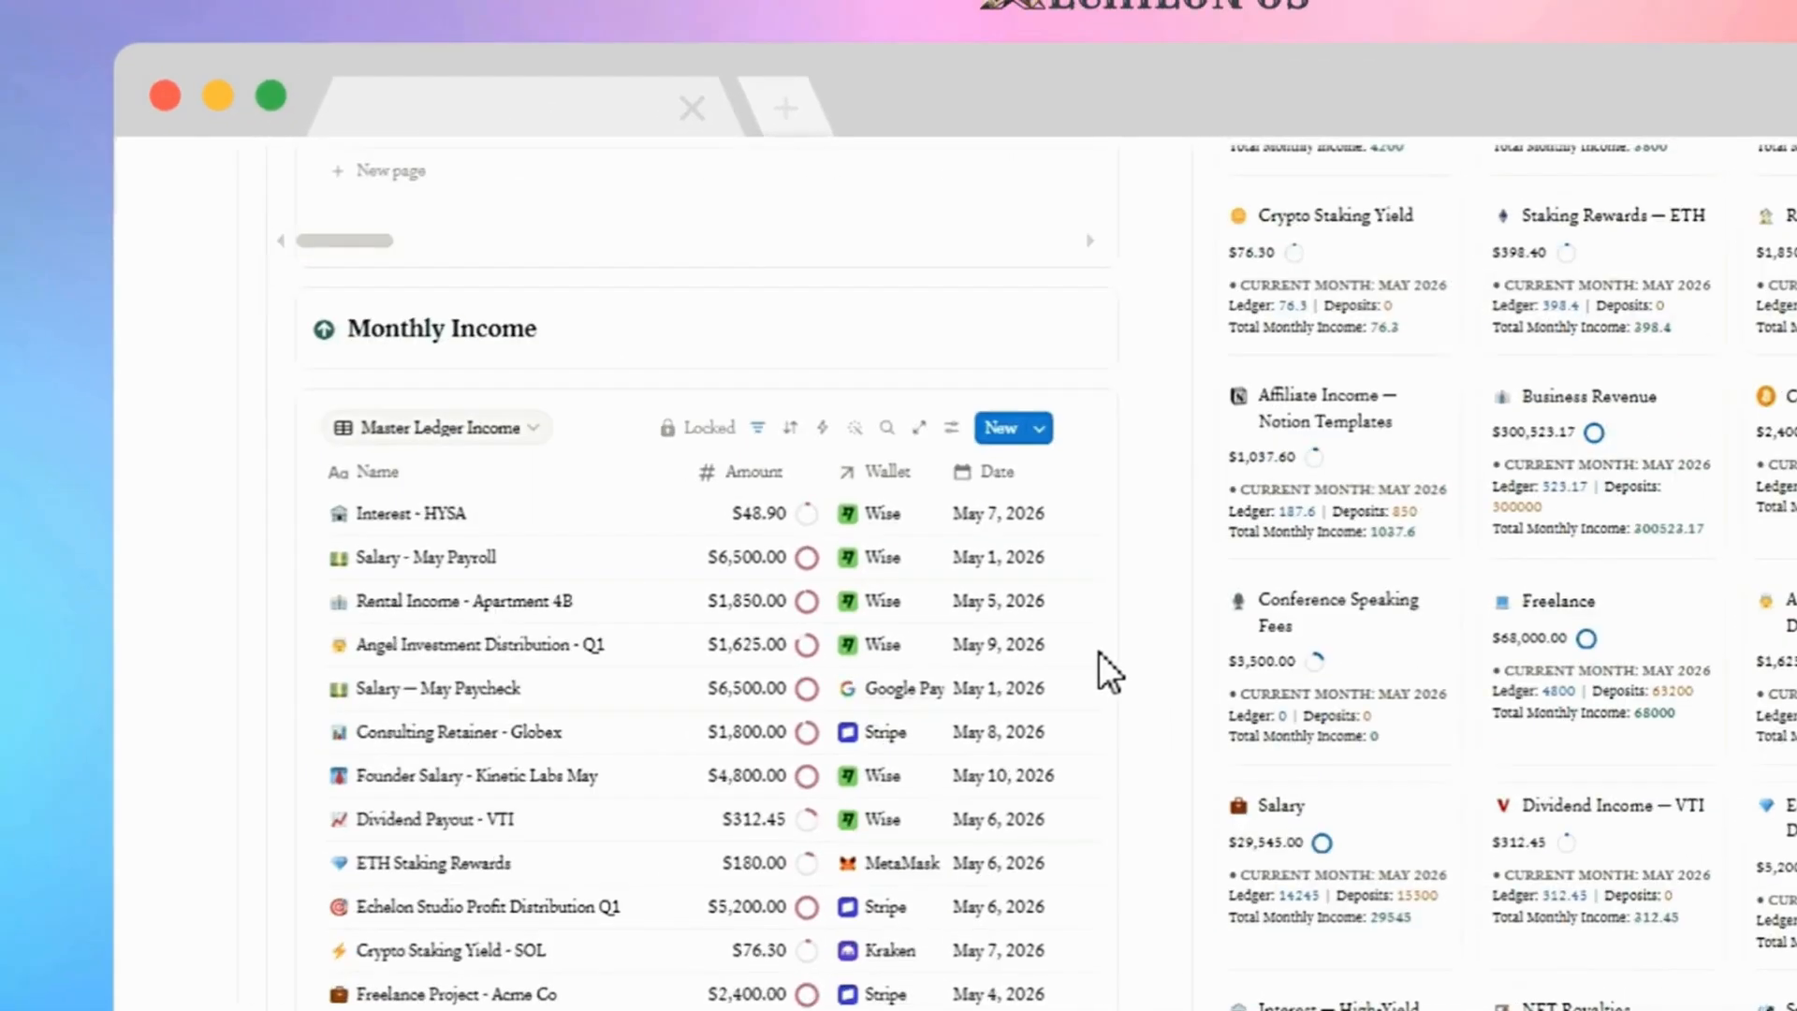
pyautogui.scroll(2, 369, 350)
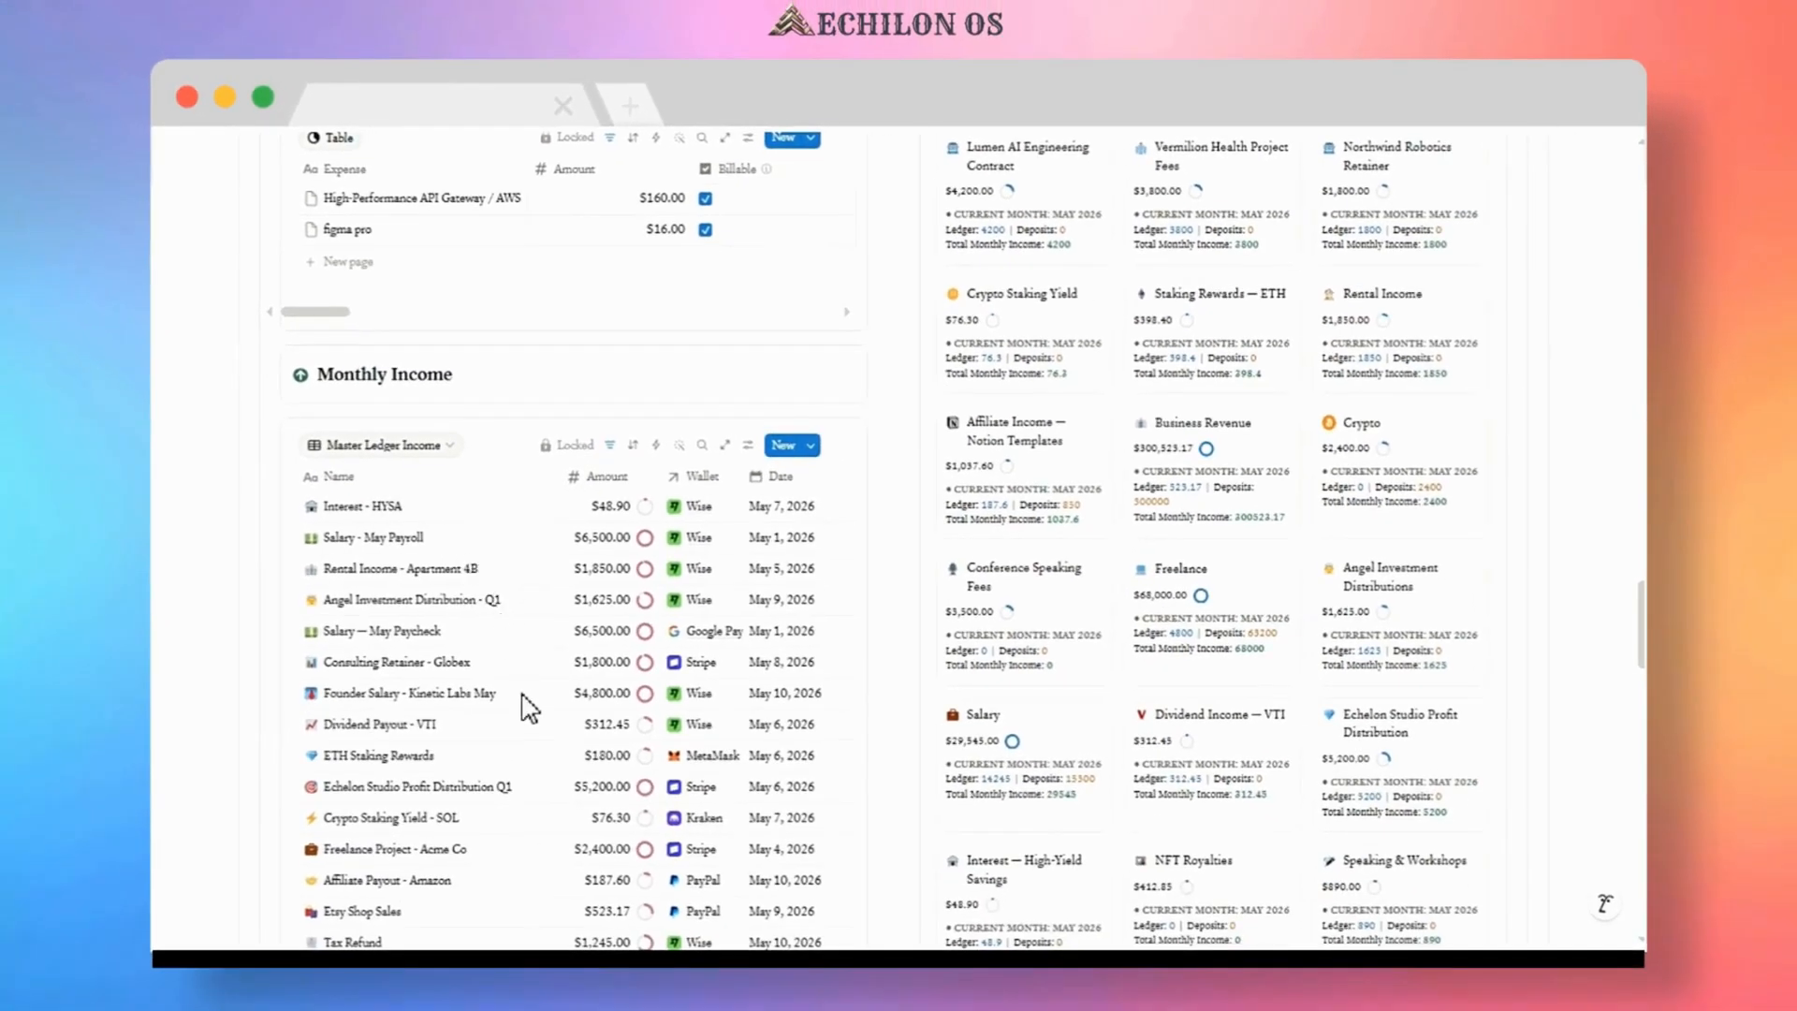
pyautogui.scroll(-7, 527, 730)
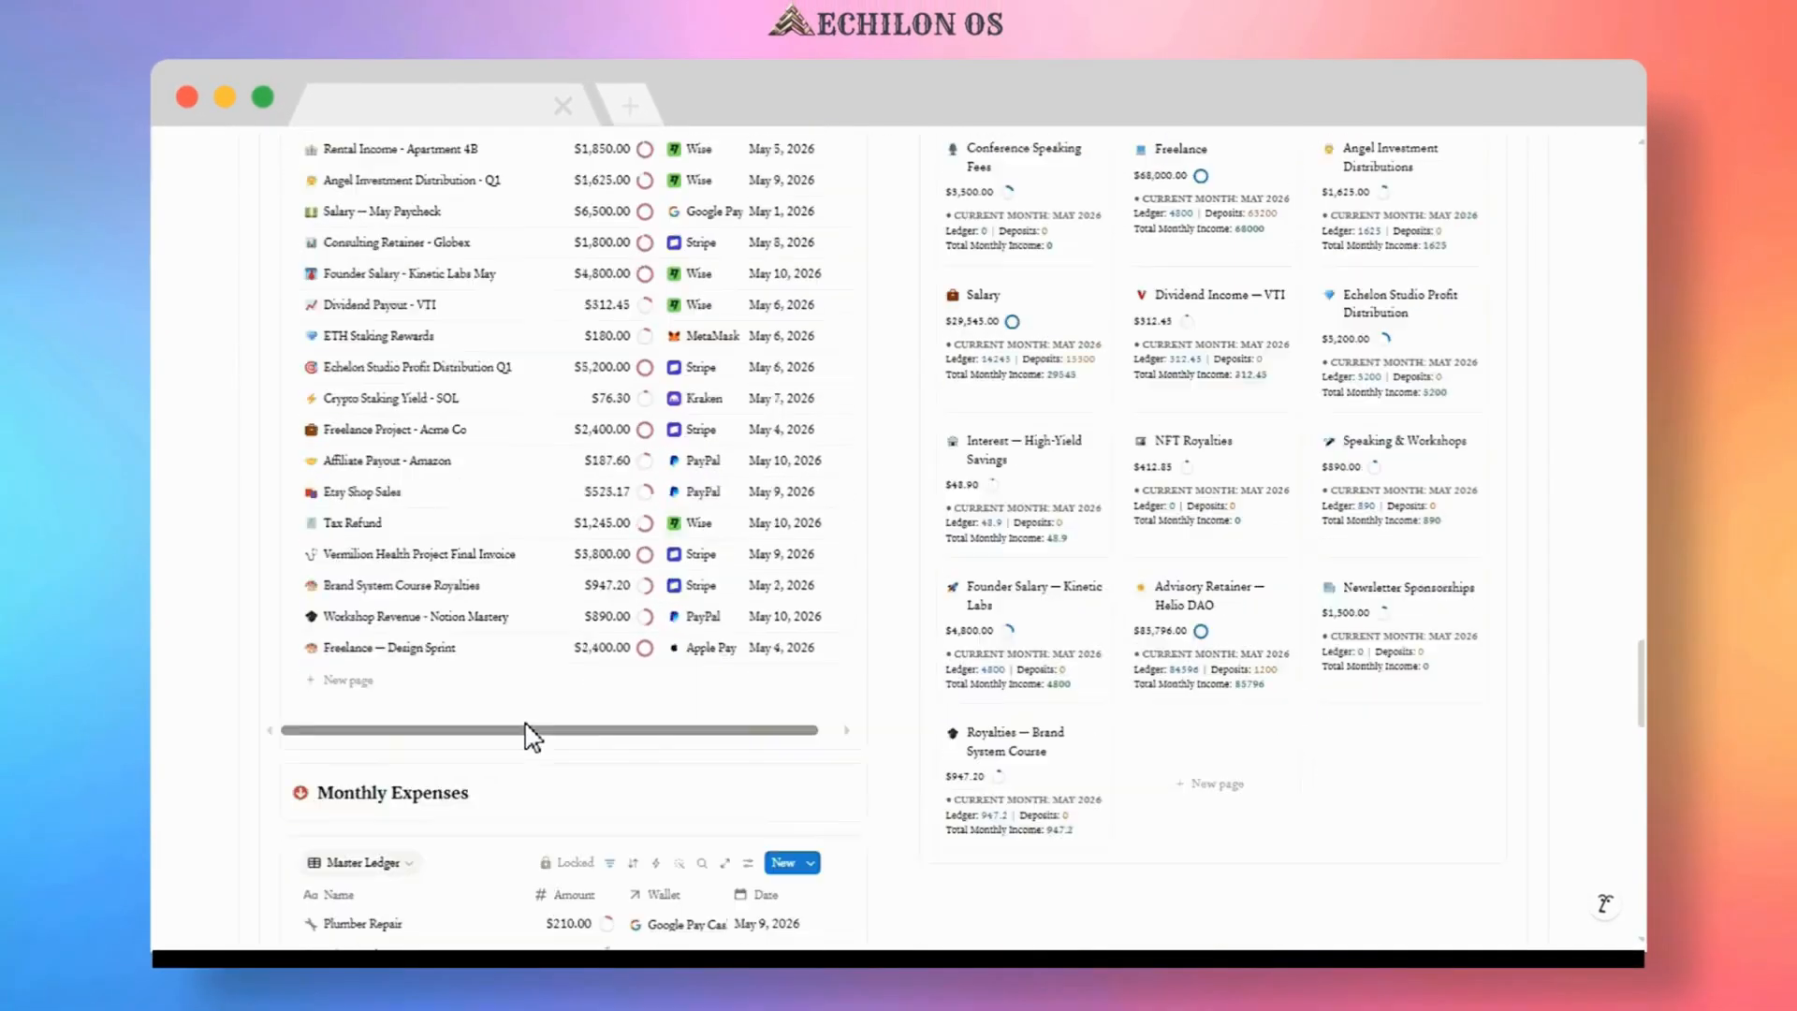
pyautogui.scroll(-2, 527, 734)
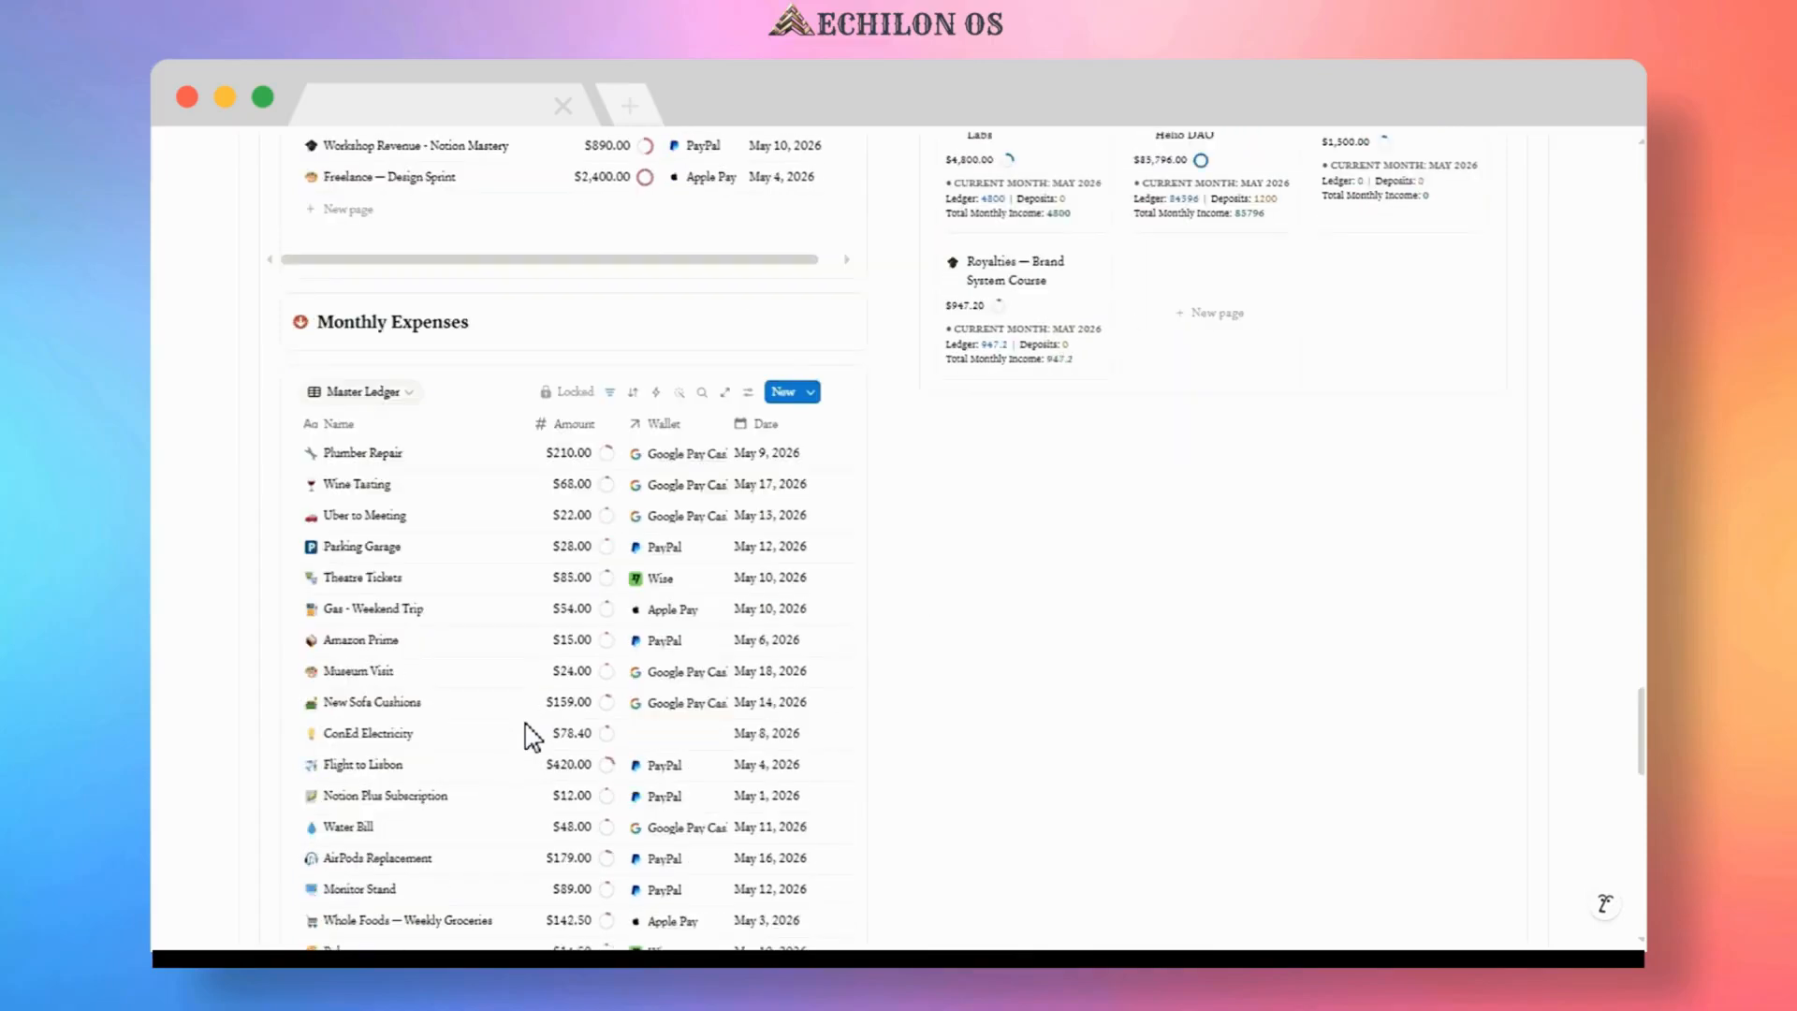
pyautogui.scroll(-1, 380, 368)
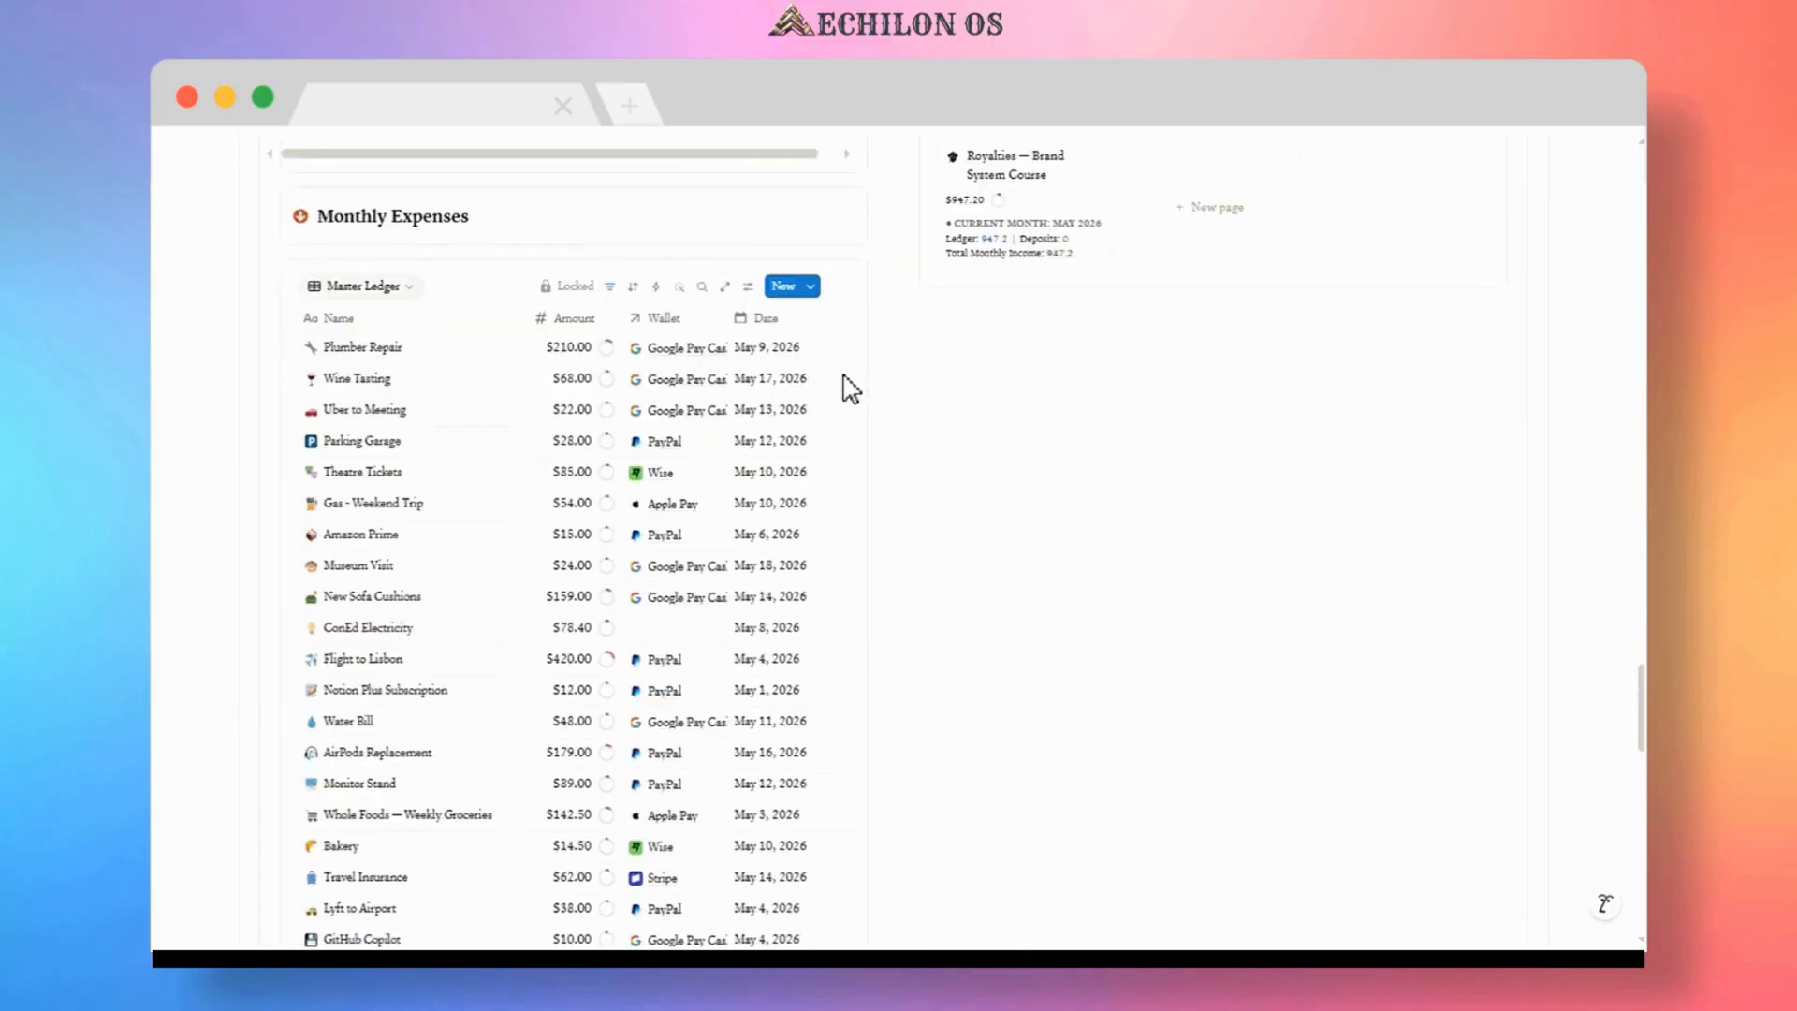
# - Return to the start of the Wealth Dashboard and open its Transactions view
pyautogui.scroll(2, 861, 398)
pyautogui.scroll(10, 873, 393)
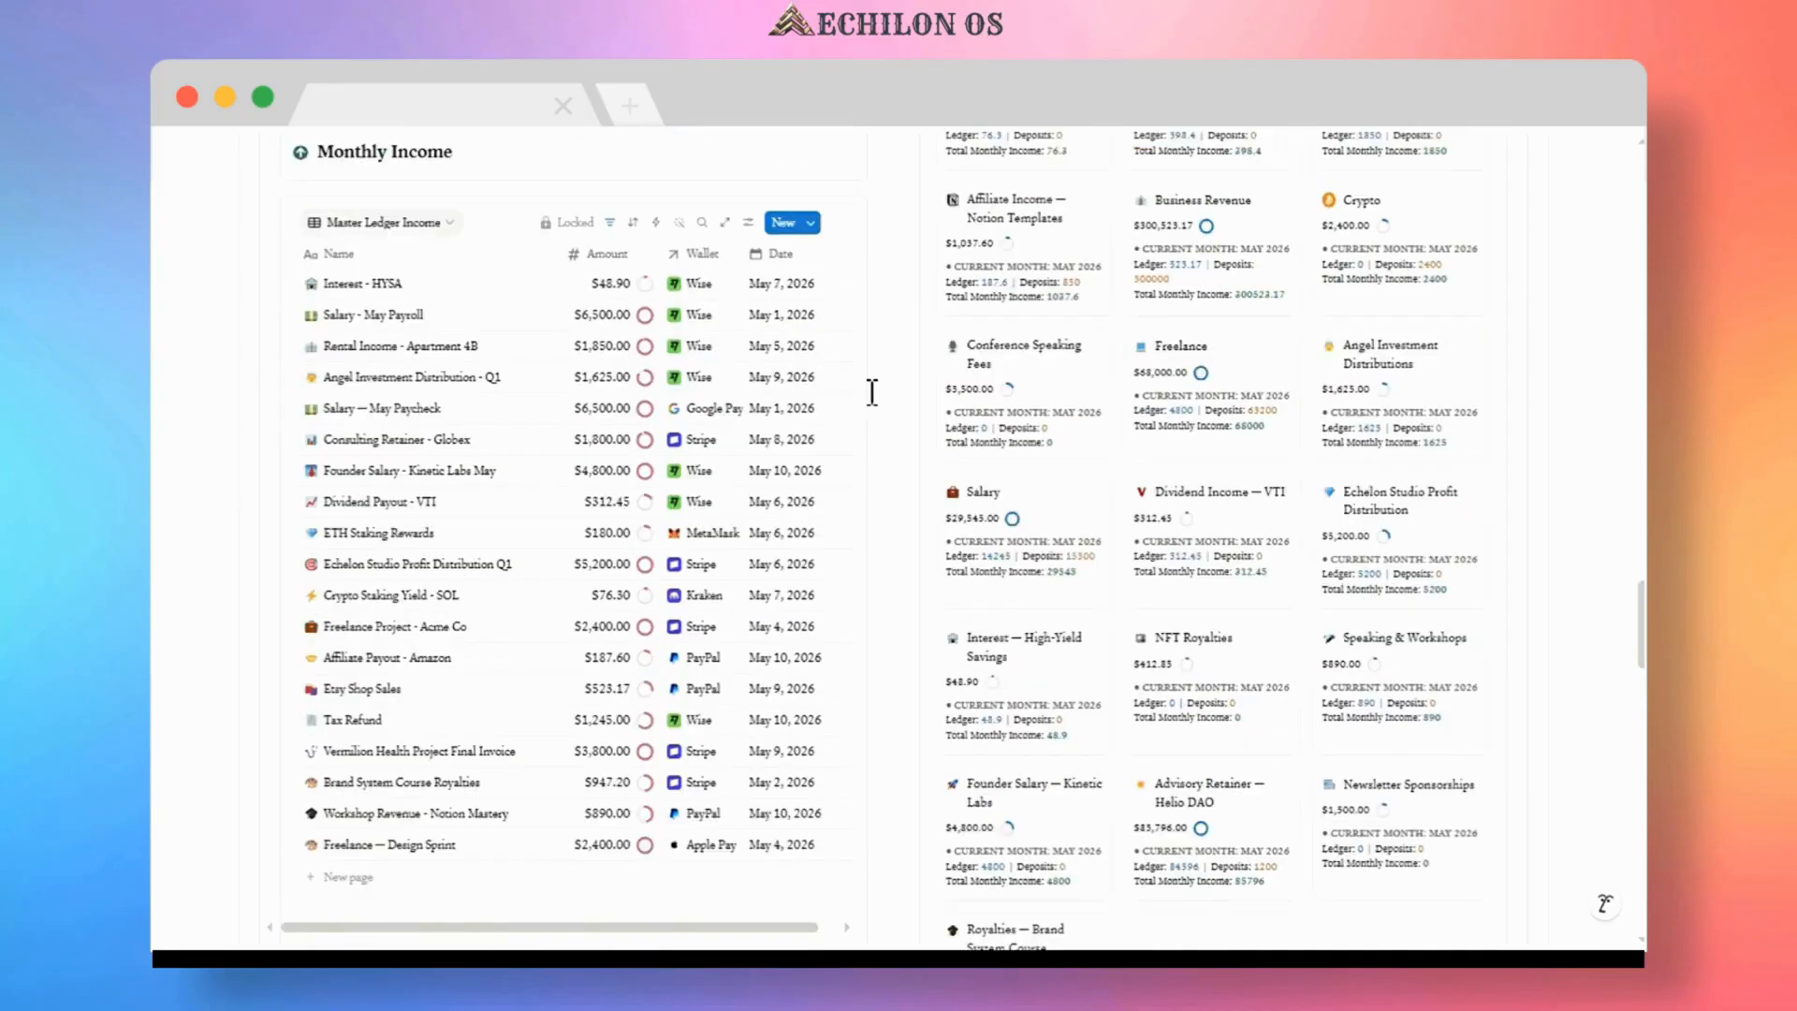
pyautogui.scroll(6, 873, 398)
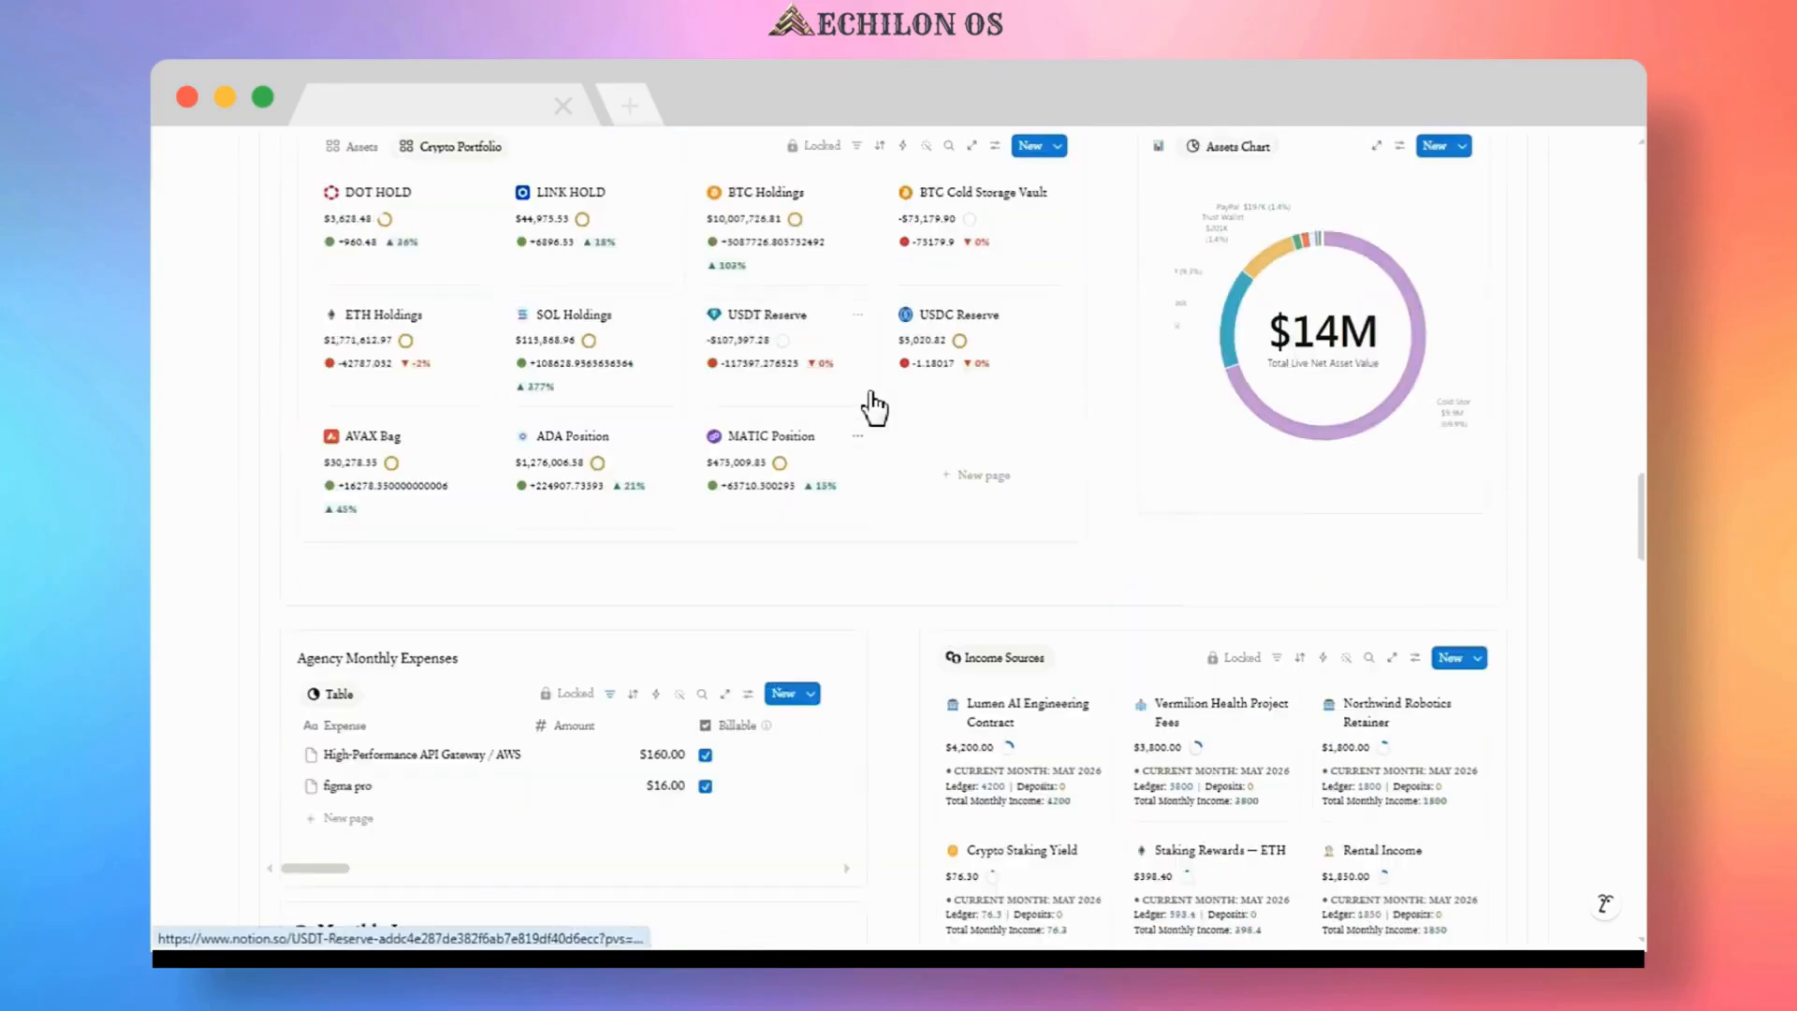
pyautogui.scroll(15, 814, 402)
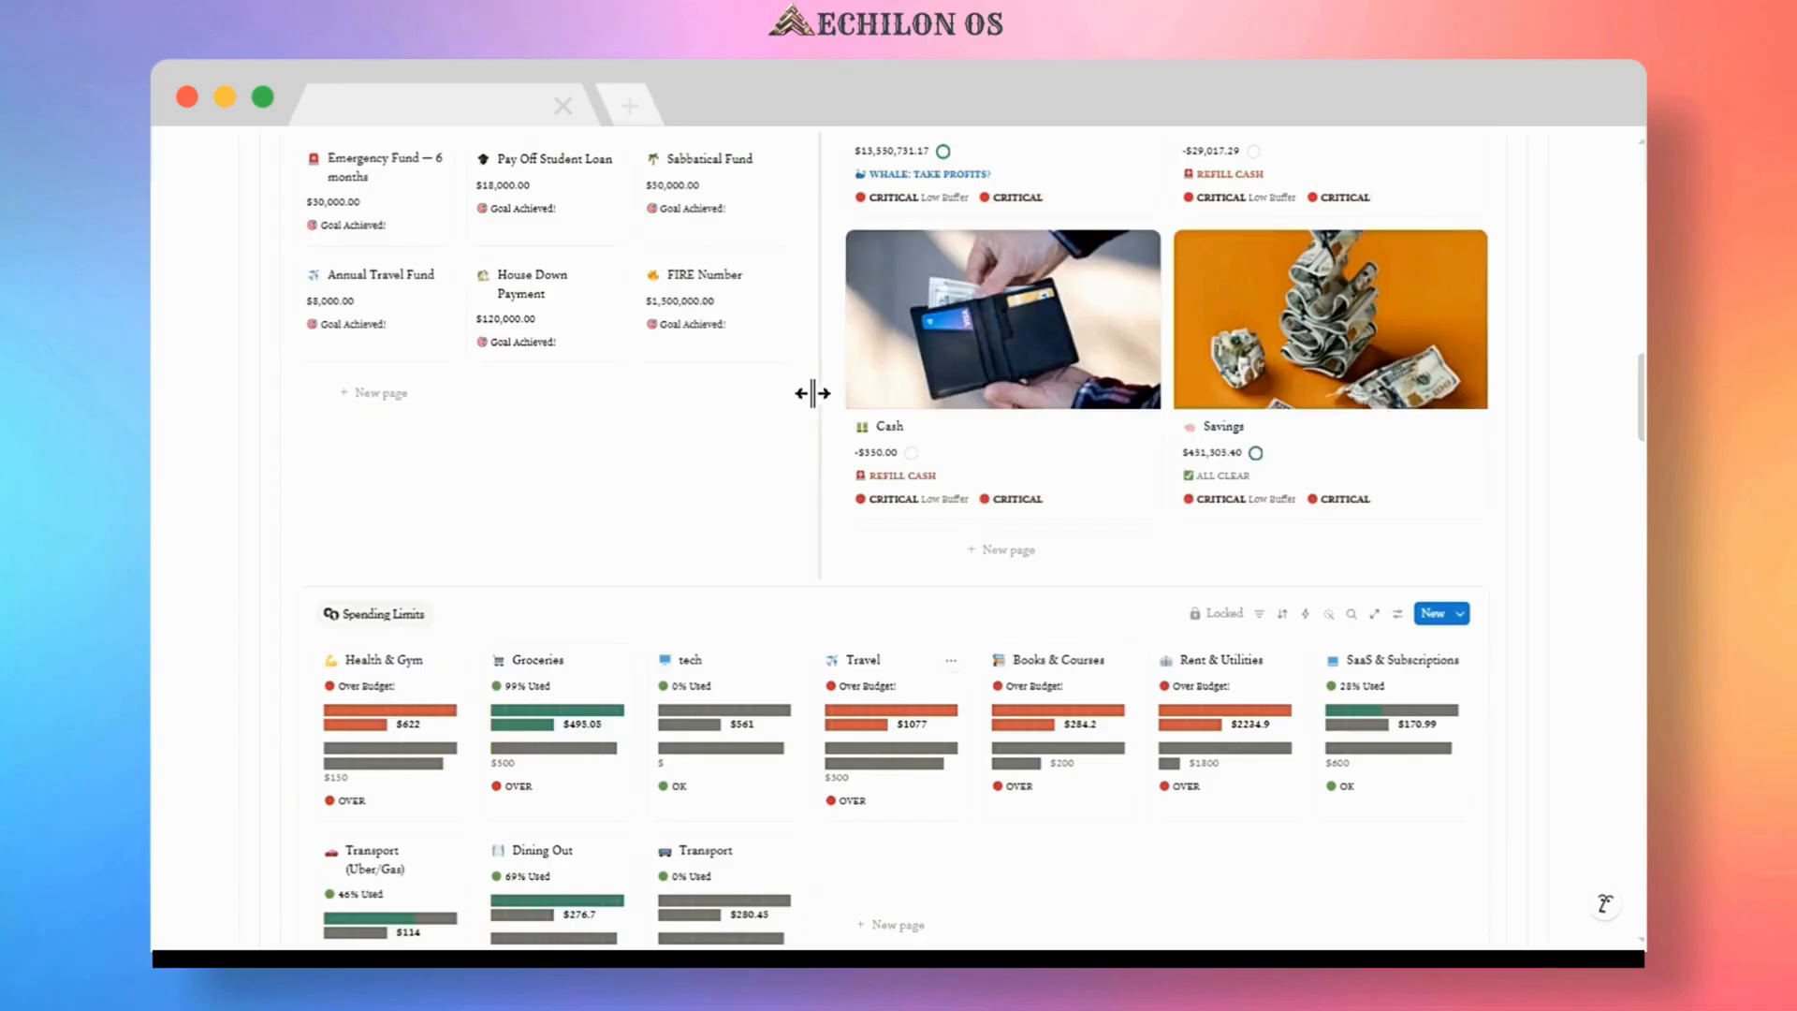
pyautogui.scroll(3, 805, 426)
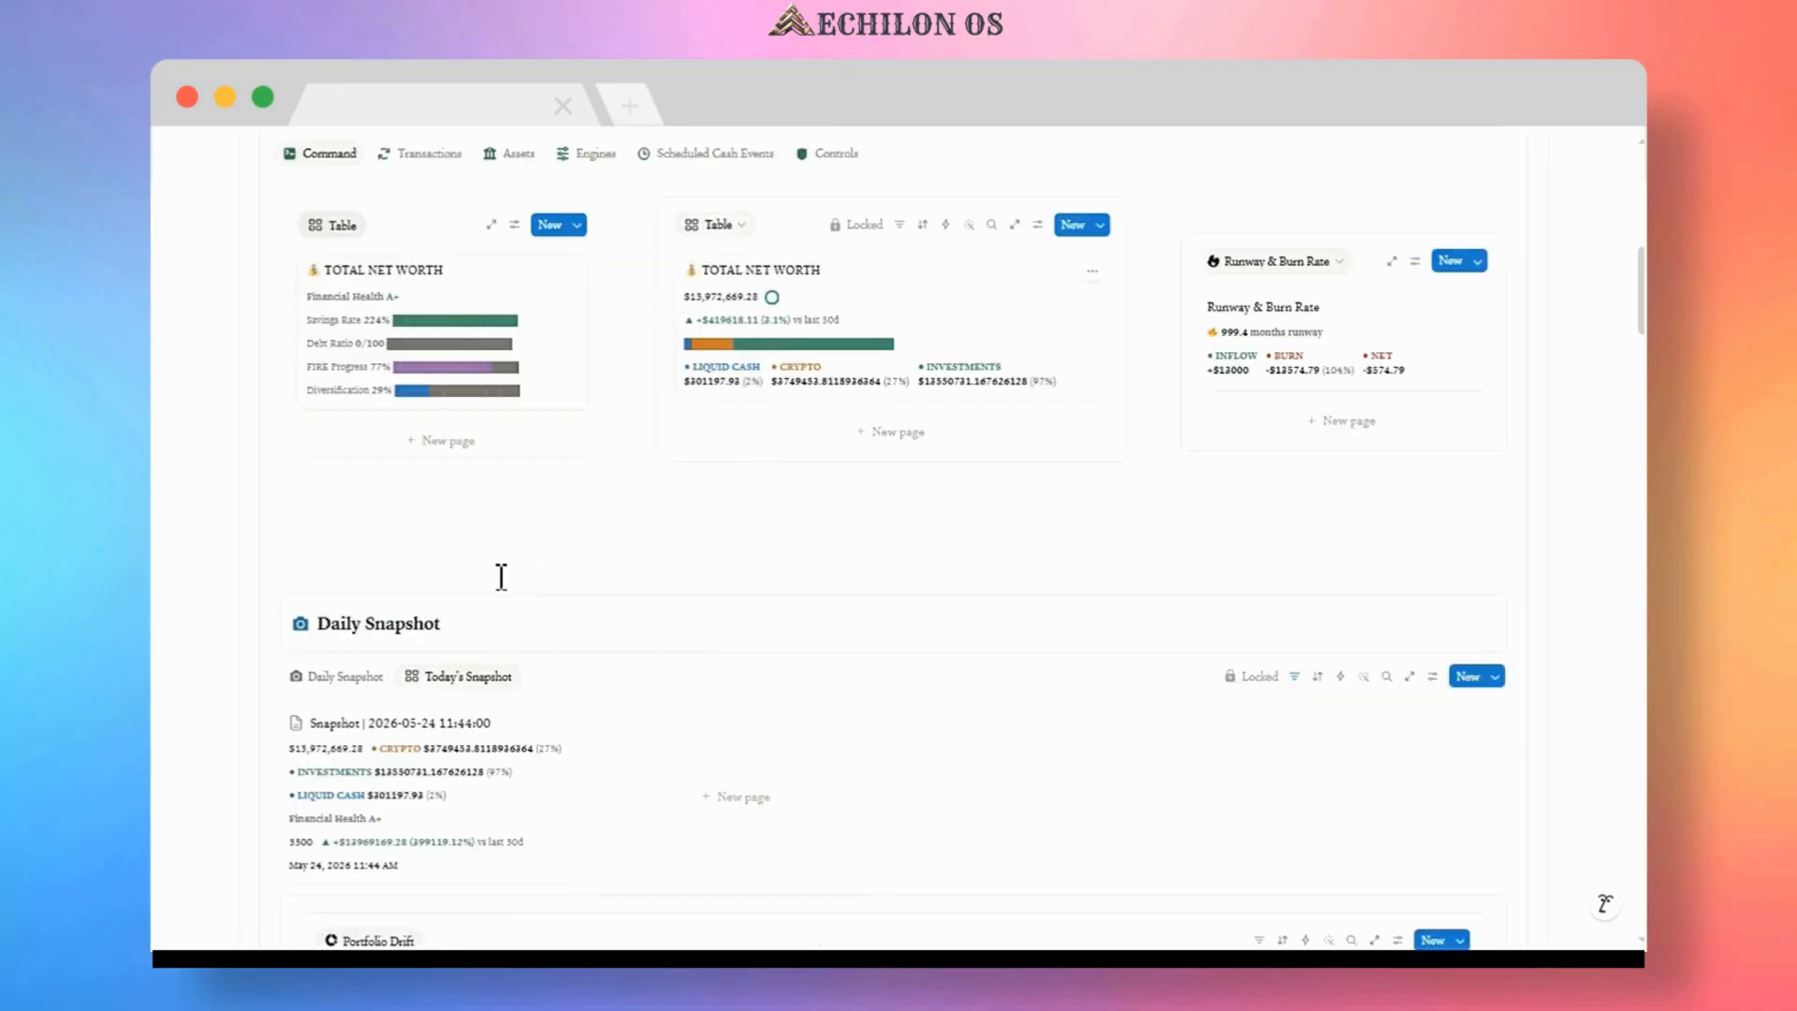
pyautogui.scroll(2, 500, 577)
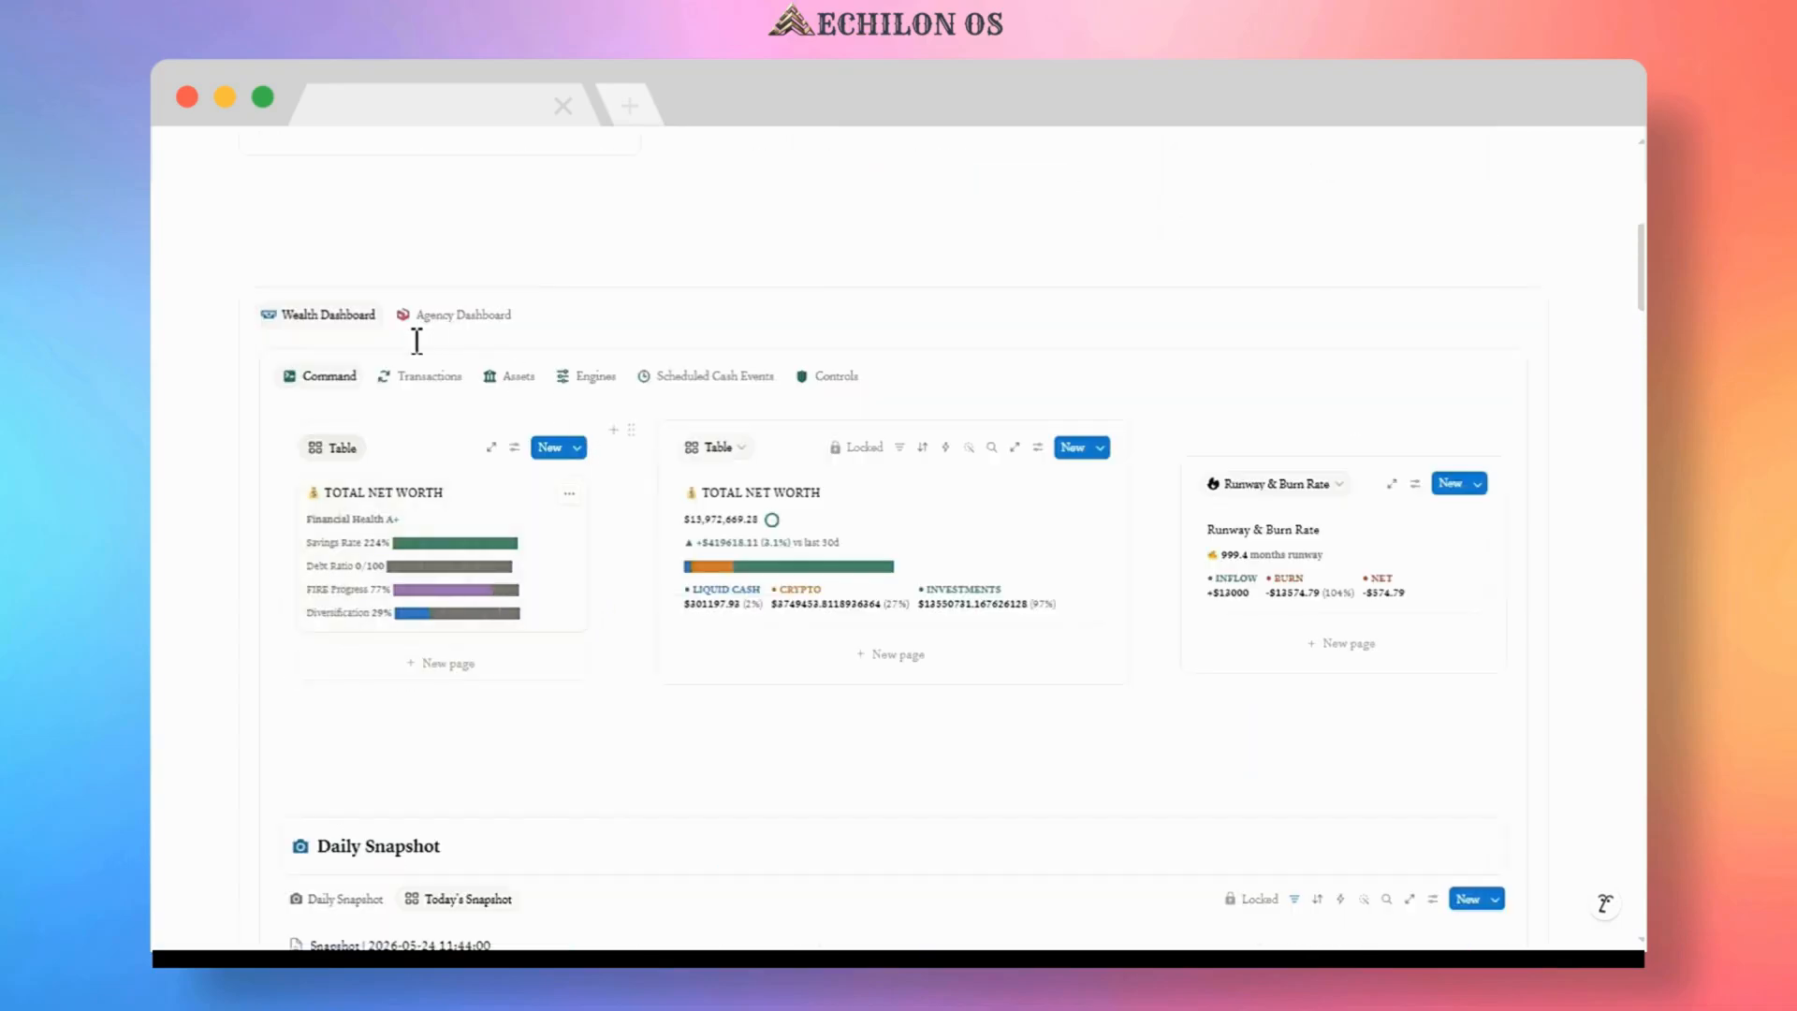
pyautogui.click(434, 379)
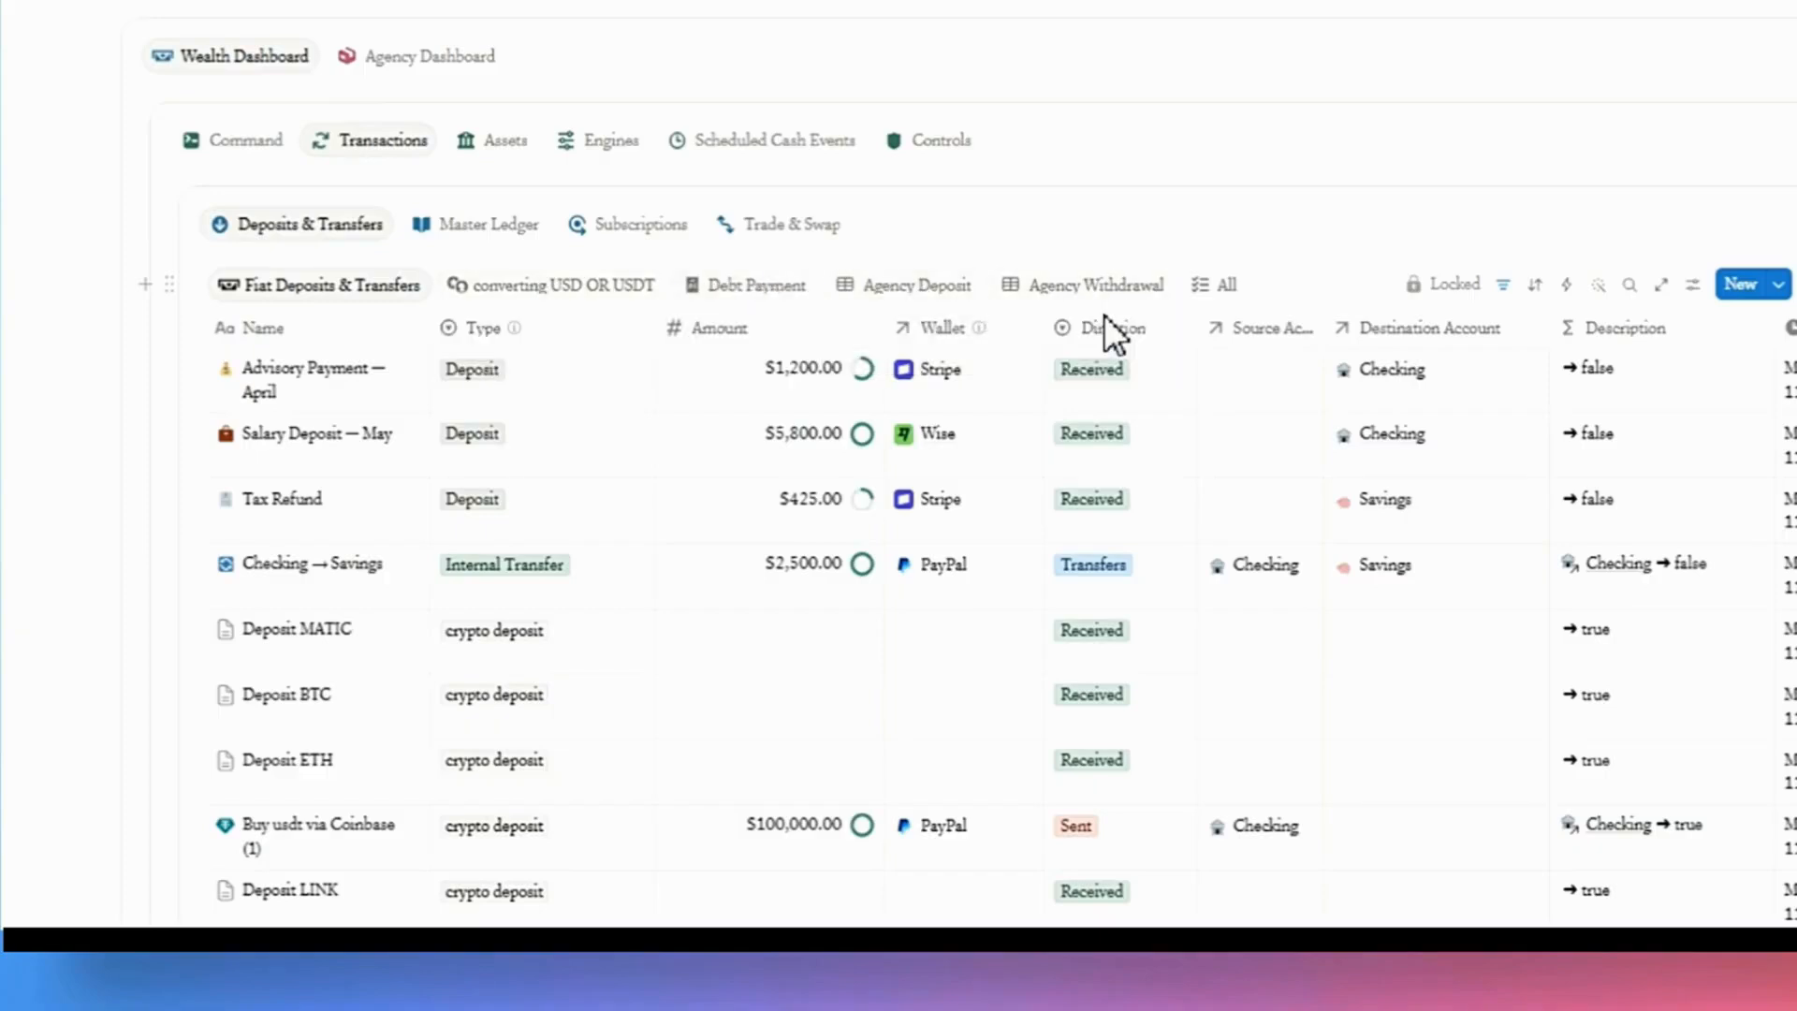
# - Look through all entries of the Fiat Deposits & Transfers table, including their types, wallets, directions and accounts
pyautogui.scroll(-5, 1106, 328)
pyautogui.scroll(-2, 1106, 339)
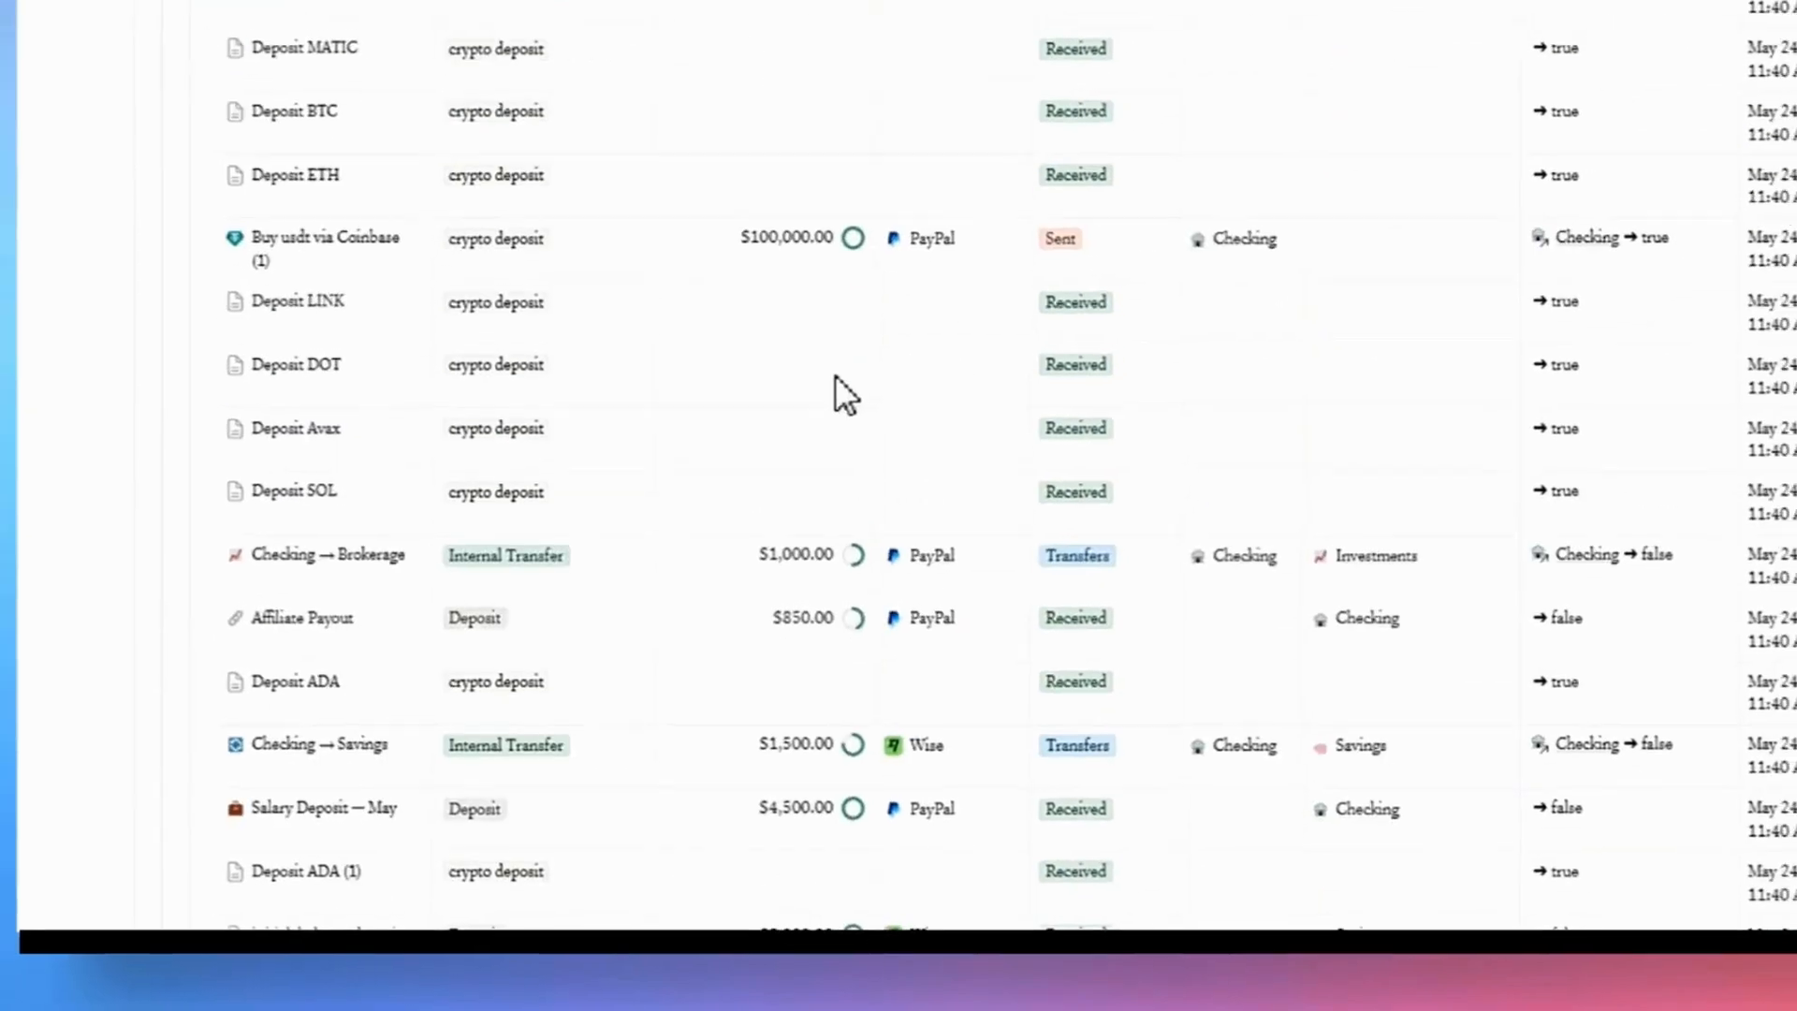
pyautogui.scroll(-5, 837, 358)
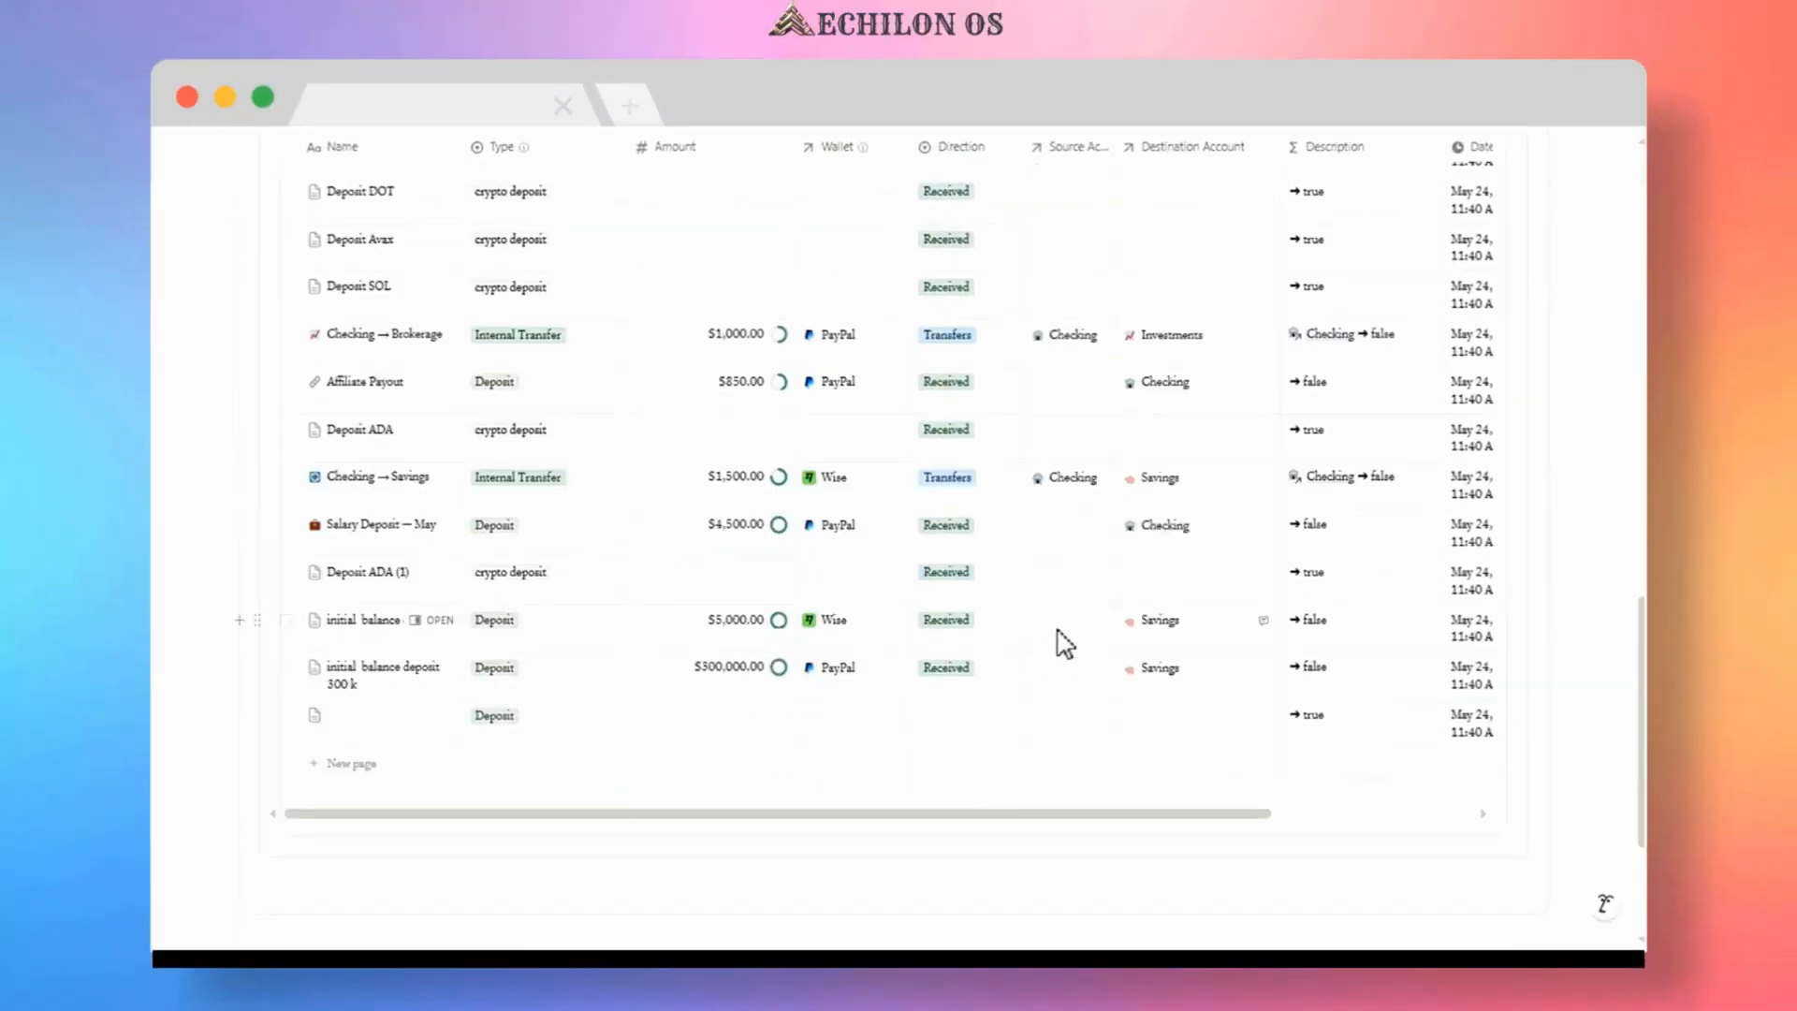
pyautogui.scroll(10, 661, 598)
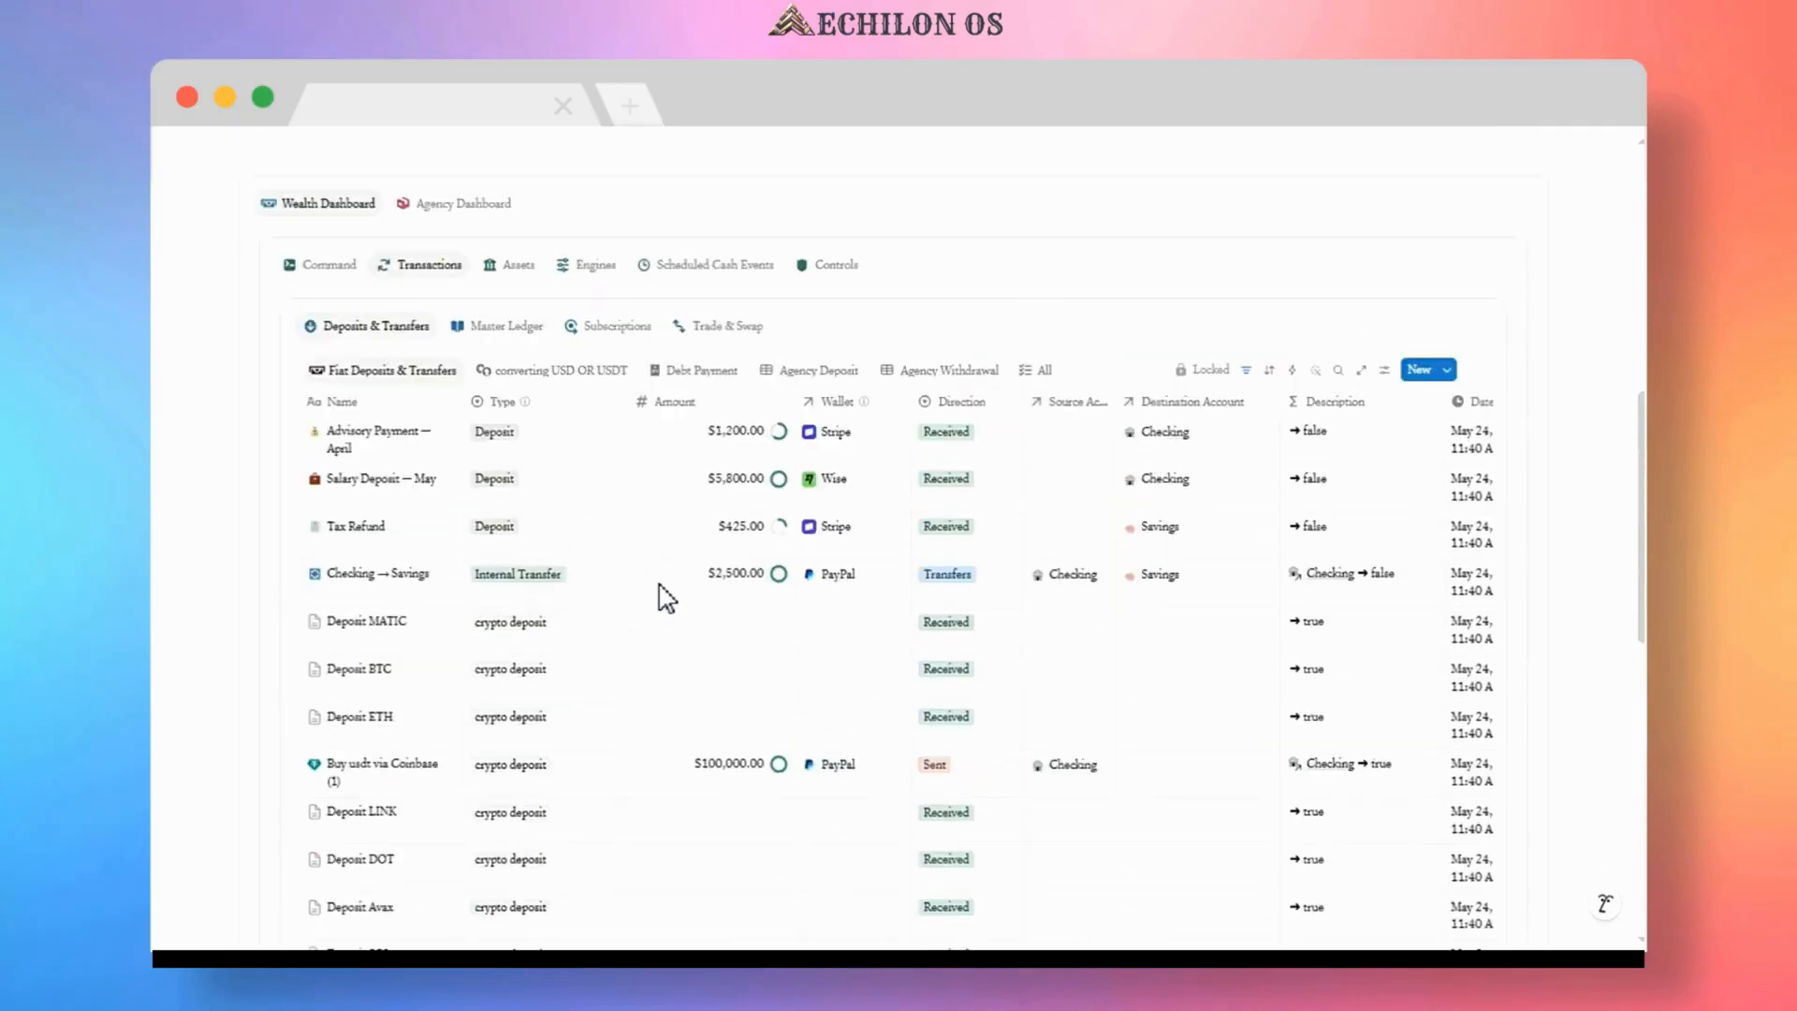
# - View the converting USD OR USDT, Debt Payment and Agency Deposit tables of Deposits & Transfers one after another
pyautogui.click(512, 371)
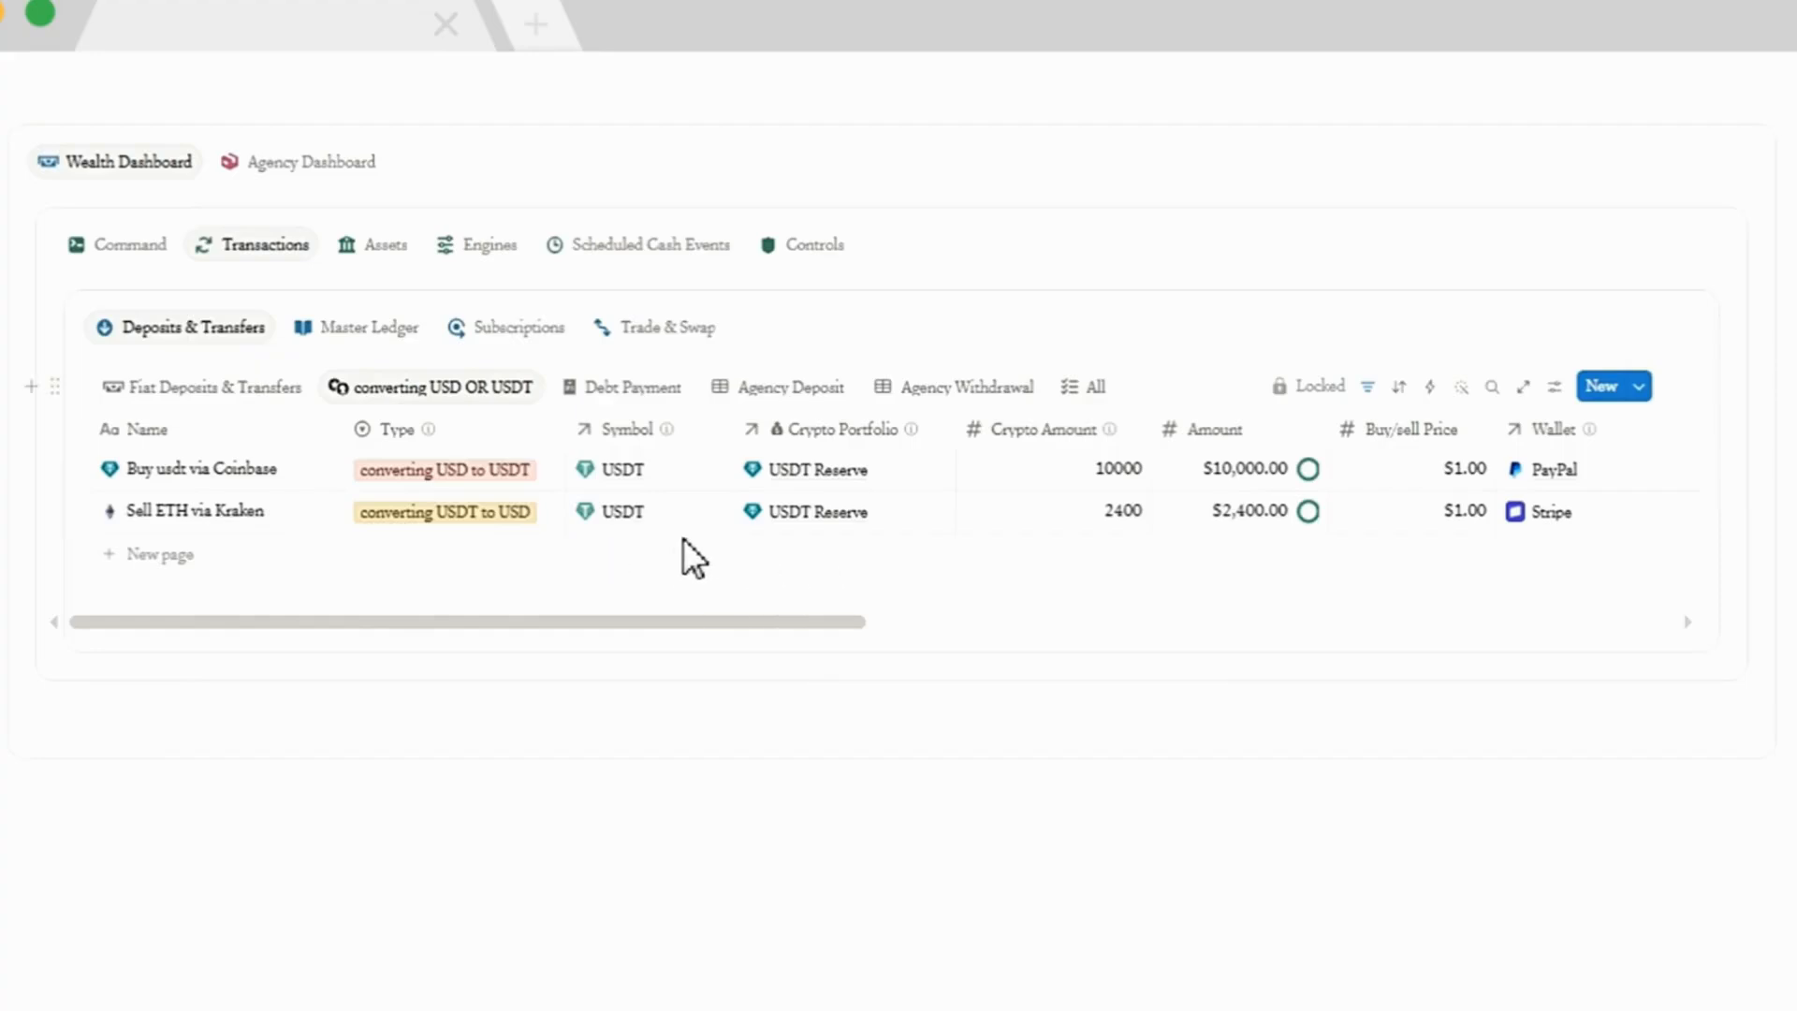
pyautogui.click(616, 388)
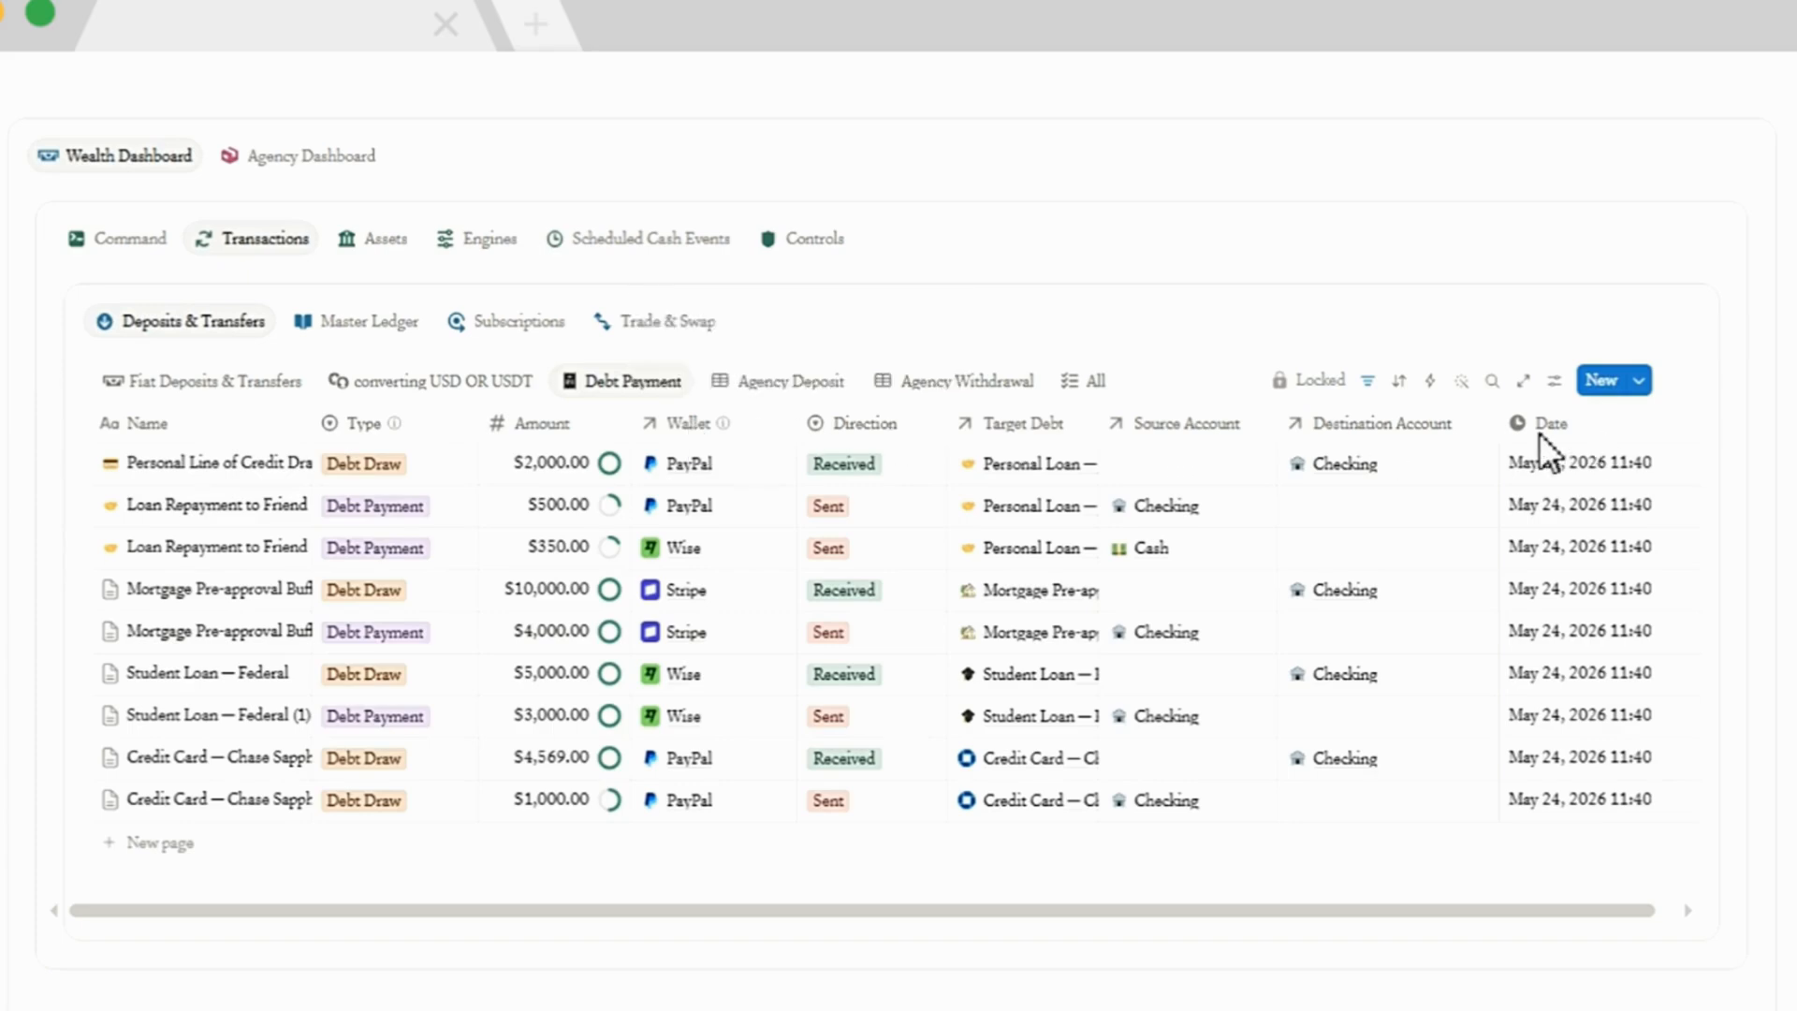
pyautogui.click(777, 384)
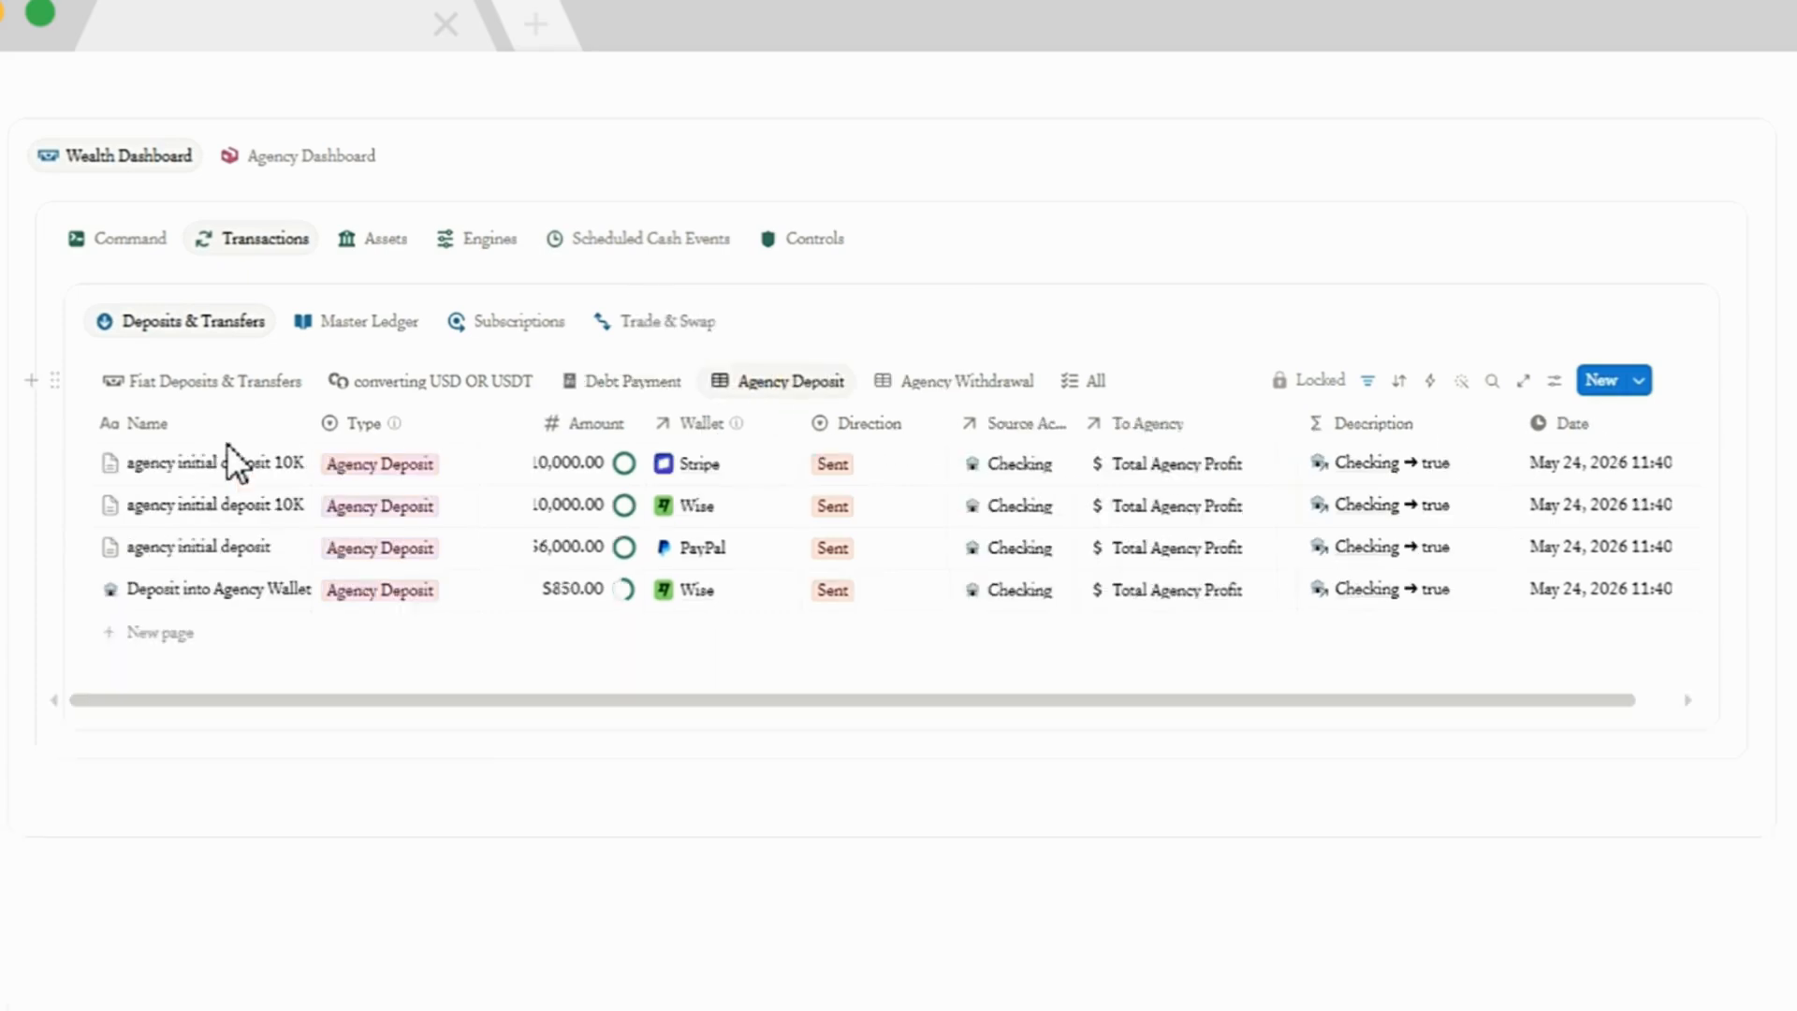
# - Review the available Type options for the first Agency Deposit entry without changing it, and view the Agency Withdrawal table
pyautogui.click(441, 463)
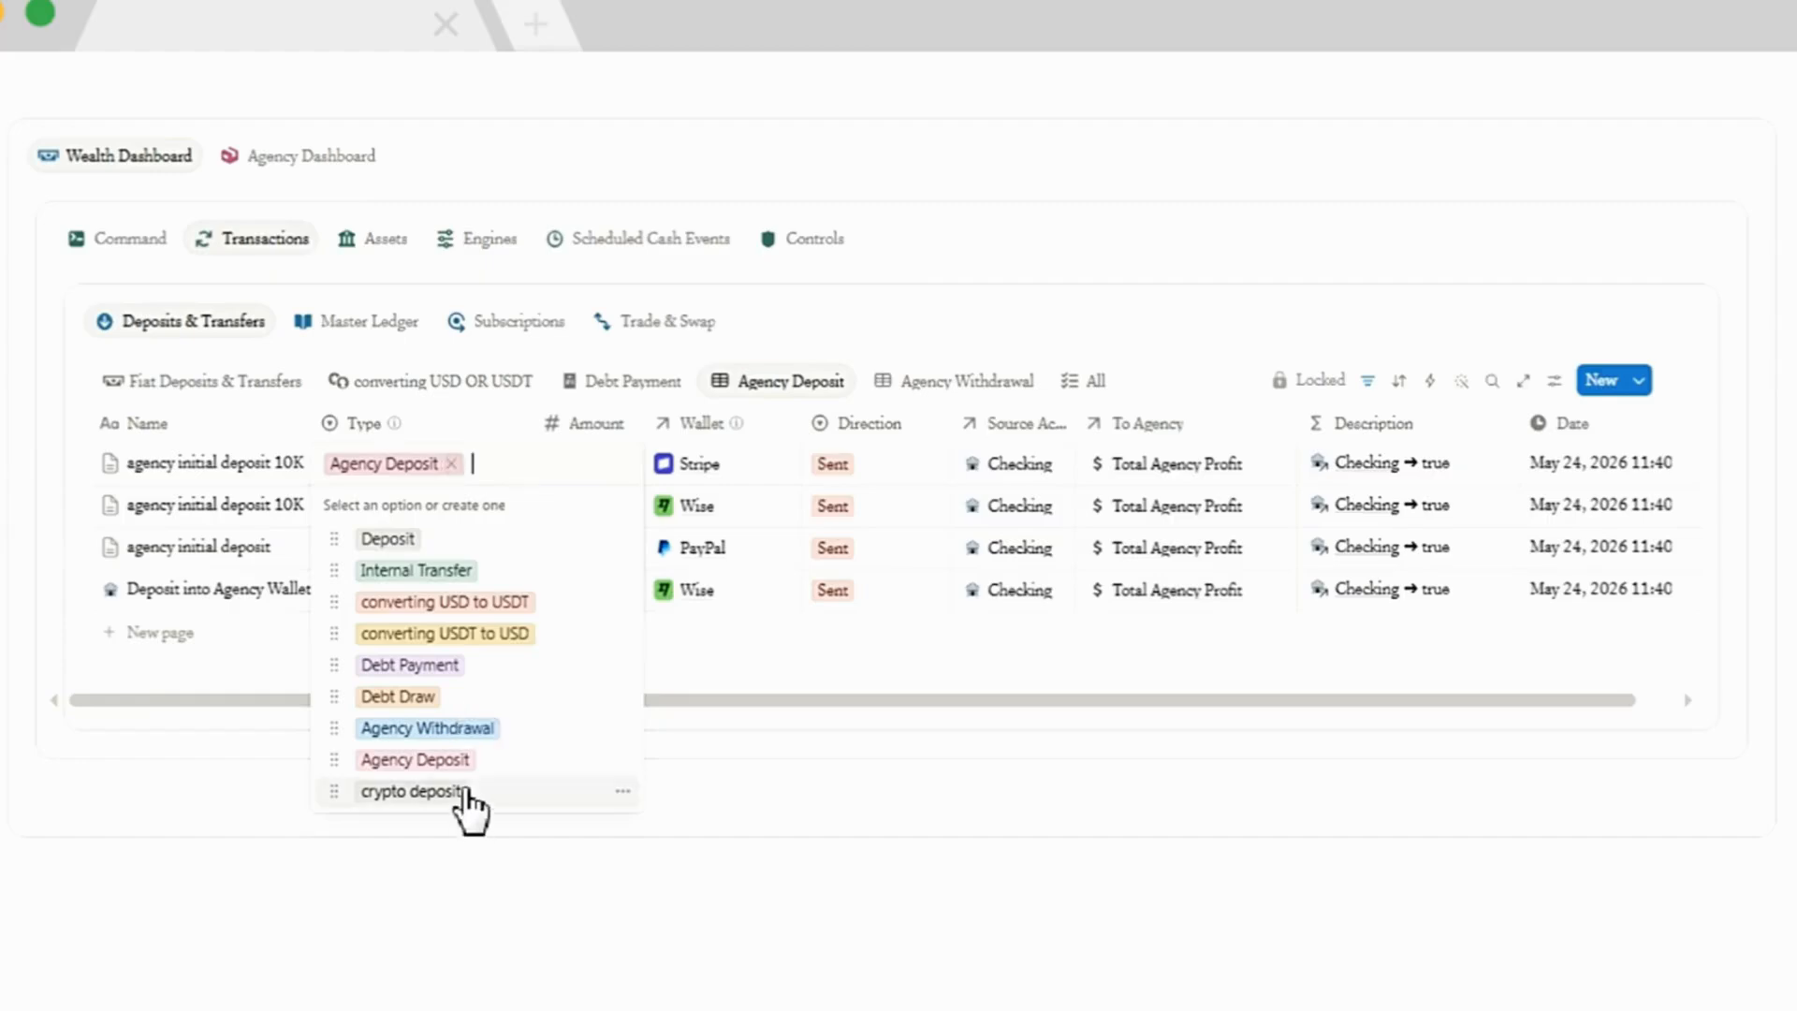
pyautogui.click(732, 753)
pyautogui.click(968, 384)
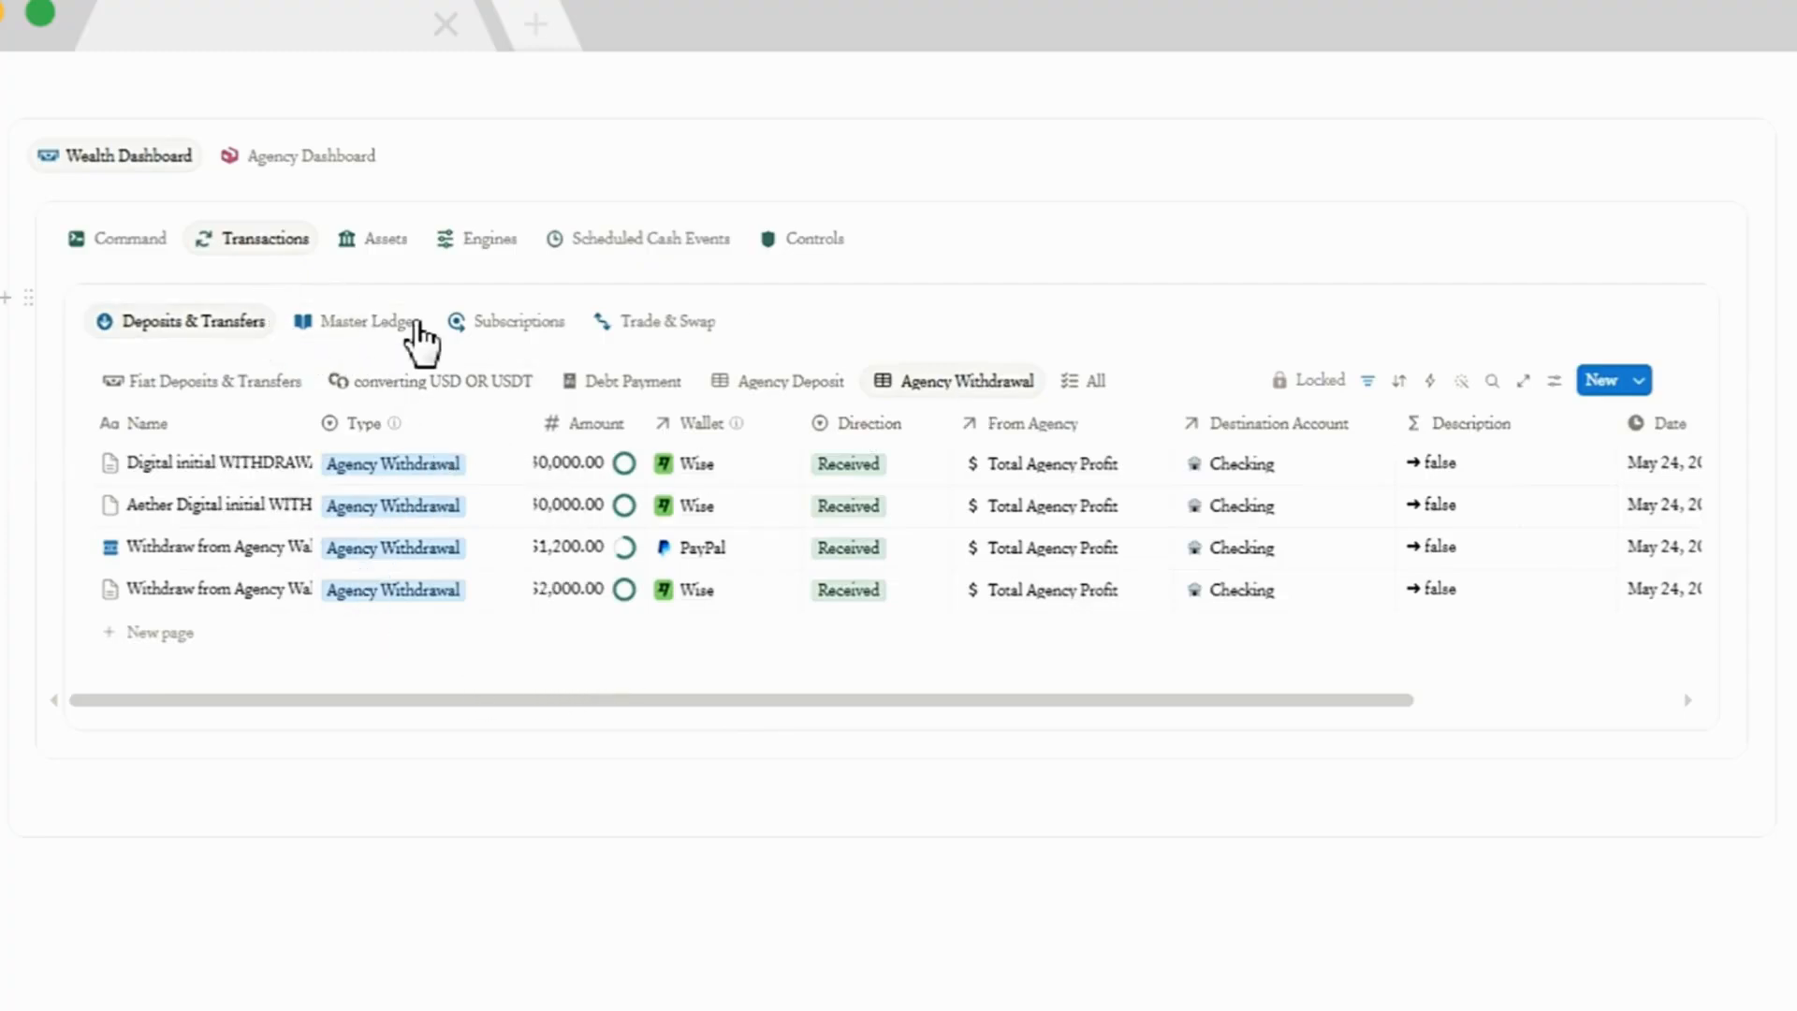
# - Look through the Master Ledger entries and read the description of its Vendor & Relationship Analysis view
pyautogui.click(353, 326)
pyautogui.scroll(-10, 426, 372)
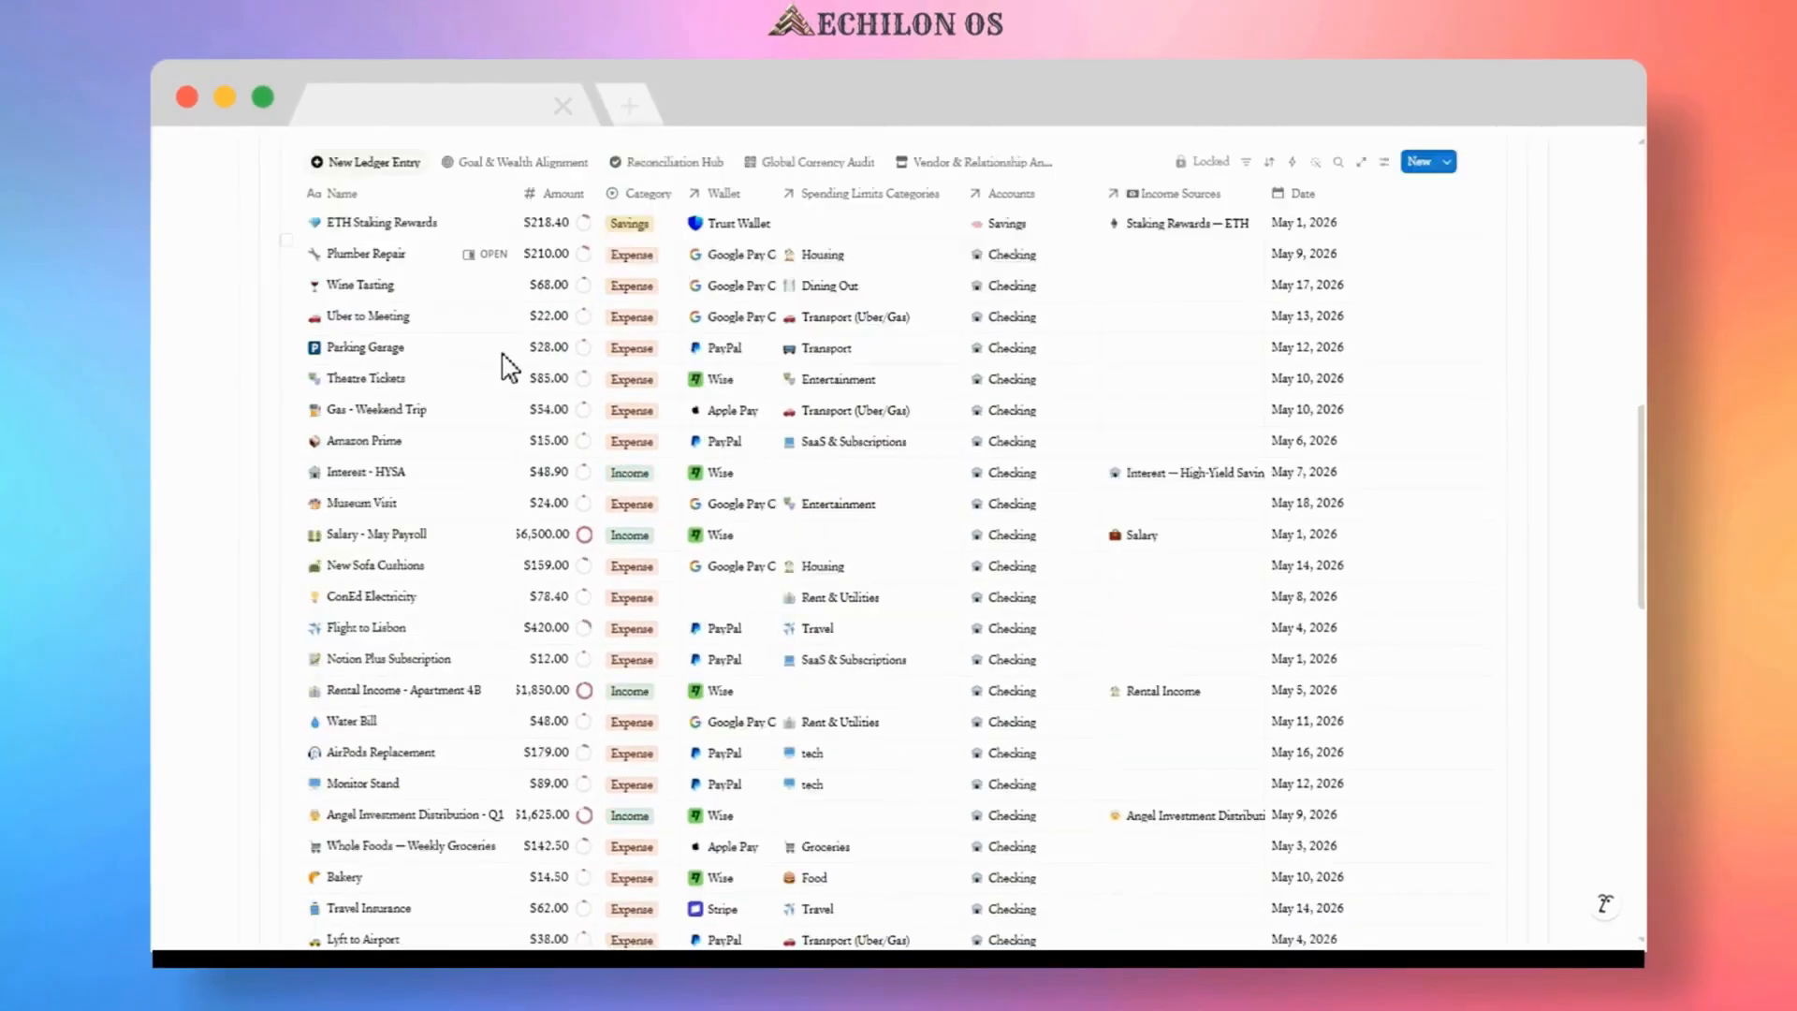
pyautogui.scroll(-3, 510, 370)
pyautogui.scroll(8, 461, 362)
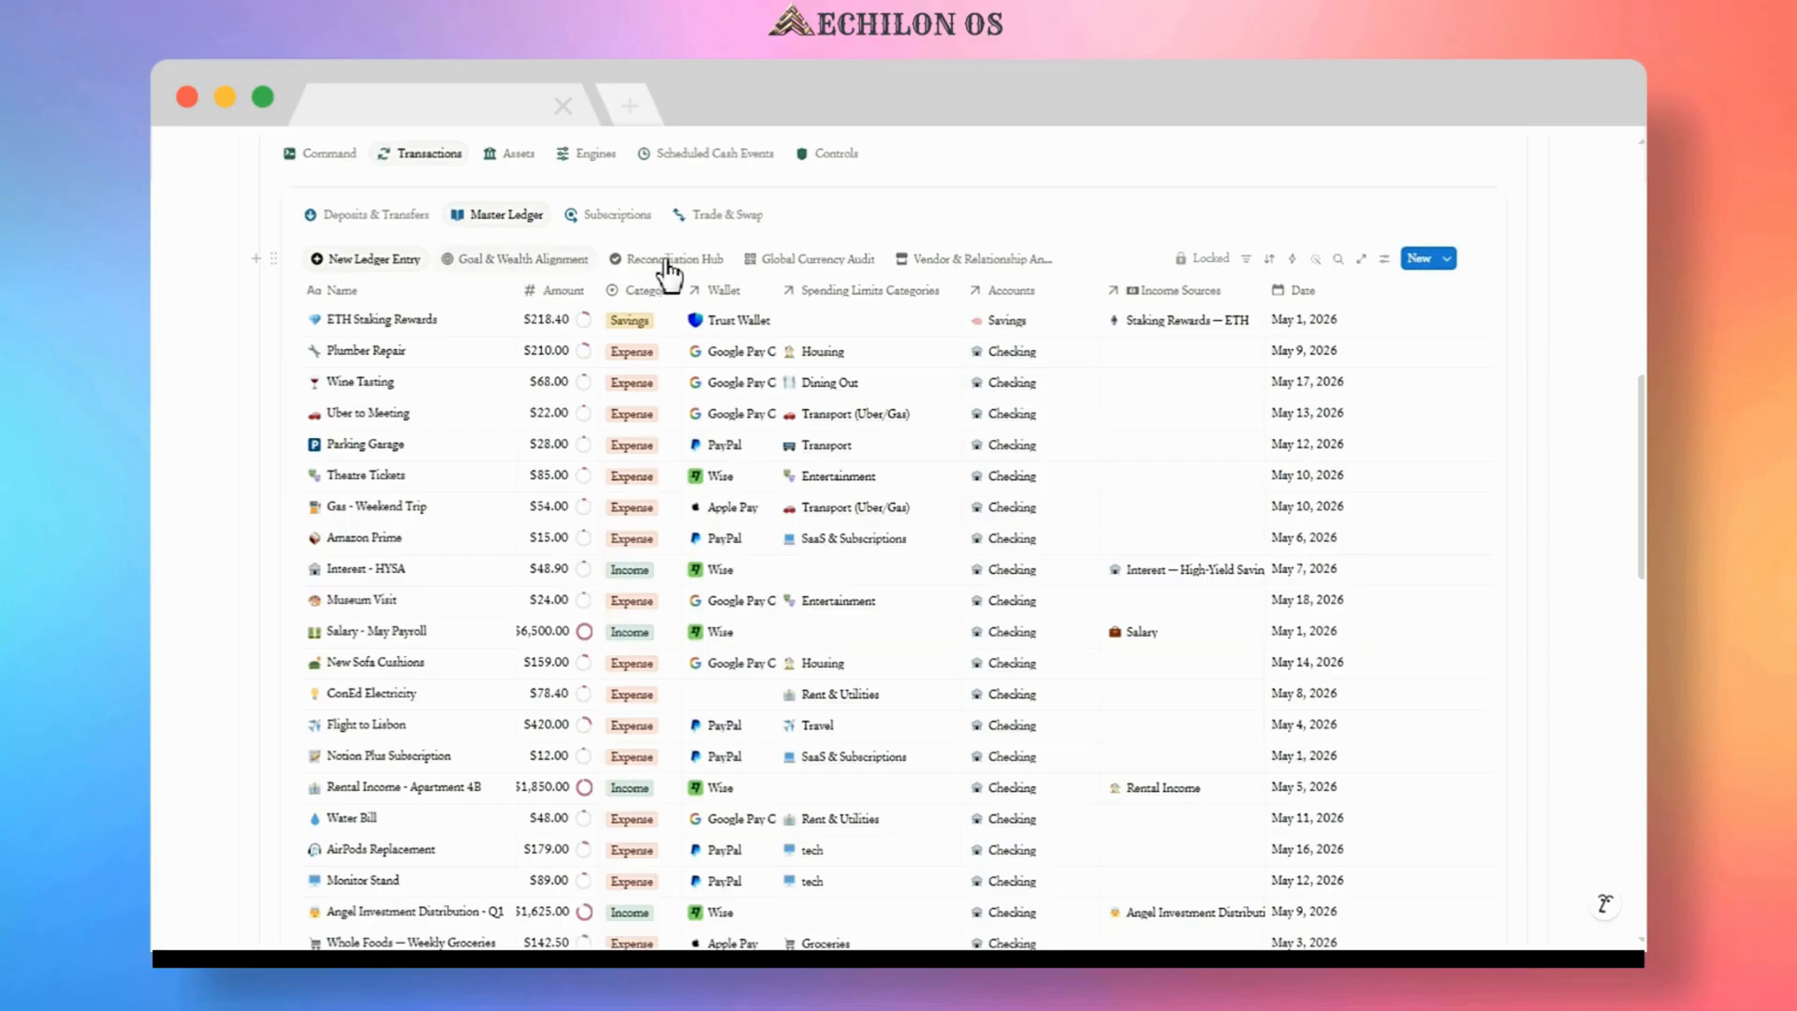
pyautogui.moveTo(940, 274)
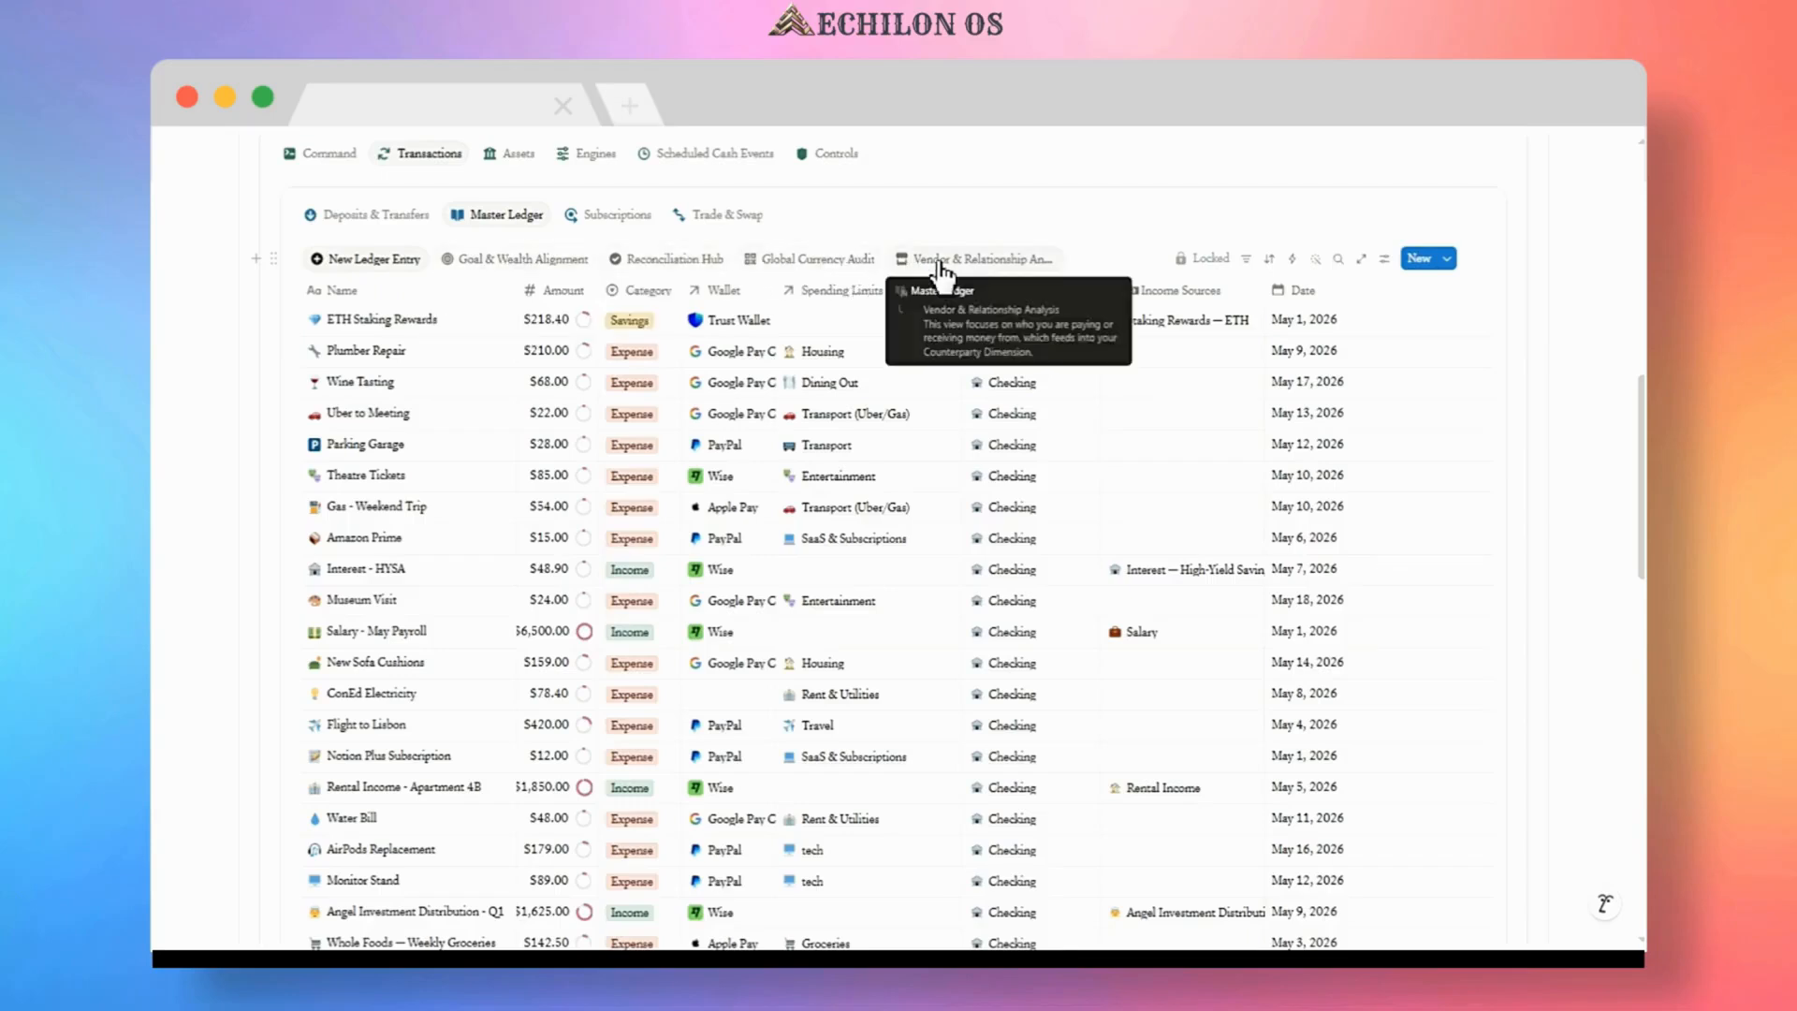
# - View the Subscriptions table and the Trade & Swap History table of the Transactions section
pyautogui.click(593, 221)
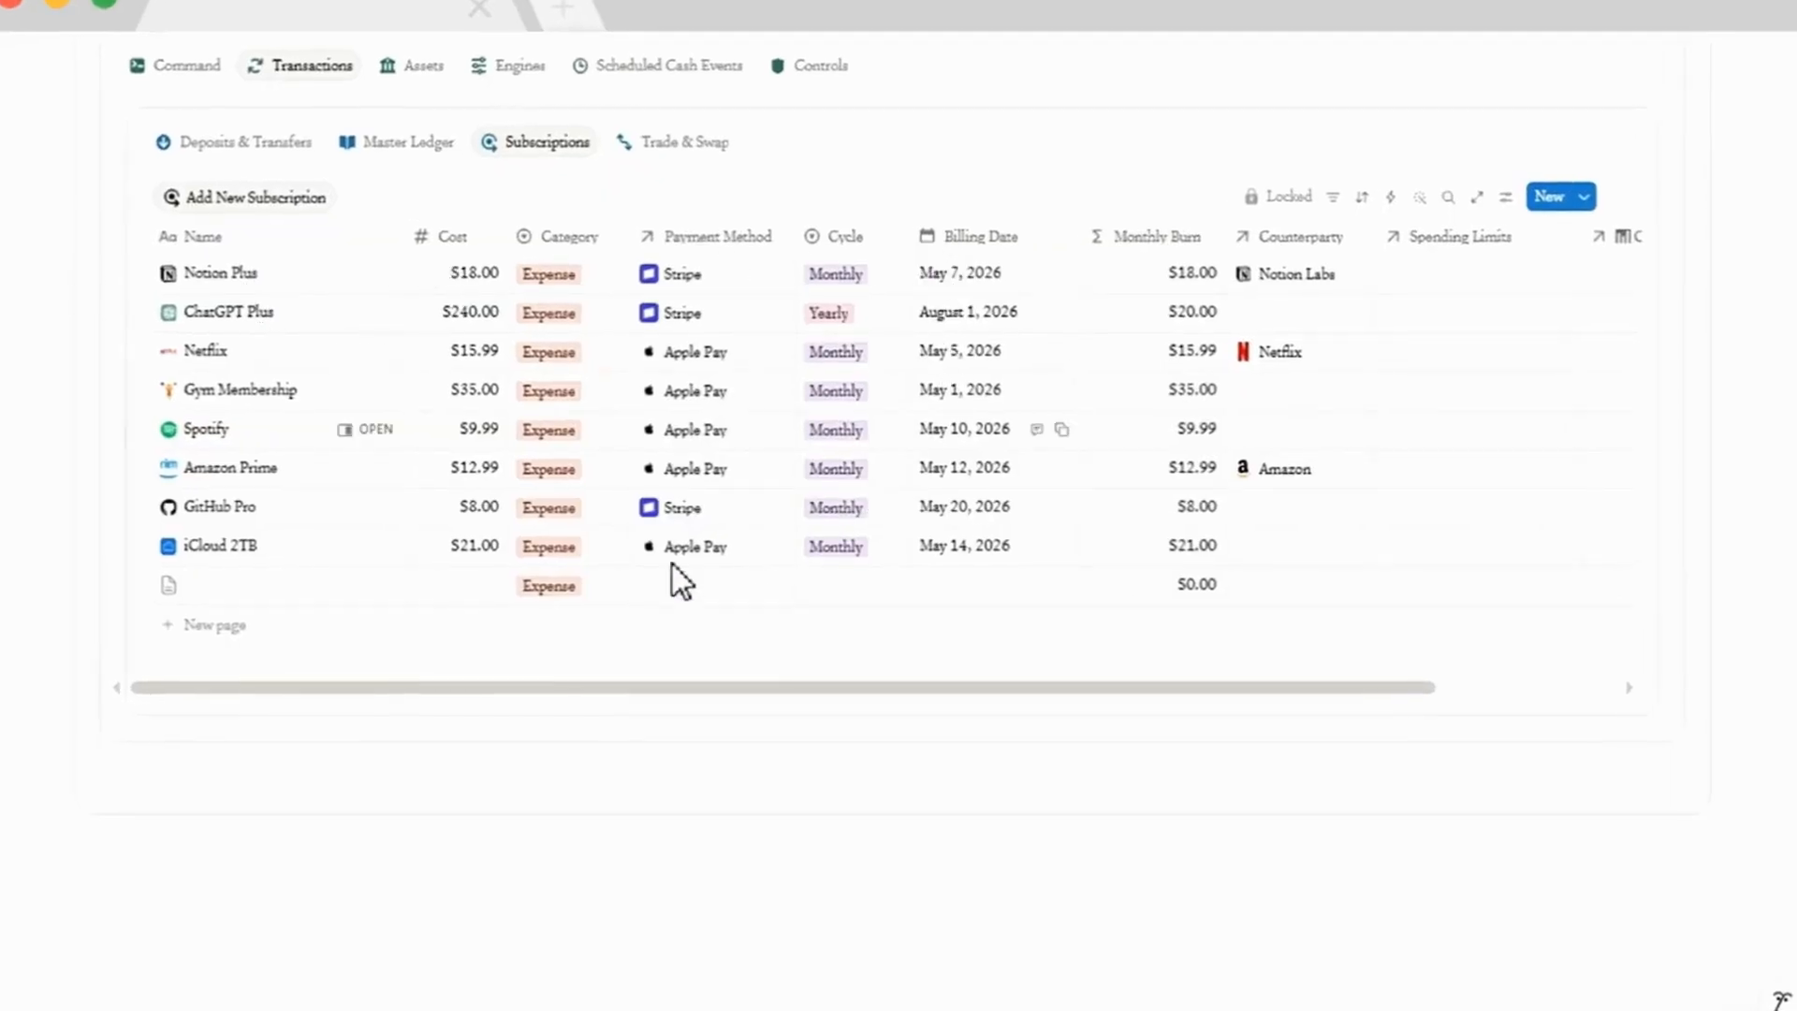
pyautogui.click(675, 145)
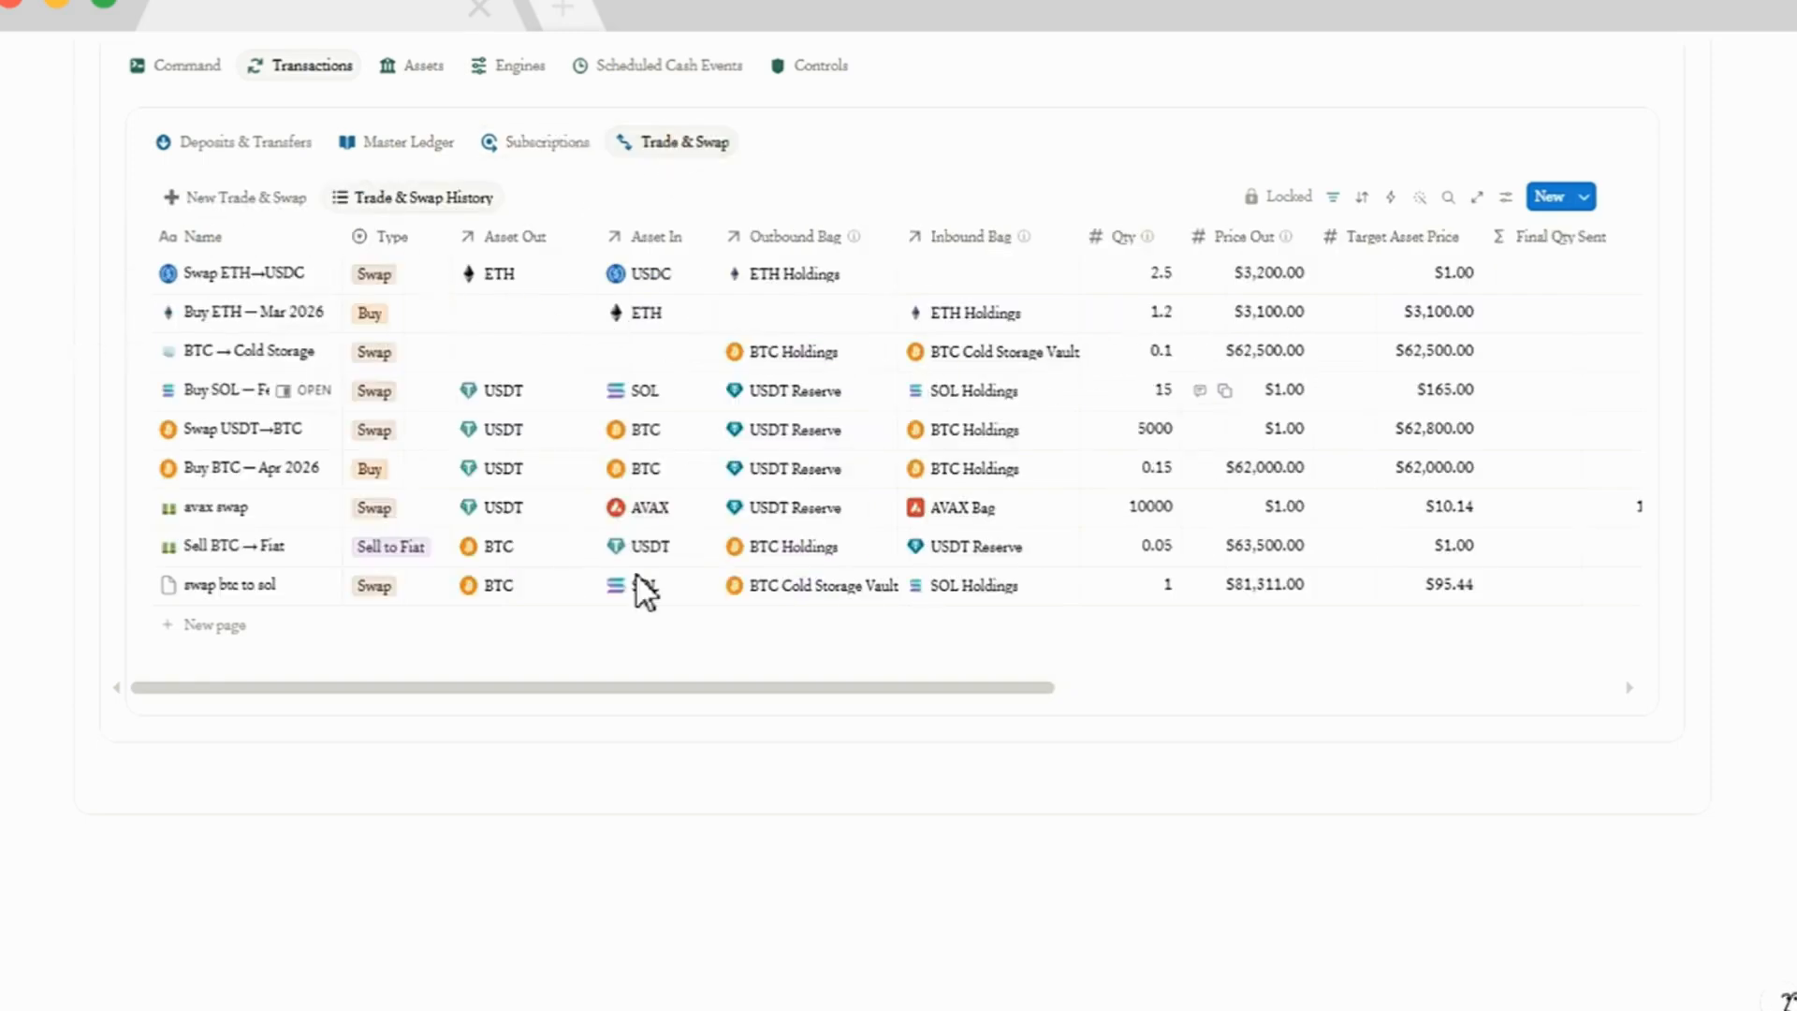
pyautogui.scroll(2, 510, 405)
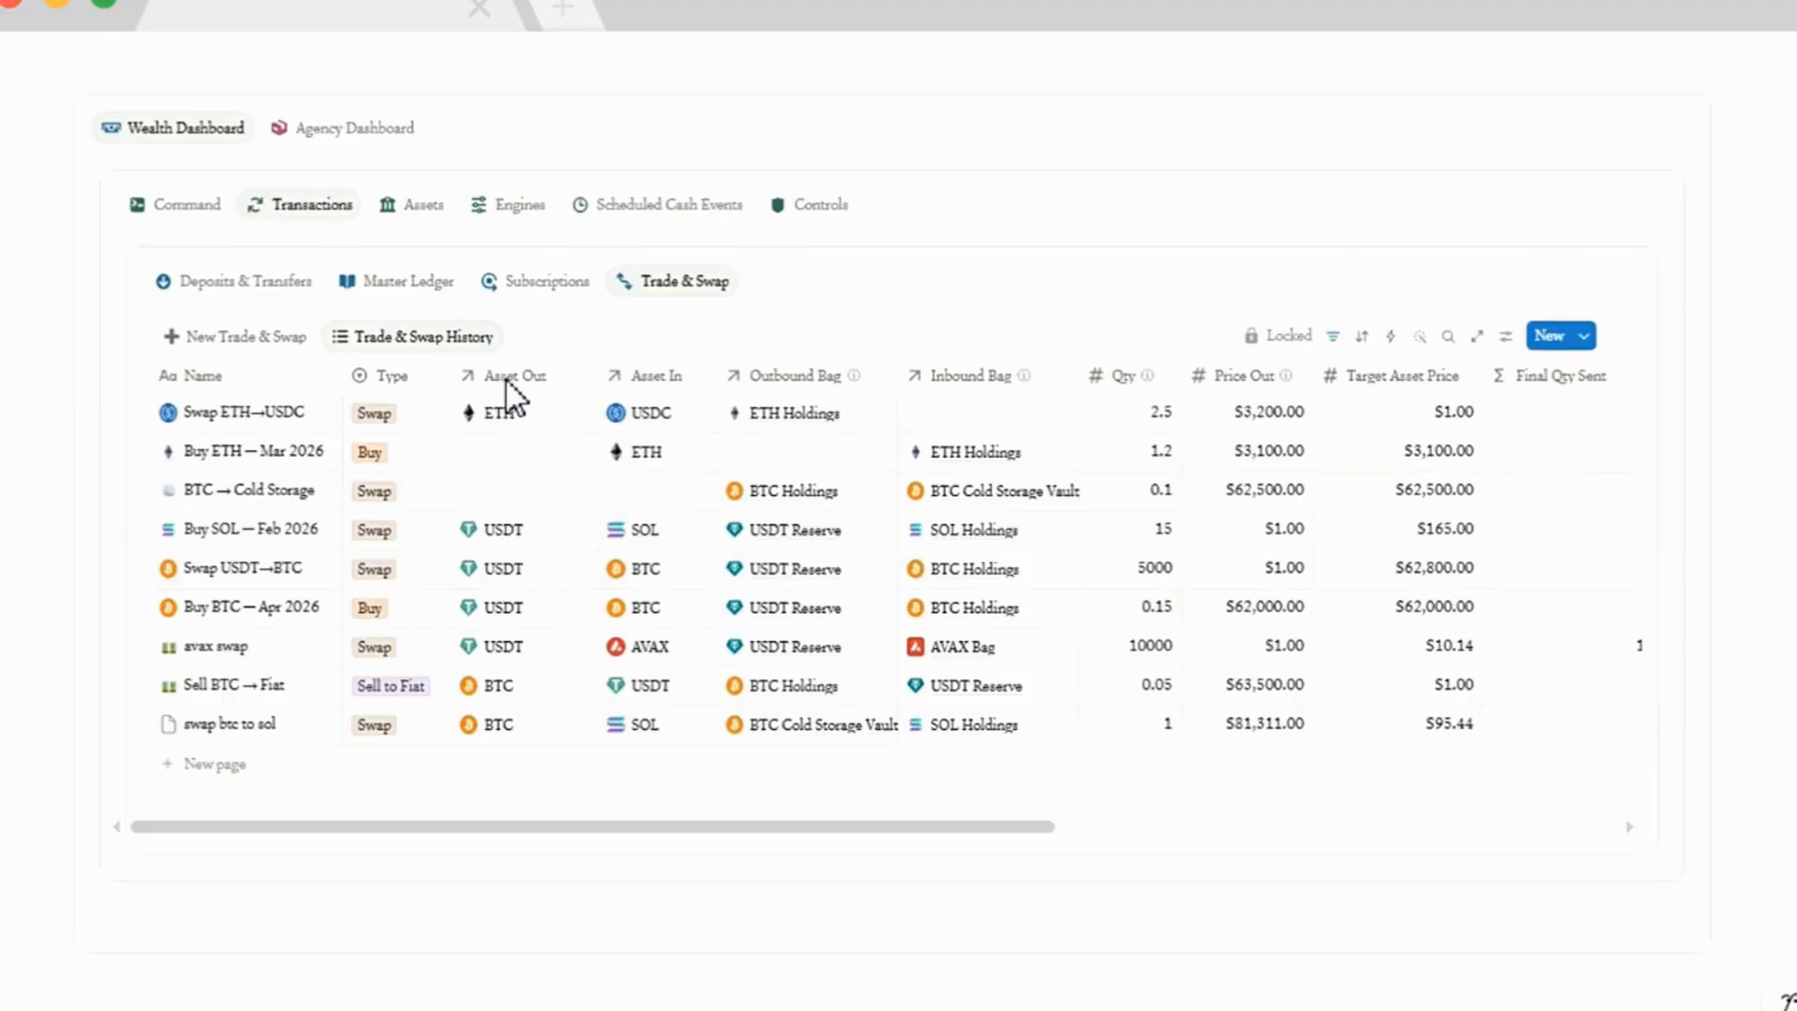
# - View the Fiat Accounts Liquidity Dashboard in Assets and look through the Crypto Portfolio's setup guide and holdings table
pyautogui.click(425, 208)
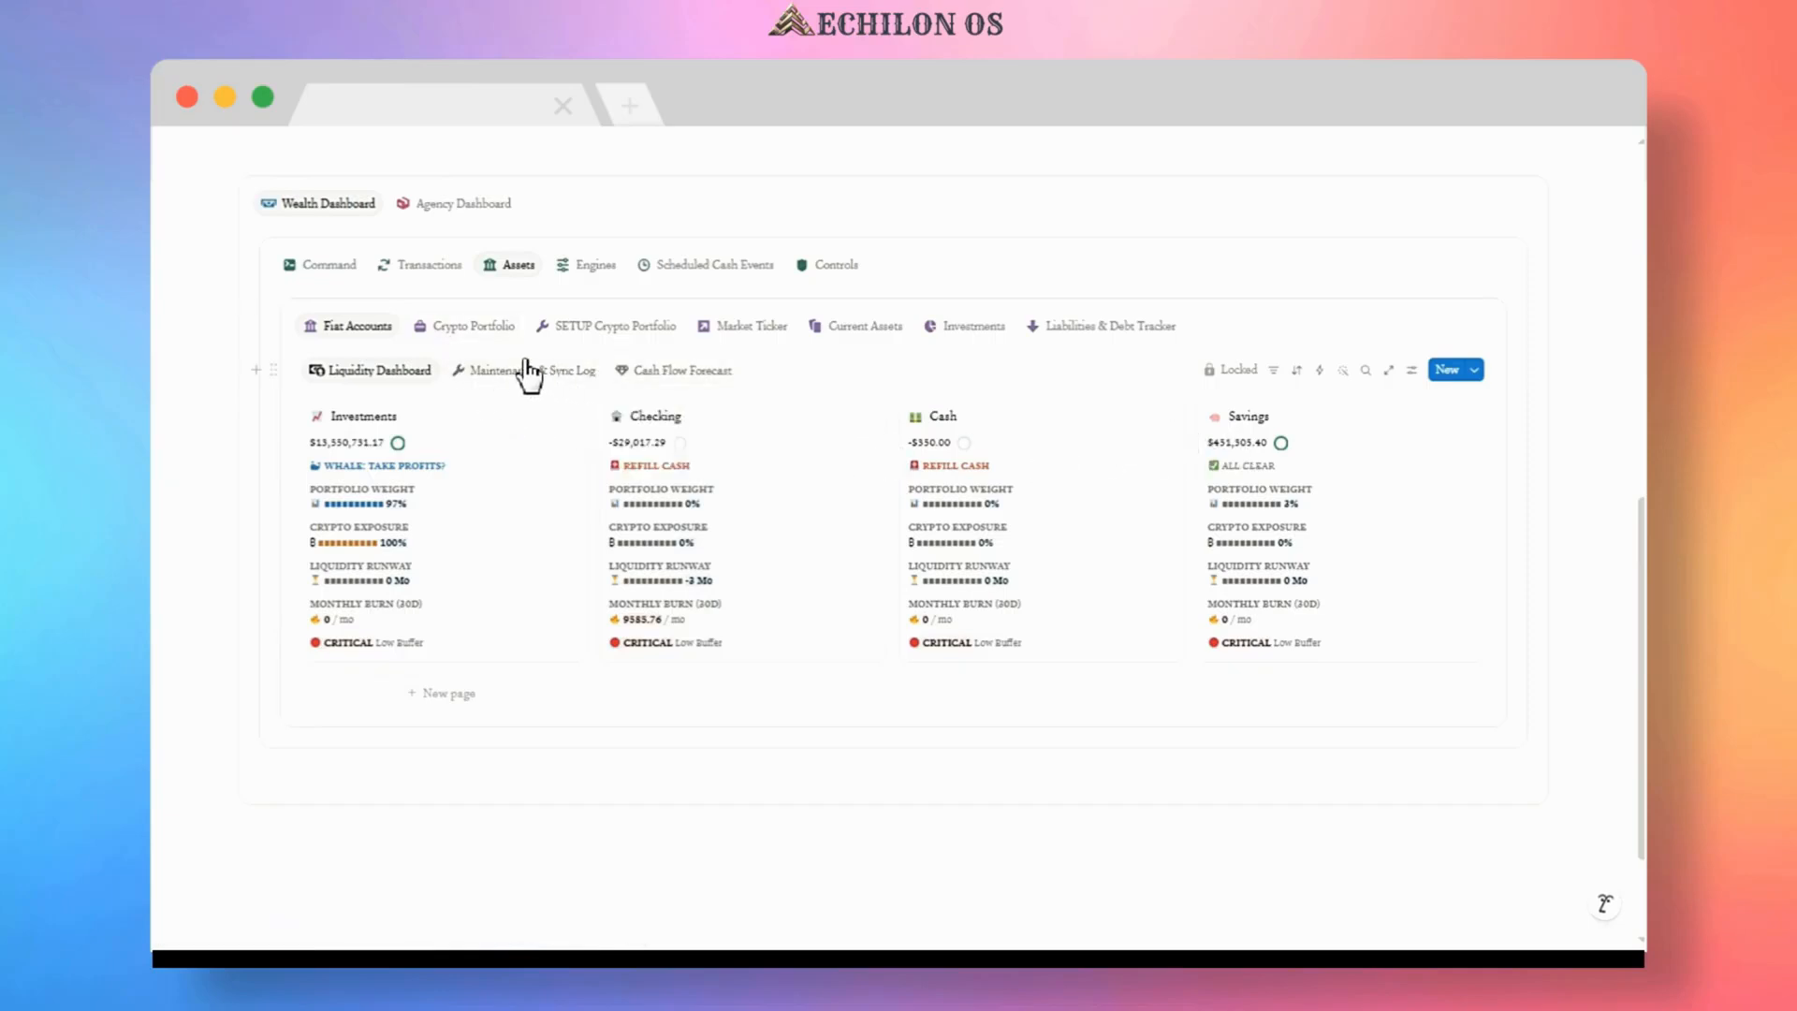
pyautogui.click(484, 329)
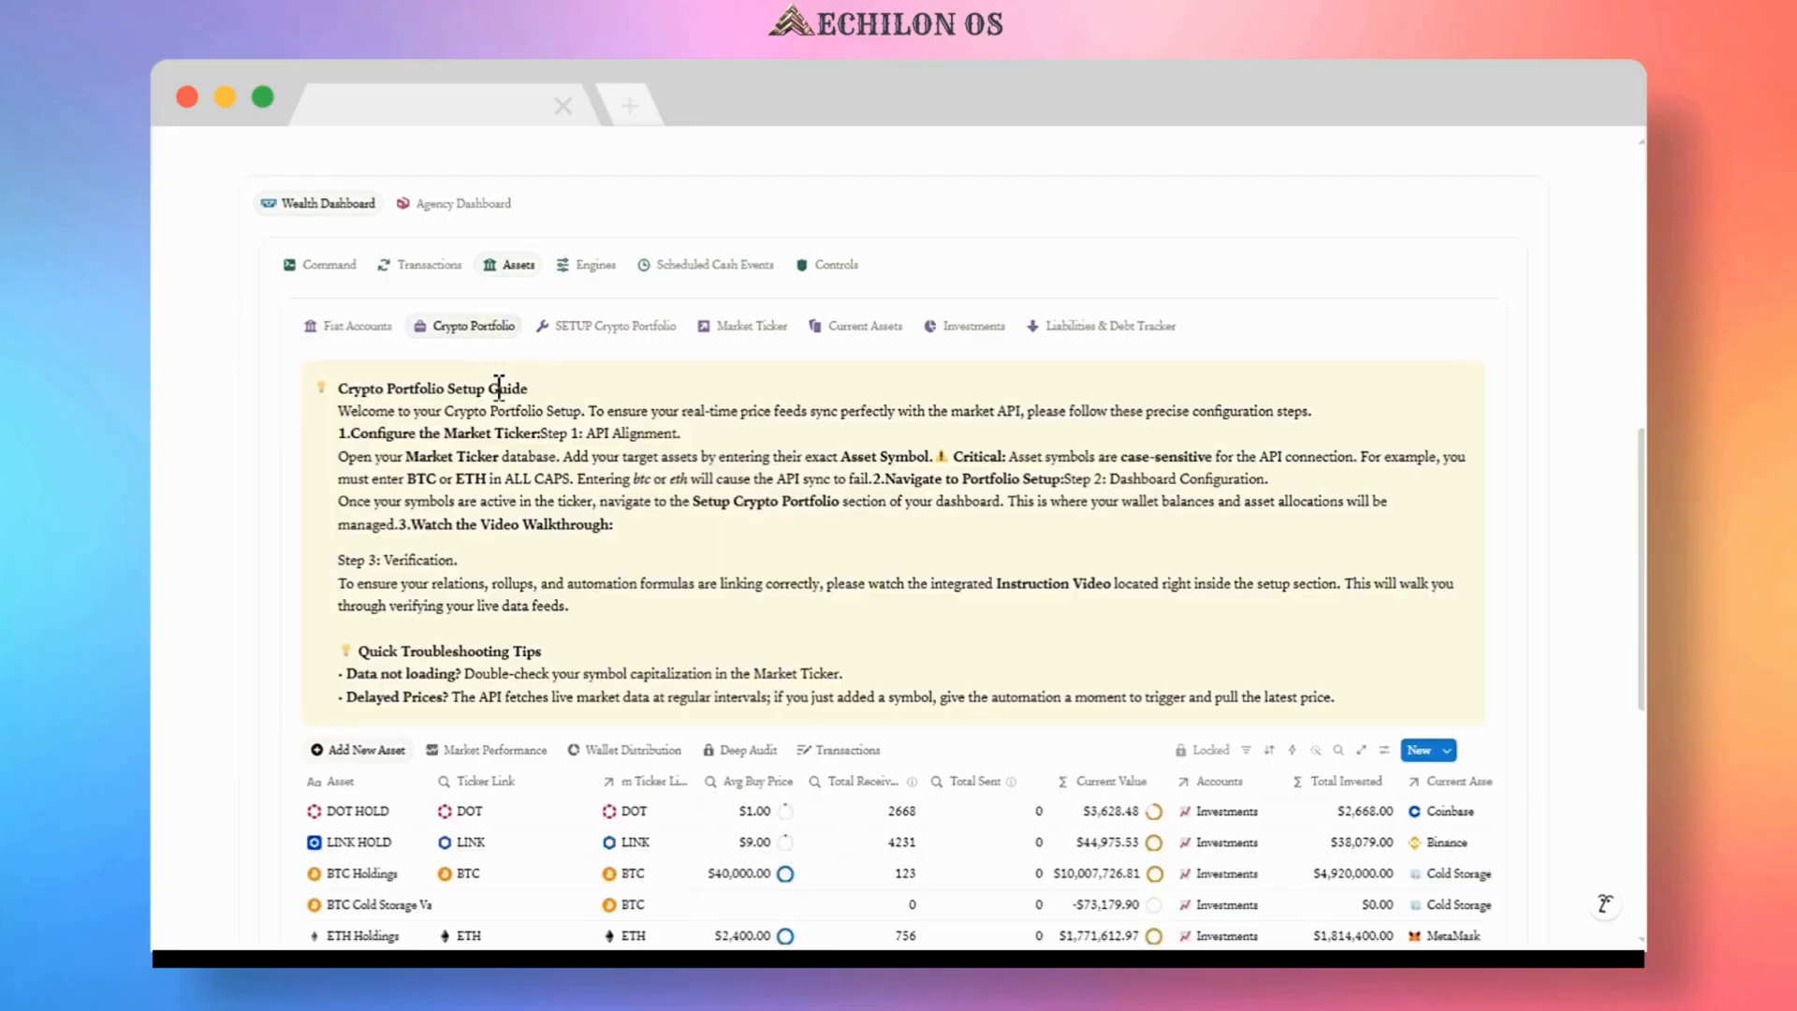
pyautogui.scroll(-3, 499, 387)
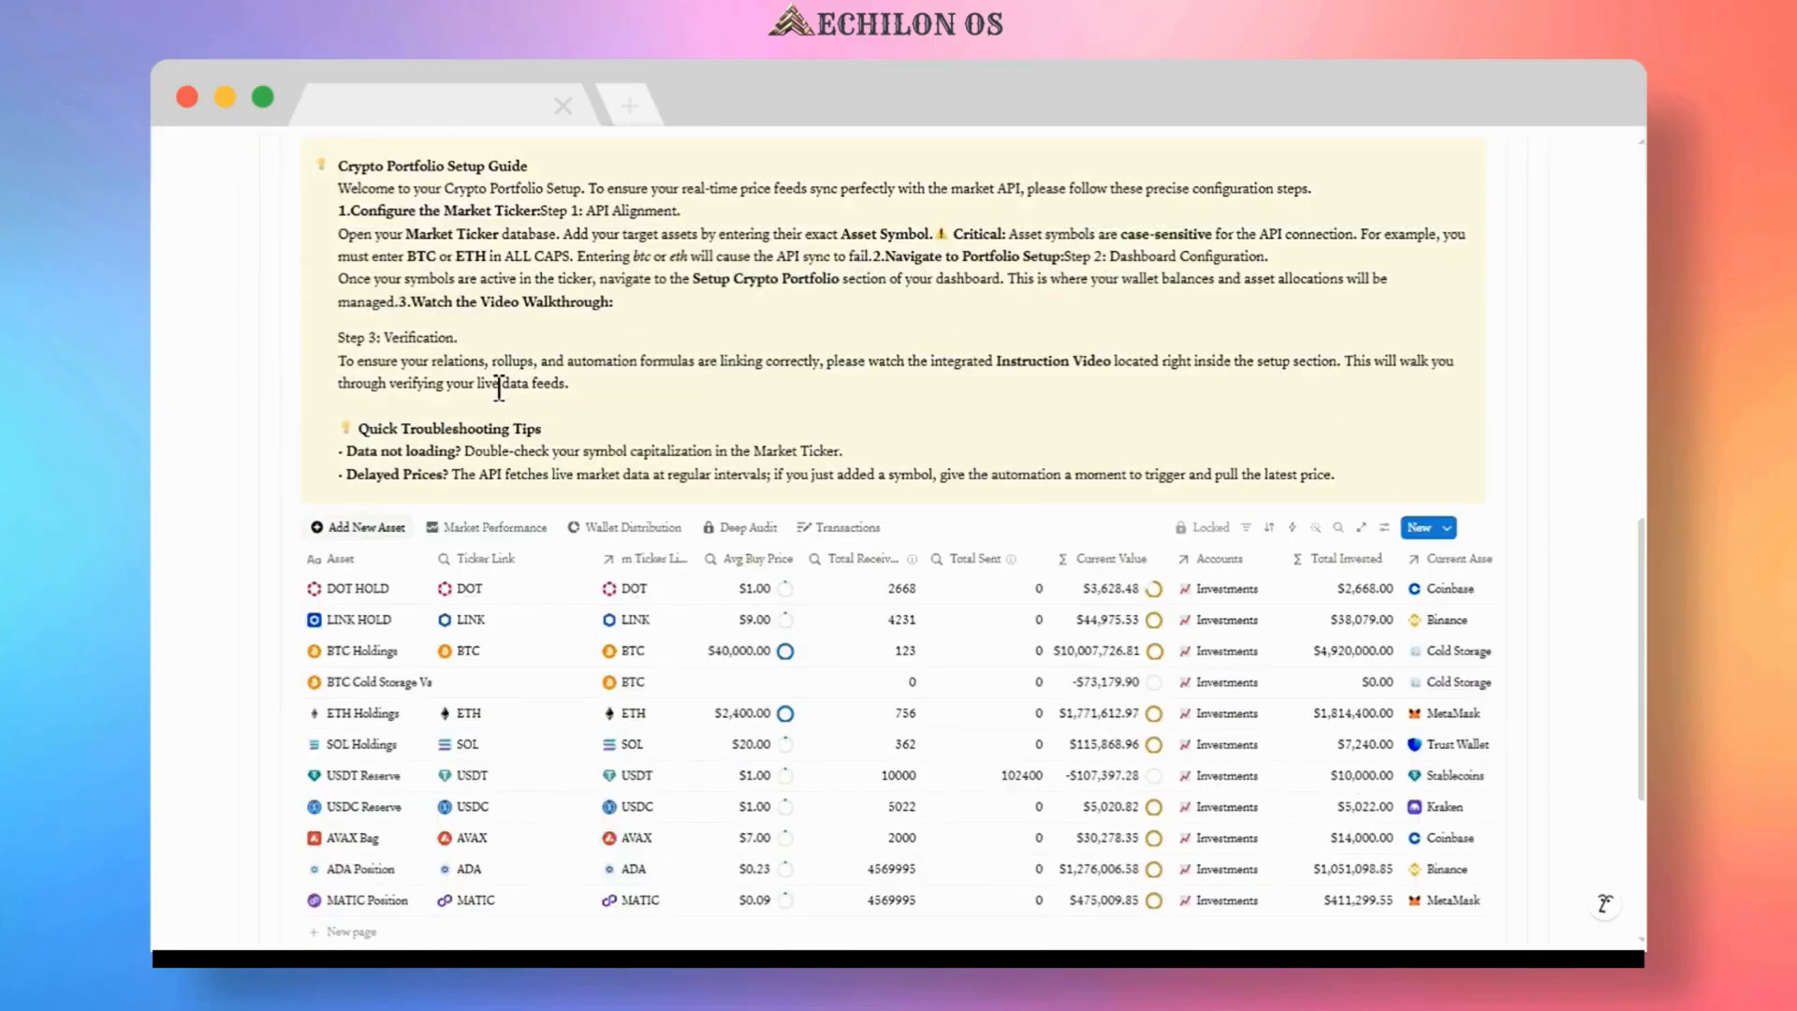
pyautogui.scroll(3, 499, 386)
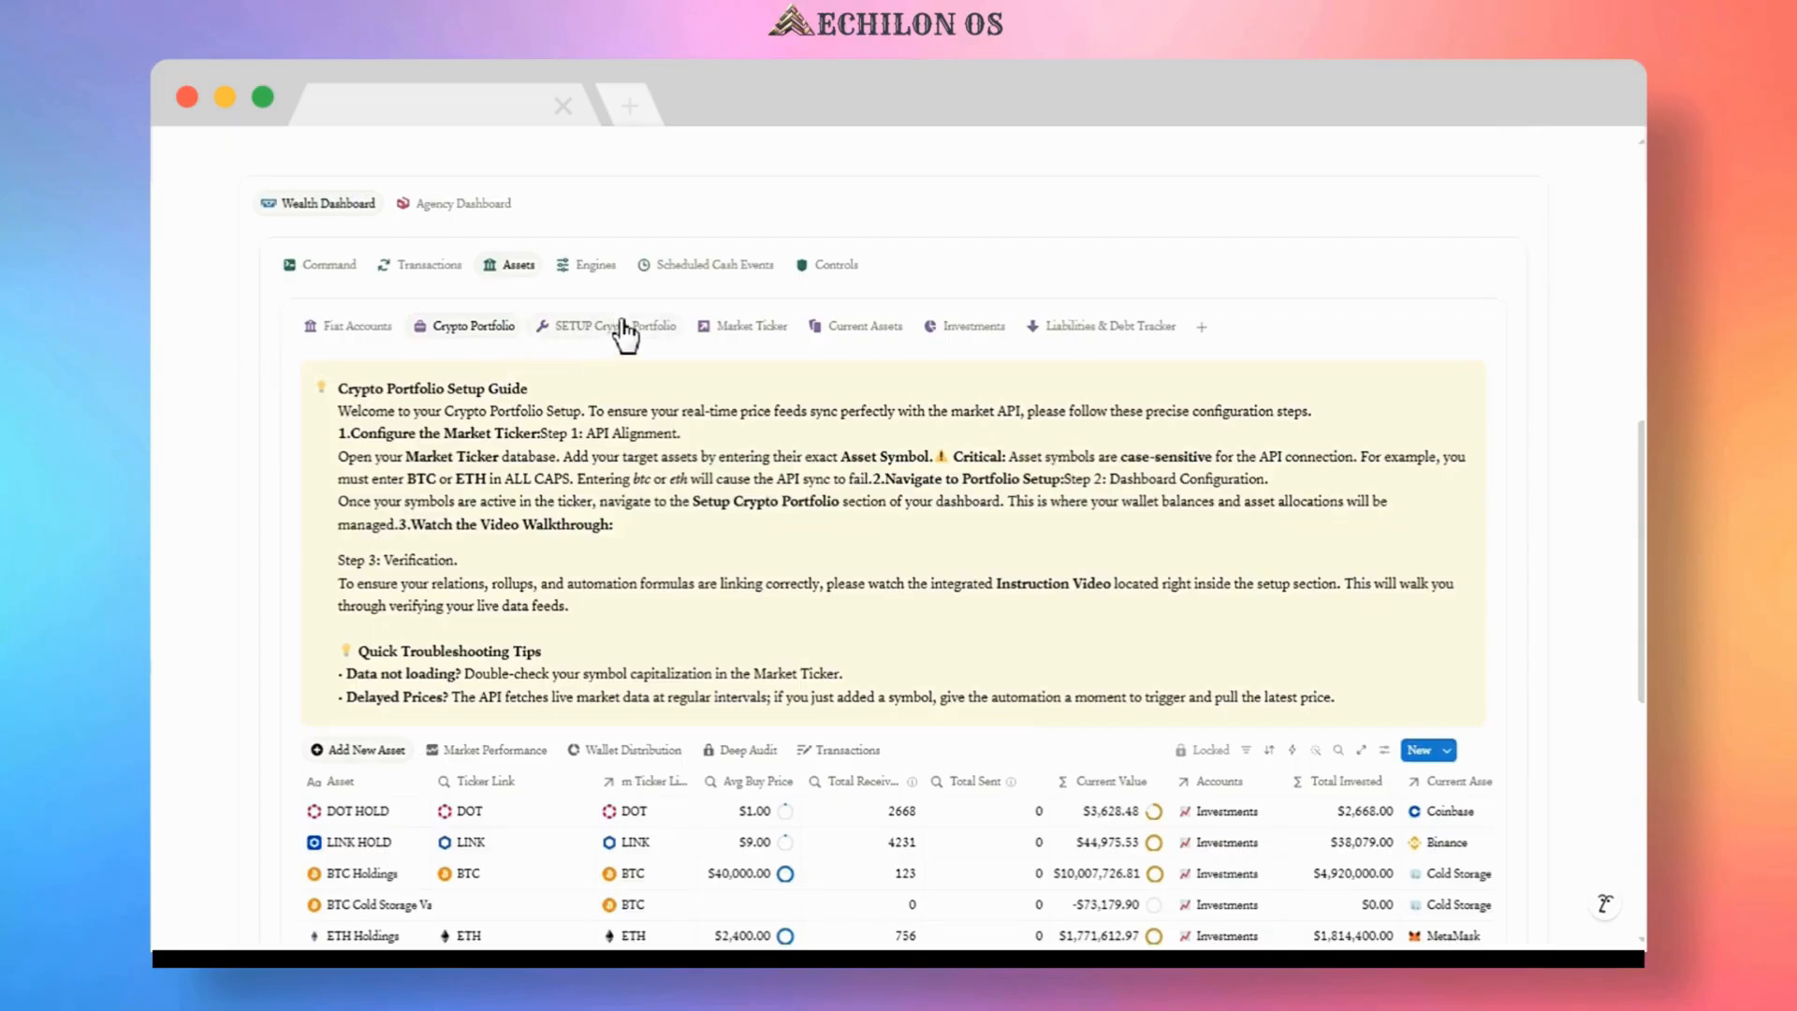
# - Look through the wallets and their flow figures in the Current Assets overview from MetaMask to Trust Wallet
pyautogui.click(858, 328)
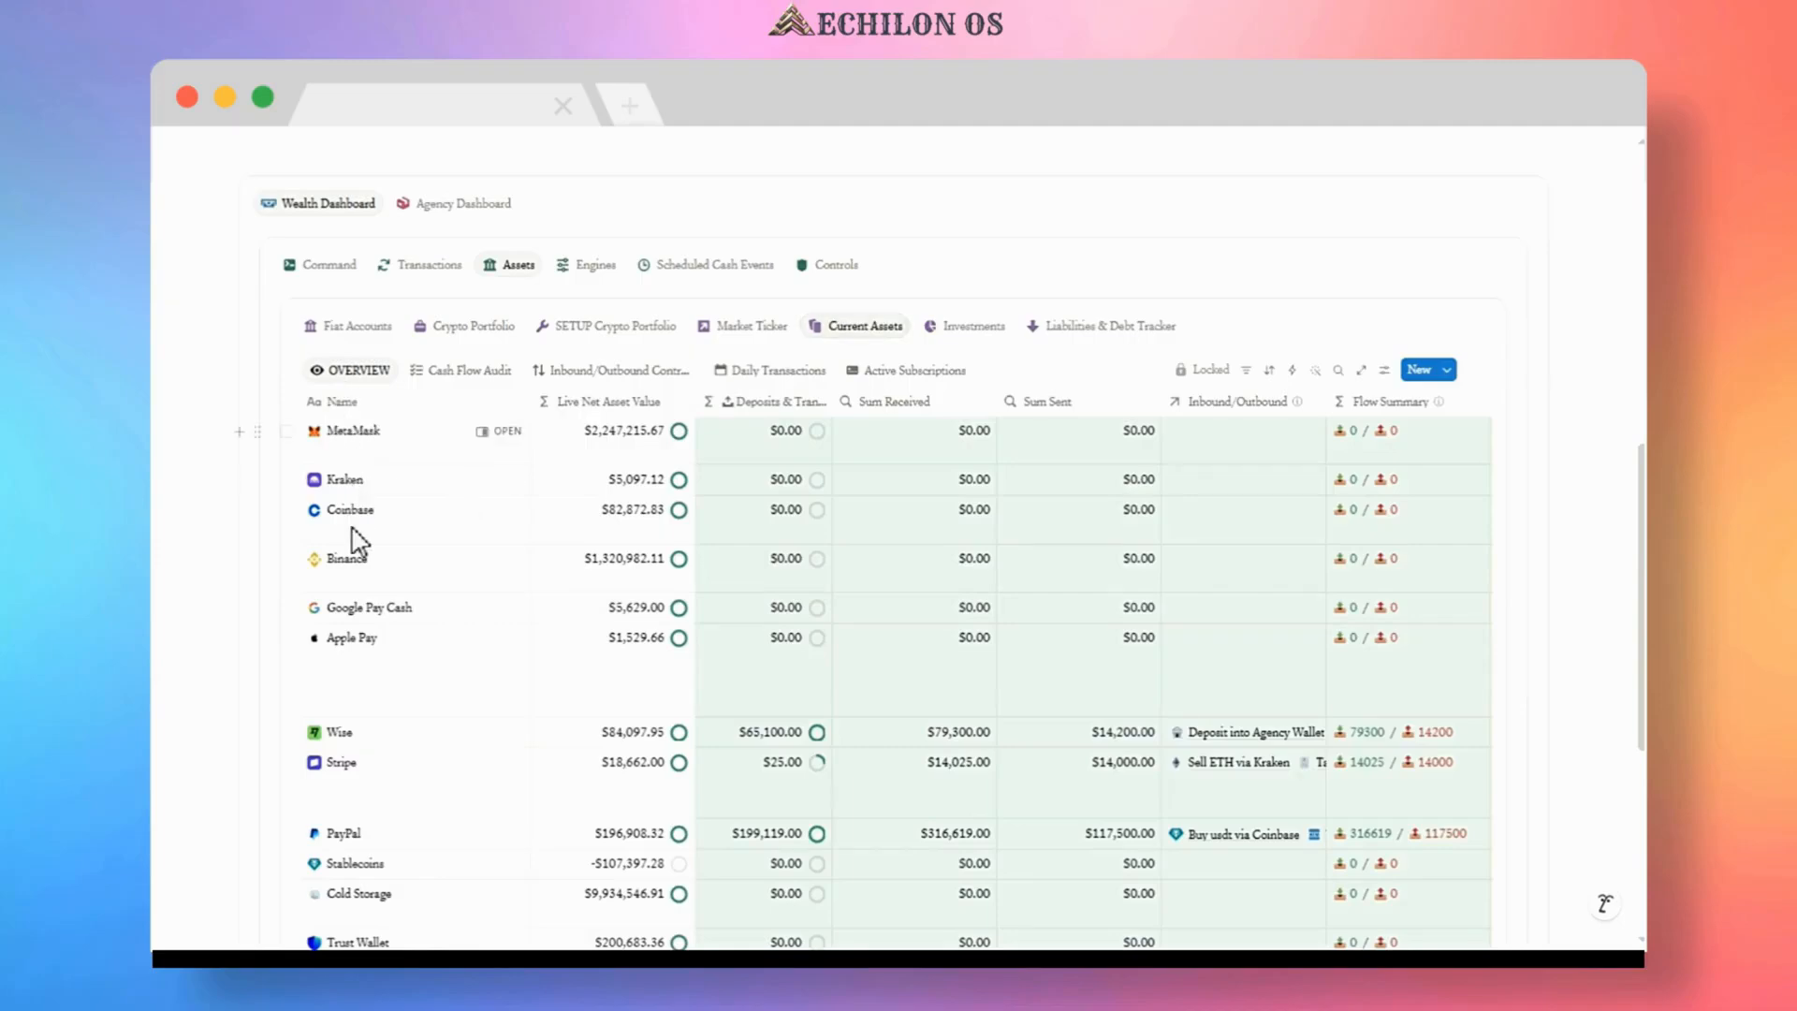
pyautogui.scroll(-2, 365, 574)
pyautogui.scroll(-4, 365, 573)
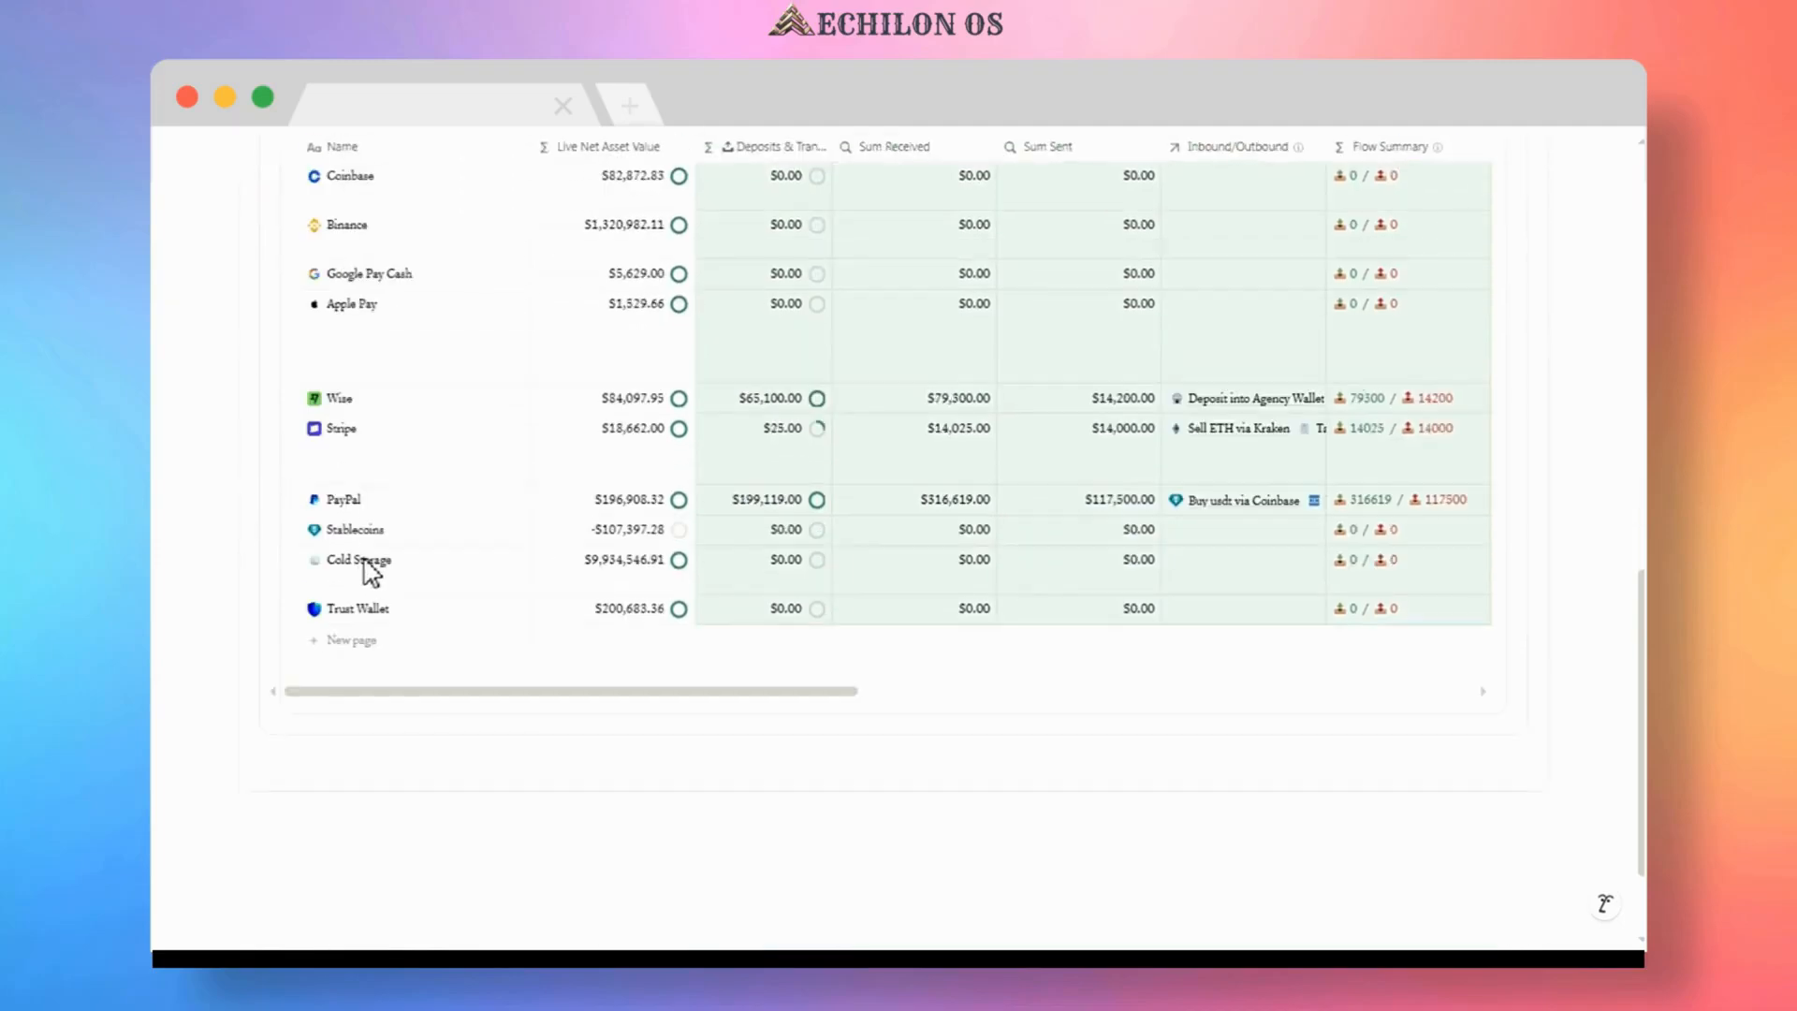
pyautogui.scroll(8, 372, 568)
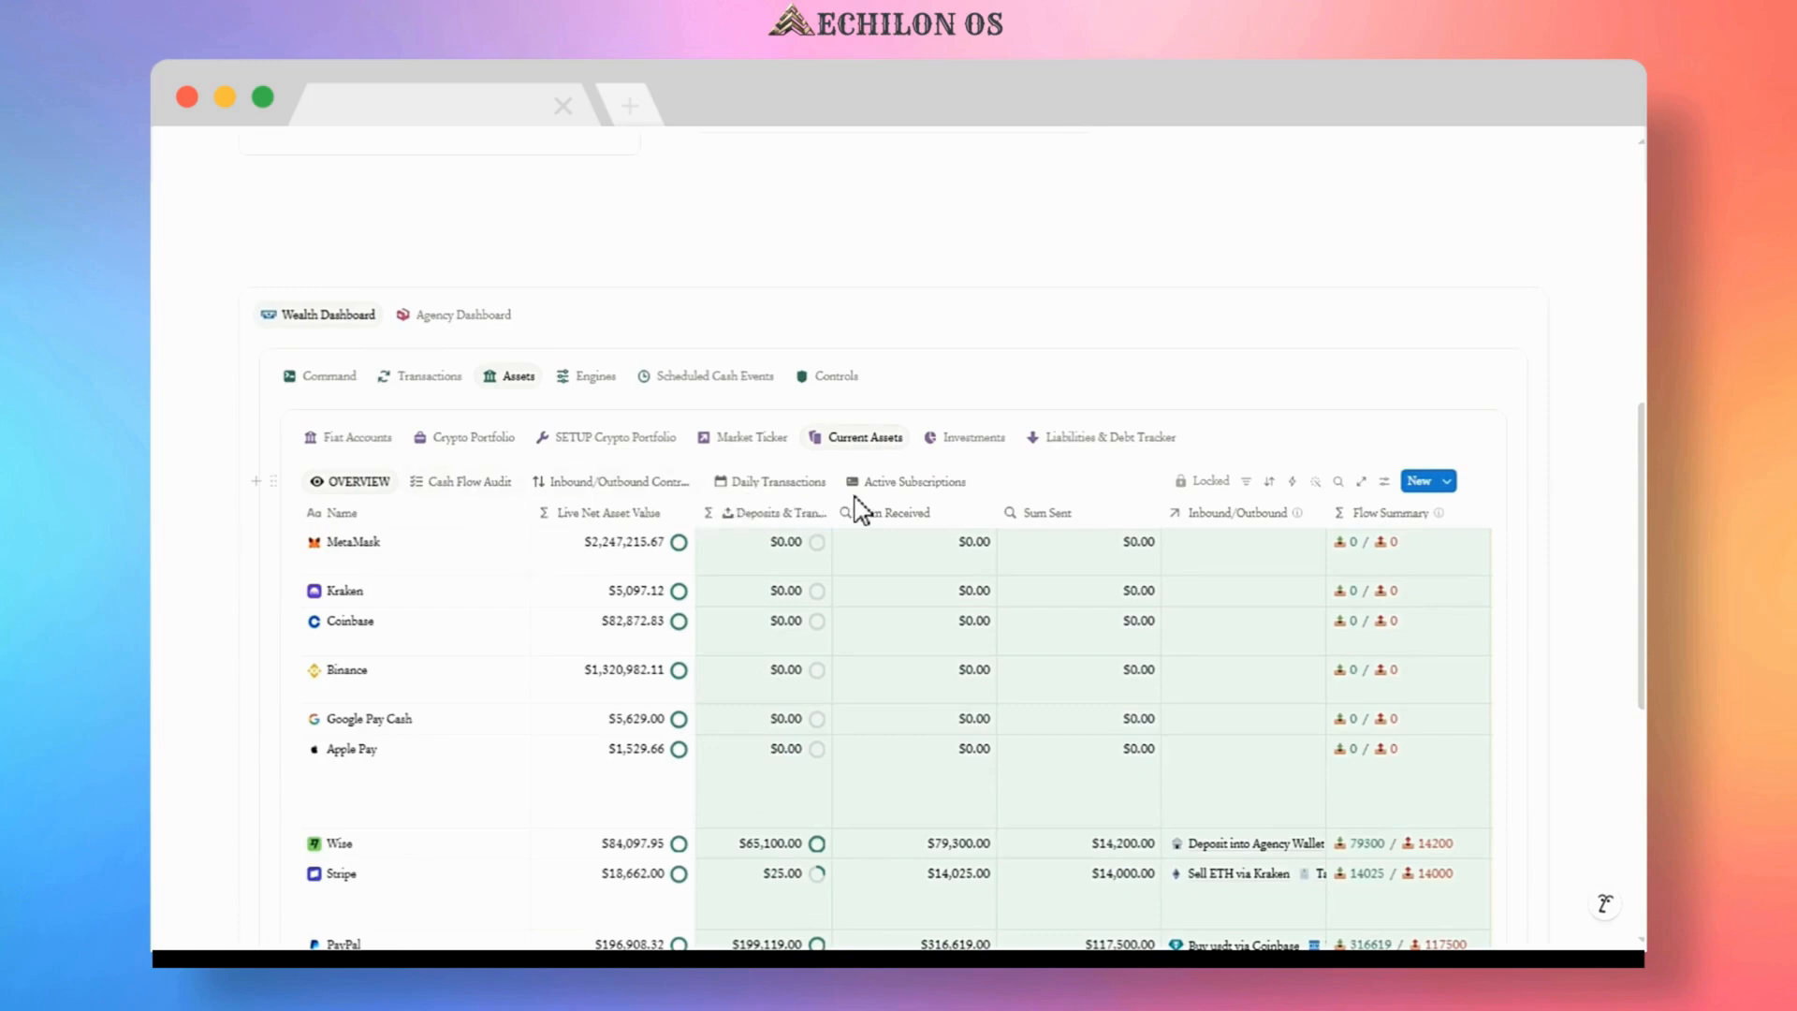
# - View the Investments table and the Liabilities & Debt Tracker, including its Debt Payment entries
pyautogui.click(971, 440)
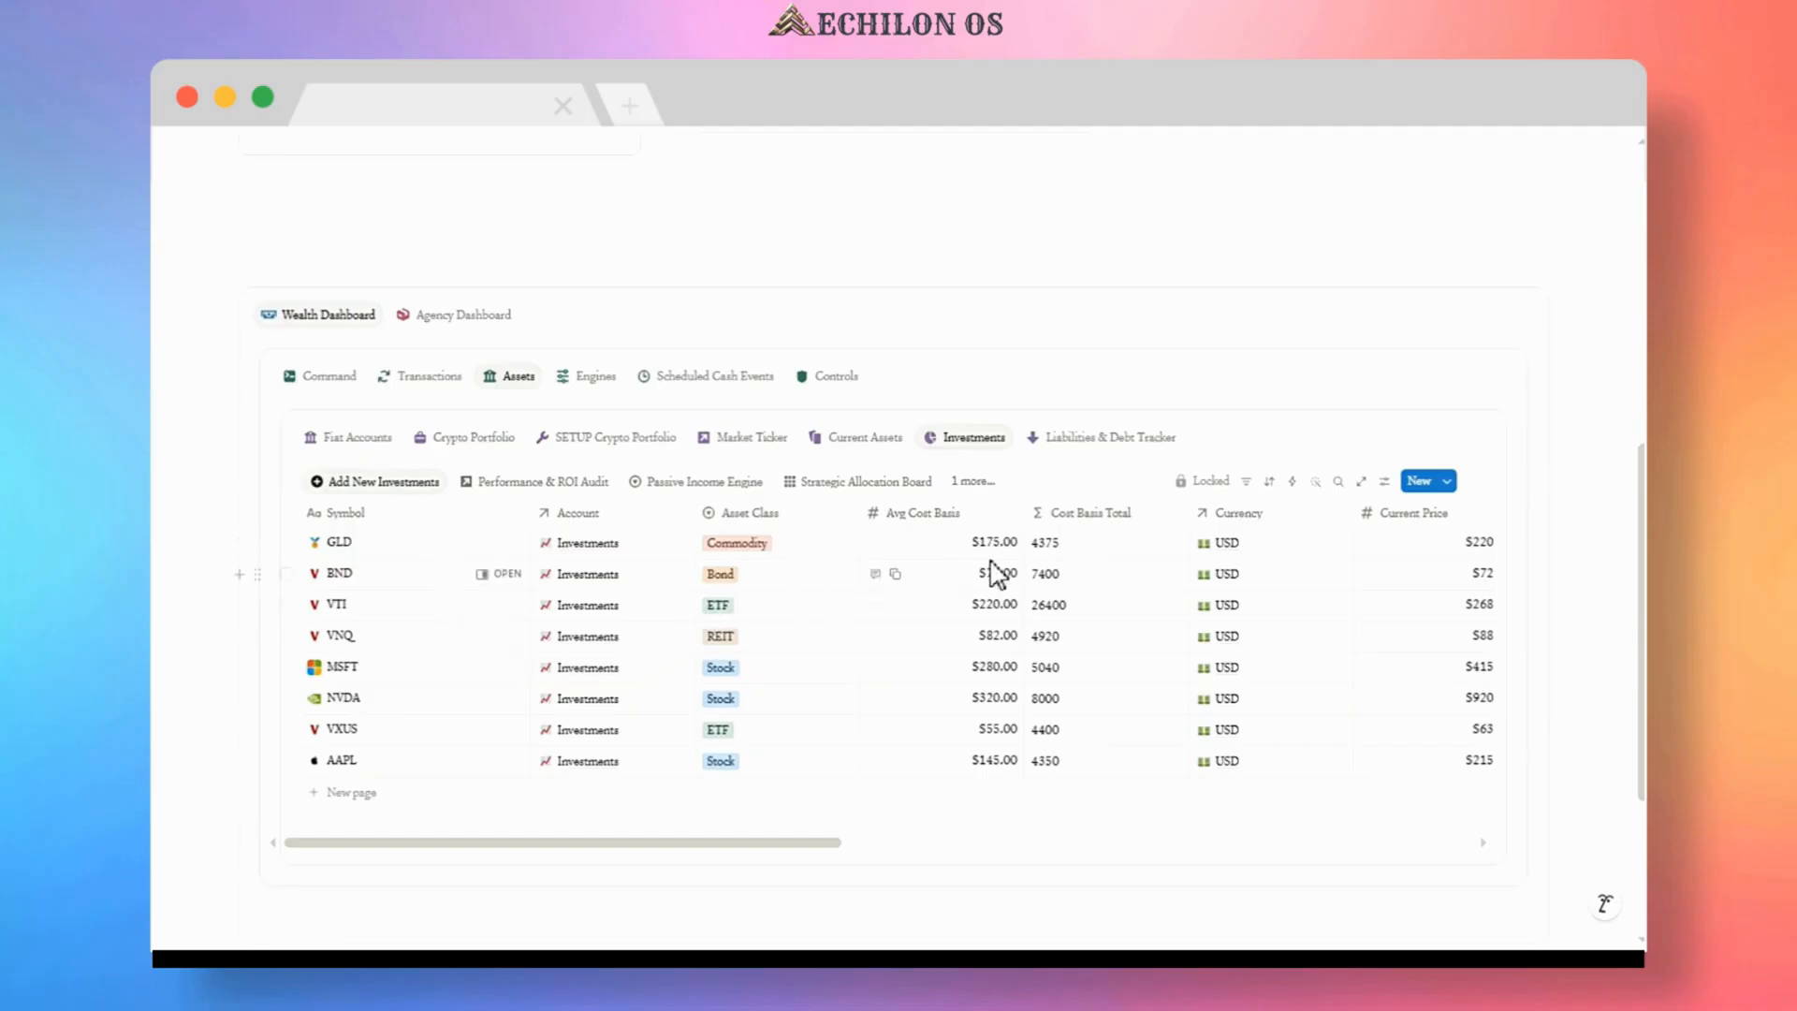
pyautogui.click(1070, 440)
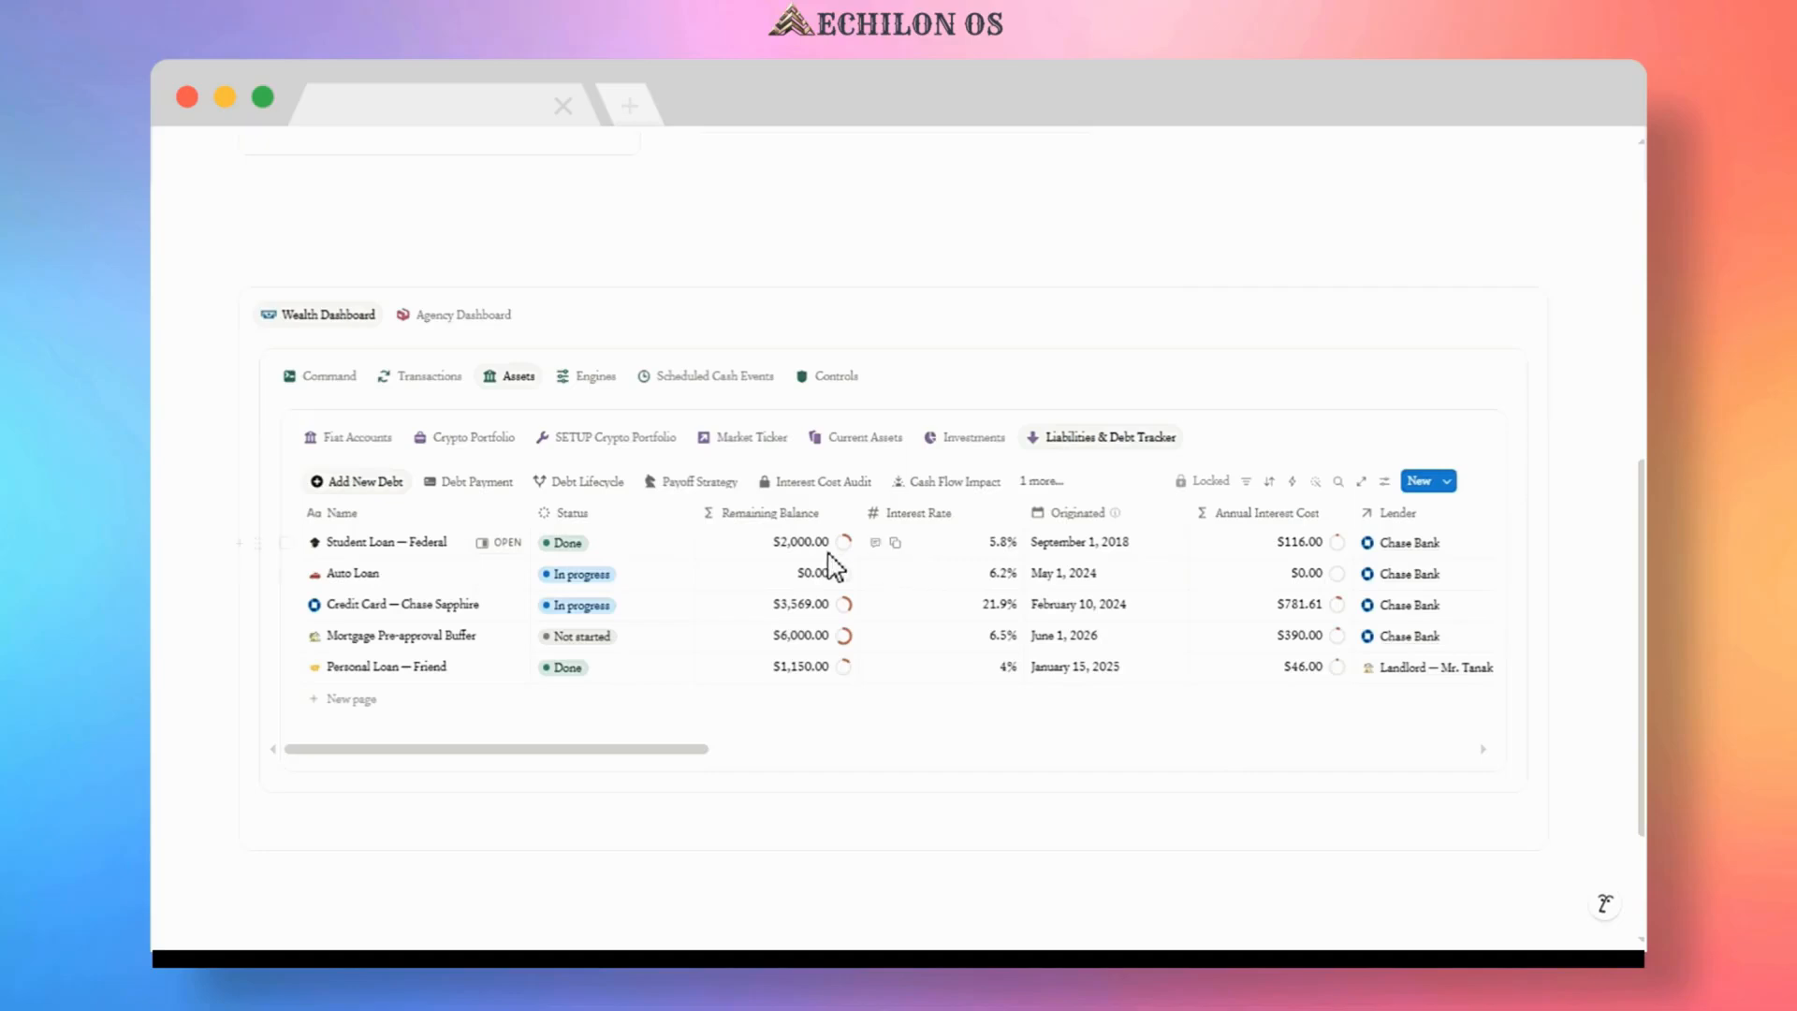
pyautogui.click(477, 483)
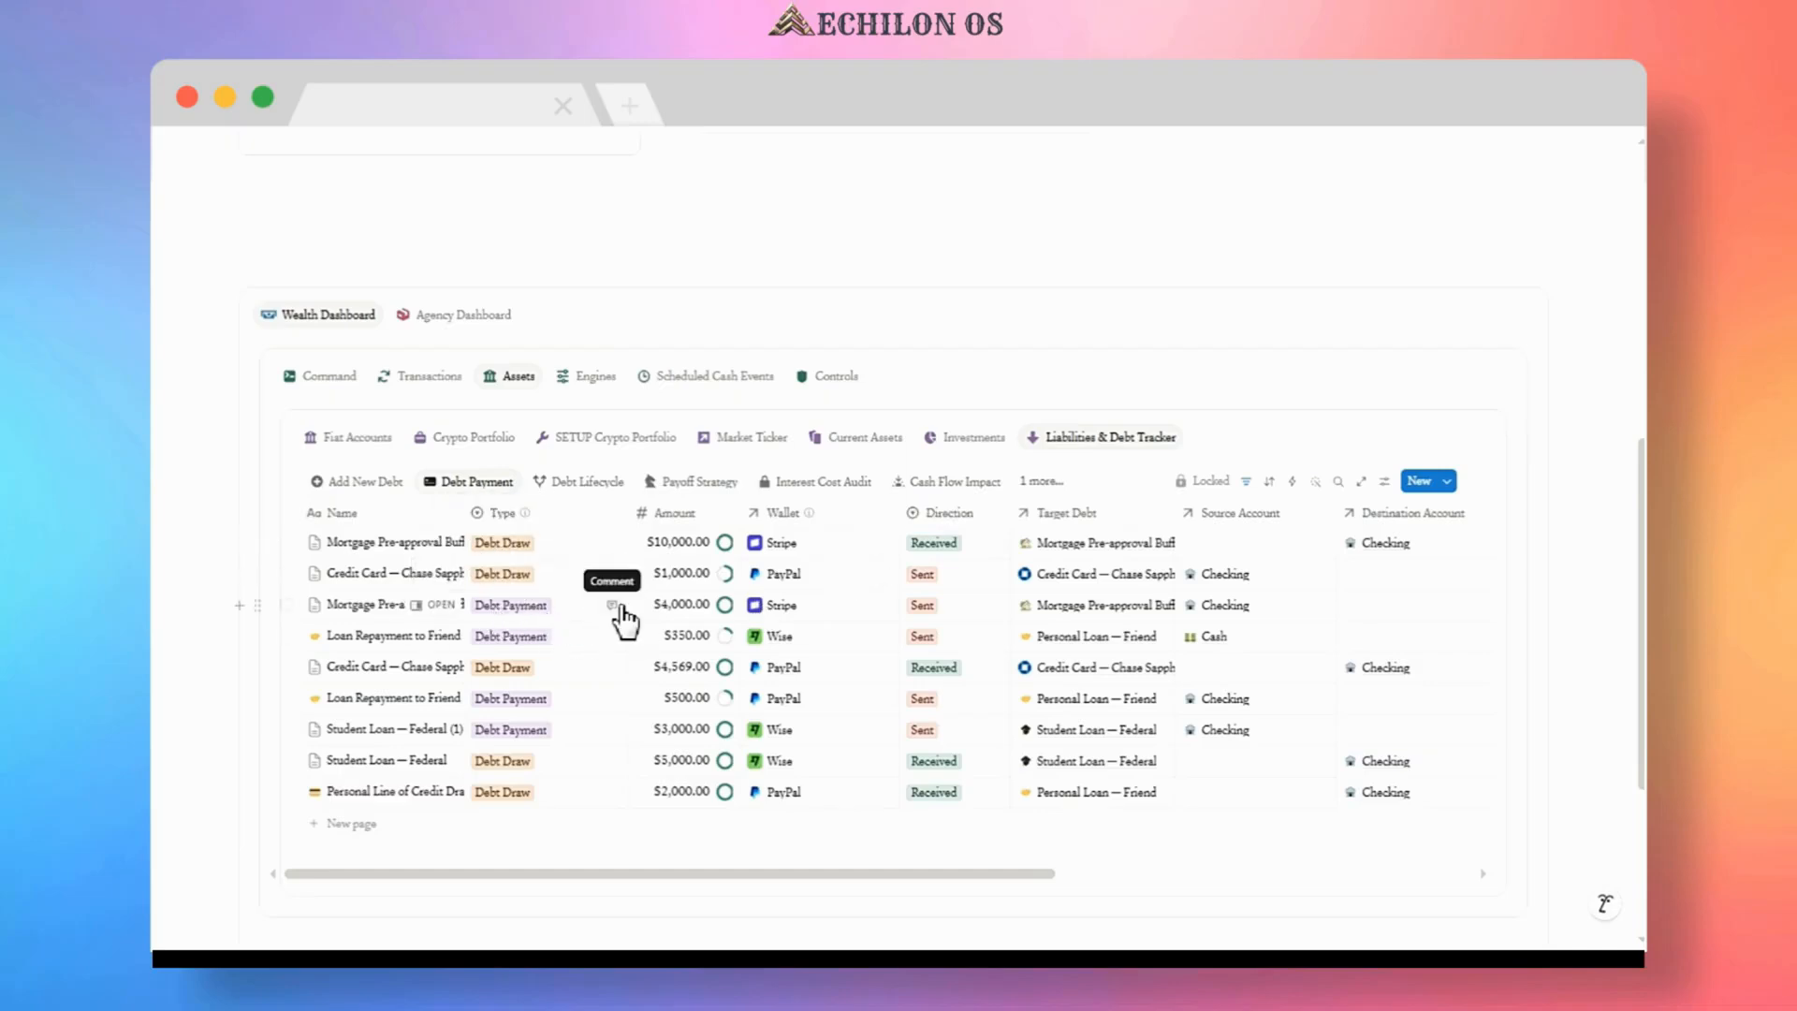
# - Open the Engines section and view its Cash Flow Engine and Spending Limits tables
pyautogui.click(593, 380)
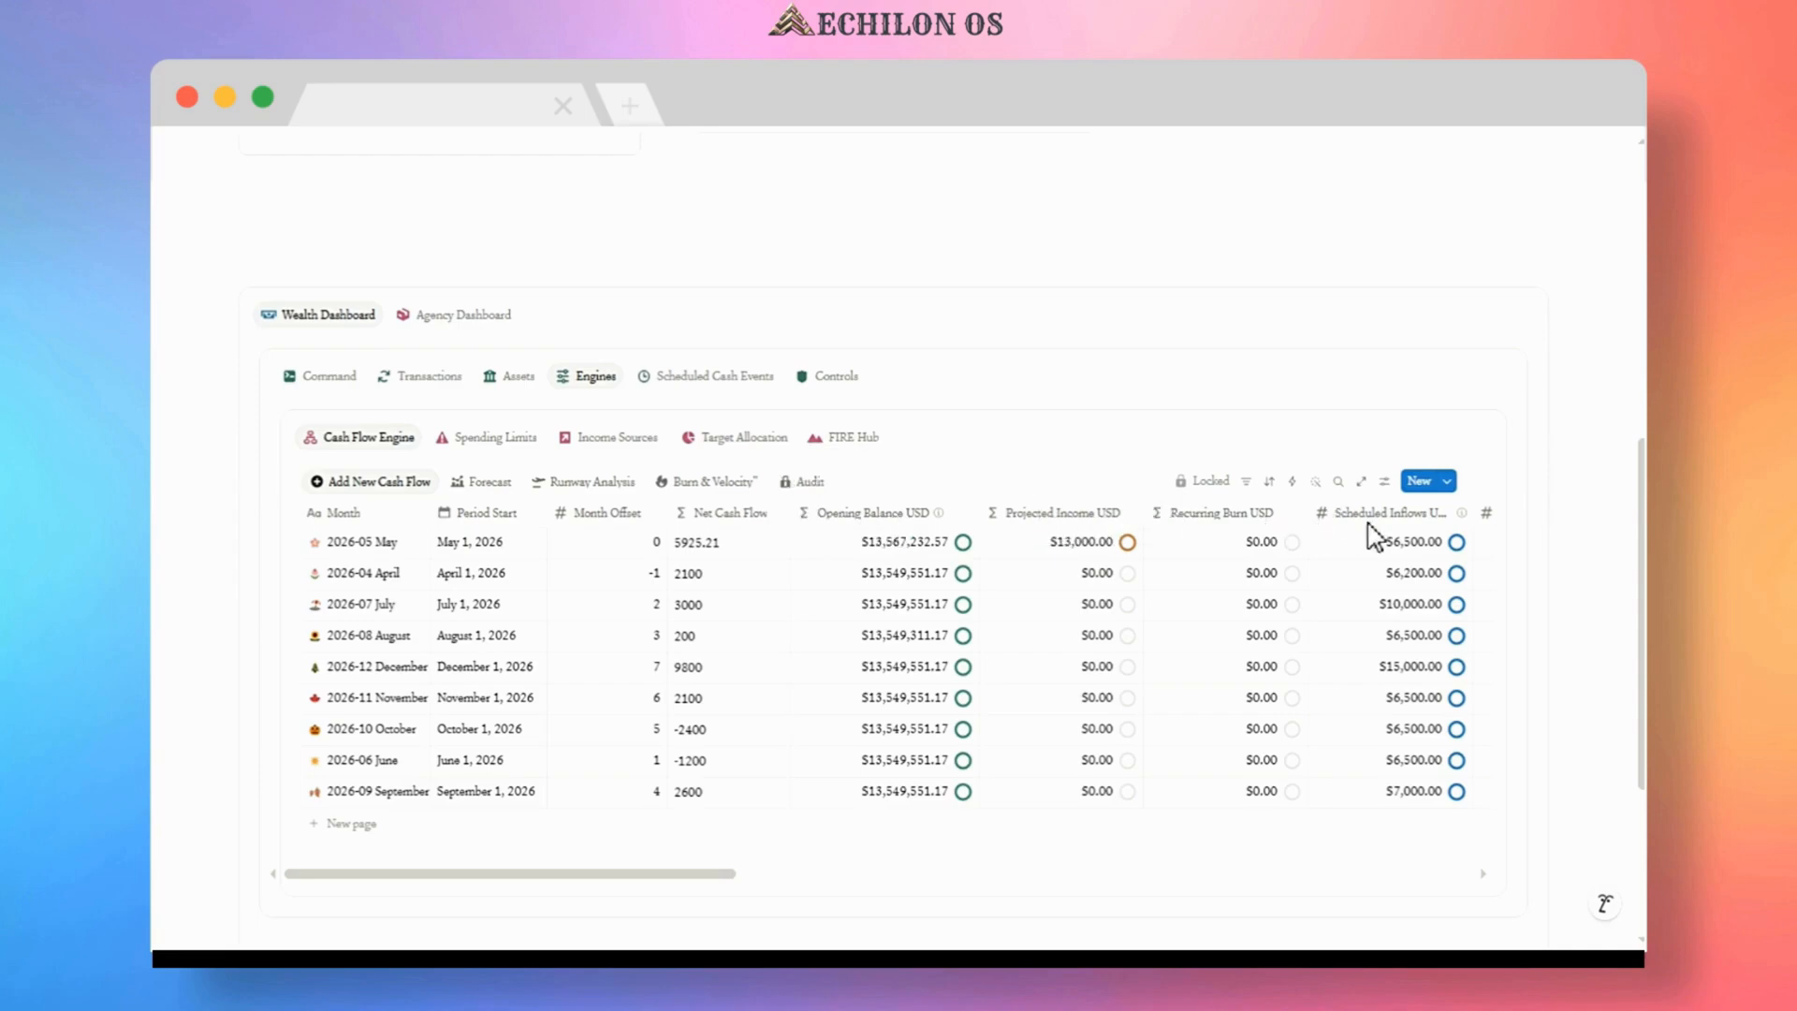
pyautogui.click(491, 445)
pyautogui.scroll(-2, 503, 492)
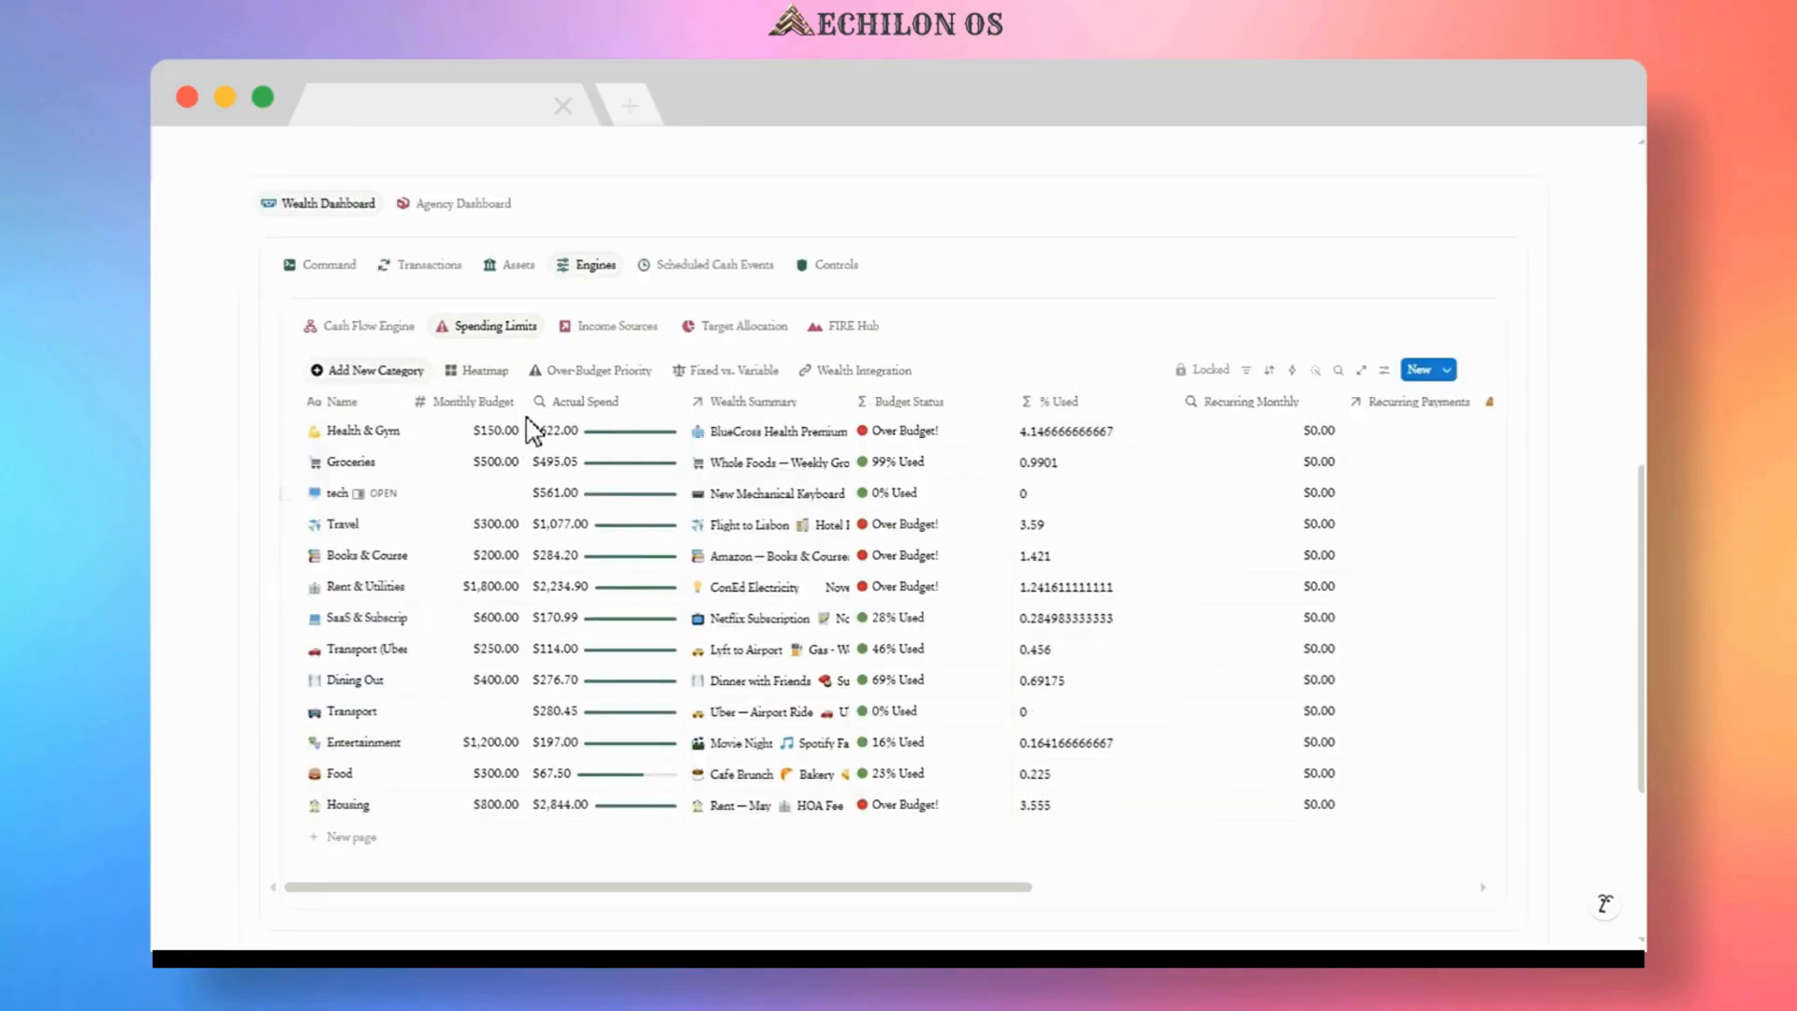
# - View the Income Sources table and look through its Revenue Stream Distribution view
pyautogui.click(605, 330)
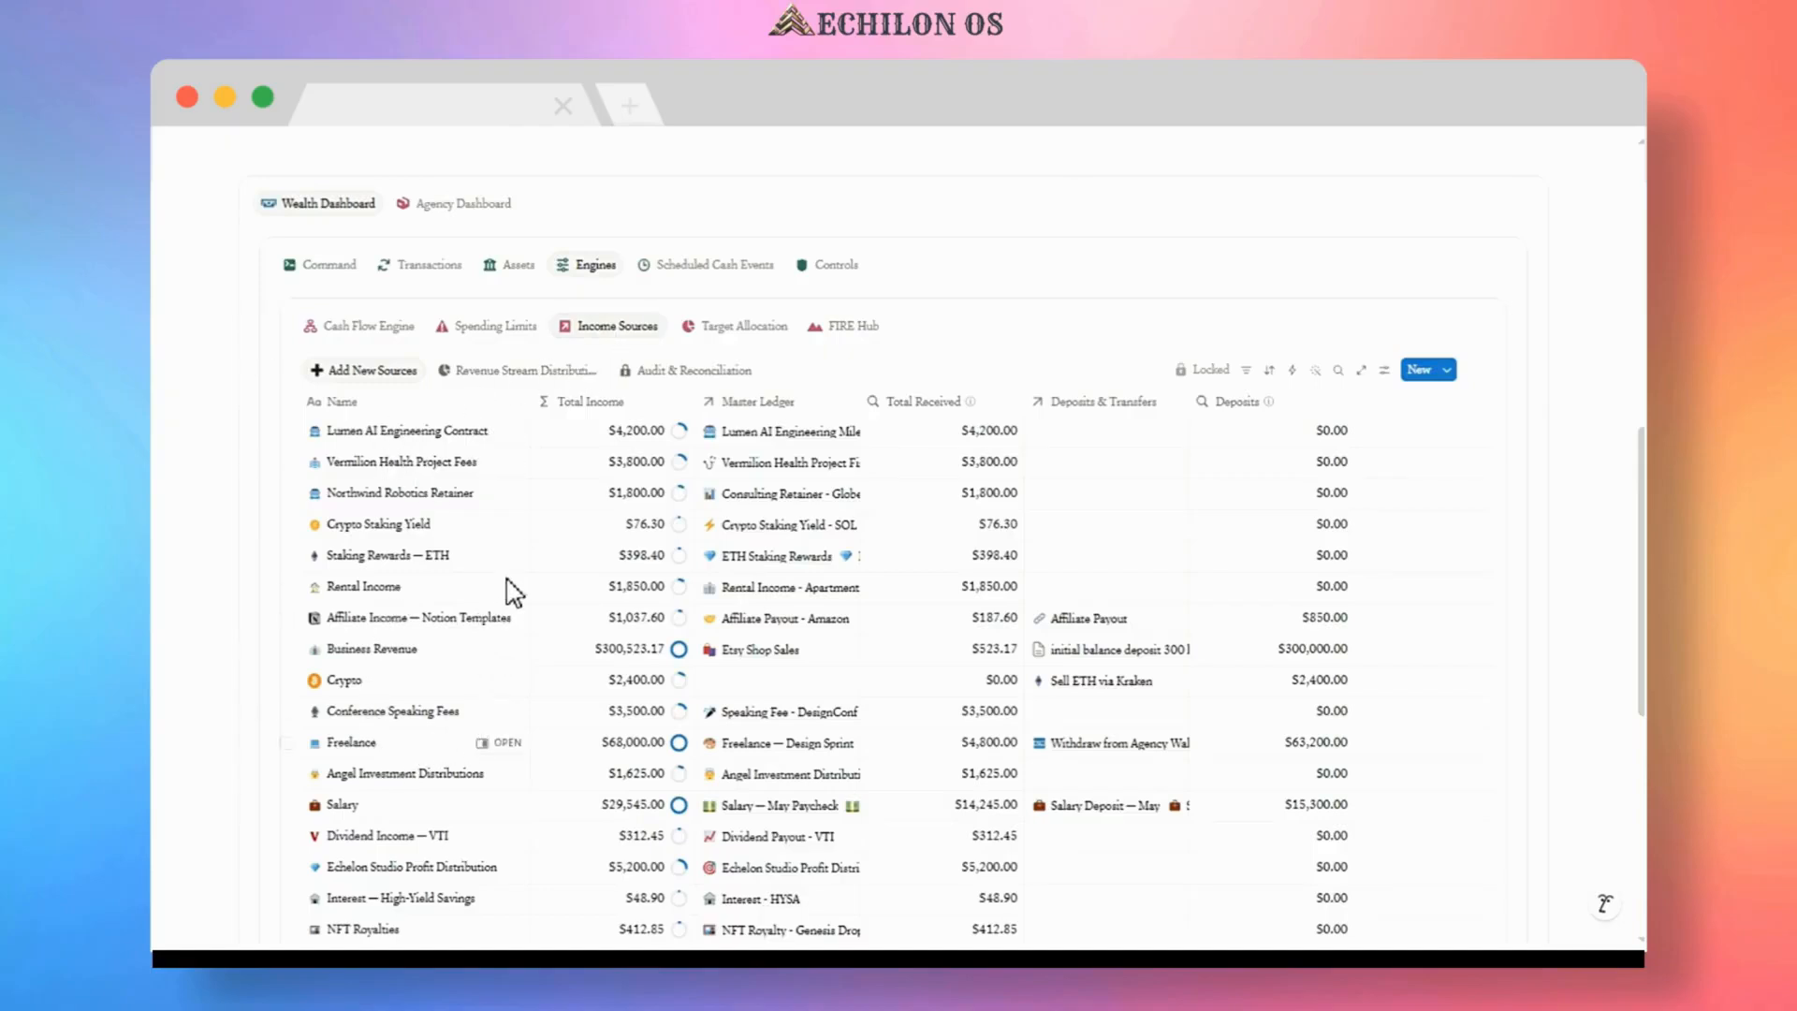
pyautogui.click(529, 372)
pyautogui.scroll(-10, 543, 453)
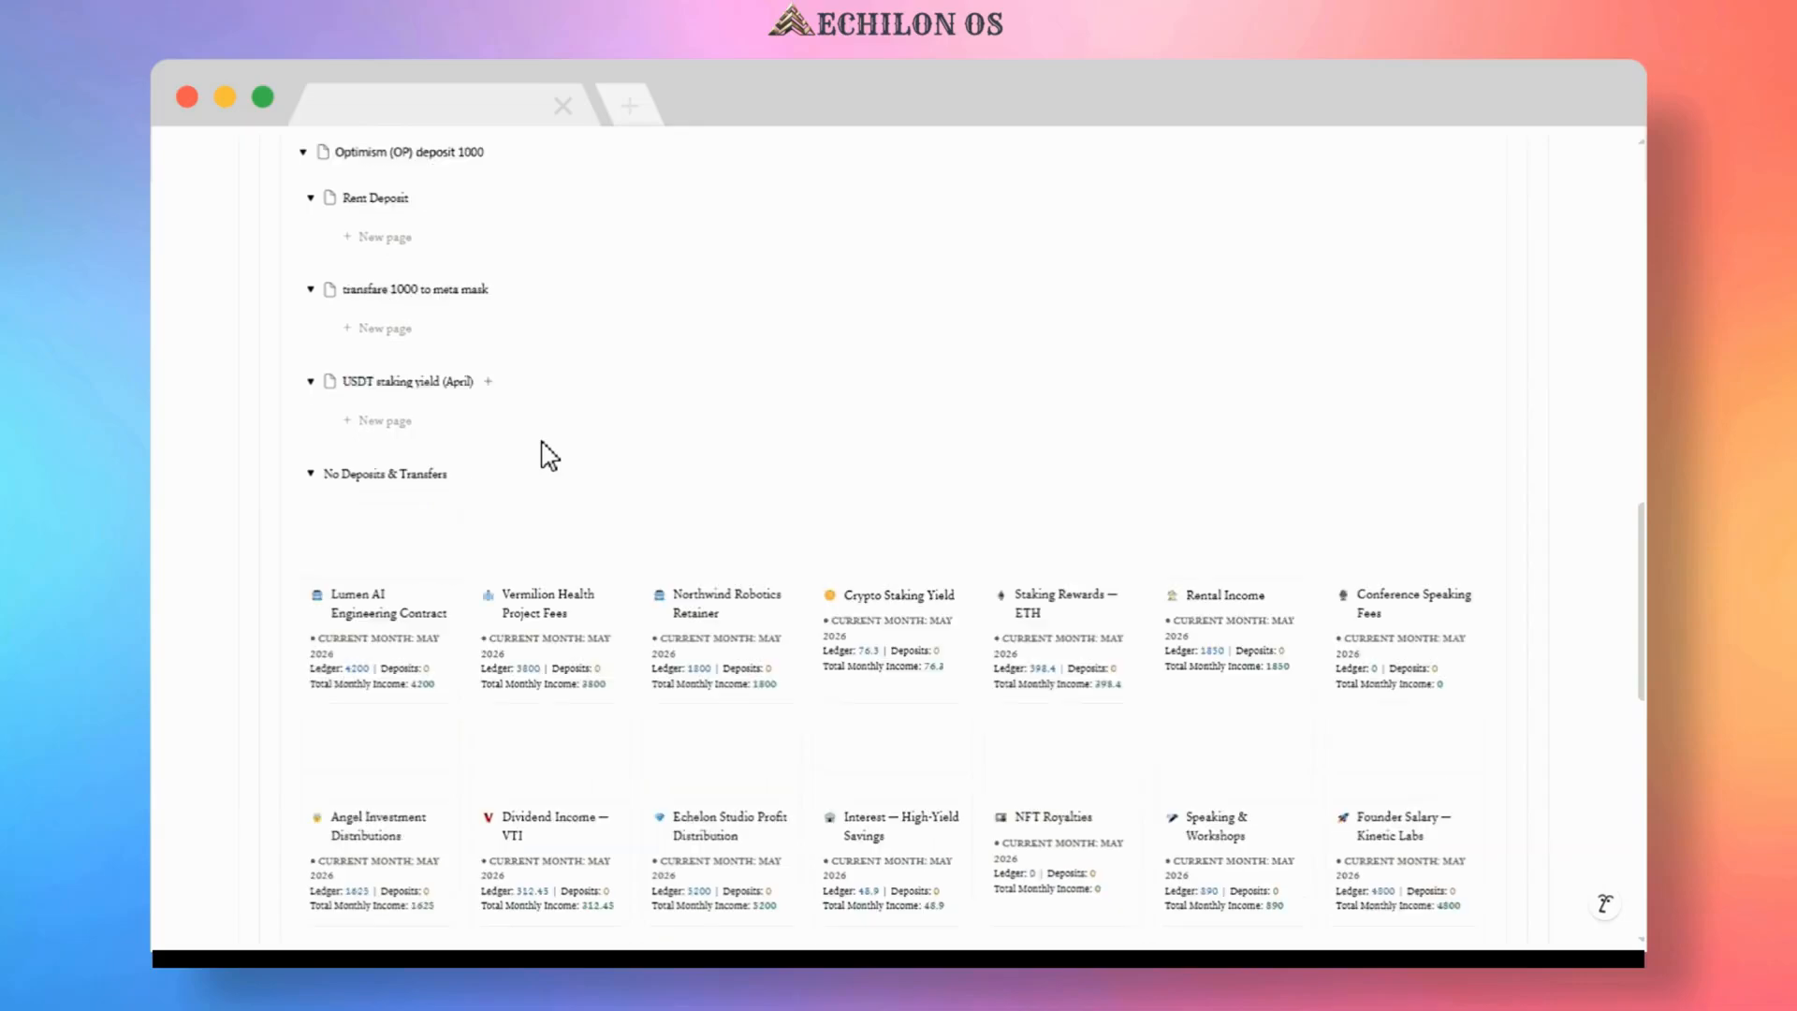
pyautogui.scroll(8, 549, 455)
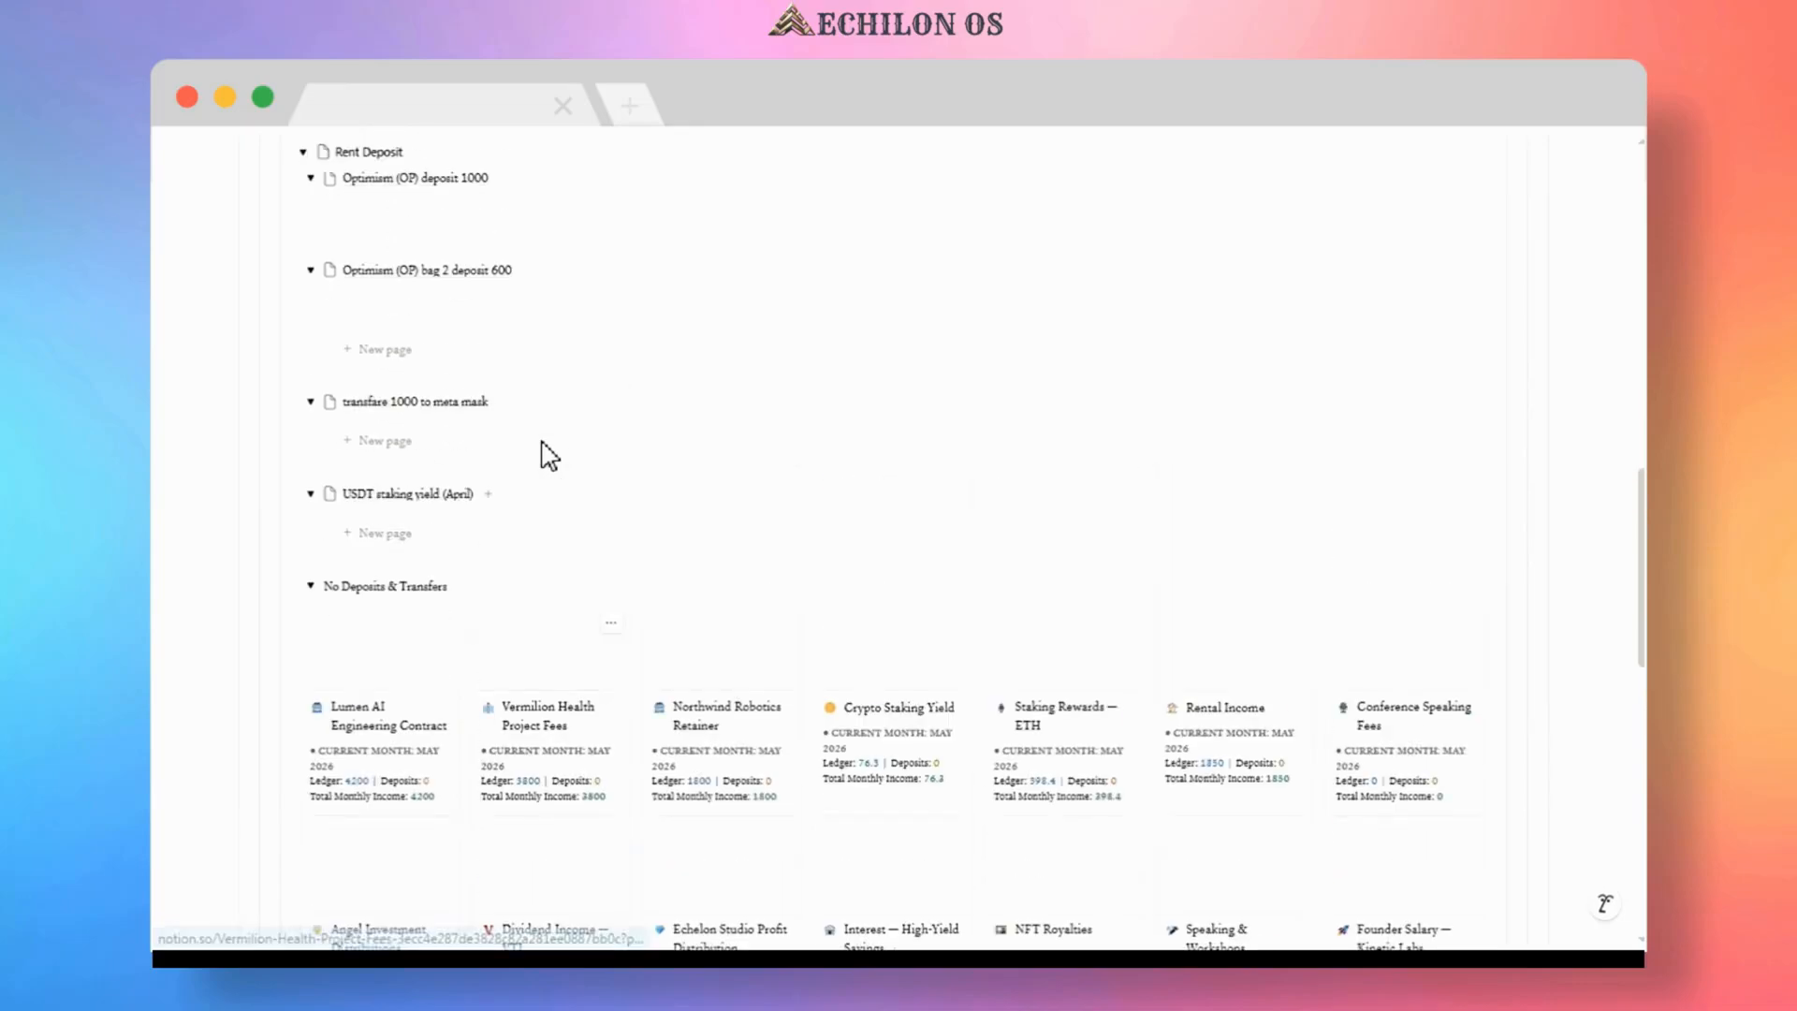
# - View the Strategic Hub and Asset Exposure views of Target Allocation
pyautogui.scroll(2, 546, 454)
pyautogui.click(725, 329)
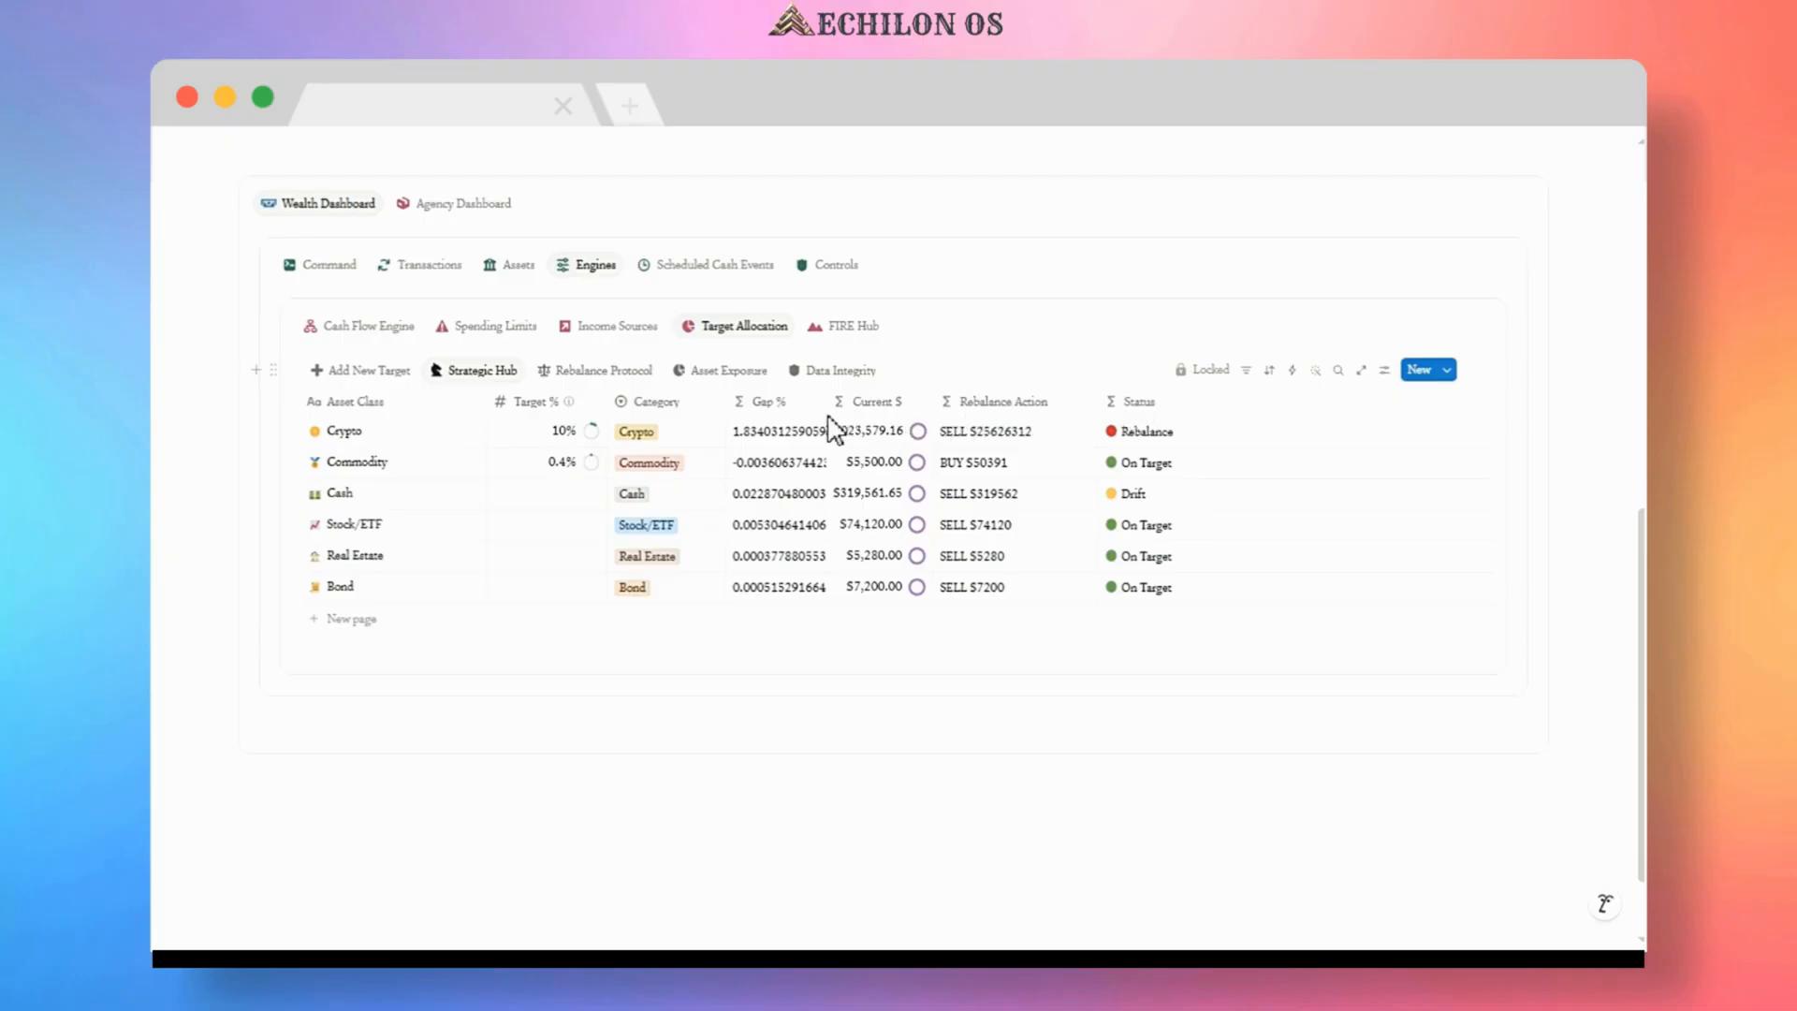
pyautogui.click(717, 385)
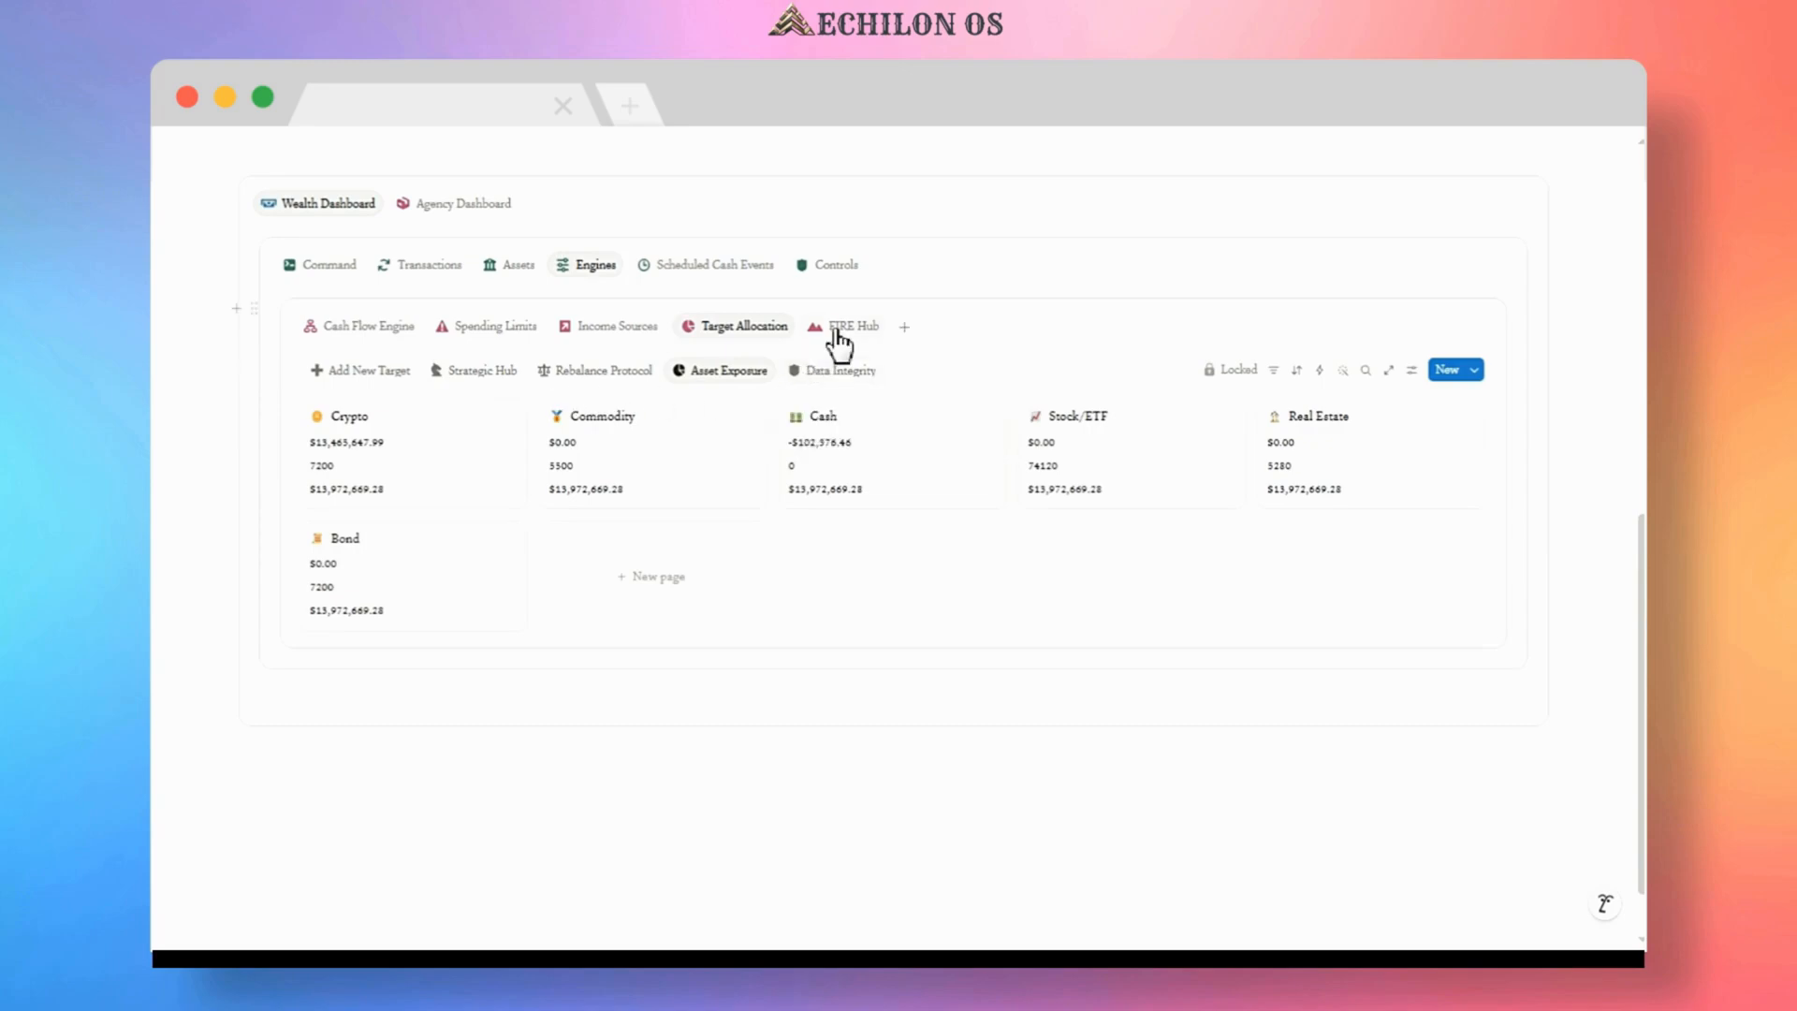
# - Examine the FIRE Hub scenarios across all columns, including FIRE Number, Gap, Progress %, Savings Rate and Years to FIRE
pyautogui.click(838, 339)
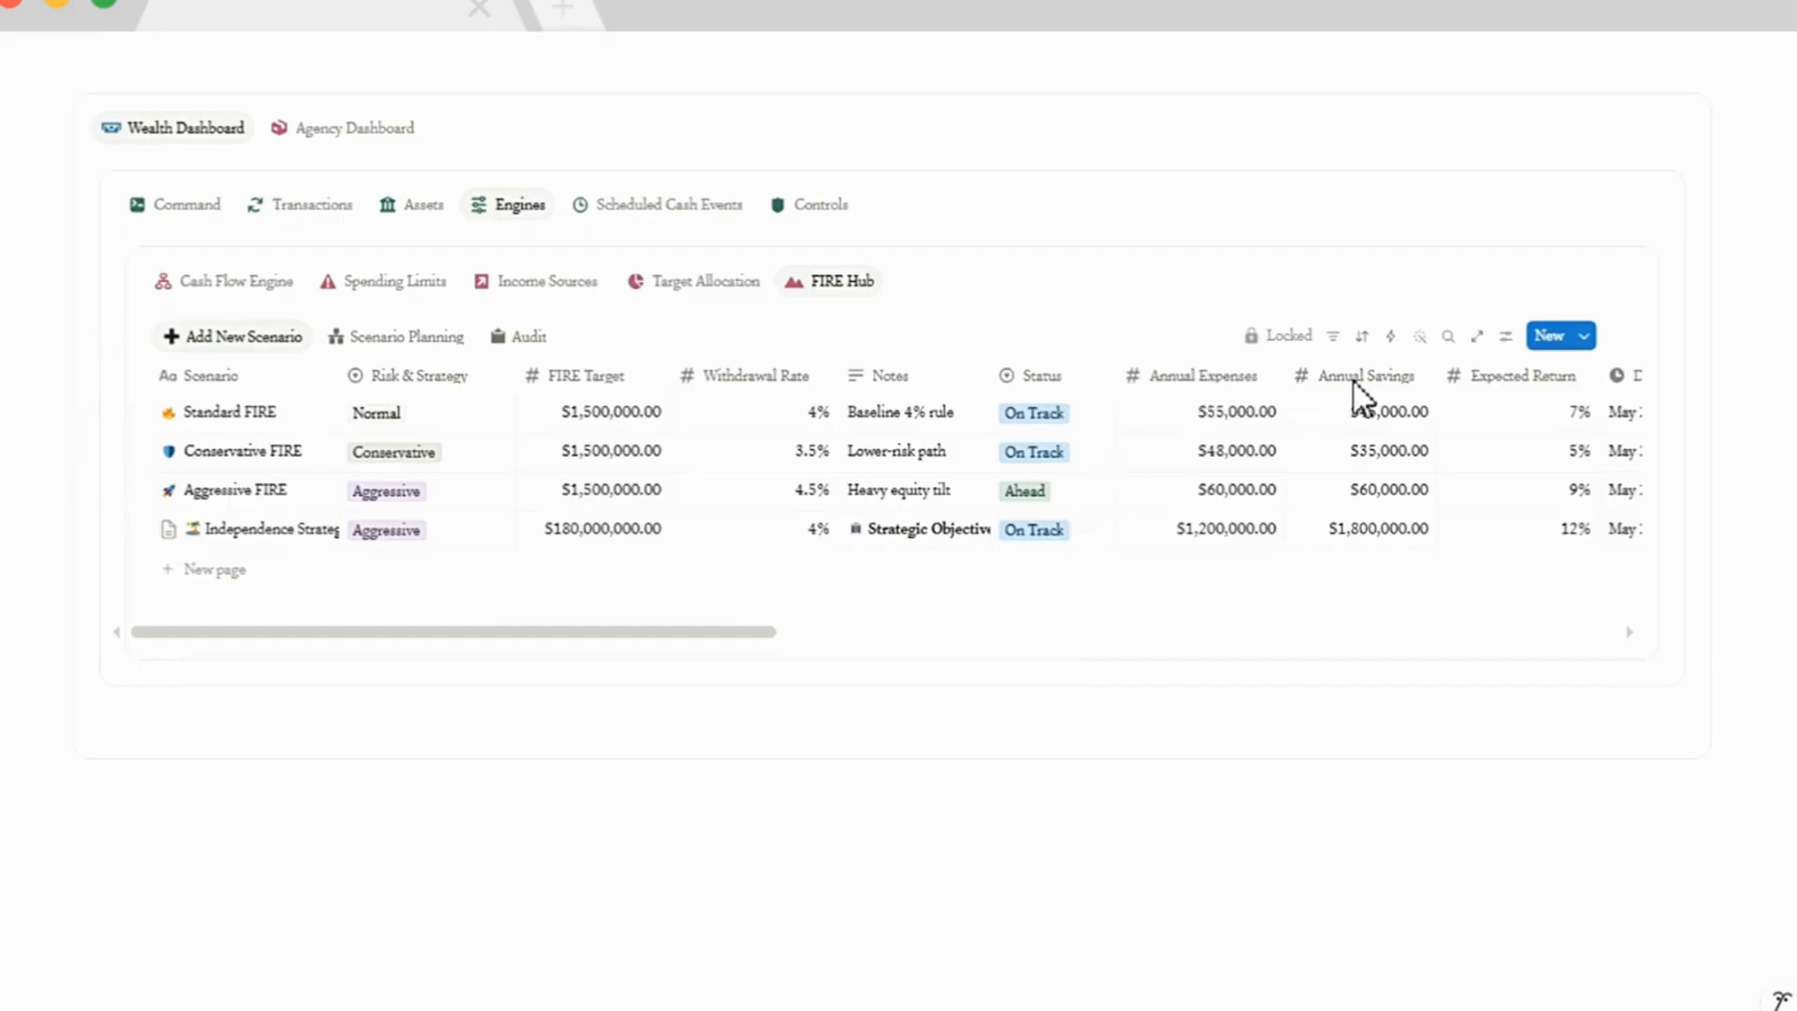
pyautogui.hscroll(3, 768, 635)
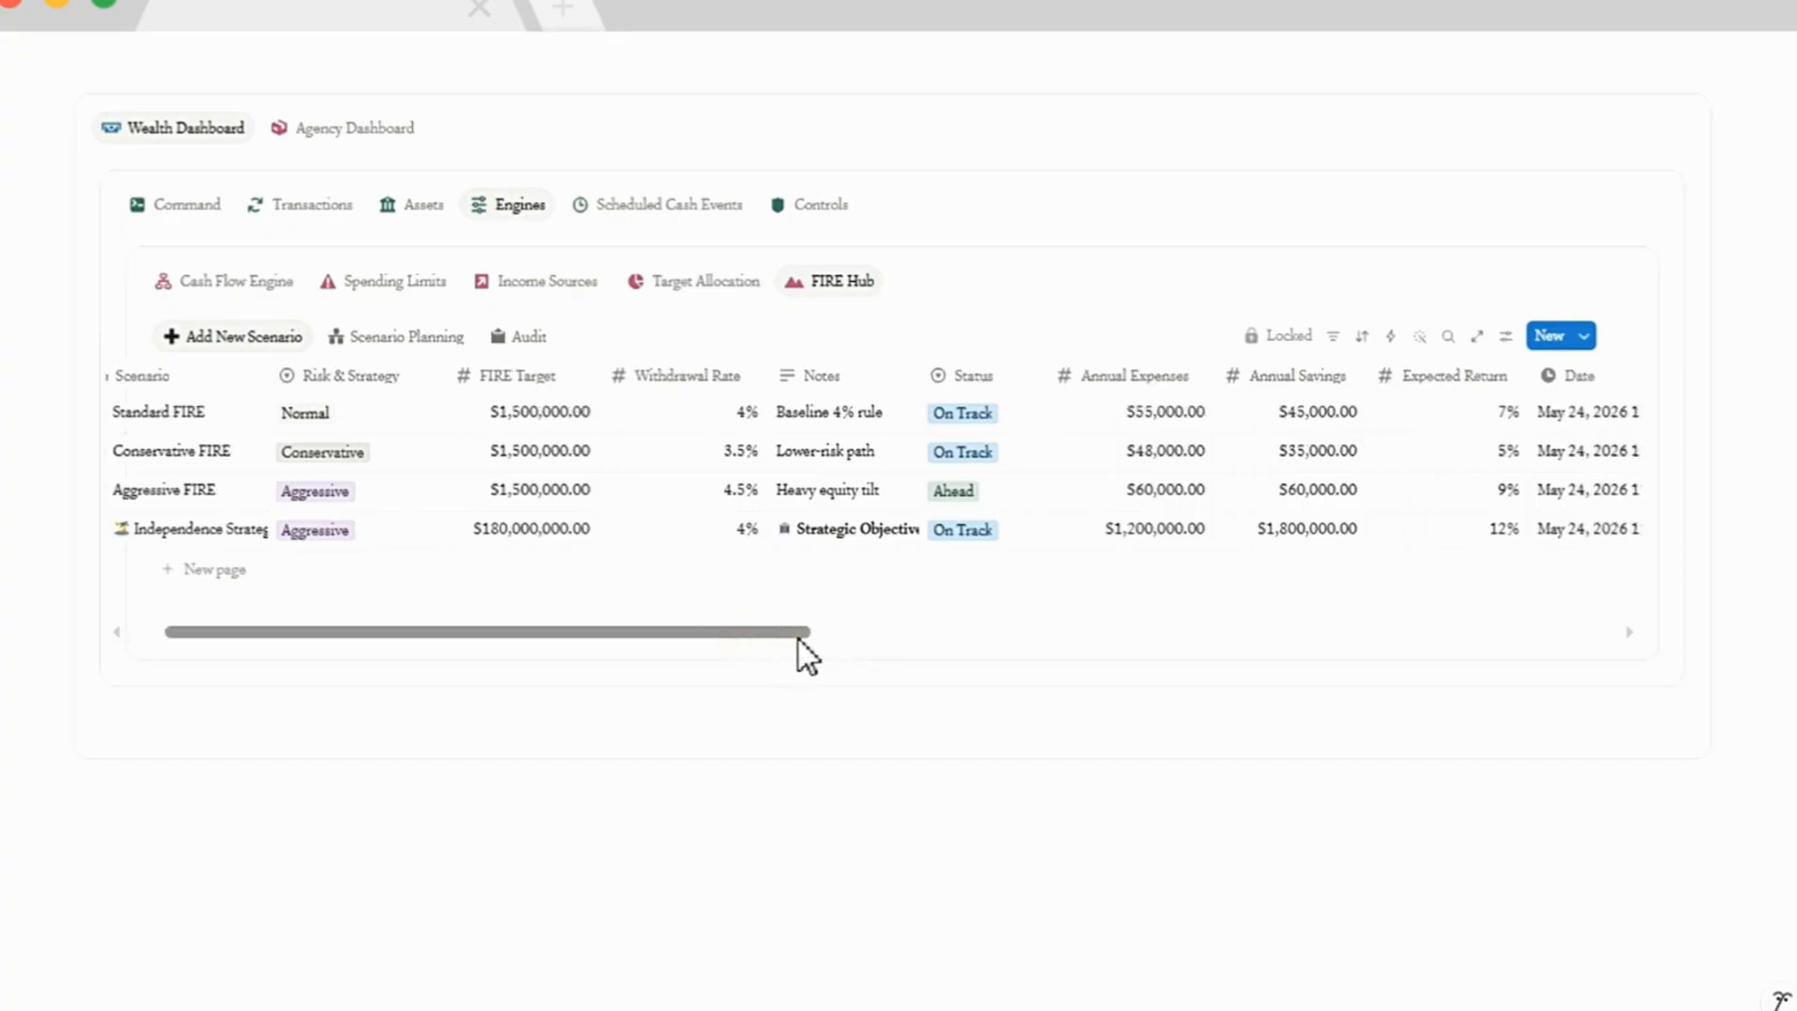
pyautogui.hscroll(10, 919, 642)
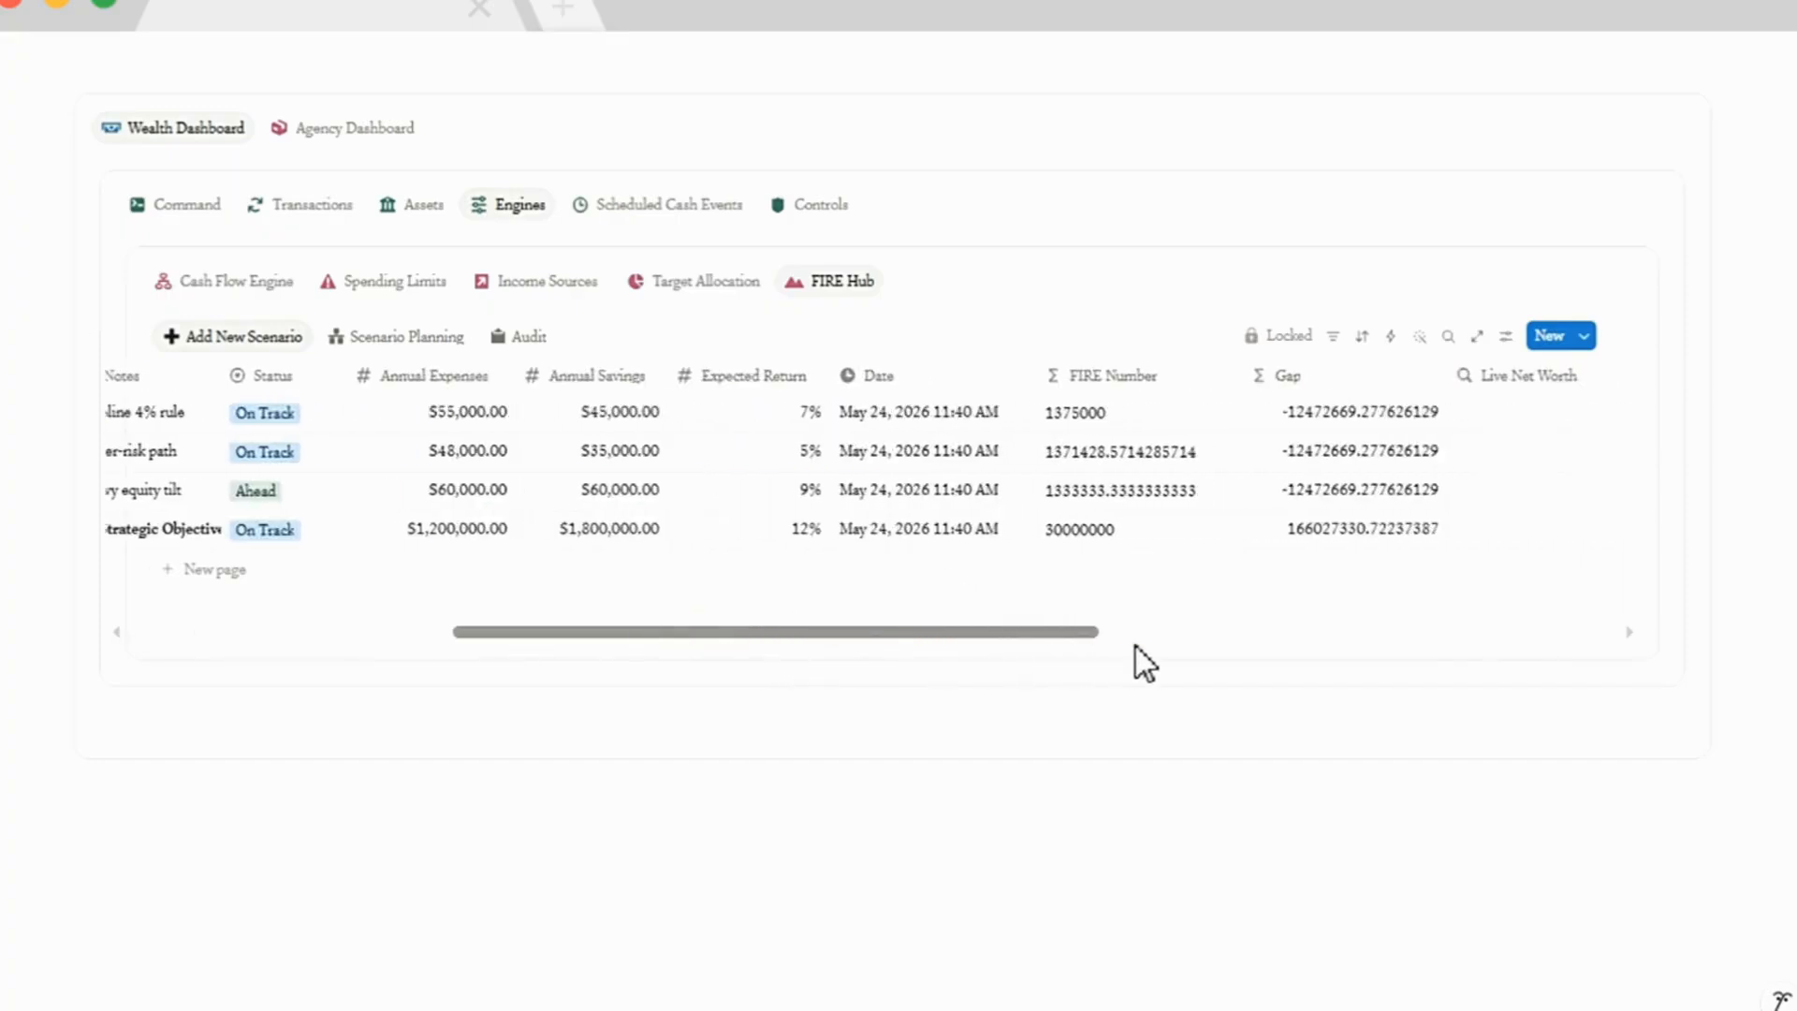
pyautogui.hscroll(6, 1166, 648)
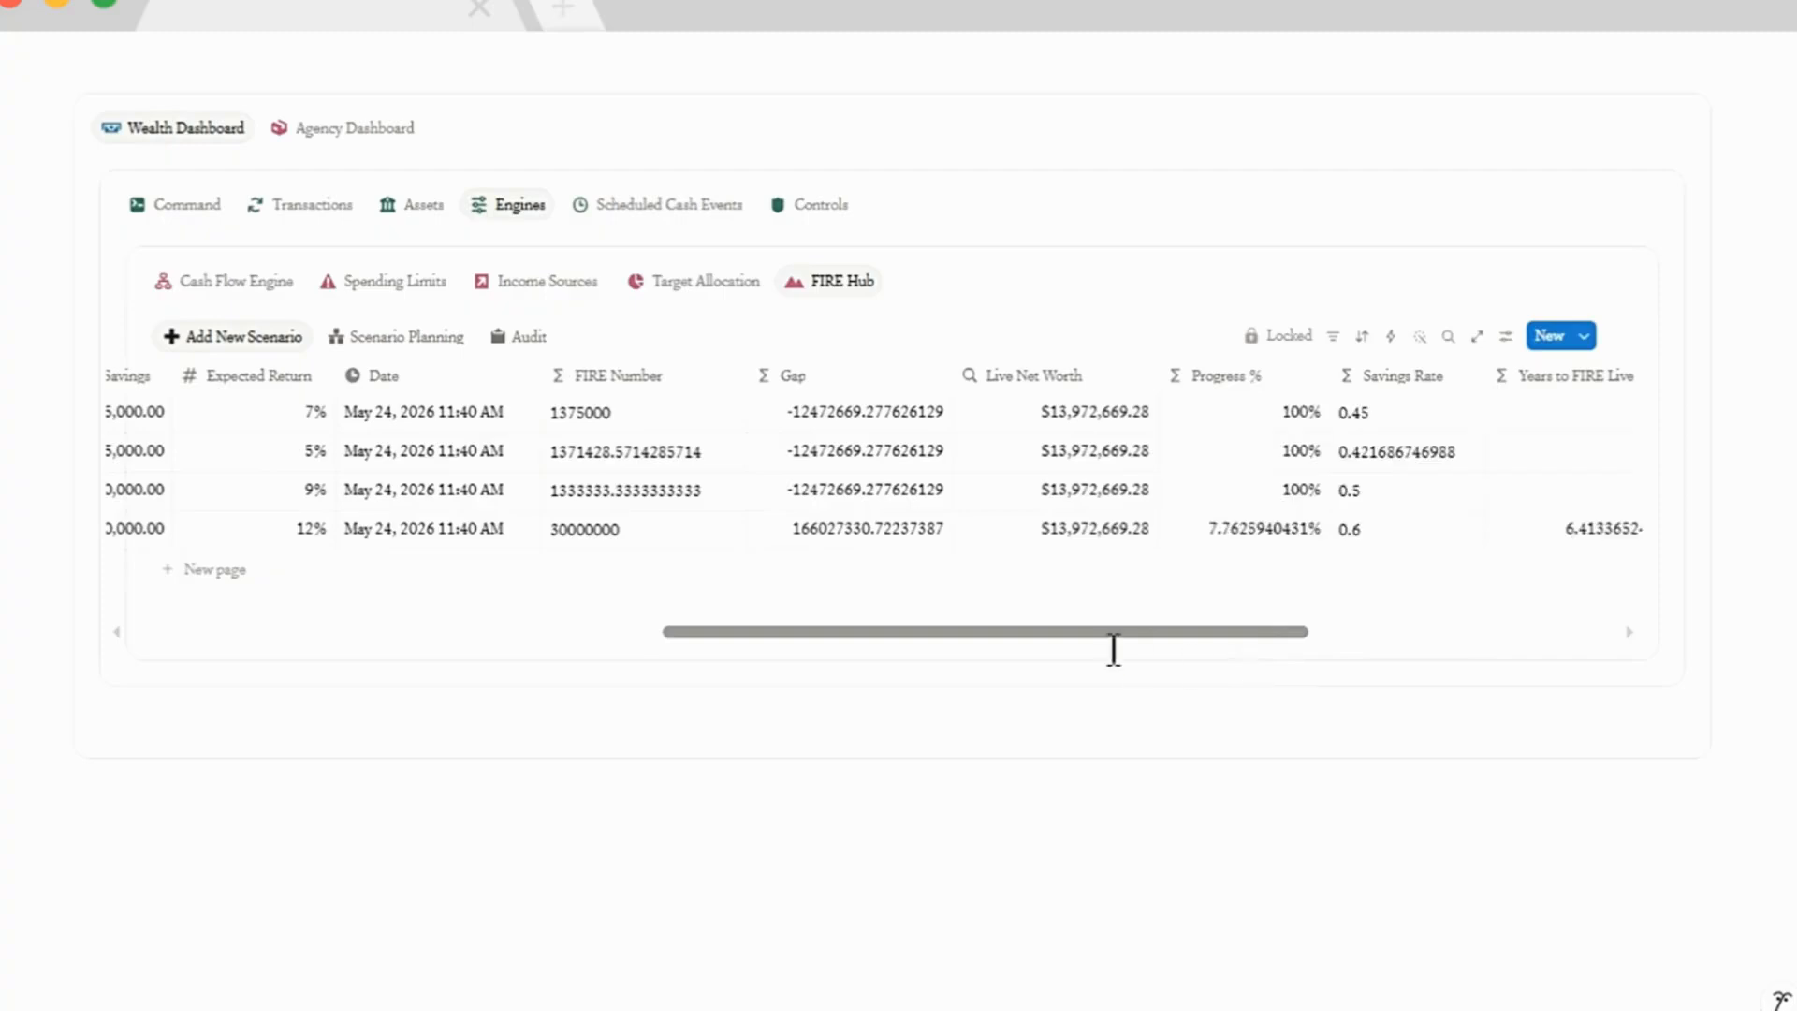
pyautogui.hscroll(4, 1093, 642)
pyautogui.hscroll(-3, 1222, 639)
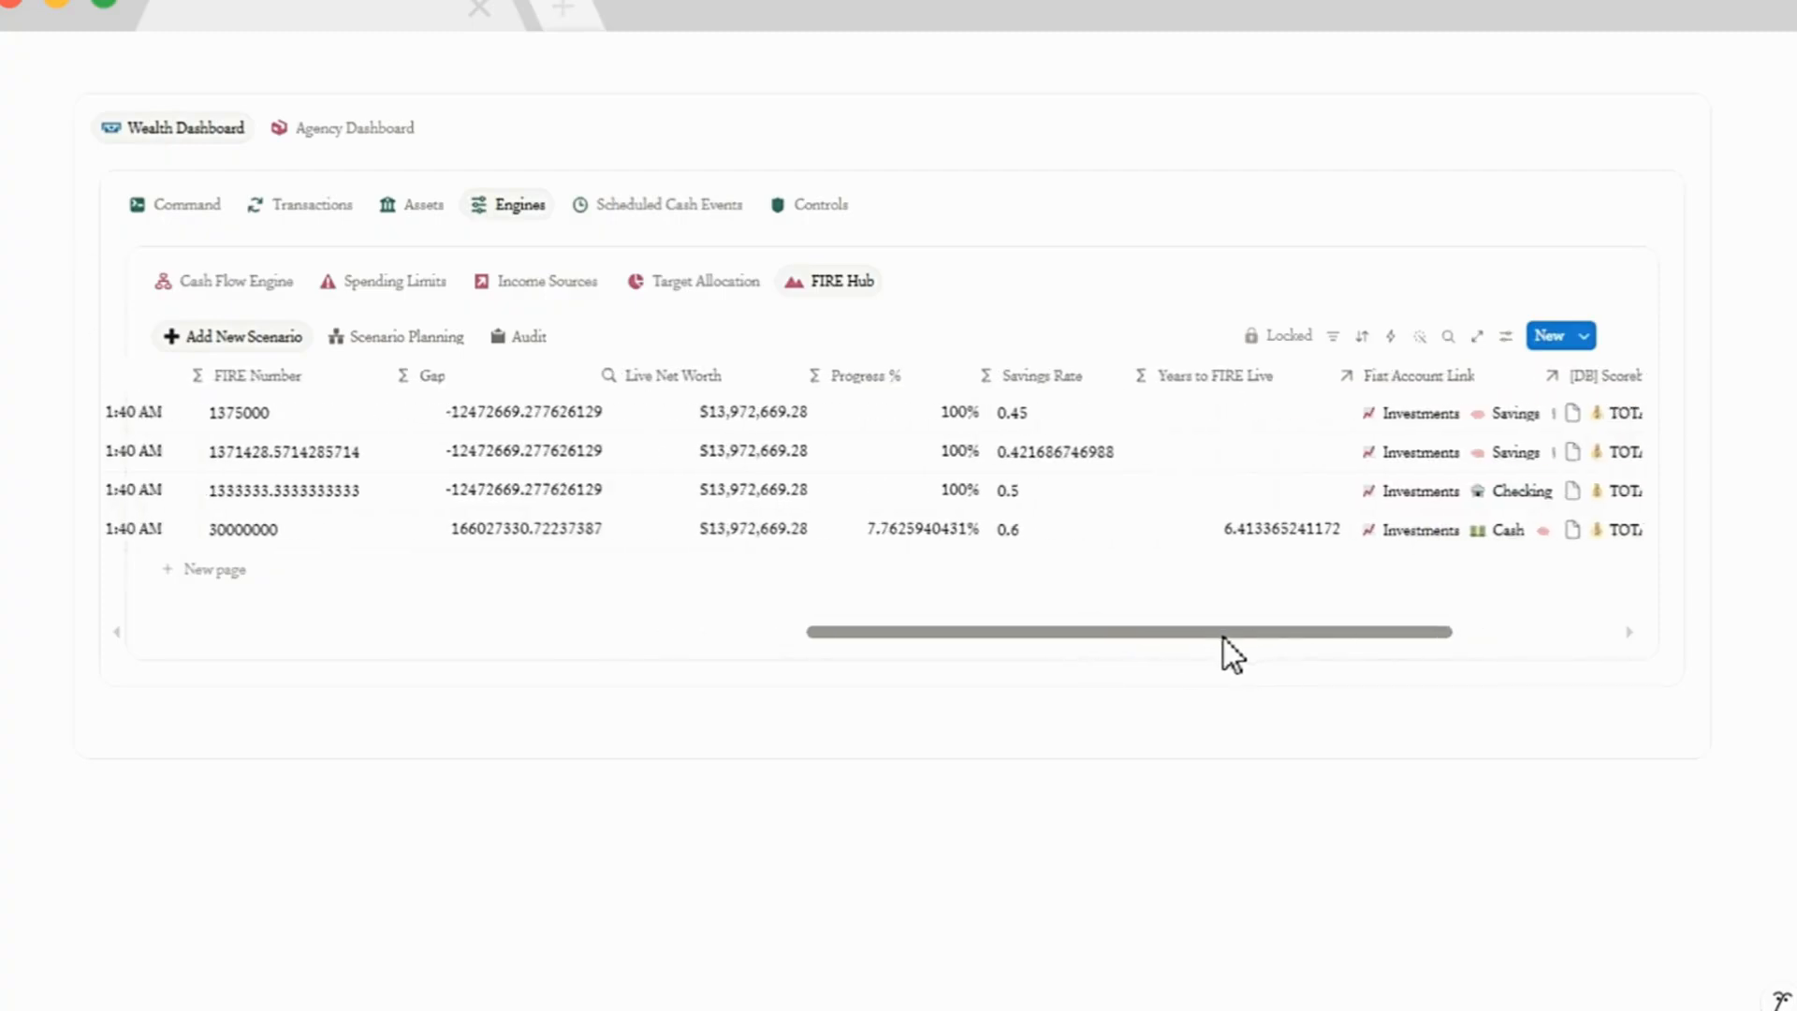
pyautogui.hscroll(-3, 1044, 634)
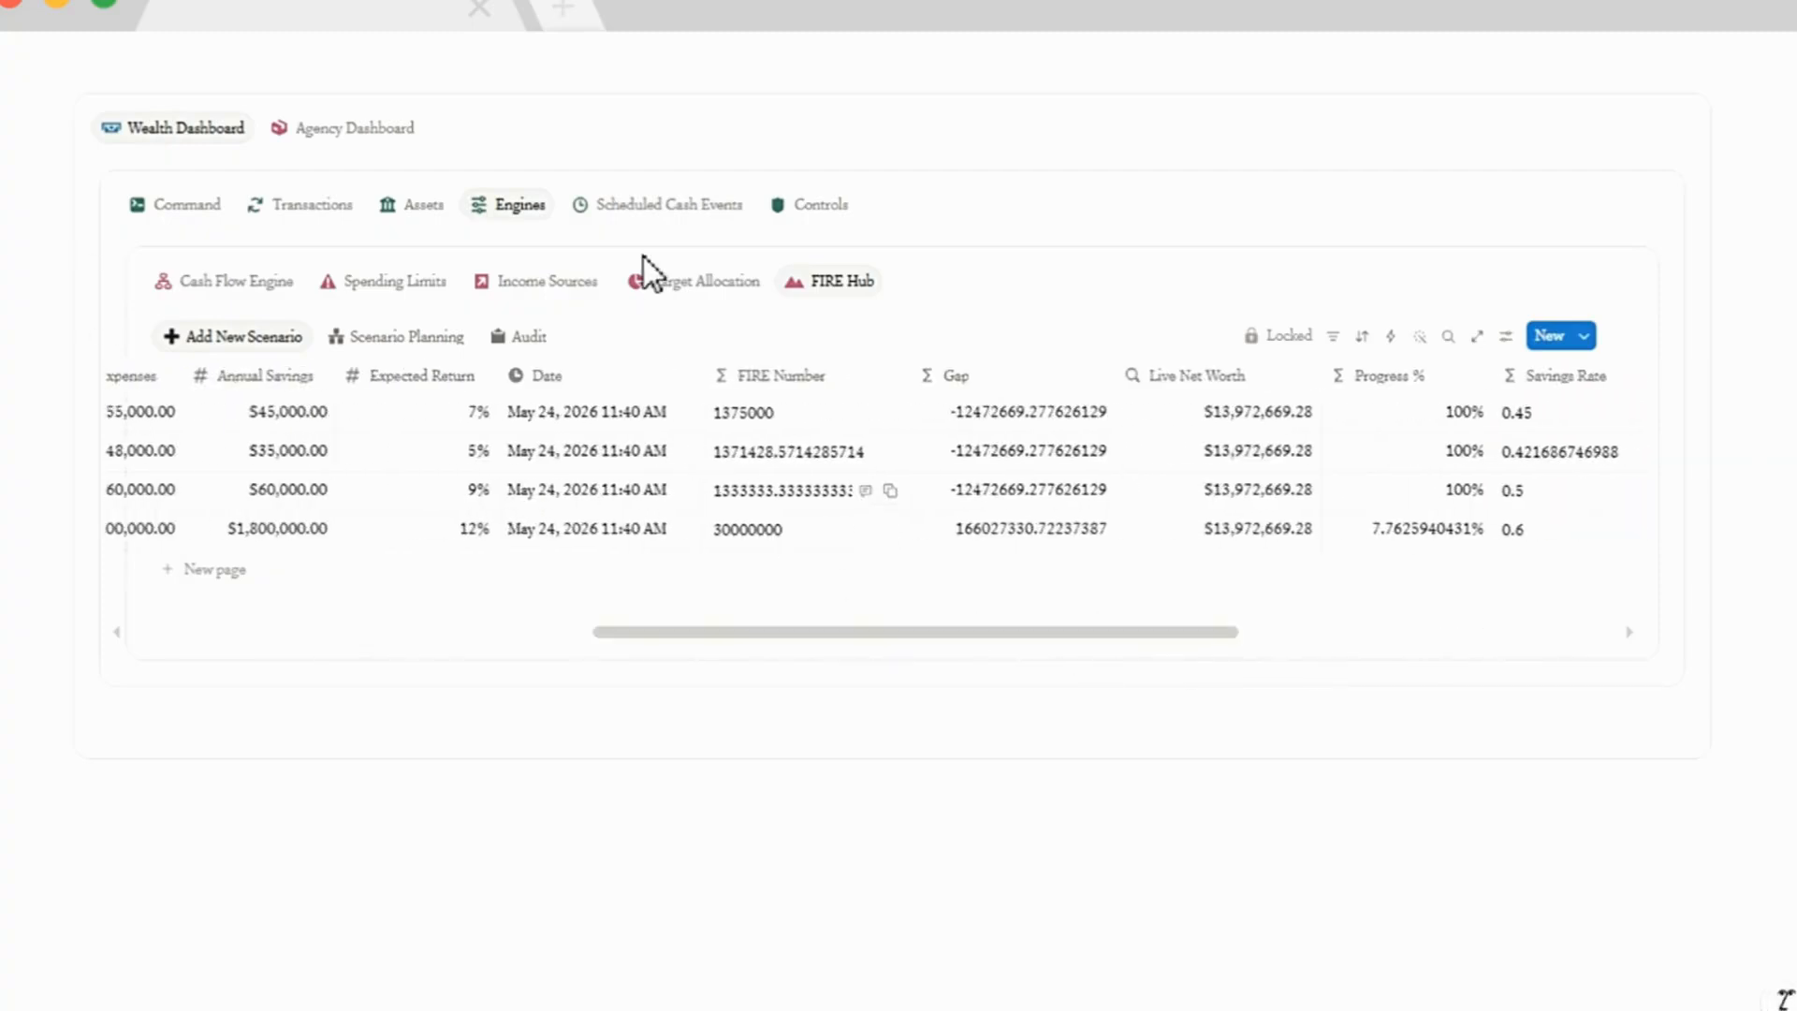
# - View the Scheduled Cash Events table and look through its Cash Flow Calendar for May 2026
pyautogui.click(640, 207)
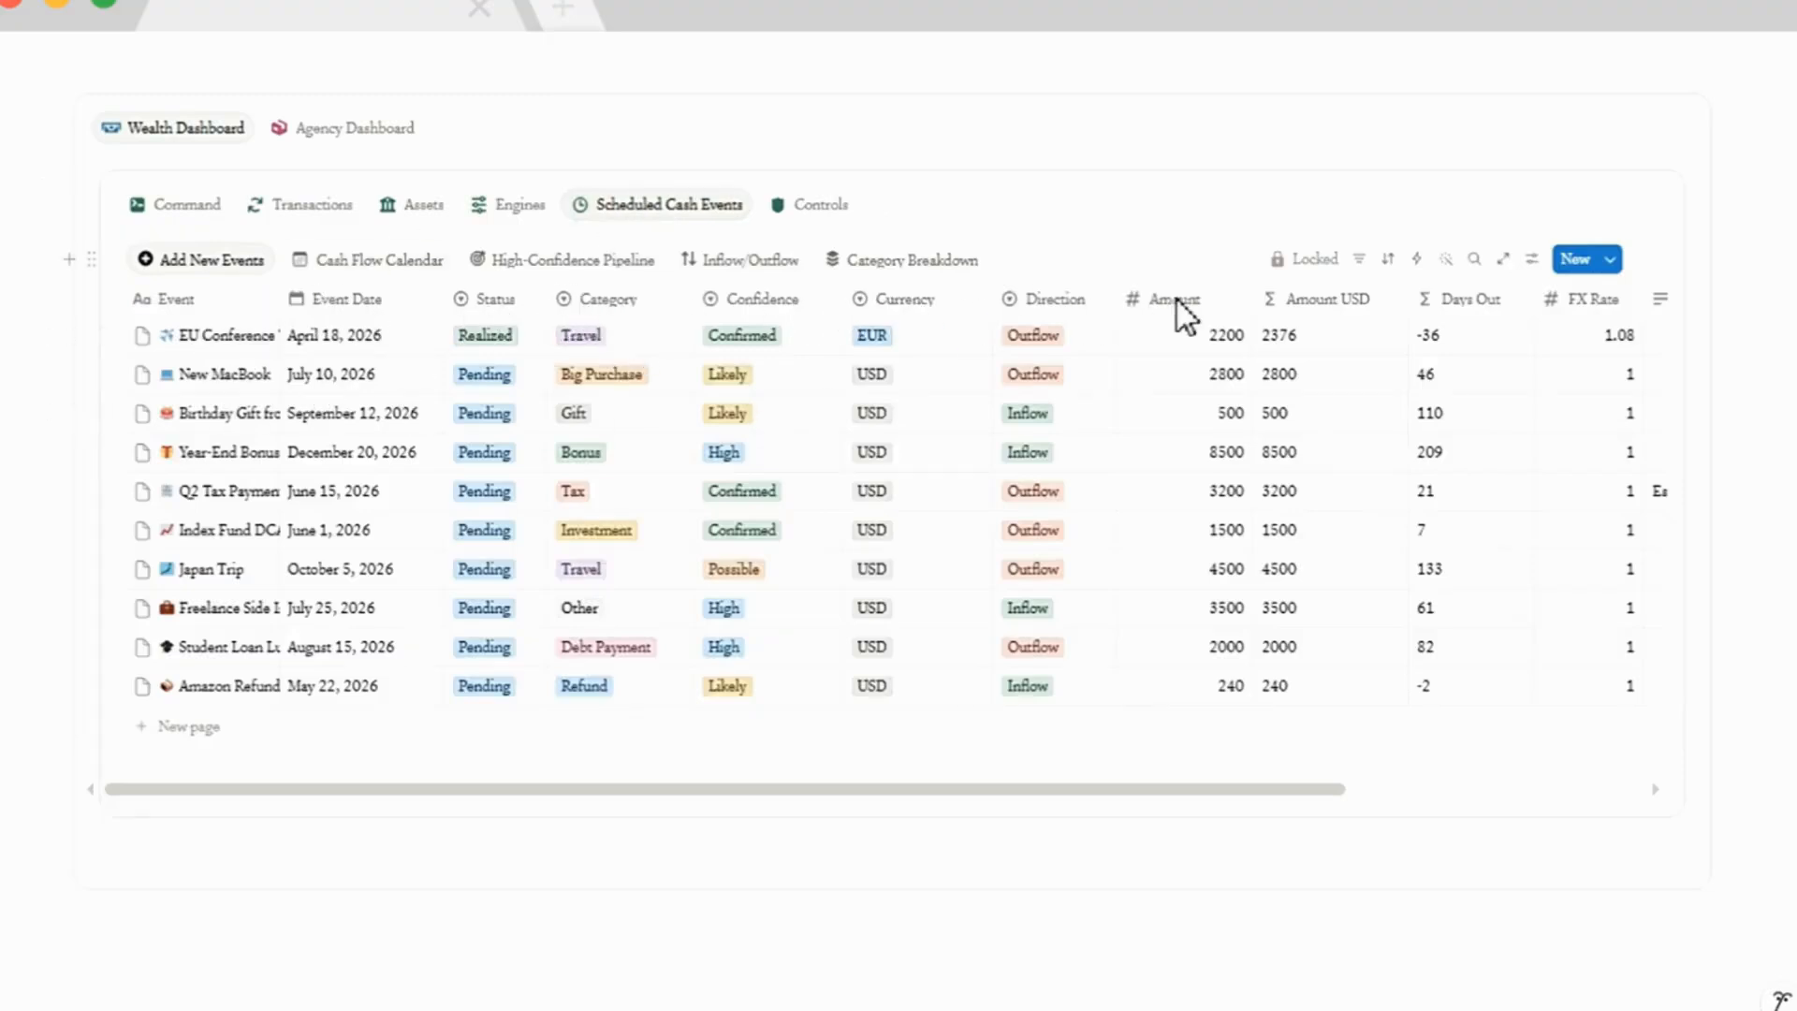
pyautogui.click(381, 259)
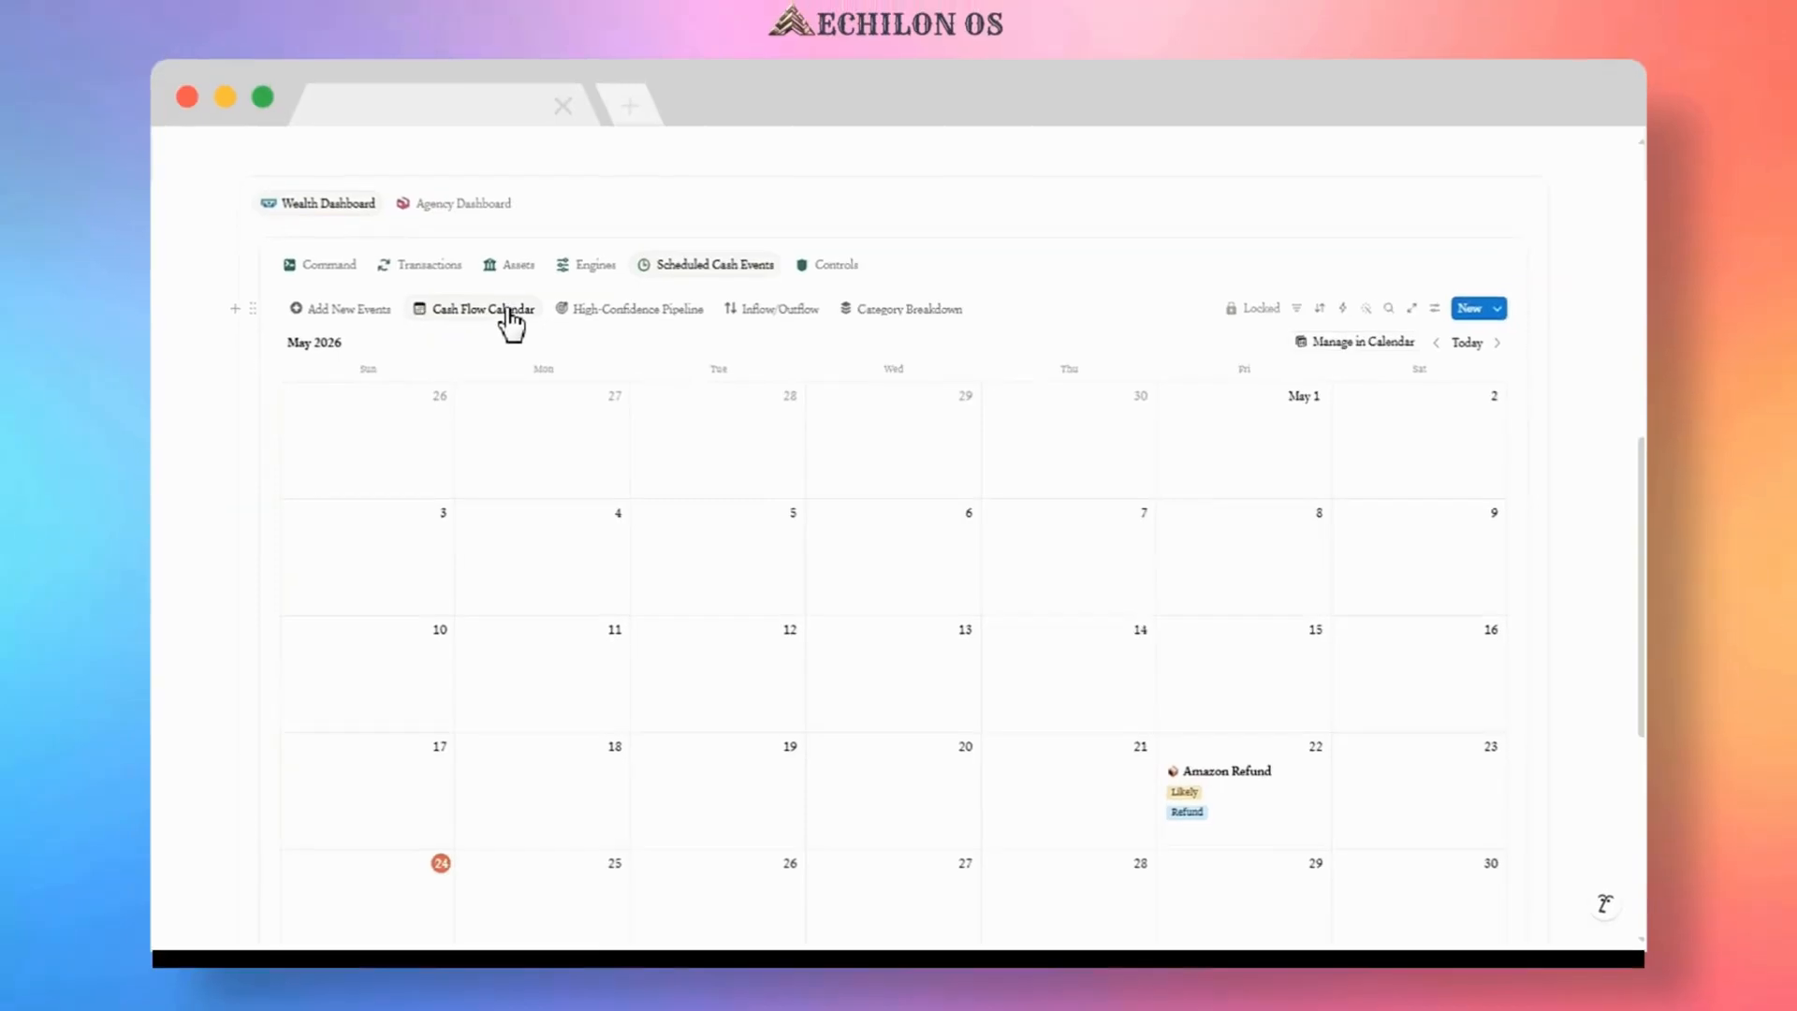
pyautogui.scroll(-5, 711, 473)
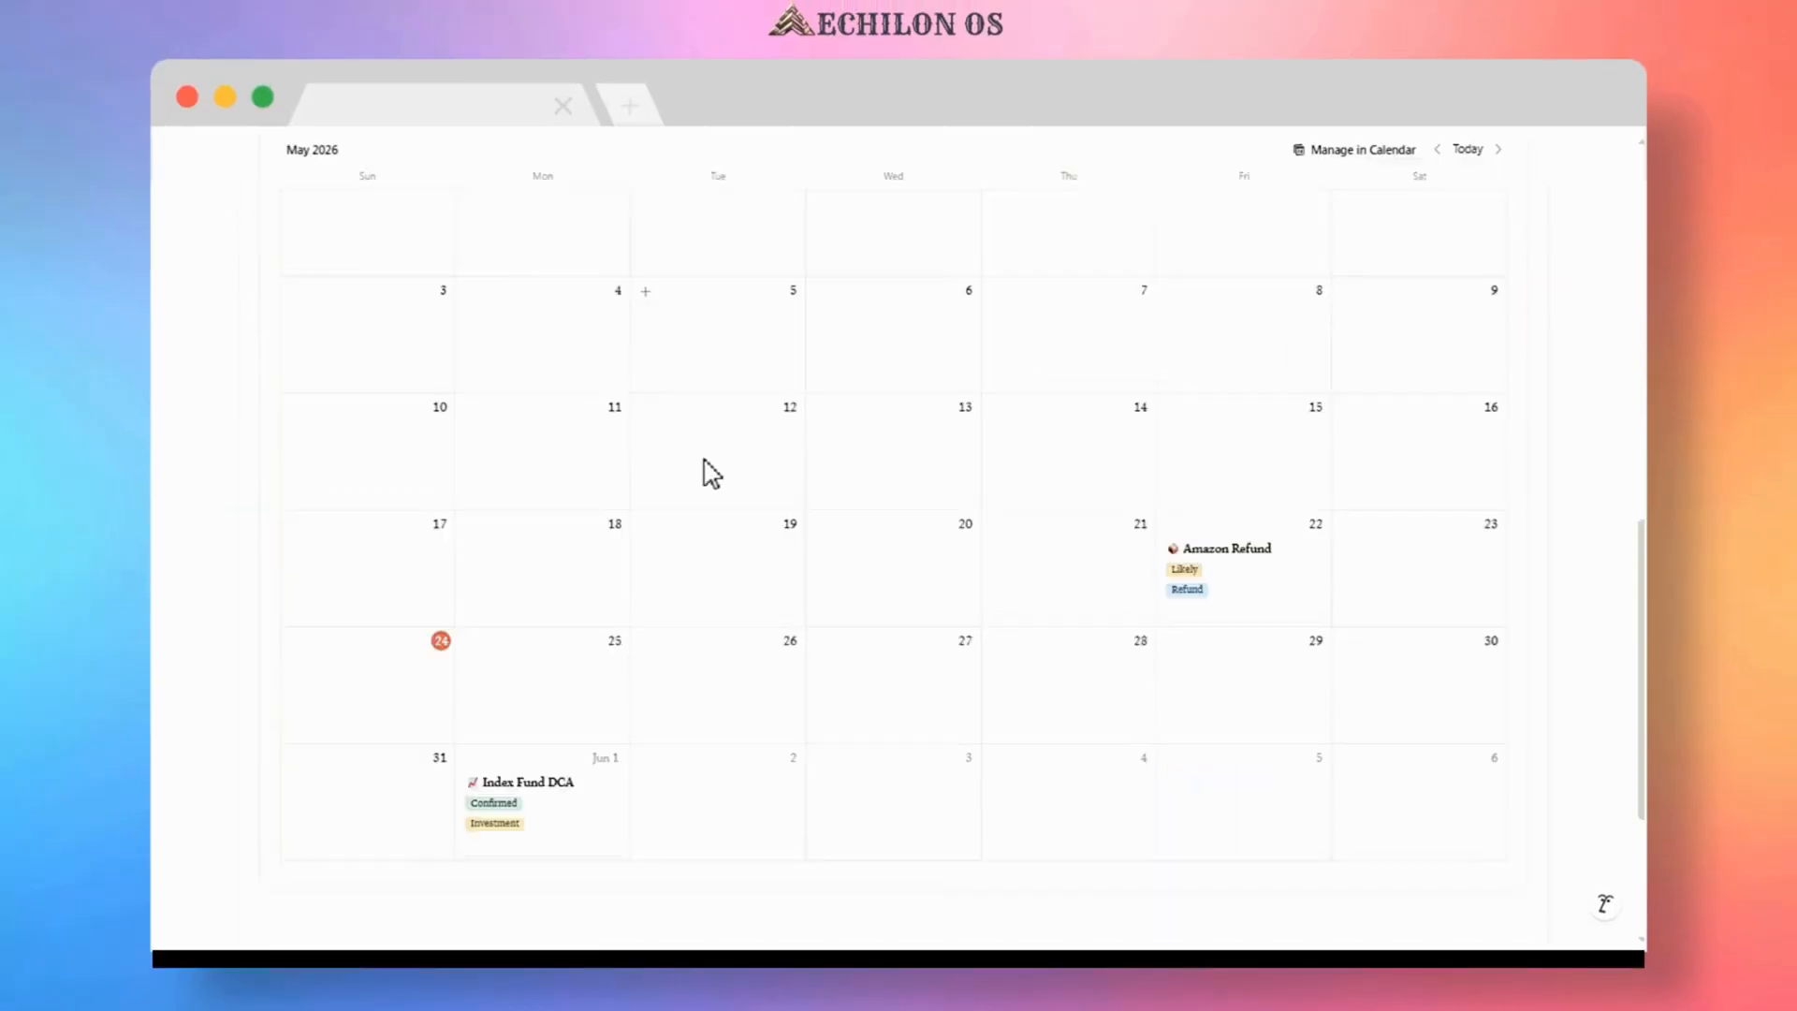
pyautogui.scroll(5, 711, 472)
pyautogui.scroll(2, 711, 473)
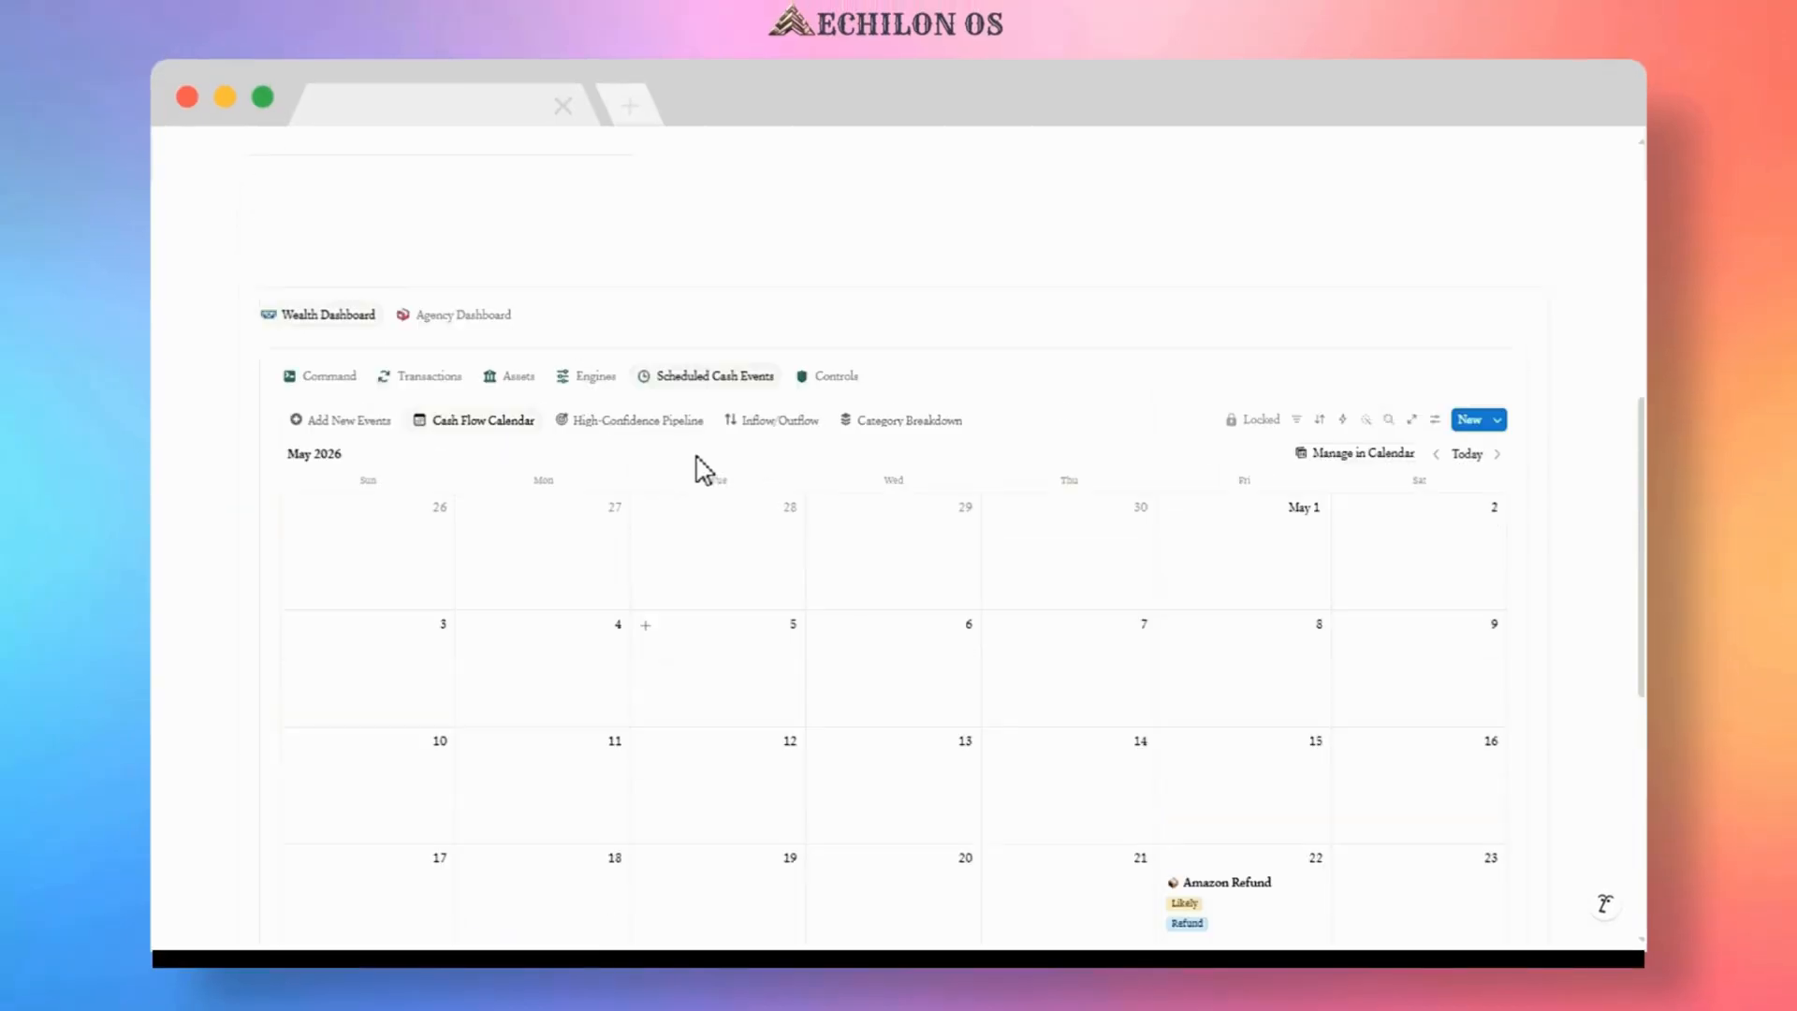
# - View the High-Confidence Pipeline of scheduled cash events, and examine the Alerts & Thresholds table in Controls, including Channel options, Threshold, Metric and Severity
pyautogui.click(644, 433)
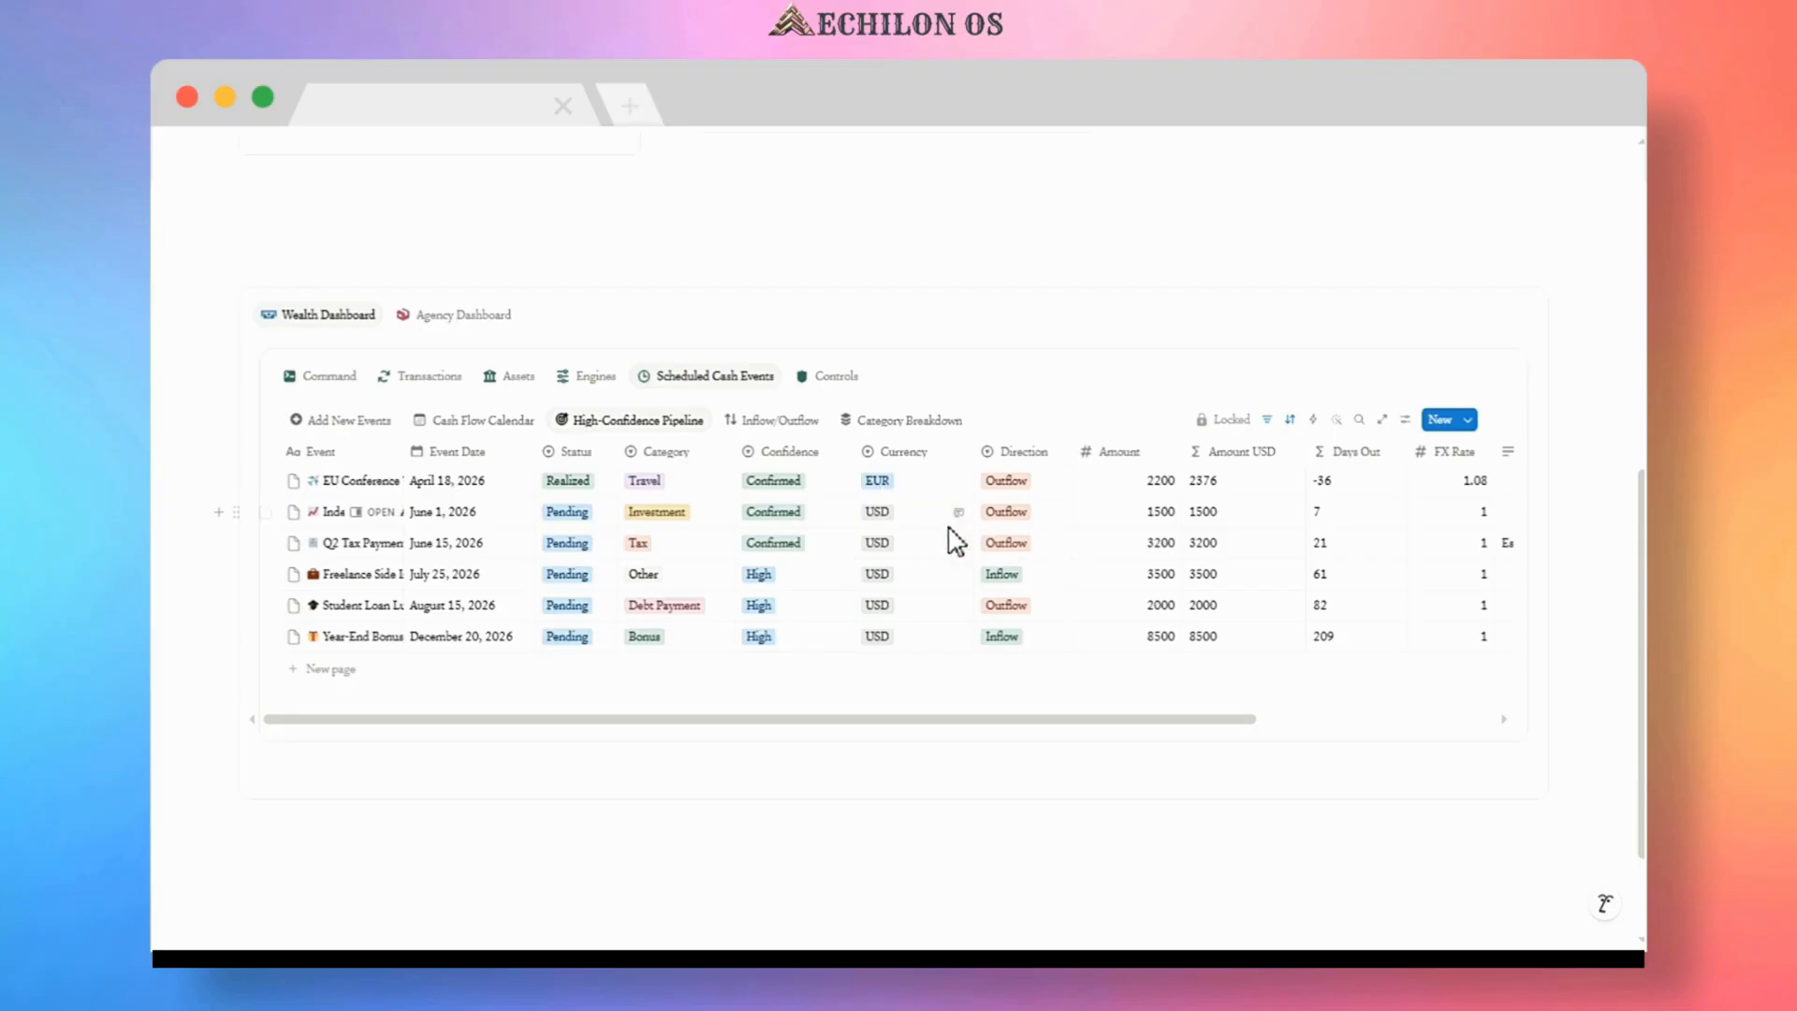
pyautogui.click(822, 379)
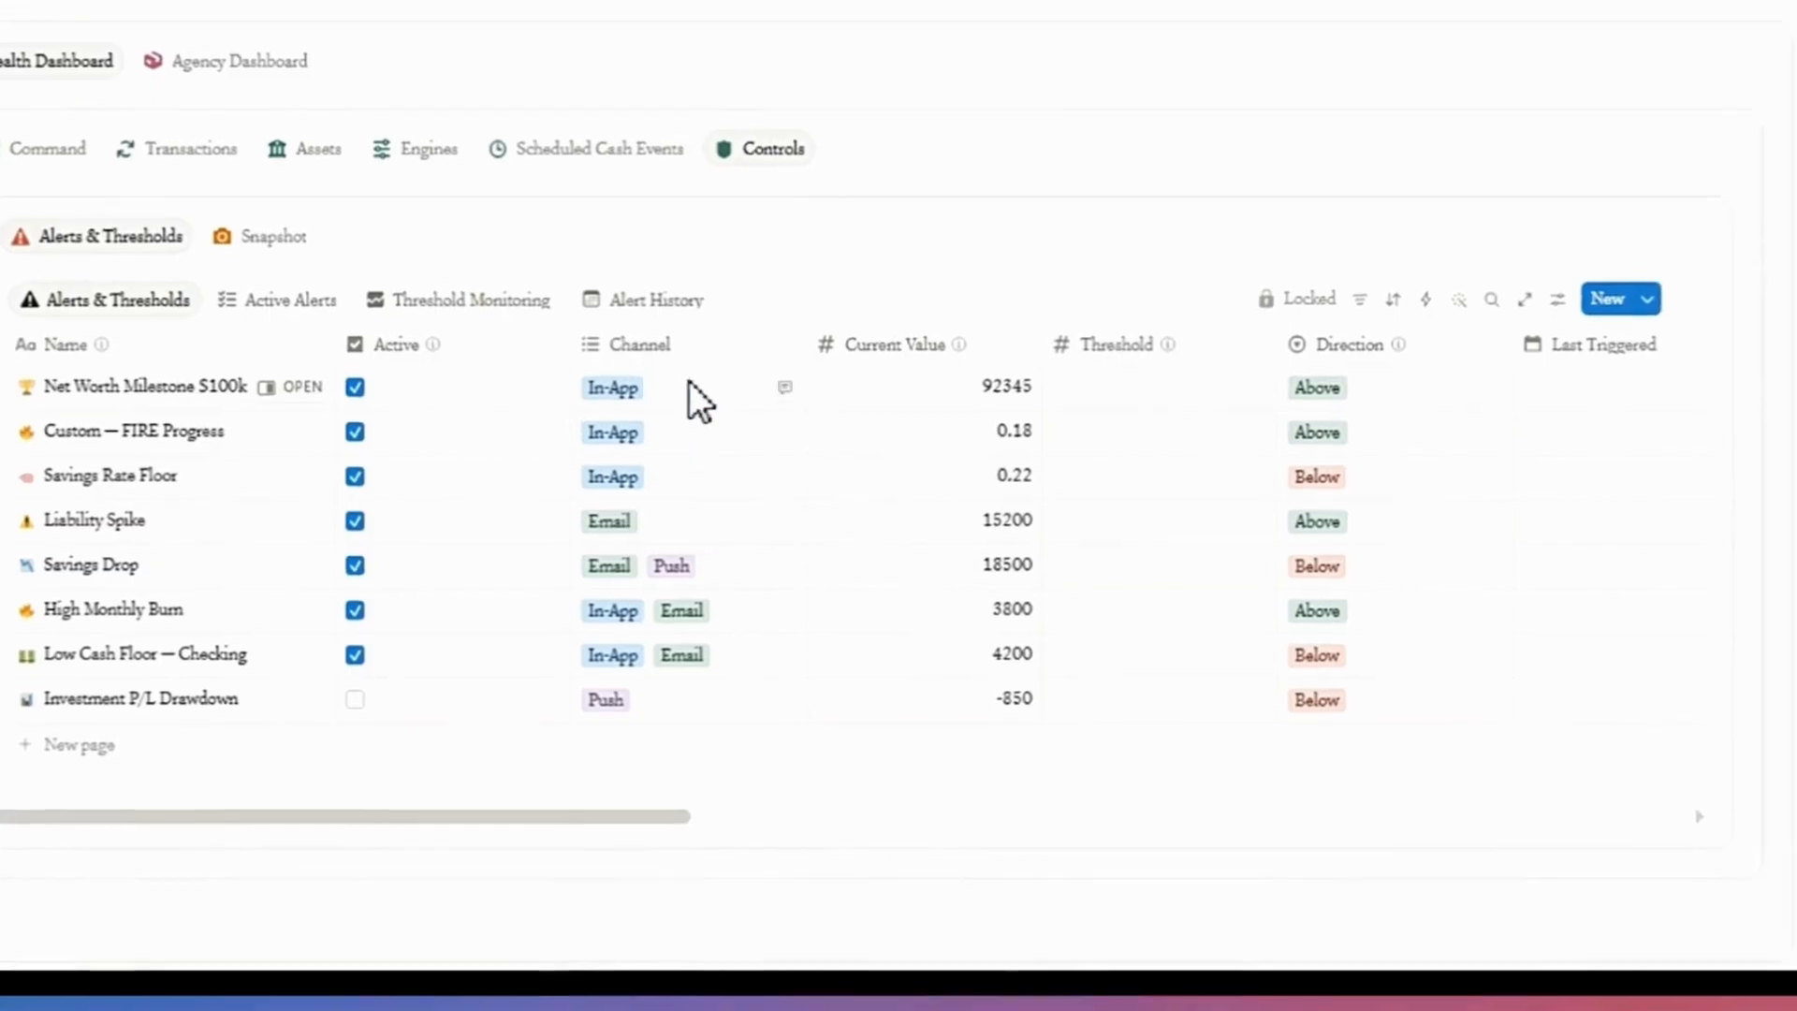
pyautogui.click(692, 386)
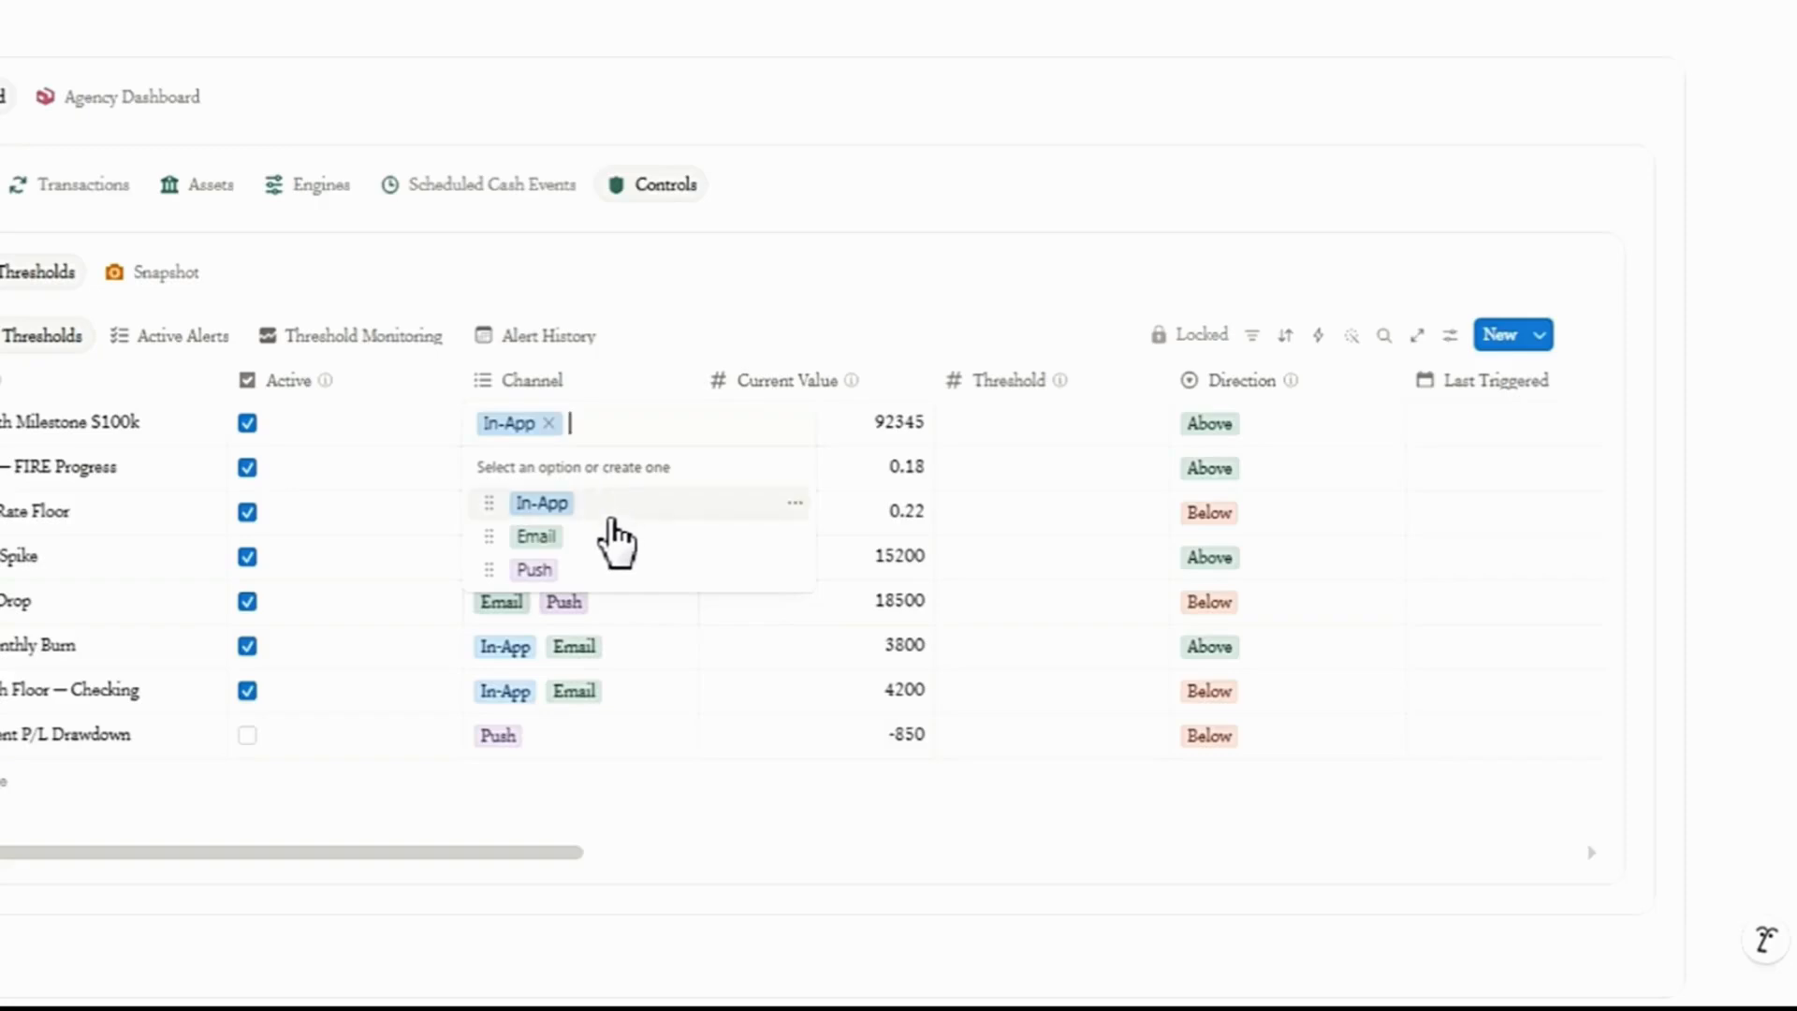
pyautogui.press('Escape')
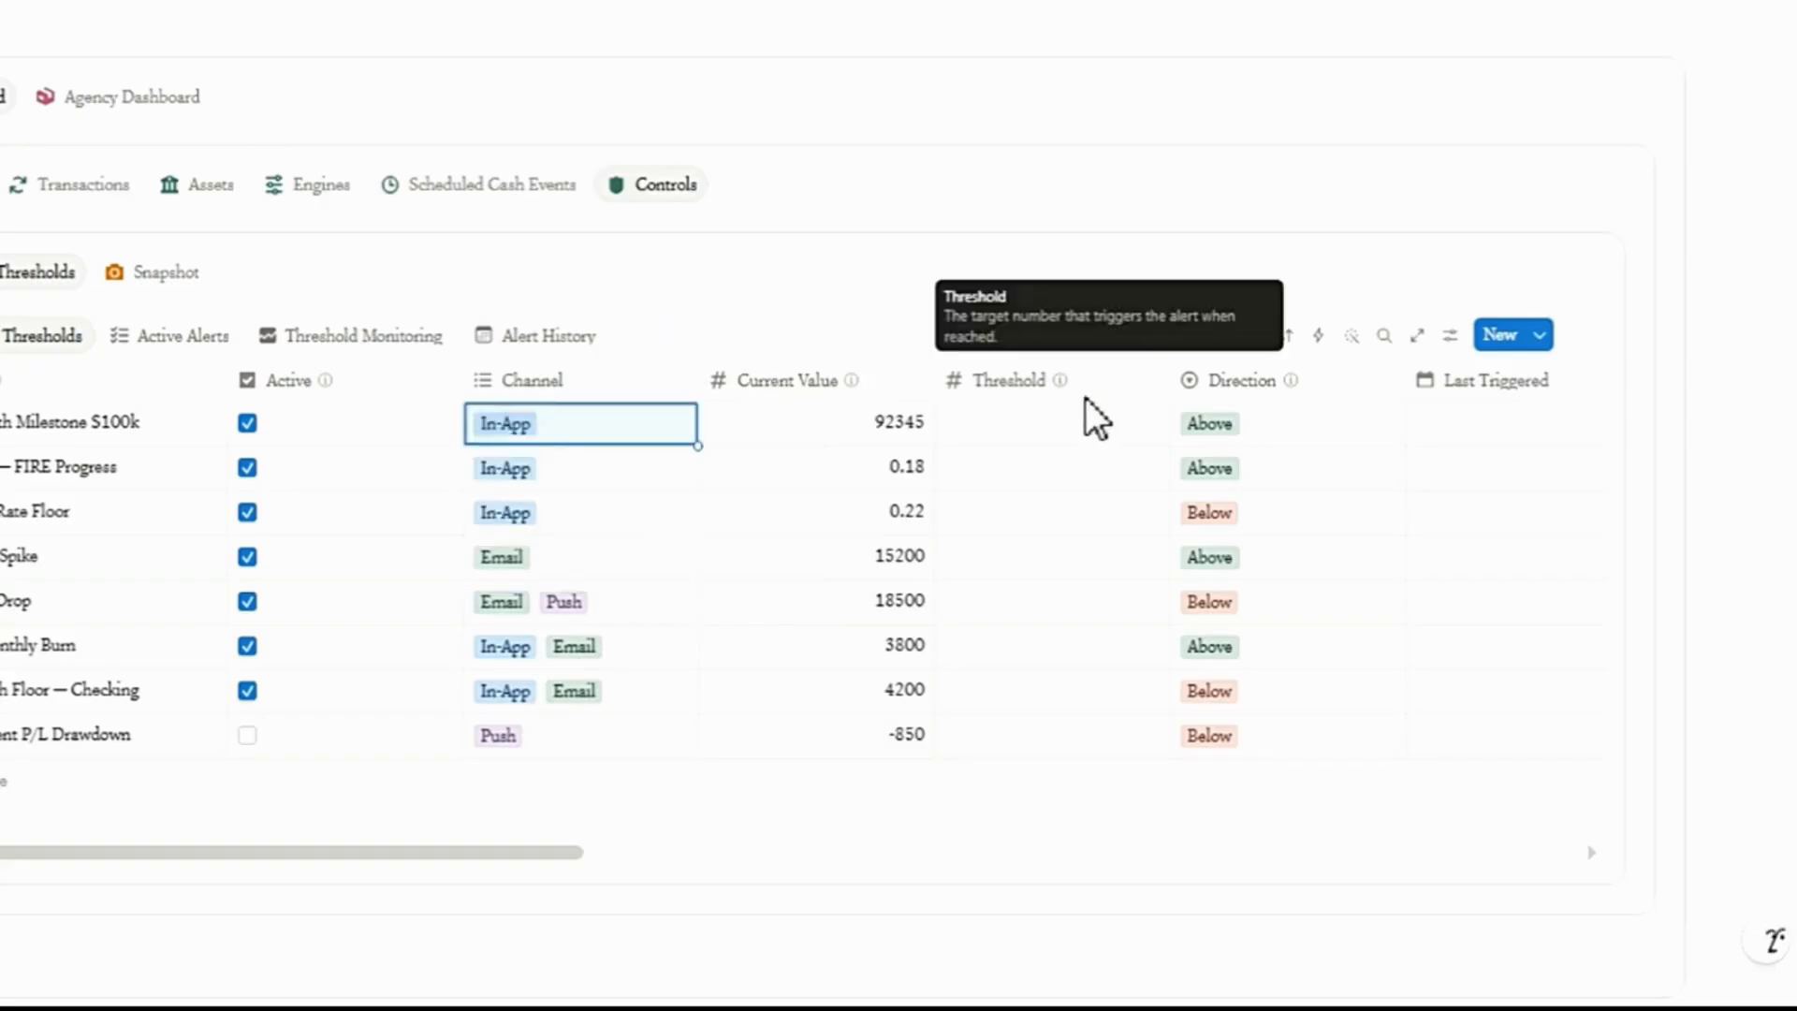
pyautogui.moveTo(1031, 469)
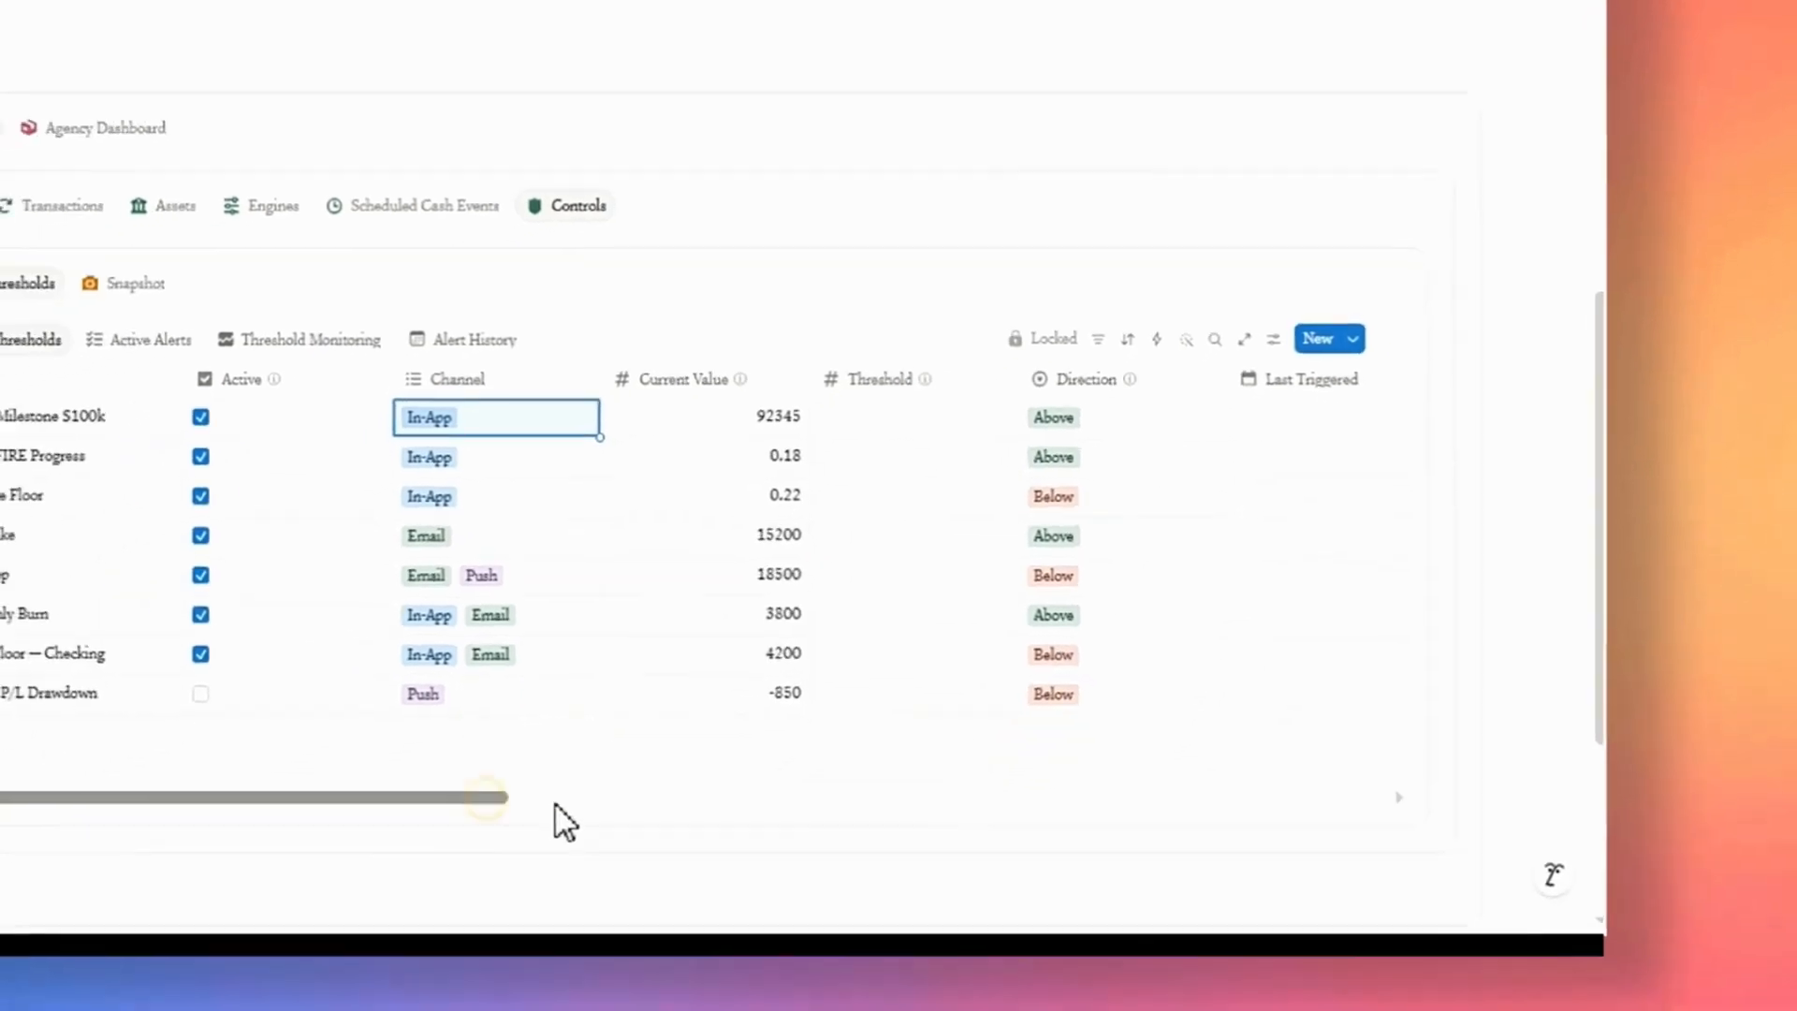
pyautogui.moveTo(486, 797); pyautogui.dragTo(749, 817)
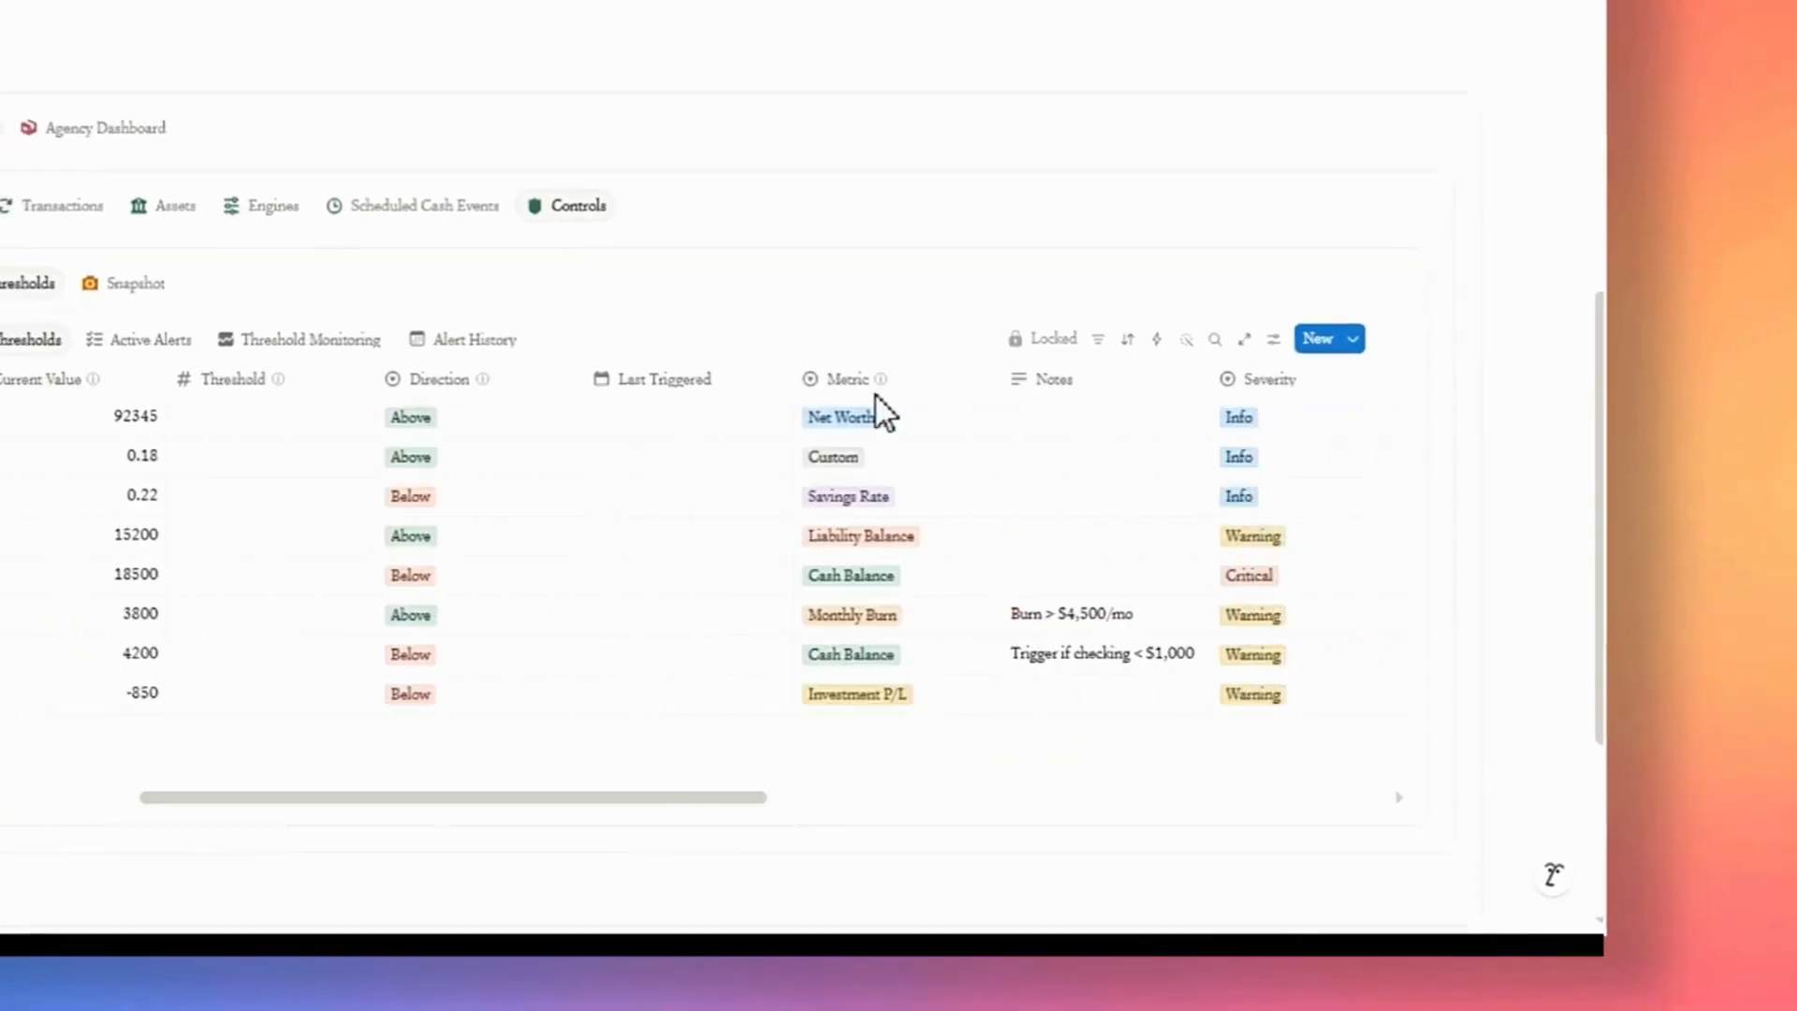
# - View the Take Snapshot table and the Snapshot History in Controls
pyautogui.click(131, 282)
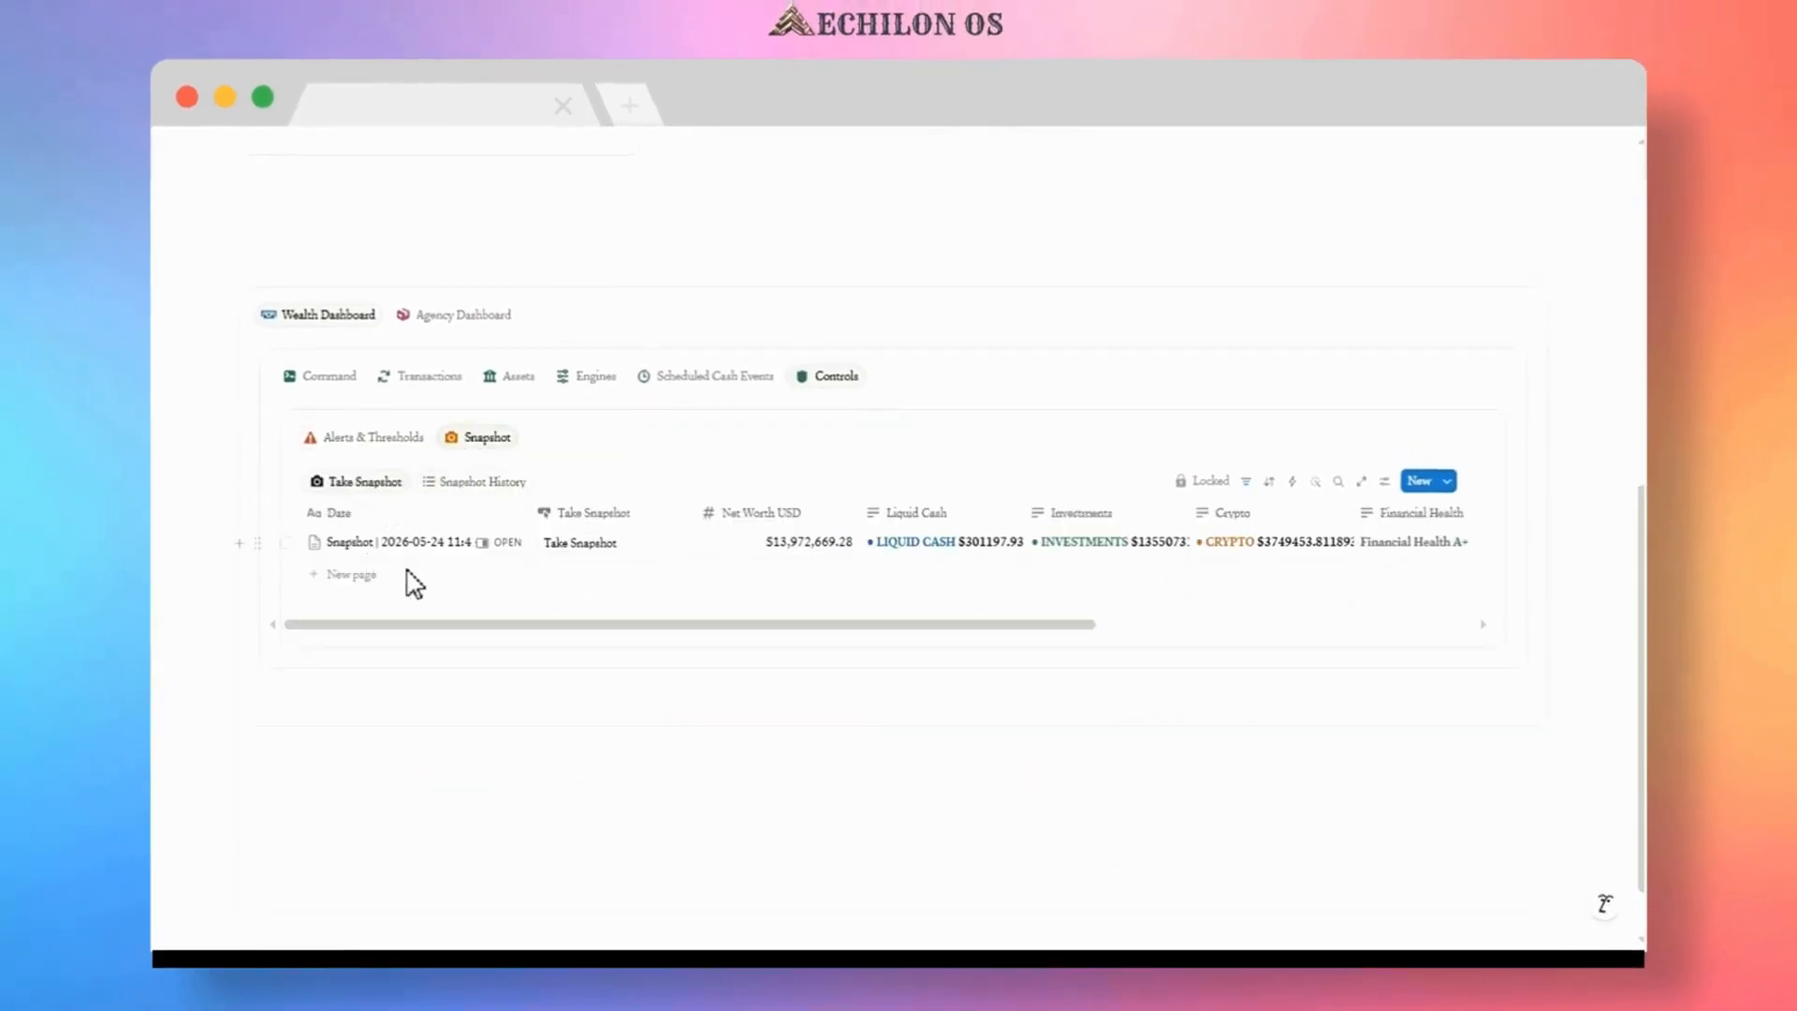
pyautogui.click(466, 482)
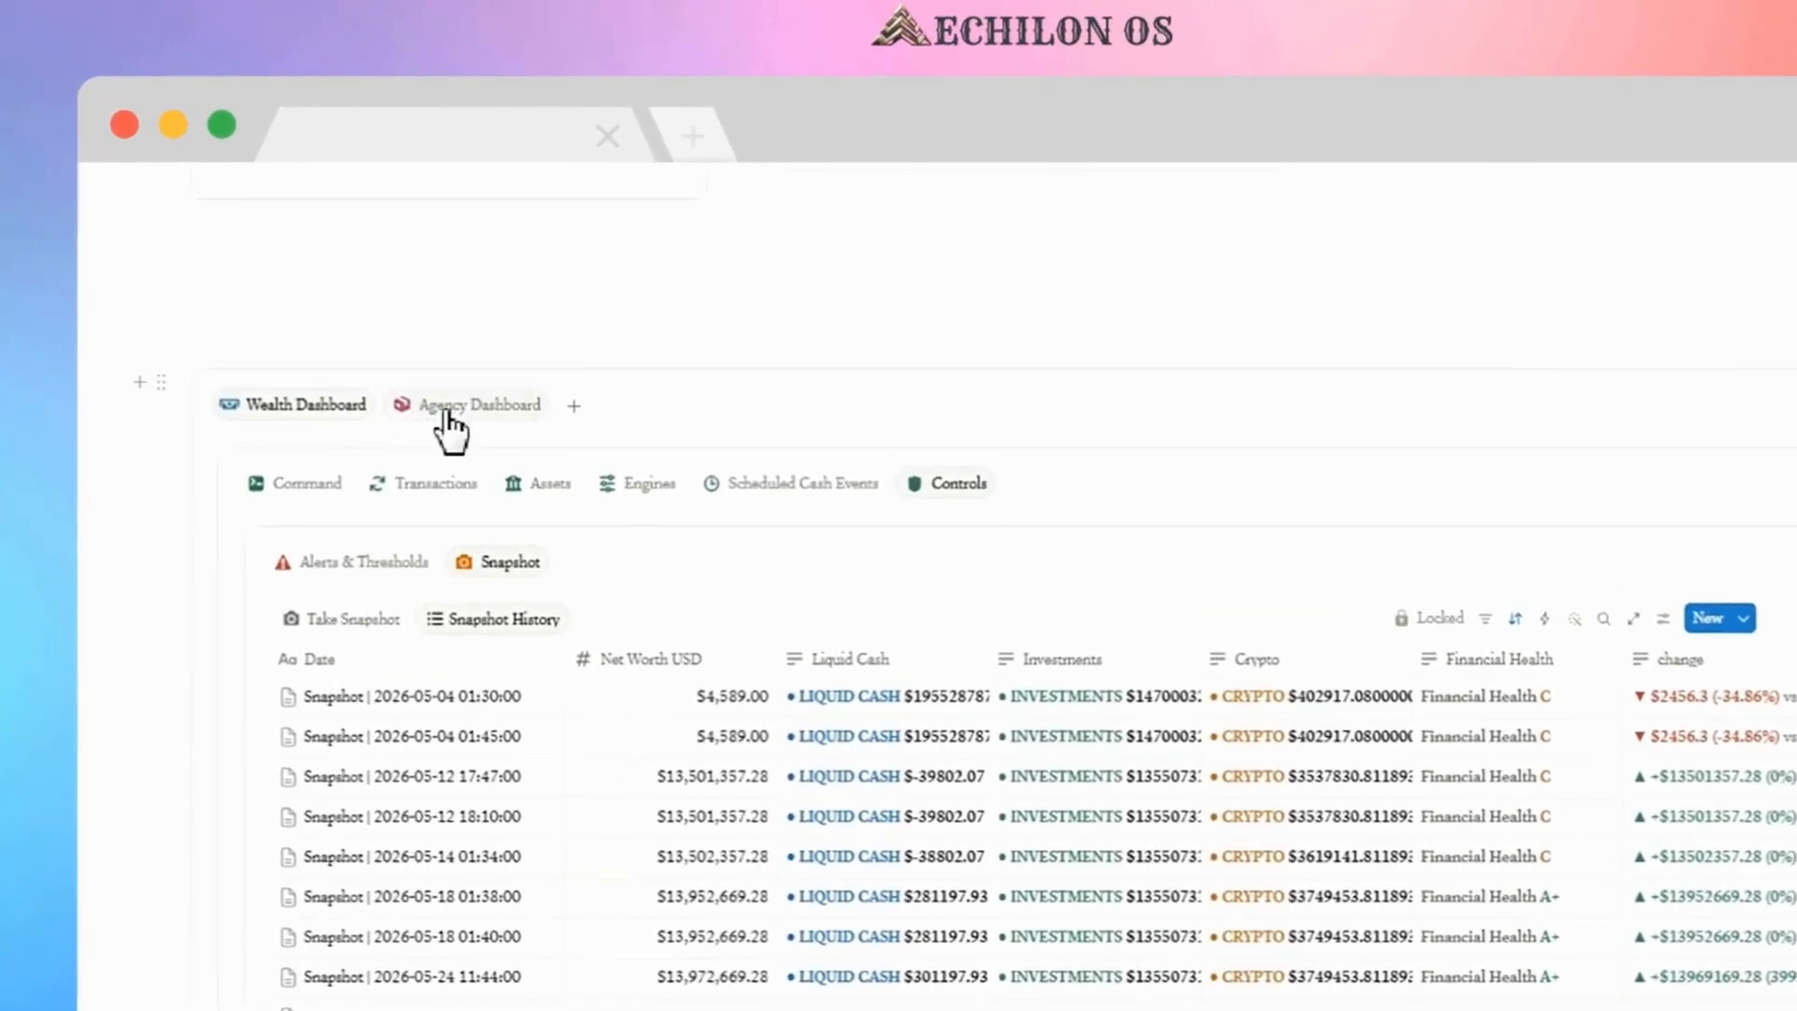
# - View the Revenue & pipeline and Delivery health sections of Sales Pipeline Management in the Agency Dashboard
pyautogui.click(446, 412)
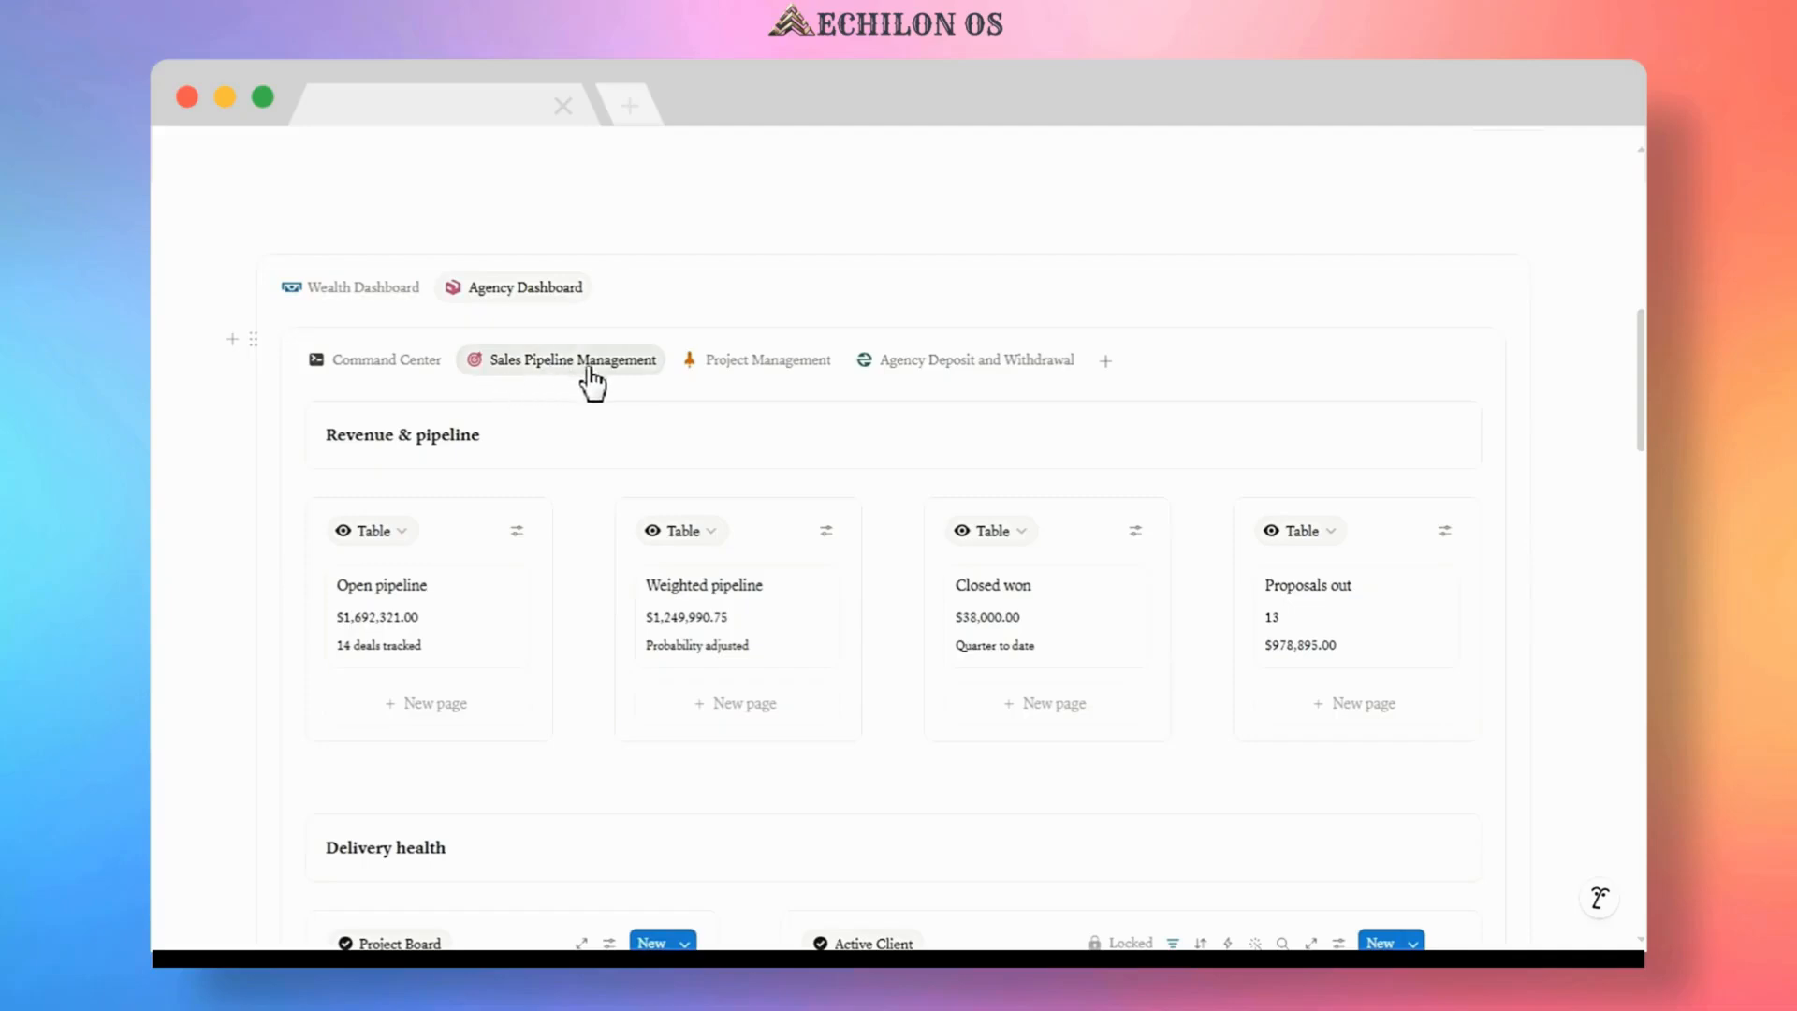
pyautogui.scroll(-2, 440, 552)
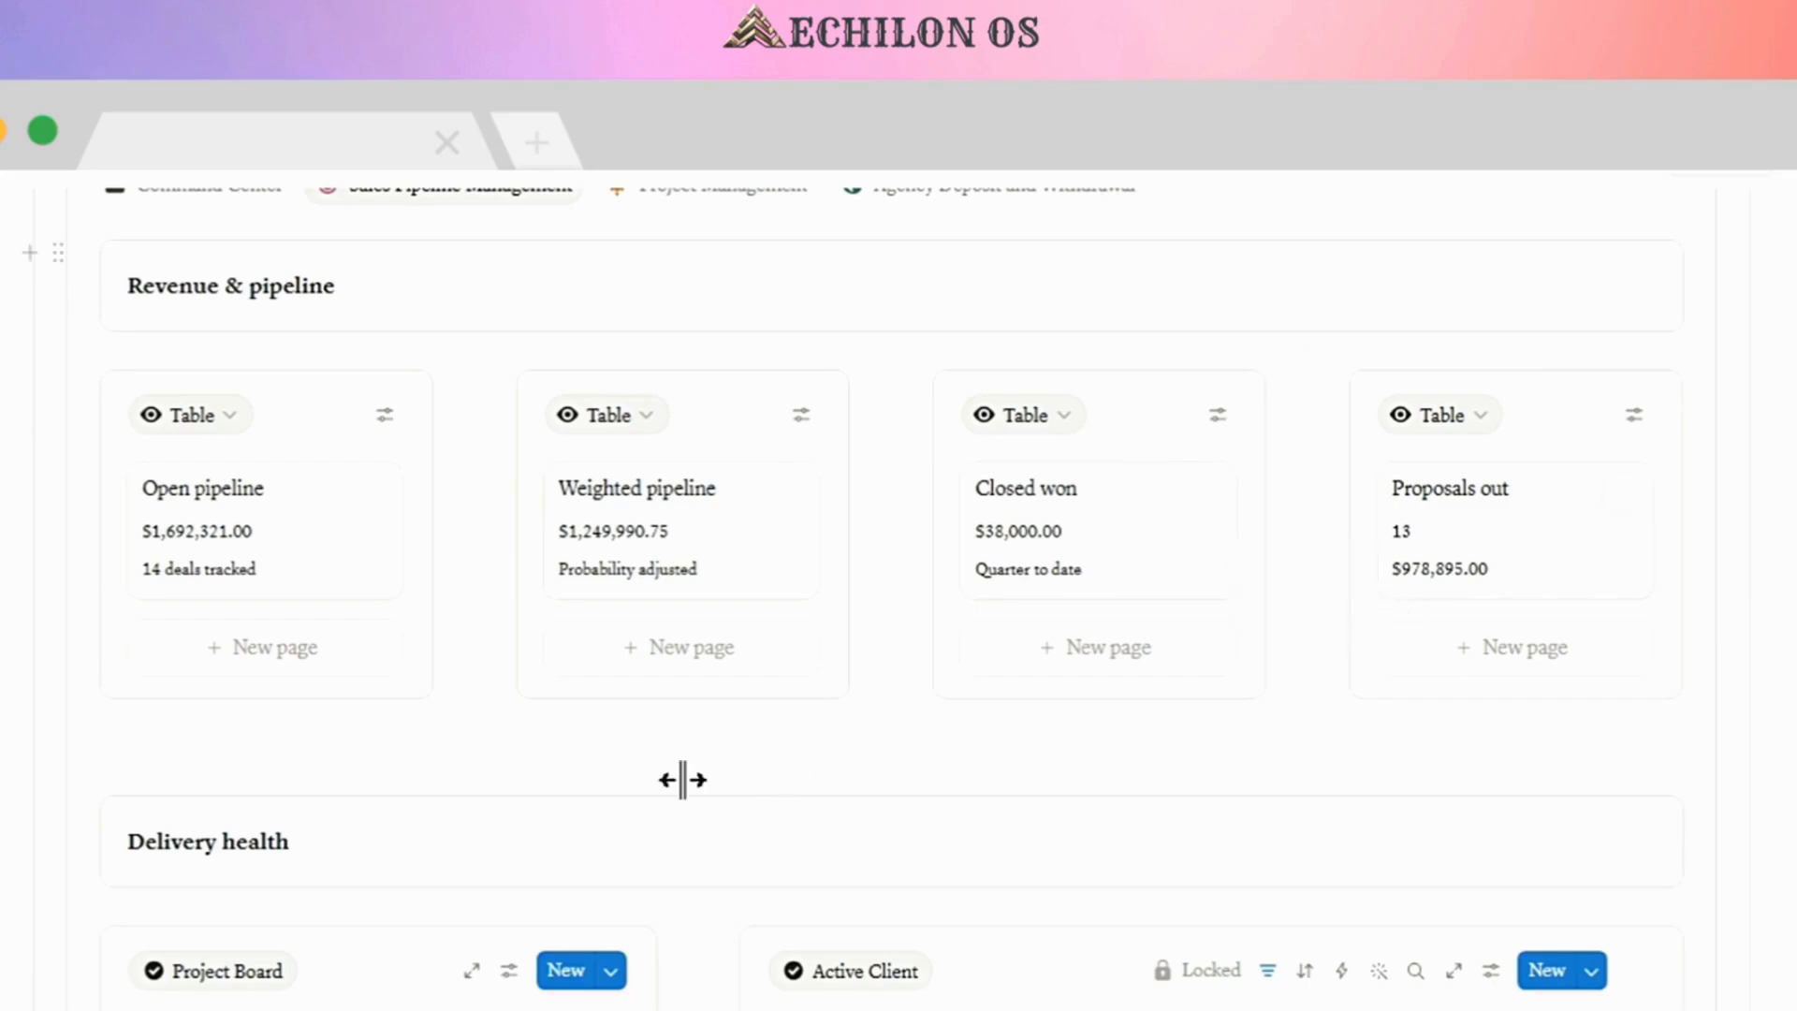
pyautogui.scroll(-6, 682, 779)
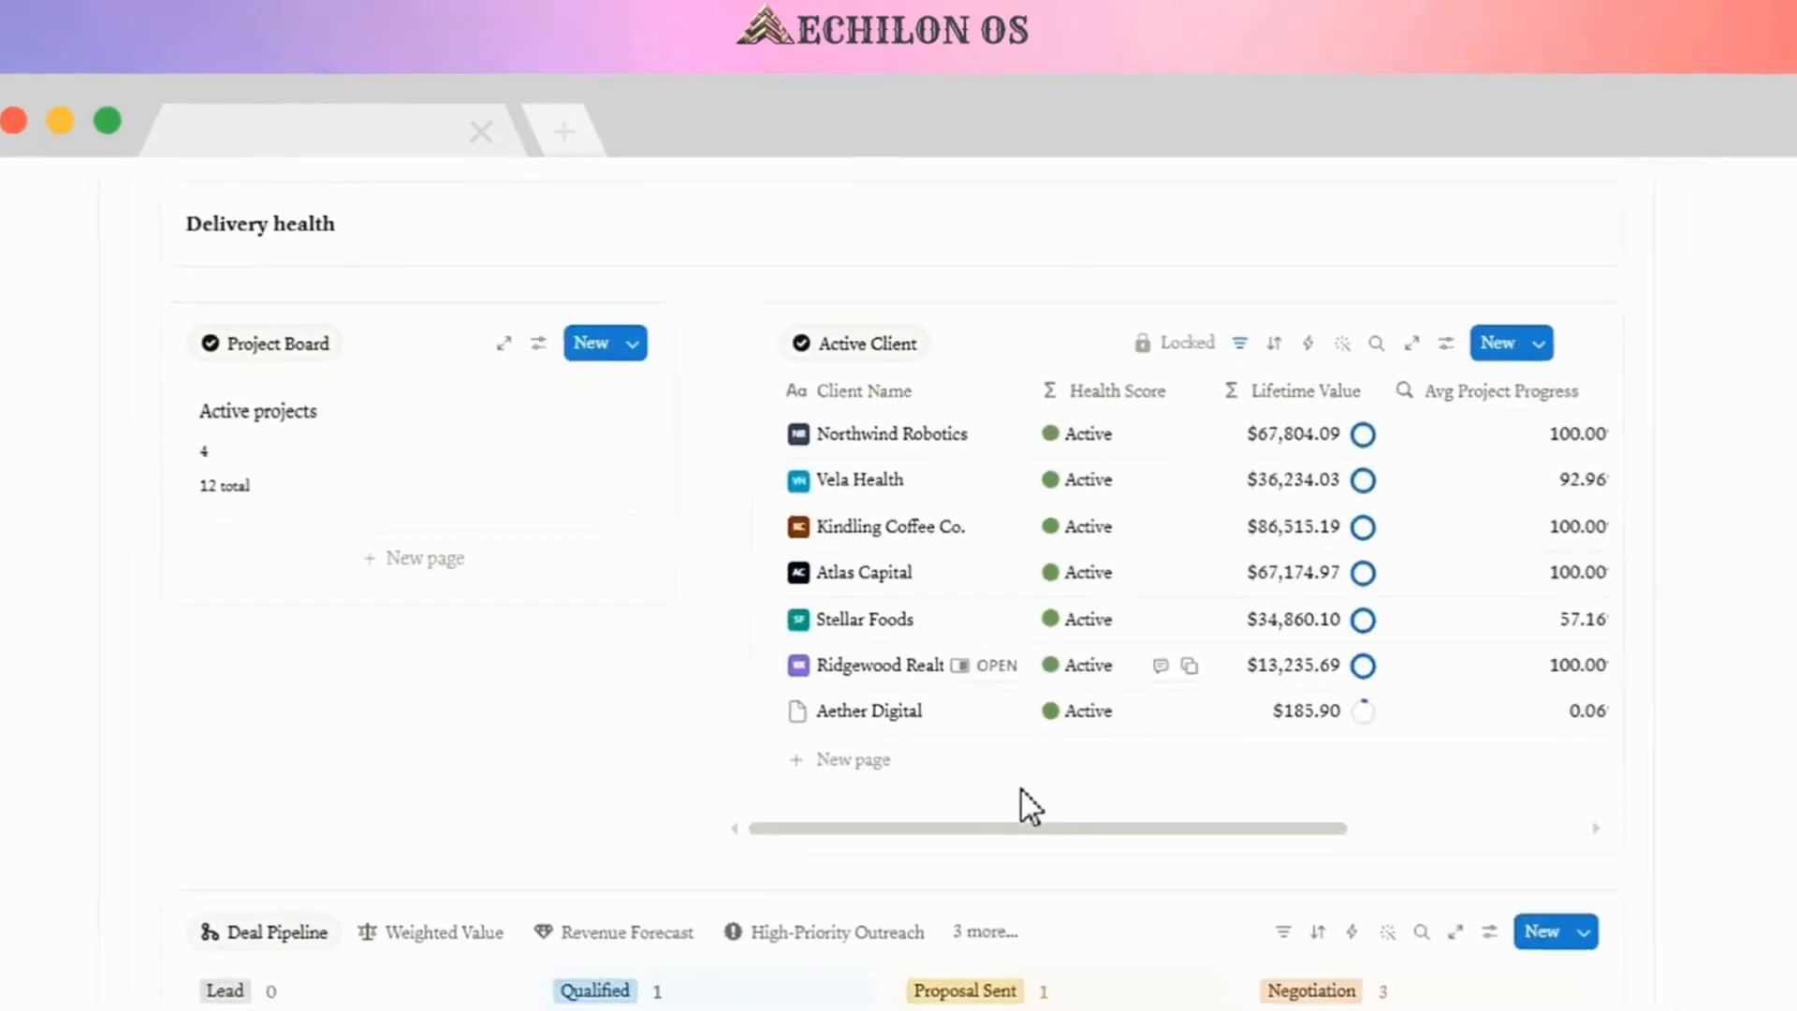
pyautogui.scroll(-4, 629, 636)
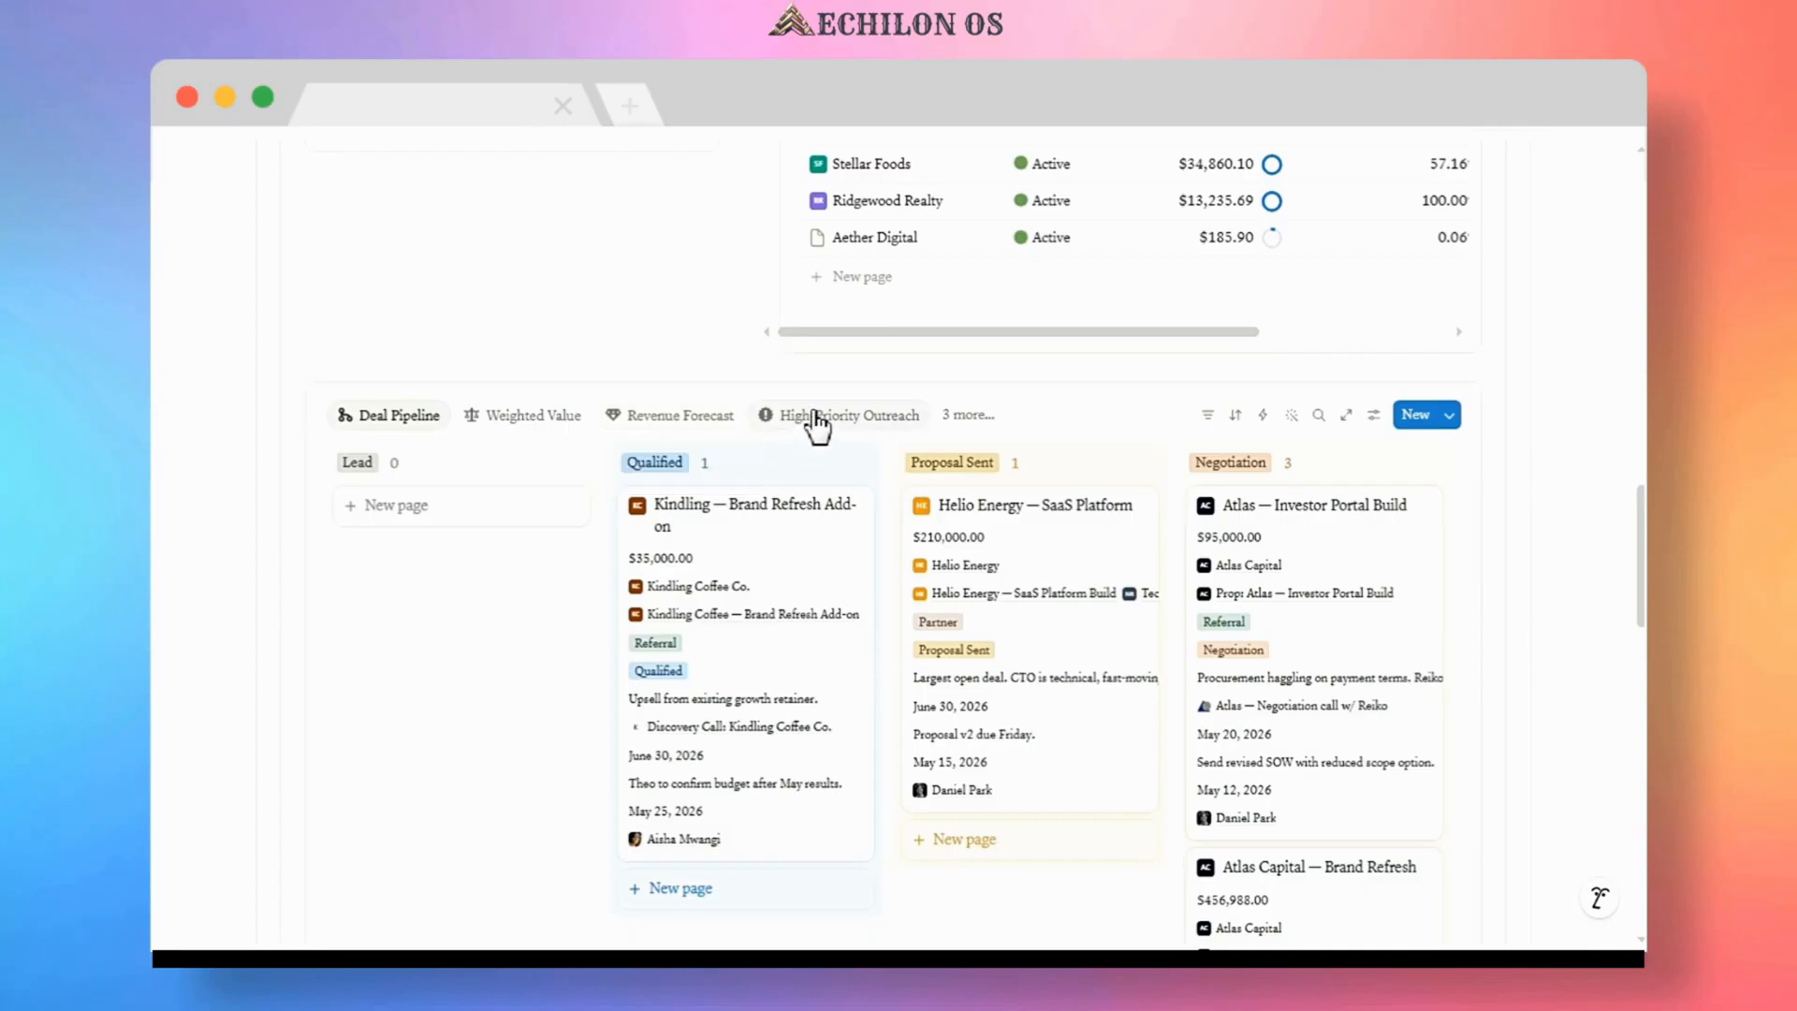
# - Look through the Deal Pipeline board and its list of views, and show the Draft and Sent proposals below it
pyautogui.click(972, 414)
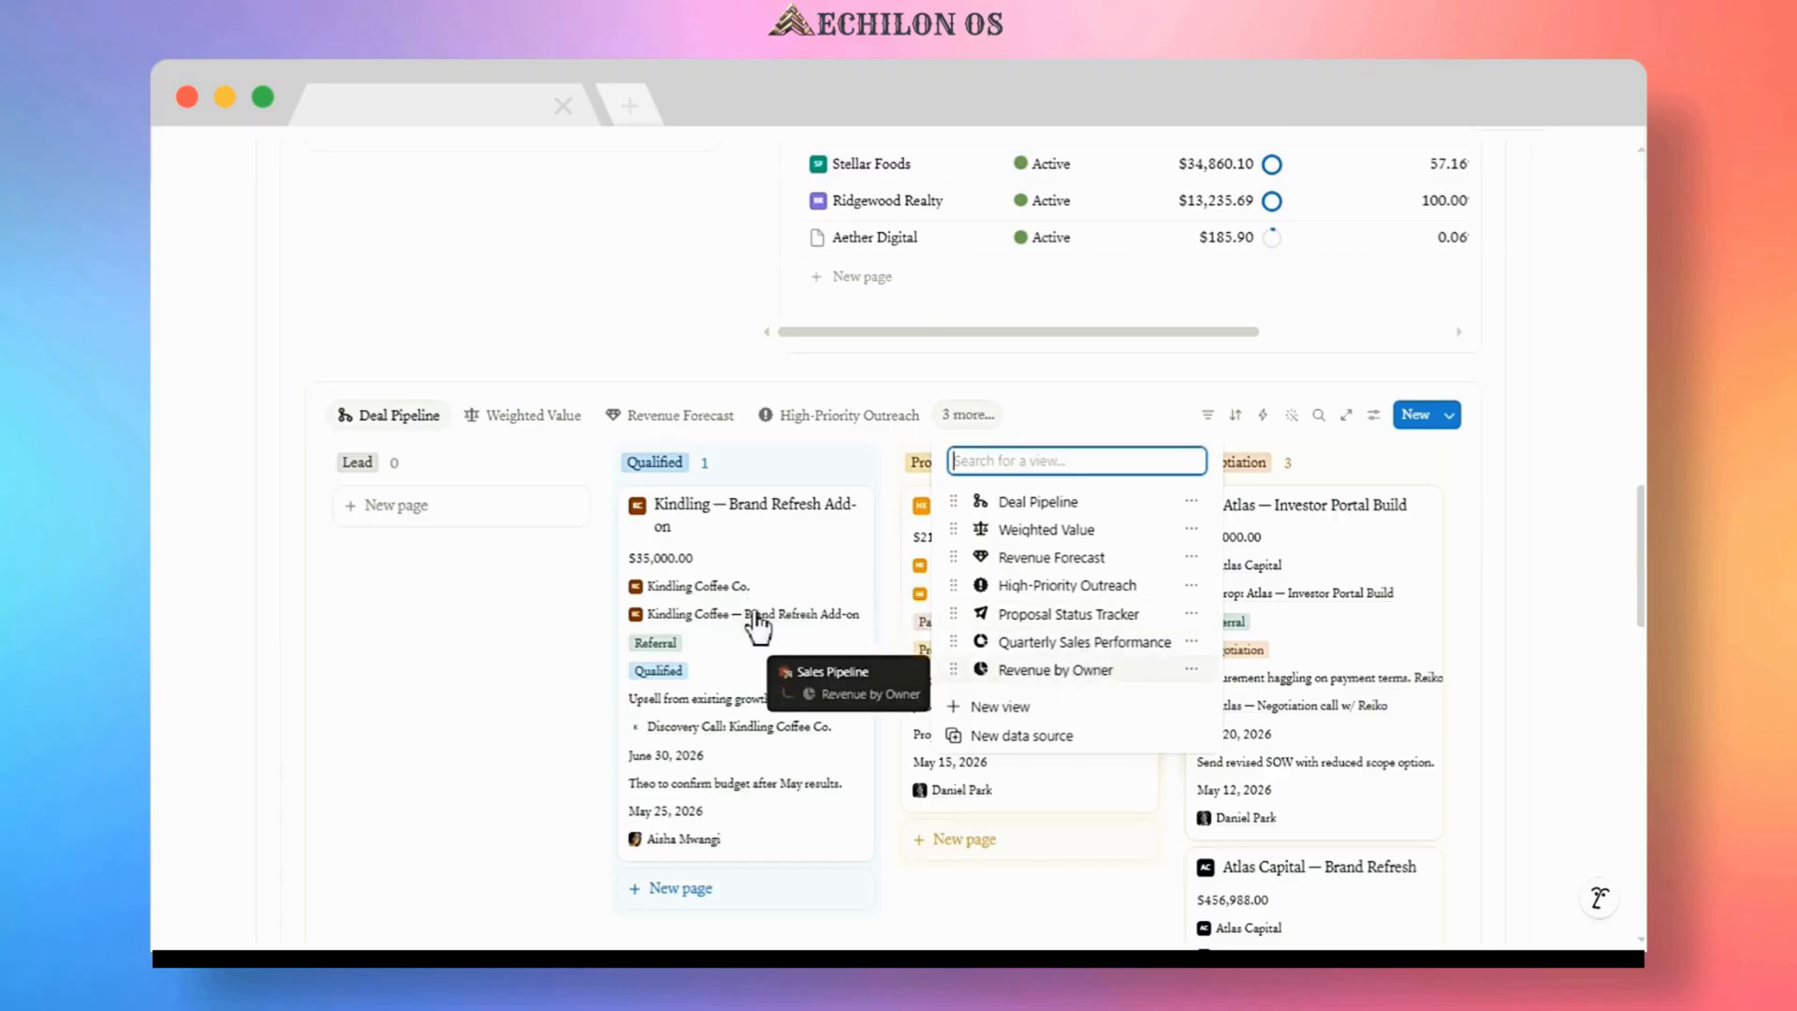
pyautogui.click(547, 563)
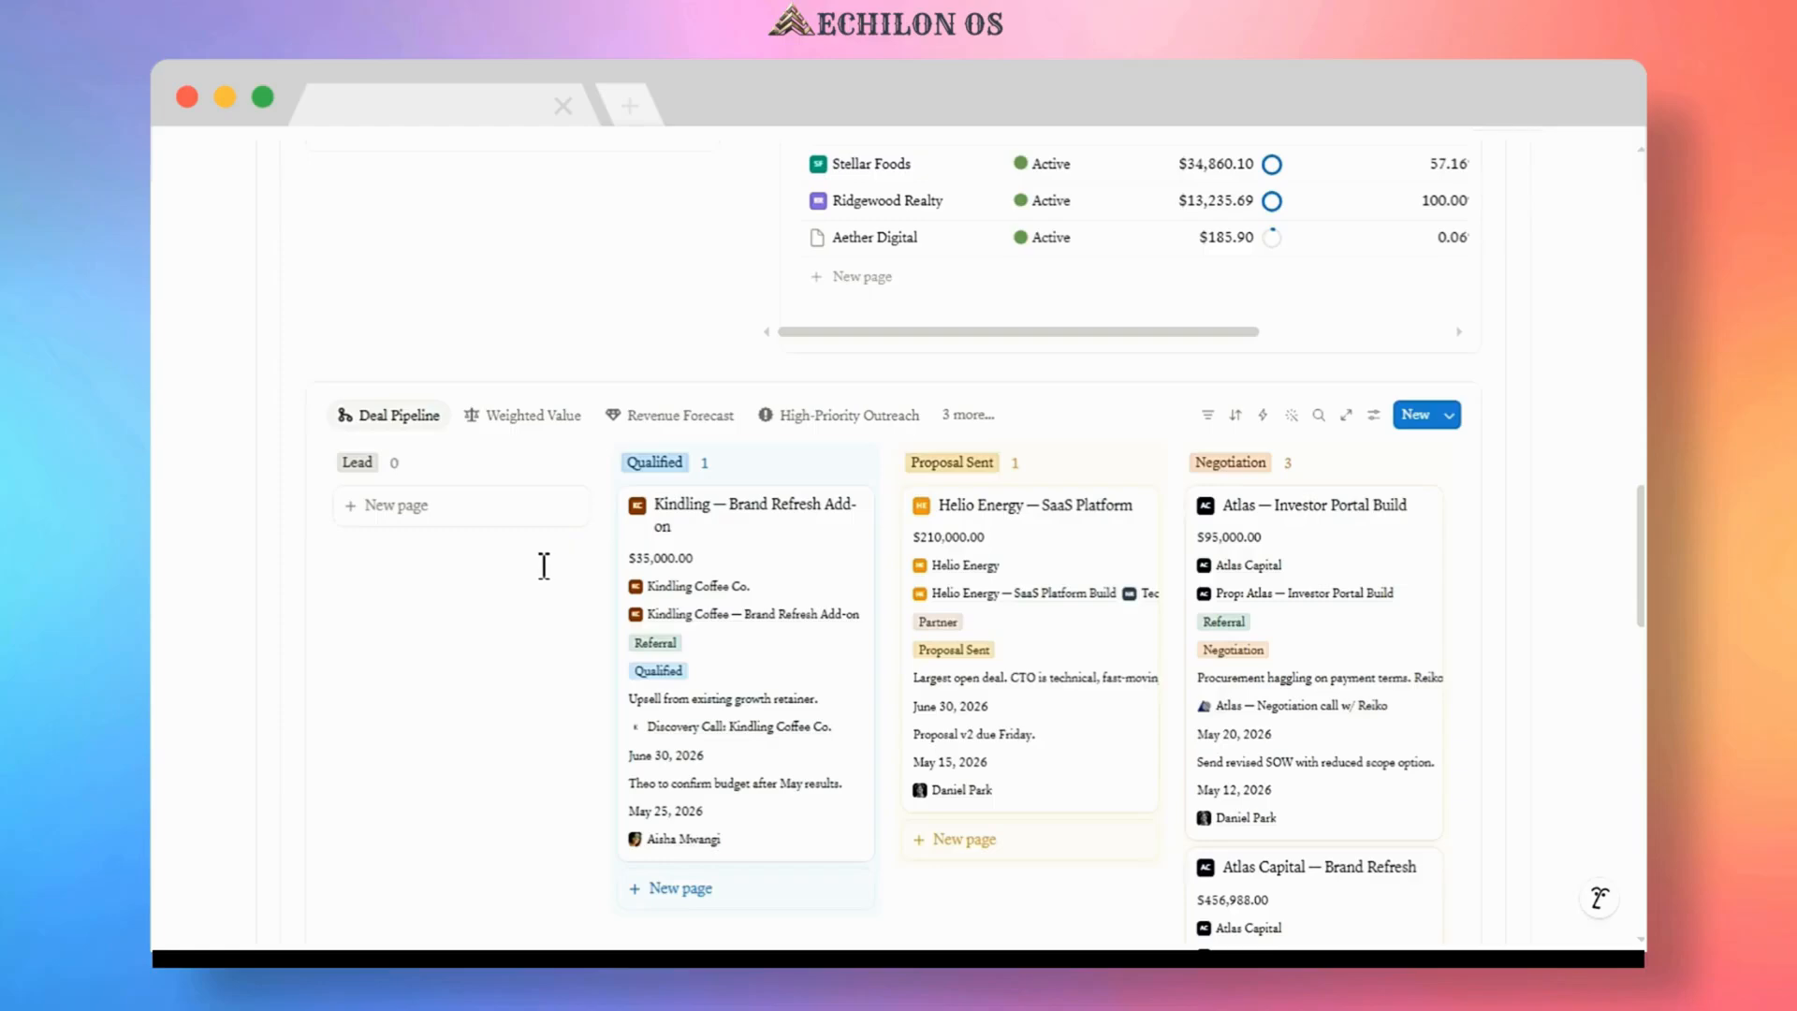
pyautogui.scroll(-2, 544, 565)
pyautogui.scroll(-6, 544, 565)
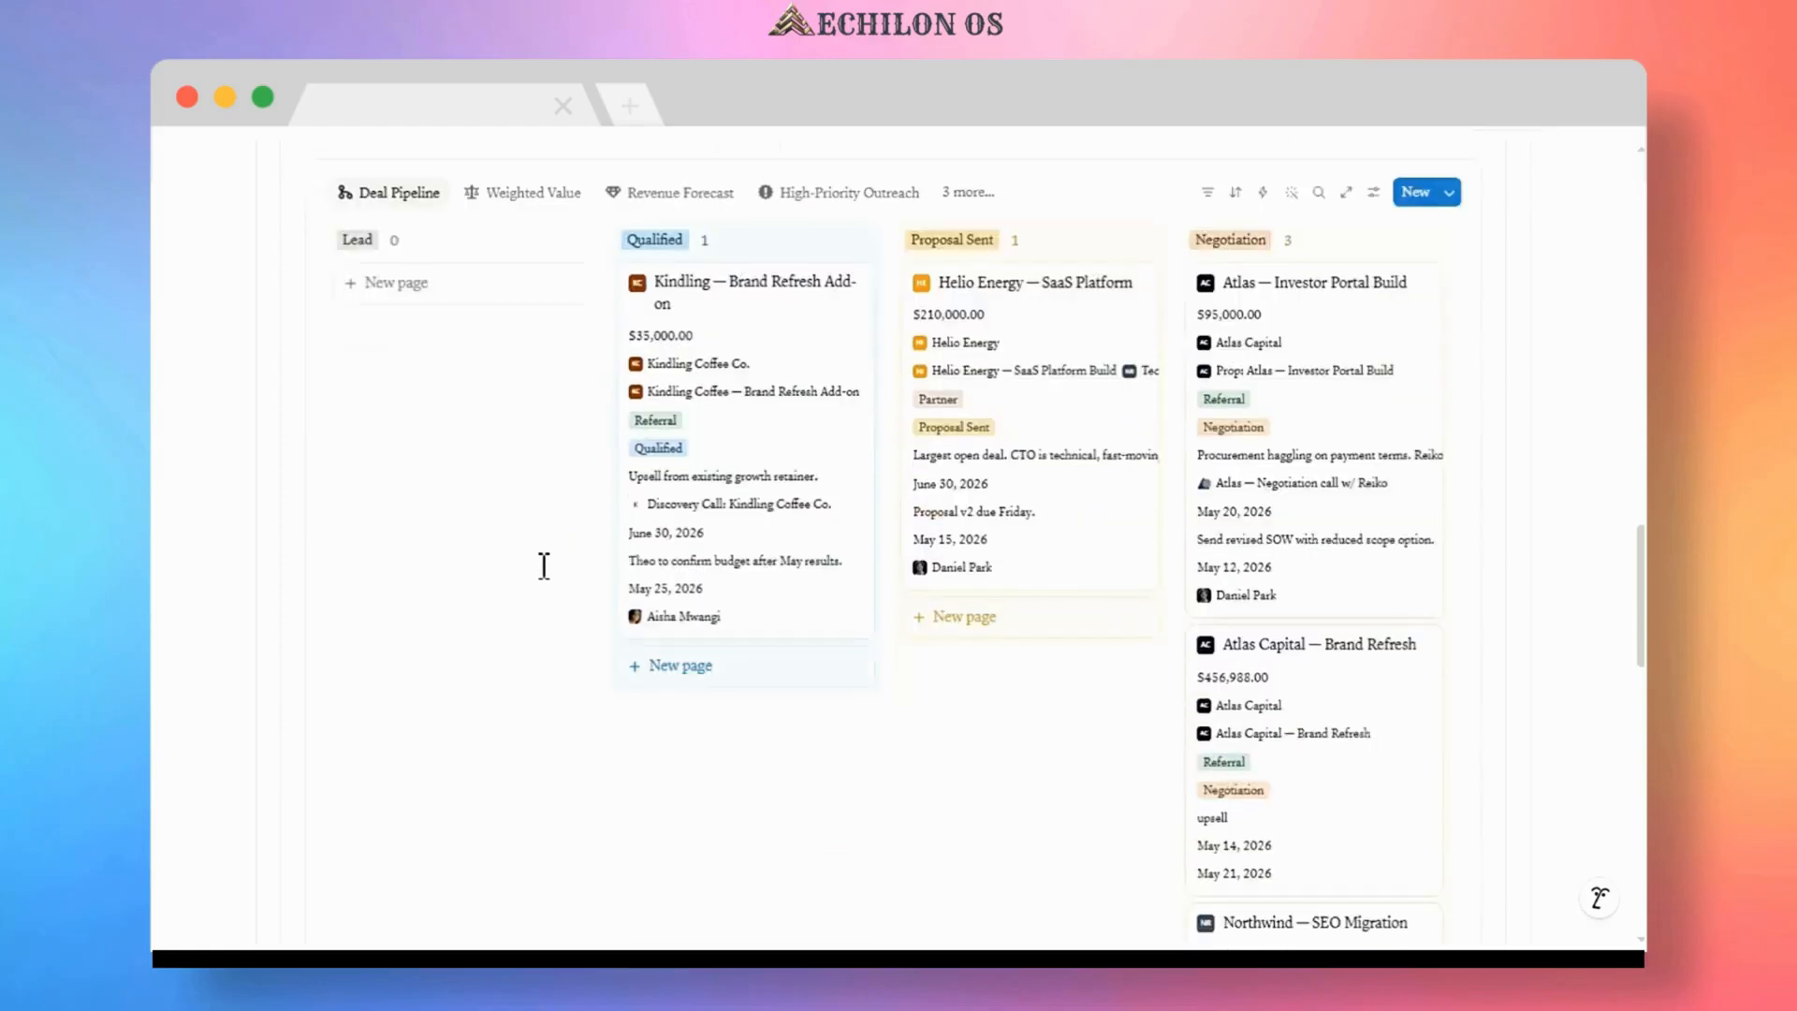
pyautogui.scroll(-4, 543, 565)
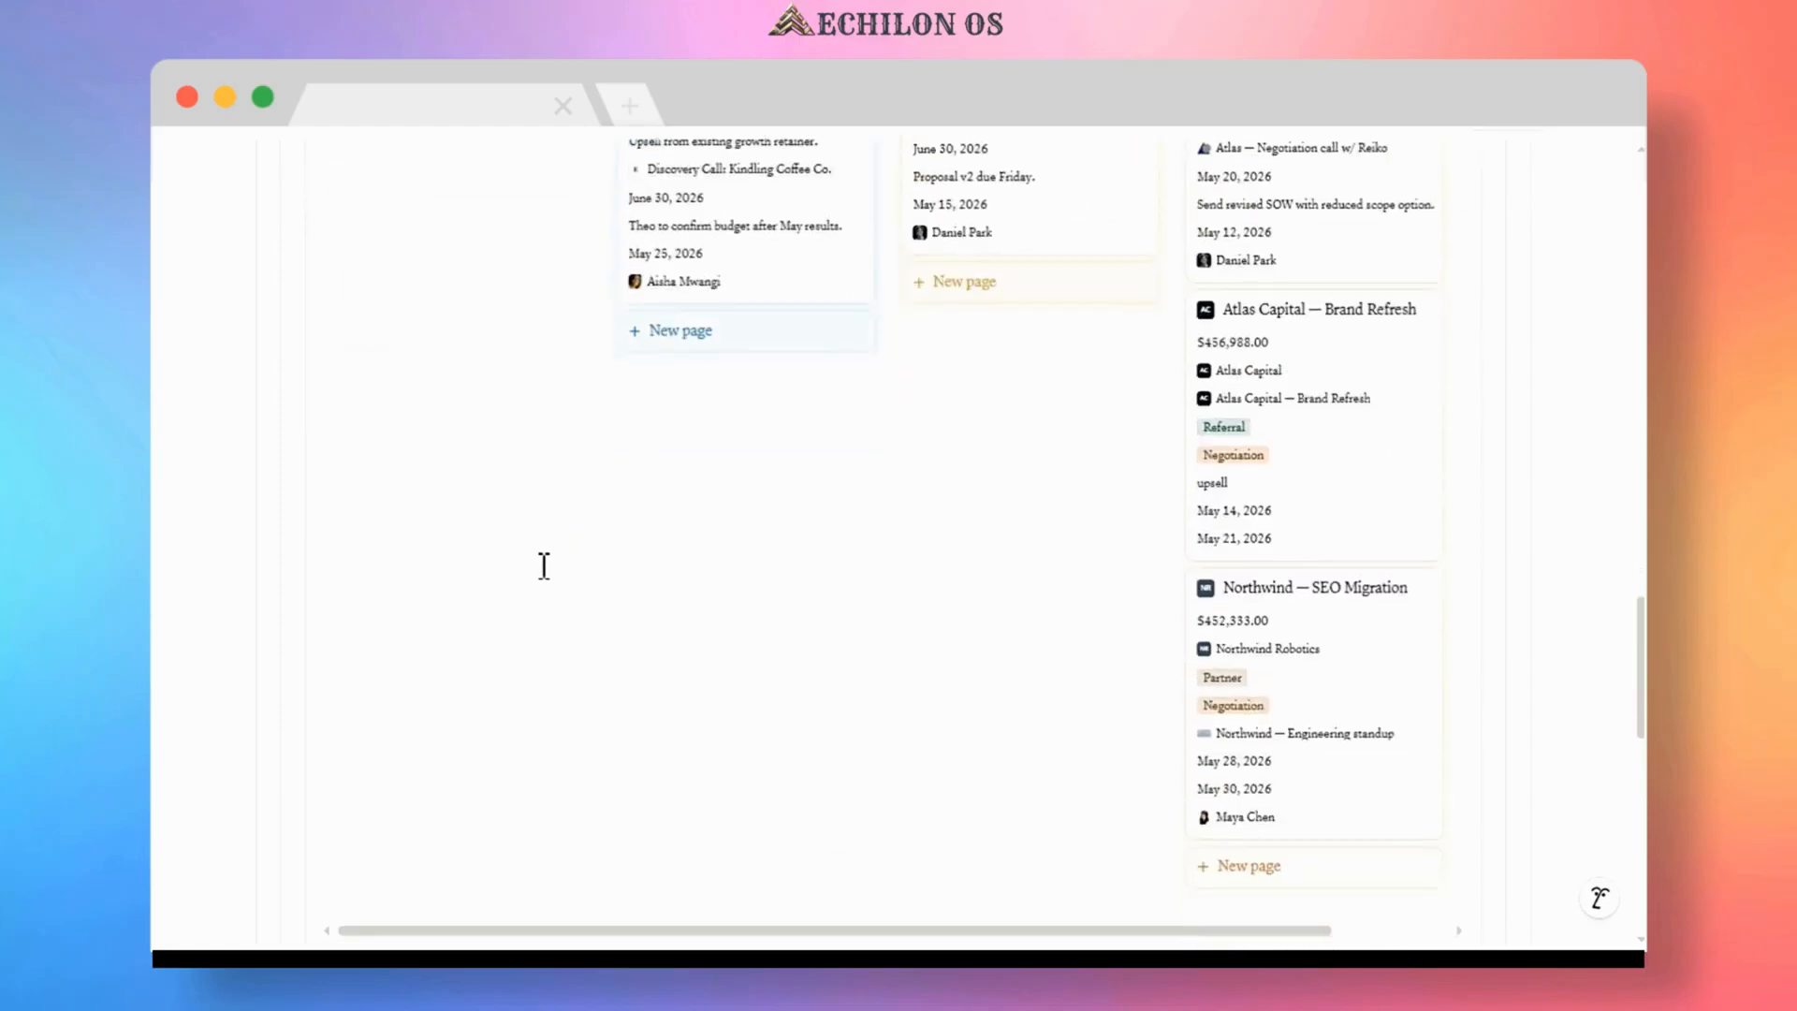
pyautogui.scroll(-10, 543, 565)
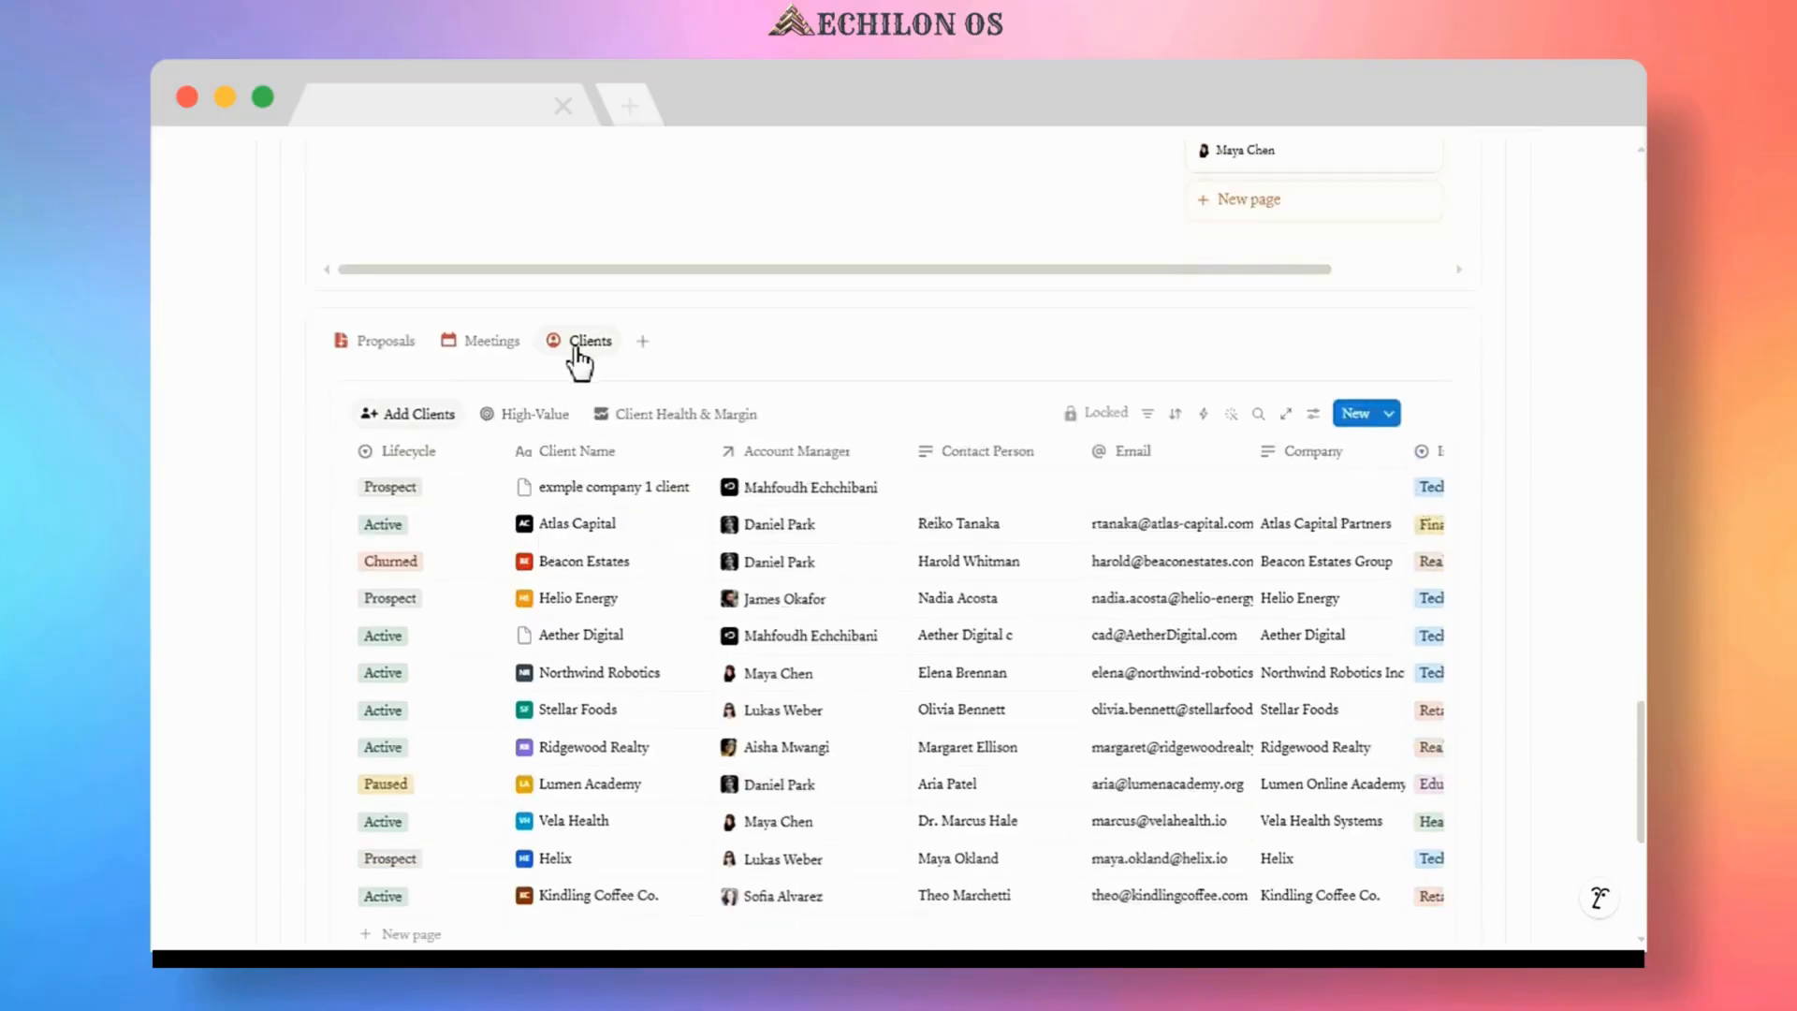
pyautogui.click(383, 342)
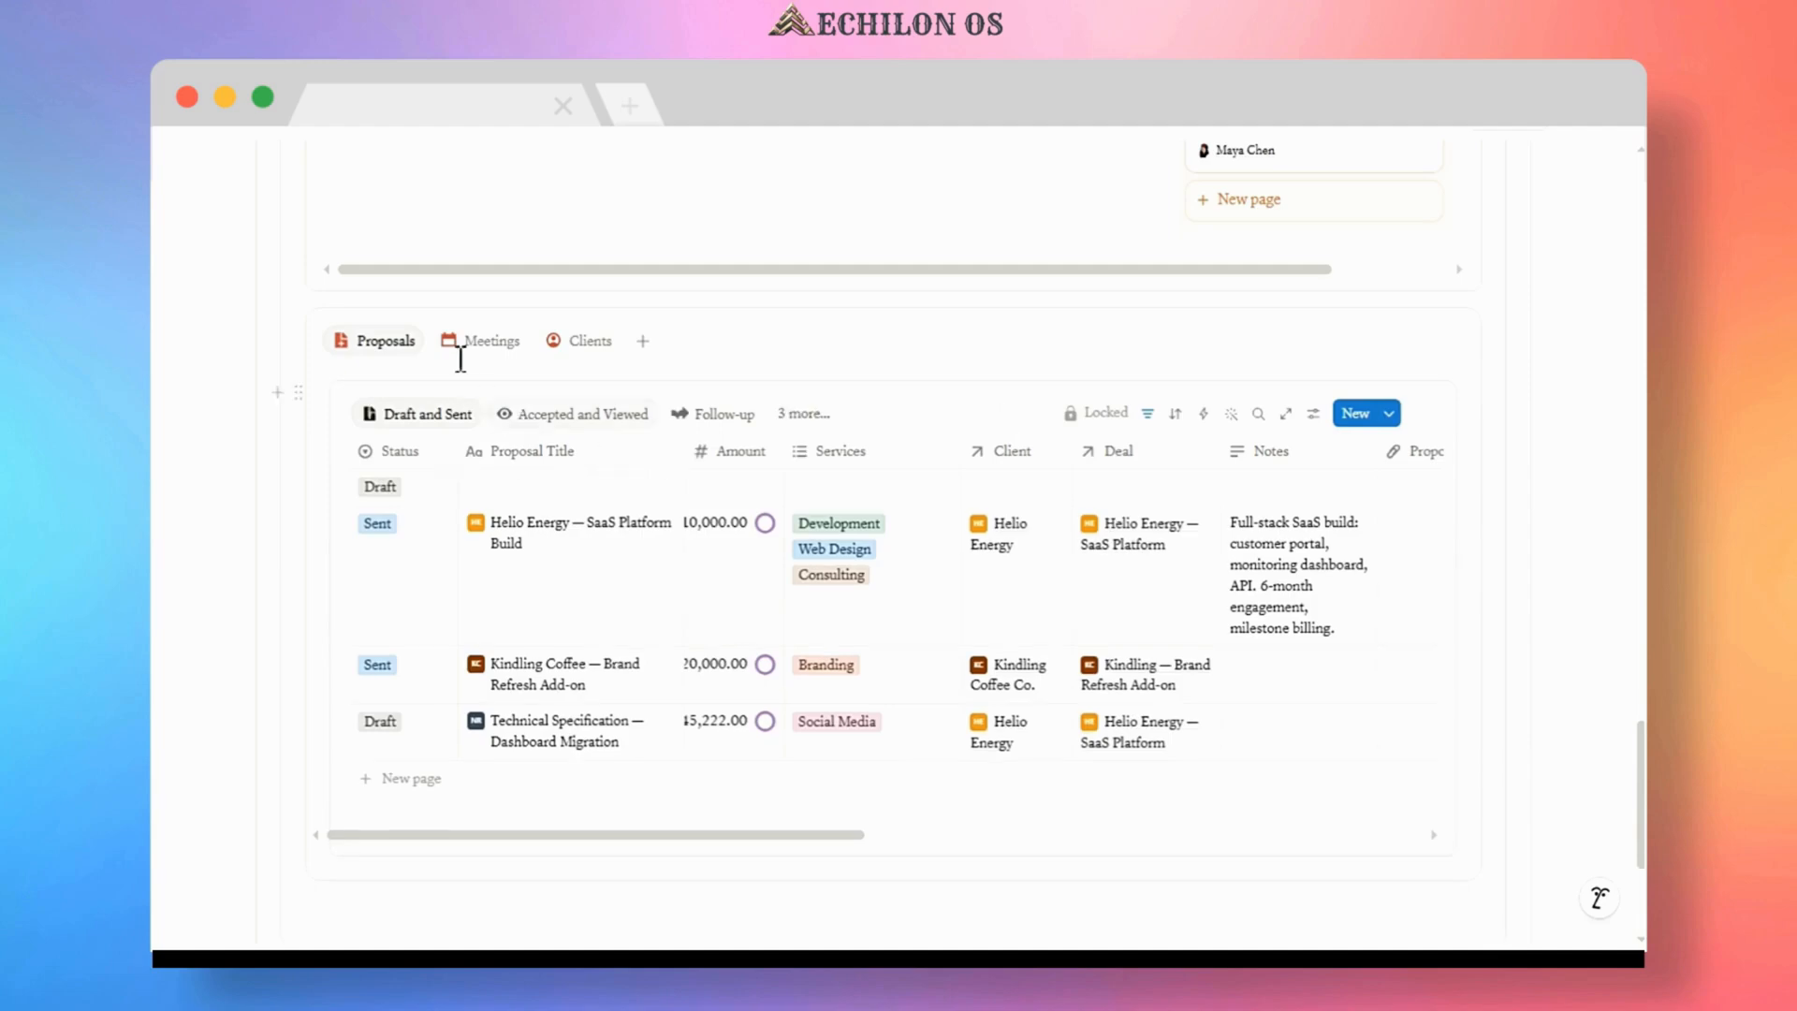
# - Add a deal named Apex Scaling to the Lead column of the Deal Pipeline board
pyautogui.scroll(2, 534, 449)
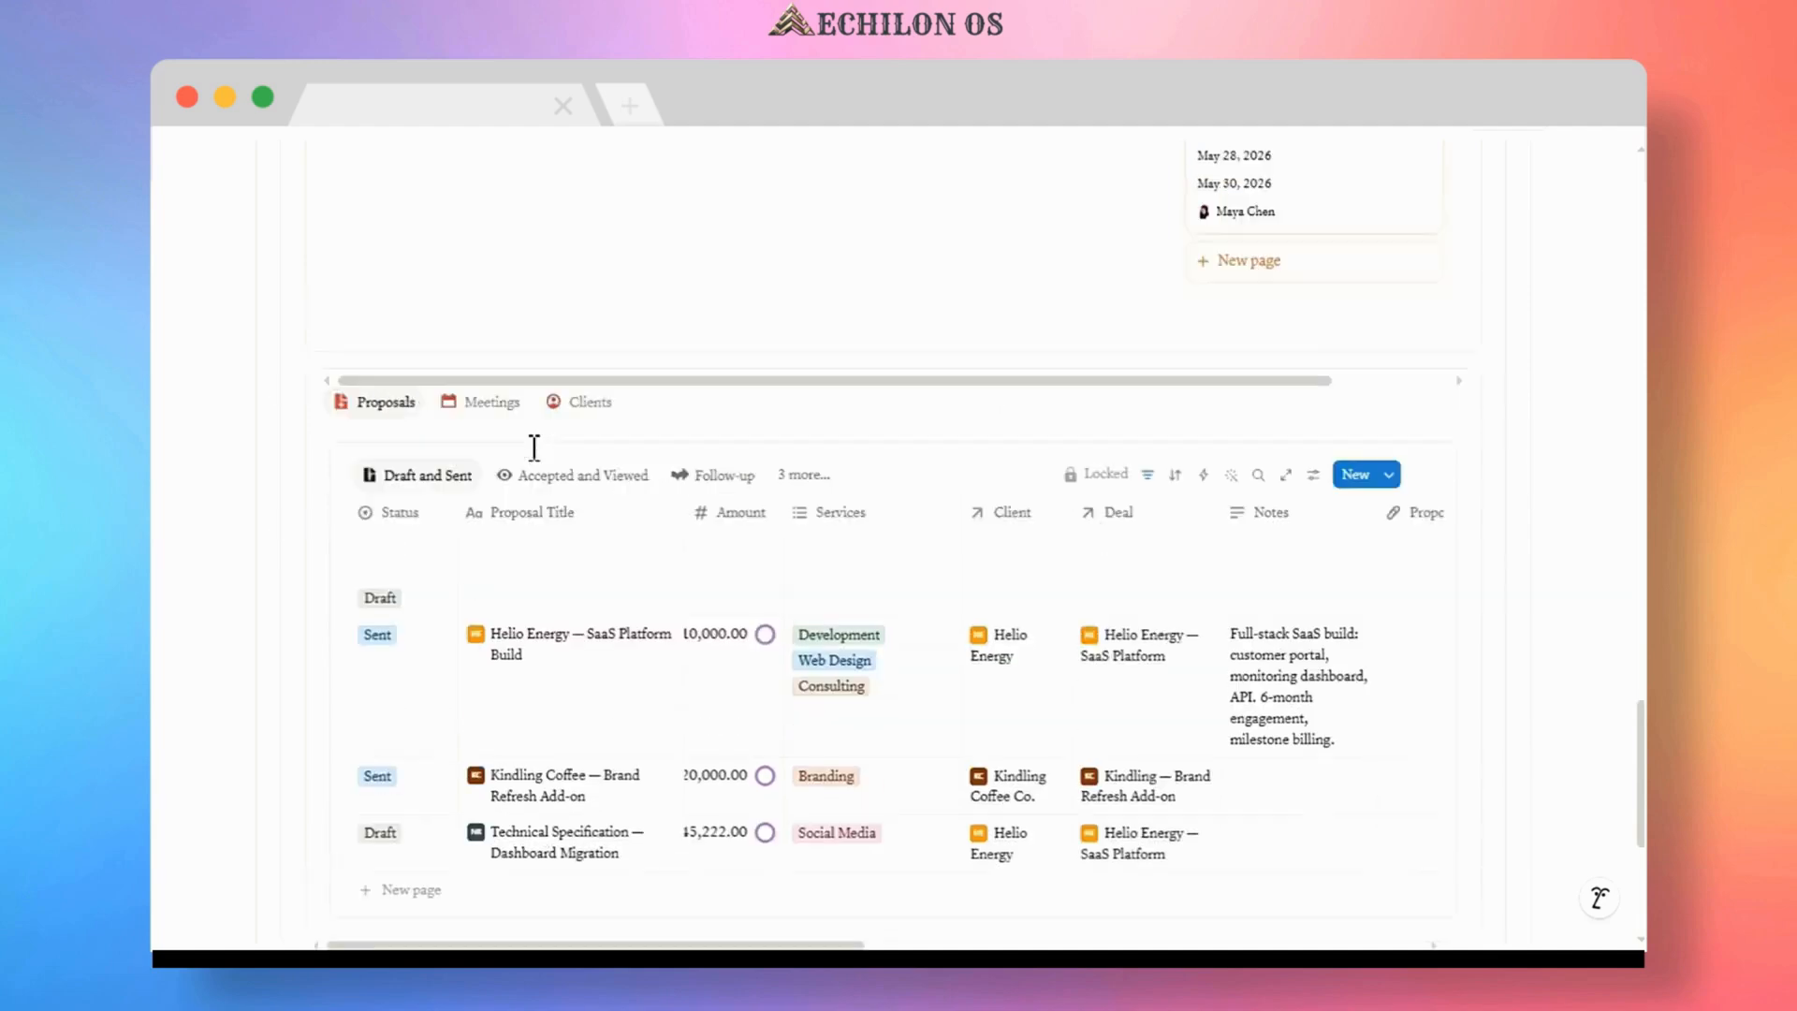
pyautogui.scroll(8, 535, 448)
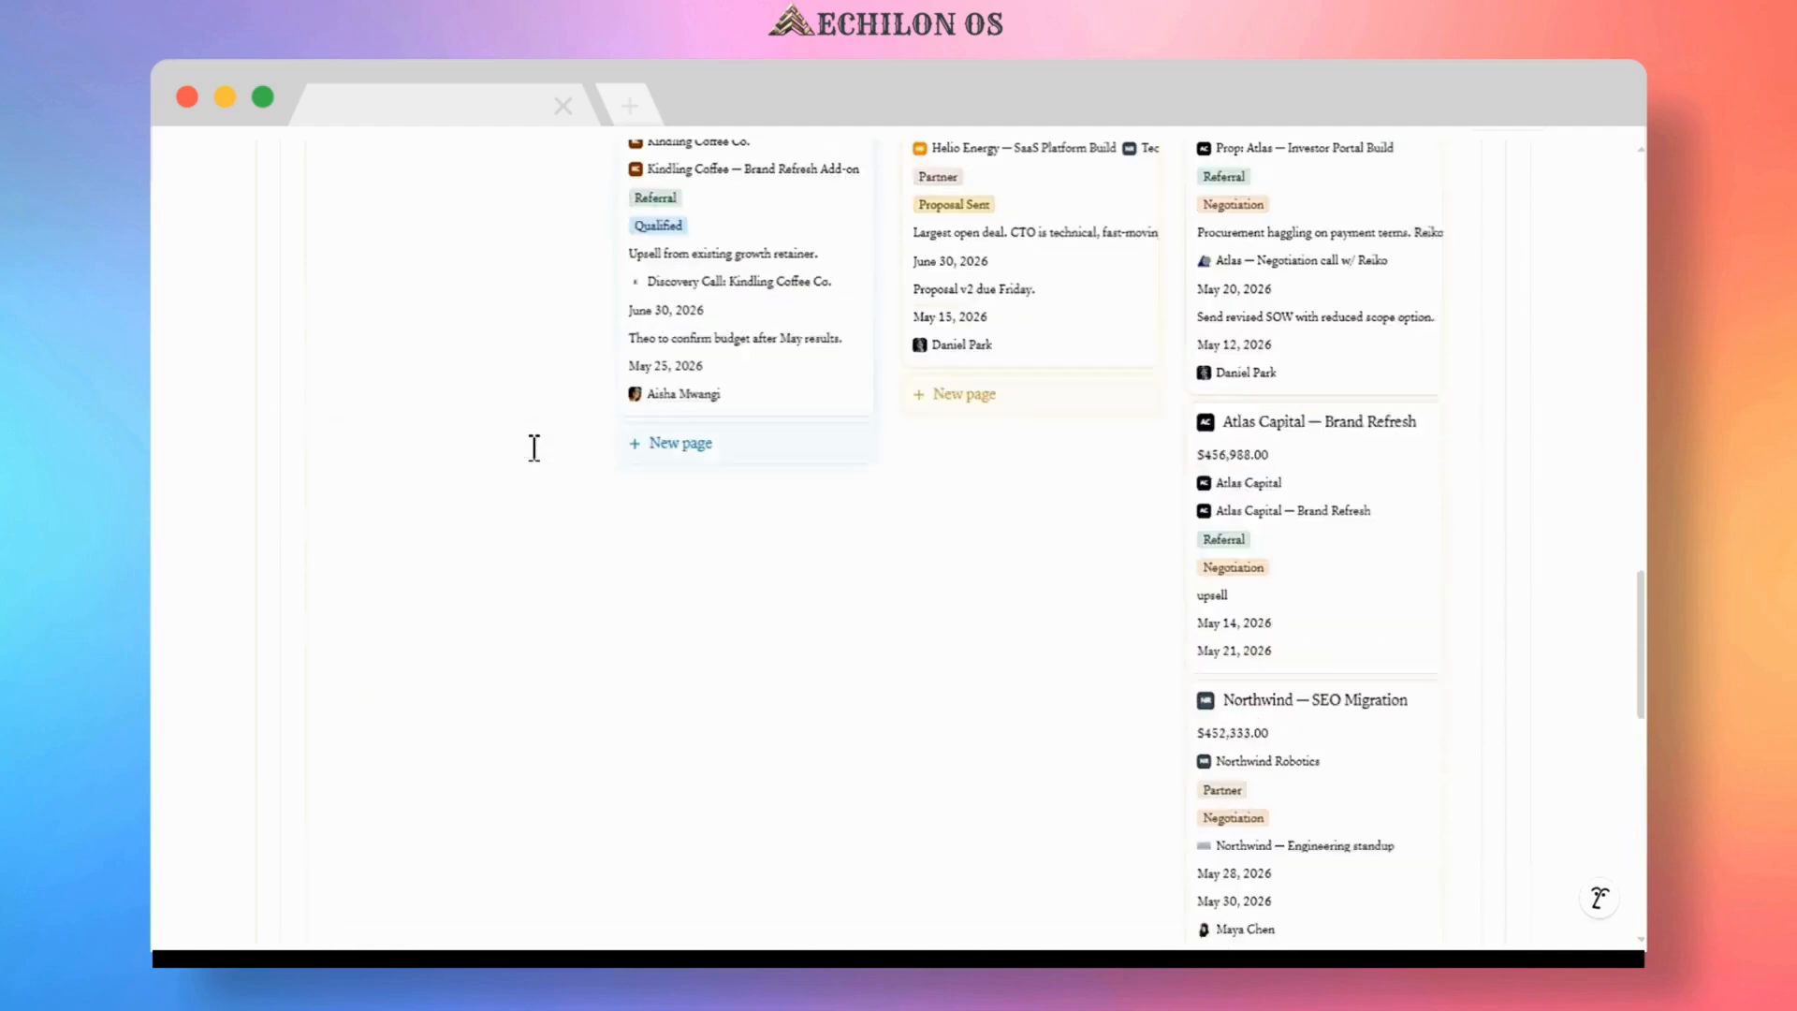
pyautogui.scroll(3, 535, 448)
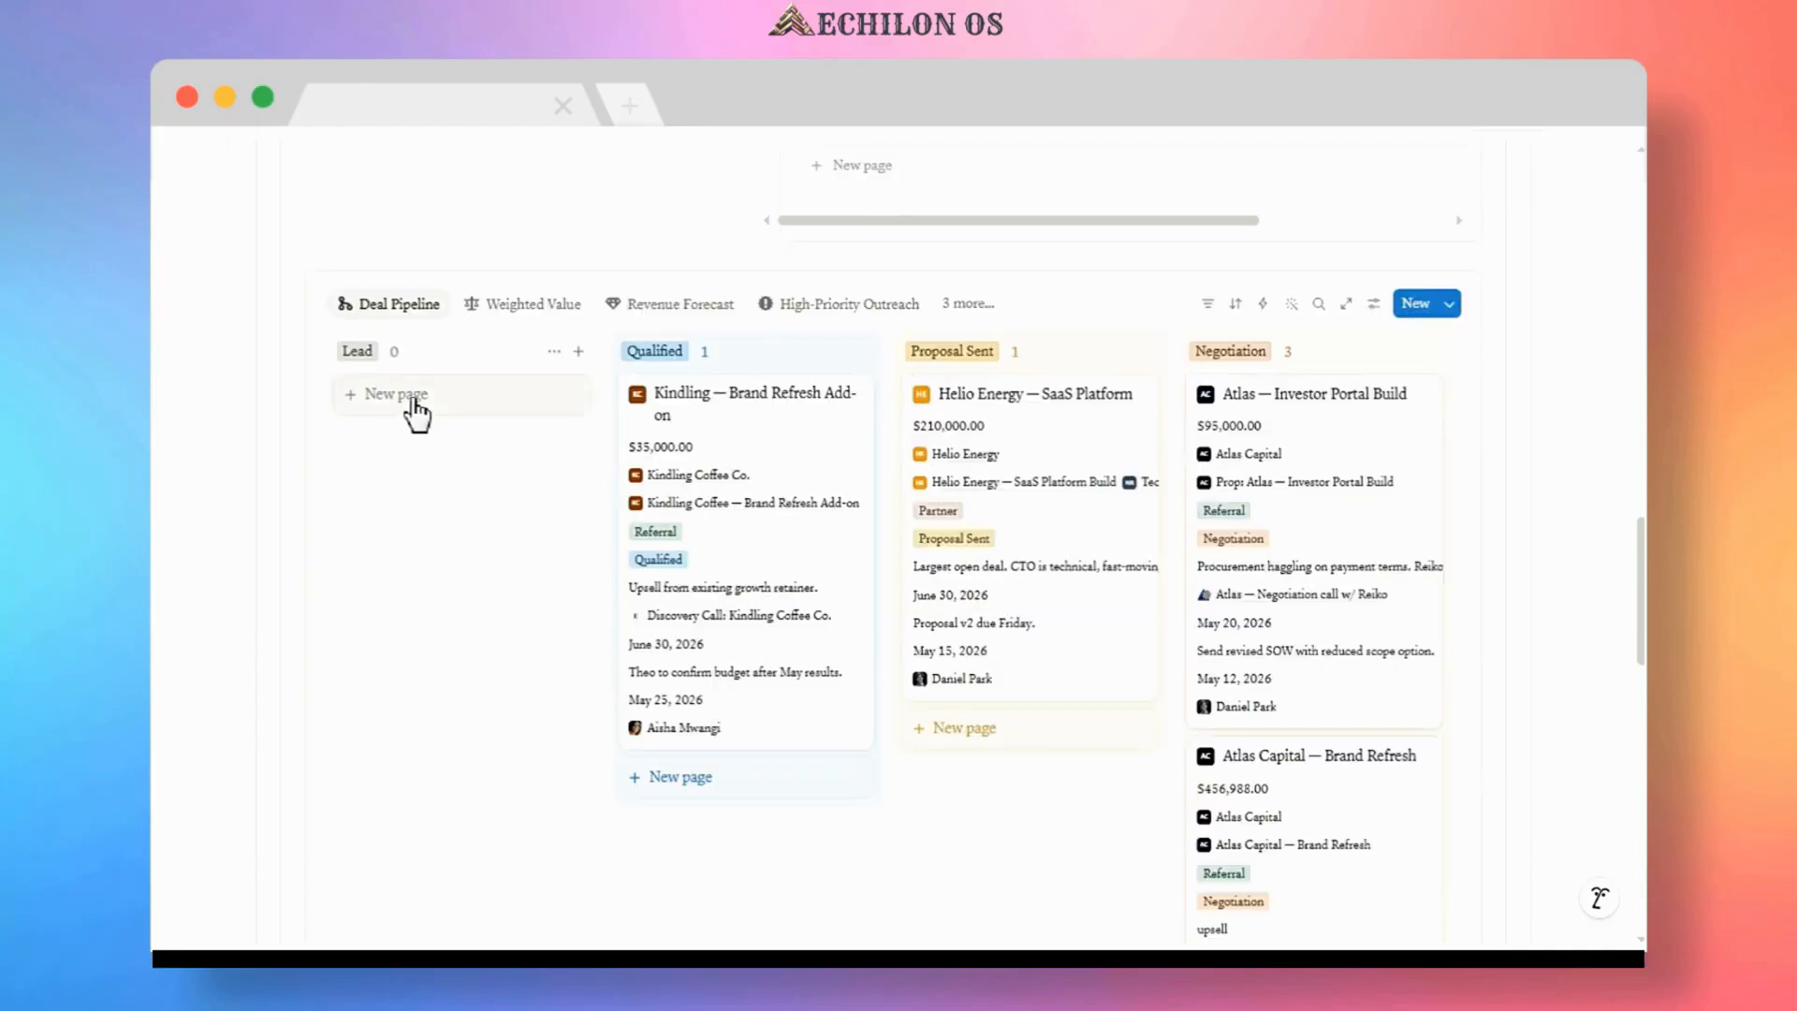
pyautogui.click(414, 397)
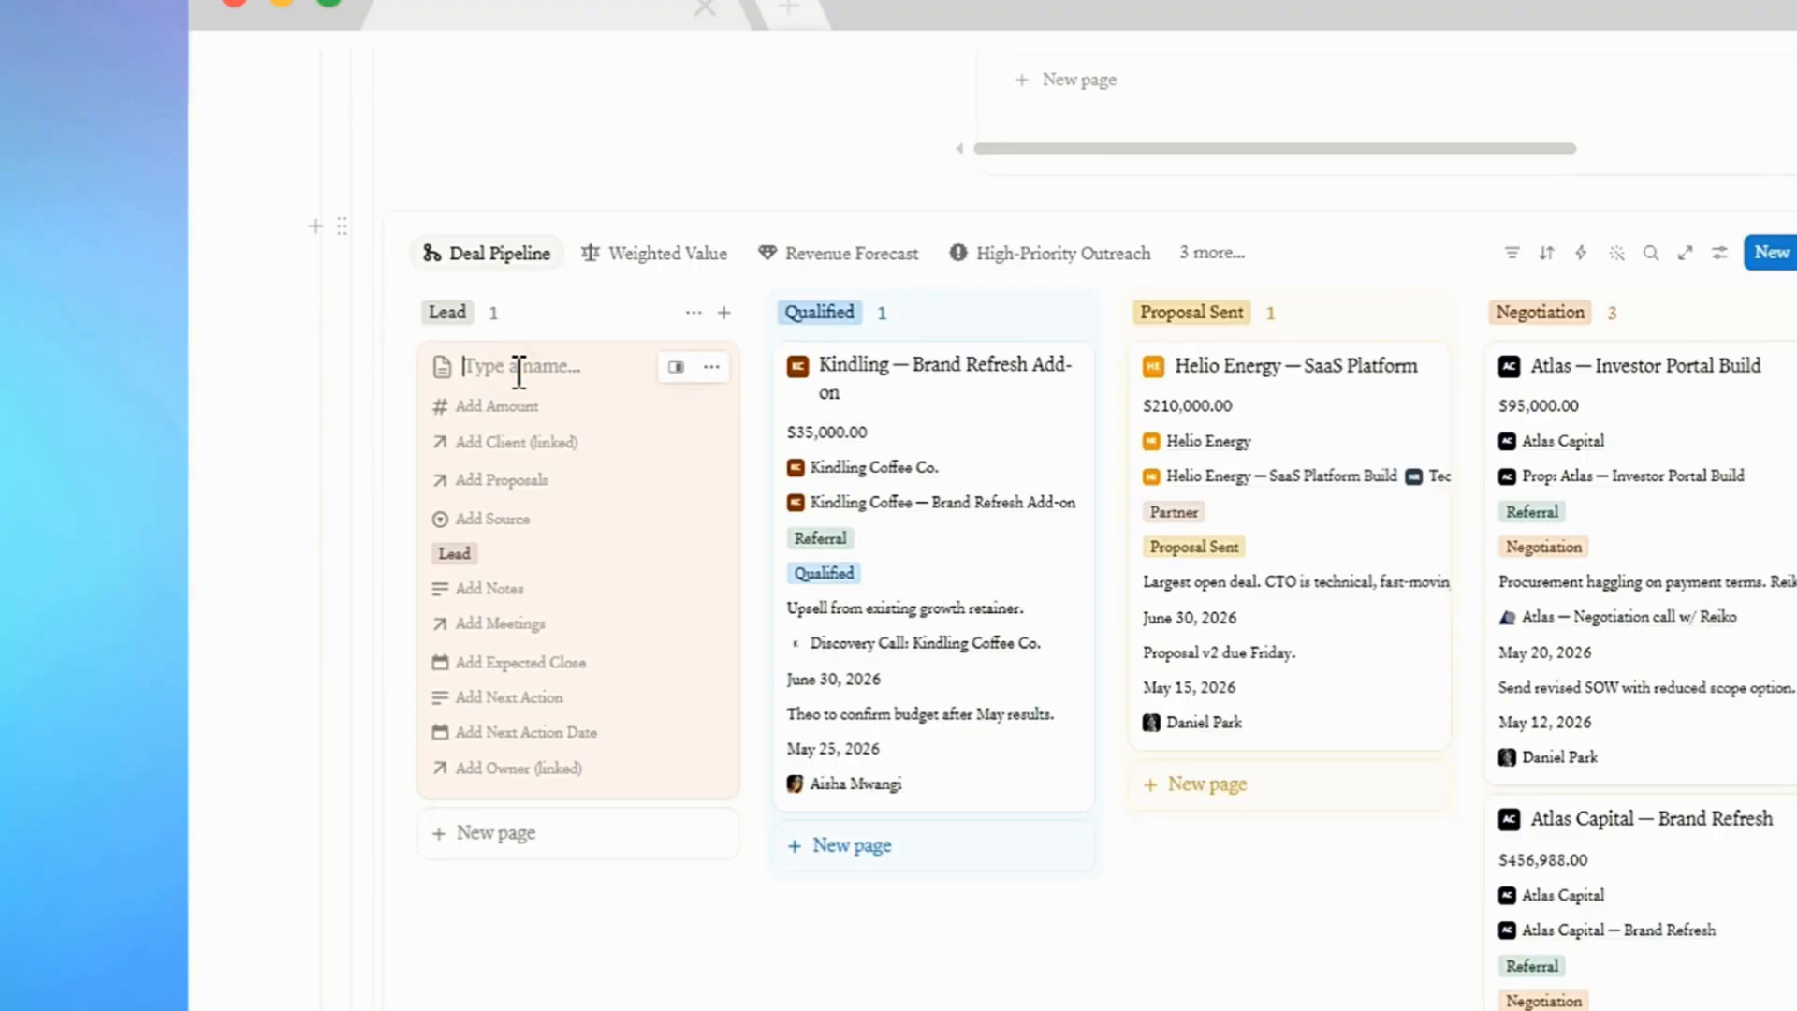
pyautogui.write('Apex Scaling')
# - Create a new client record under the client's full name and link it to the Apex Scaling deal
pyautogui.click(489, 443)
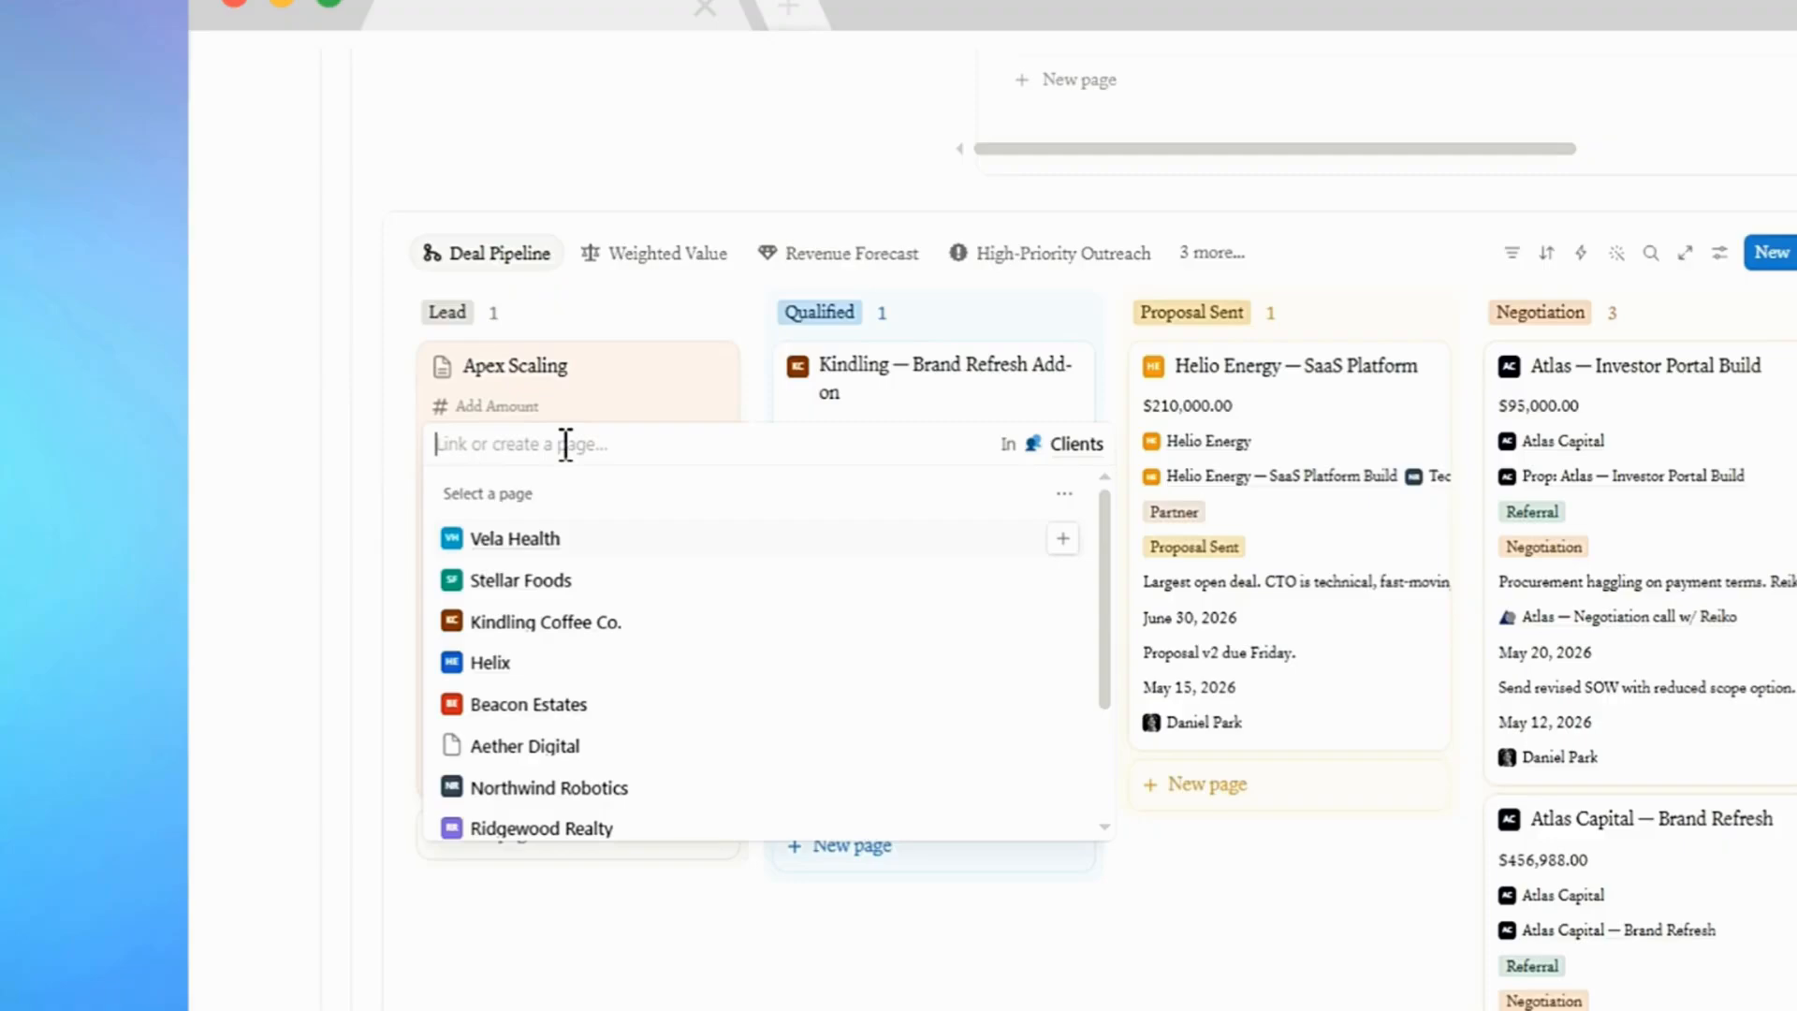
pyautogui.write('Devon Lane')
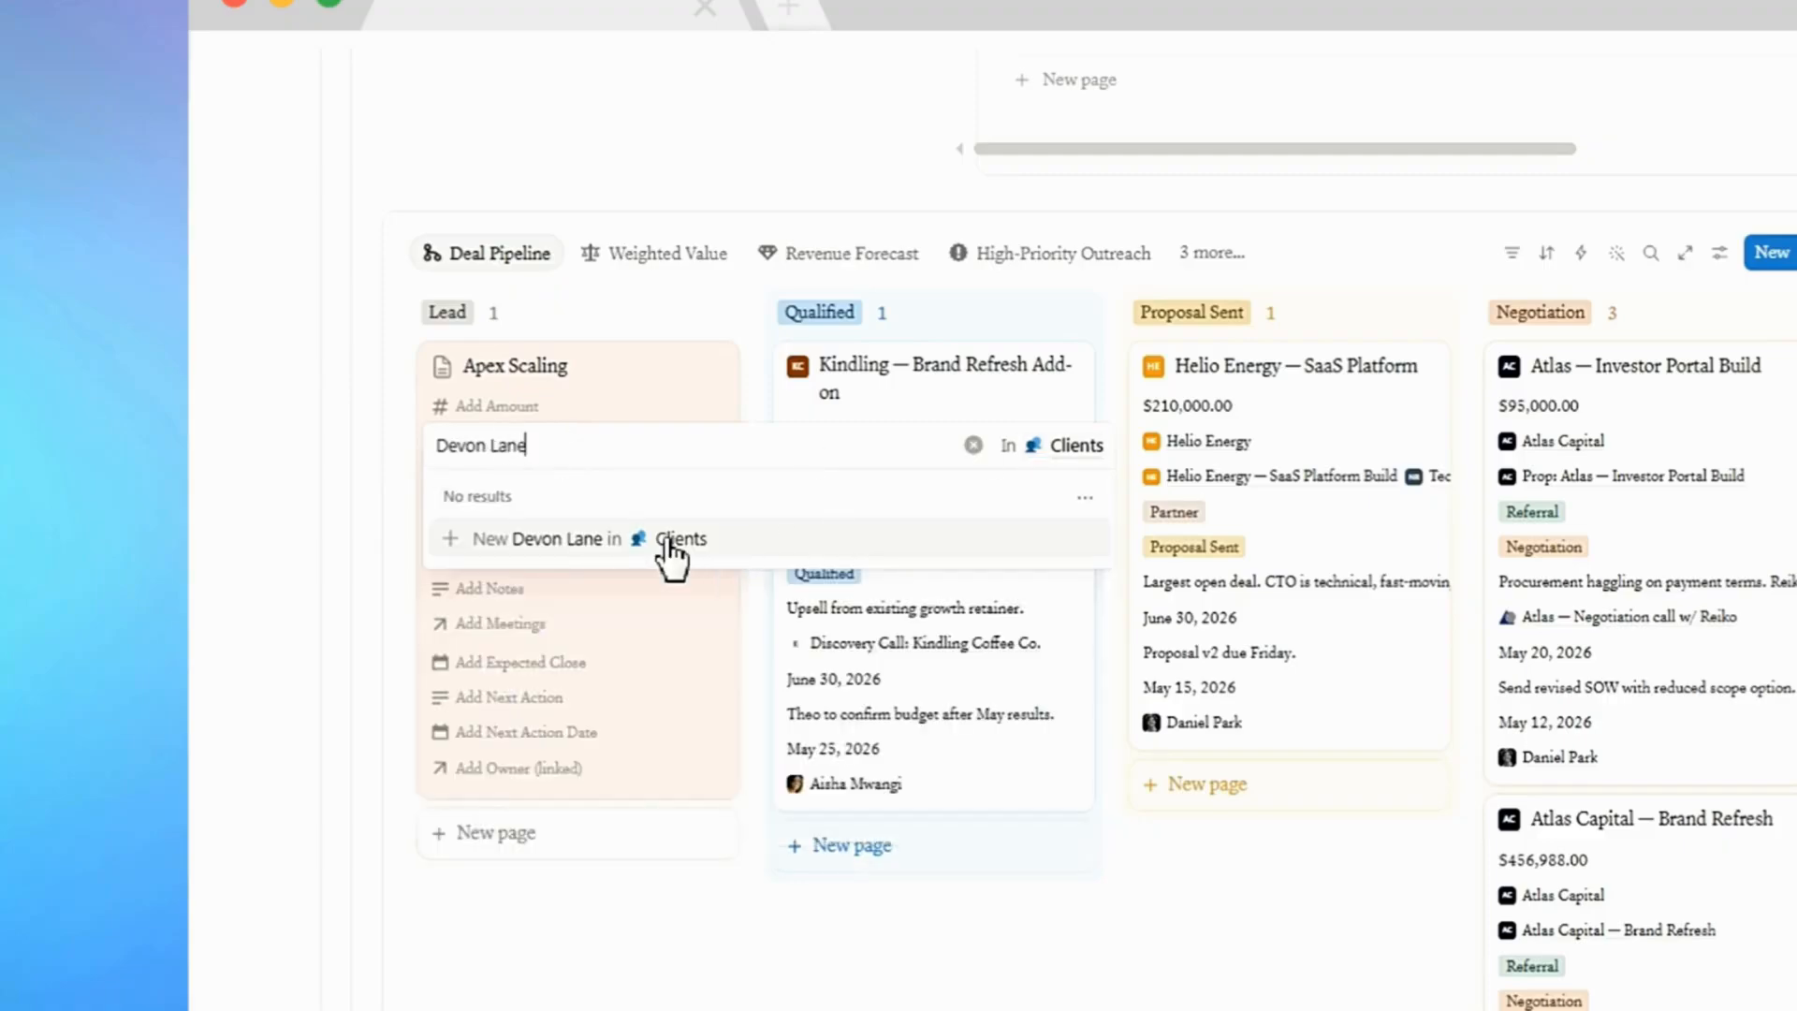
pyautogui.click(575, 541)
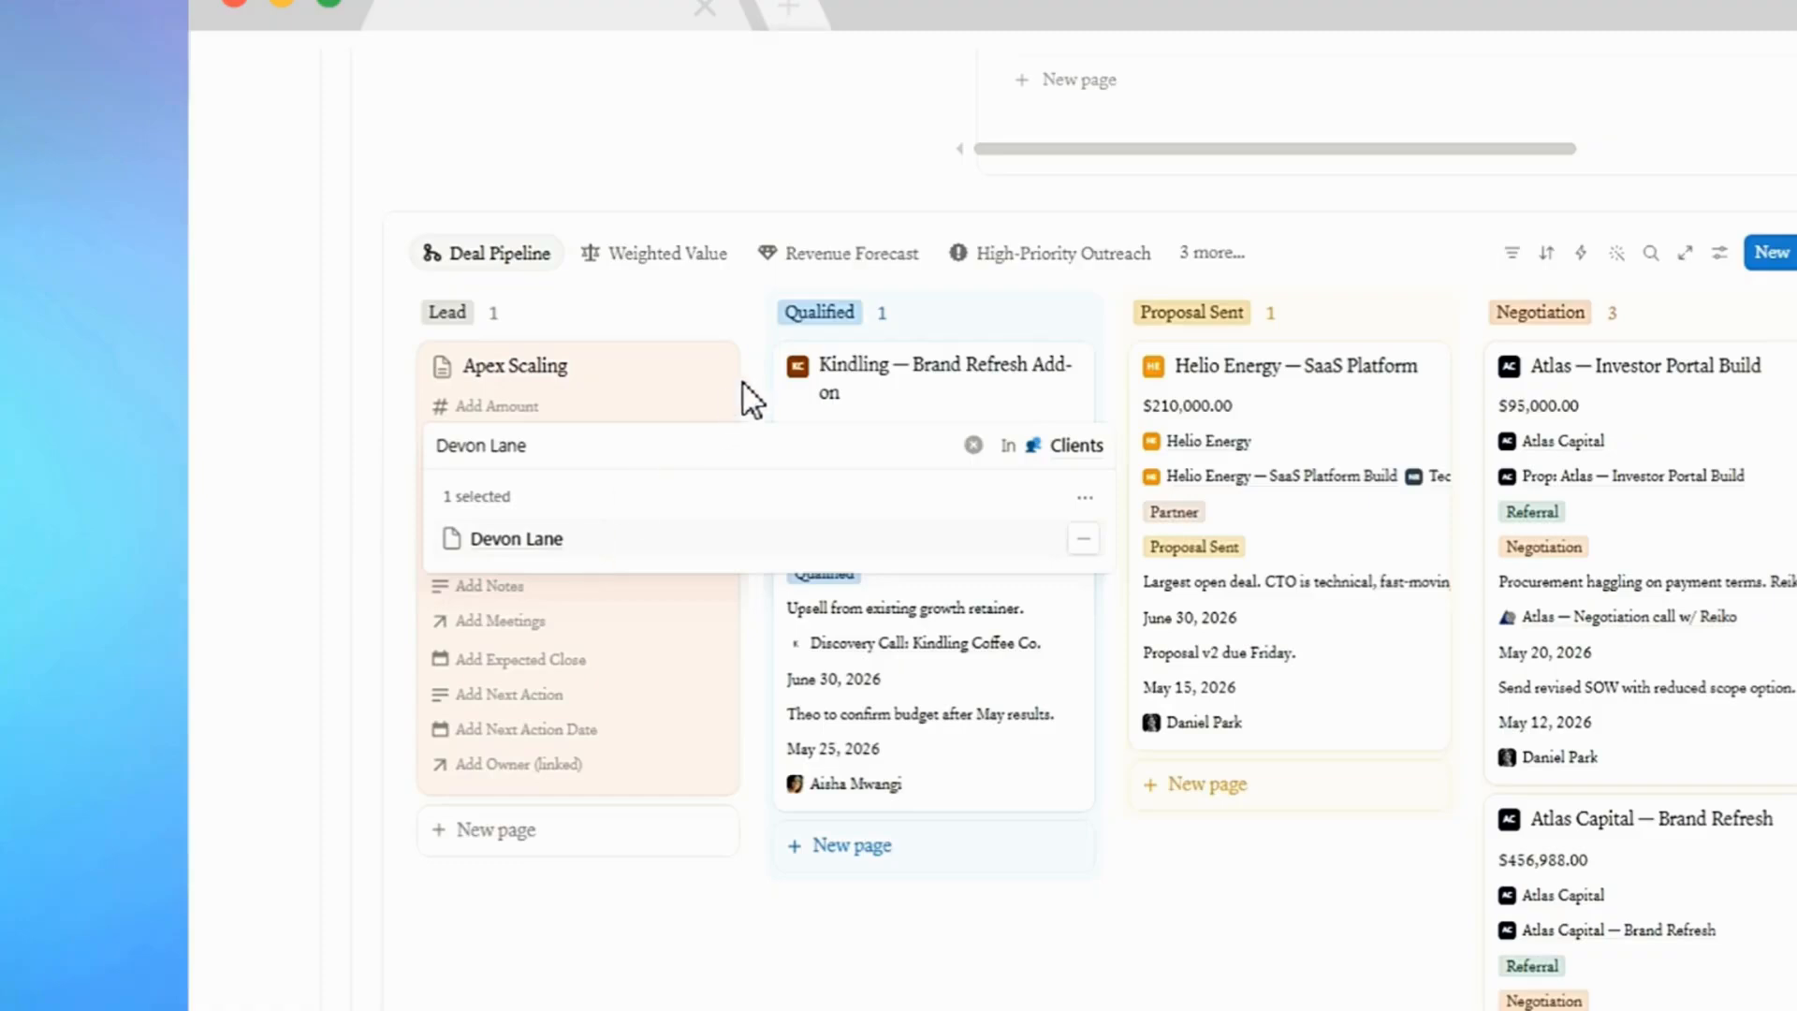
pyautogui.click(714, 391)
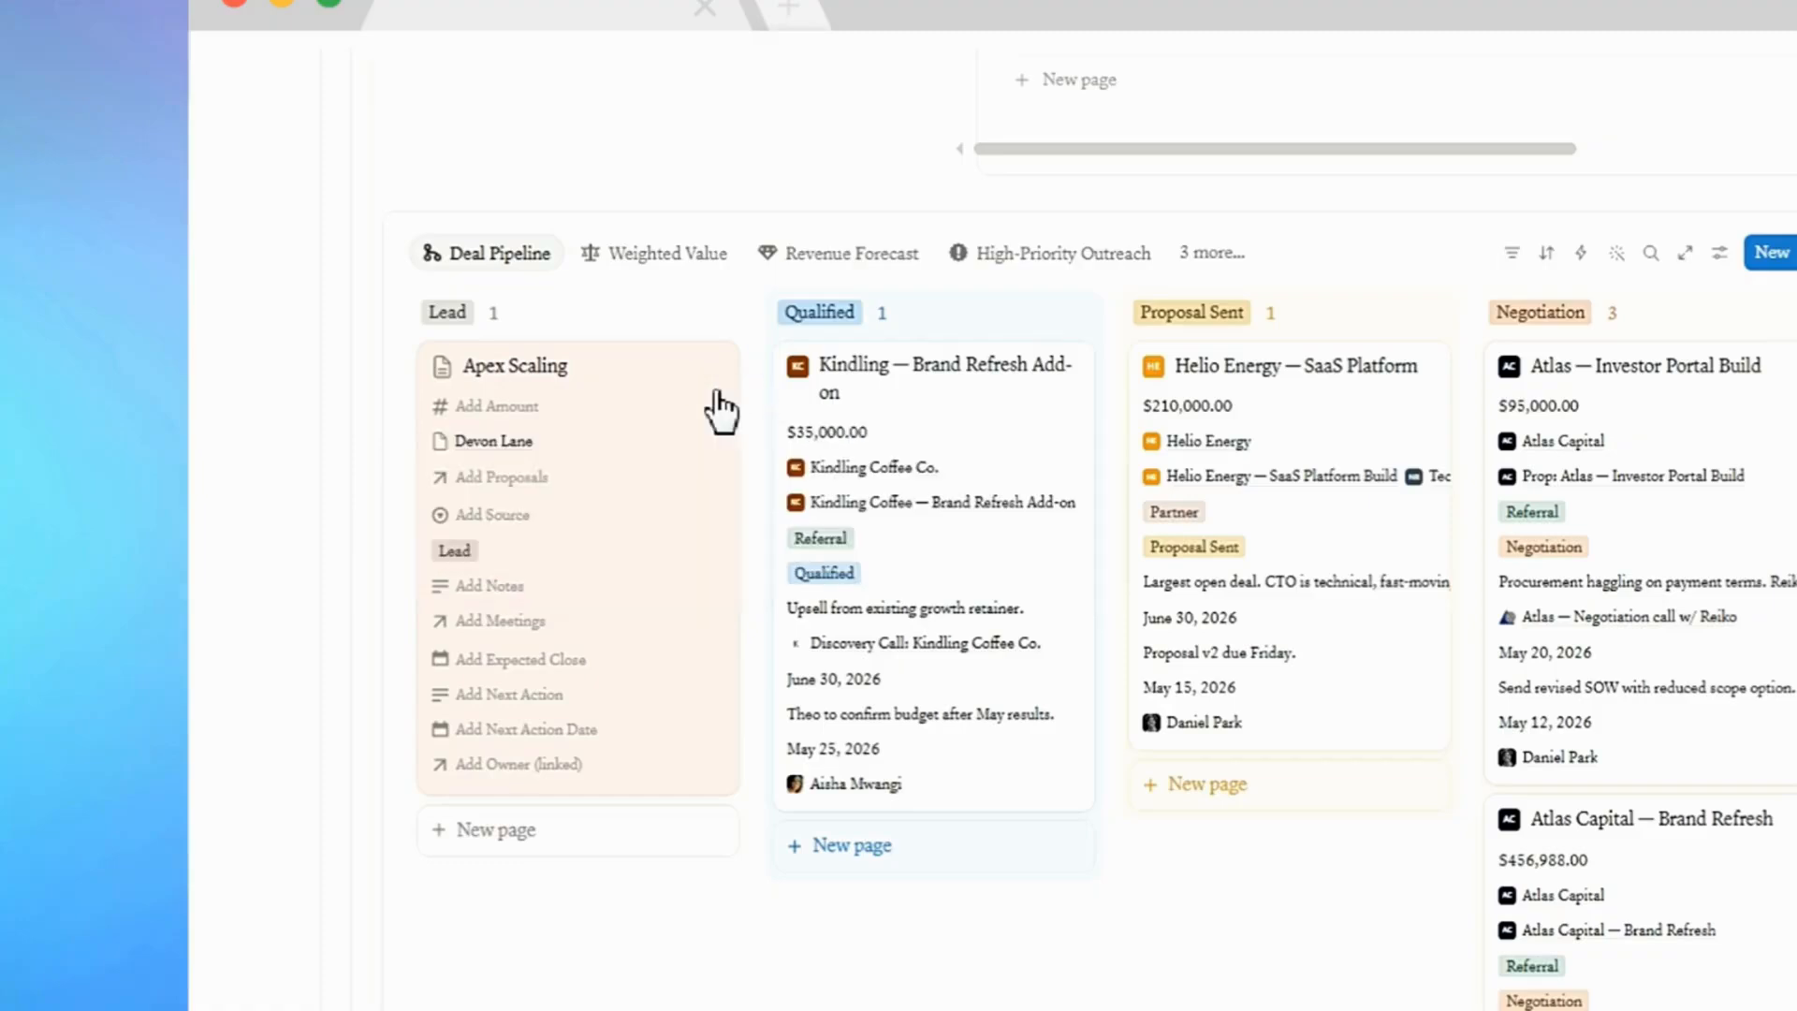
# - Create a new proposal named Apex Scaling Prop, link it to the Apex Scaling deal and finish editing the card
pyautogui.click(521, 478)
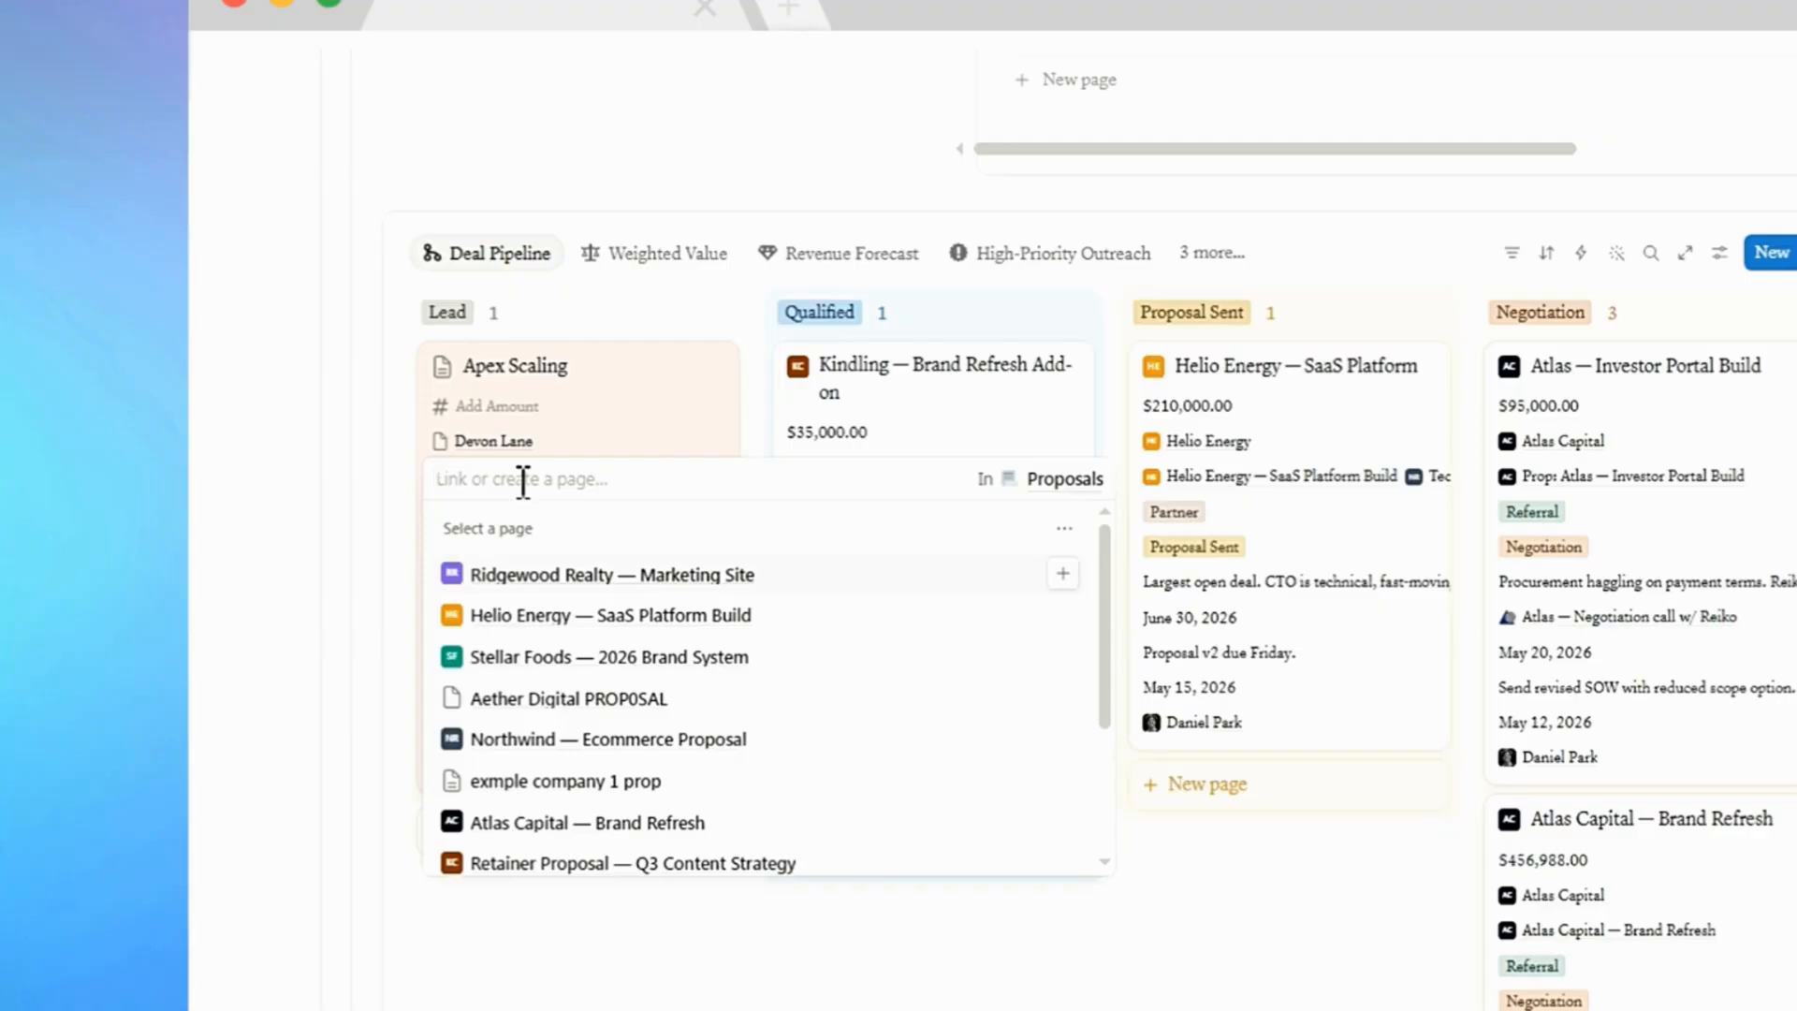
pyautogui.write('Apex Scali')
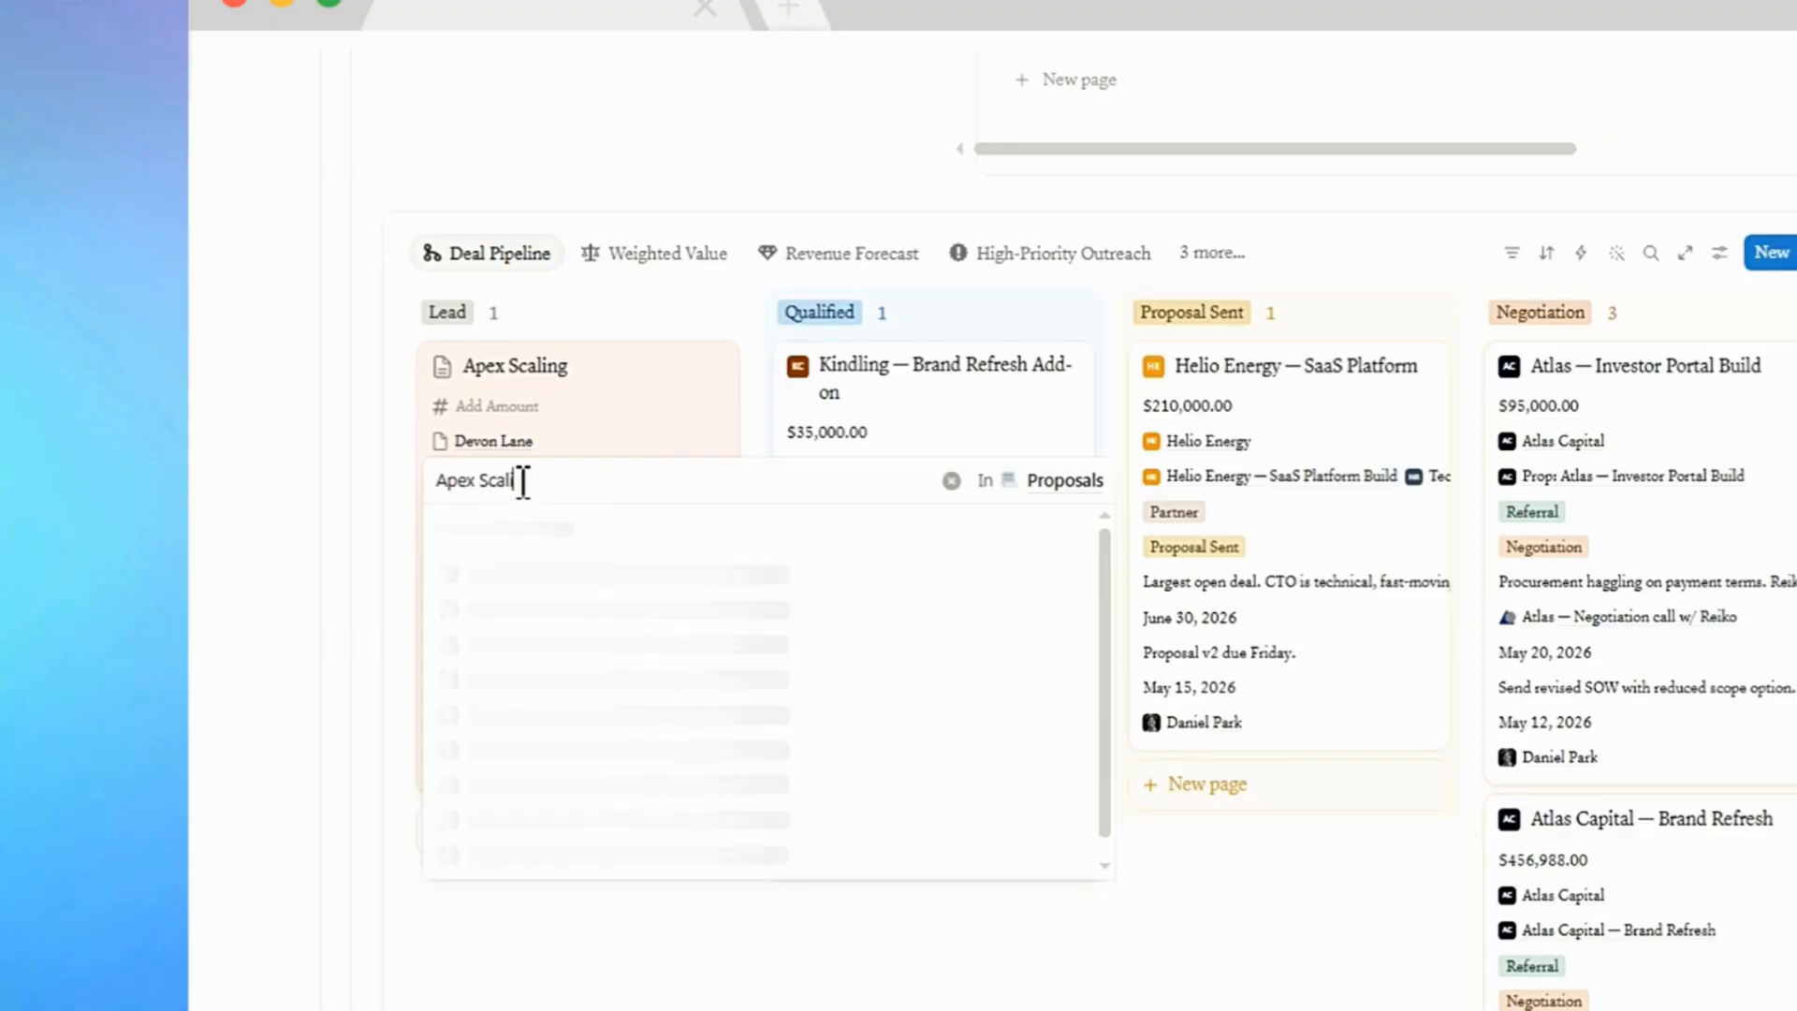
pyautogui.write('ng Prop')
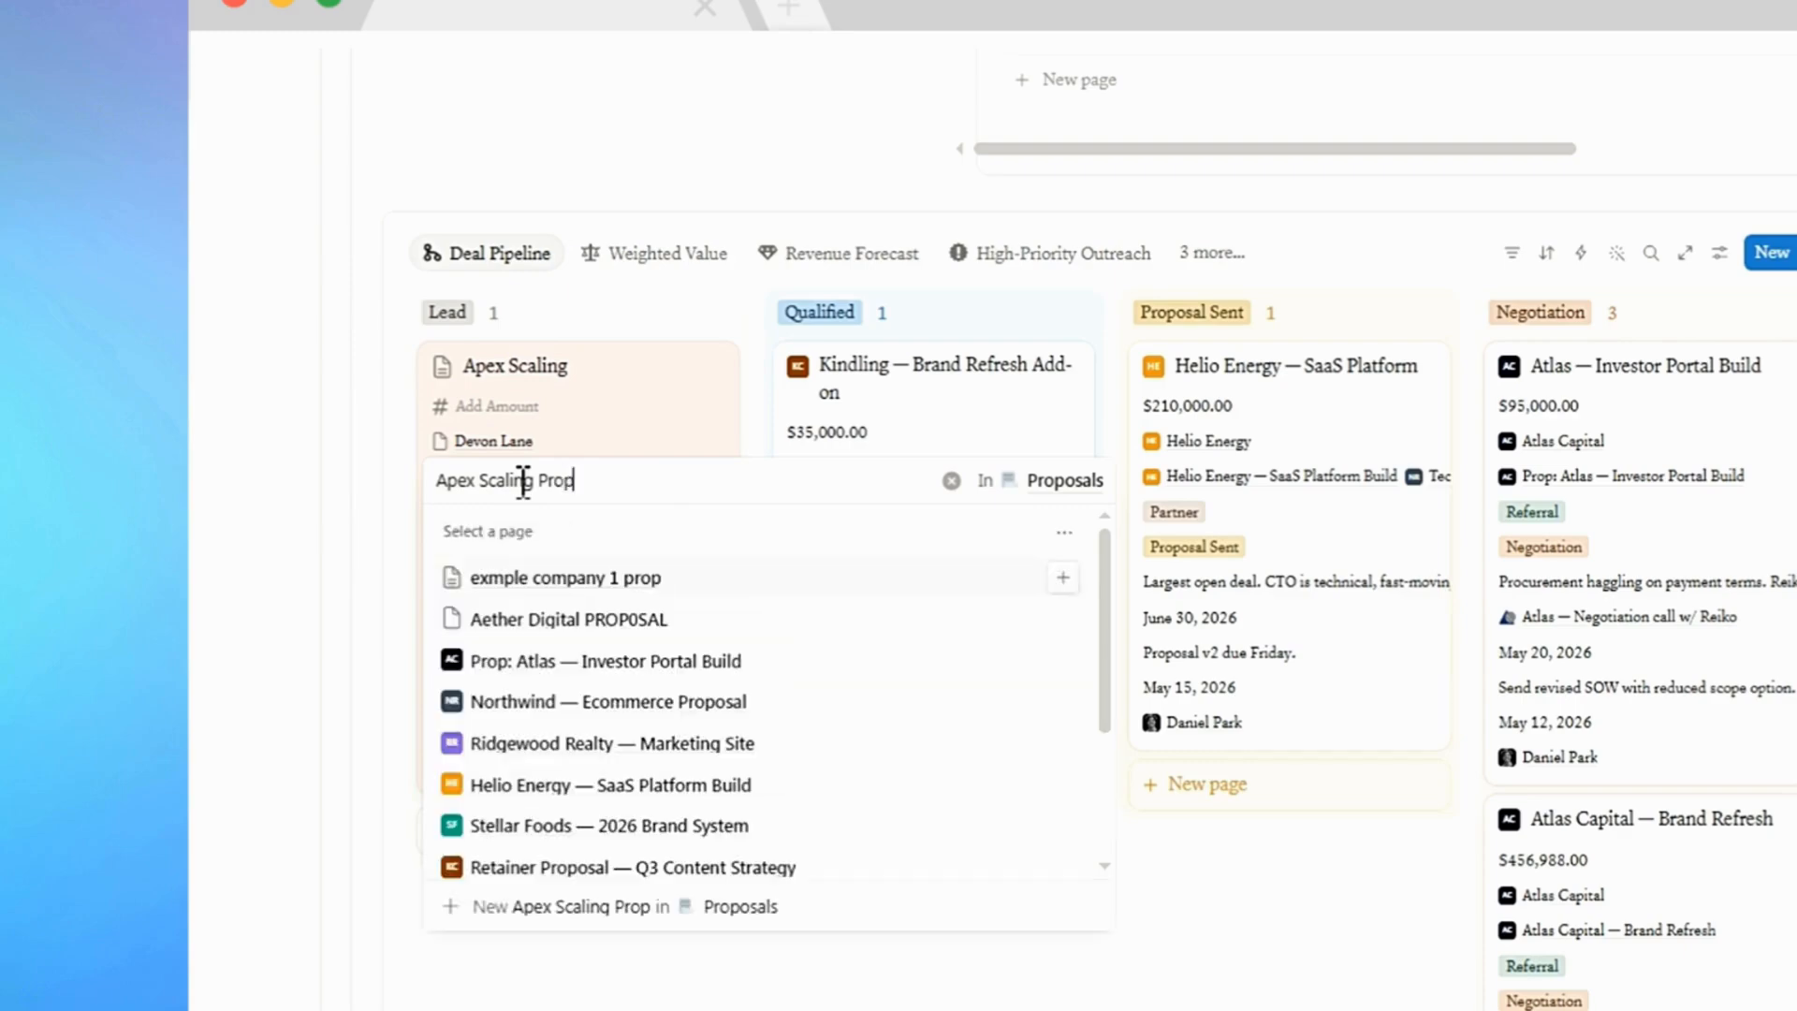
pyautogui.click(790, 910)
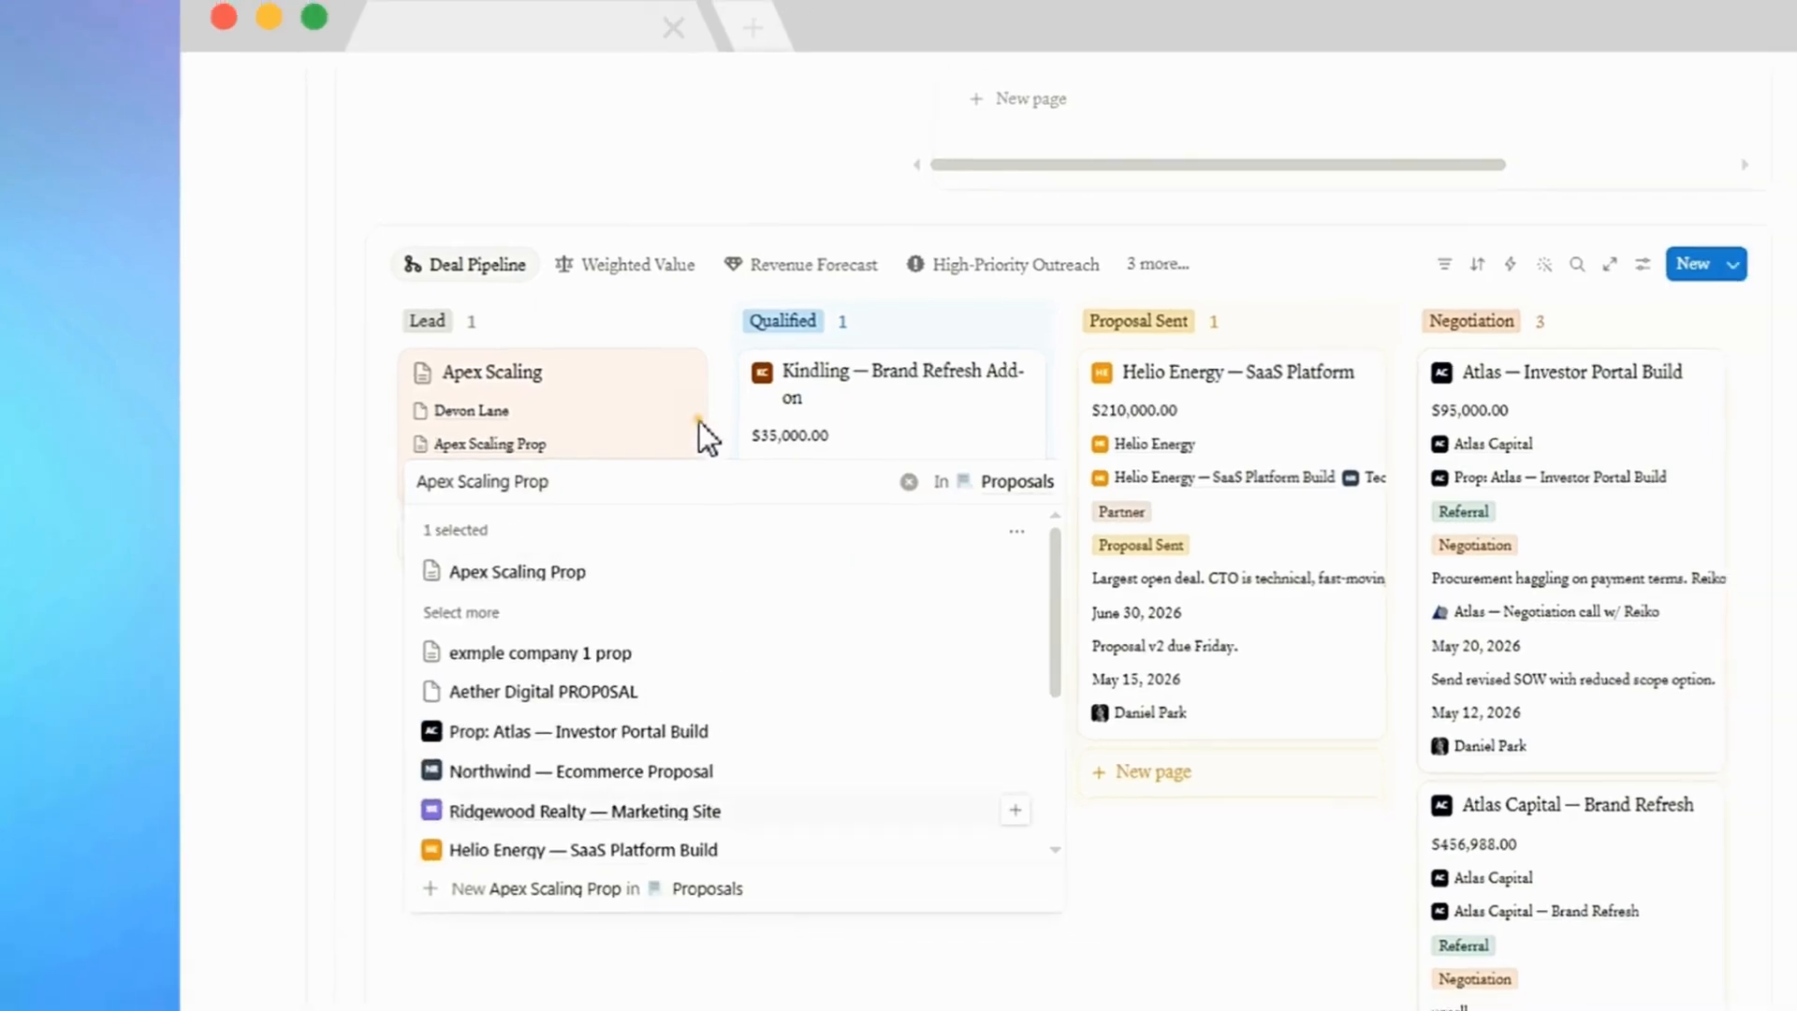
pyautogui.click(699, 421)
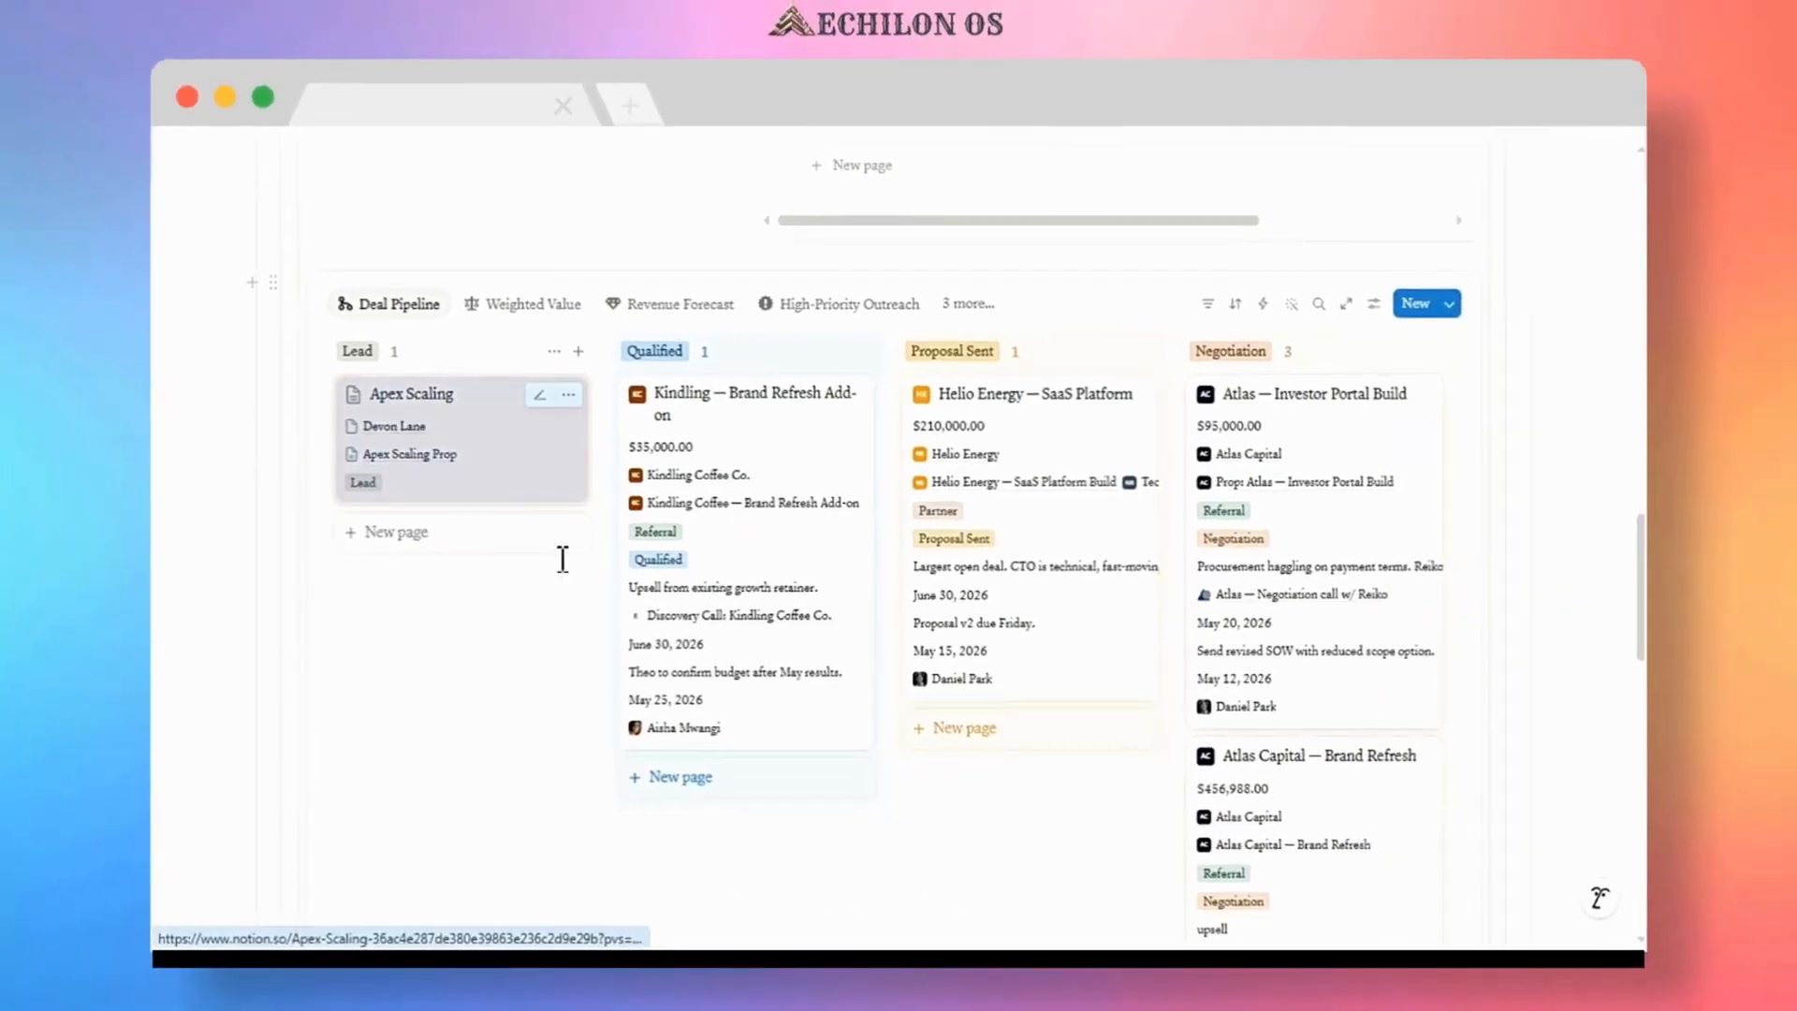
# - Set the amount of the Apex Scaling Prop proposal to 33000 in the Draft and Sent table
pyautogui.scroll(-3, 562, 559)
pyautogui.scroll(-10, 562, 560)
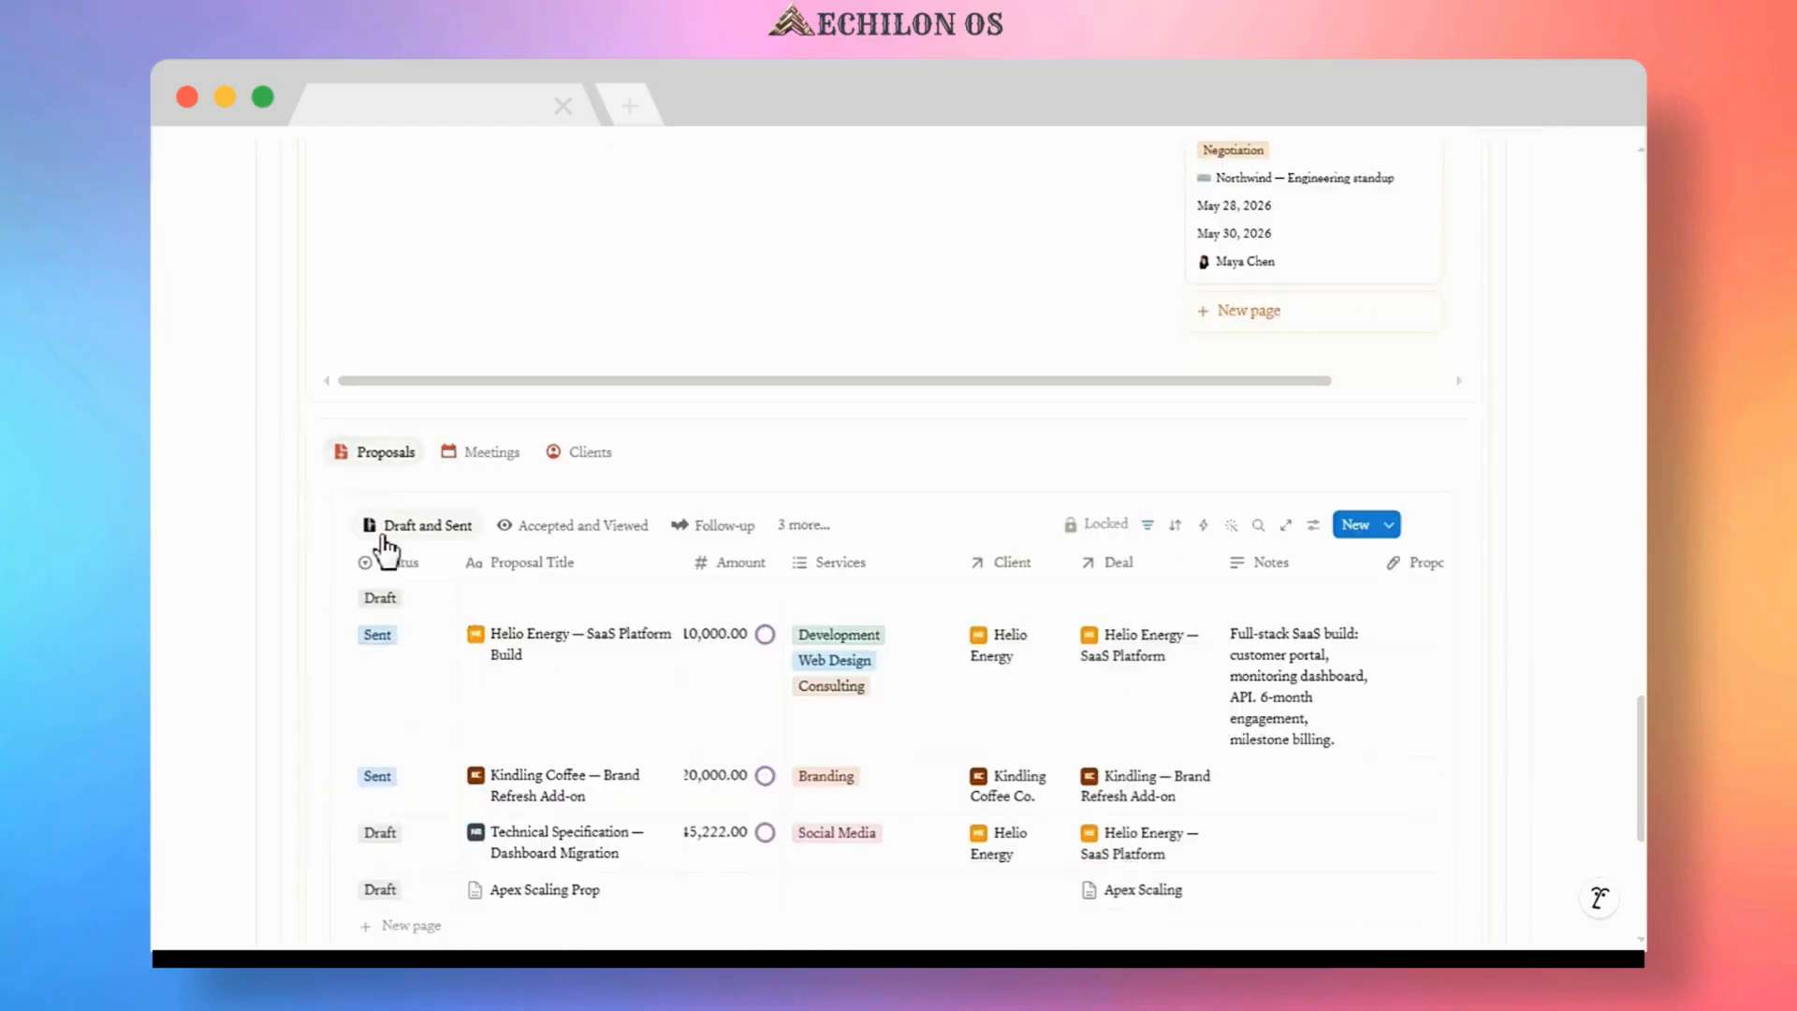
pyautogui.scroll(-3, 380, 533)
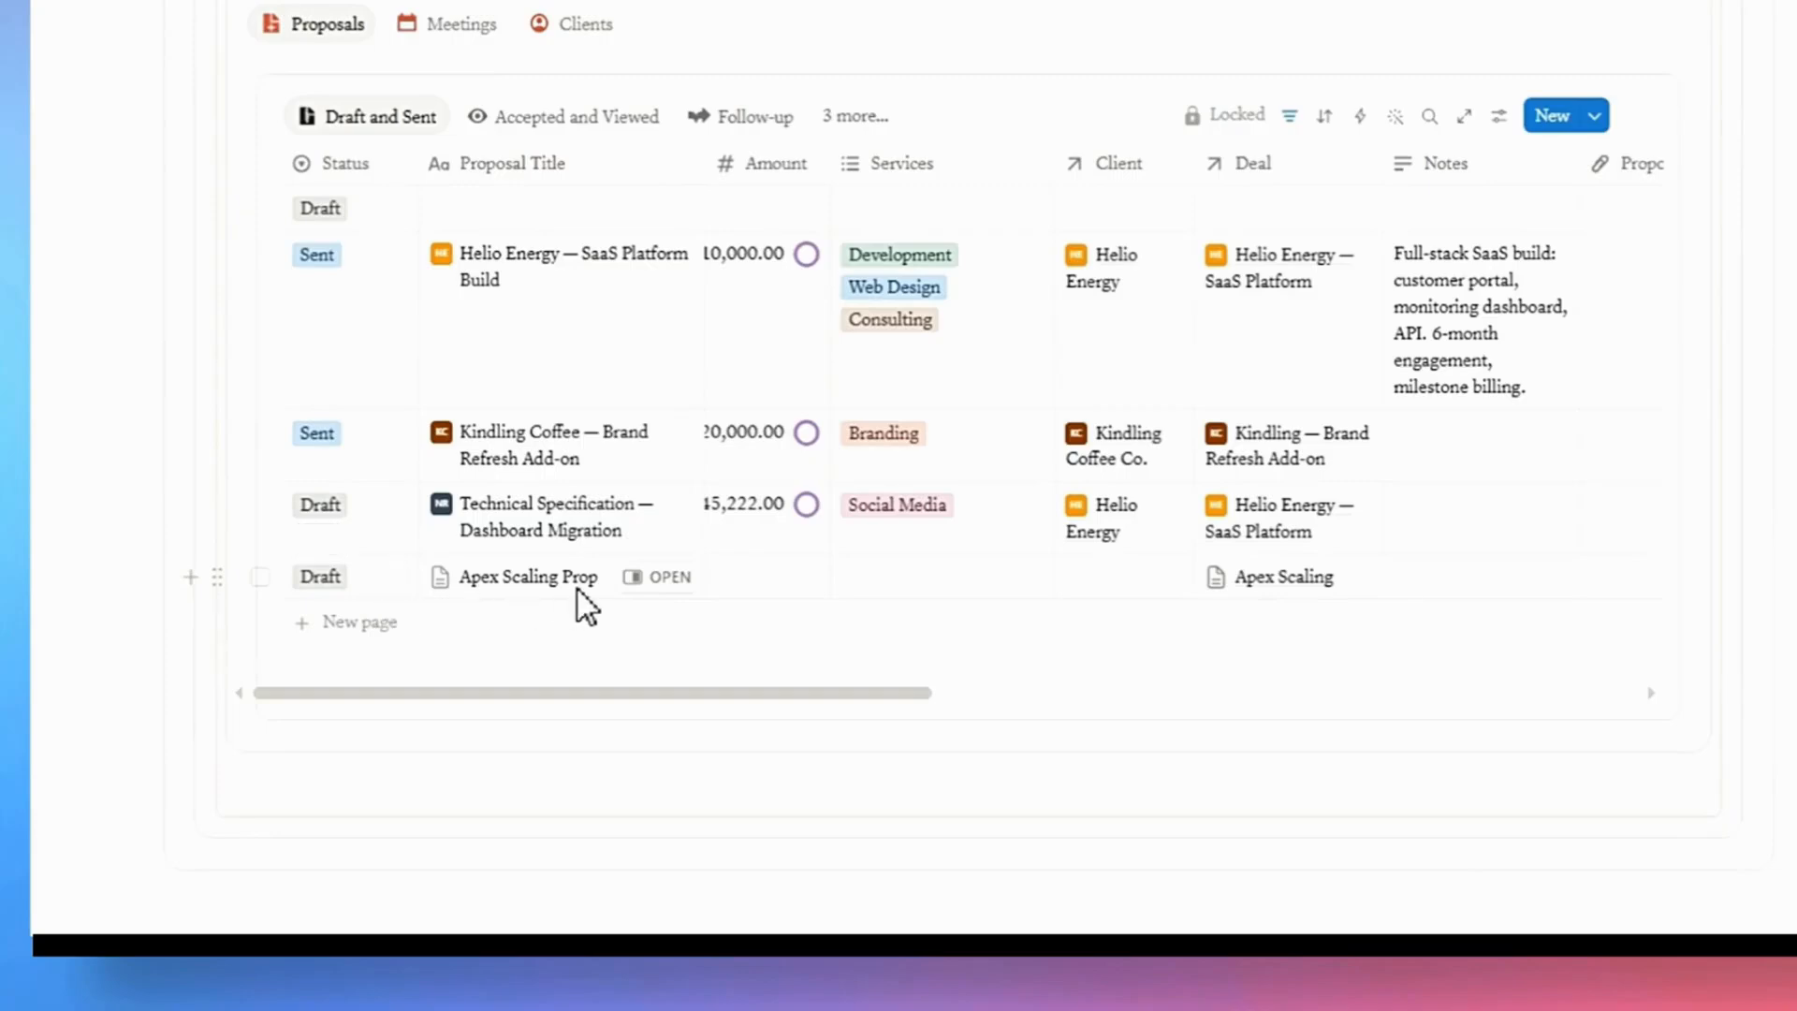
pyautogui.click(773, 580)
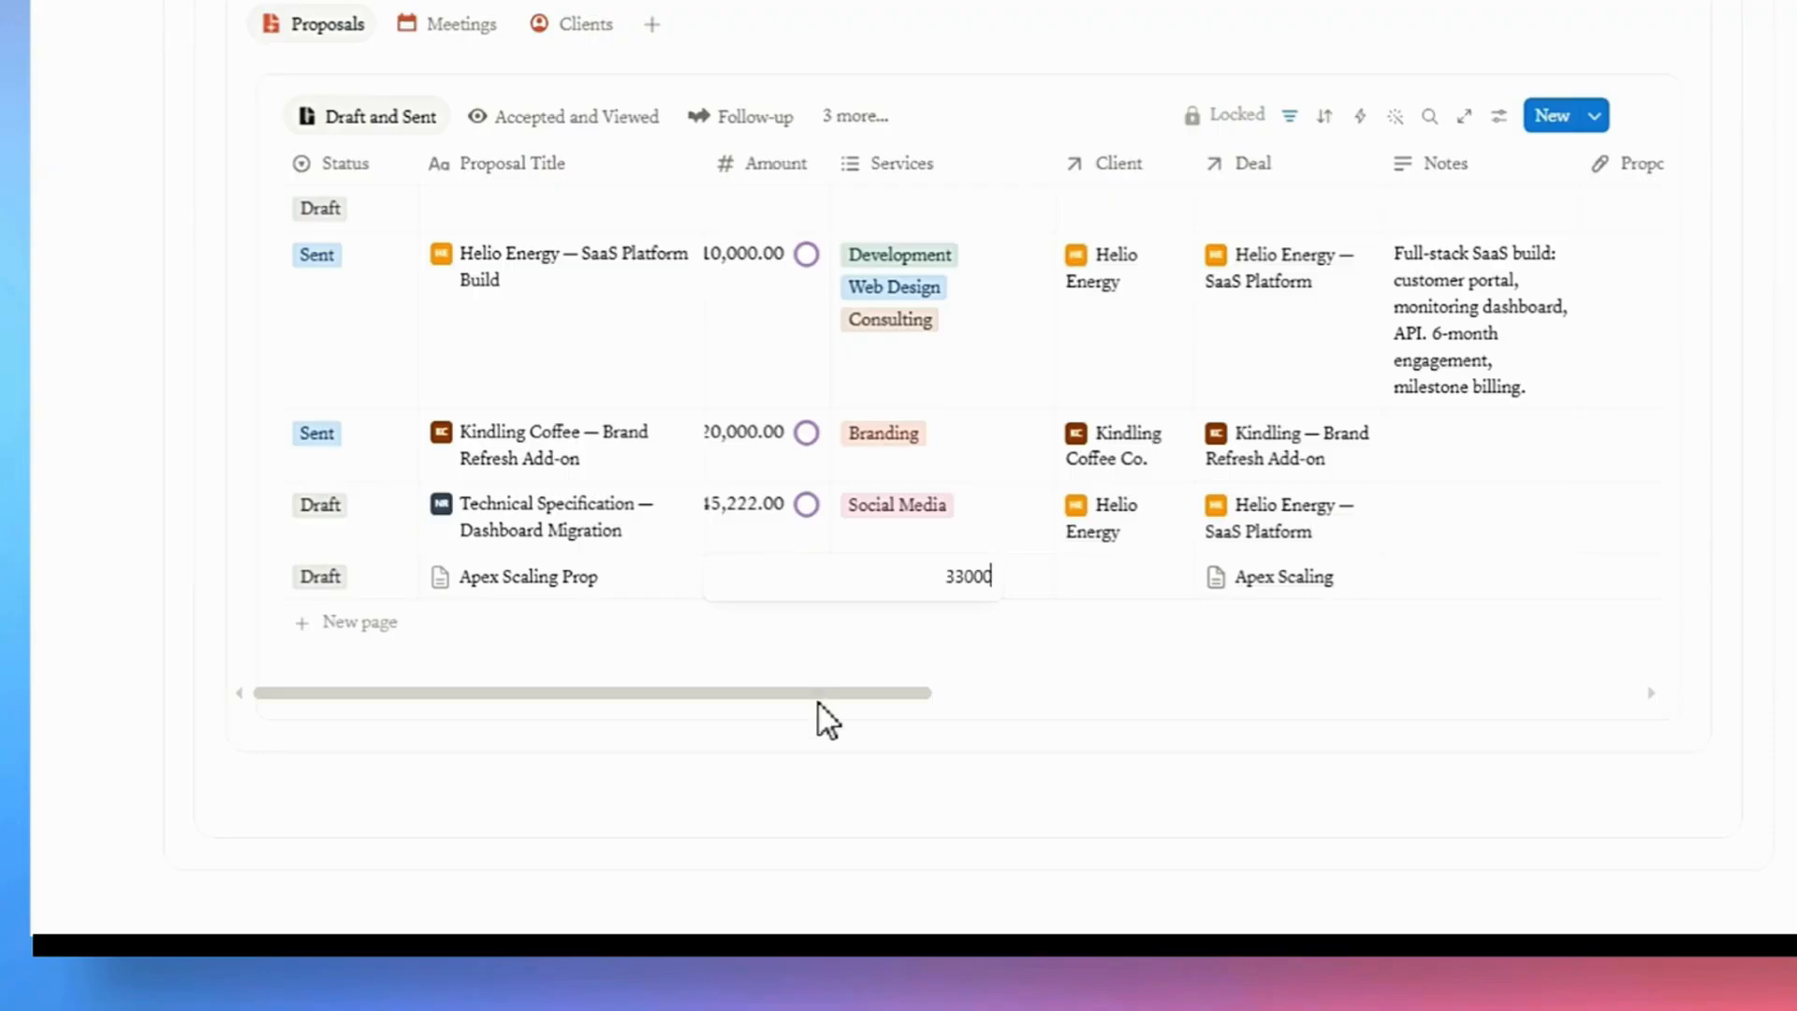
pyautogui.press('Return')
# - Set the Apex Scaling Prop proposal's service to Development and link it to the existing record of the deal's client
pyautogui.click(920, 591)
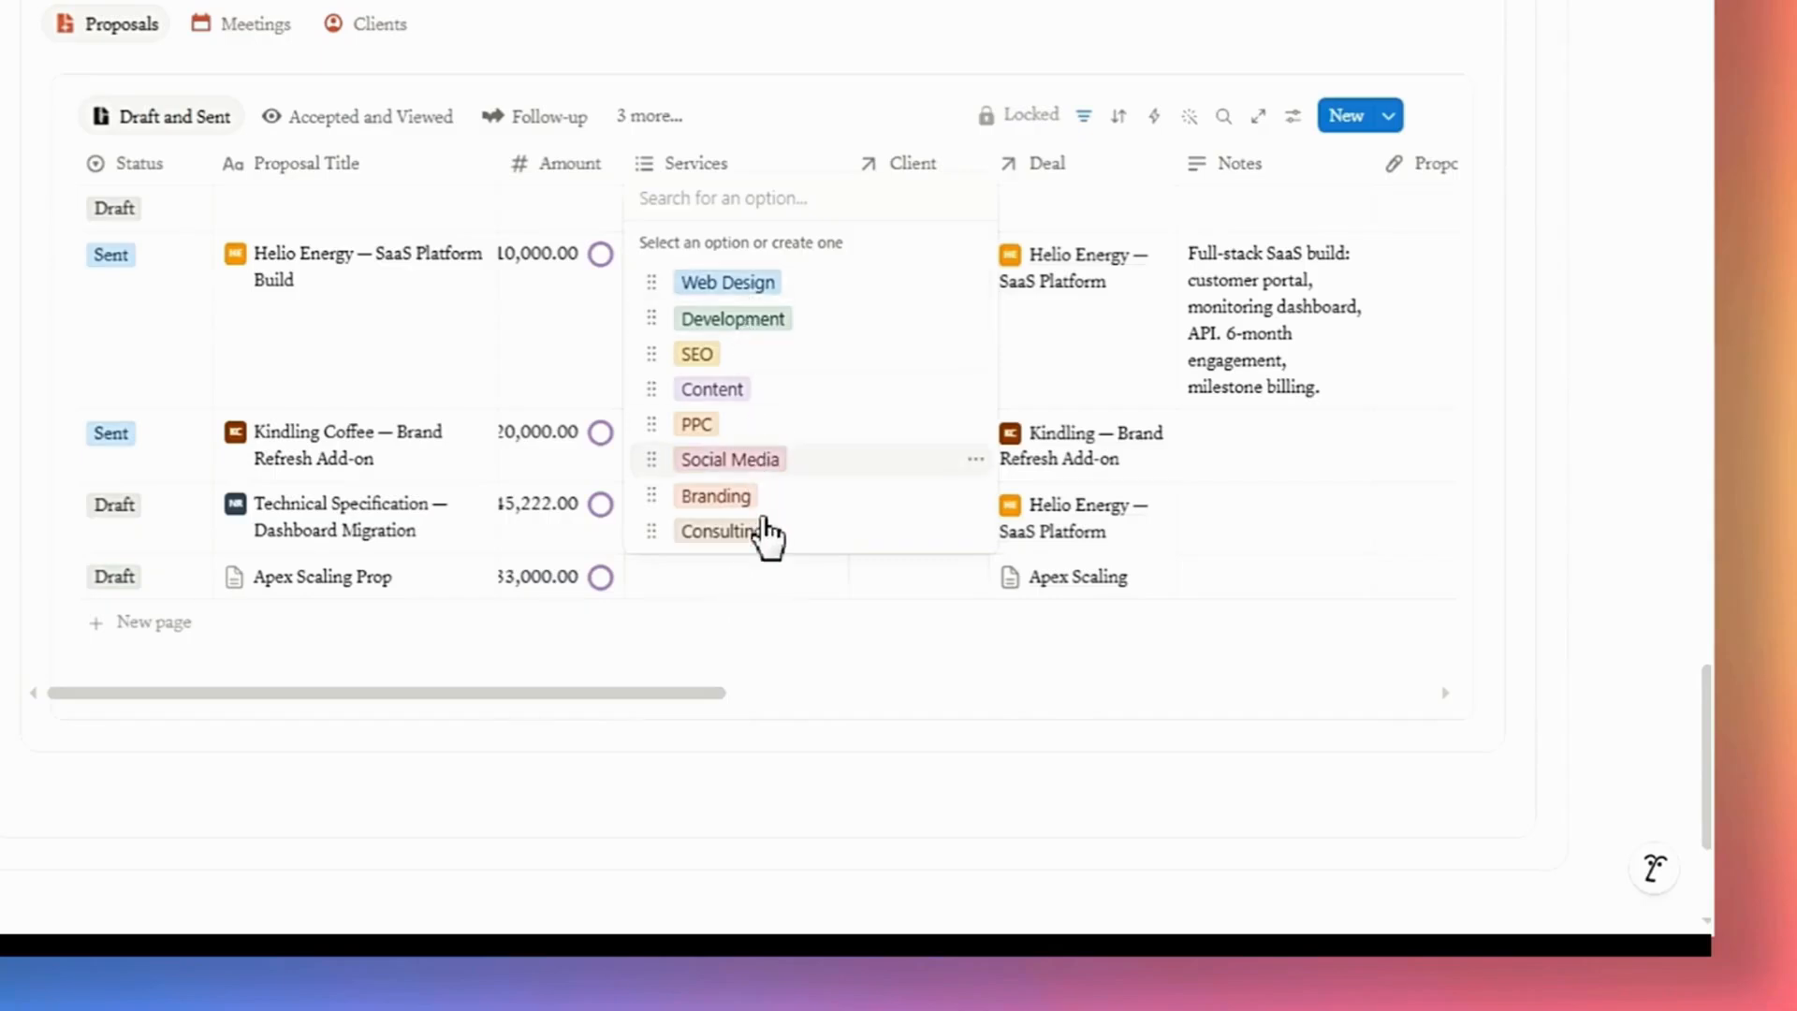
pyautogui.click(731, 319)
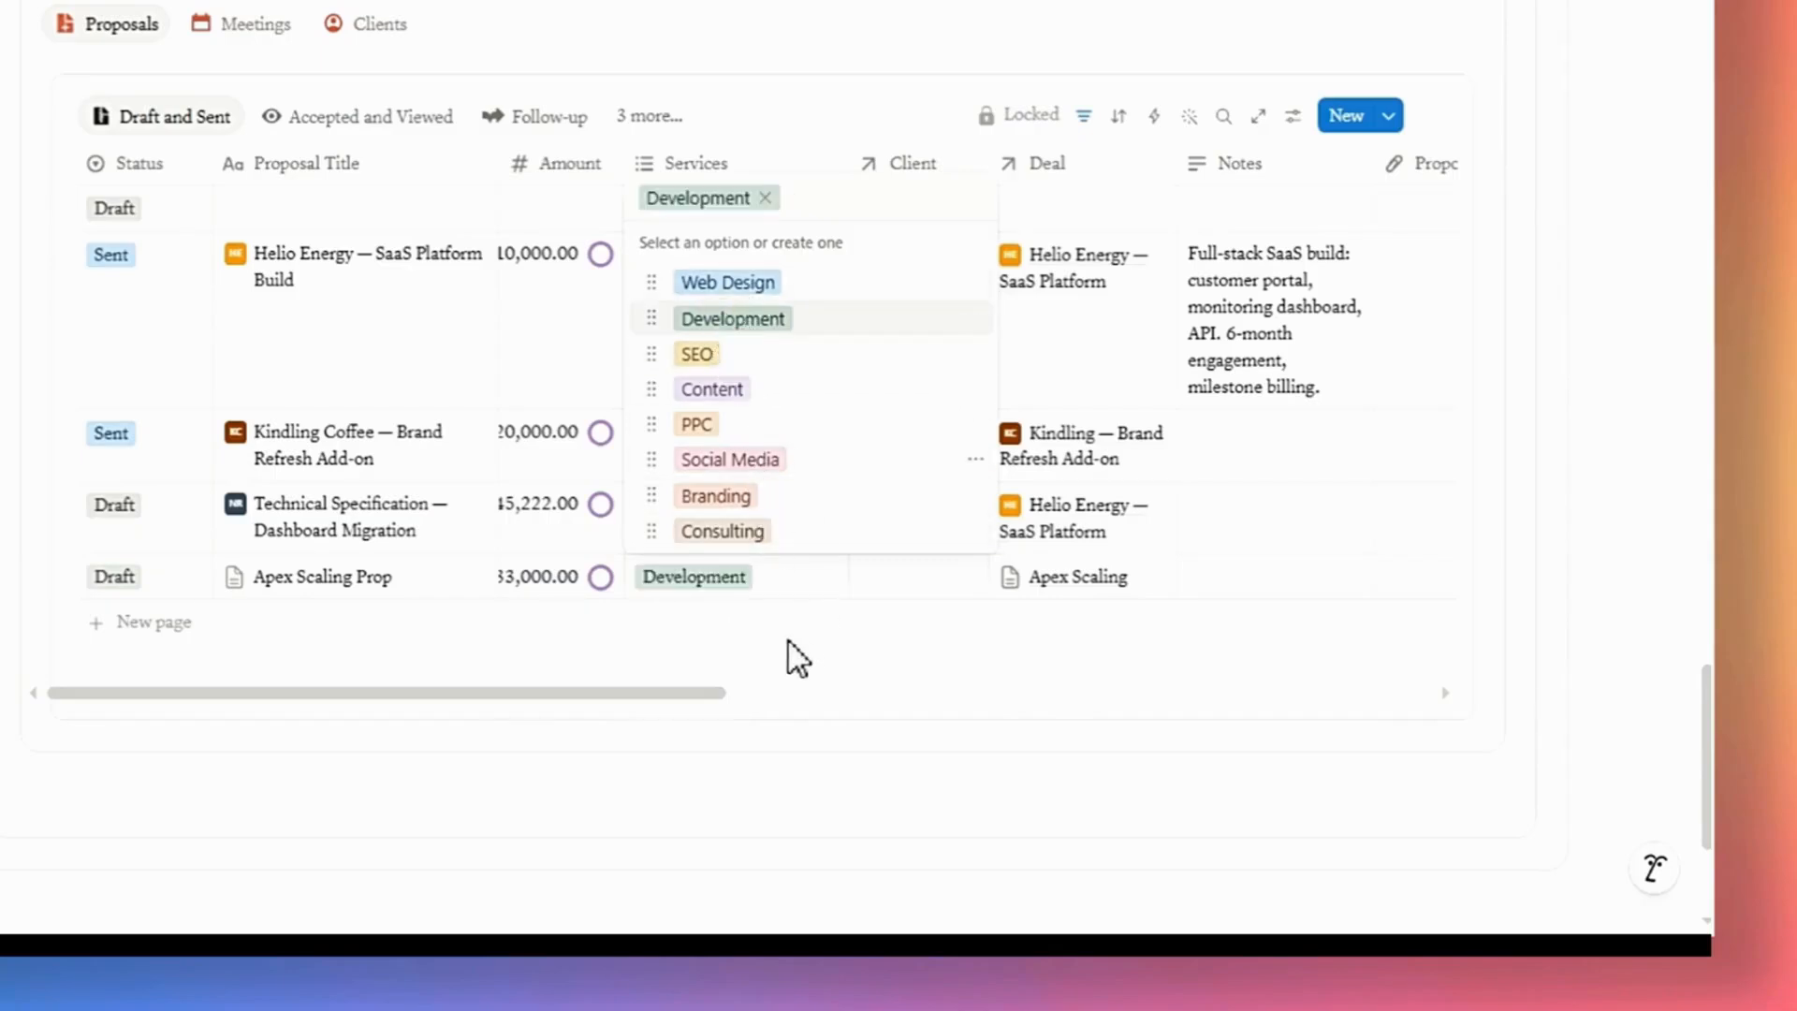
pyautogui.press('Escape')
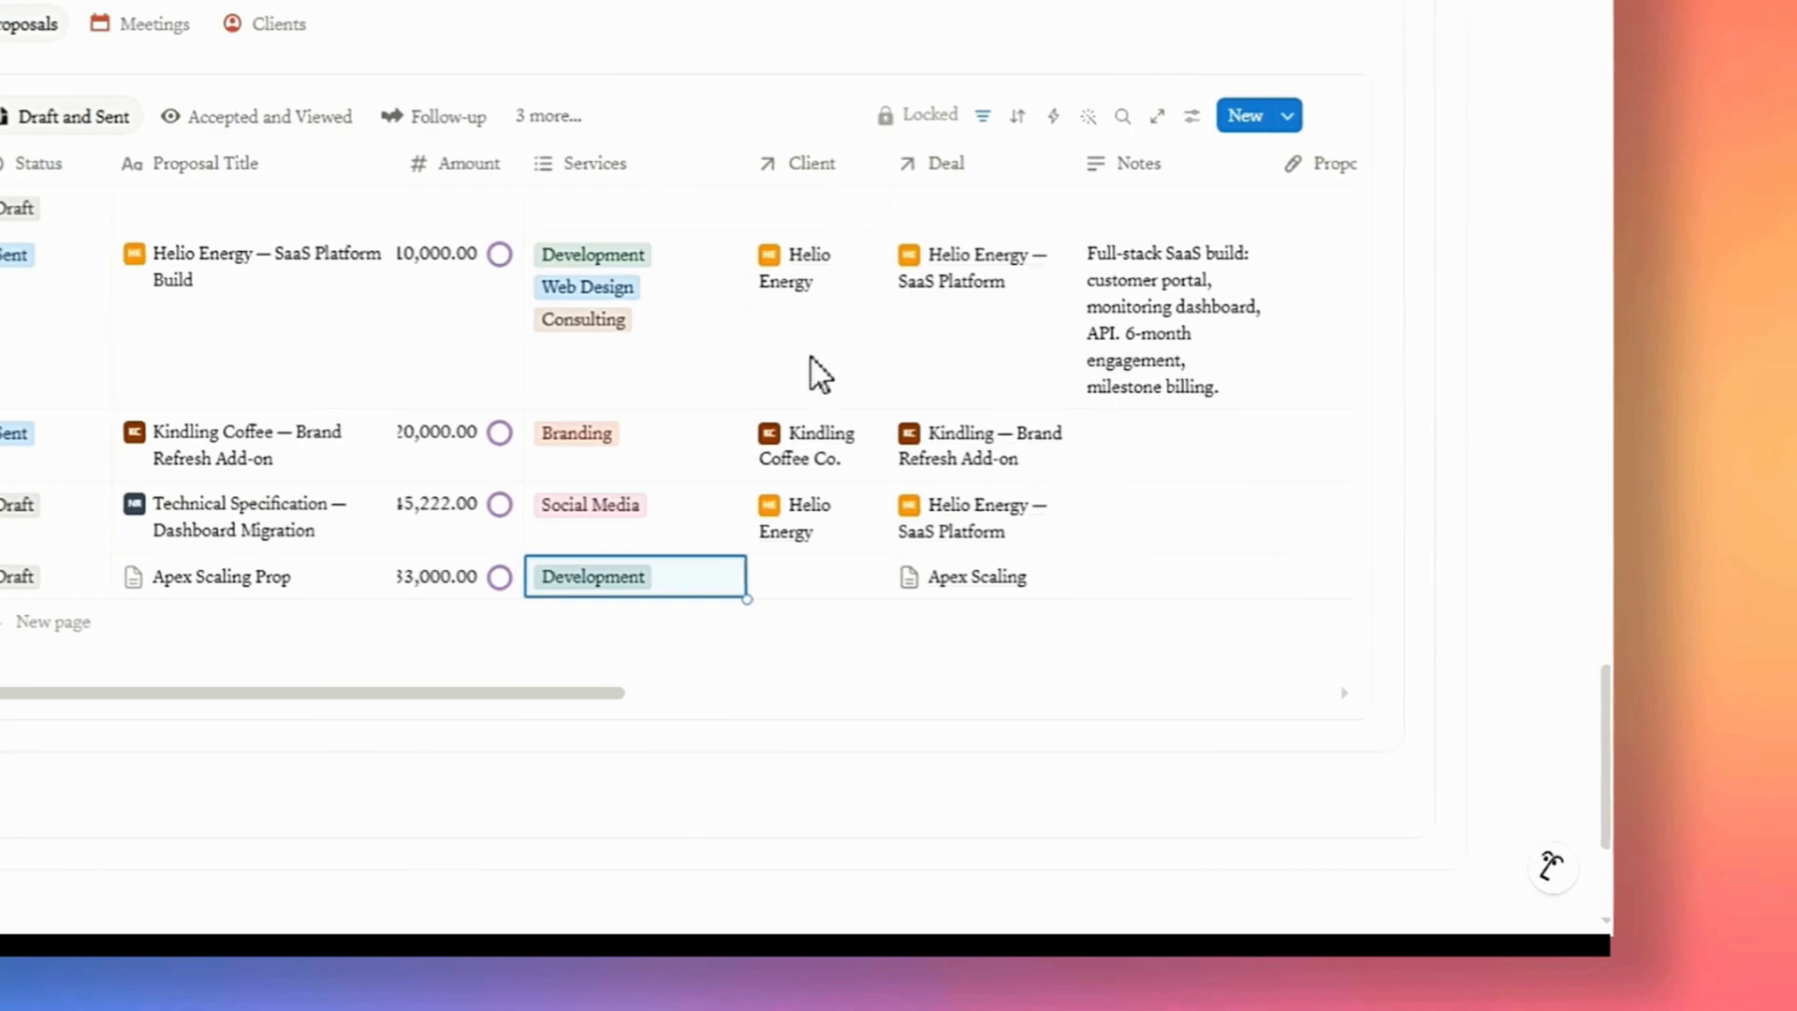
pyautogui.click(791, 587)
pyautogui.scroll(-3, 852, 418)
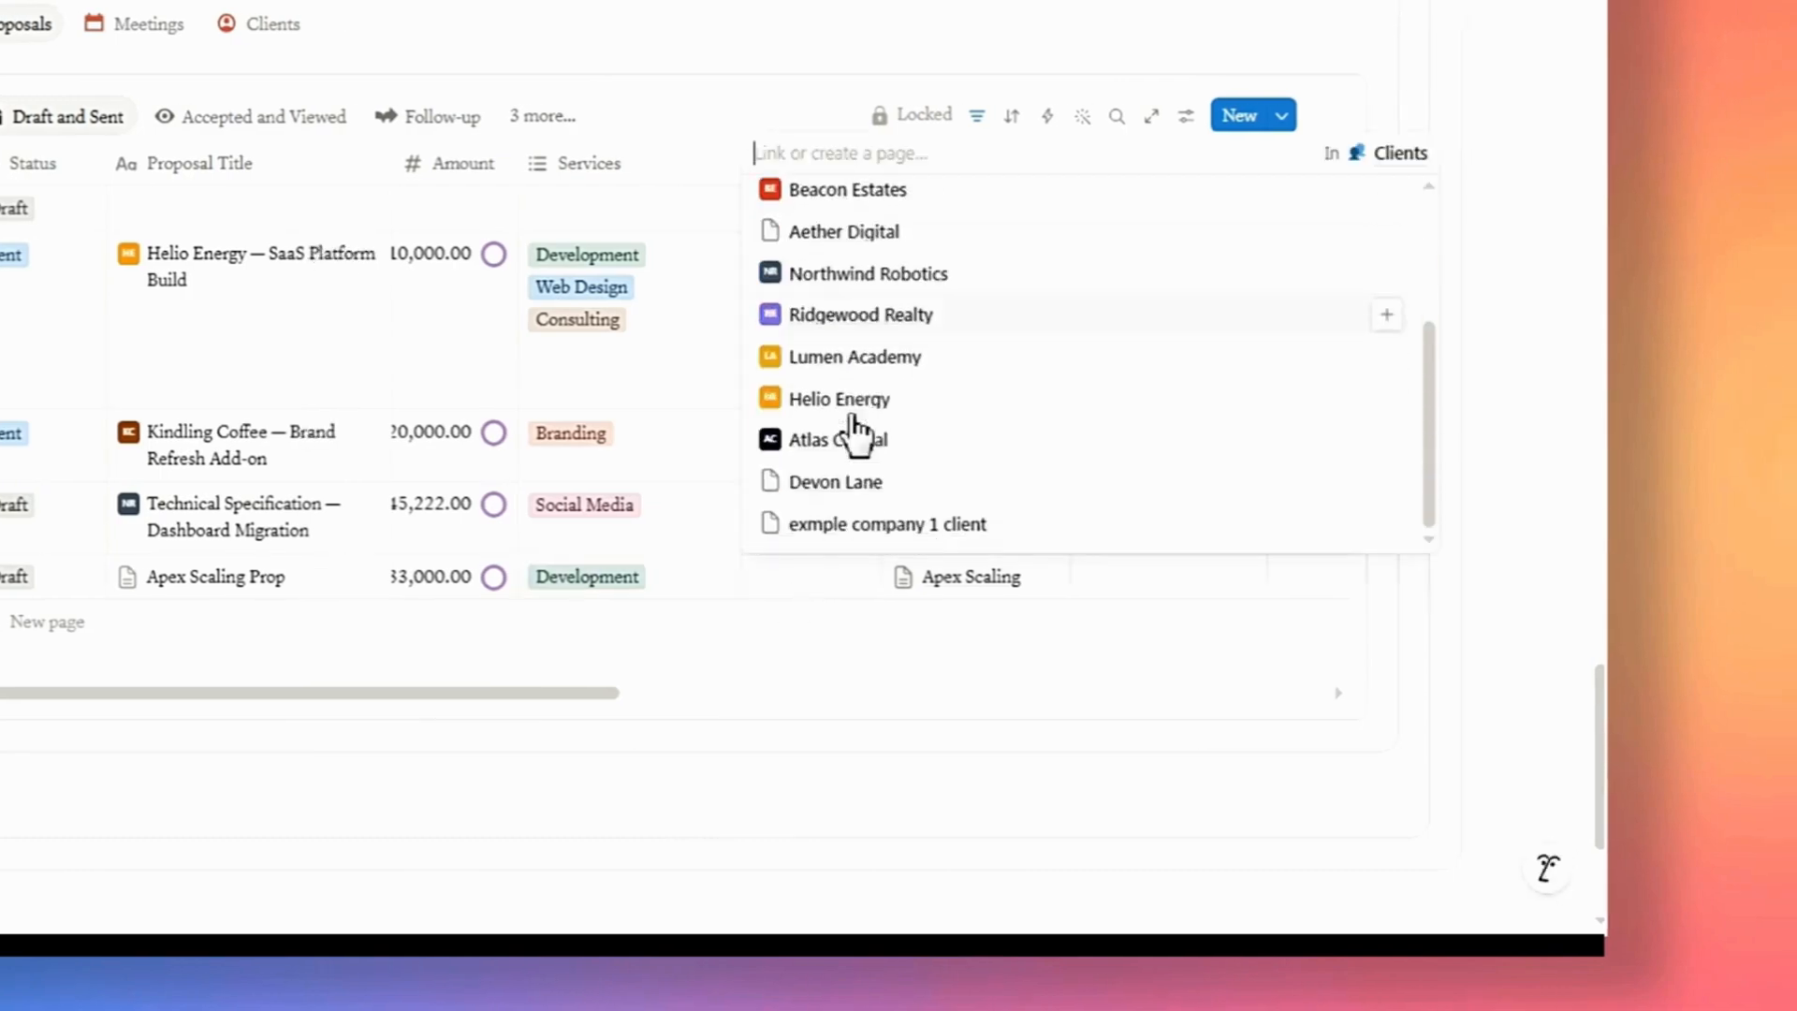
pyautogui.click(842, 483)
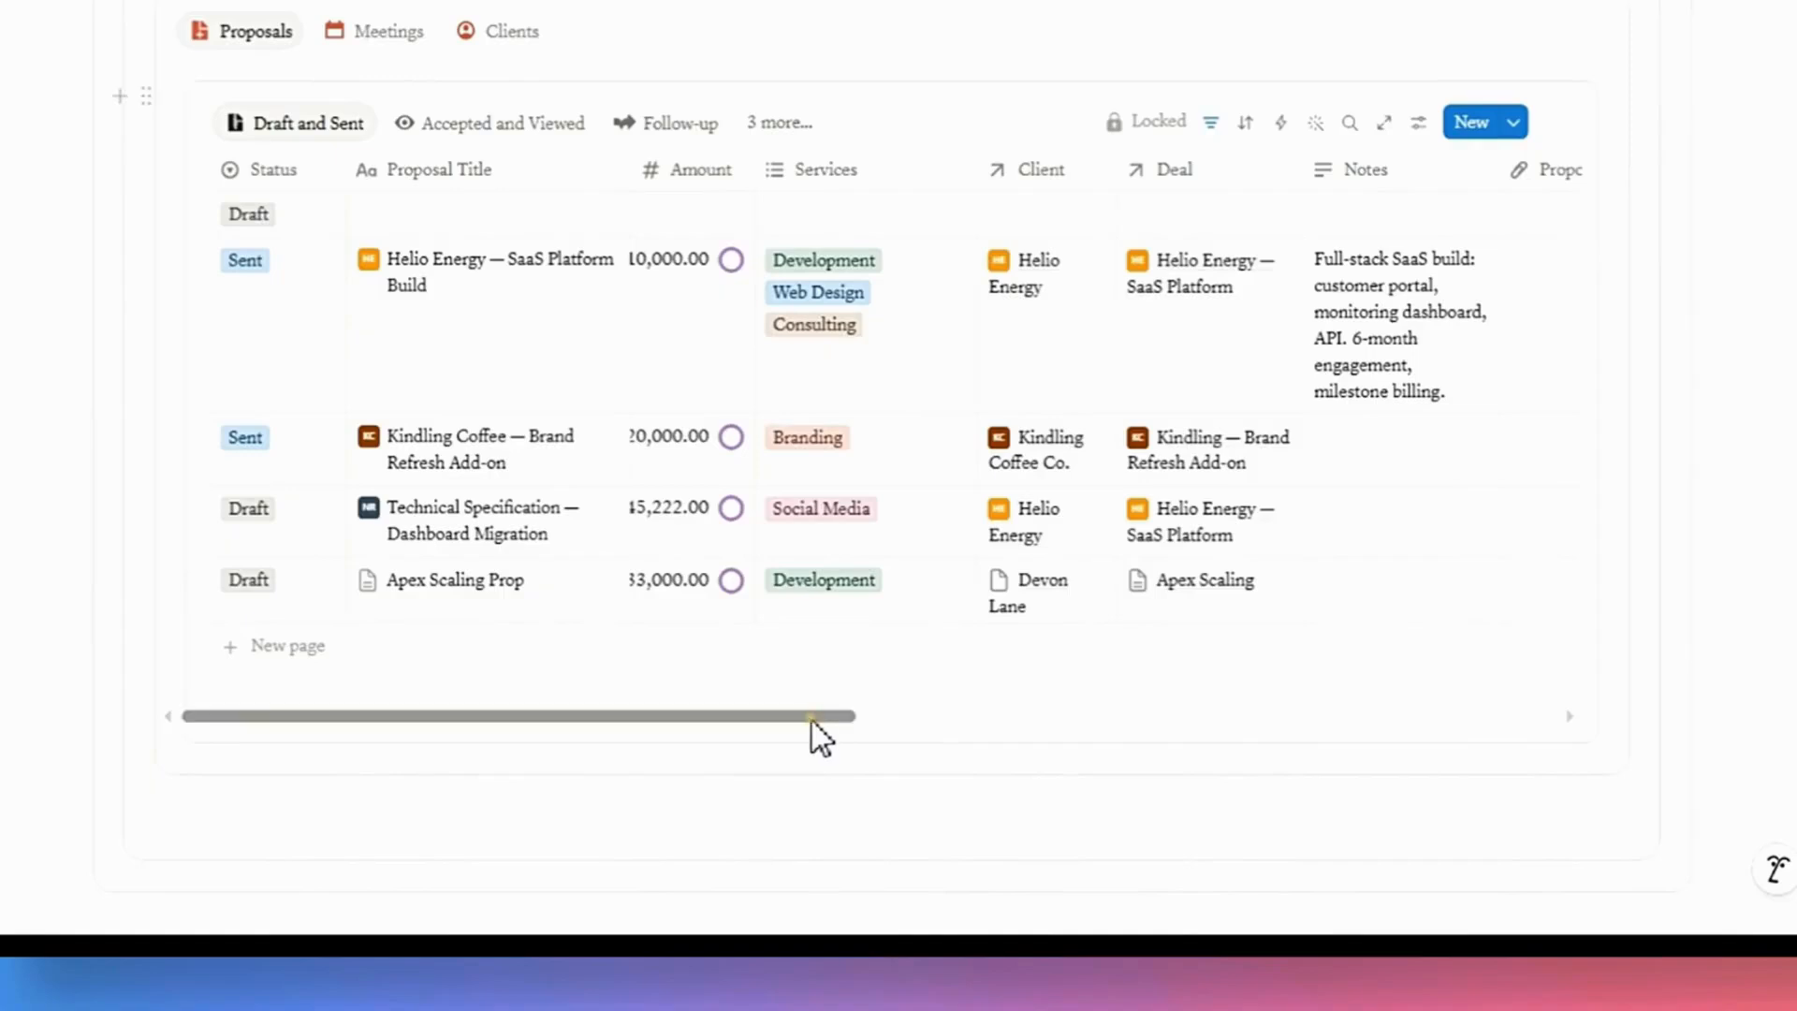
# - Add the note "Project Scope: Service Delivery Optimization & Backend Infrastructure" to the Apex Scaling Prop proposal
pyautogui.moveTo(811, 720); pyautogui.dragTo(1017, 716)
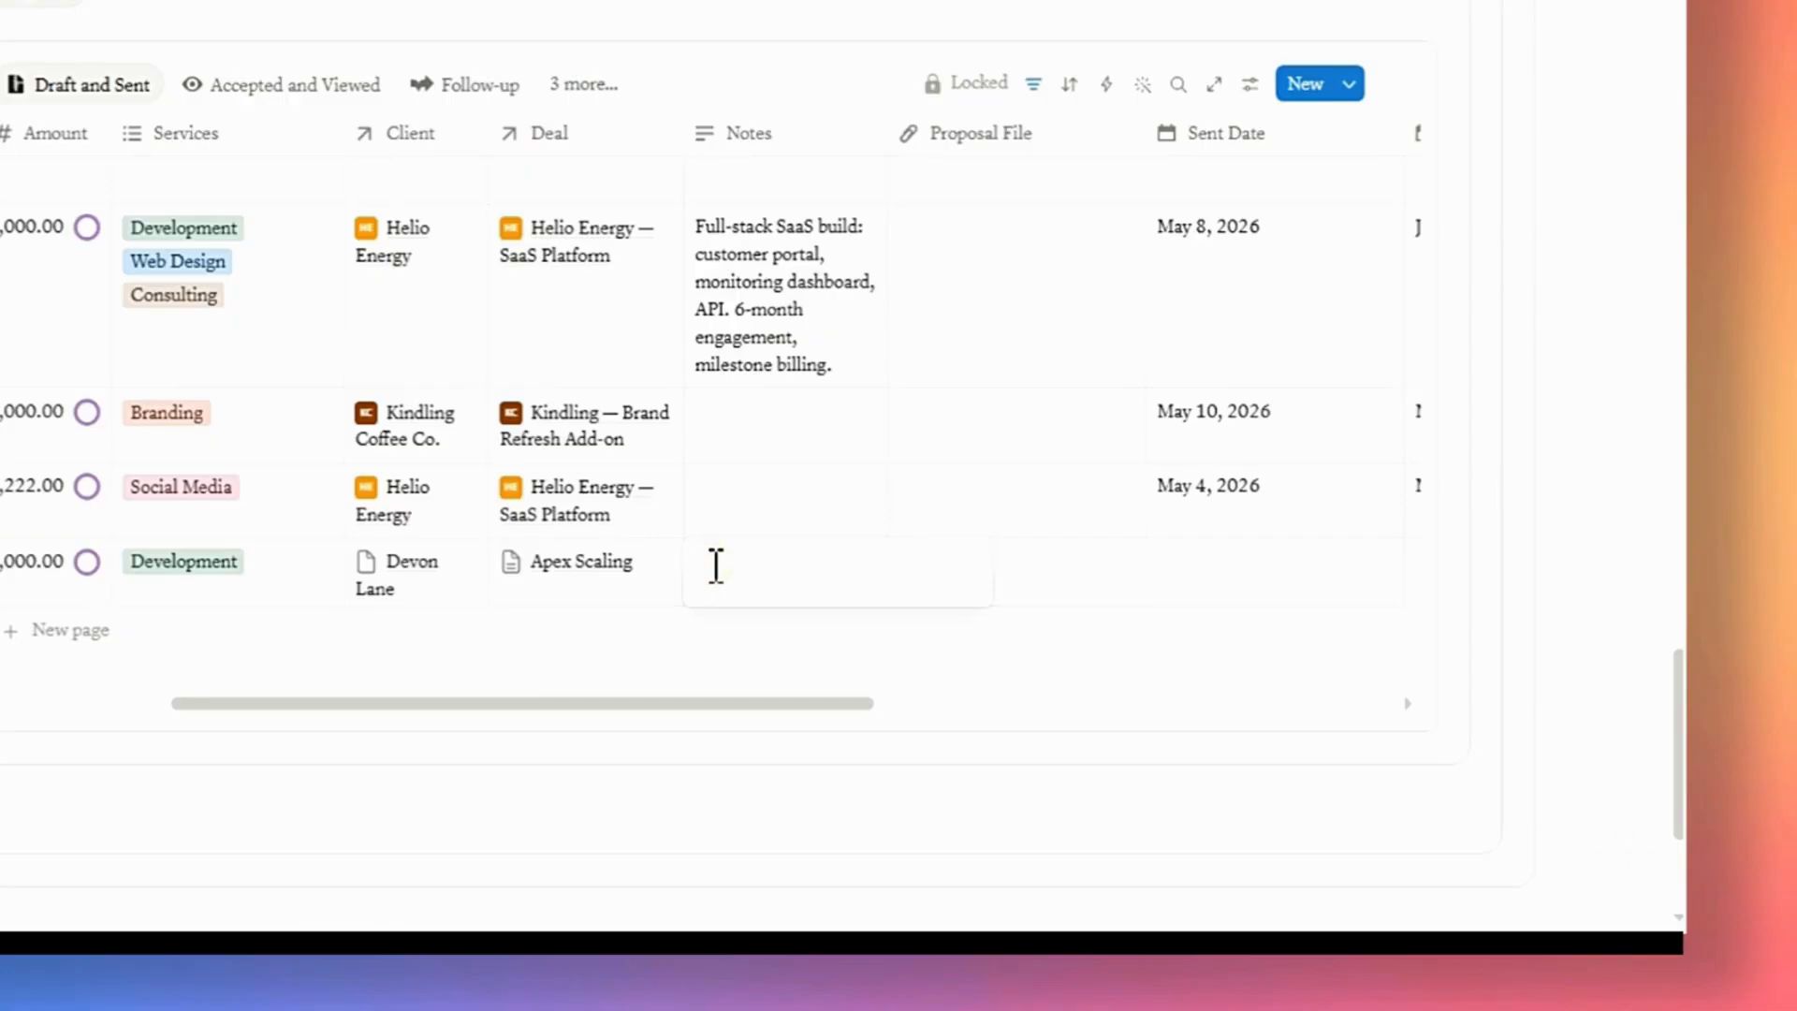
pyautogui.write('Project Scope: Service Delivery Optimization & Backend Infrastructure')
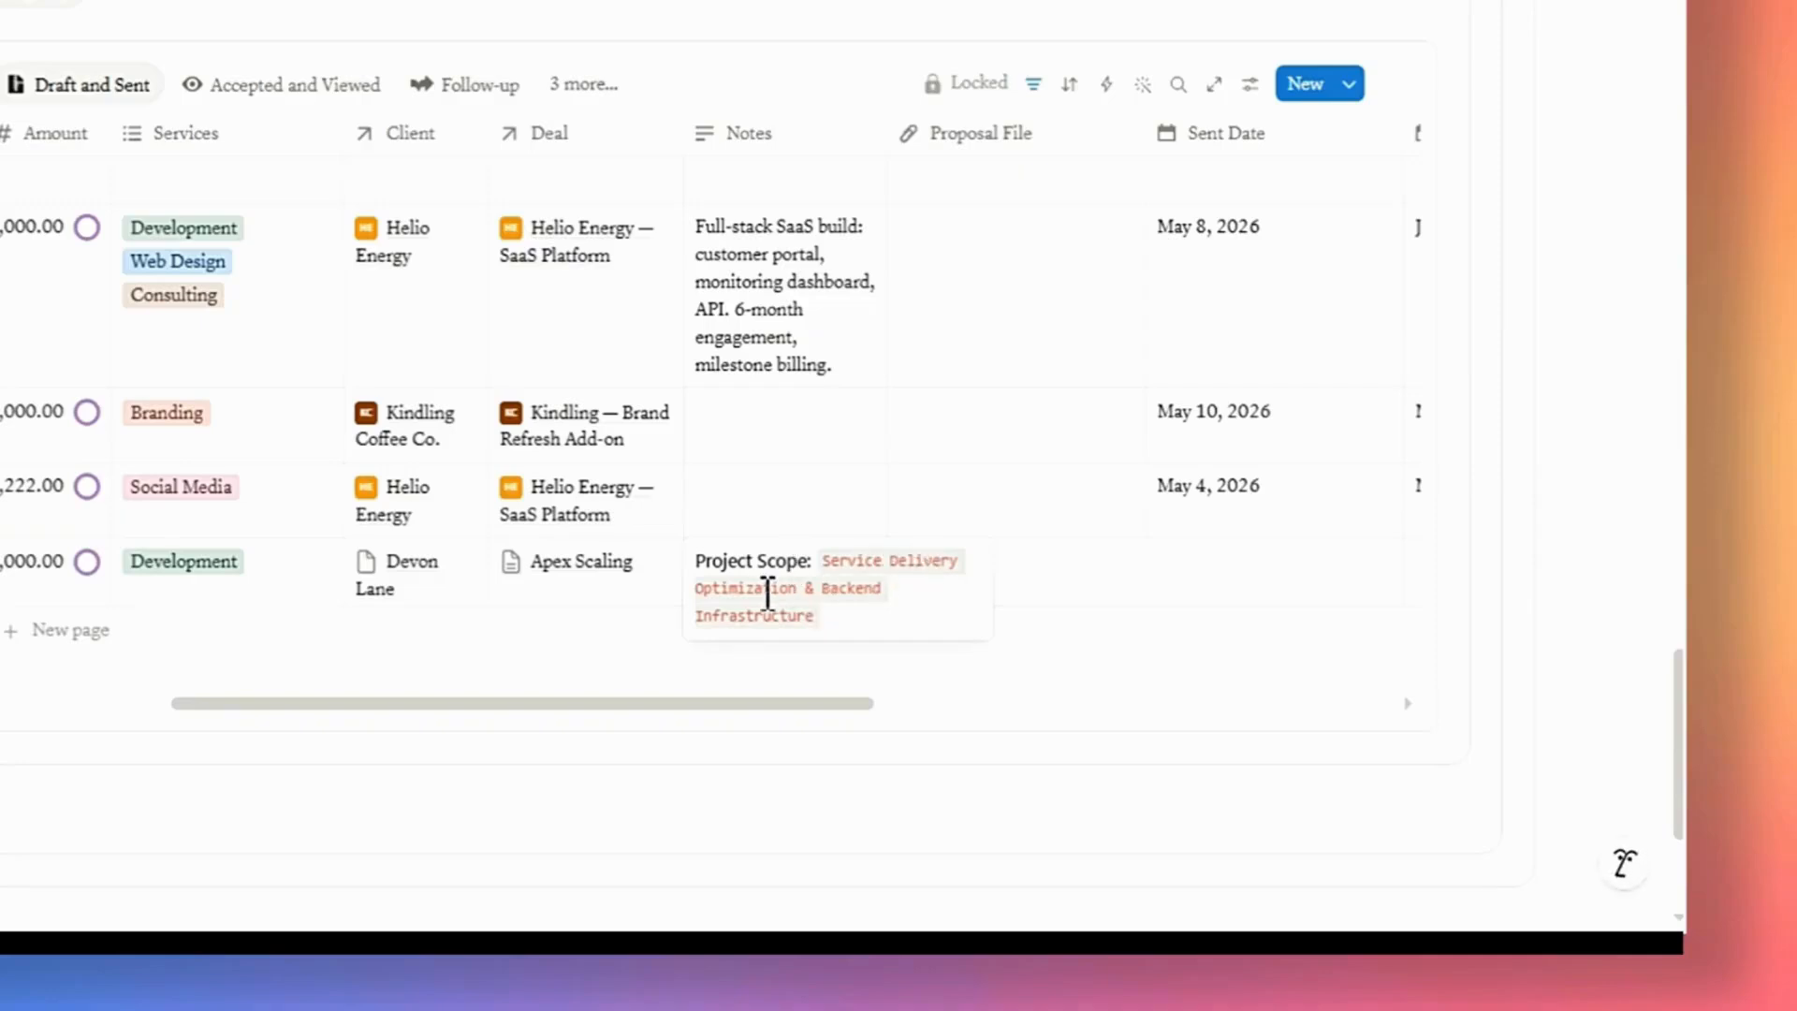
pyautogui.click(822, 671)
pyautogui.click(1018, 688)
pyautogui.press('Escape')
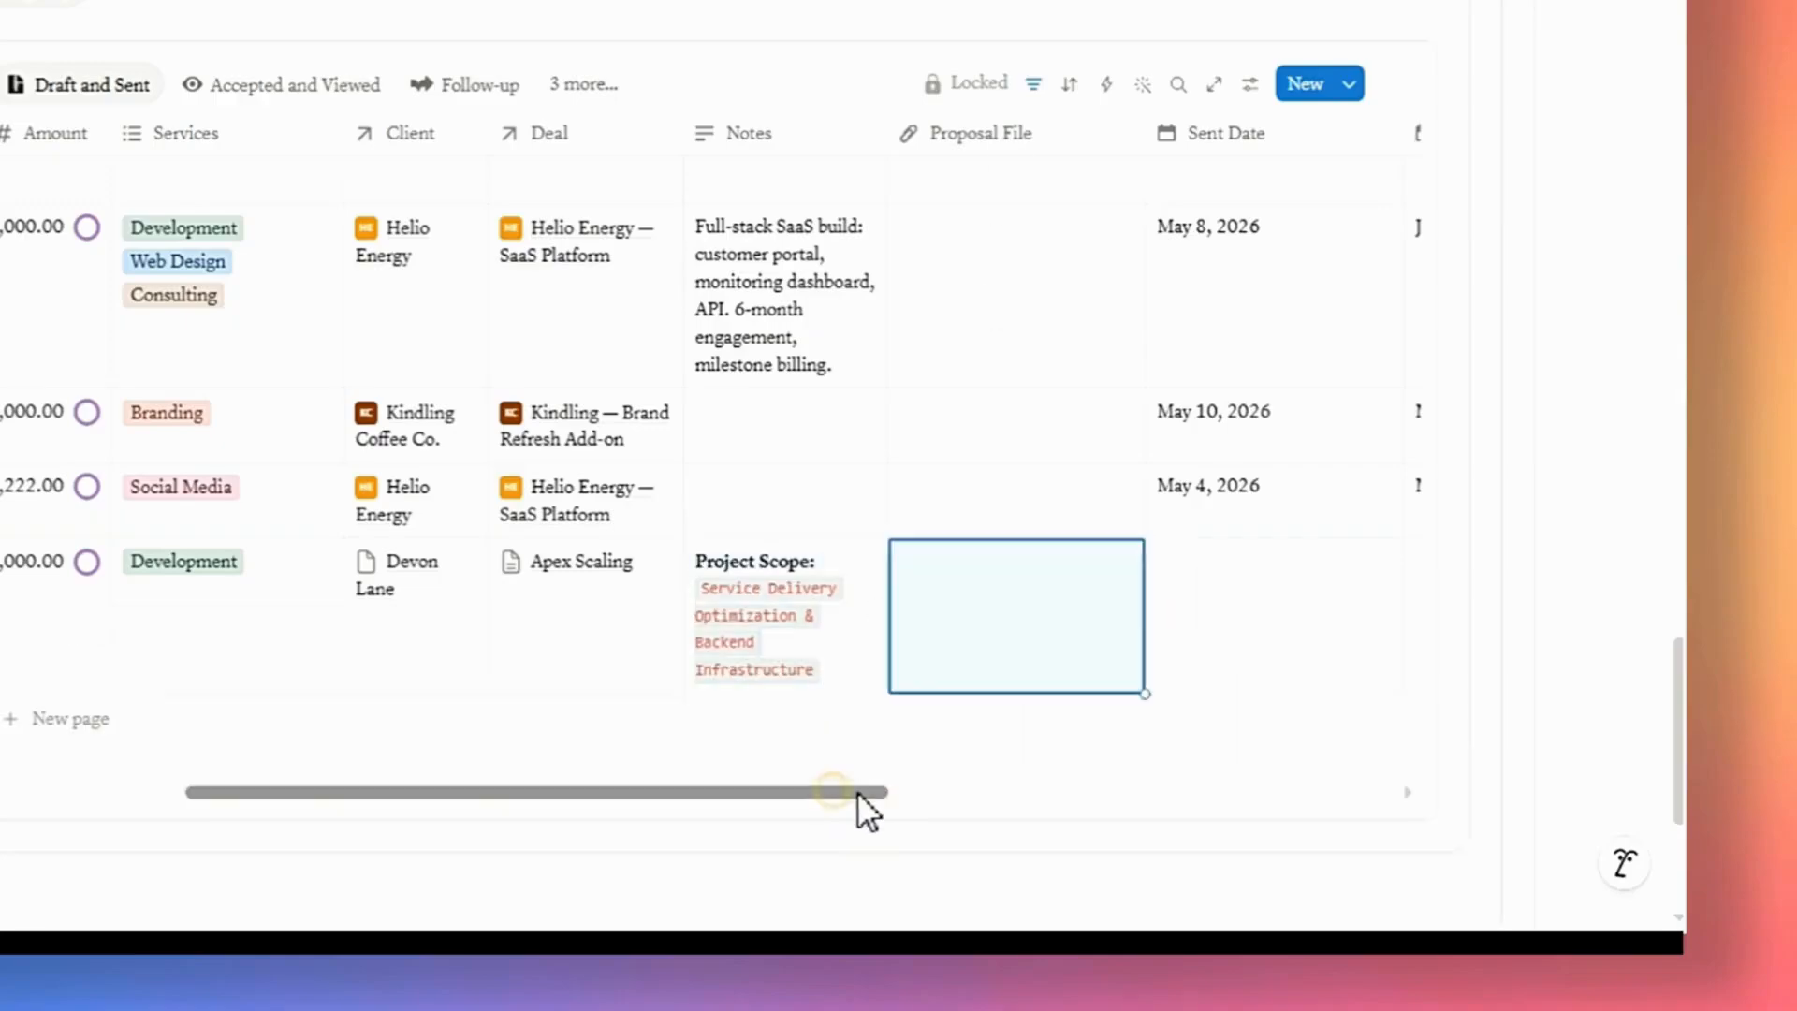
# - Set the Valid Until date of the Apex Scaling Prop proposal to June 20, 2026
pyautogui.moveTo(857, 792); pyautogui.dragTo(1135, 821)
pyautogui.click(822, 615)
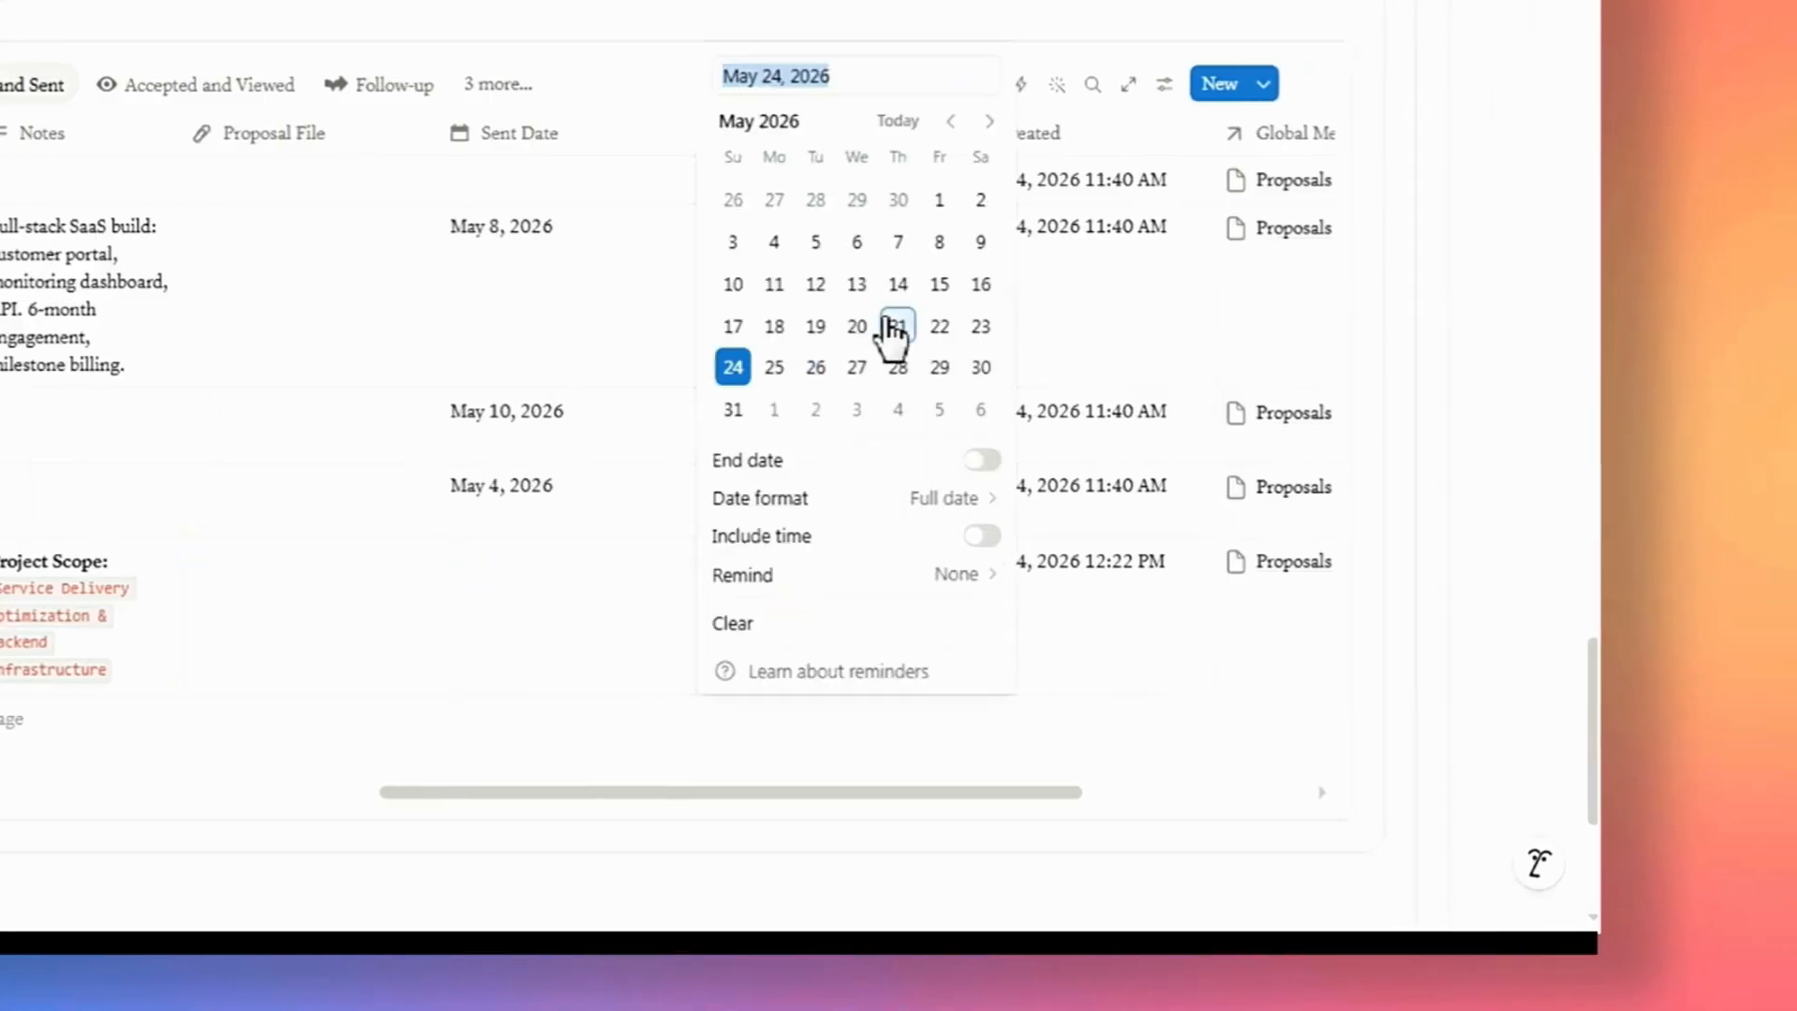
pyautogui.click(990, 121)
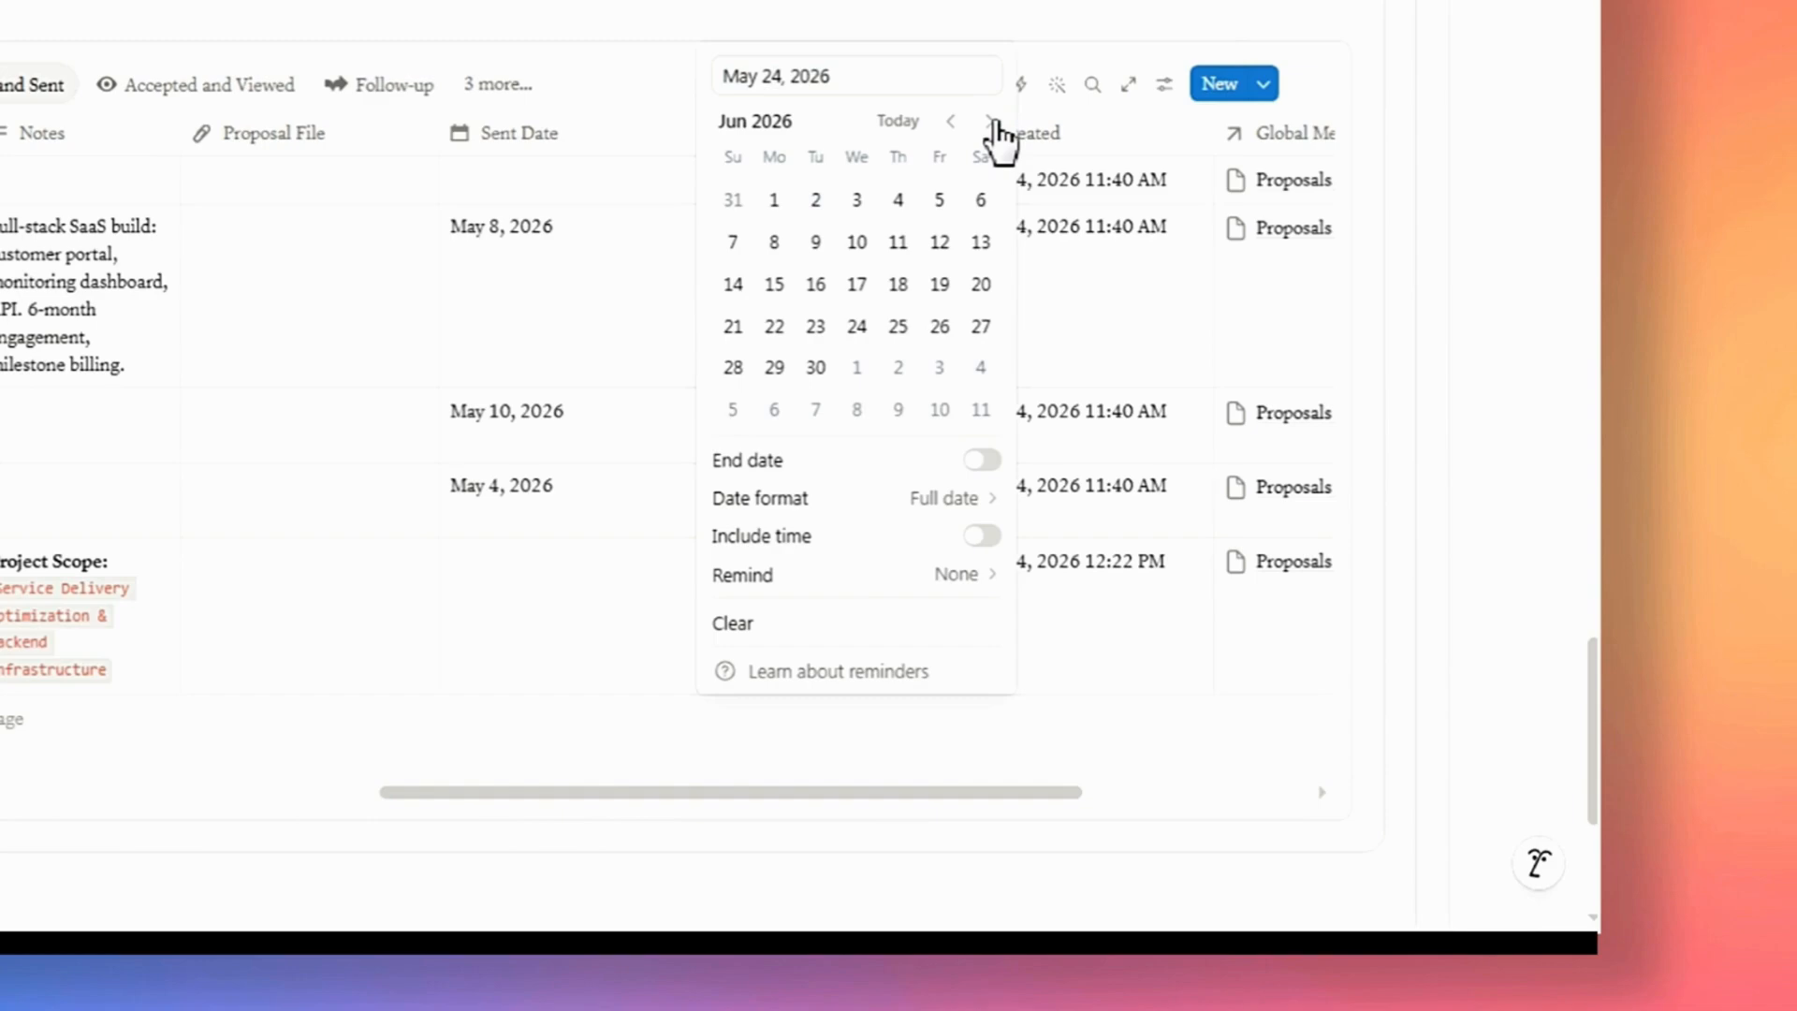
pyautogui.click(980, 284)
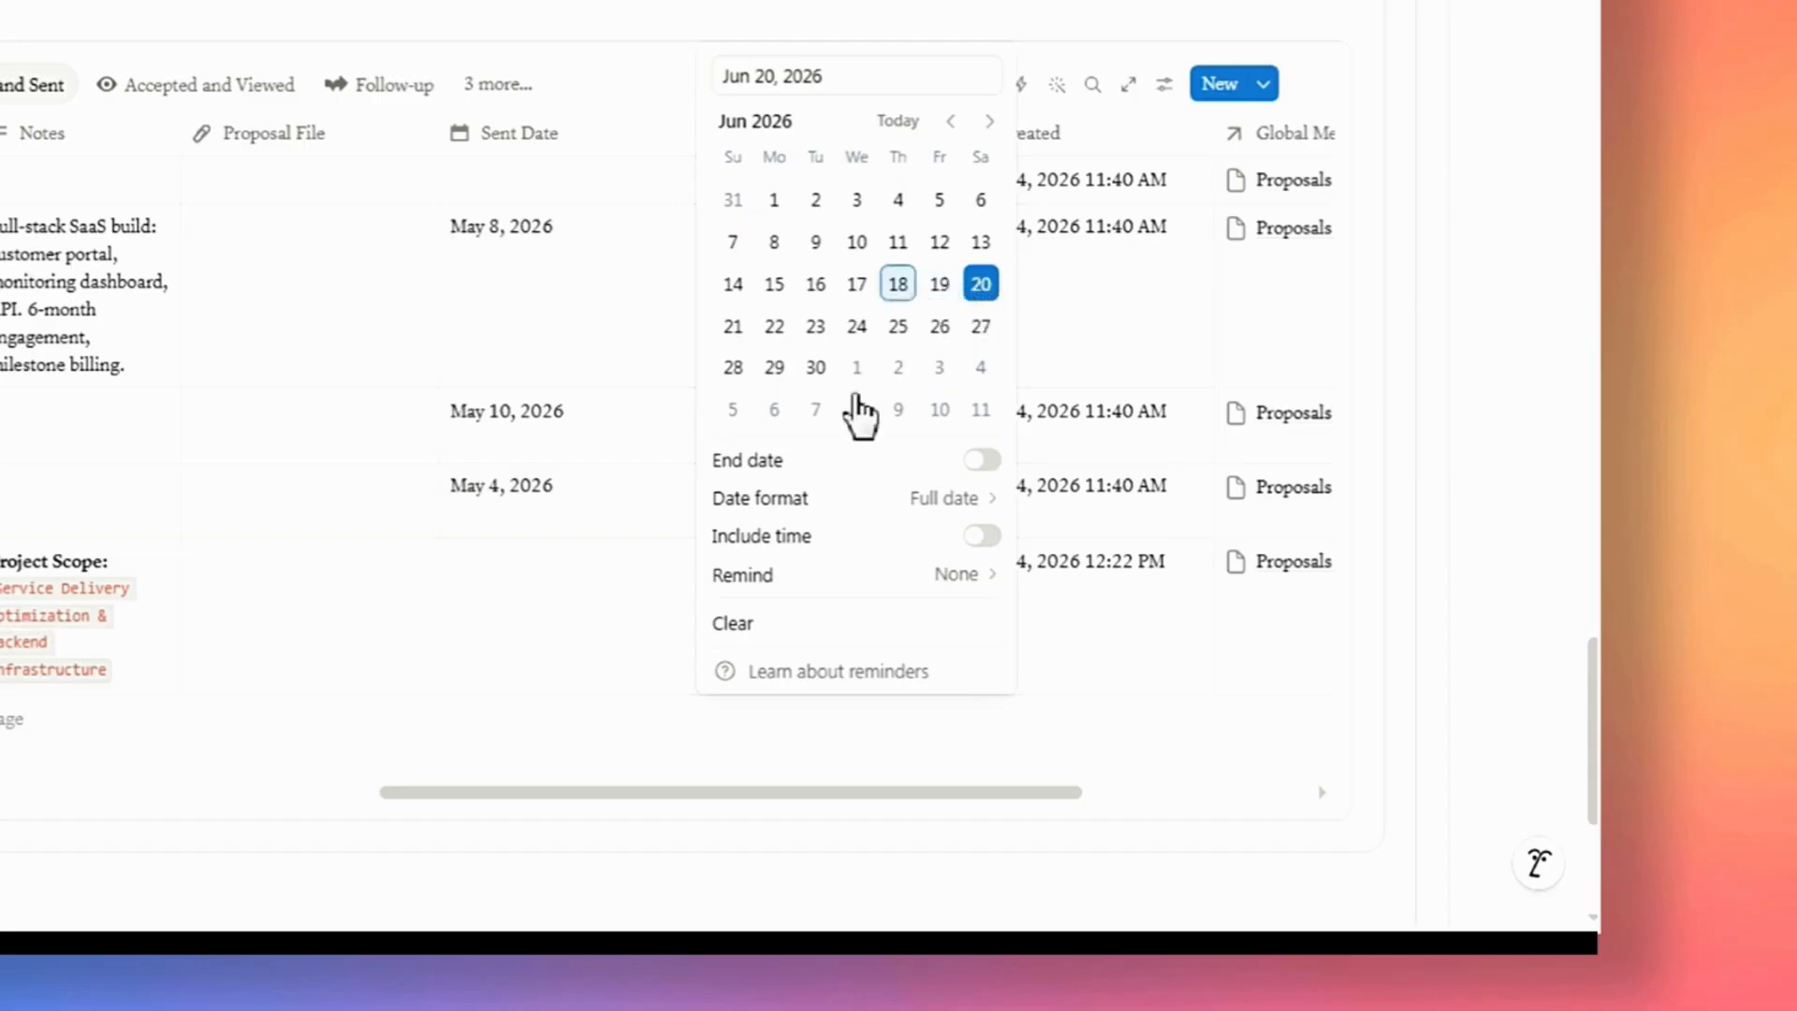
pyautogui.click(618, 736)
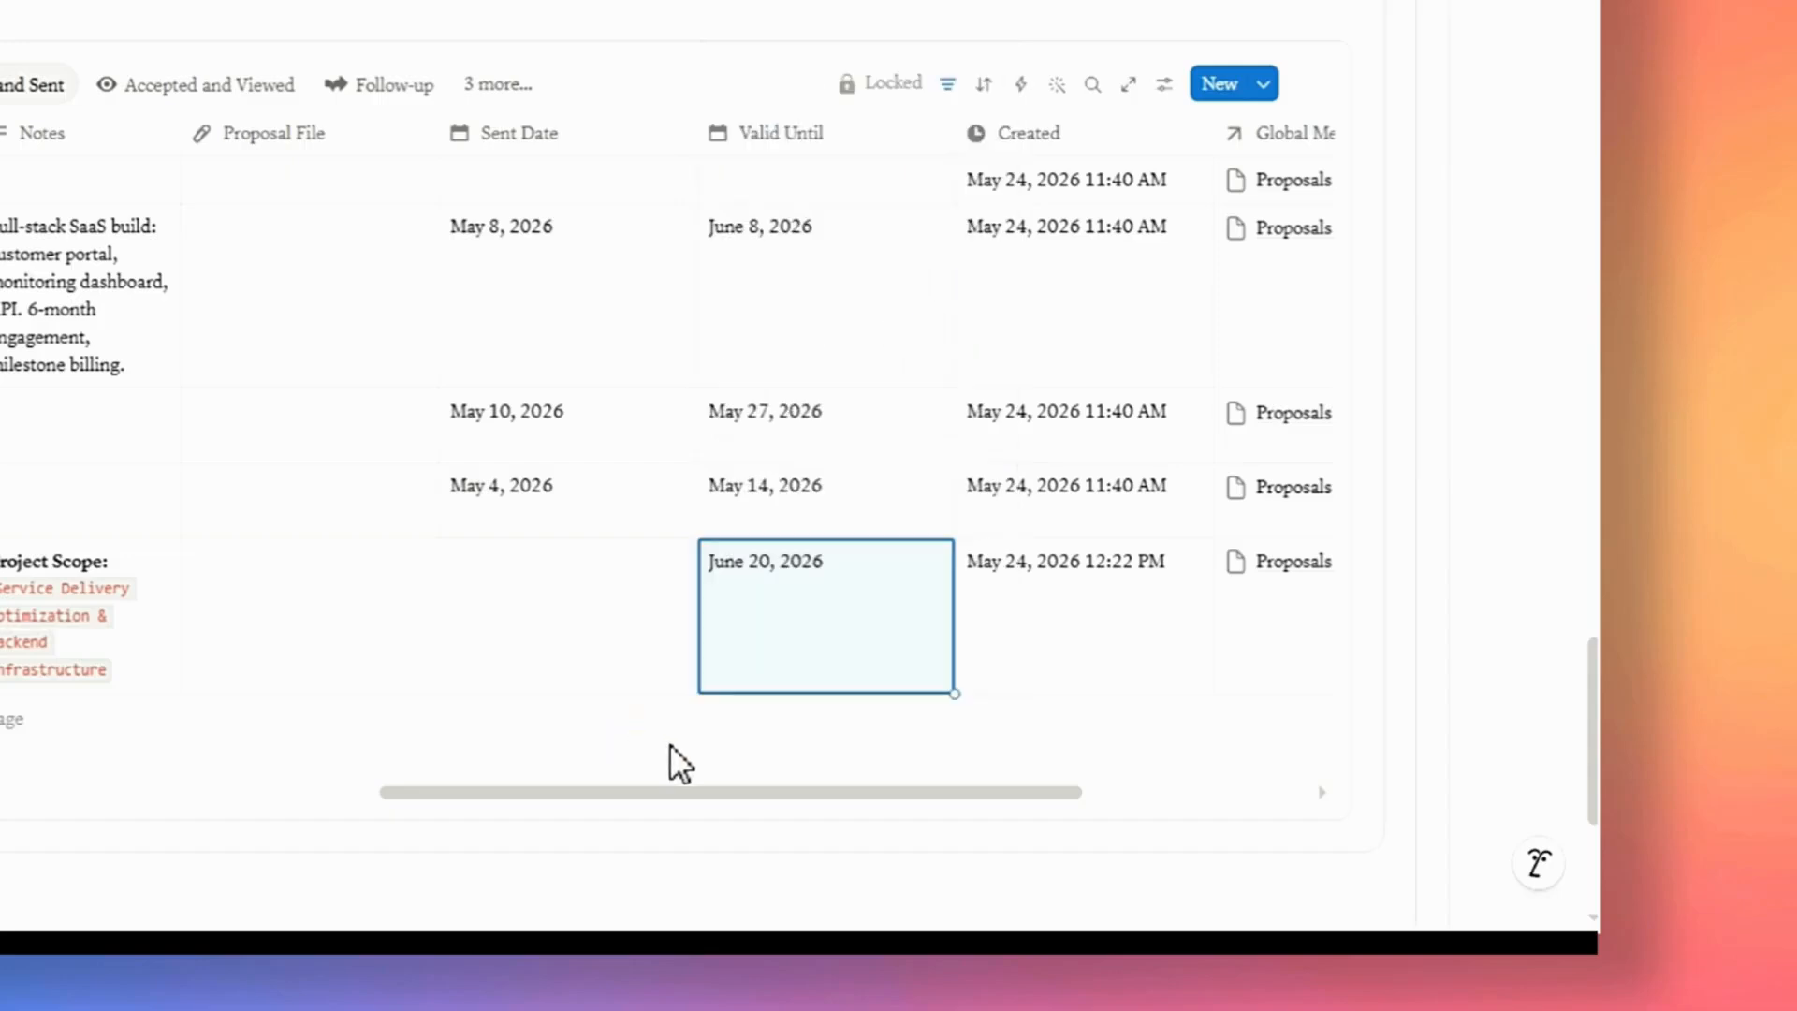
# - Change the status of the Apex Scaling Prop proposal to Sent
pyautogui.moveTo(752, 789); pyautogui.dragTo(590, 793)
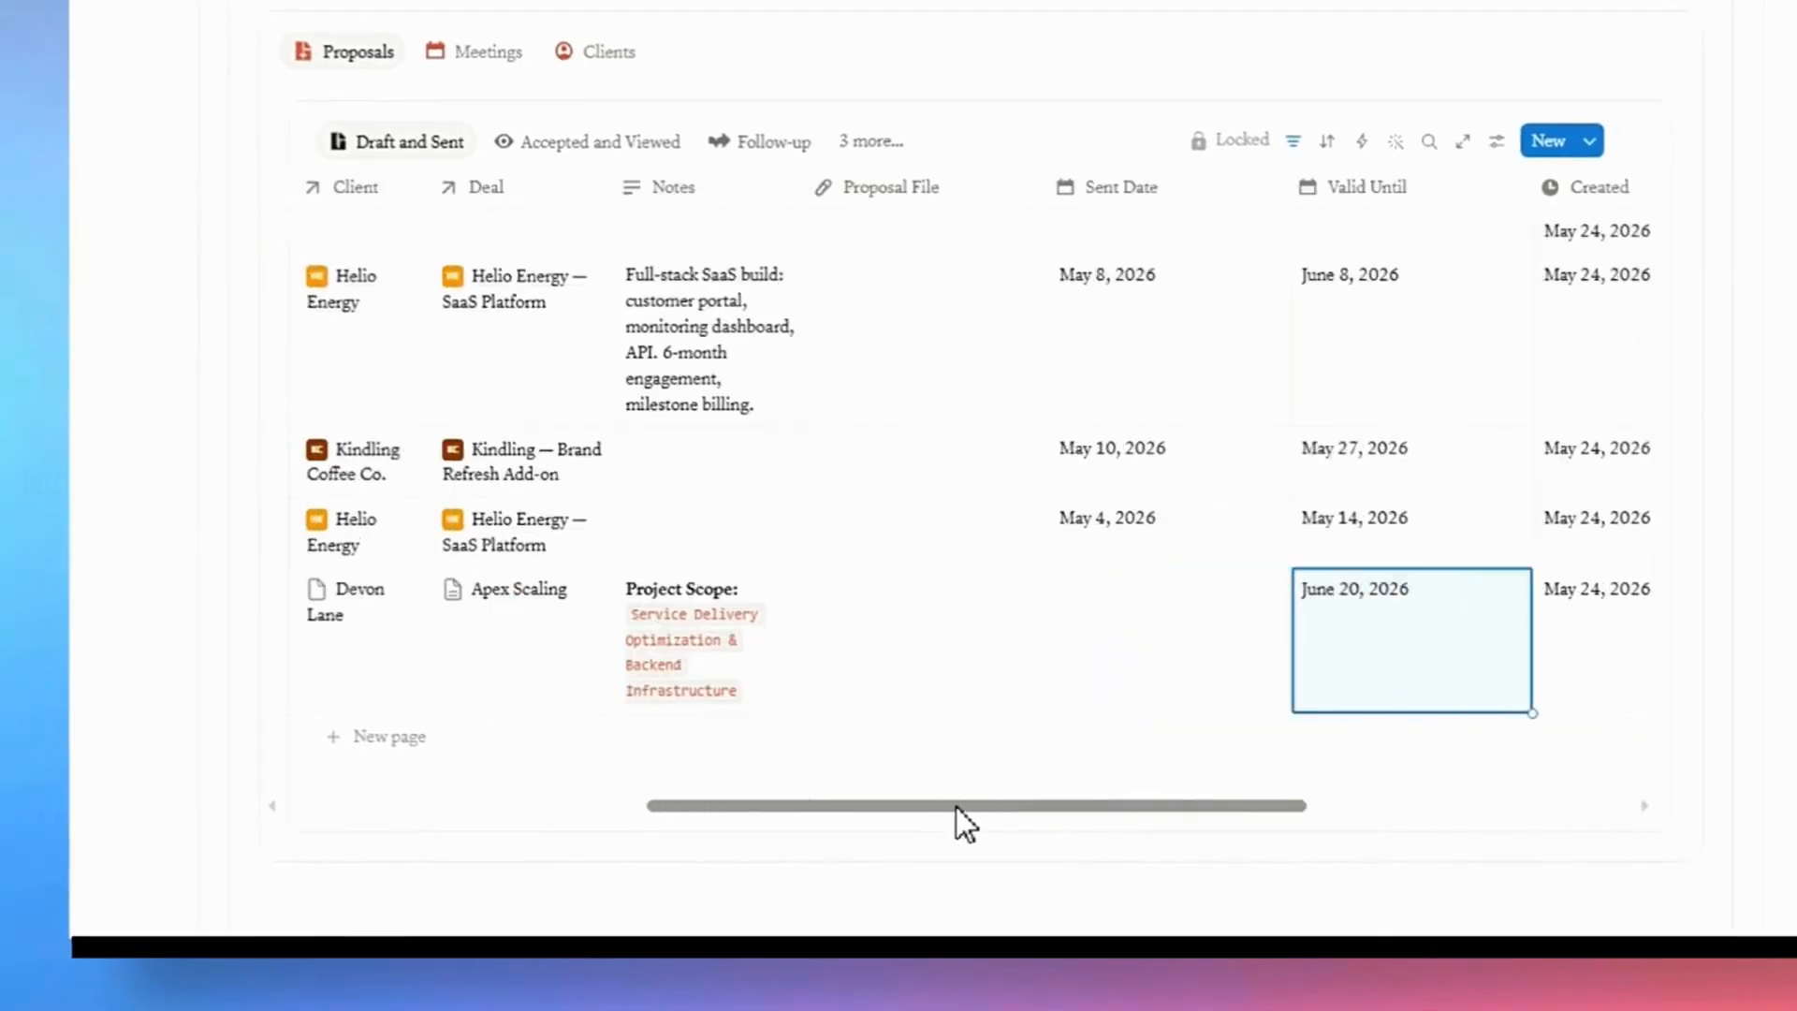
pyautogui.moveTo(956, 806); pyautogui.dragTo(556, 810)
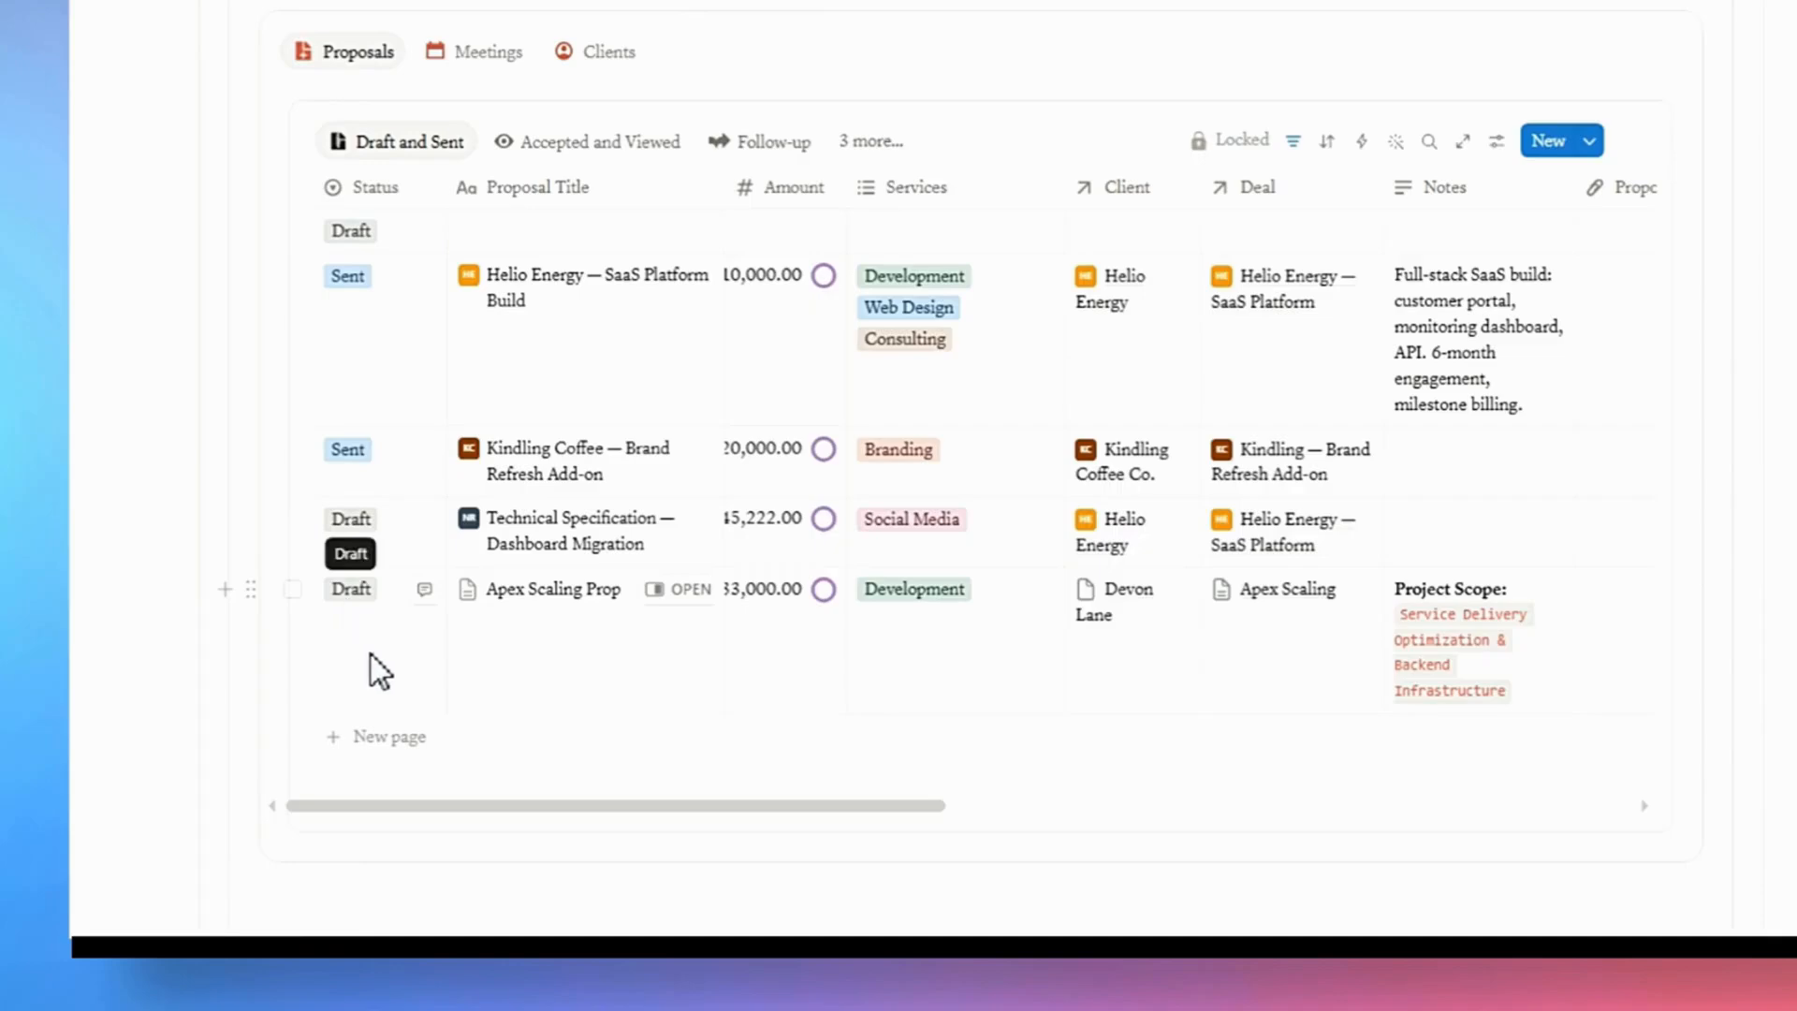
pyautogui.click(361, 588)
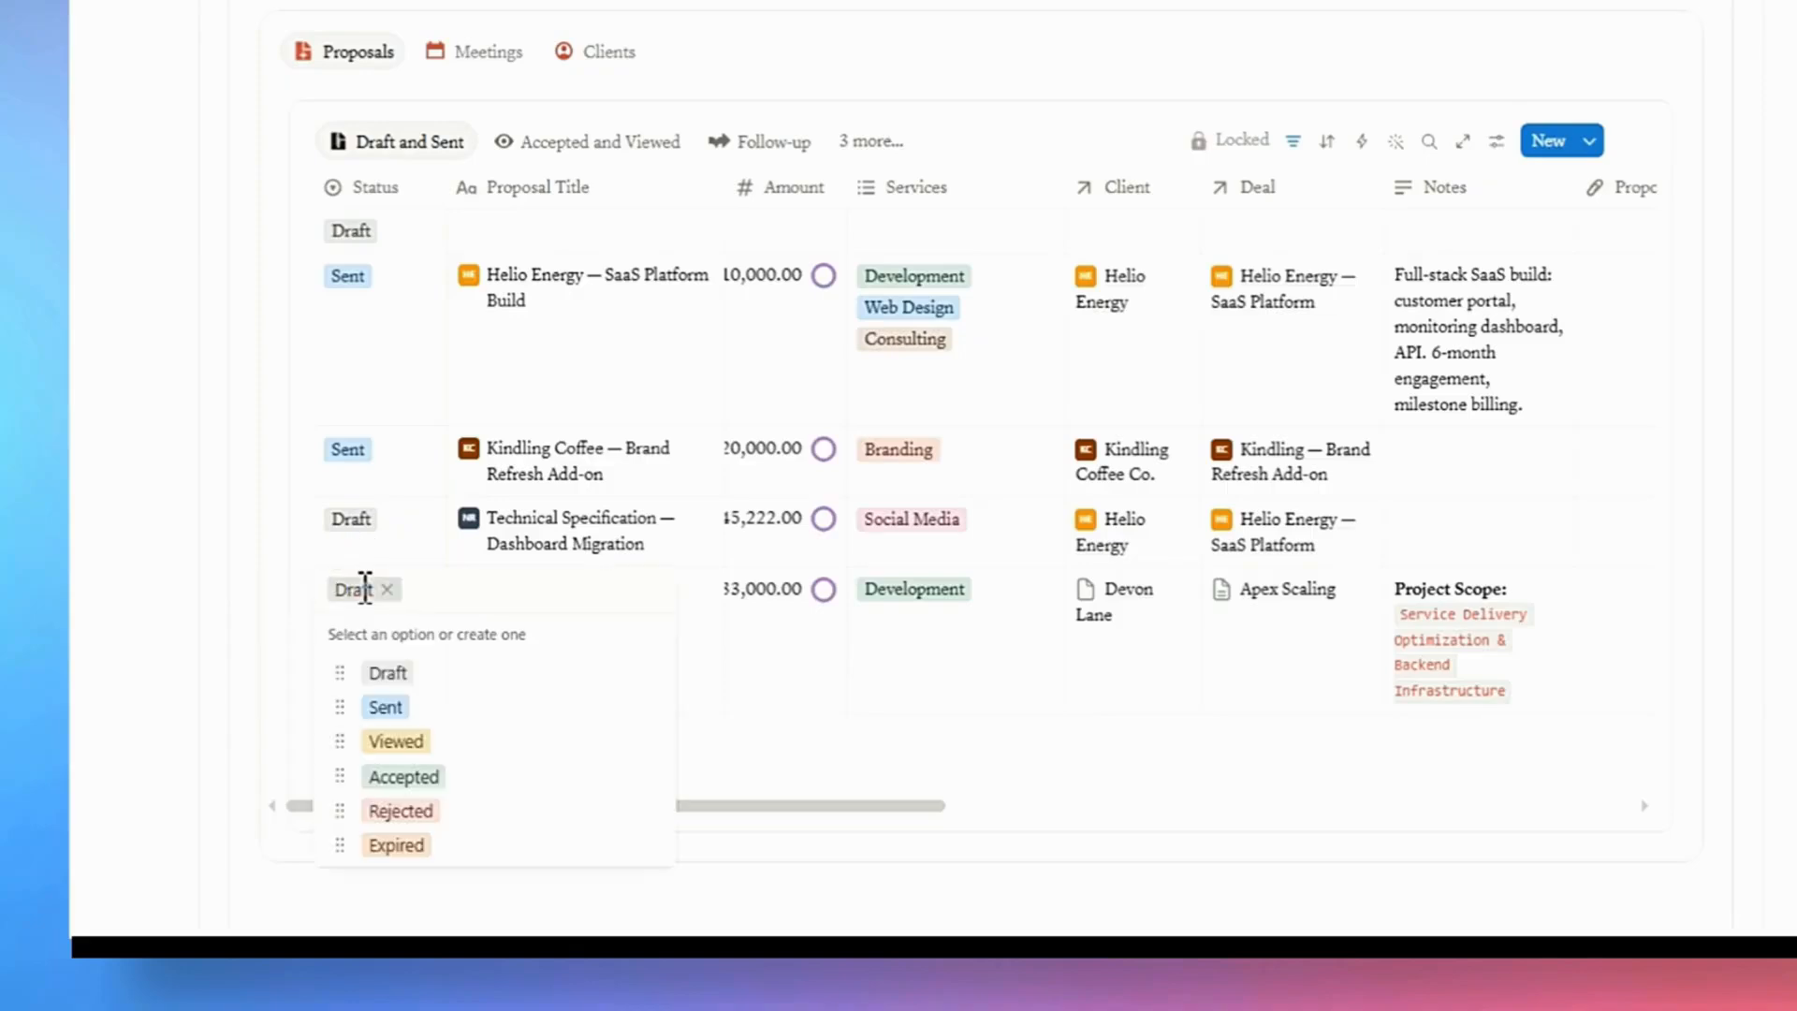
pyautogui.click(387, 707)
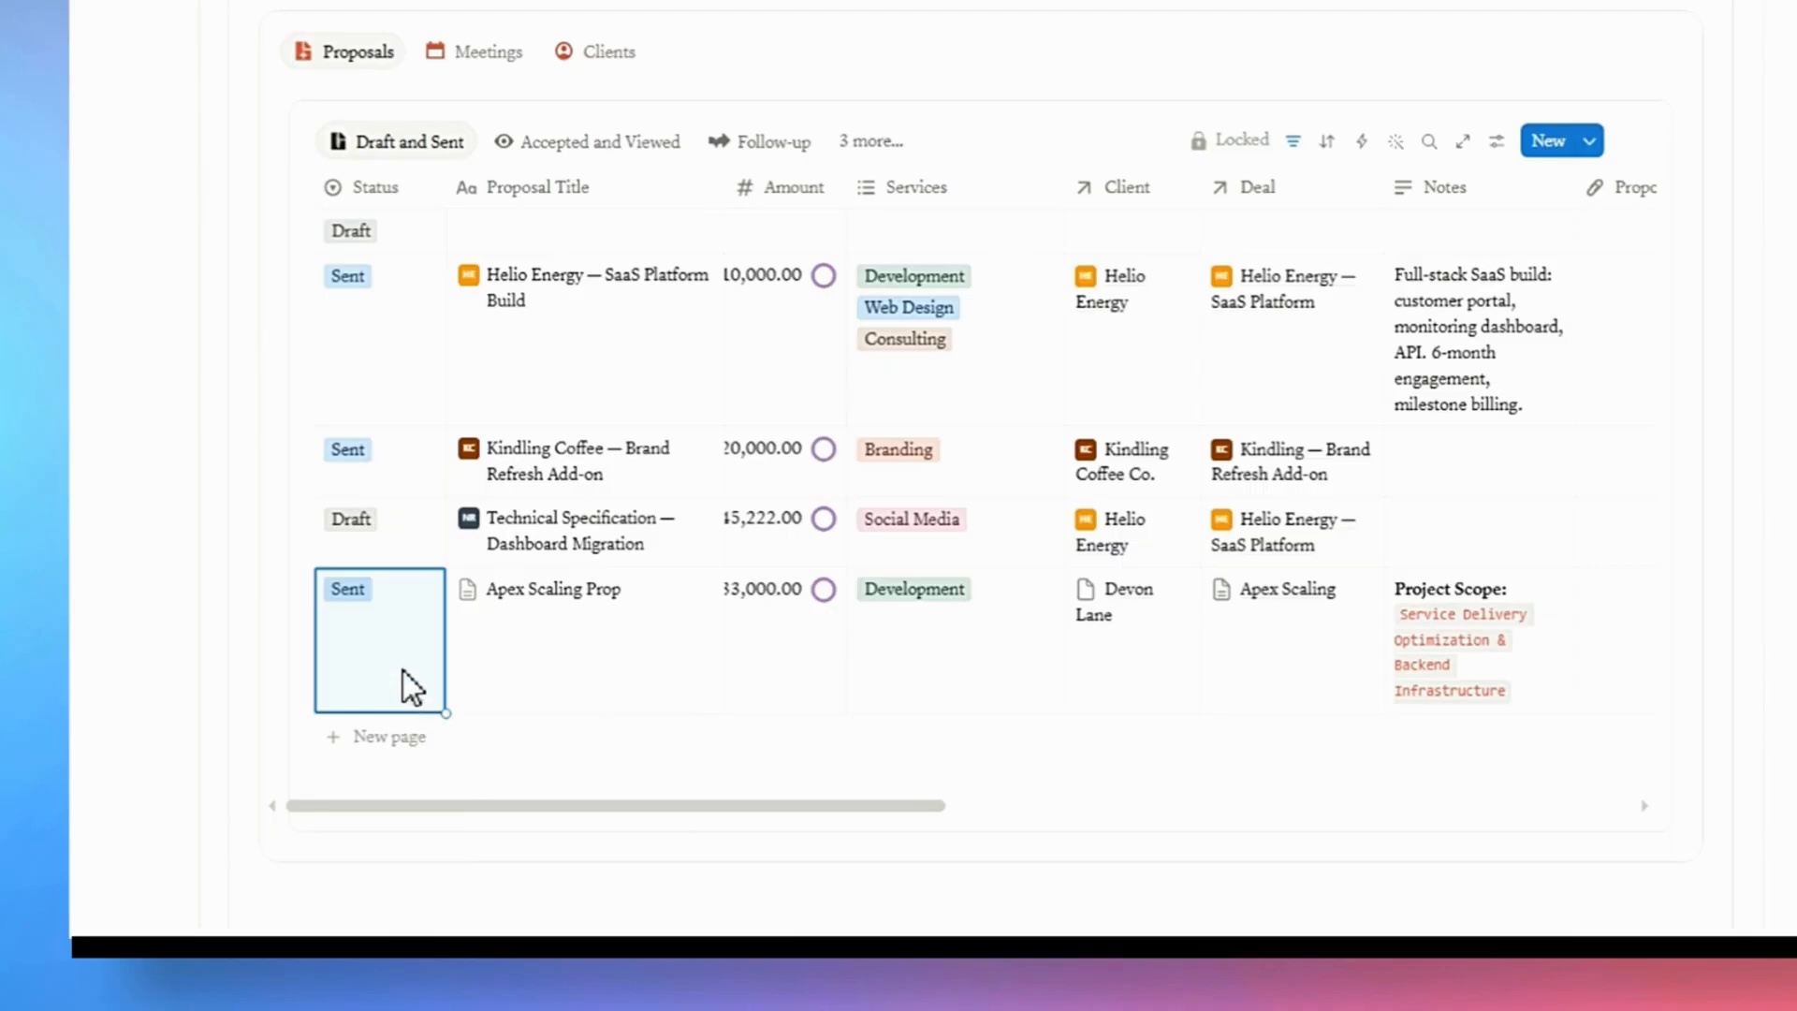
# - Set the Sent Date of the Apex Scaling Prop proposal to May 24, 2026
pyautogui.moveTo(629, 801); pyautogui.dragTo(939, 818)
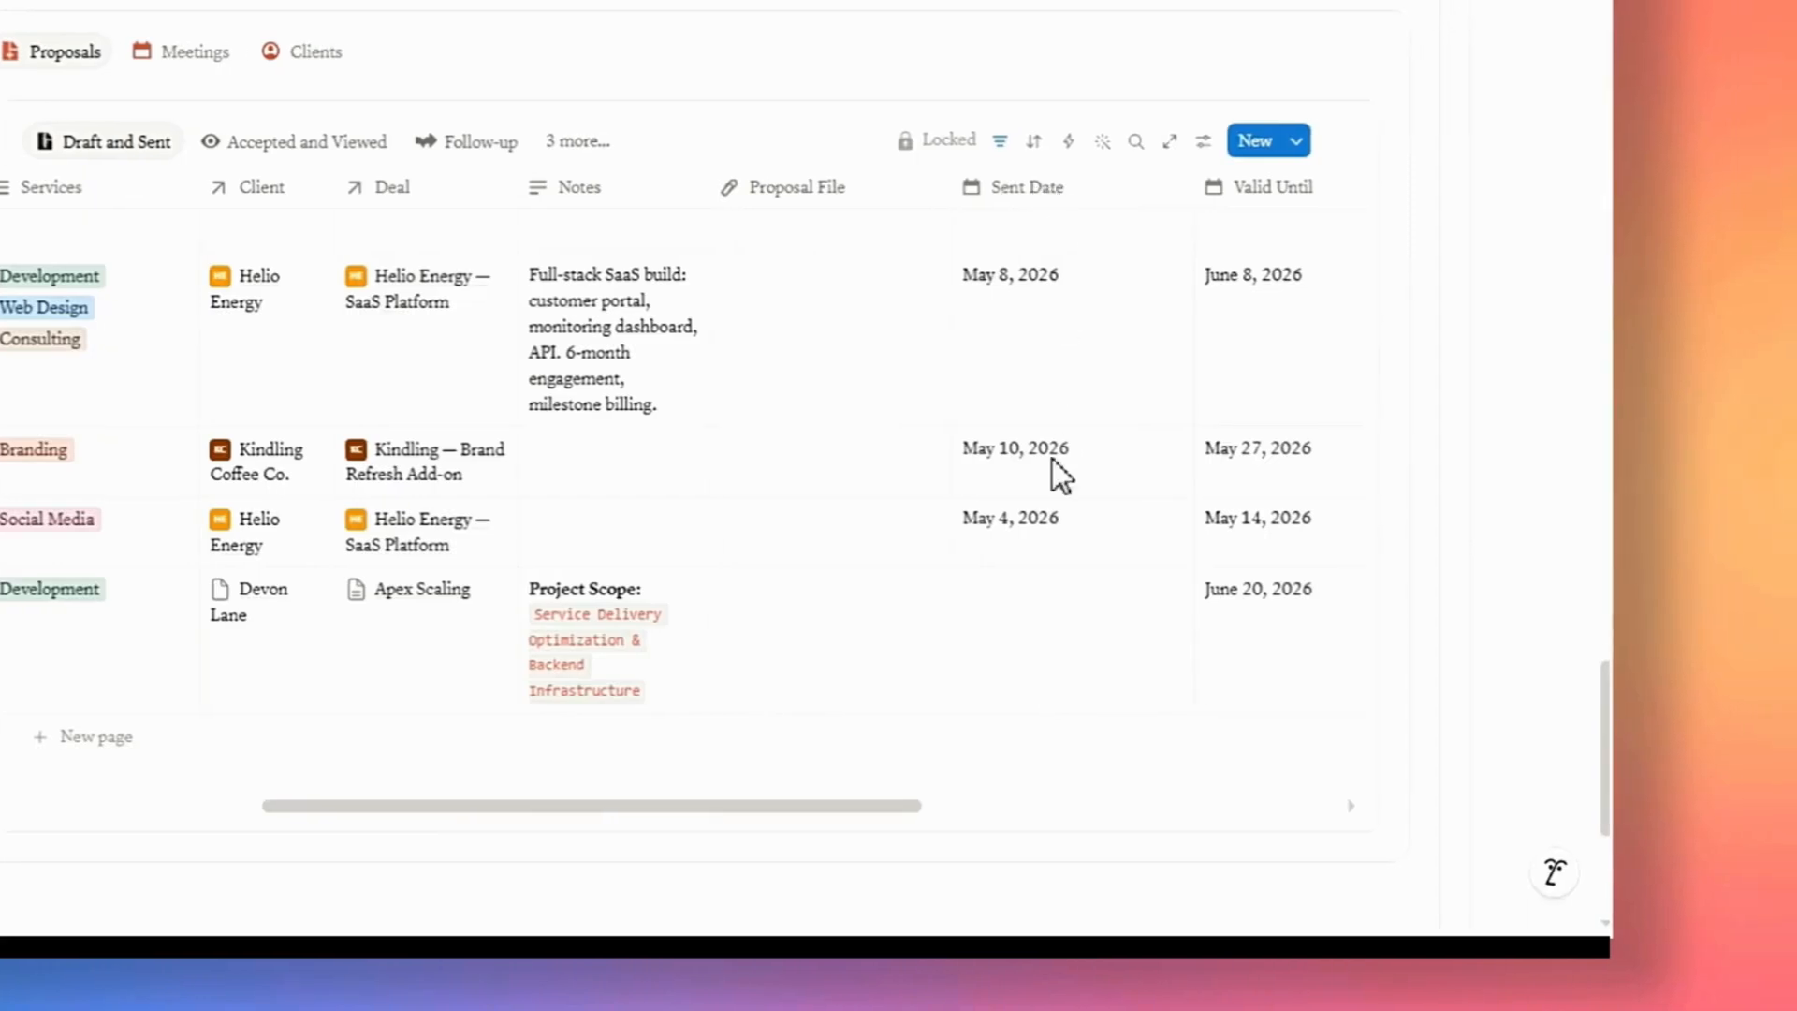
pyautogui.click(1007, 614)
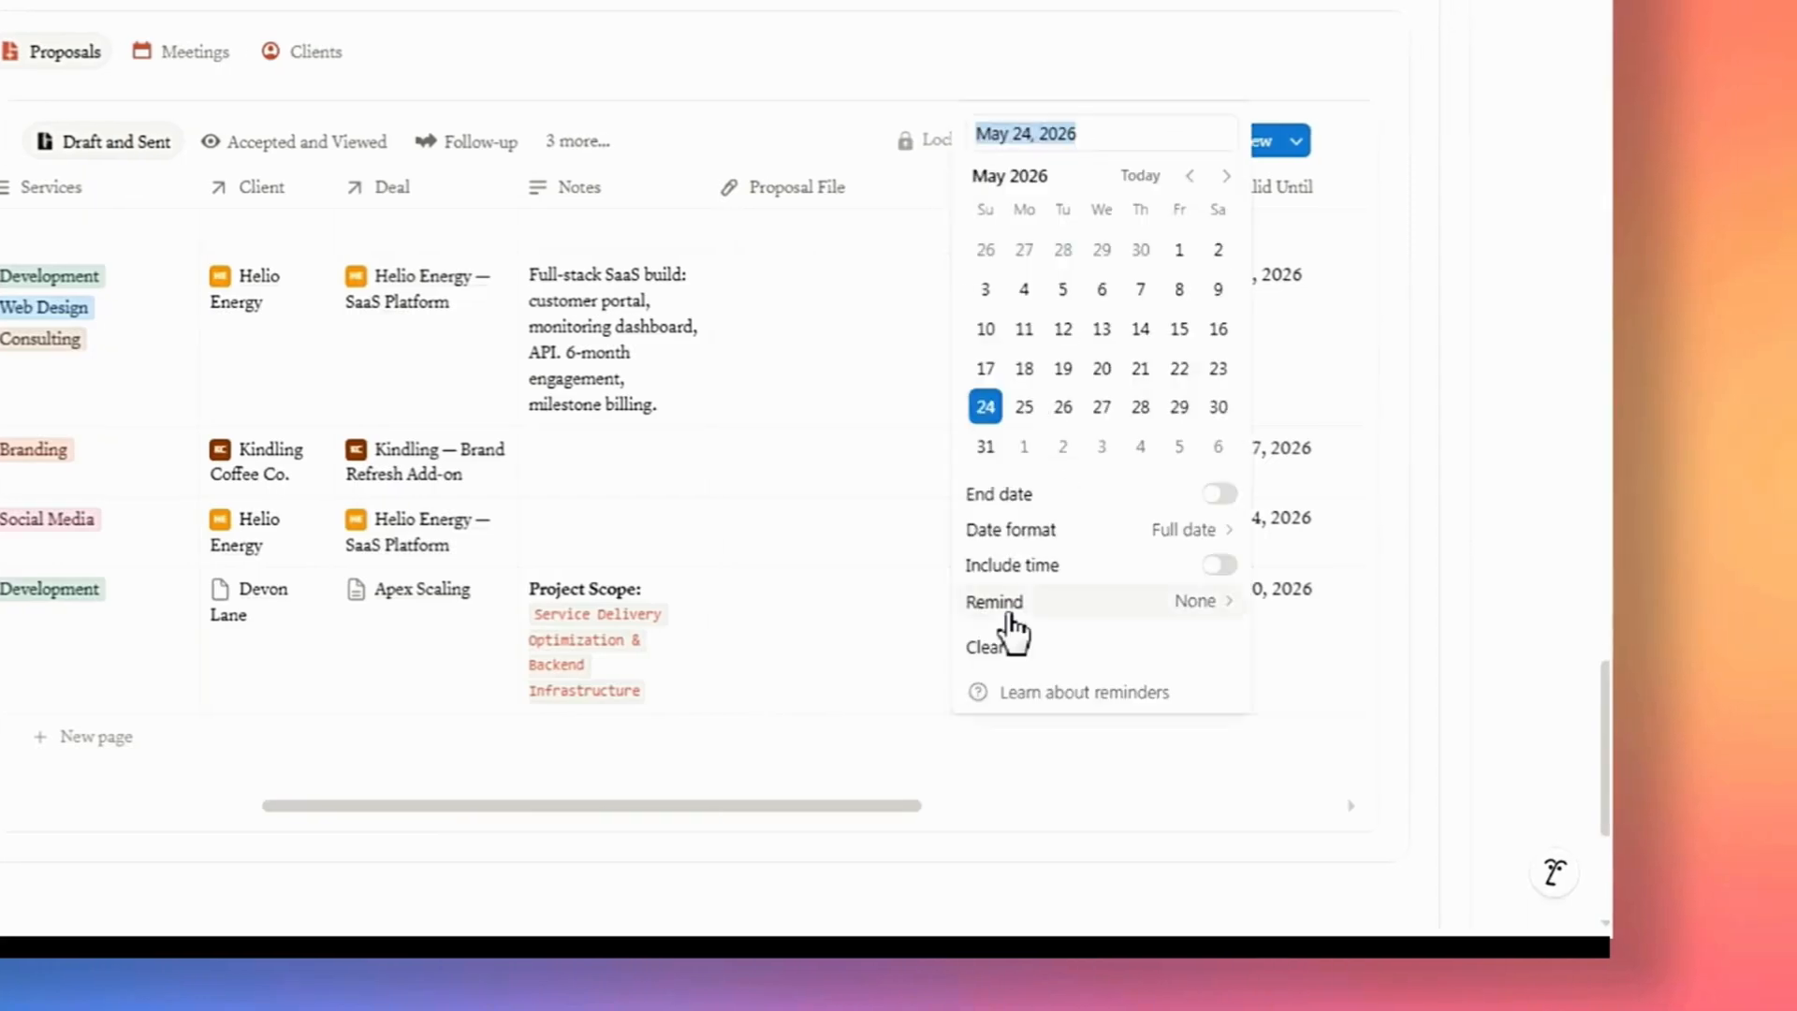
pyautogui.click(984, 406)
pyautogui.click(890, 733)
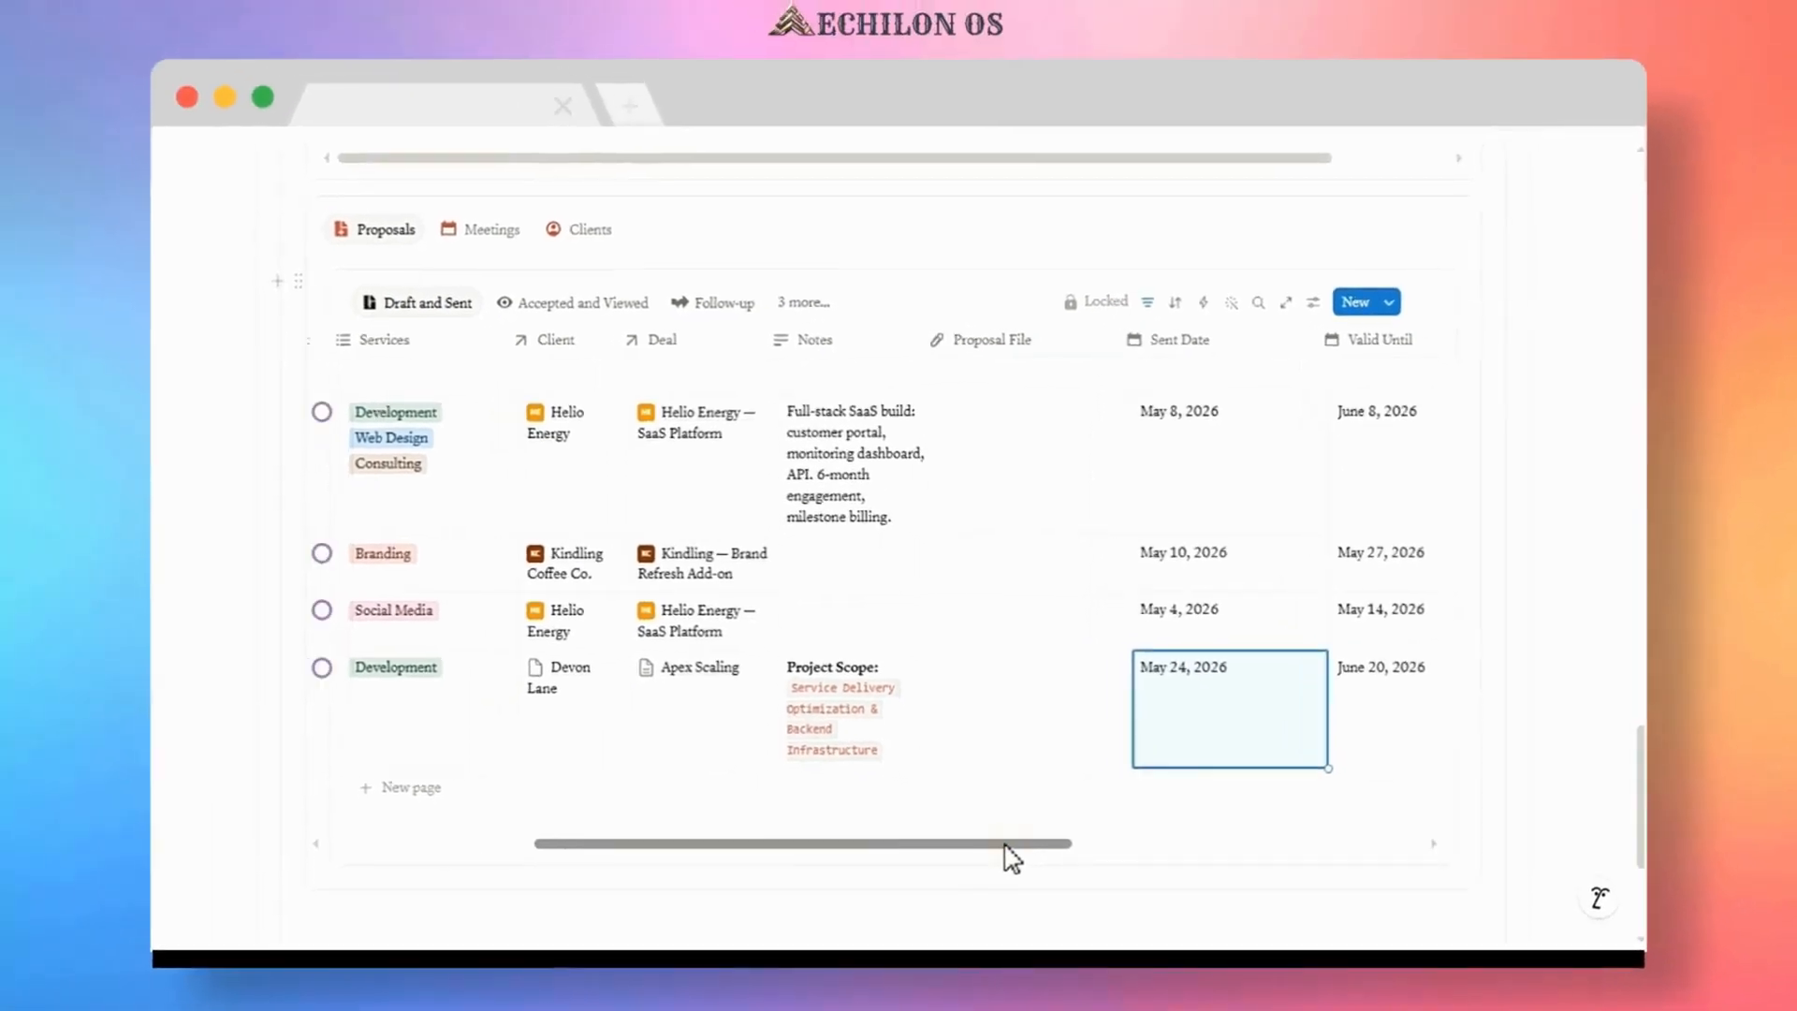
# - Return to the Deal Pipeline board and open the Apex Scaling deal's page from the Lead column
pyautogui.moveTo(1011, 854); pyautogui.dragTo(775, 847)
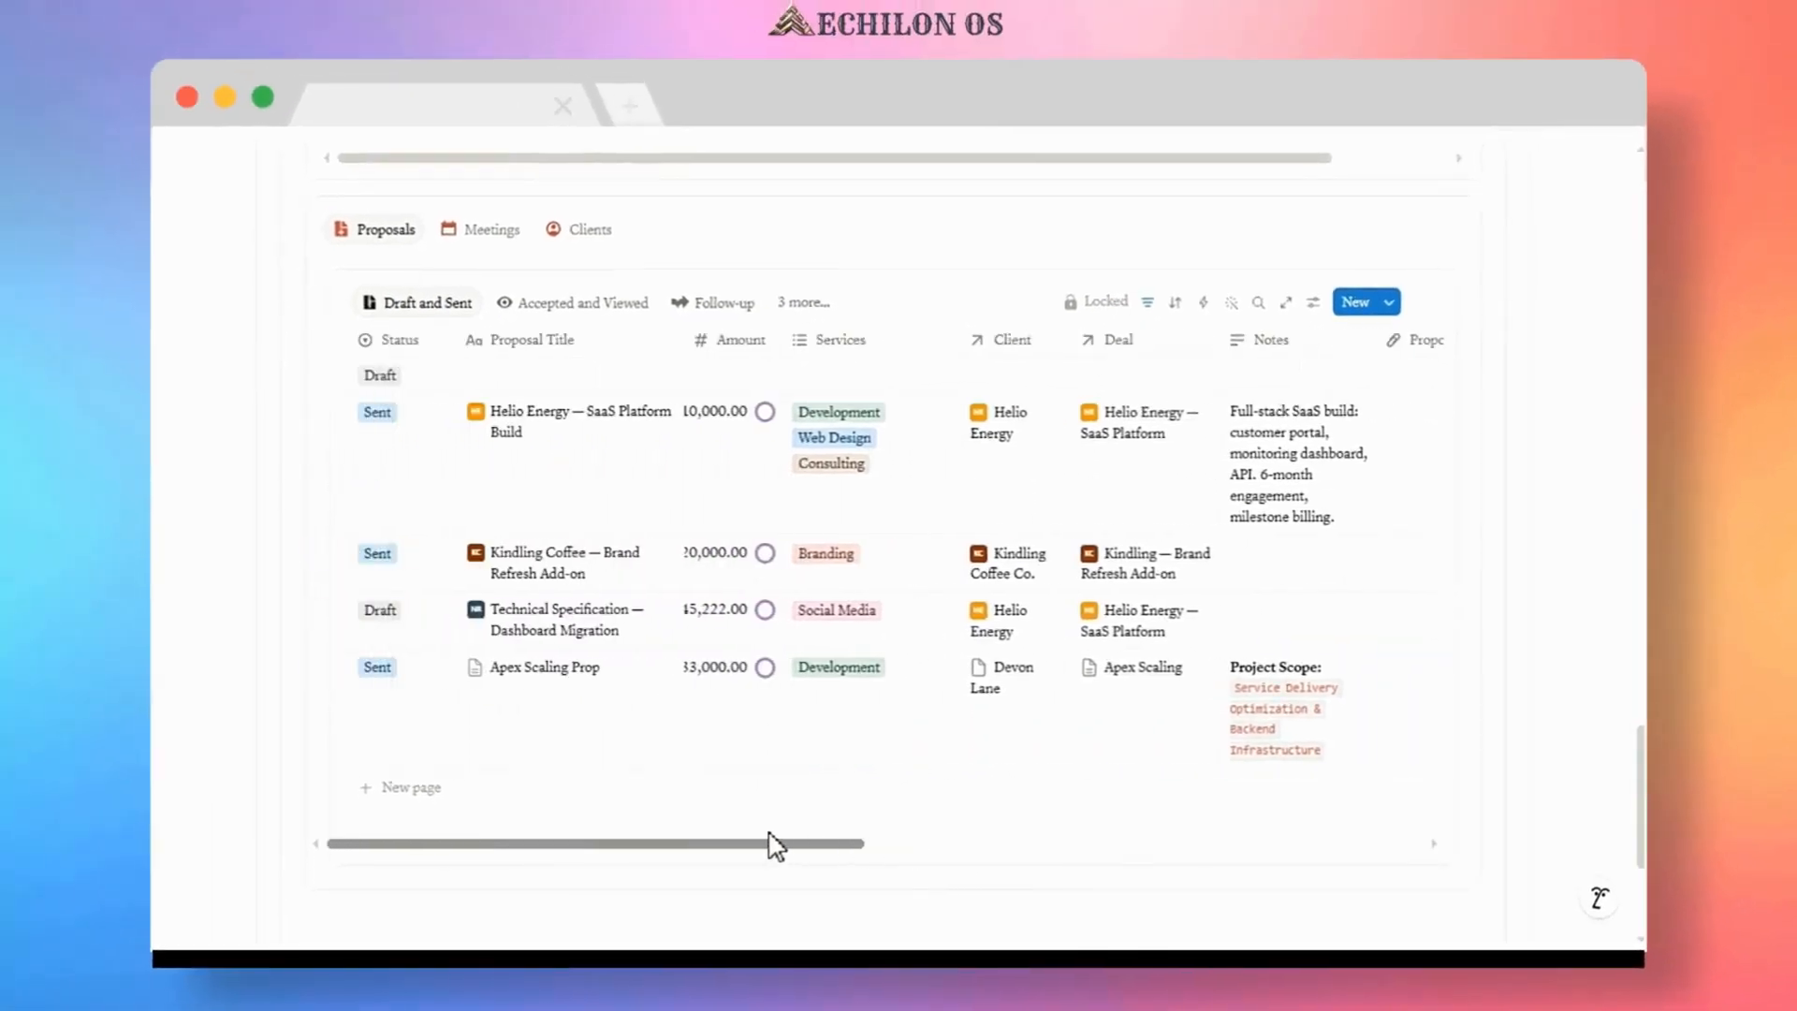
pyautogui.scroll(6, 420, 628)
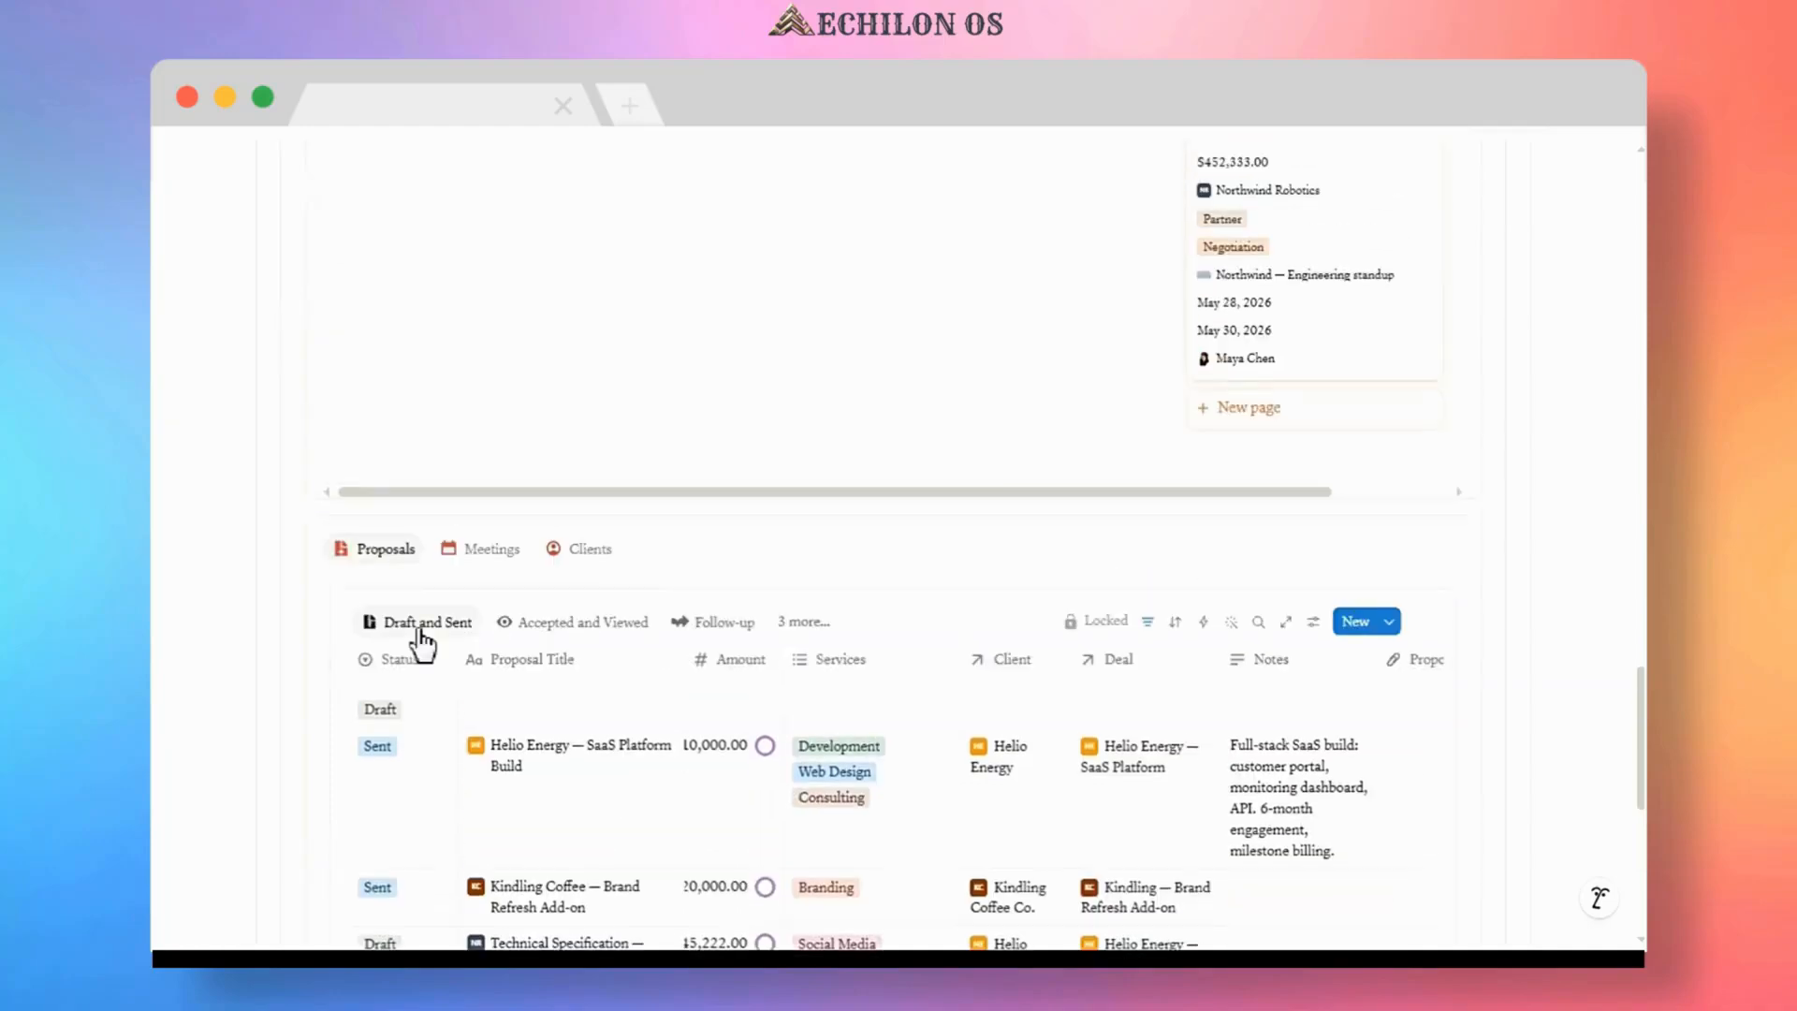
pyautogui.scroll(4, 420, 629)
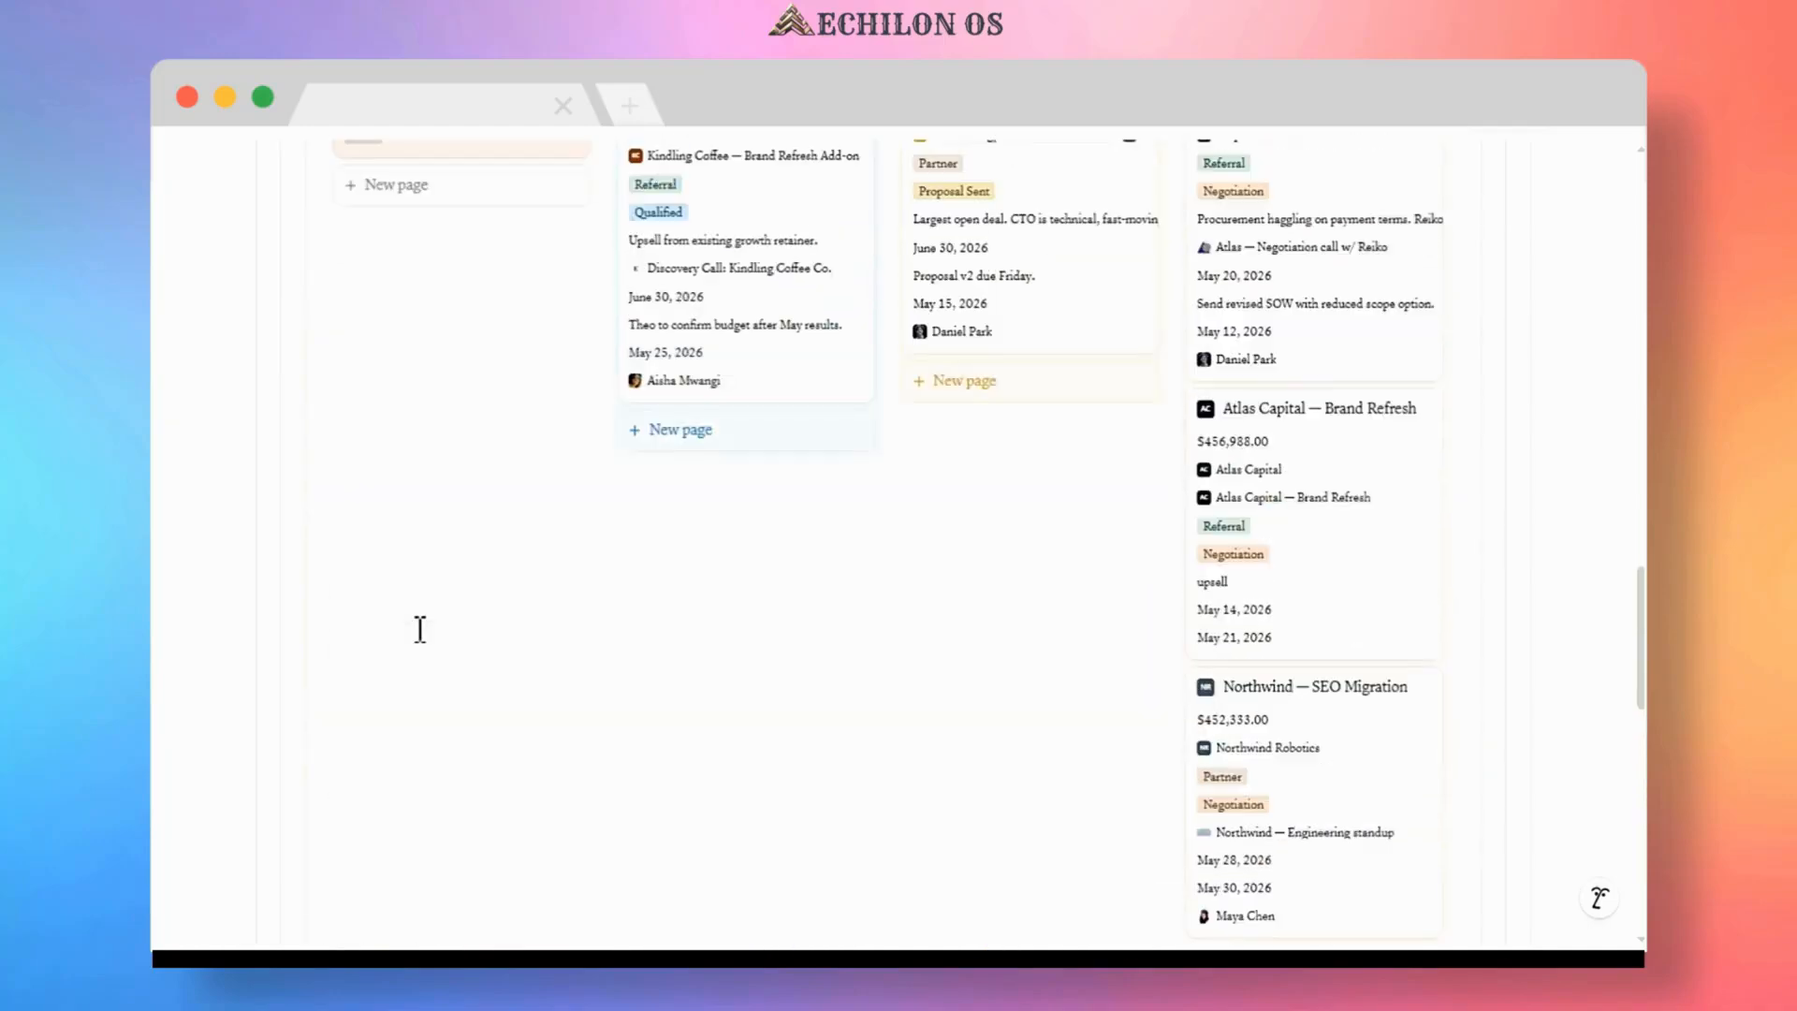
pyautogui.scroll(4, 420, 628)
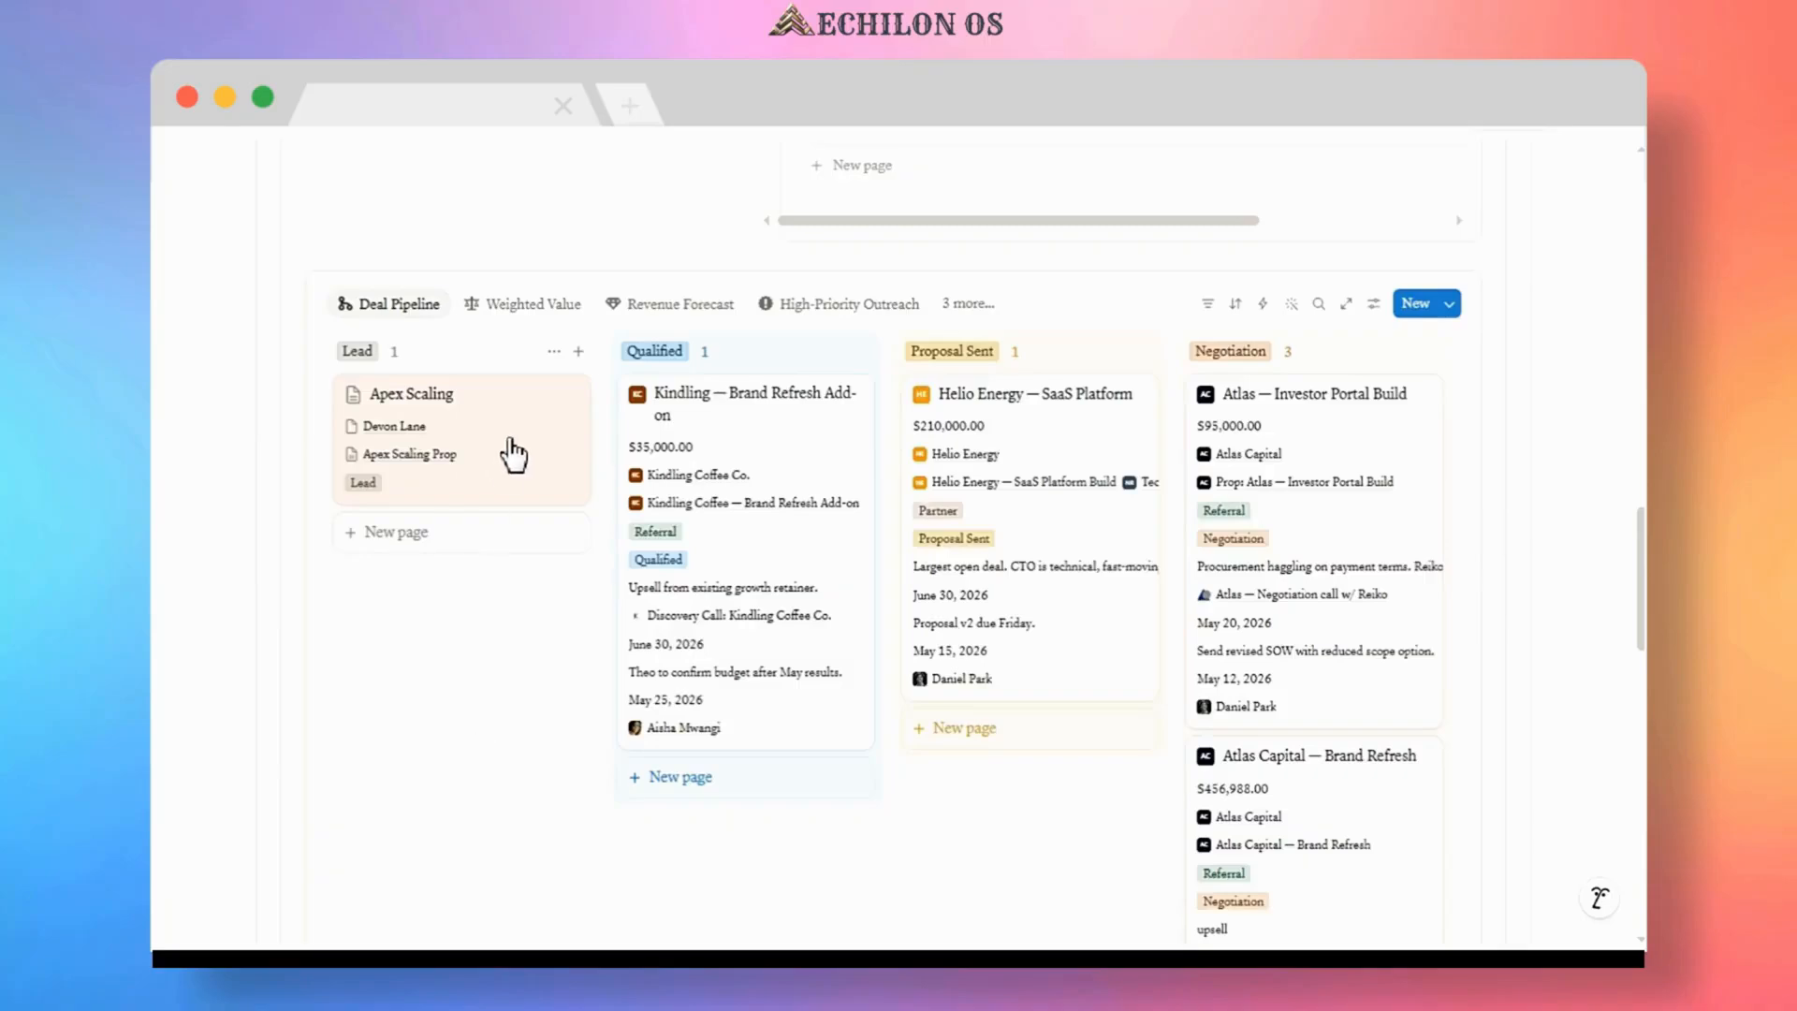
pyautogui.click(538, 396)
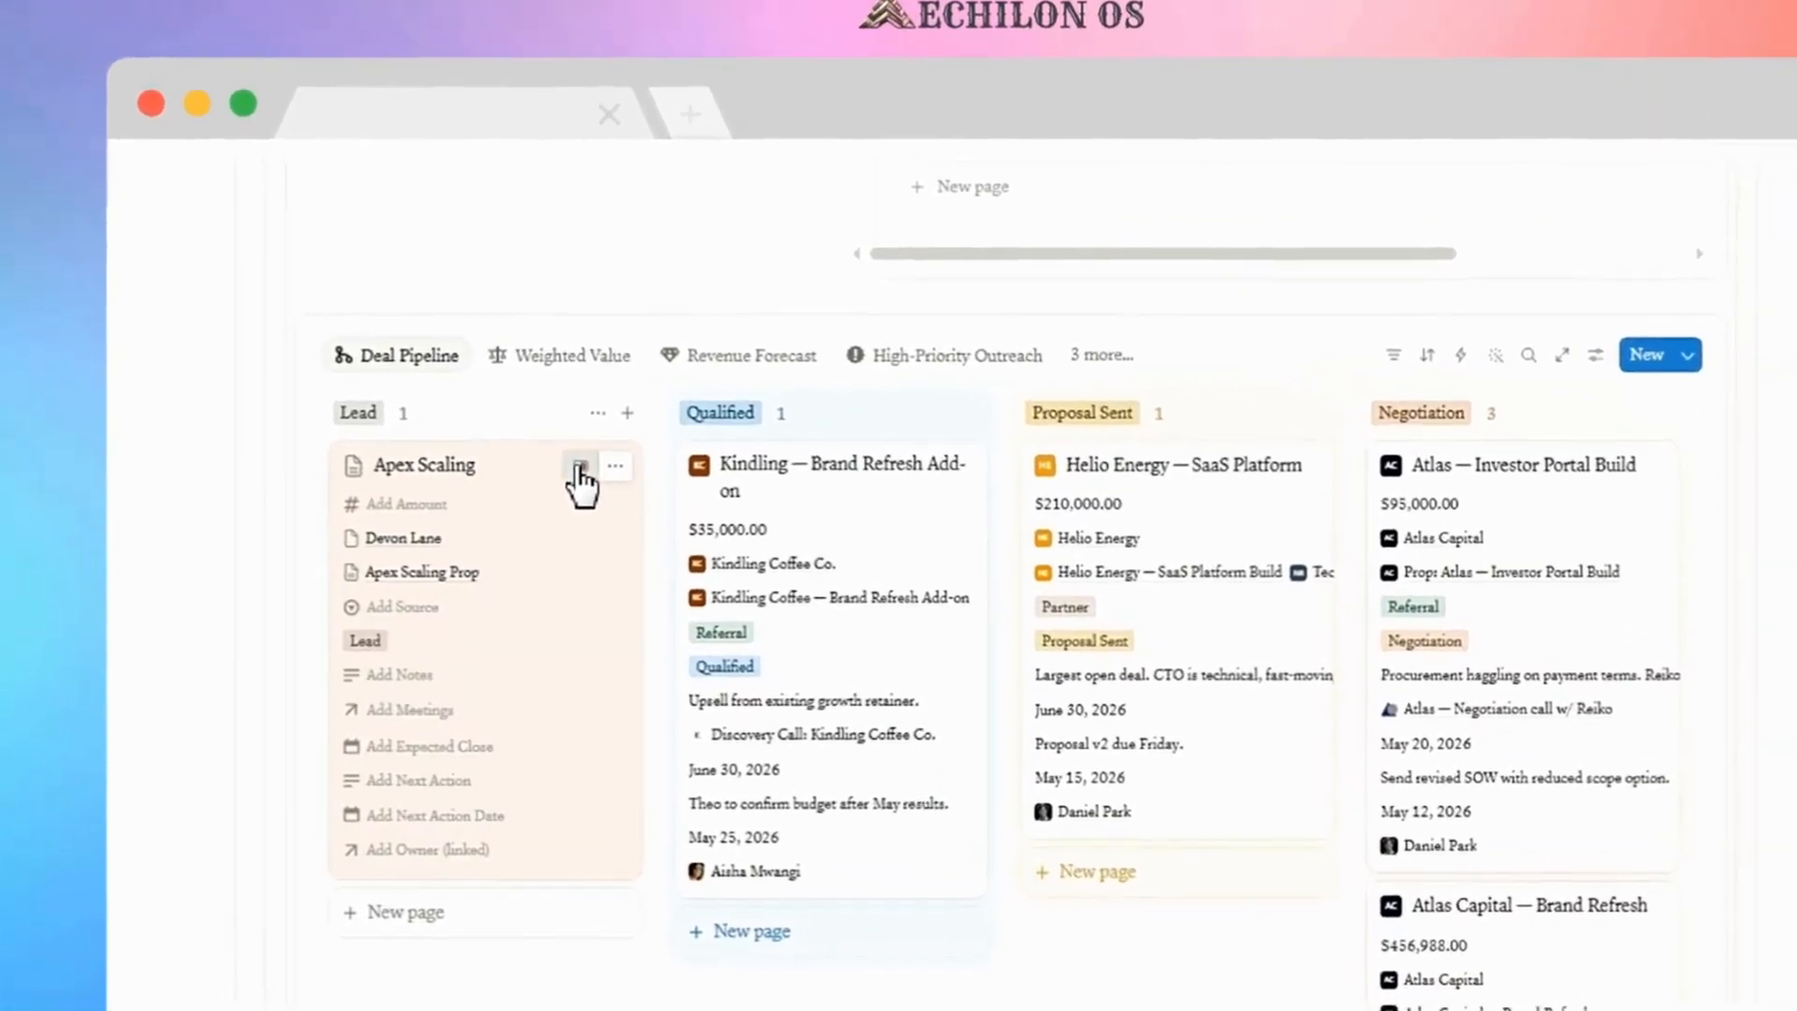
pyautogui.click(648, 479)
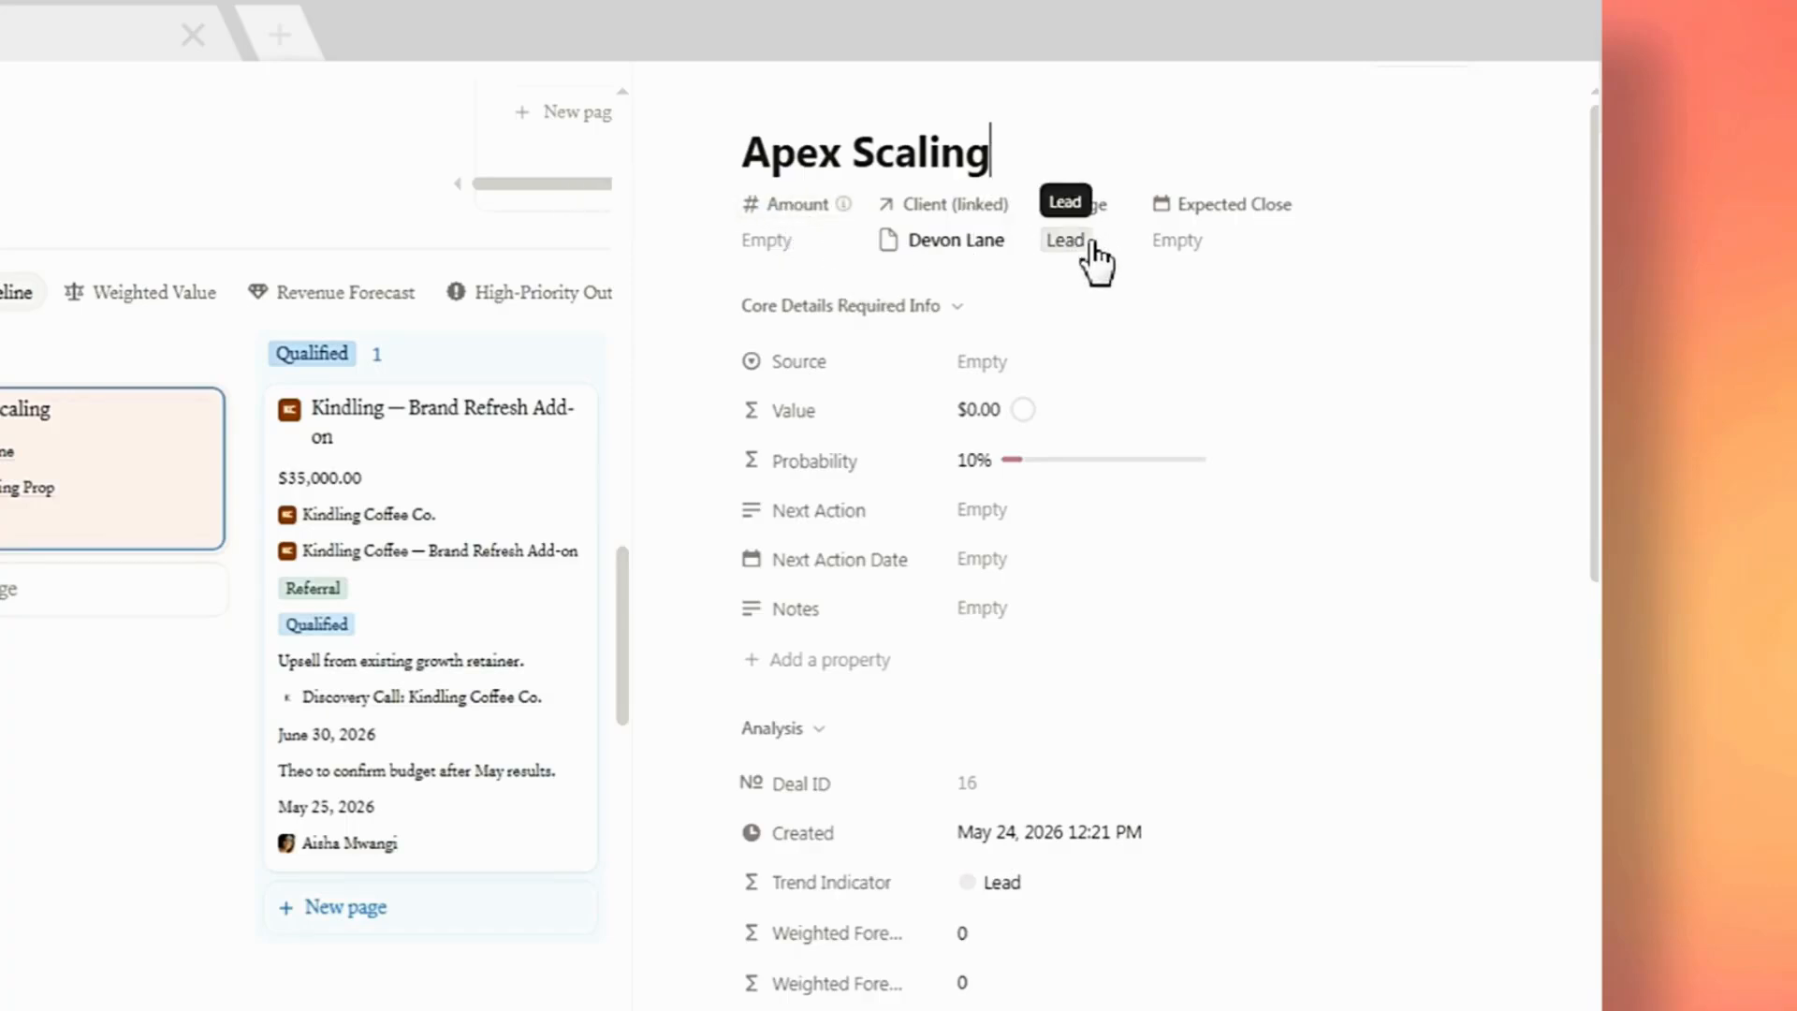
# - Set the Apex Scaling deal's expected close to June 15, 2026 and its source to Cold Outreach
pyautogui.click(1209, 242)
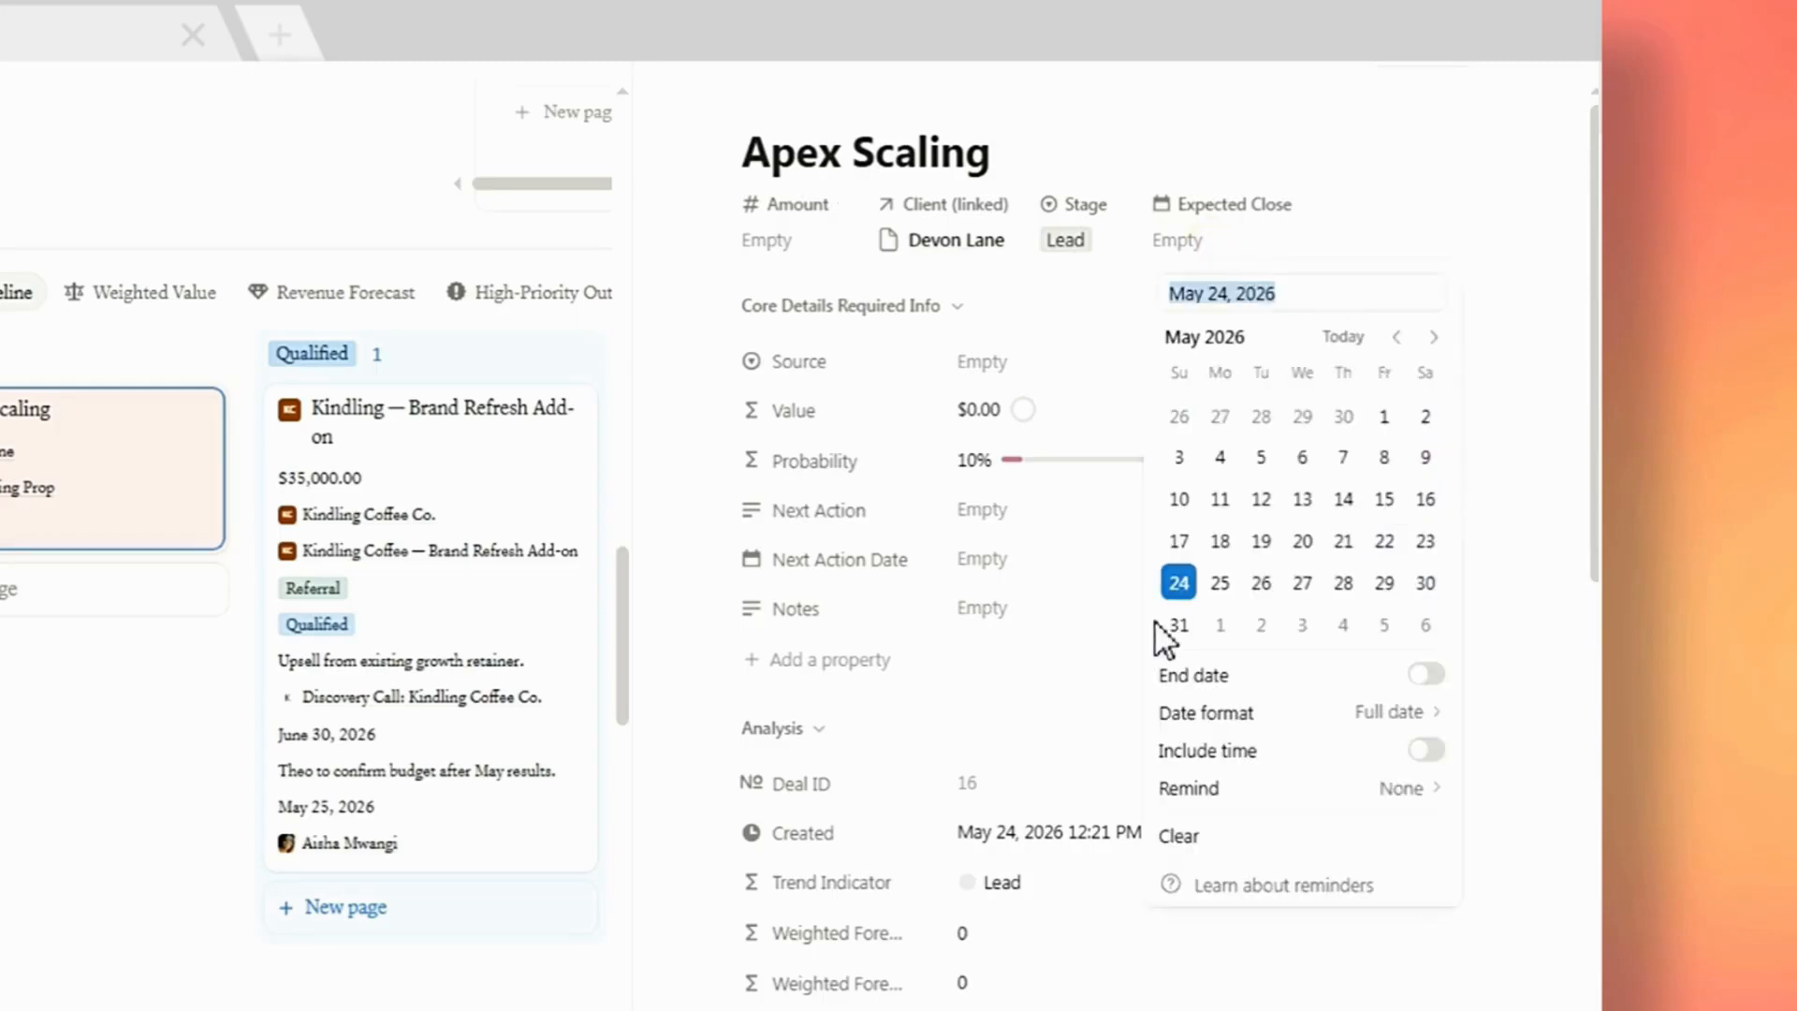
pyautogui.click(1434, 338)
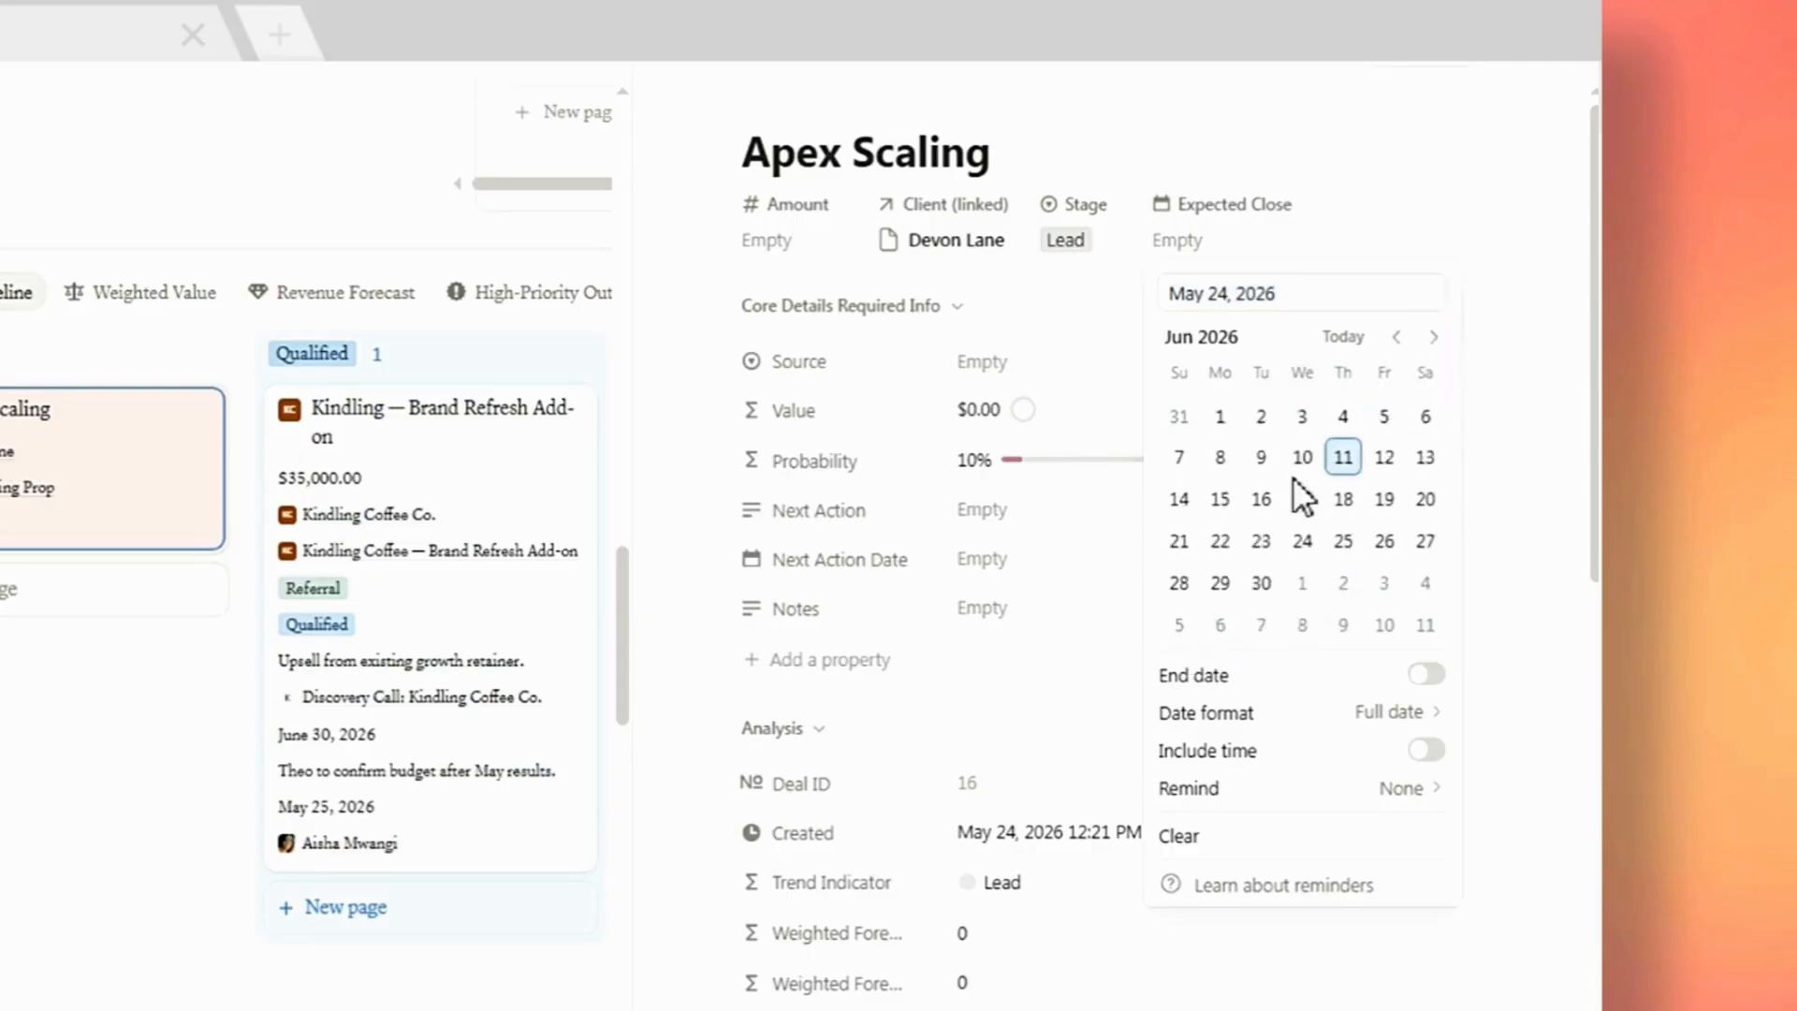
pyautogui.click(1219, 498)
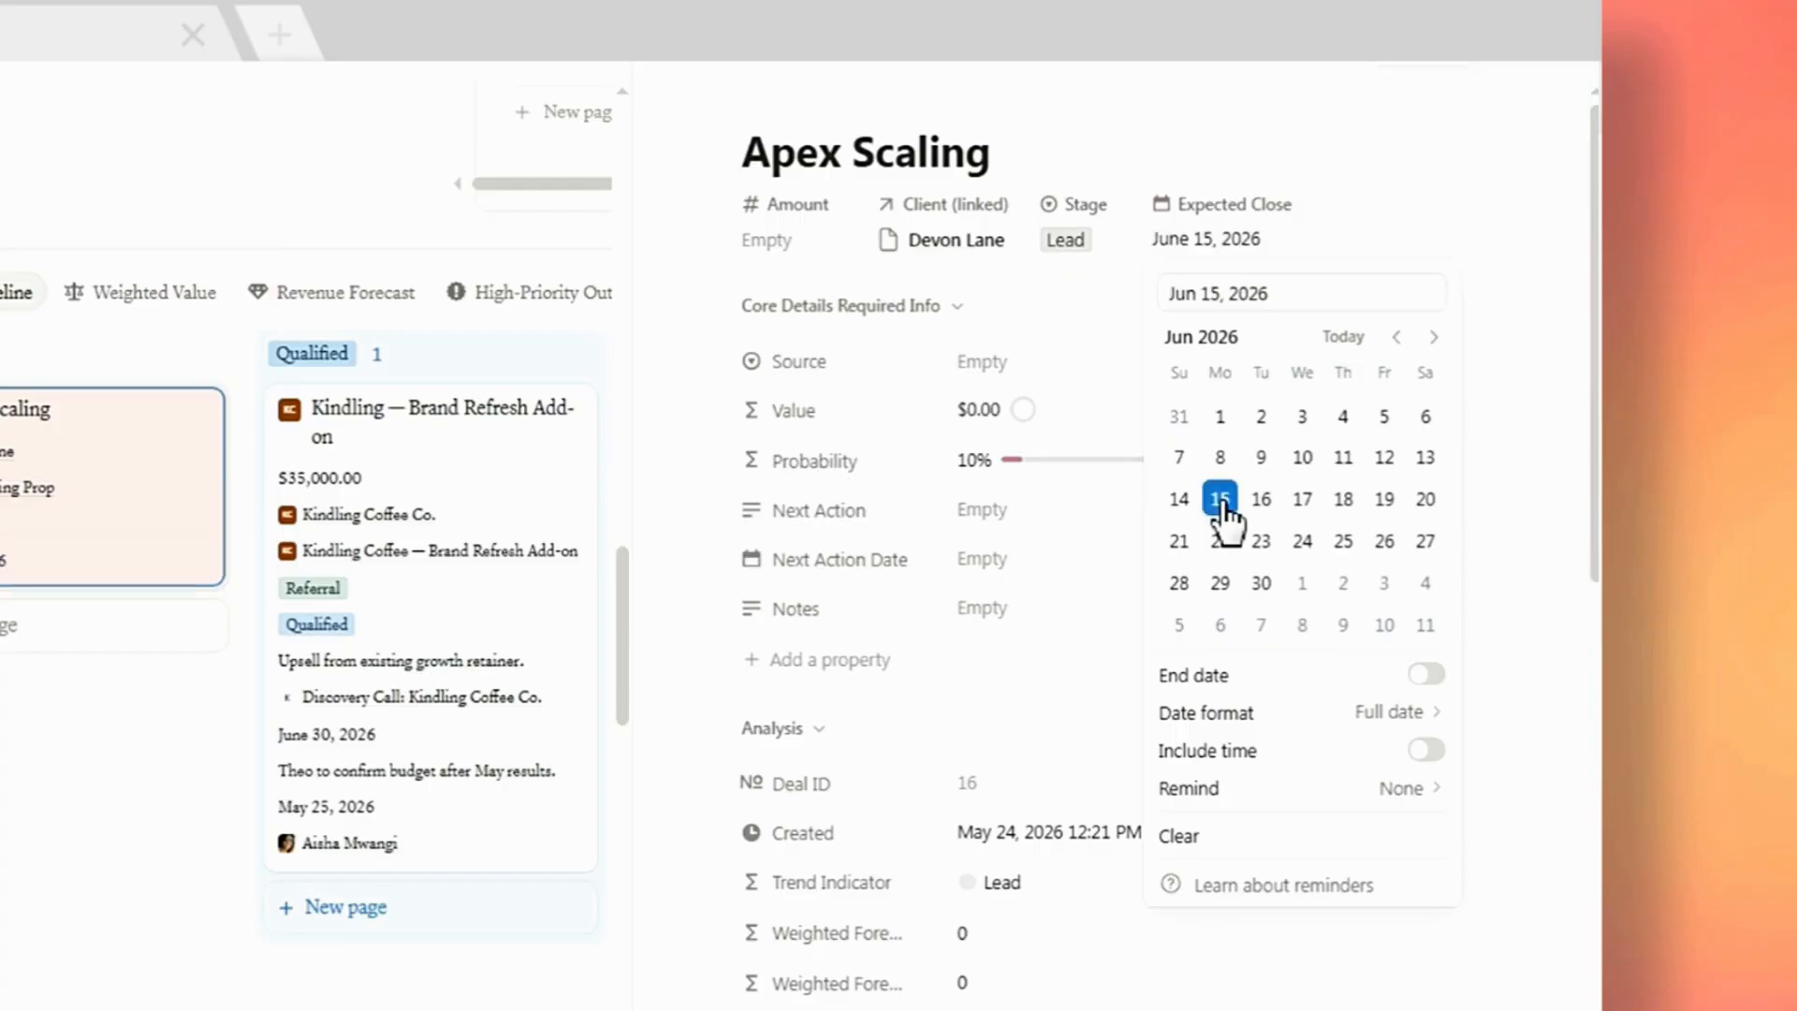
pyautogui.click(1421, 222)
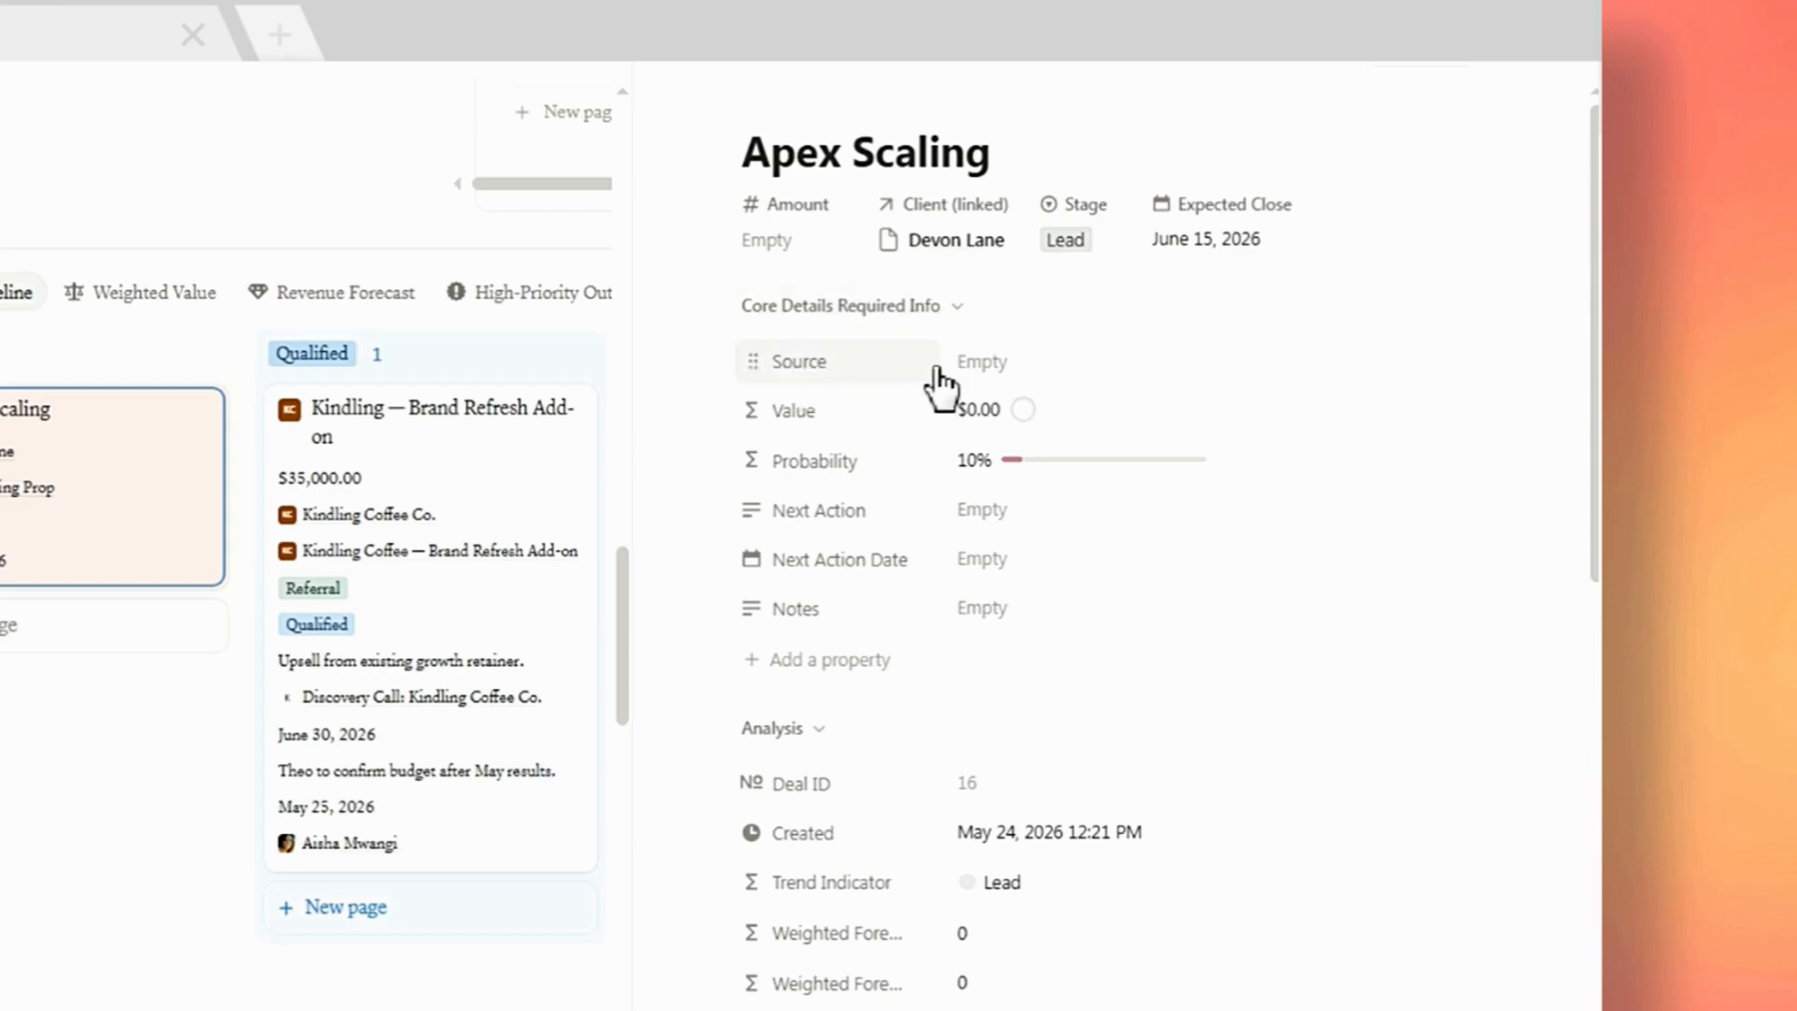
pyautogui.click(982, 365)
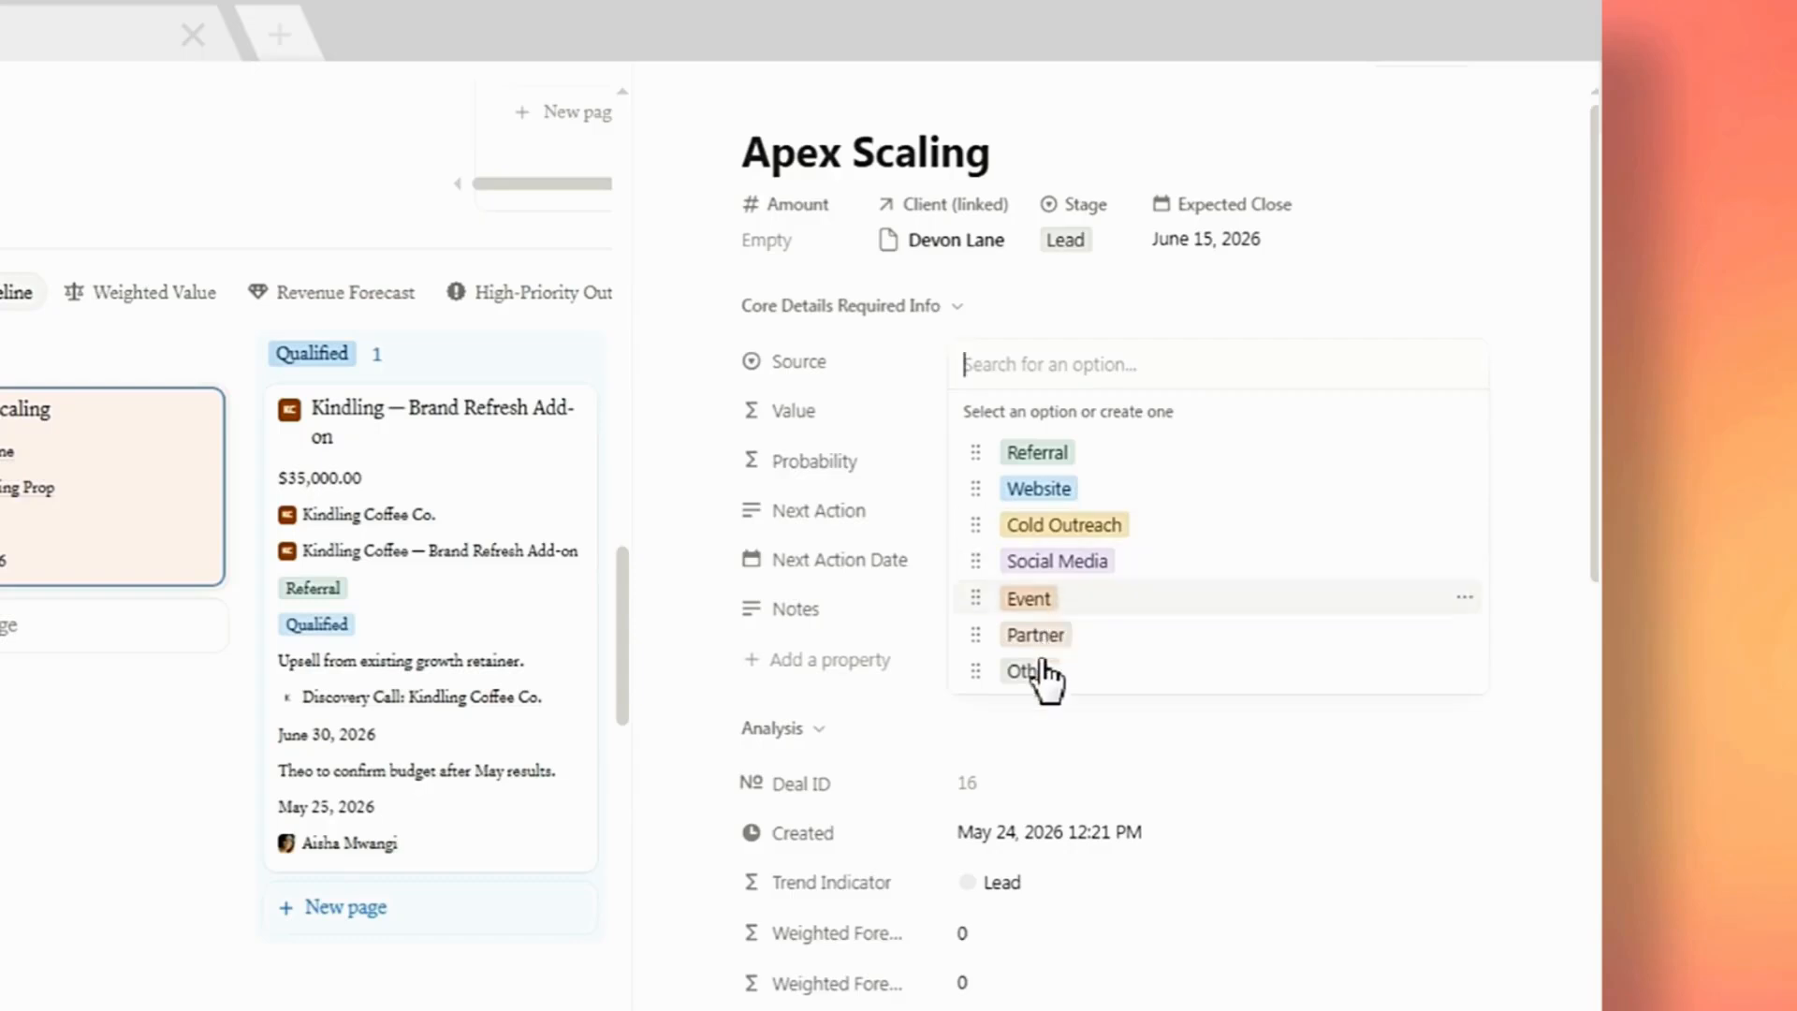
pyautogui.click(1055, 538)
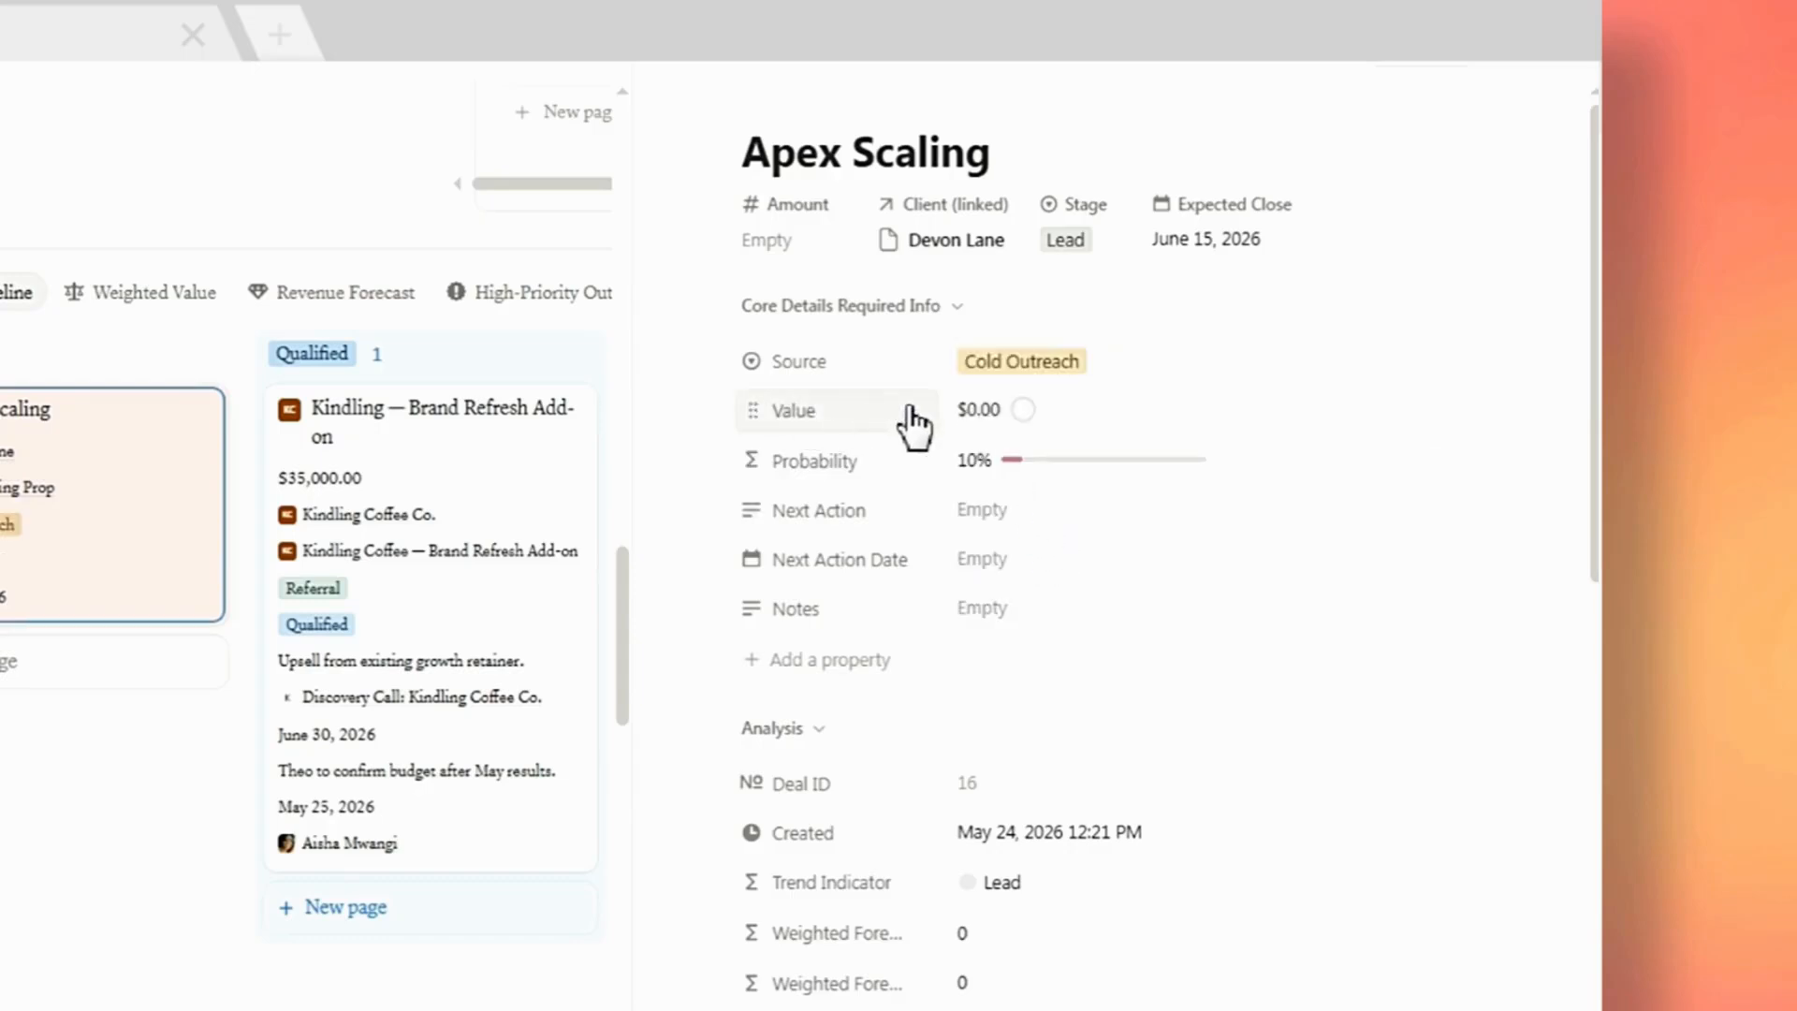
# - Examine the Apex Scaling deal's core details, analysis properties, proposals status and linked proposals
pyautogui.moveTo(919, 423)
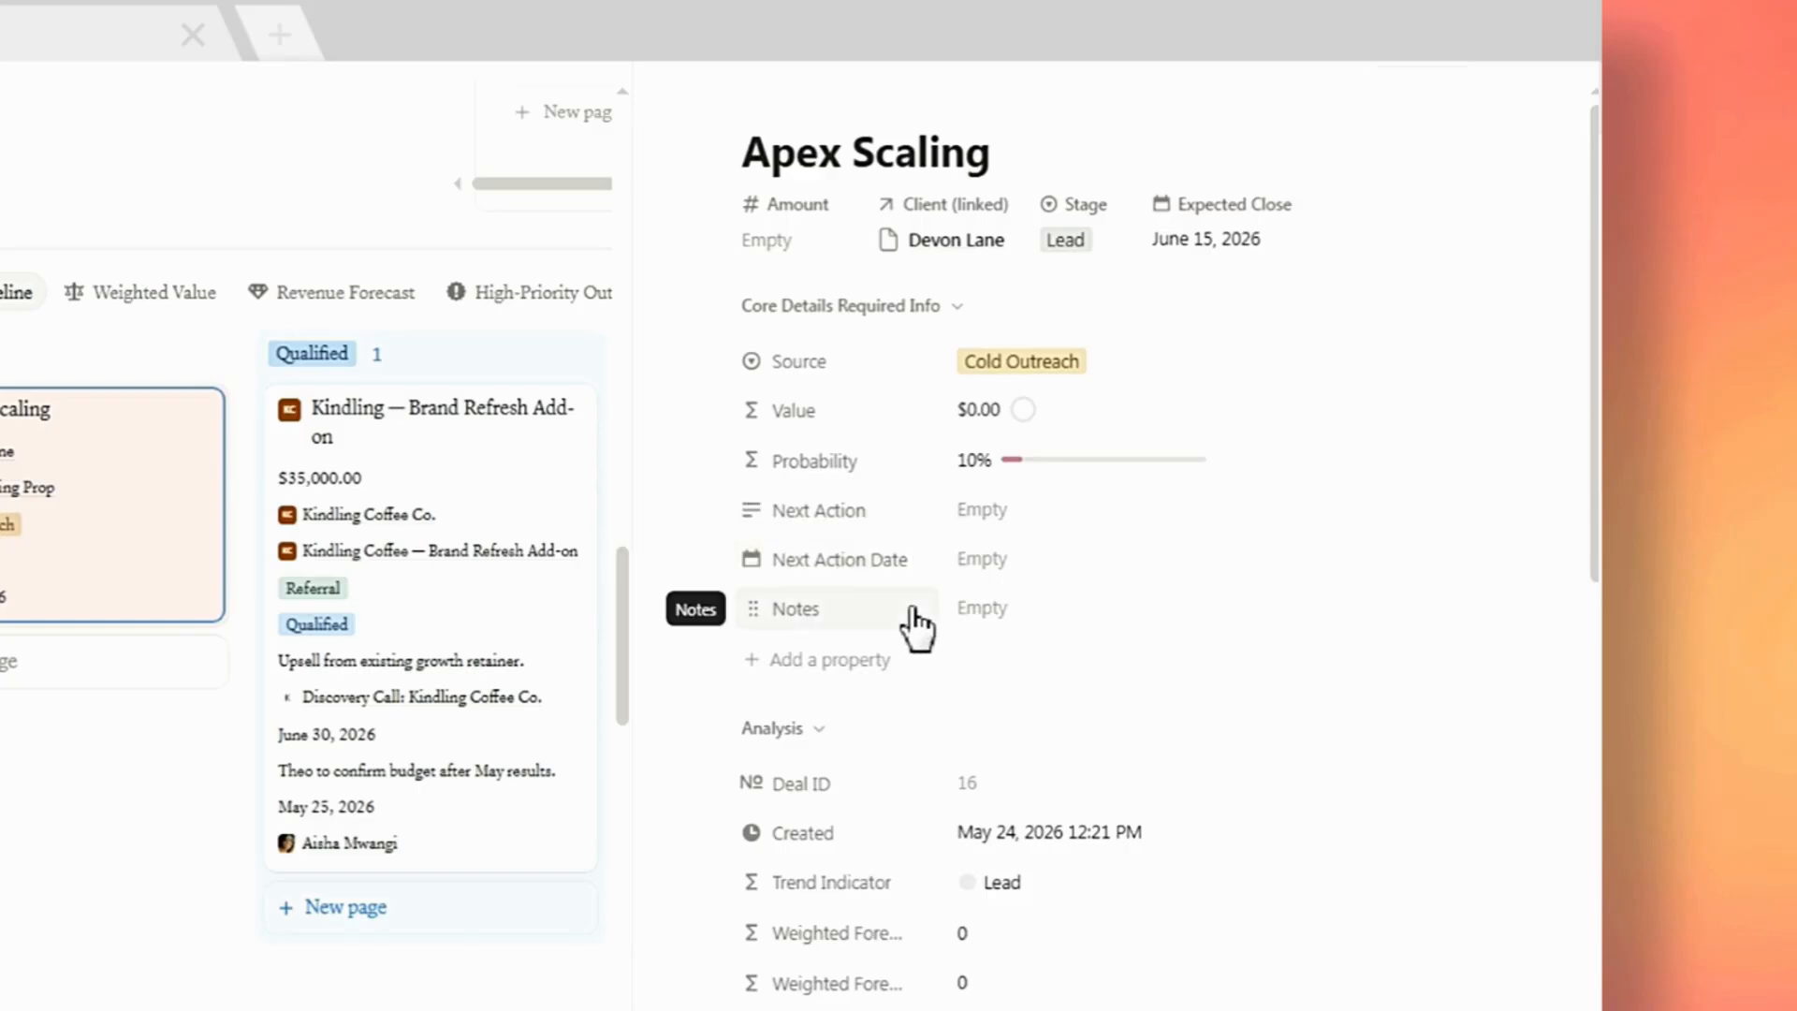
pyautogui.scroll(-5, 913, 627)
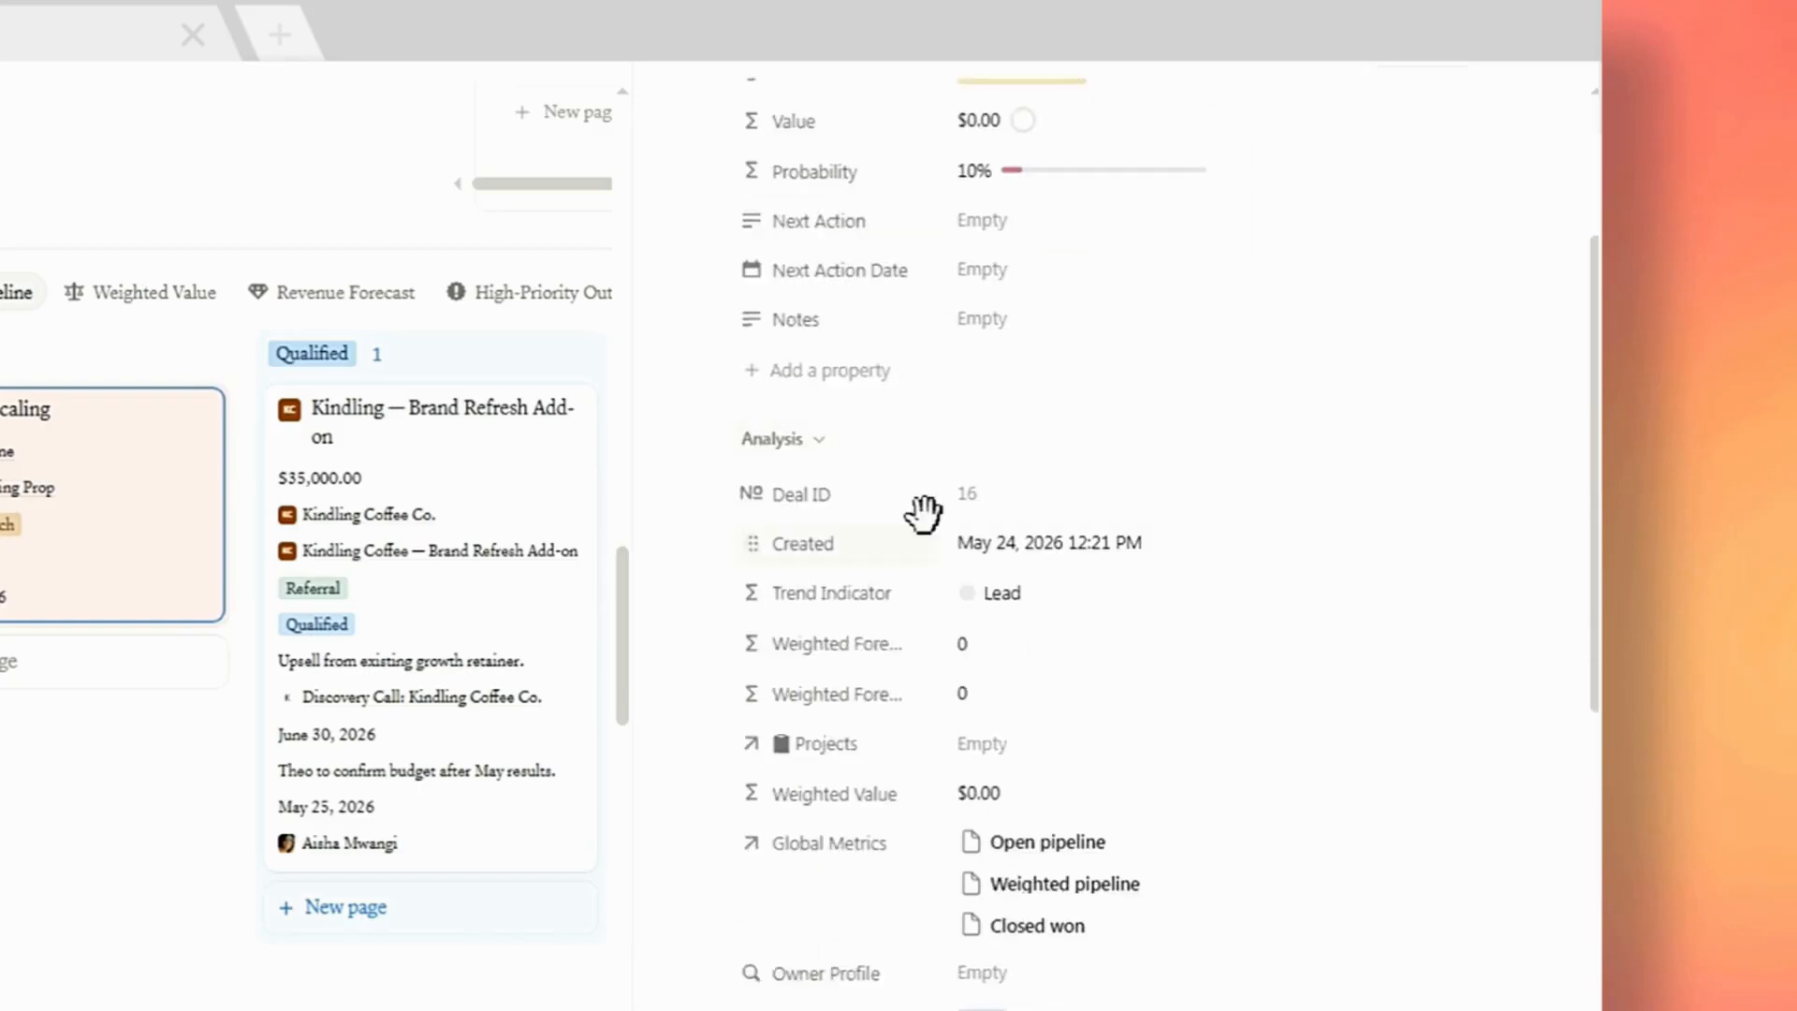
pyautogui.scroll(-2, 927, 458)
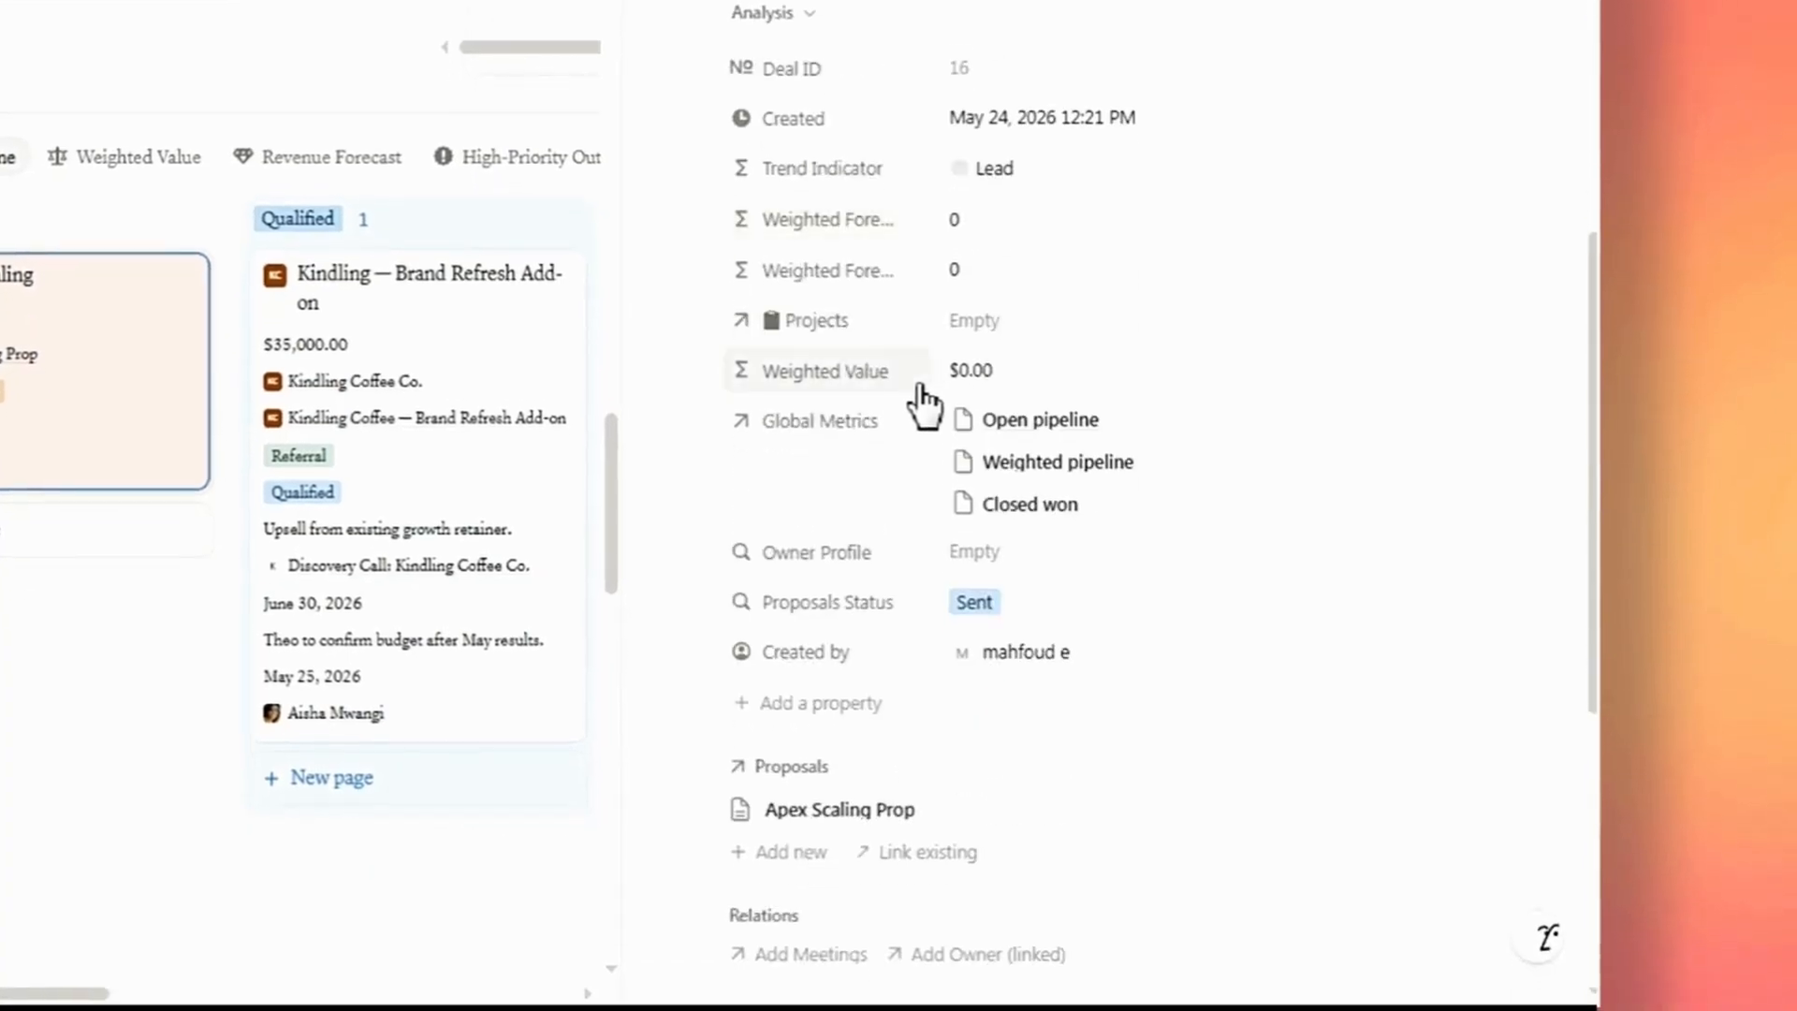
pyautogui.scroll(-2, 922, 402)
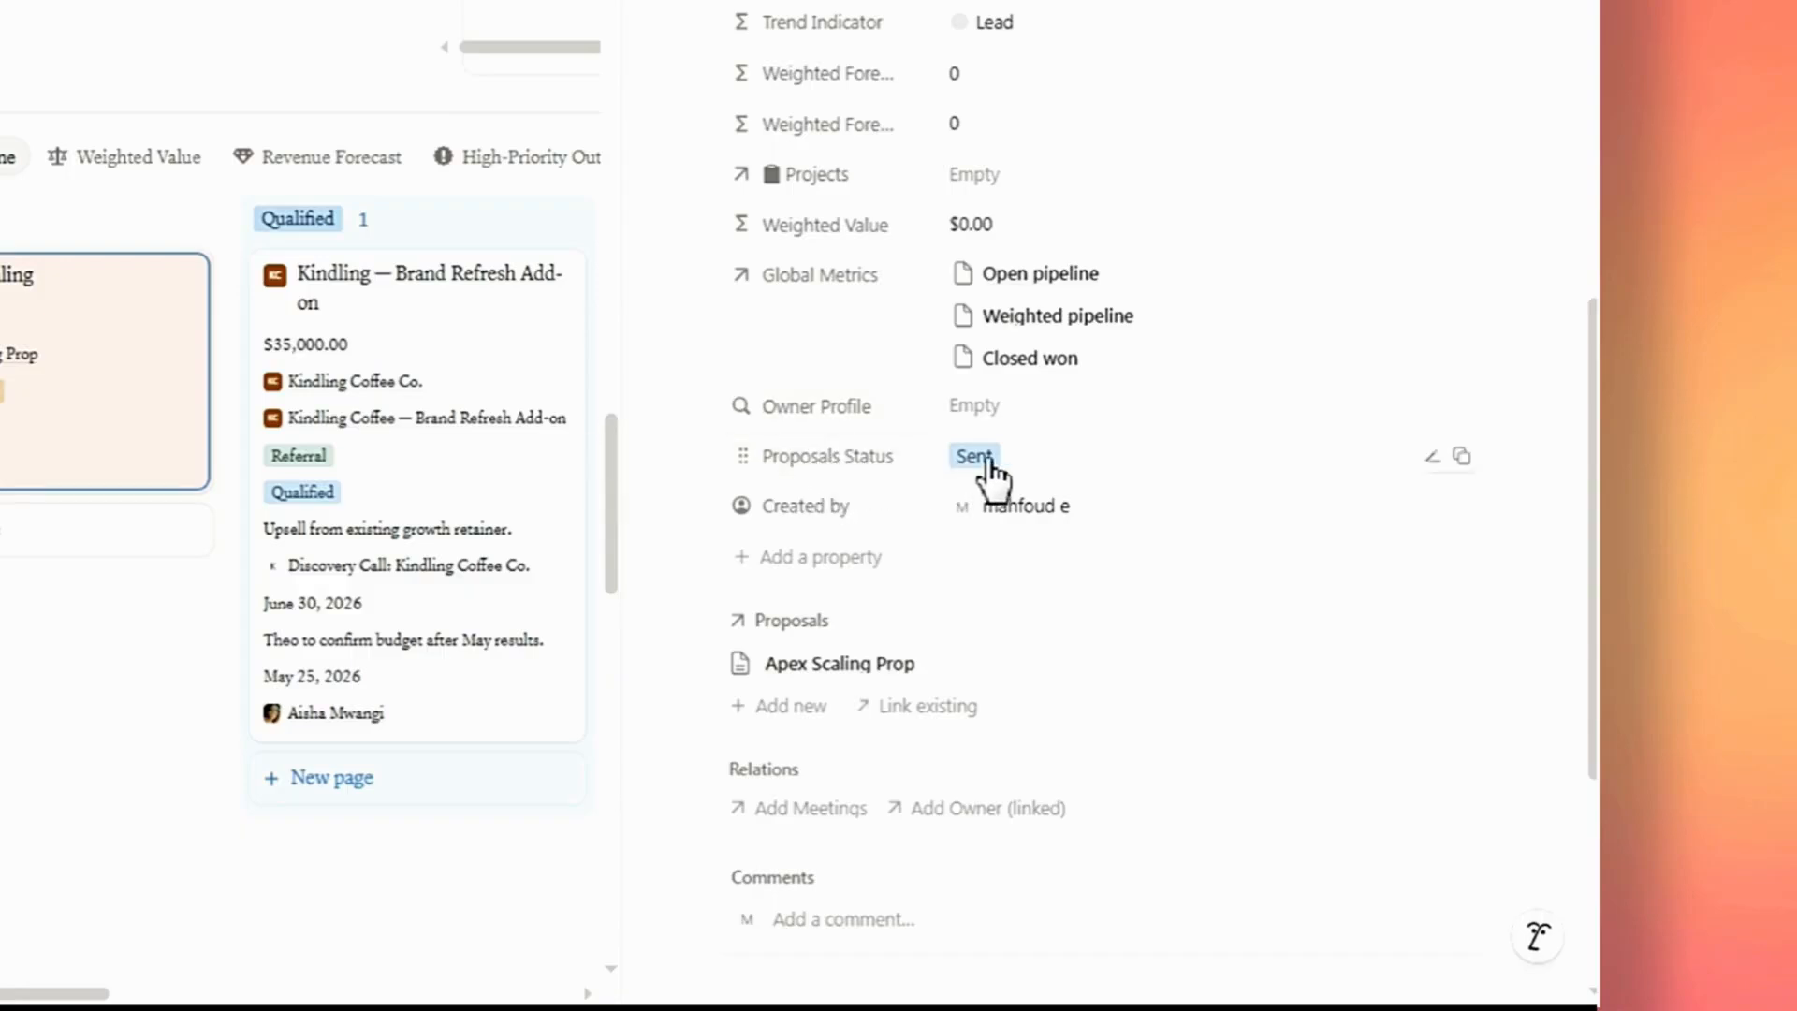
# - Link the workspace owner's team member page to the Apex Scaling deal as its Owner (linked)
pyautogui.scroll(-3, 917, 472)
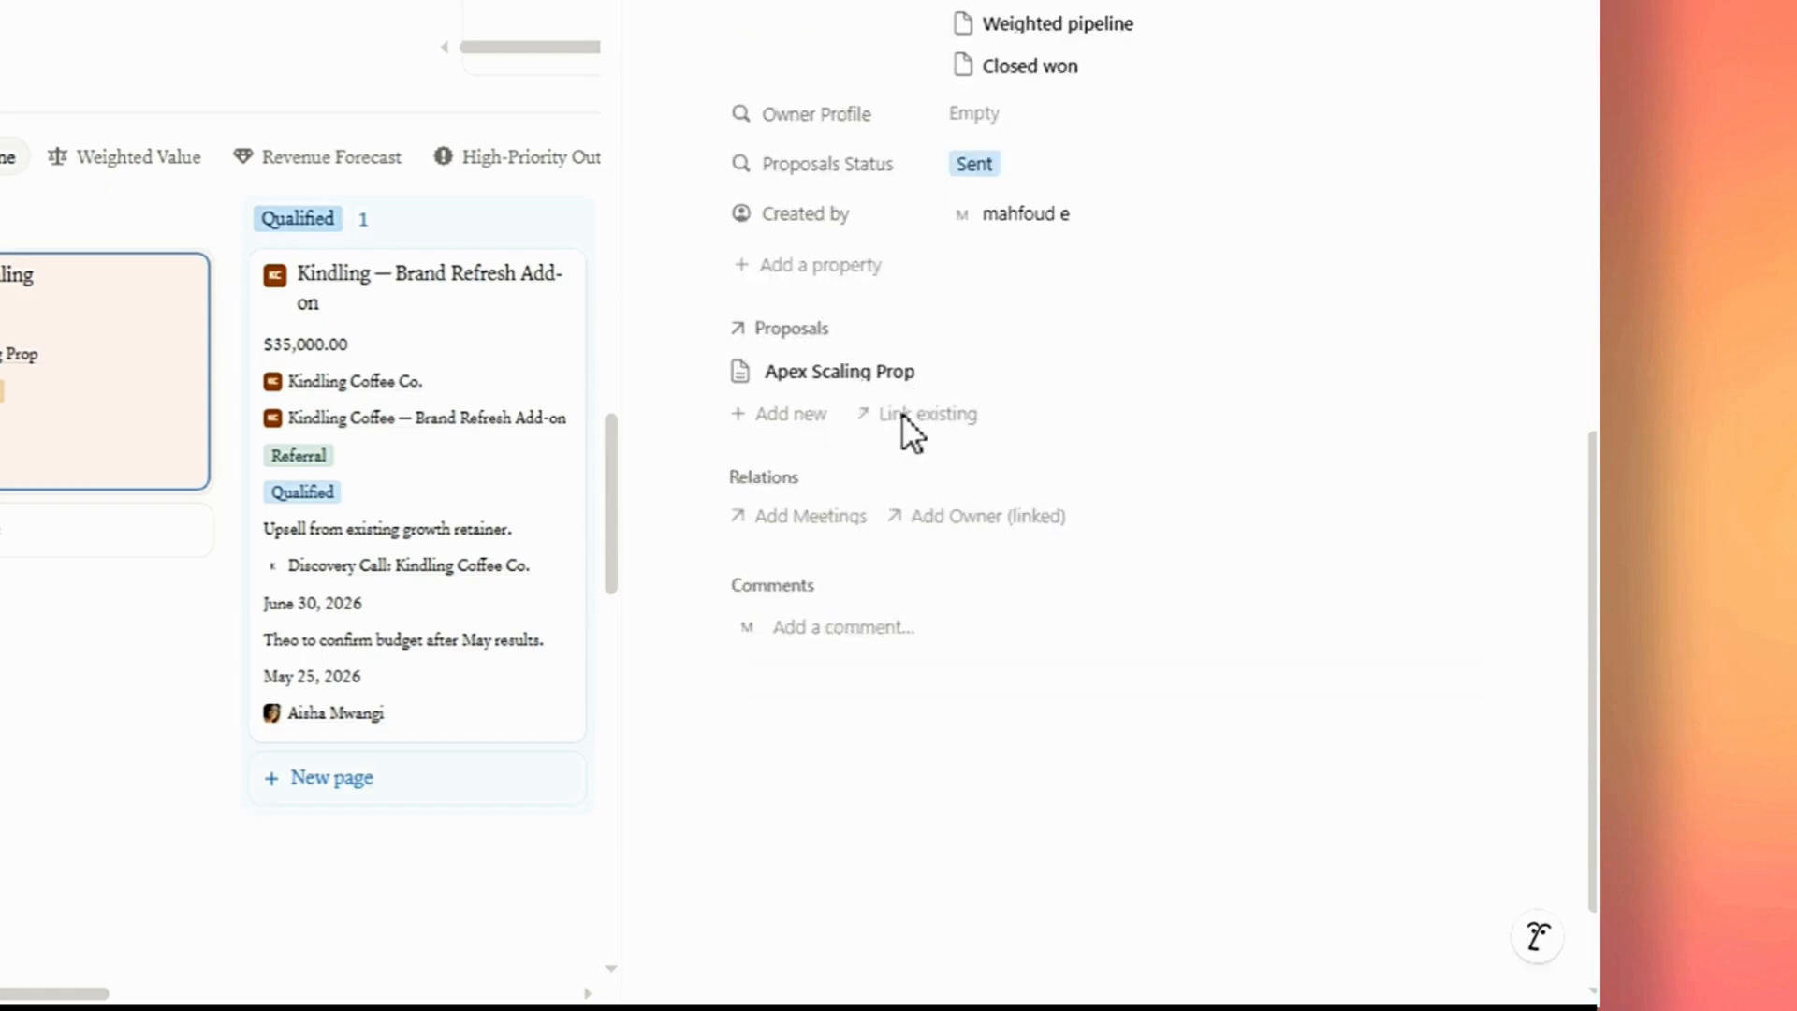
pyautogui.scroll(-2, 908, 312)
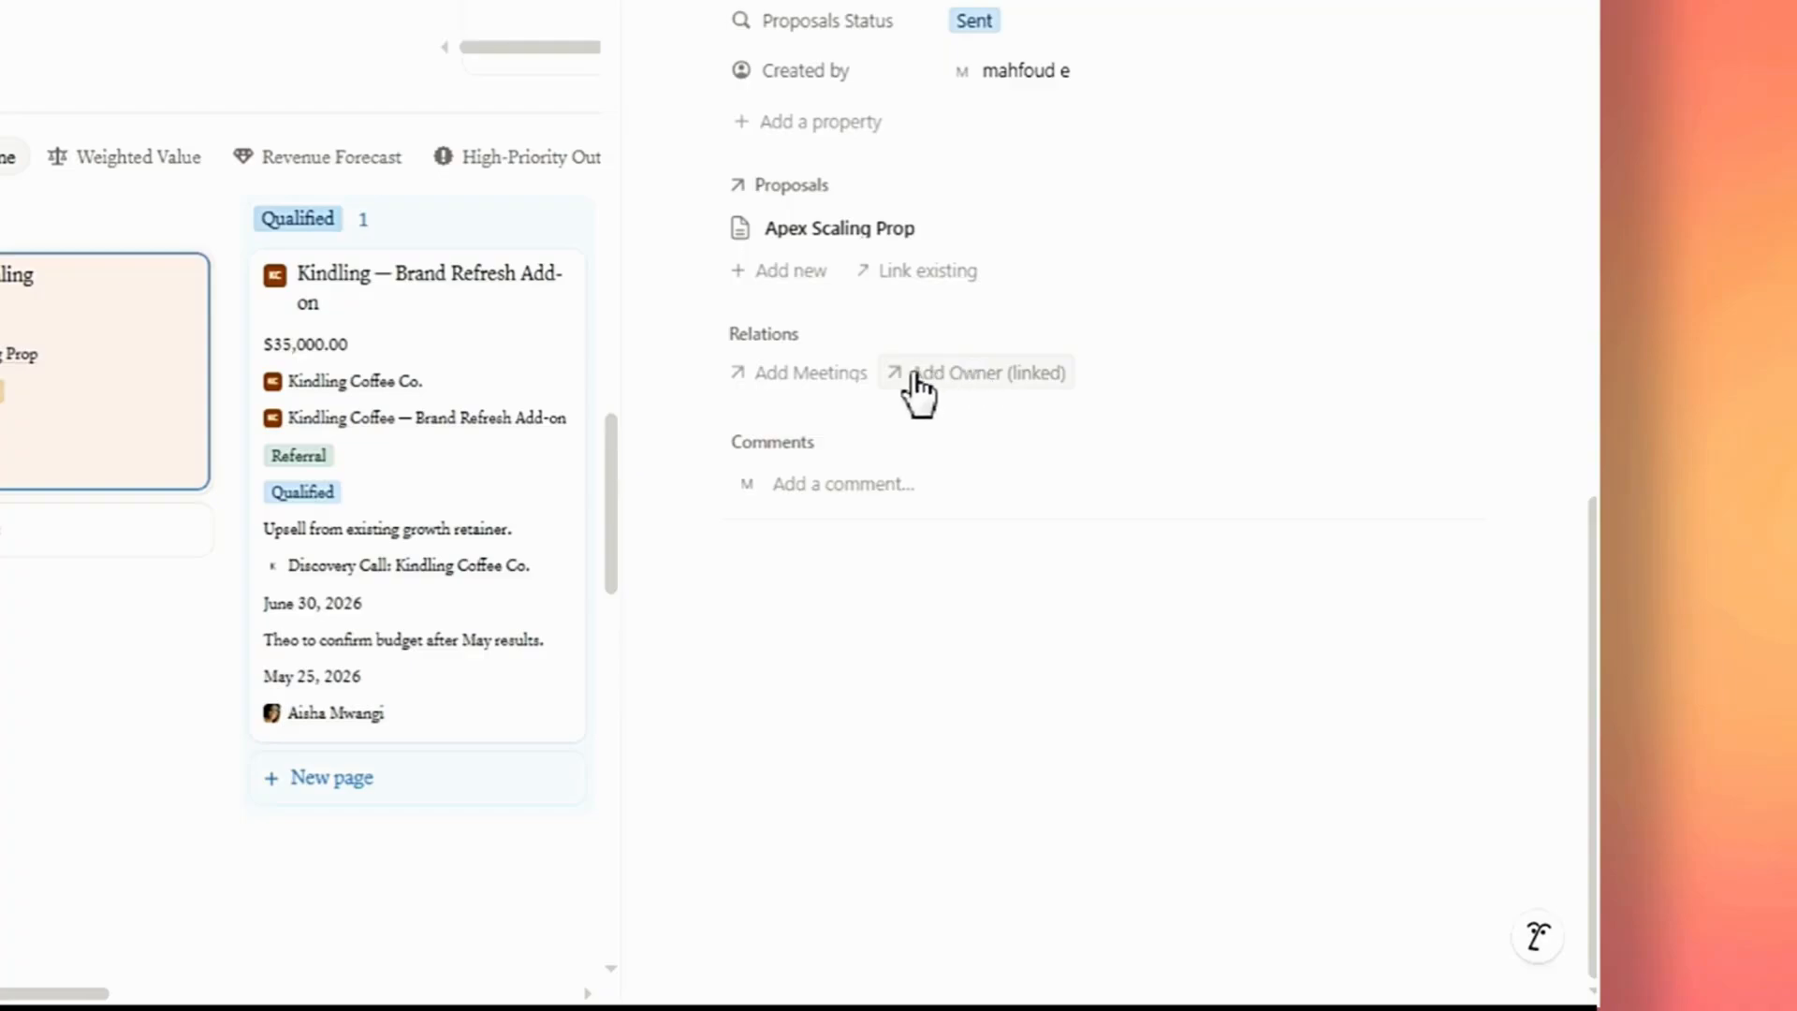
pyautogui.click(958, 384)
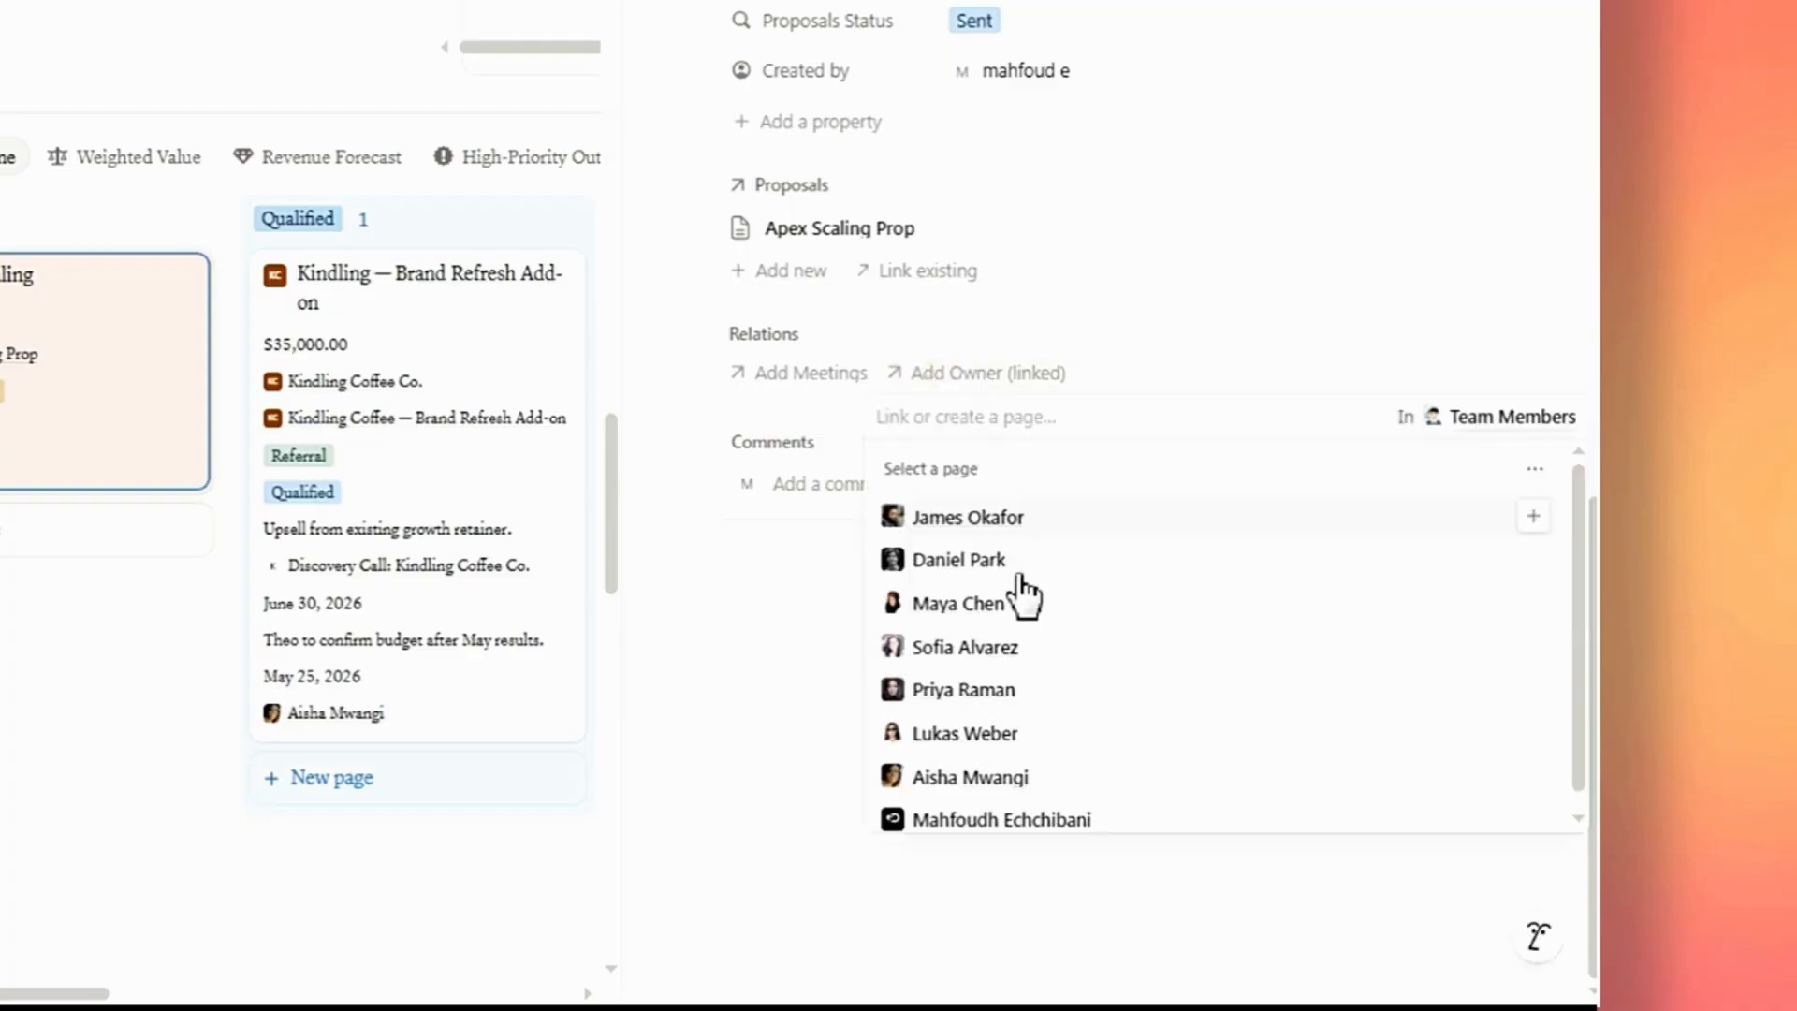
pyautogui.click(1531, 818)
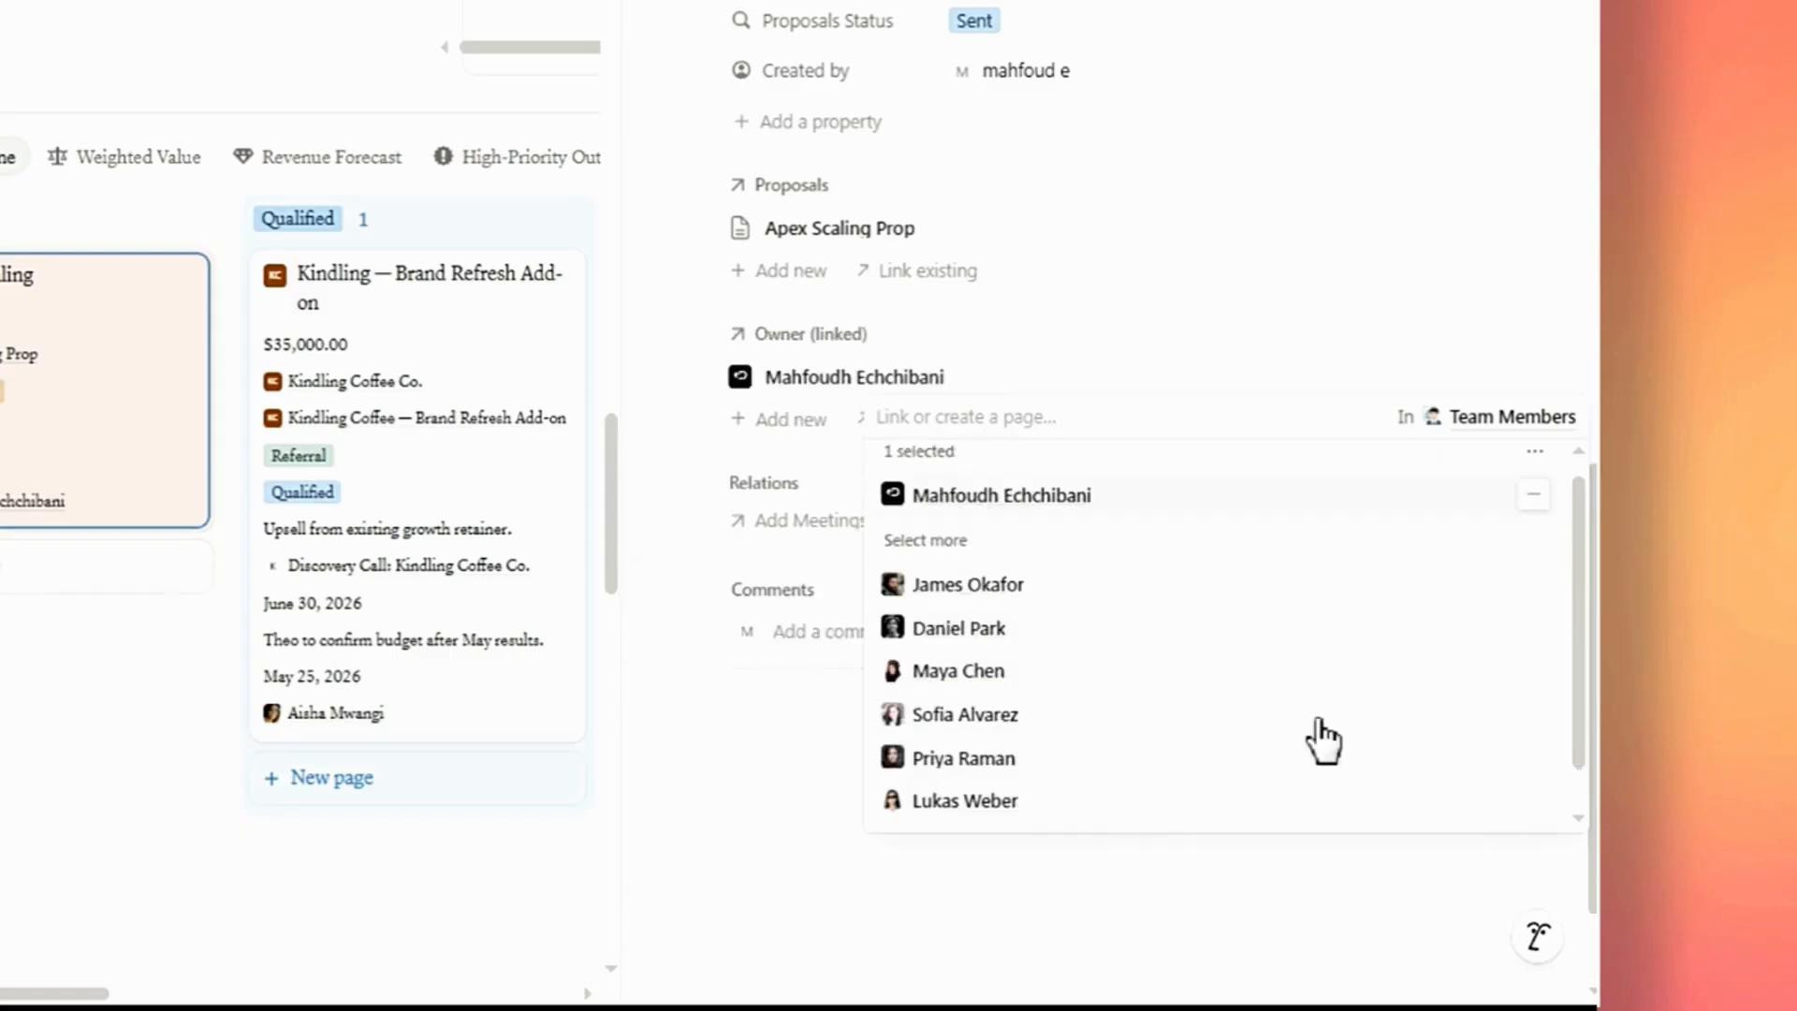
pyautogui.click(973, 354)
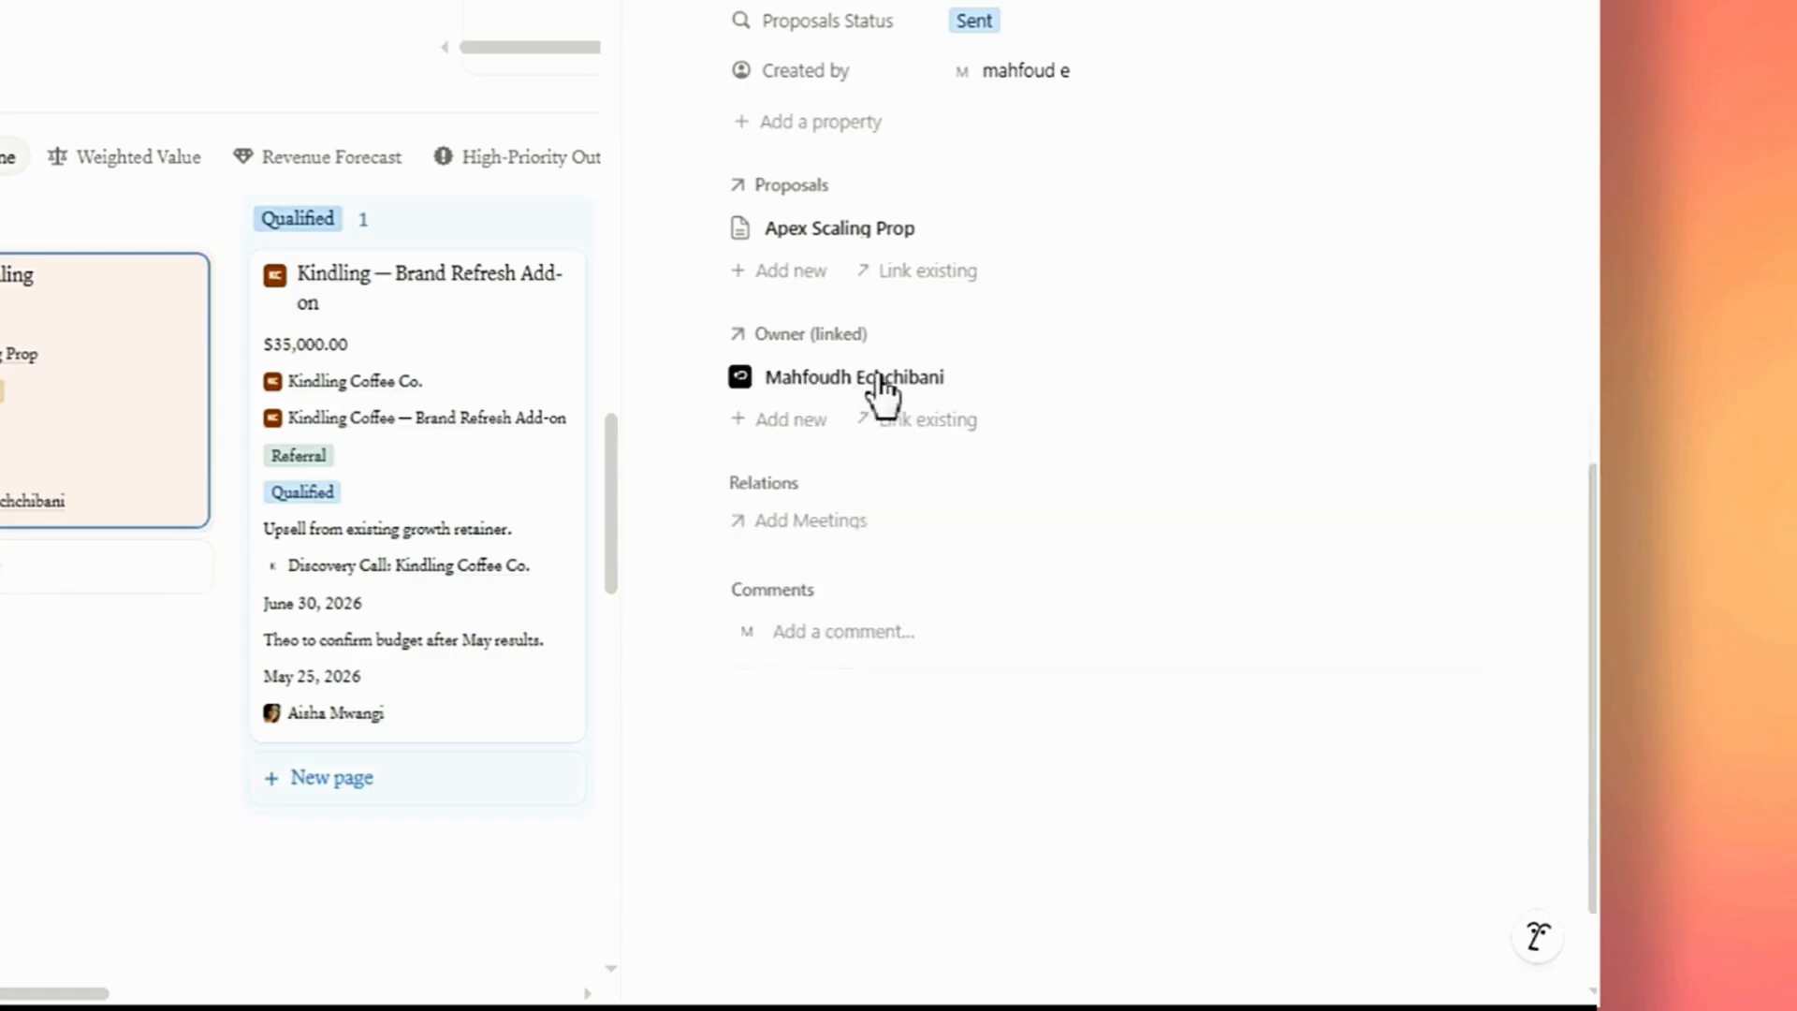
# - Set the Apex Scaling deal's stage to Proposal Sent and close its page
pyautogui.scroll(5, 793, 552)
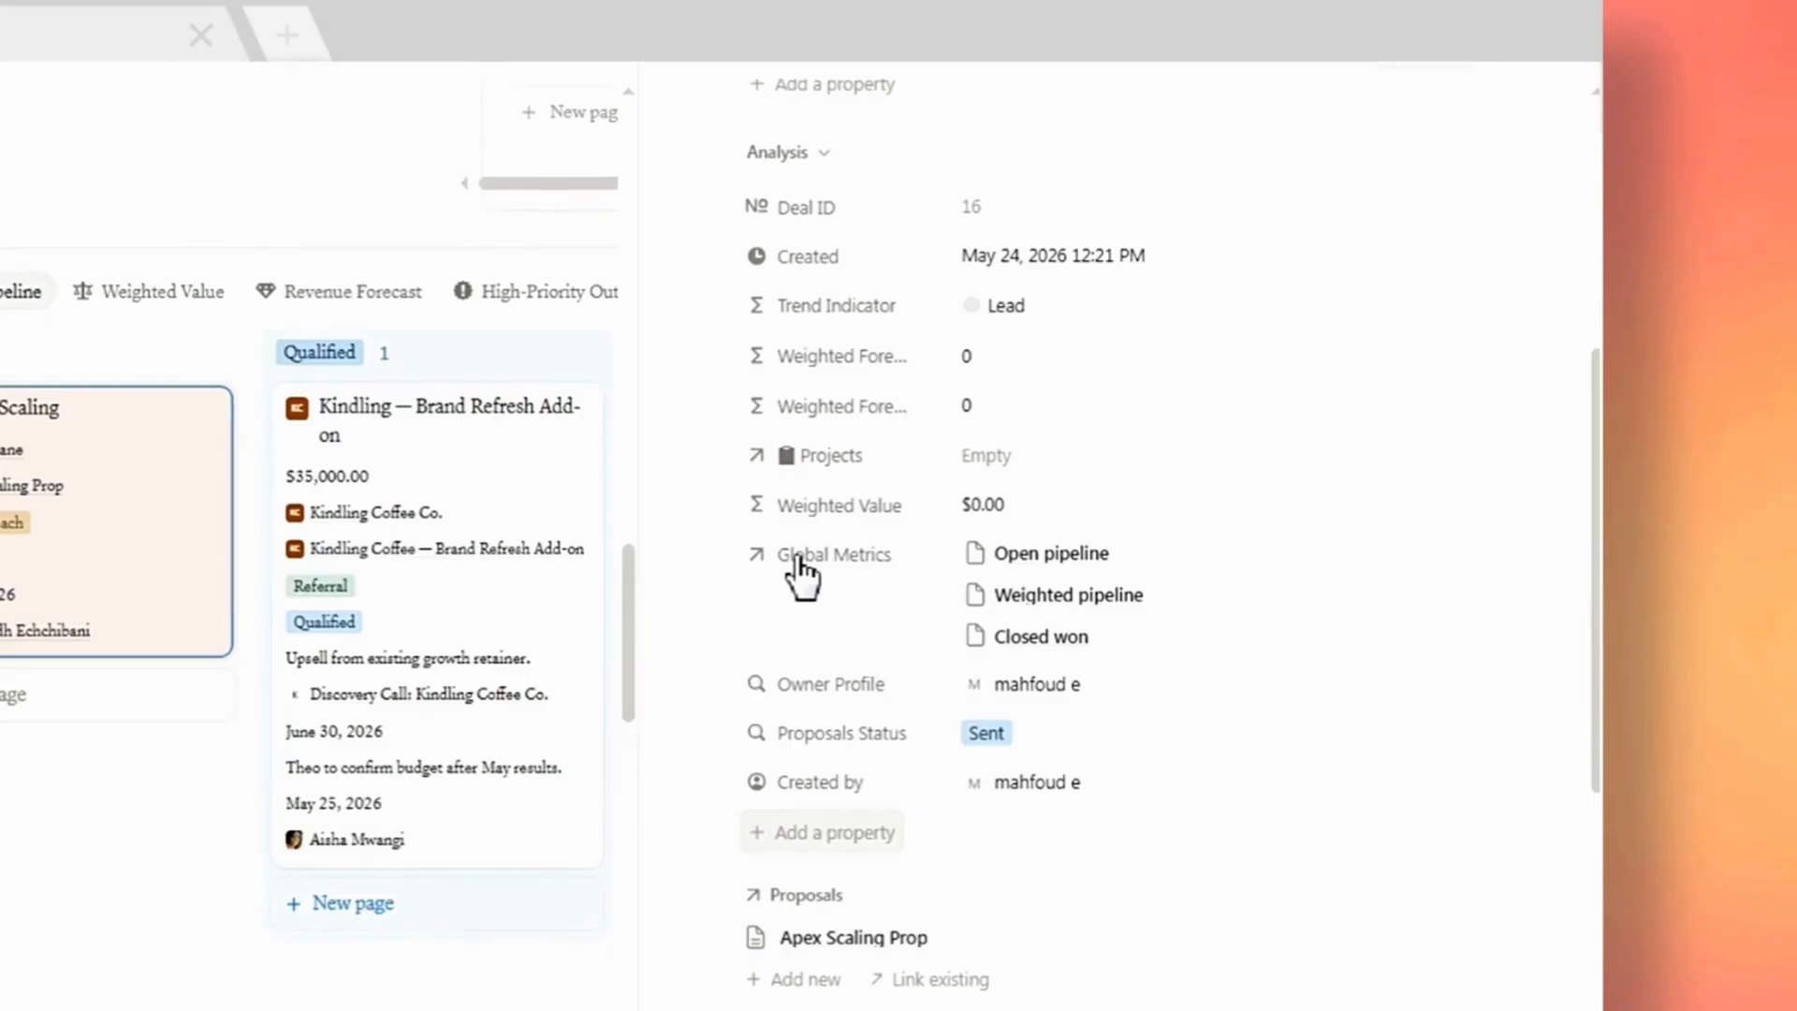
pyautogui.scroll(5, 800, 571)
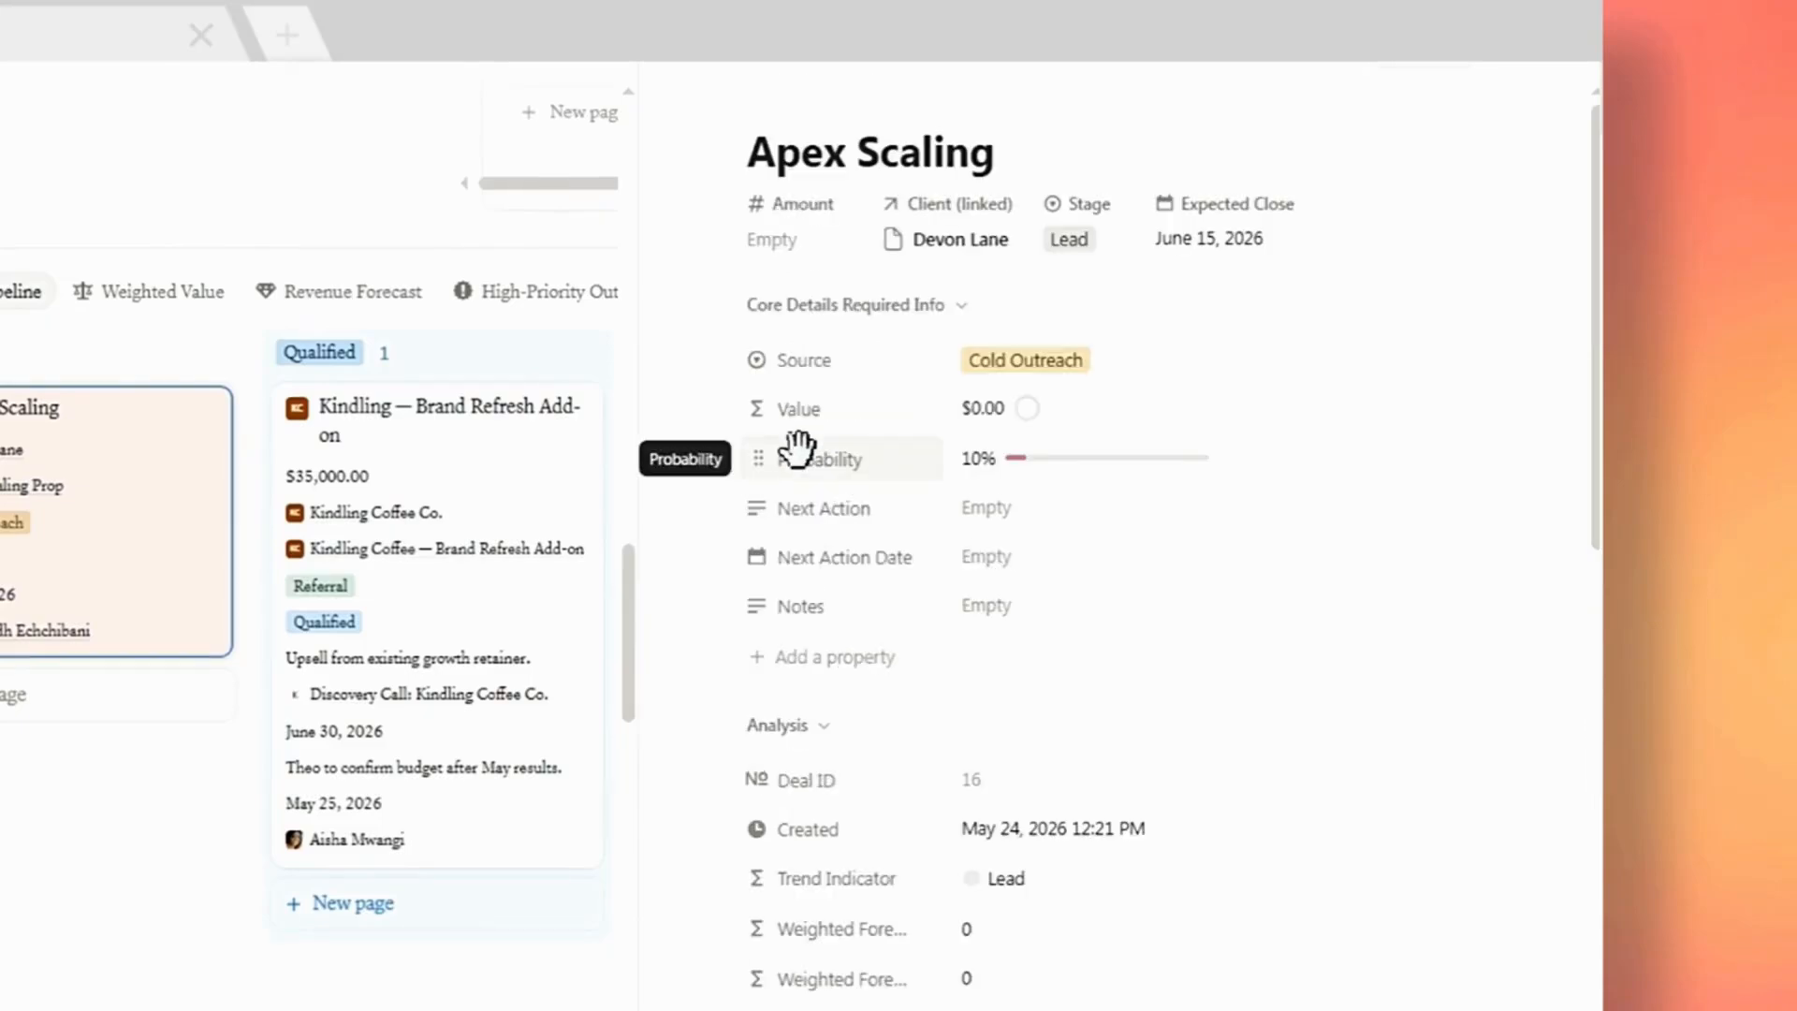
pyautogui.click(1069, 244)
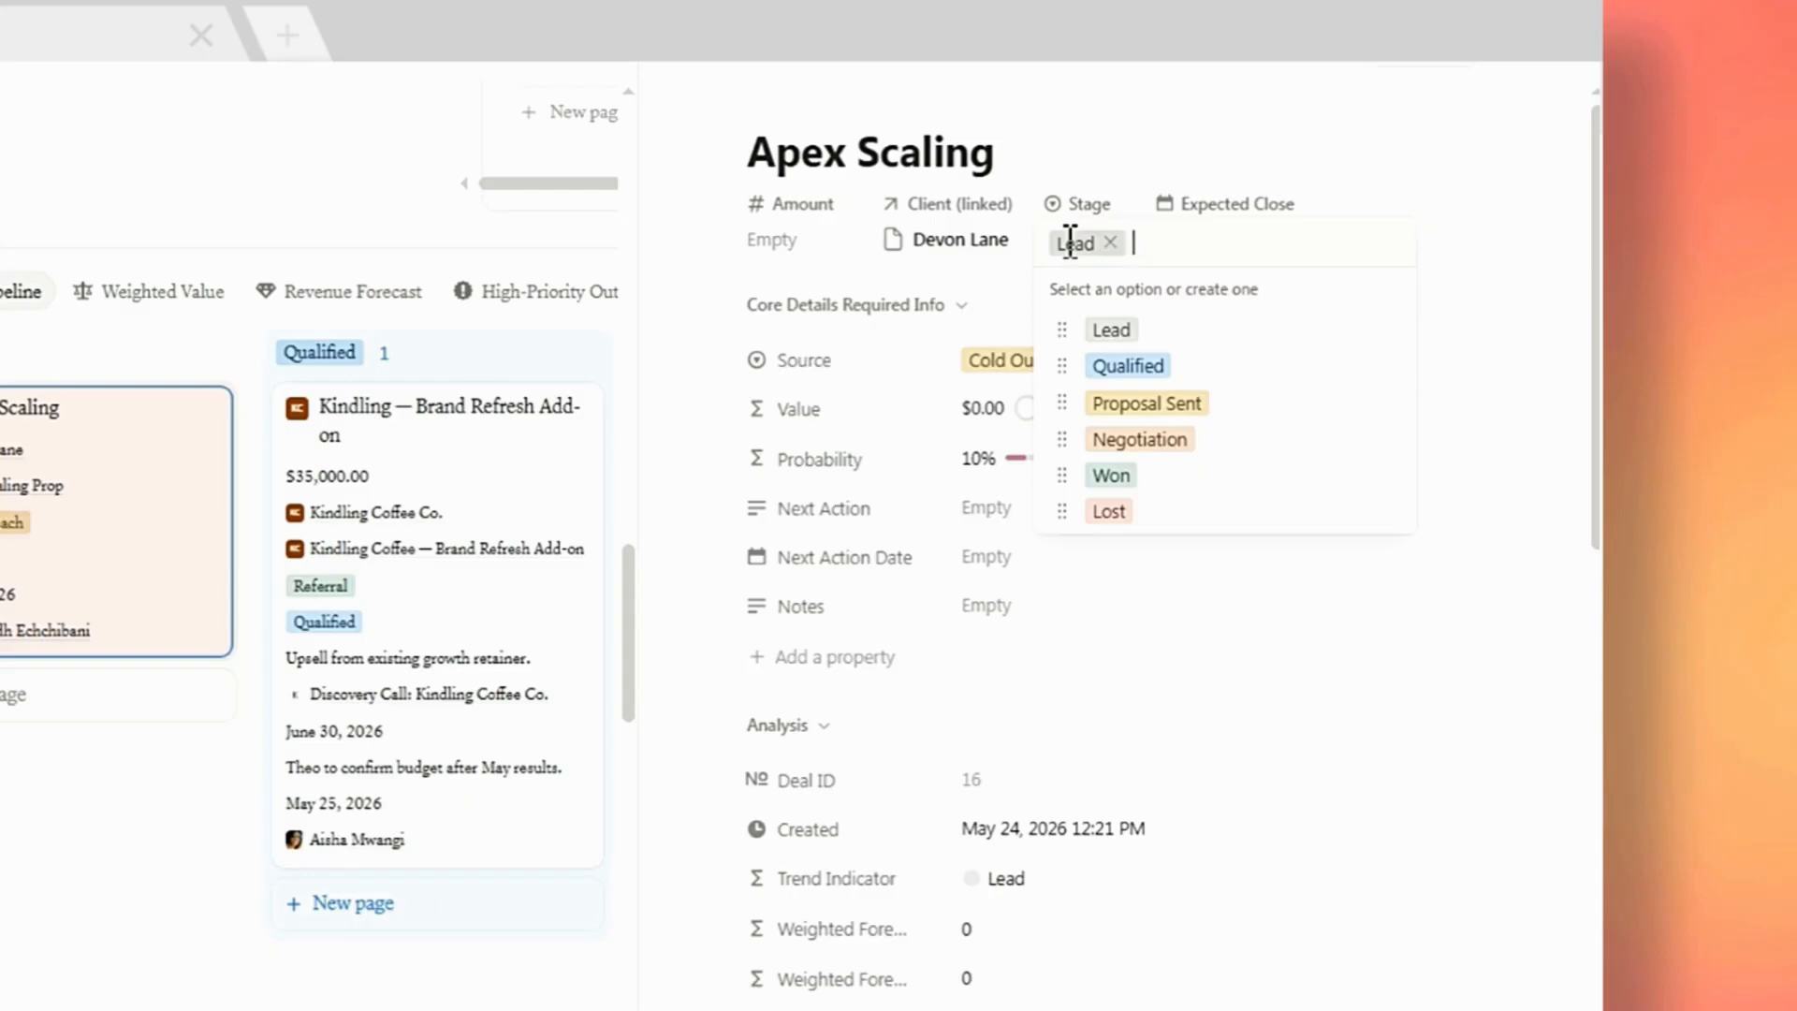
pyautogui.click(1142, 404)
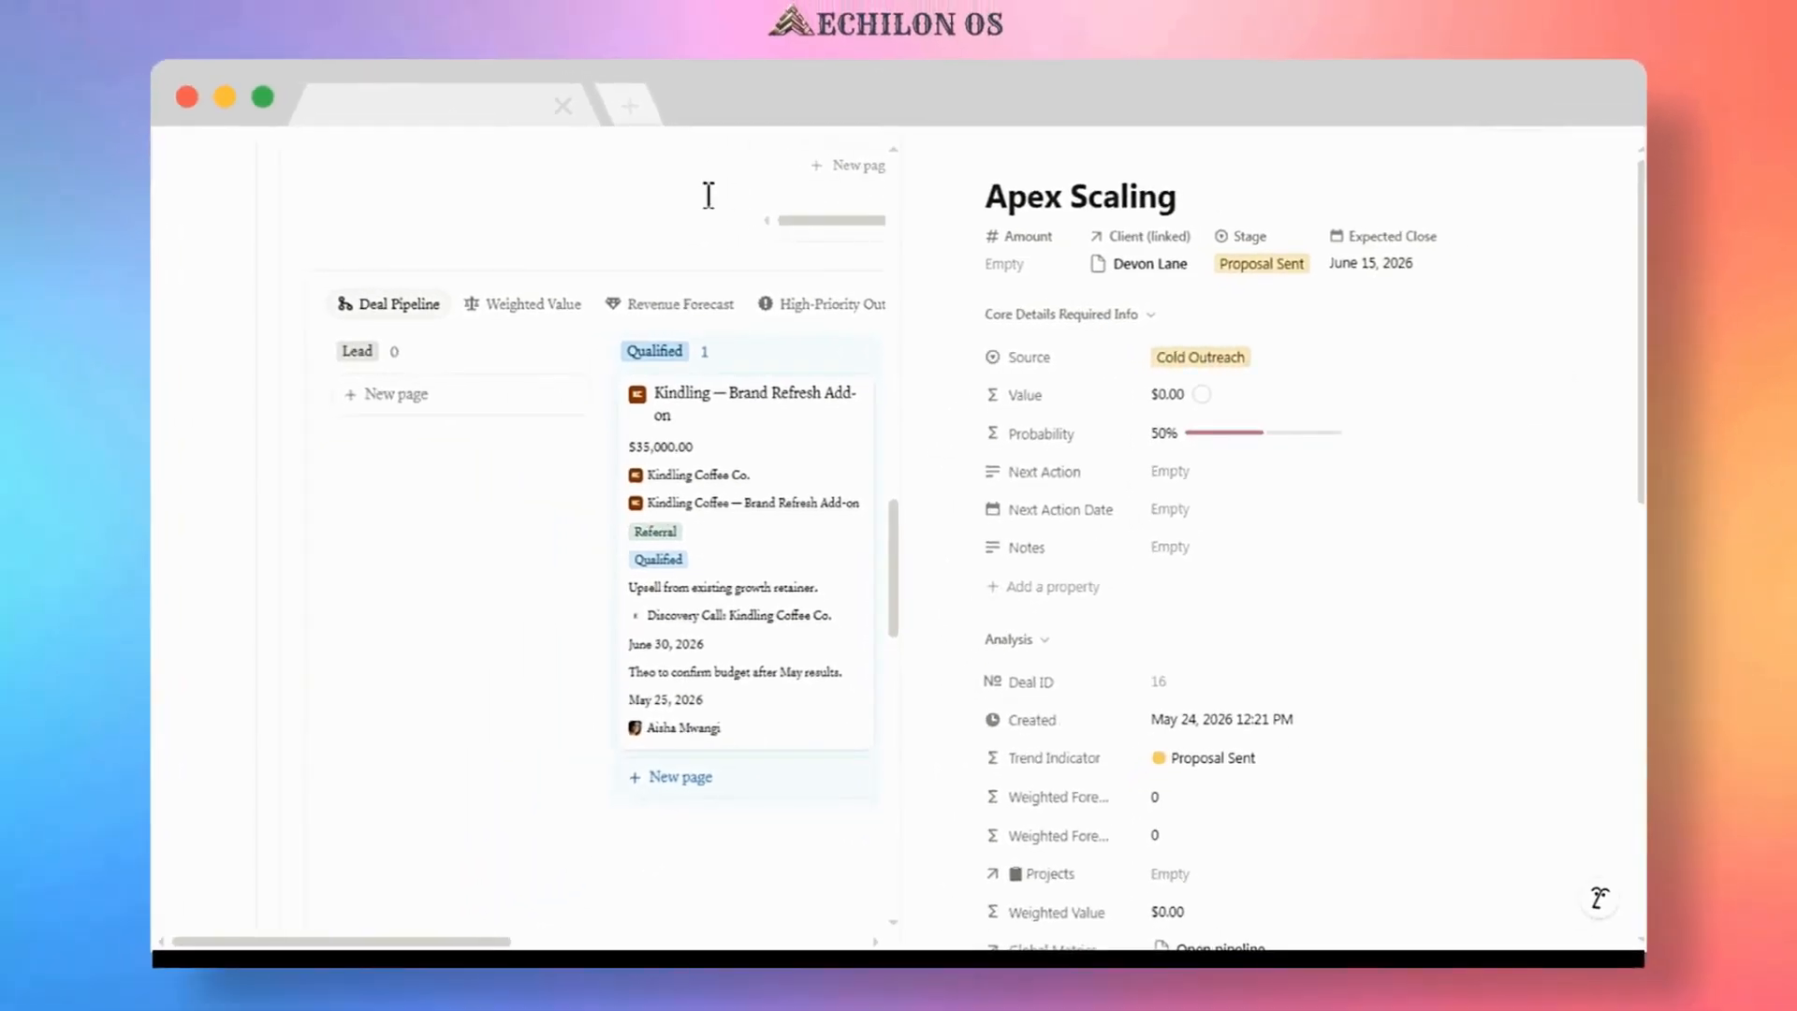
pyautogui.click(708, 248)
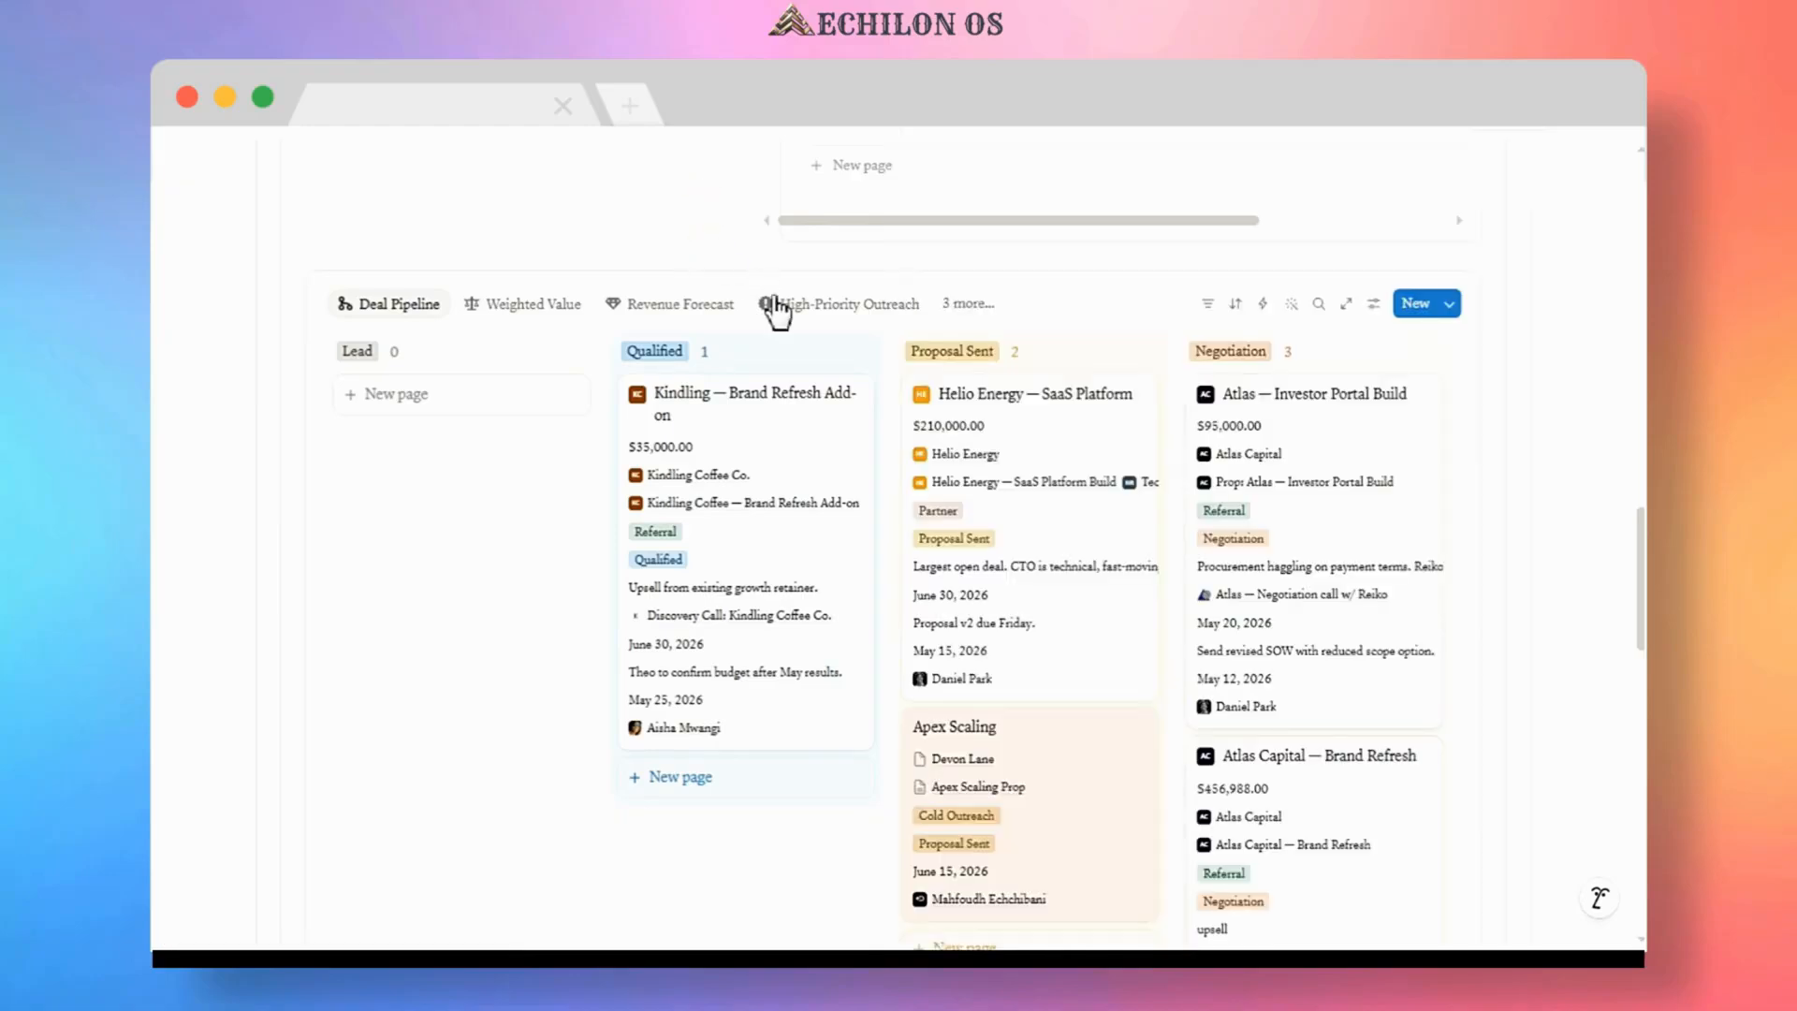
# - Set the Apex Scaling Prop proposal's status to Viewed in the Proposals table and show the Accepted and Viewed proposals
pyautogui.scroll(-2, 898, 328)
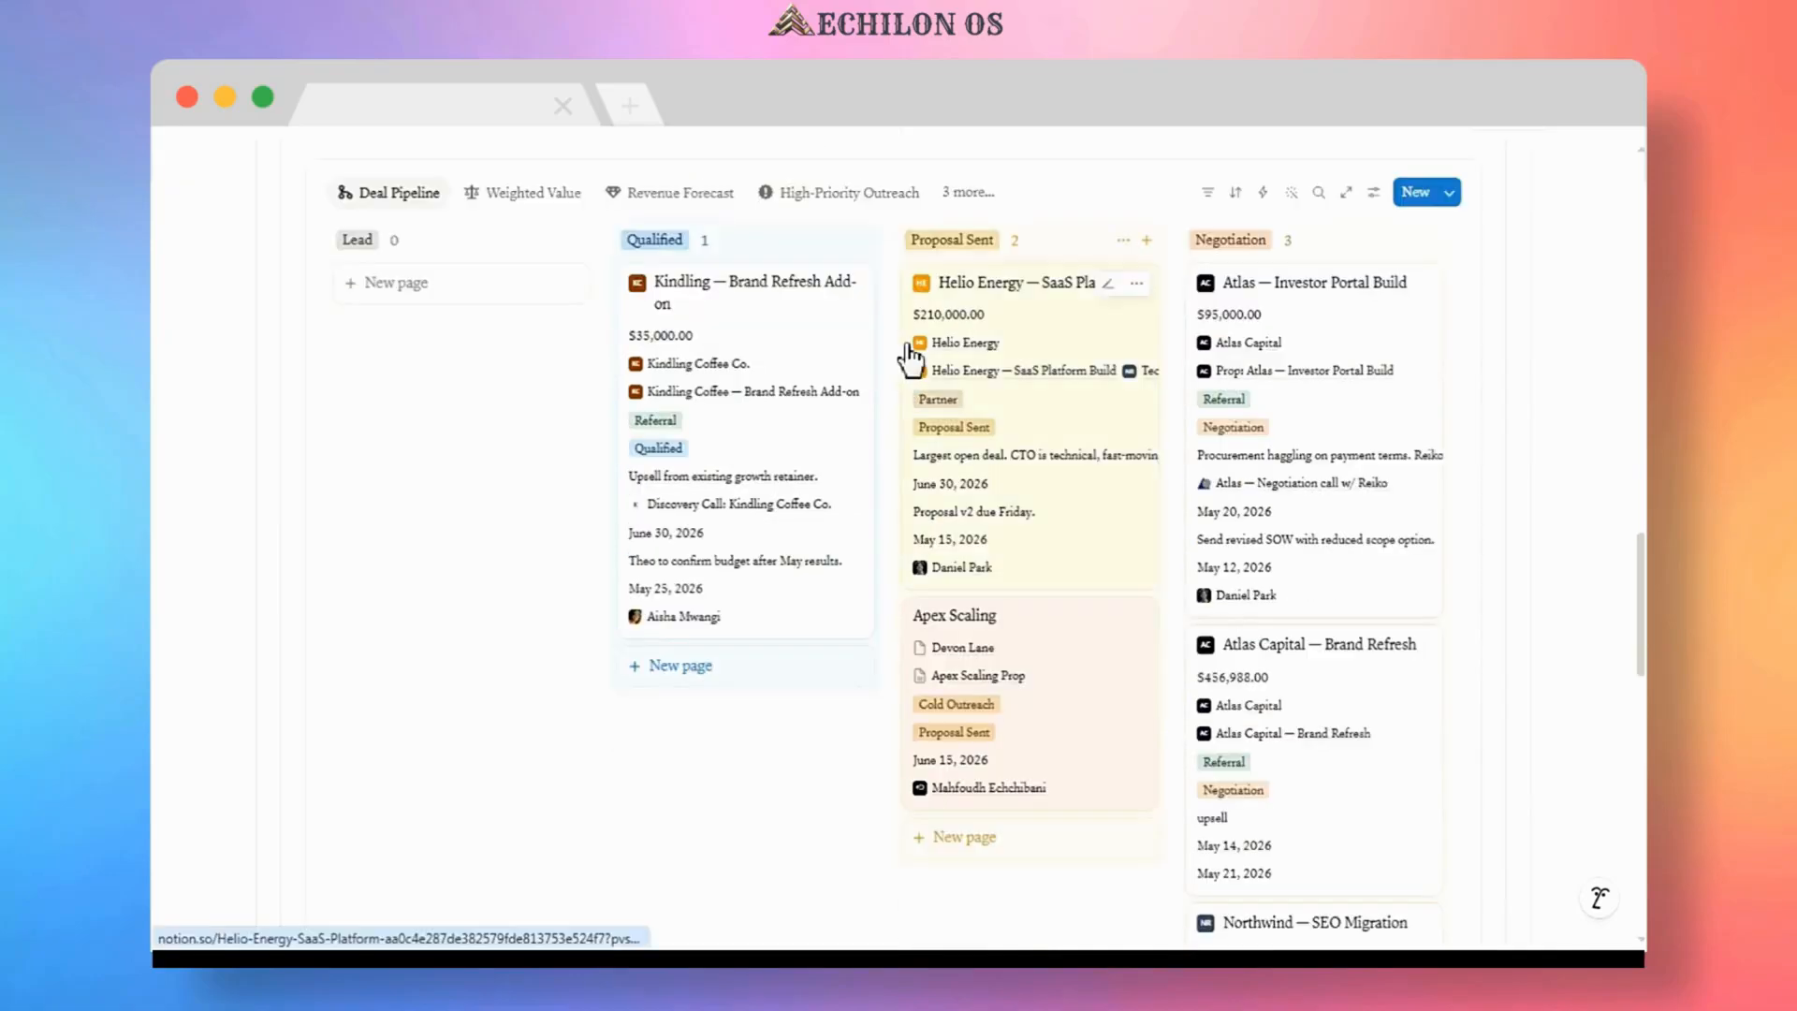
pyautogui.scroll(-2, 914, 345)
pyautogui.scroll(-2, 906, 357)
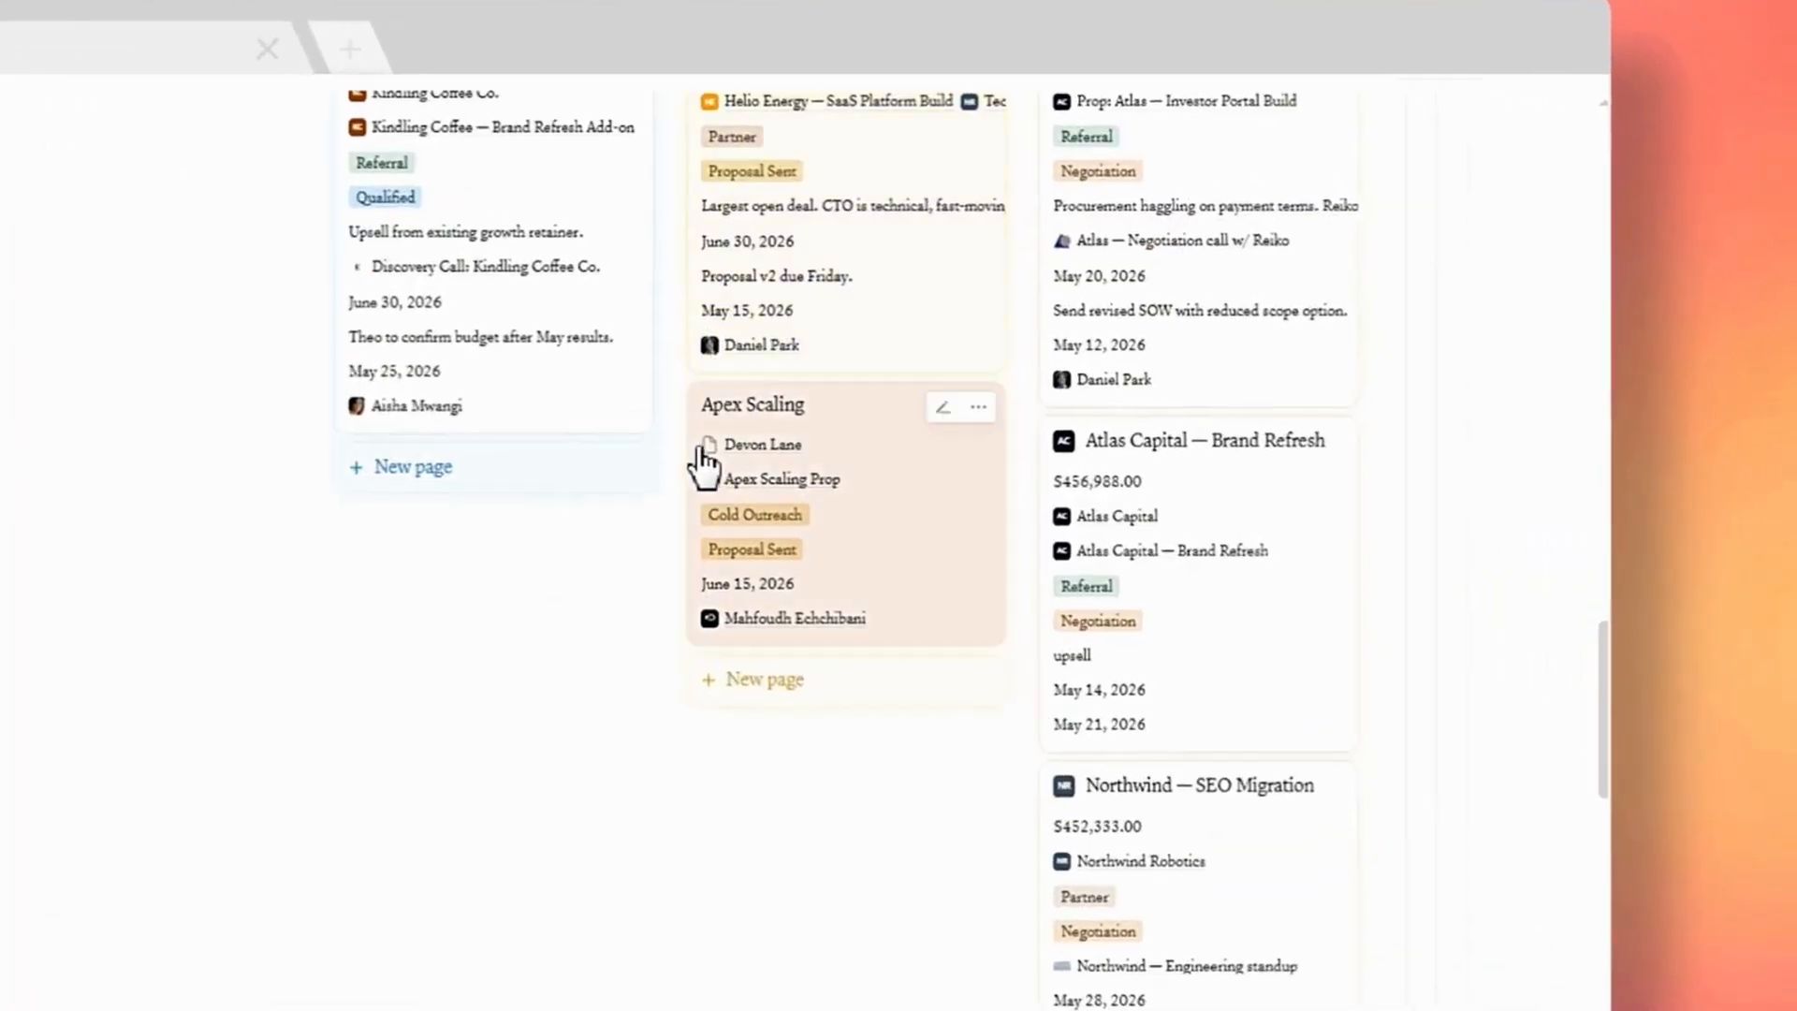
pyautogui.scroll(-10, 642, 629)
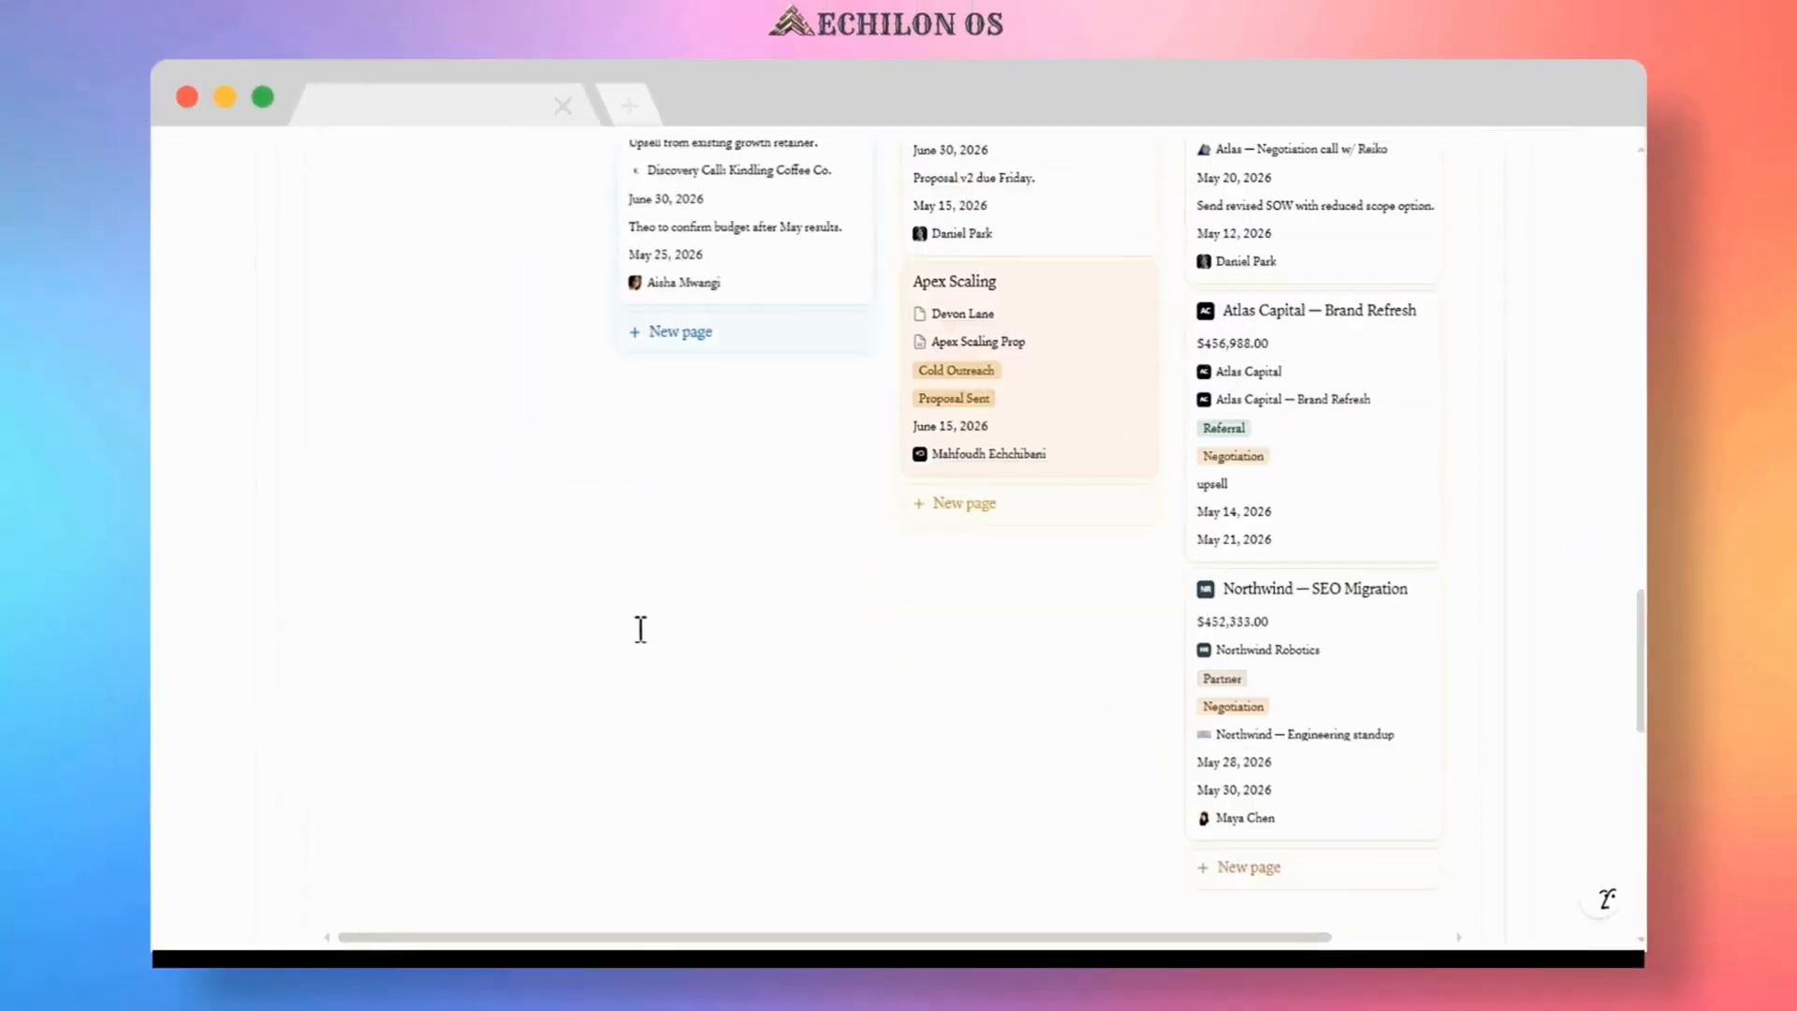
pyautogui.scroll(-4, 637, 629)
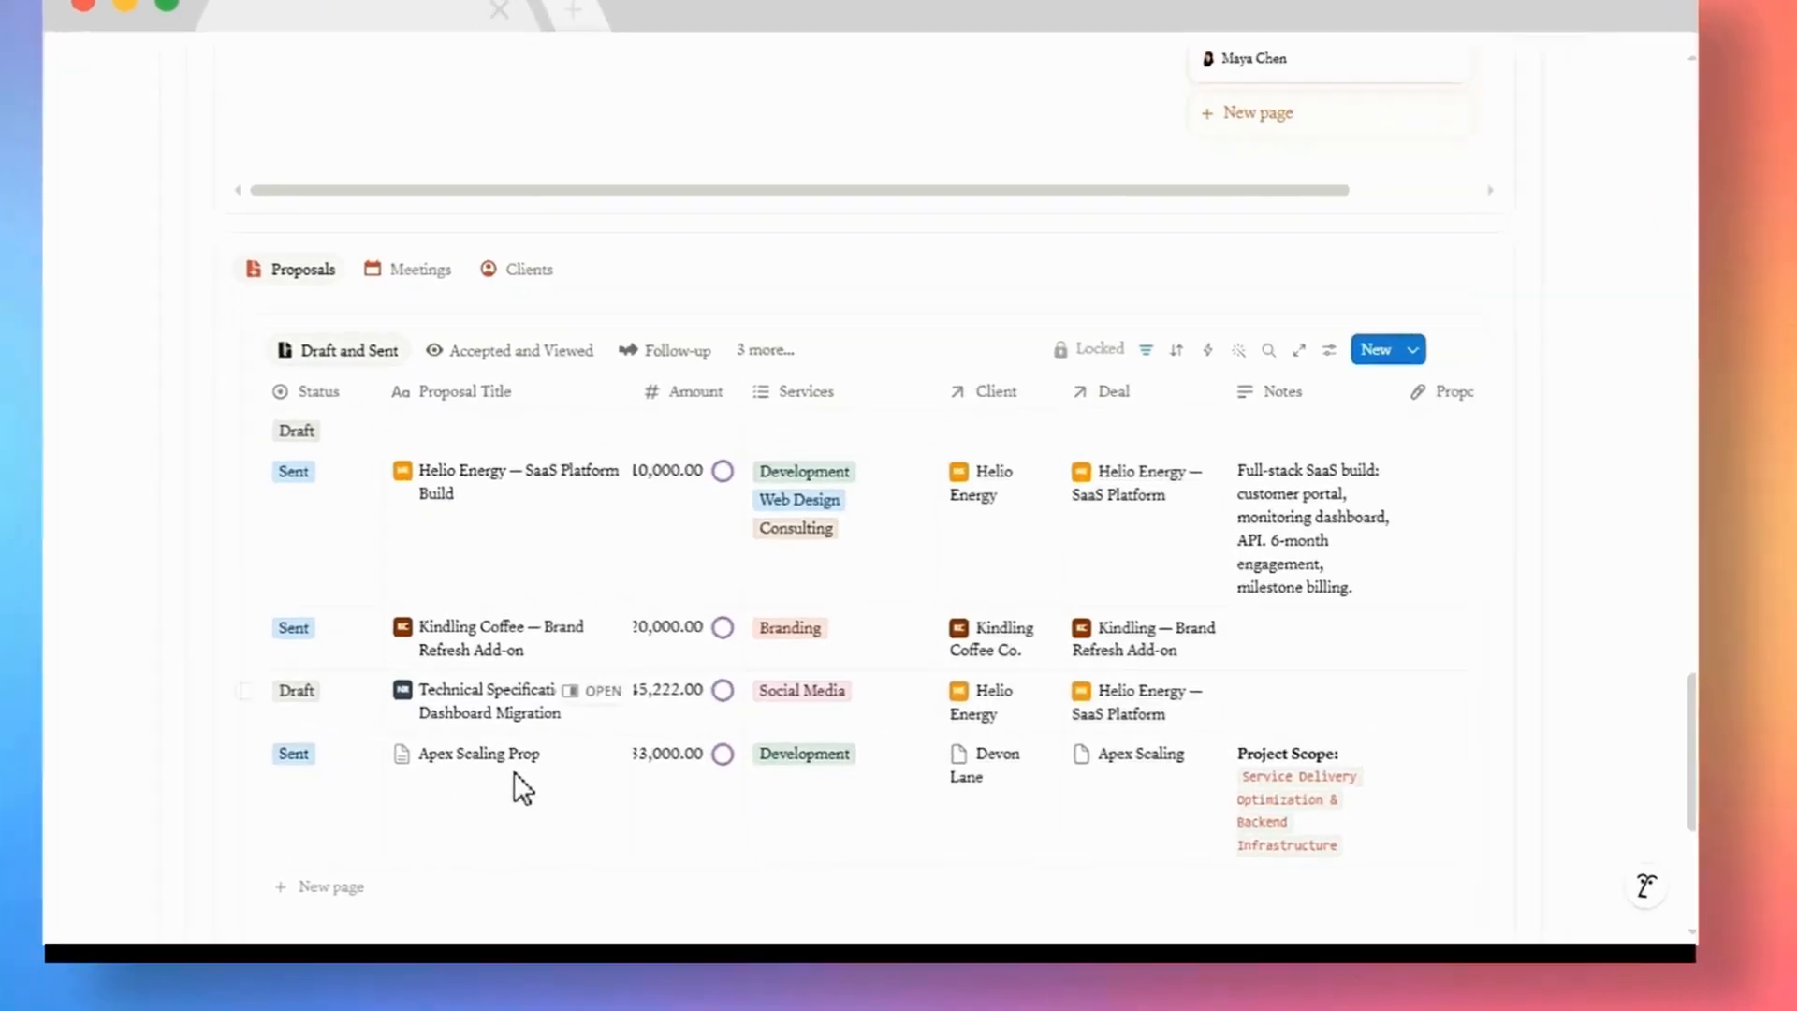
pyautogui.moveTo(672, 791)
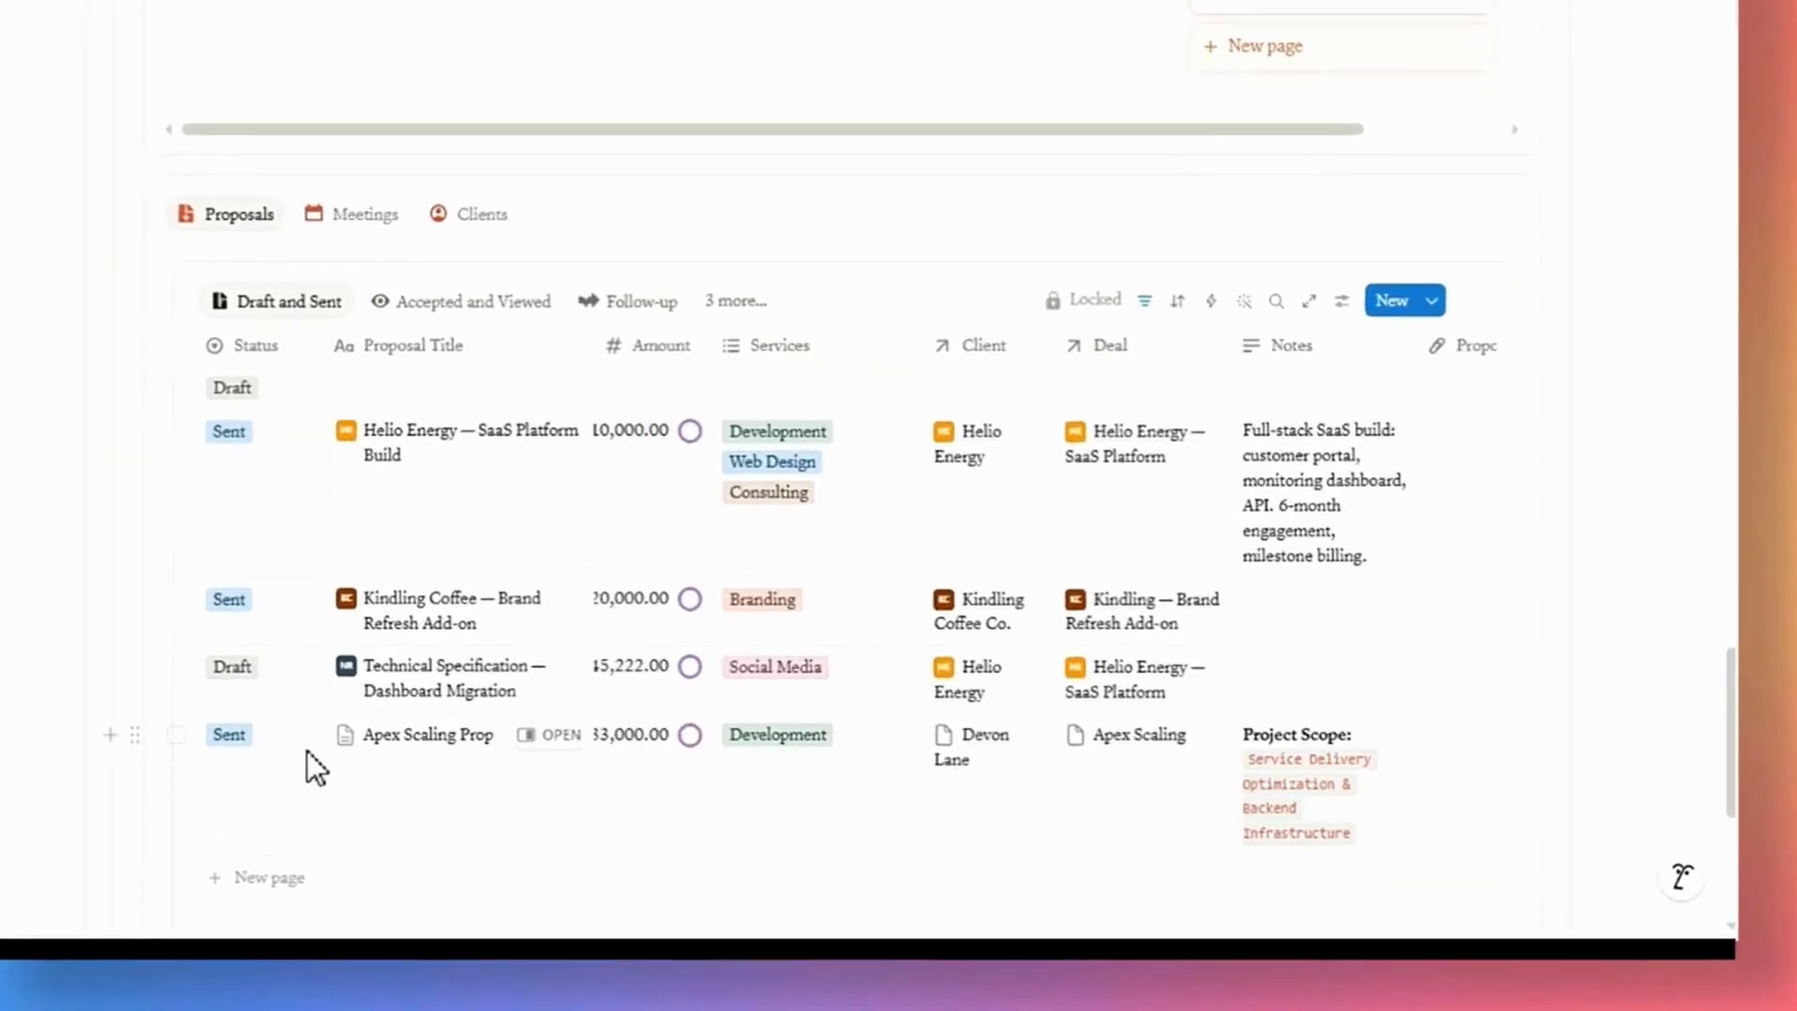
pyautogui.click(229, 733)
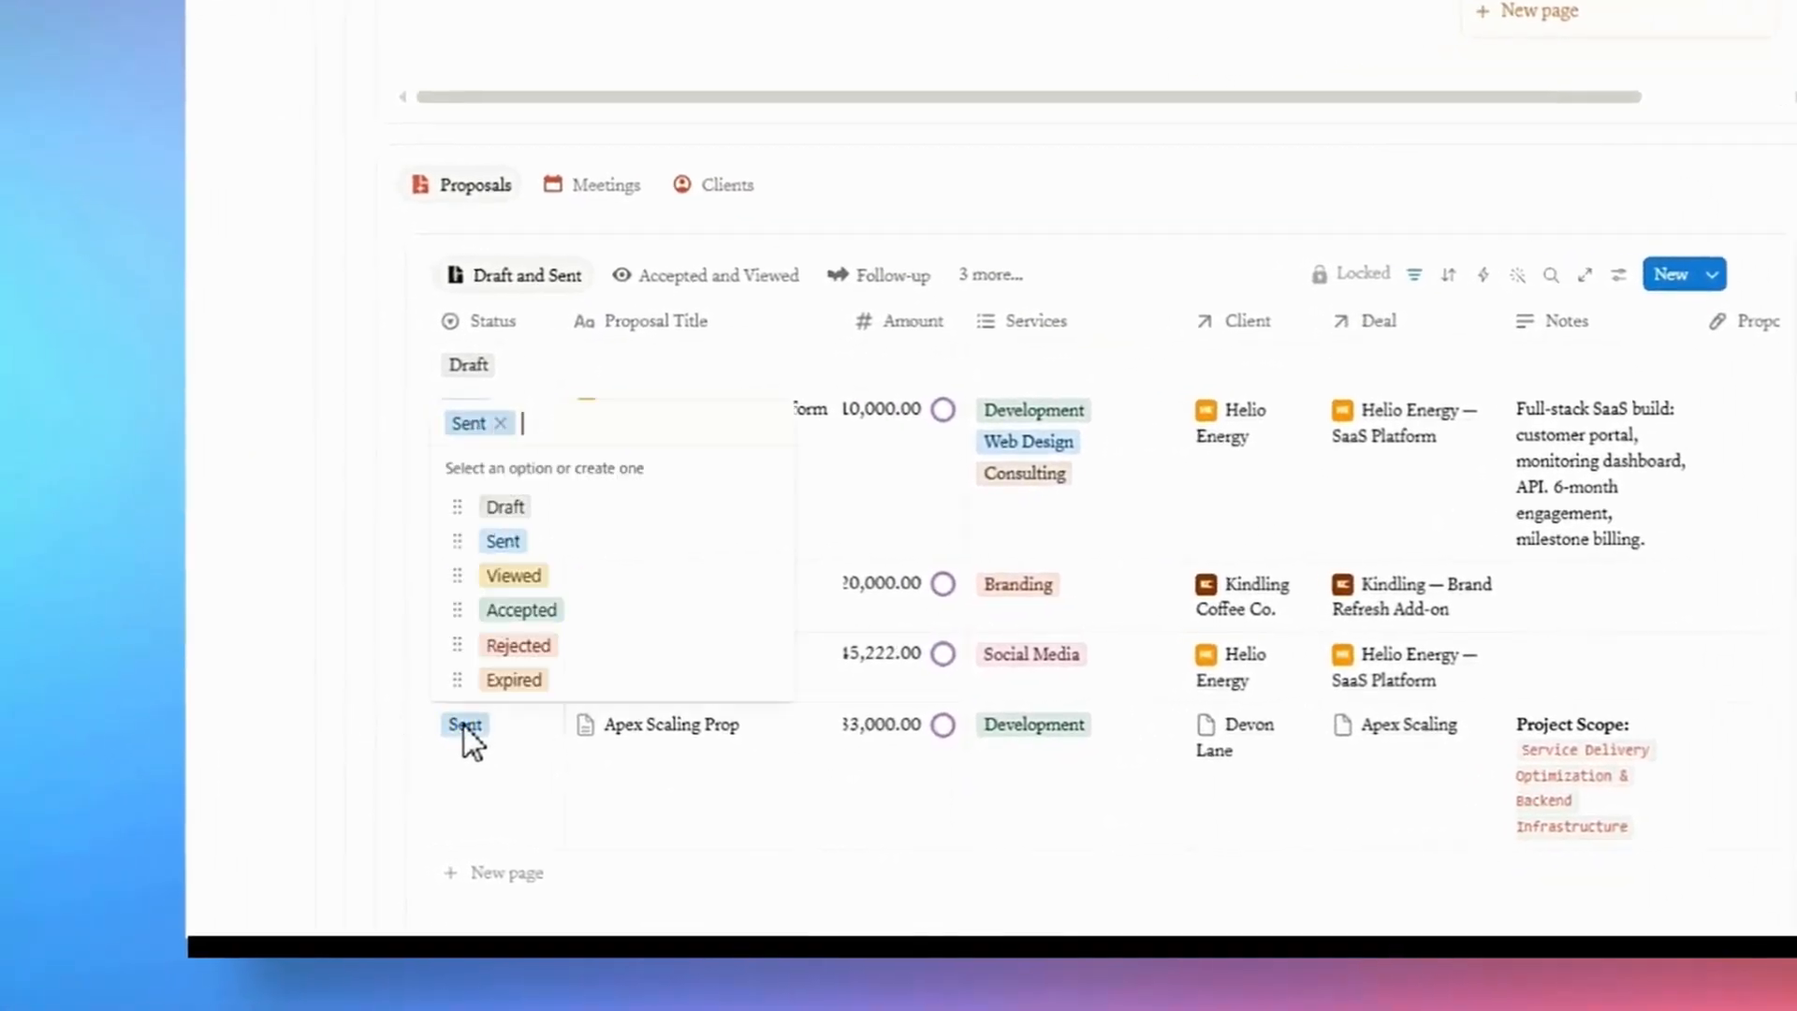
pyautogui.click(527, 574)
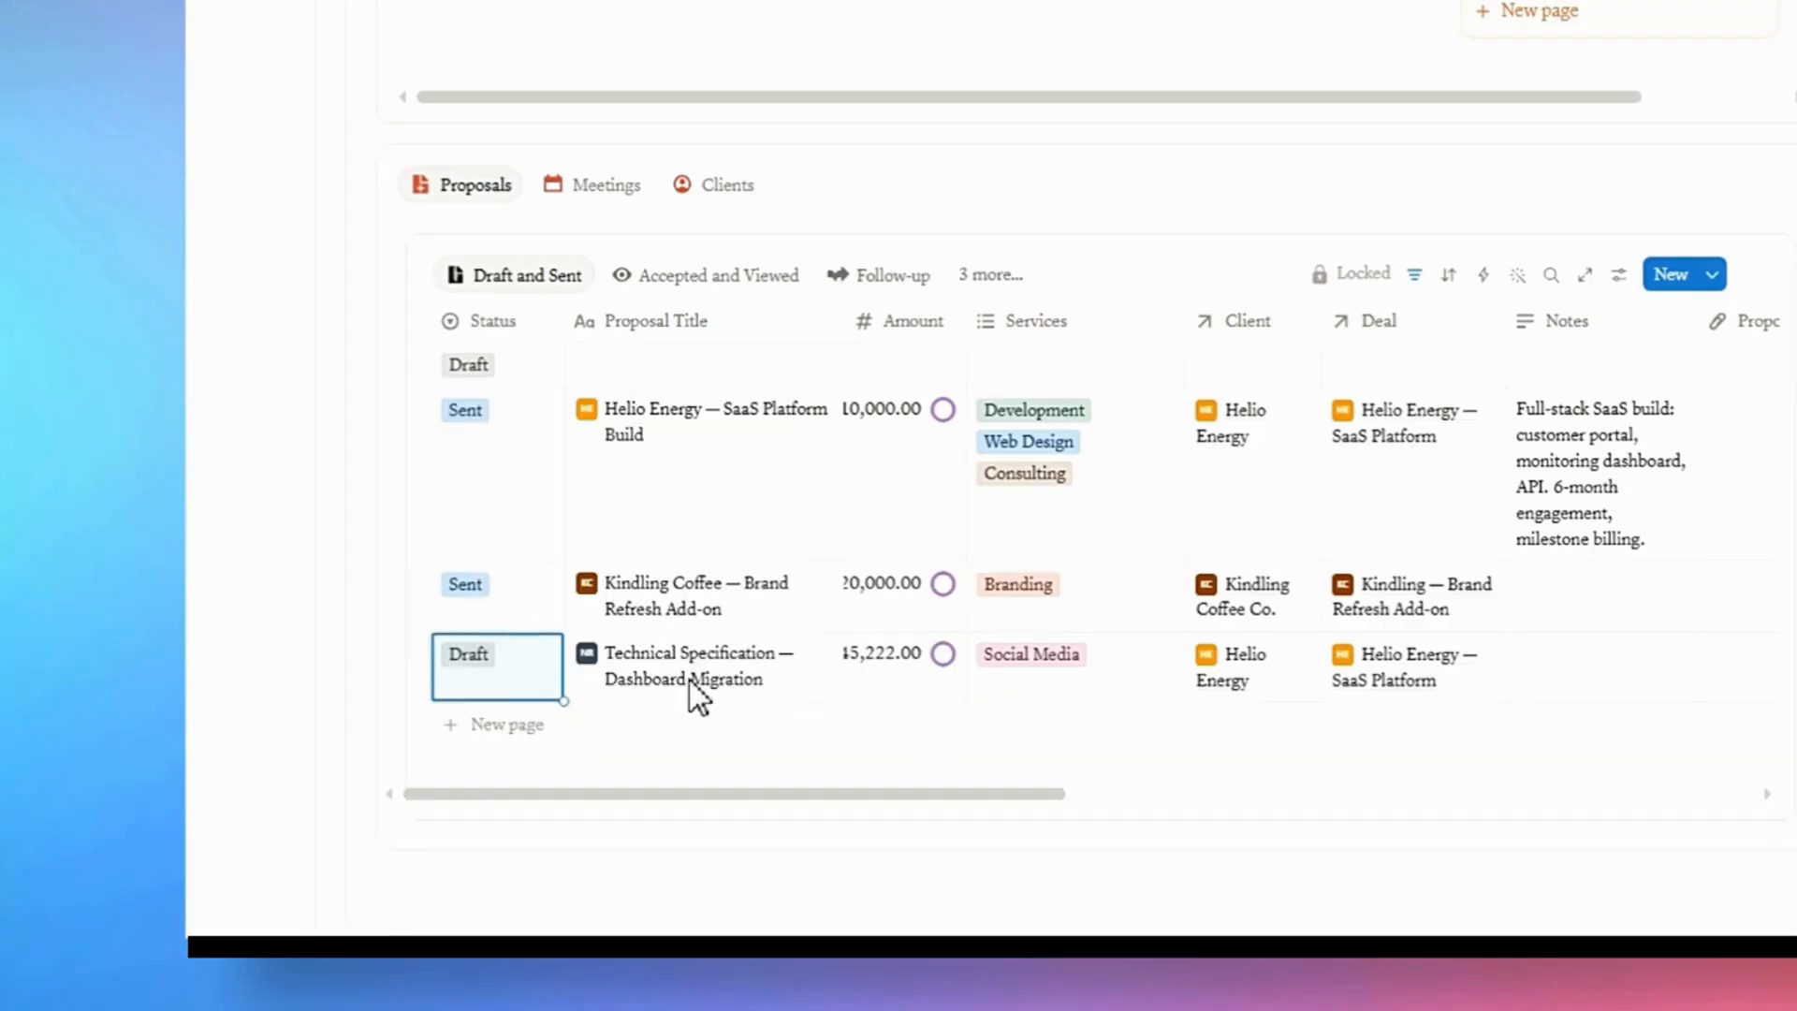
pyautogui.click(709, 280)
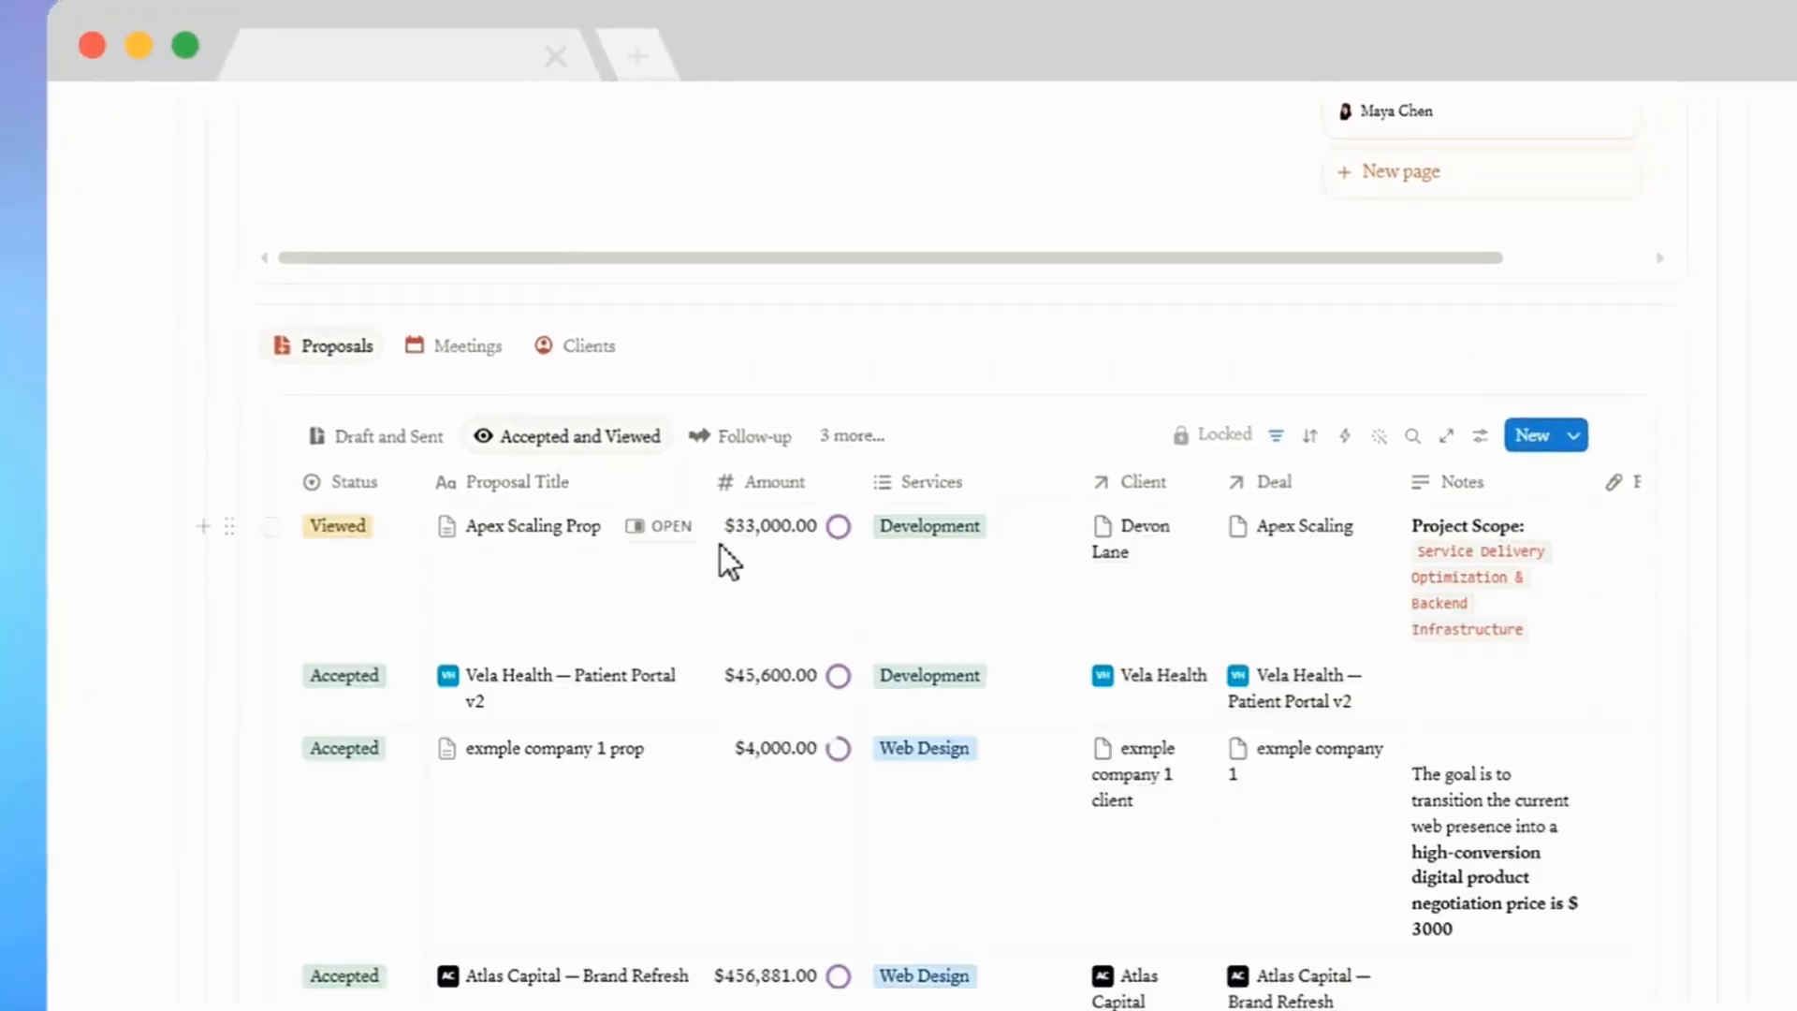
# - Move the Apex Scaling card from Proposal Sent to the Negotiation column of the Deal Pipeline board
pyautogui.scroll(10, 458, 572)
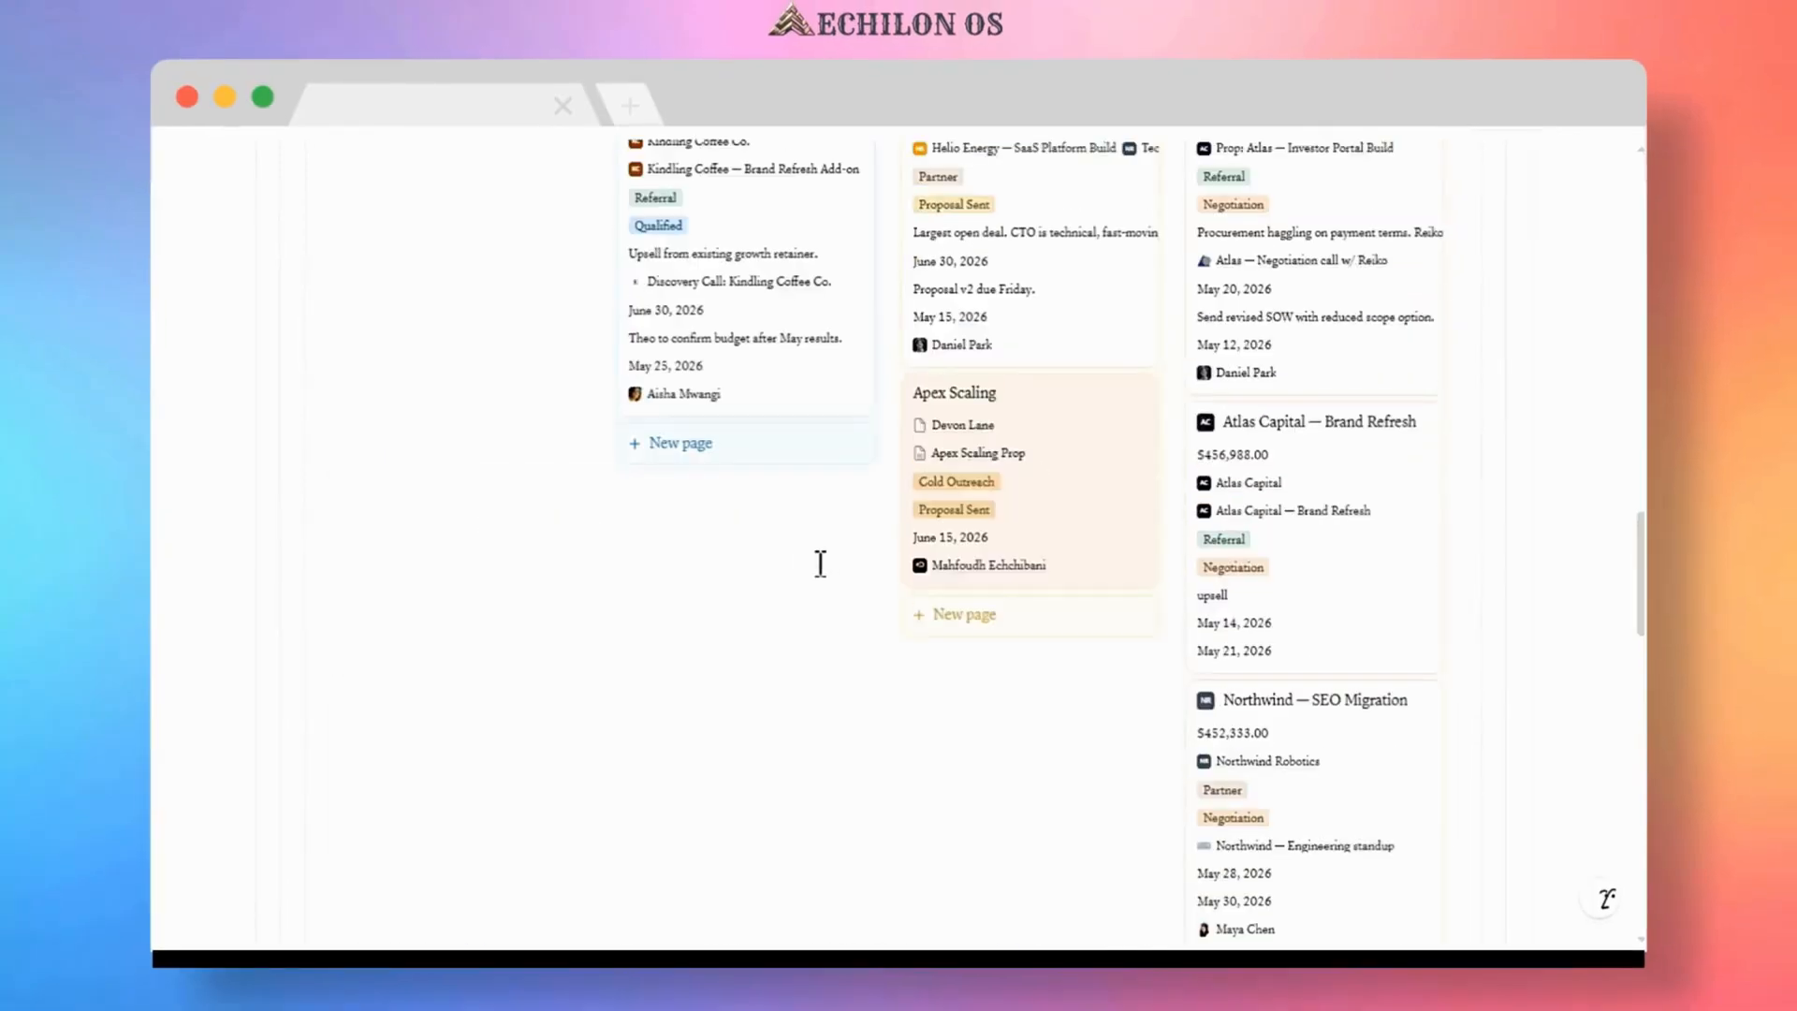
pyautogui.scroll(2, 820, 563)
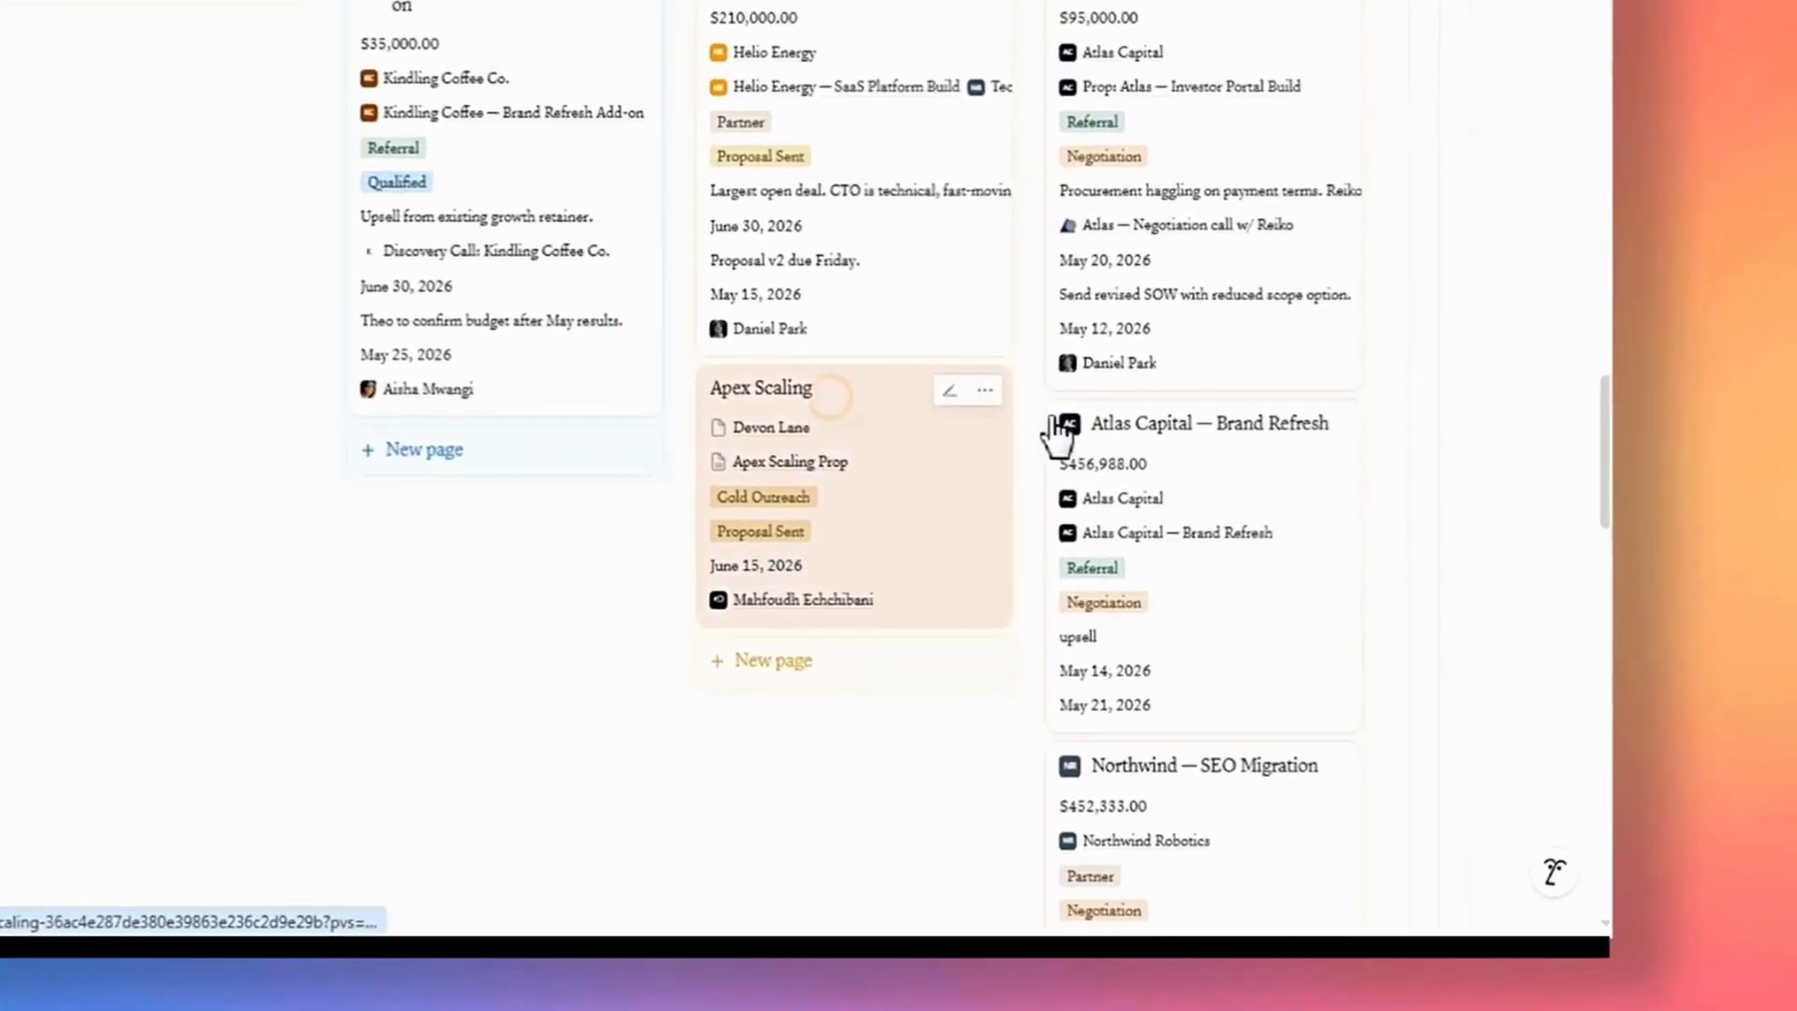
pyautogui.moveTo(981, 444); pyautogui.dragTo(1150, 396)
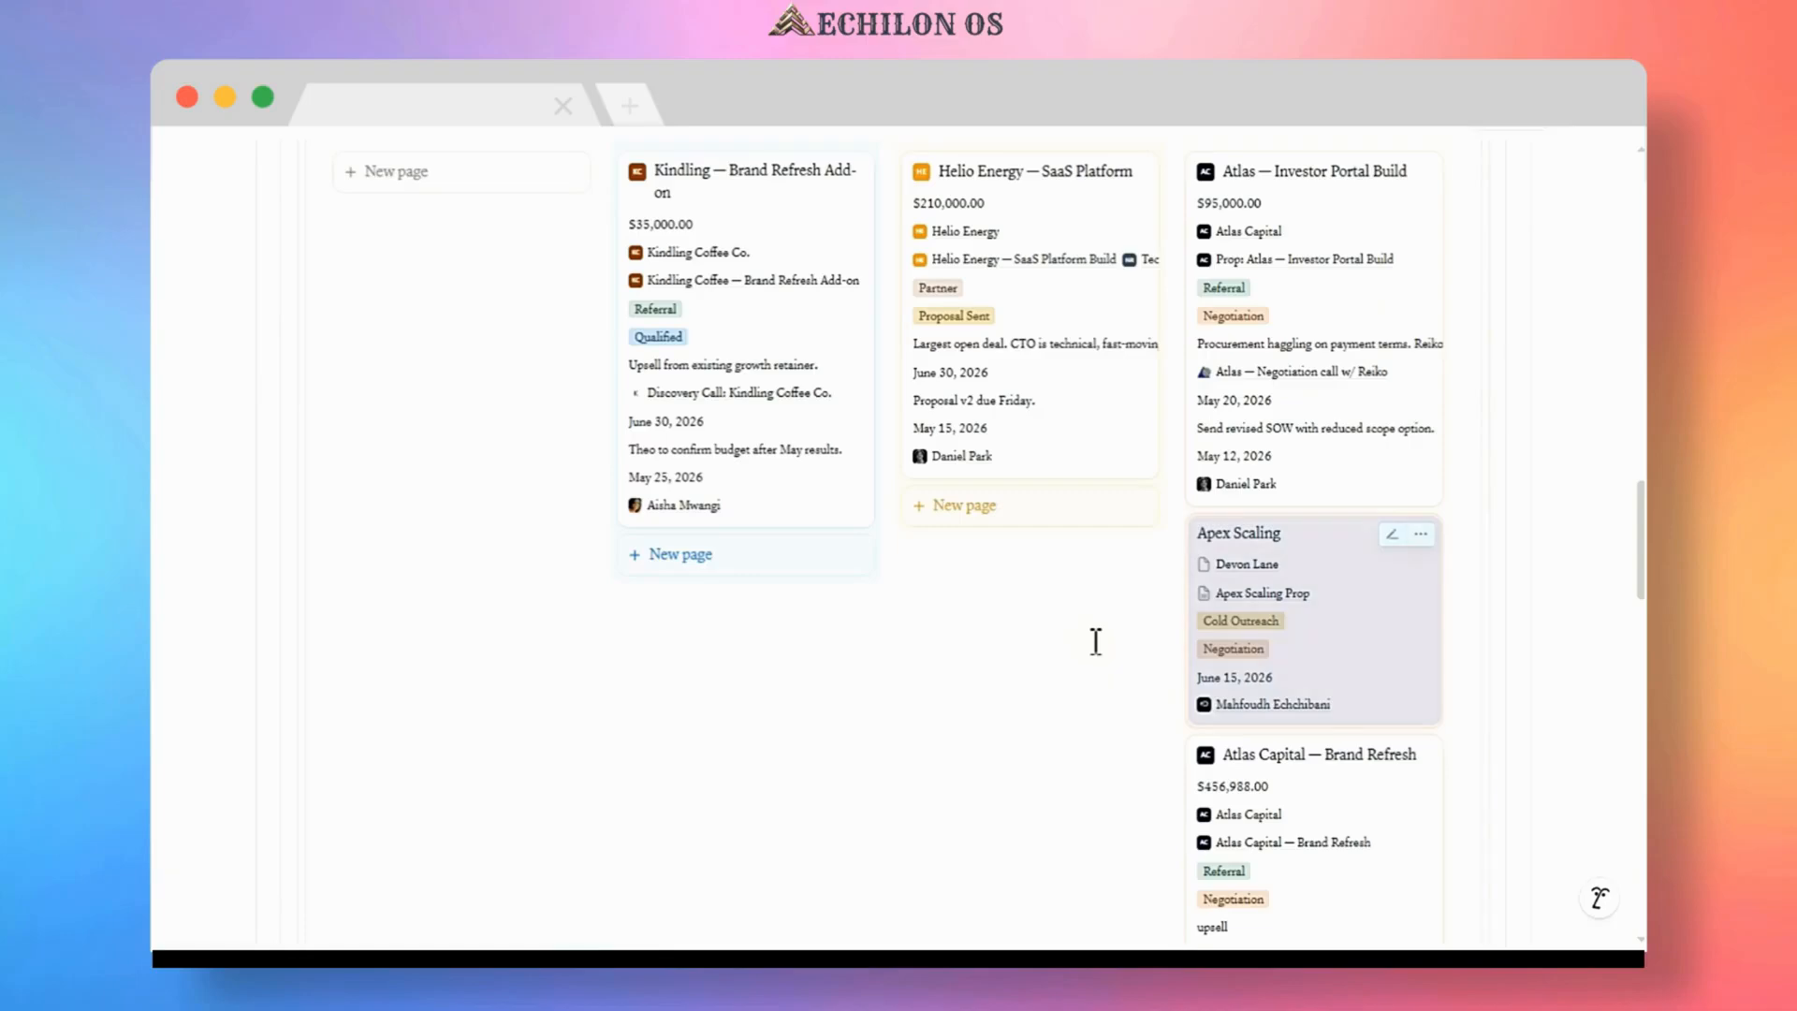
# - Change the Apex Scaling Prop proposal's status to Accepted in the Accepted and Viewed table
pyautogui.scroll(-3, 1095, 641)
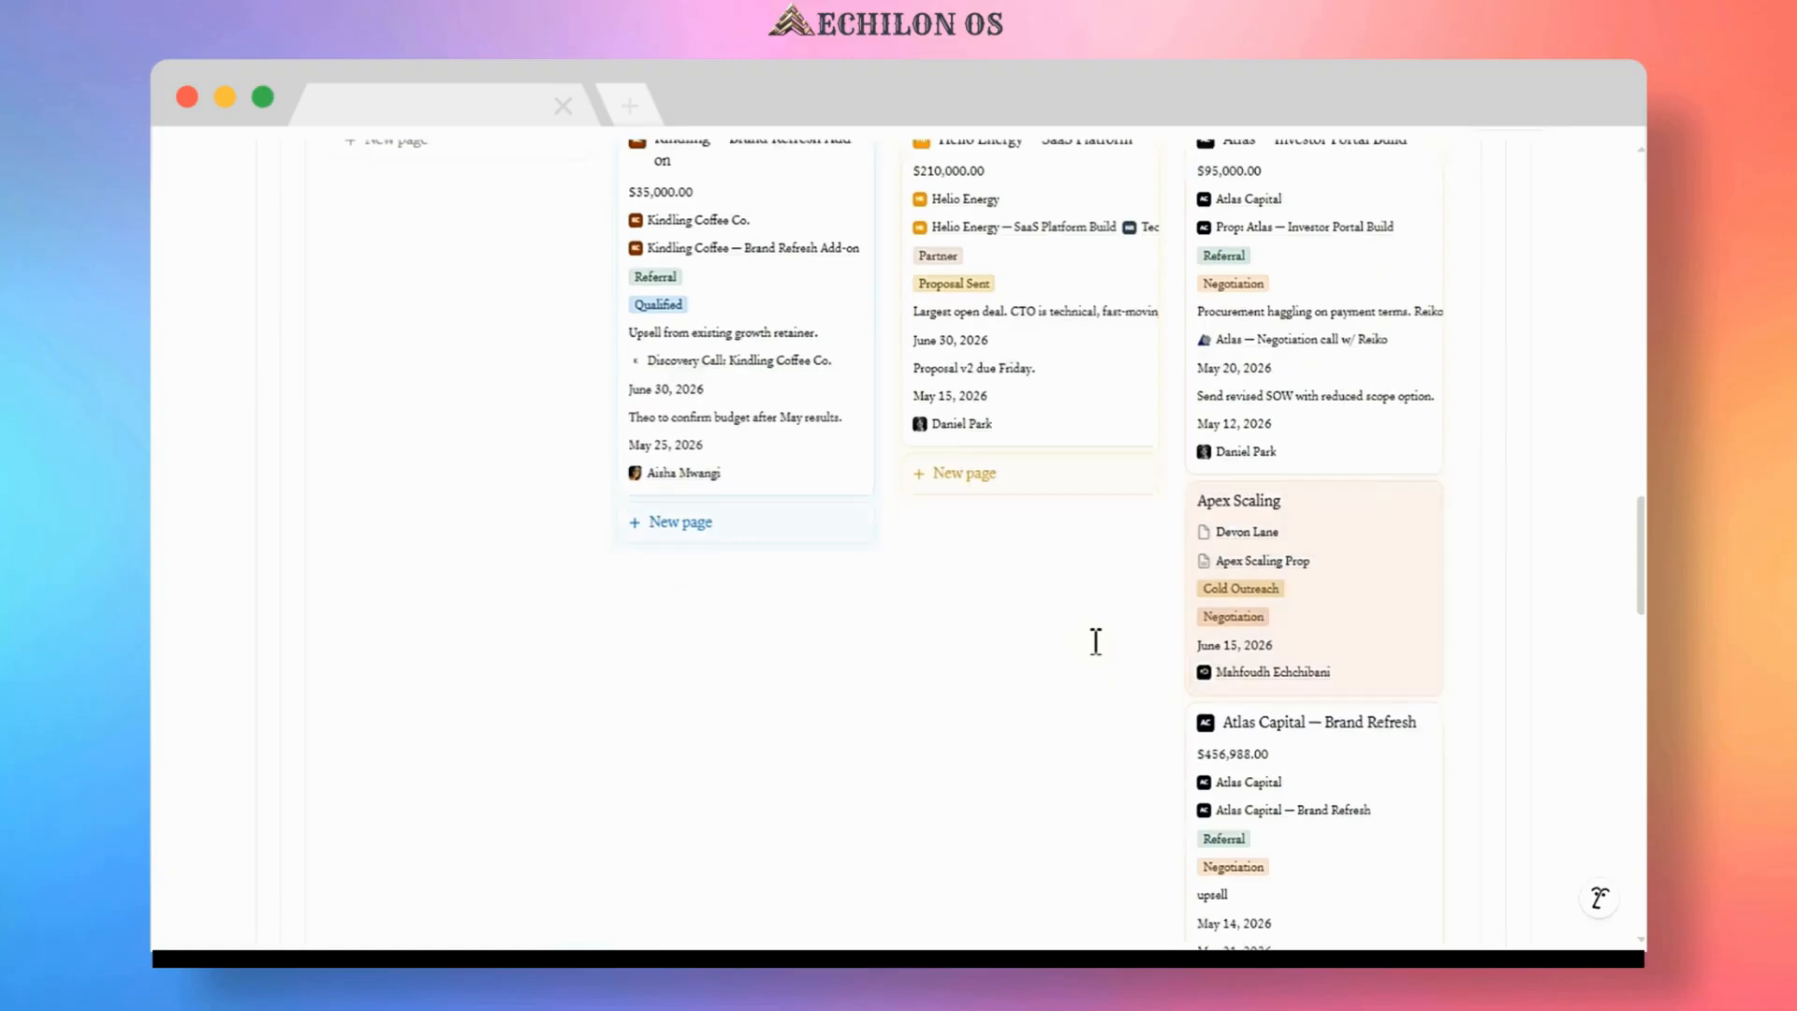
pyautogui.scroll(-6, 1000, 564)
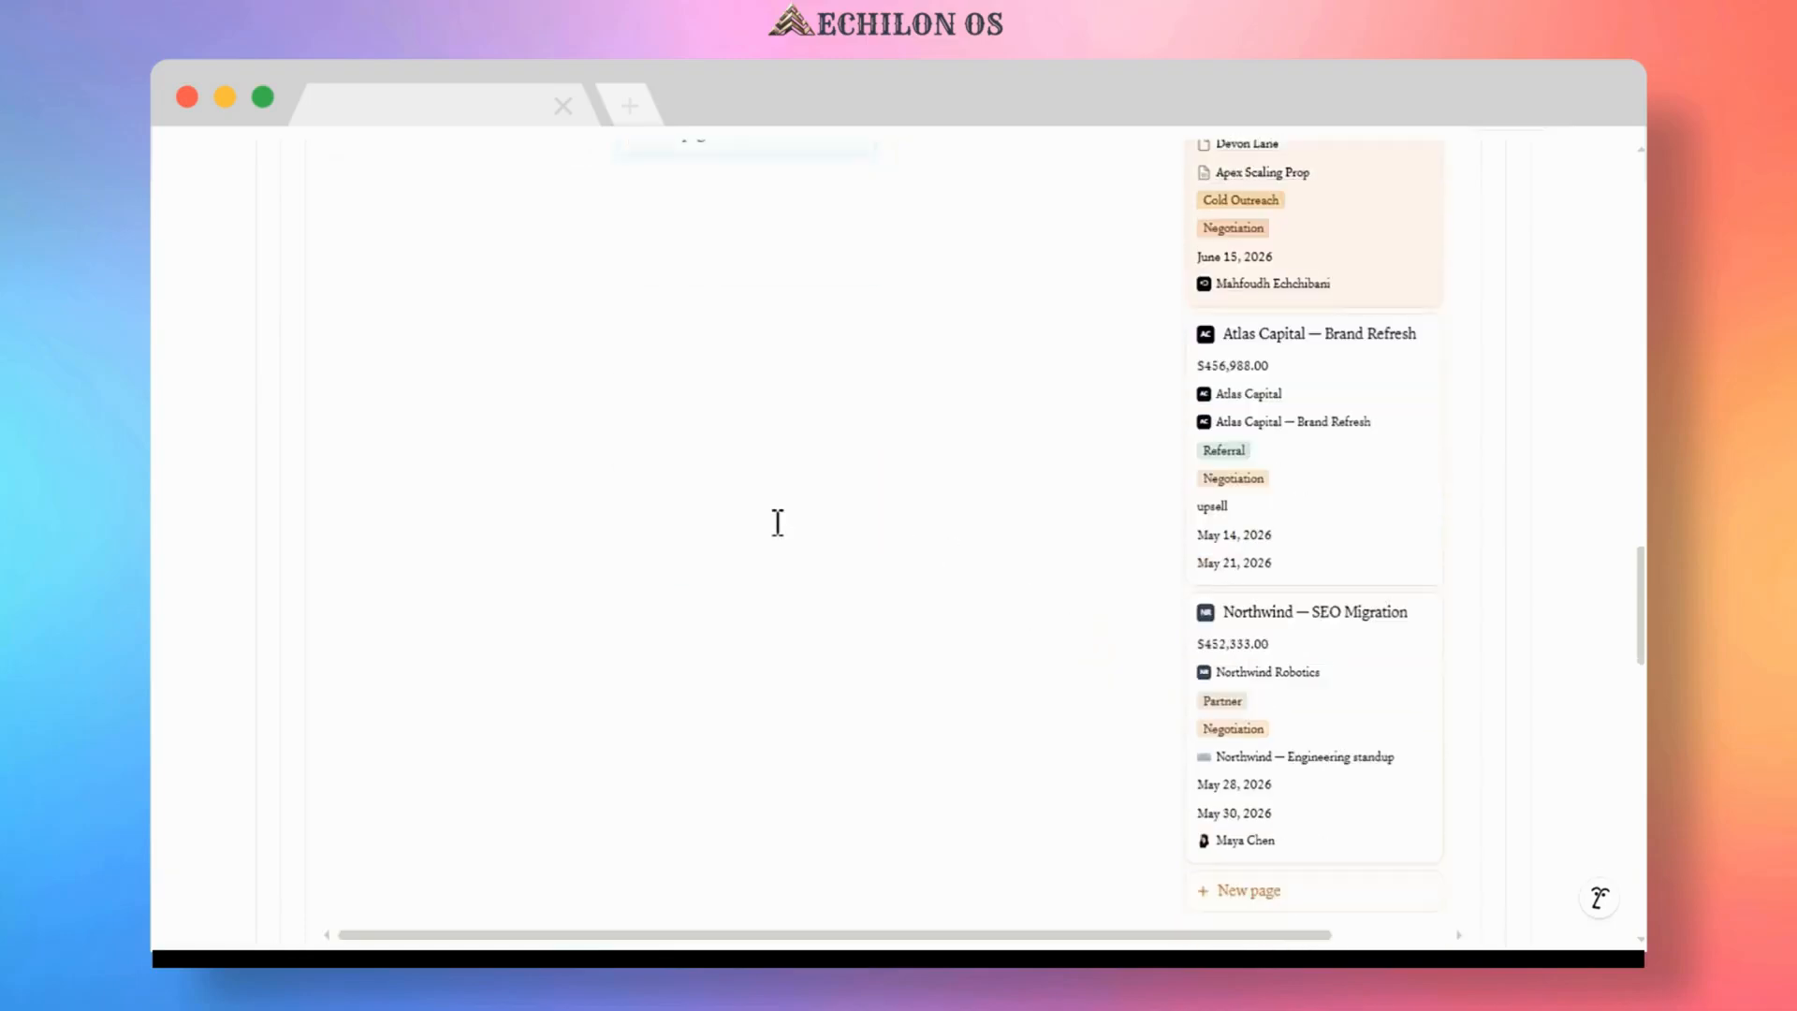
pyautogui.scroll(-6, 674, 500)
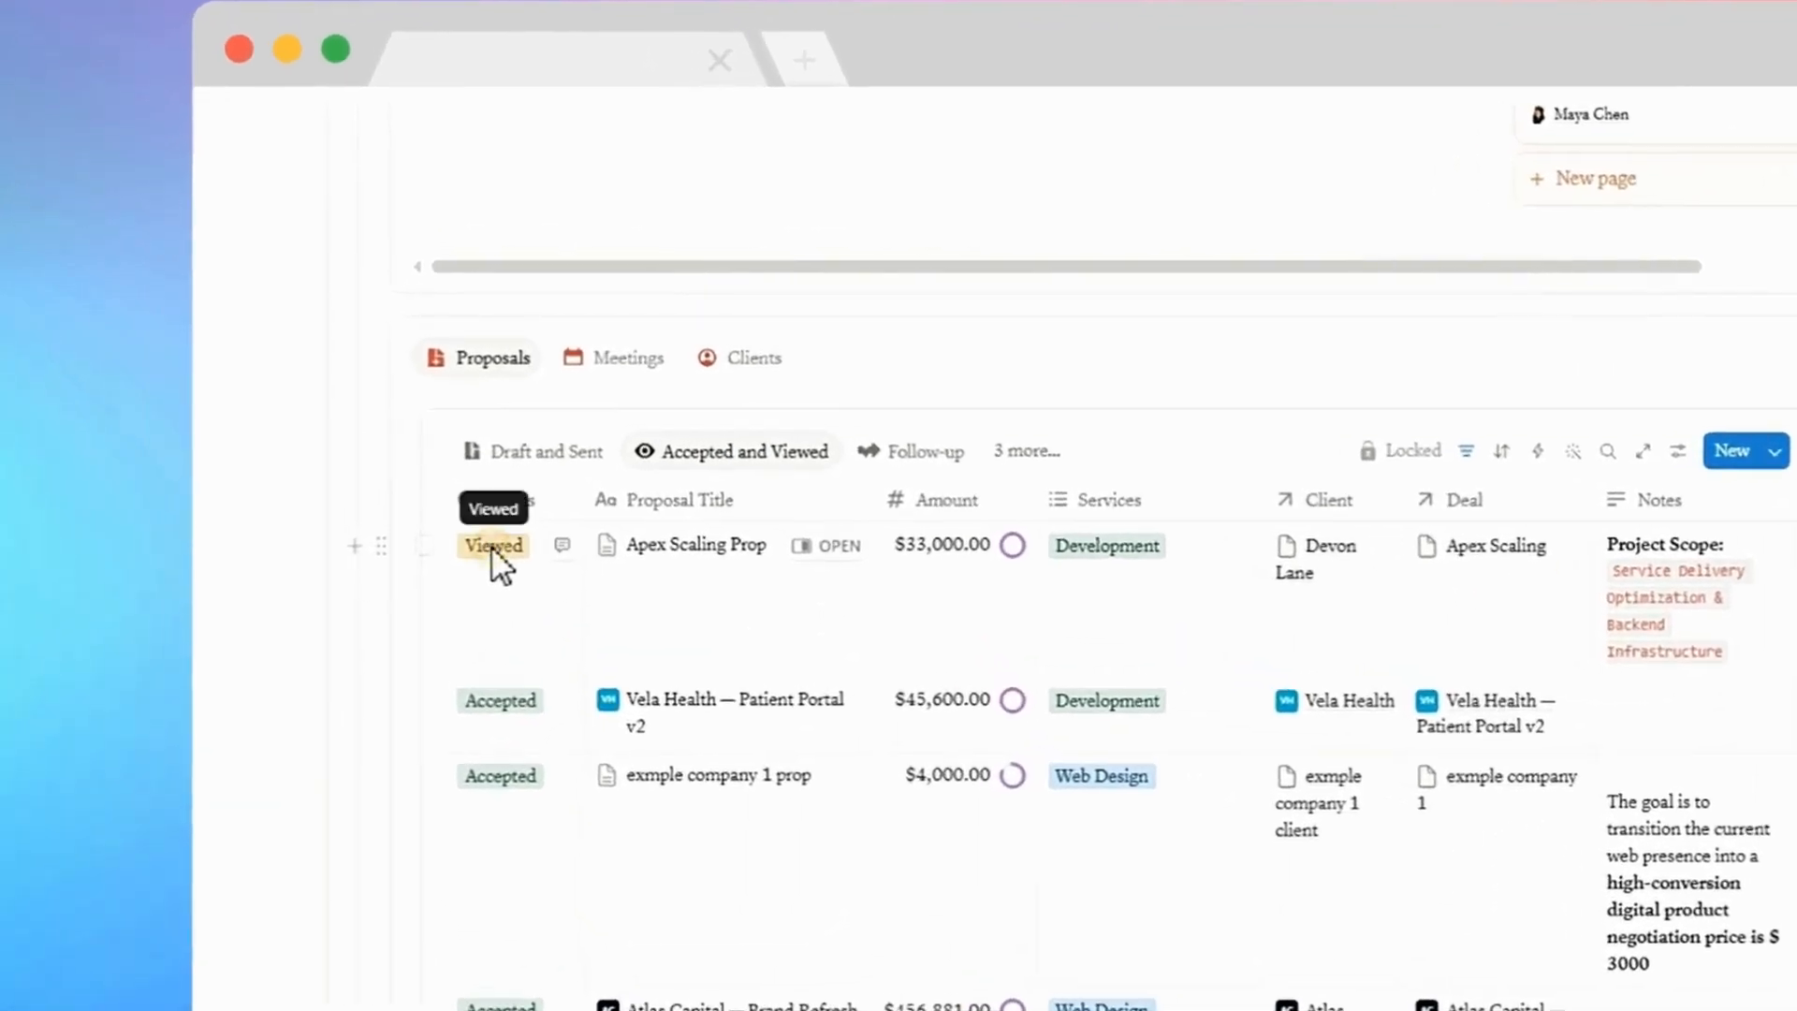
pyautogui.click(494, 547)
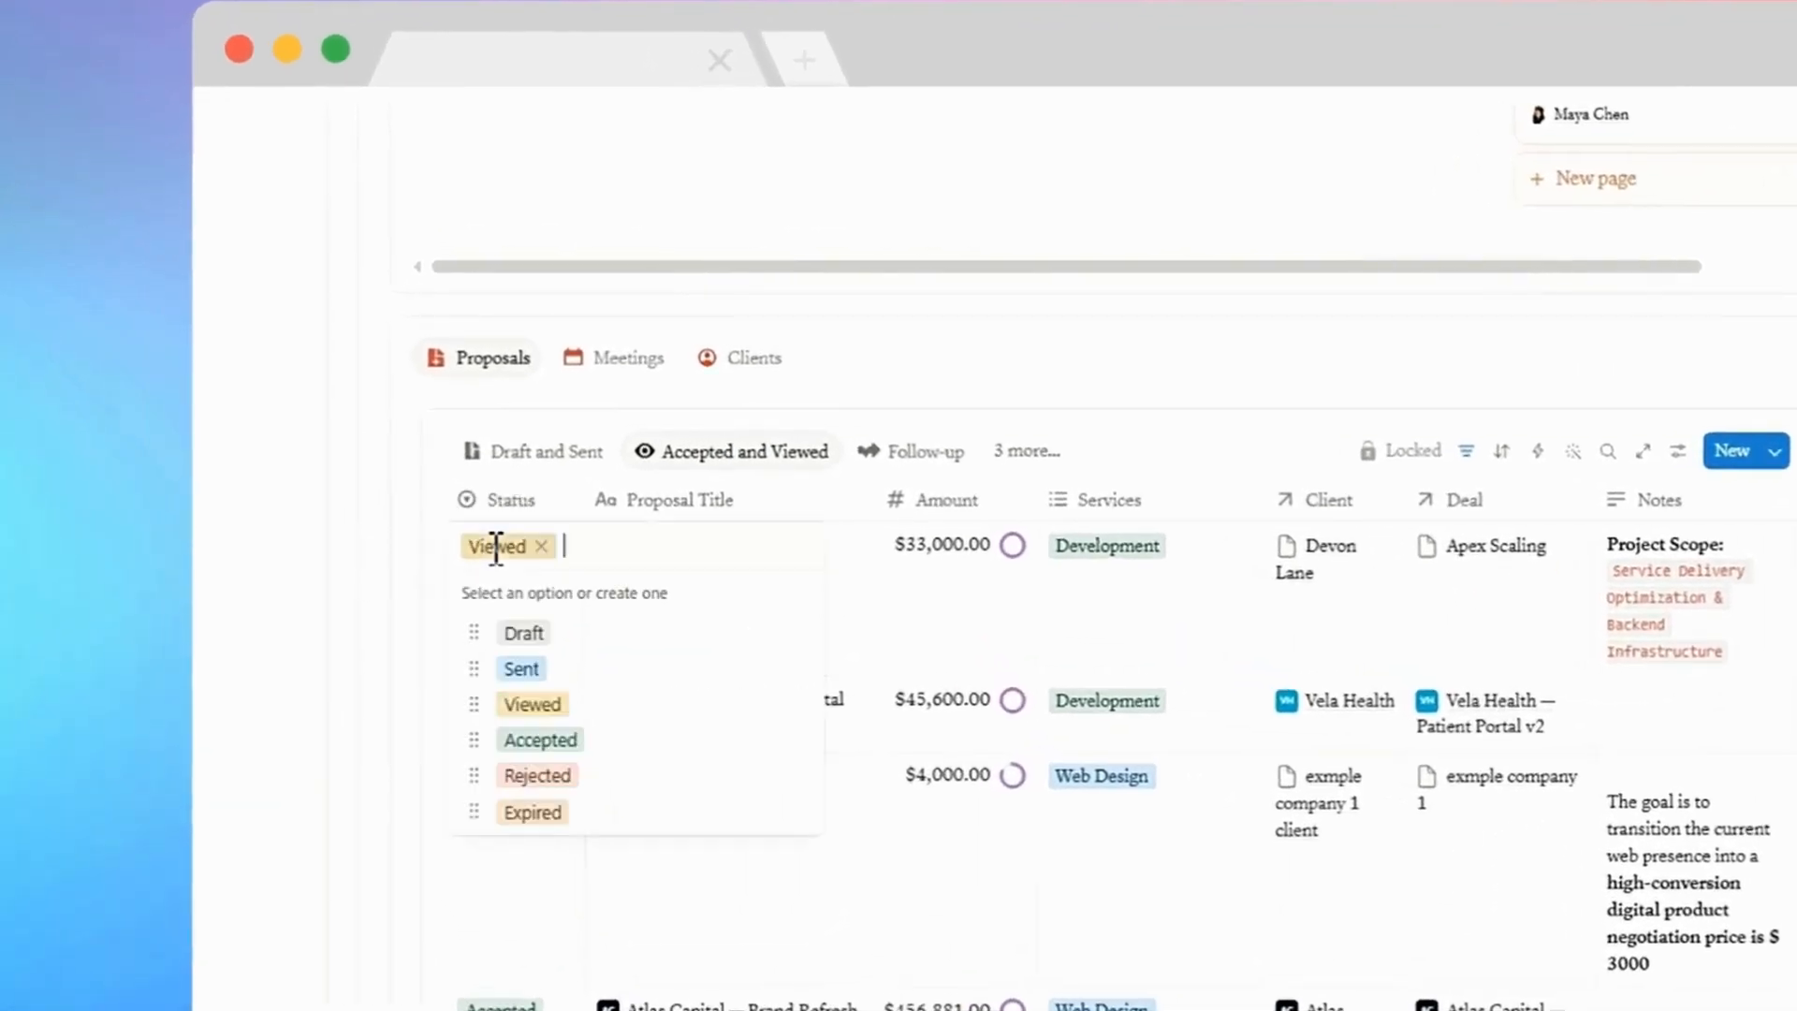
pyautogui.click(541, 740)
# - Create a meeting named Scope Negotiation Call from the Apex Scaling card in Negotiation and link it to the deal
pyautogui.scroll(5, 655, 645)
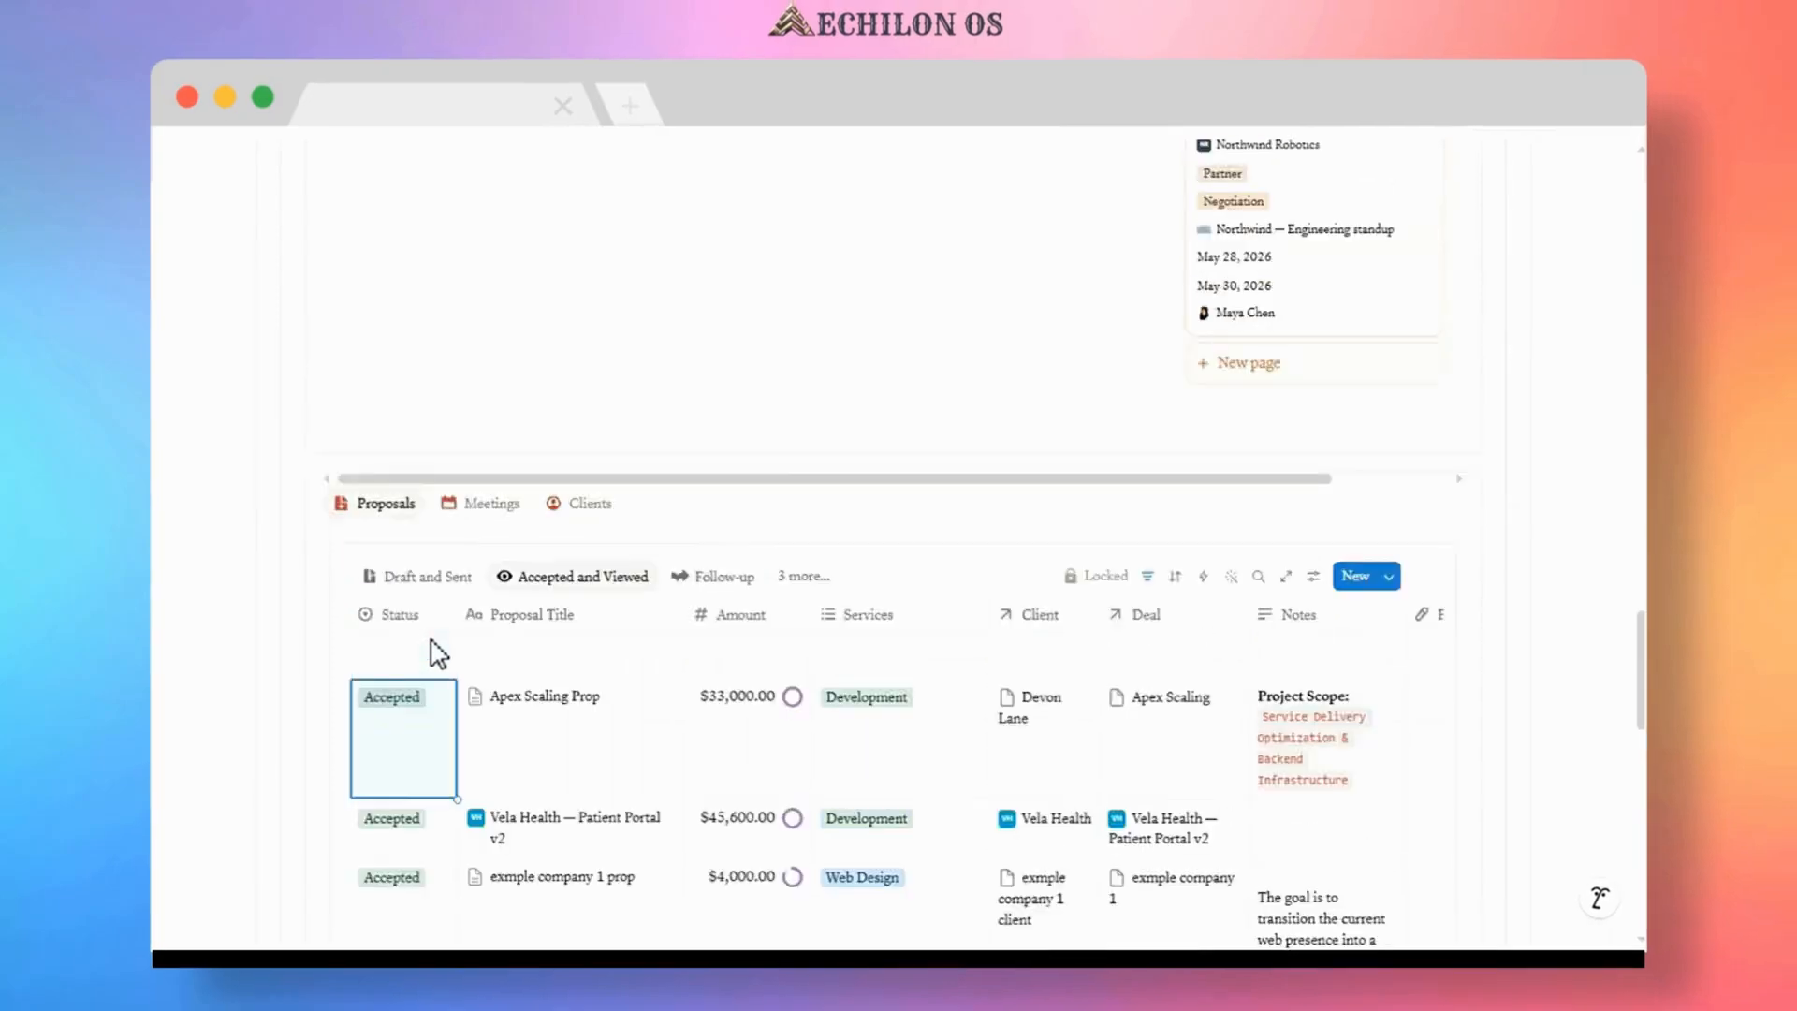
pyautogui.scroll(6, 1051, 654)
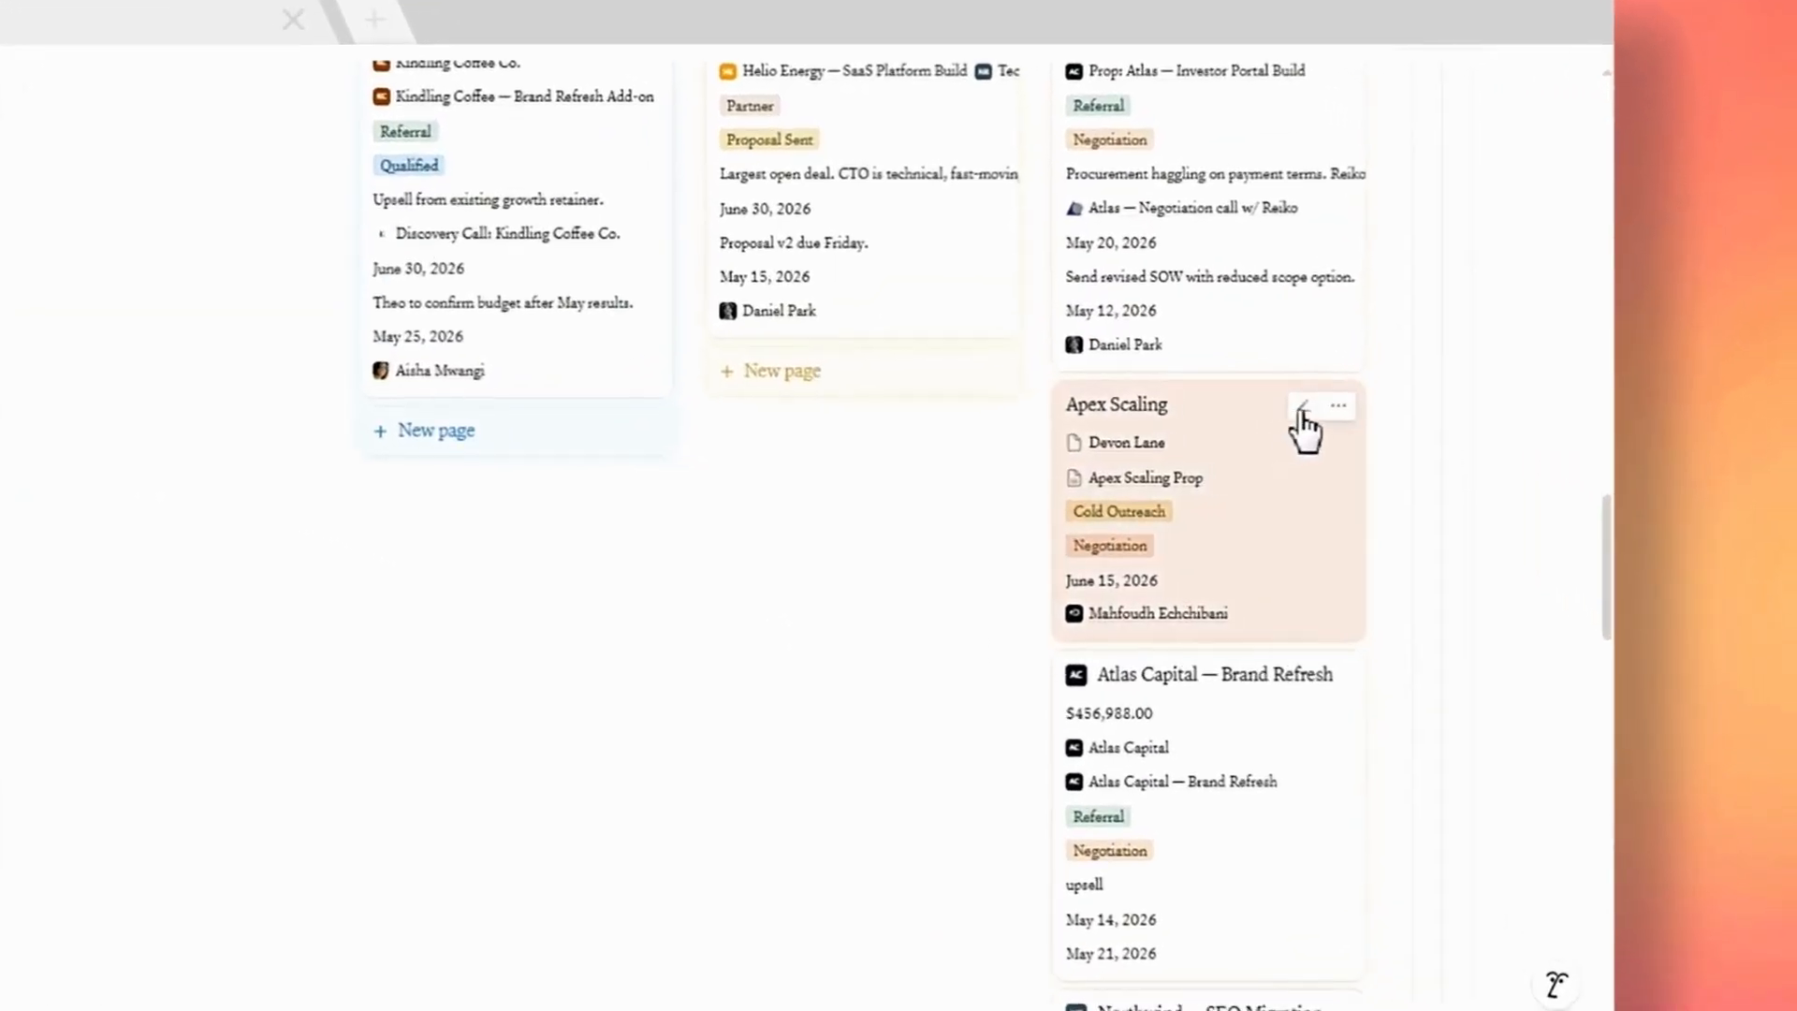
pyautogui.click(1300, 410)
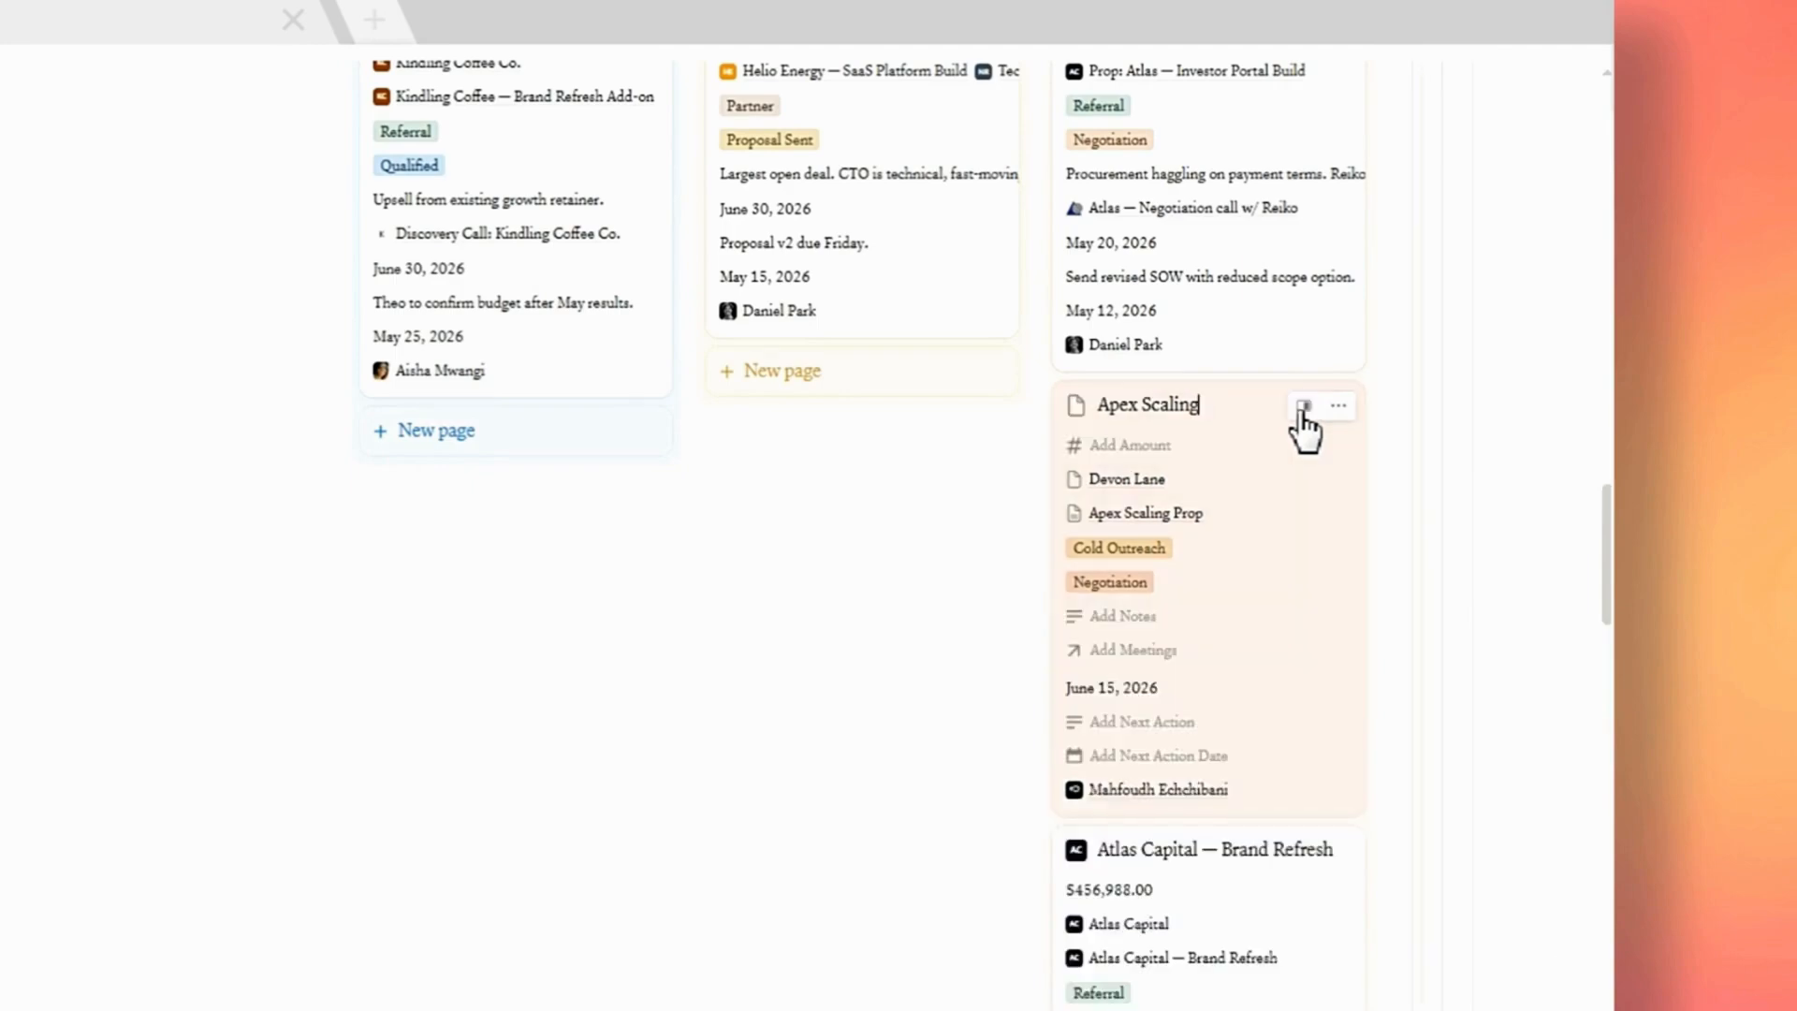
pyautogui.click(1142, 655)
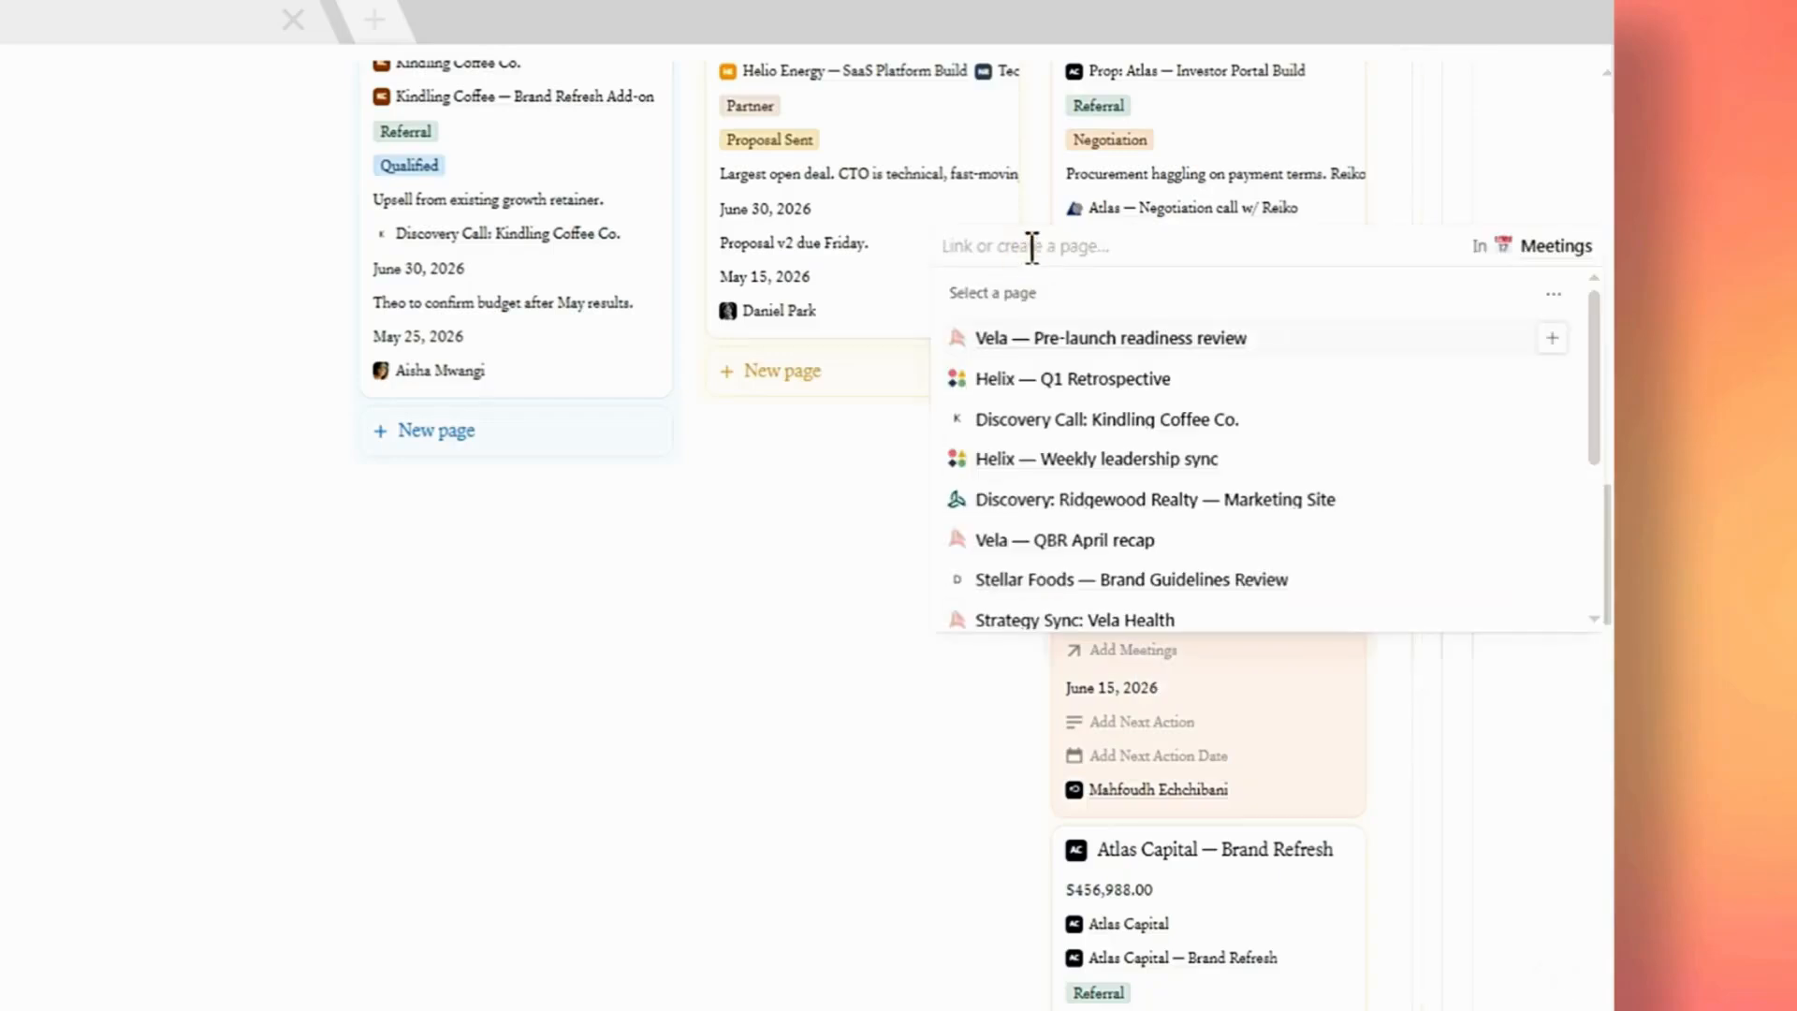
pyautogui.write('Scope Negotiation Call')
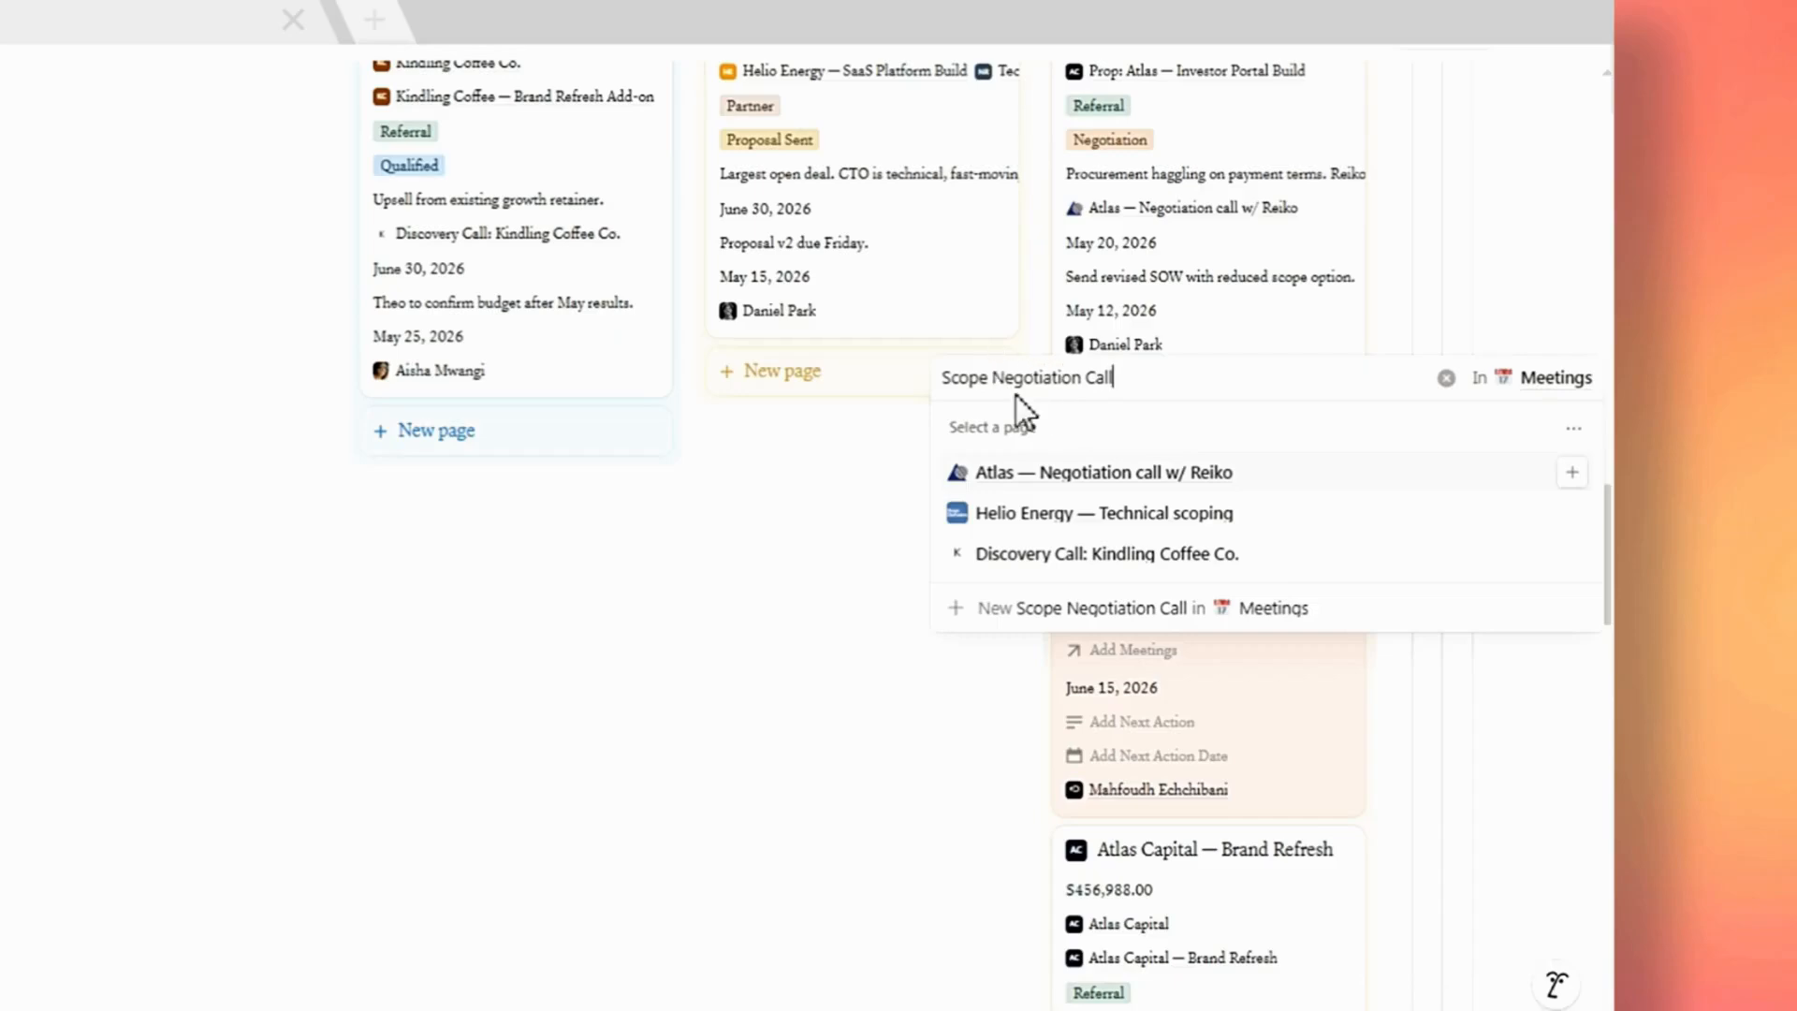
pyautogui.click(1127, 612)
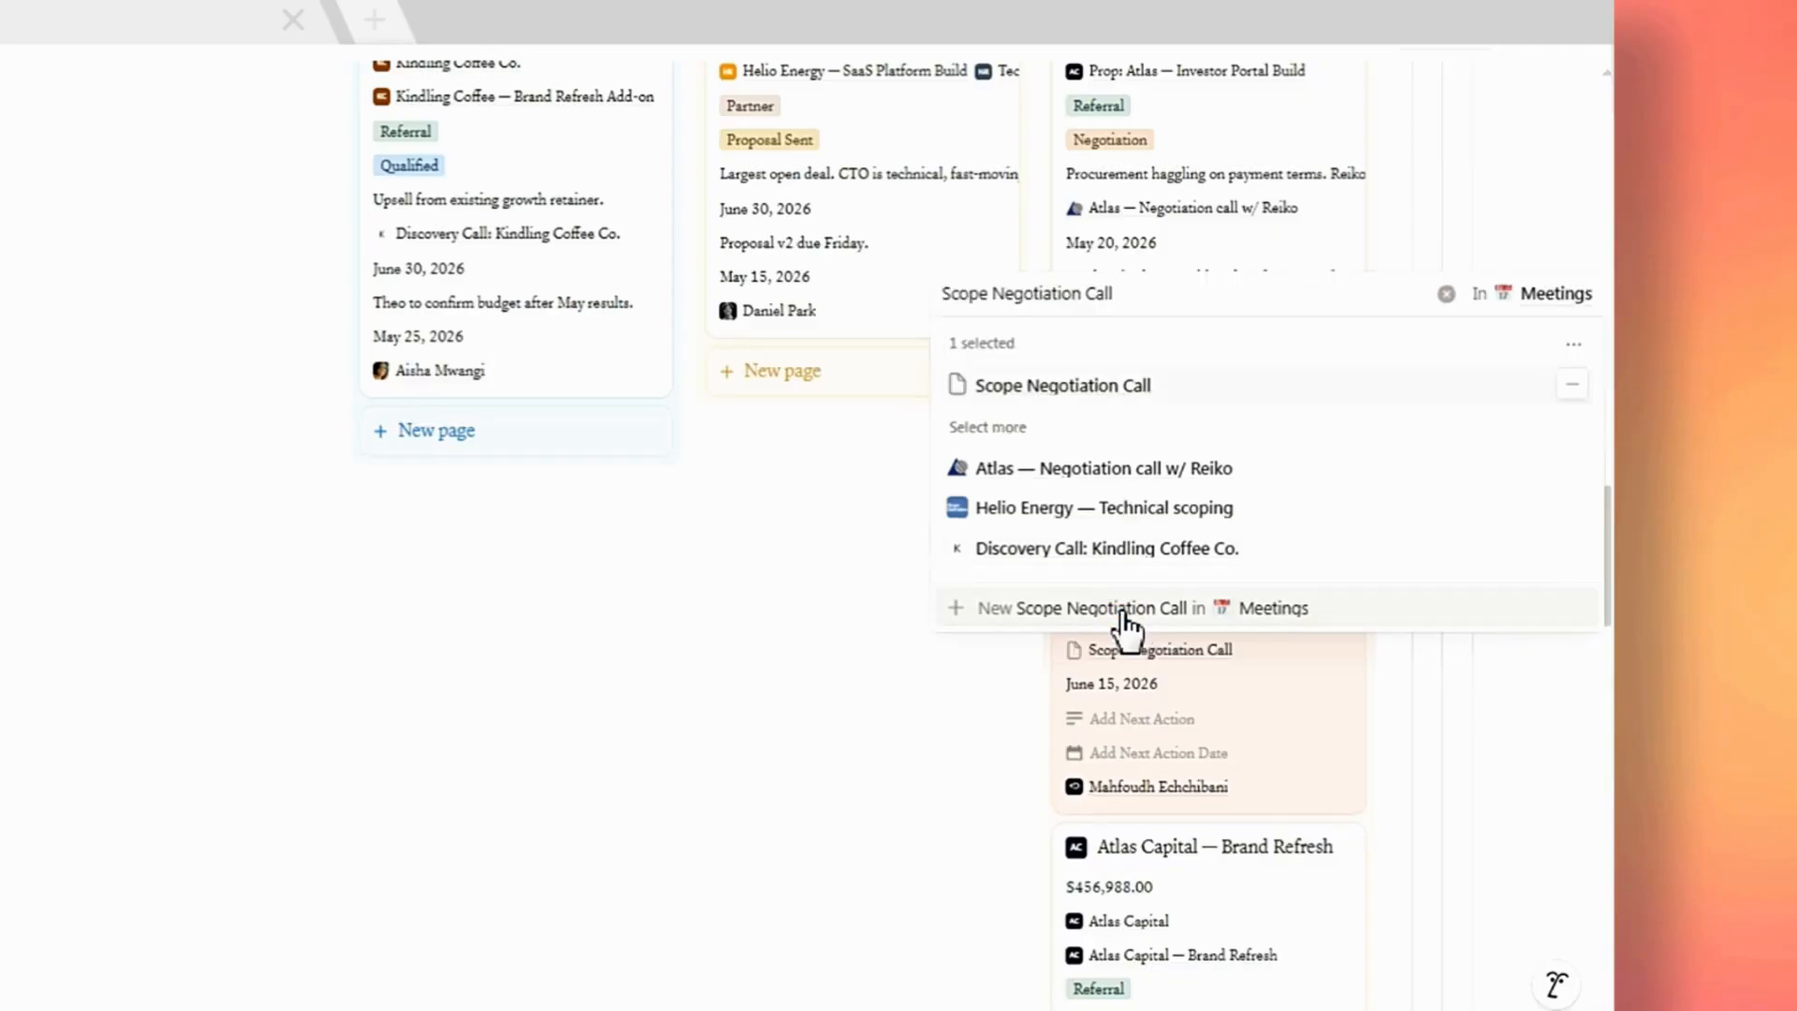
pyautogui.click(874, 621)
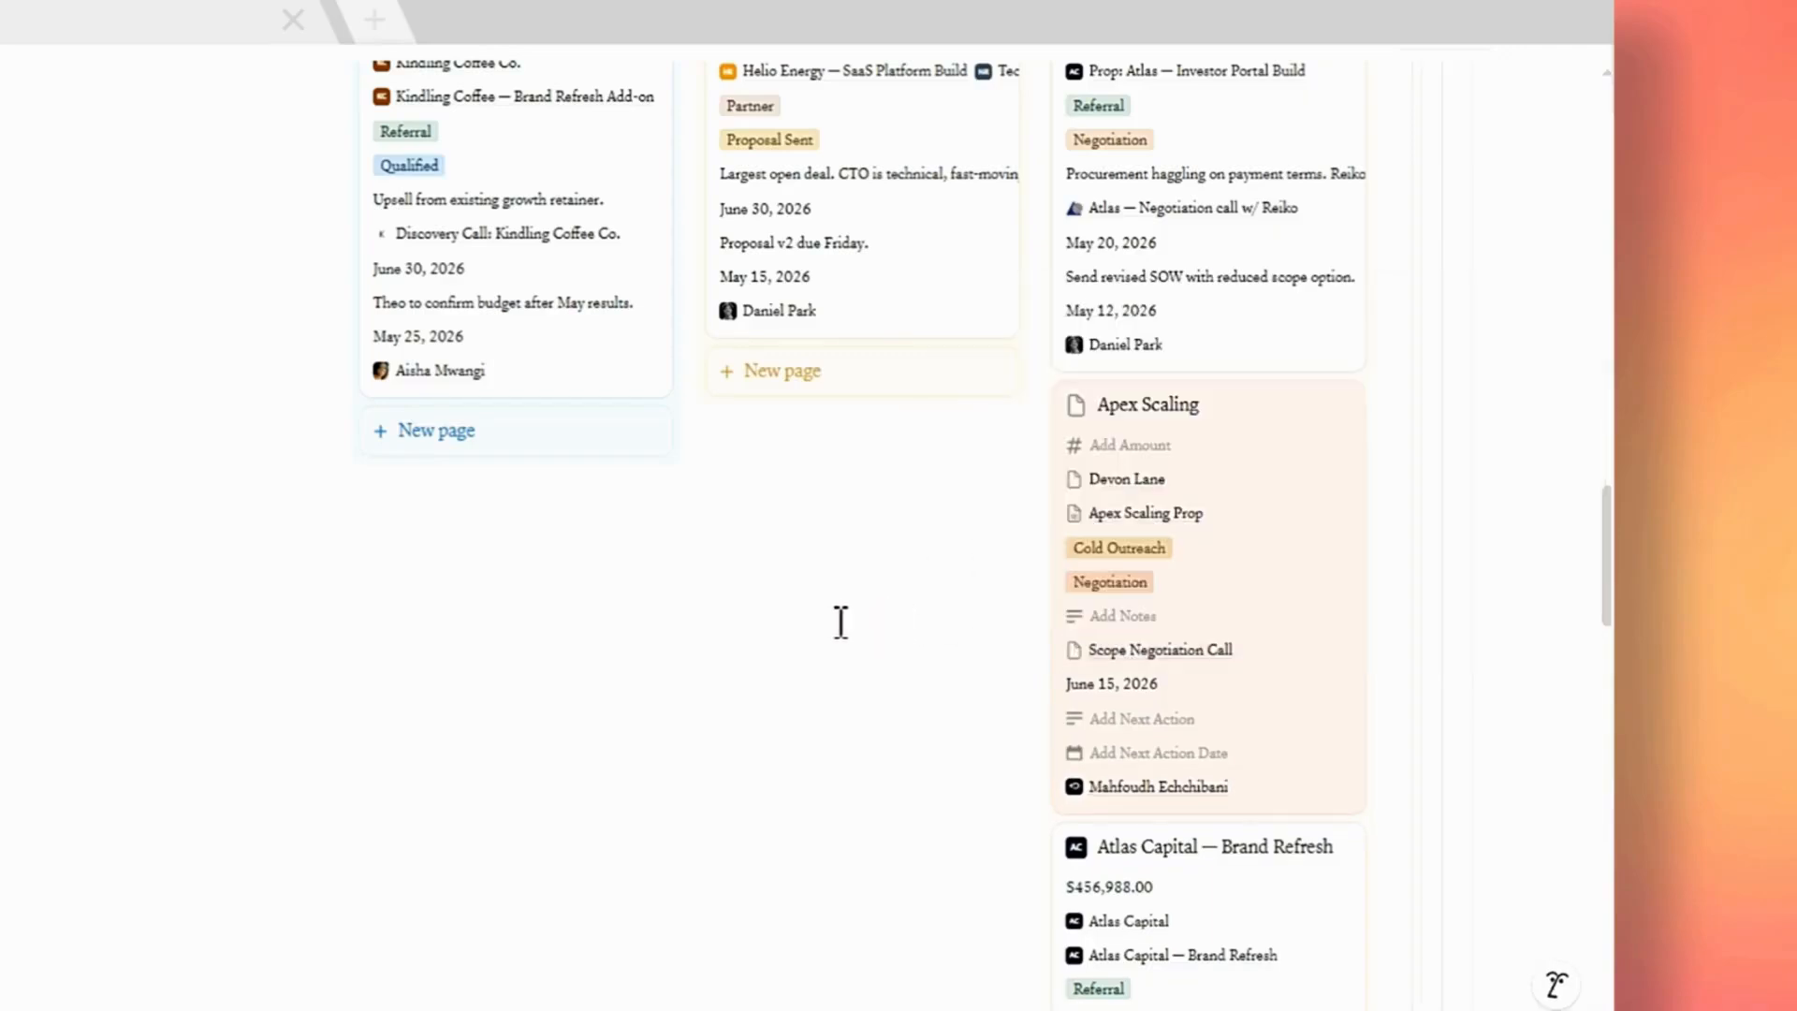
# - Open the Scope Negotiation Call meeting from the Meetings board and link the Apex Scaling deal's client to it
pyautogui.scroll(-10, 840, 622)
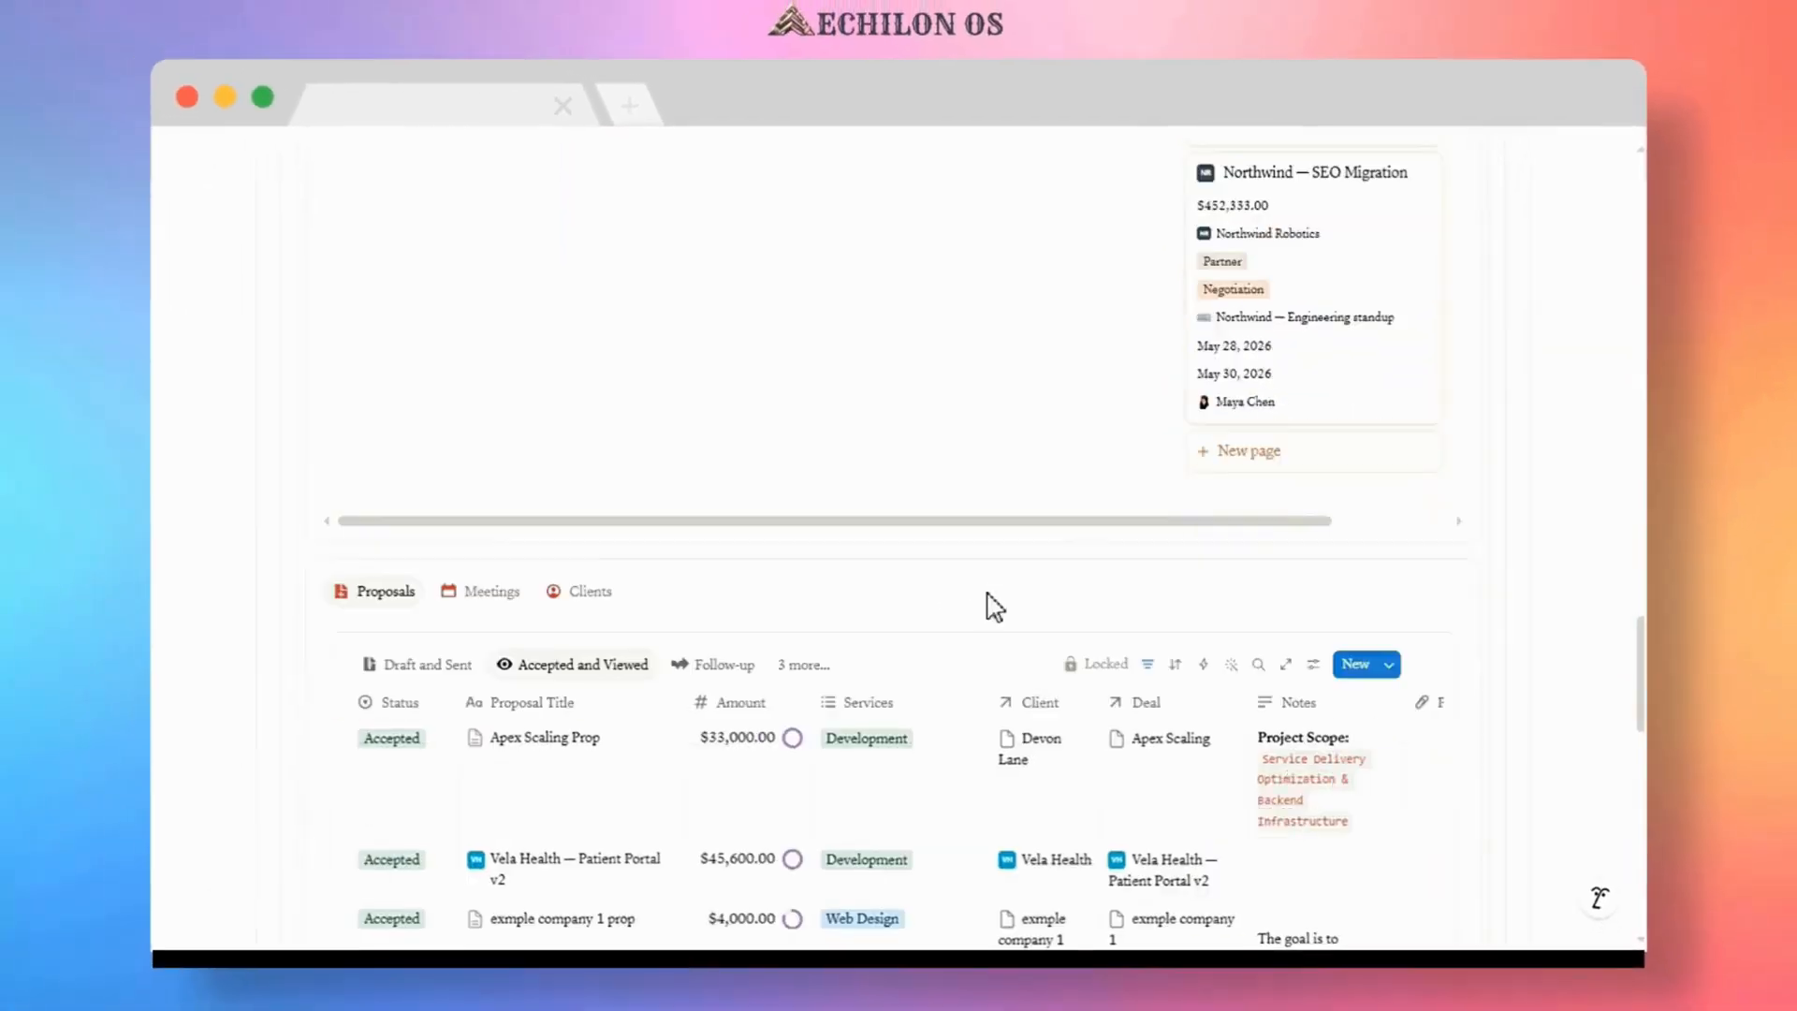
pyautogui.scroll(-3, 995, 606)
pyautogui.click(488, 368)
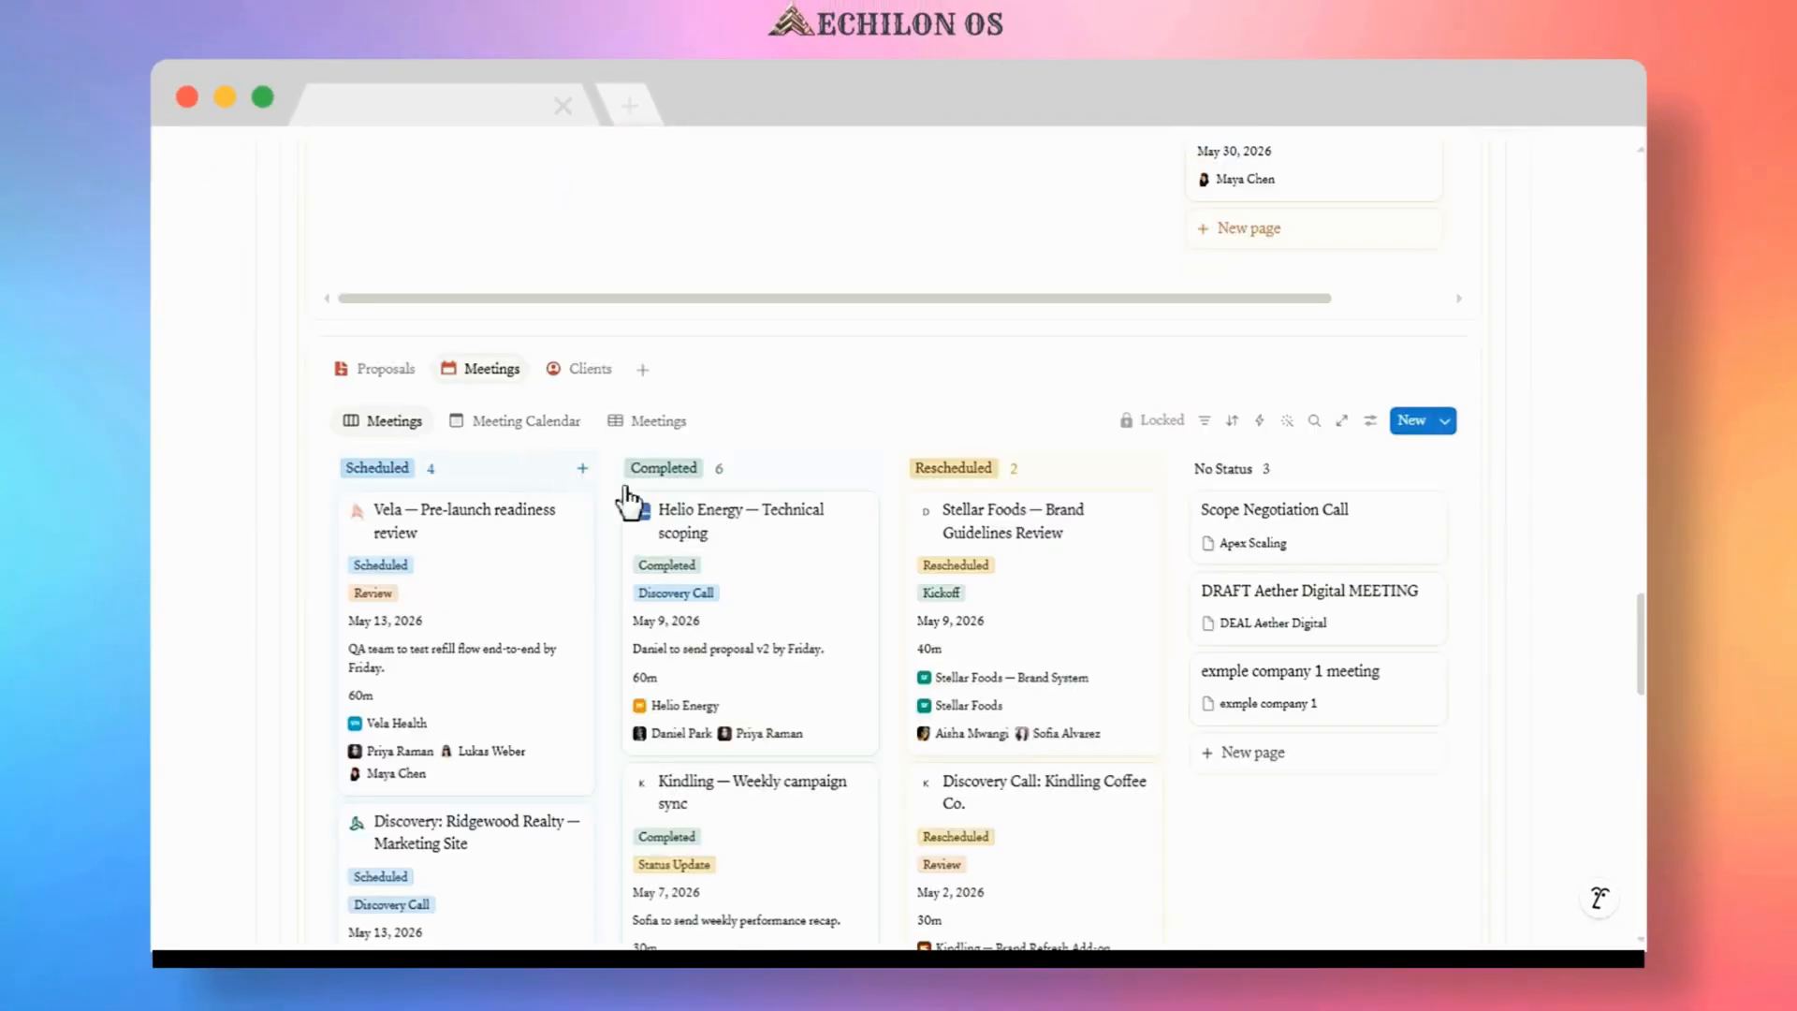
pyautogui.click(1279, 529)
pyautogui.click(832, 220)
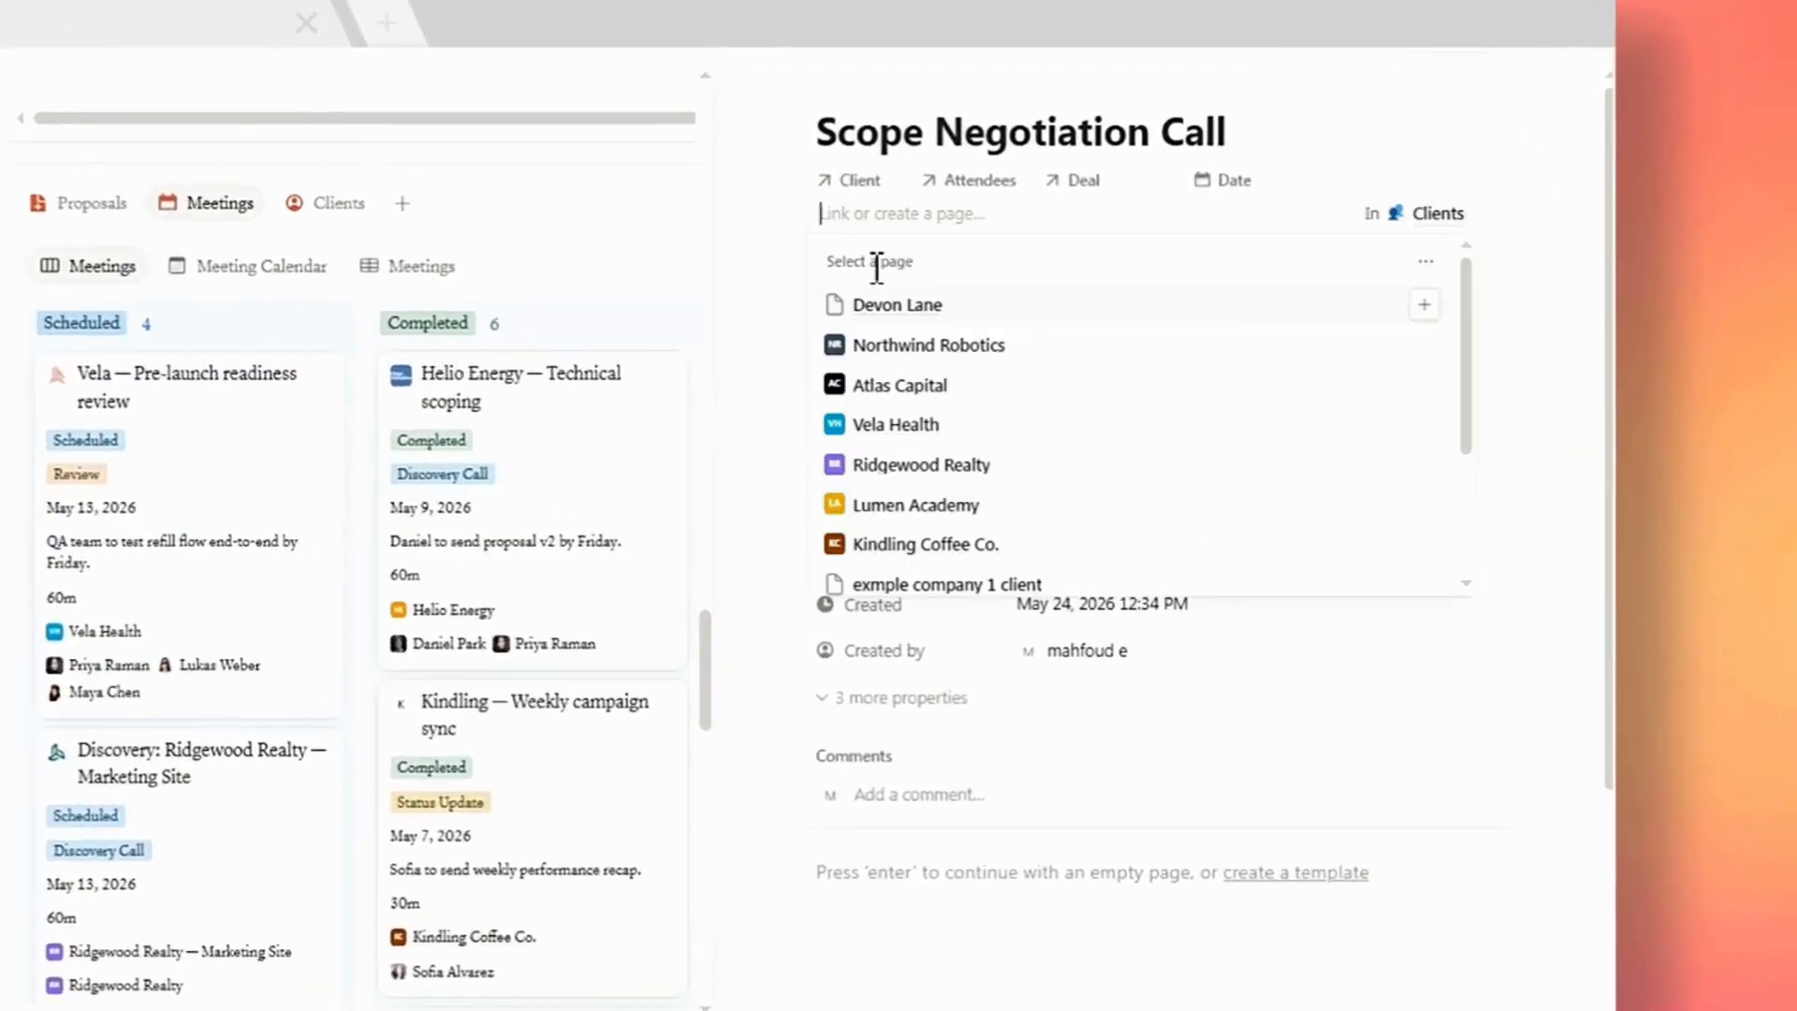
pyautogui.click(1424, 302)
pyautogui.click(1505, 278)
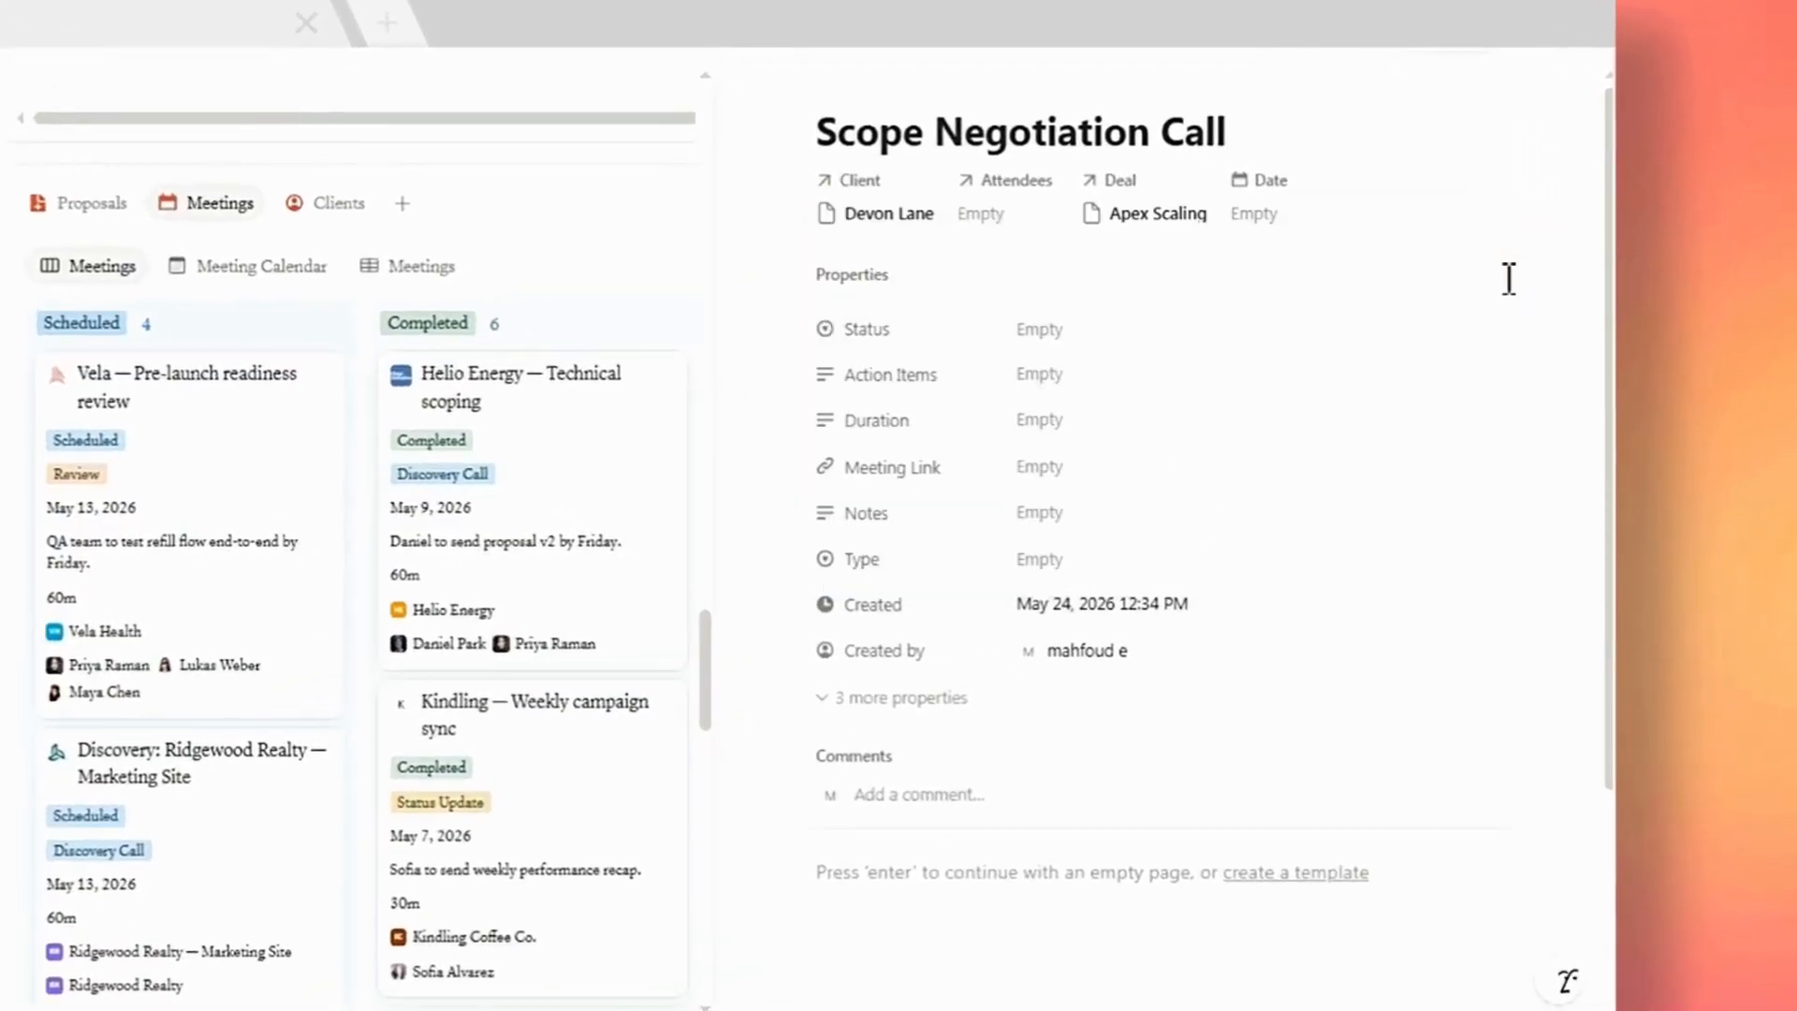
# - Add the first two listed team members as attendees of the Scope Negotiation Call
pyautogui.click(982, 213)
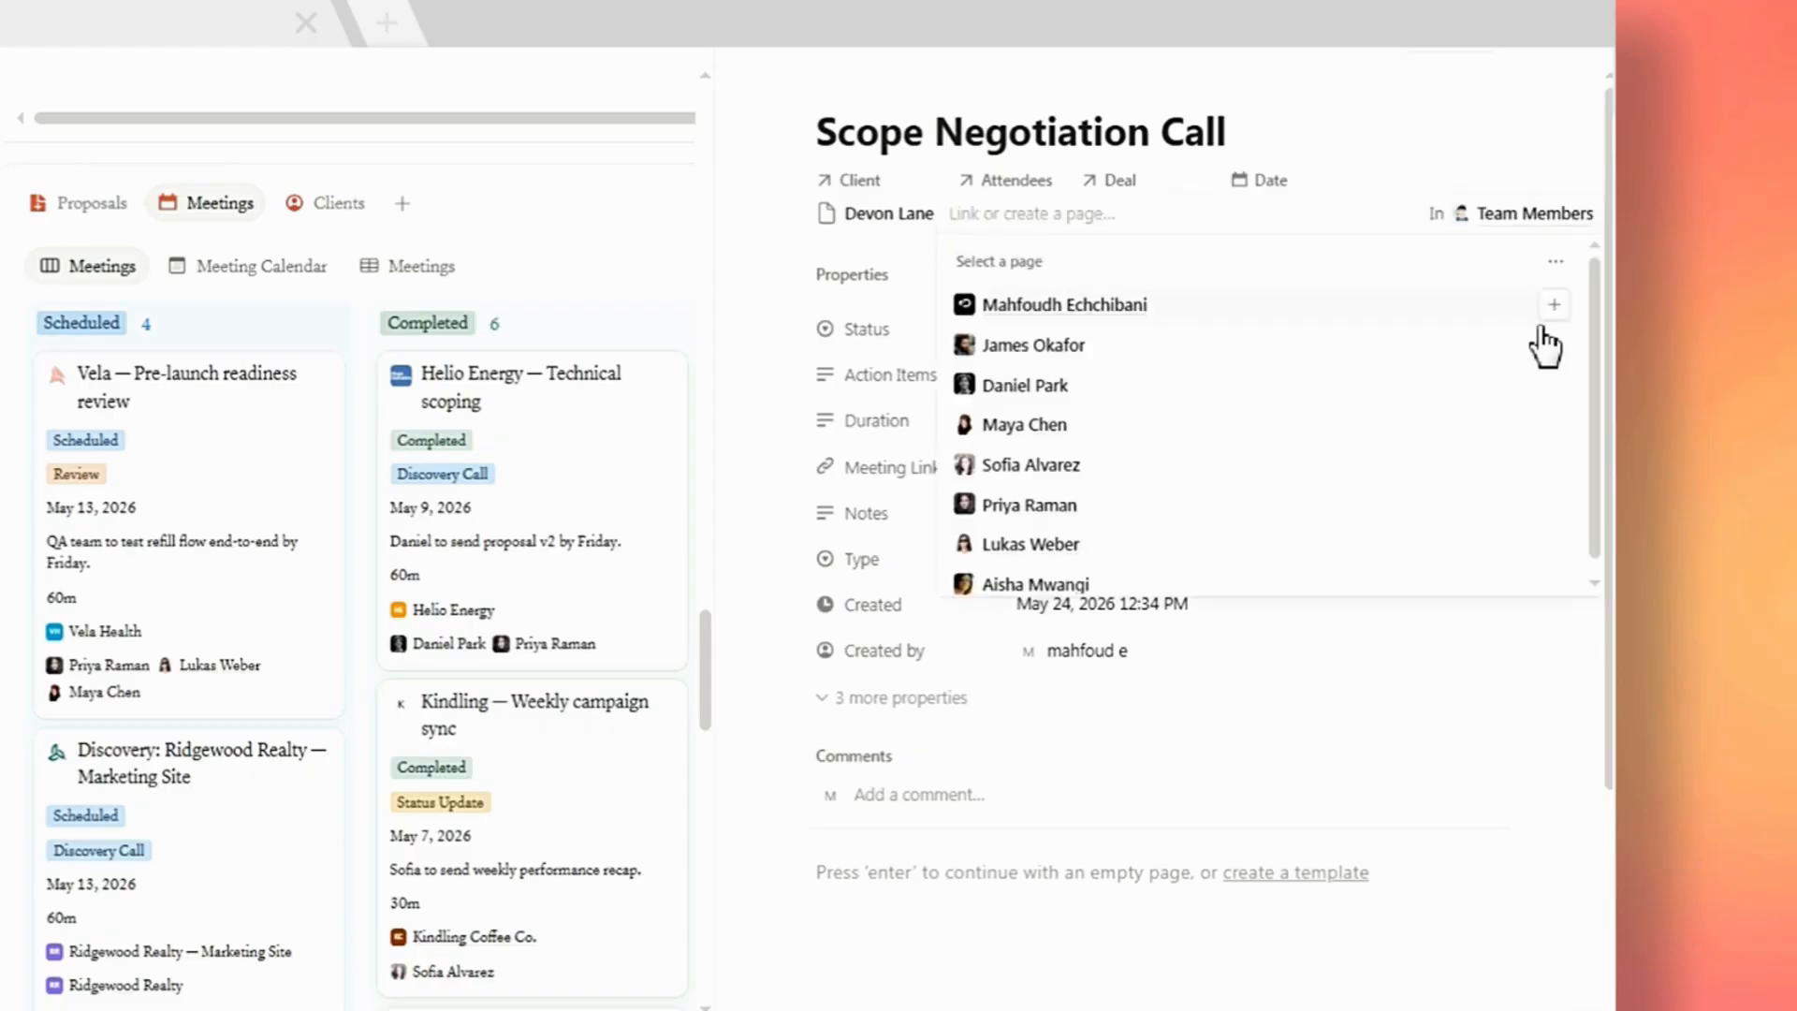
pyautogui.click(1553, 308)
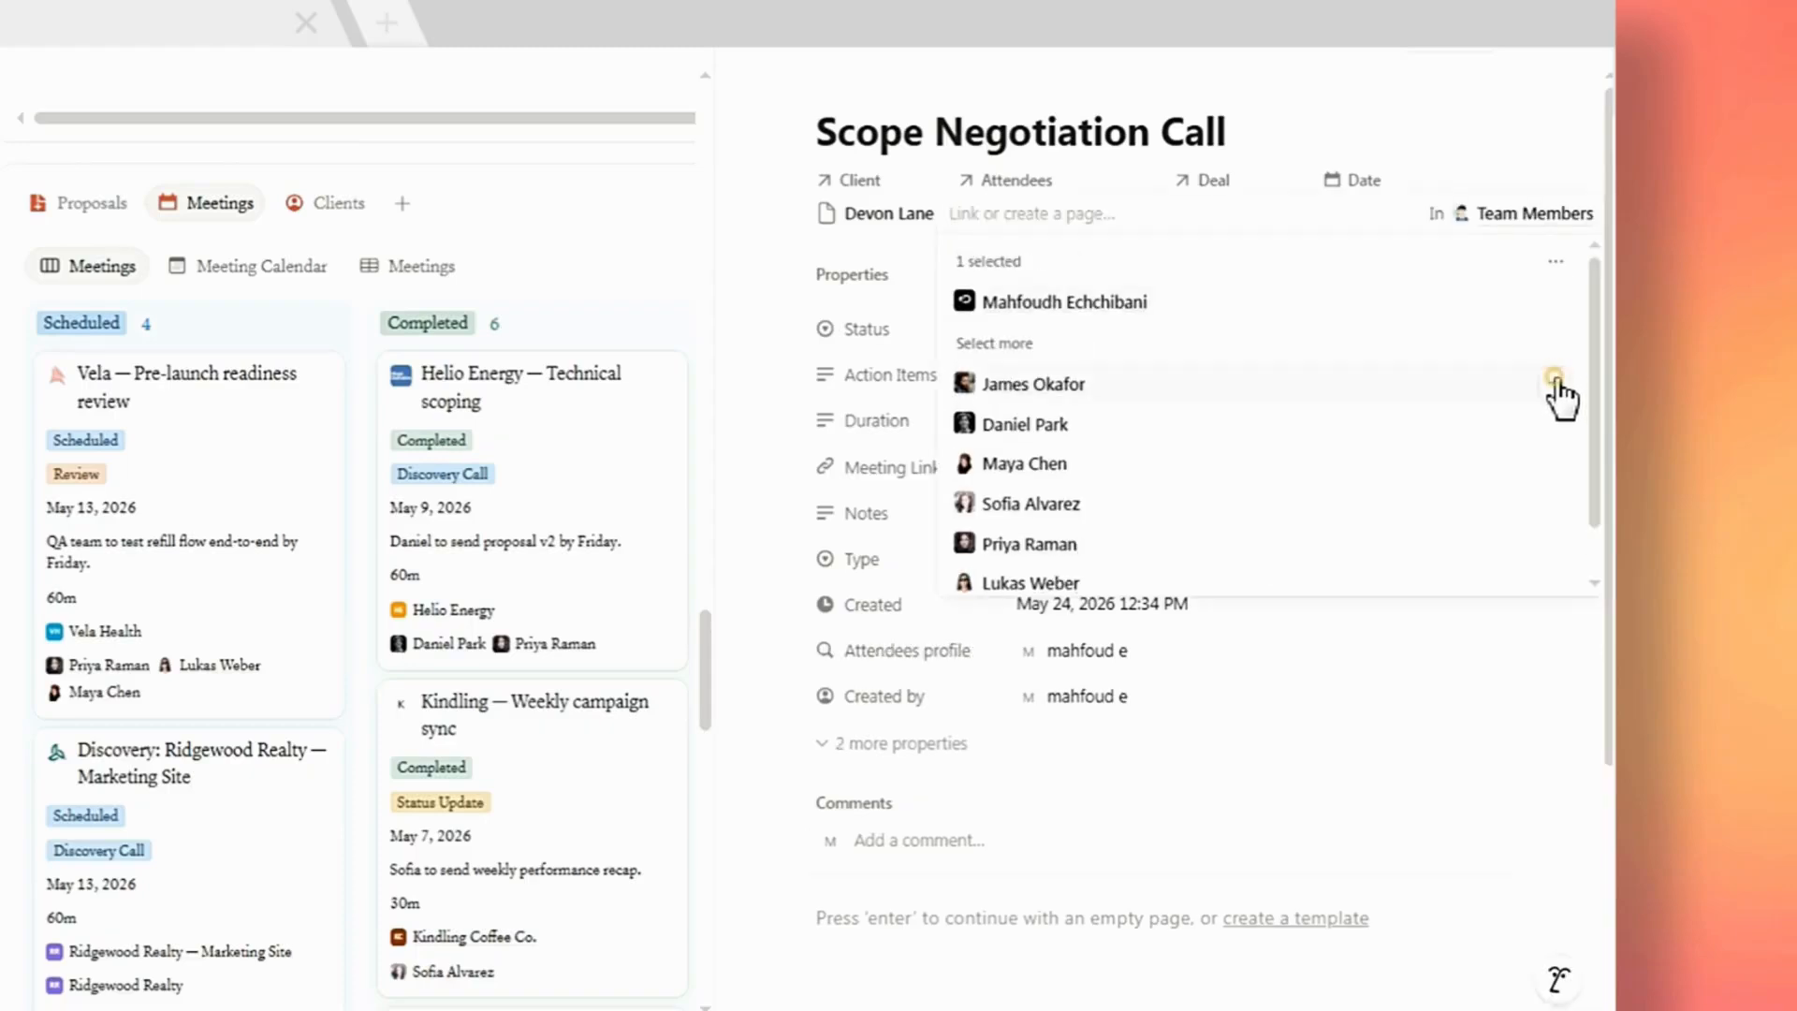
pyautogui.click(1554, 384)
pyautogui.click(1545, 666)
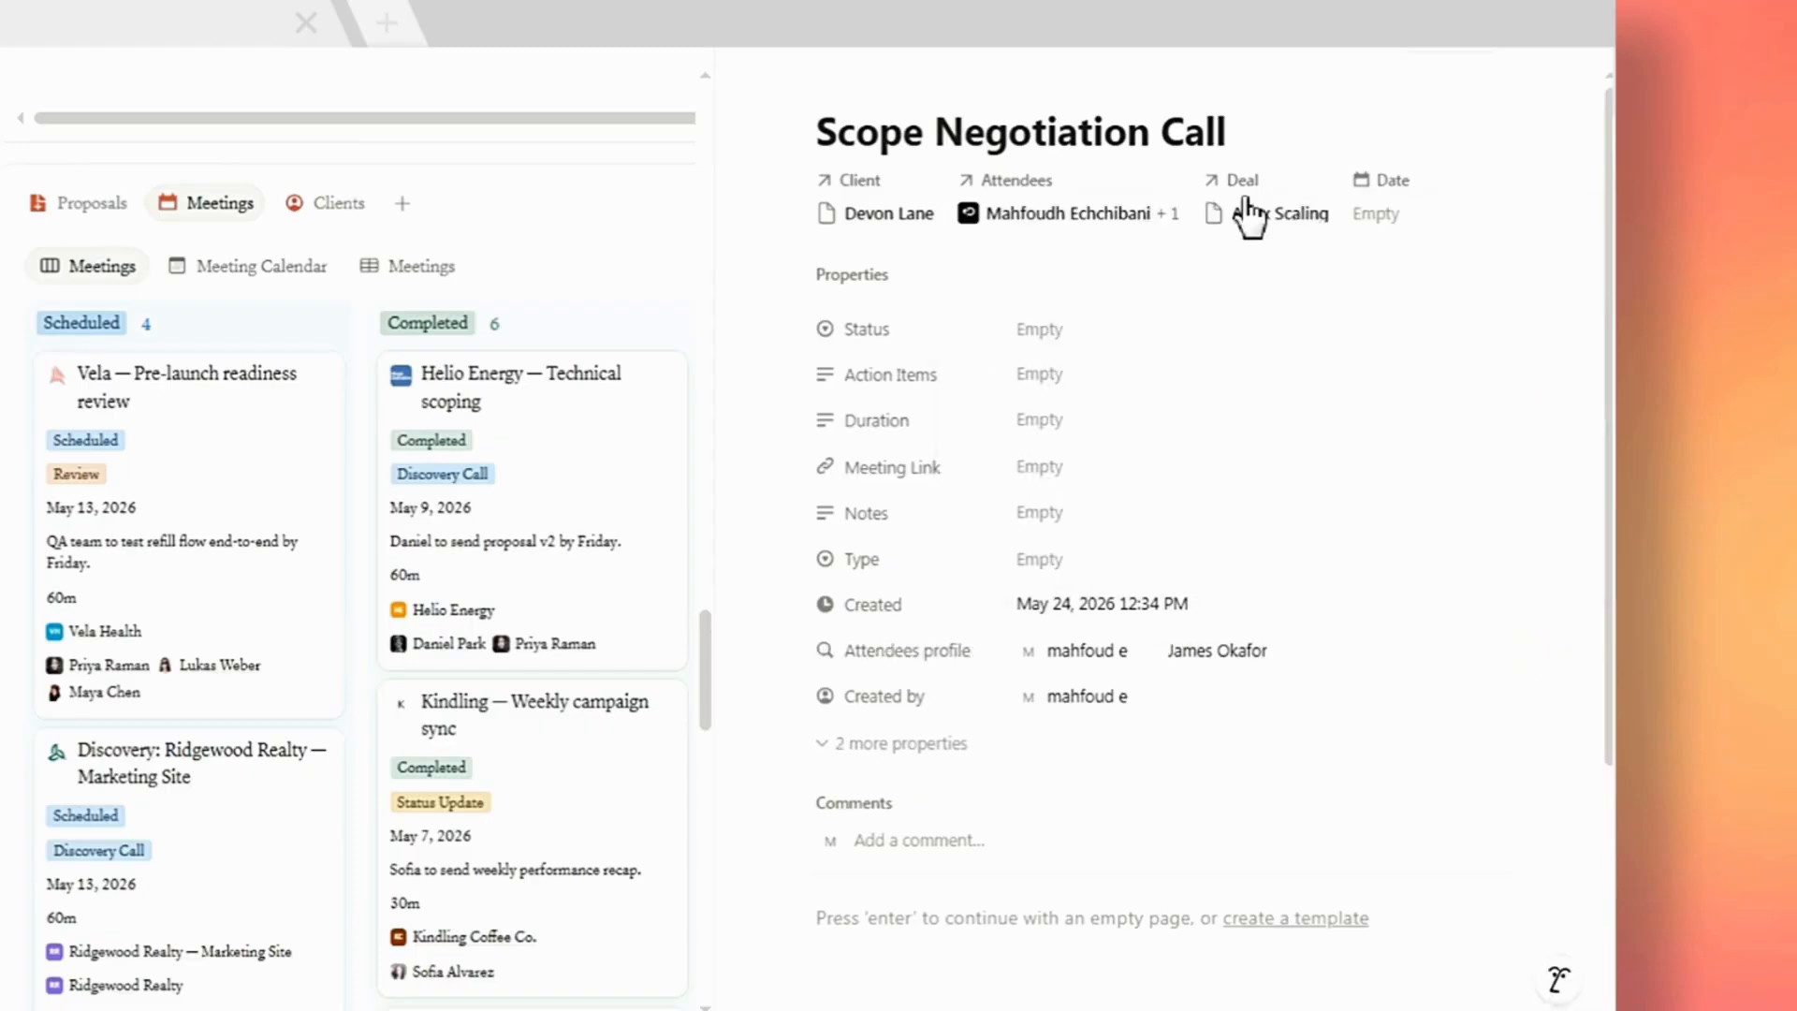
# - Set the Scope Negotiation Call's date to May 30, 2026
pyautogui.click(1377, 218)
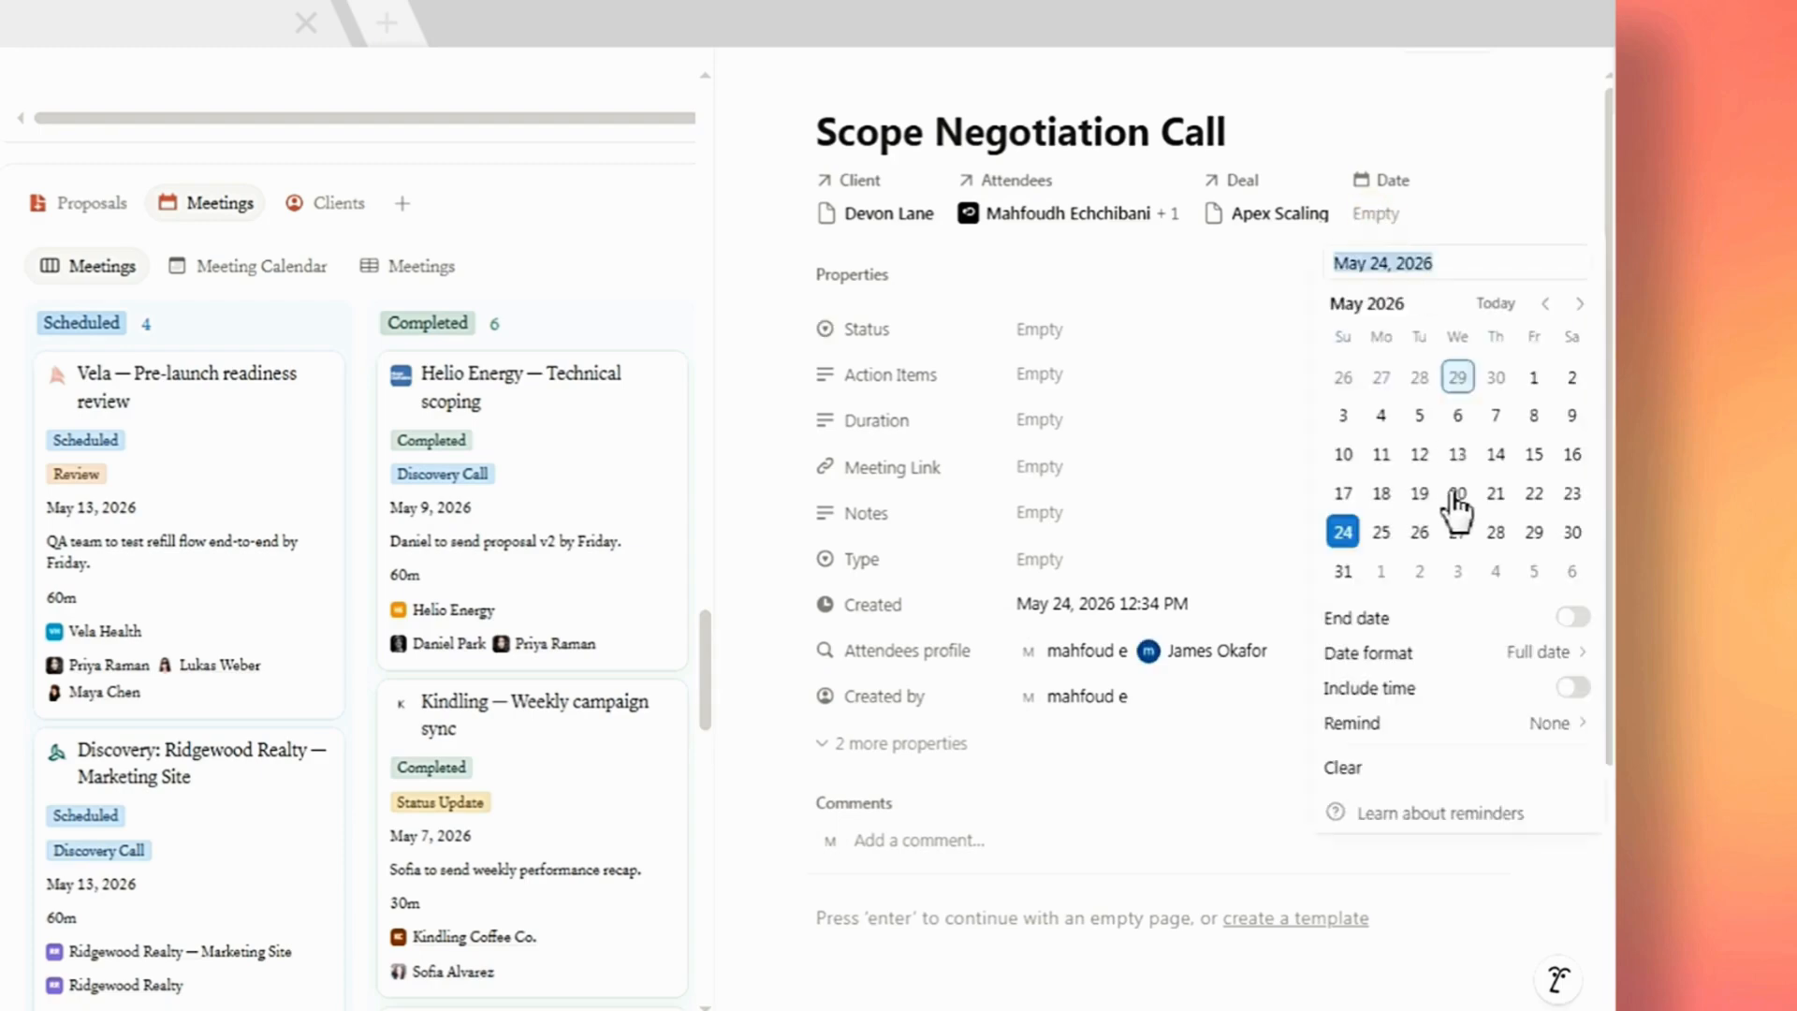
pyautogui.click(1572, 532)
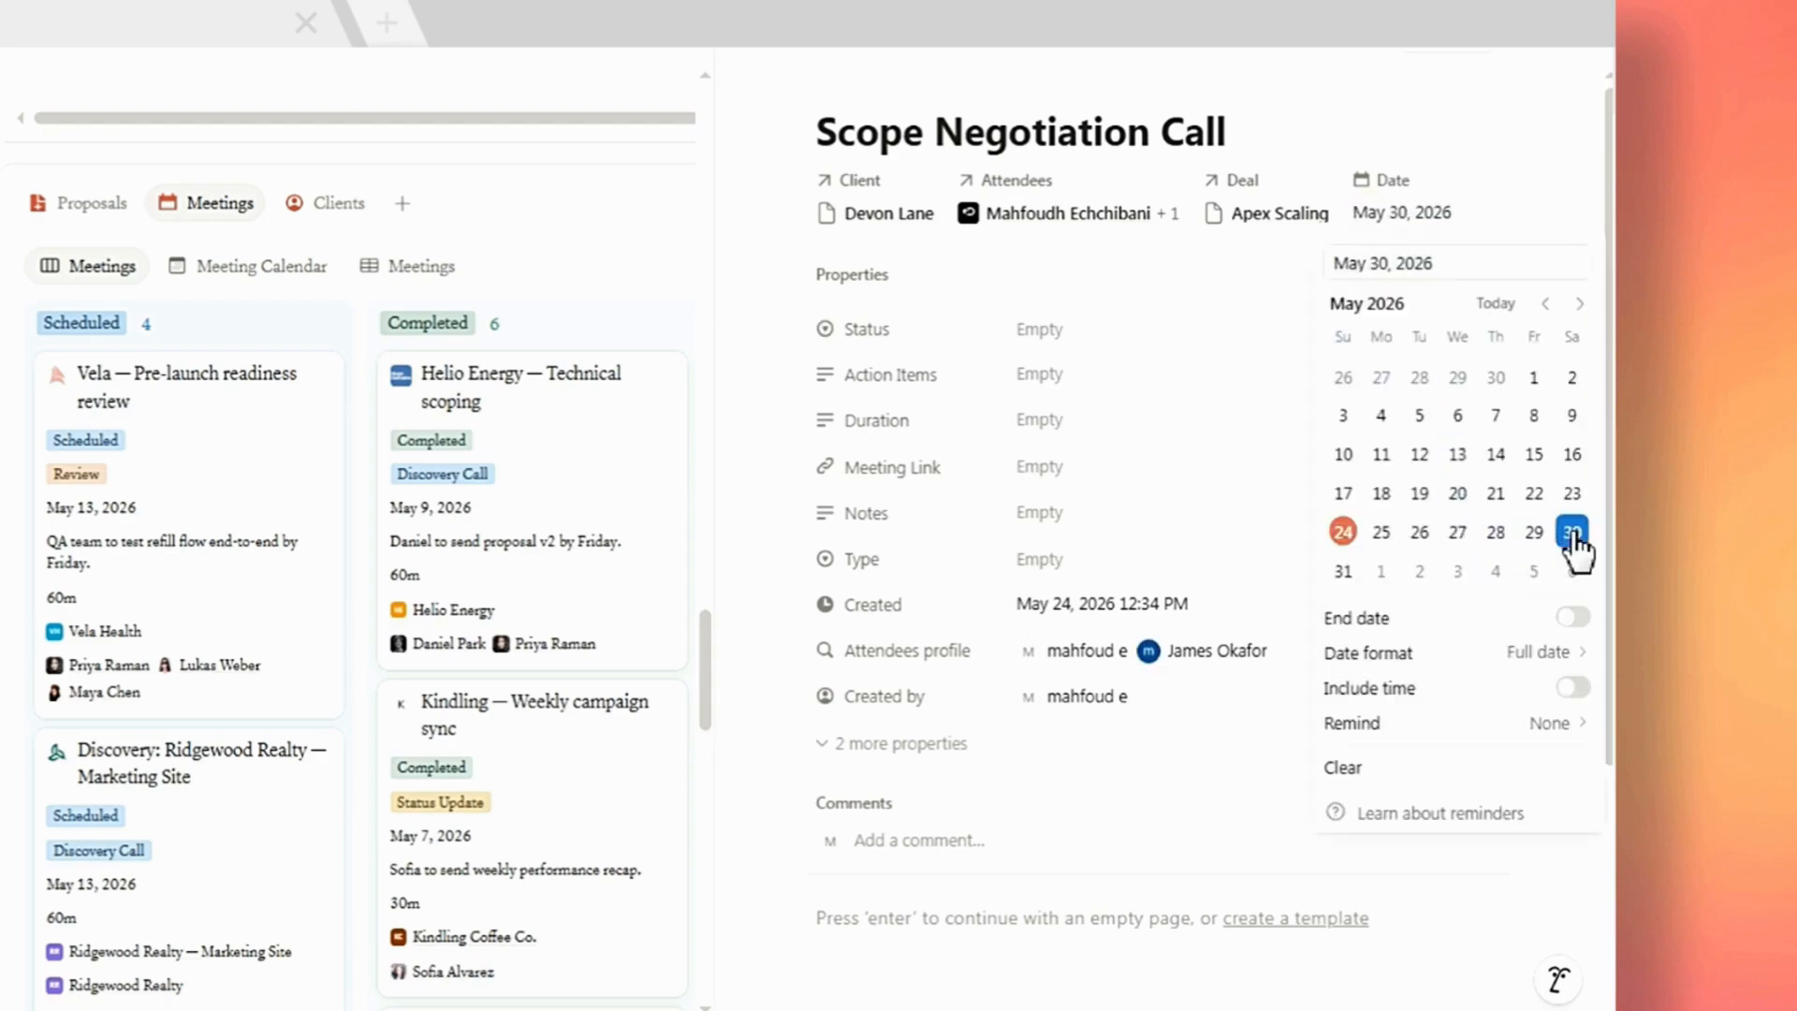
pyautogui.click(1549, 185)
# - Set the Scope Negotiation Call's status to Scheduled and its type to Discovery Call, and close the meeting page
pyautogui.click(1035, 328)
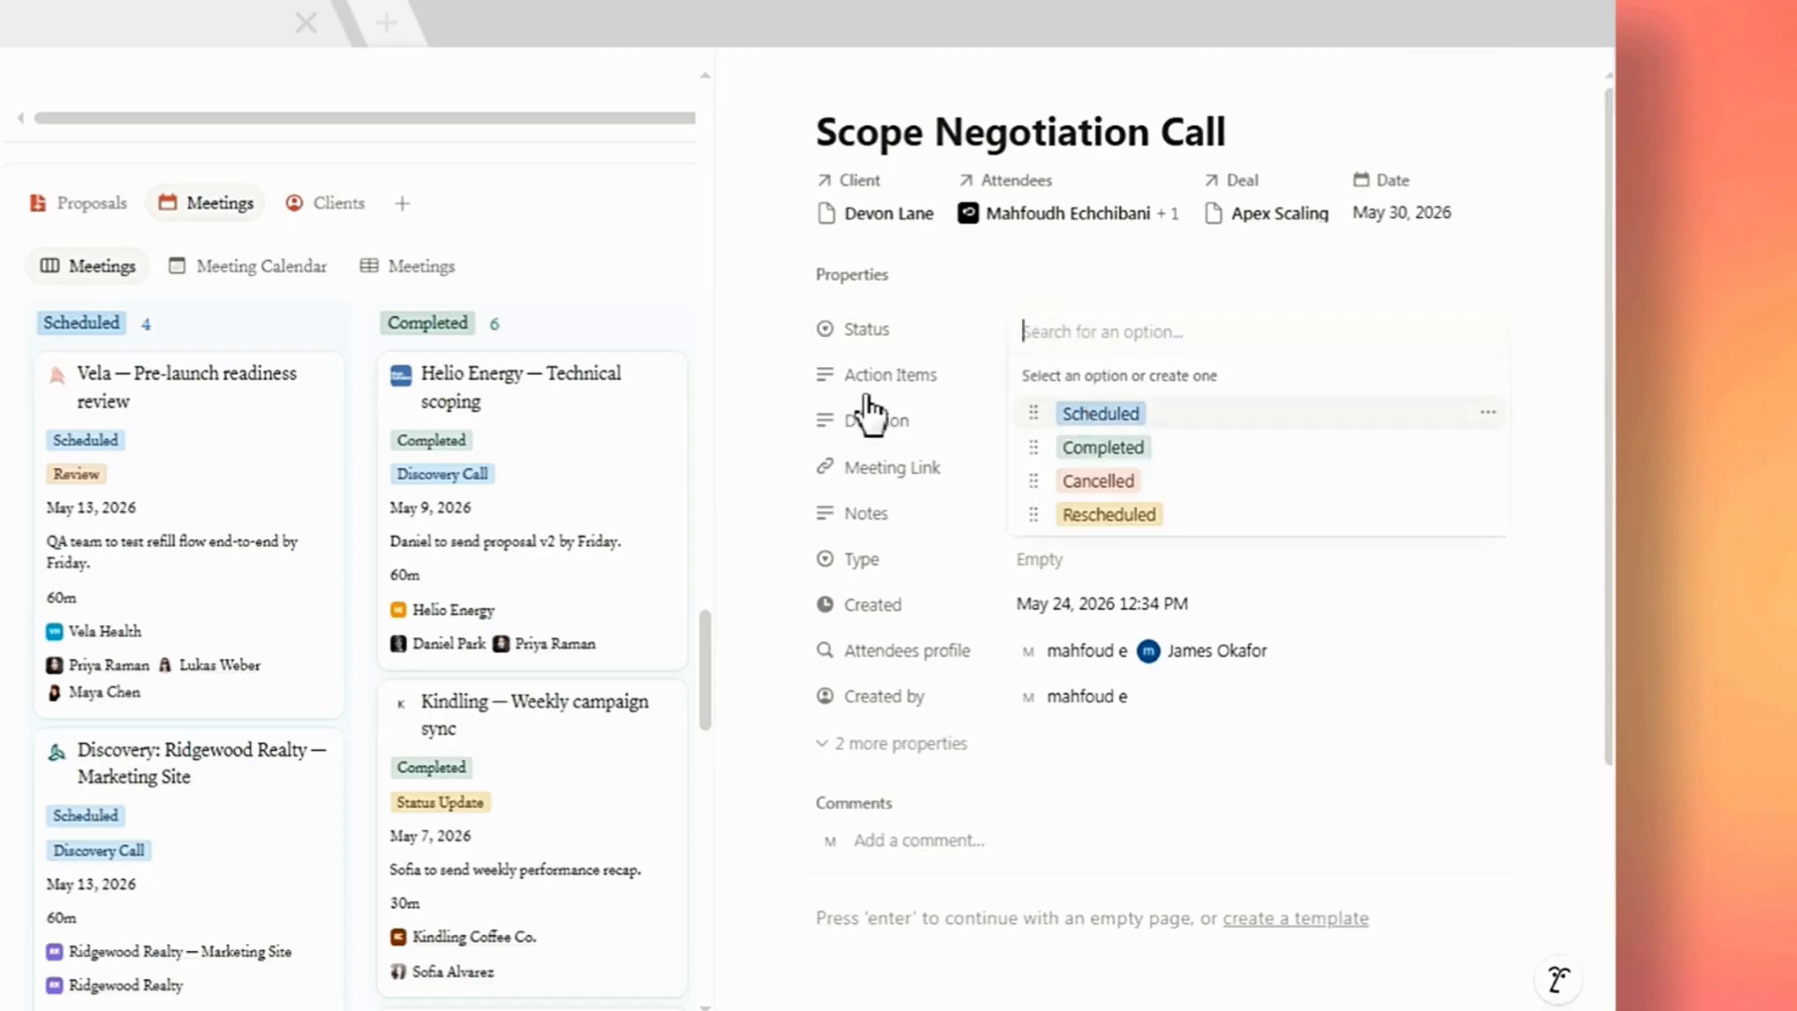
pyautogui.press('Return')
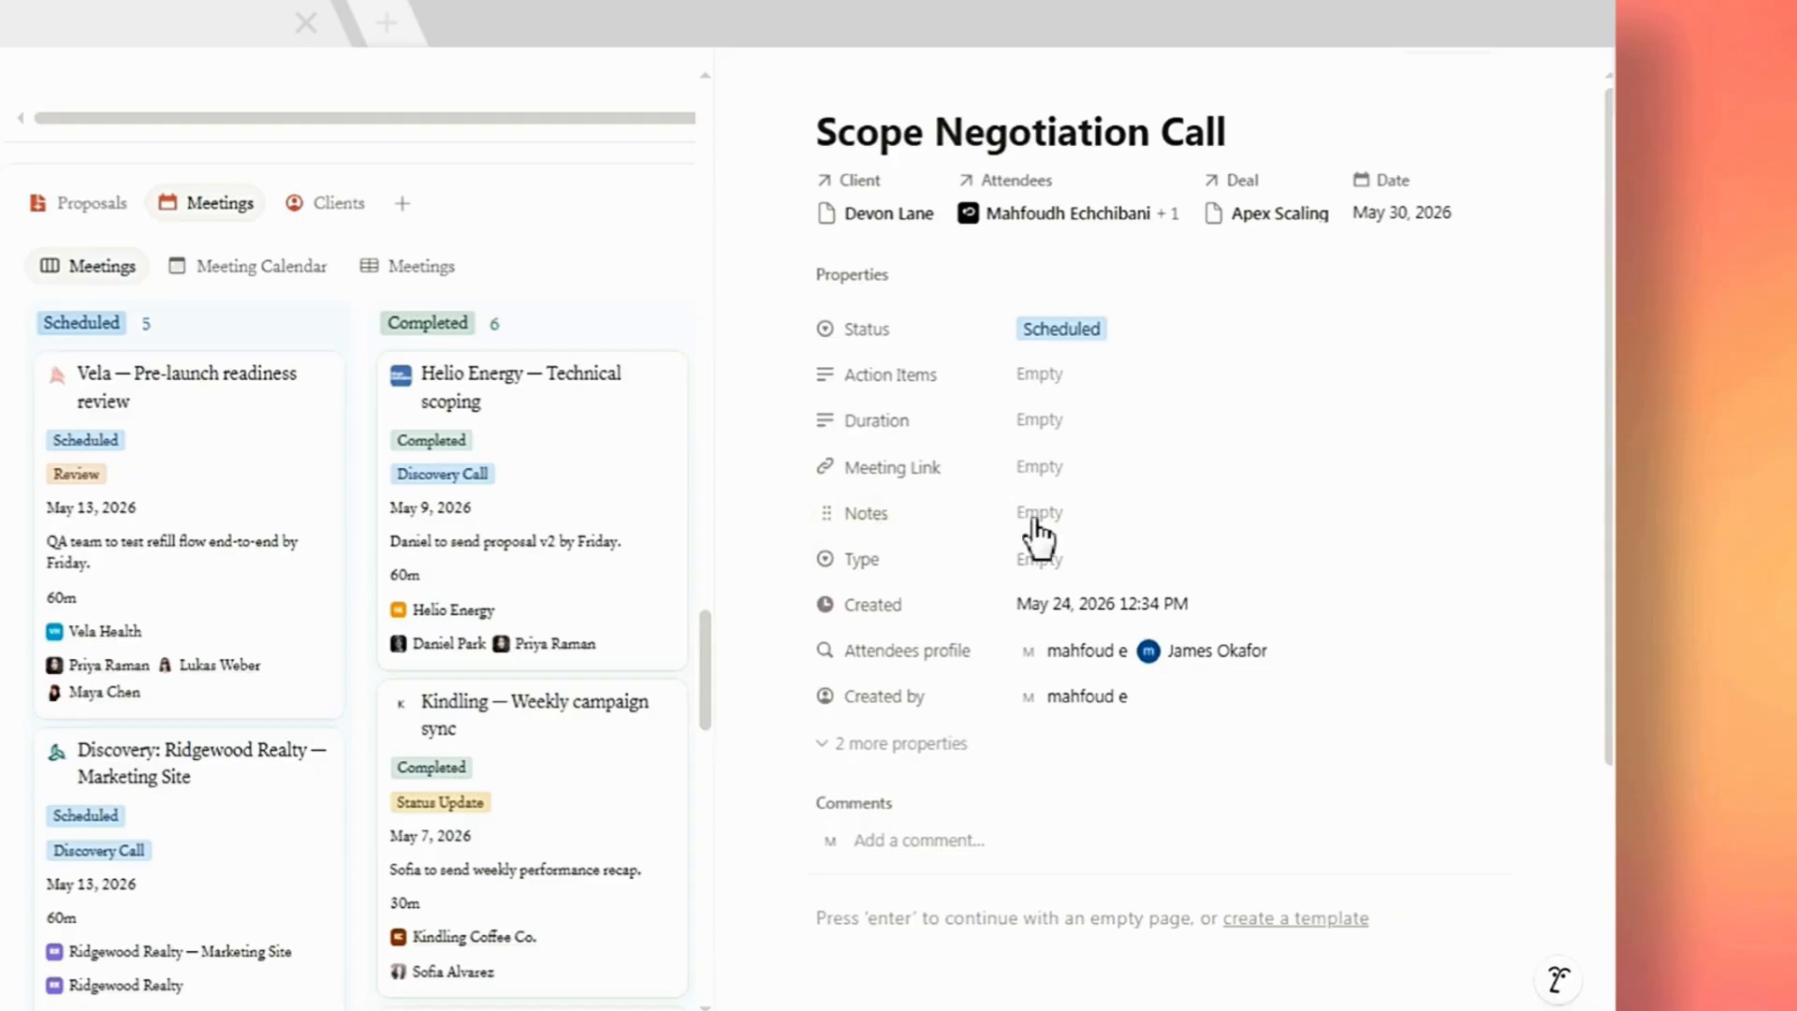
pyautogui.click(1039, 561)
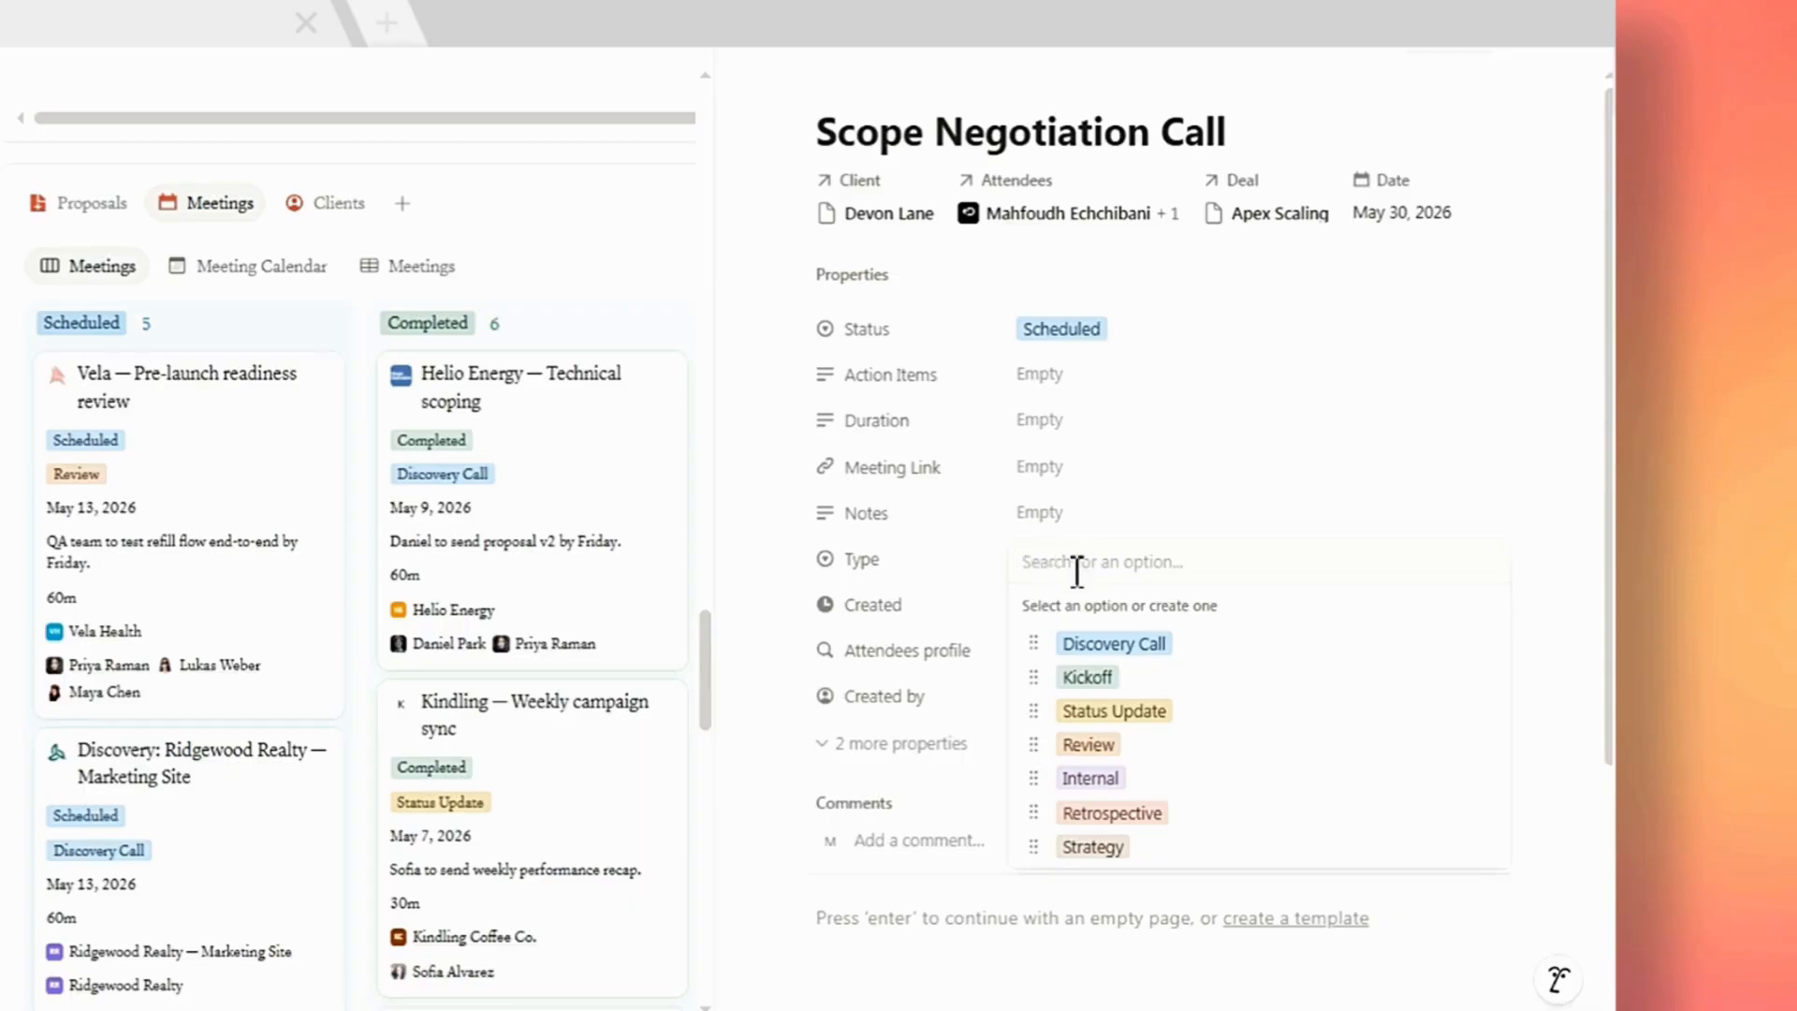
pyautogui.click(1112, 644)
pyautogui.scroll(-3, 998, 728)
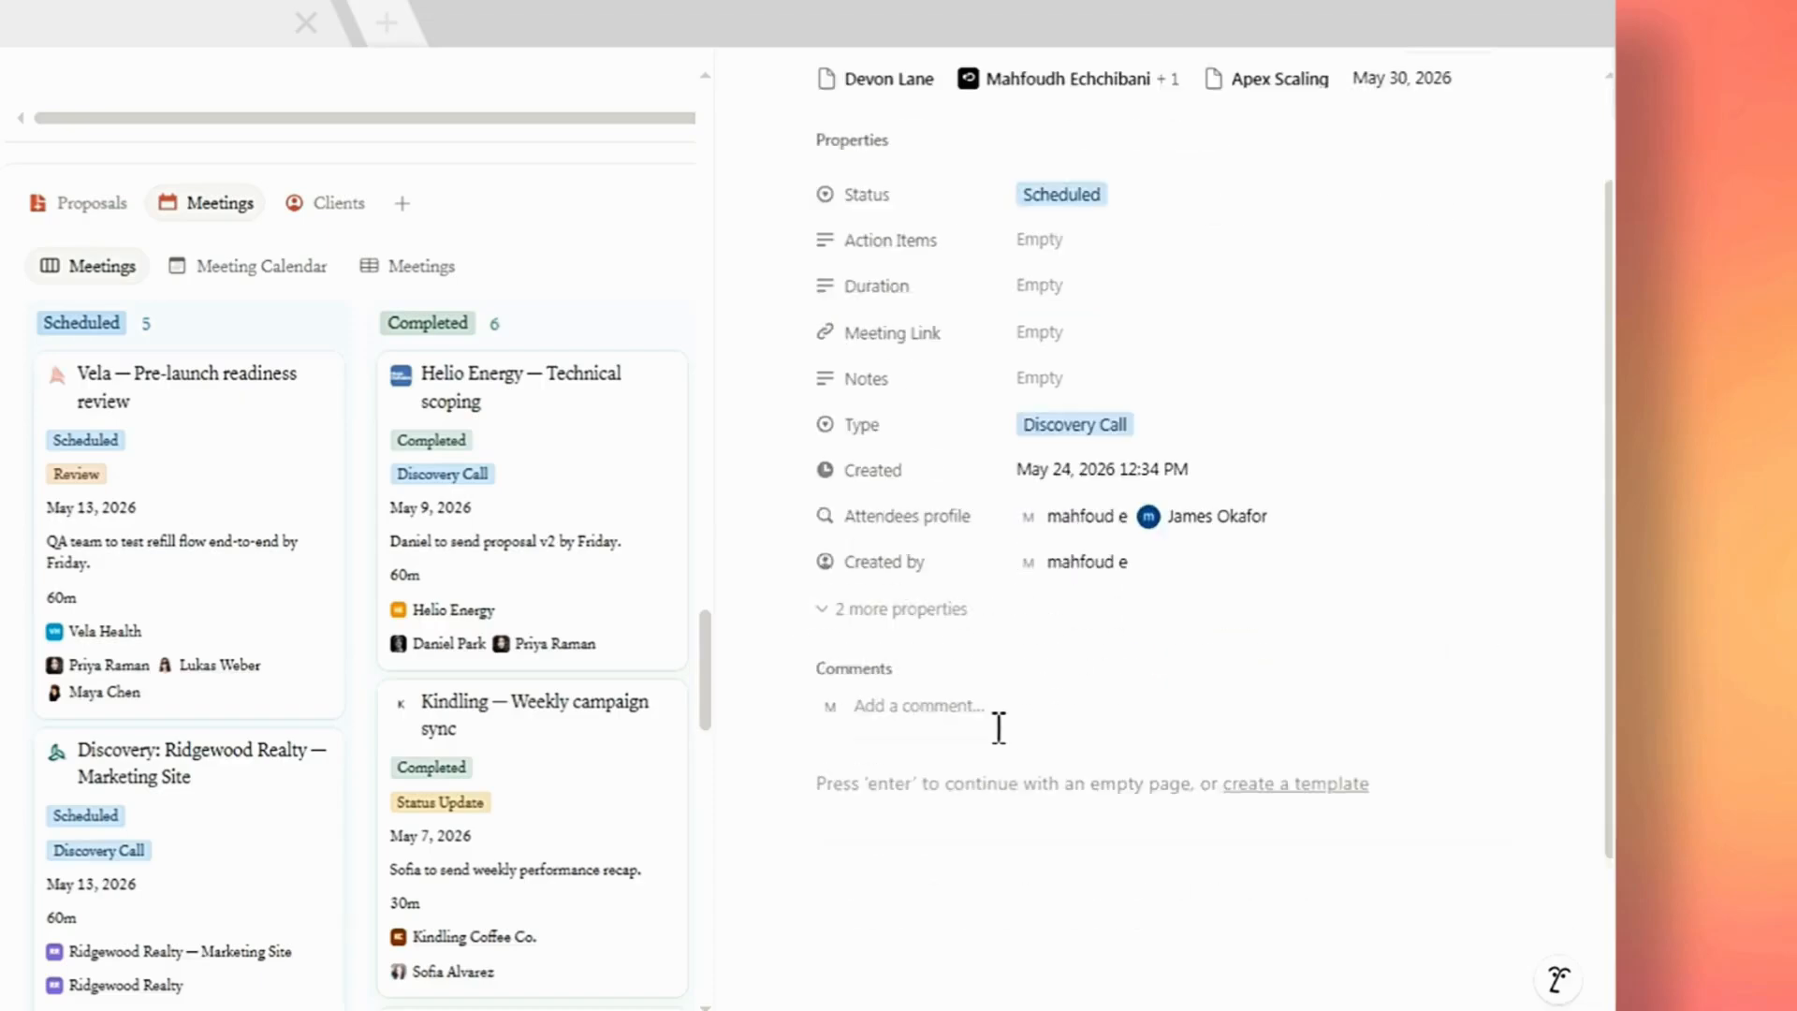
pyautogui.click(924, 618)
pyautogui.scroll(3, 979, 514)
pyautogui.click(682, 225)
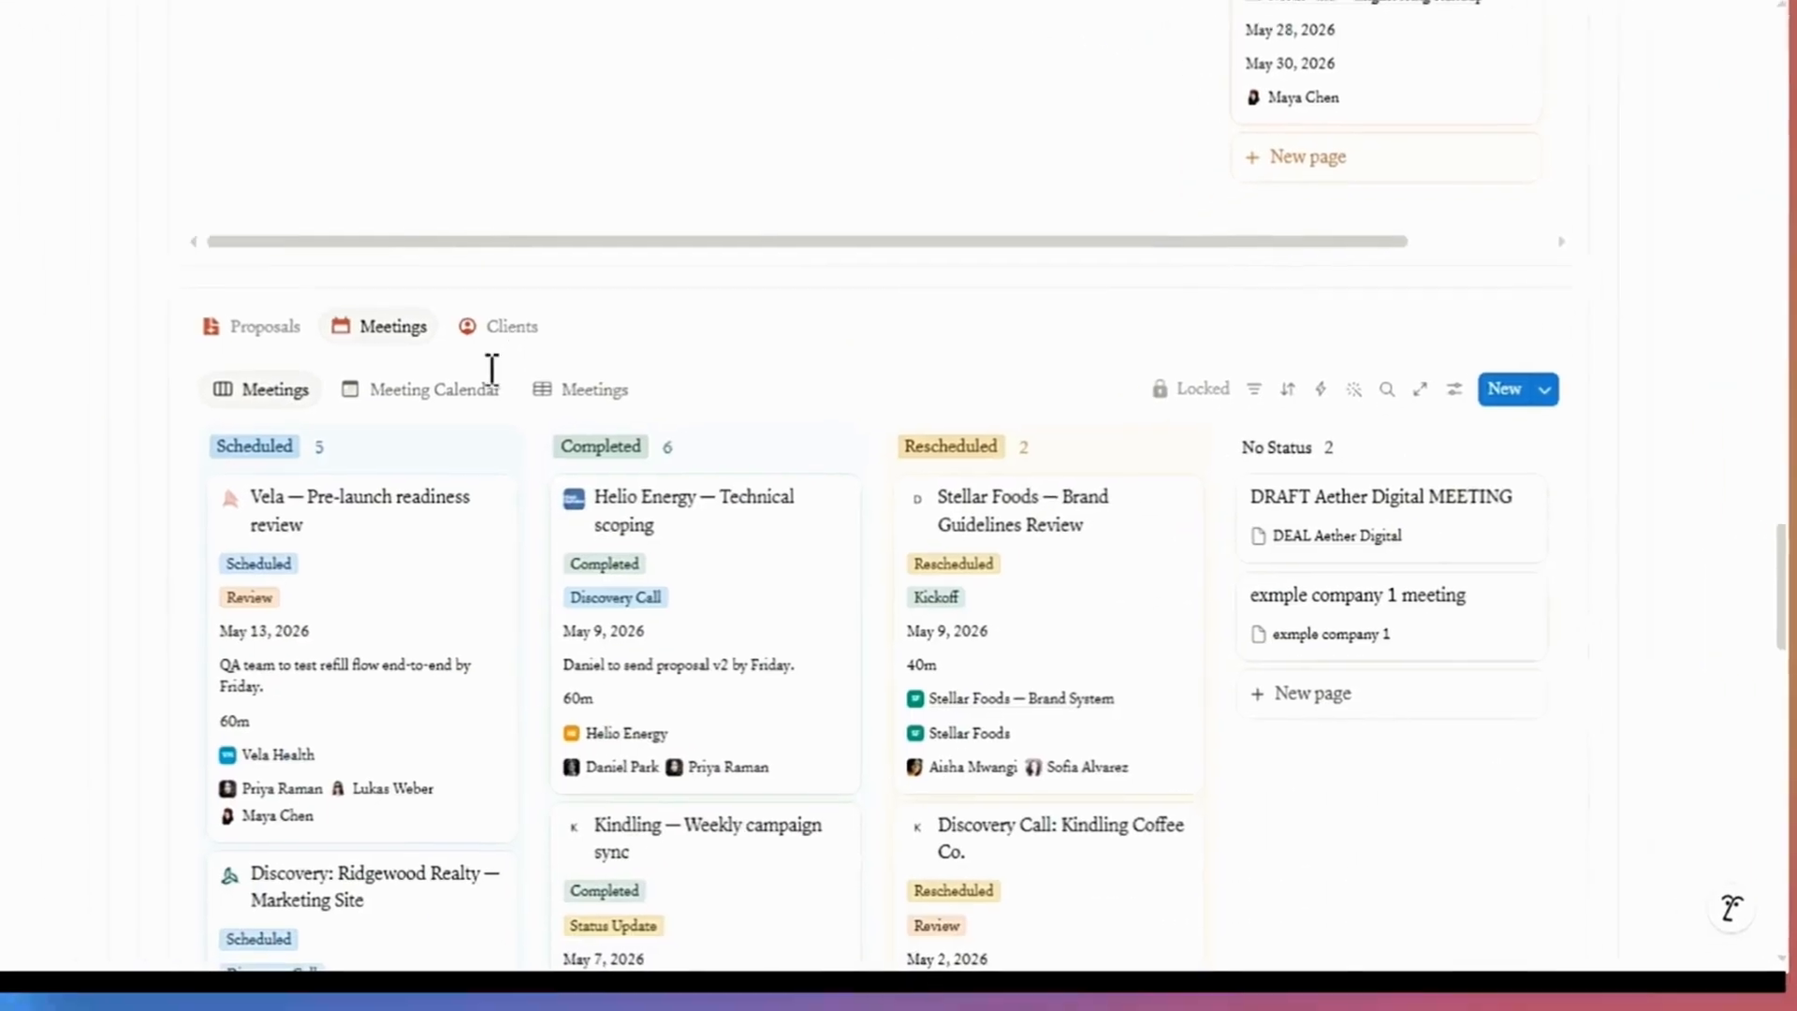
# - Open the Apex Scaling deal in the Negotiation column, set its amount to $25,000, and close the deal page
pyautogui.scroll(-5, 324, 514)
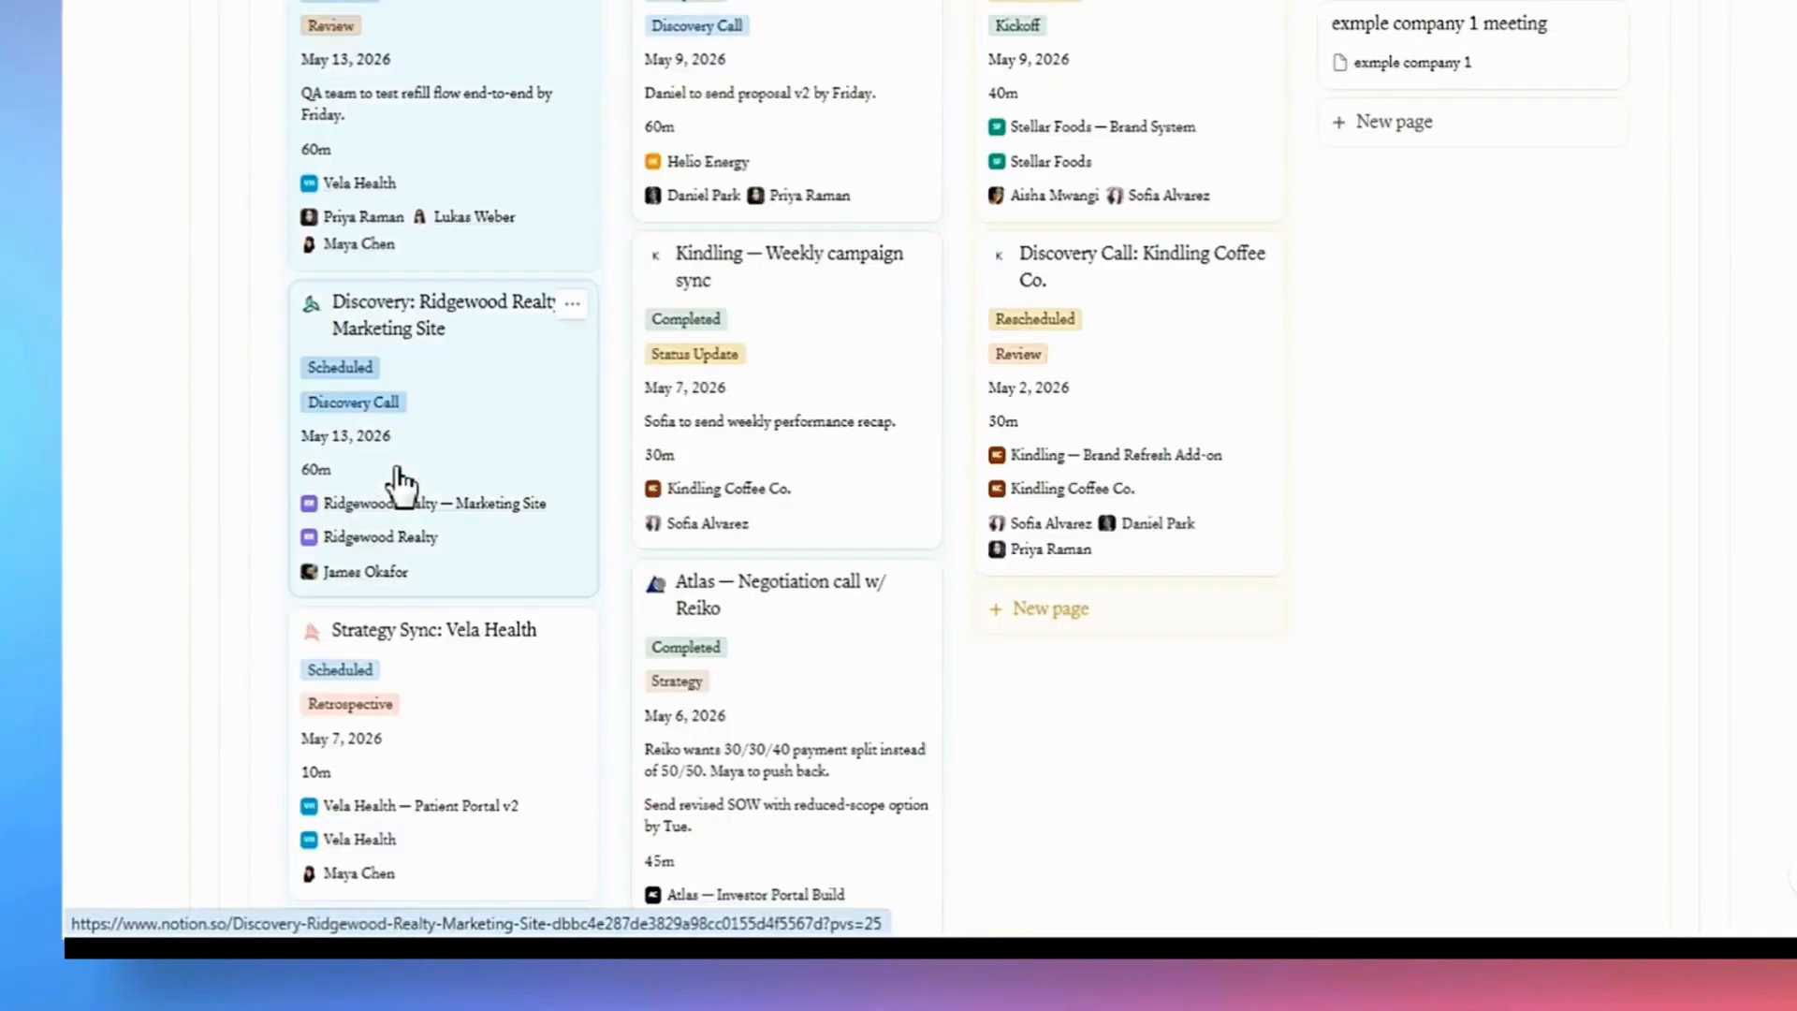
pyautogui.scroll(-10, 402, 482)
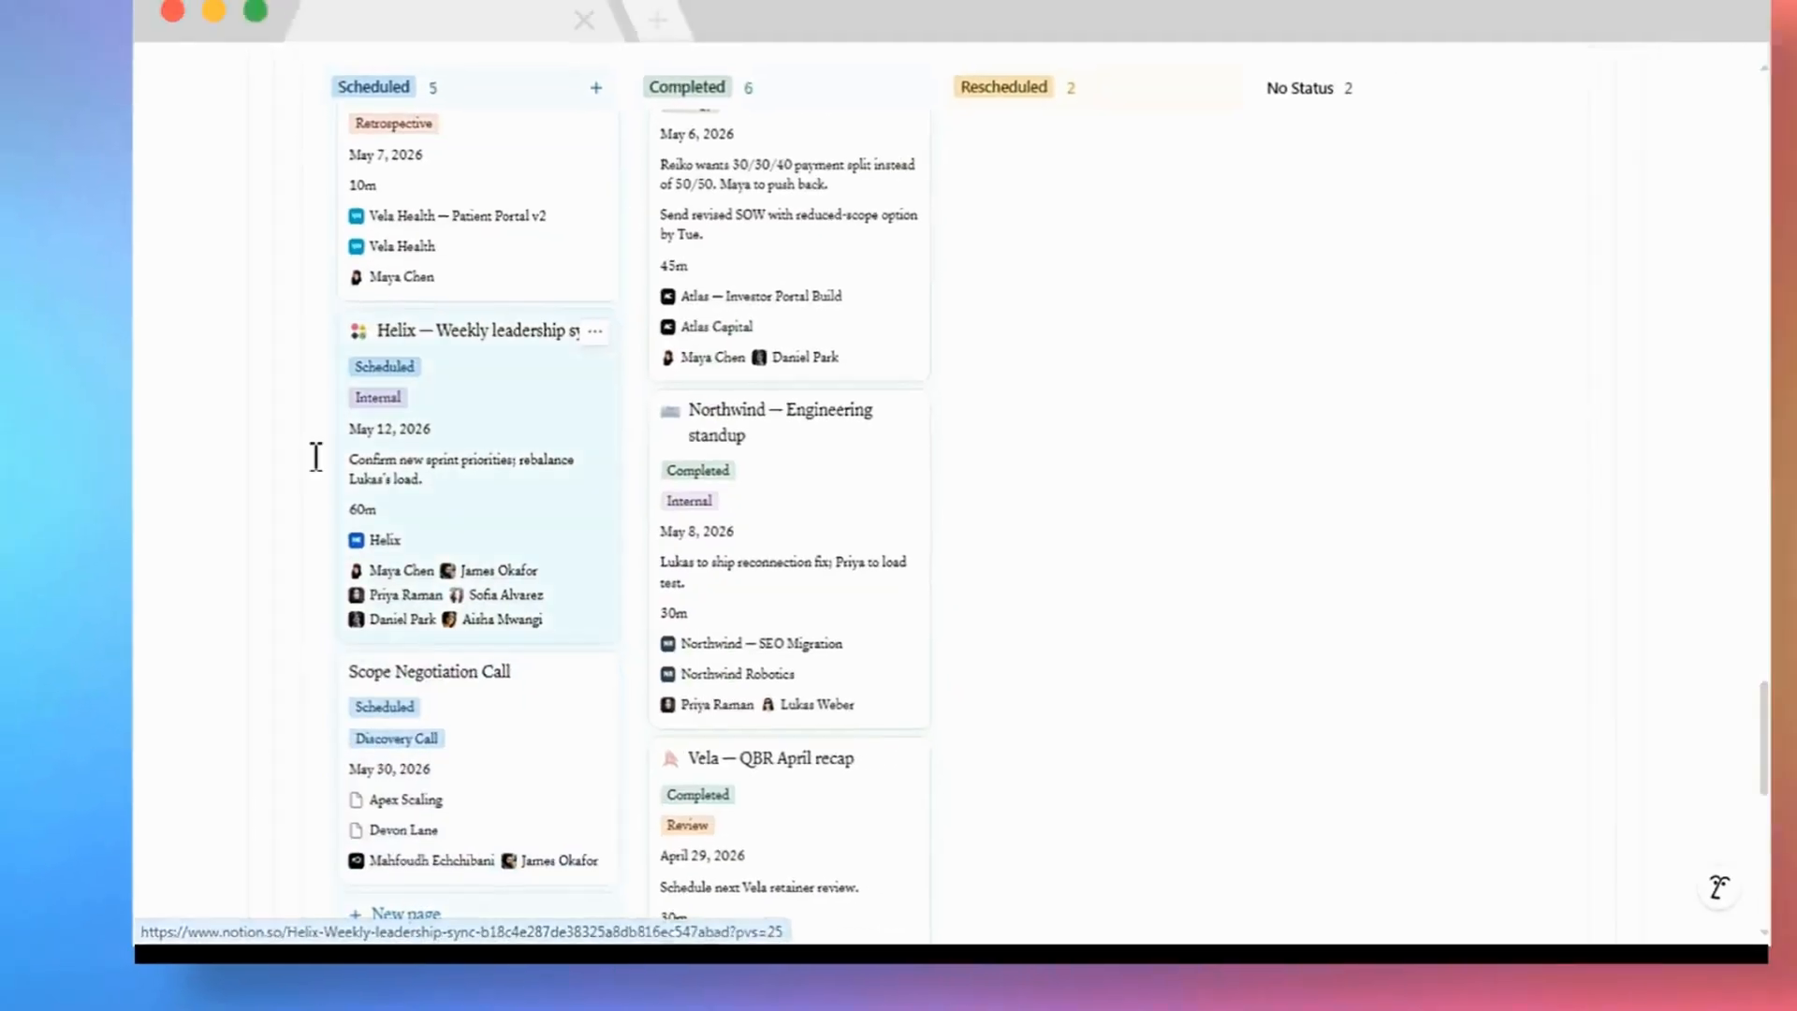
pyautogui.scroll(15, 315, 457)
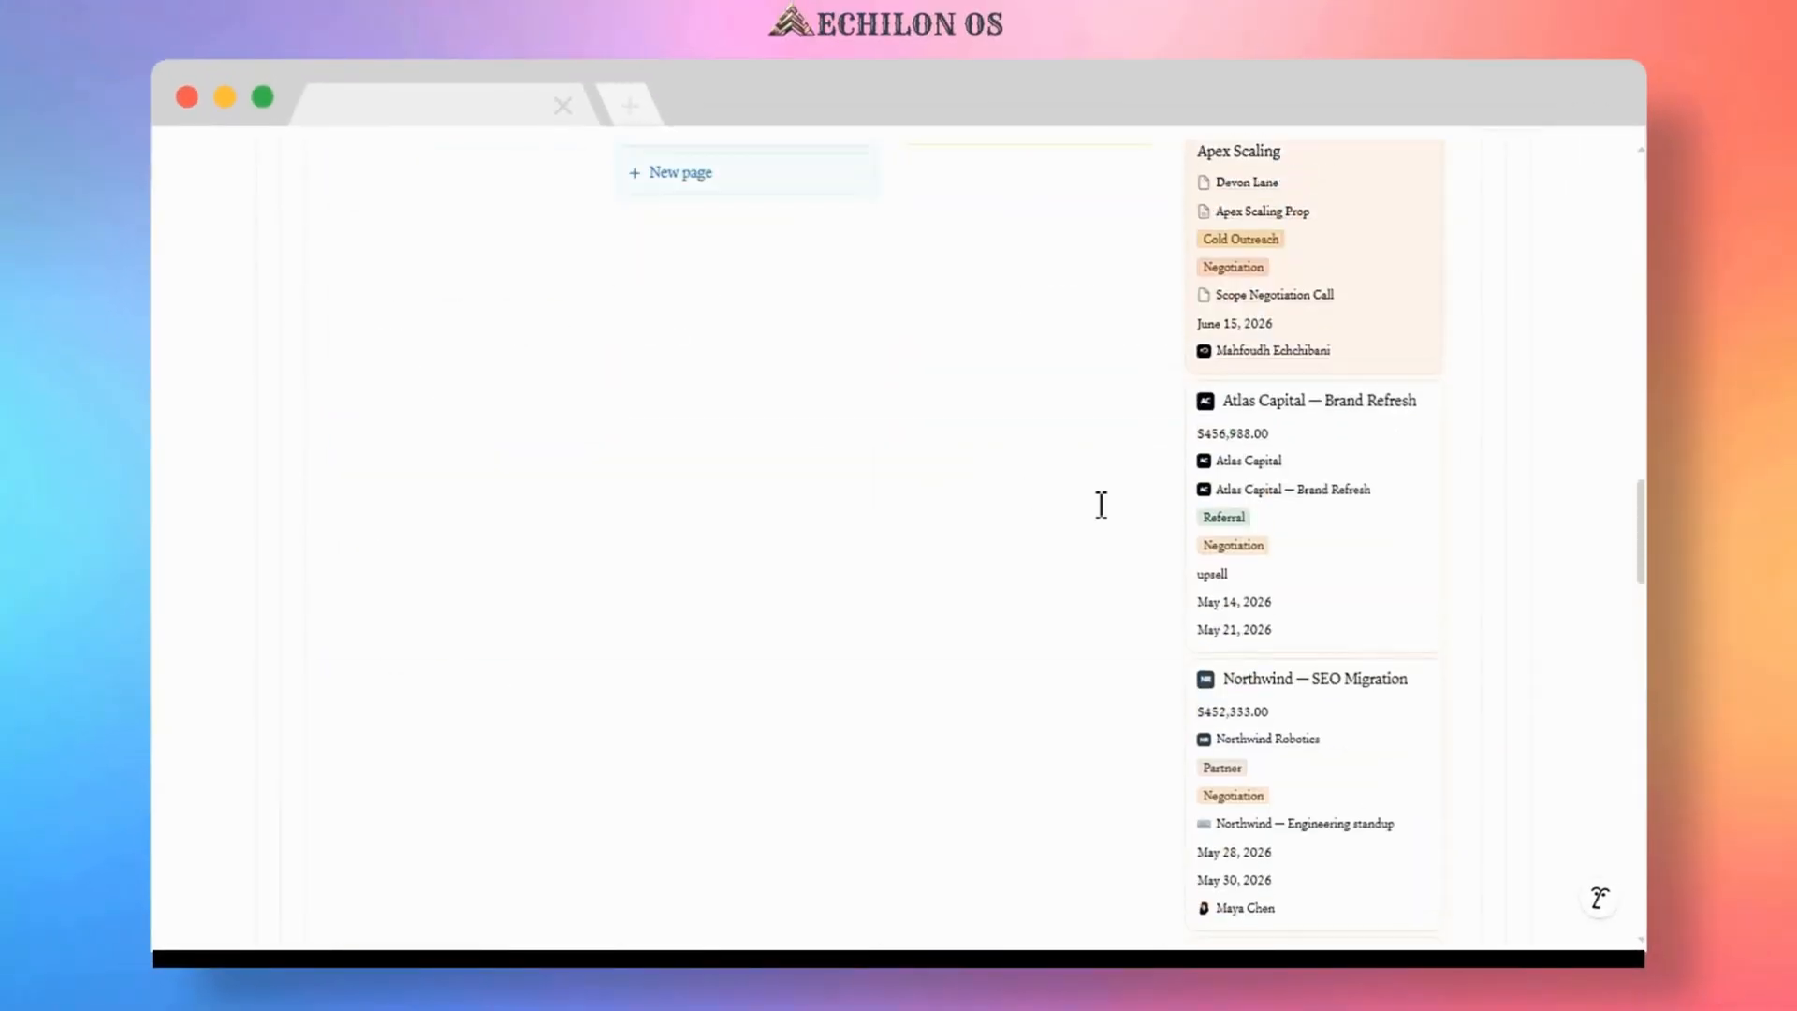
pyautogui.scroll(3, 1101, 505)
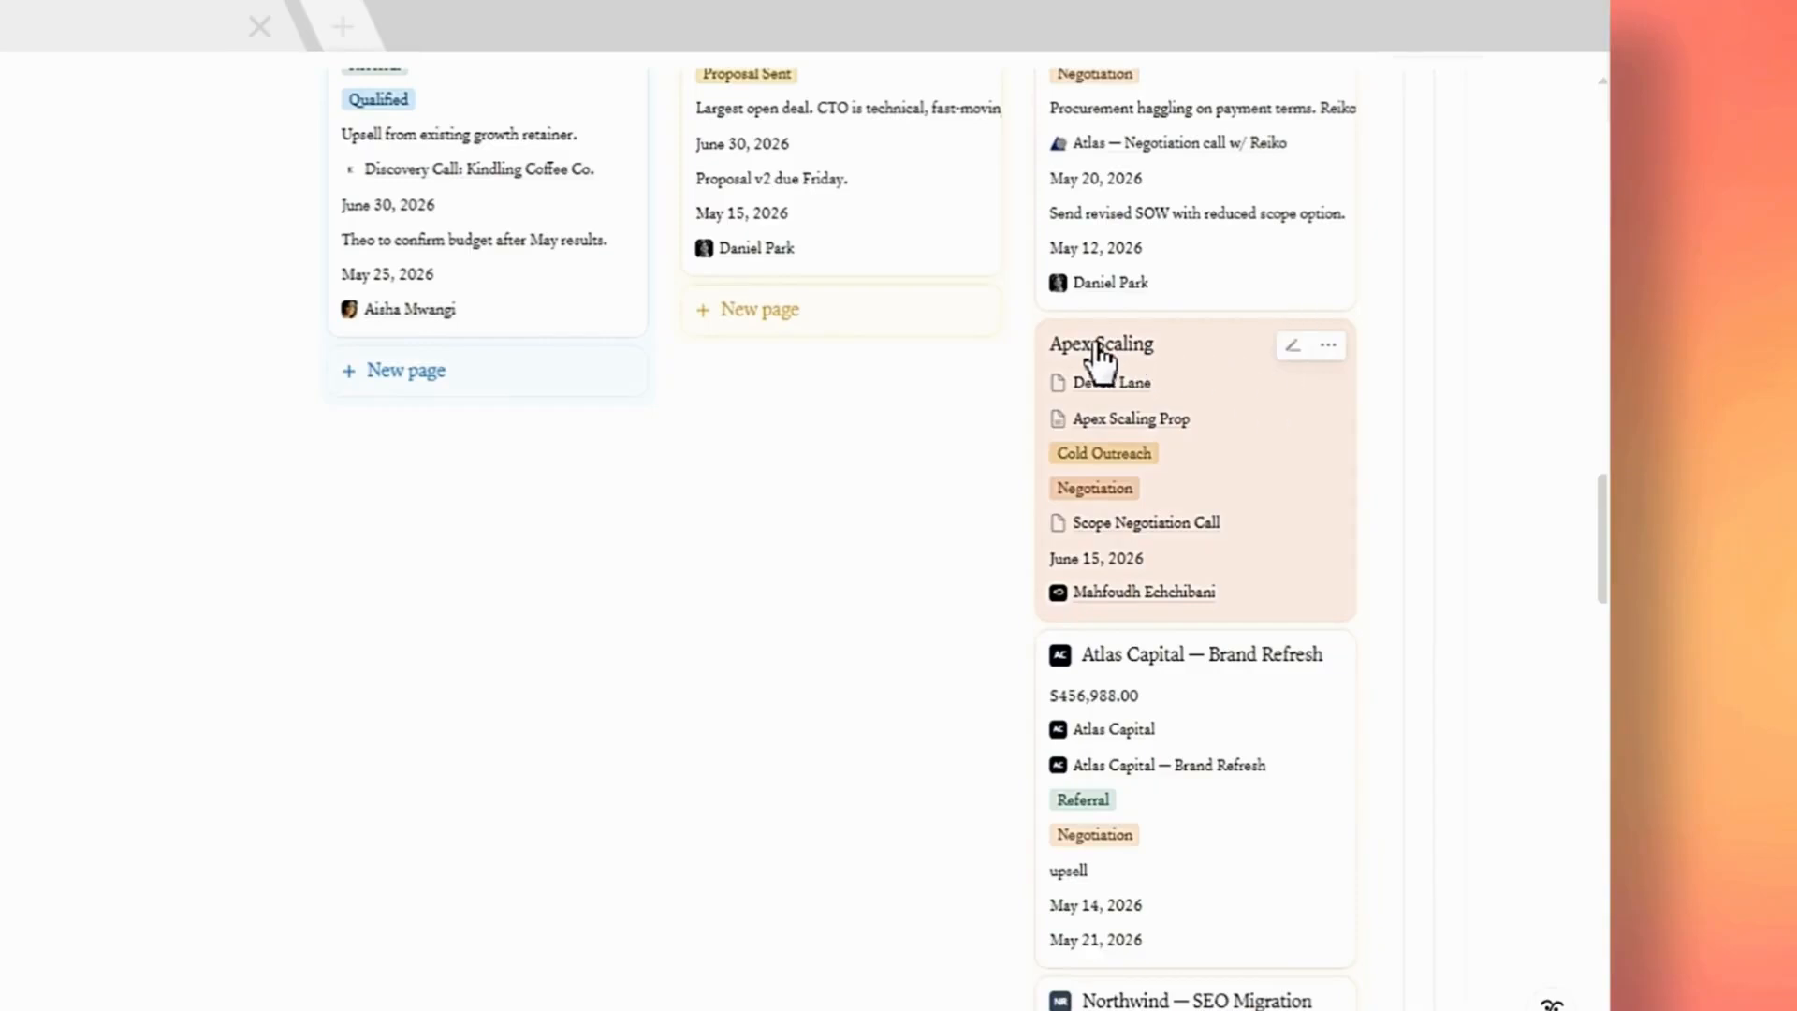
pyautogui.click(1292, 348)
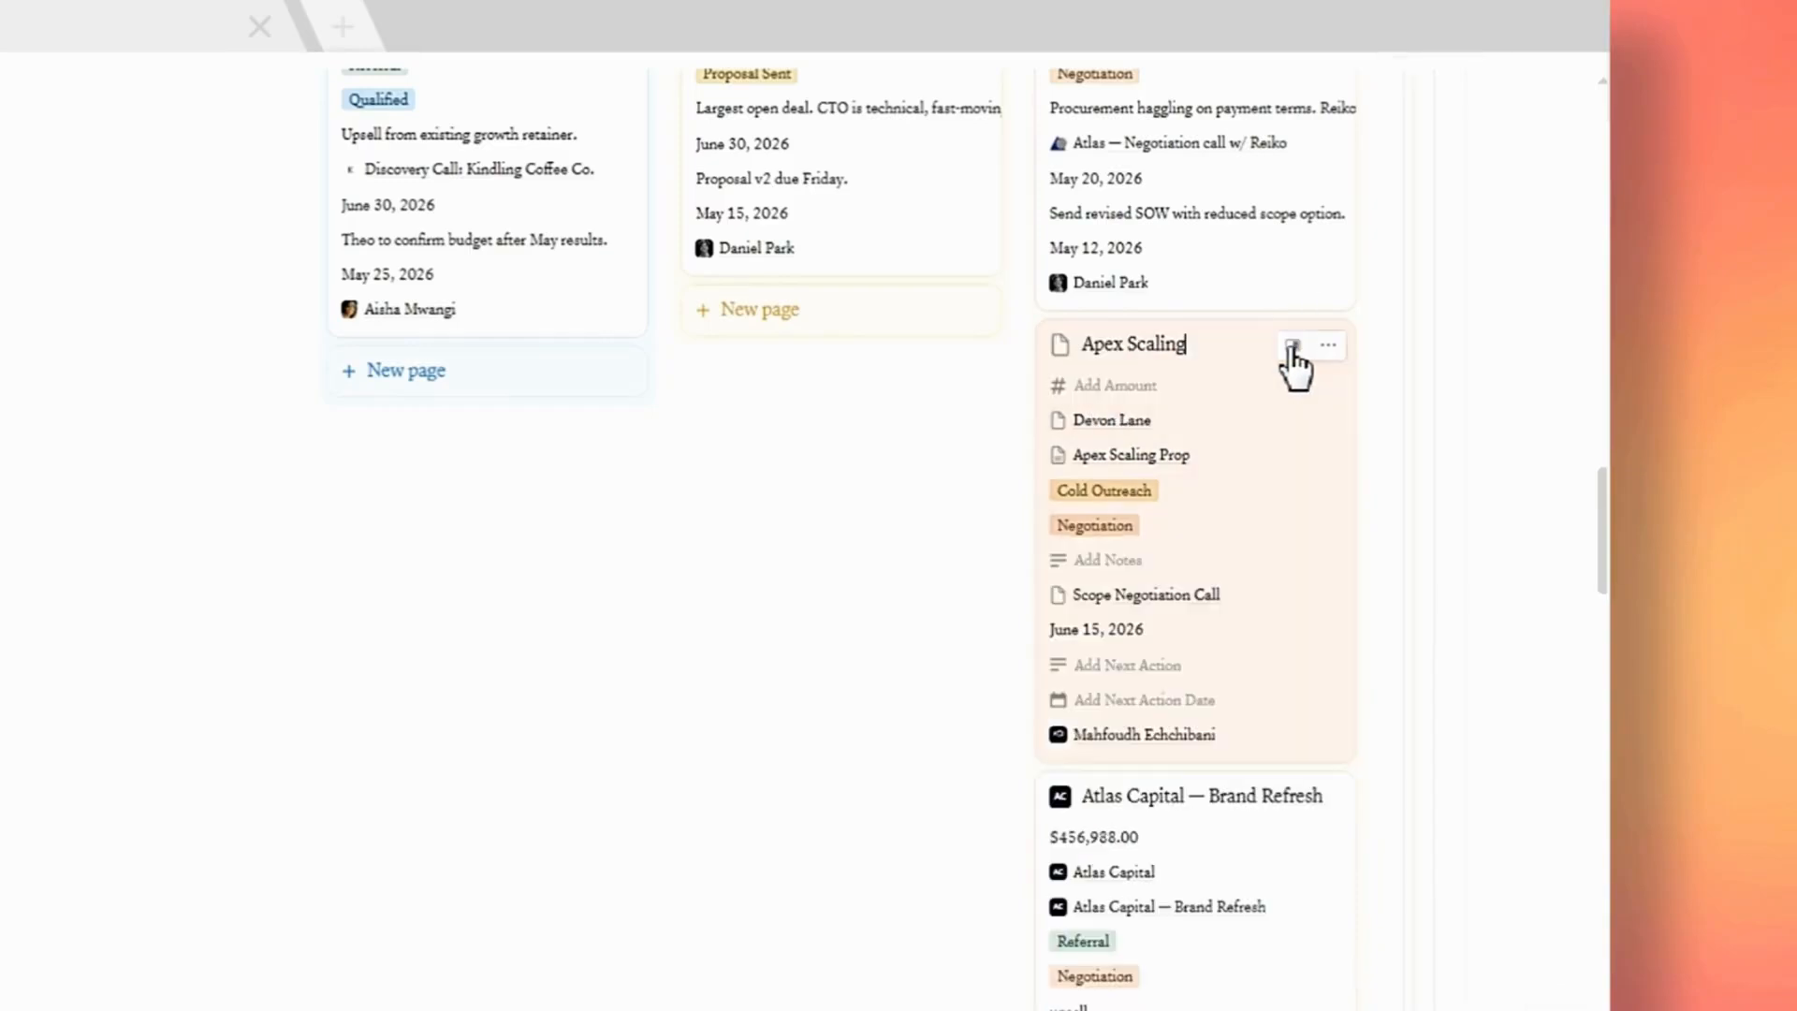
pyautogui.click(1290, 348)
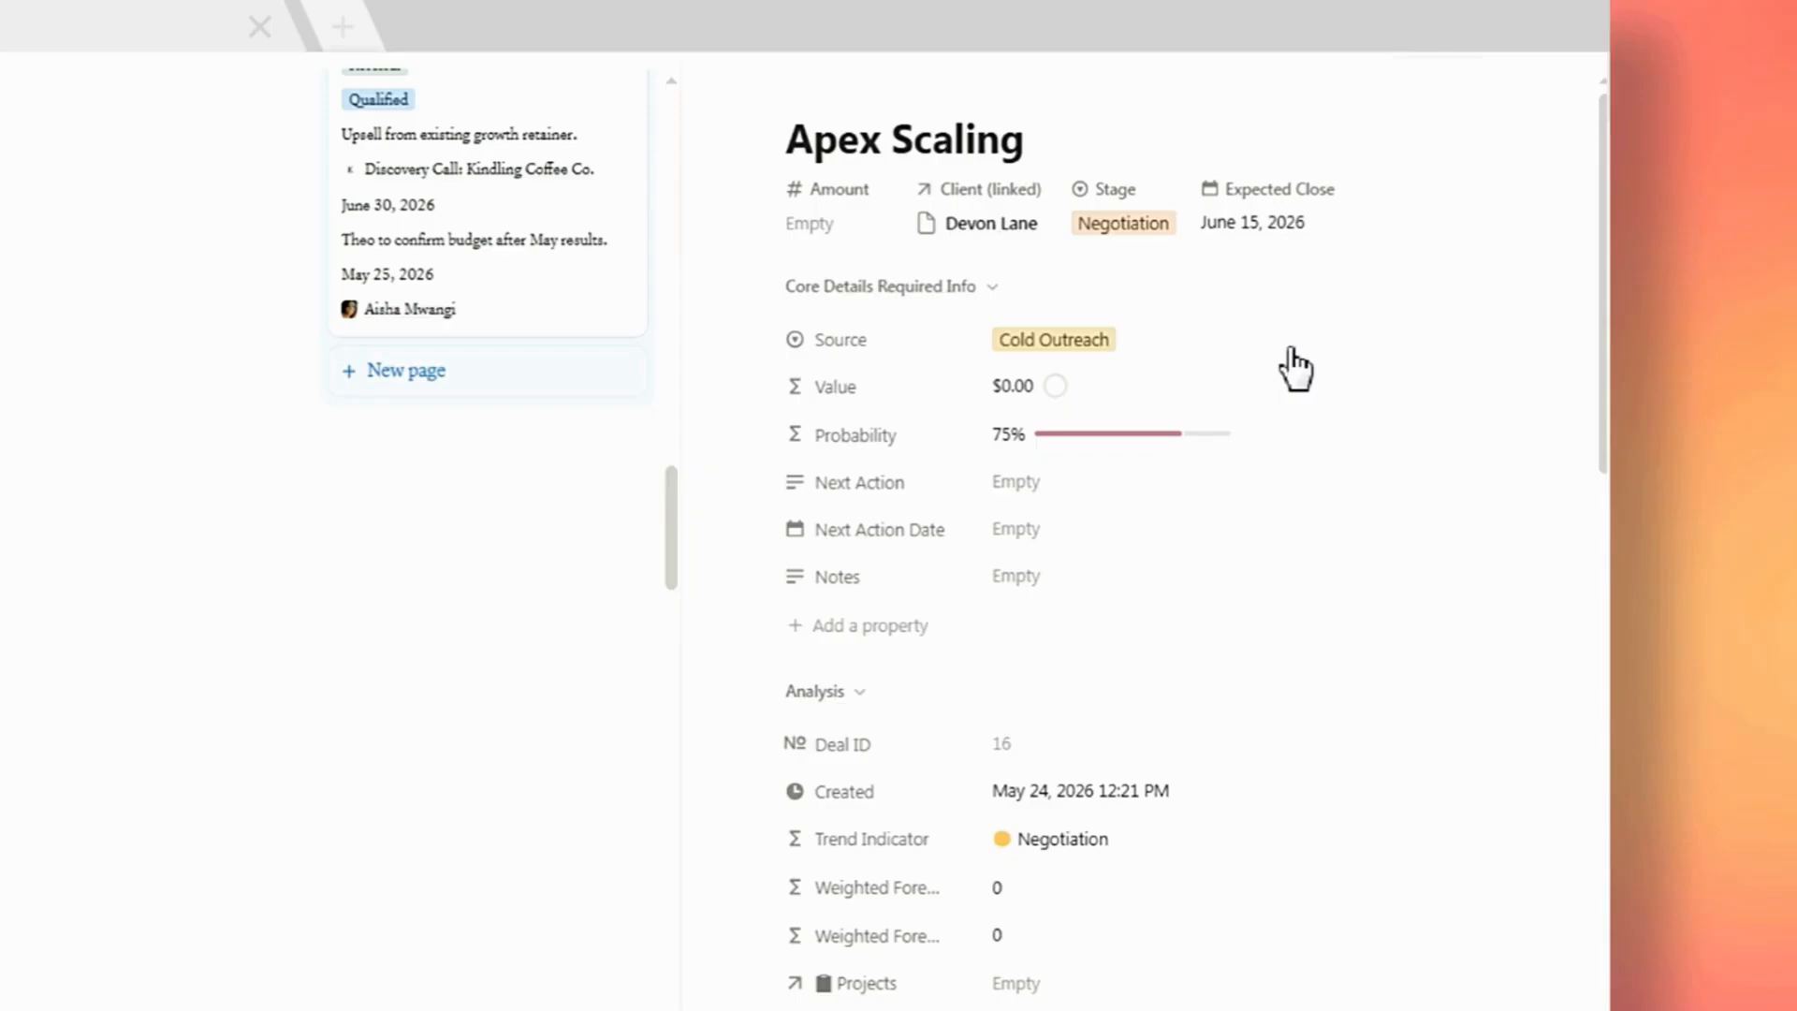
pyautogui.click(827, 225)
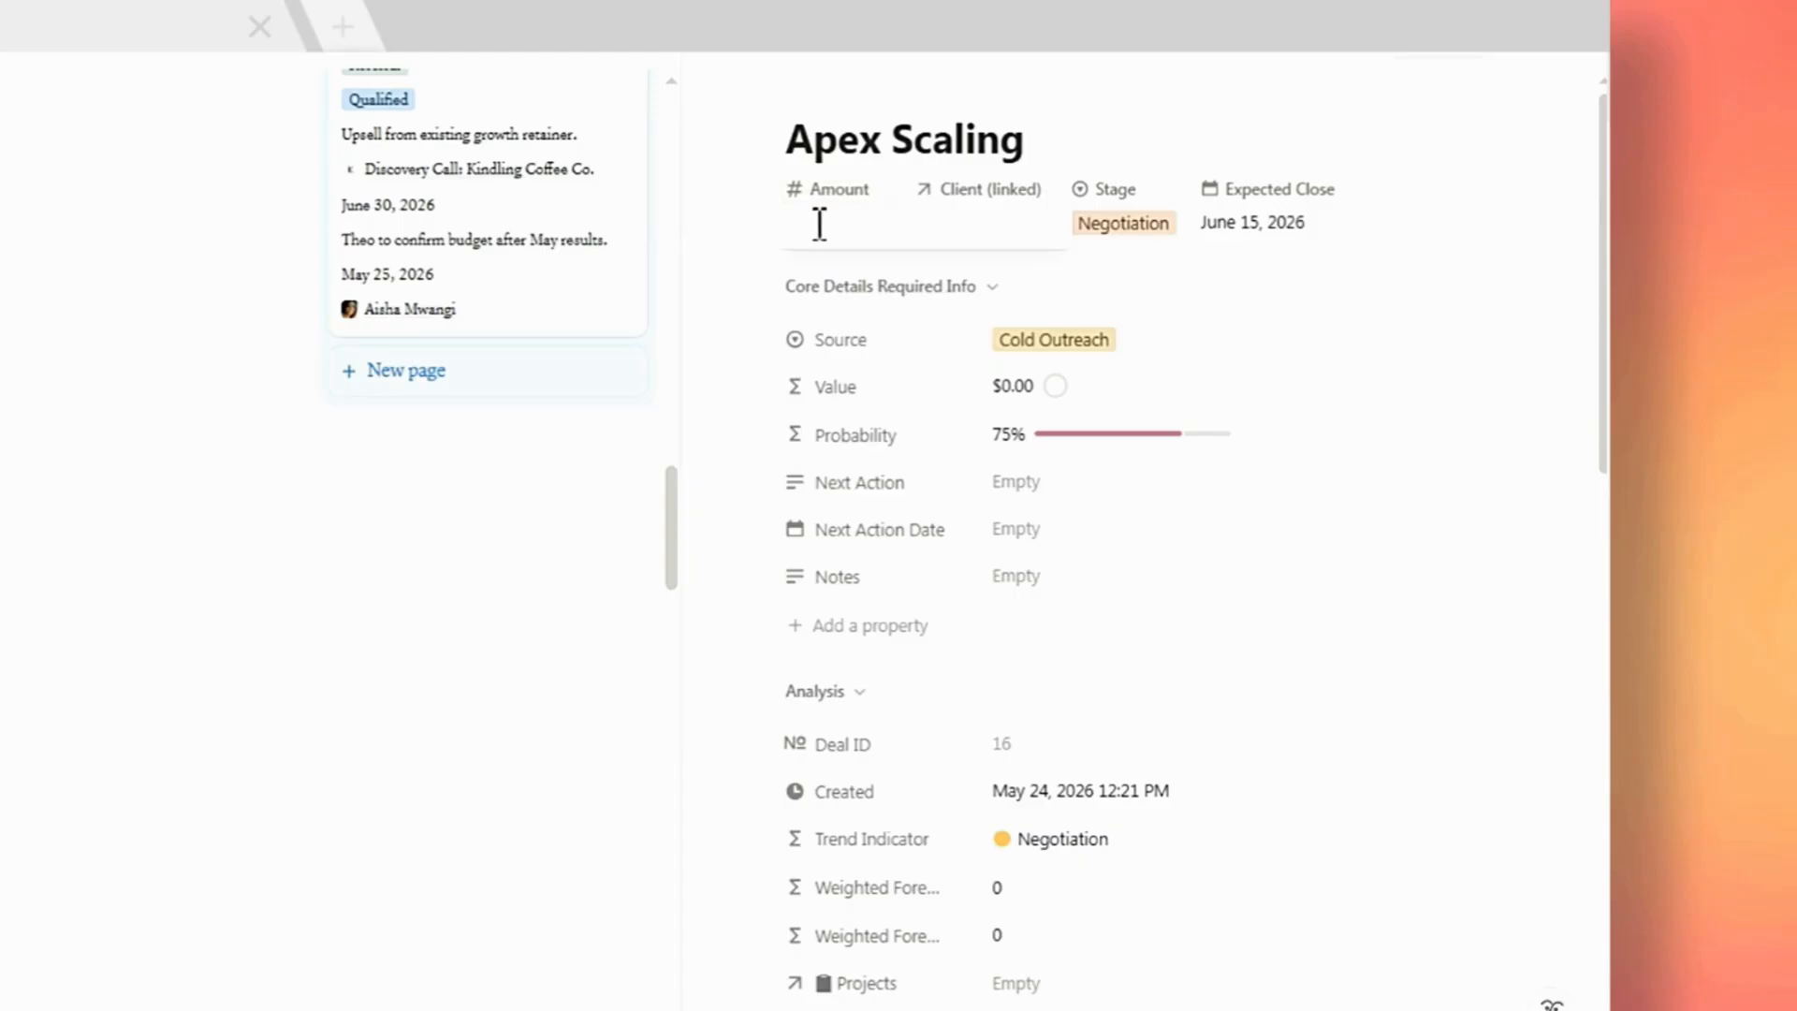
pyautogui.write('25000')
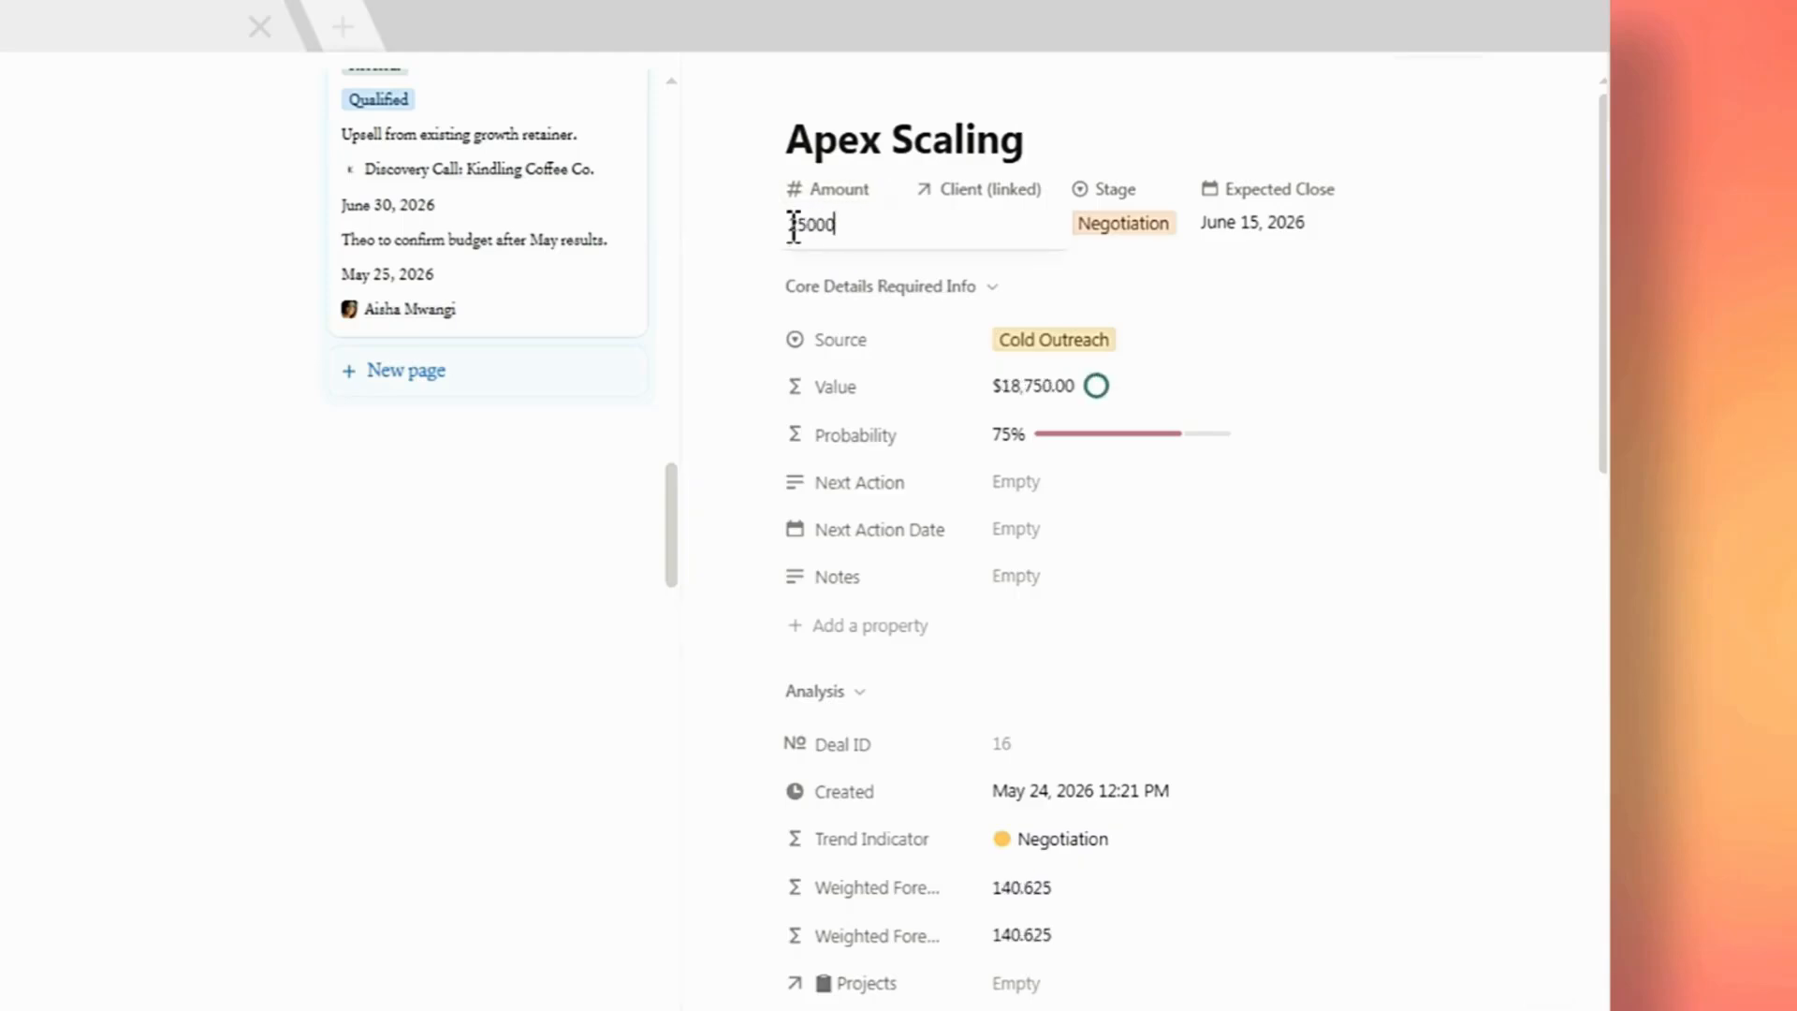
pyautogui.press('Return')
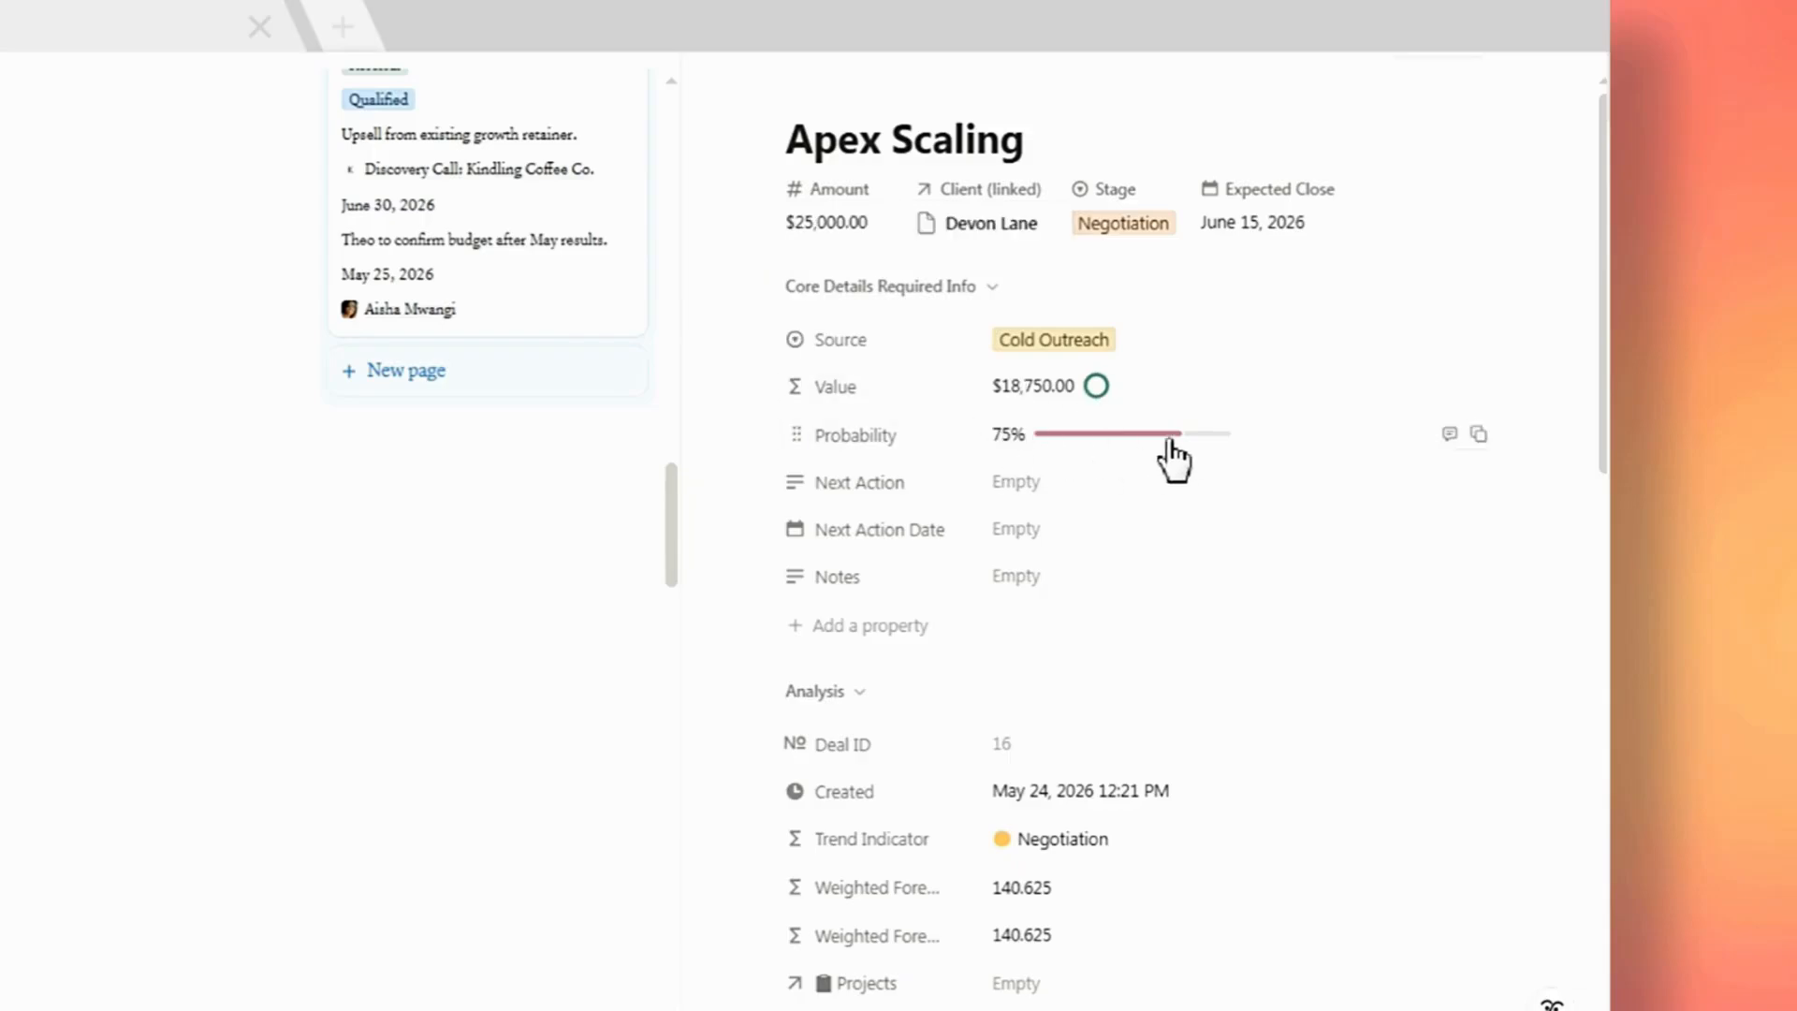
pyautogui.click(637, 477)
# - Move the Apex Scaling card from the Negotiation column to the Won group of the Deal Pipeline board
pyautogui.scroll(-5, 726, 549)
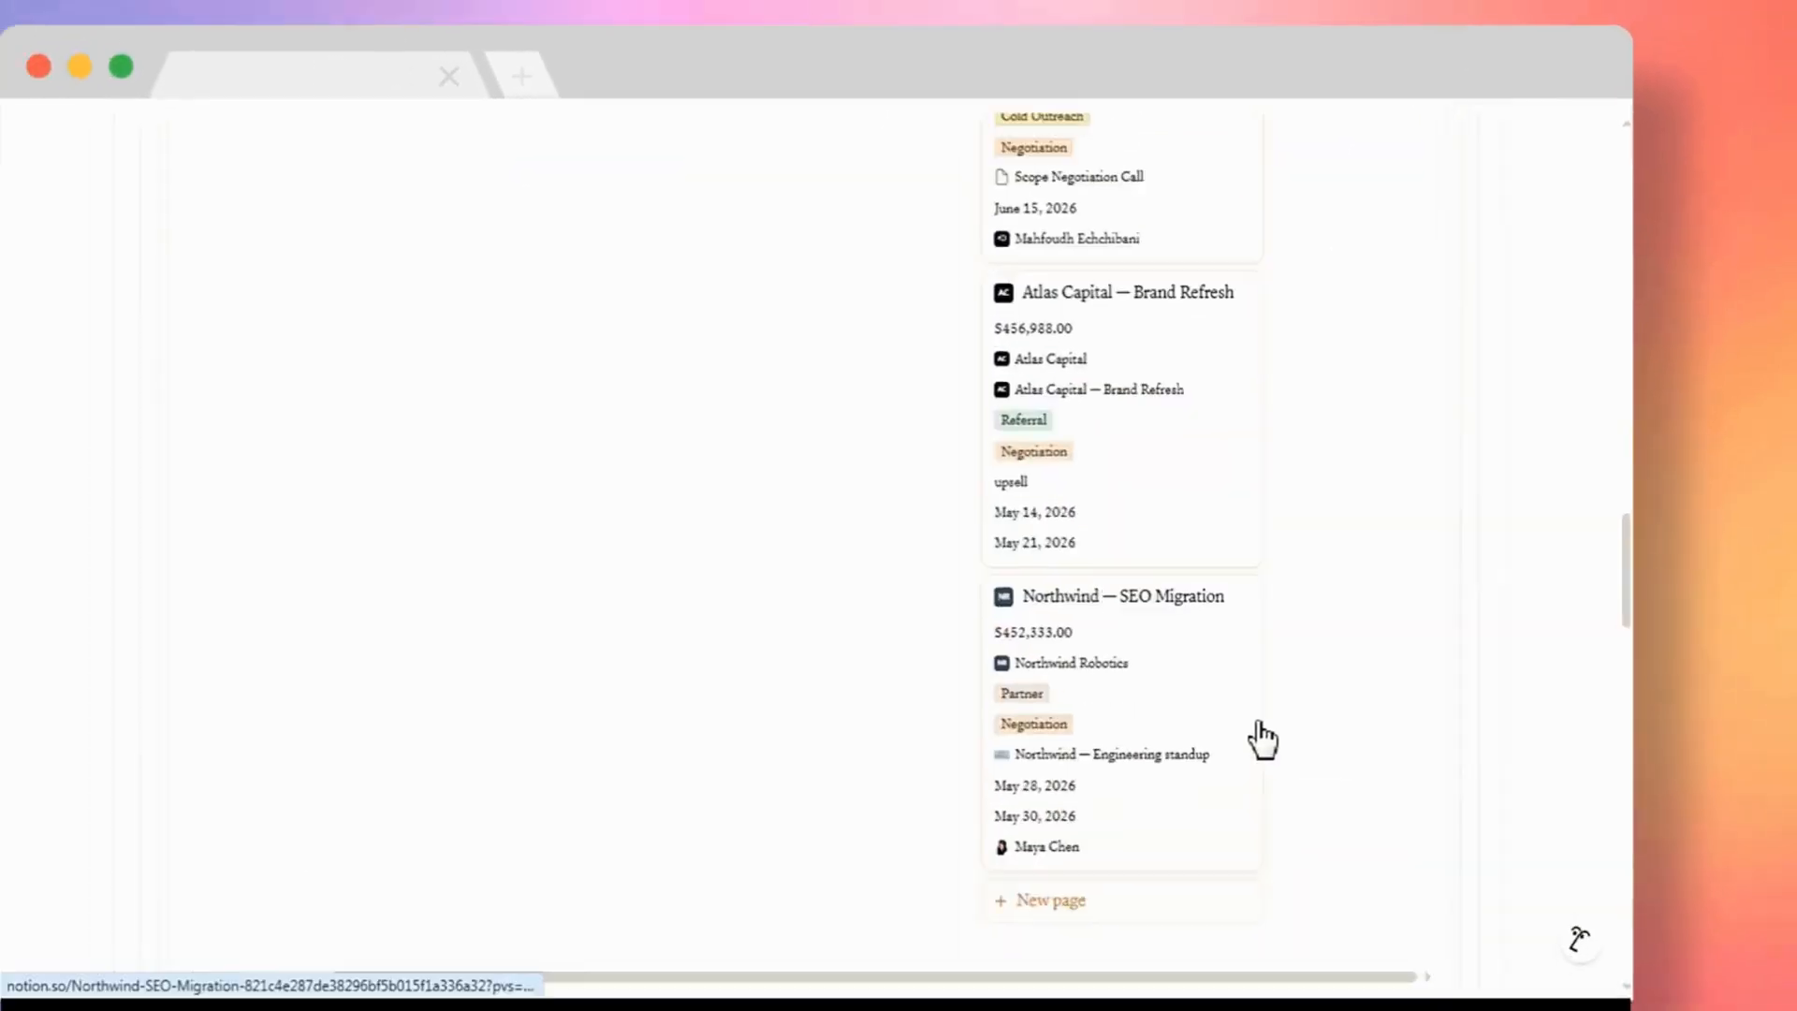
pyautogui.scroll(2, 1303, 713)
pyautogui.moveTo(1104, 601); pyautogui.dragTo(1385, 267)
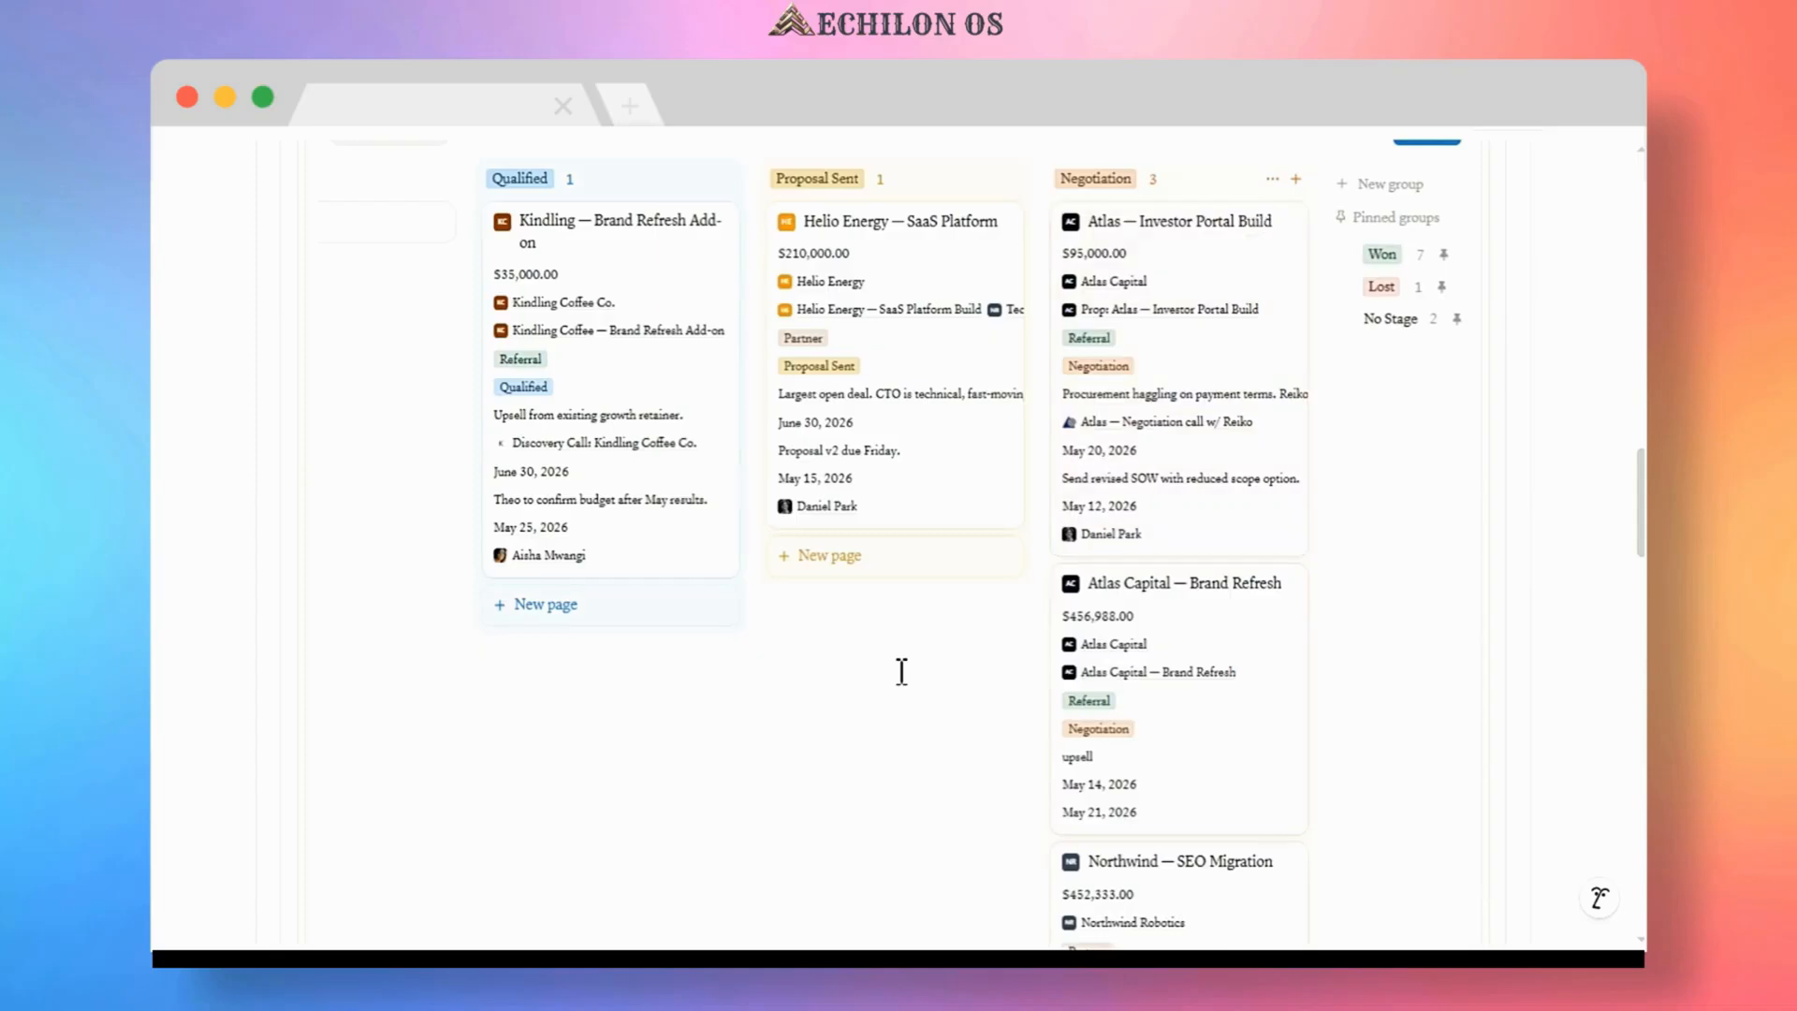
# - Show the Clients table below the pipeline and set the Apex Scaling contact's lifecycle to Active
pyautogui.scroll(-10, 582, 197)
pyautogui.scroll(1, 582, 197)
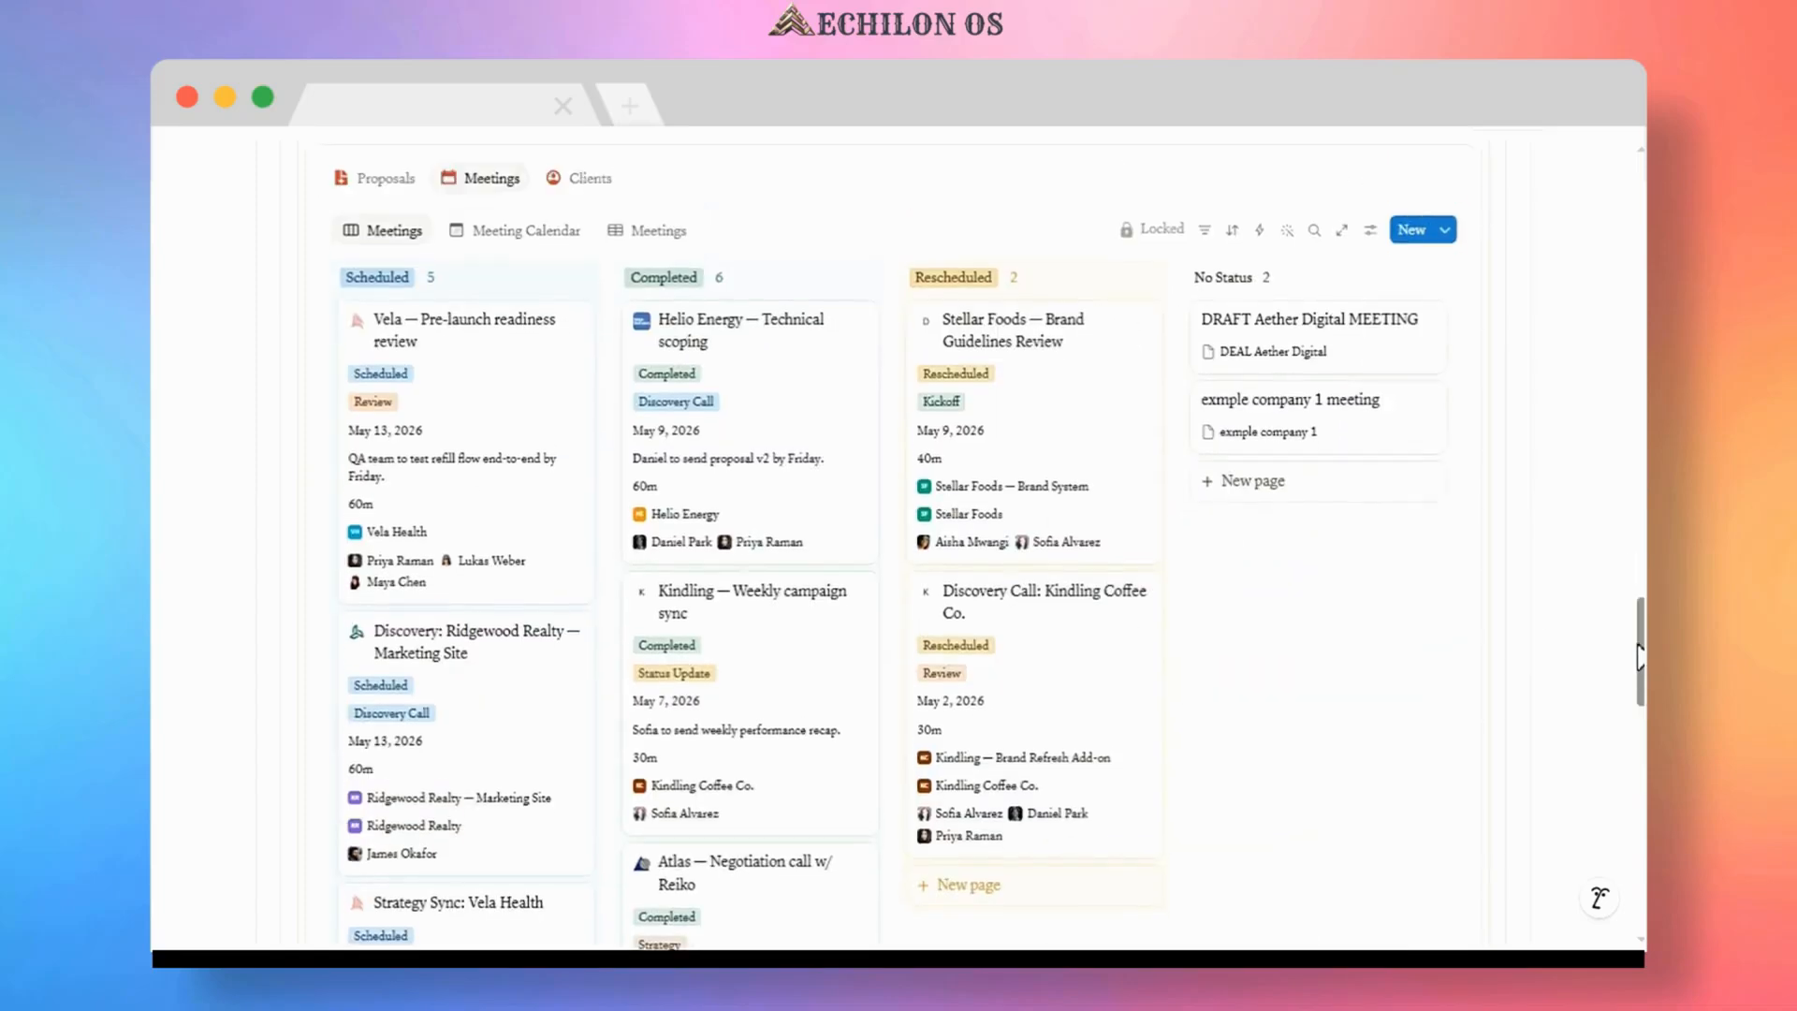
pyautogui.click(580, 184)
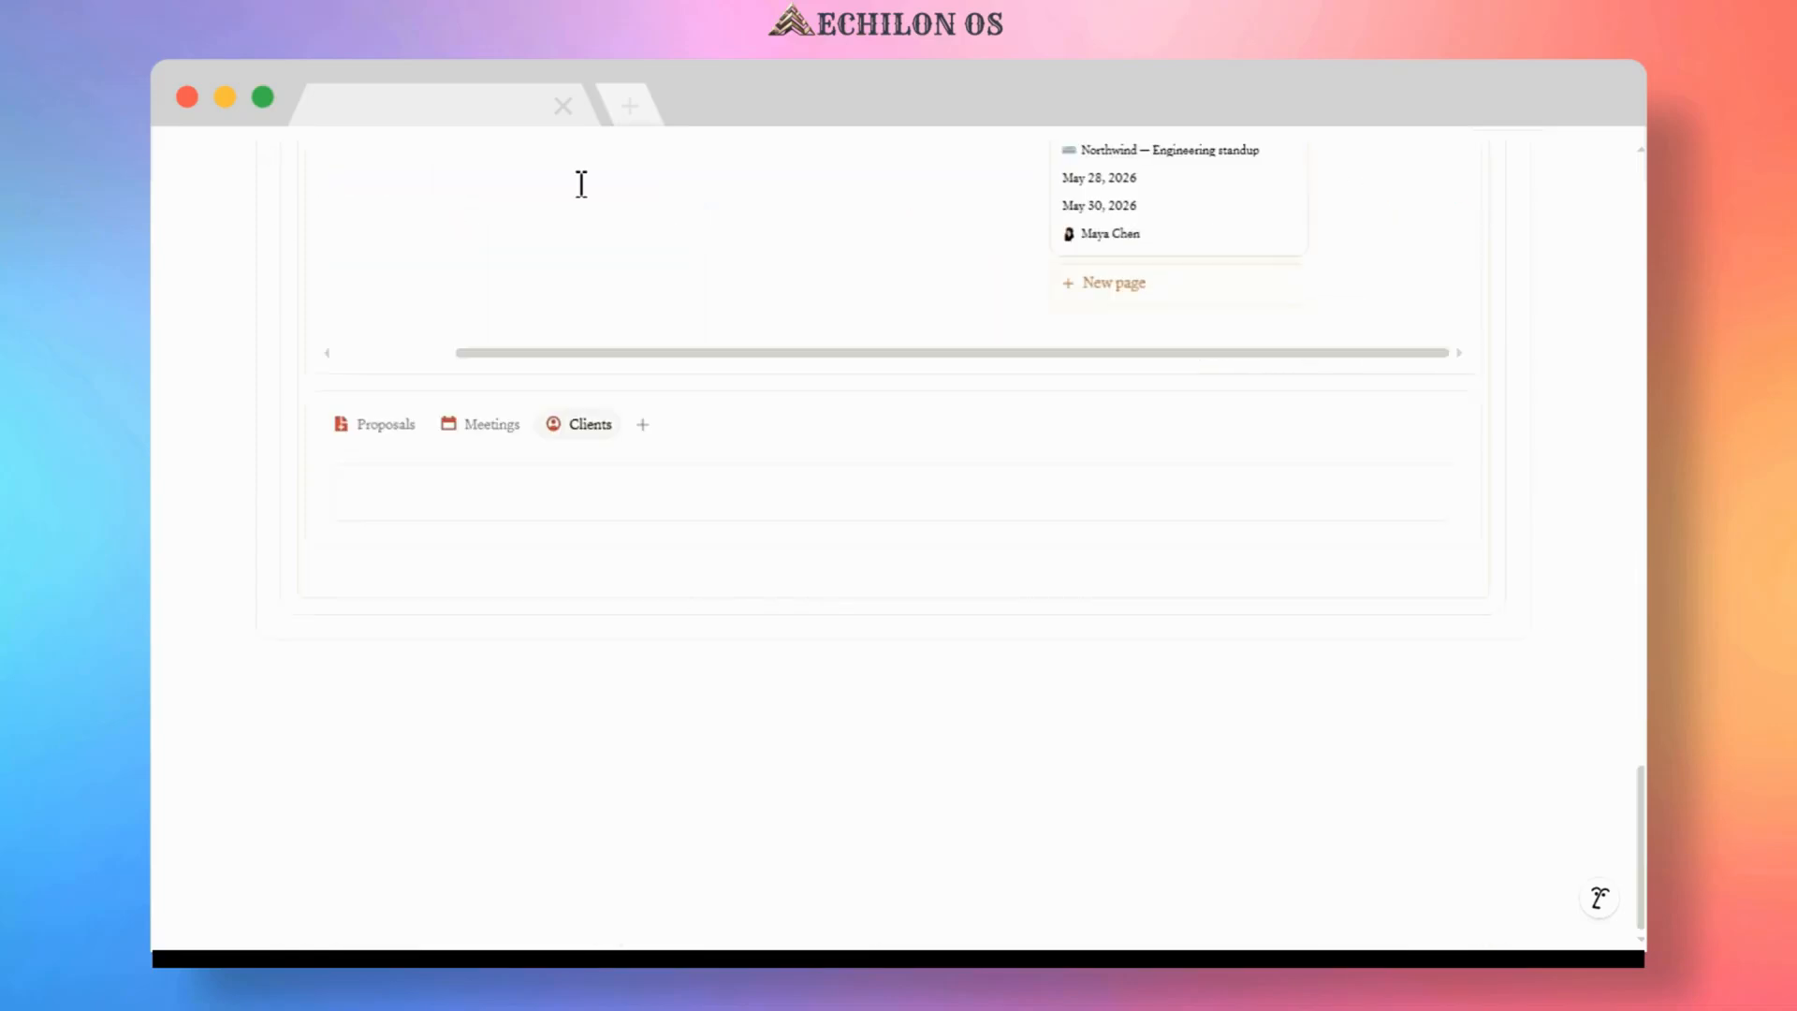
pyautogui.scroll(-3, 589, 393)
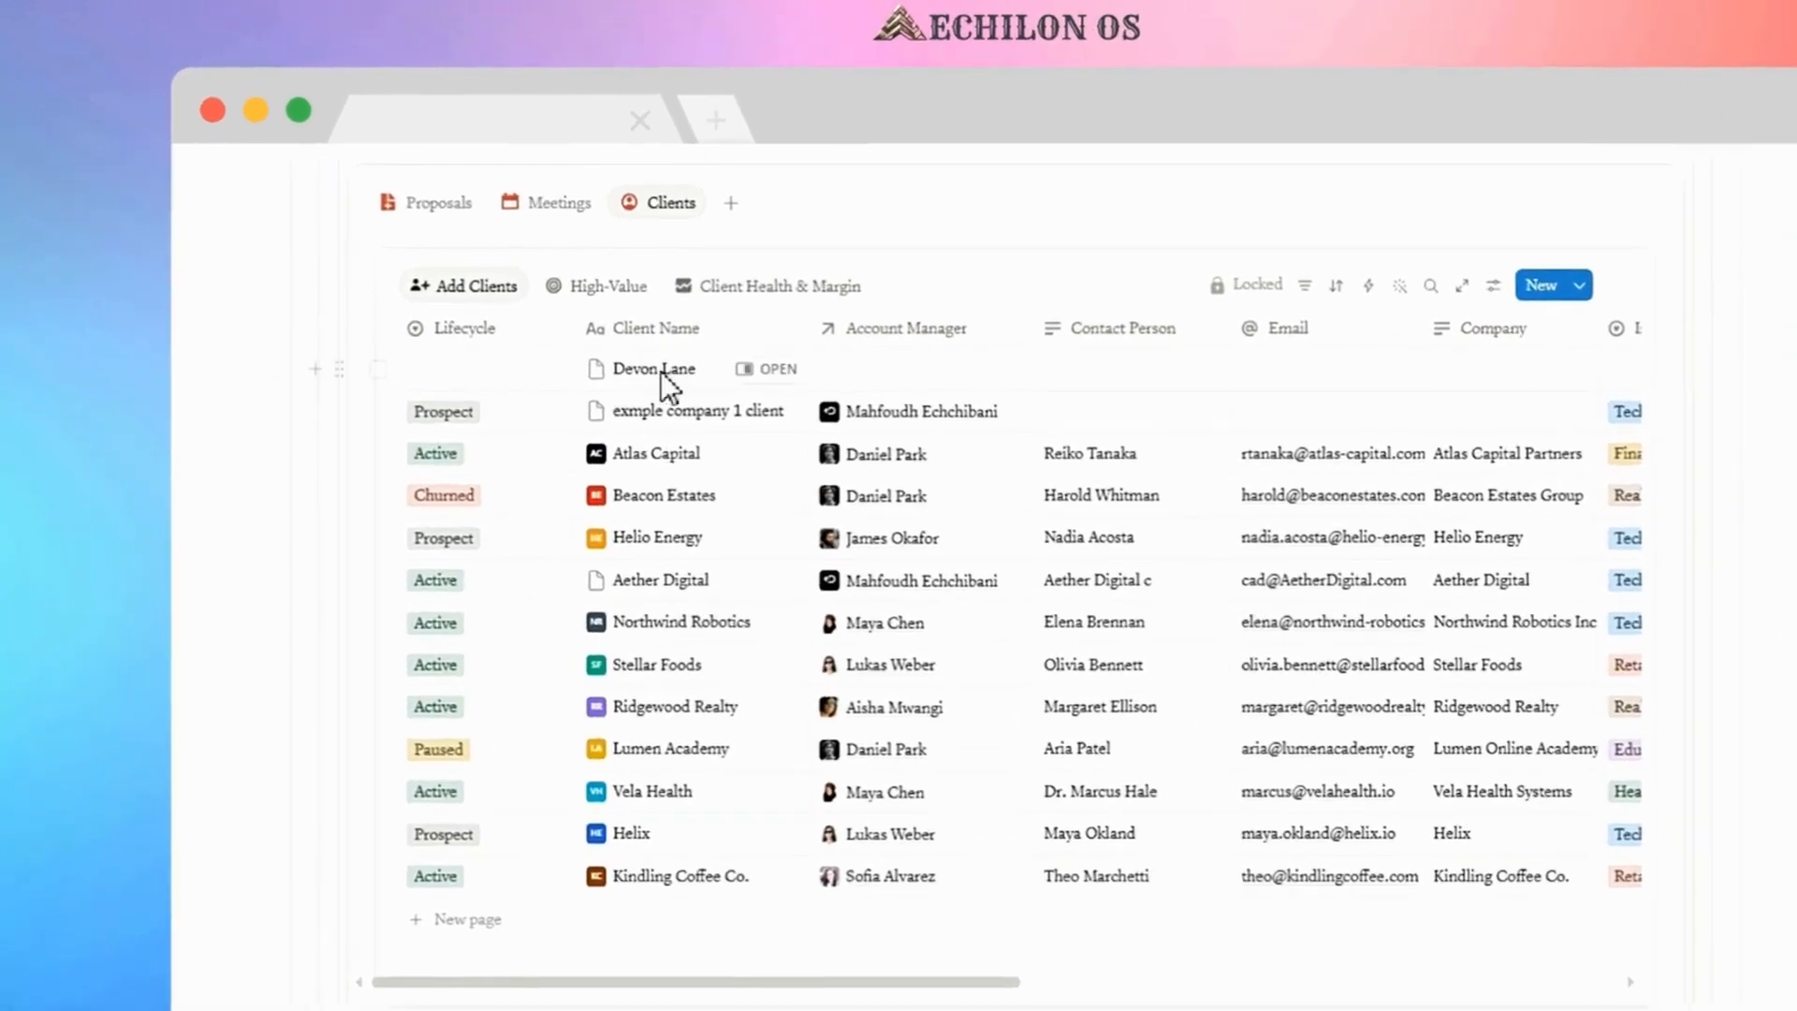
pyautogui.click(476, 361)
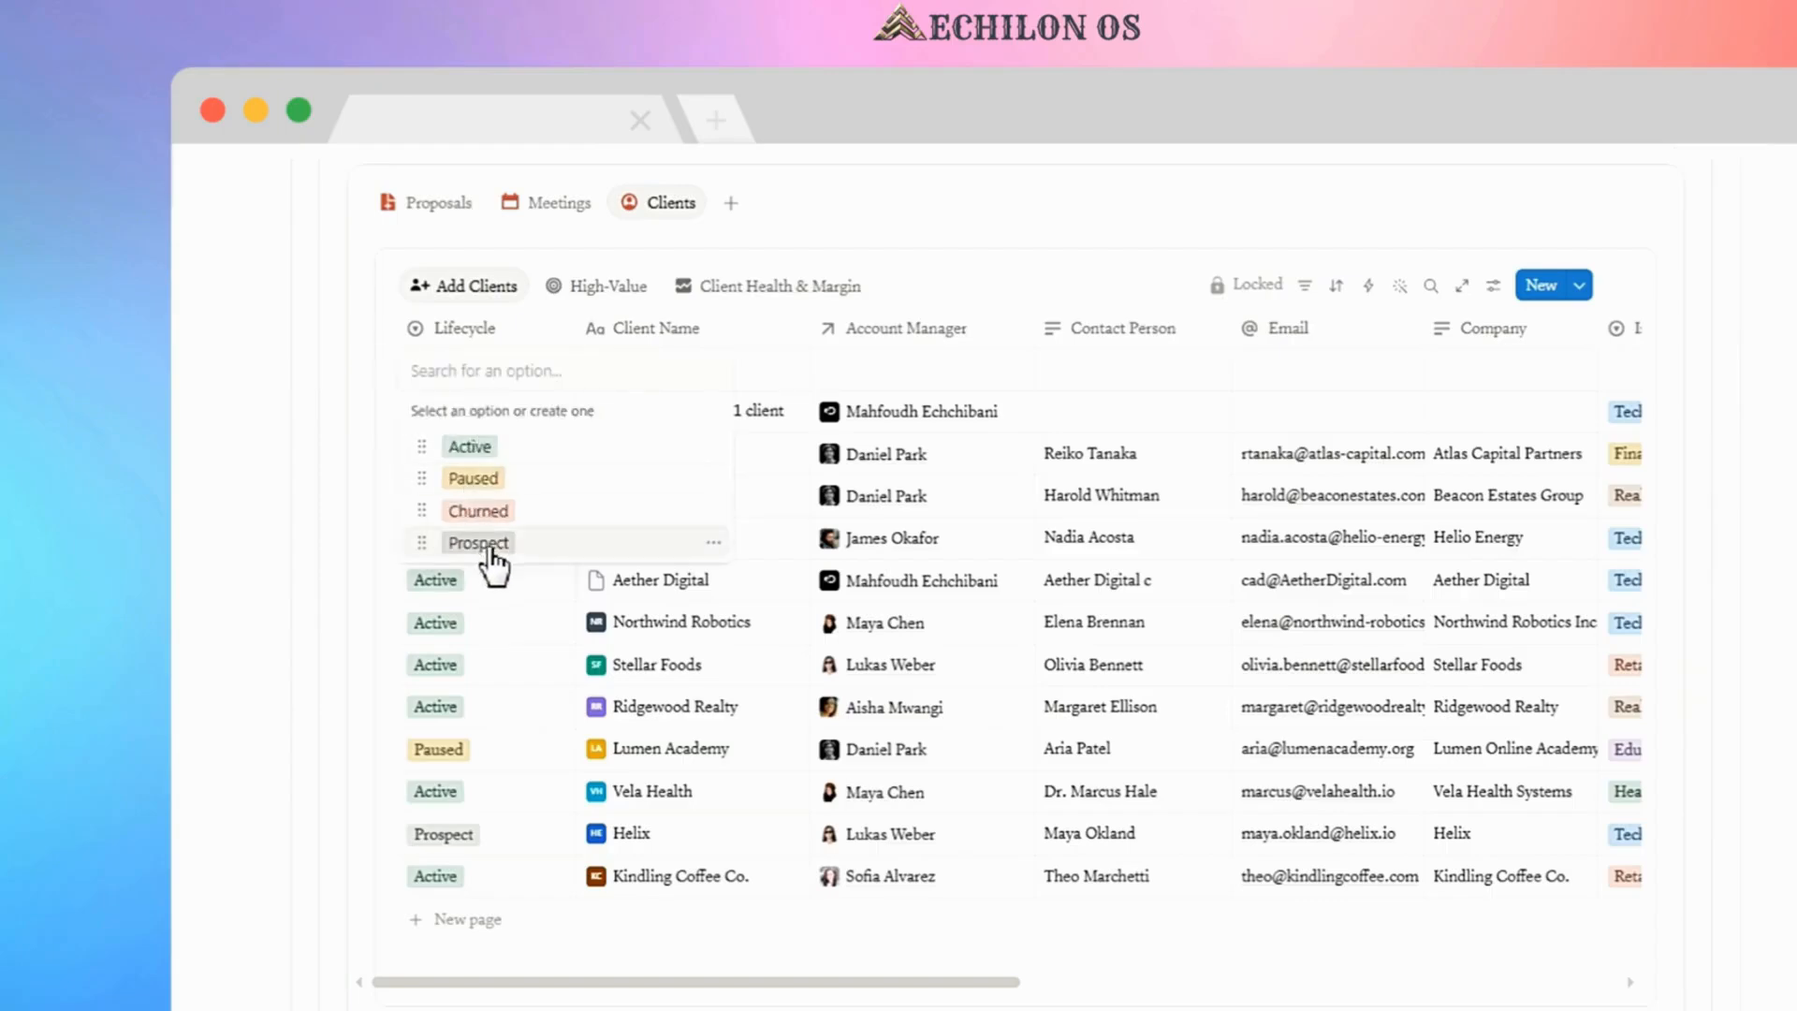
pyautogui.click(470, 448)
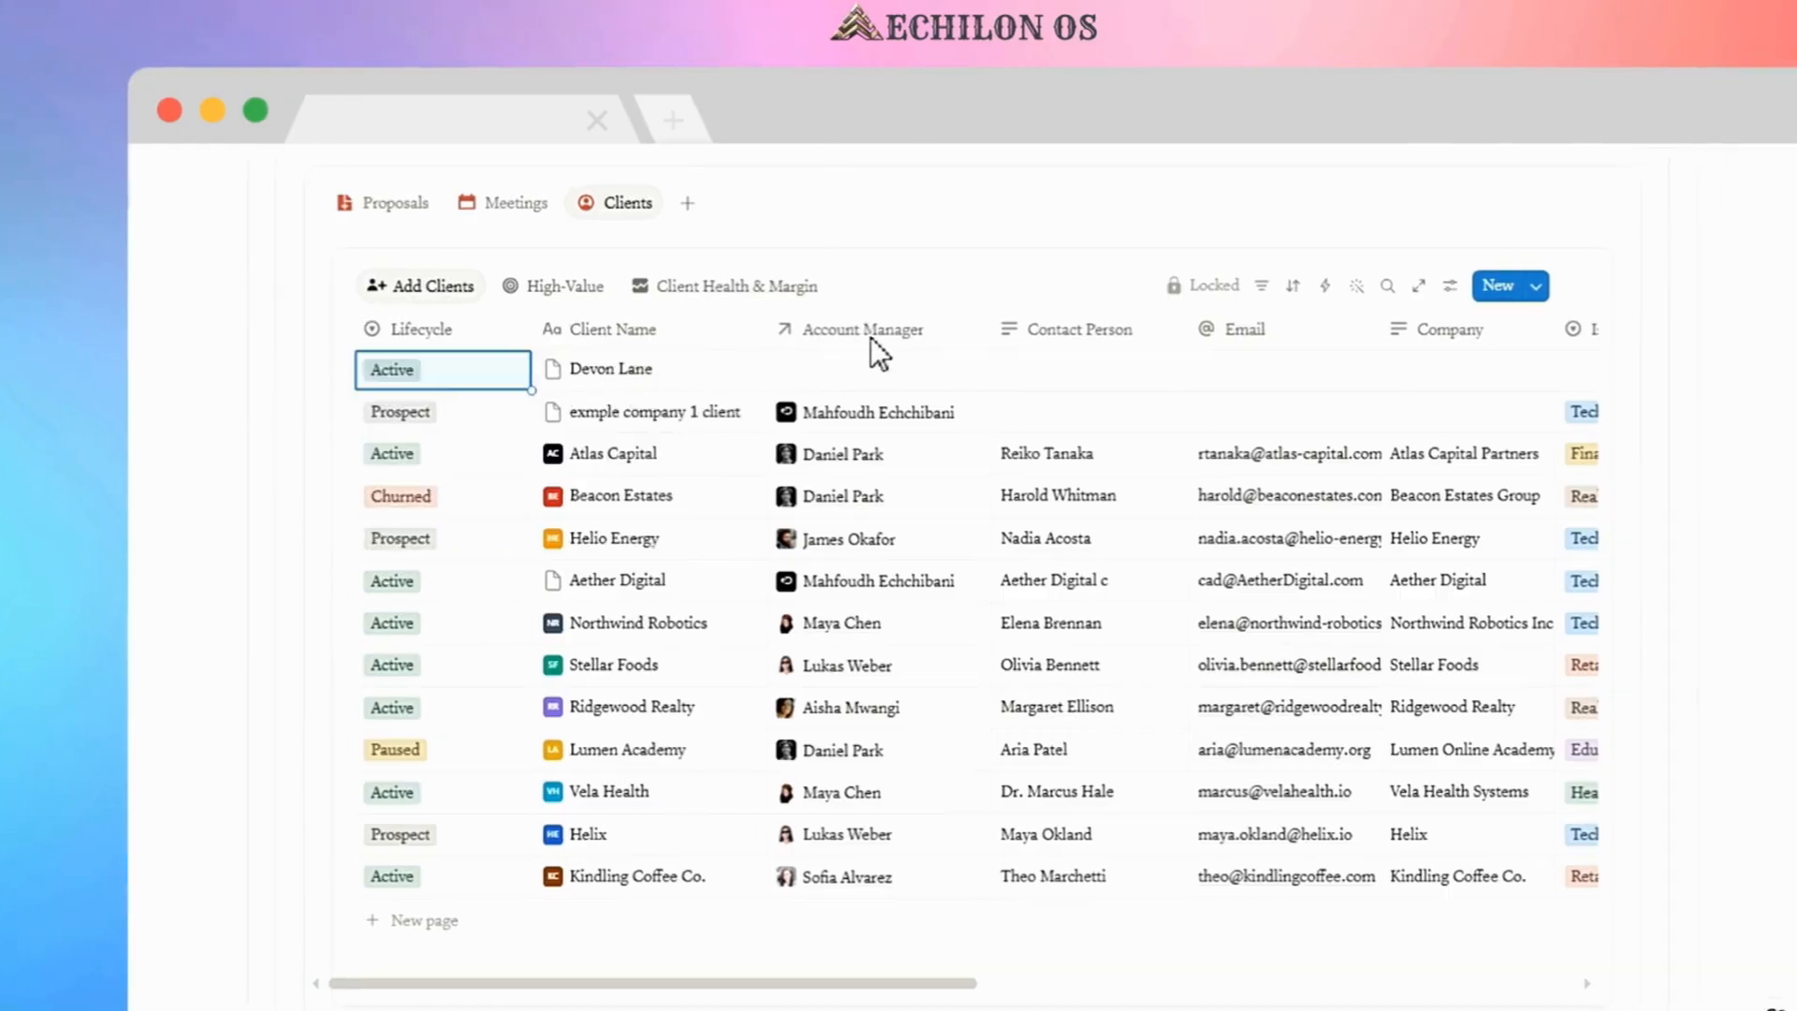
# - Assign exmple company 1's account manager to the Apex Scaling client as well and enter Apex Scaling as its company
pyautogui.click(900, 371)
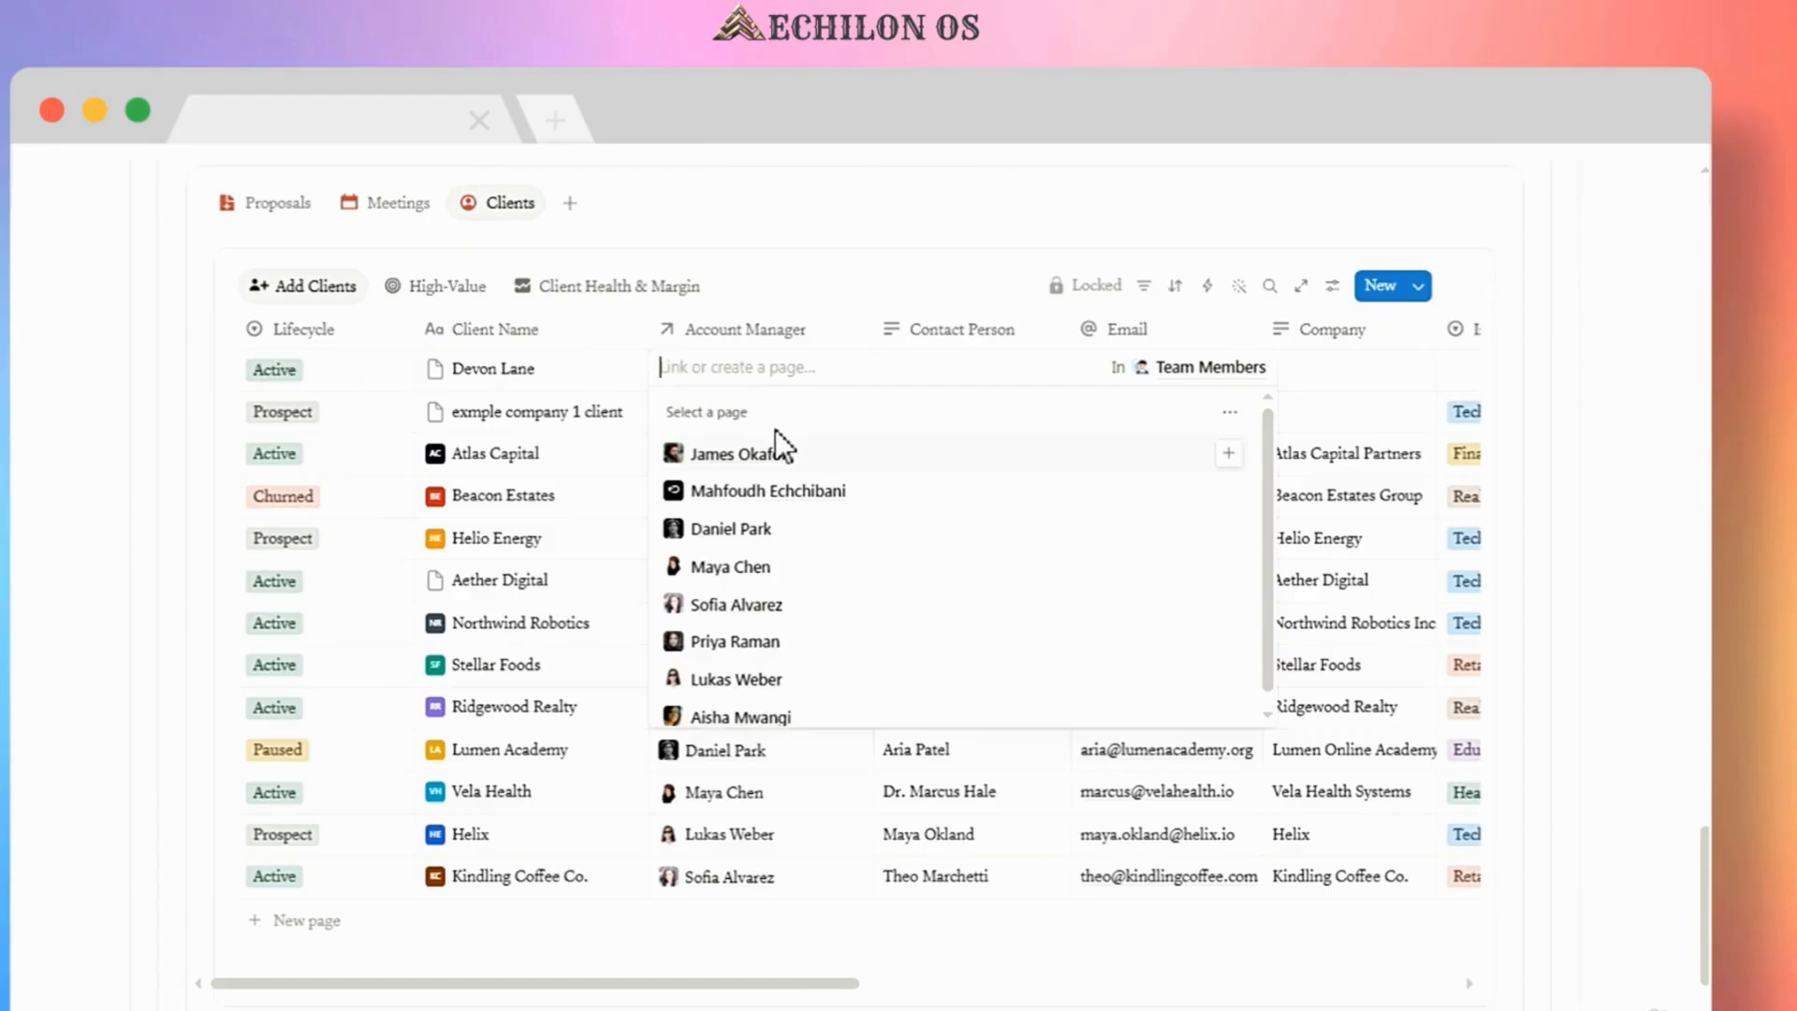
pyautogui.click(1227, 493)
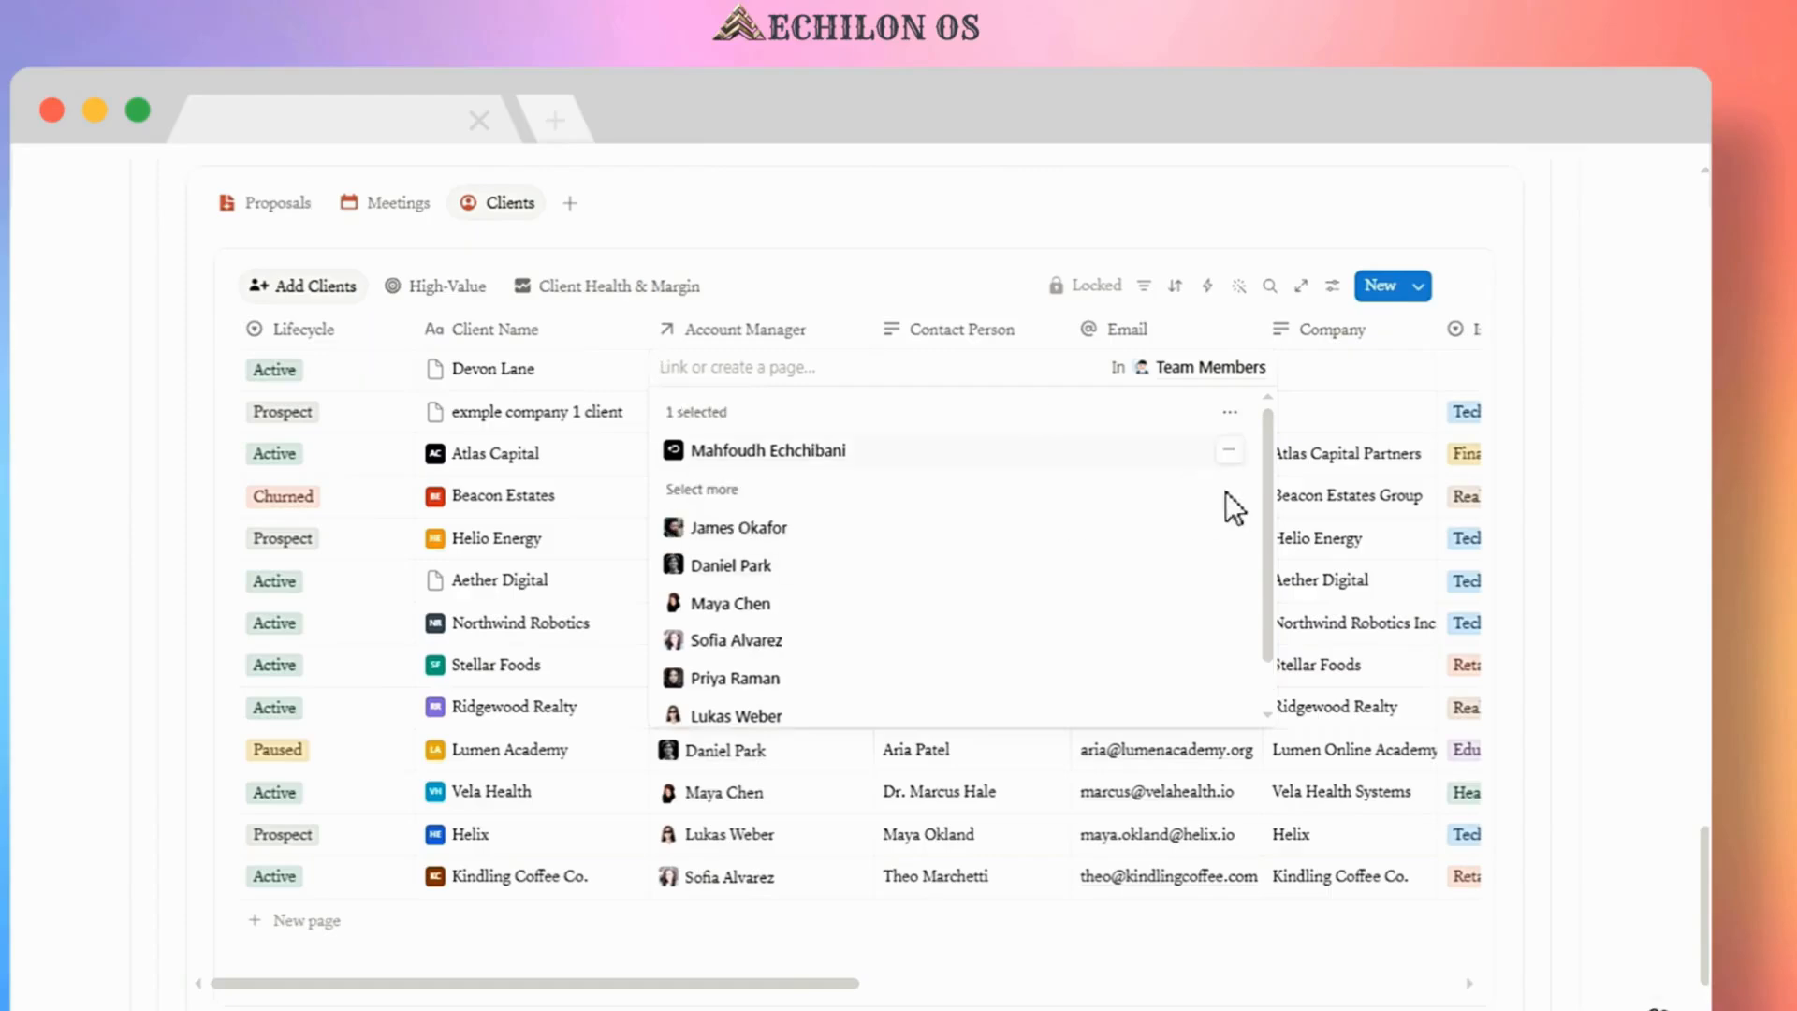
pyautogui.press('Escape')
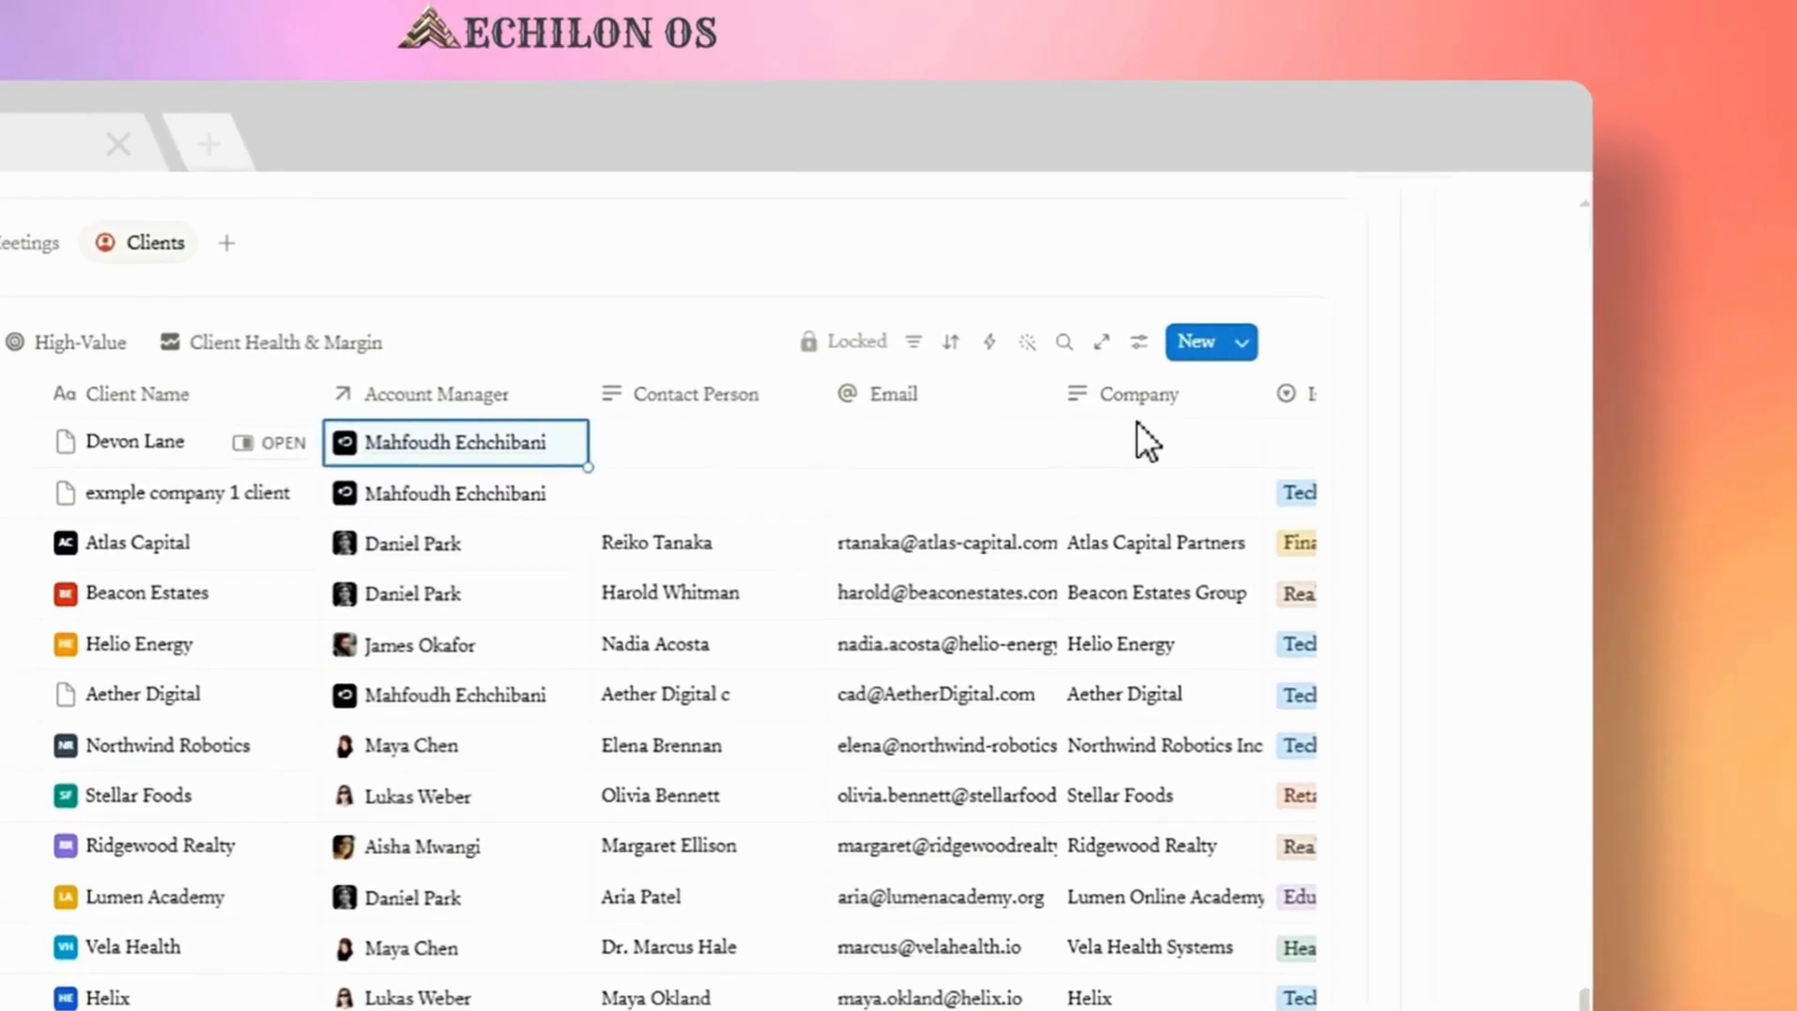
pyautogui.click(1144, 446)
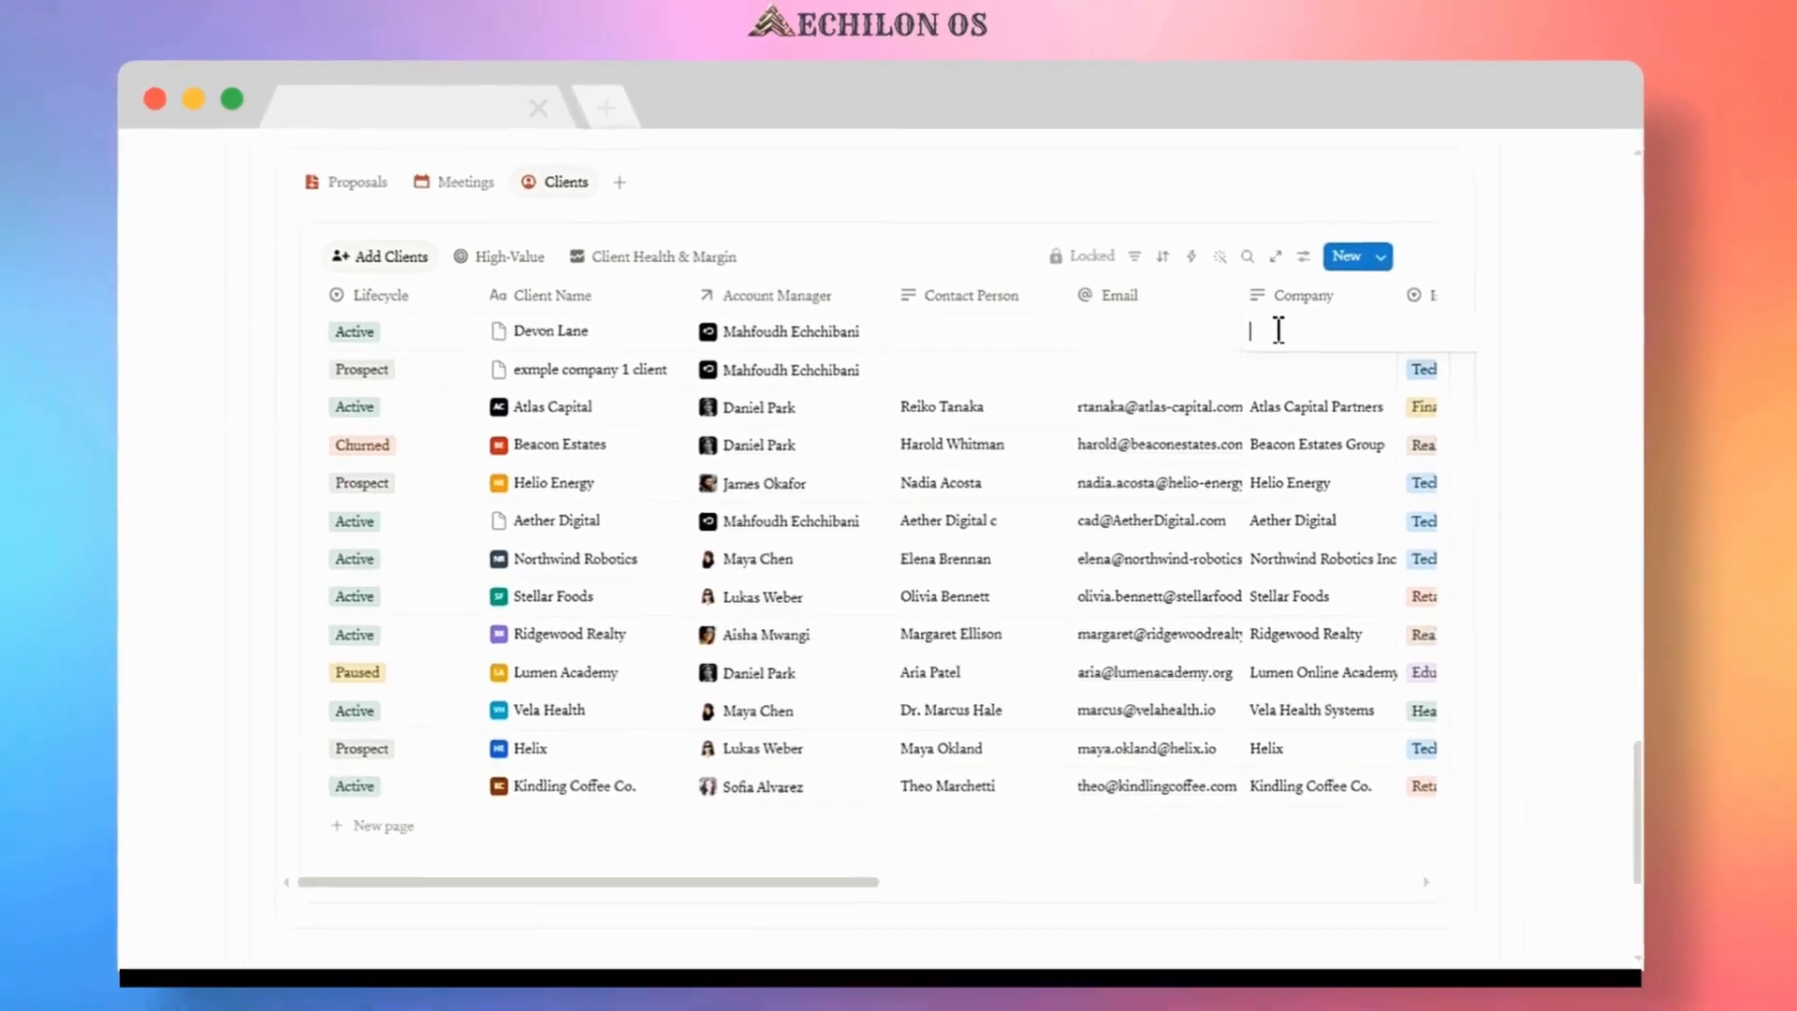
pyautogui.write('Apex Scaling')
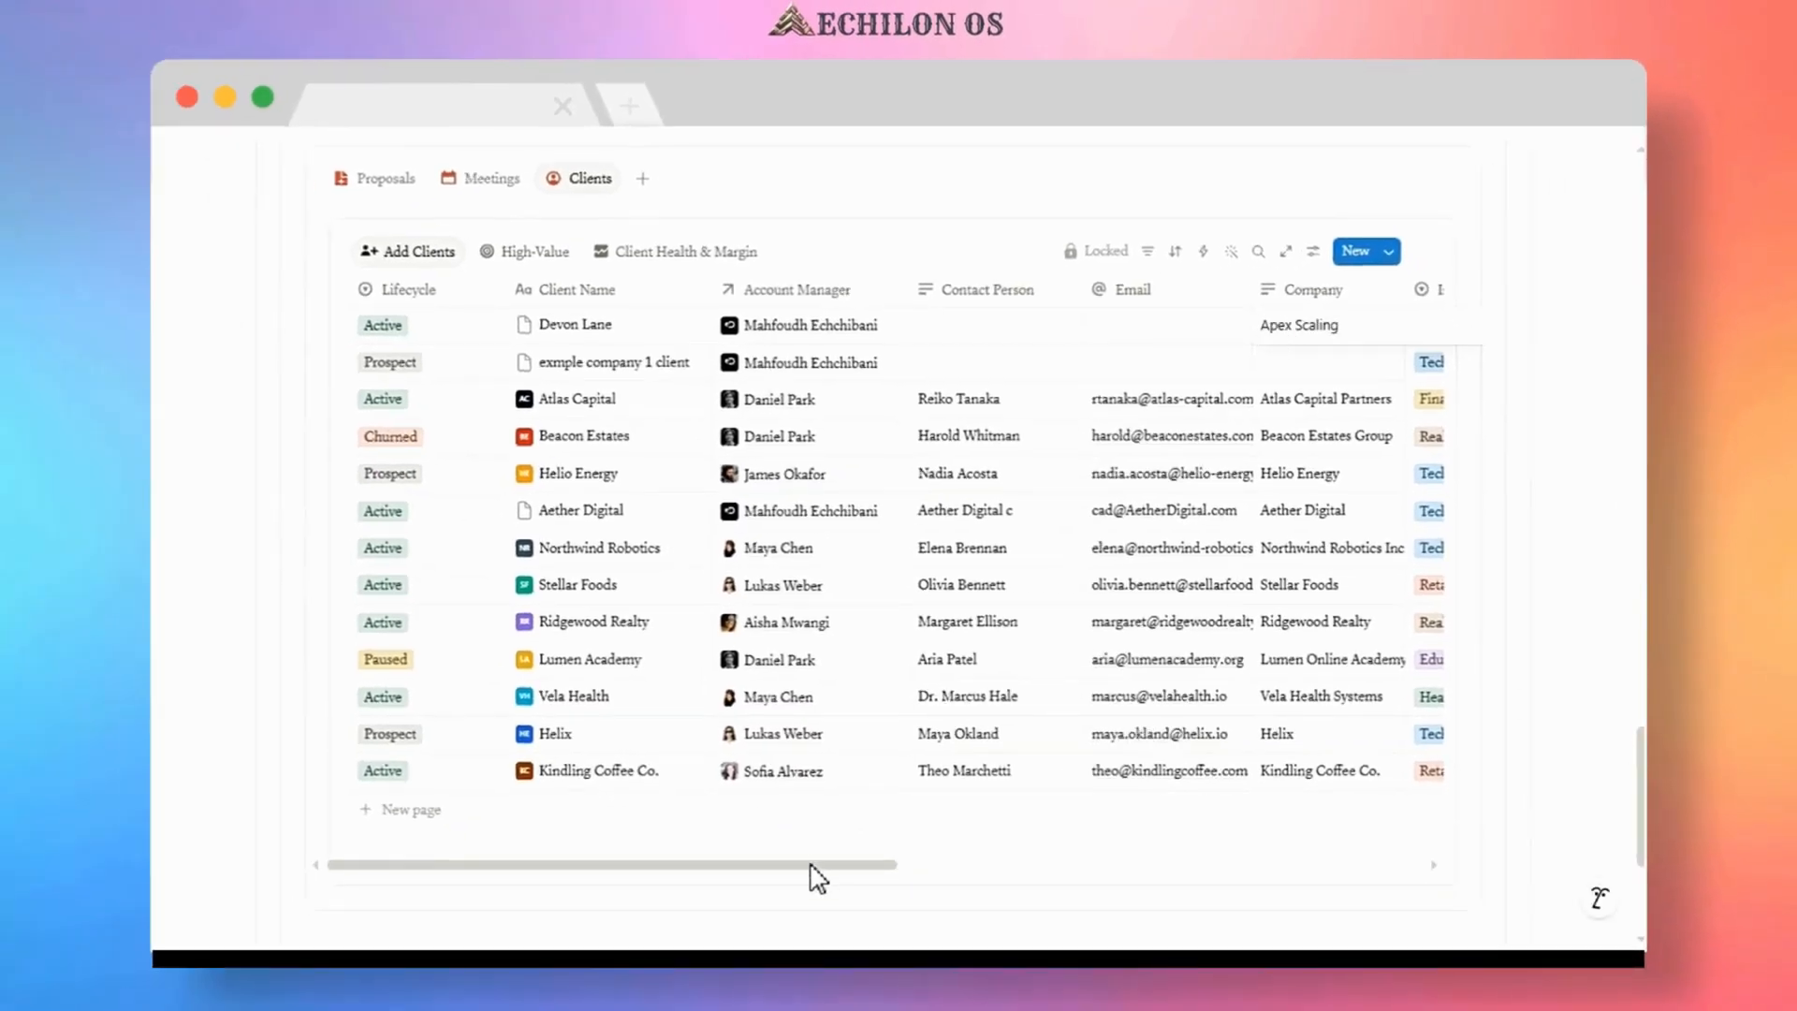
# - Set the Apex Scaling client's industry to Tech and its type to Retainer in the Clients table
pyautogui.click(811, 865)
pyautogui.moveTo(810, 865); pyautogui.dragTo(1254, 872)
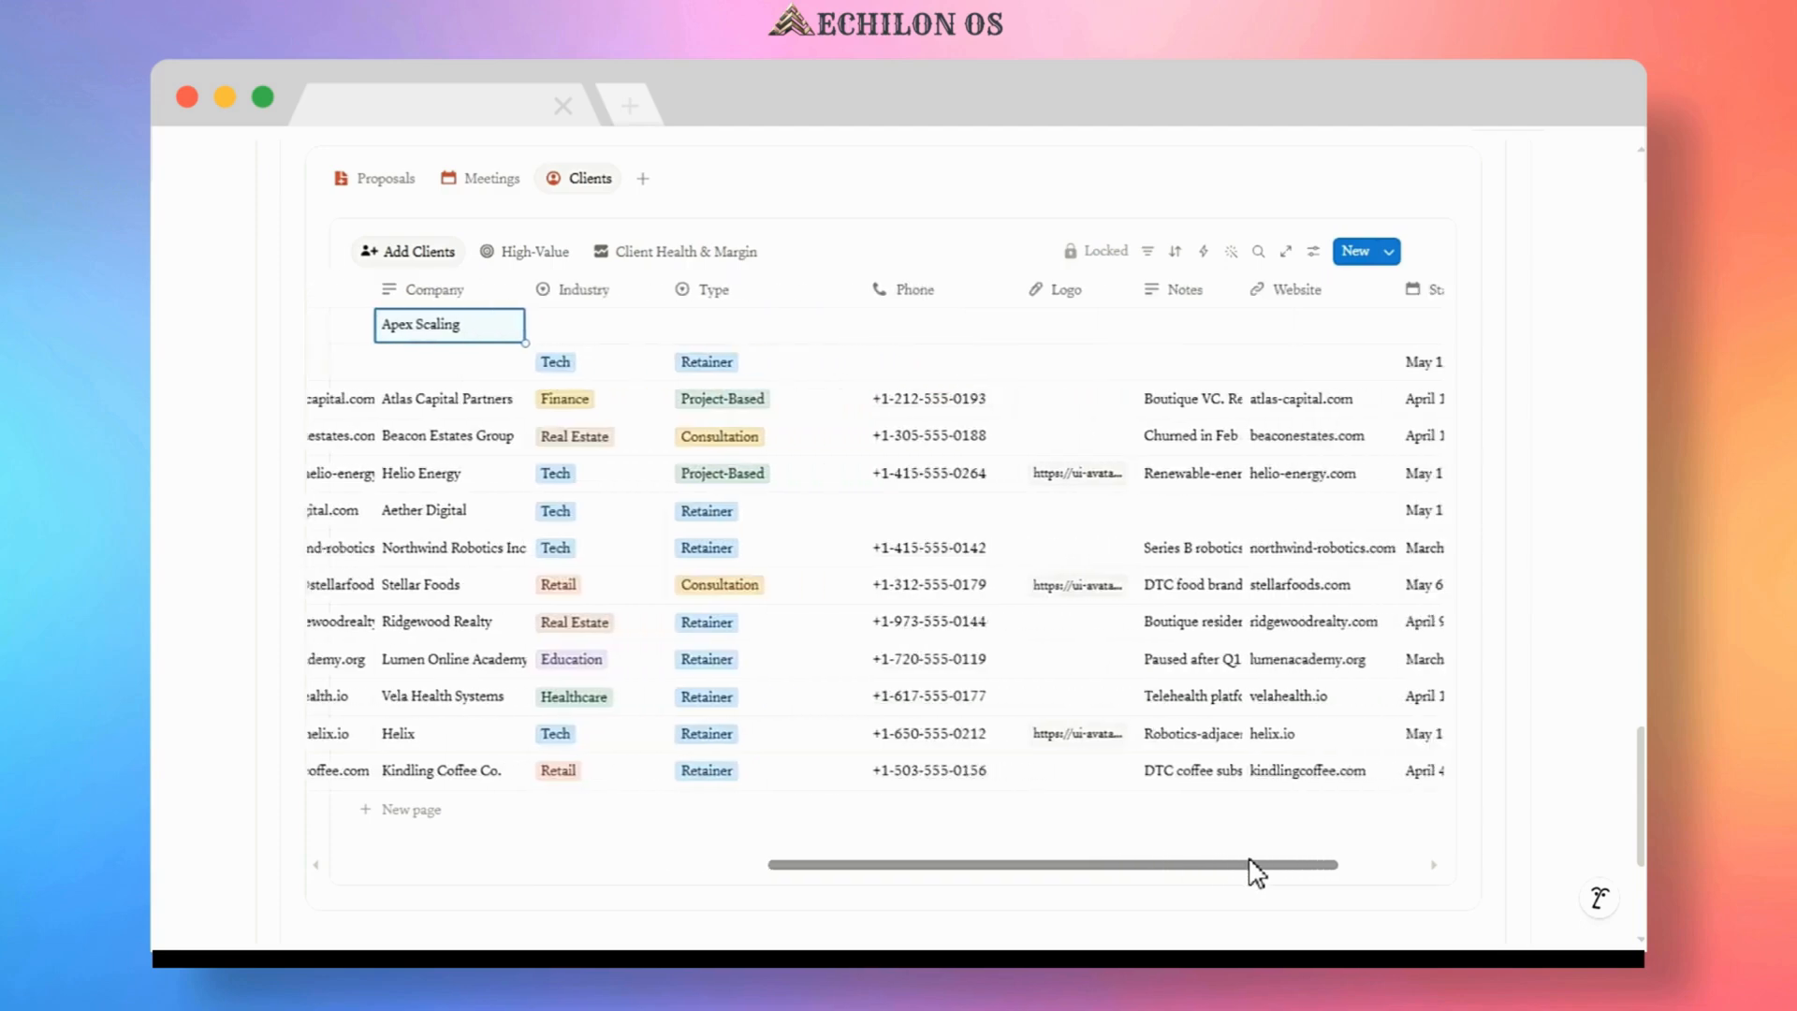
pyautogui.click(554, 328)
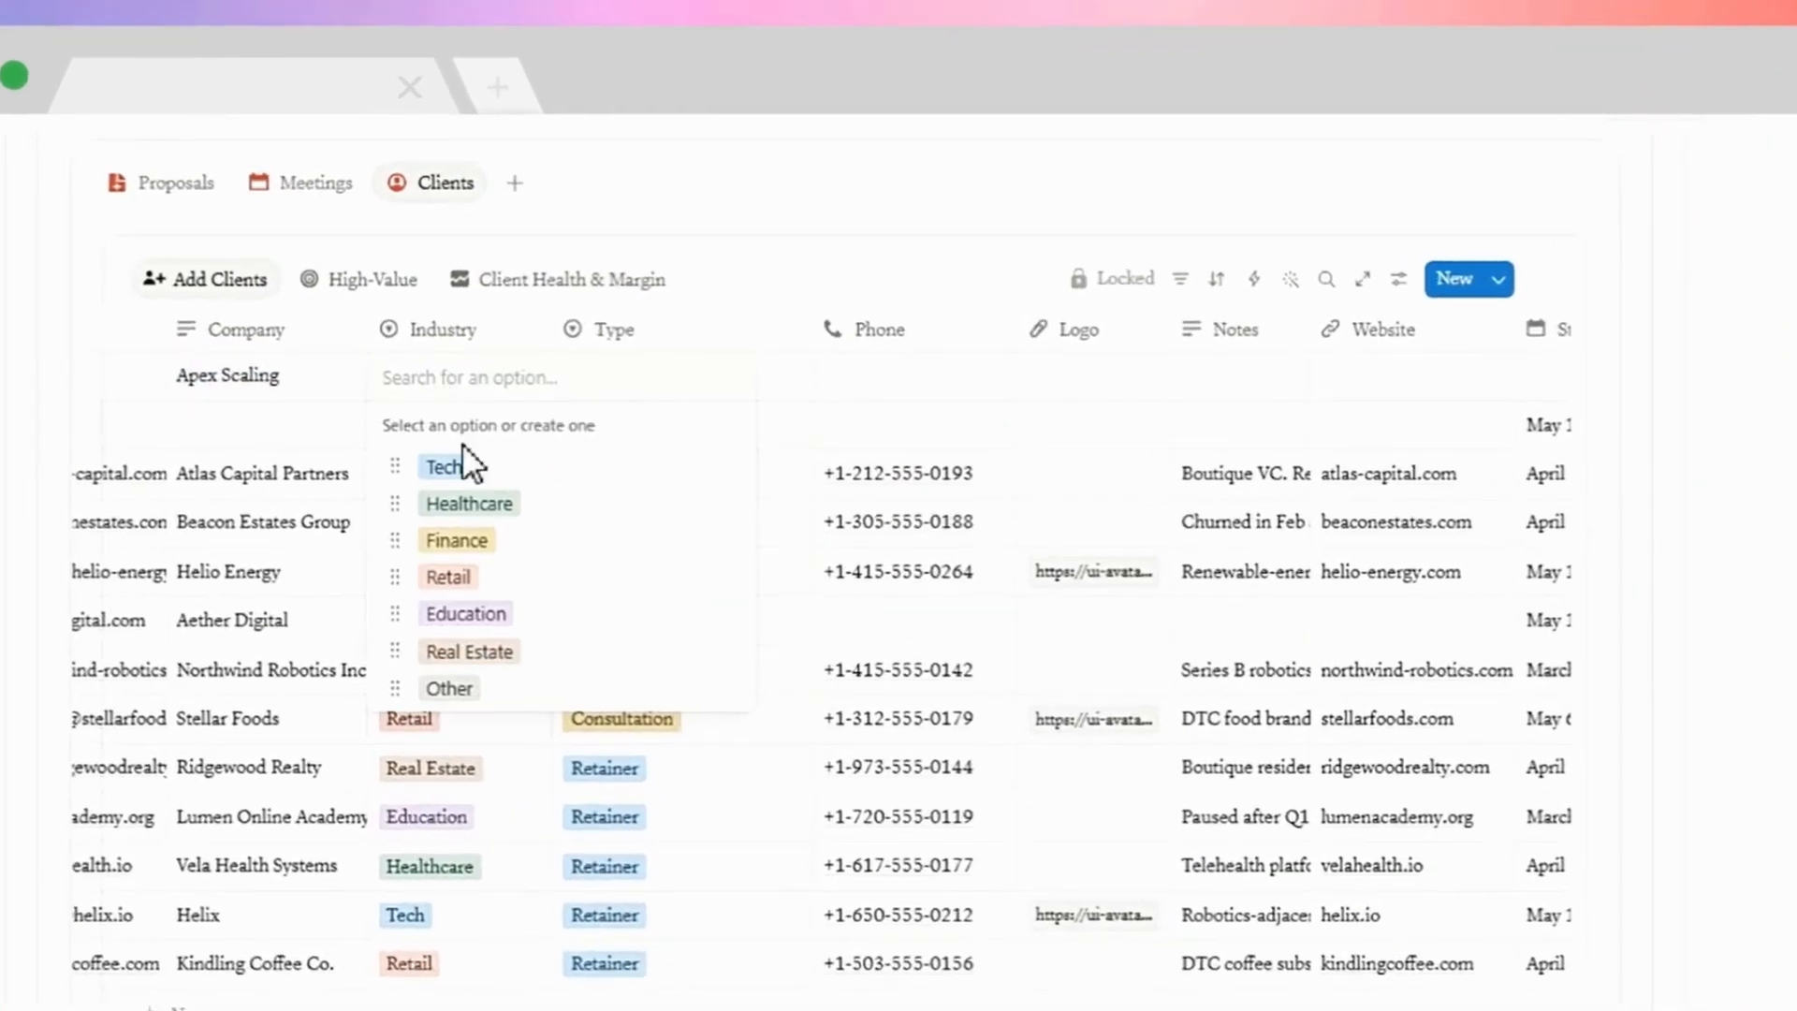
pyautogui.click(445, 466)
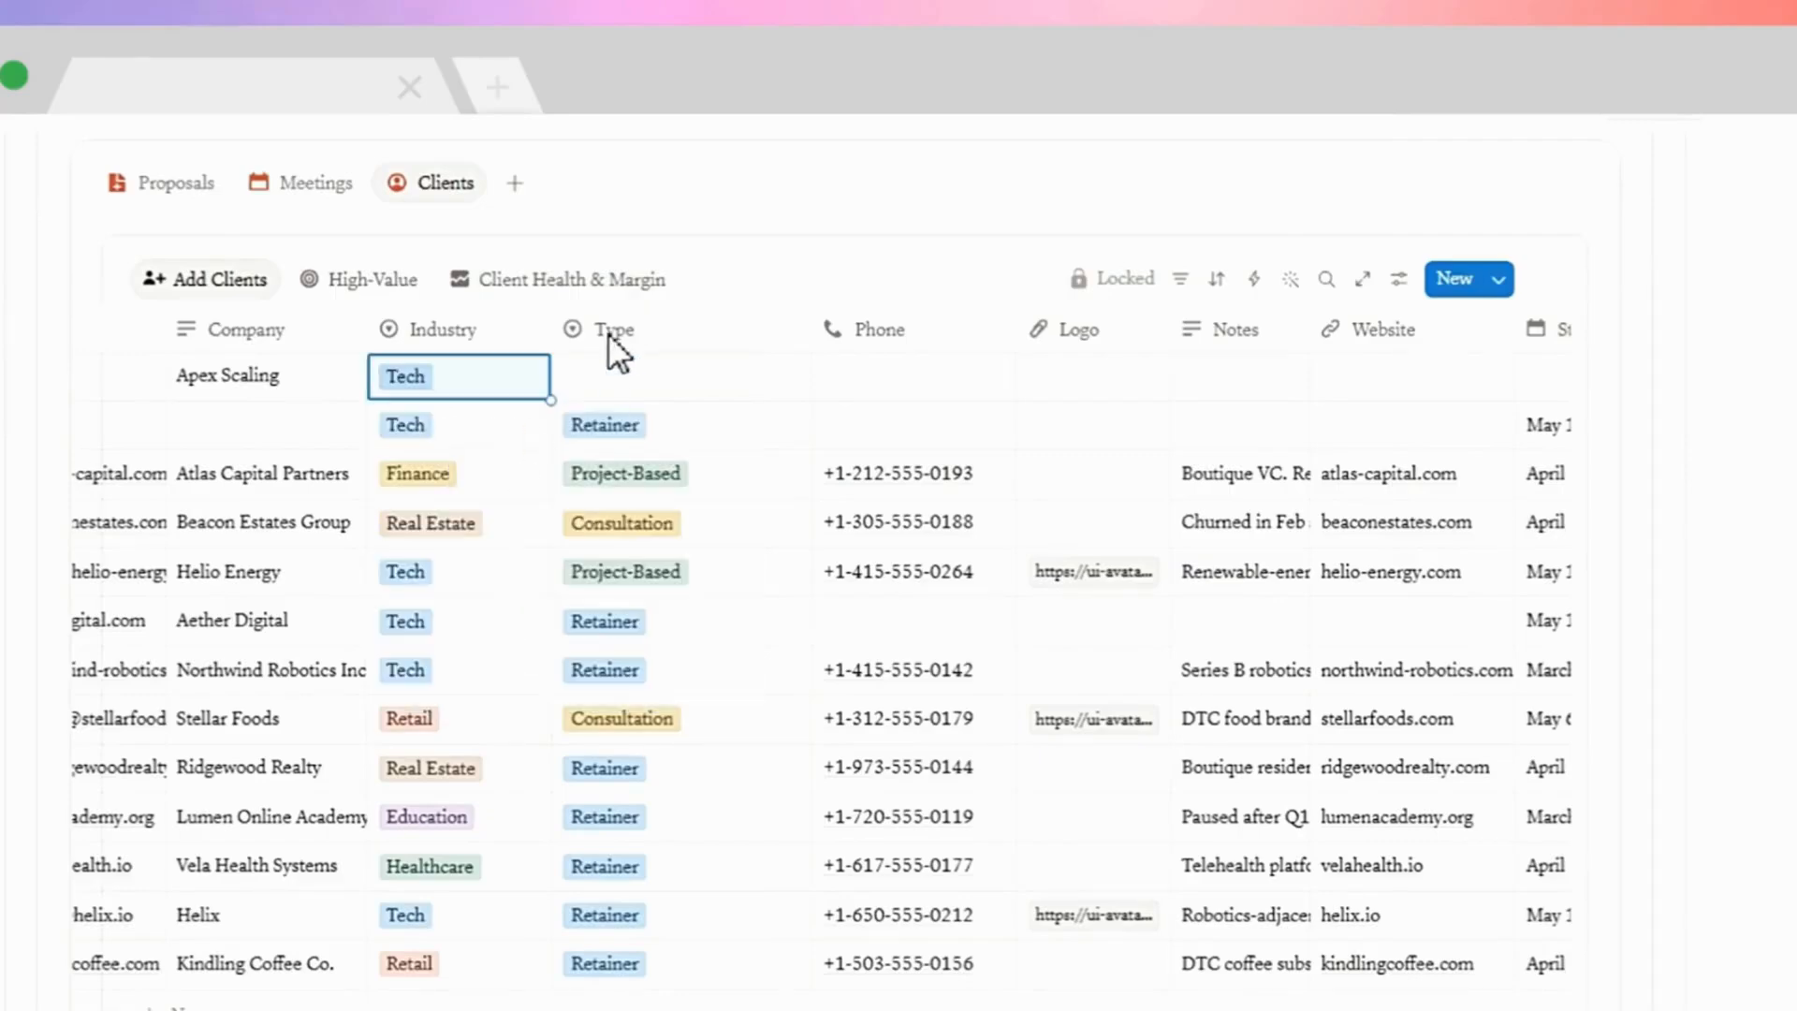
pyautogui.click(582, 391)
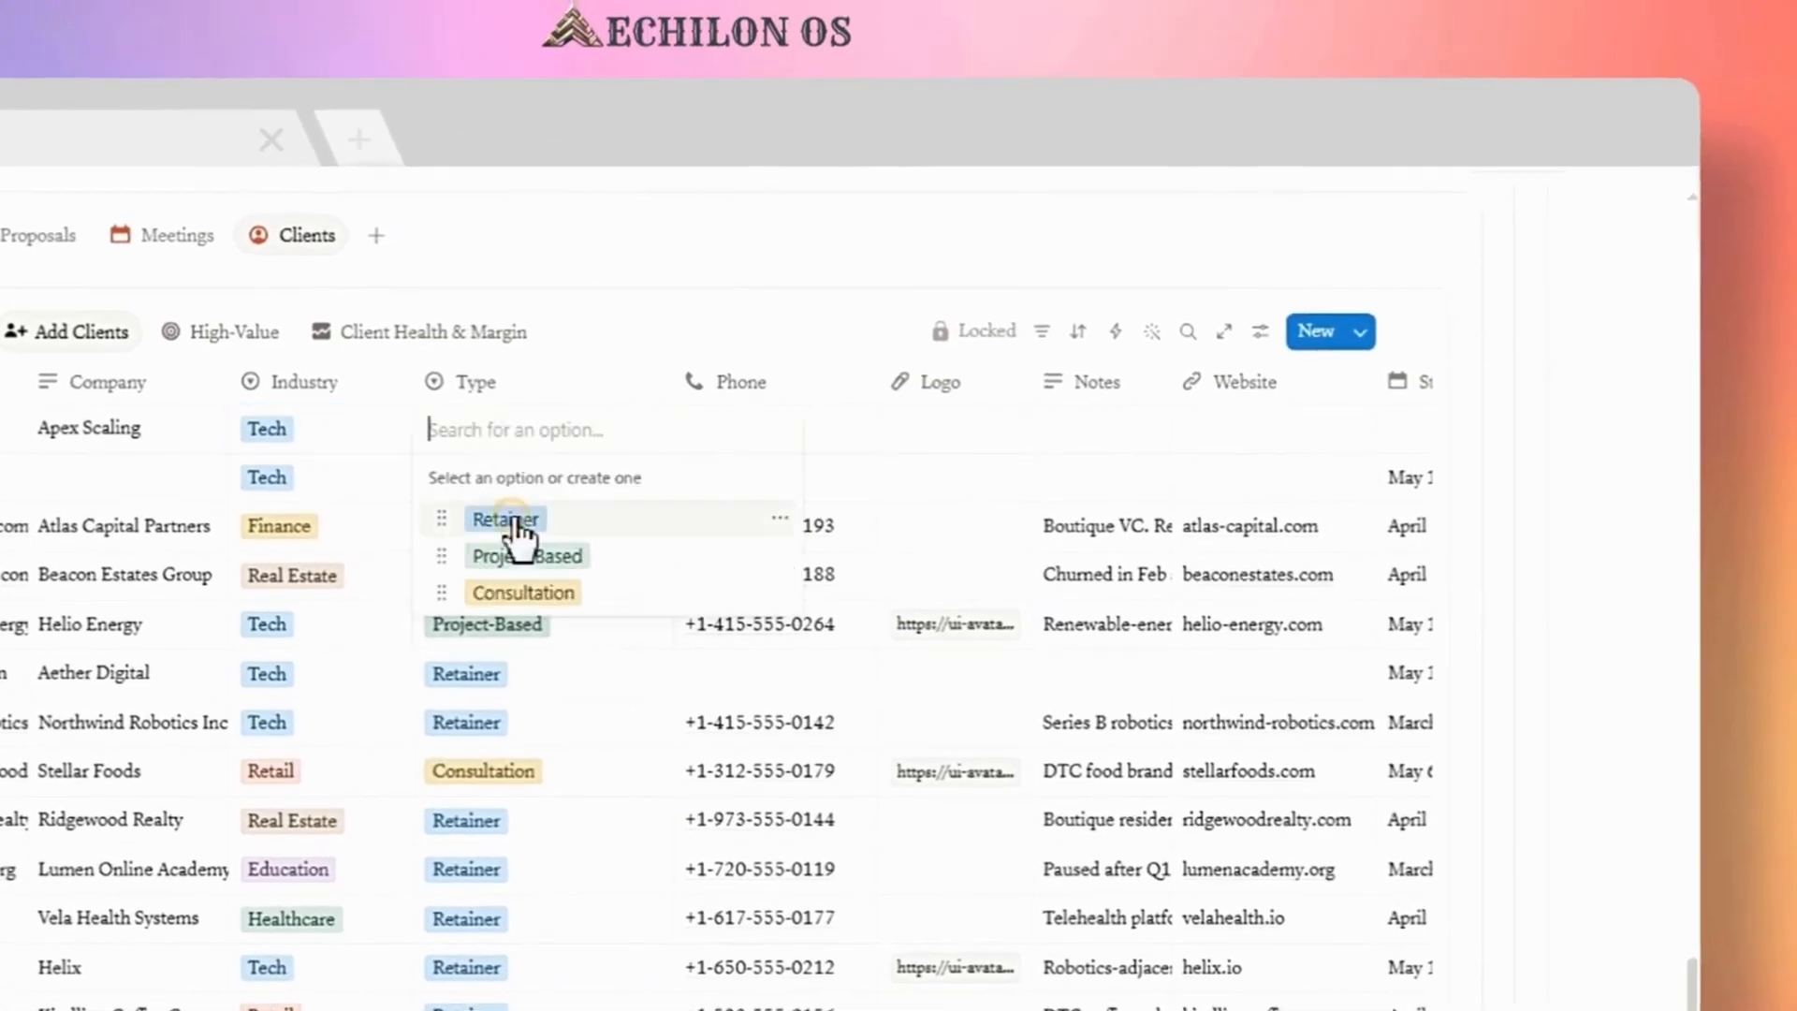
pyautogui.click(611, 481)
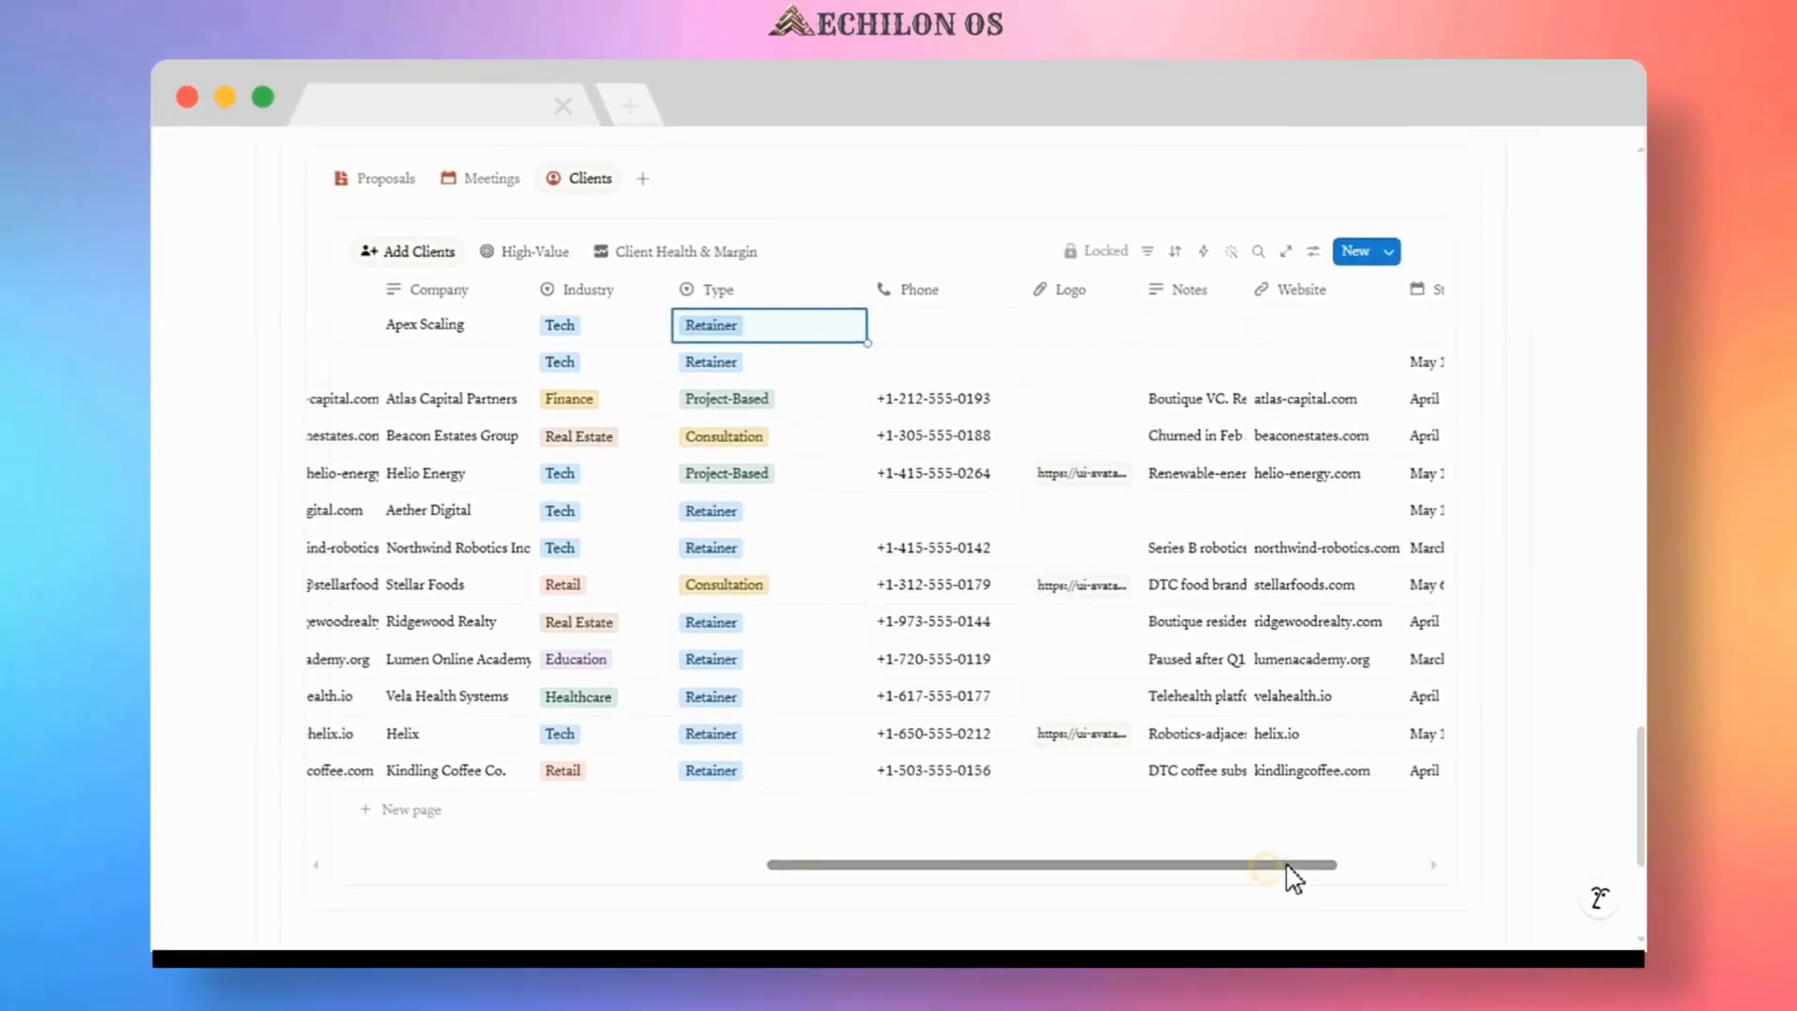
# - Set the Apex Scaling client's start date to May 28, 2026
pyautogui.moveTo(1283, 874); pyautogui.dragTo(1367, 872)
pyautogui.click(1303, 327)
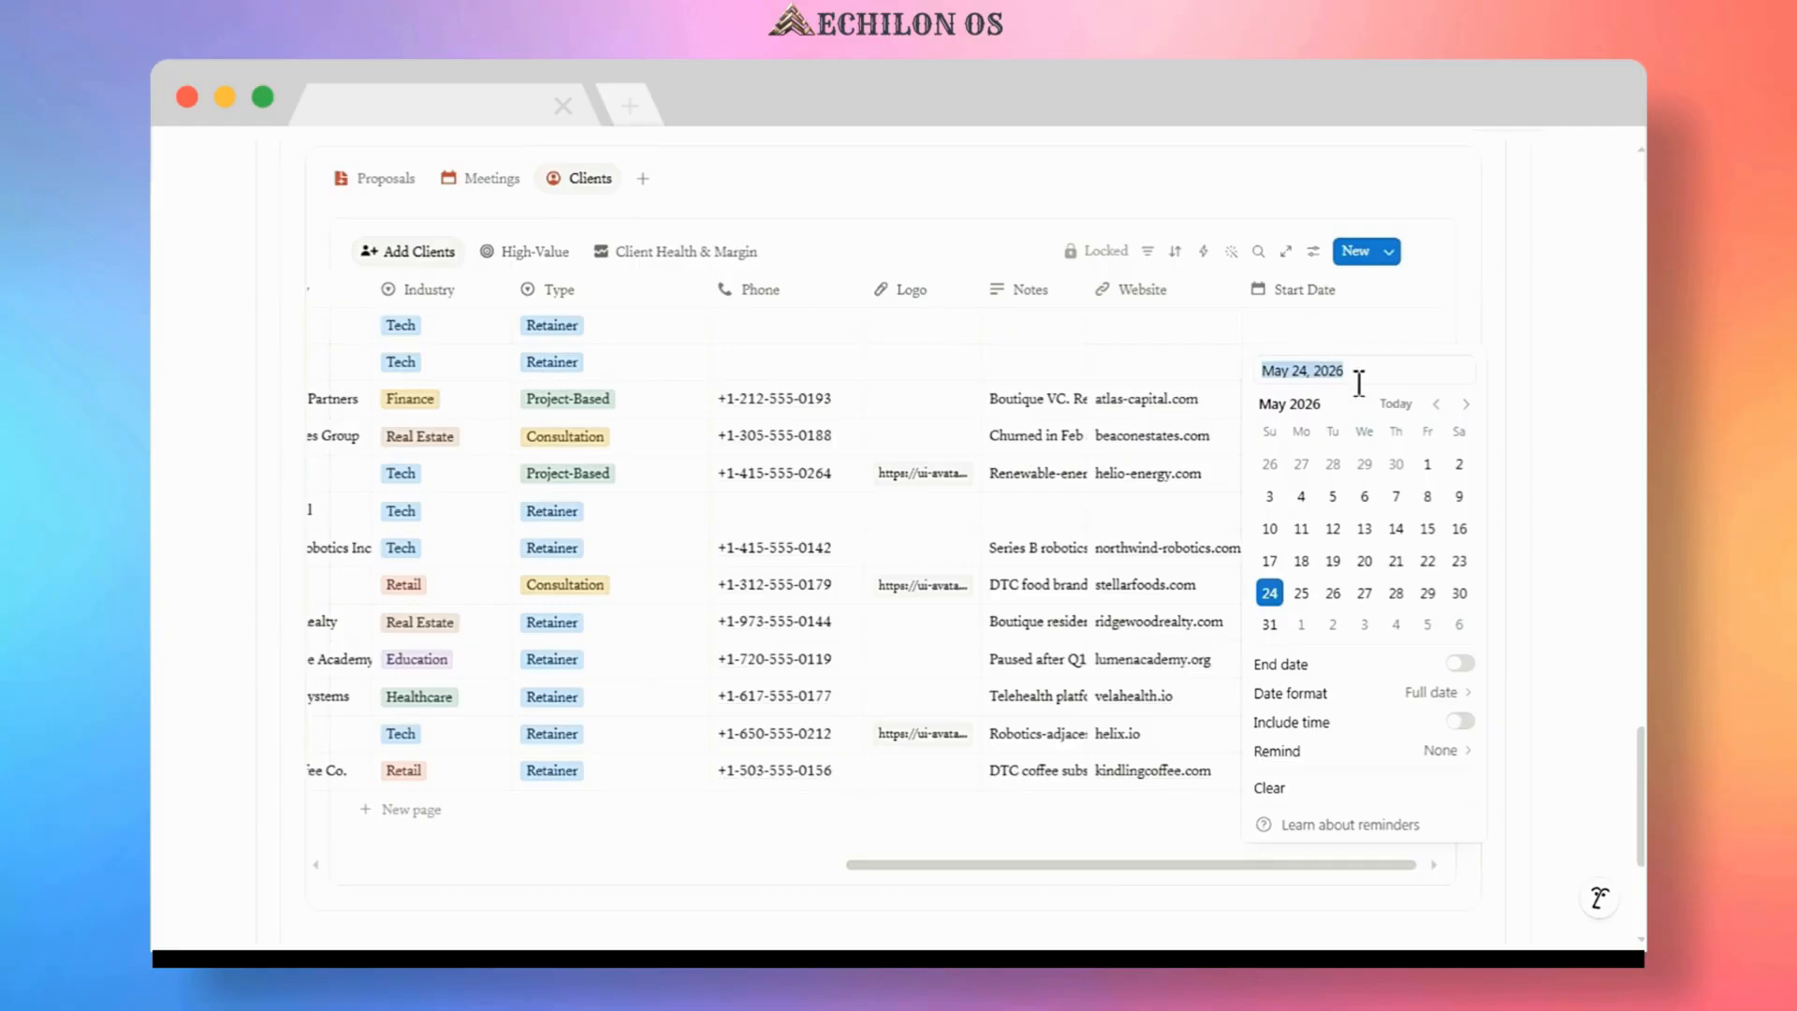
pyautogui.click(1395, 592)
pyautogui.click(1000, 243)
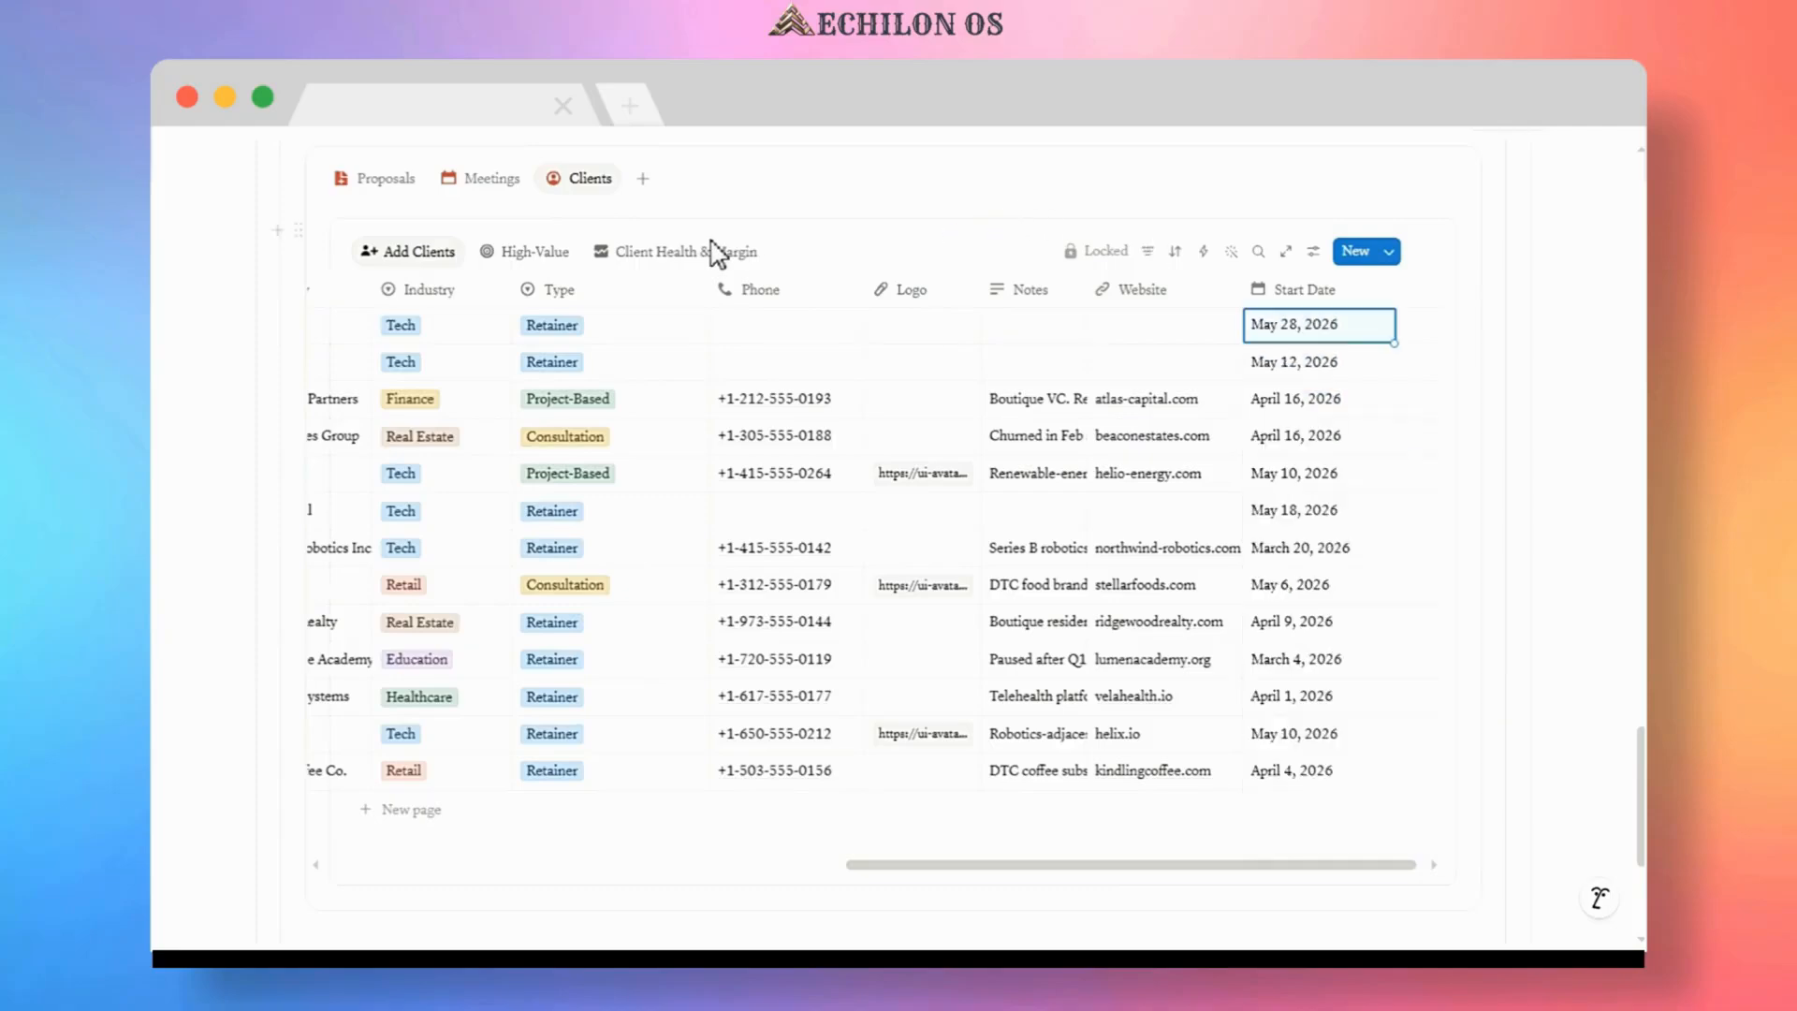
# - Review the Clients table's High-Value view through Meetings Count and its Client Health & Margin view through Net Profit
pyautogui.click(528, 256)
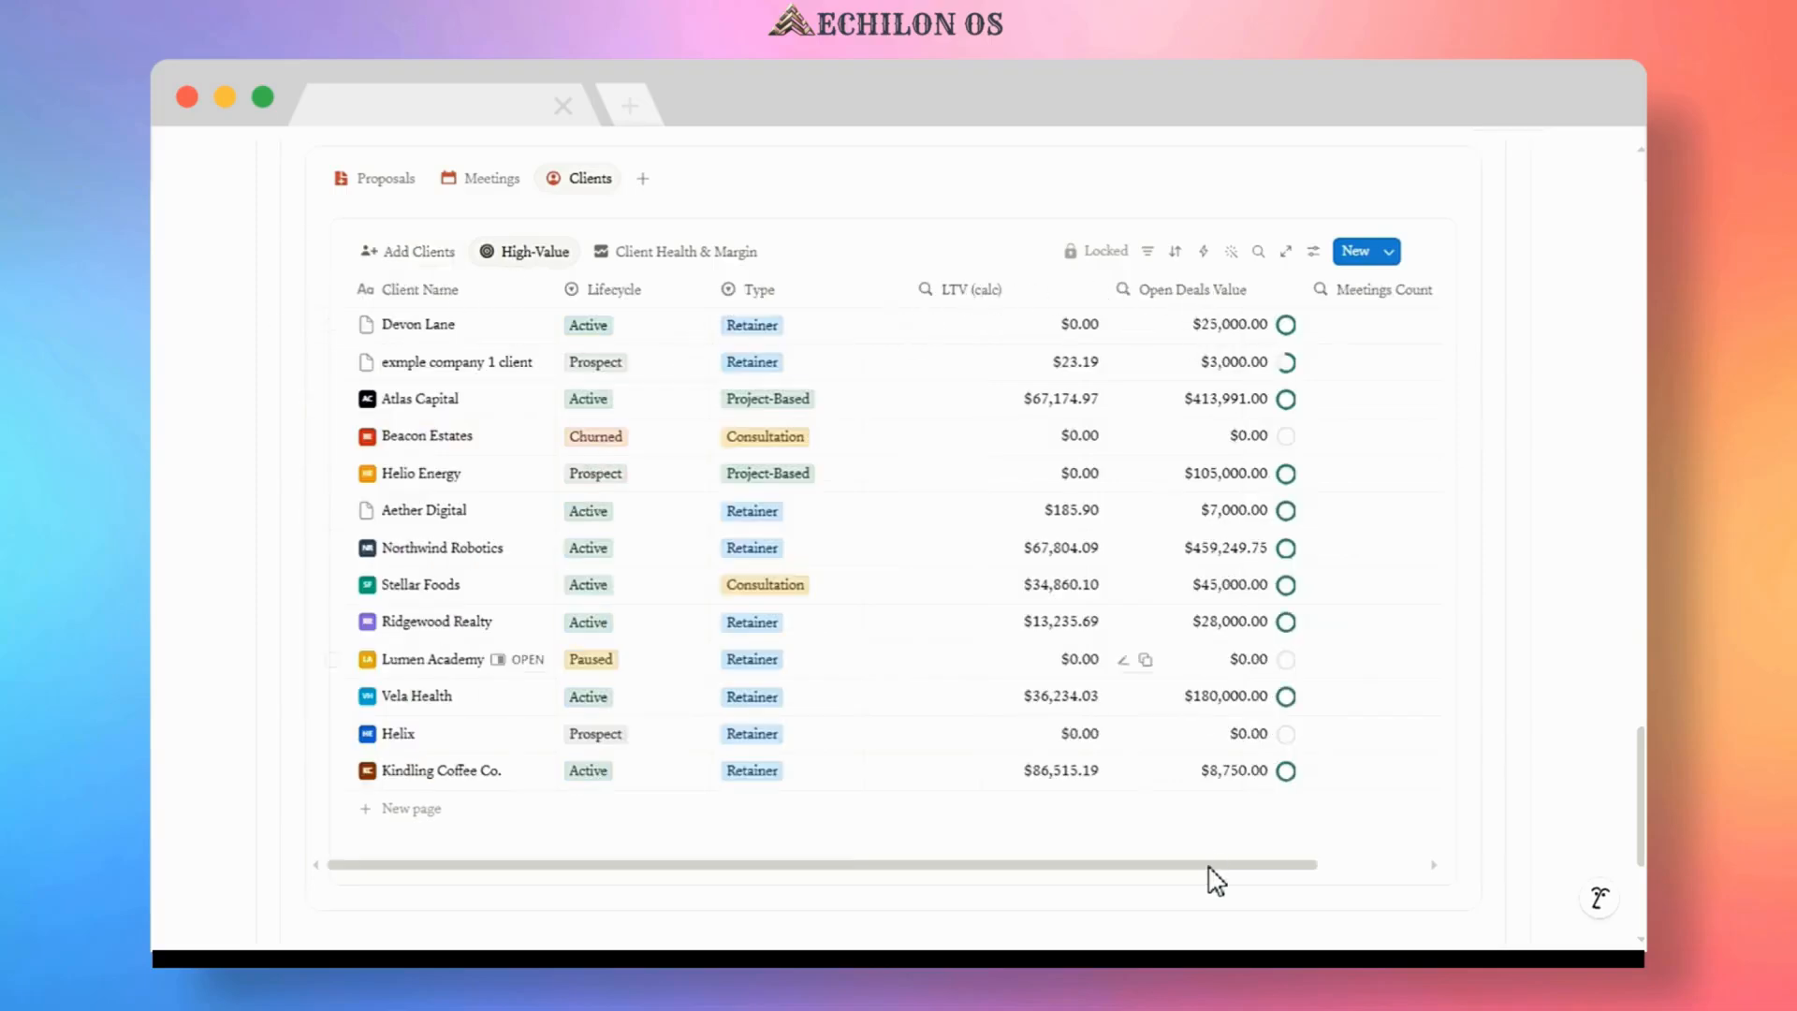
pyautogui.moveTo(1203, 862); pyautogui.dragTo(1329, 863)
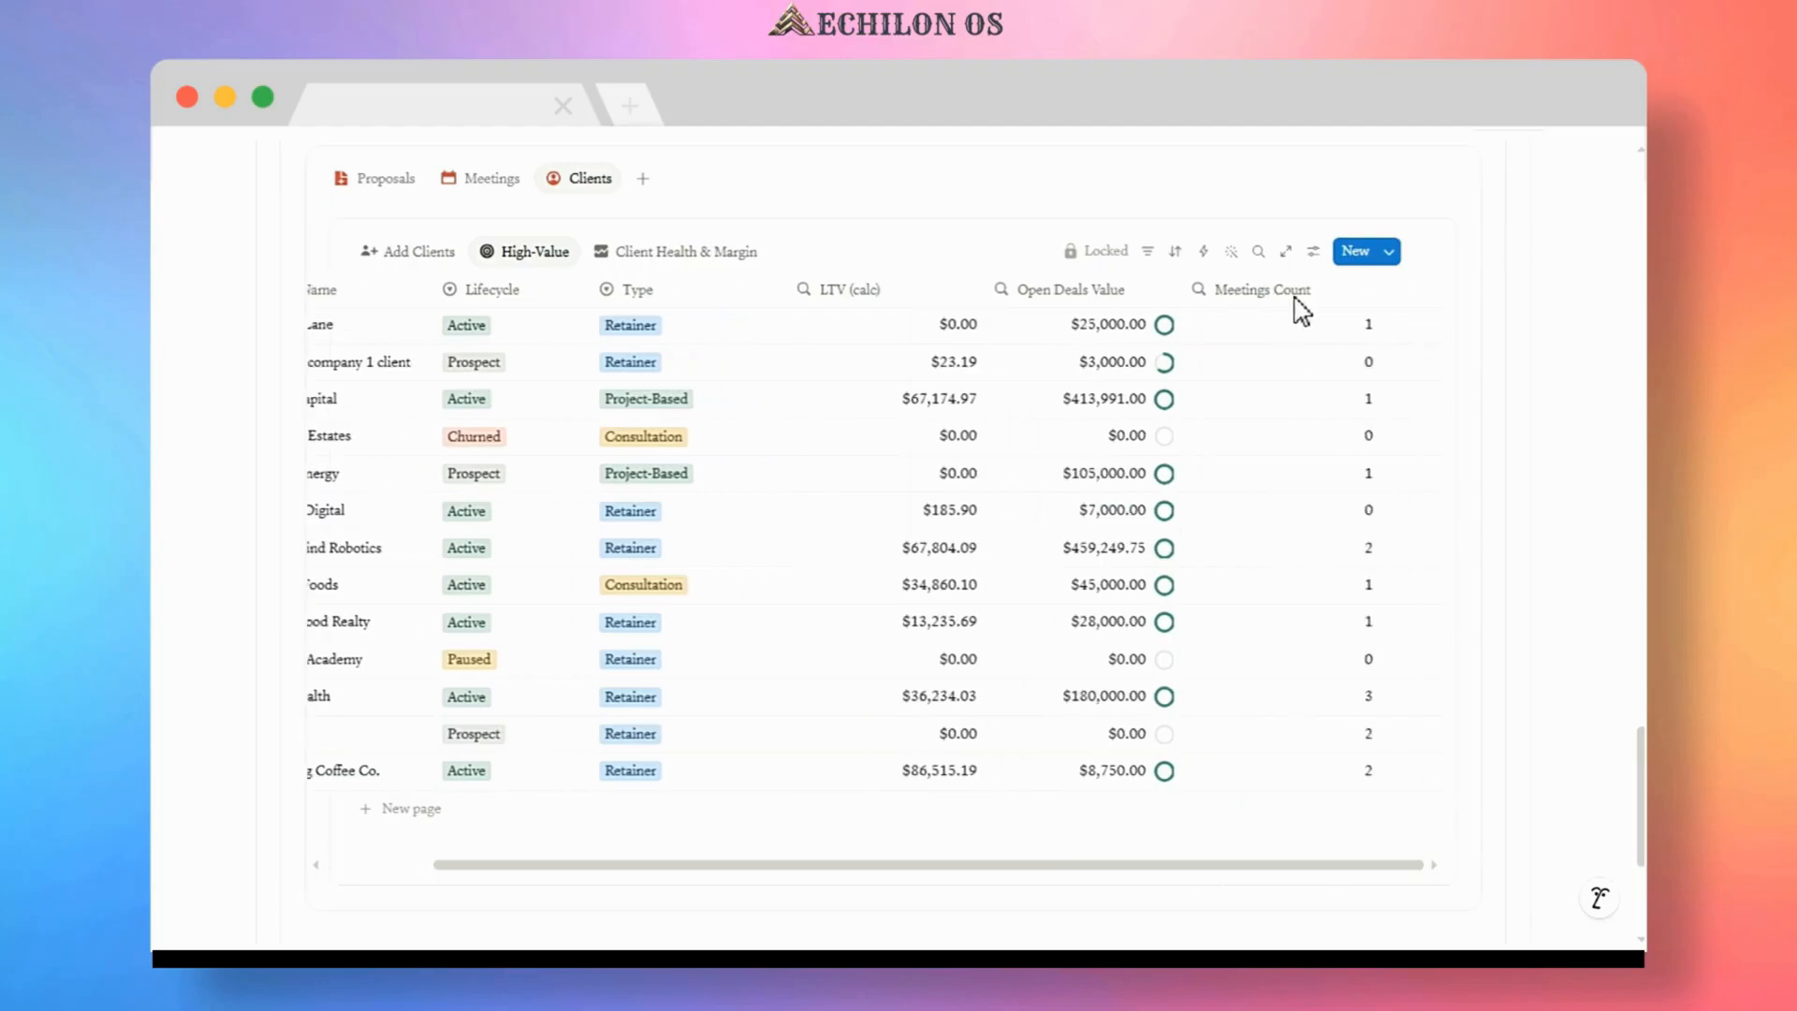
pyautogui.click(686, 251)
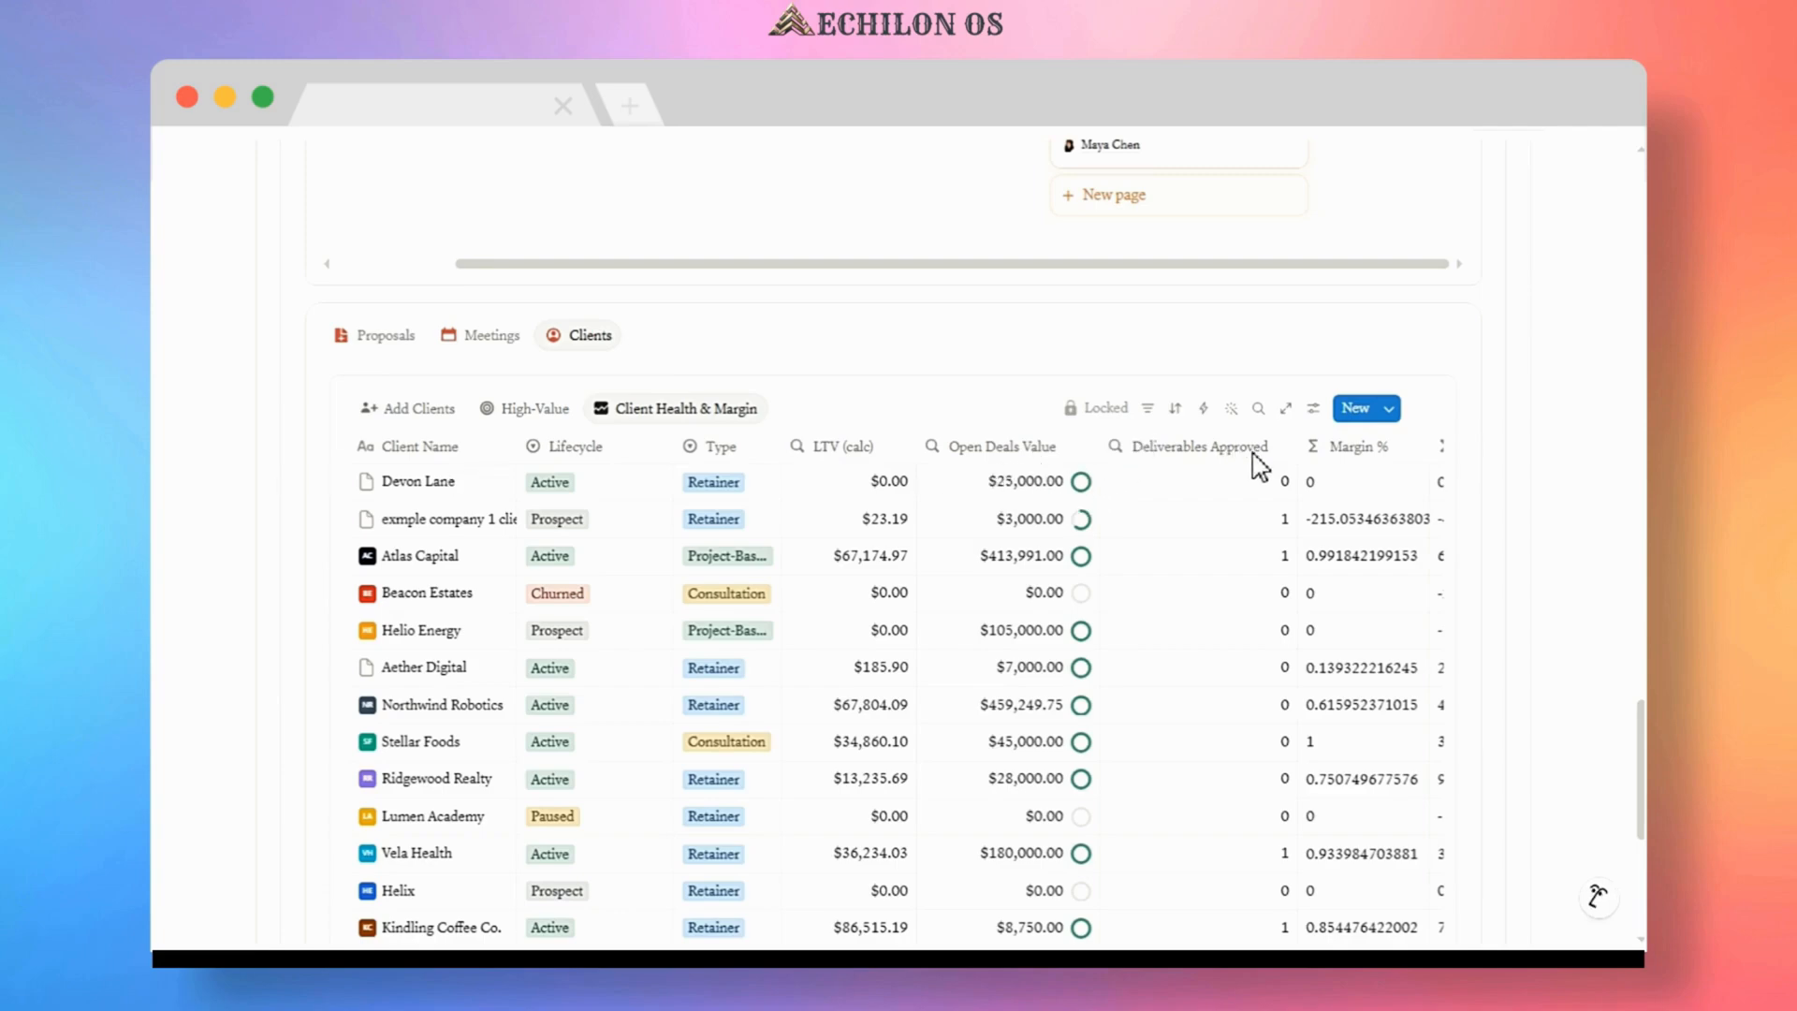
pyautogui.scroll(-2, 1347, 669)
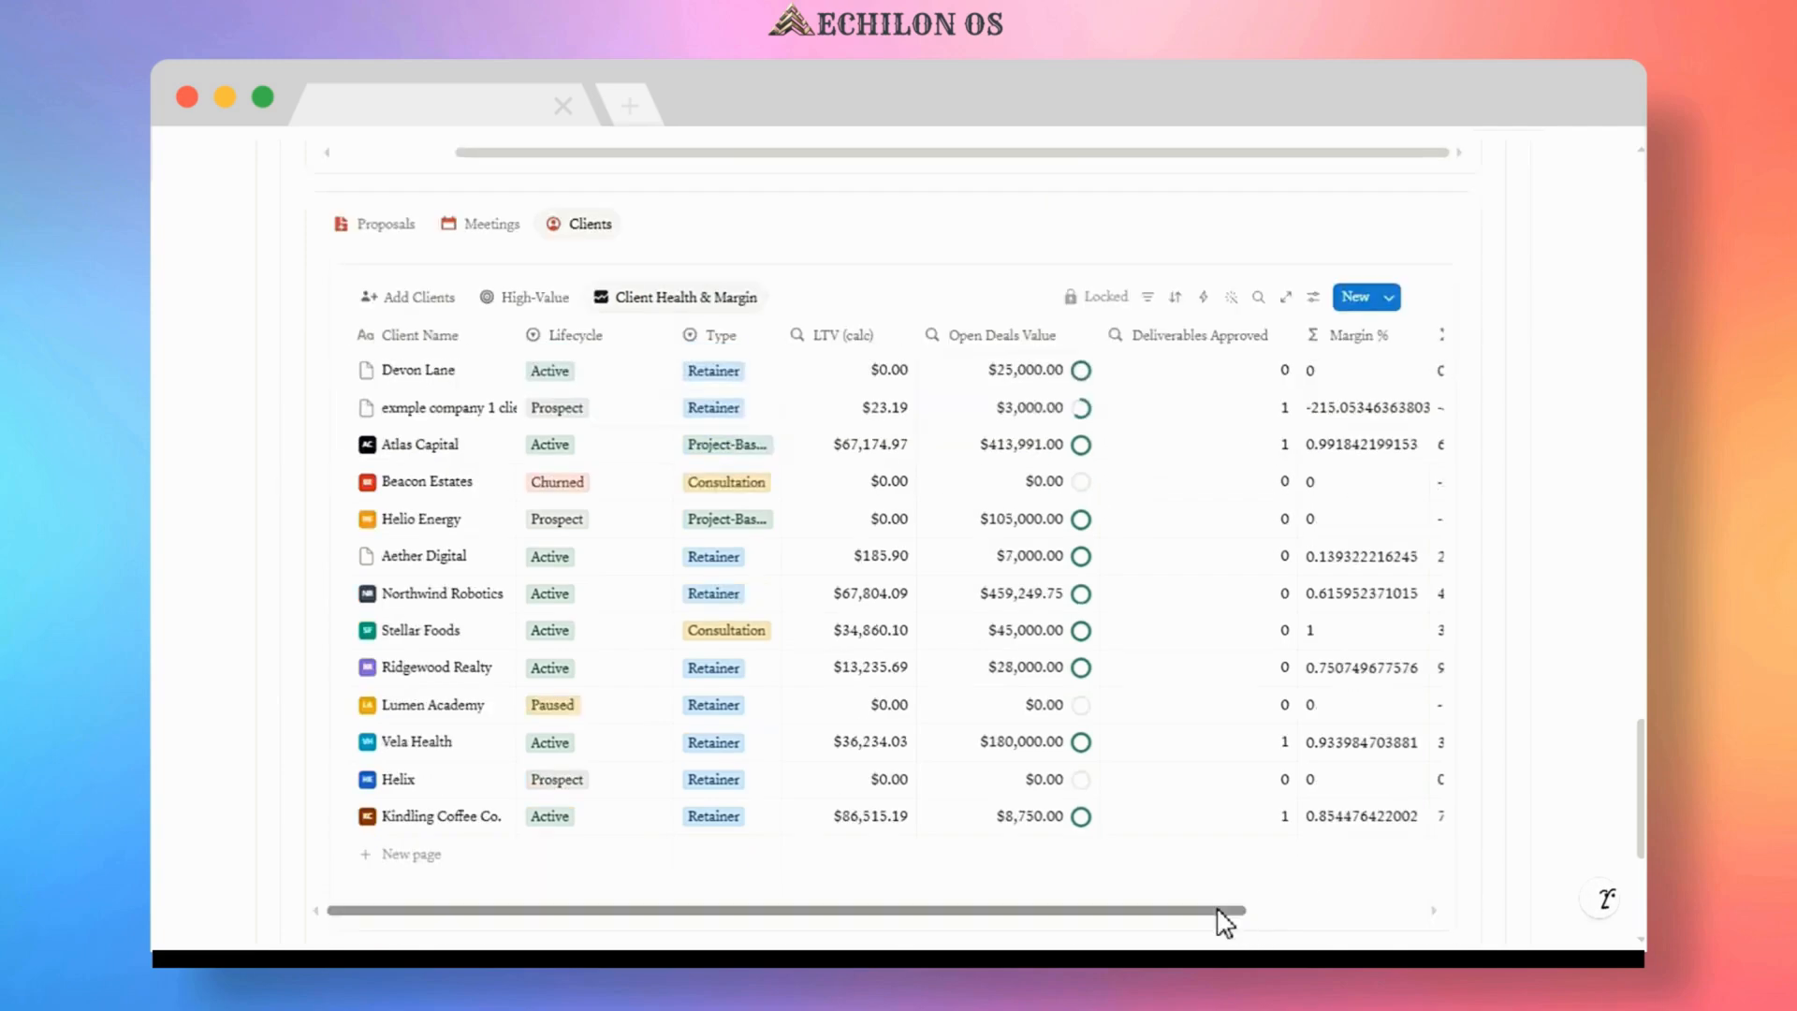
pyautogui.moveTo(1223, 912); pyautogui.dragTo(1392, 912)
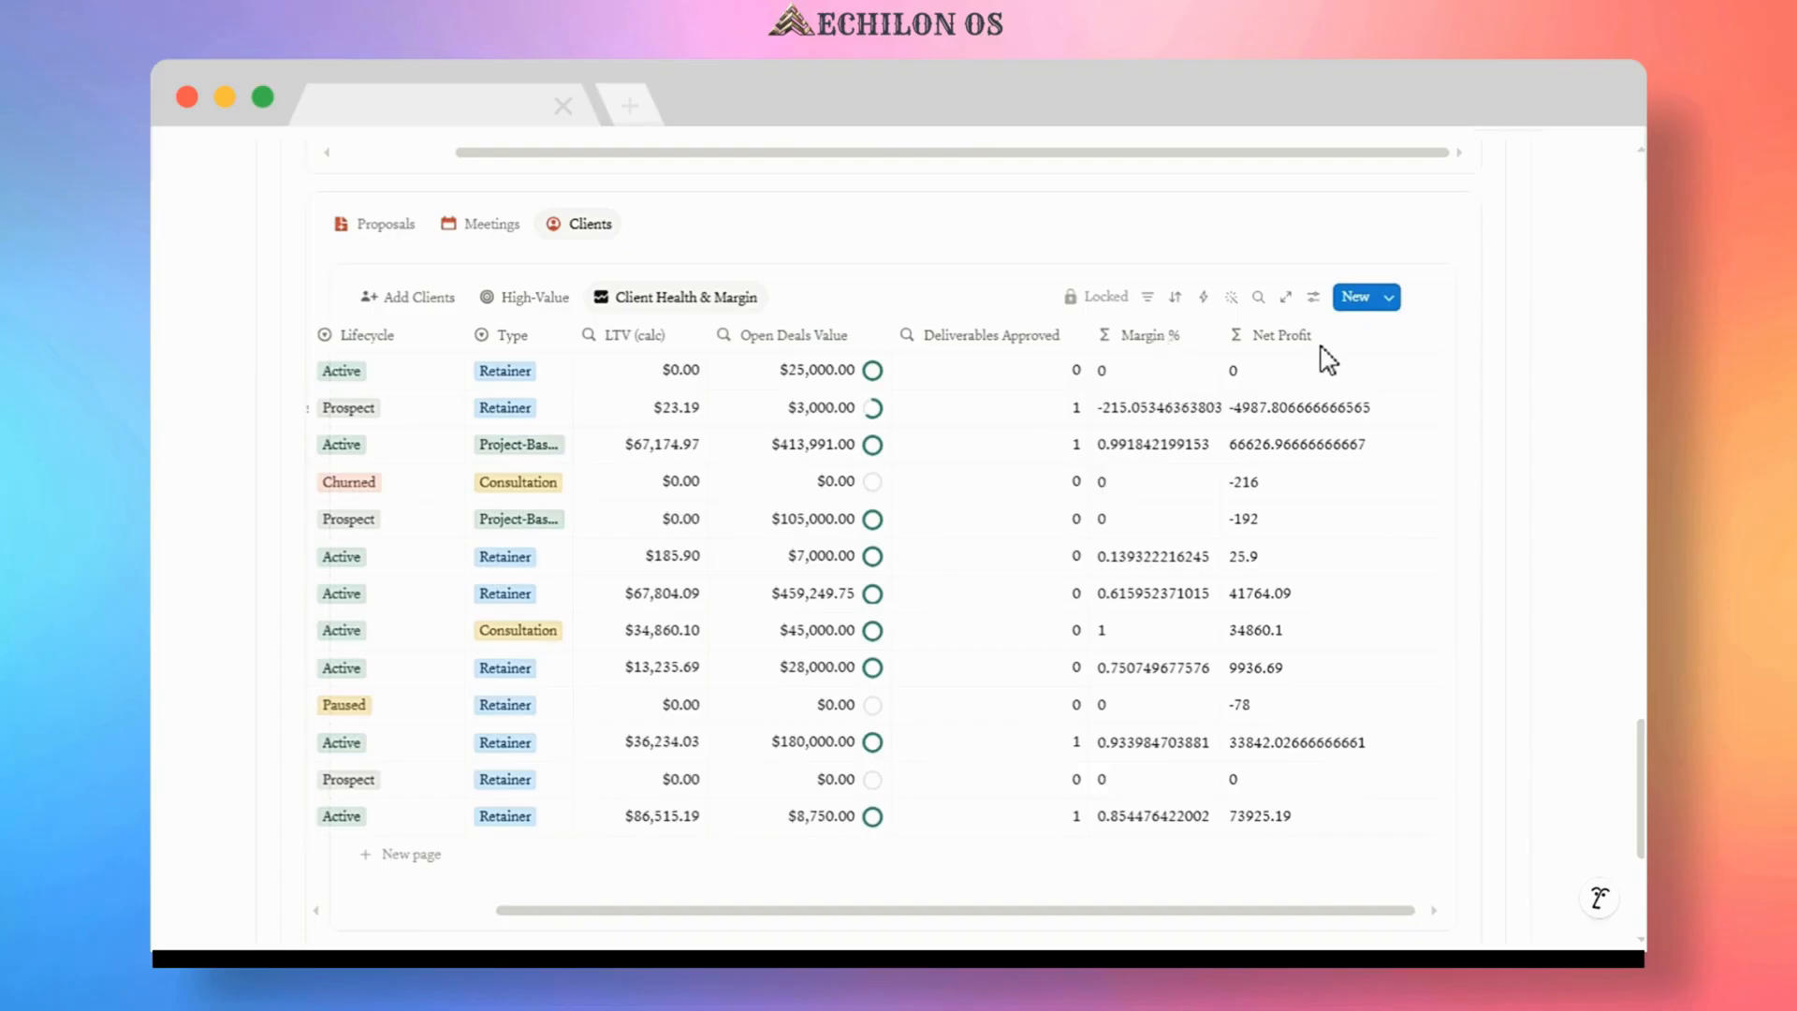
pyautogui.hscroll(-1, 1010, 613)
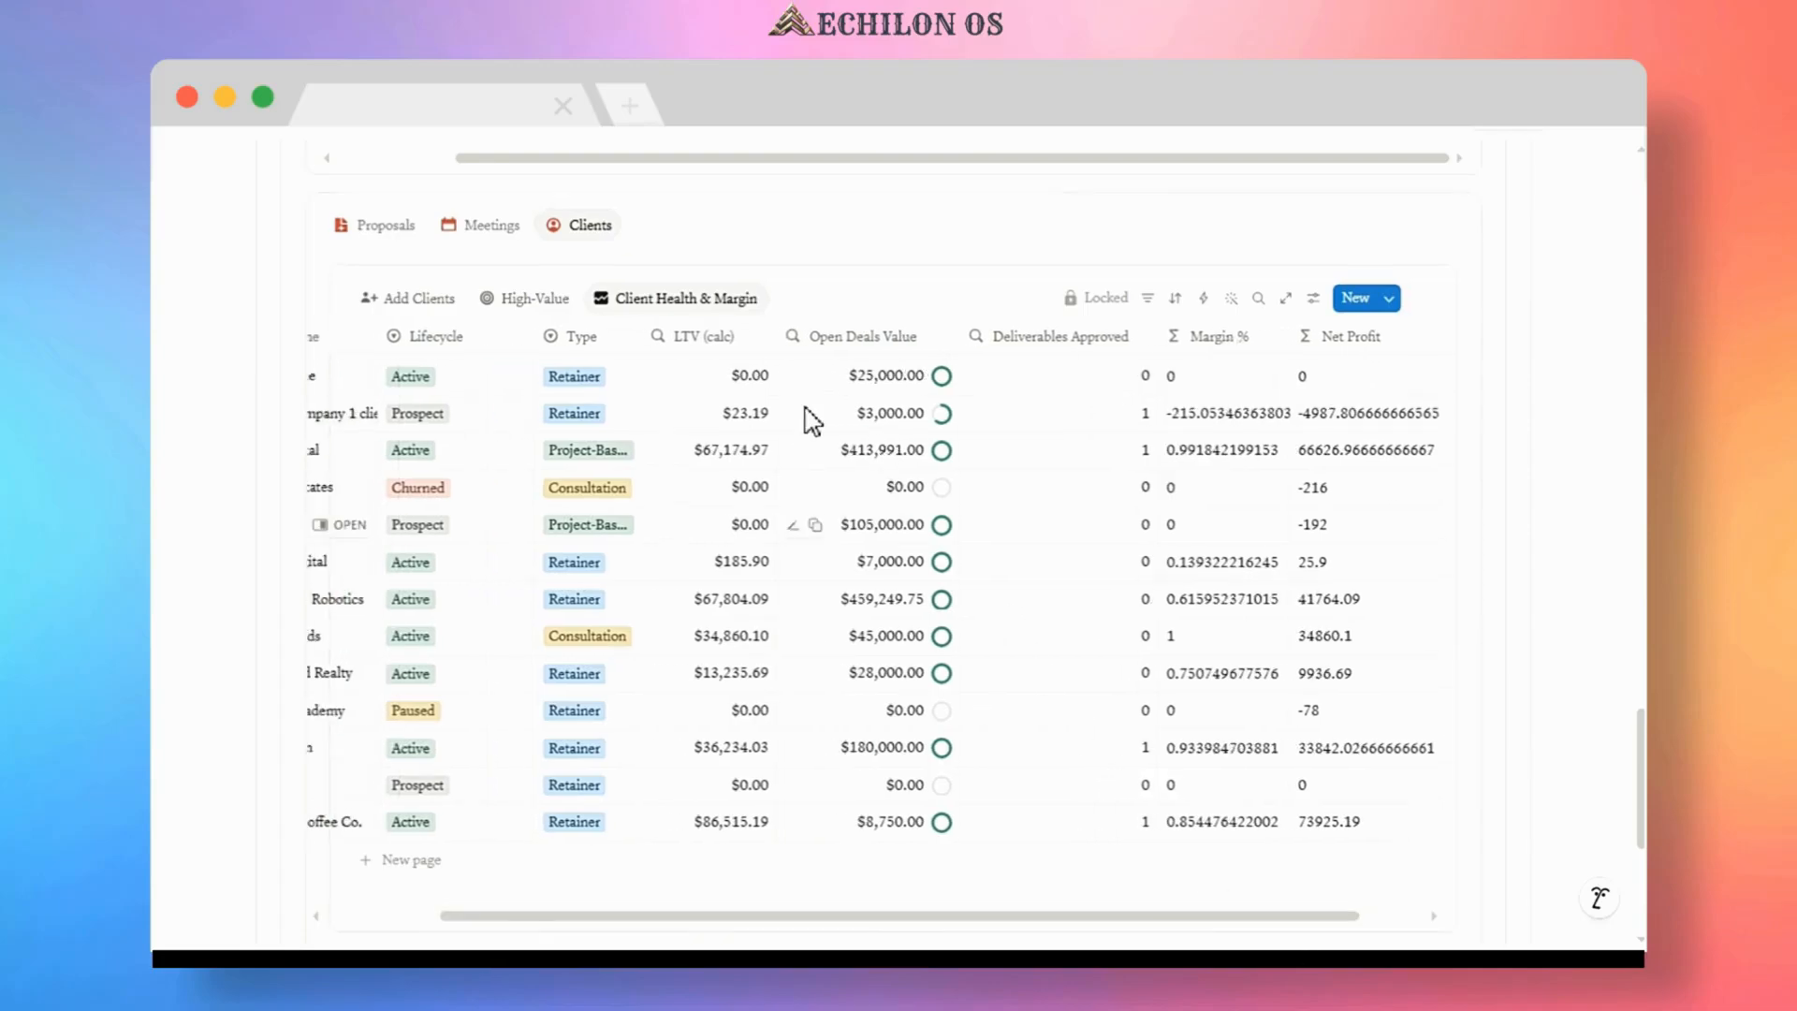
# - Review the sales pipeline's Weighted Value view and its Revenue Forecast view down to the column totals
pyautogui.scroll(4, 752, 406)
pyautogui.scroll(12, 752, 407)
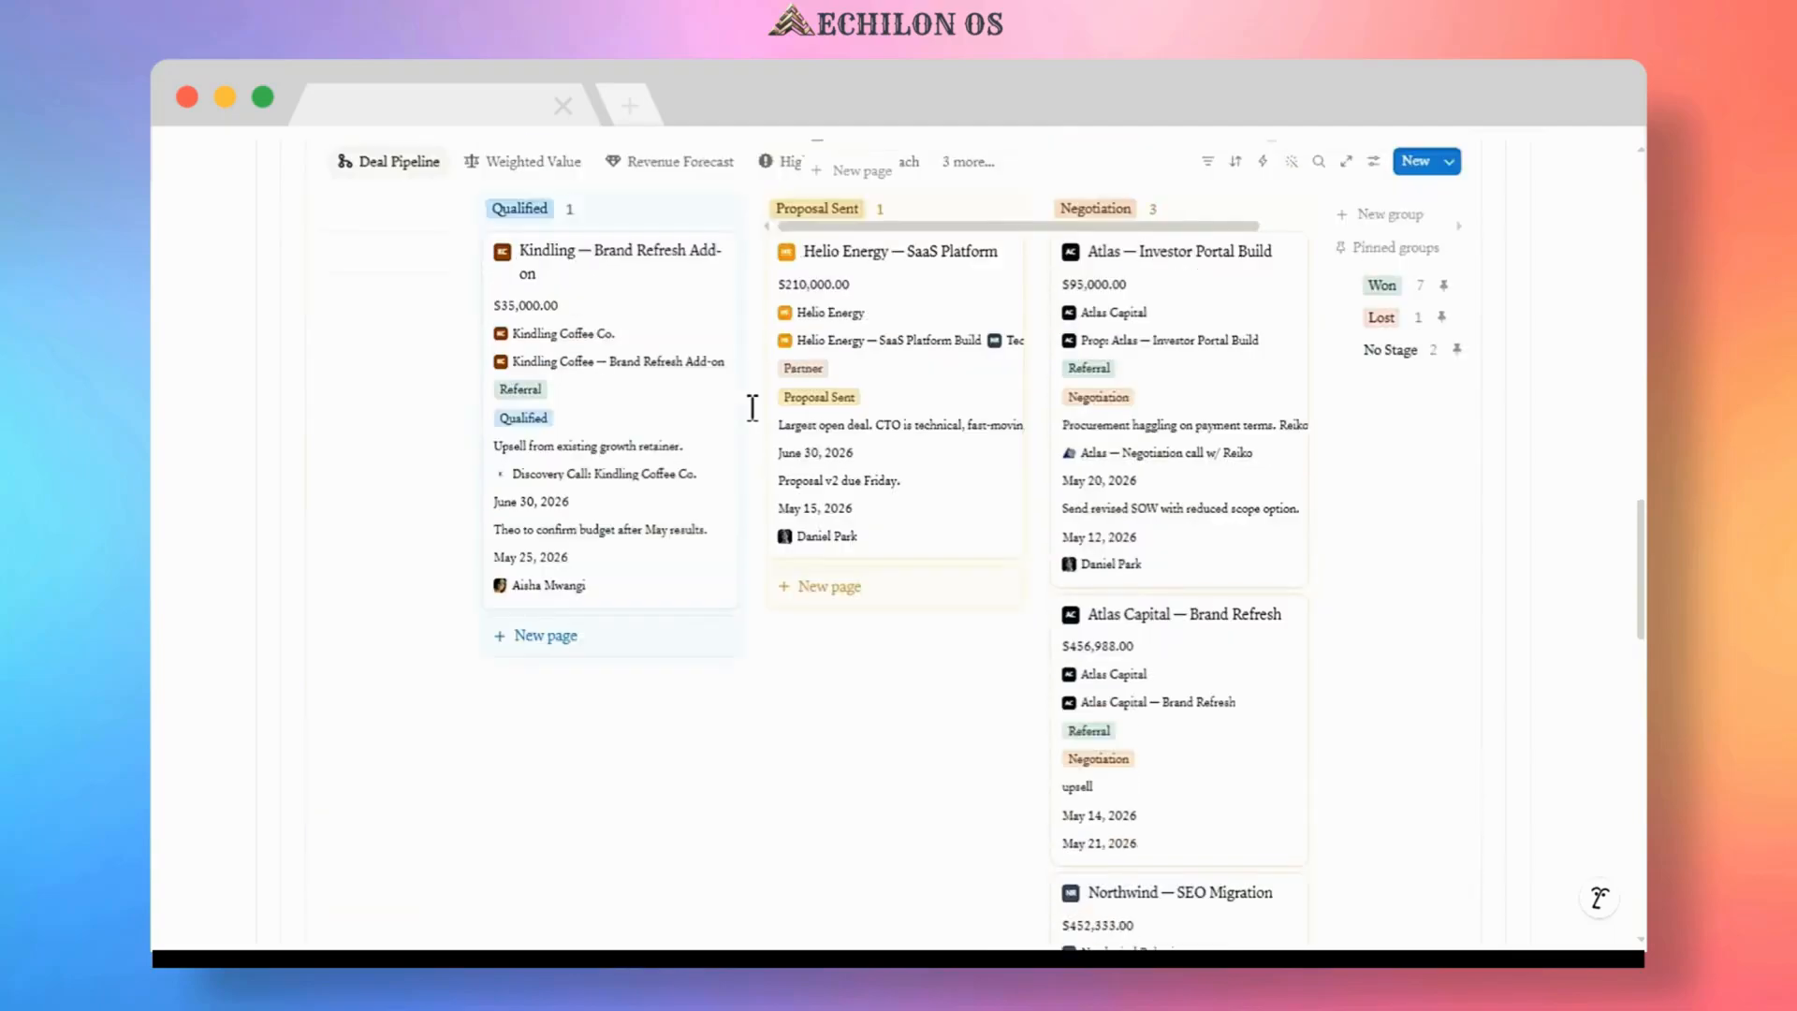
pyautogui.scroll(-2, 744, 460)
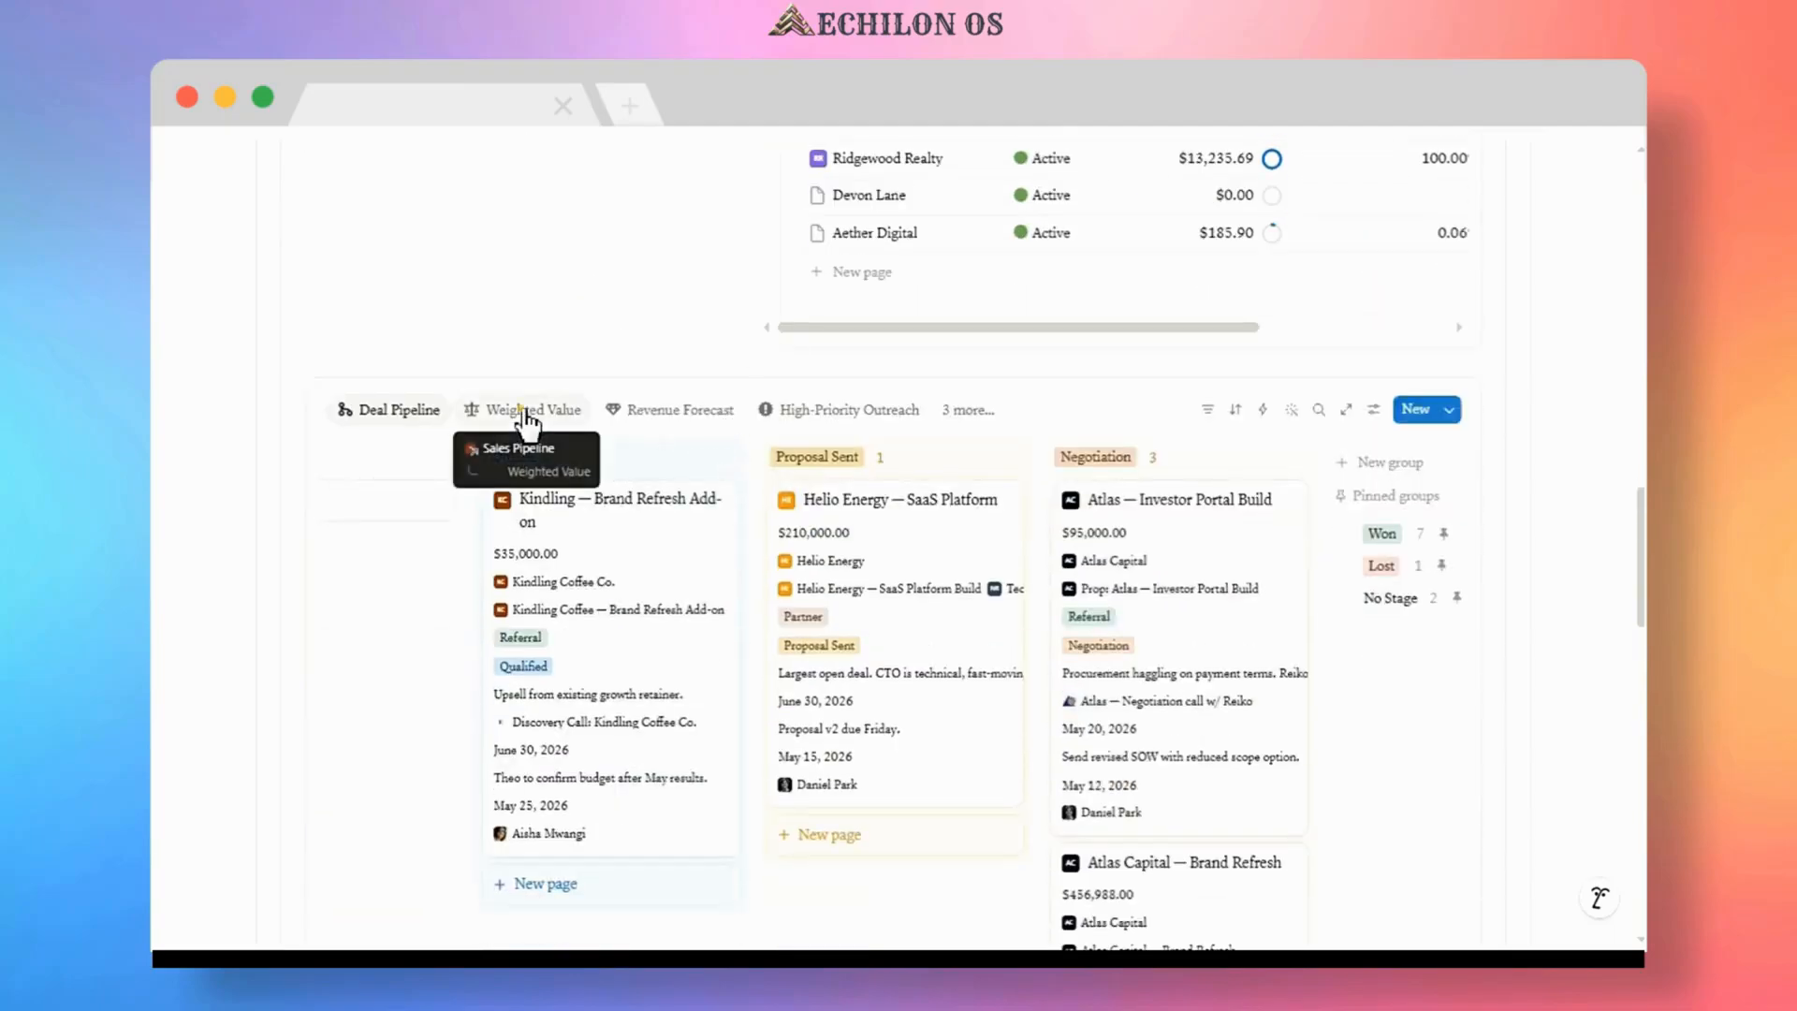
pyautogui.click(527, 411)
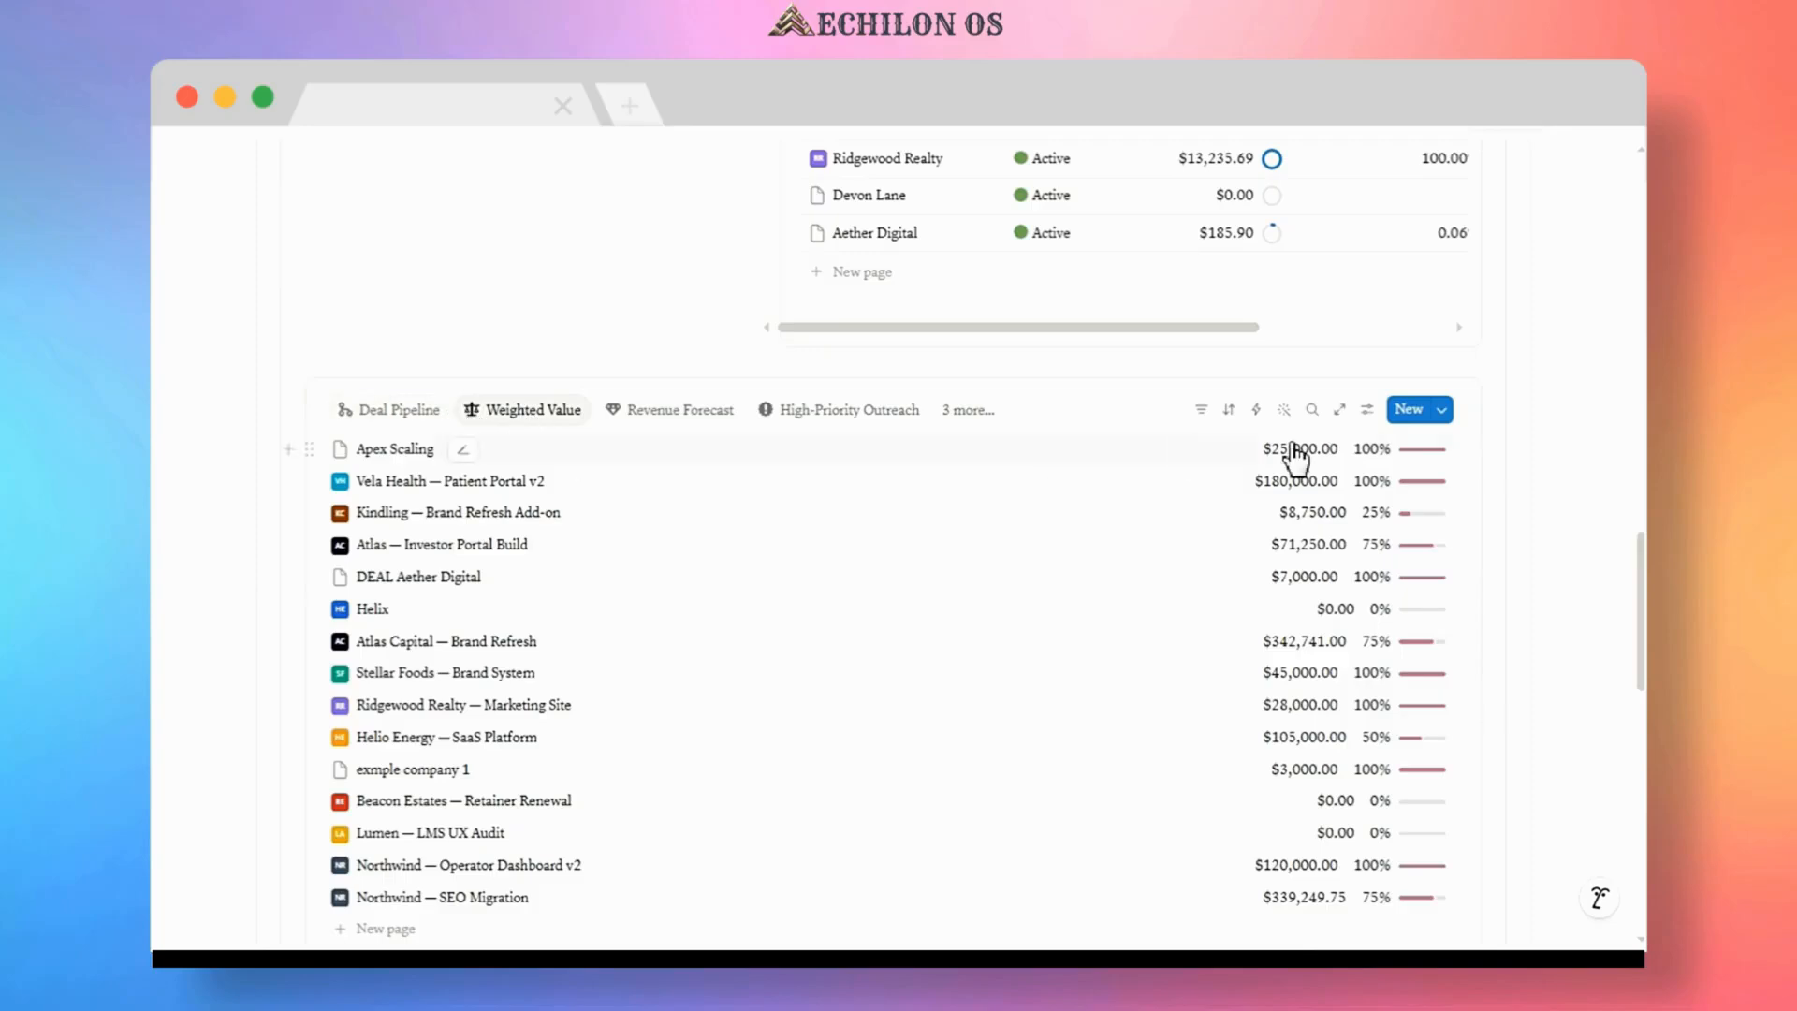
pyautogui.click(671, 419)
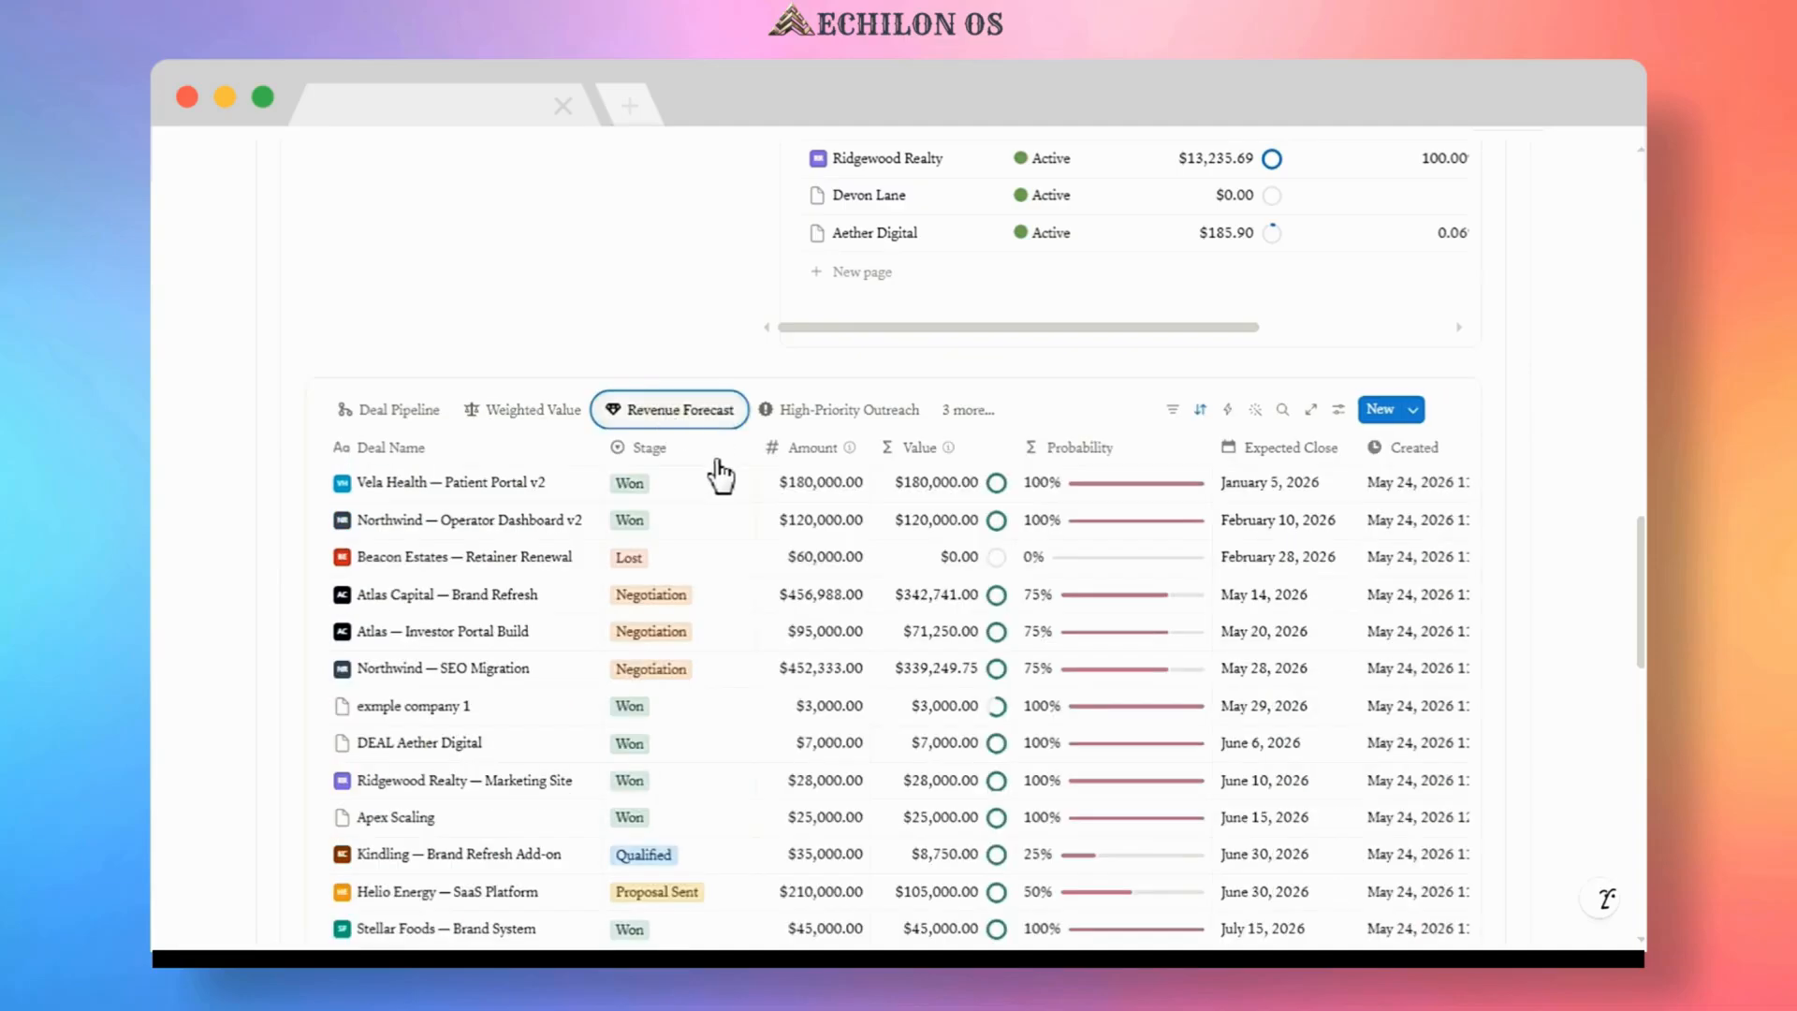
pyautogui.scroll(-3, 721, 477)
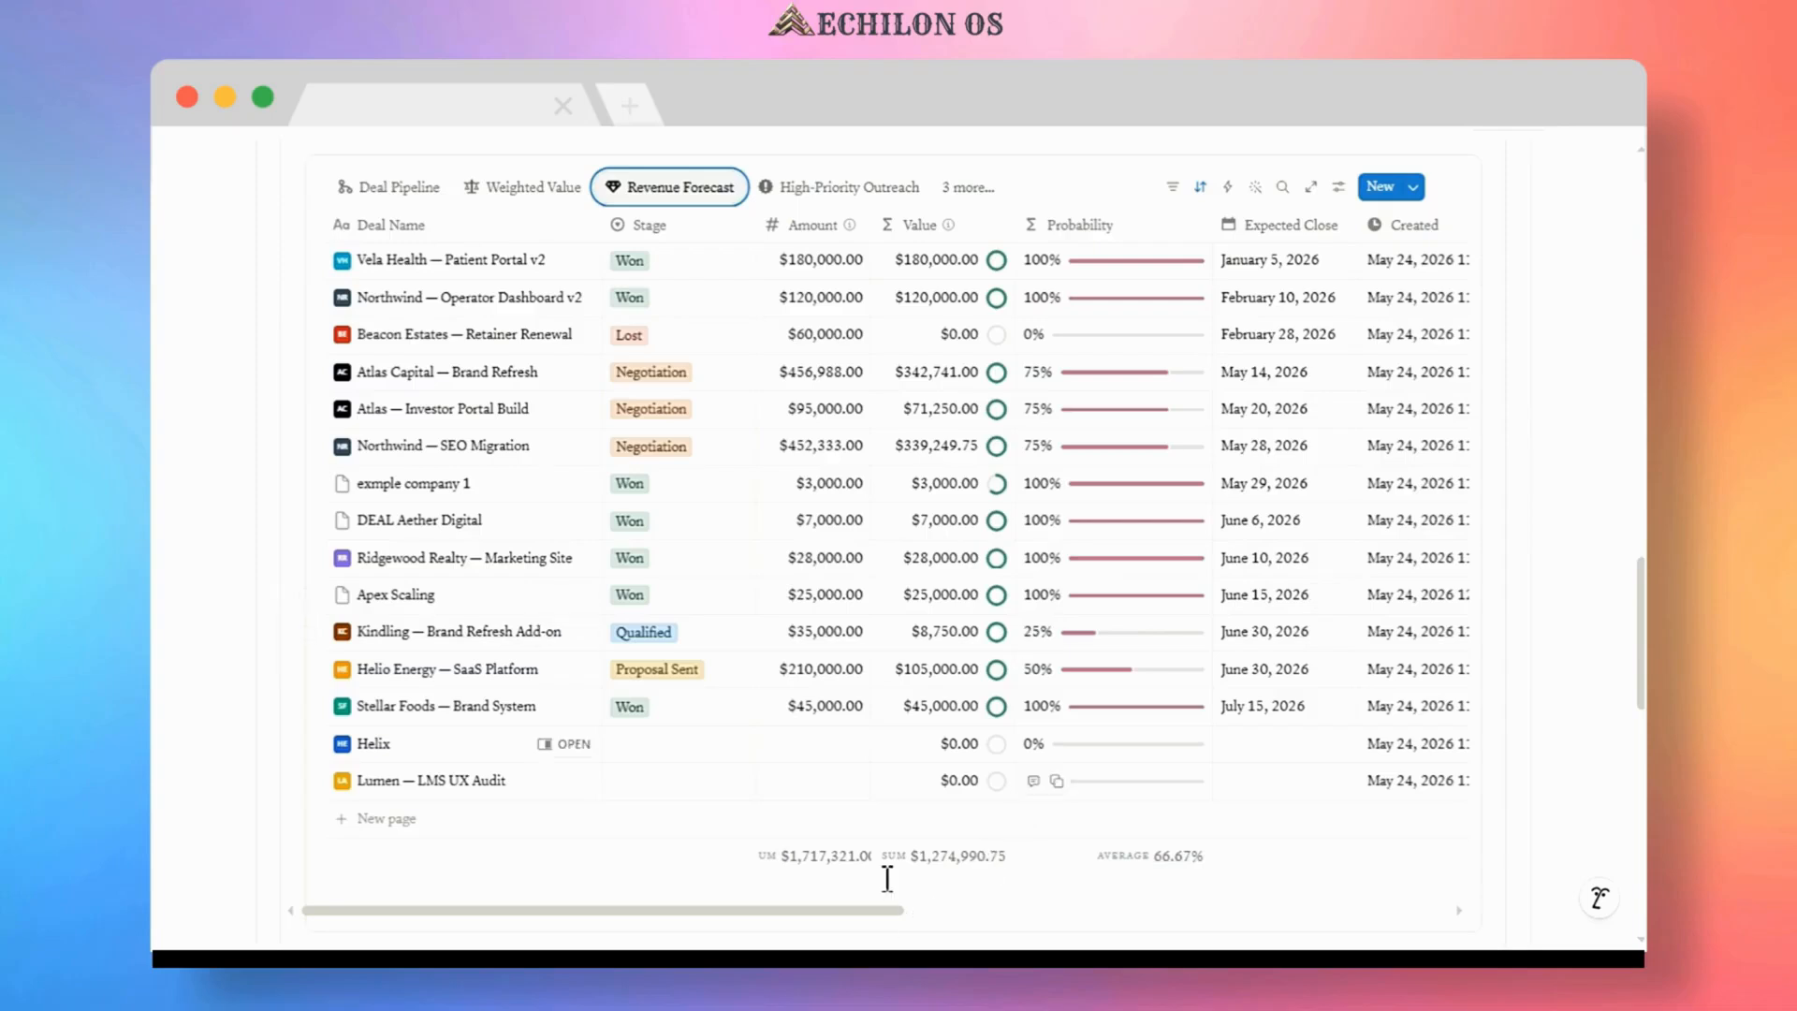
pyautogui.scroll(3, 785, 748)
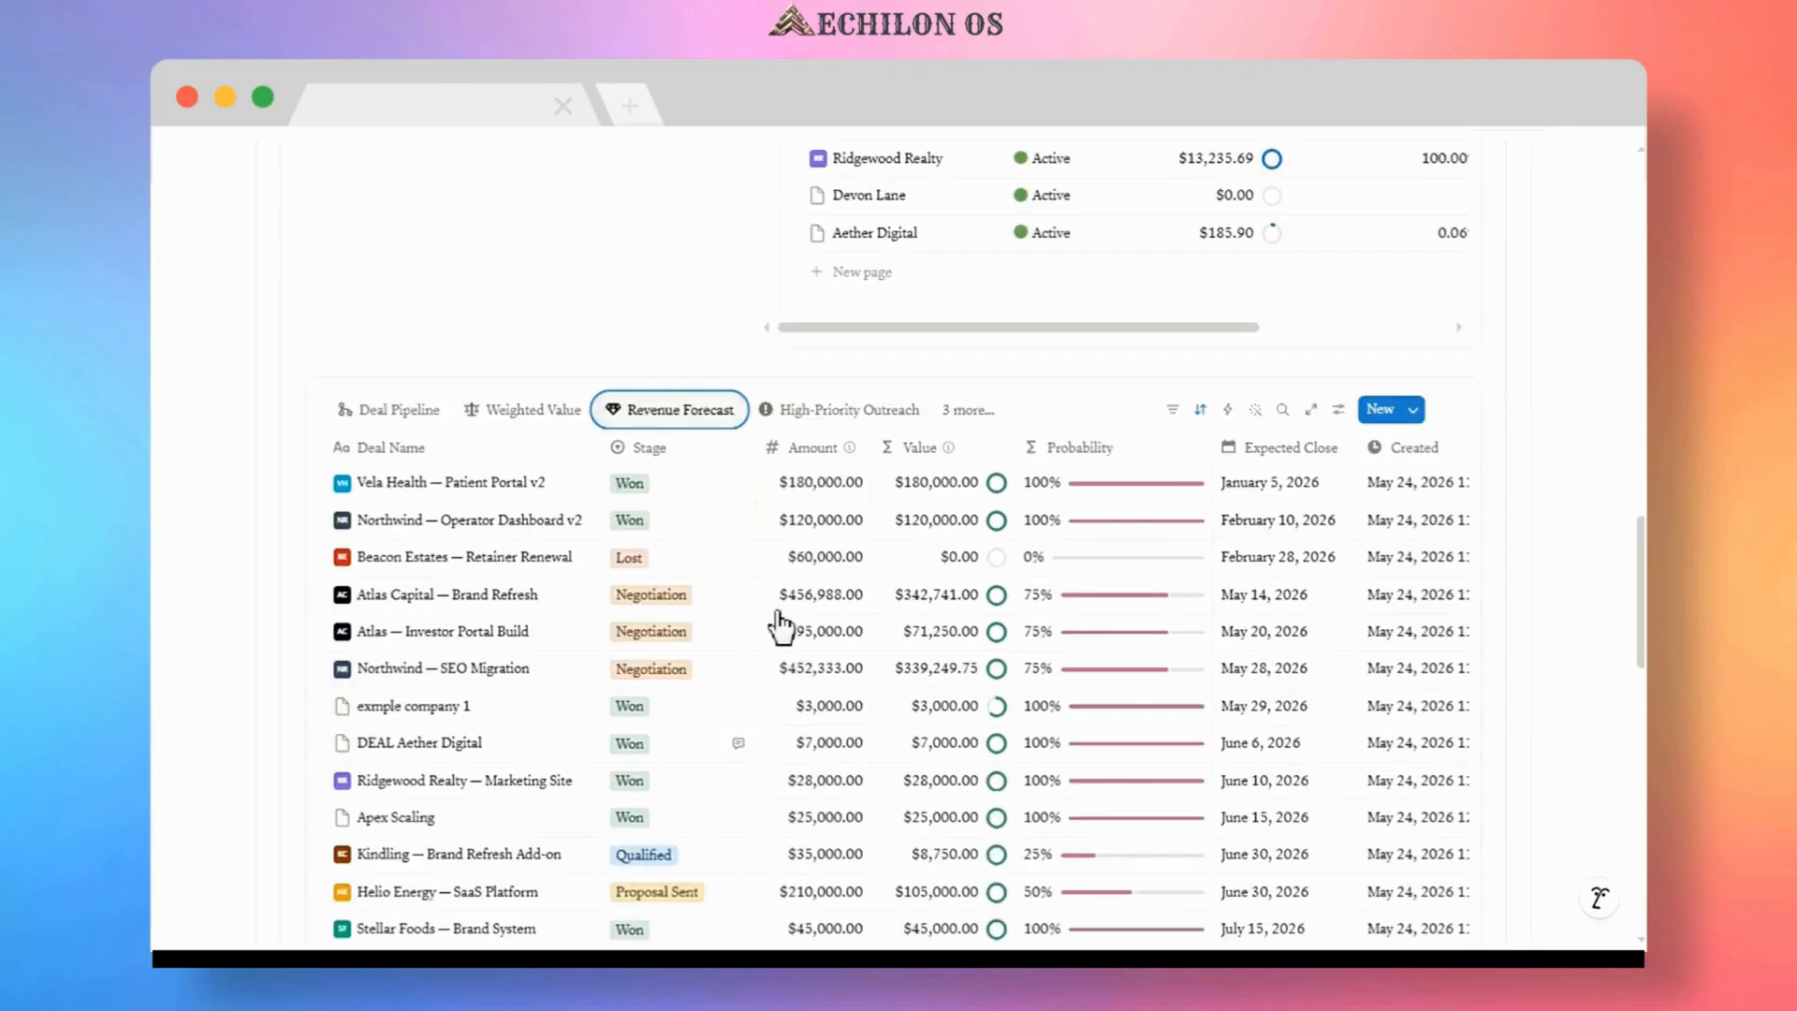
# - Look through the sales pipeline's High-Priority Outreach, Proposal Status Tracker and Quarterly Sales Performance views
pyautogui.click(842, 412)
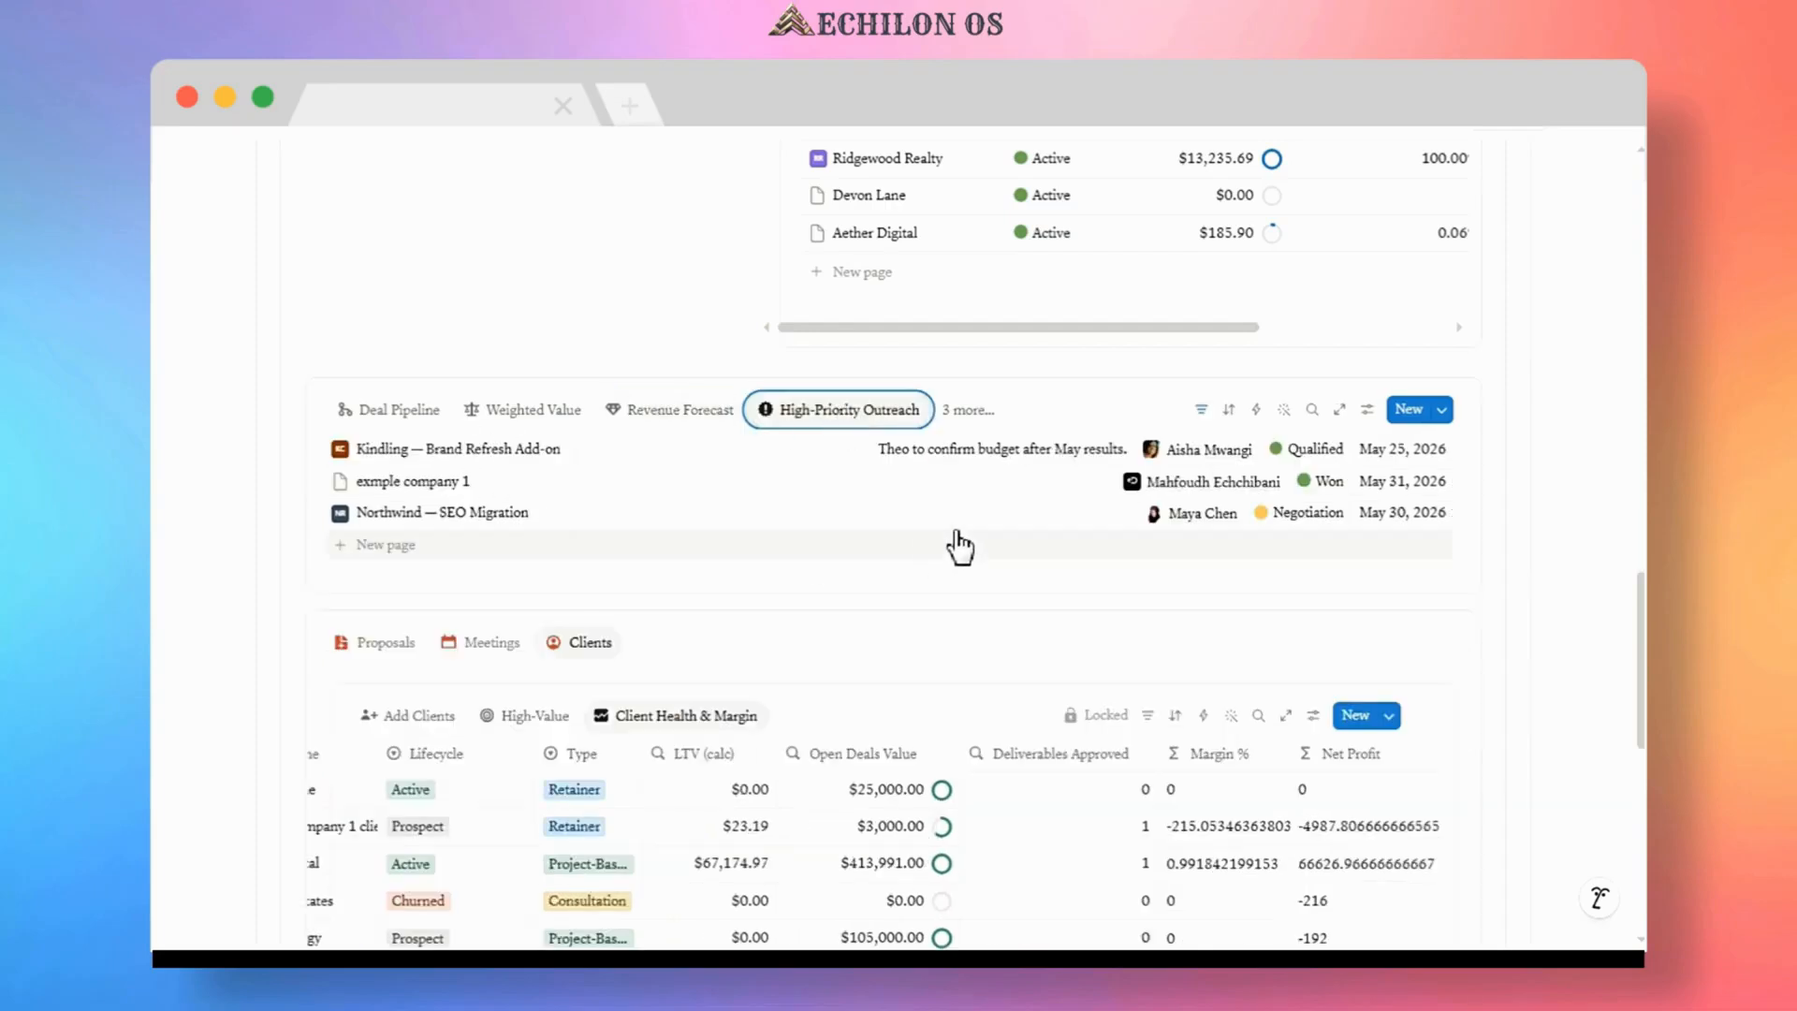
pyautogui.click(966, 417)
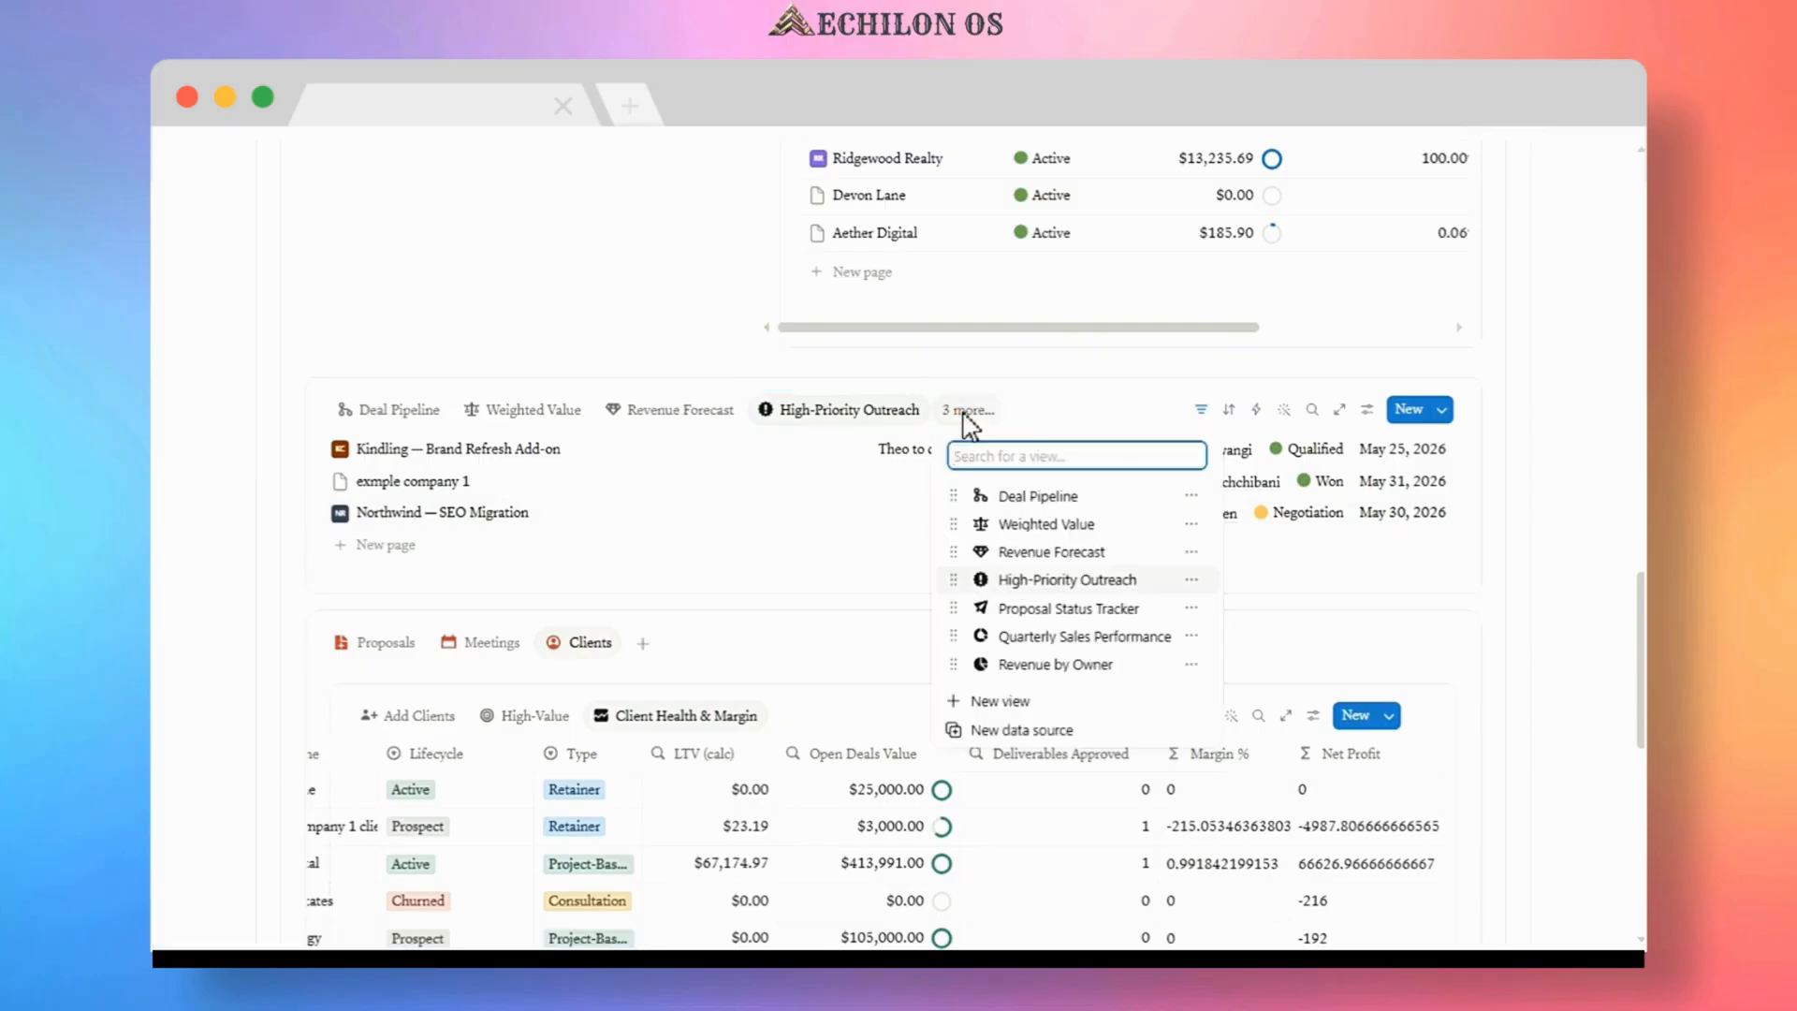
pyautogui.click(1104, 623)
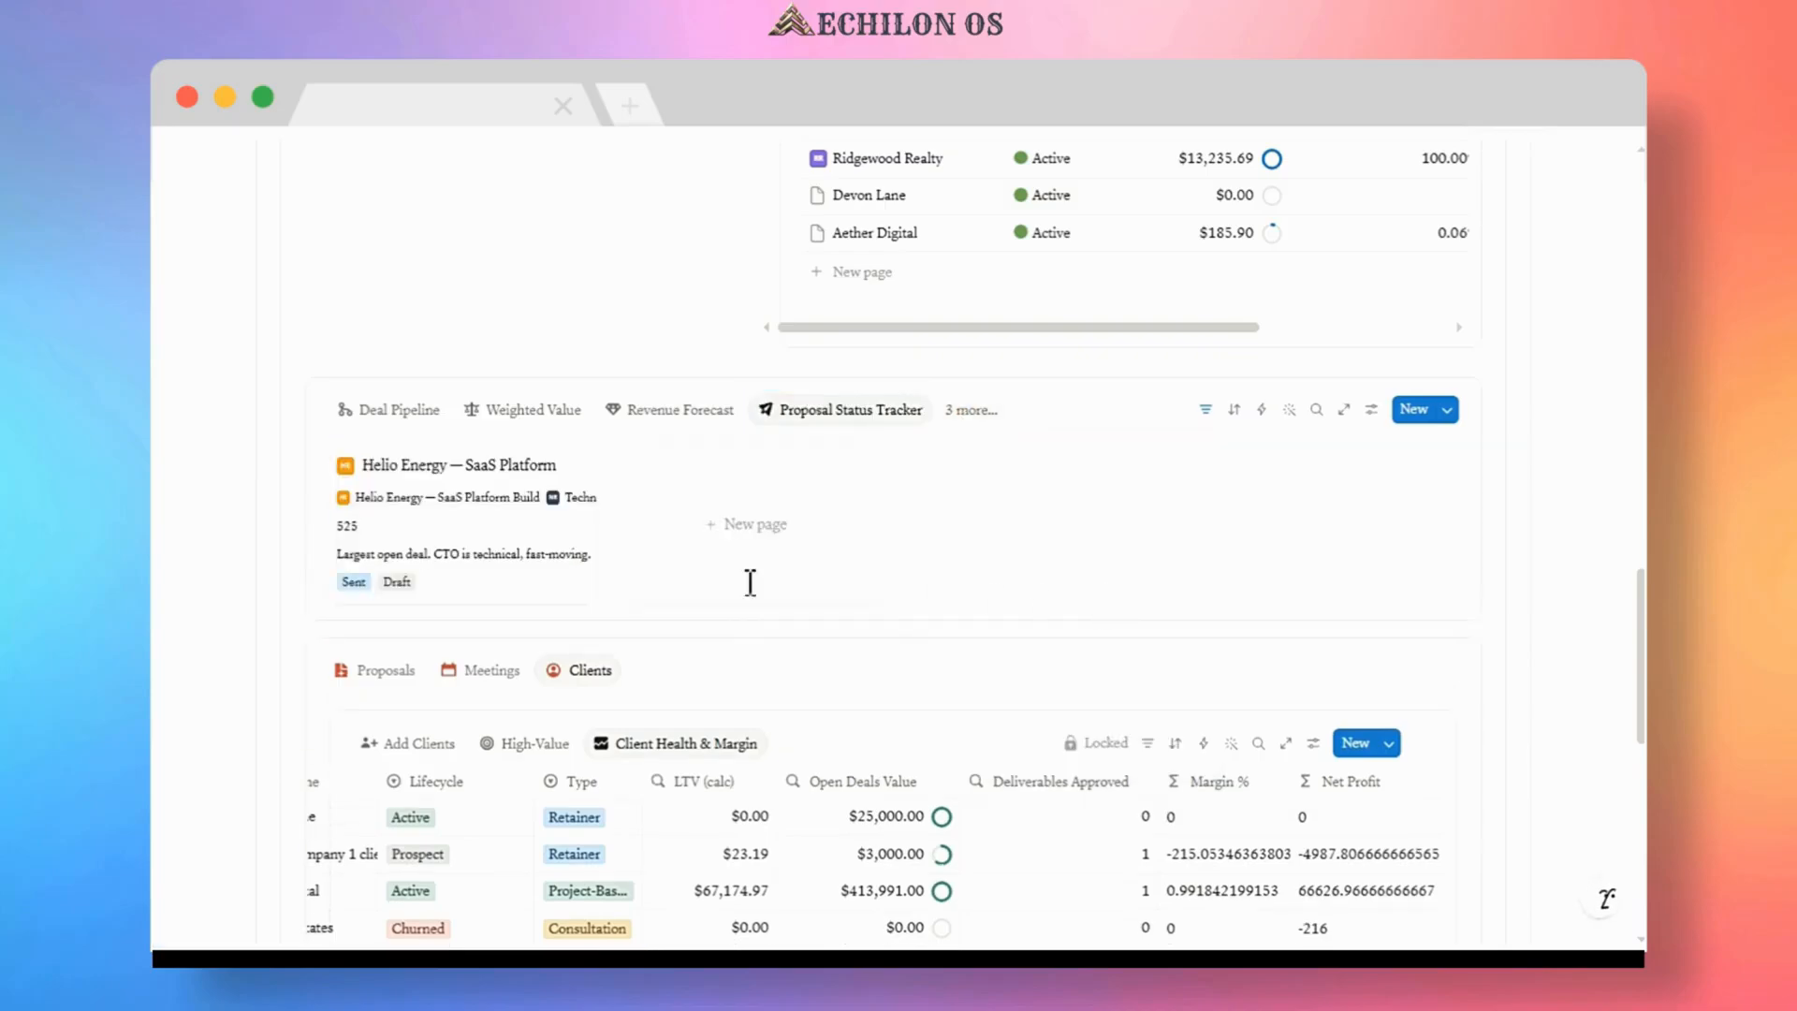
pyautogui.click(971, 409)
pyautogui.click(1065, 636)
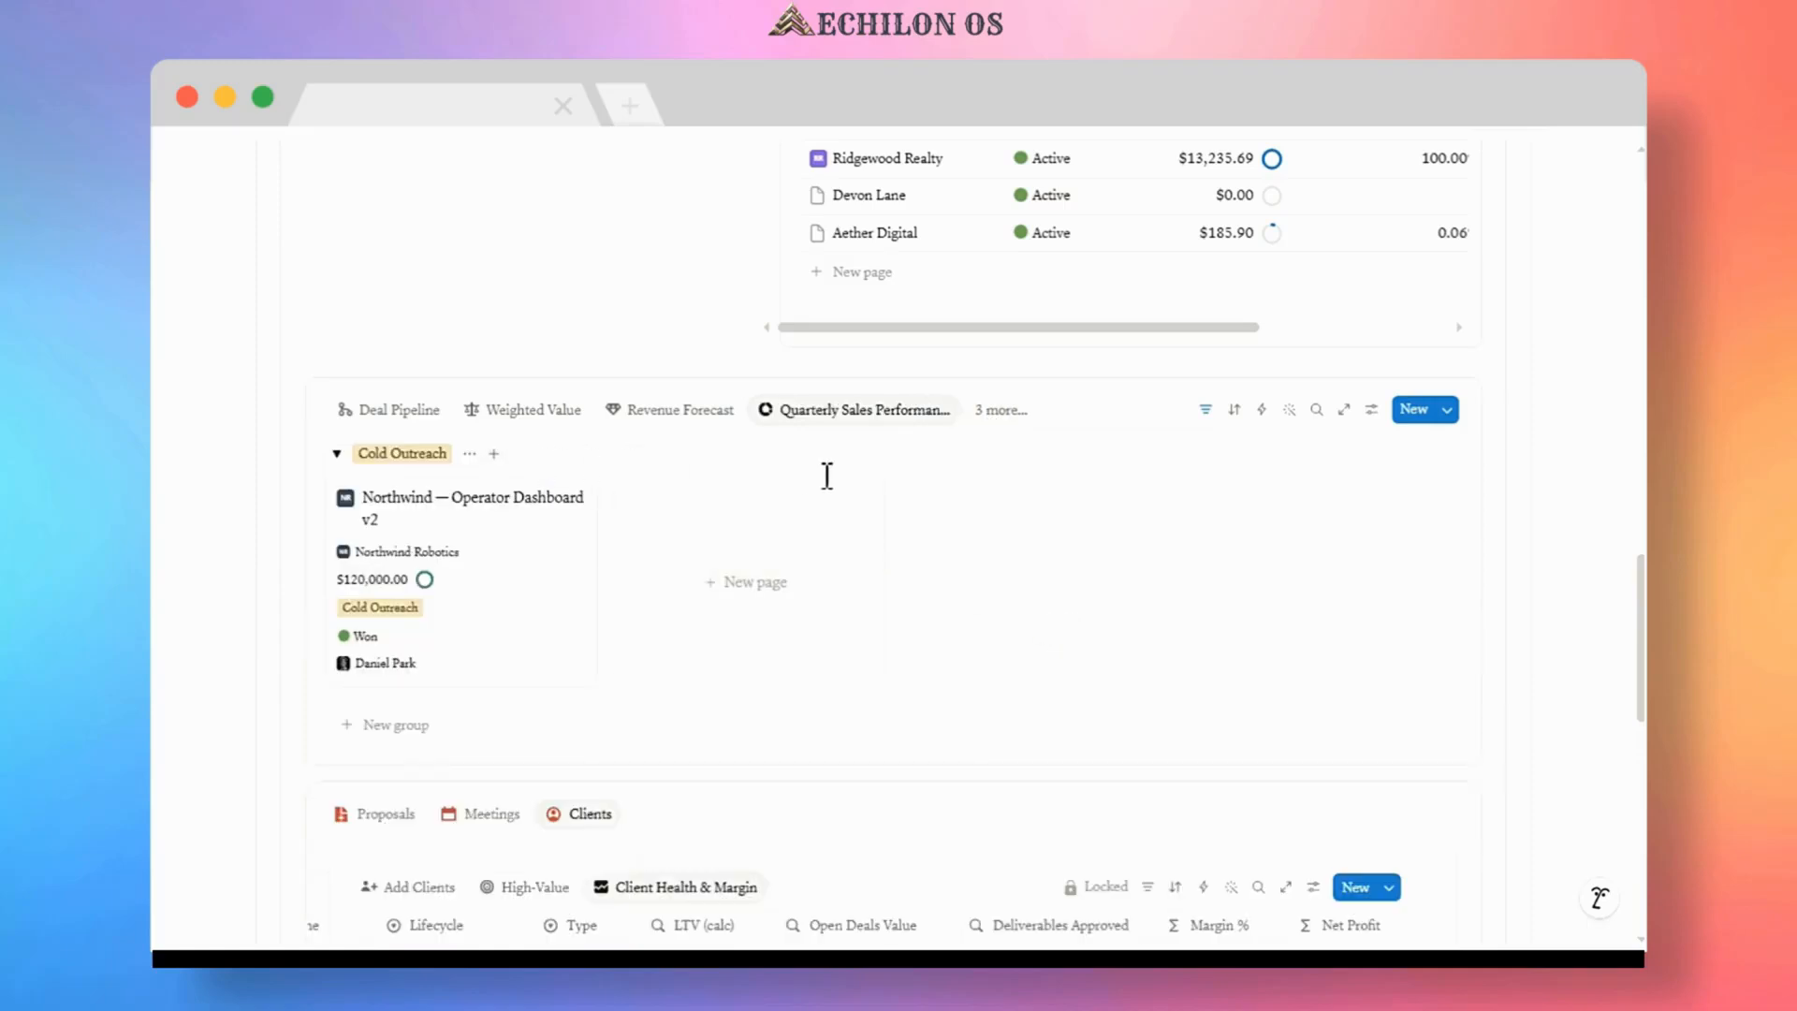
# - Show the sales pipeline's Revenue by Owner view and examine its deals by stage and owner
pyautogui.click(994, 414)
pyautogui.click(1076, 667)
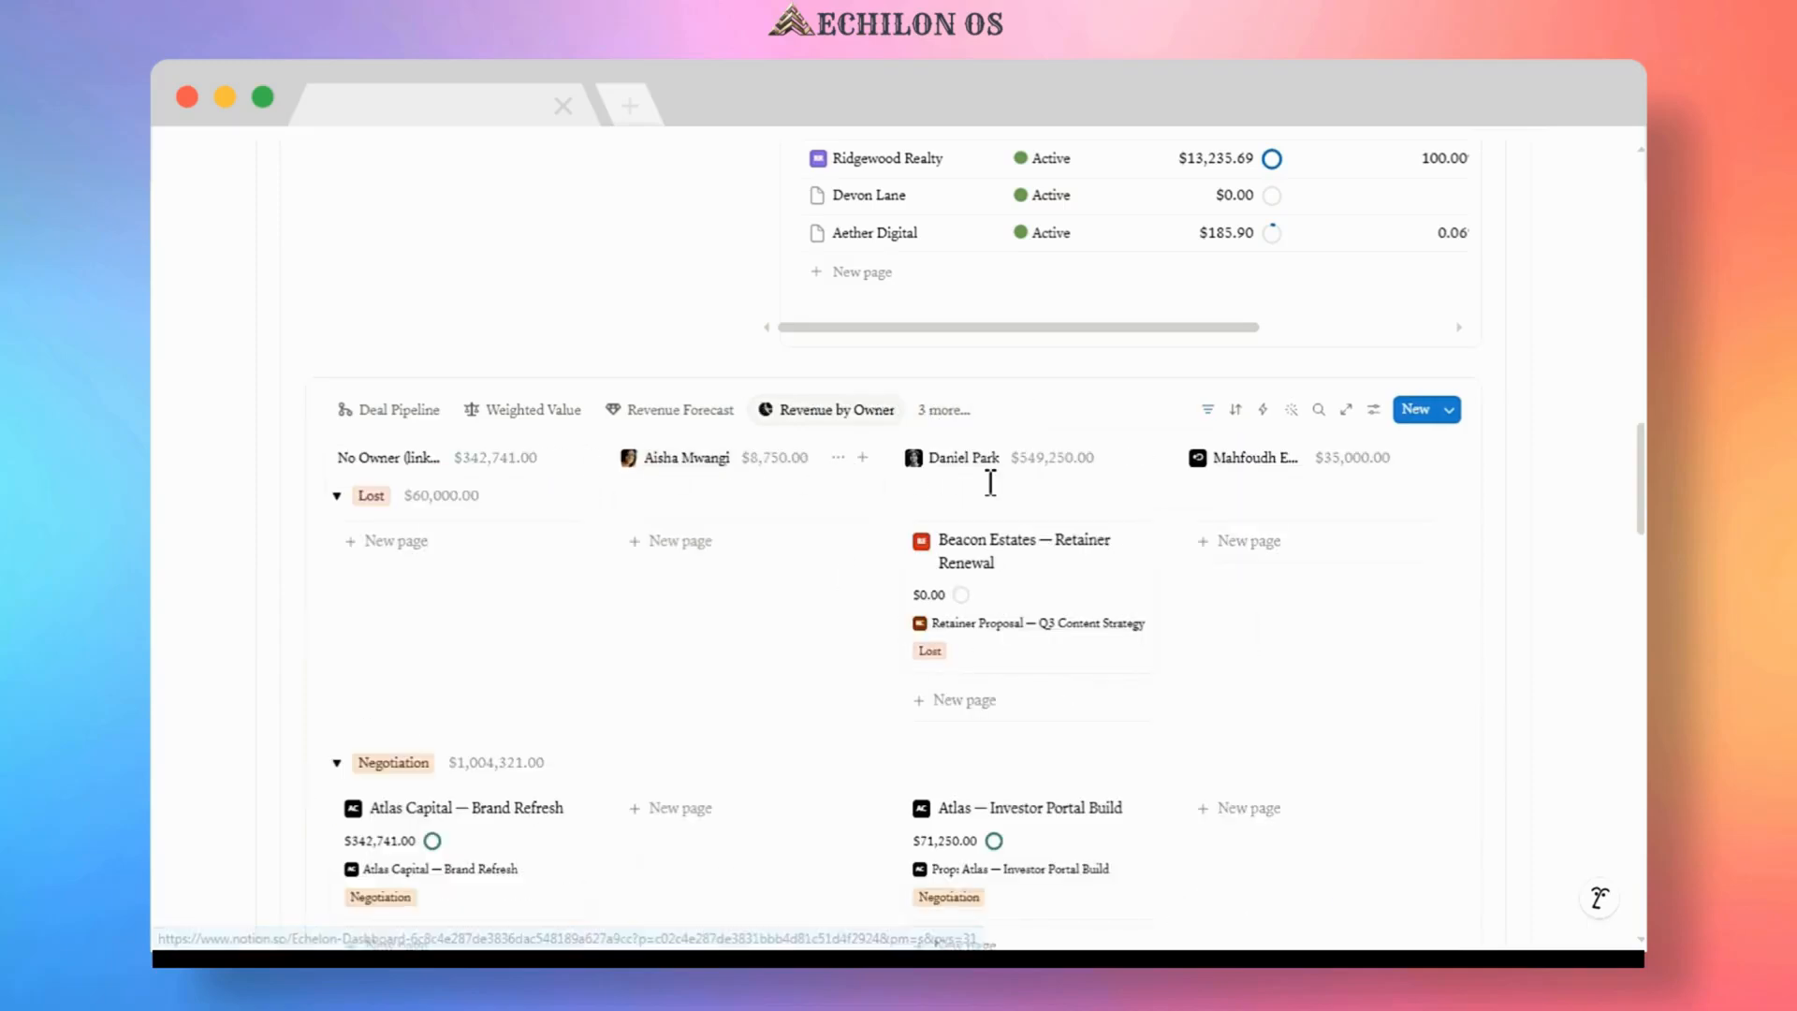
pyautogui.scroll(-5, 1205, 582)
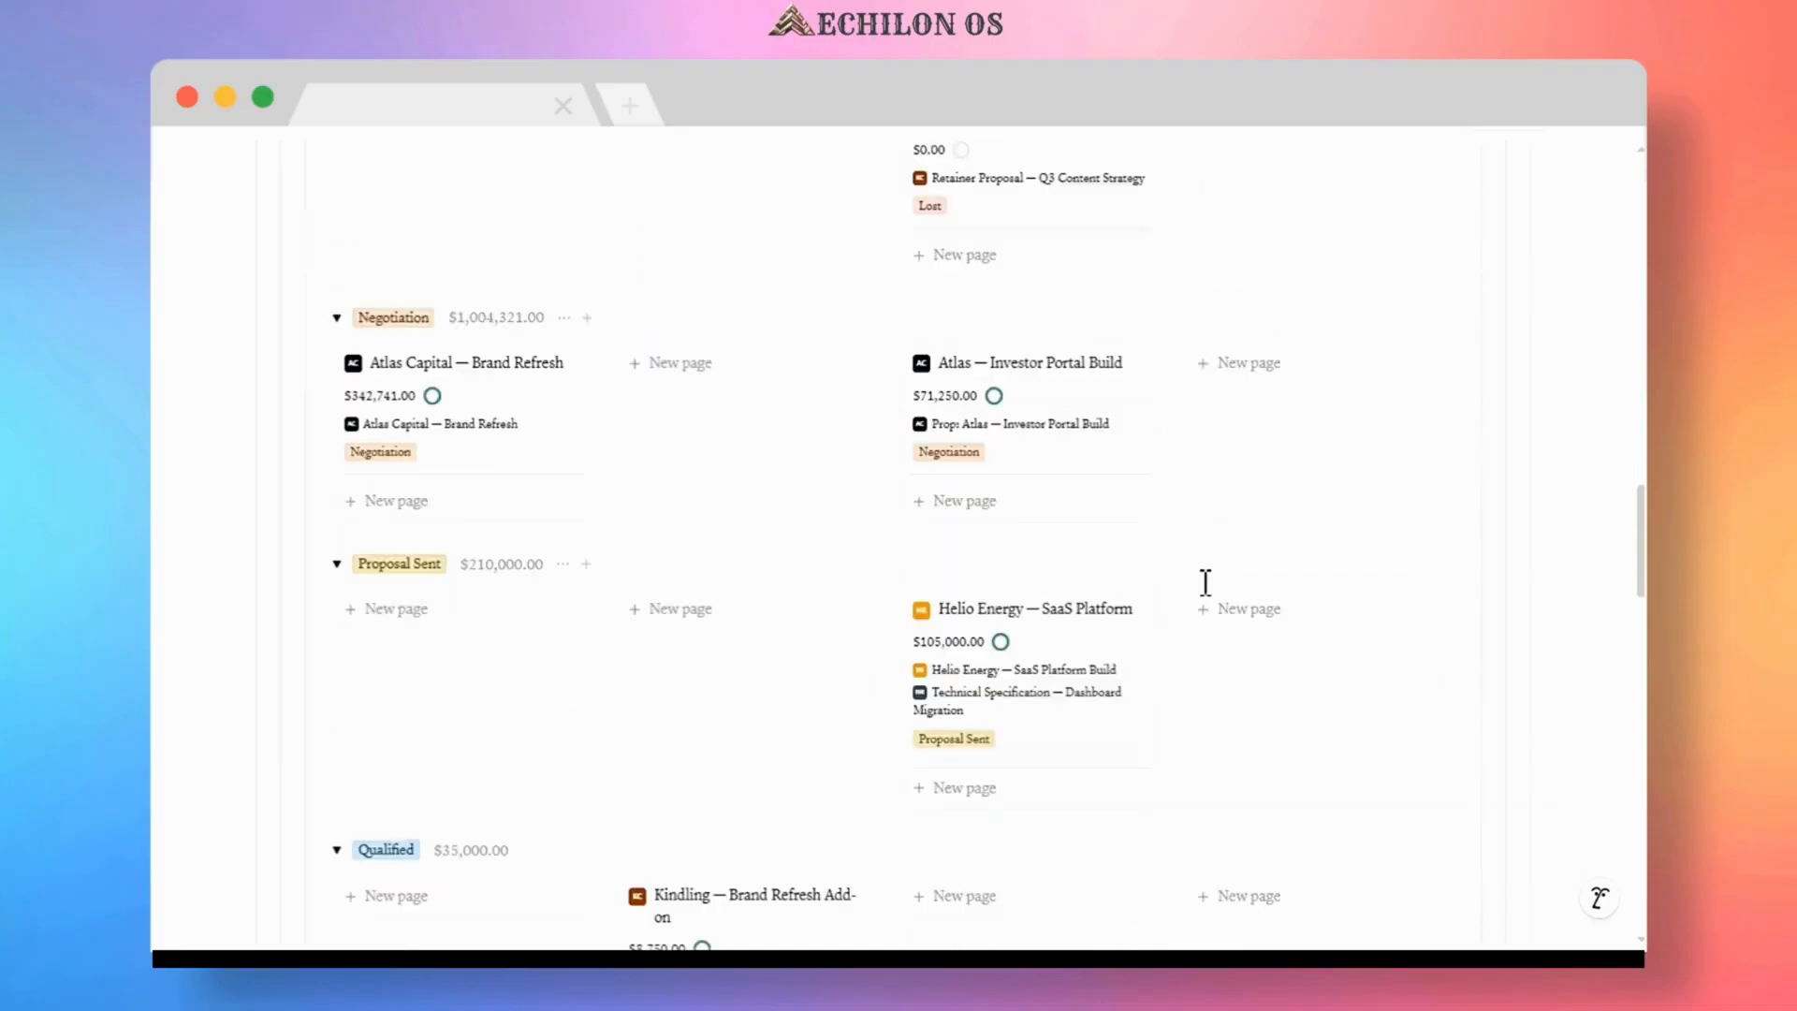
pyautogui.scroll(4, 1205, 582)
pyautogui.scroll(1, 1205, 582)
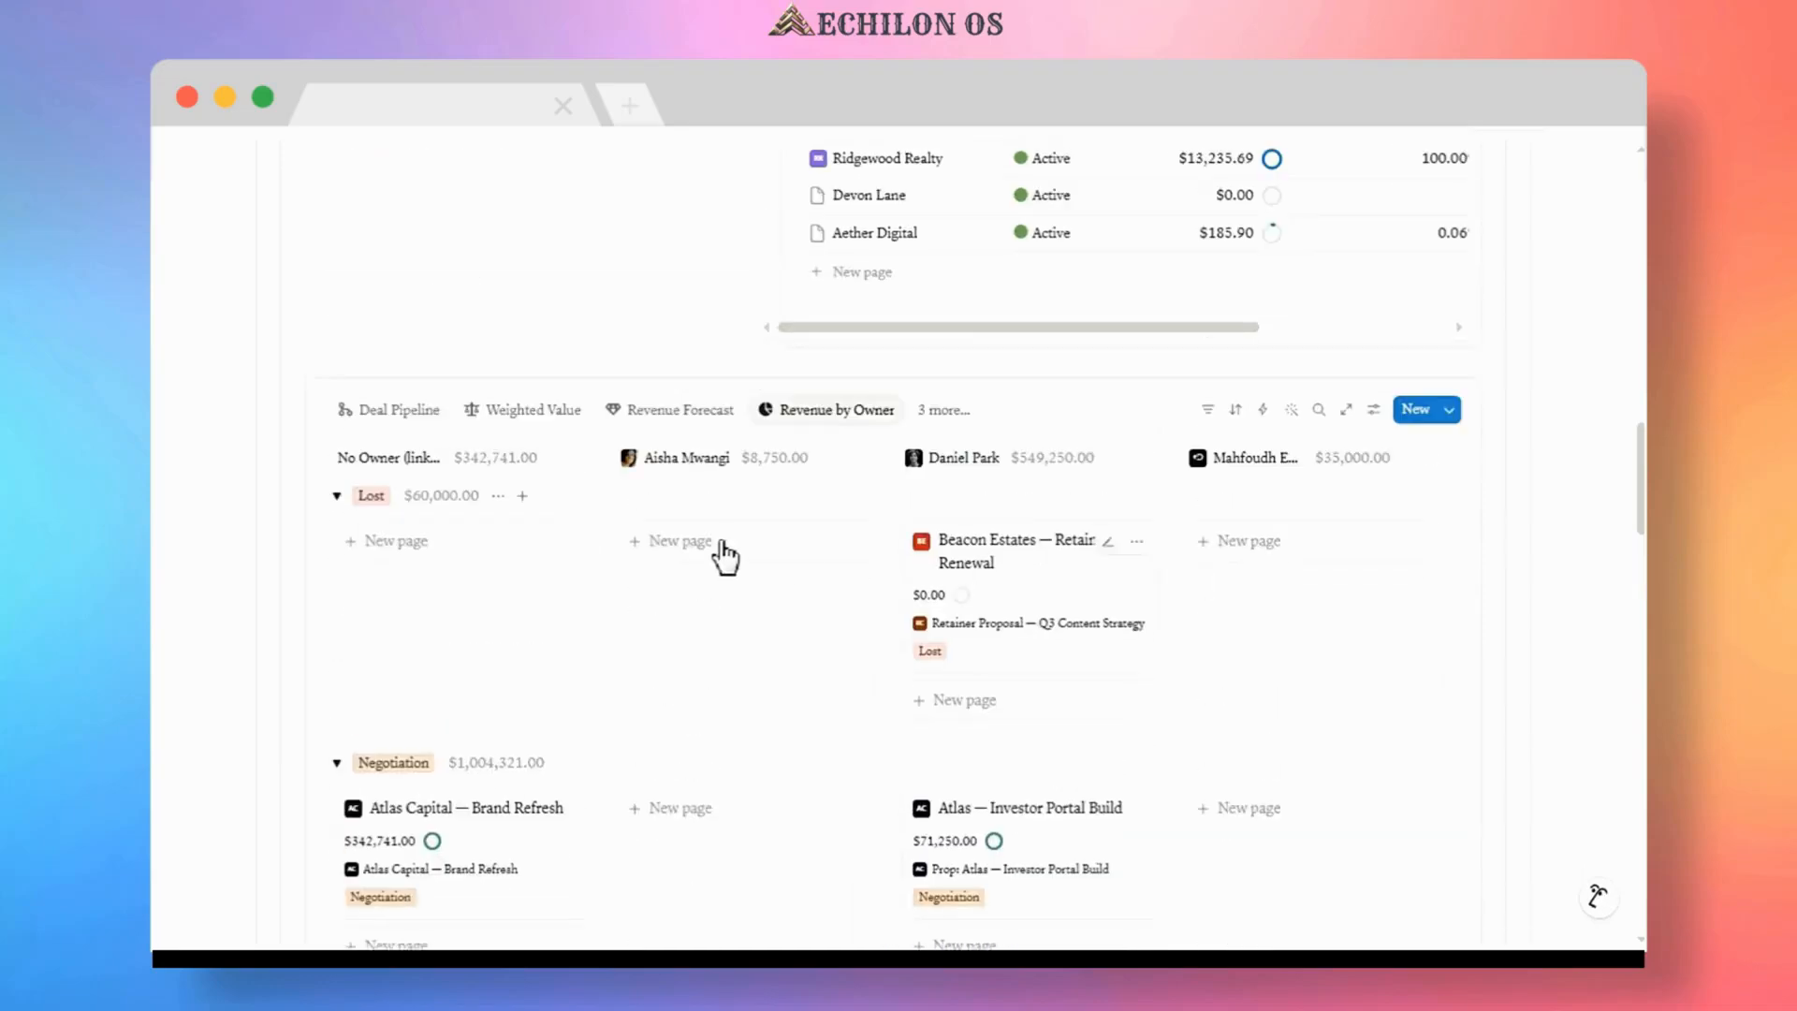
# - Switch the Agency Dashboard from Sales Pipeline Management to Project Management
pyautogui.scroll(5, 726, 558)
pyautogui.scroll(7, 569, 517)
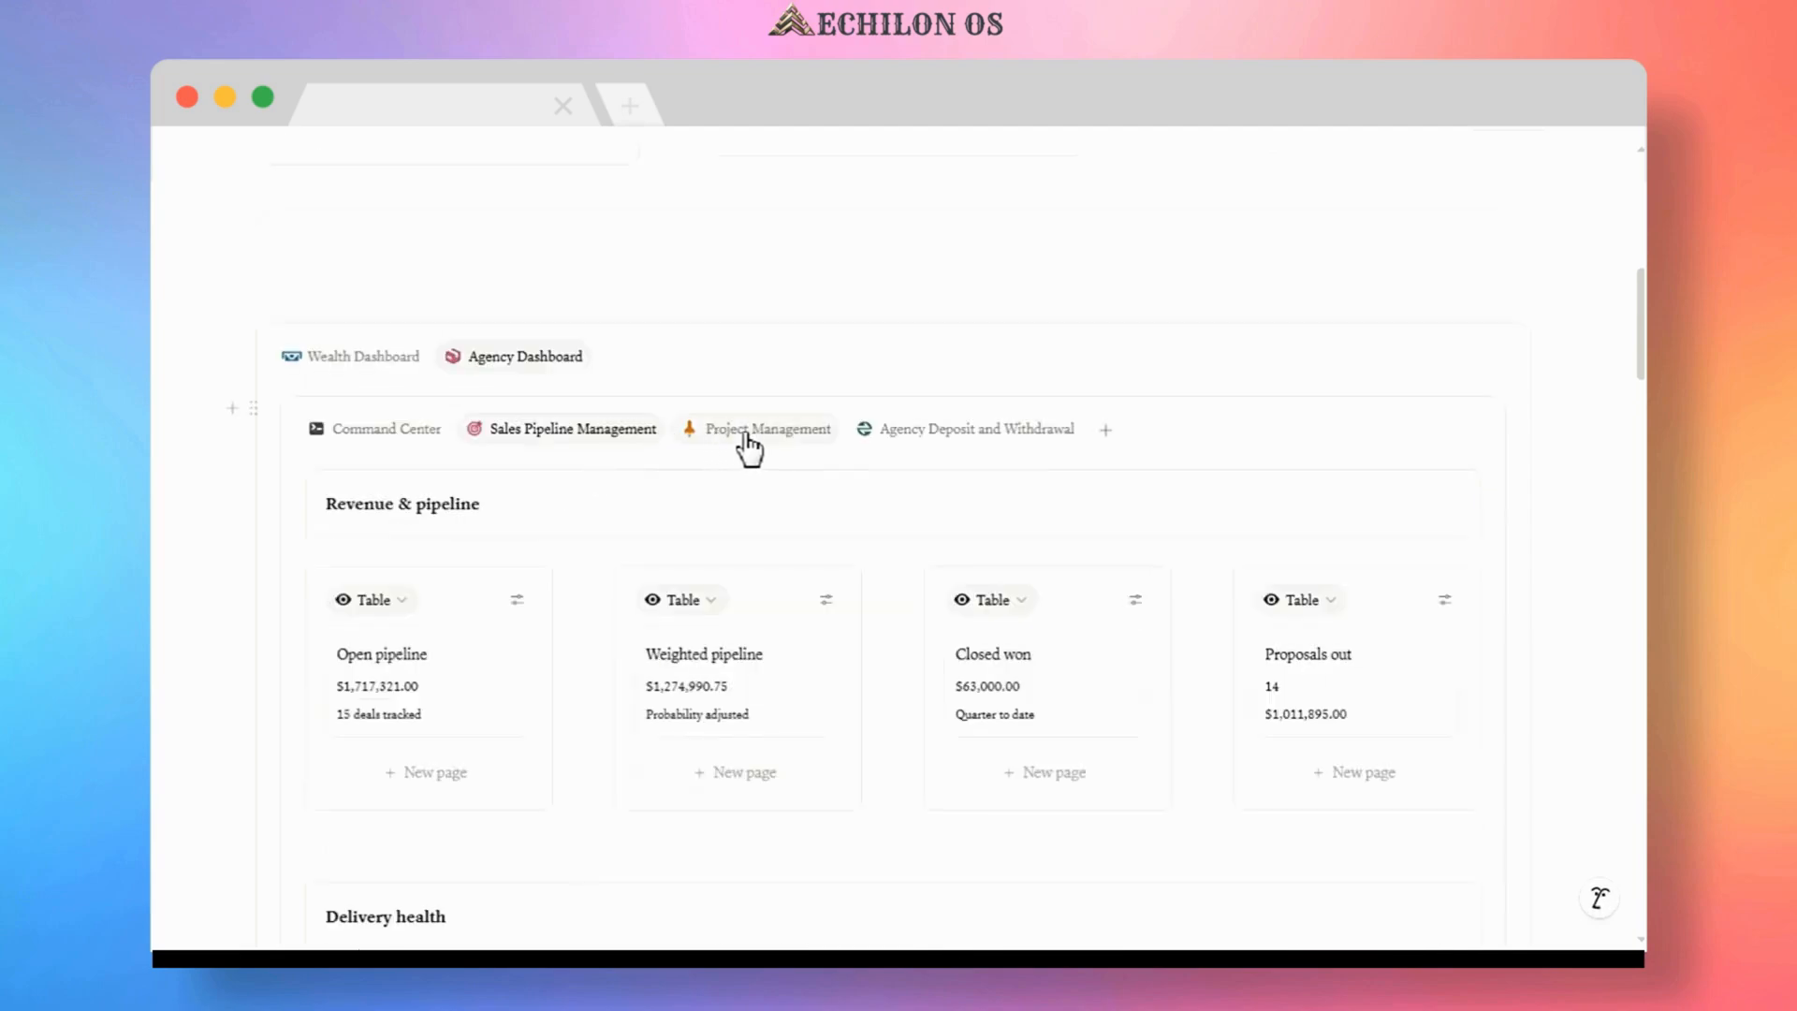
pyautogui.click(746, 440)
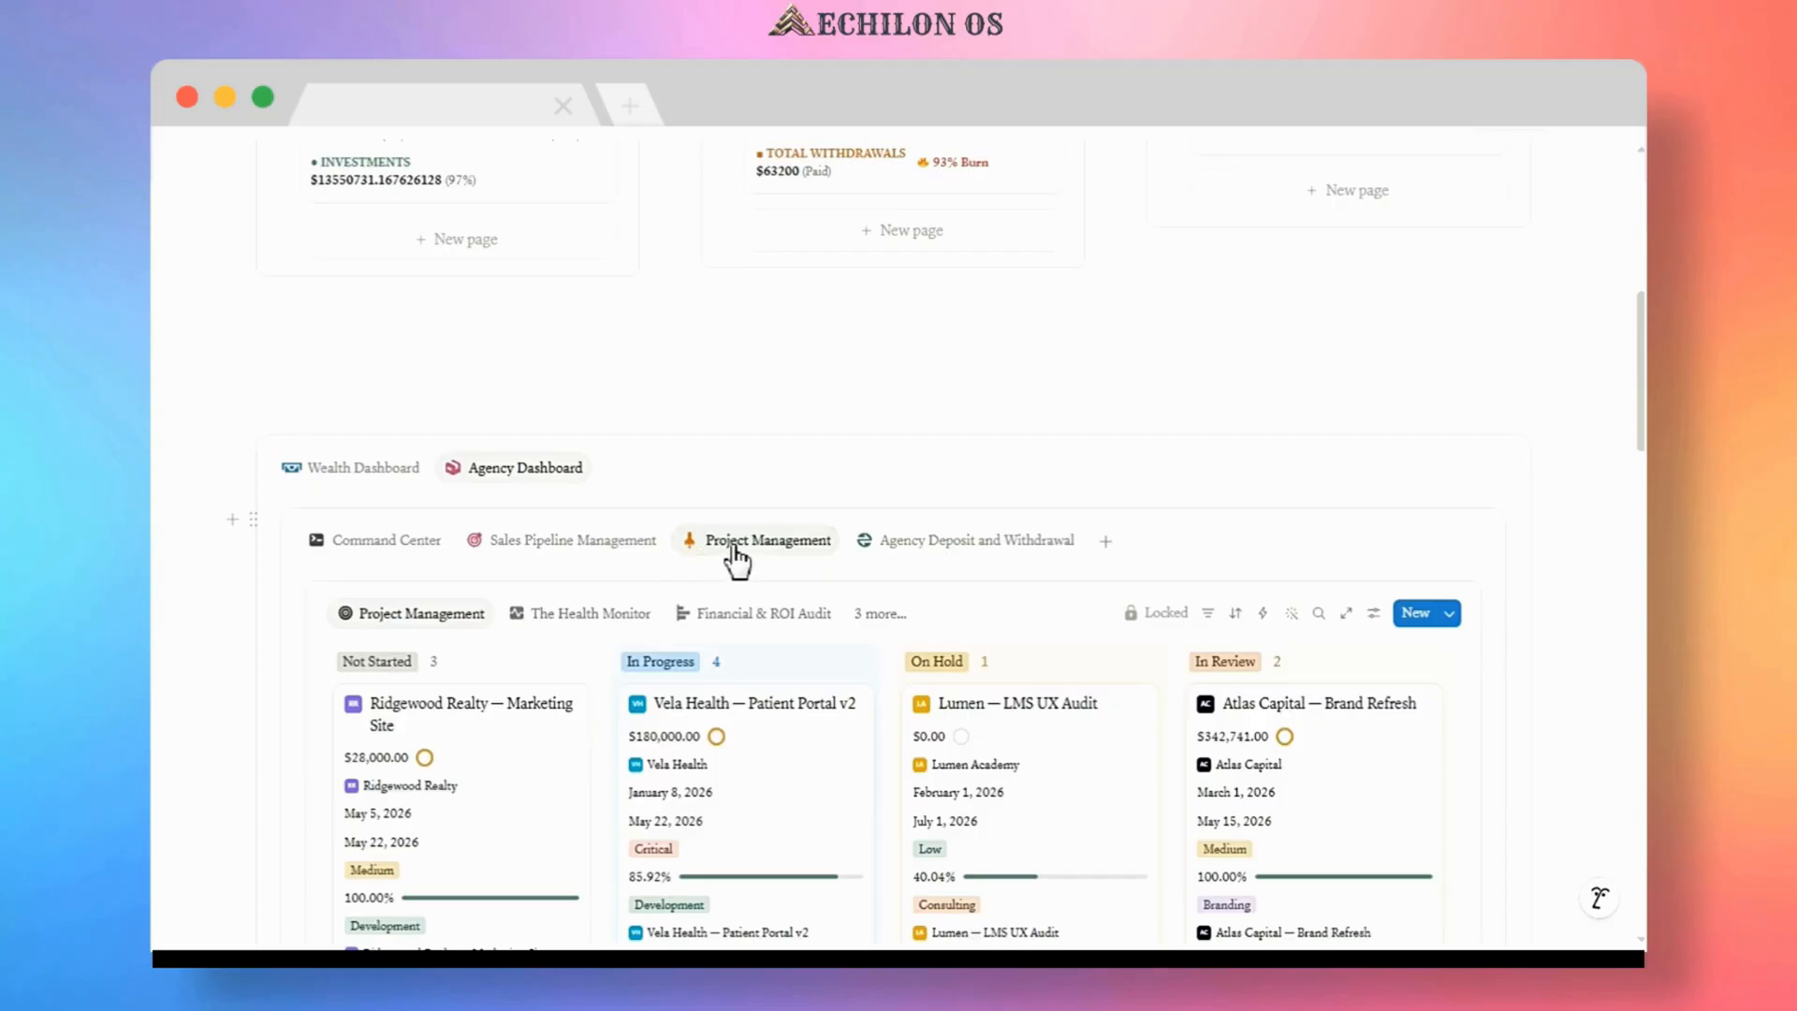
# - Add a project card titled Project Workspace: Apex Scaling to the Not Started column of the Project Management board
pyautogui.scroll(-8, 547, 616)
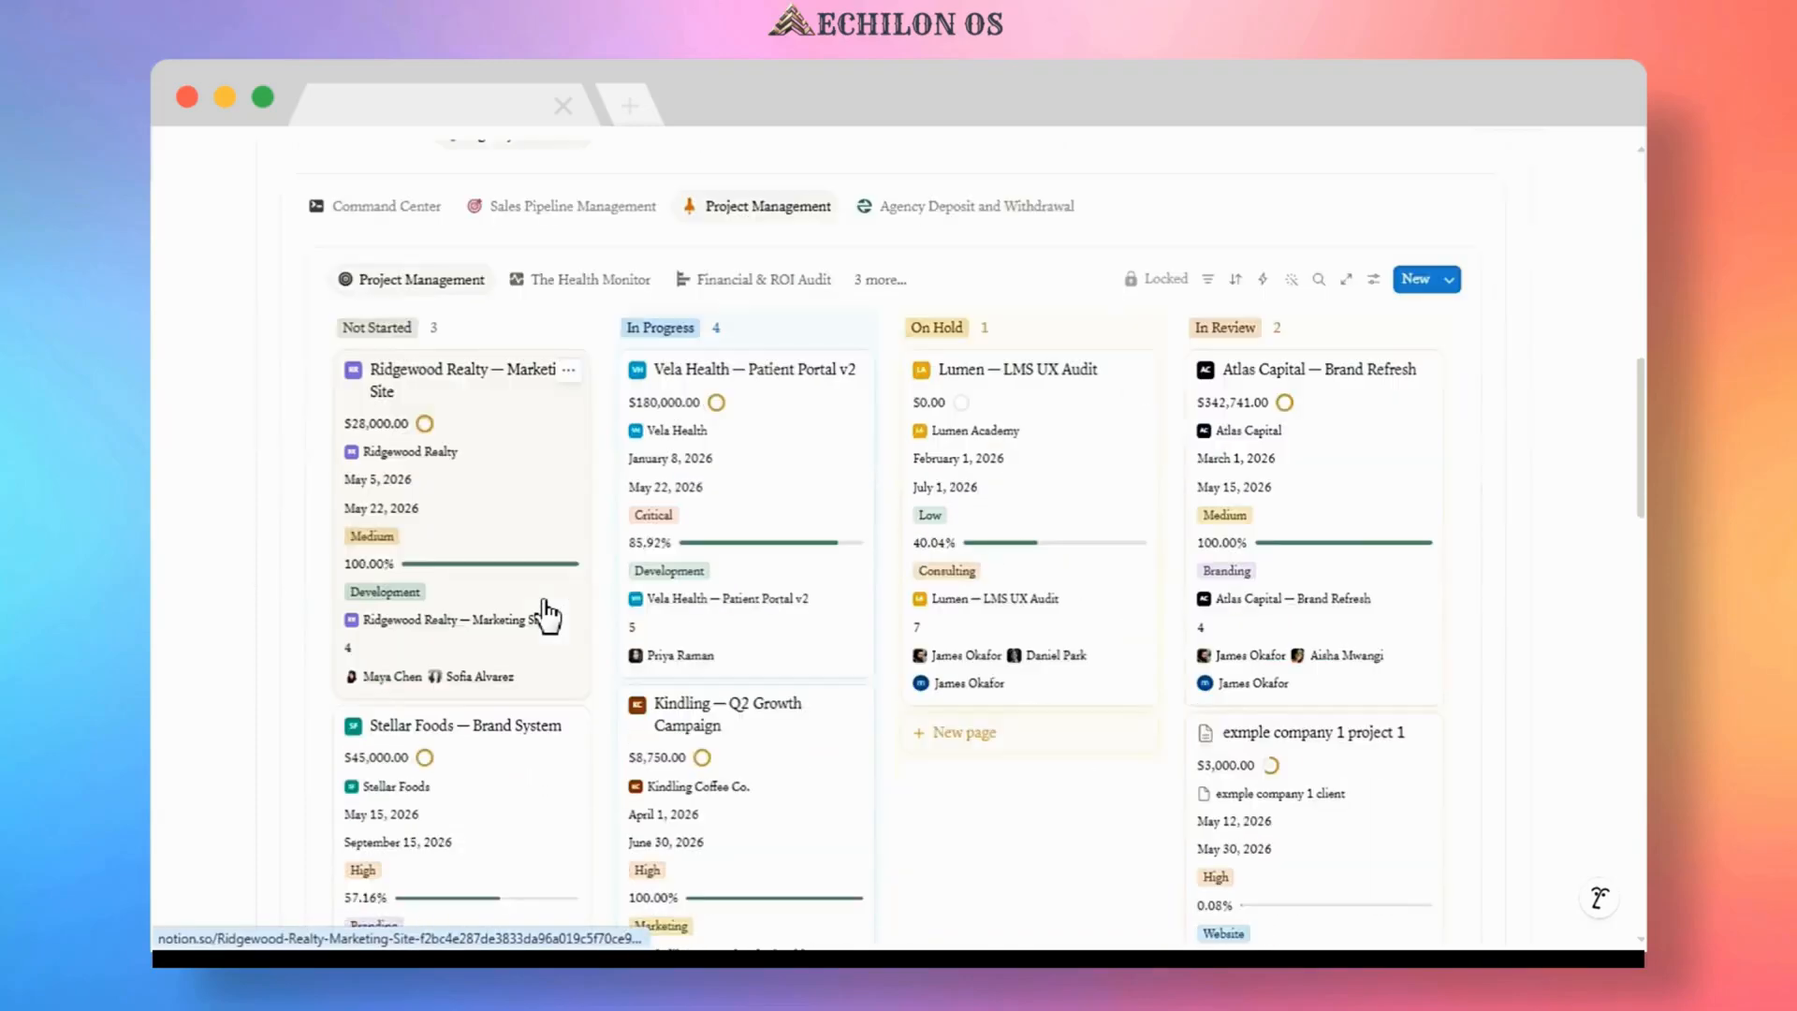
pyautogui.scroll(-4, 599, 614)
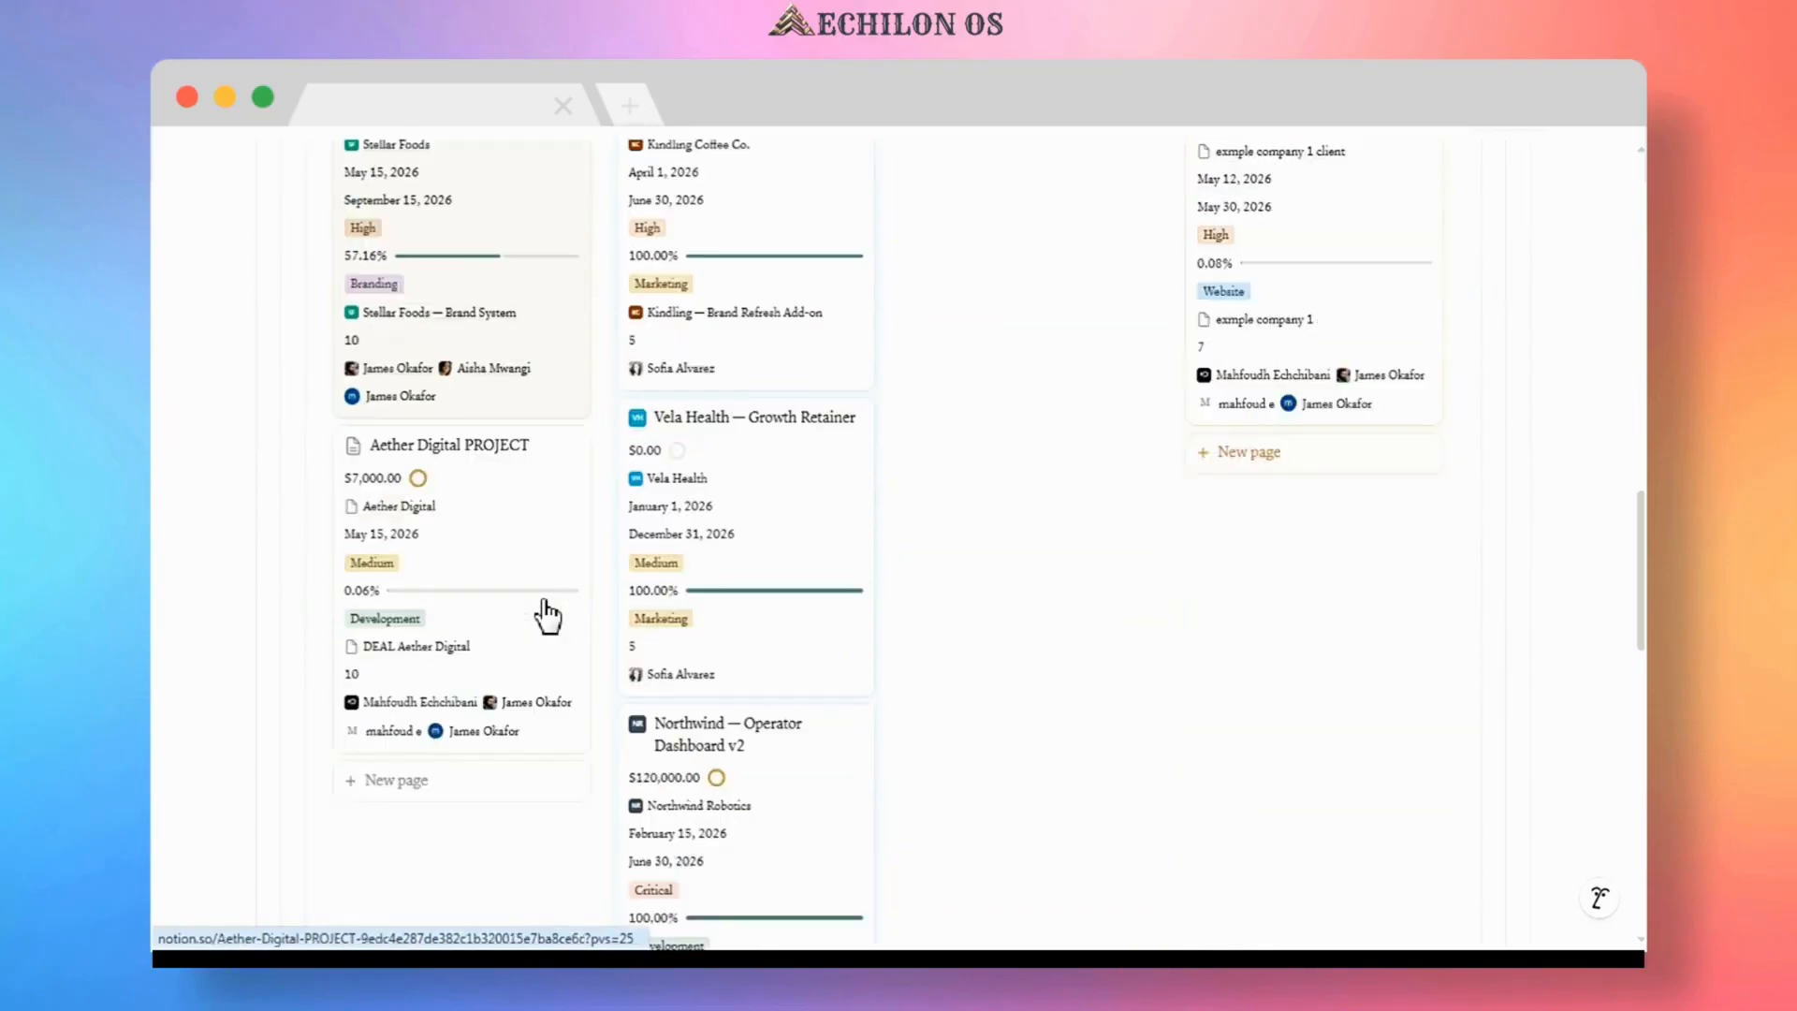
pyautogui.click(424, 651)
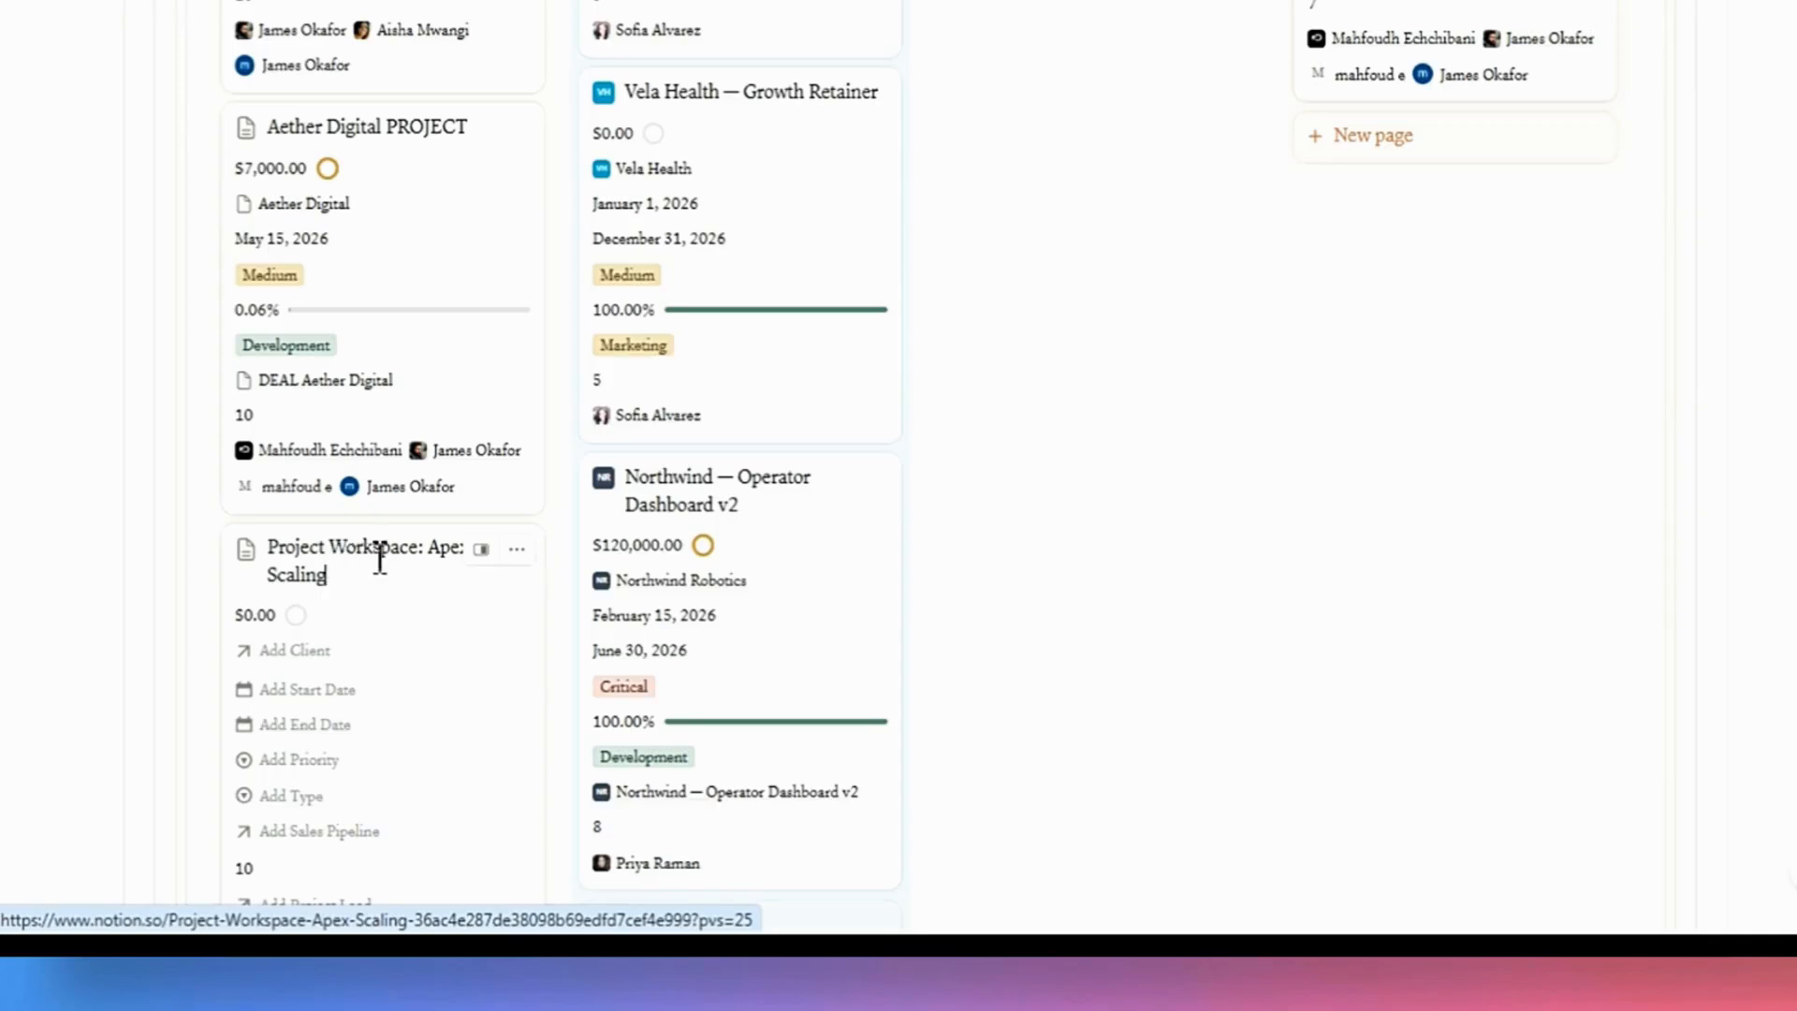
pyautogui.moveTo(375, 548); pyautogui.dragTo(450, 552)
# - Link the Apex Scaling contact's client record to the Project Workspace: Apex Scaling card
pyautogui.click(306, 652)
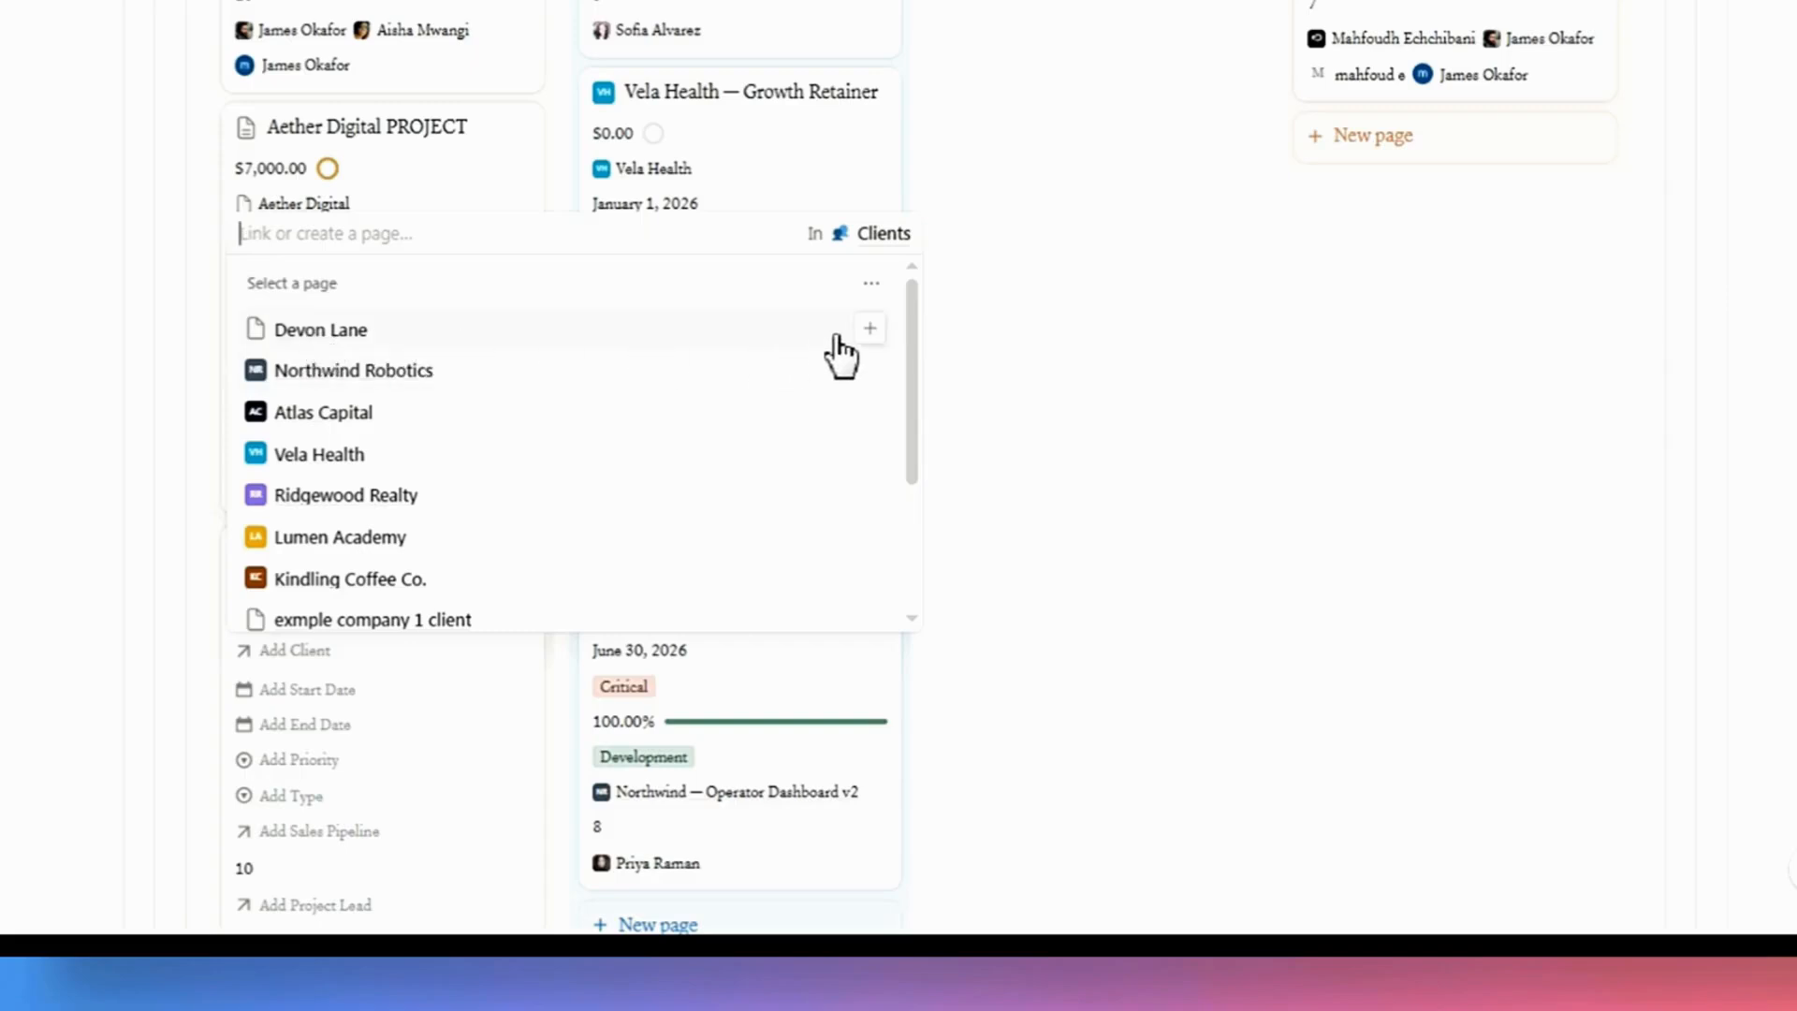
pyautogui.click(867, 330)
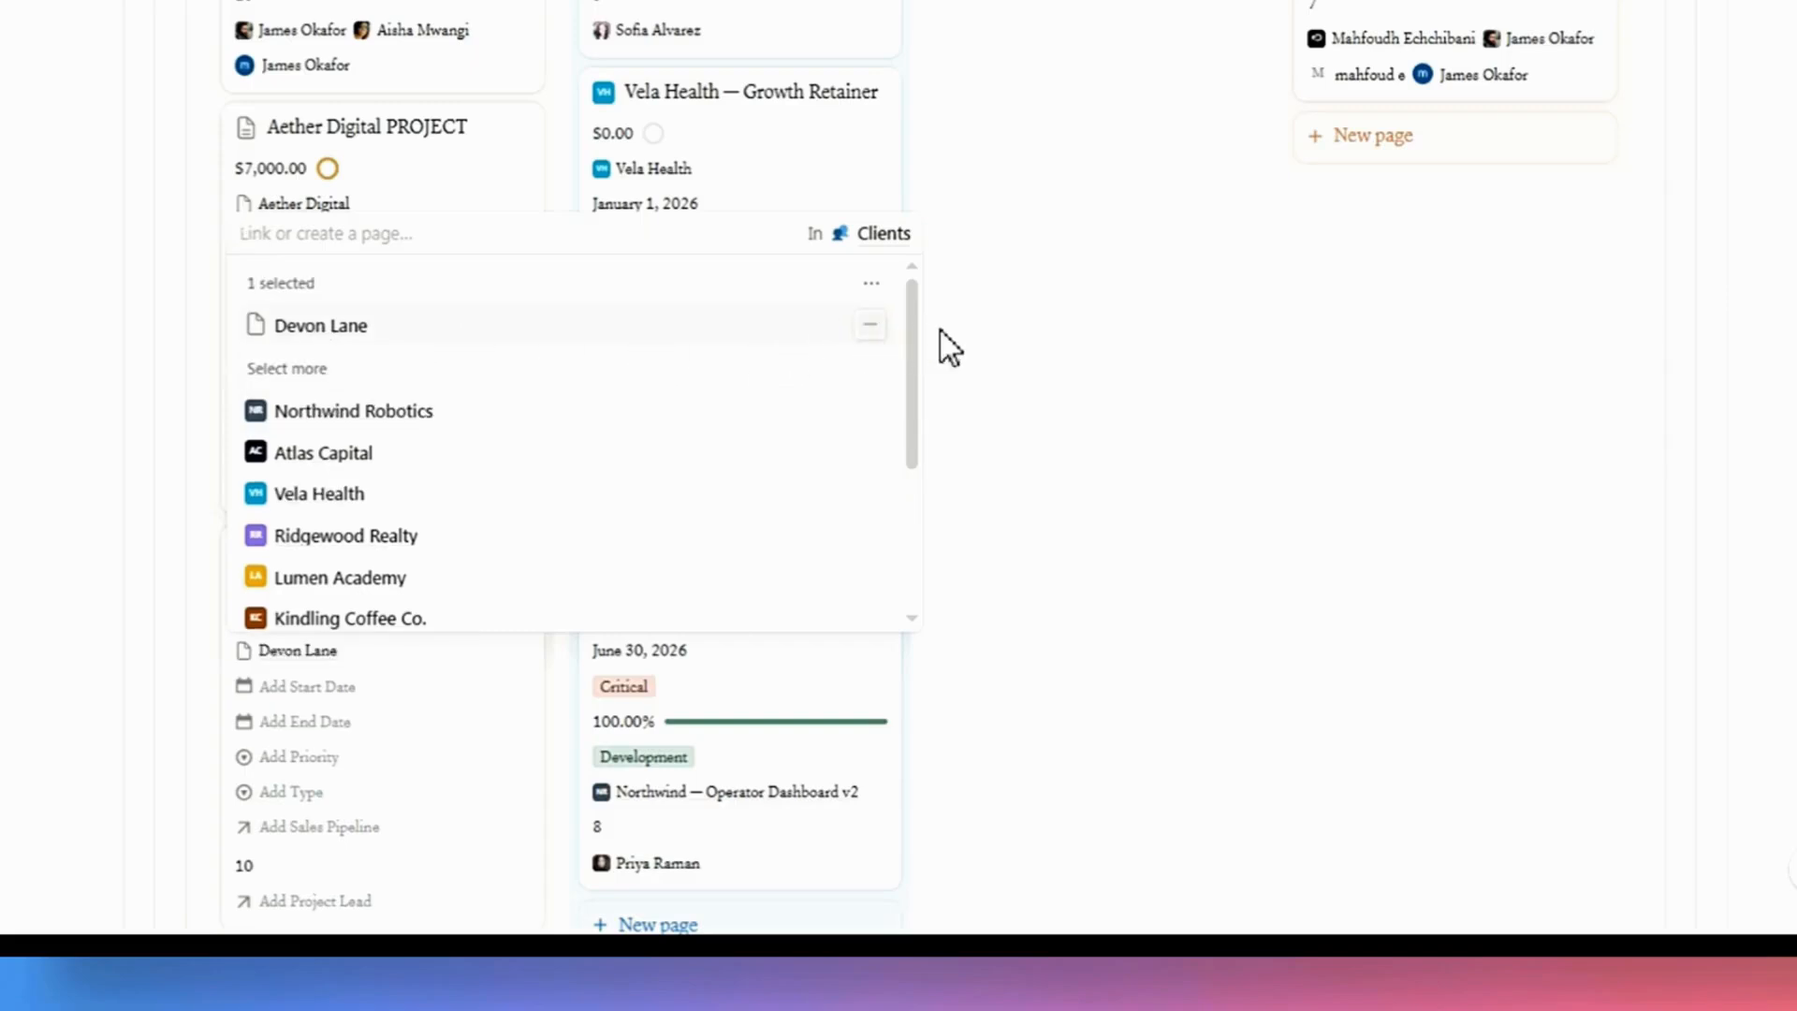
pyautogui.click(945, 370)
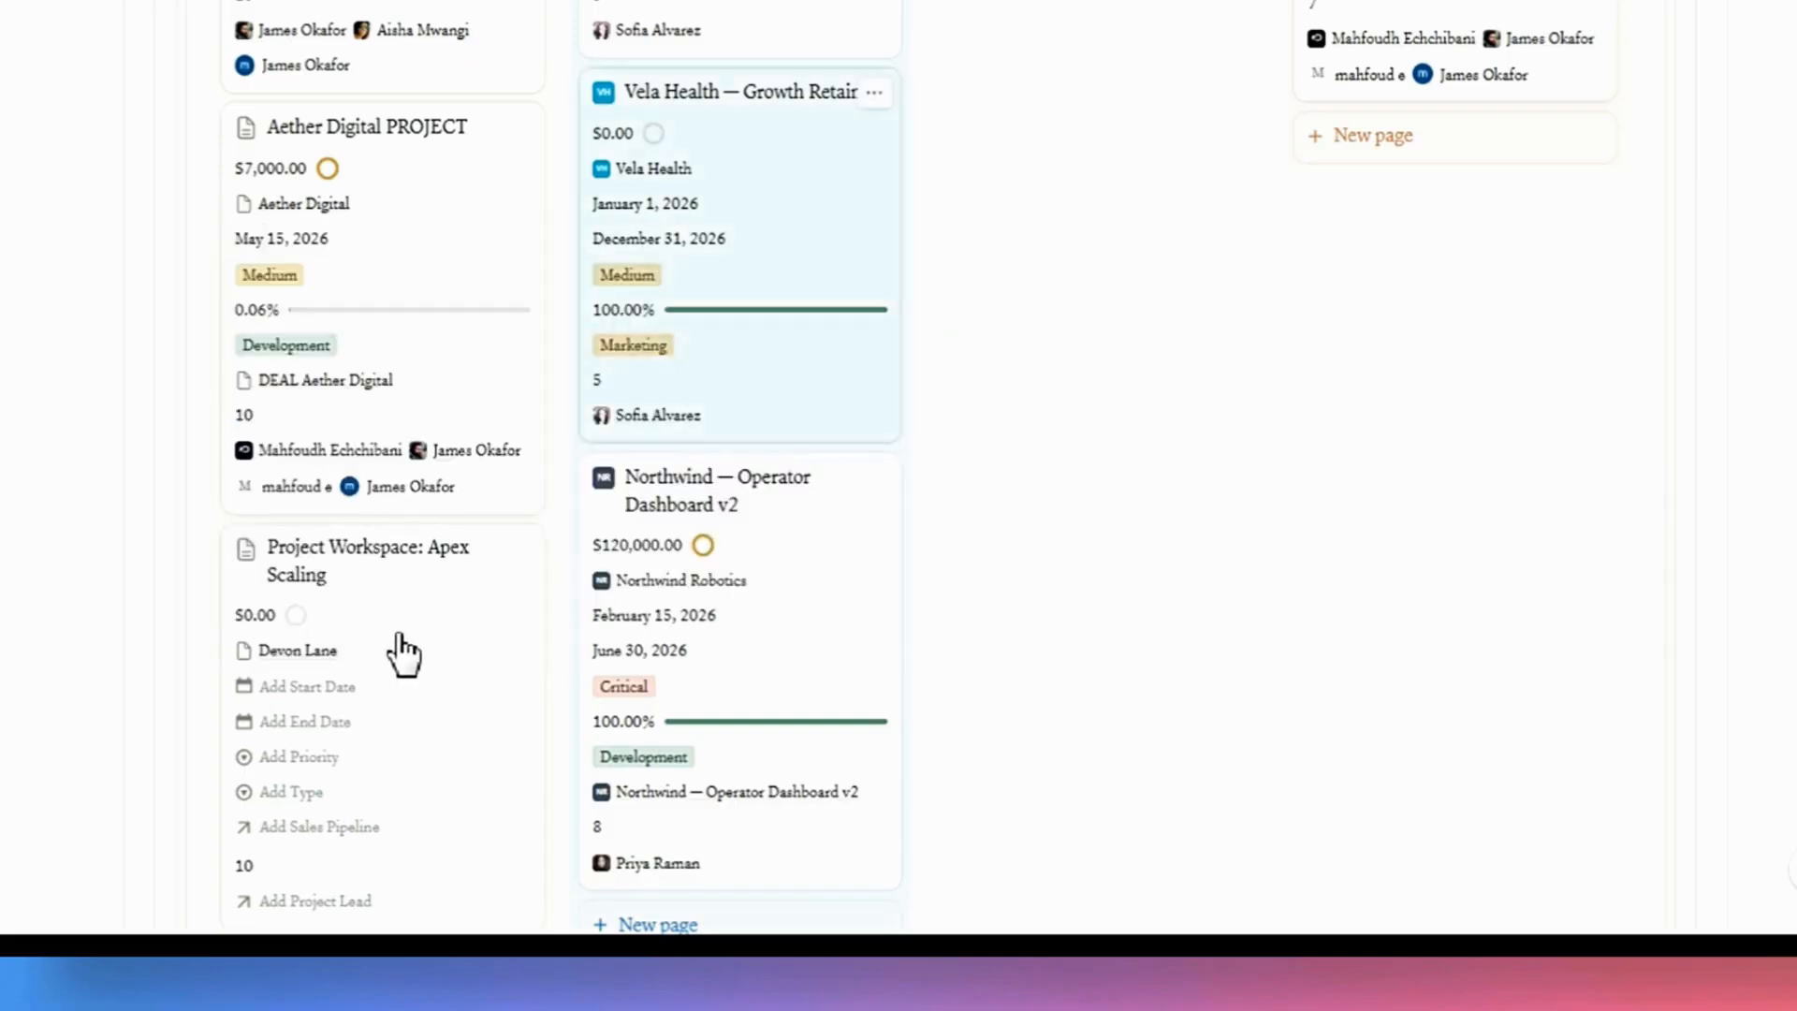
pyautogui.scroll(-2, 397, 658)
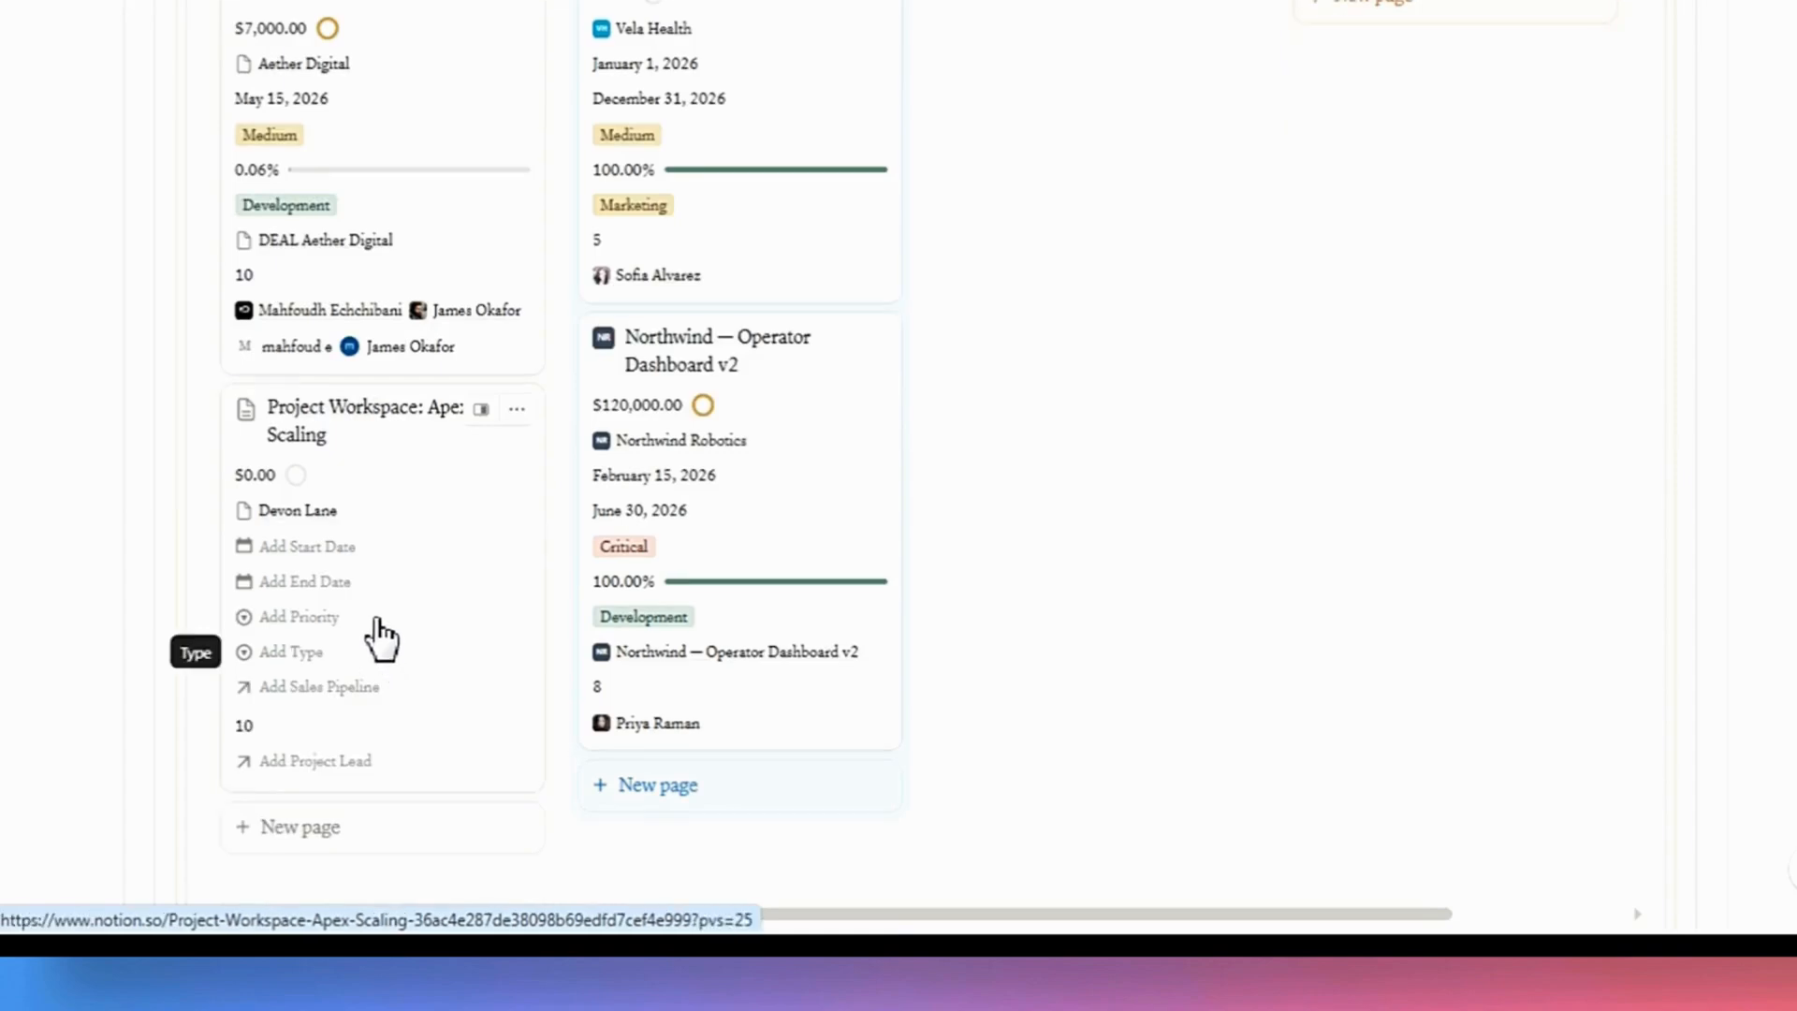
# - Set the start date of the Project Workspace: Apex Scaling card to July 2, 2026
pyautogui.click(324, 544)
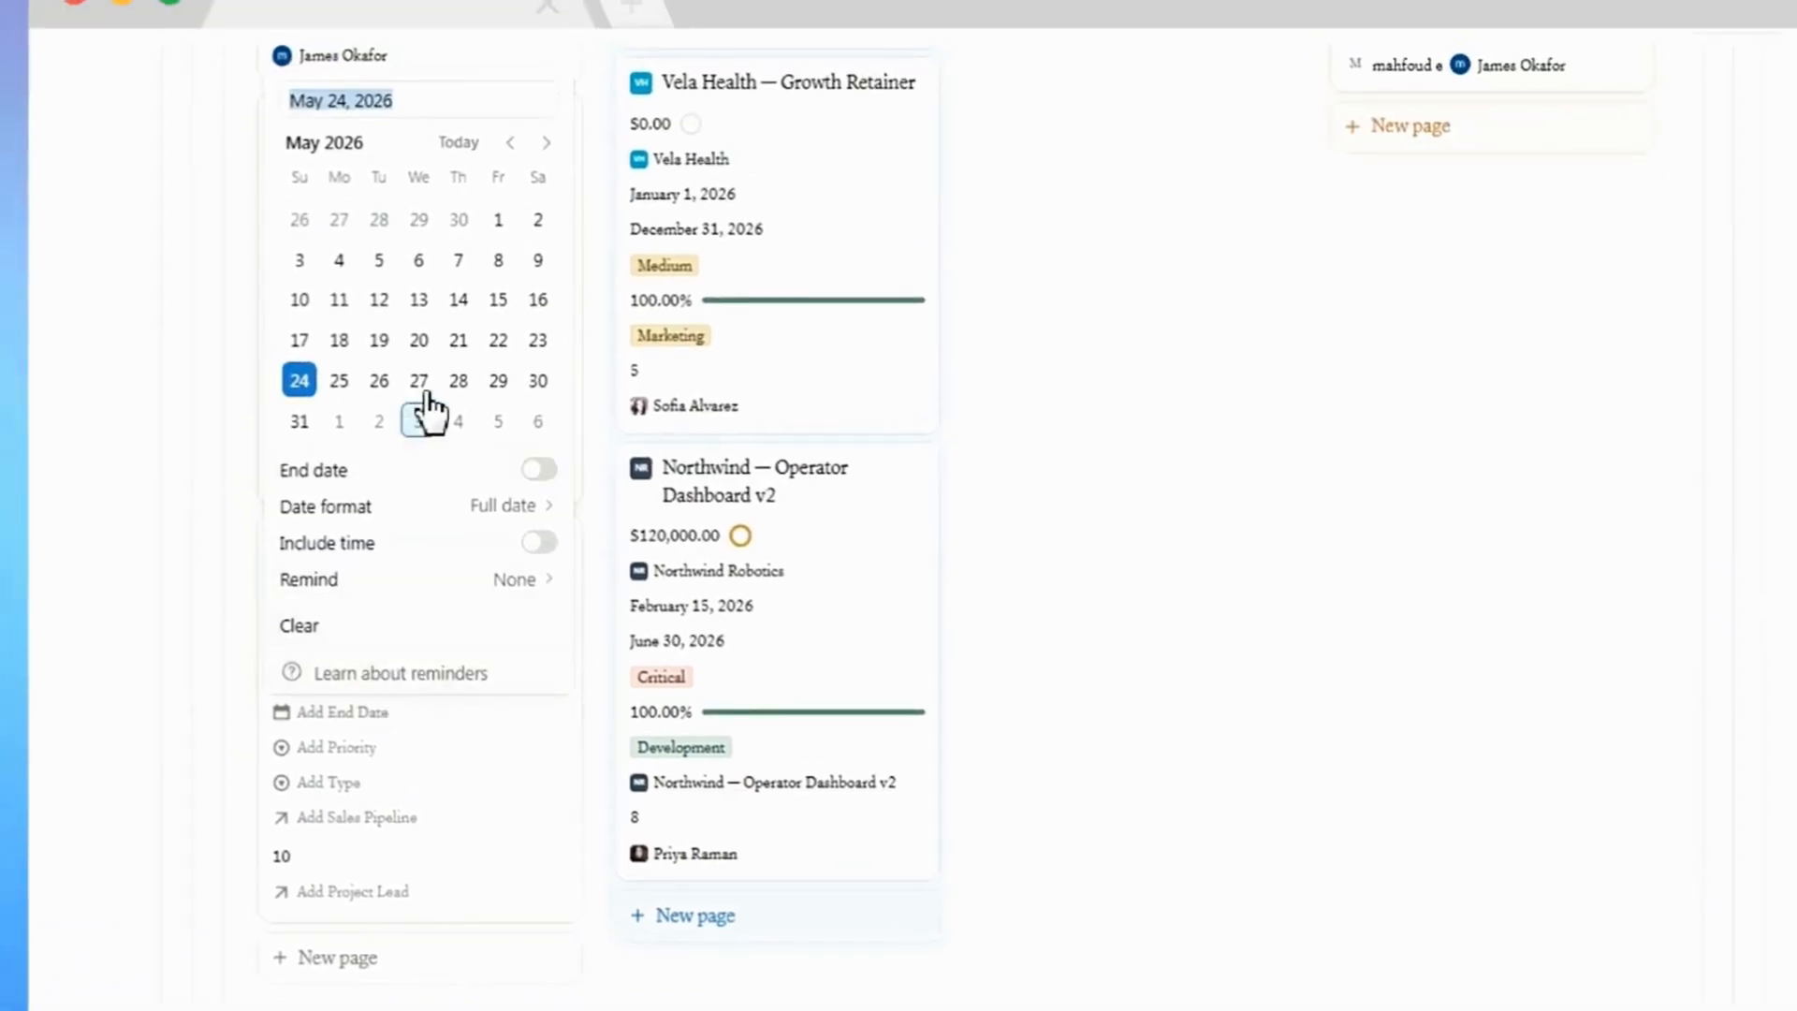
pyautogui.click(543, 145)
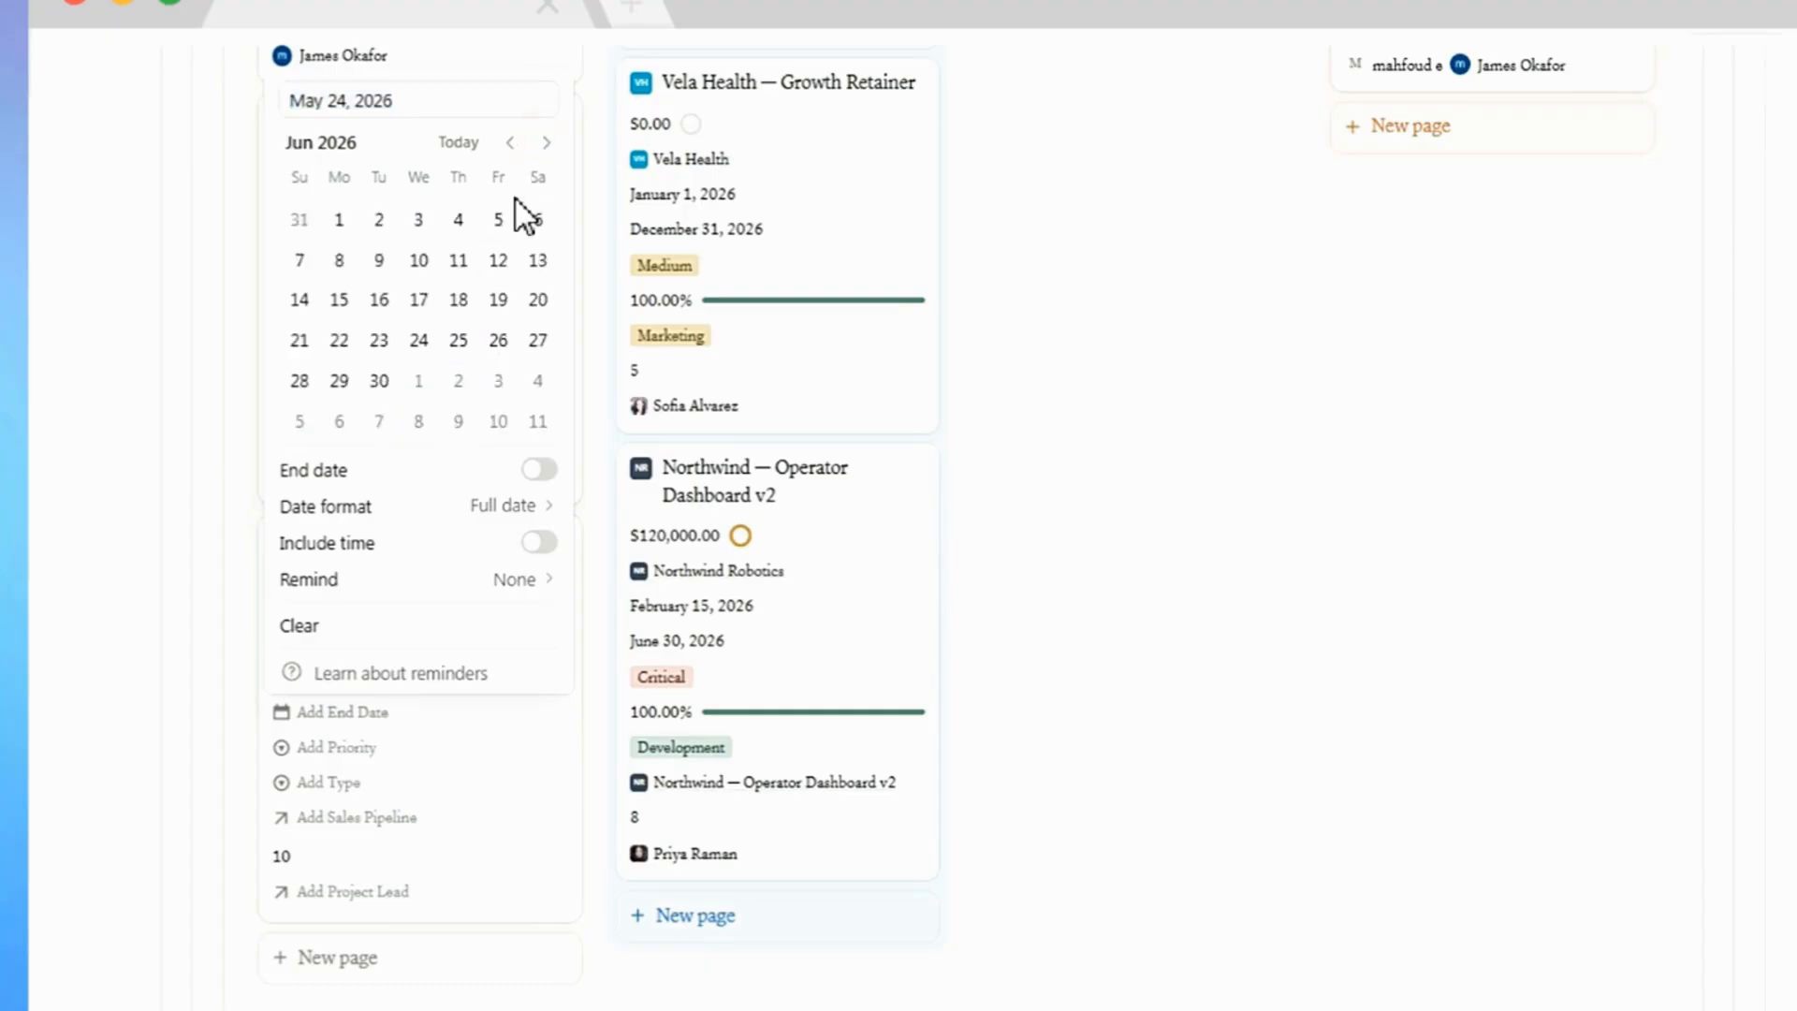
pyautogui.click(460, 388)
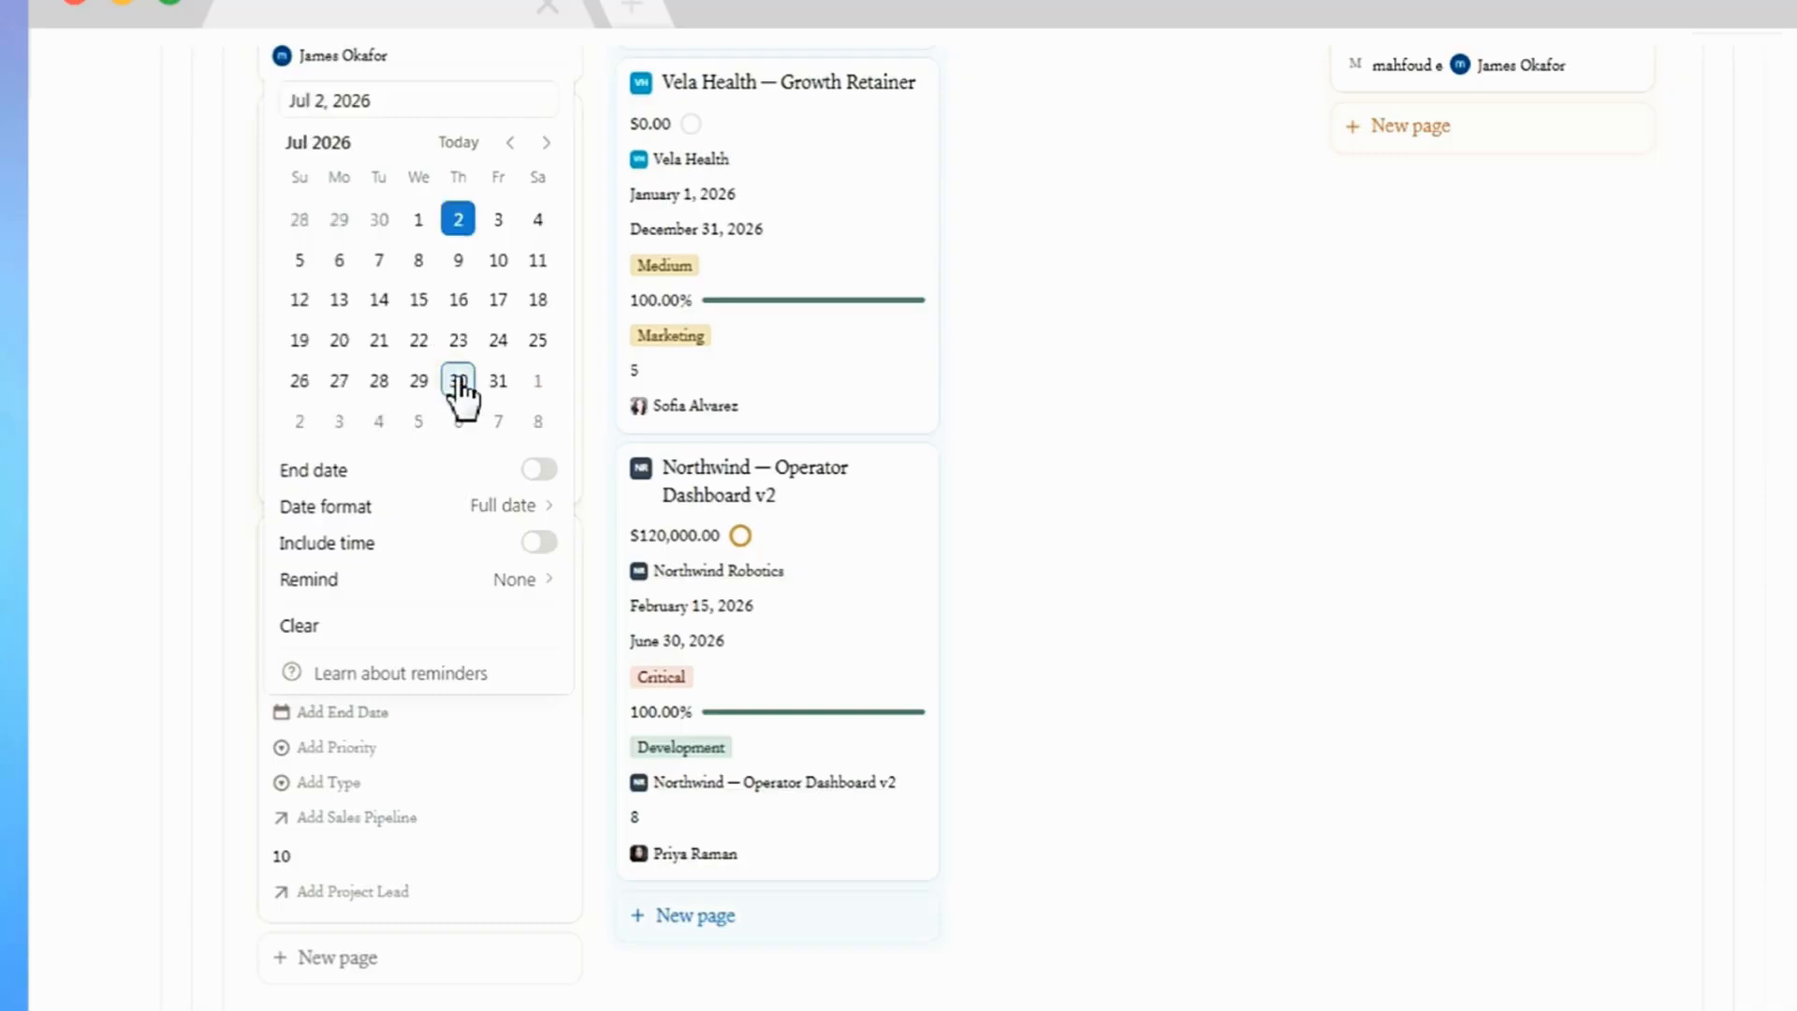
pyautogui.click(246, 702)
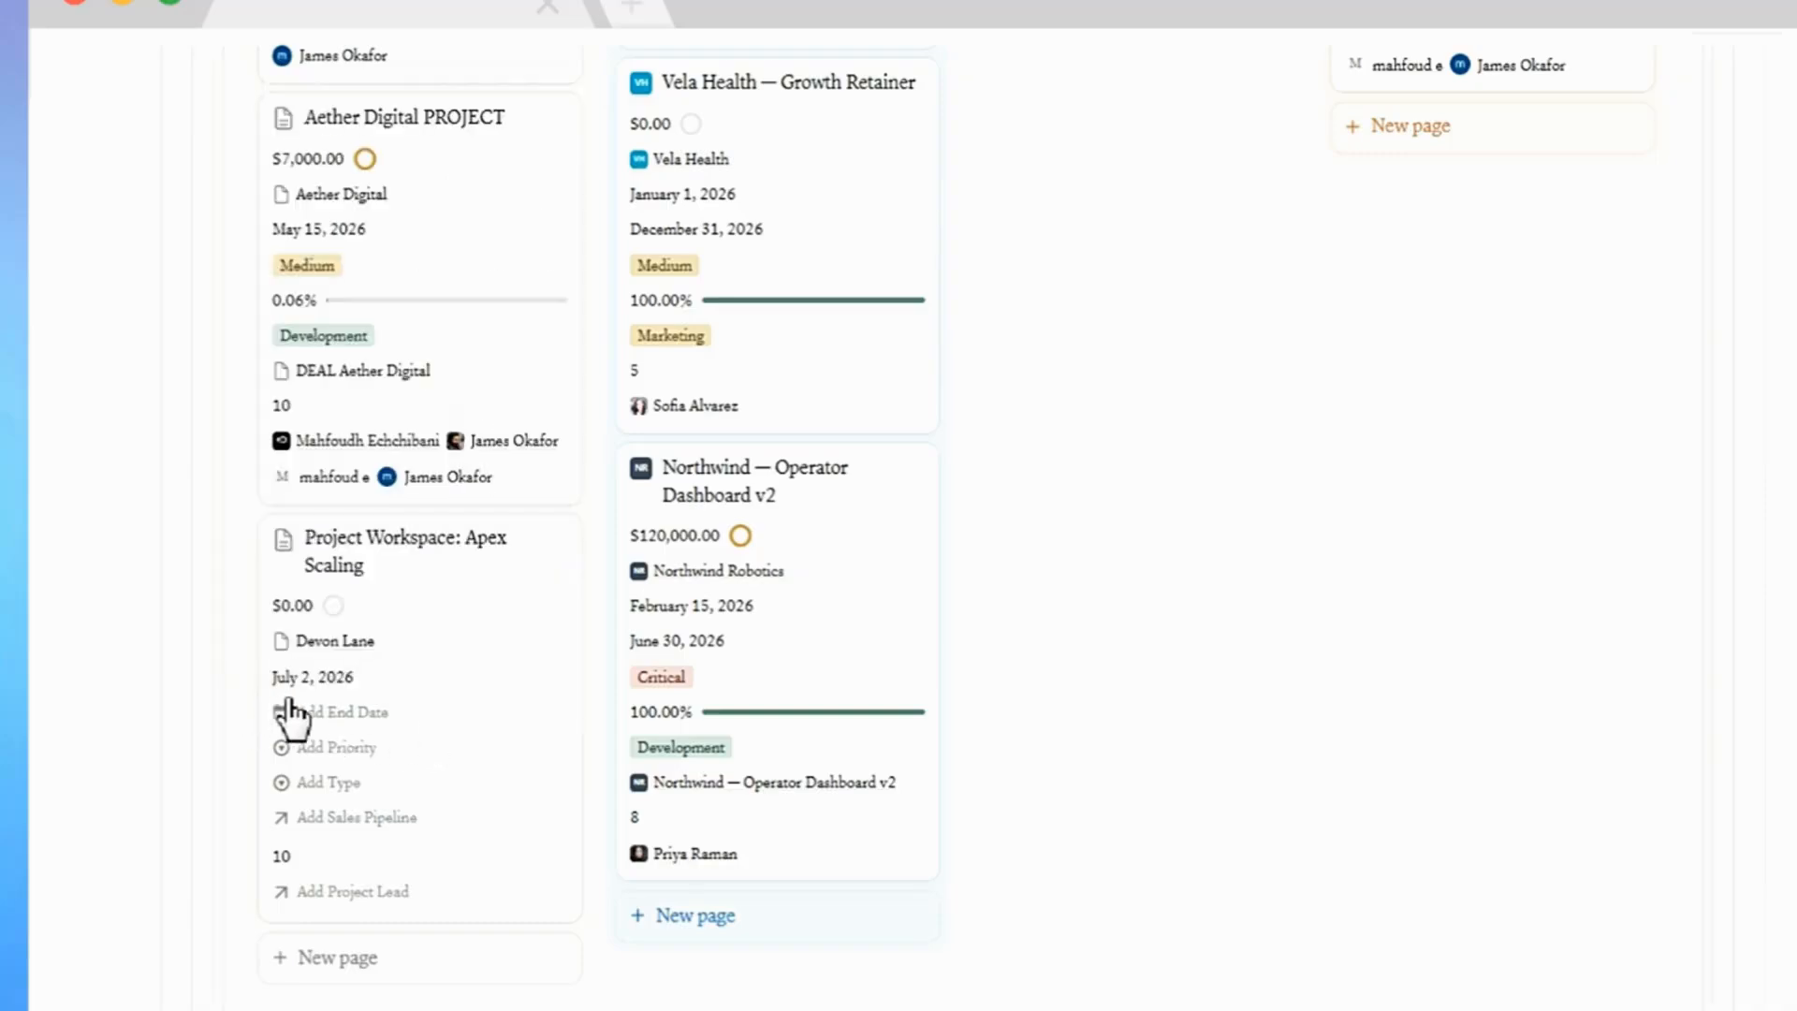
# - Set the Project Workspace: Apex Scaling card's end date to July 1, 2026 and its priority to High
pyautogui.click(385, 725)
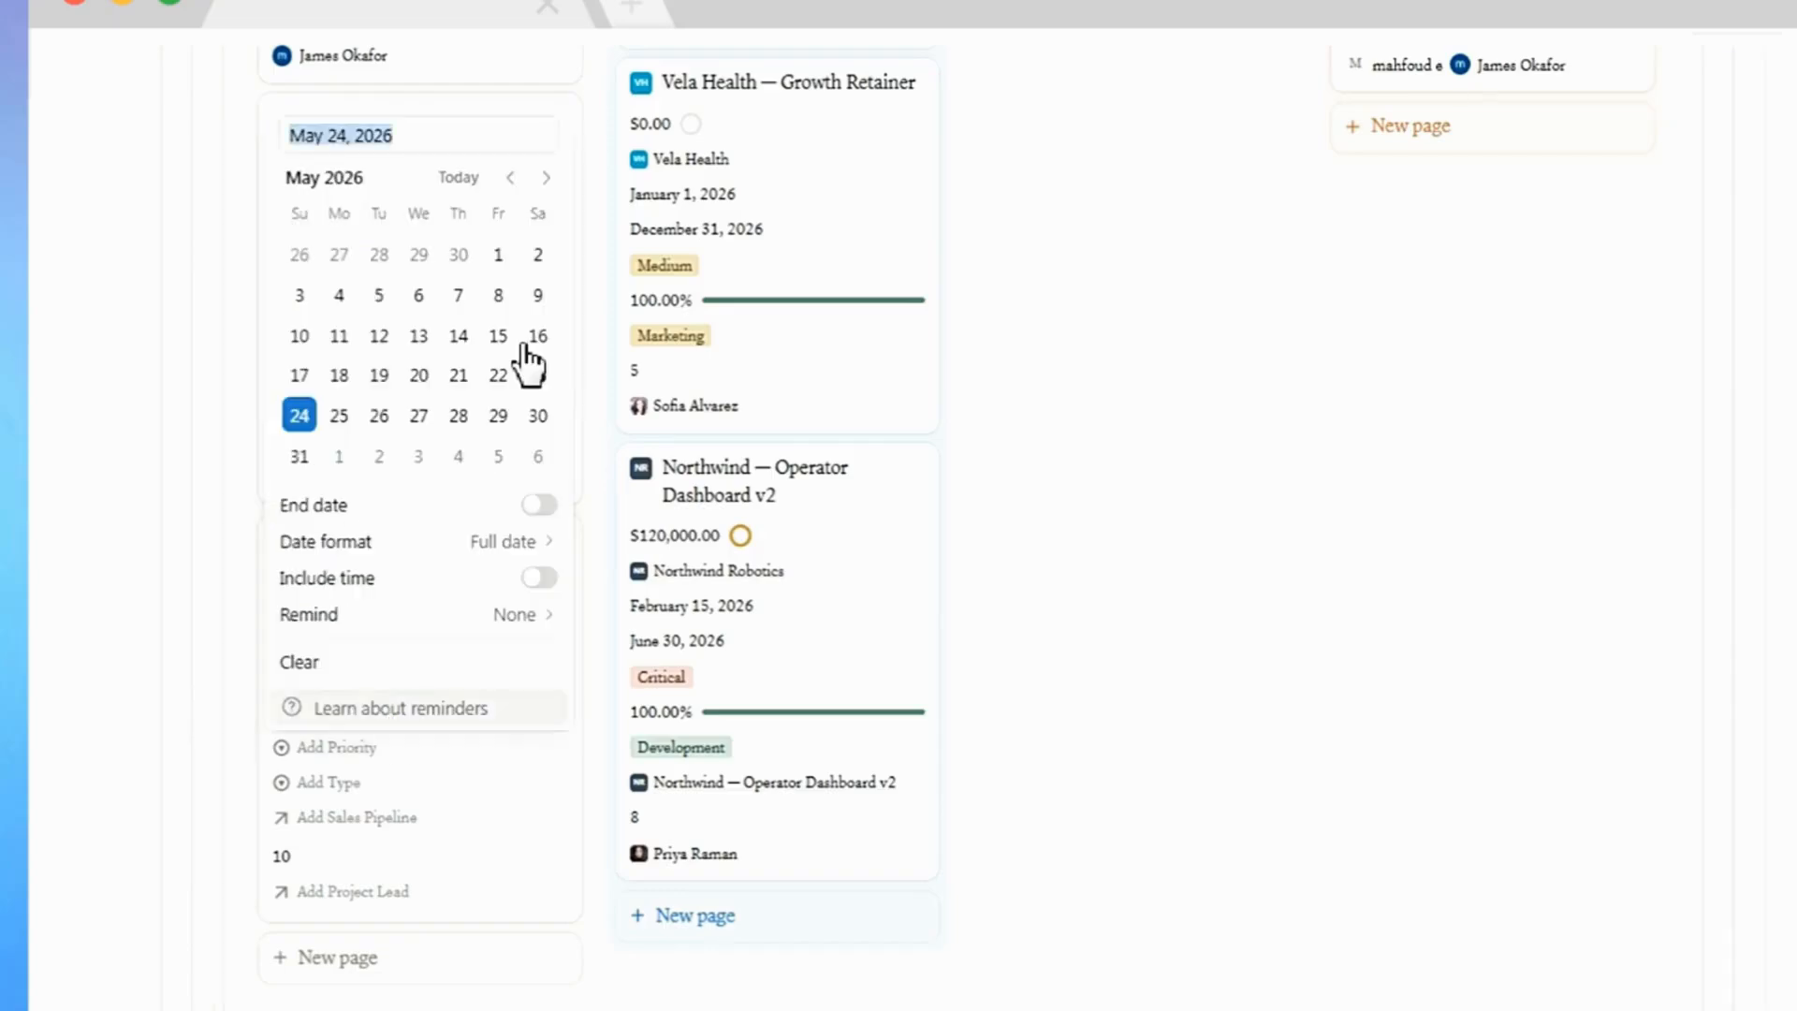
pyautogui.click(547, 179)
pyautogui.click(545, 178)
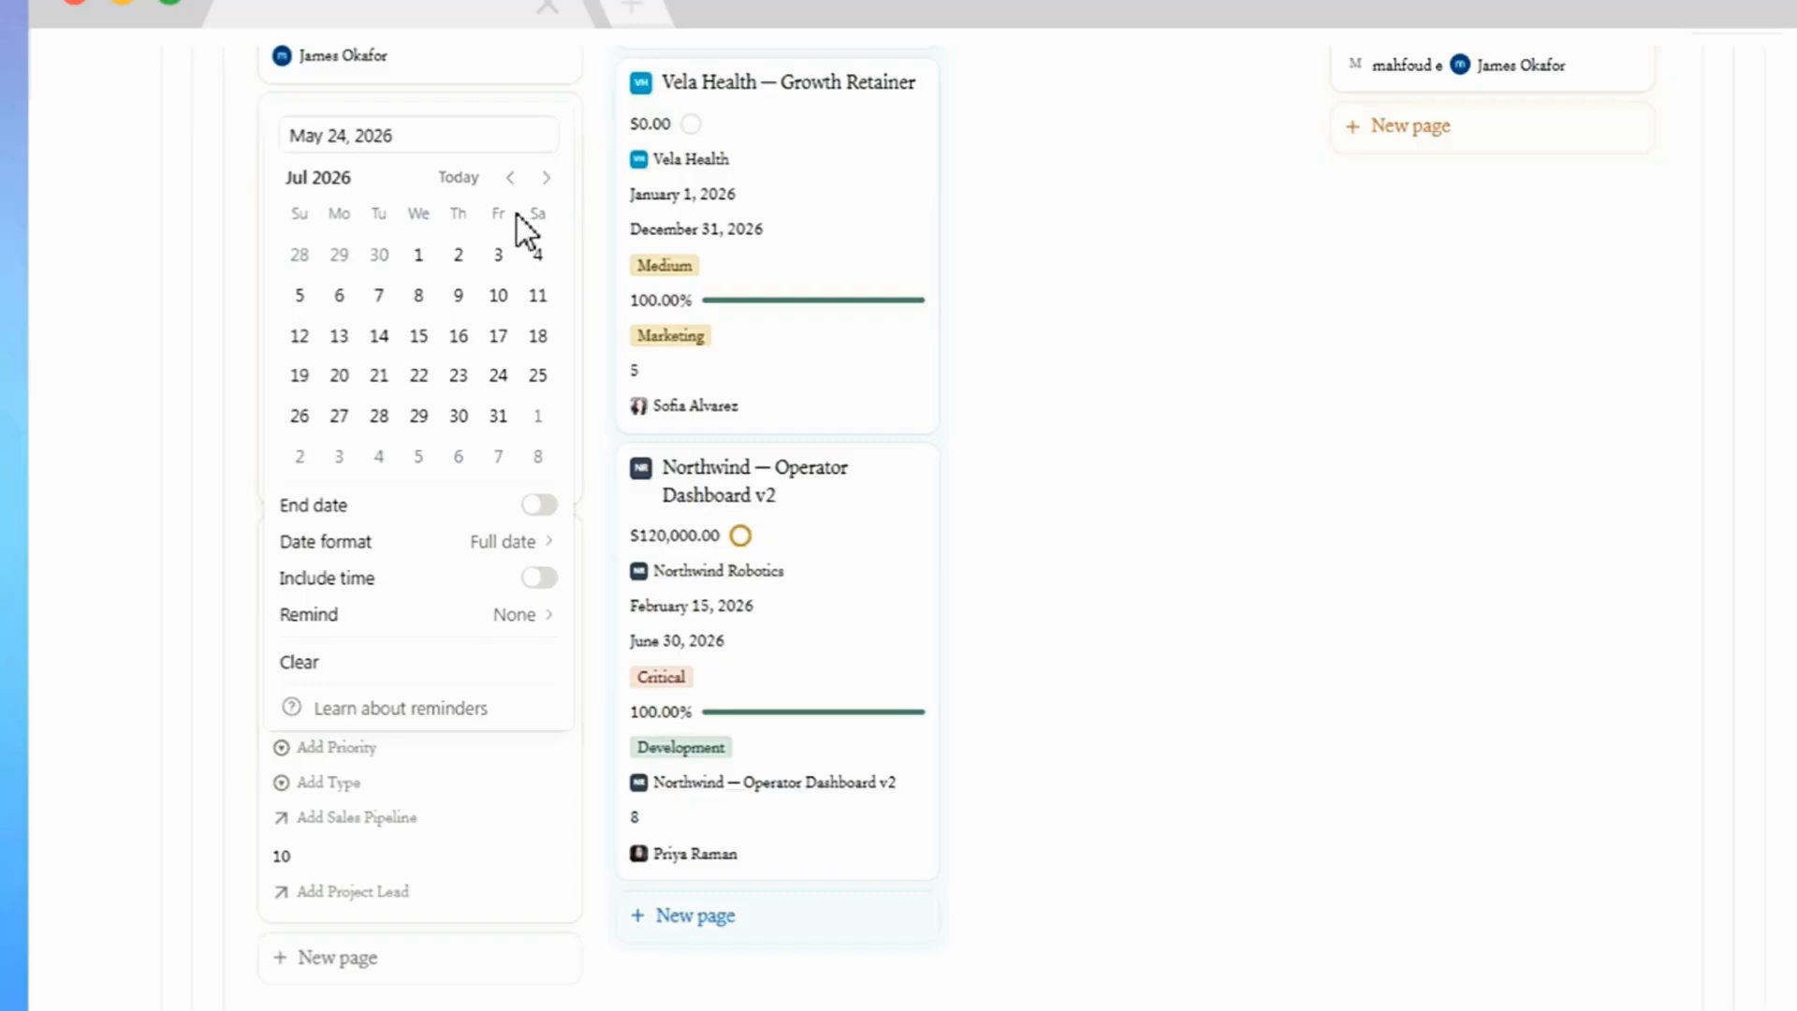
pyautogui.click(420, 258)
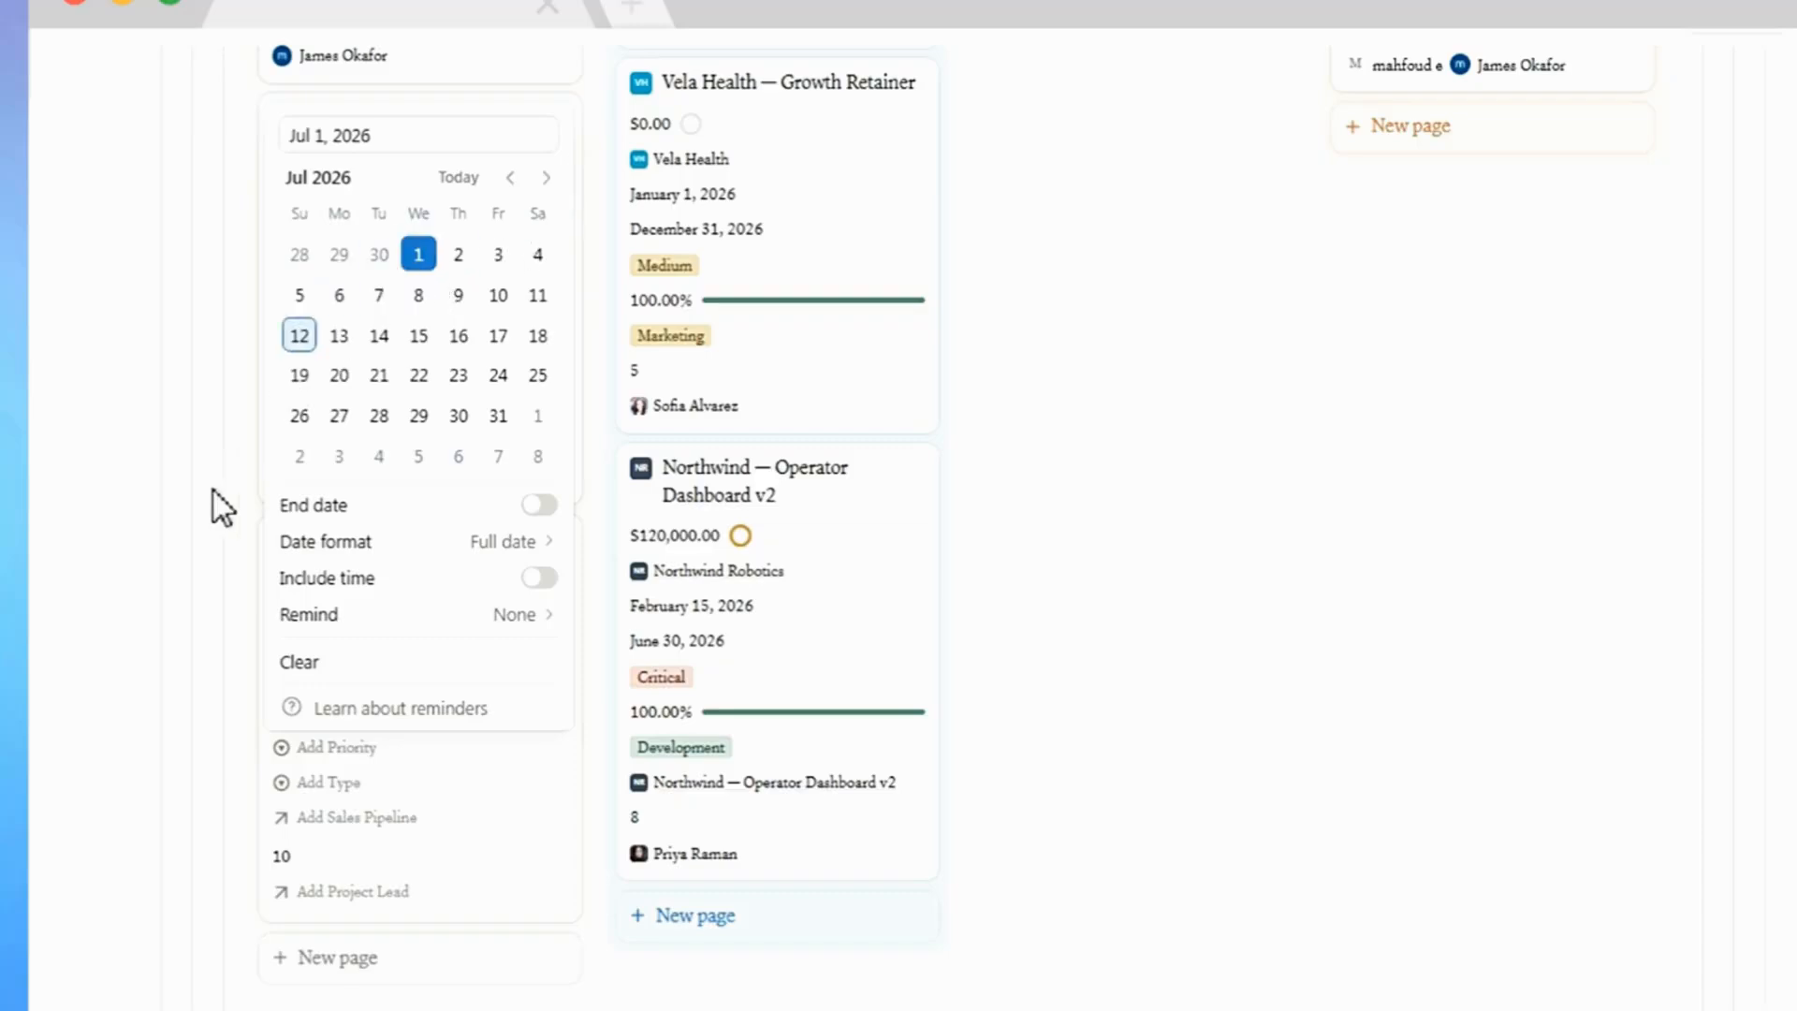
pyautogui.click(197, 518)
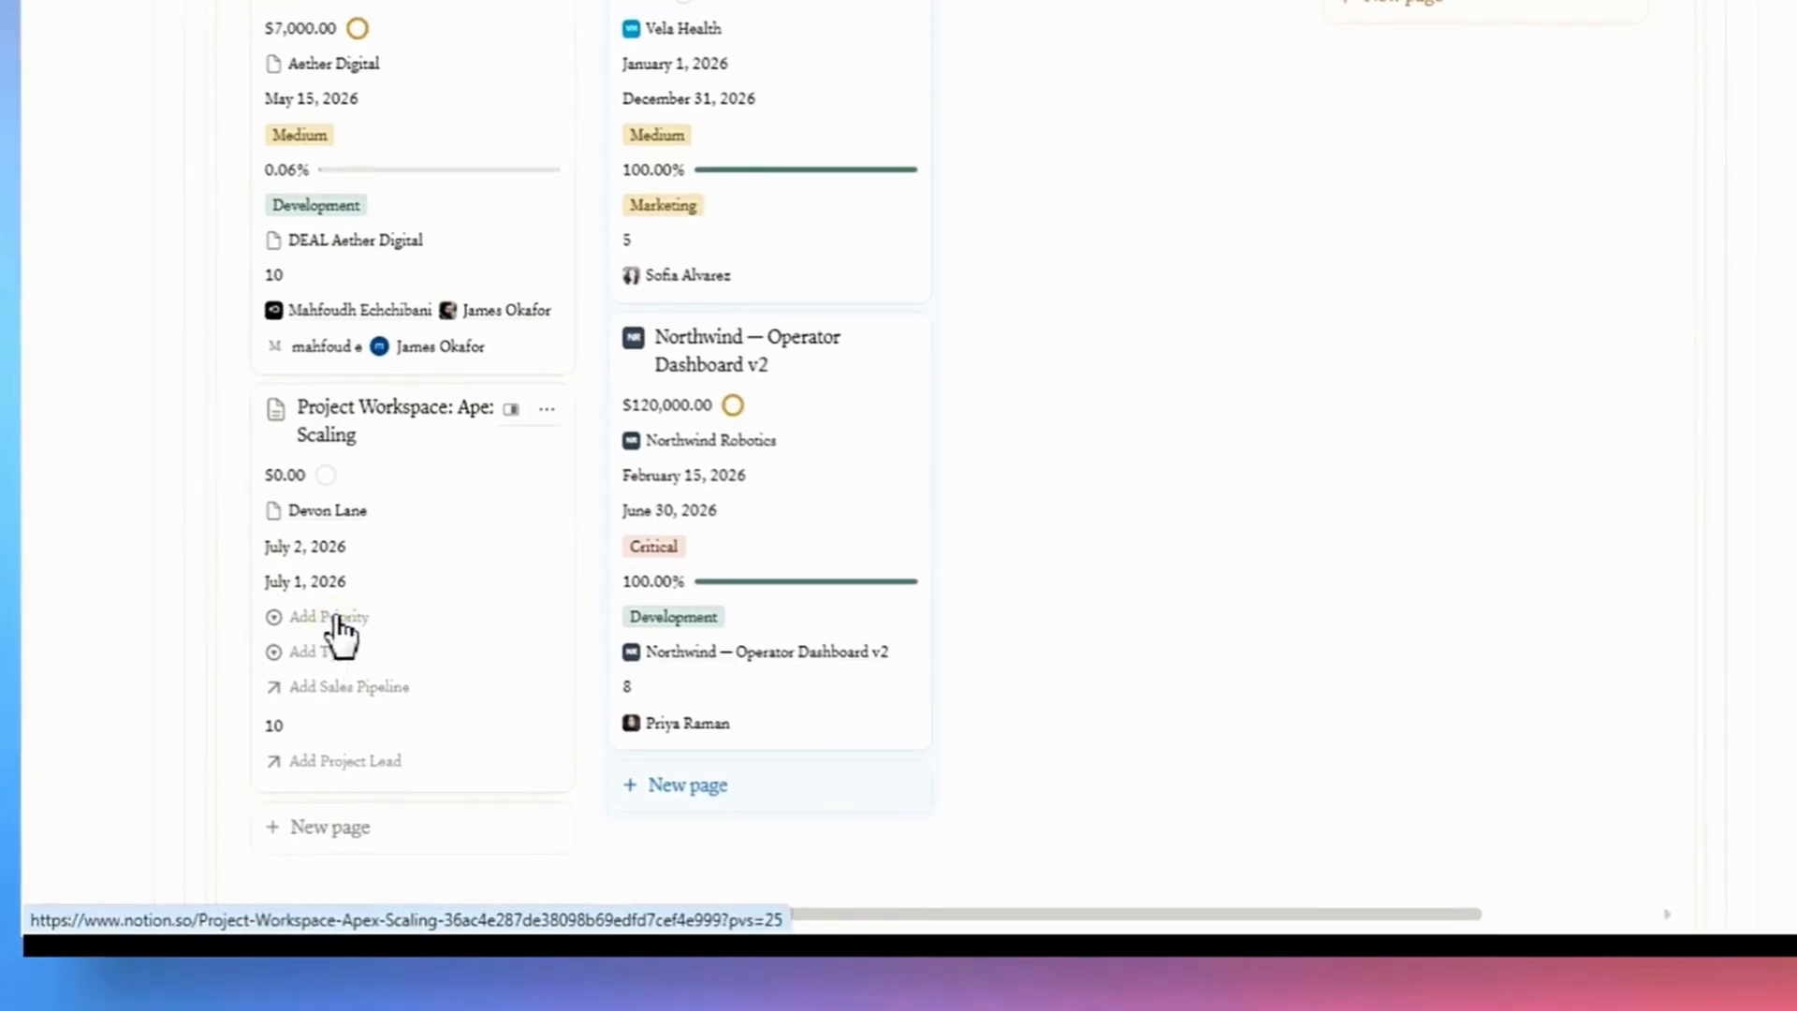
pyautogui.click(335, 619)
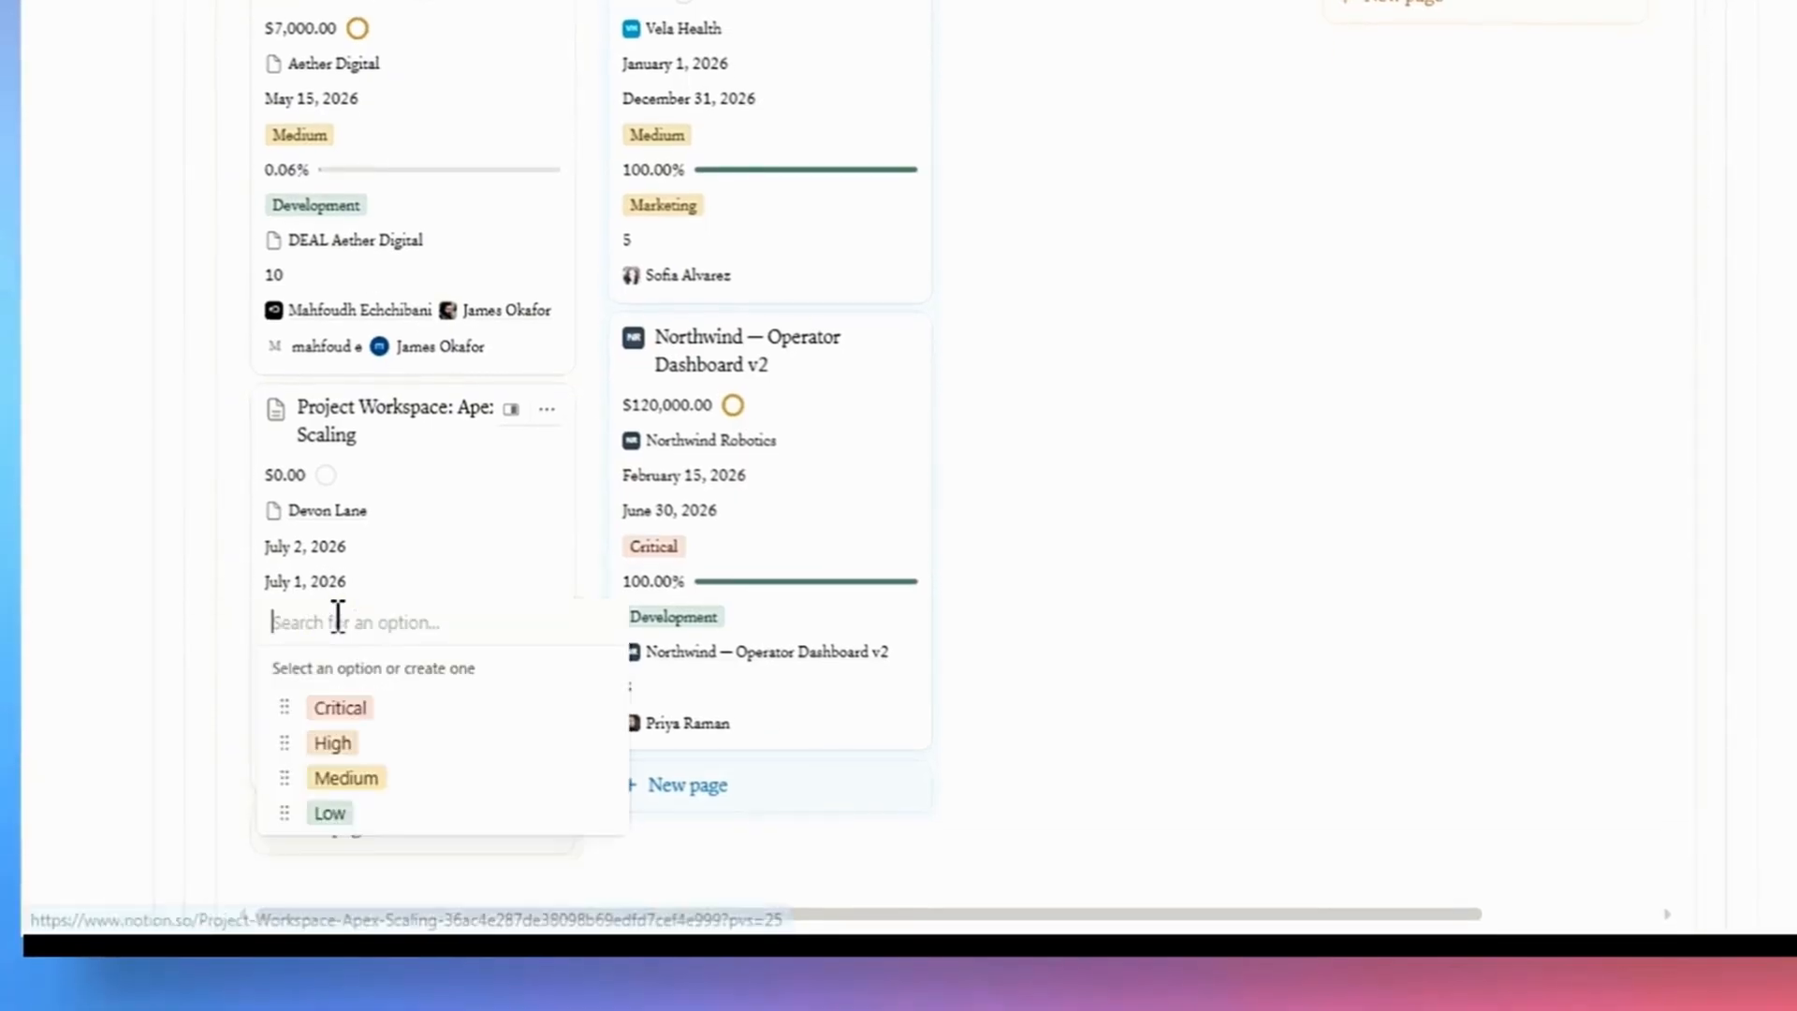
pyautogui.click(331, 744)
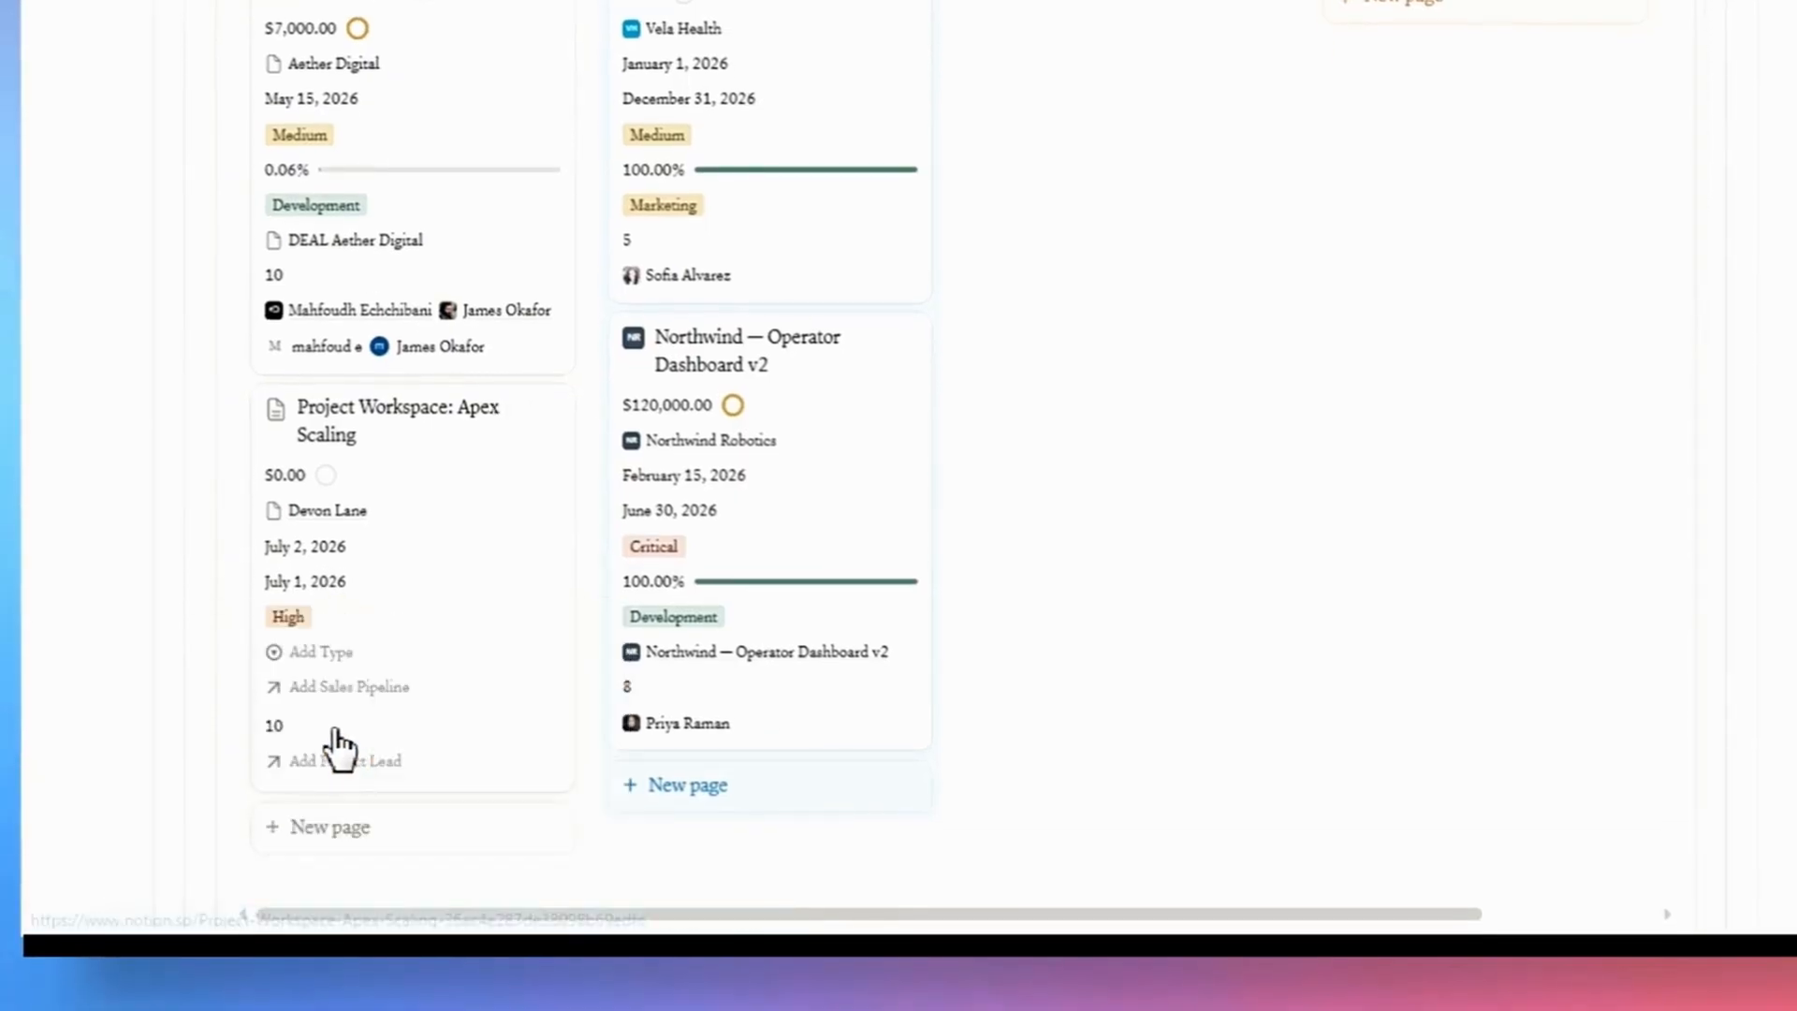
# - Set the Project Workspace: Apex Scaling card's type to Development and link it to the Apex Scaling deal in the Sales Pipeline
pyautogui.click(315, 652)
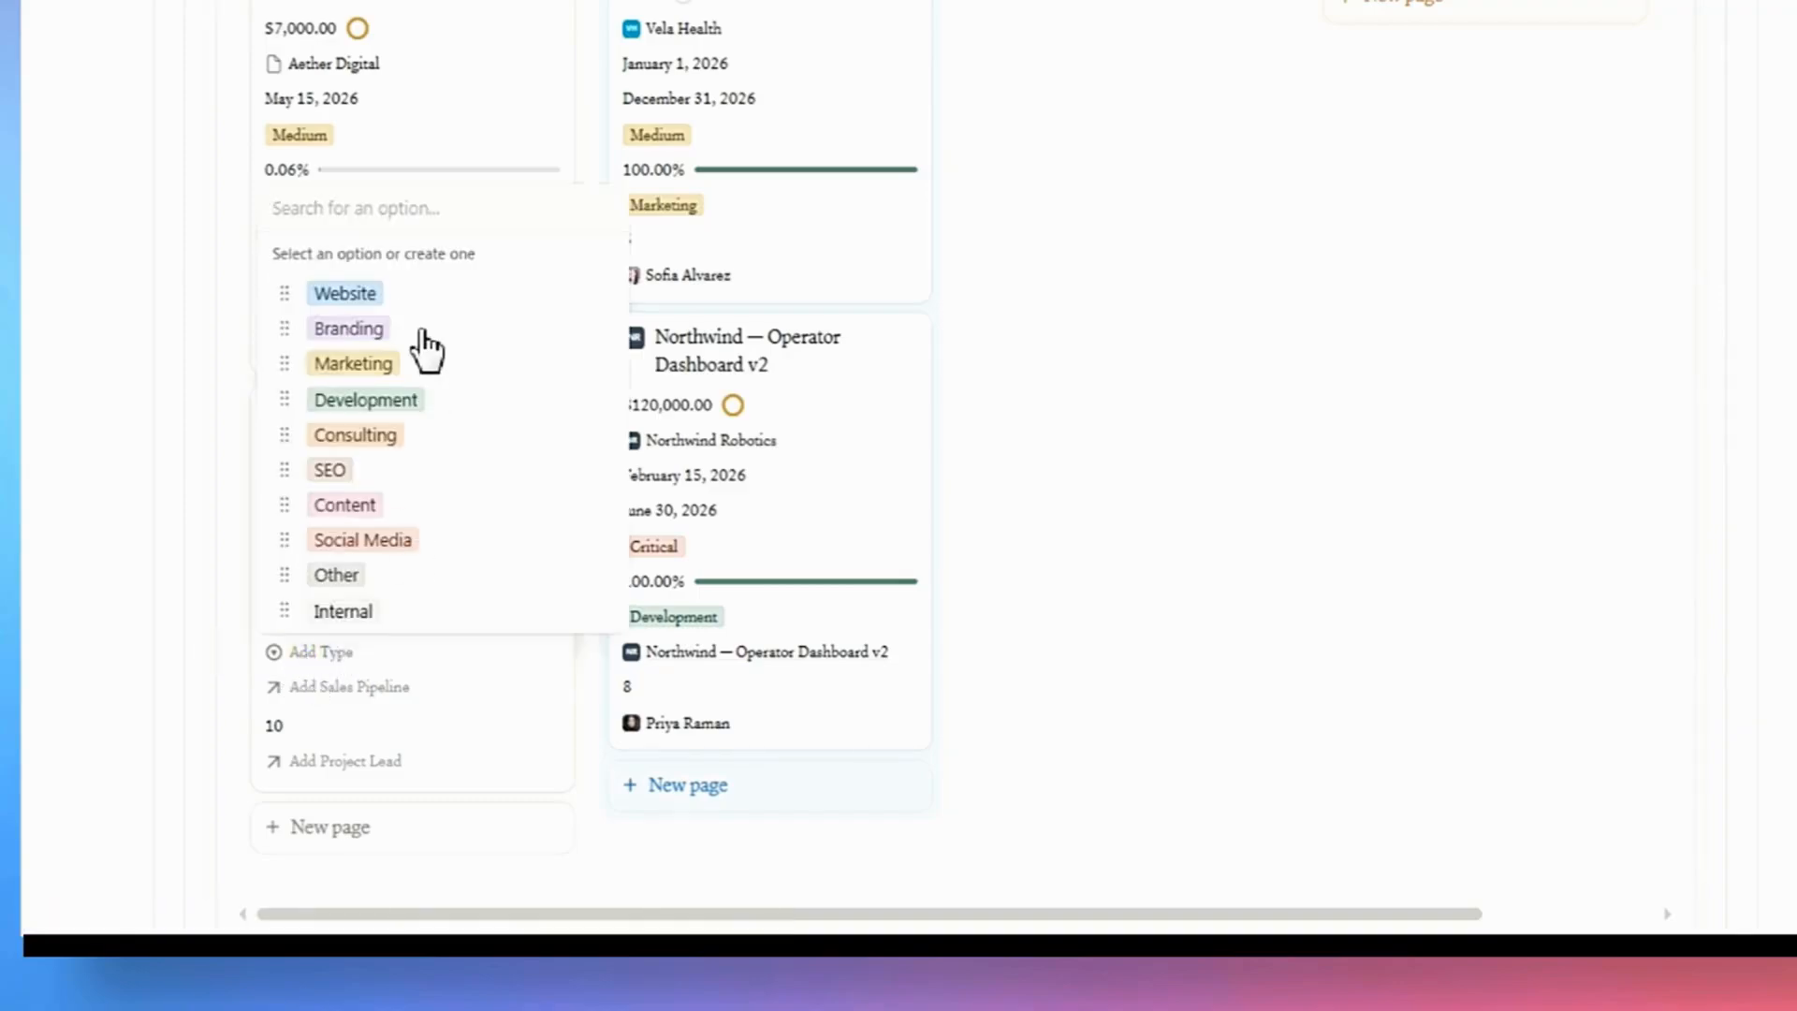
pyautogui.click(357, 410)
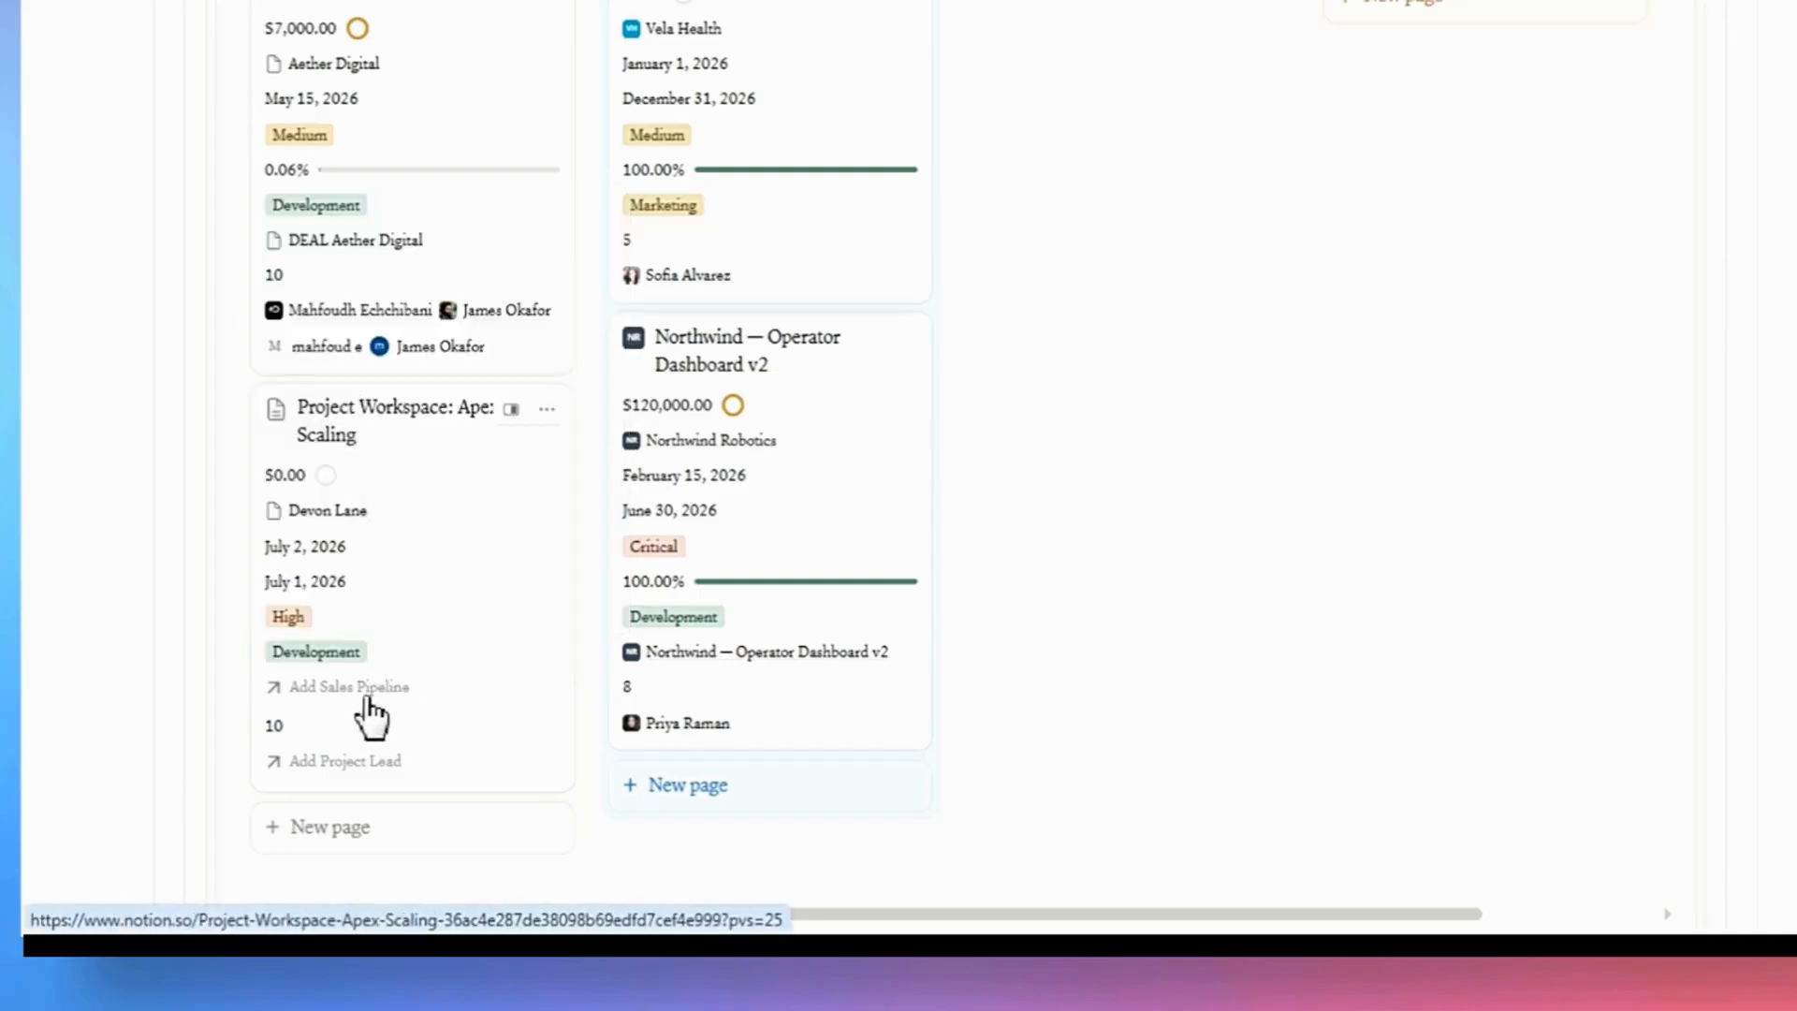
pyautogui.click(319, 689)
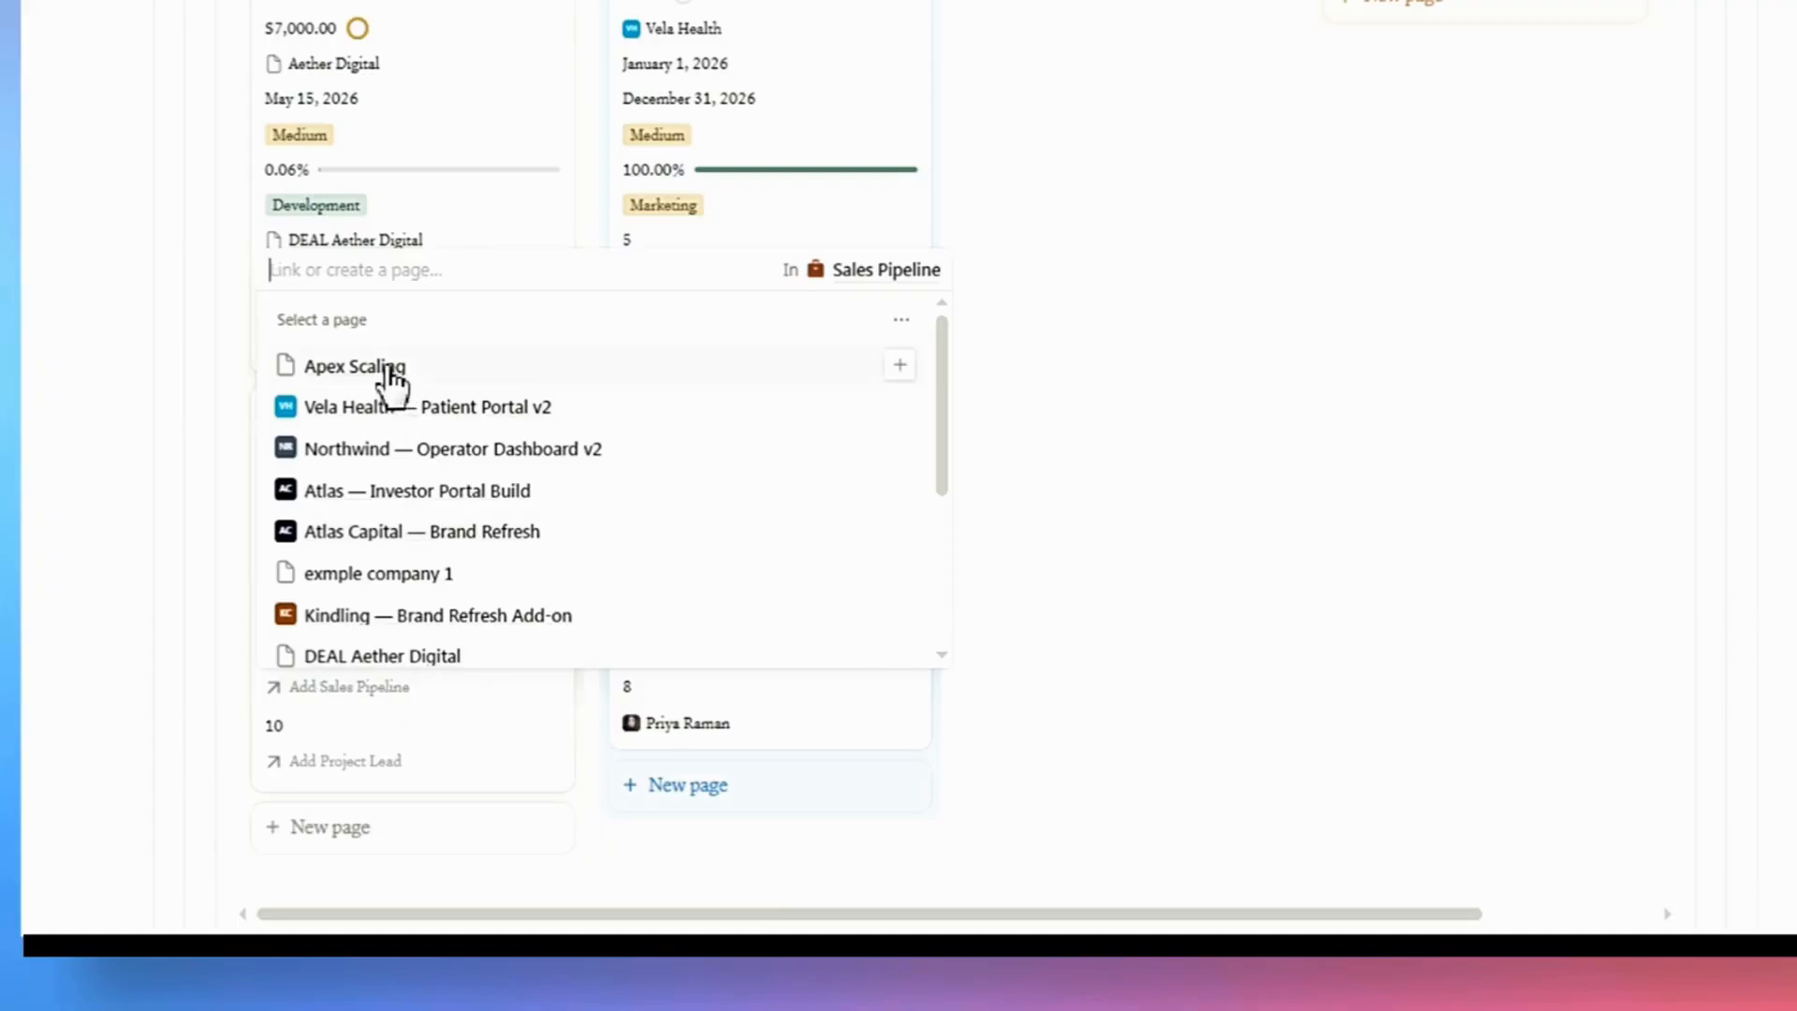
pyautogui.click(898, 365)
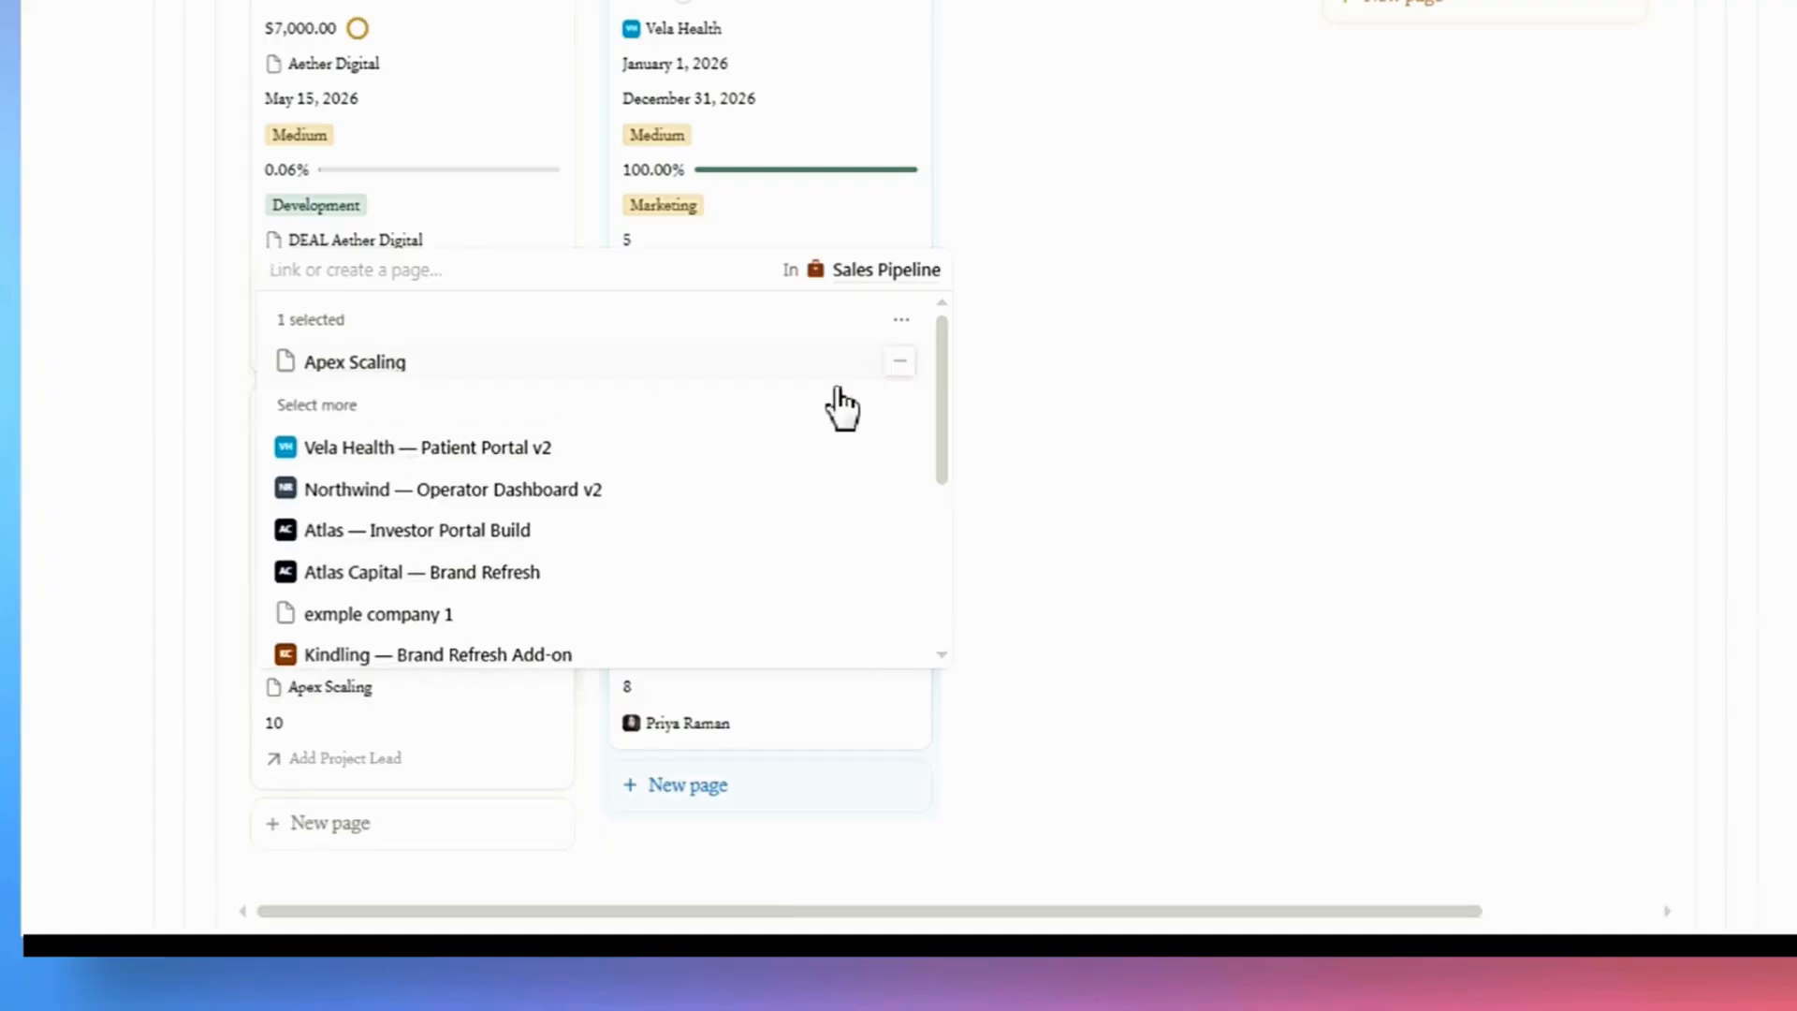
pyautogui.click(241, 604)
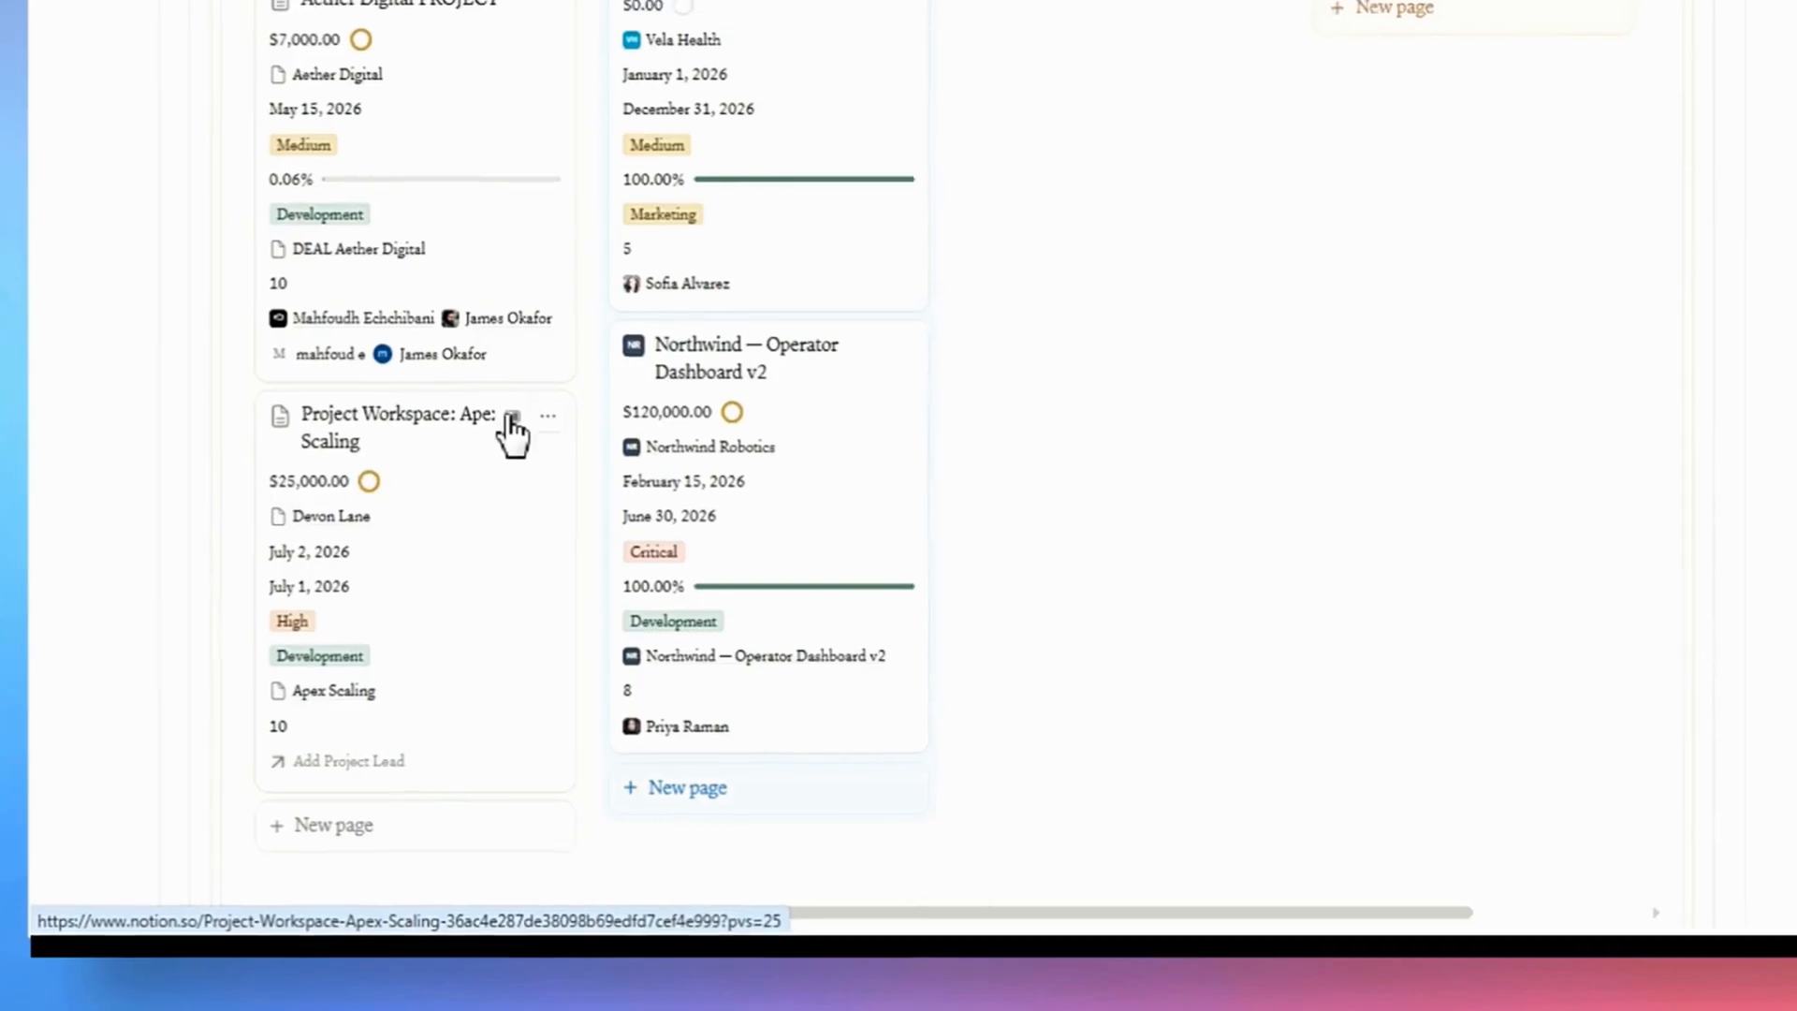
# - Open the Project Workspace: Apex Scaling page and examine its core details, analysis properties and relations
pyautogui.click(512, 417)
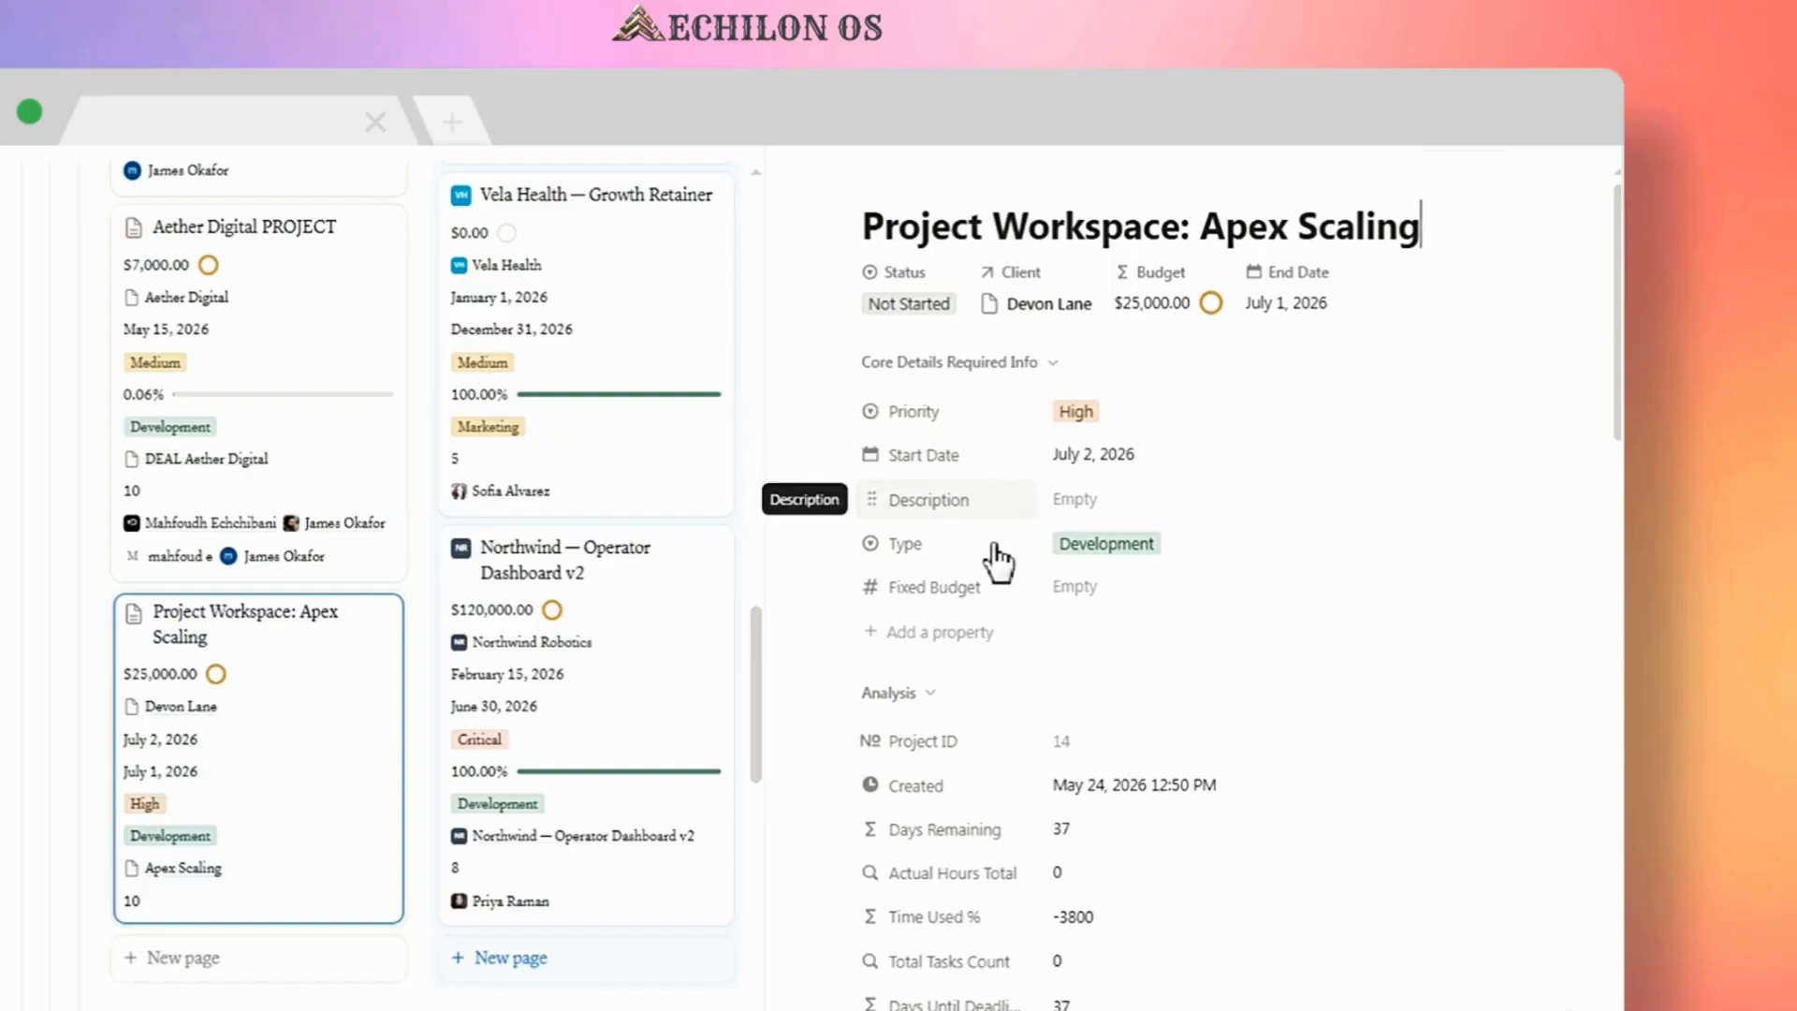
pyautogui.moveTo(935, 606)
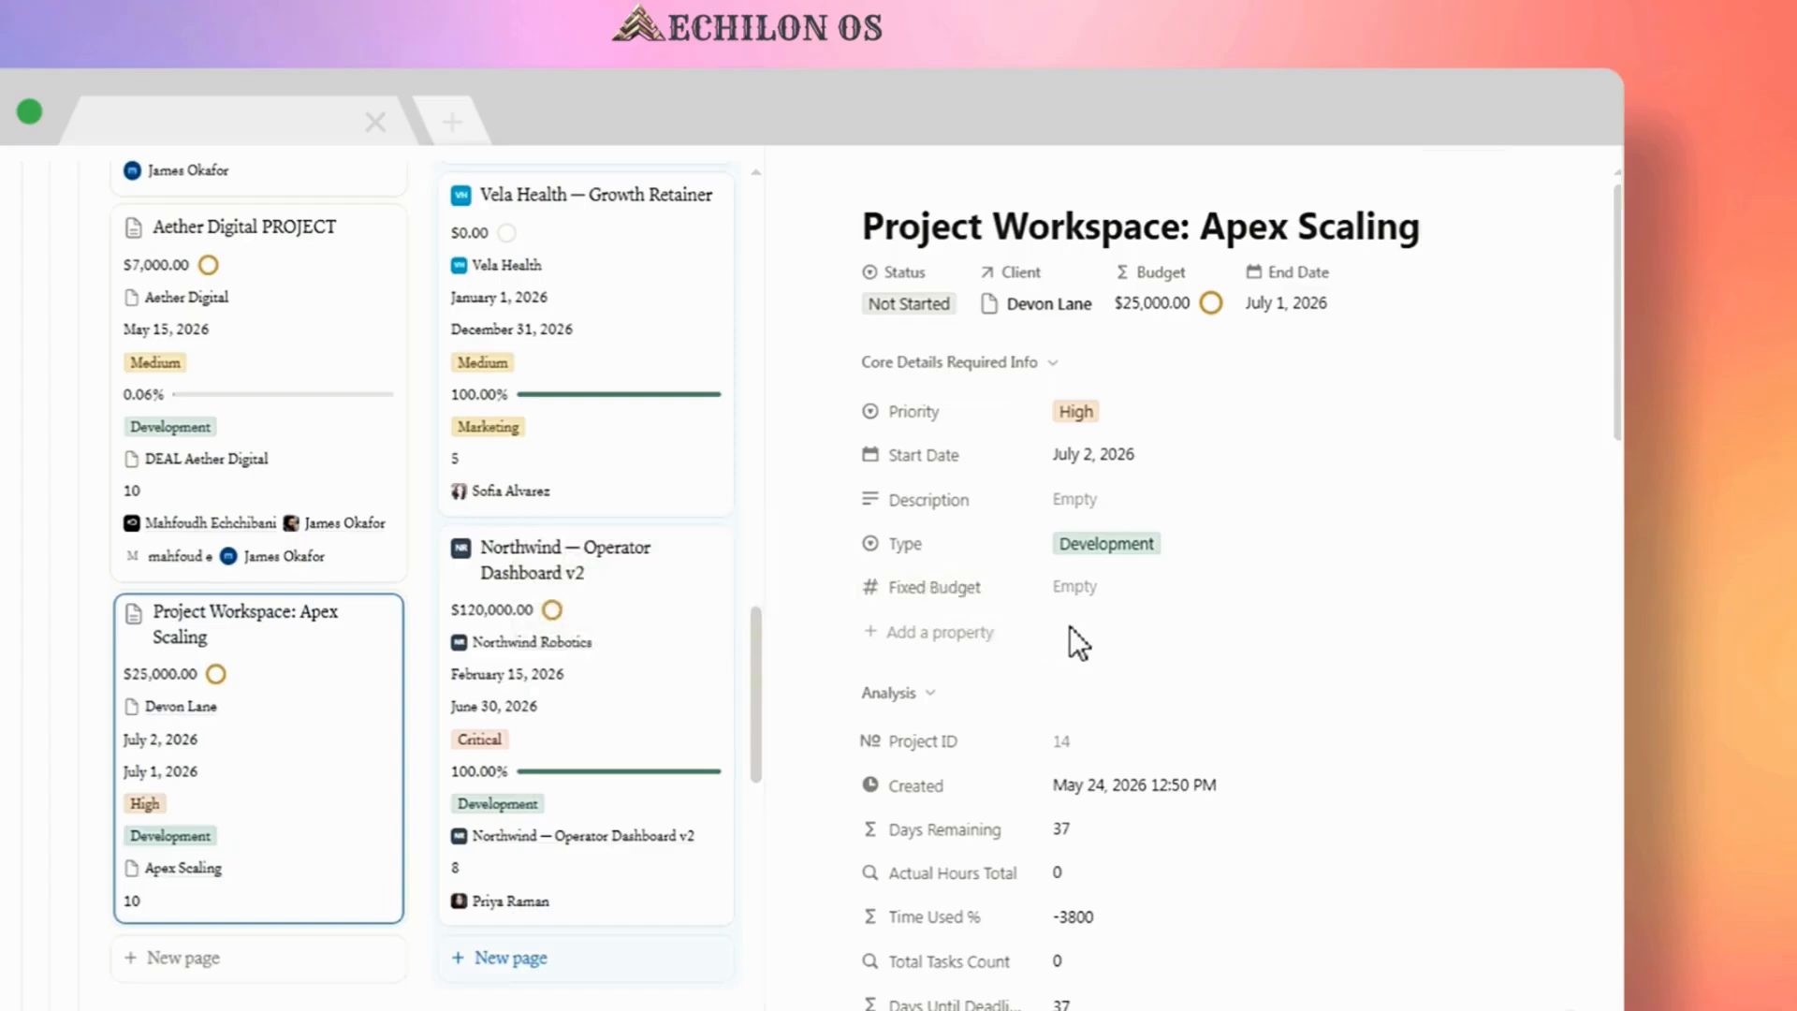
pyautogui.scroll(-3, 1075, 640)
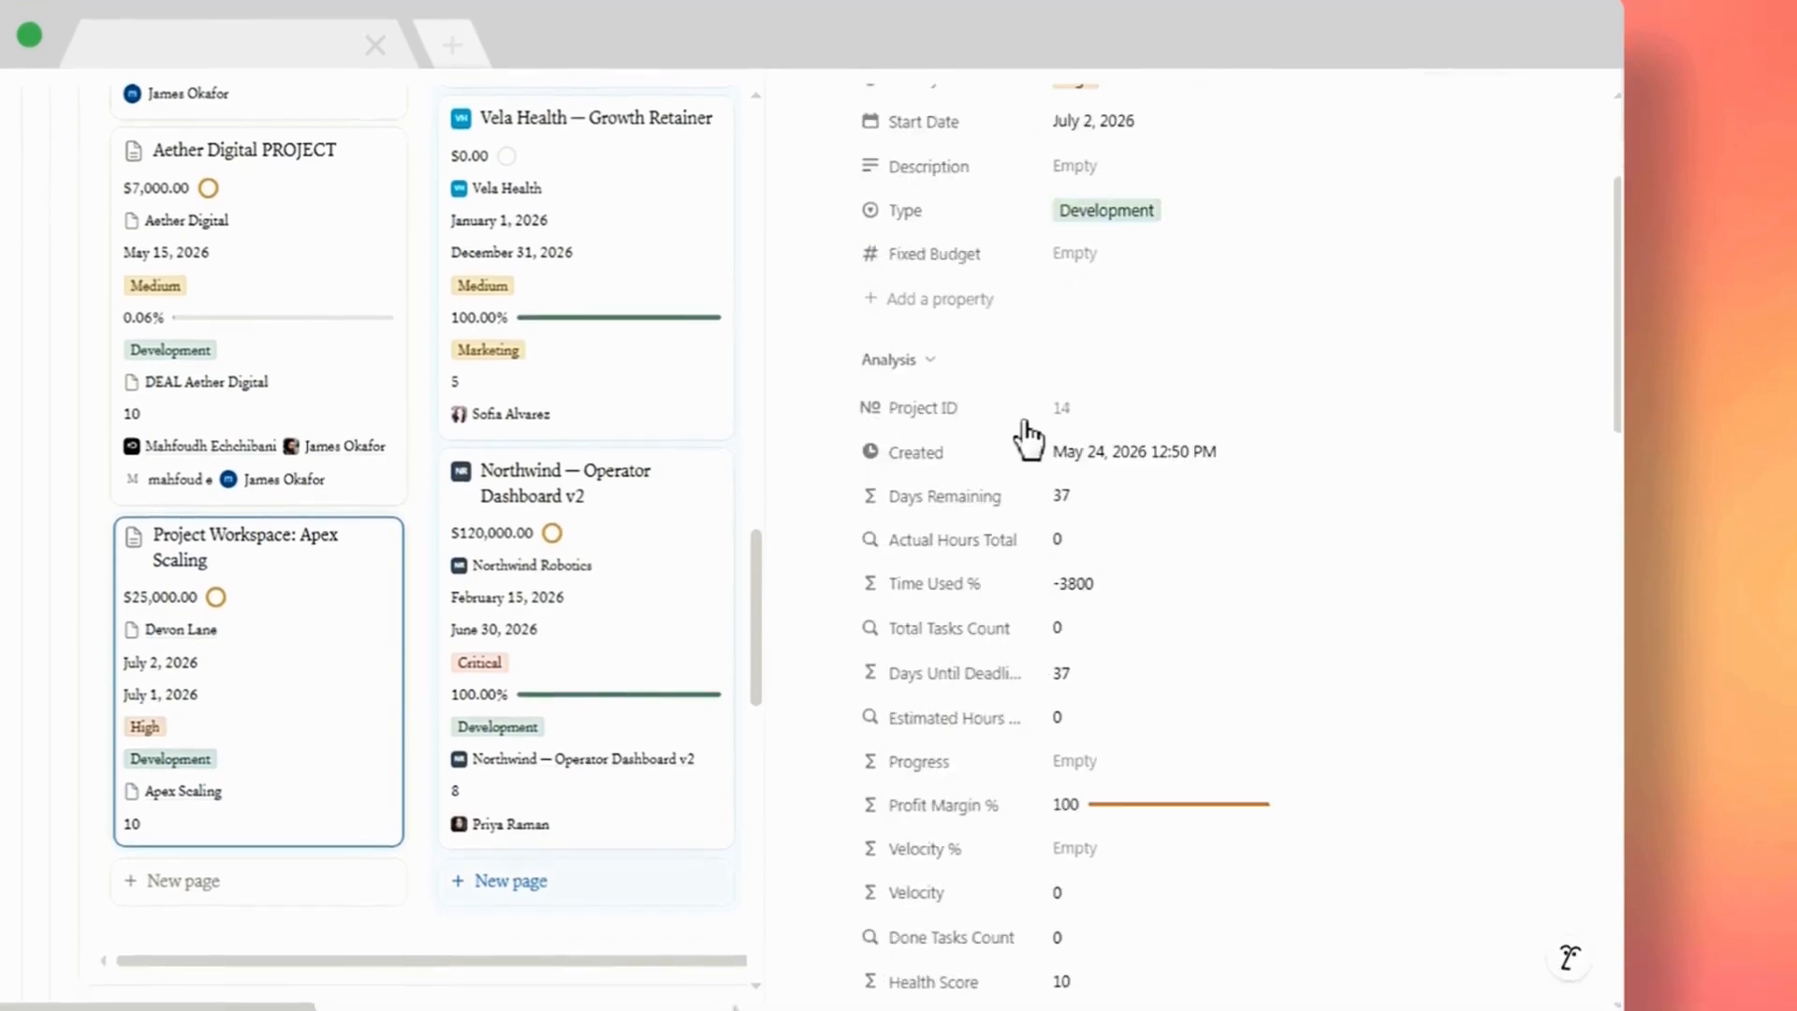
pyautogui.scroll(-3, 1033, 465)
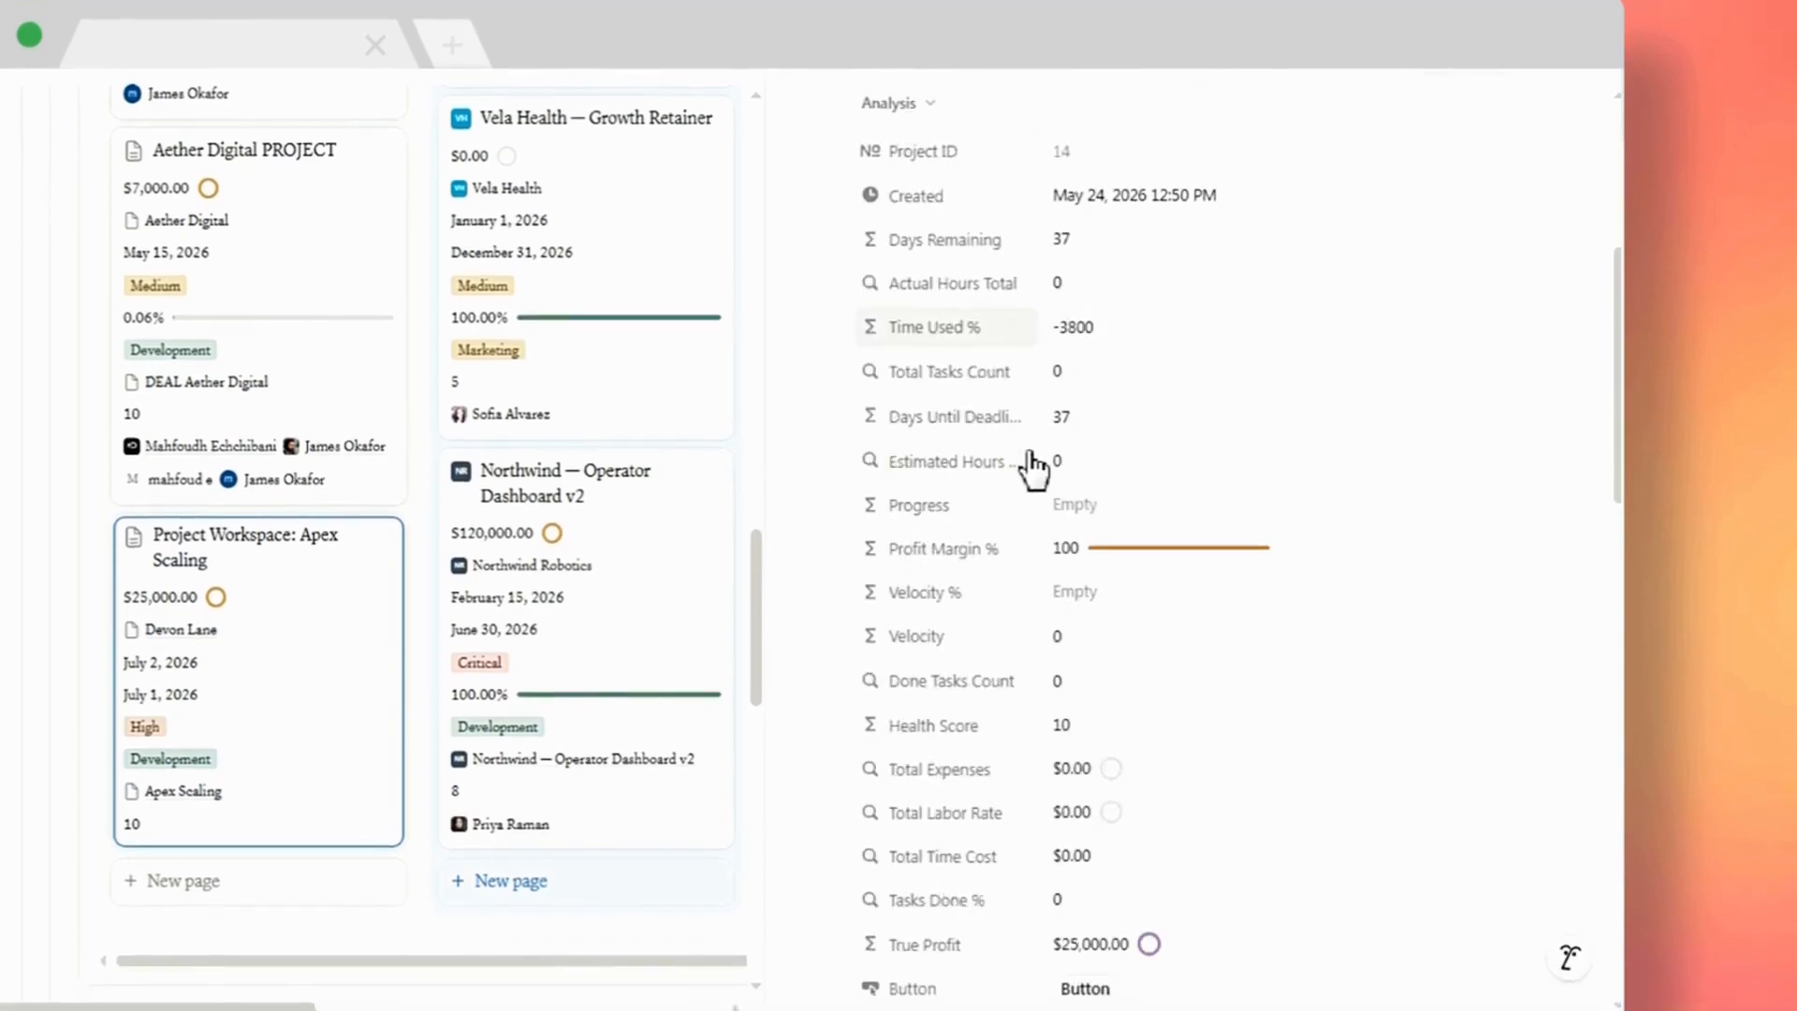
pyautogui.scroll(-2, 1033, 465)
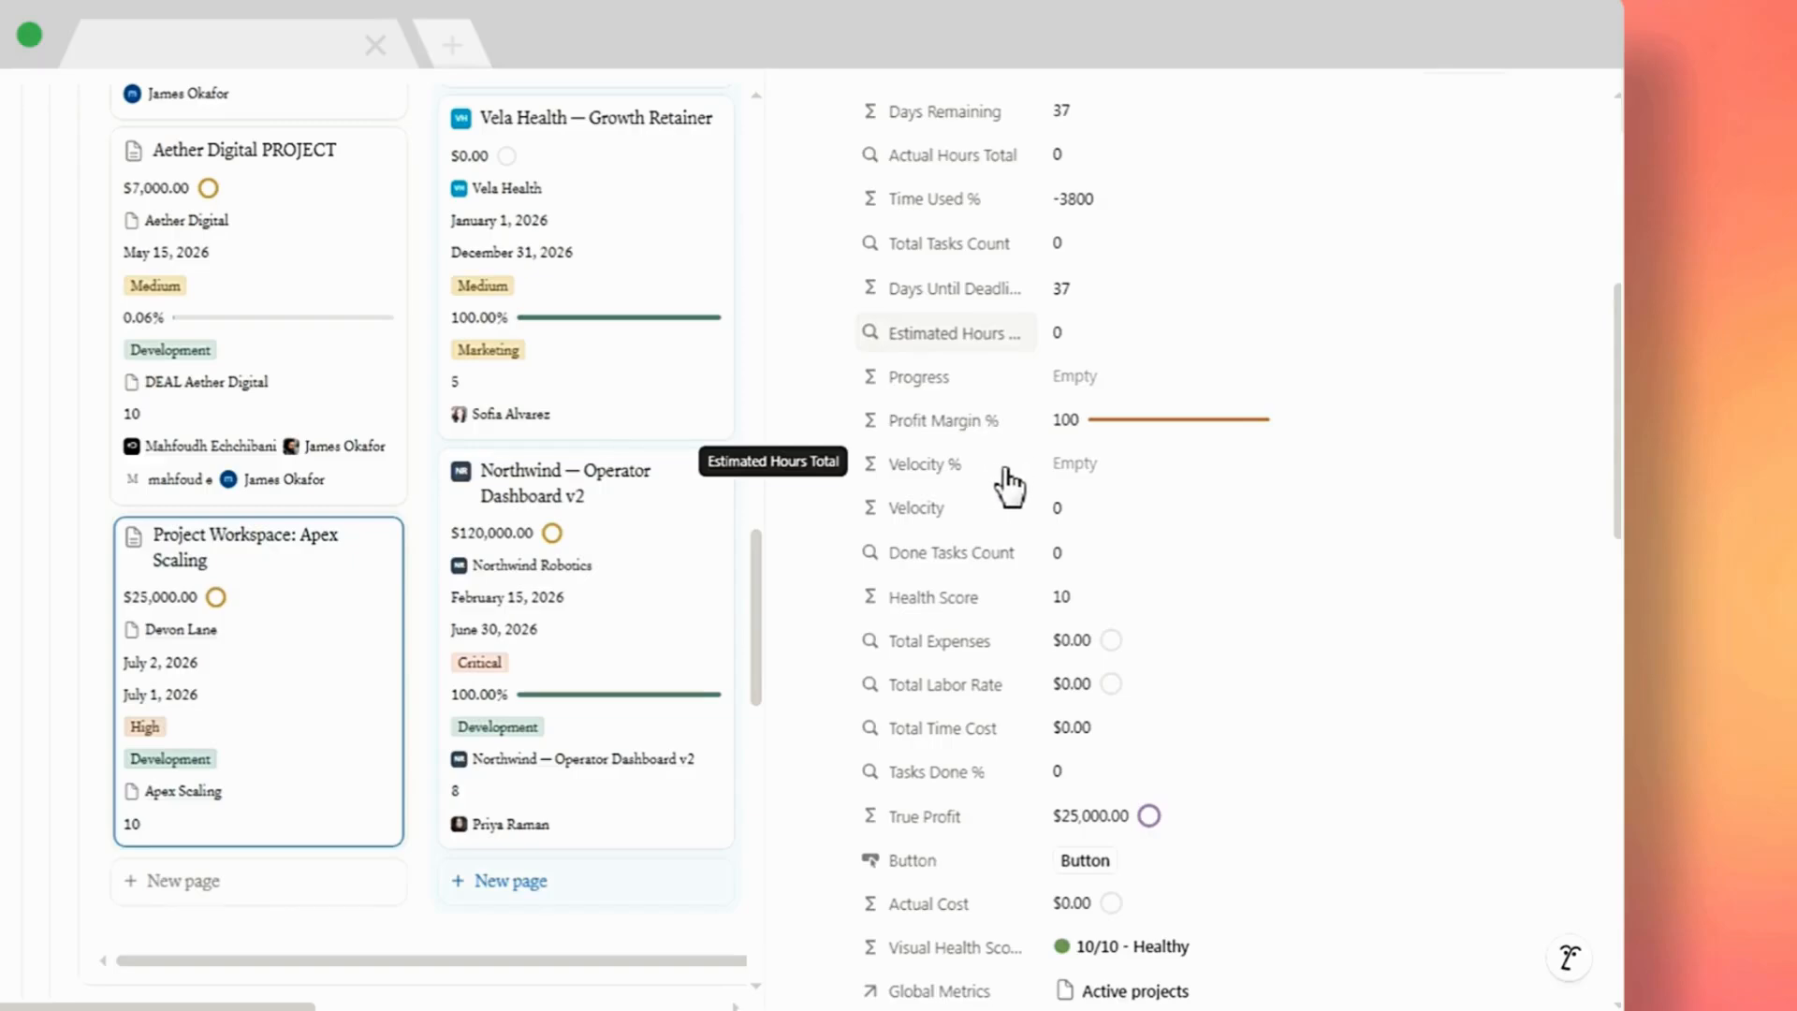
pyautogui.scroll(-2, 1020, 521)
pyautogui.scroll(-2, 1022, 497)
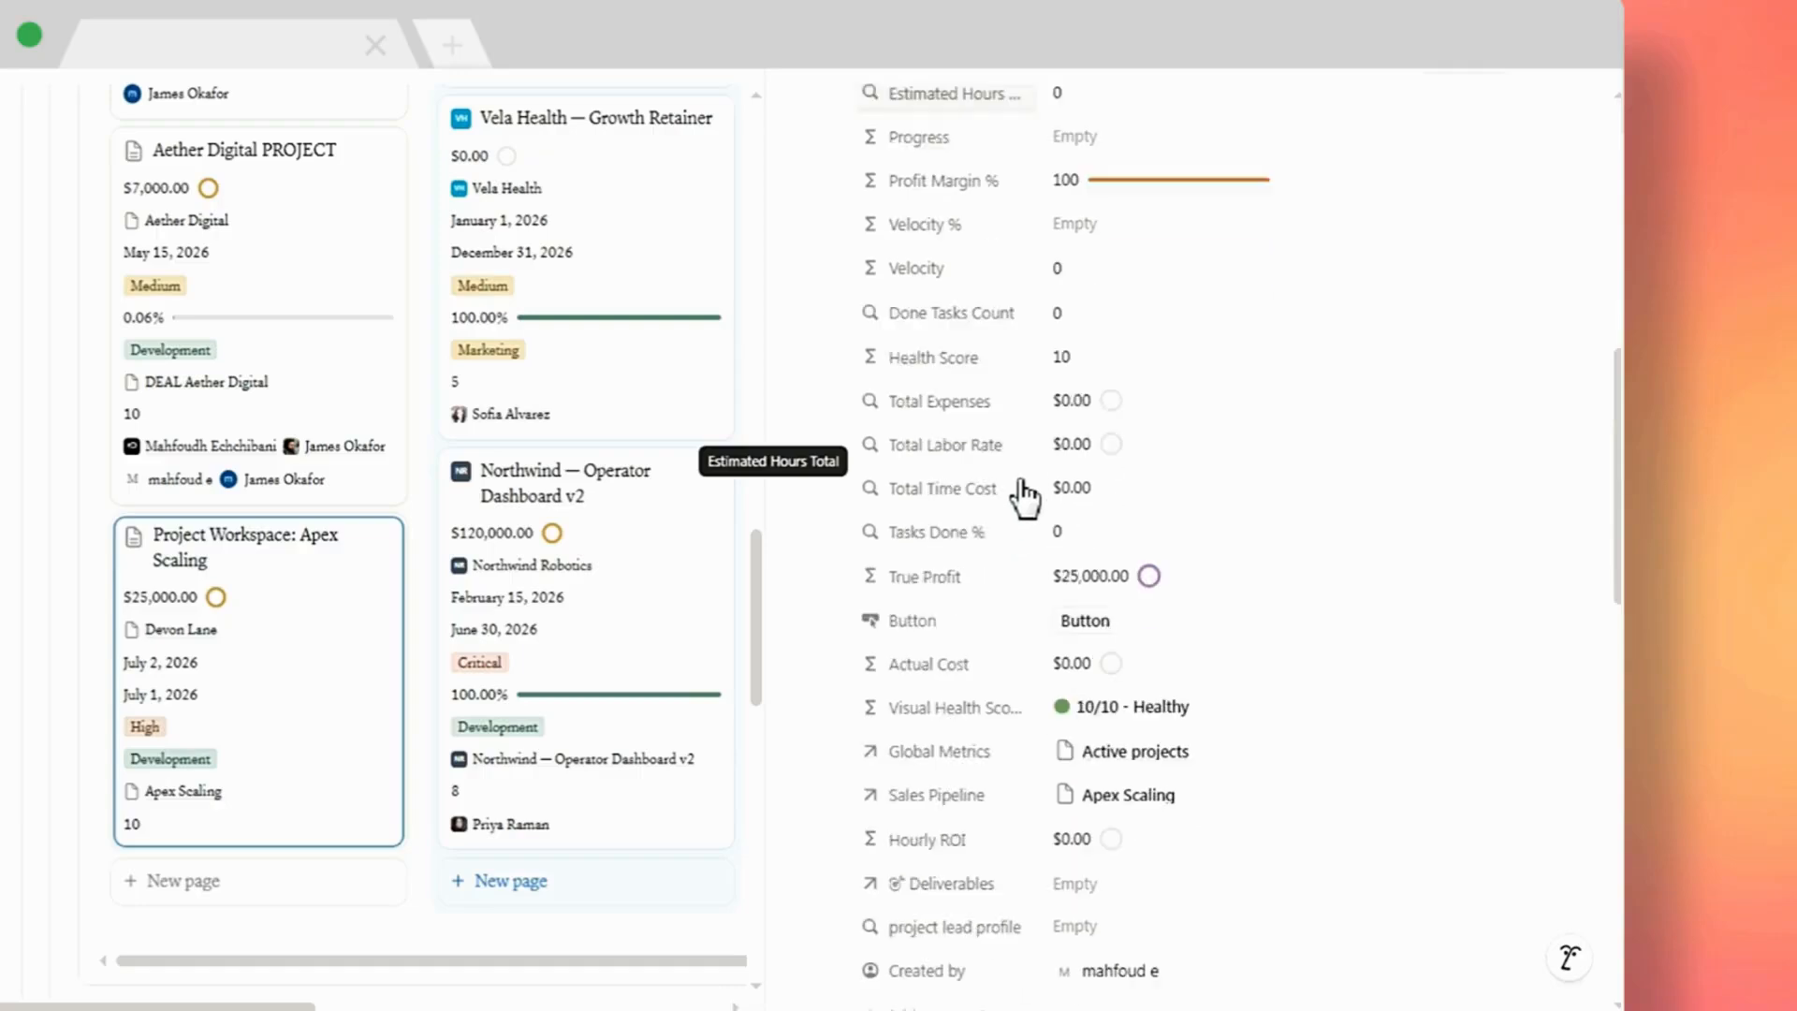
pyautogui.scroll(-1, 1025, 497)
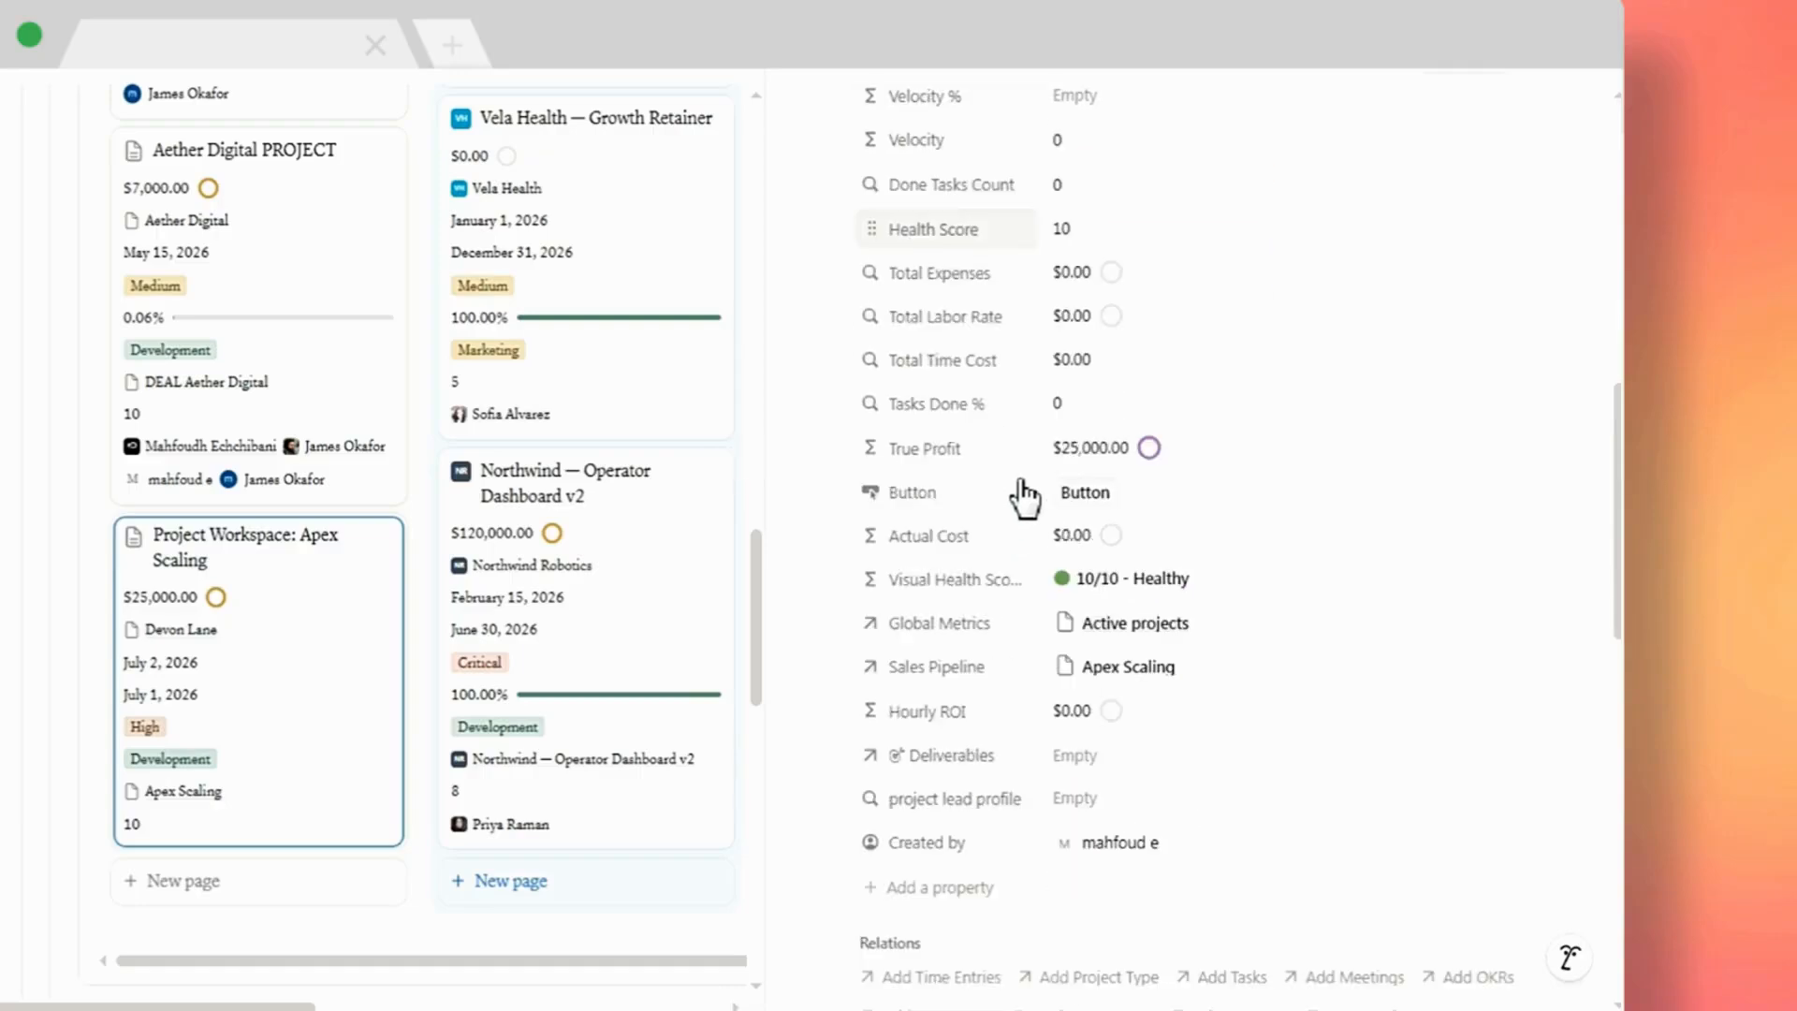
pyautogui.scroll(-2, 1025, 497)
pyautogui.scroll(2, 1025, 497)
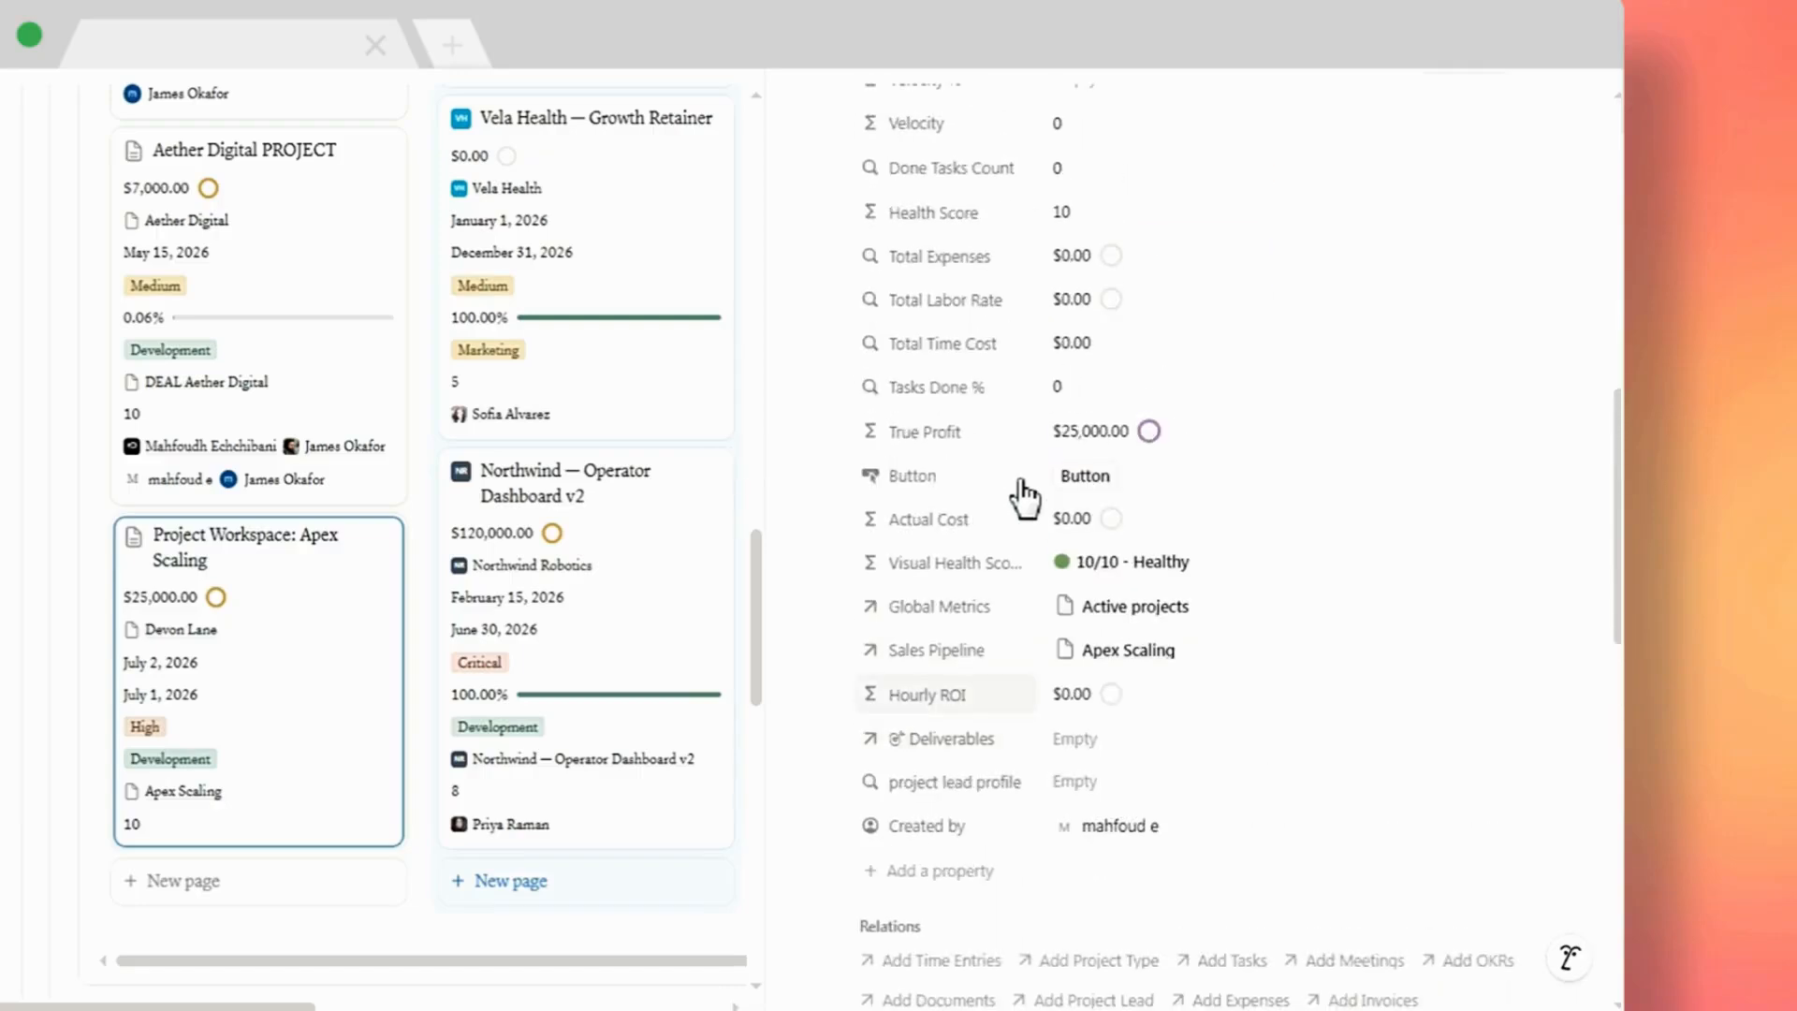
pyautogui.scroll(-1, 1024, 497)
pyautogui.scroll(-1, 1024, 491)
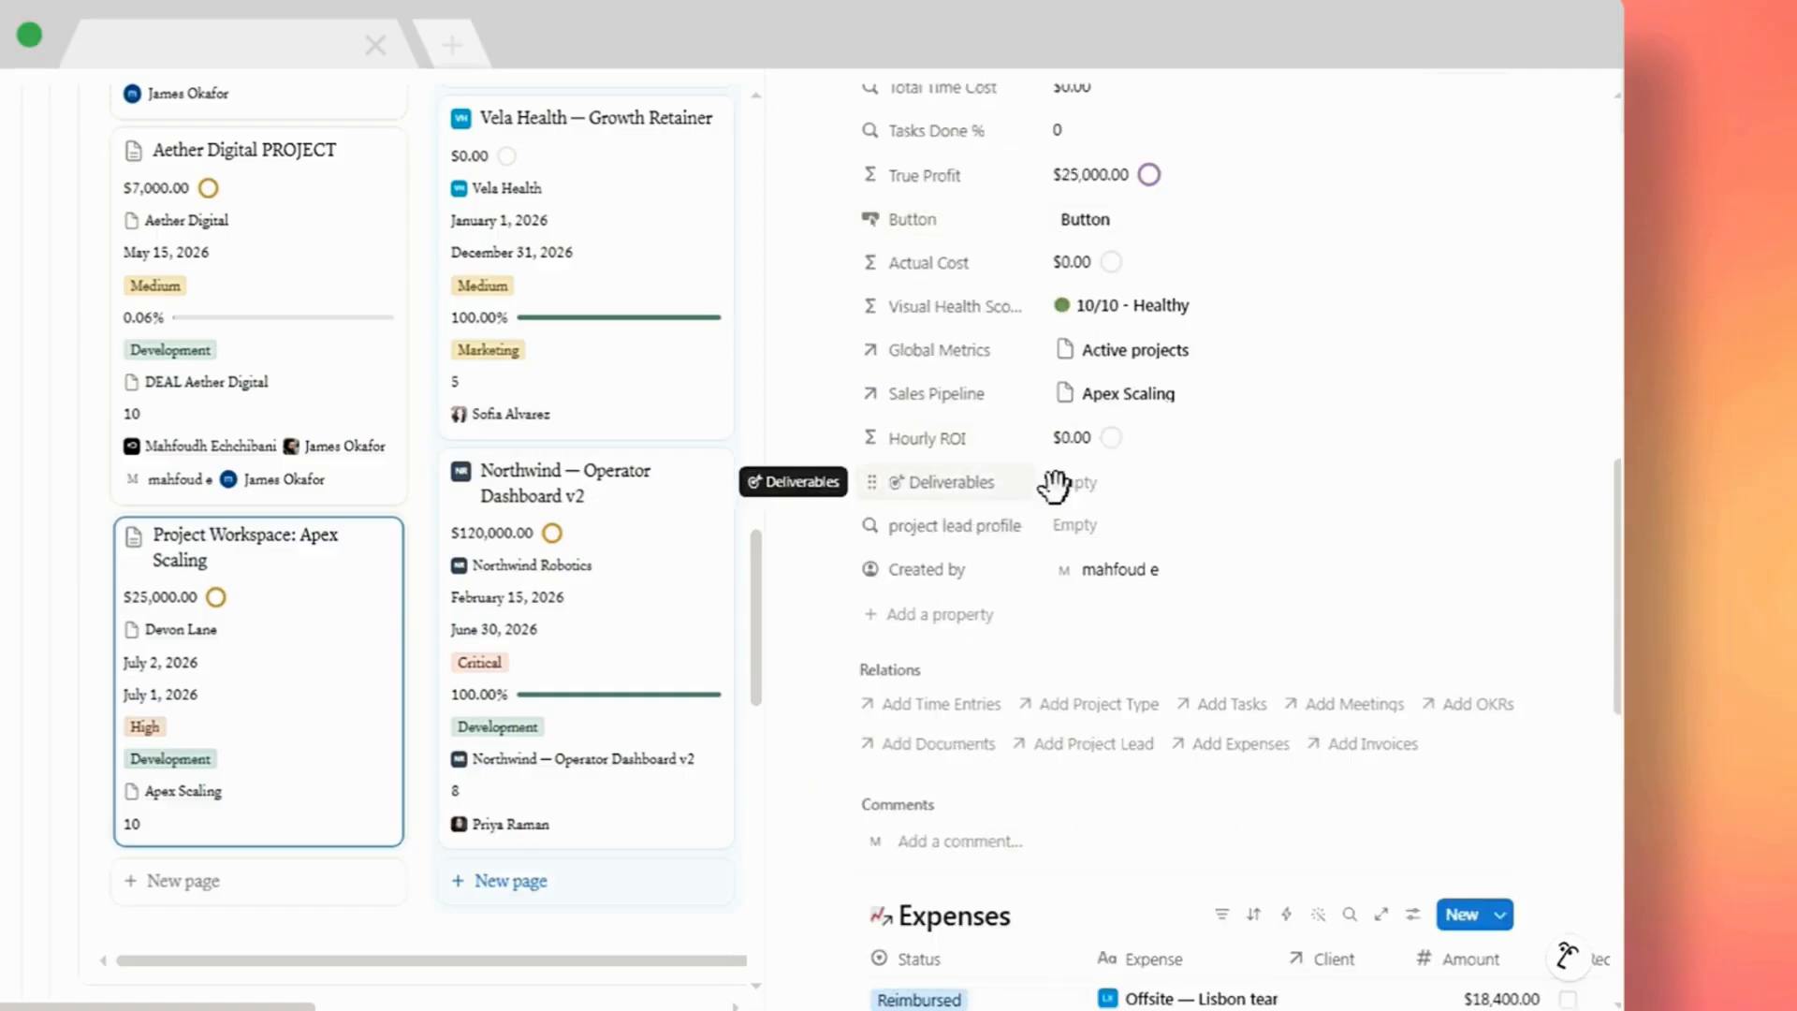
# - Create a deliverable named "Apex Scaling deliverables" and link it to the project's Deliverables property
pyautogui.click(1074, 484)
pyautogui.write('Apex Scaling')
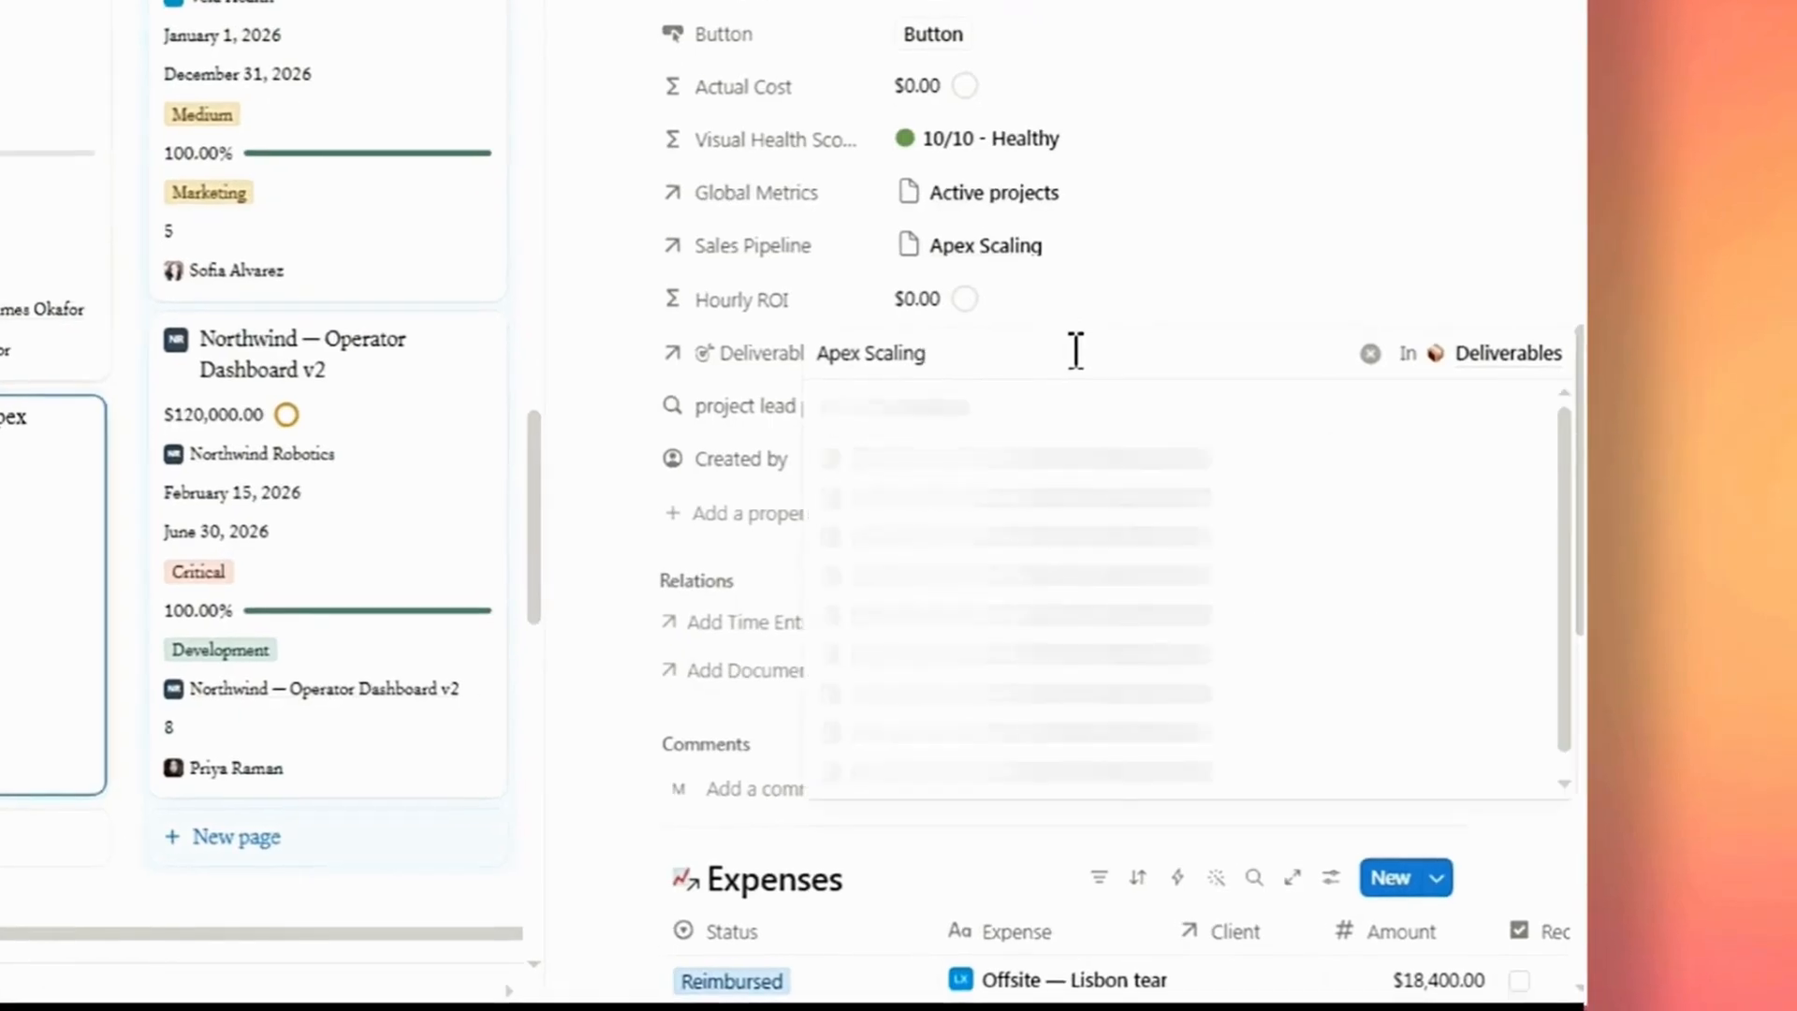
pyautogui.write(' deliverables')
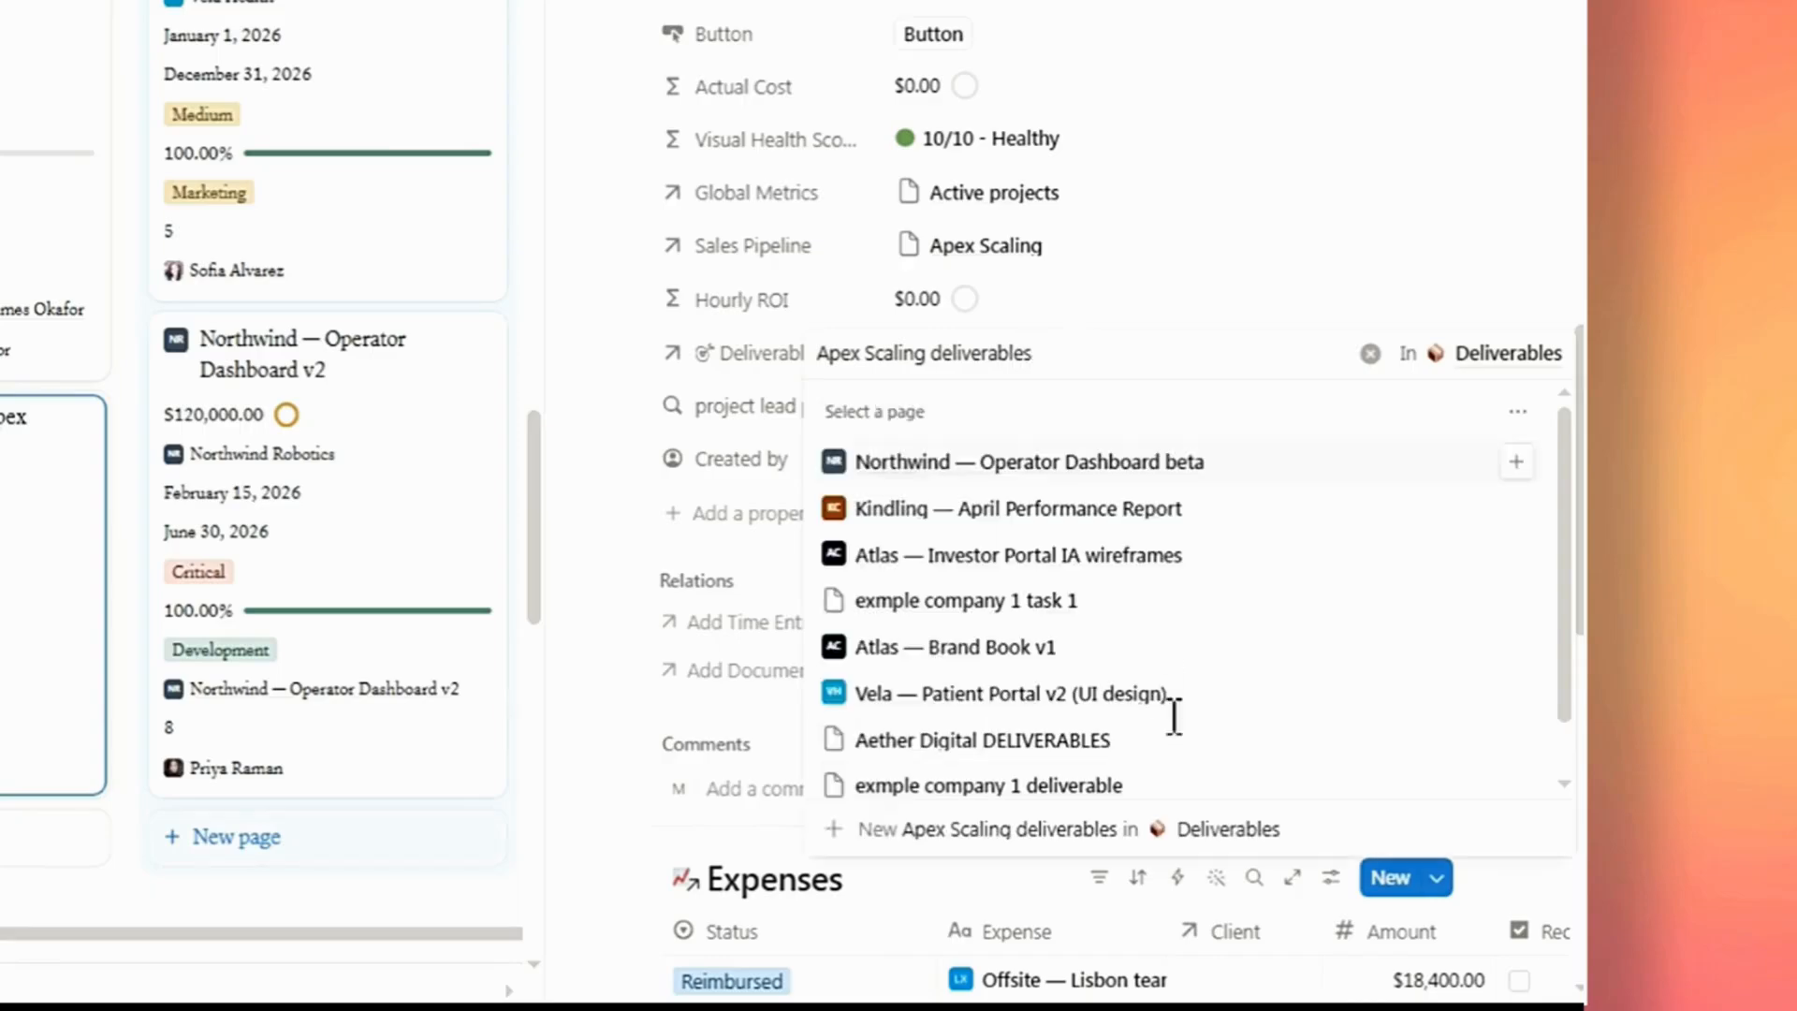
pyautogui.scroll(-1, 1158, 746)
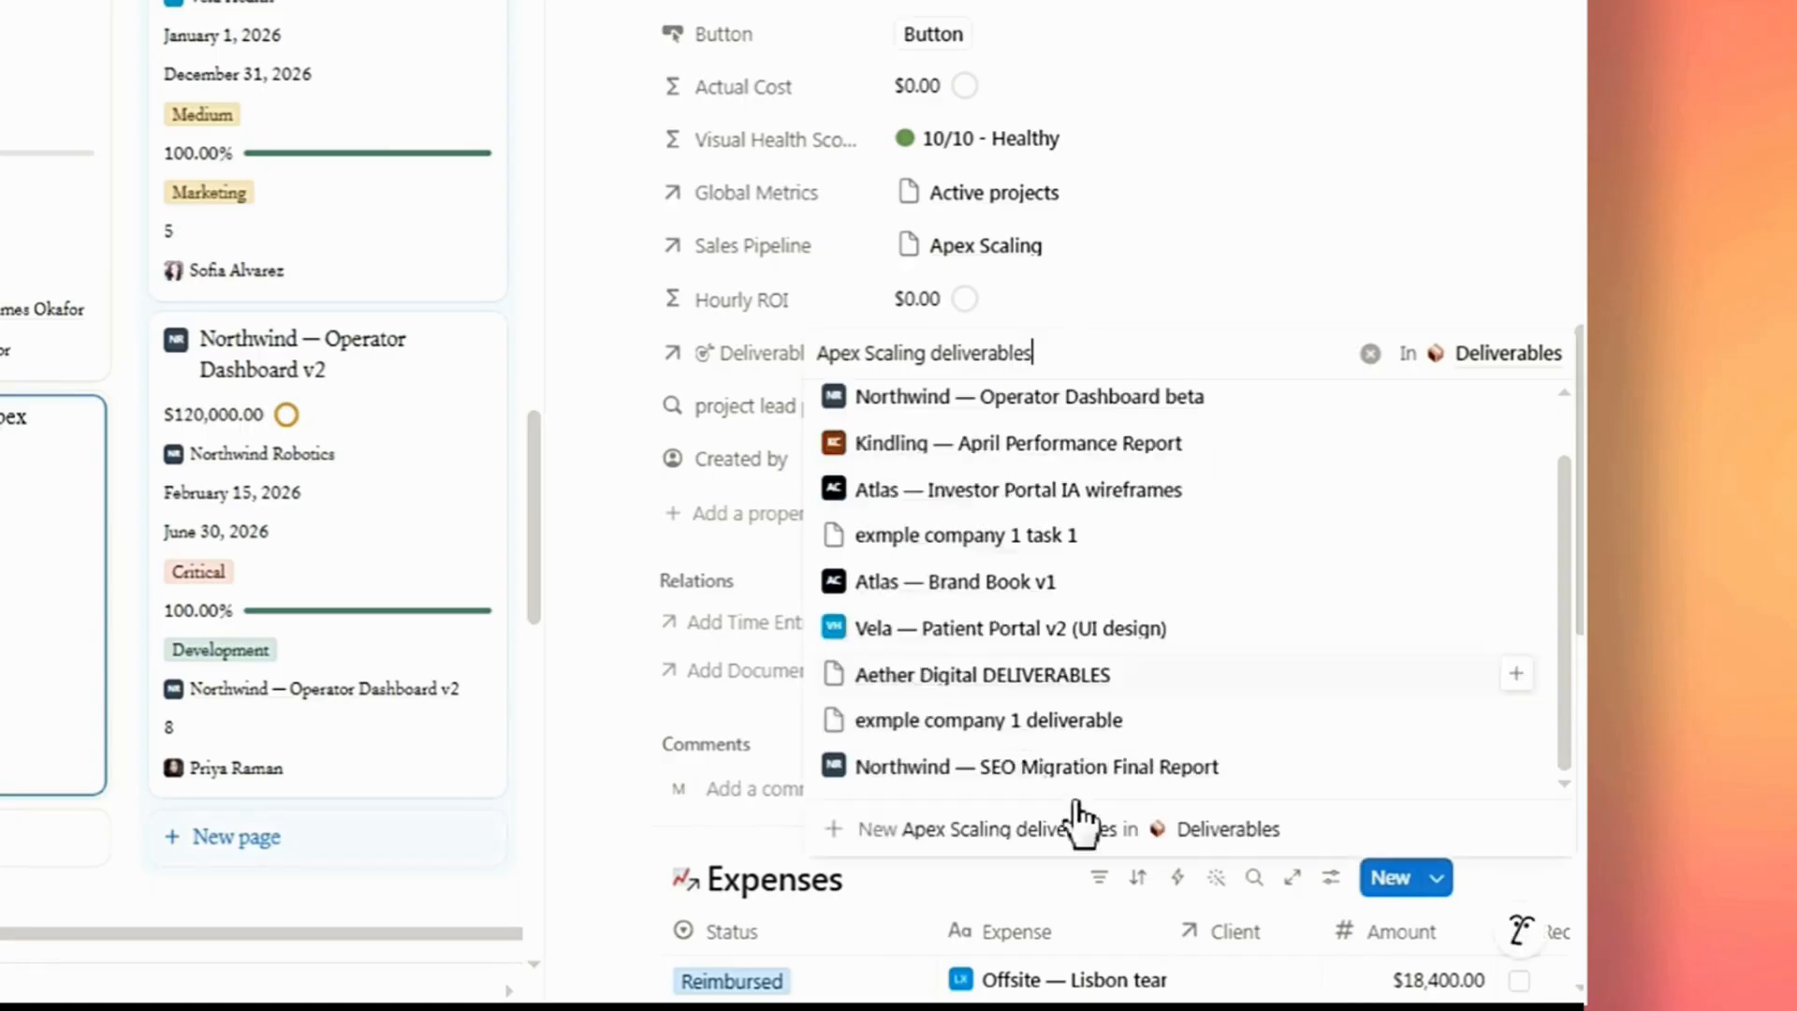
pyautogui.click(1205, 831)
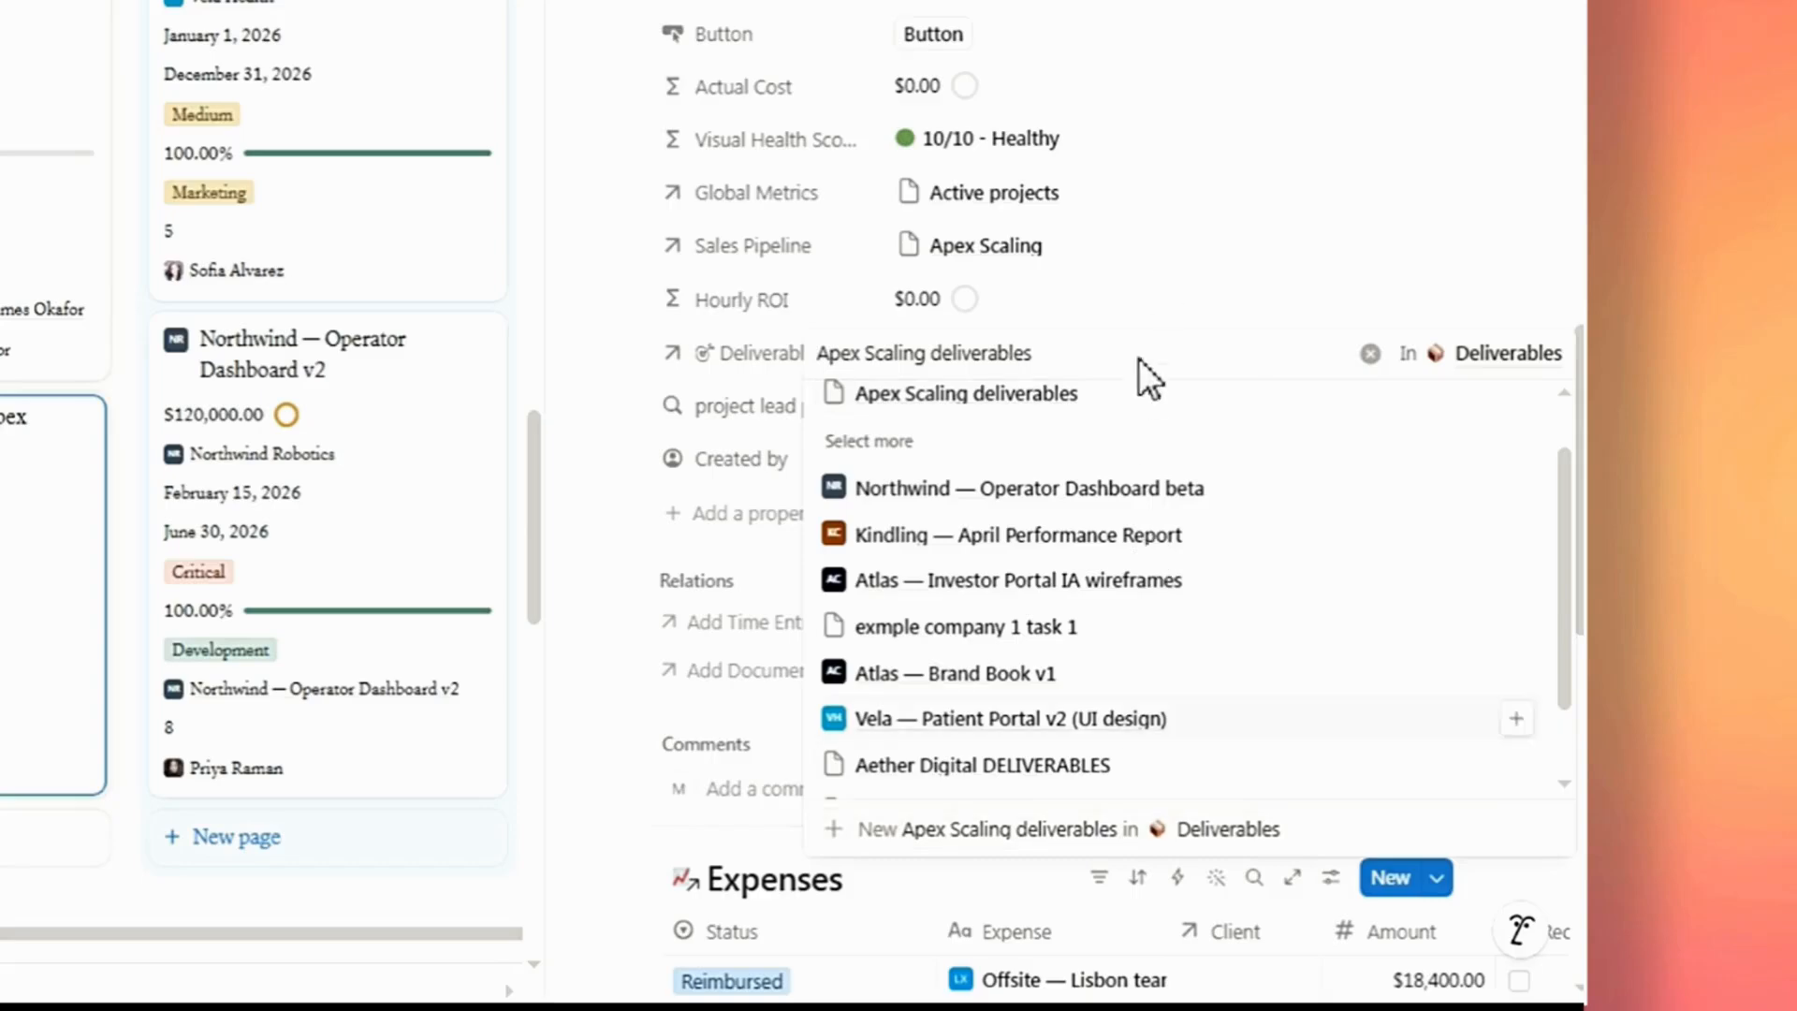
pyautogui.click(1153, 269)
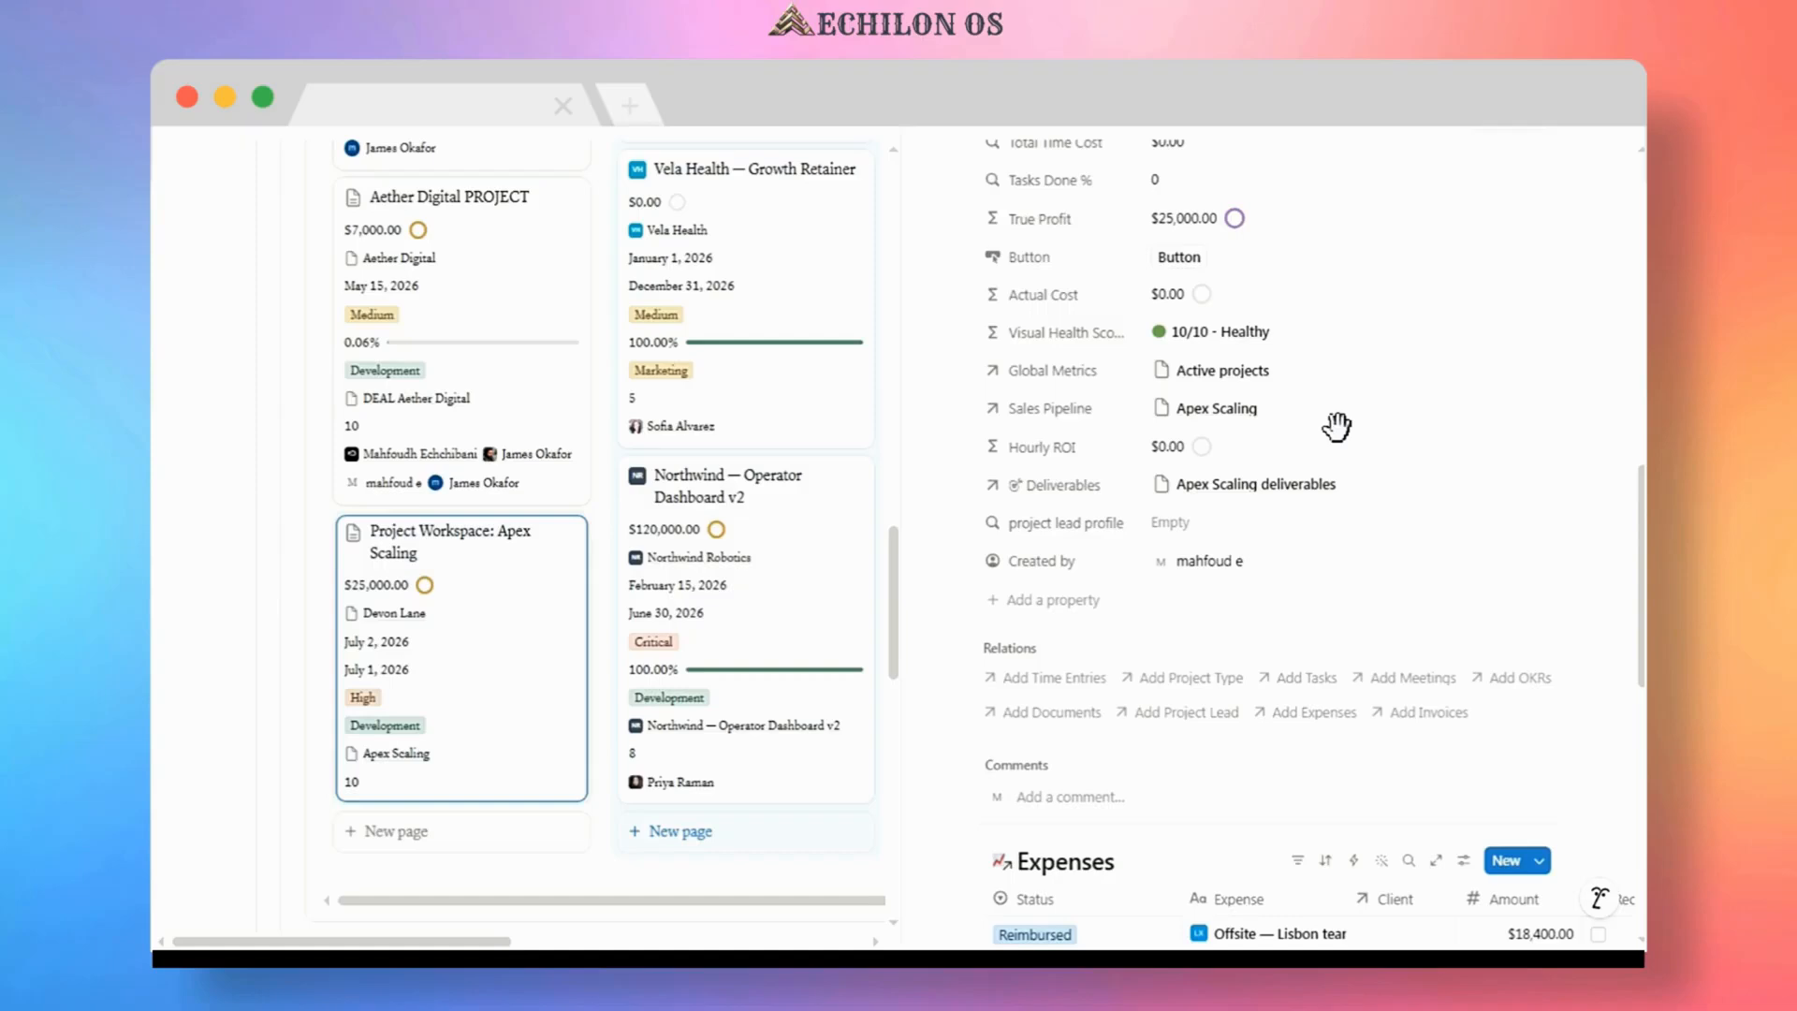
# - Create a time entry named "Apex Scaling Time Log" in Time Tracking and link it to the project
pyautogui.scroll(-2, 1063, 589)
pyautogui.click(1053, 590)
pyautogui.write('Apex Scaling')
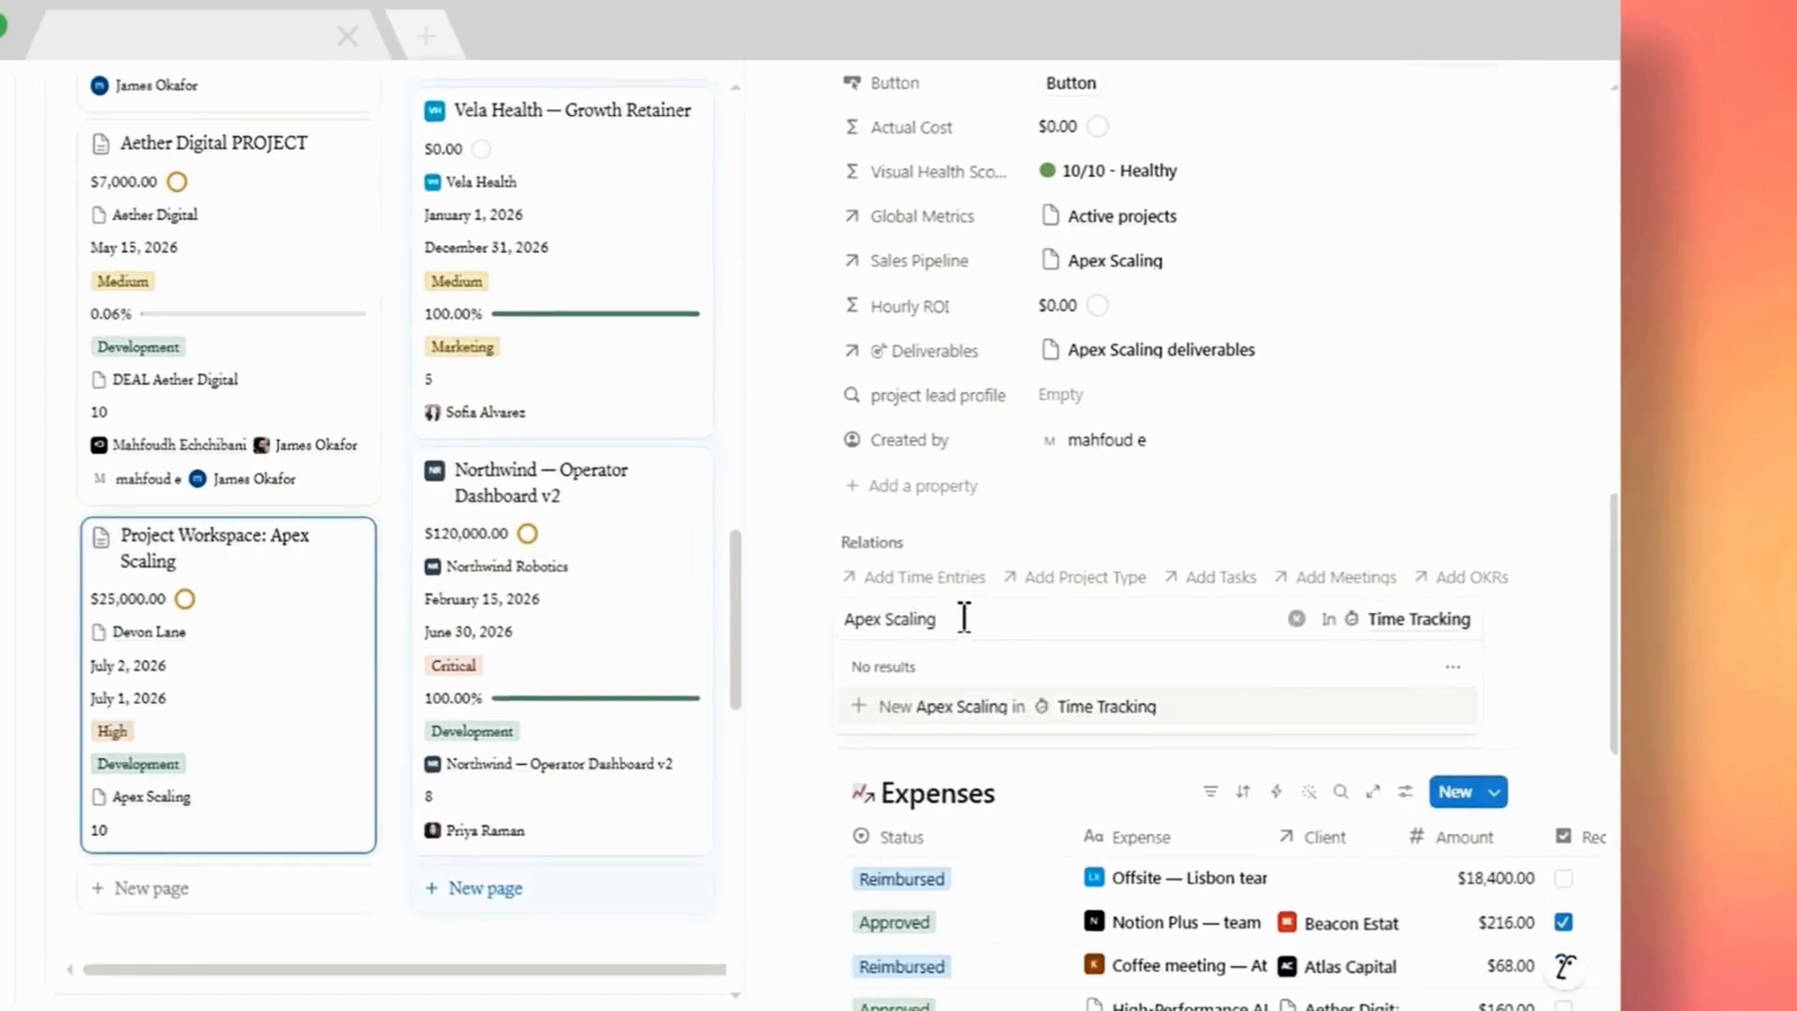
pyautogui.write(' b')
pyautogui.press('BackSpace')
pyautogui.write('Time Log')
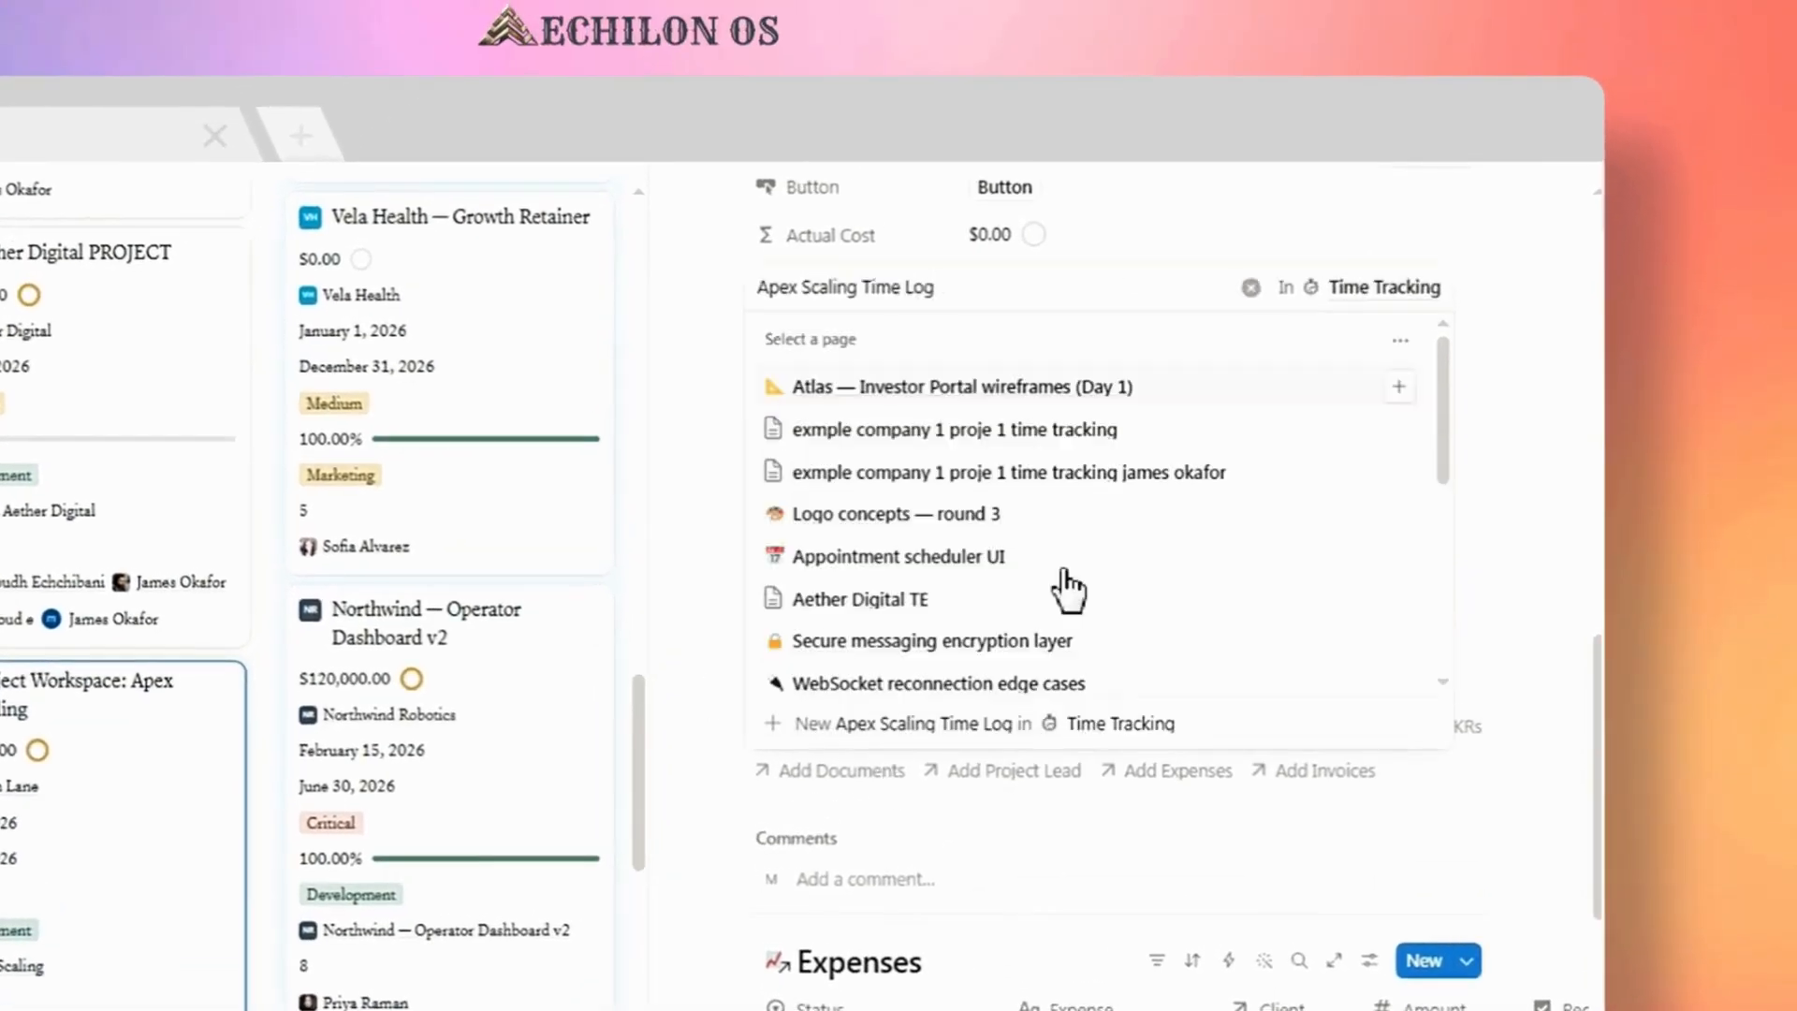
pyautogui.scroll(-3, 1067, 586)
pyautogui.click(1535, 746)
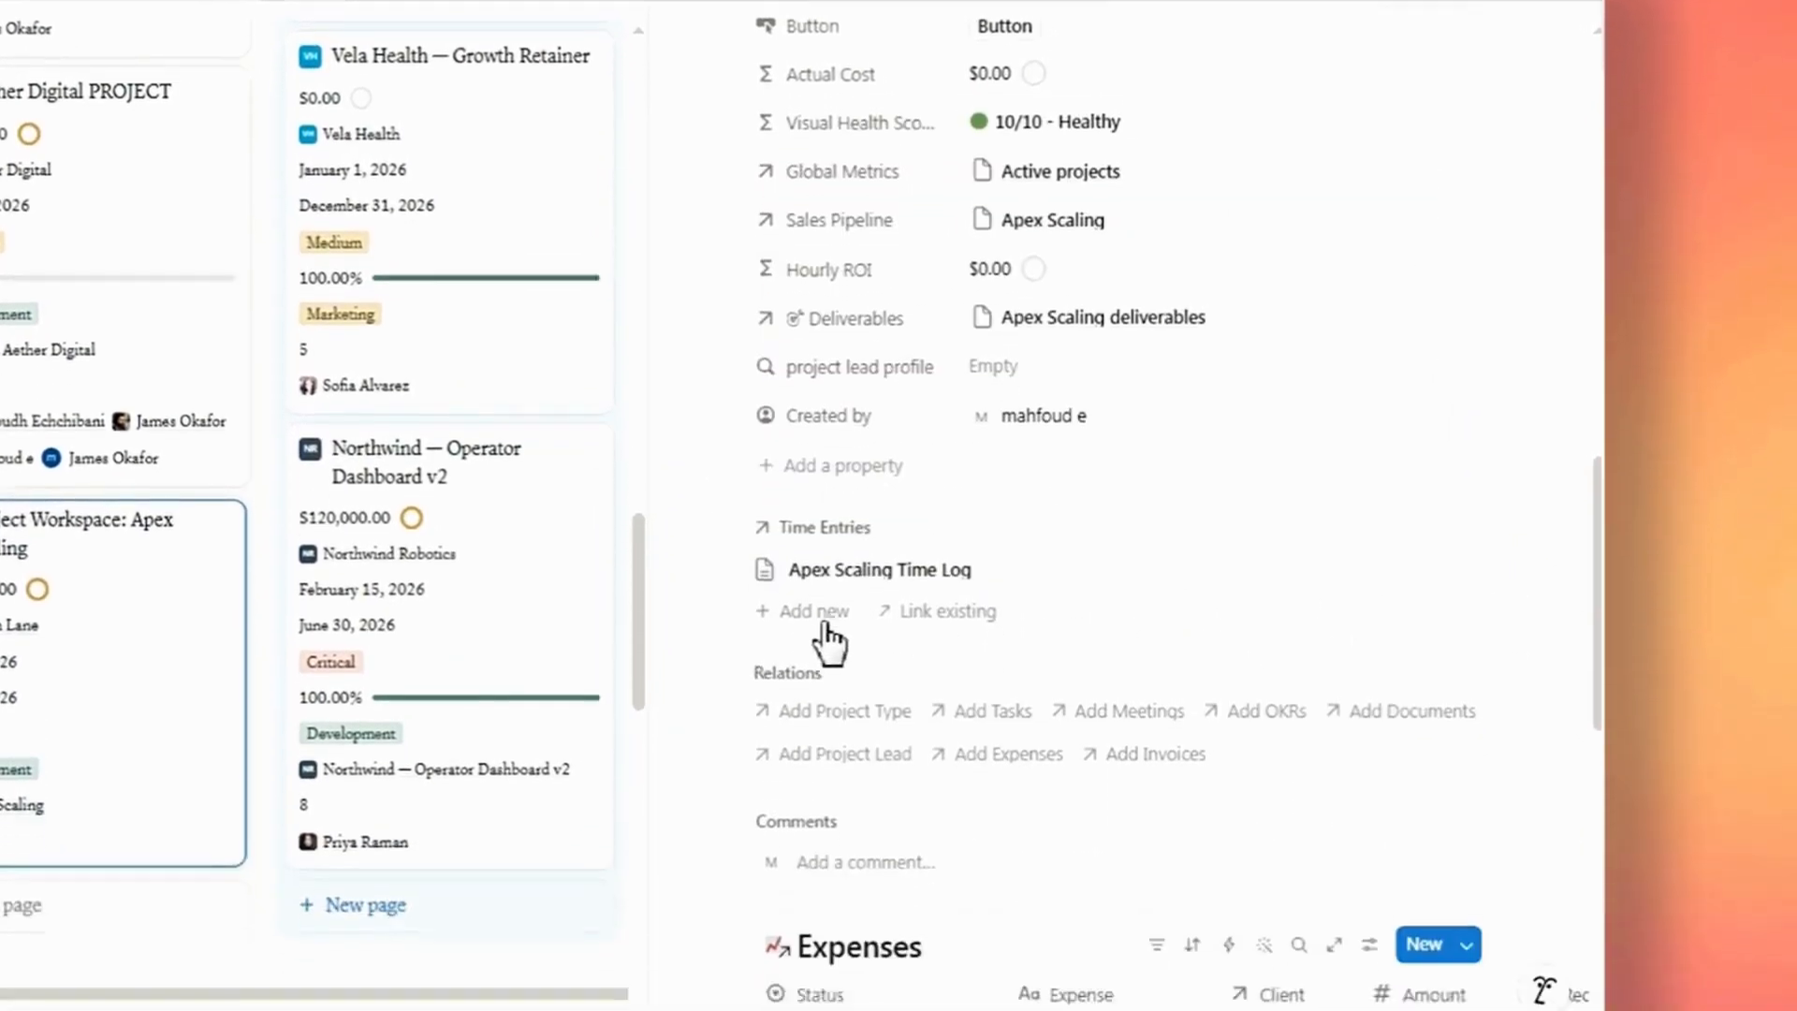
# - Create a task named "Apex Scaling Task" in the Tasks database and link it to the project
pyautogui.click(844, 870)
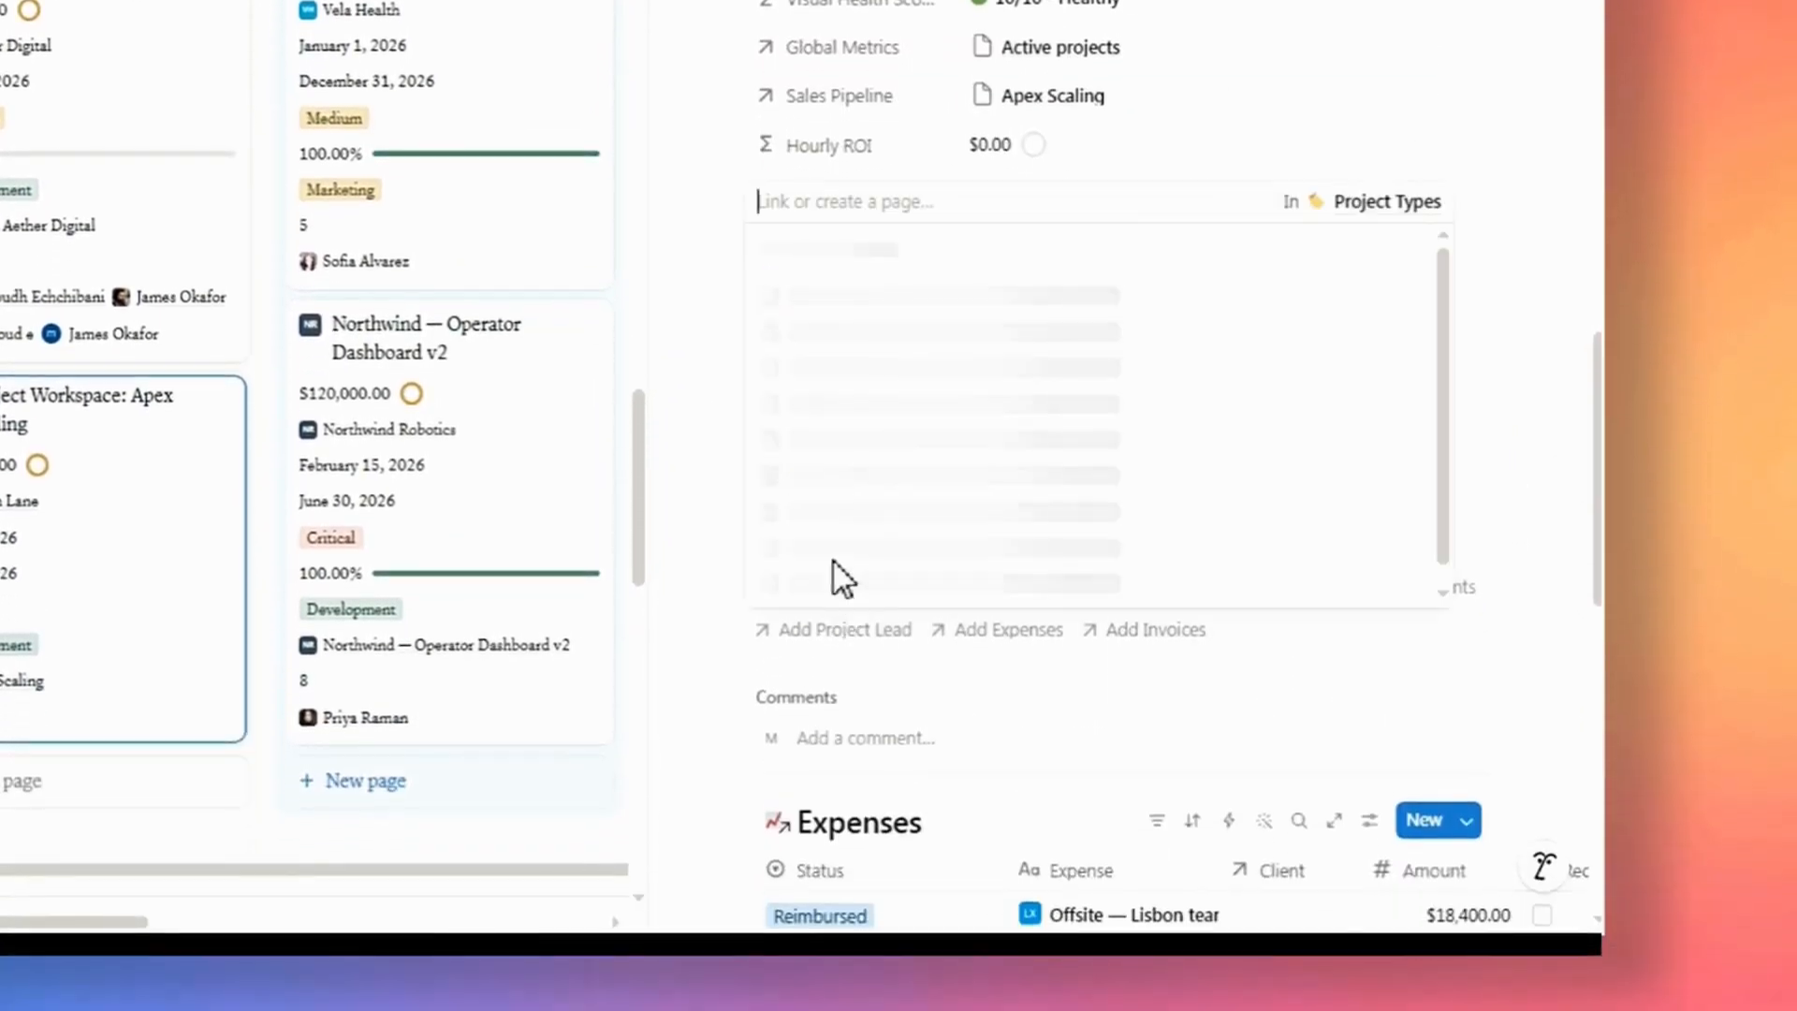
pyautogui.click(702, 576)
pyautogui.click(973, 587)
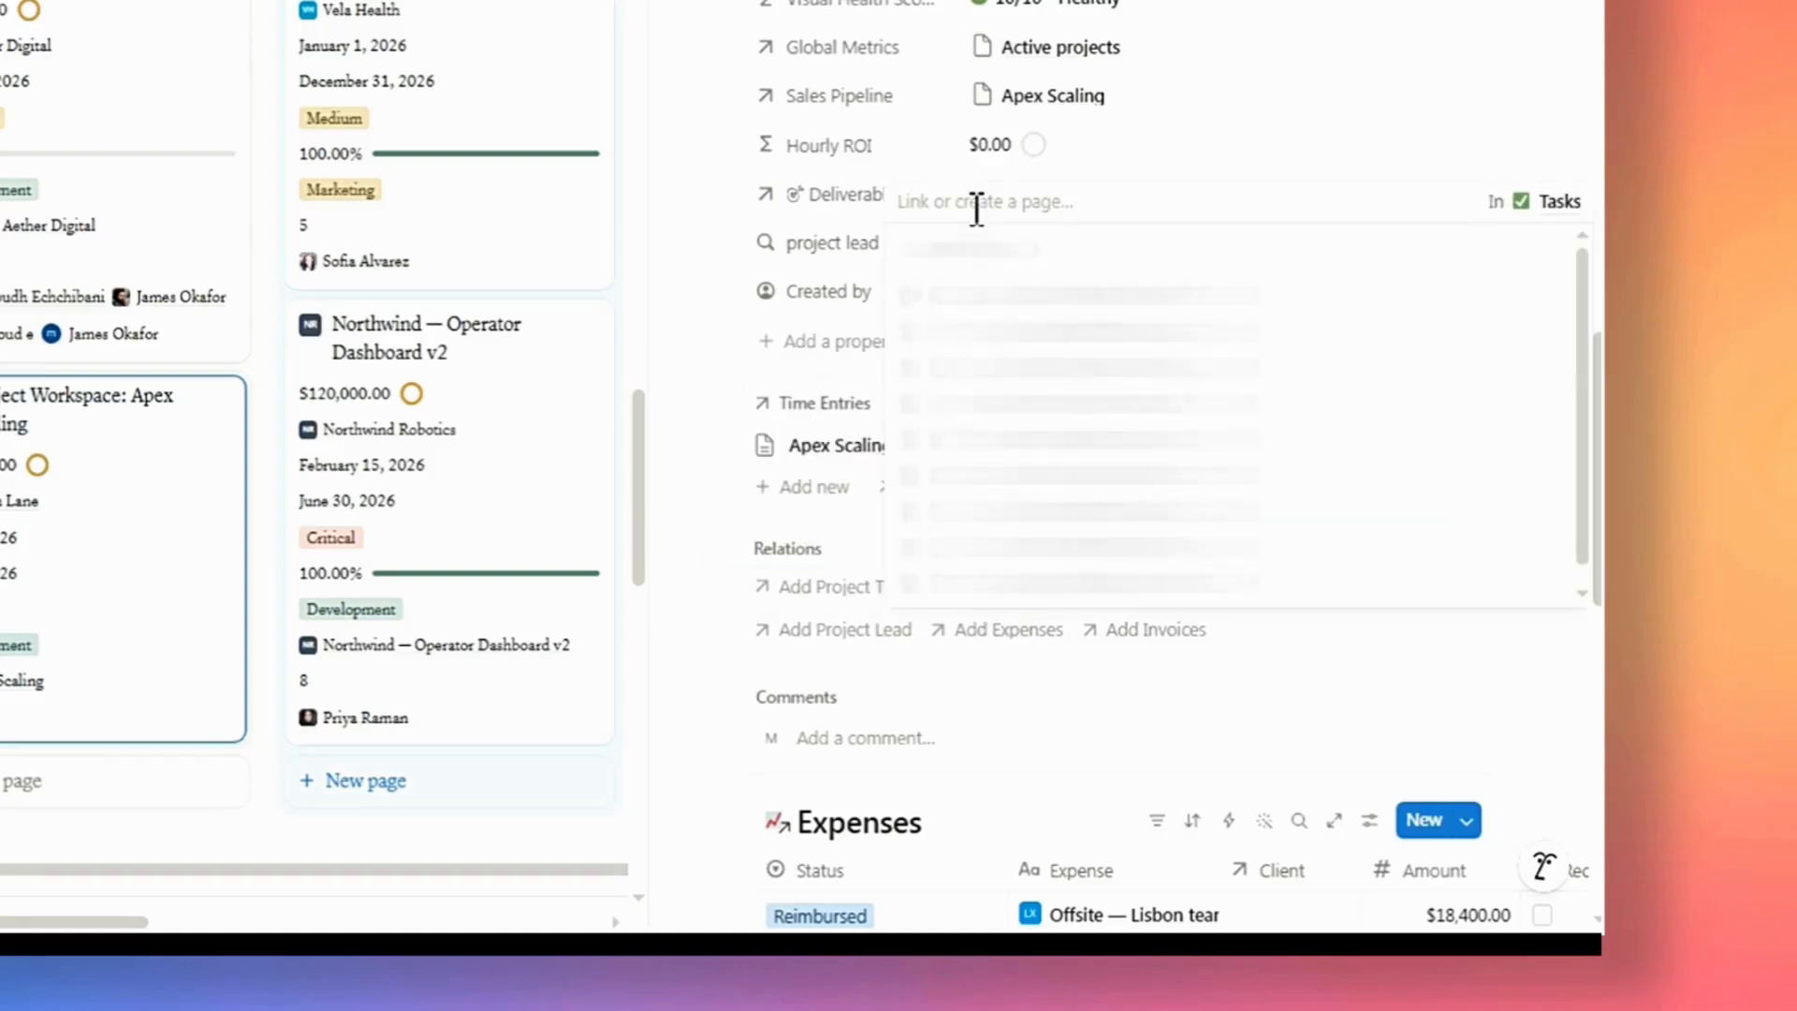
pyautogui.write('Apex Scaling')
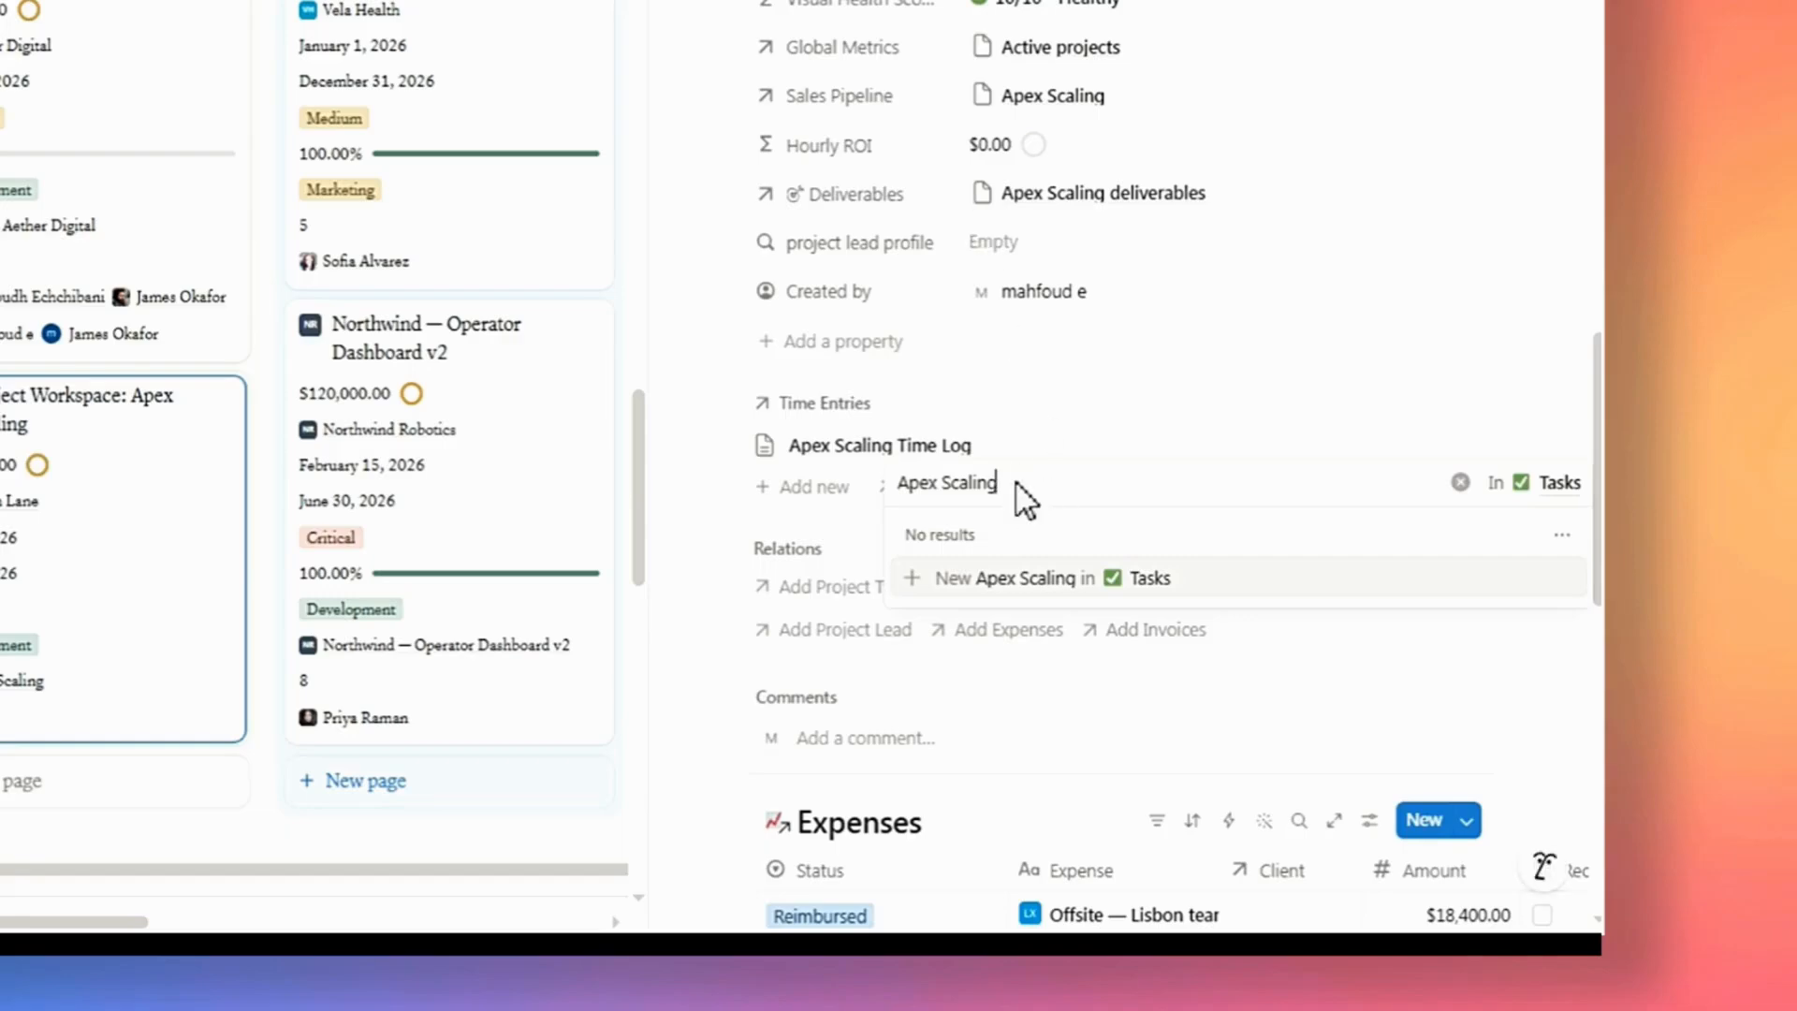
pyautogui.write(' Task')
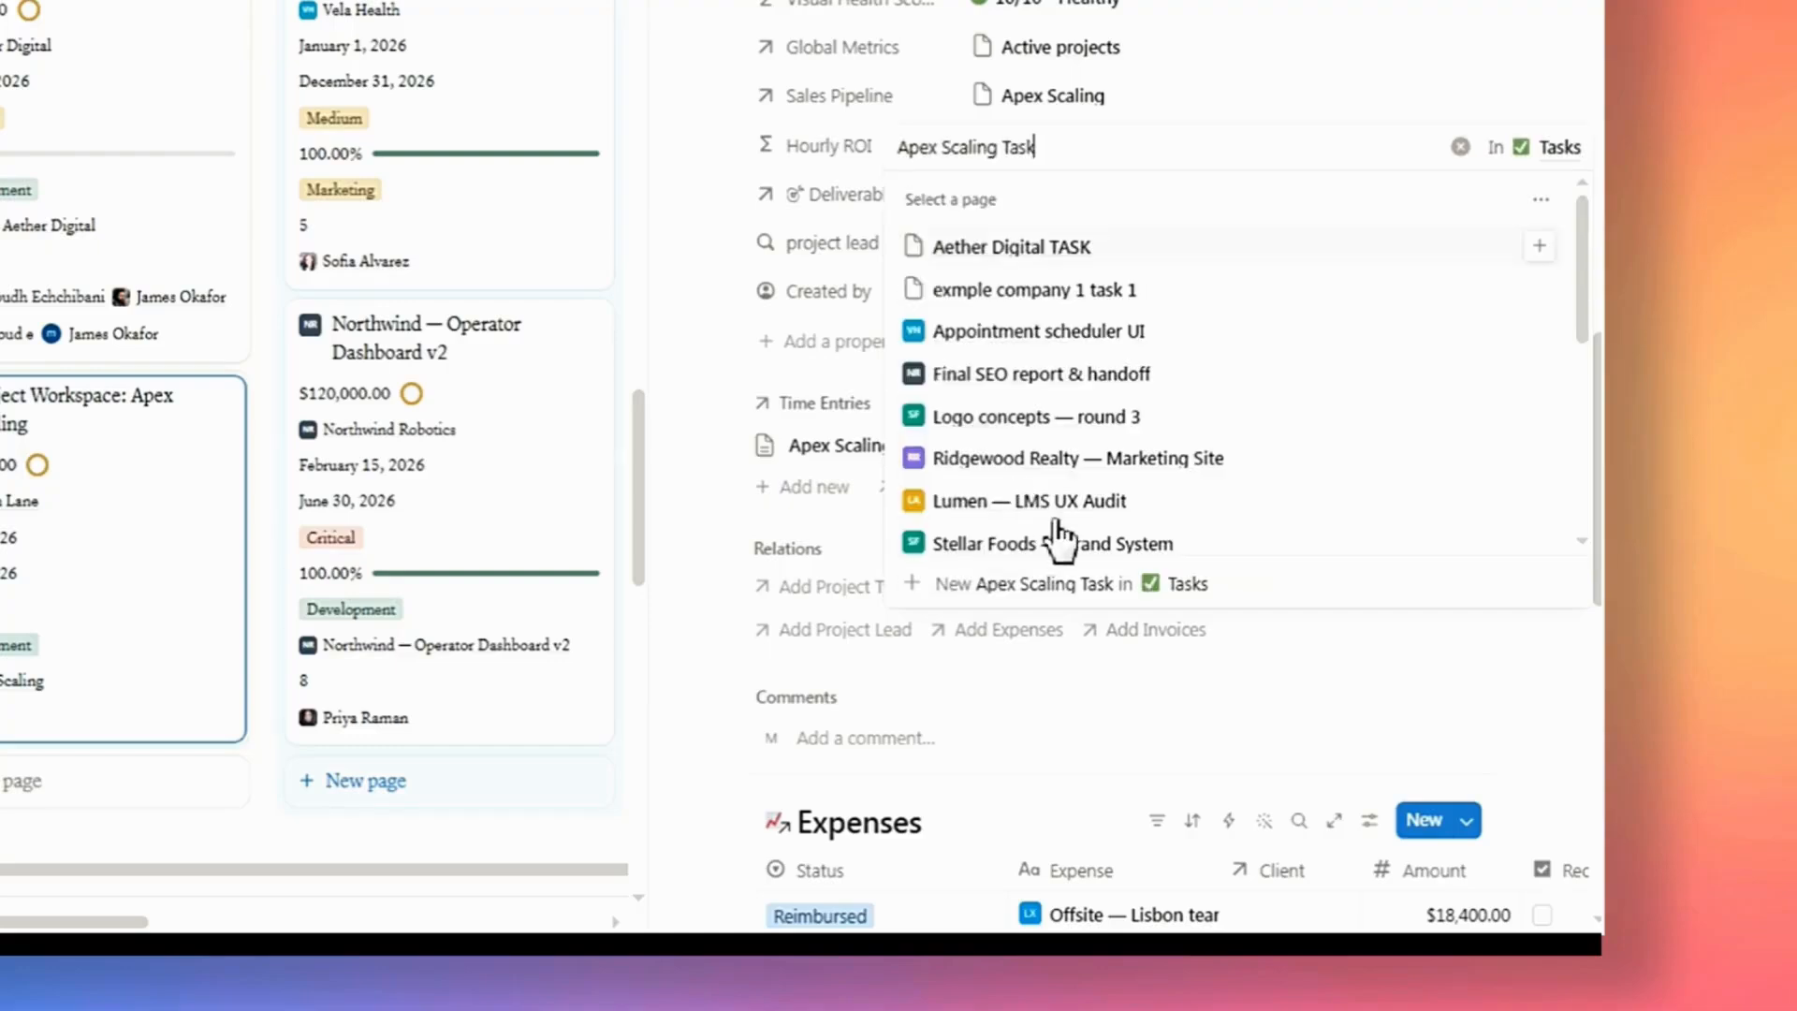
pyautogui.click(1189, 589)
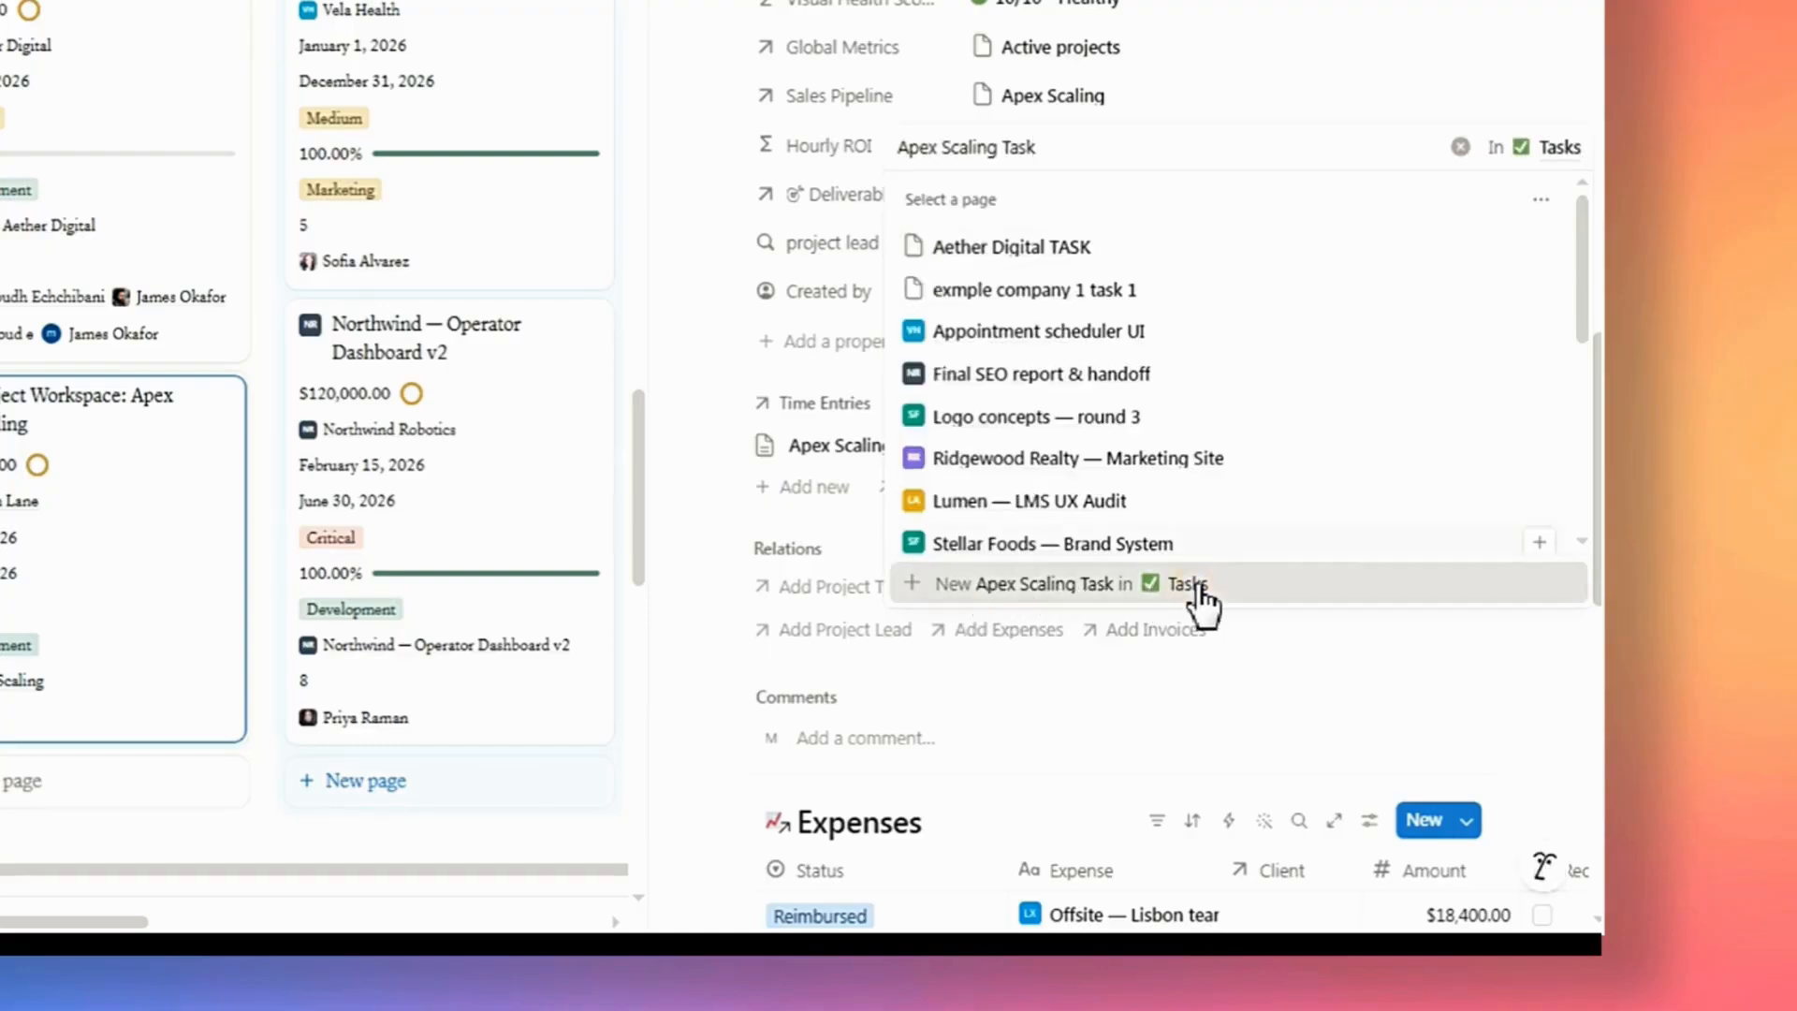
pyautogui.click(1250, 107)
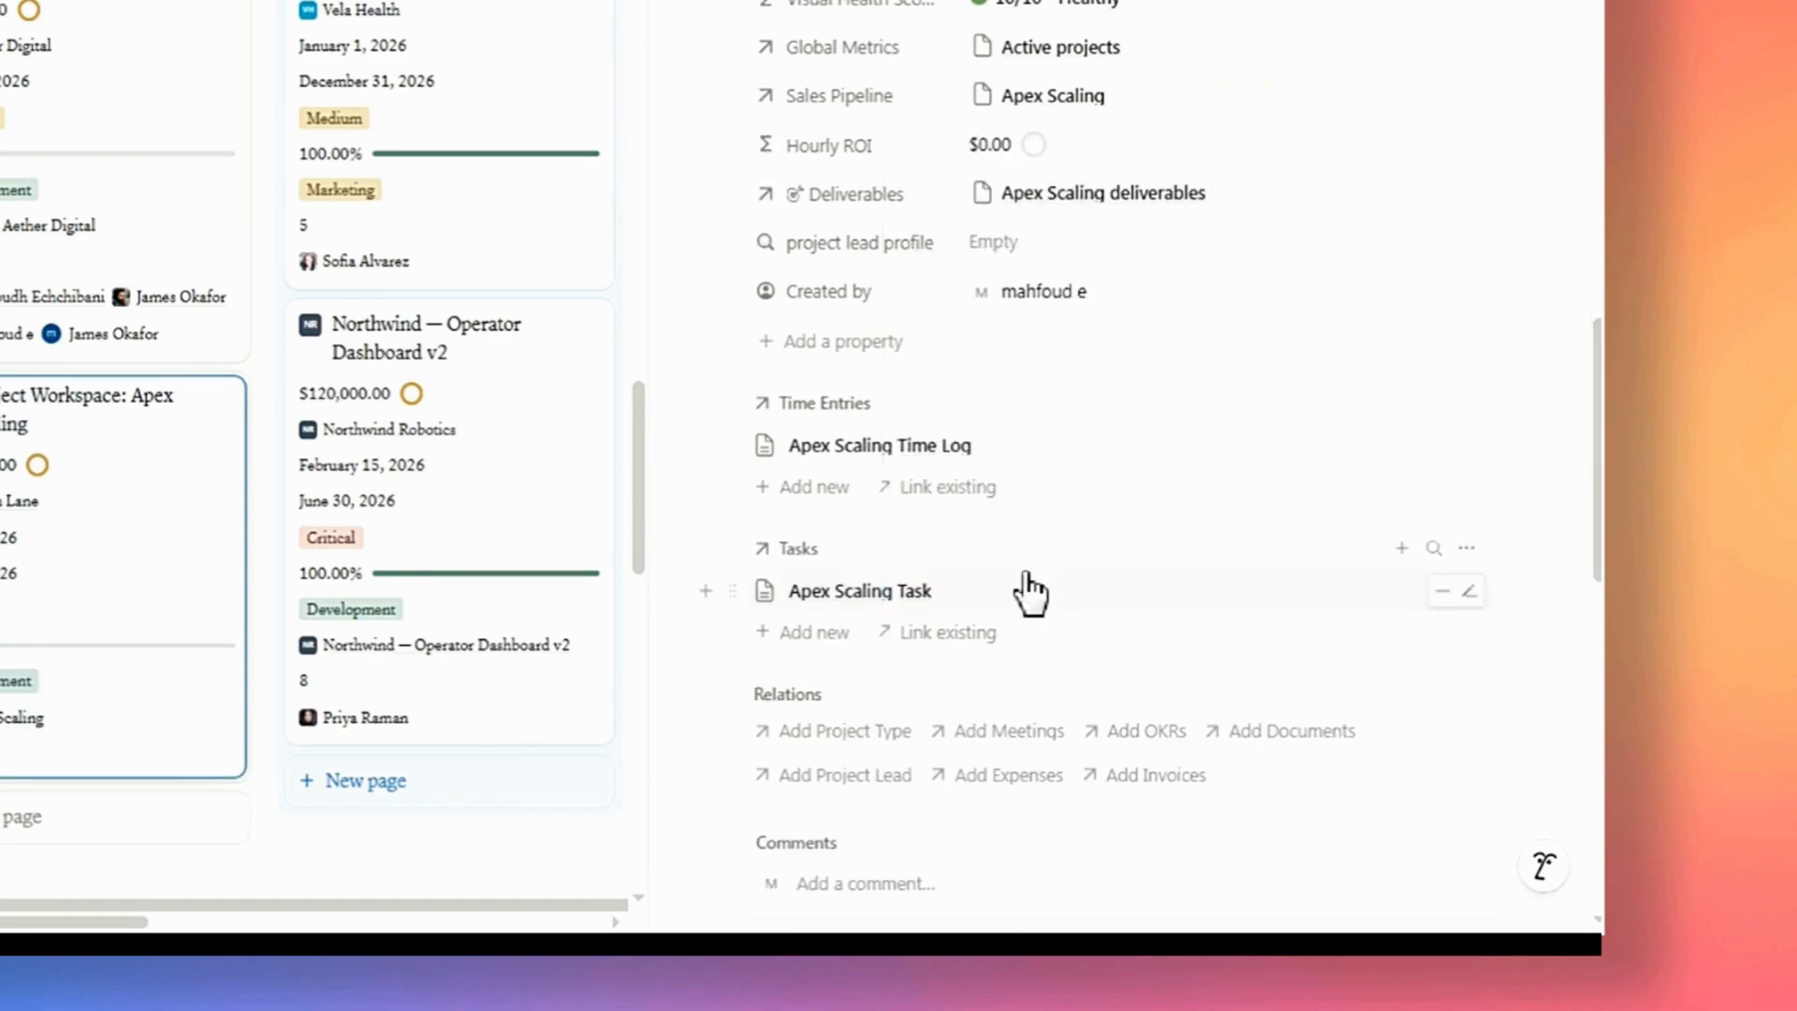
# - Link the first two listed team members to the project as its project leads
pyautogui.scroll(-3, 1029, 590)
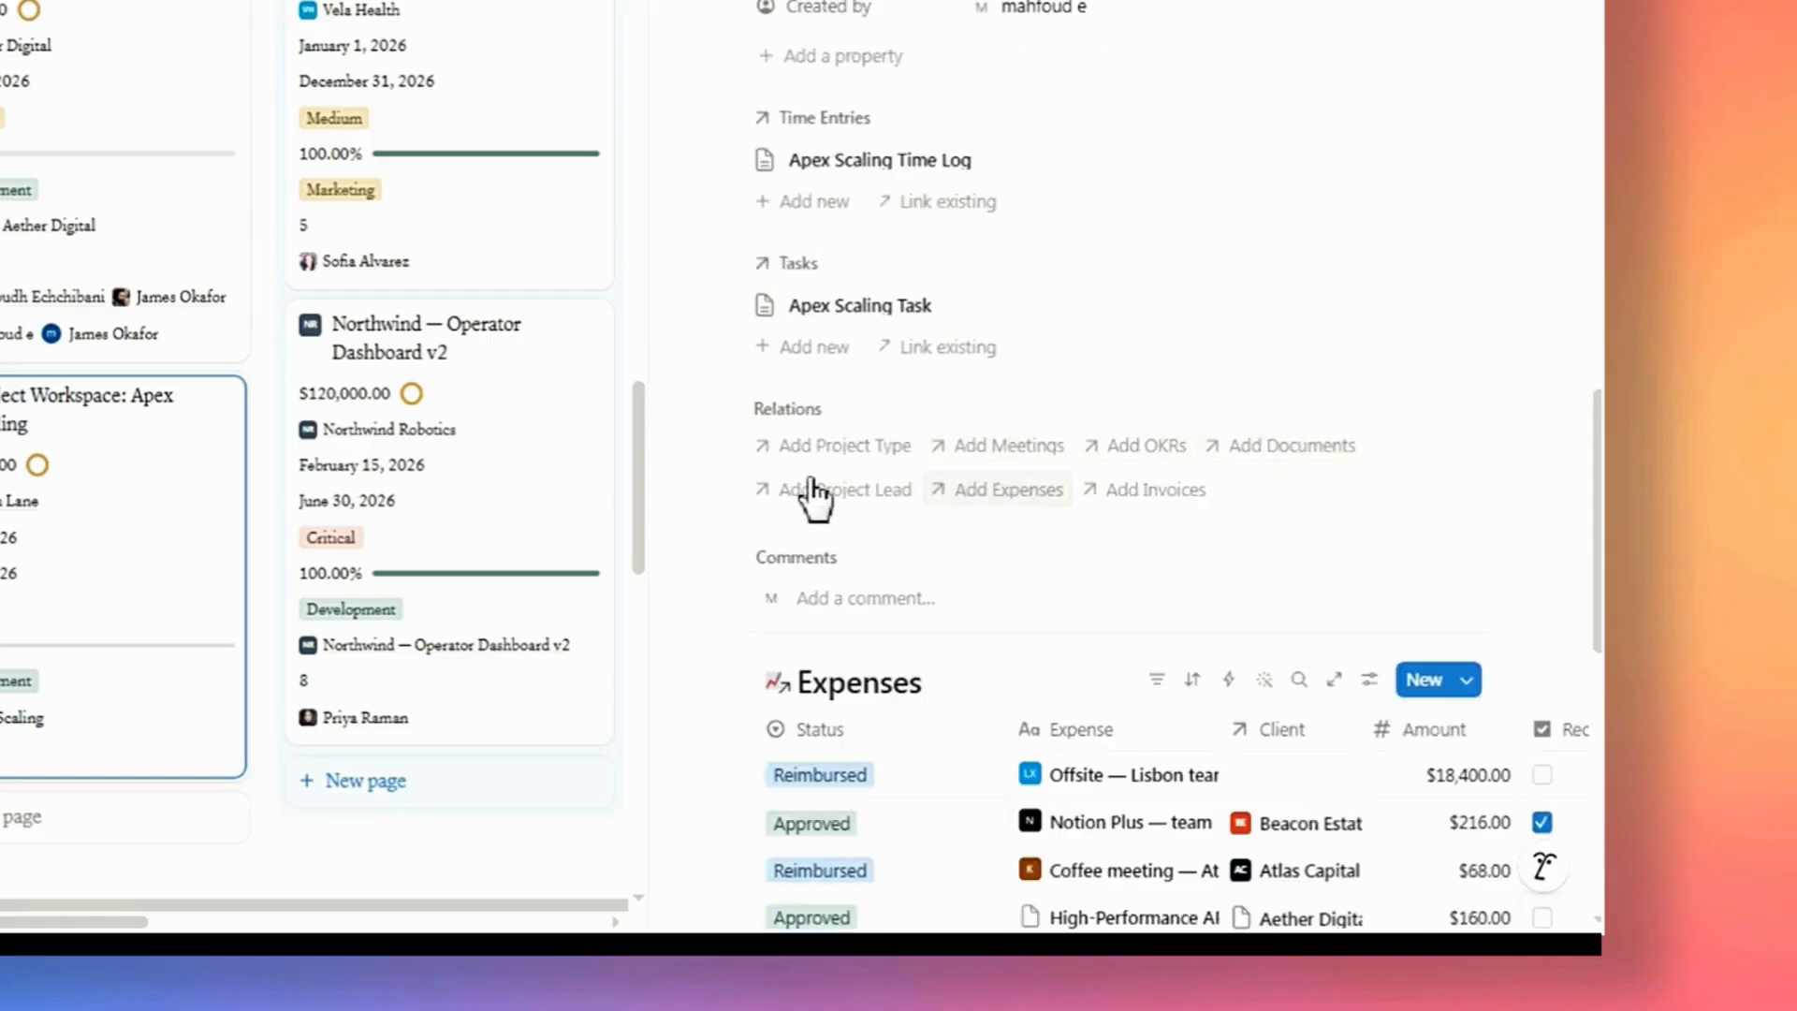
pyautogui.click(833, 502)
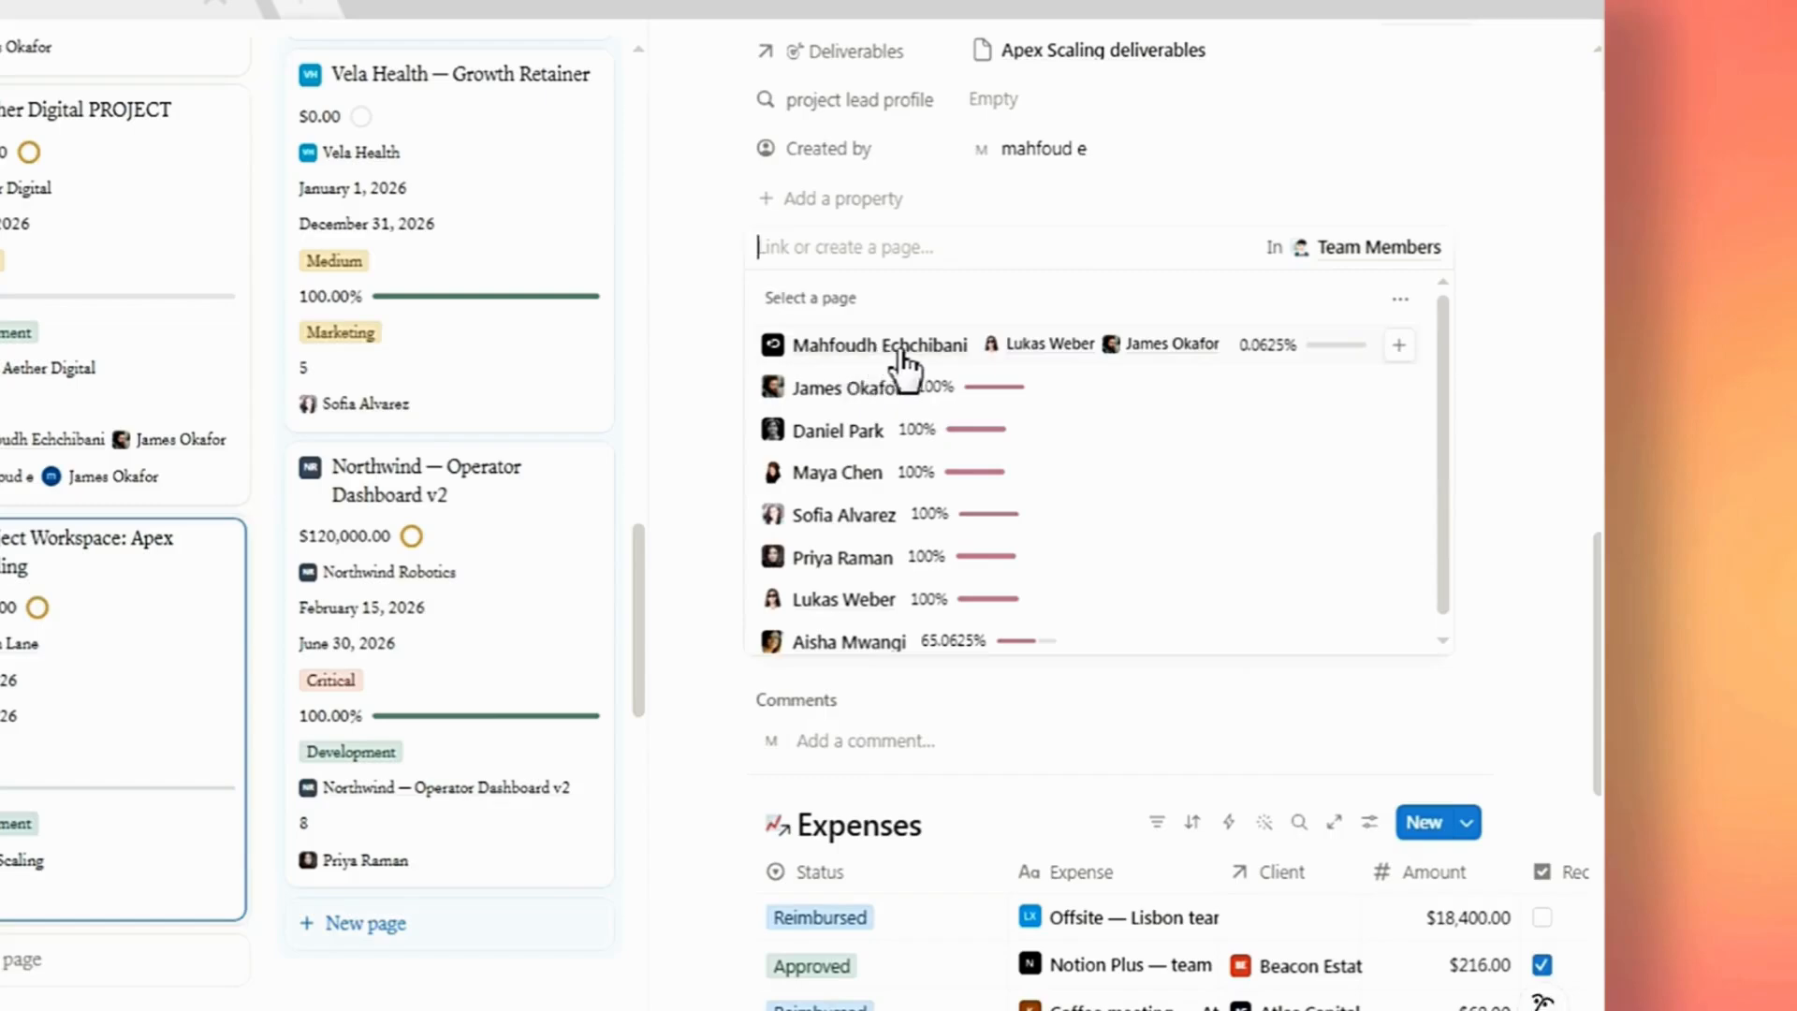
pyautogui.click(1398, 345)
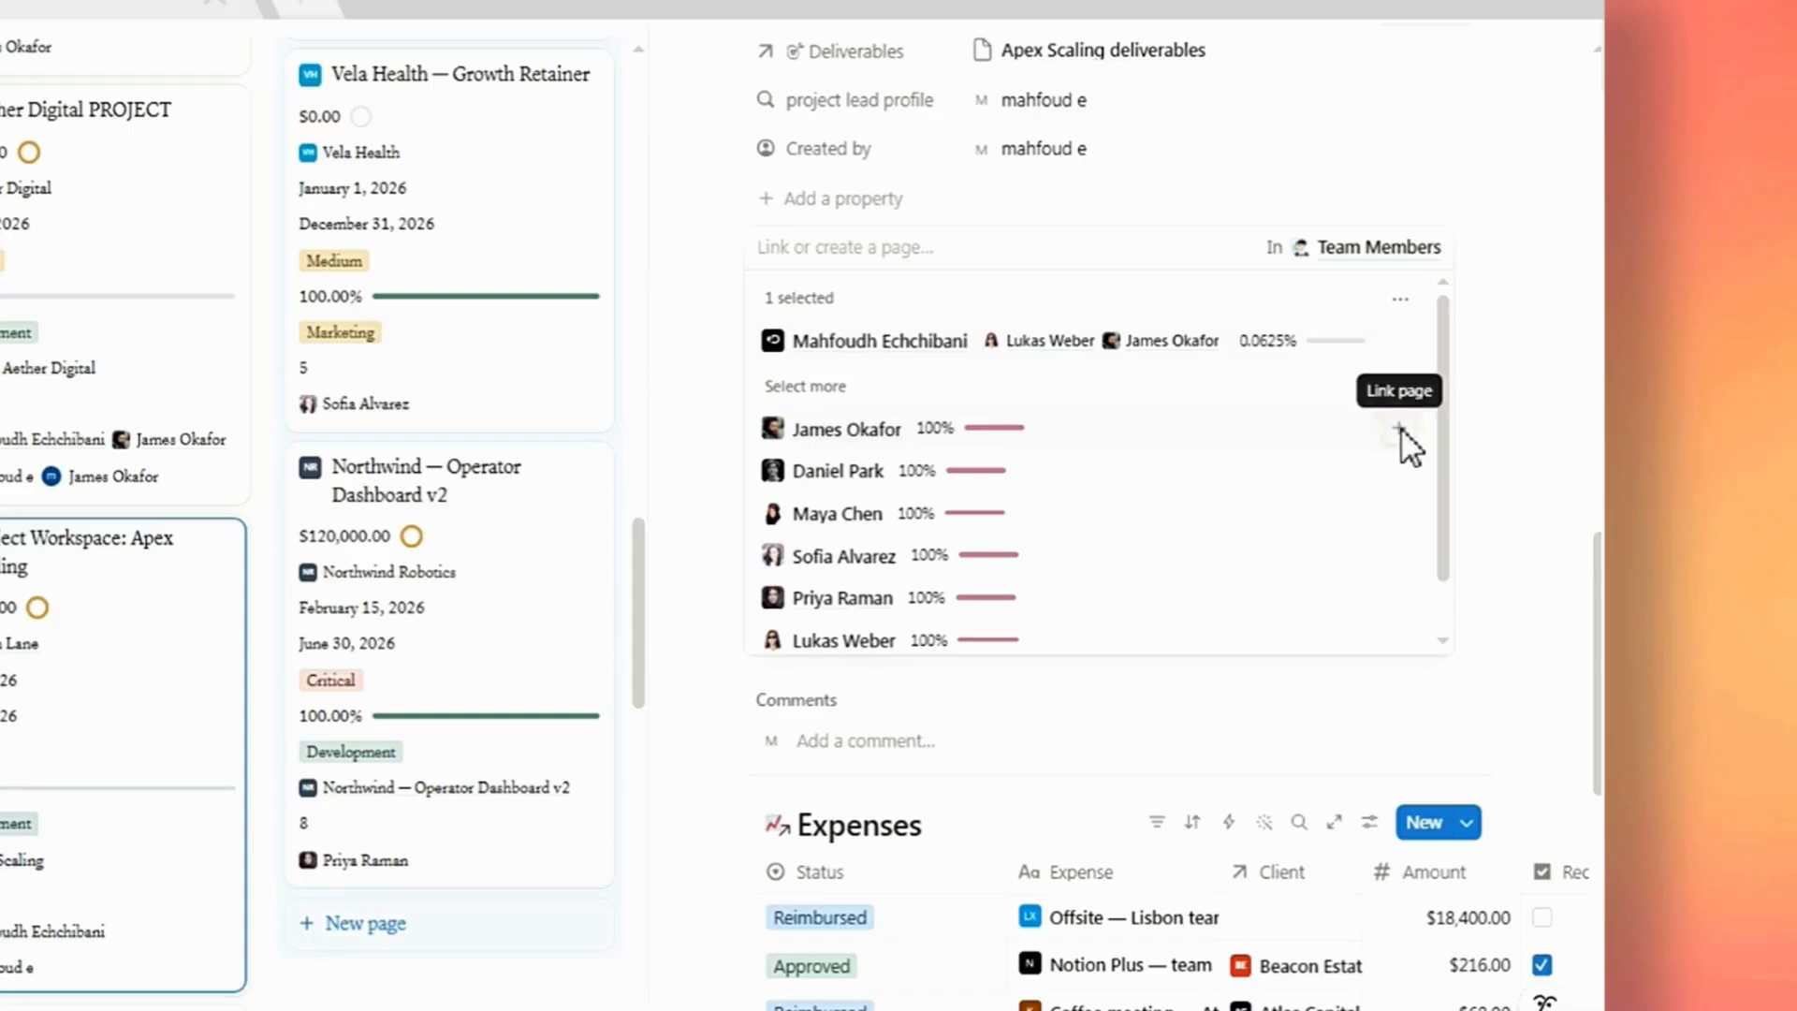
pyautogui.click(1399, 430)
pyautogui.click(1499, 431)
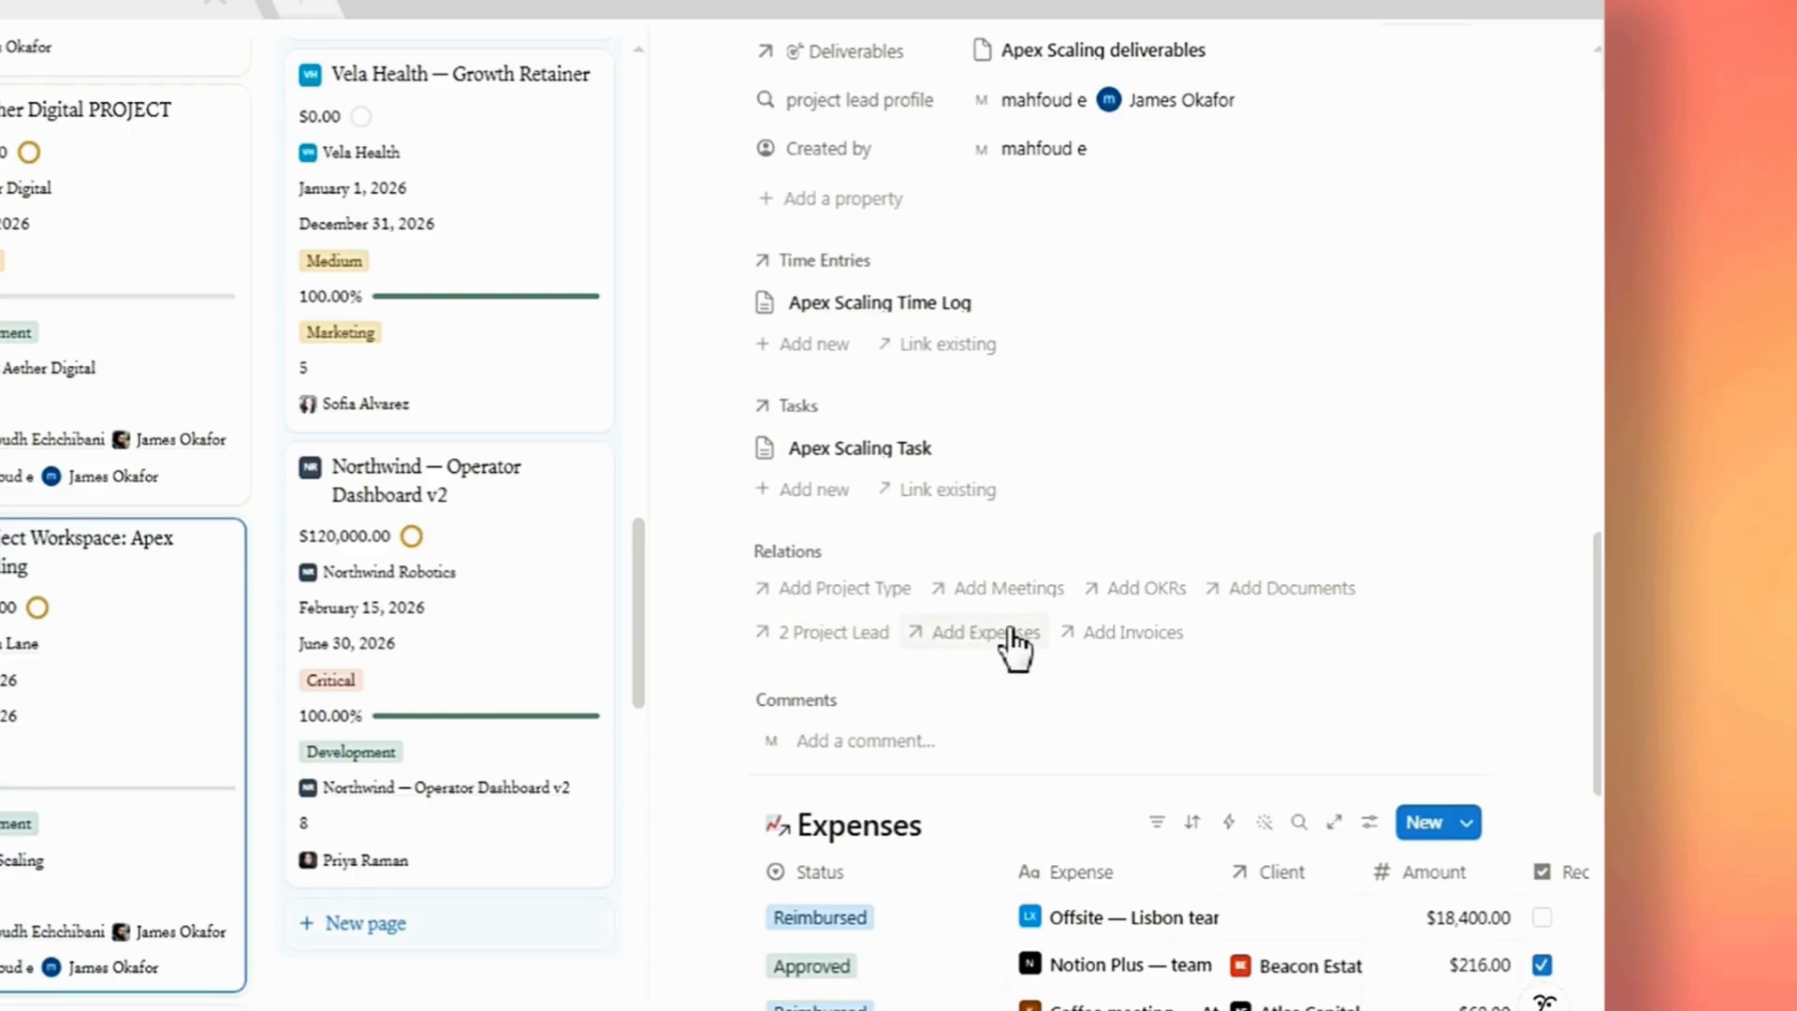
# - Create an invoice named "Apex Scaling INV 1" in the Invoices database and link it to the project
pyautogui.click(1119, 634)
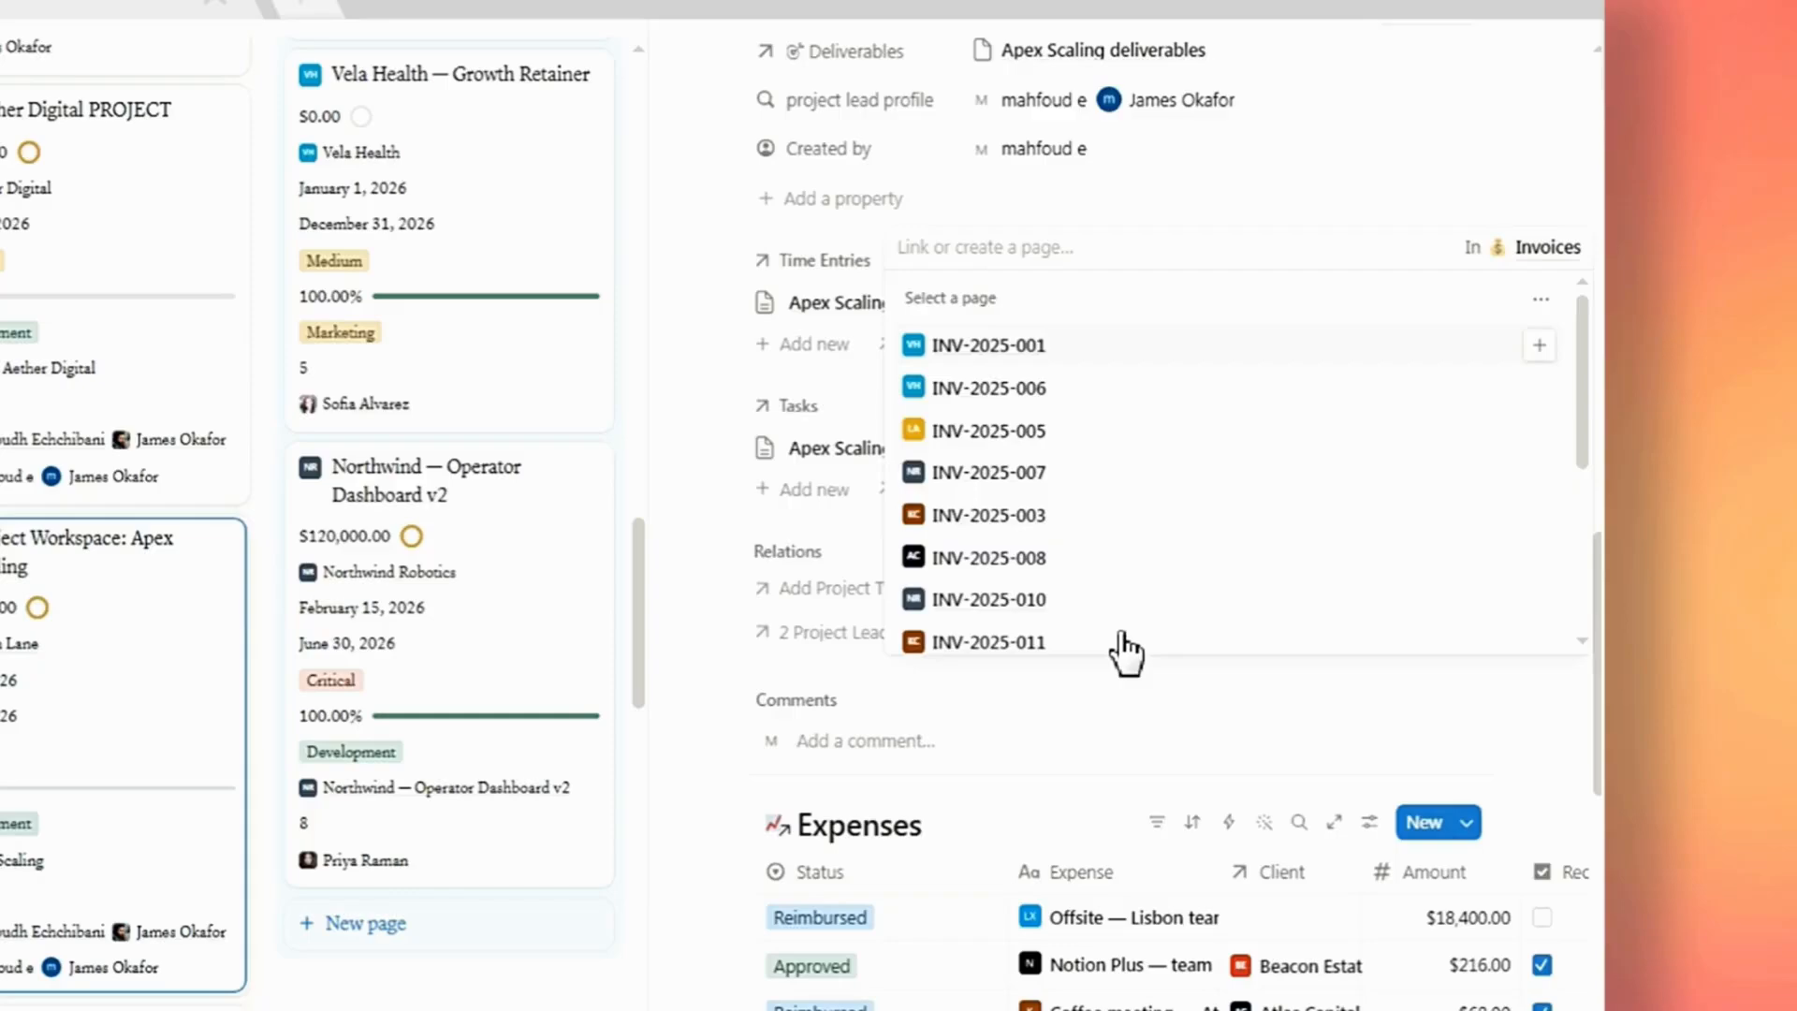
pyautogui.write('Apex Scaling')
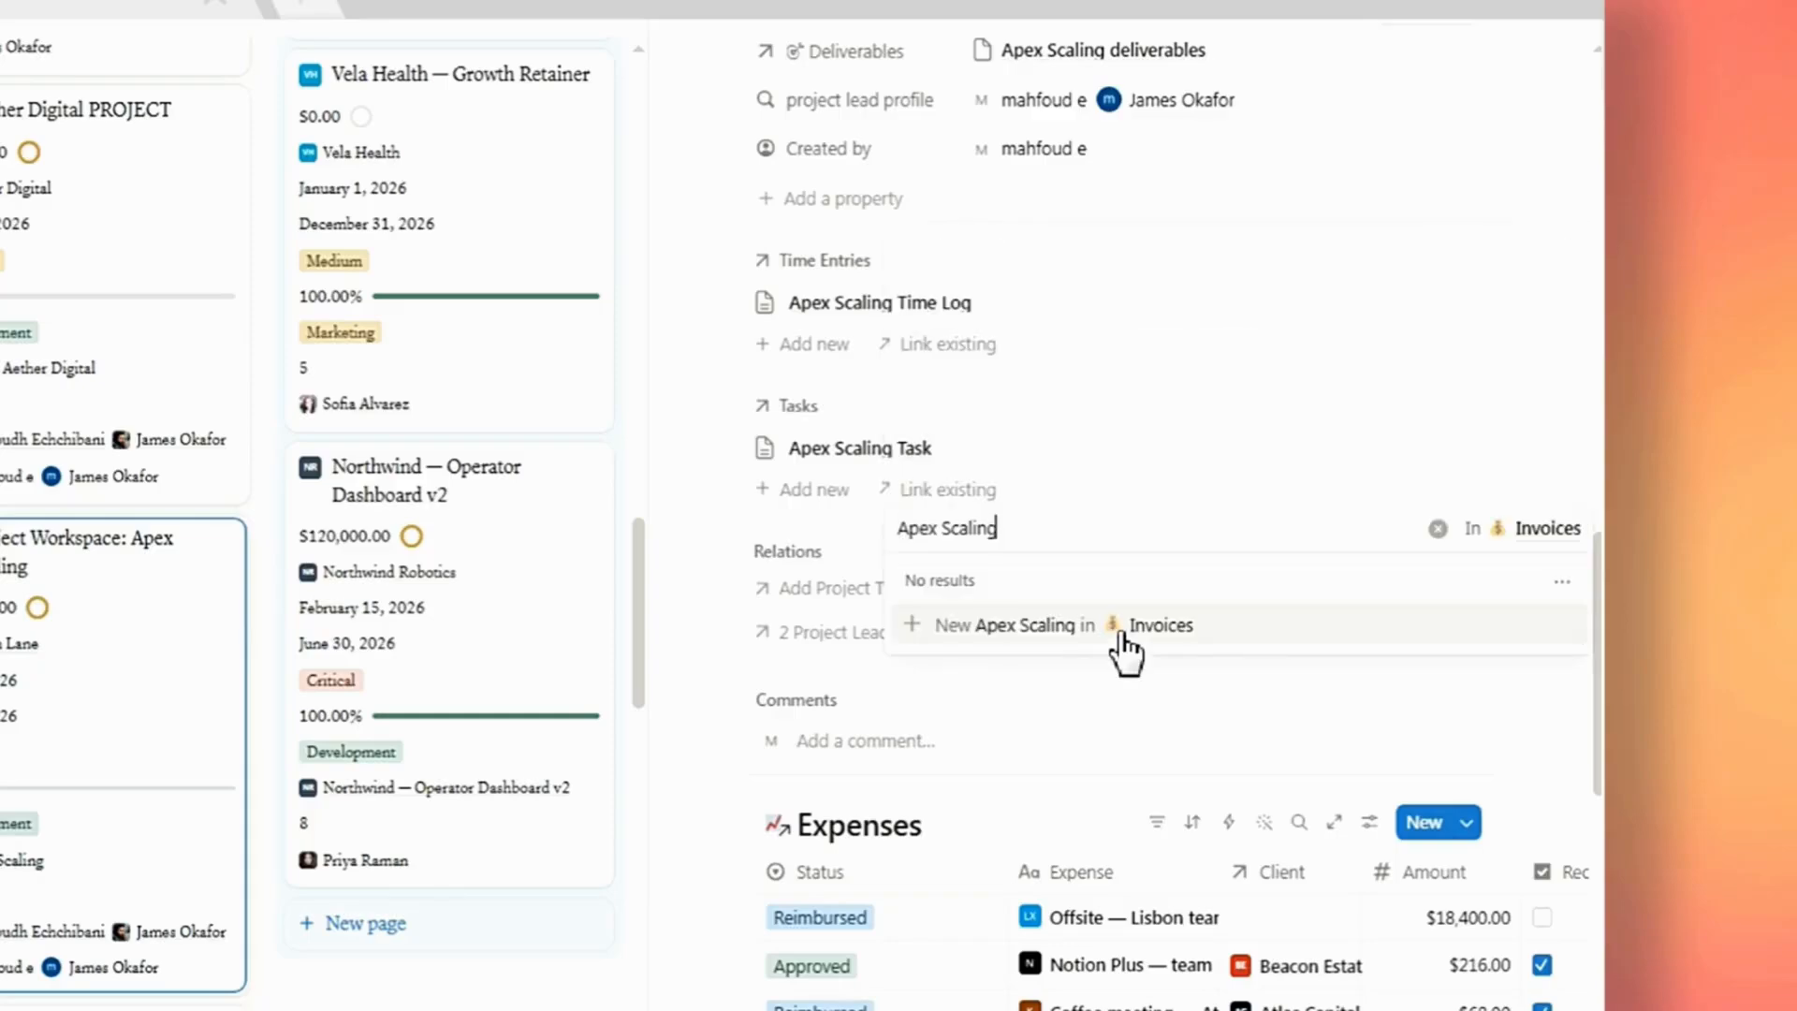
pyautogui.write('I')
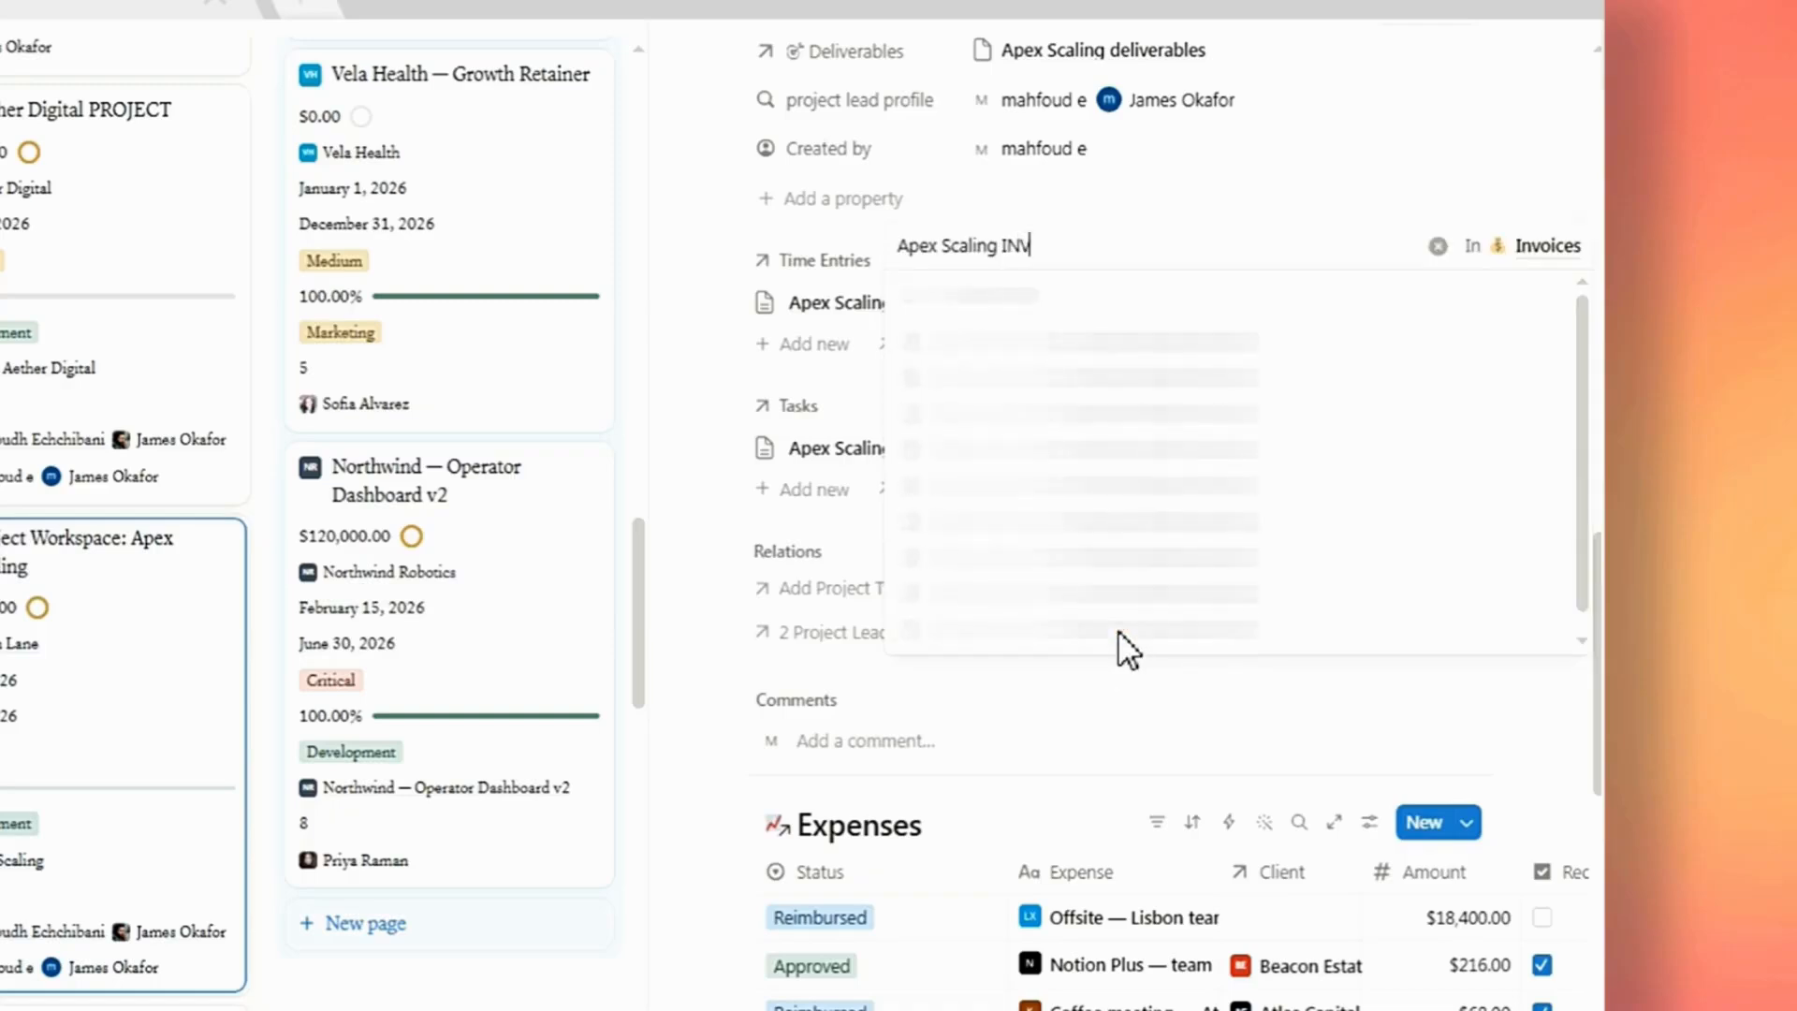
pyautogui.write('NV 1')
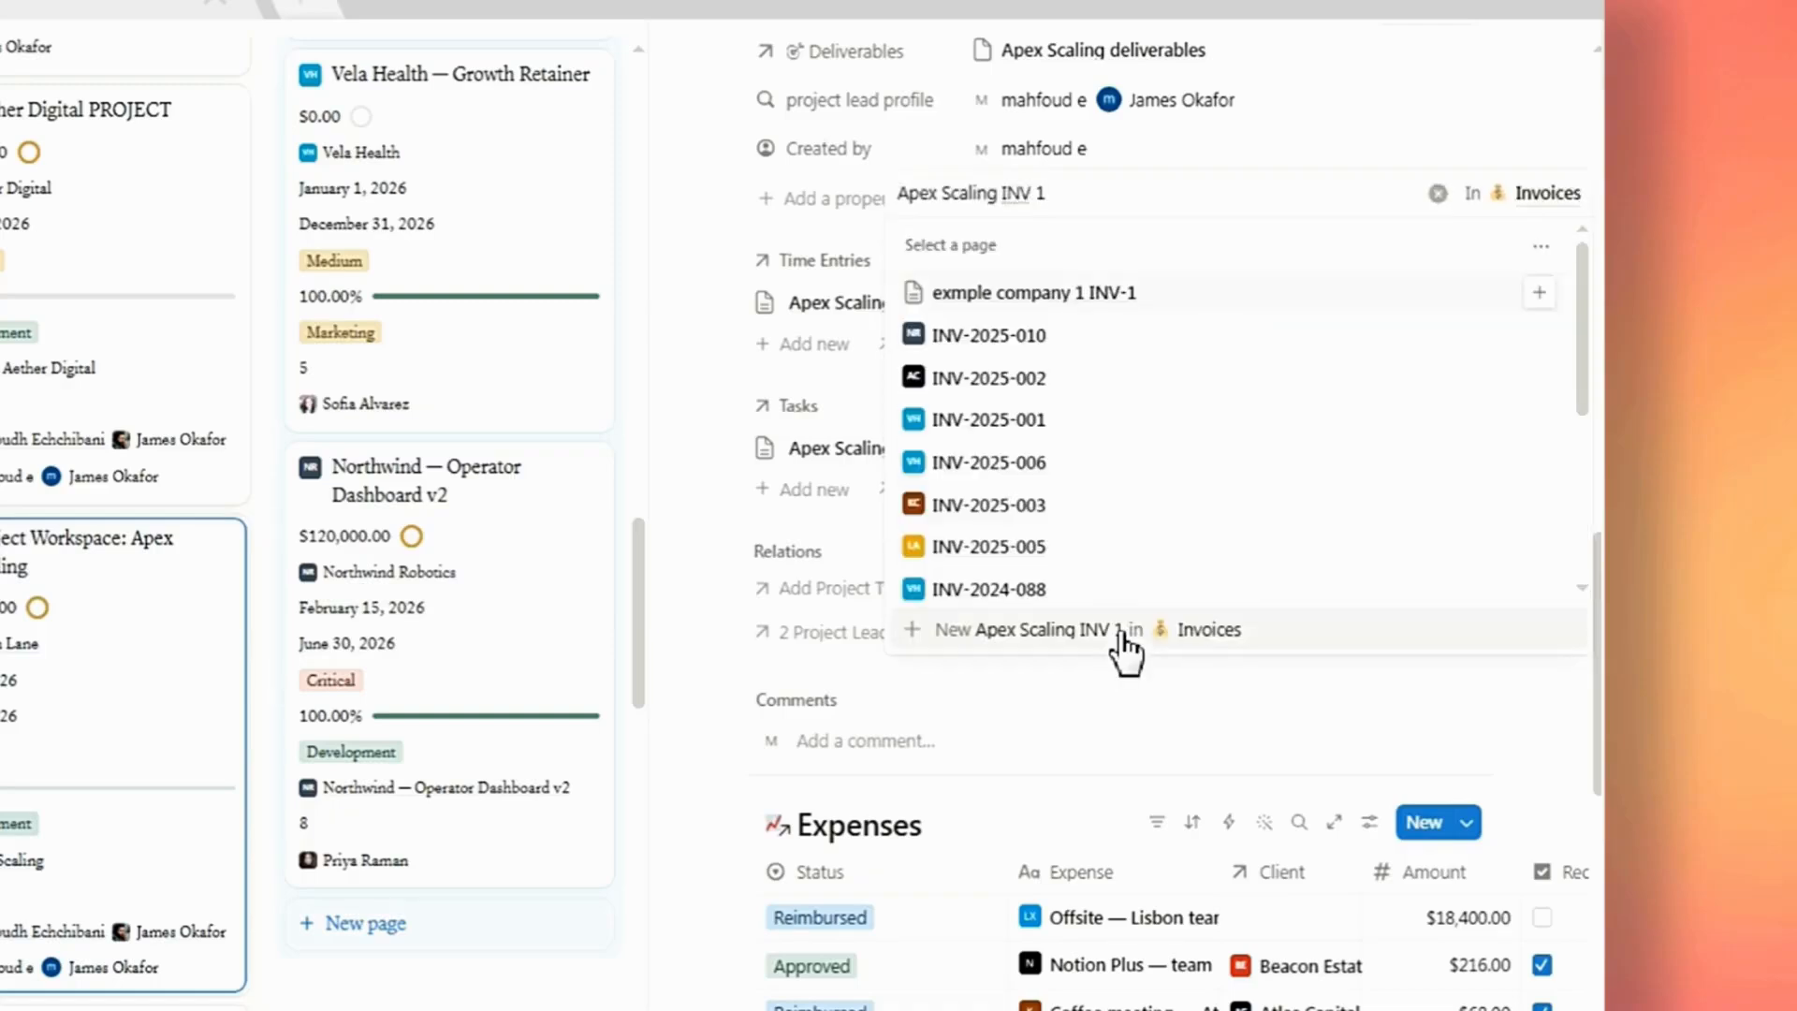
pyautogui.click(1129, 632)
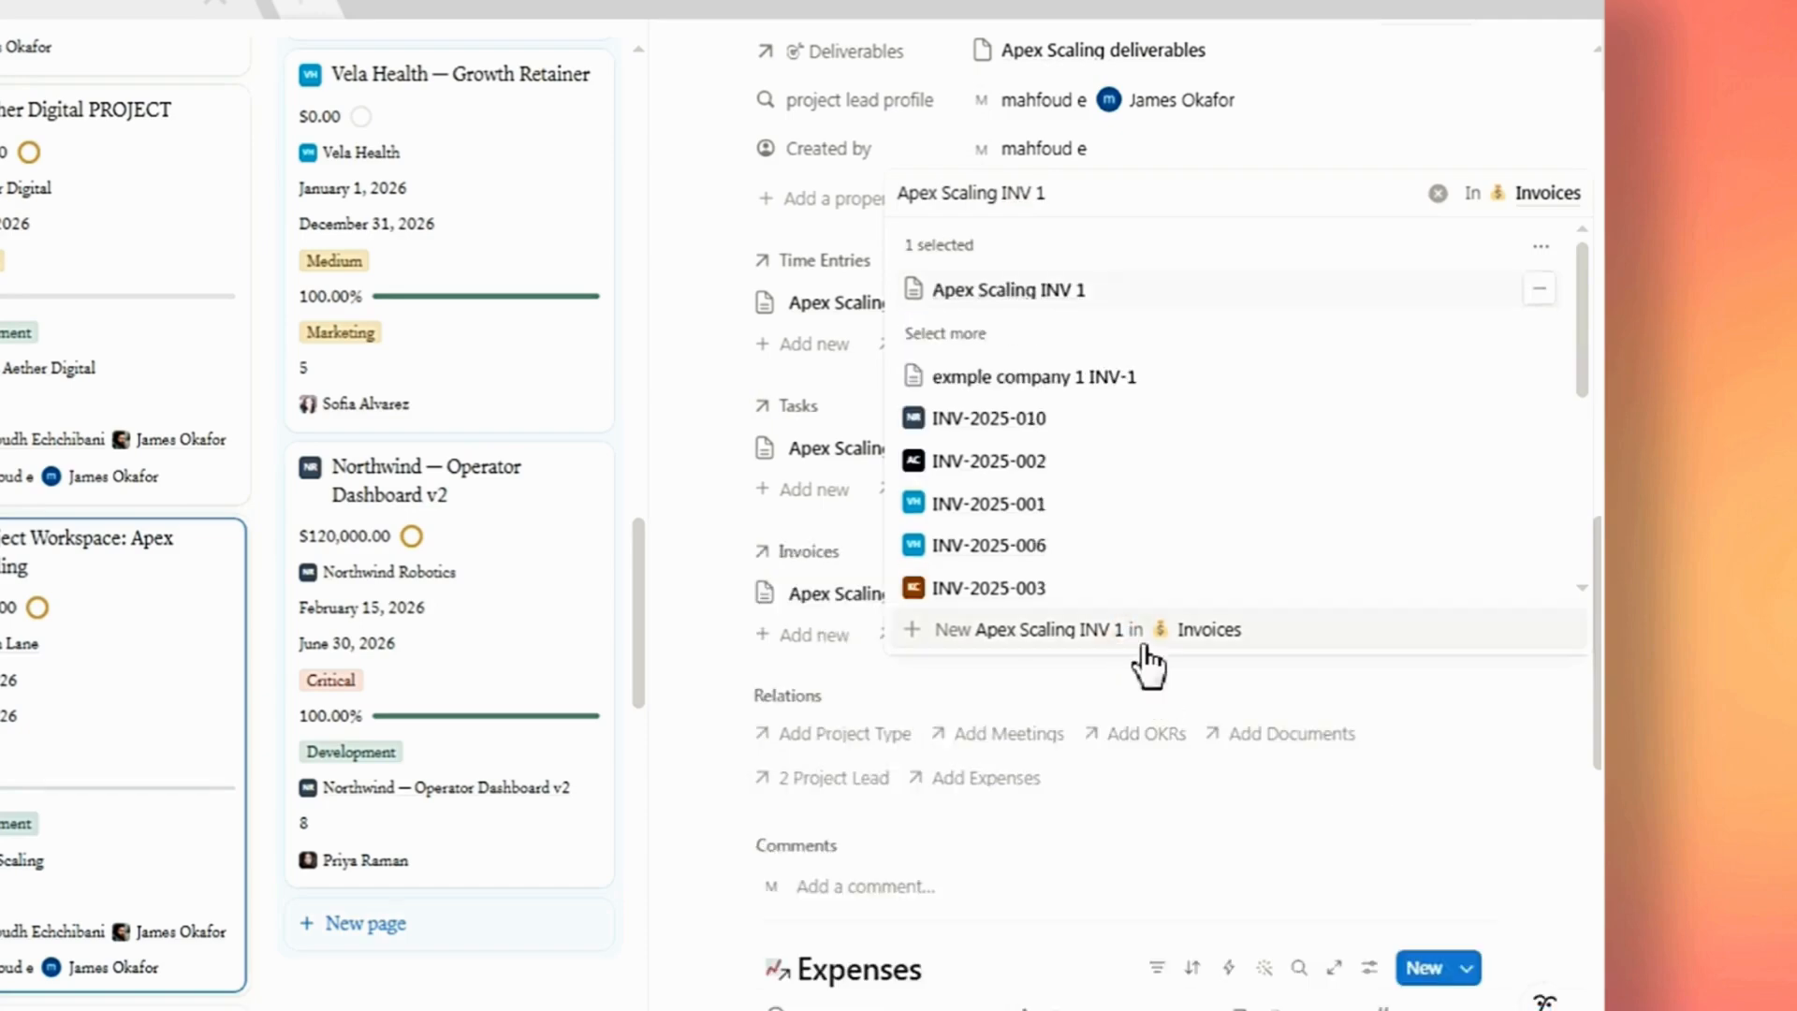
pyautogui.press('Escape')
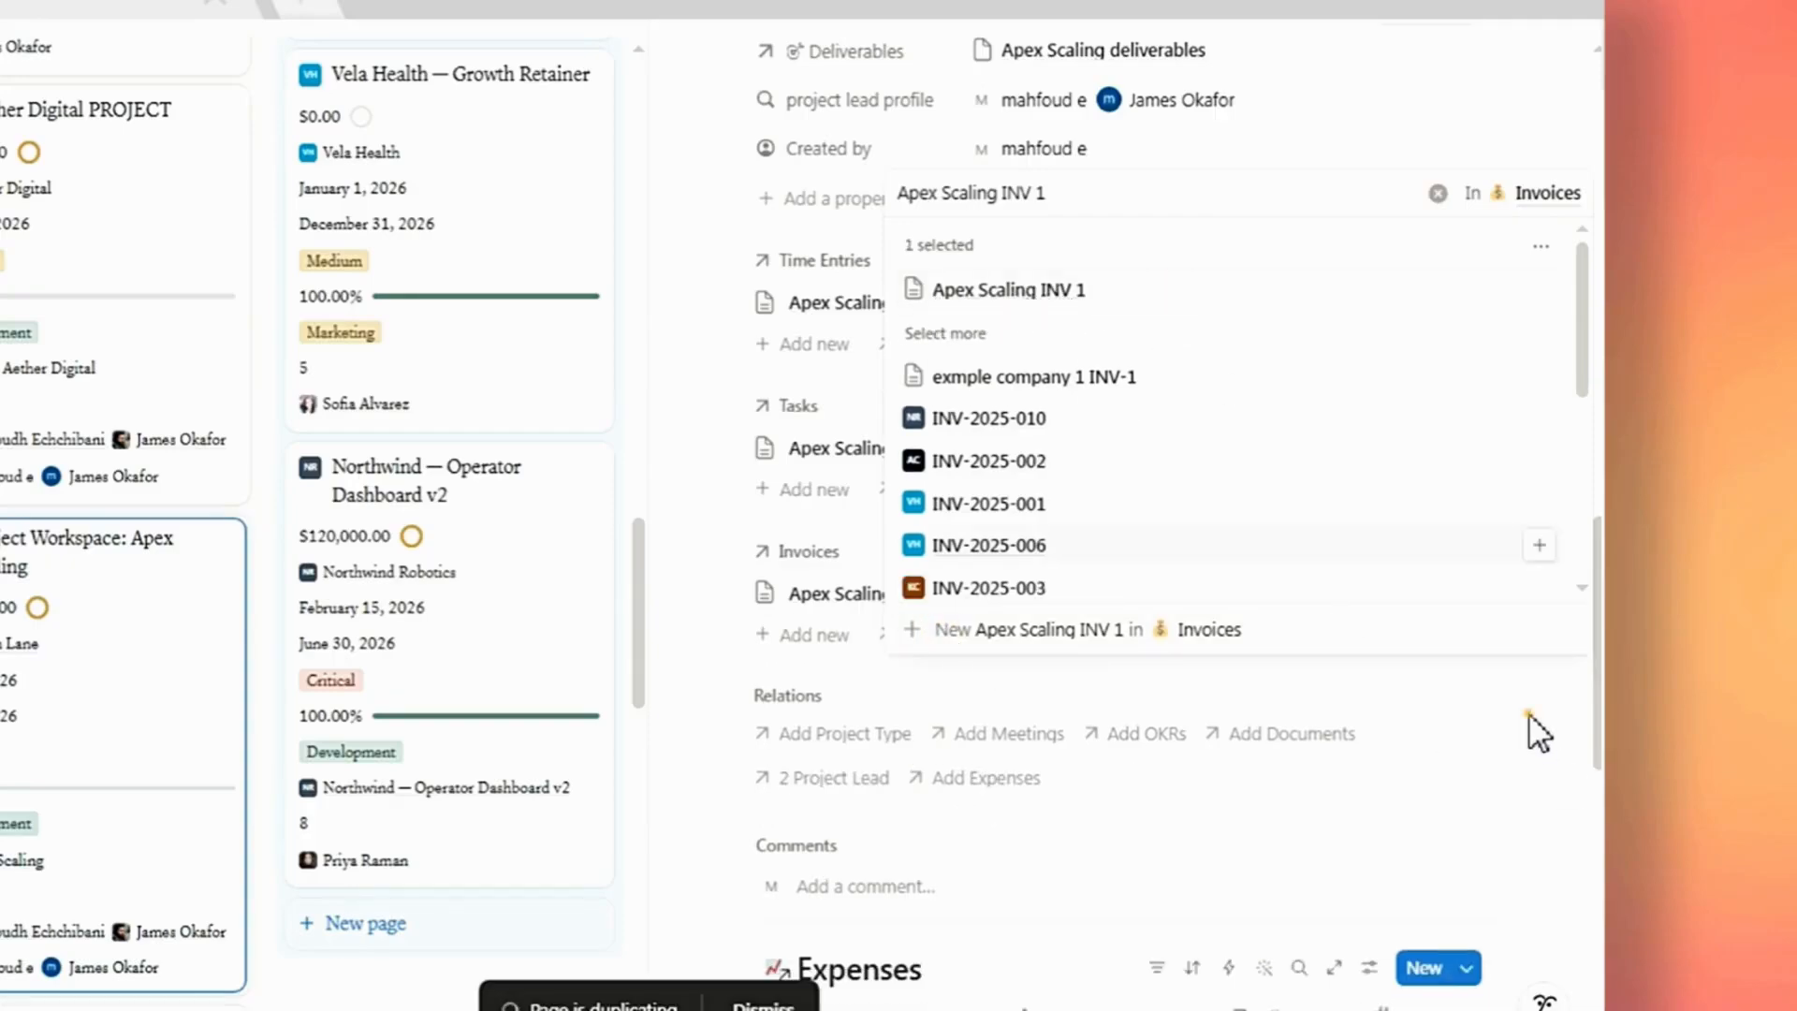
pyautogui.click(1539, 735)
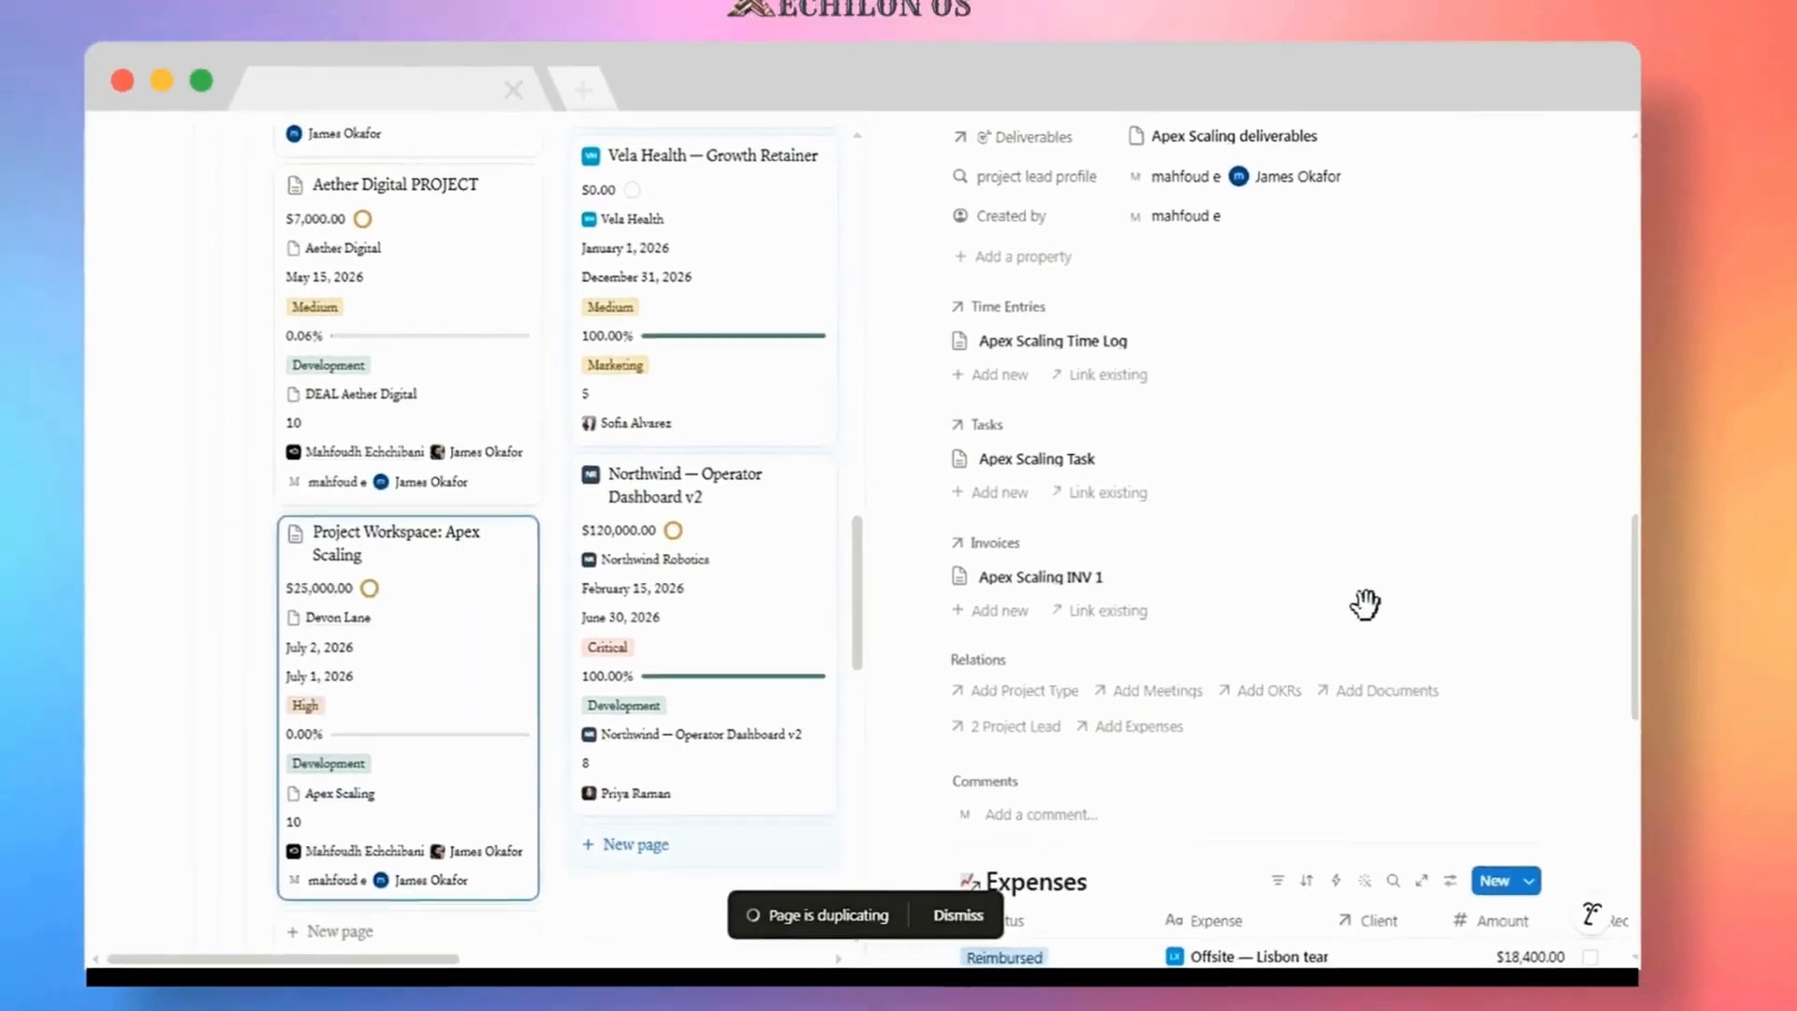
# - Close the project page and show My Team Members in the Management Dashboard
pyautogui.scroll(-1, 1386, 604)
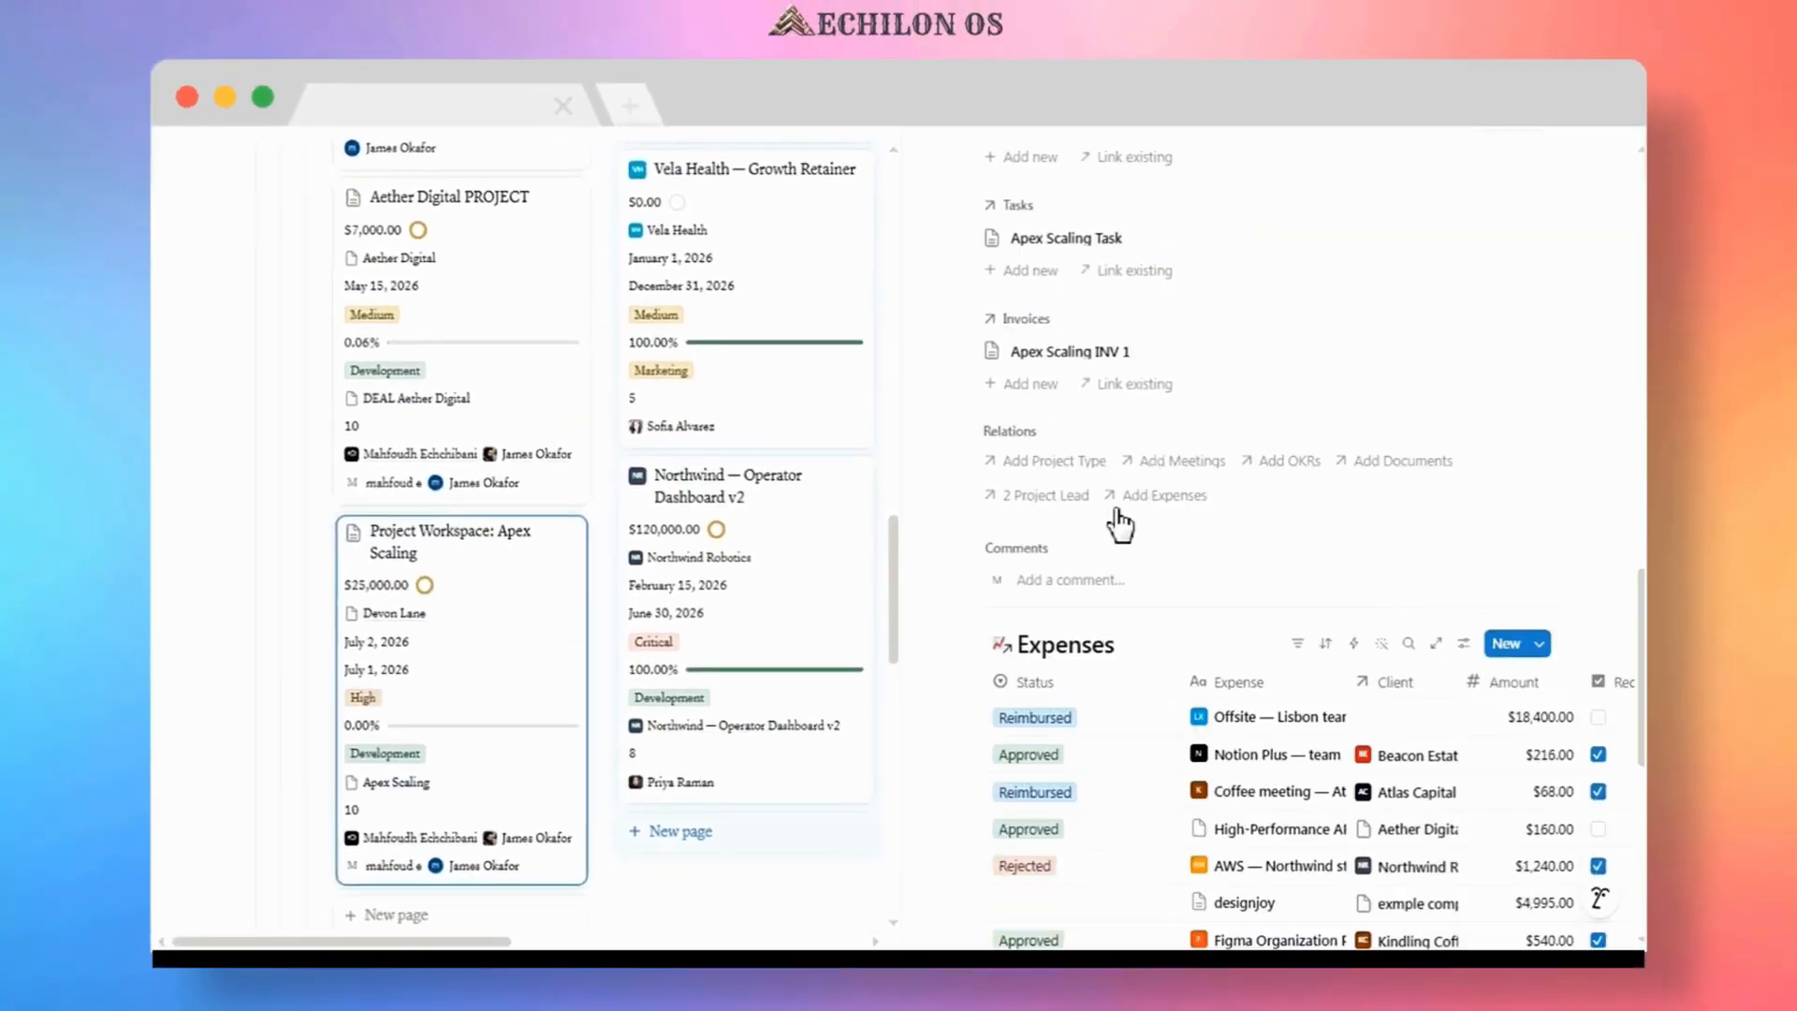
pyautogui.click(896, 431)
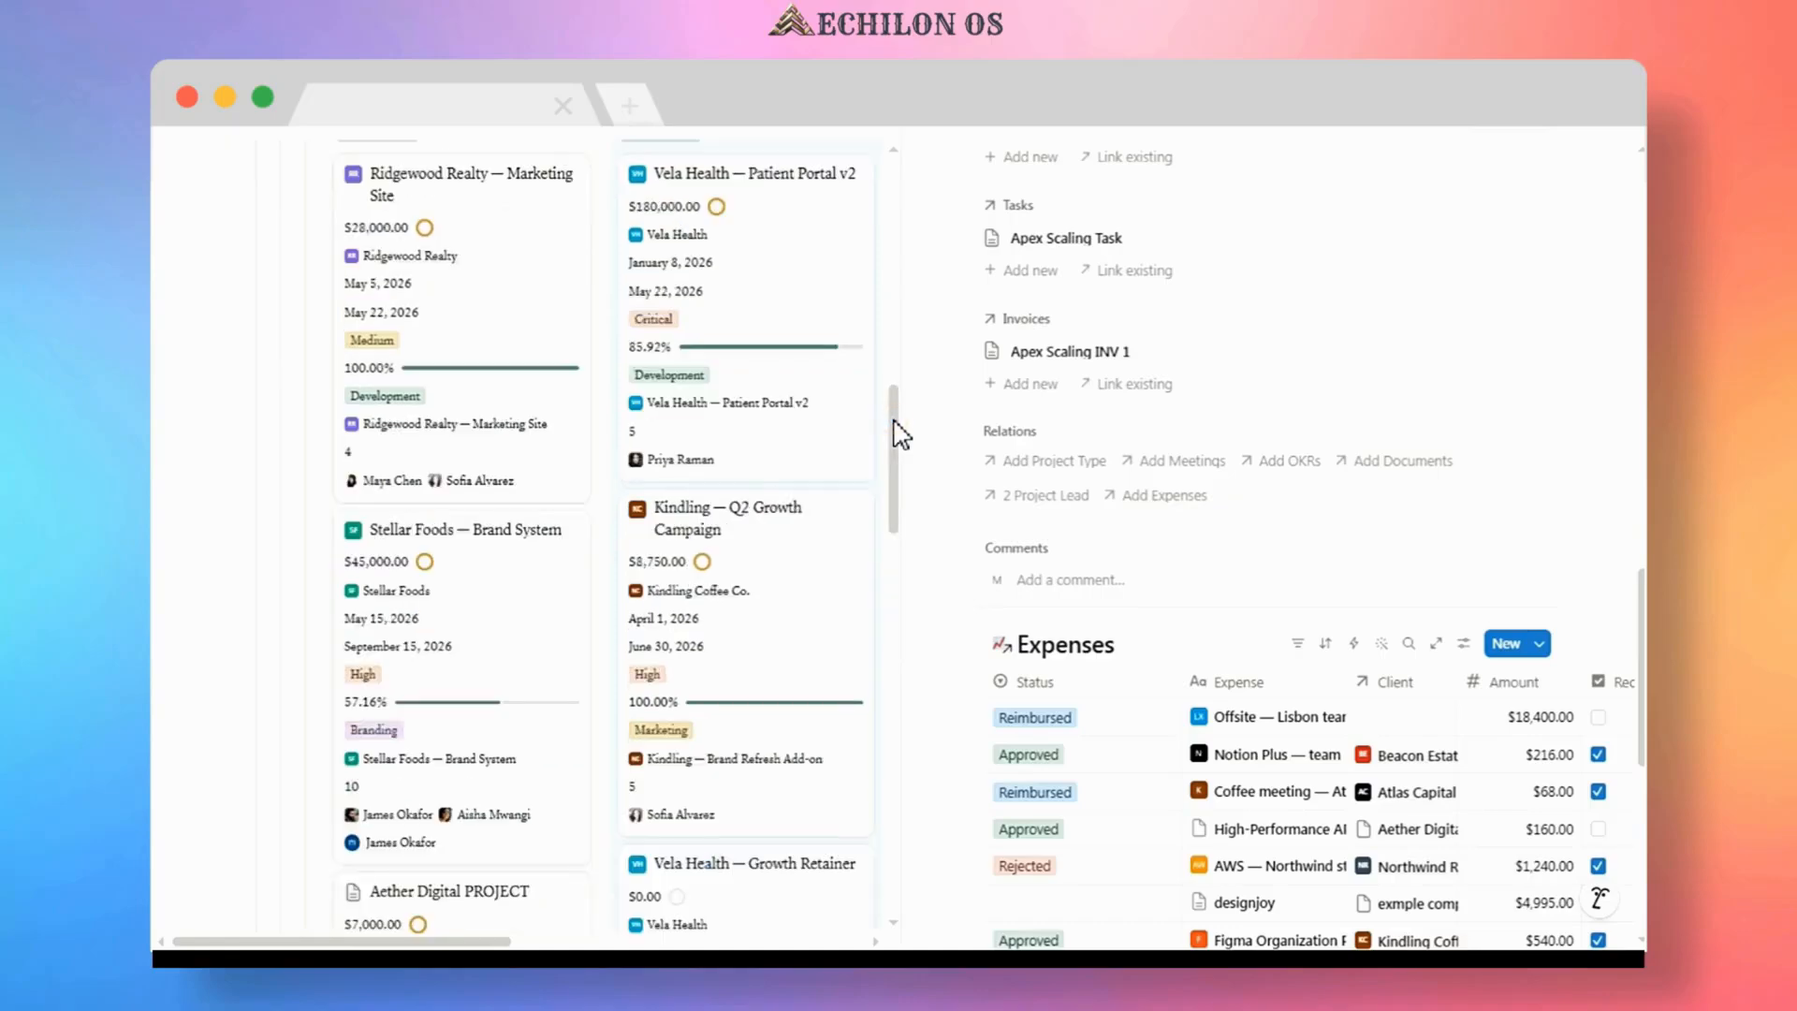
pyautogui.moveTo(894, 422); pyautogui.dragTo(887, 491)
pyautogui.scroll(-8, 887, 491)
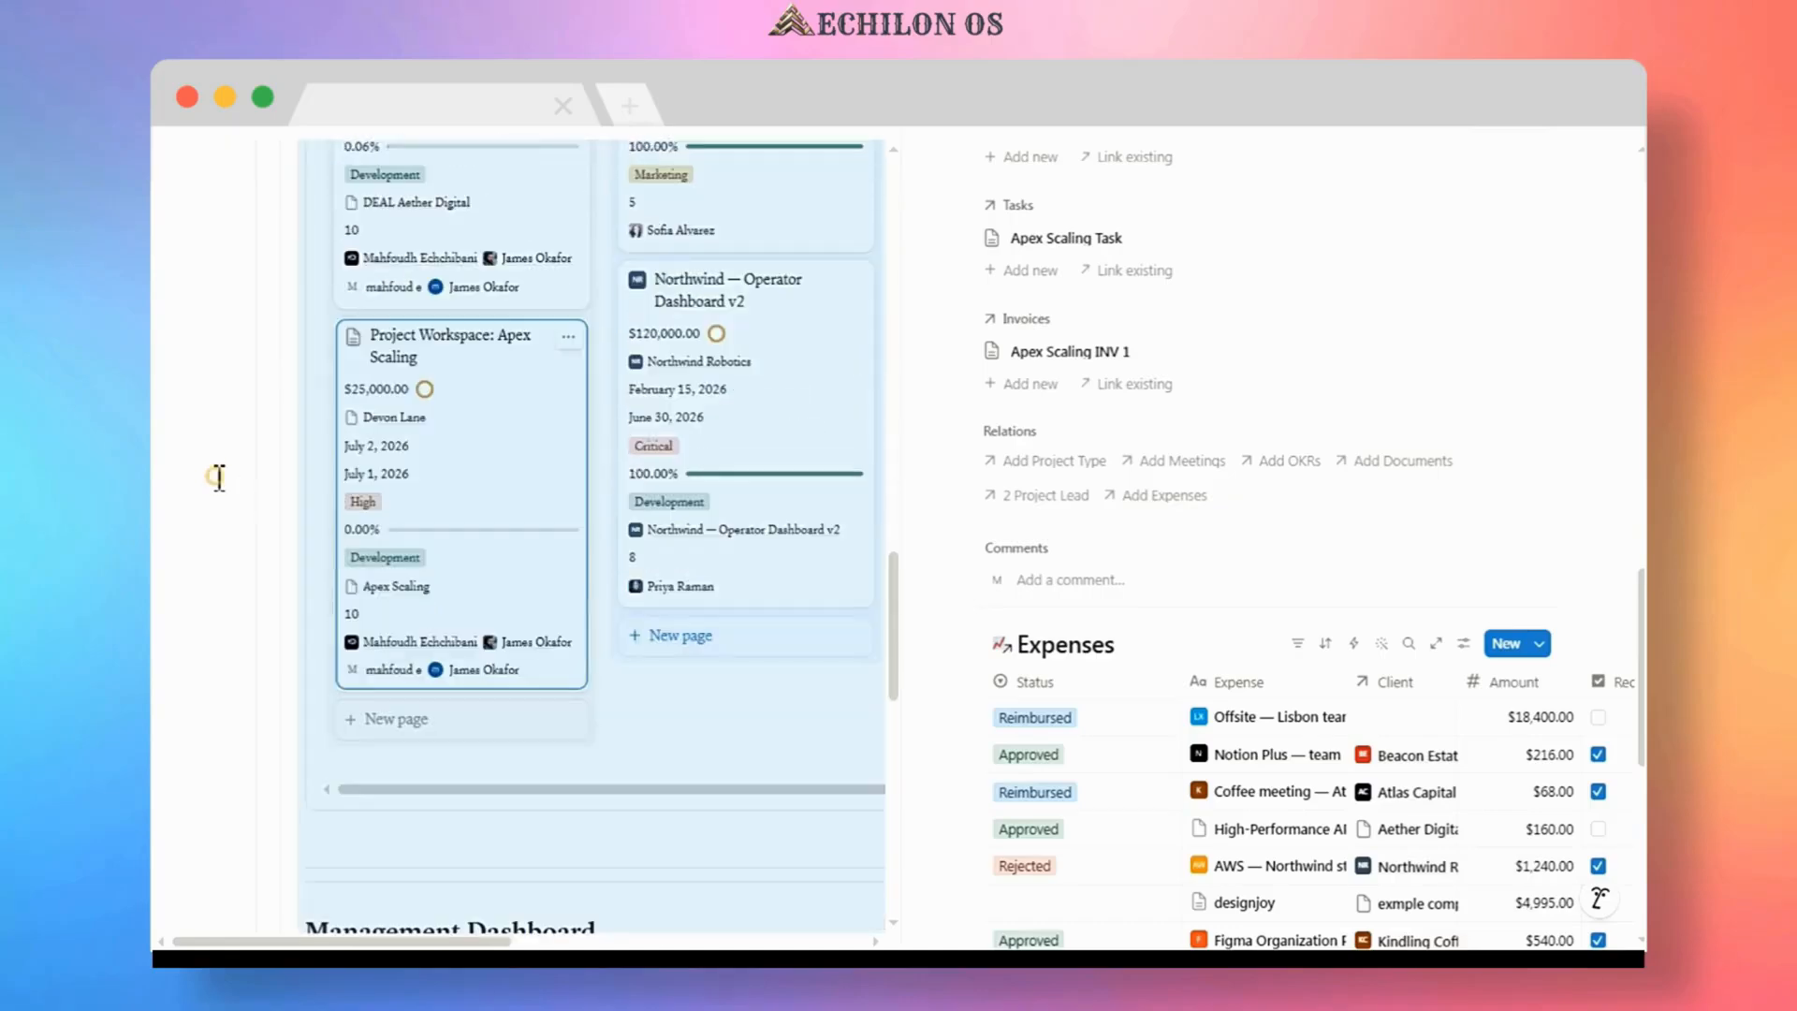
pyautogui.click(217, 477)
pyautogui.scroll(-3, 212, 457)
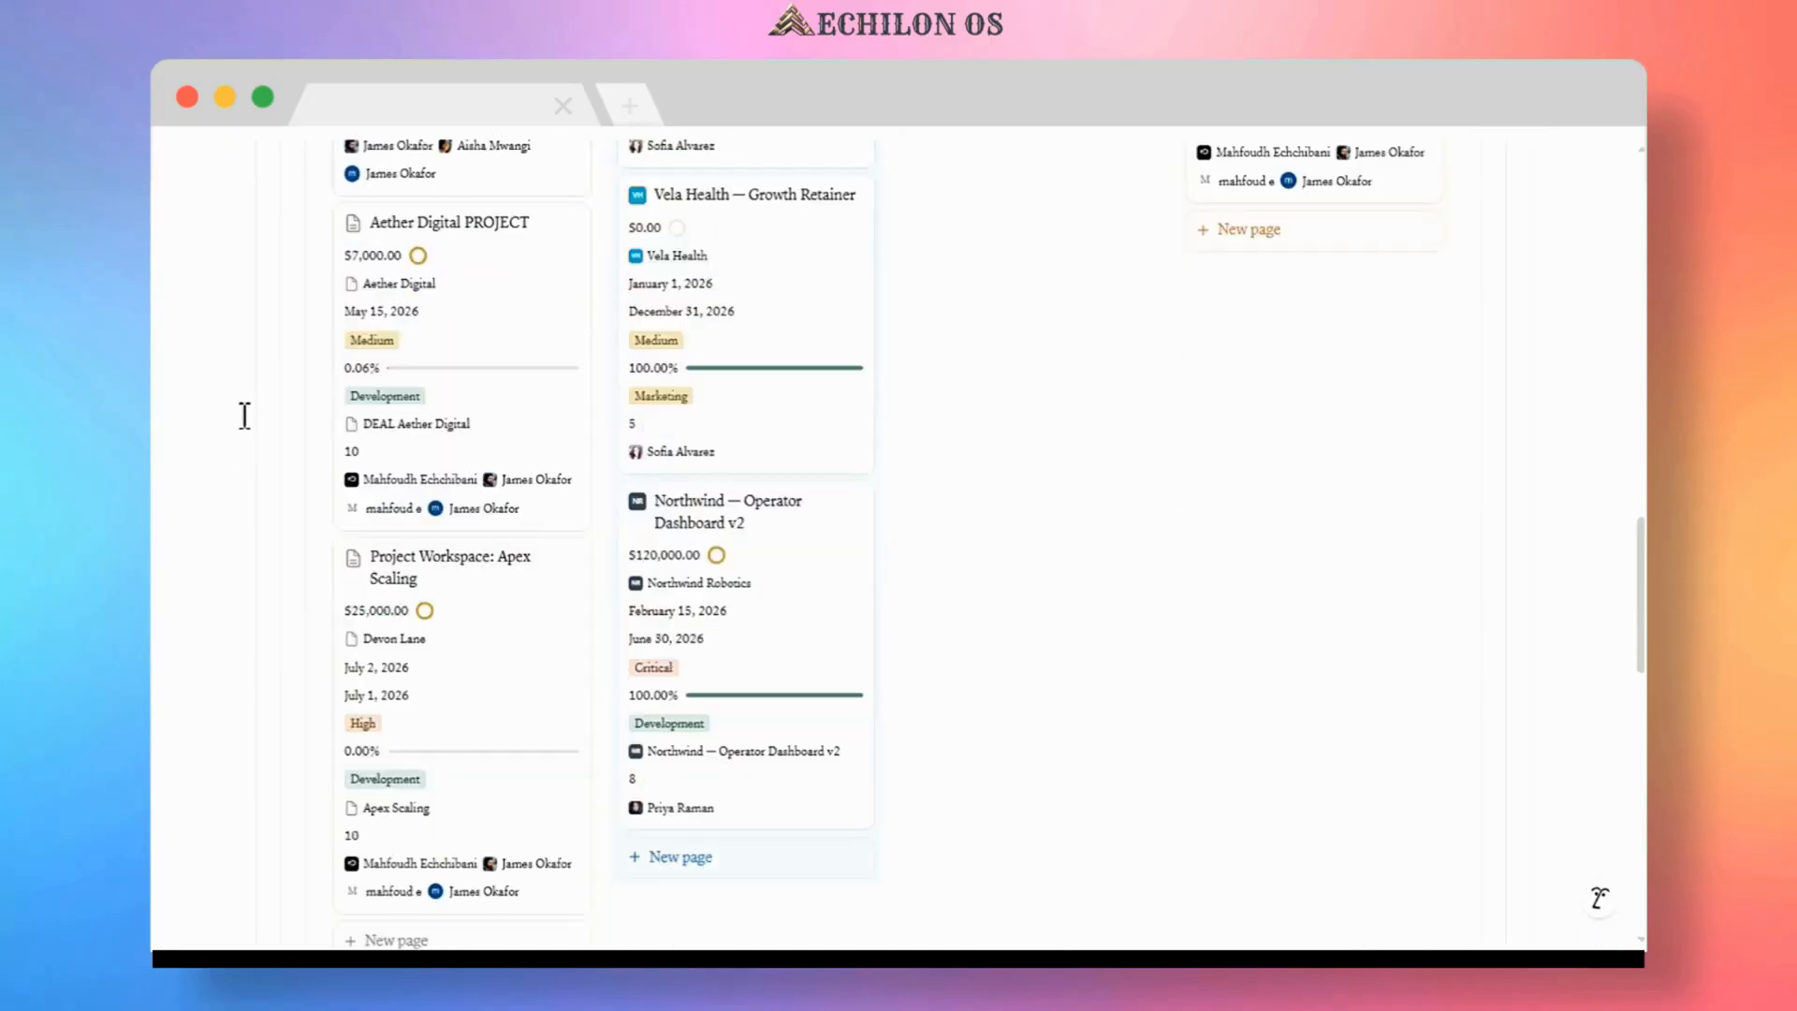
pyautogui.scroll(-10, 262, 377)
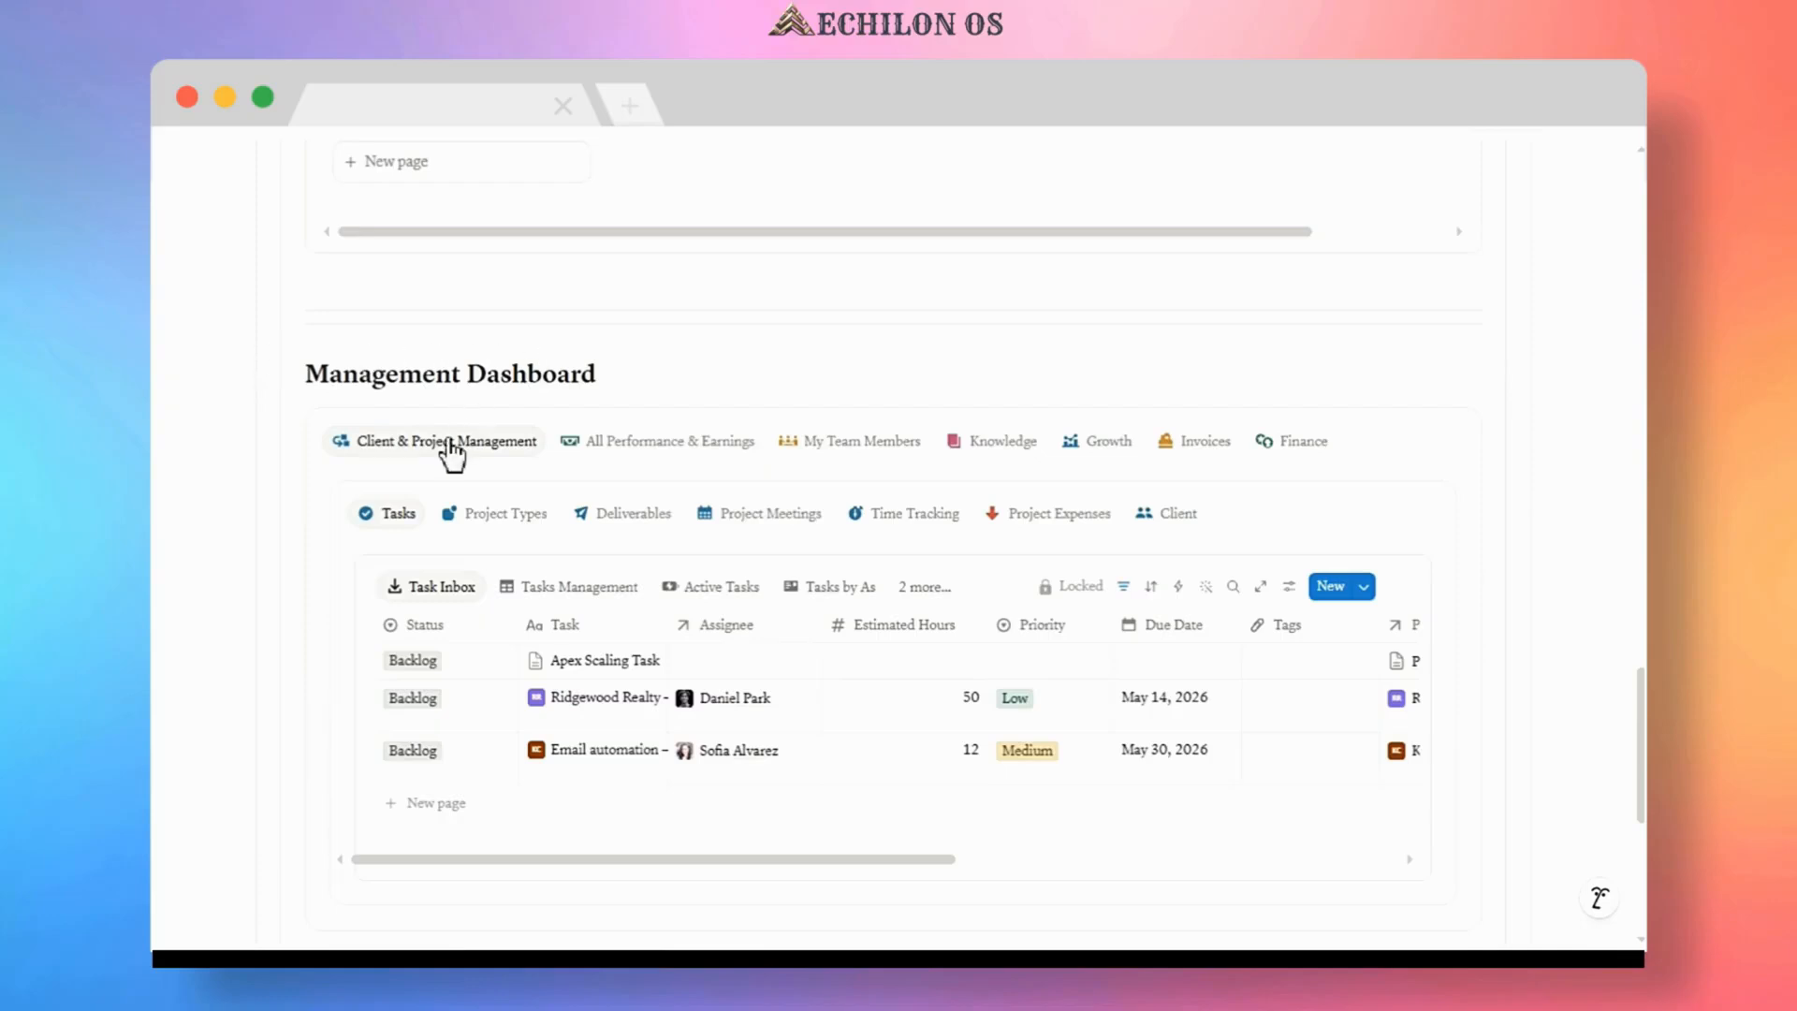
pyautogui.click(851, 454)
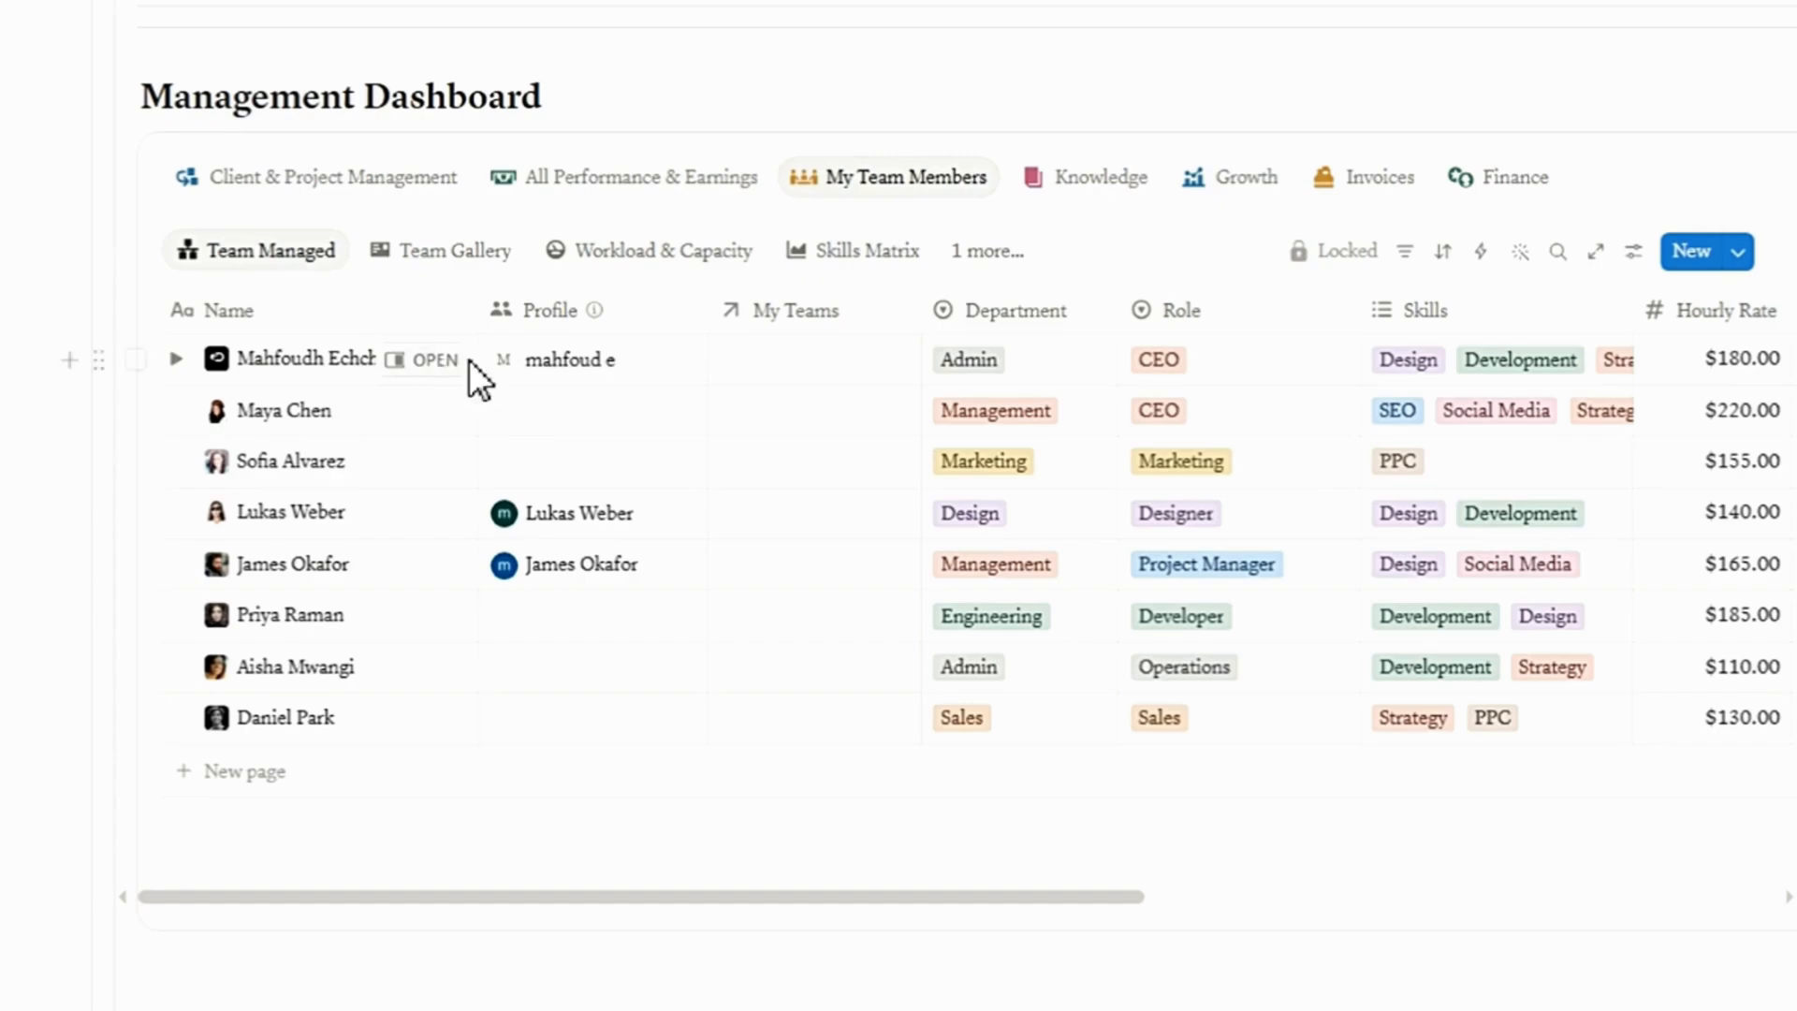
pyautogui.moveTo(581, 312)
pyautogui.click(575, 412)
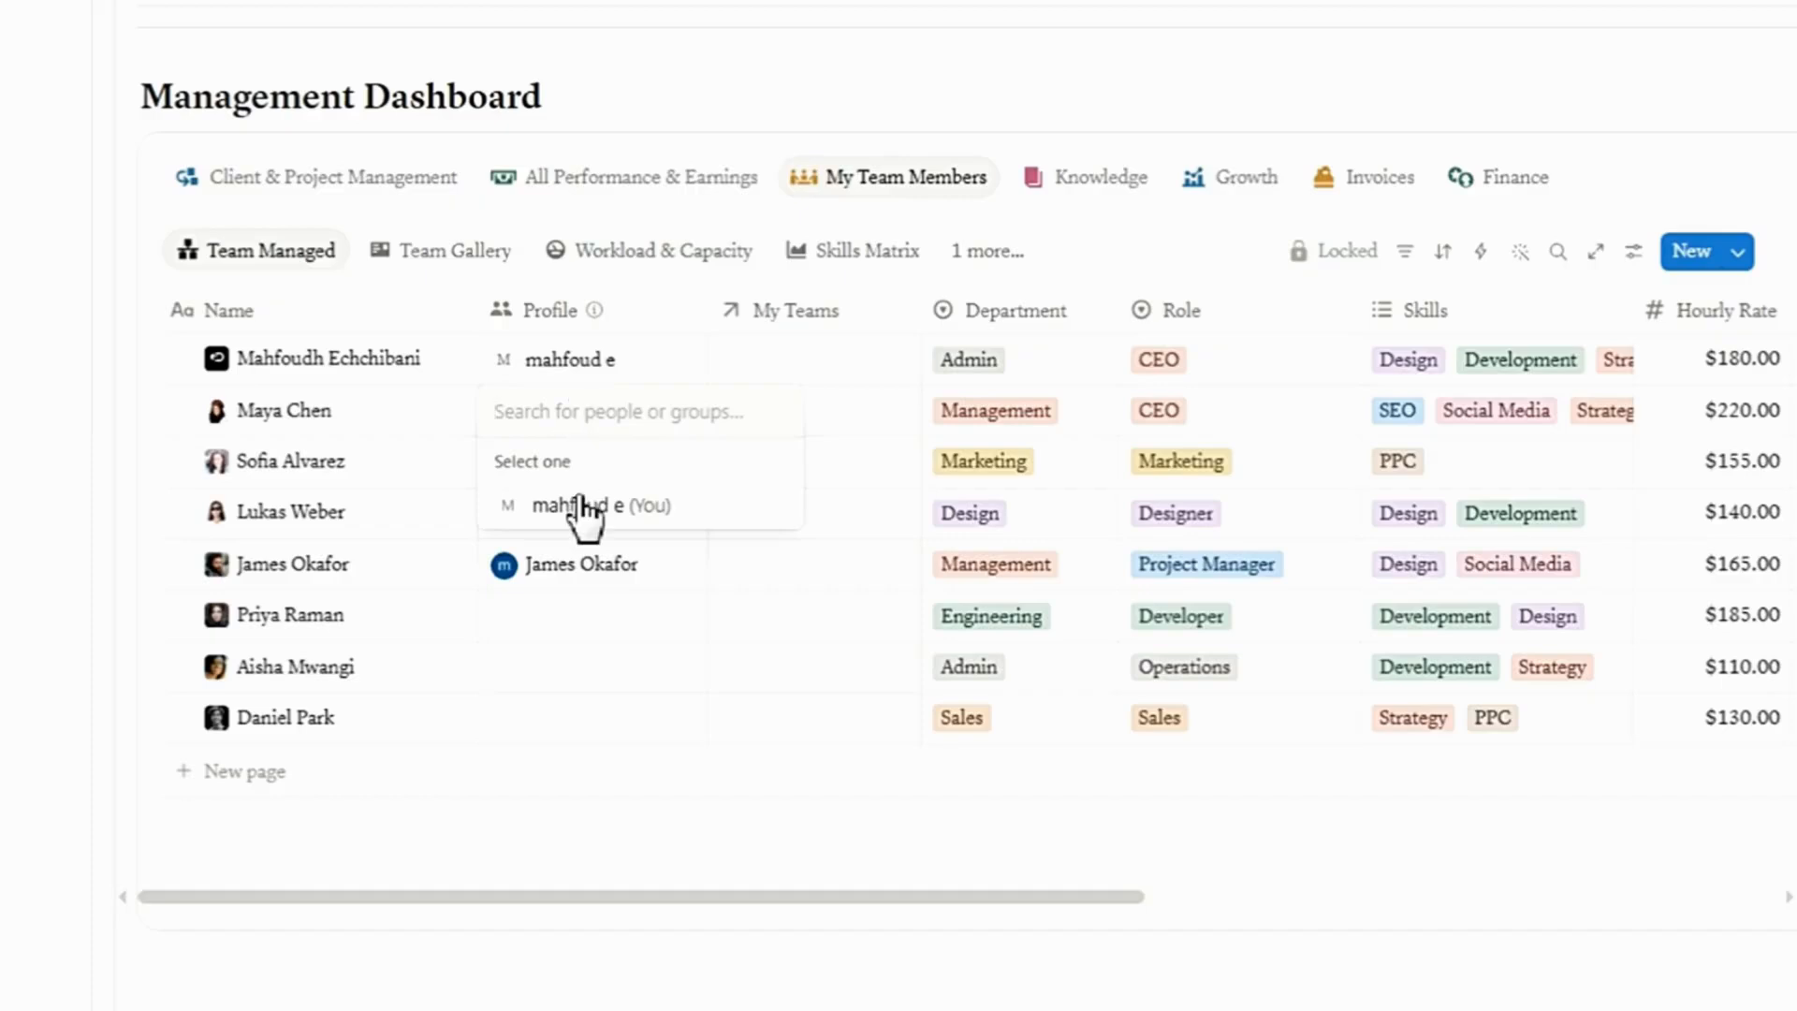
pyautogui.press('Escape')
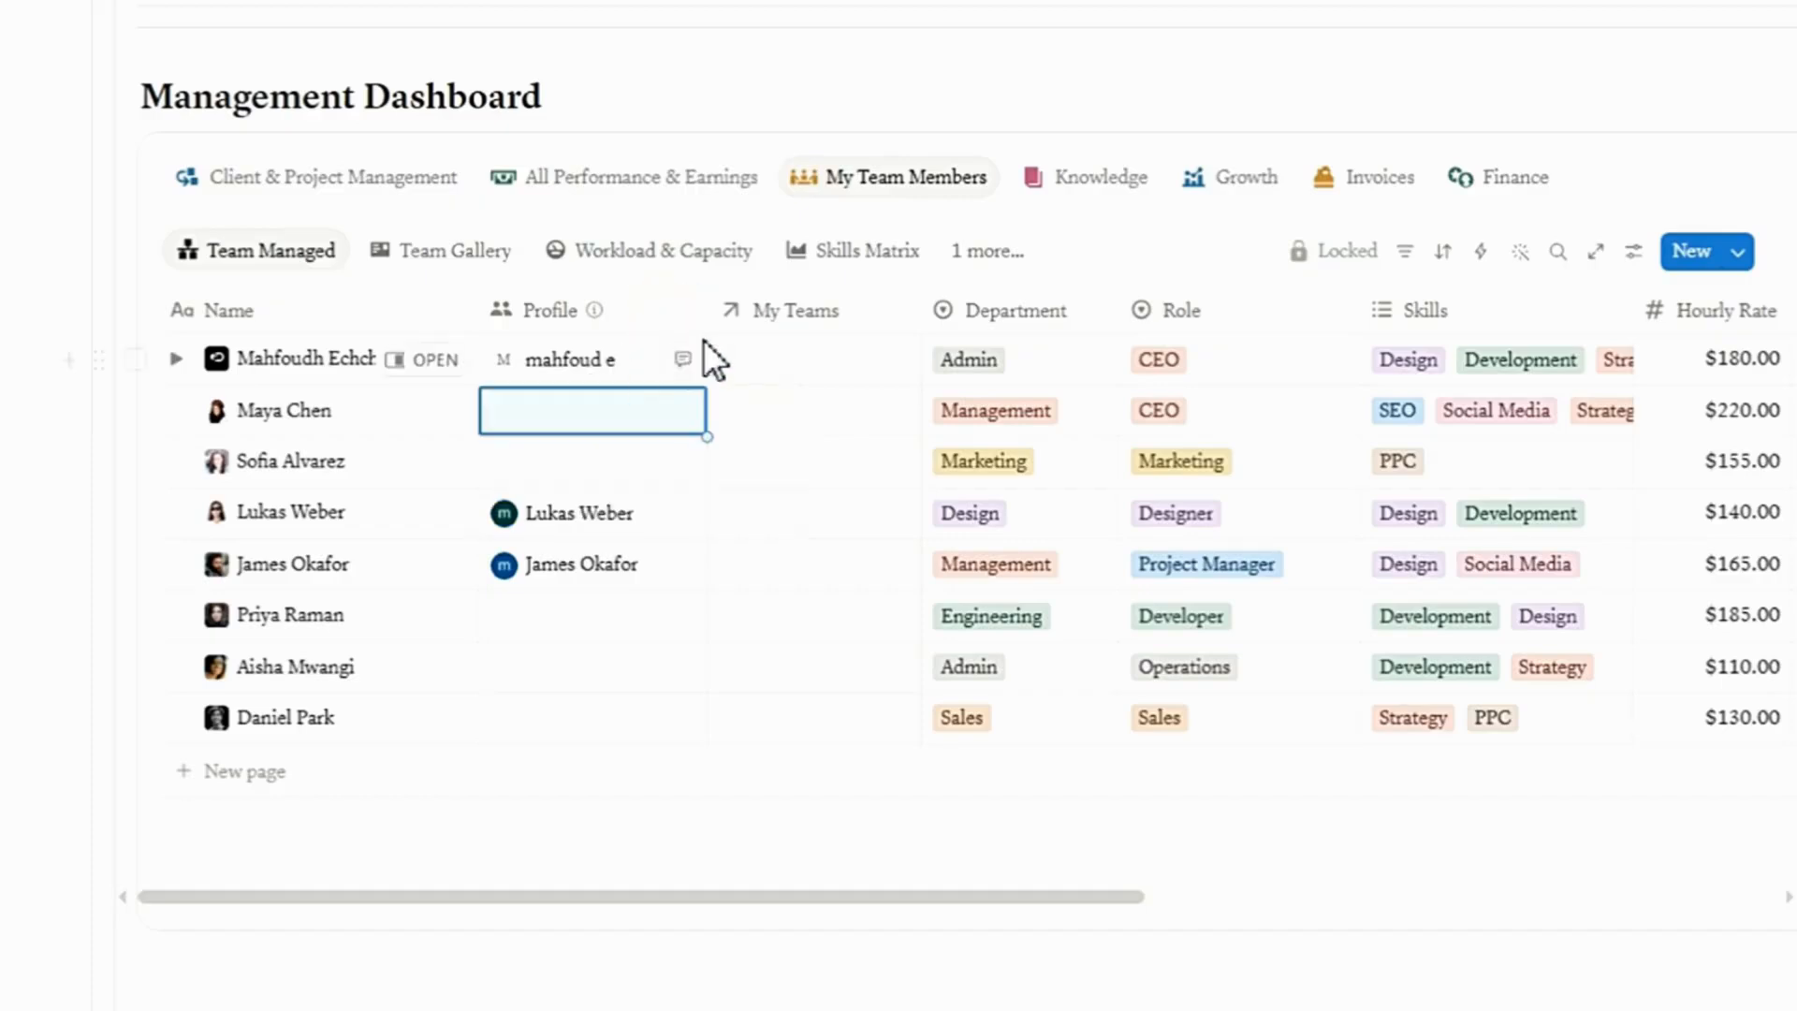
# - Link the Project Manager and the Designer to the first listed member's My Teams, and expand that member's sub-items
pyautogui.click(792, 357)
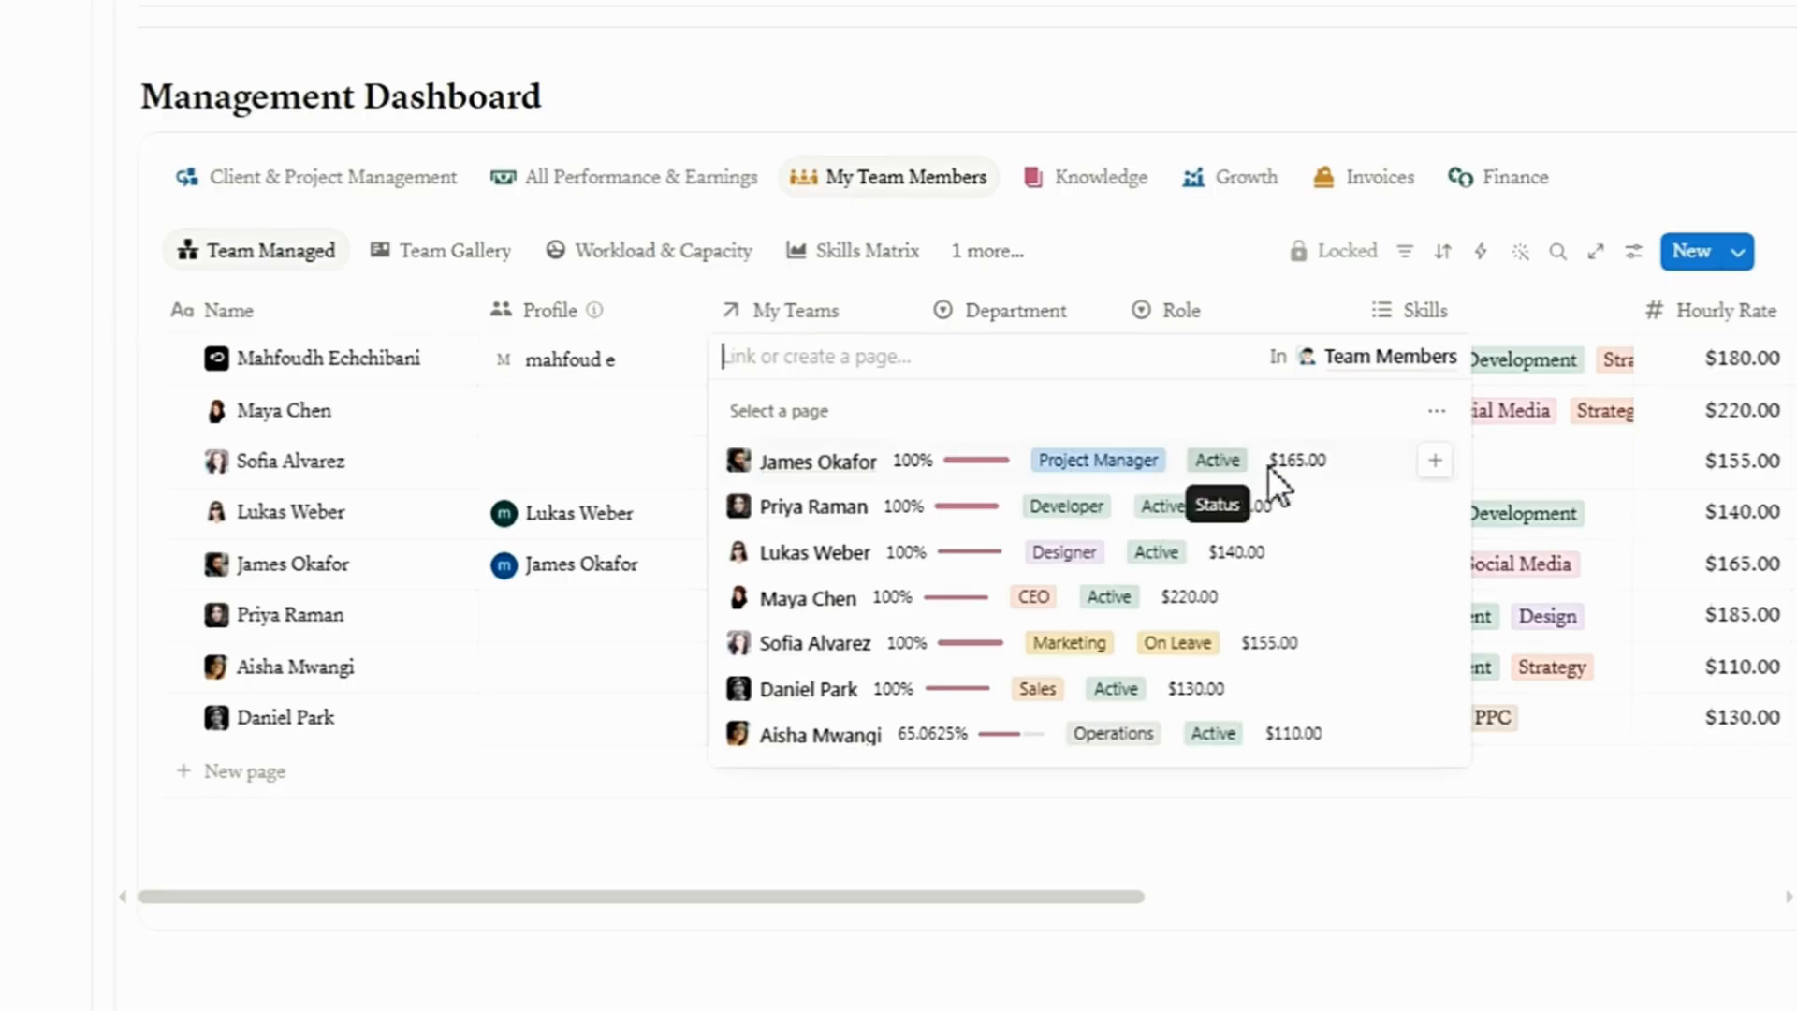
pyautogui.click(1434, 460)
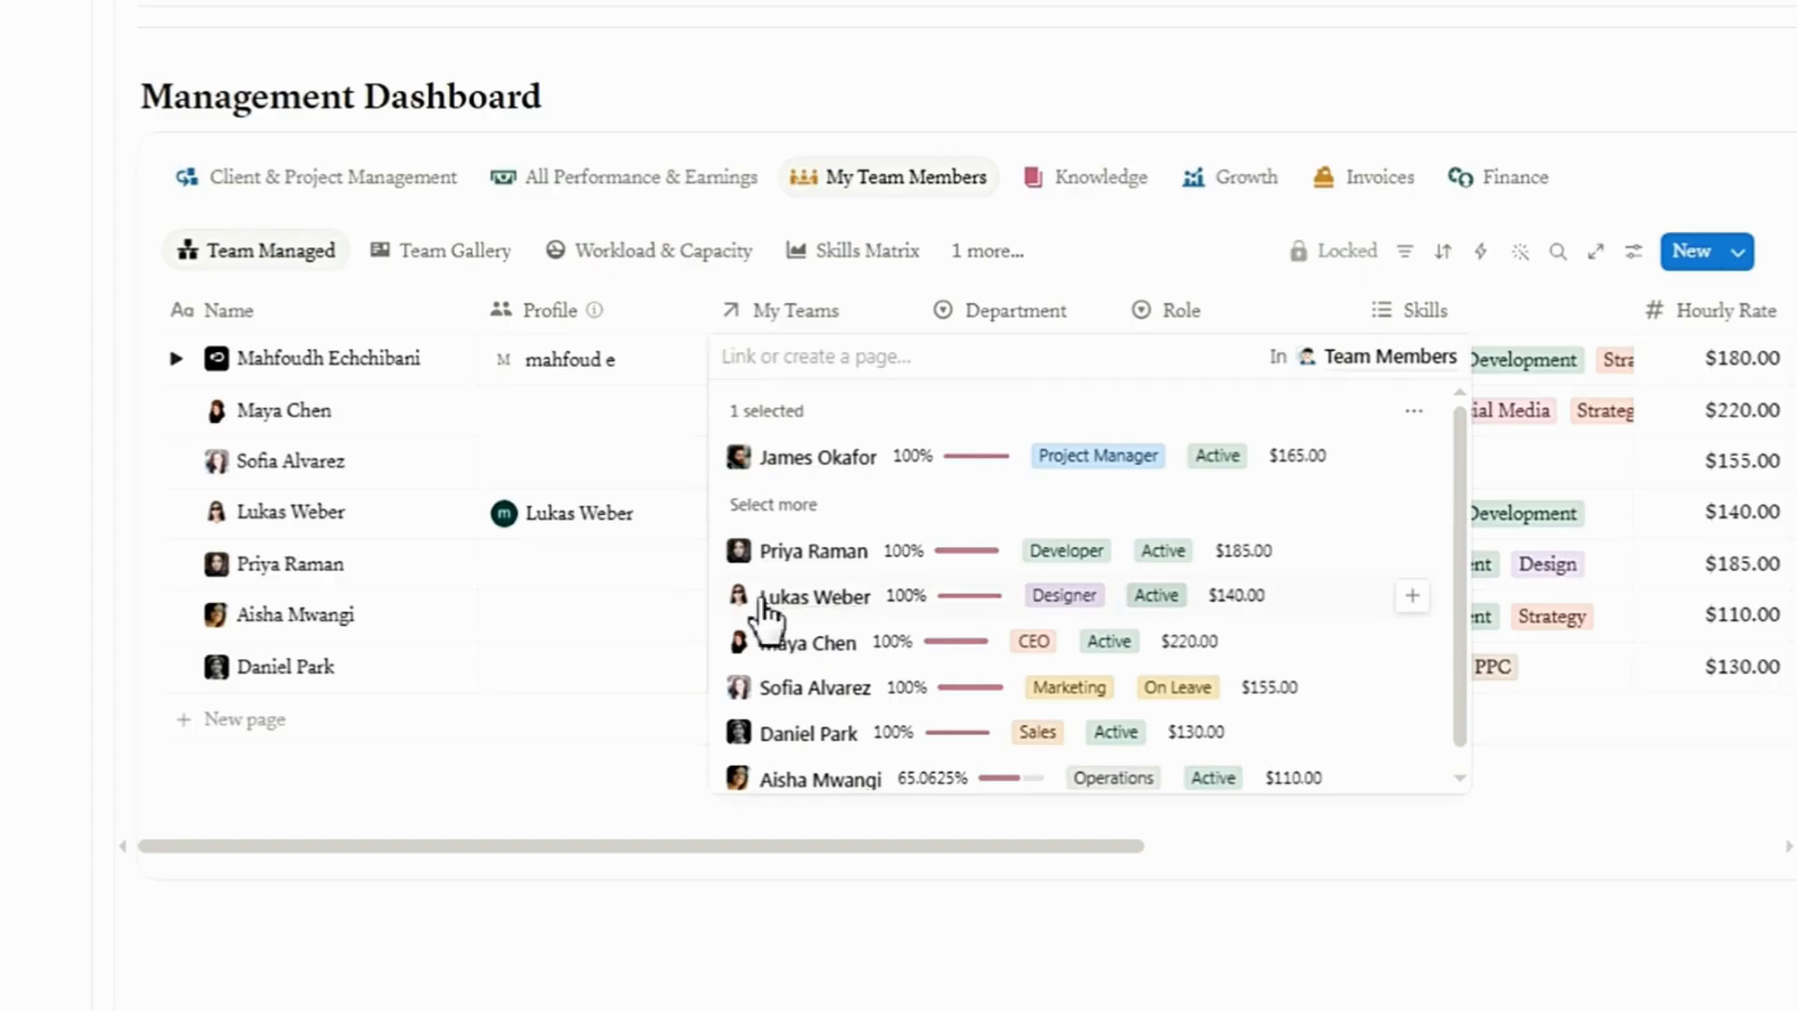
pyautogui.click(1416, 598)
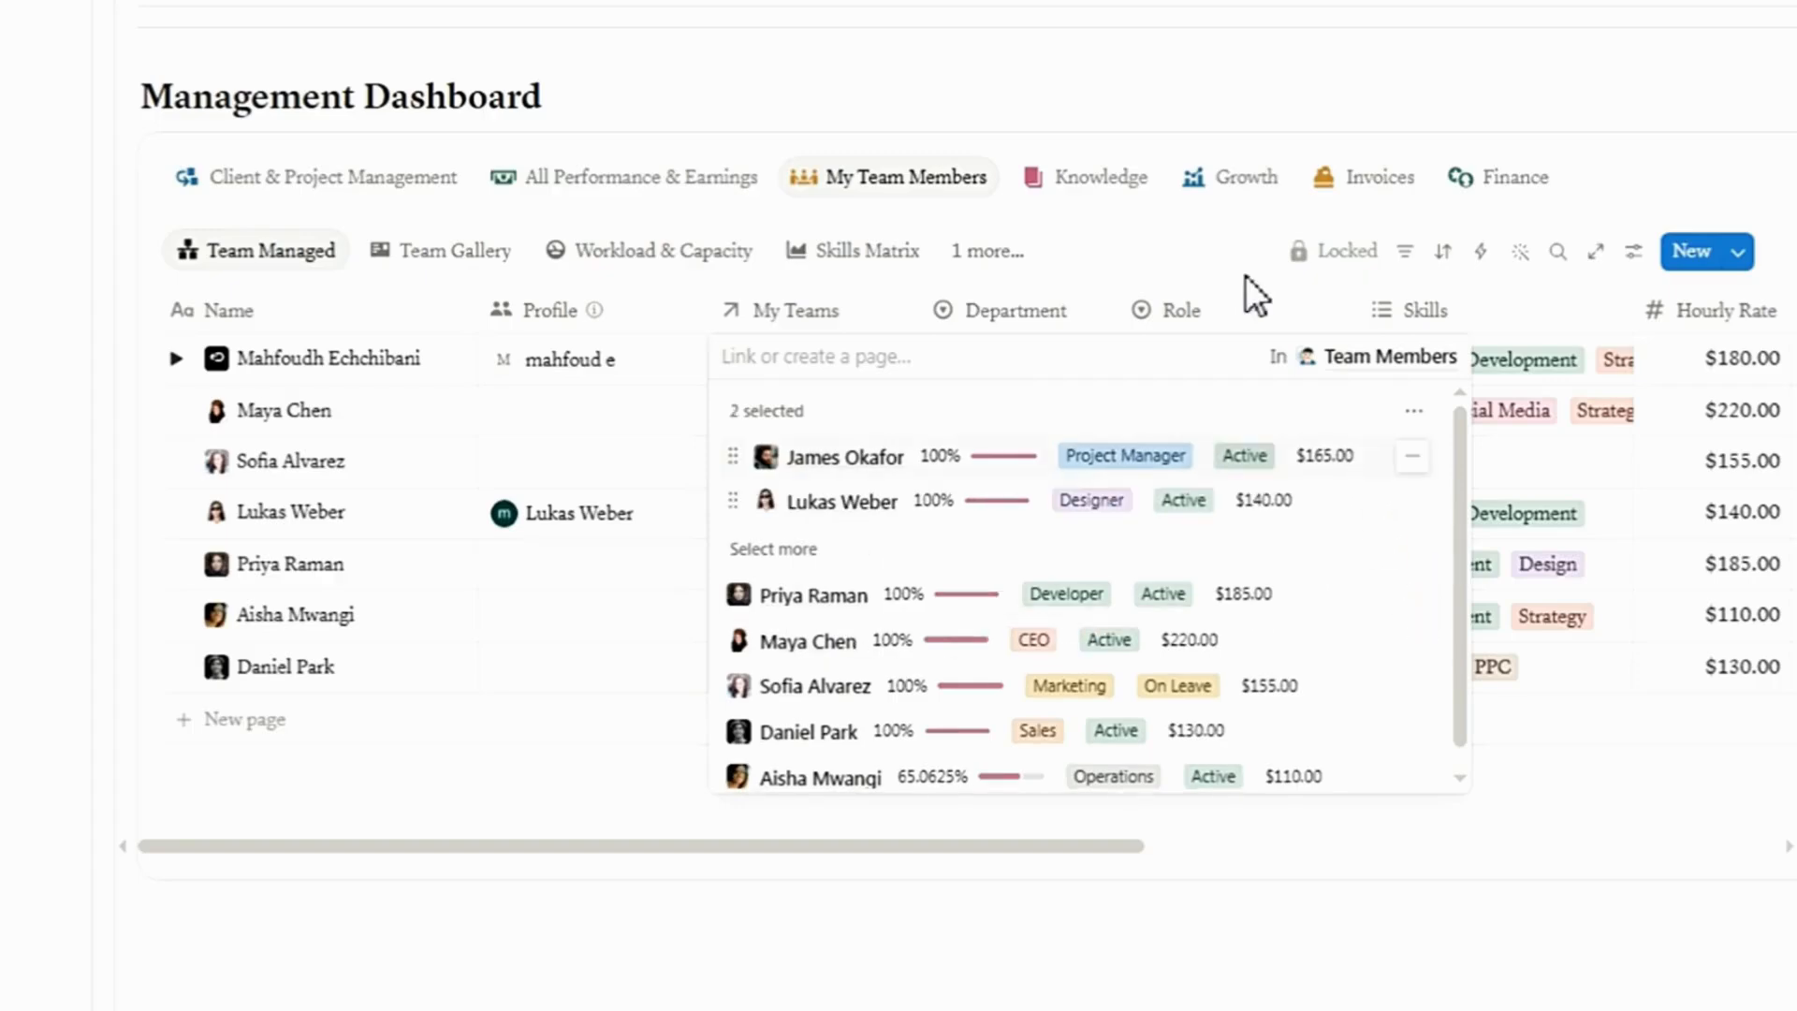
pyautogui.click(1087, 270)
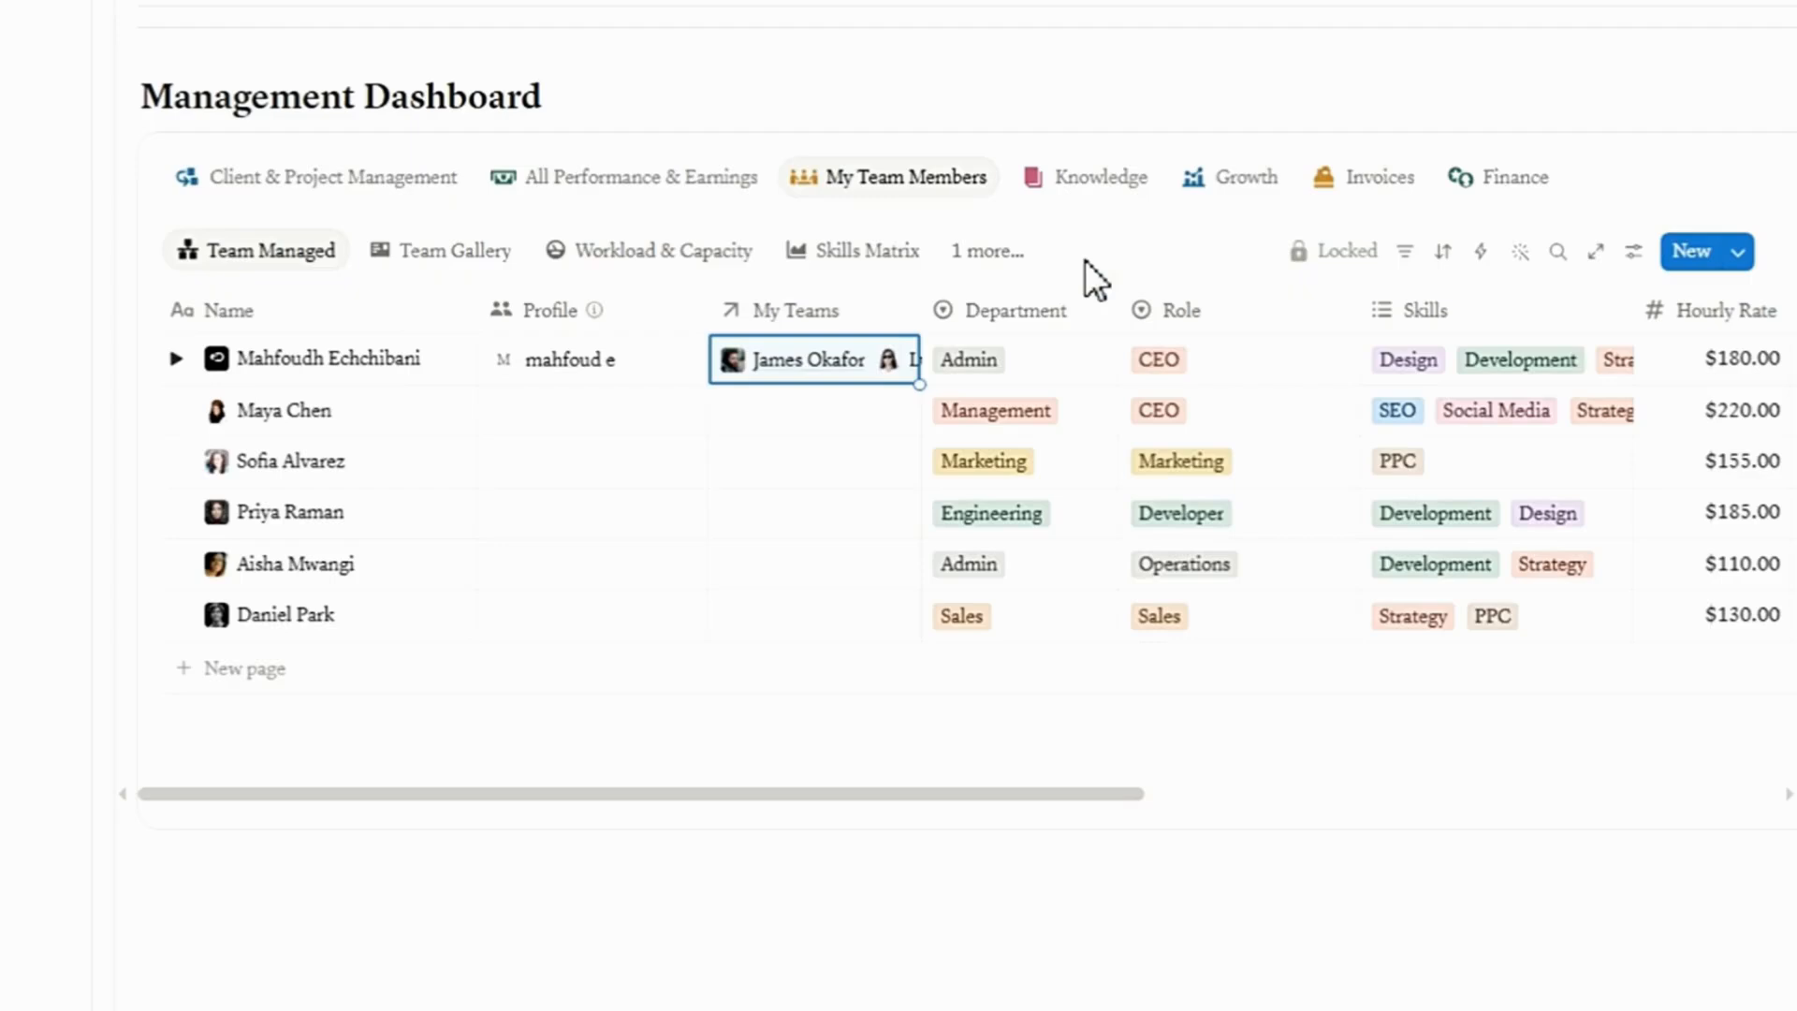
pyautogui.click(175, 361)
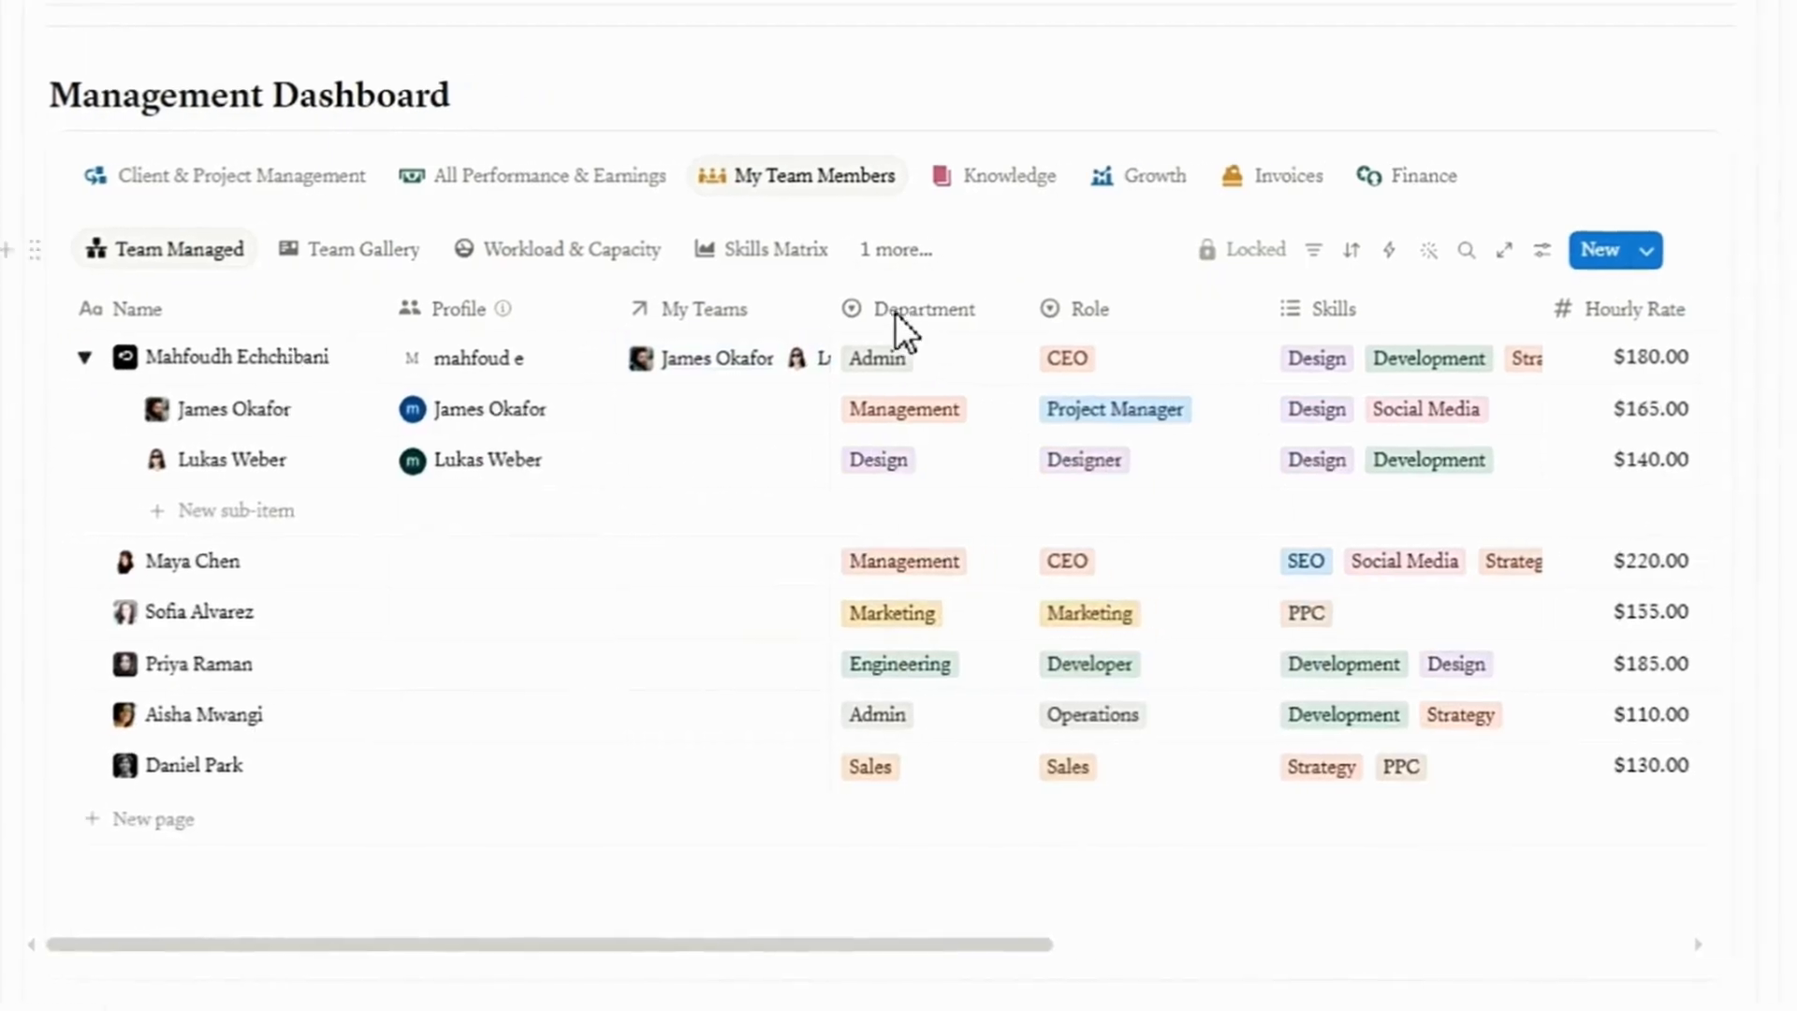
# - Review the first member's Role options and the team table's remaining columns through Total Expense Request
pyautogui.click(1226, 364)
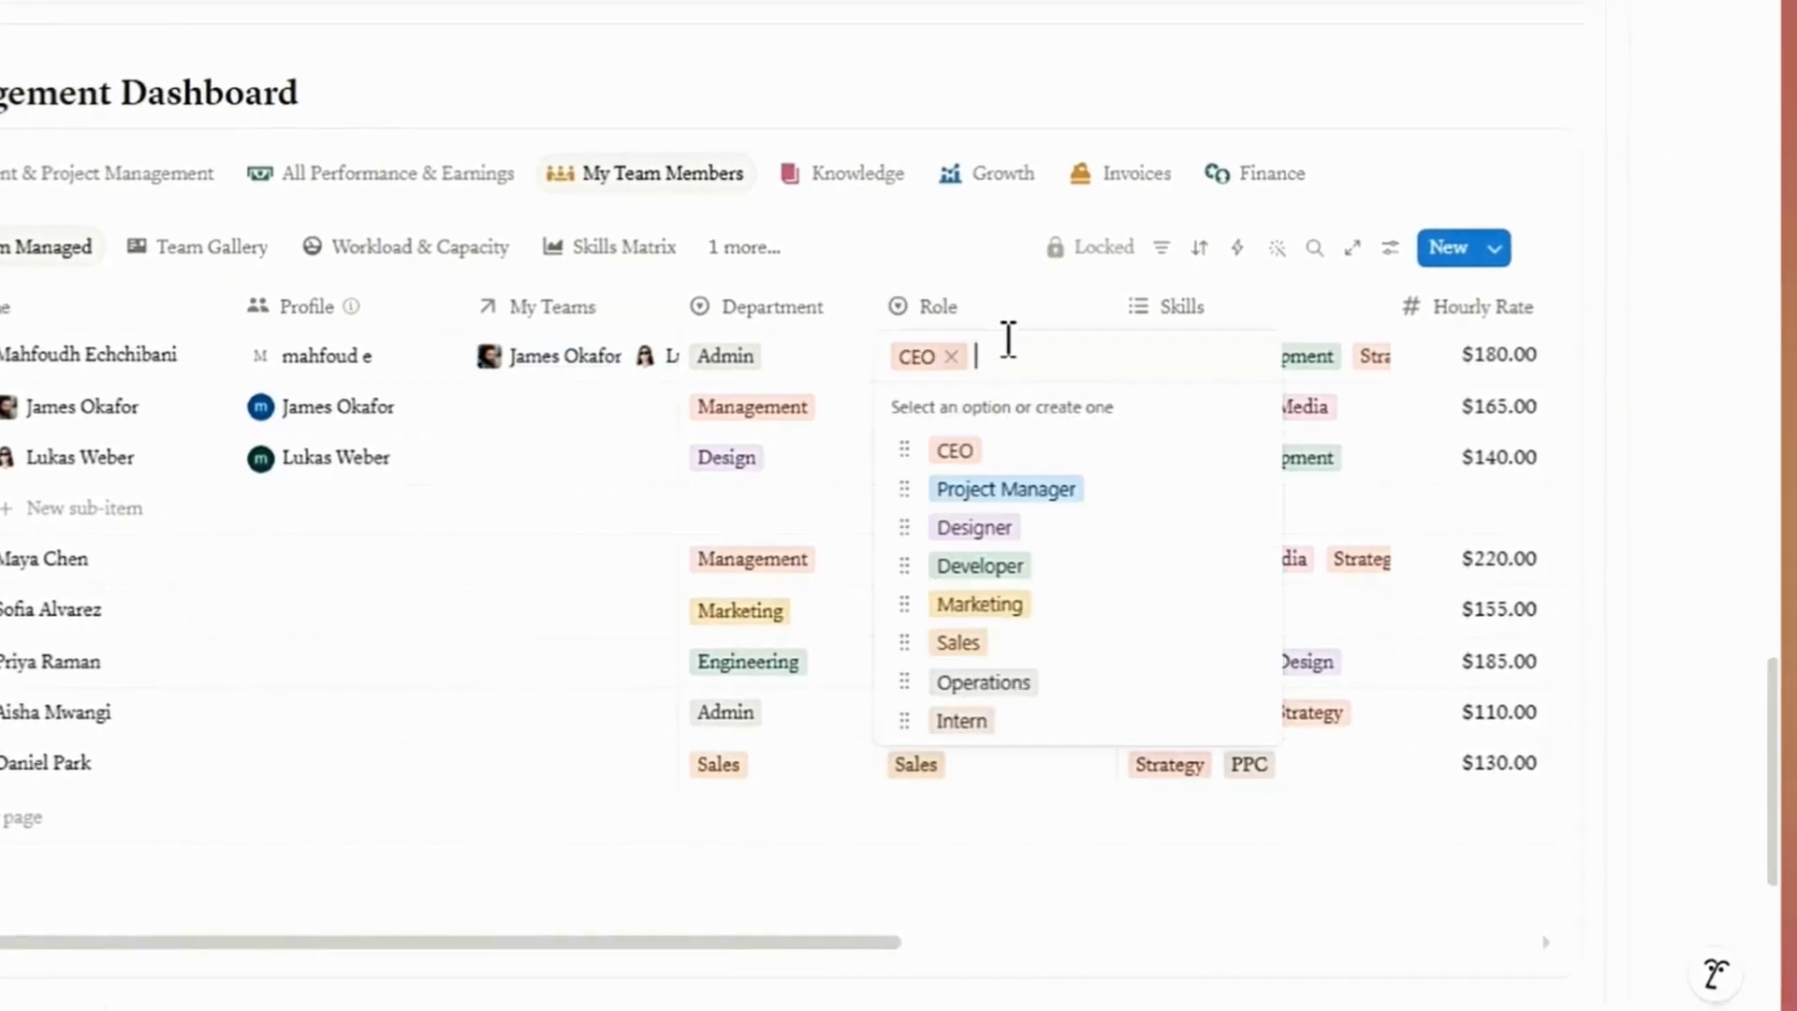
pyautogui.press('Escape')
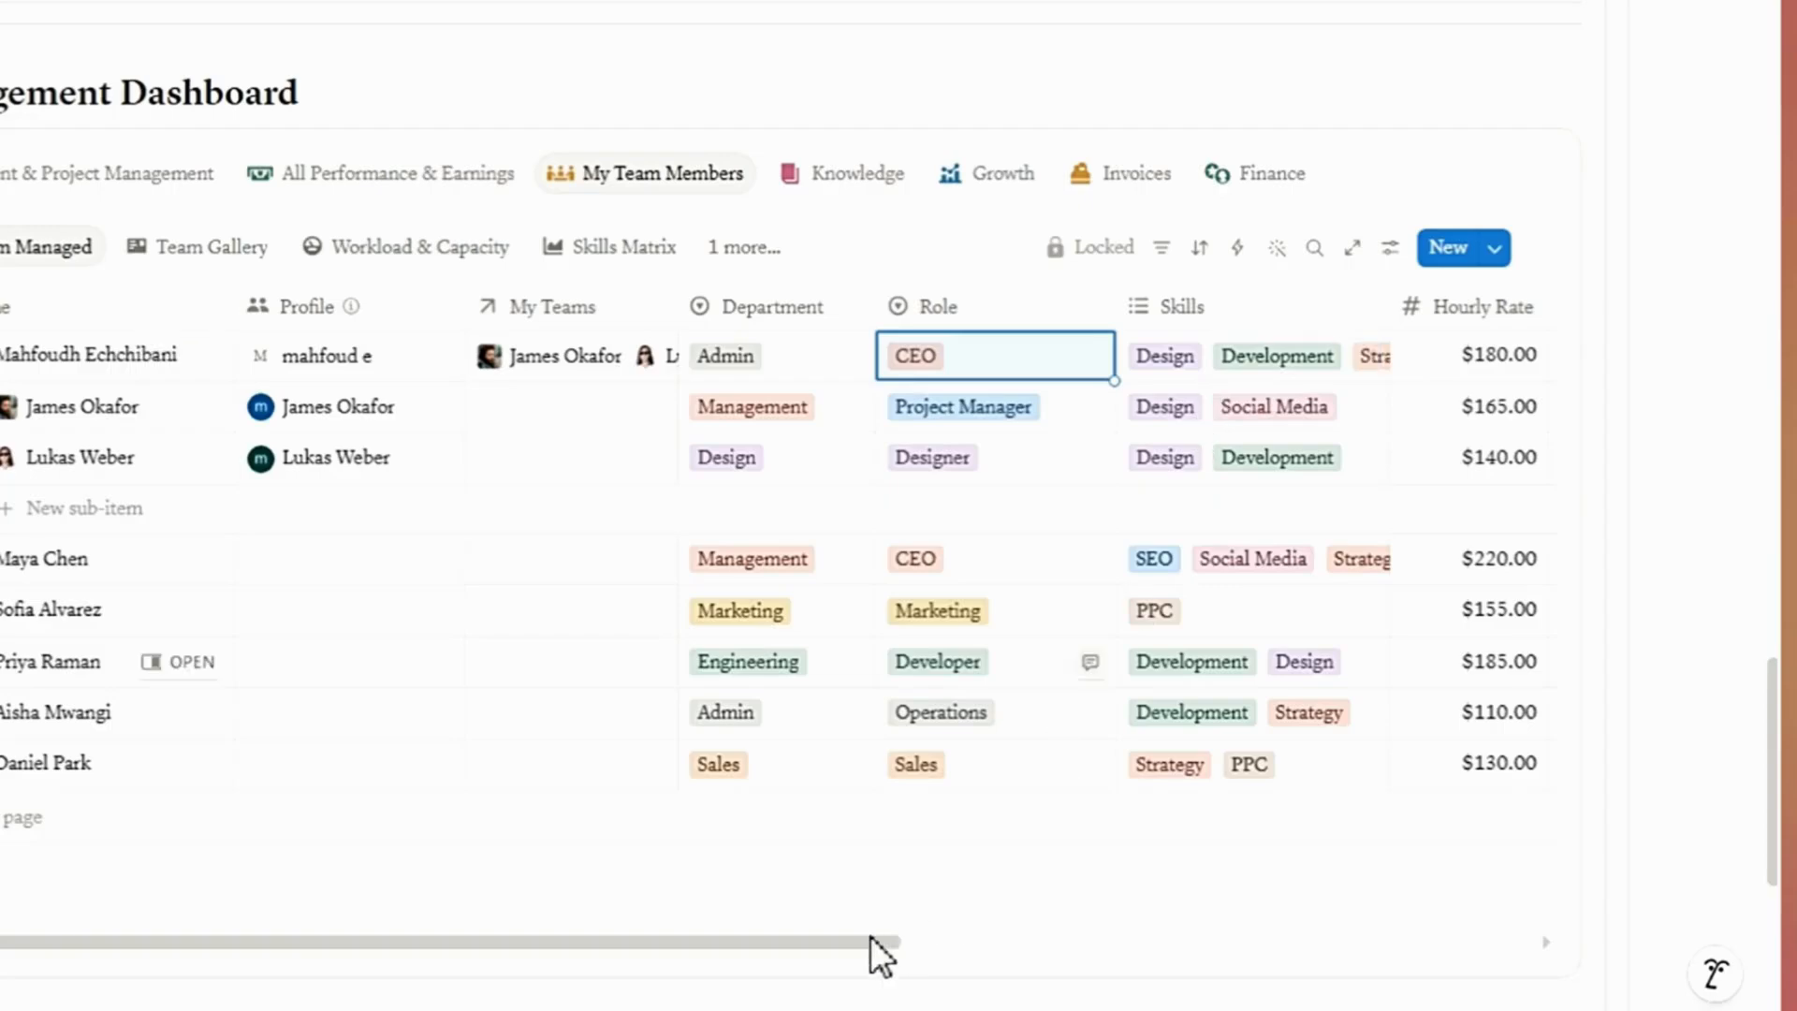
pyautogui.hscroll(5, 1014, 921)
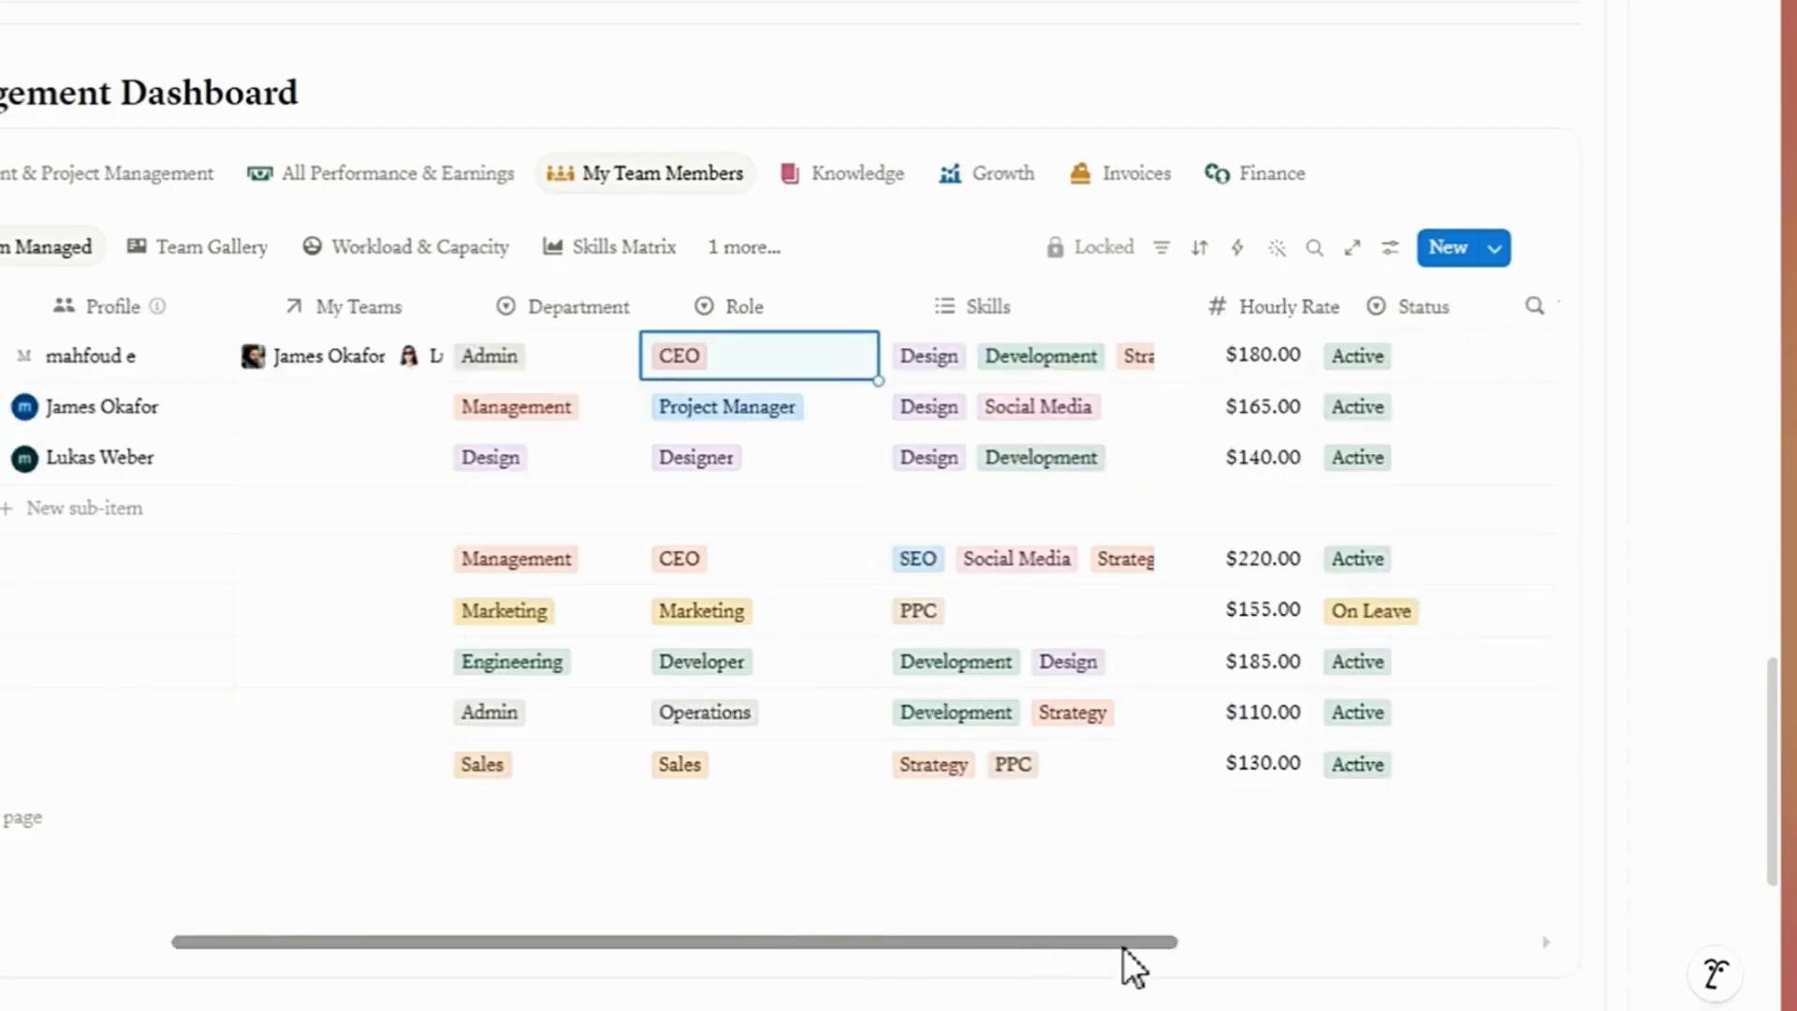
pyautogui.moveTo(1122, 947); pyautogui.dragTo(1487, 943)
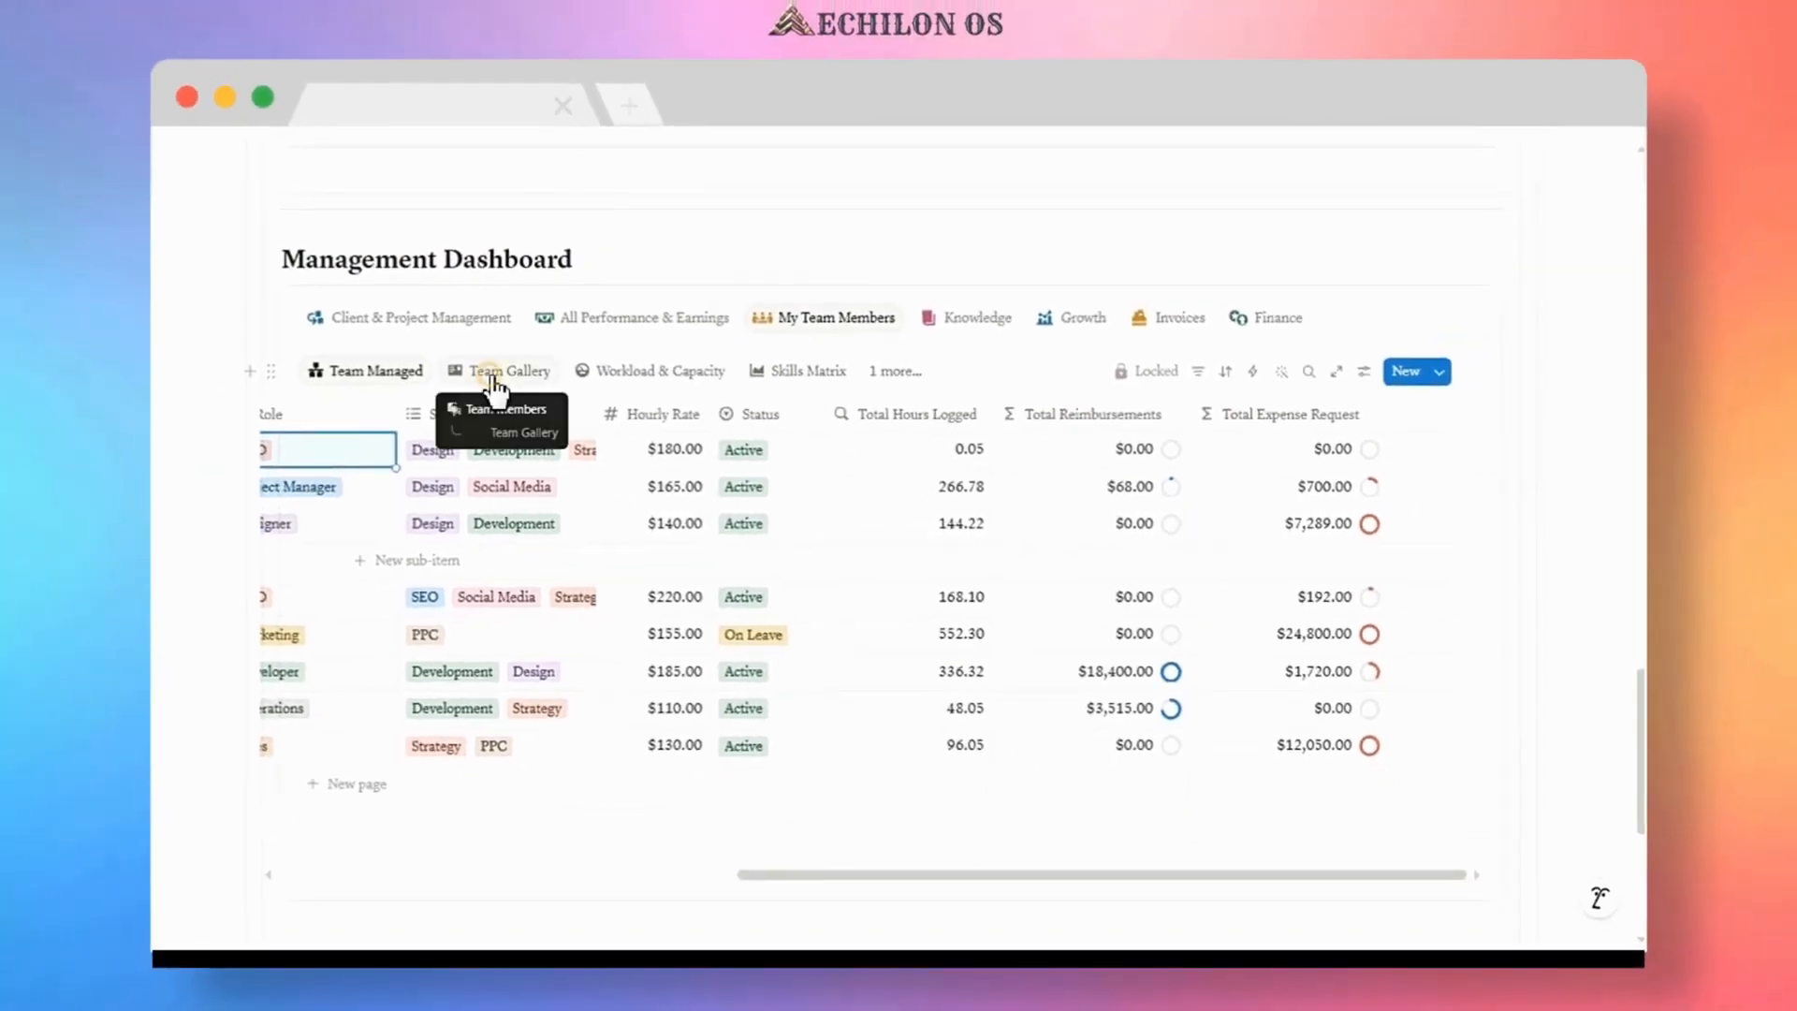
# - Look through the team members' cards in the Team Gallery view
pyautogui.click(493, 374)
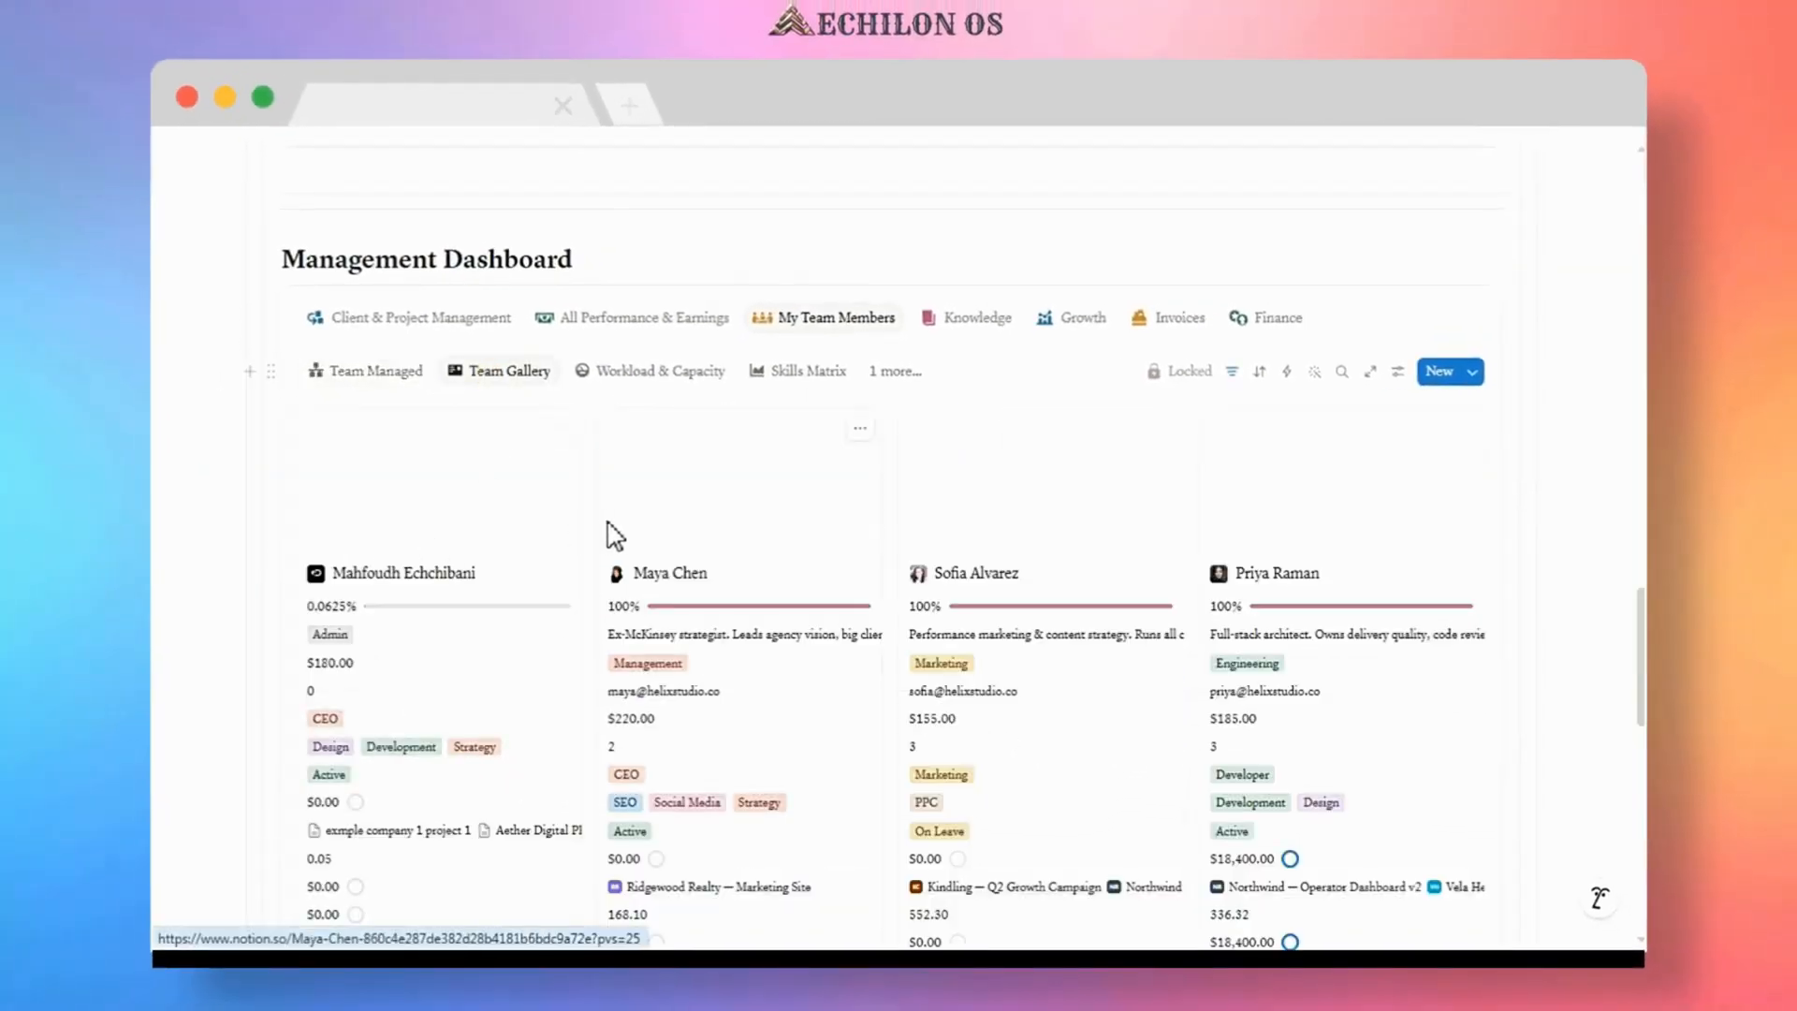
pyautogui.scroll(-4, 606, 533)
pyautogui.scroll(-6, 599, 534)
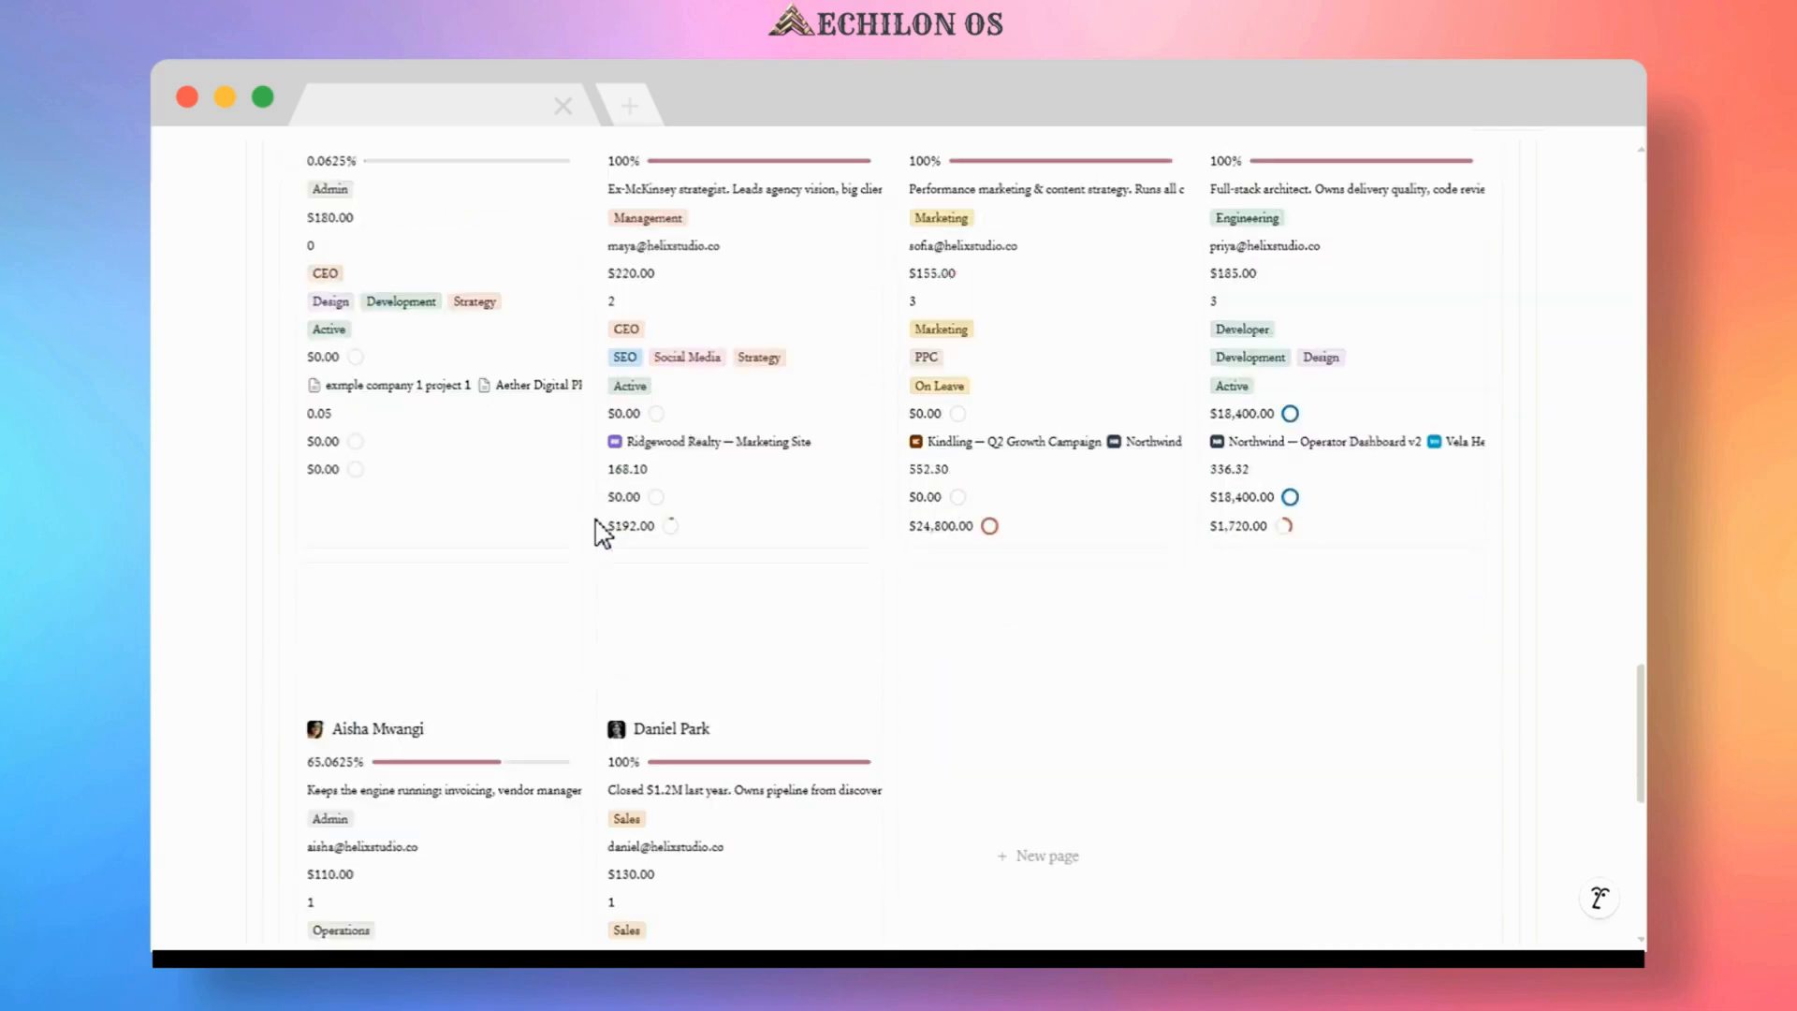
pyautogui.scroll(6, 600, 524)
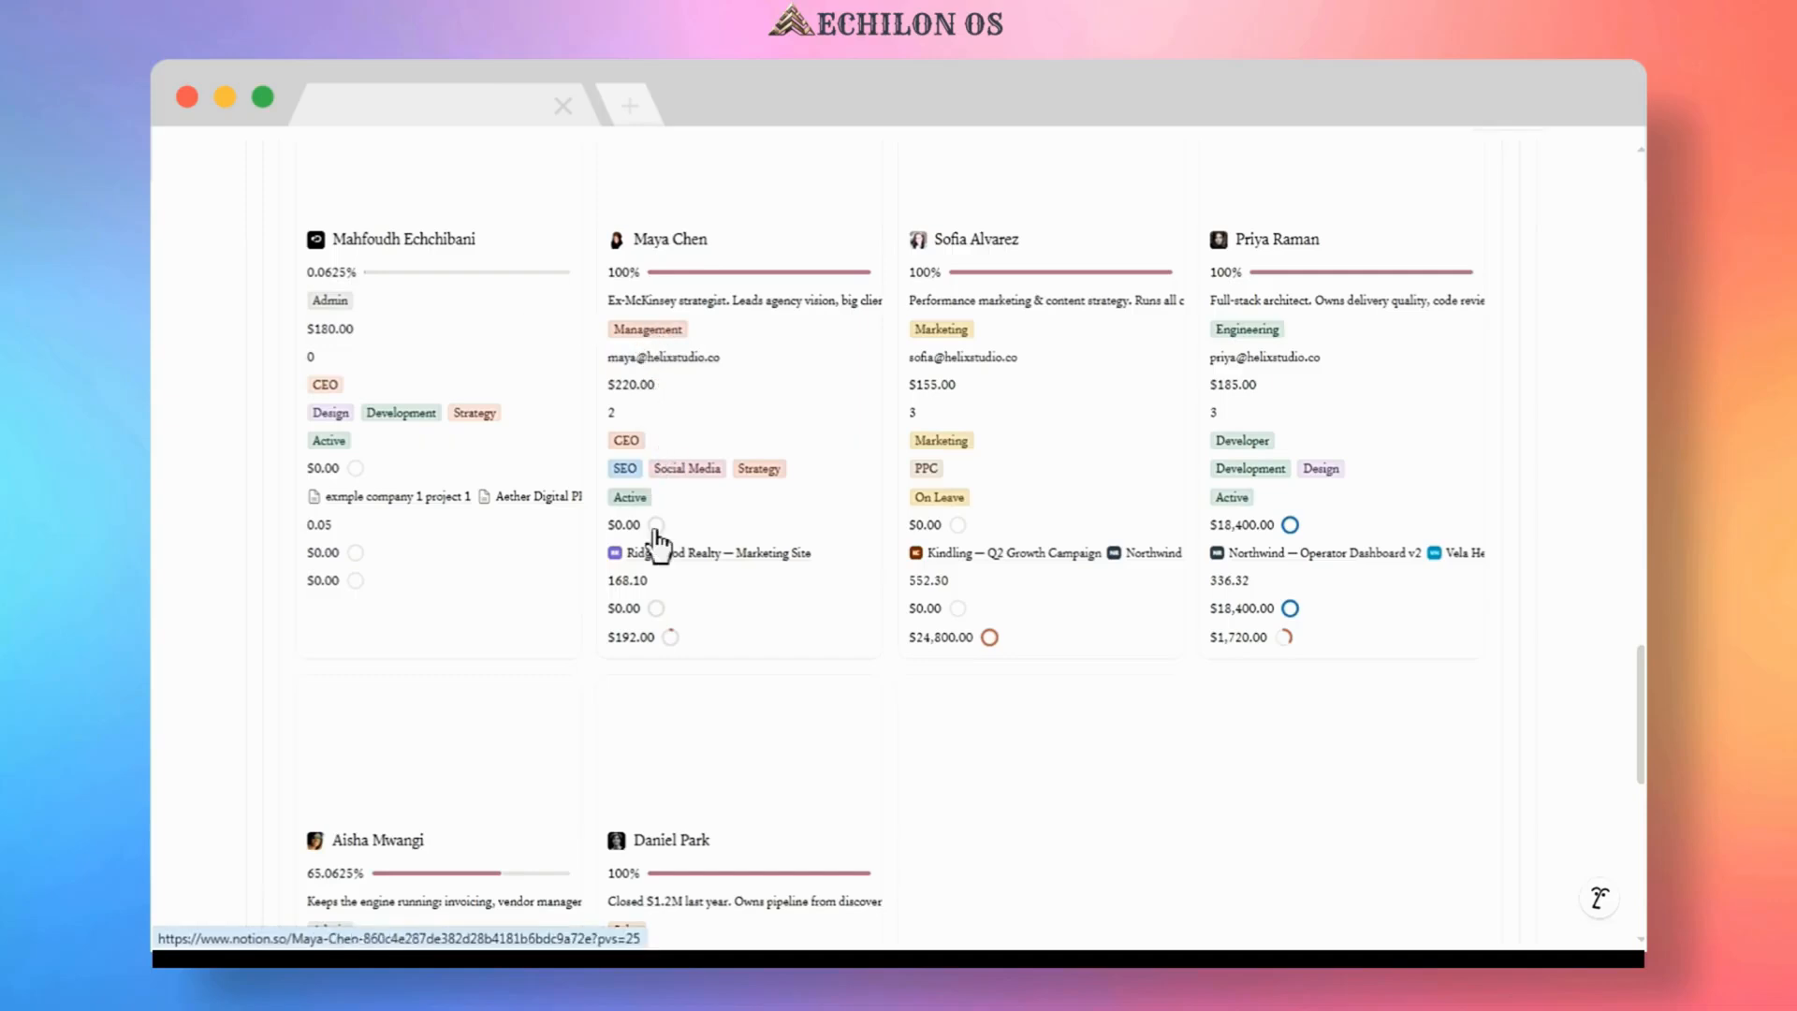
pyautogui.scroll(1, 562, 468)
pyautogui.scroll(1, 561, 468)
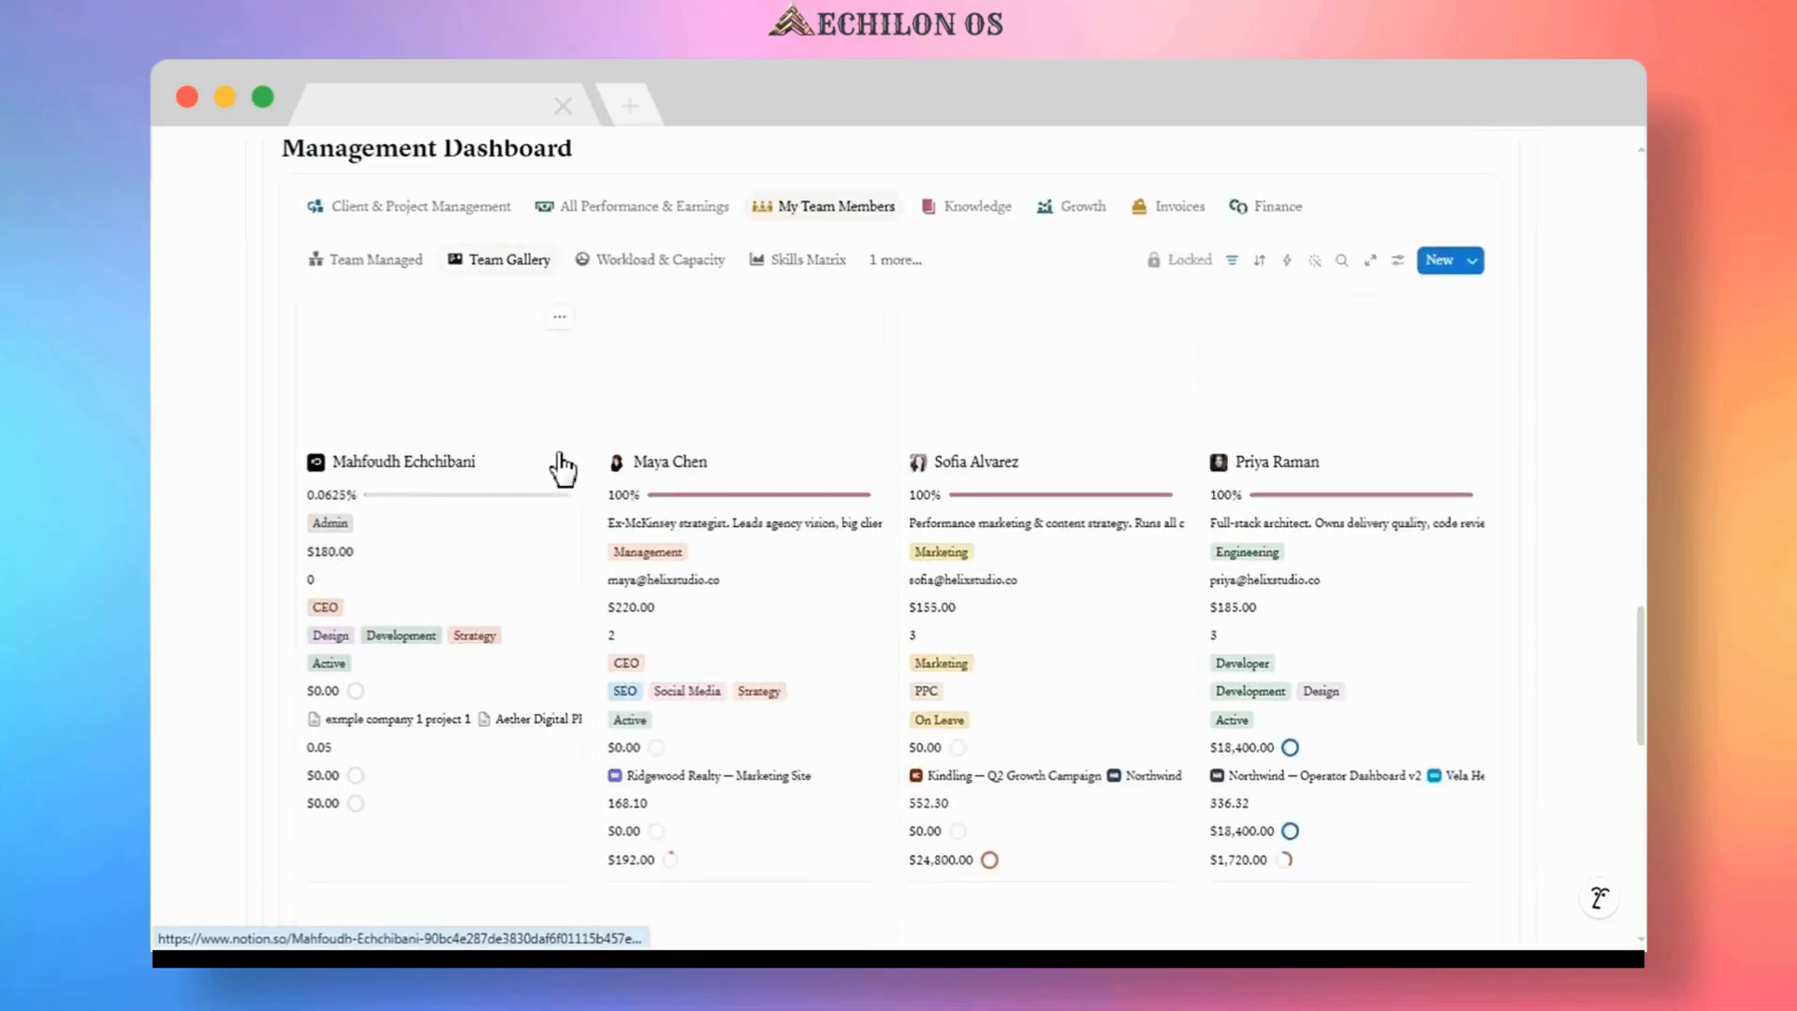
# - Review the team members in the Workload & Capacity, Skills Matrix and HR & Onboarding Tracker views
pyautogui.click(640, 267)
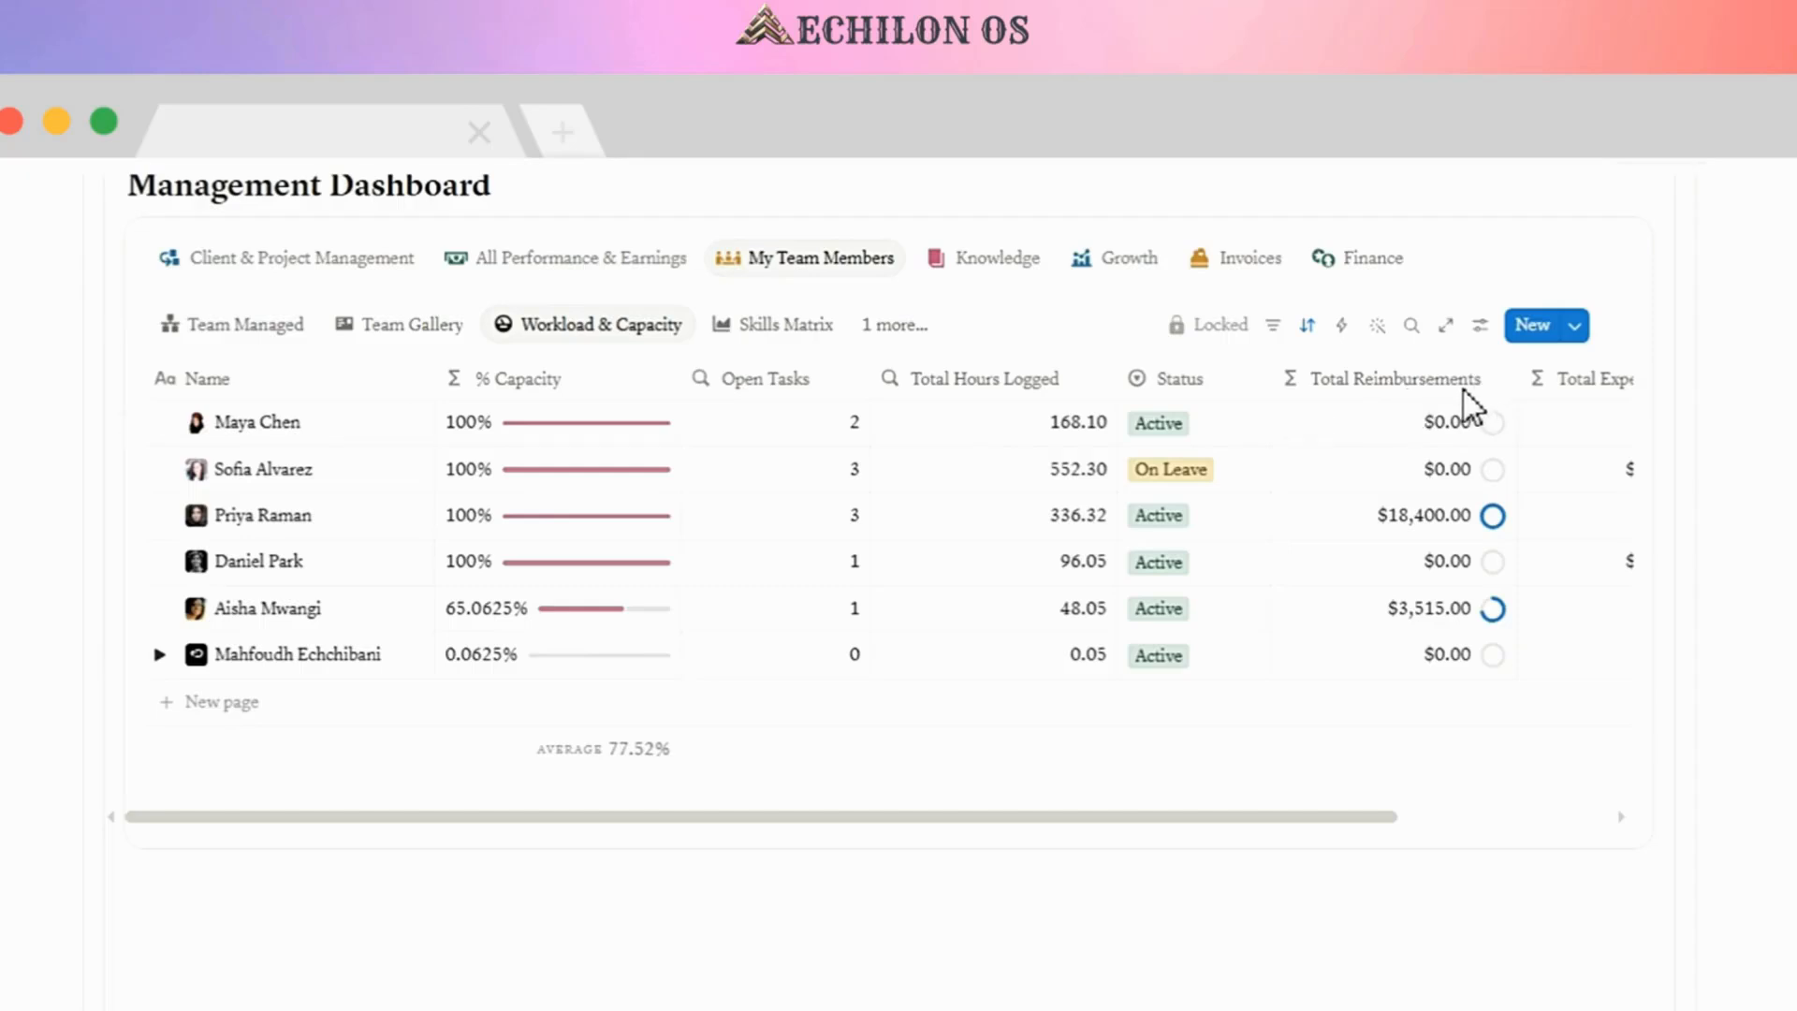
pyautogui.moveTo(1350, 817); pyautogui.dragTo(1577, 816)
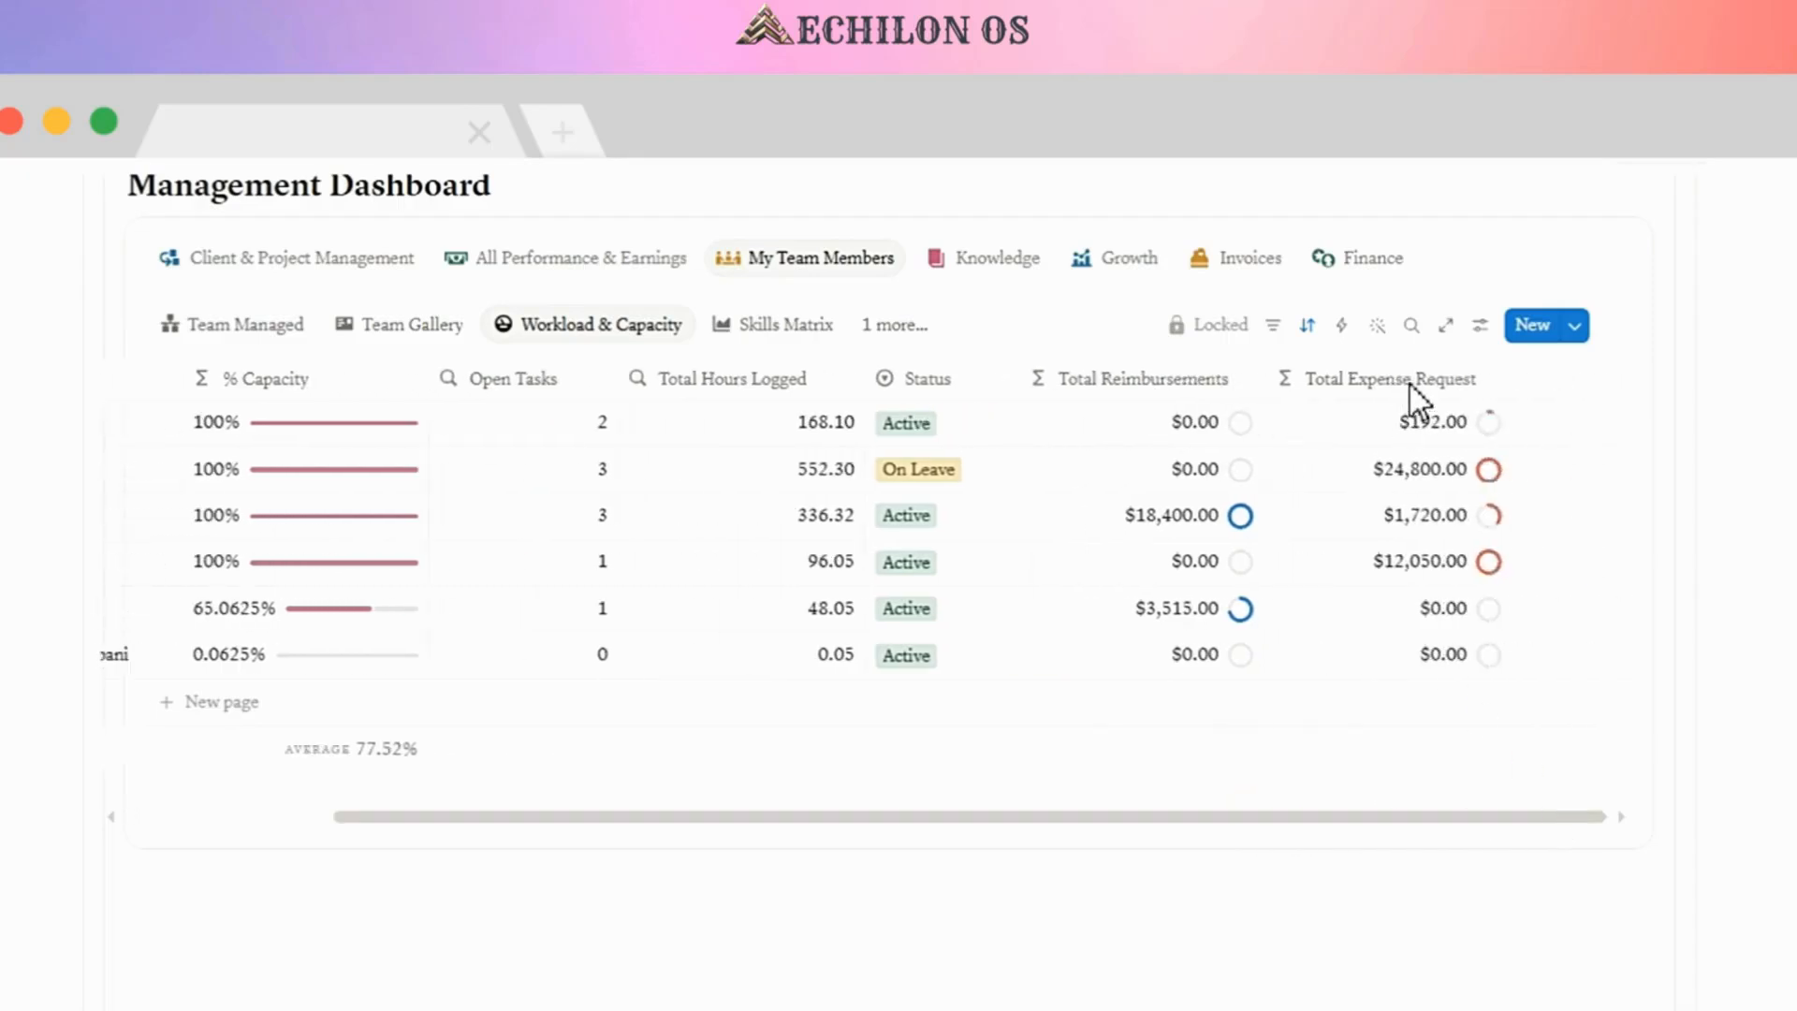
pyautogui.click(786, 327)
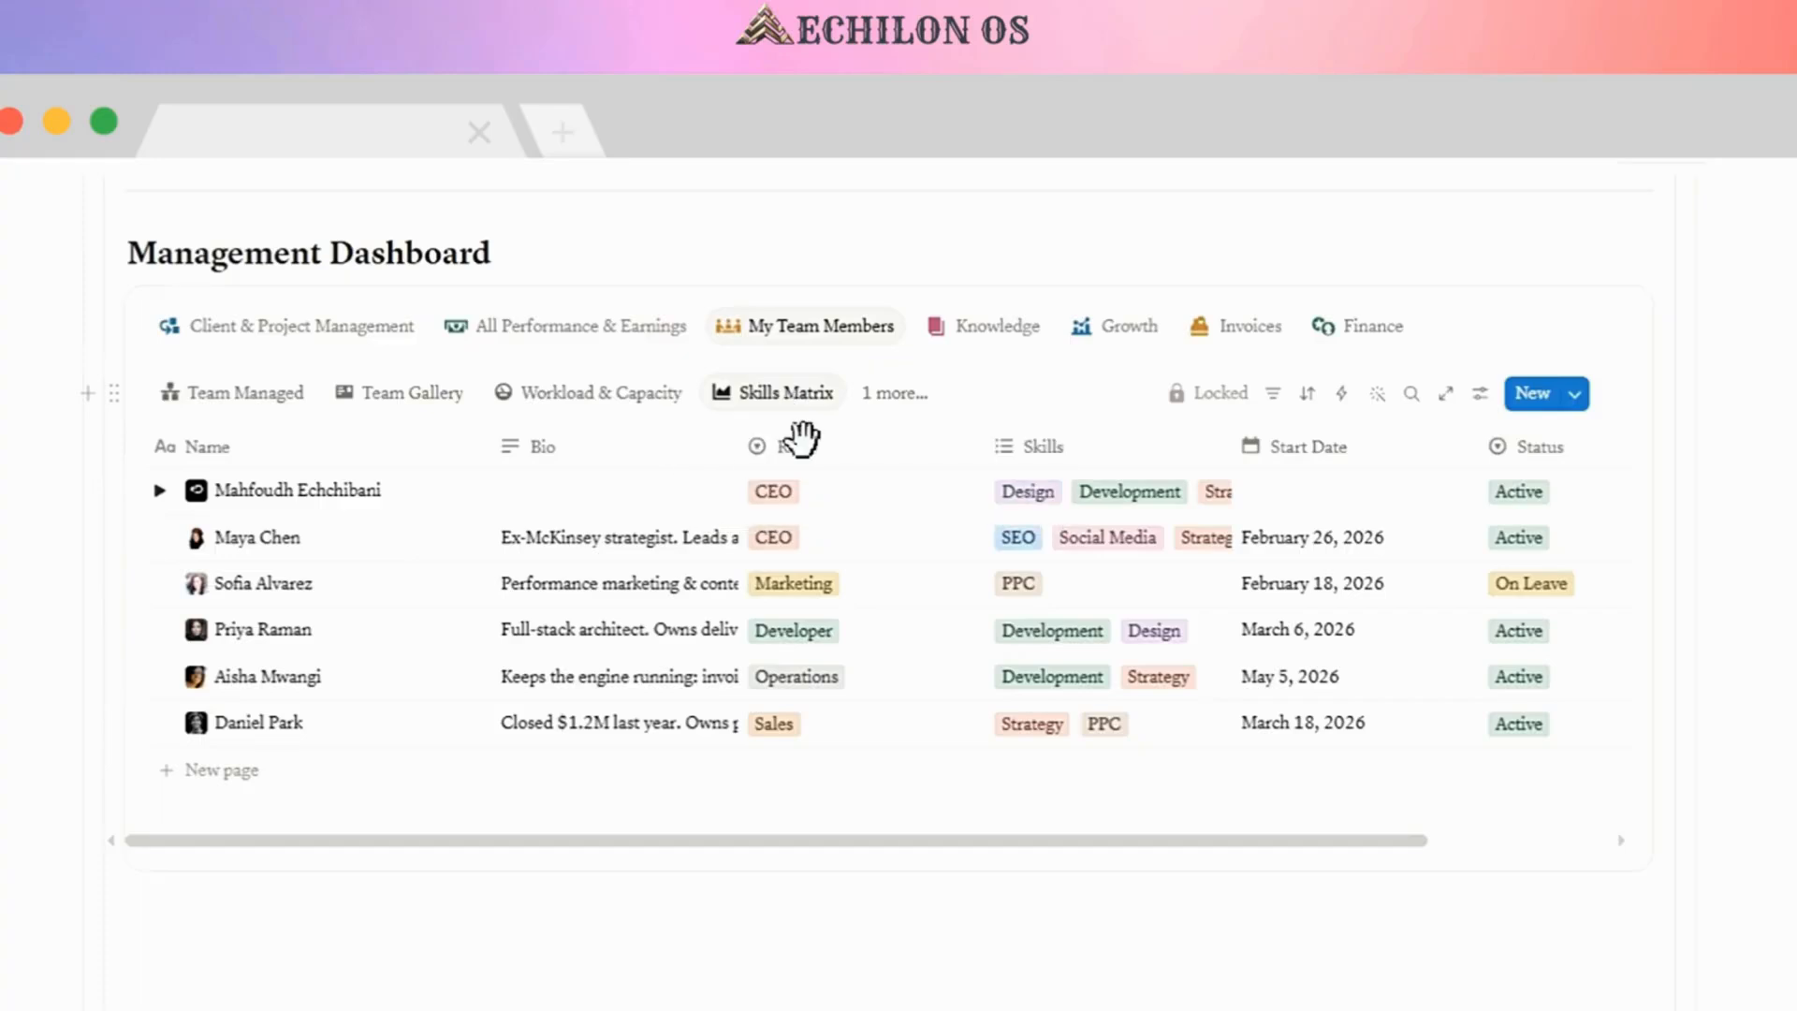
pyautogui.click(900, 393)
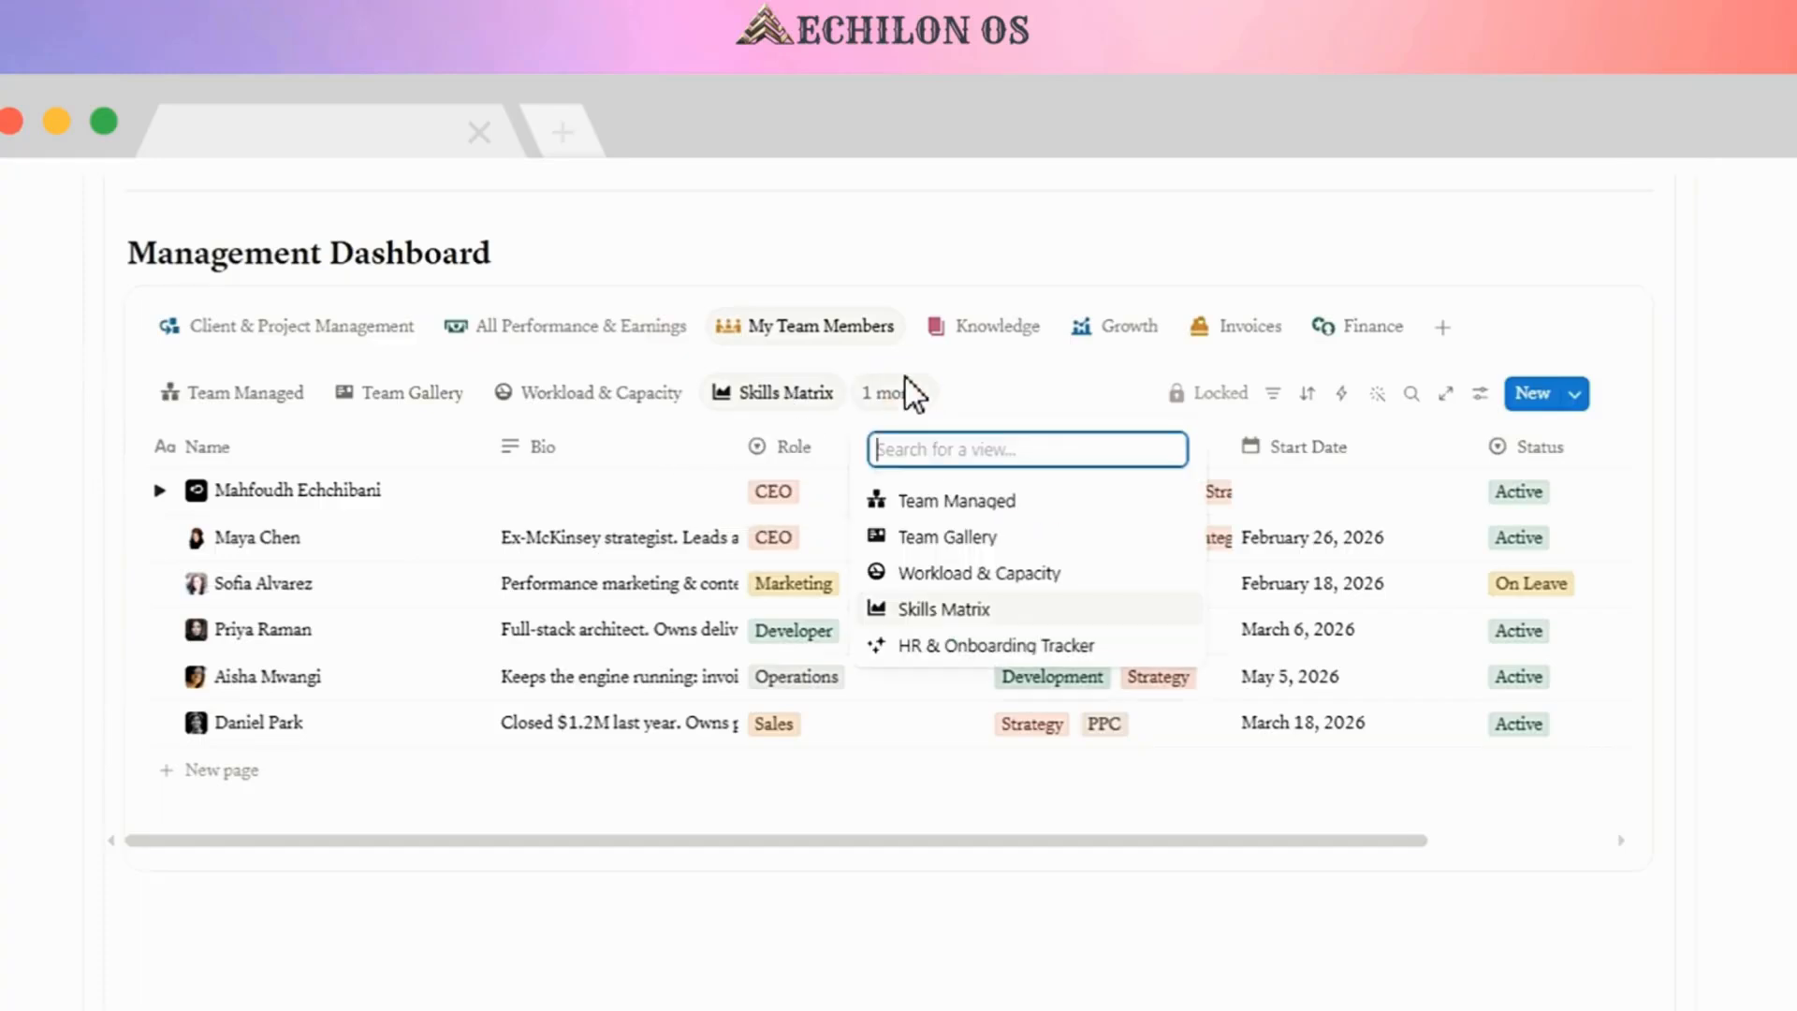
pyautogui.click(953, 648)
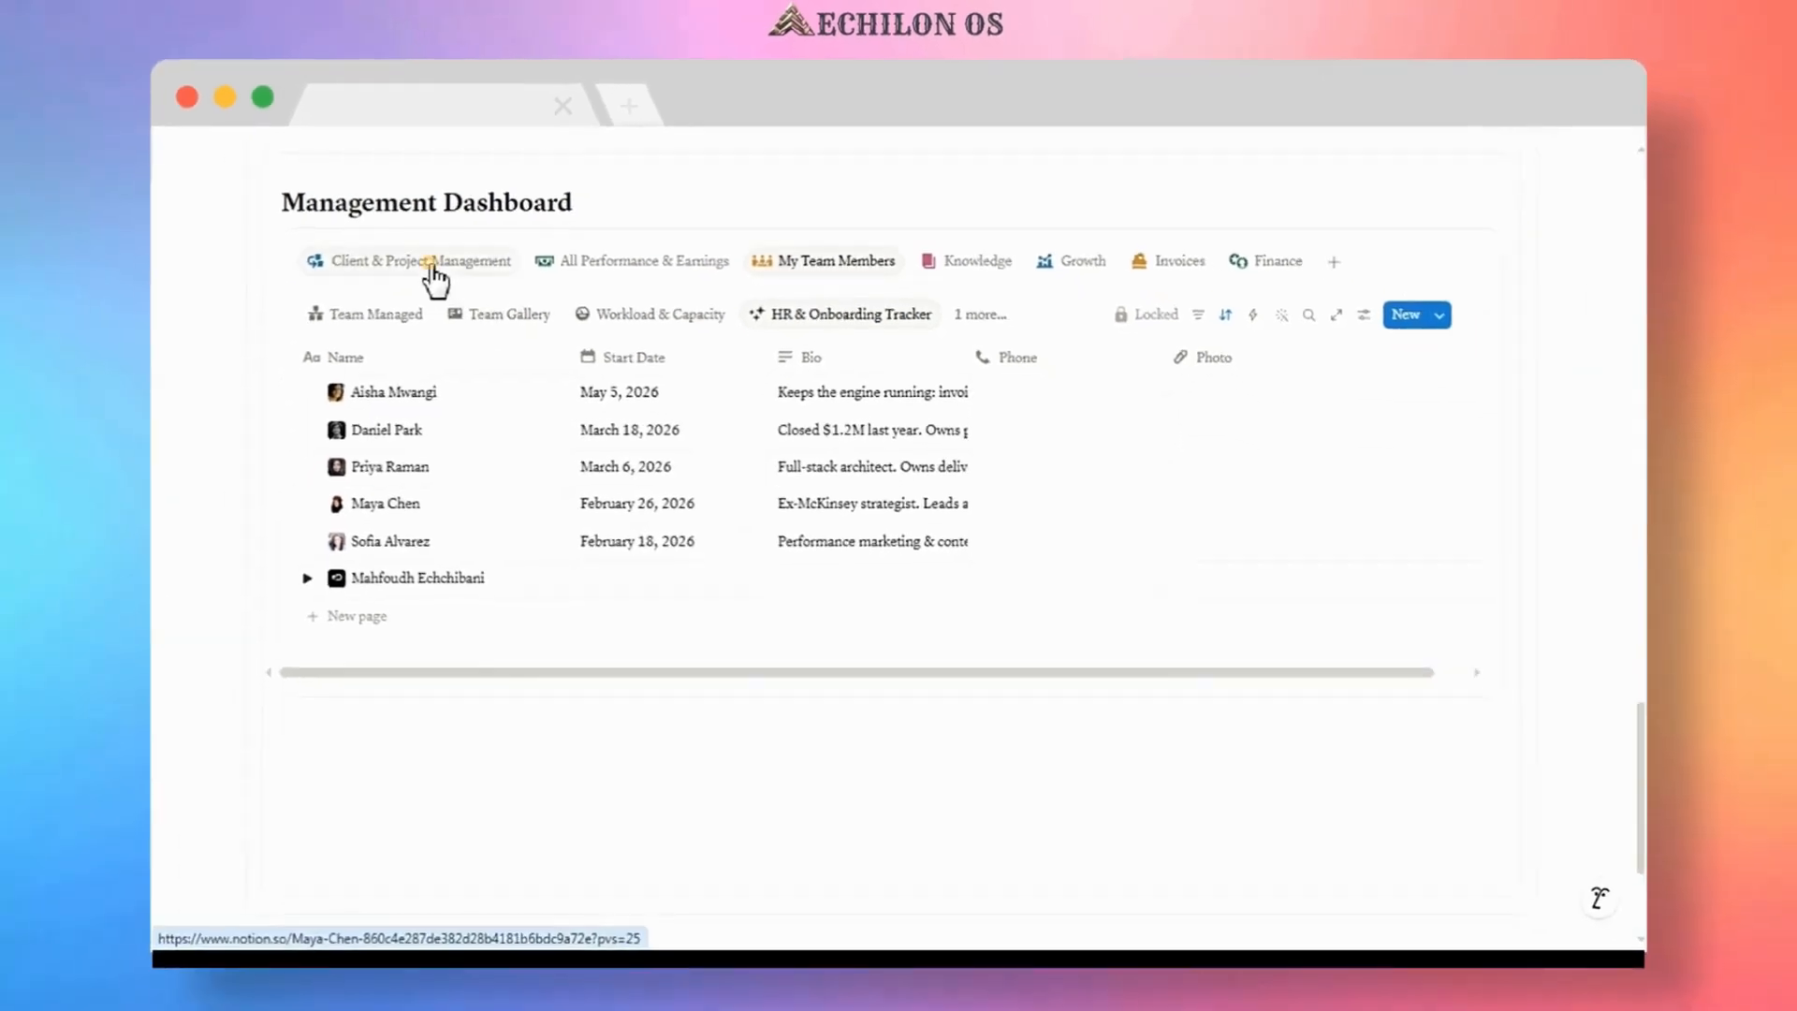
# - In the project management Task Inbox, assign the Apex Scaling Task to the first listed team member
pyautogui.click(432, 263)
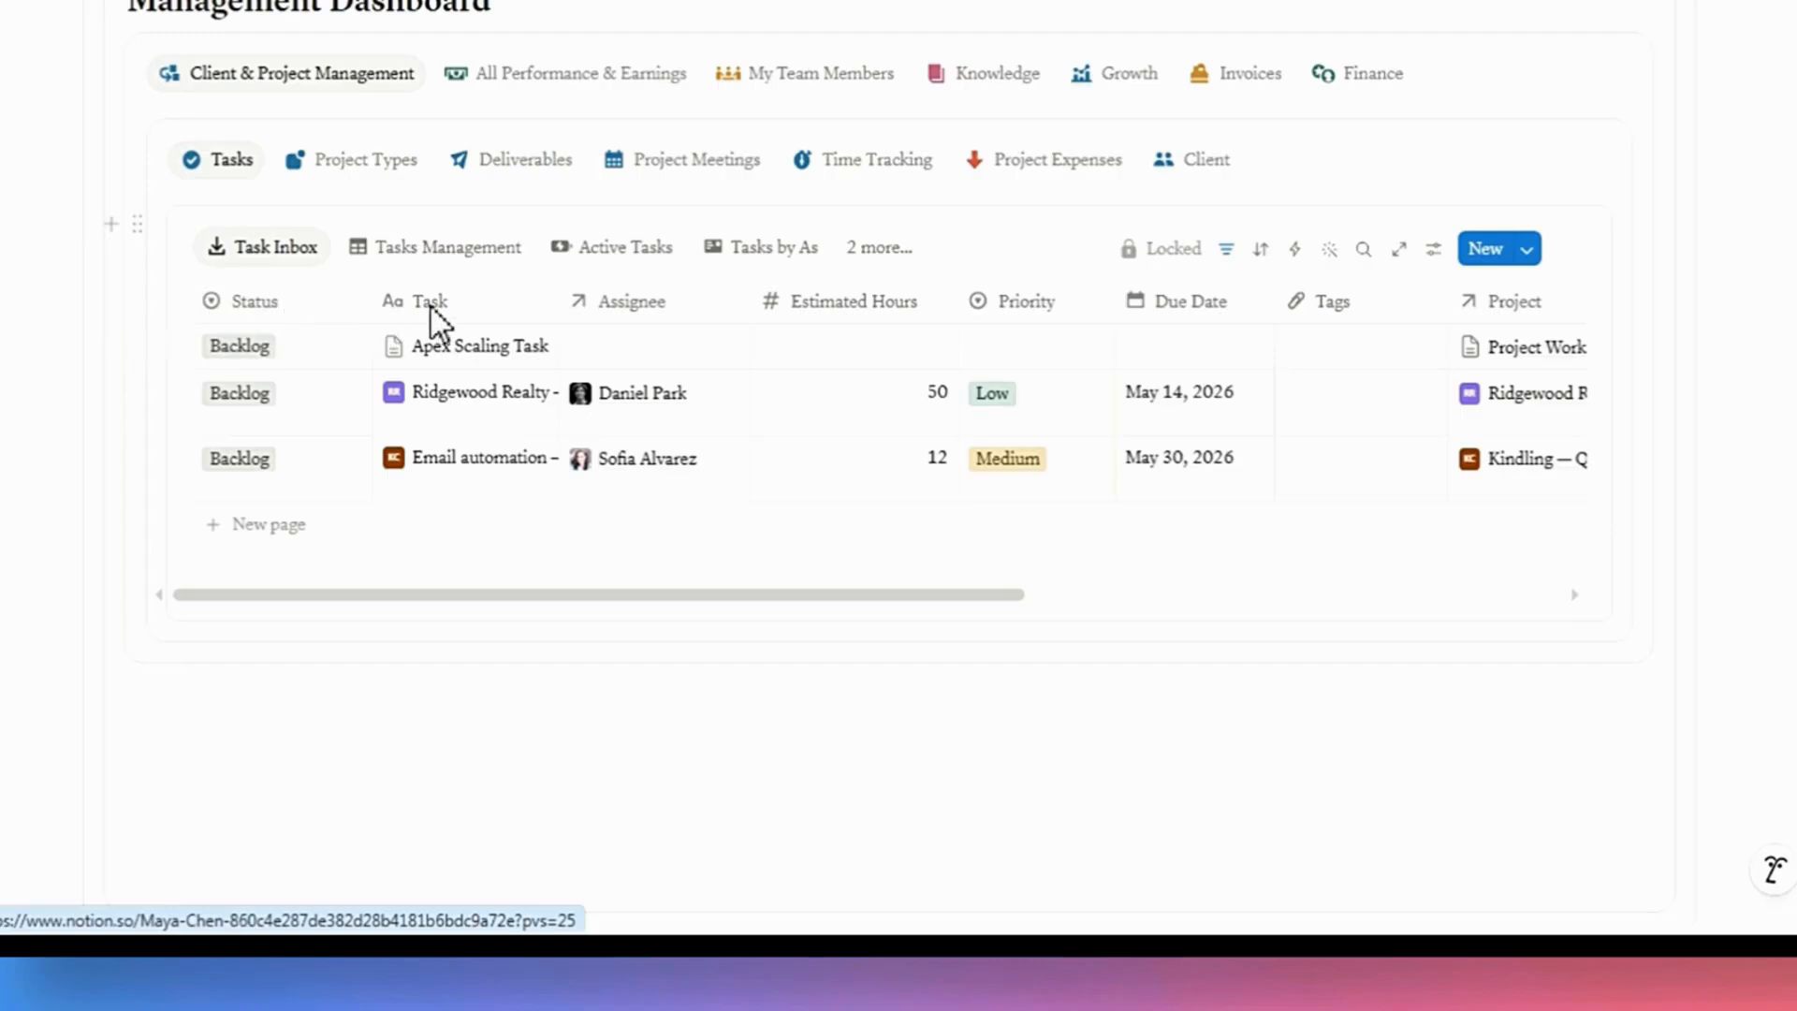
pyautogui.click(631, 348)
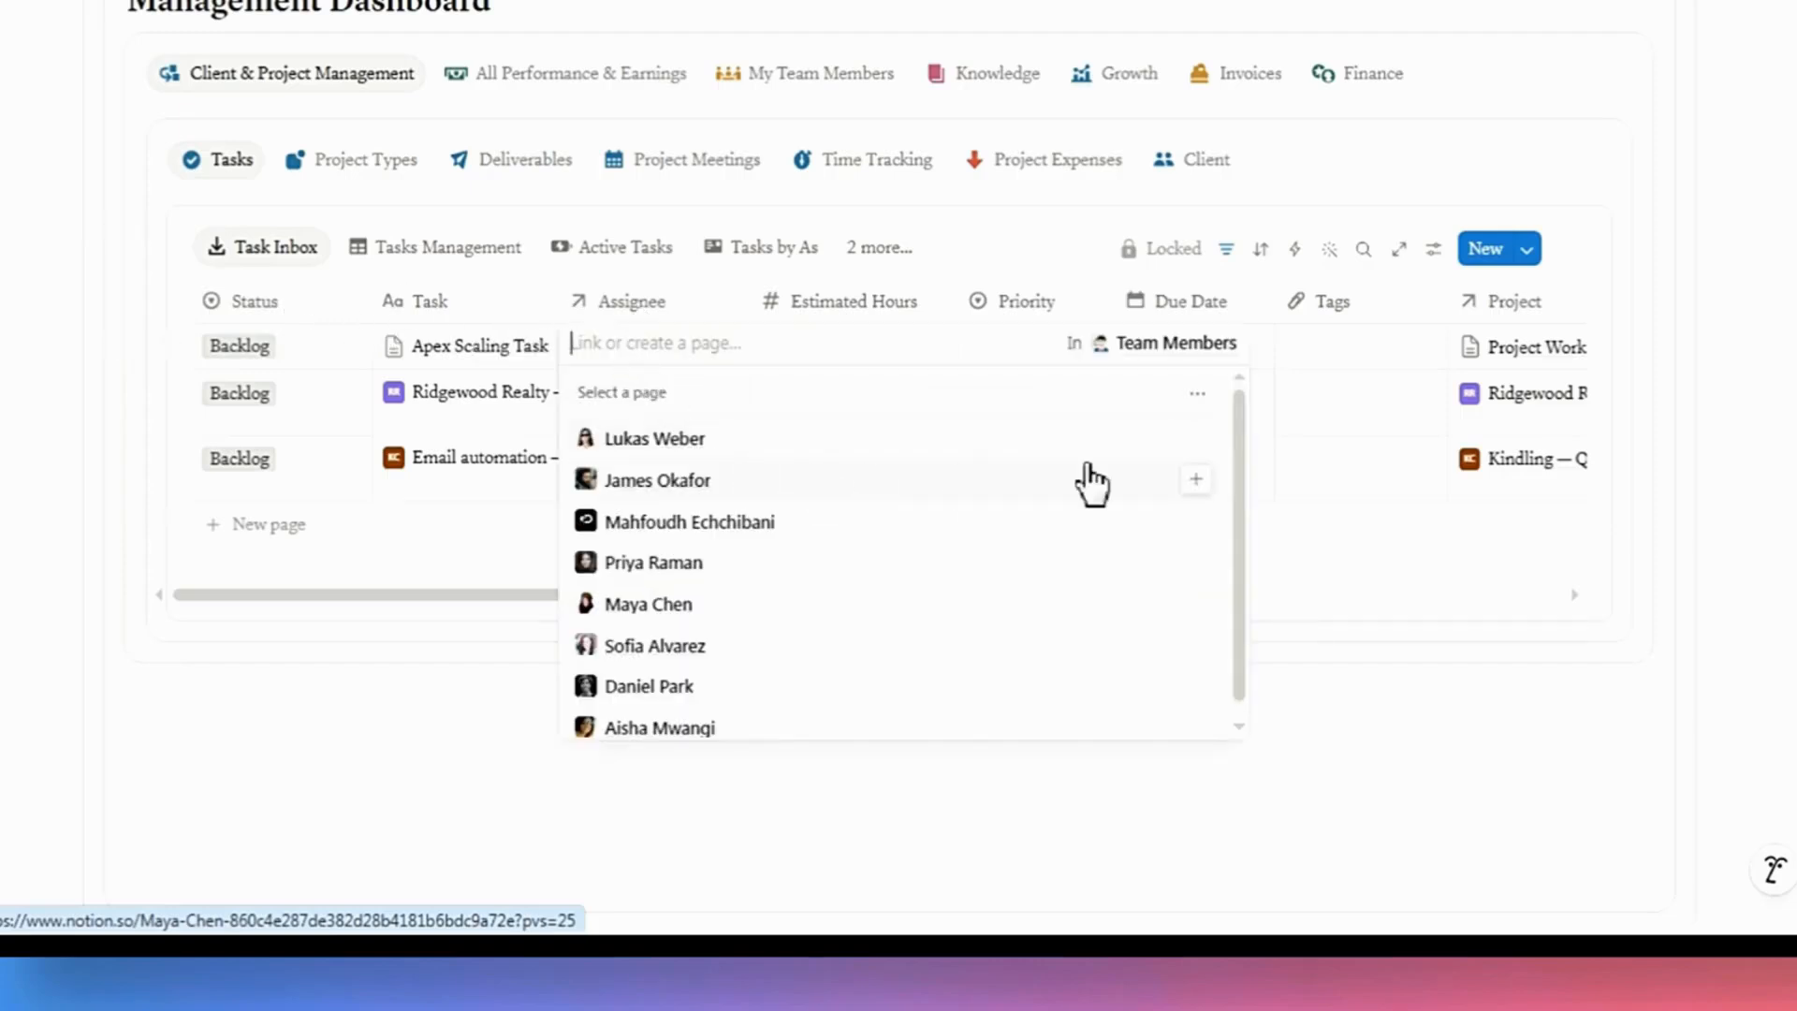
pyautogui.click(1194, 440)
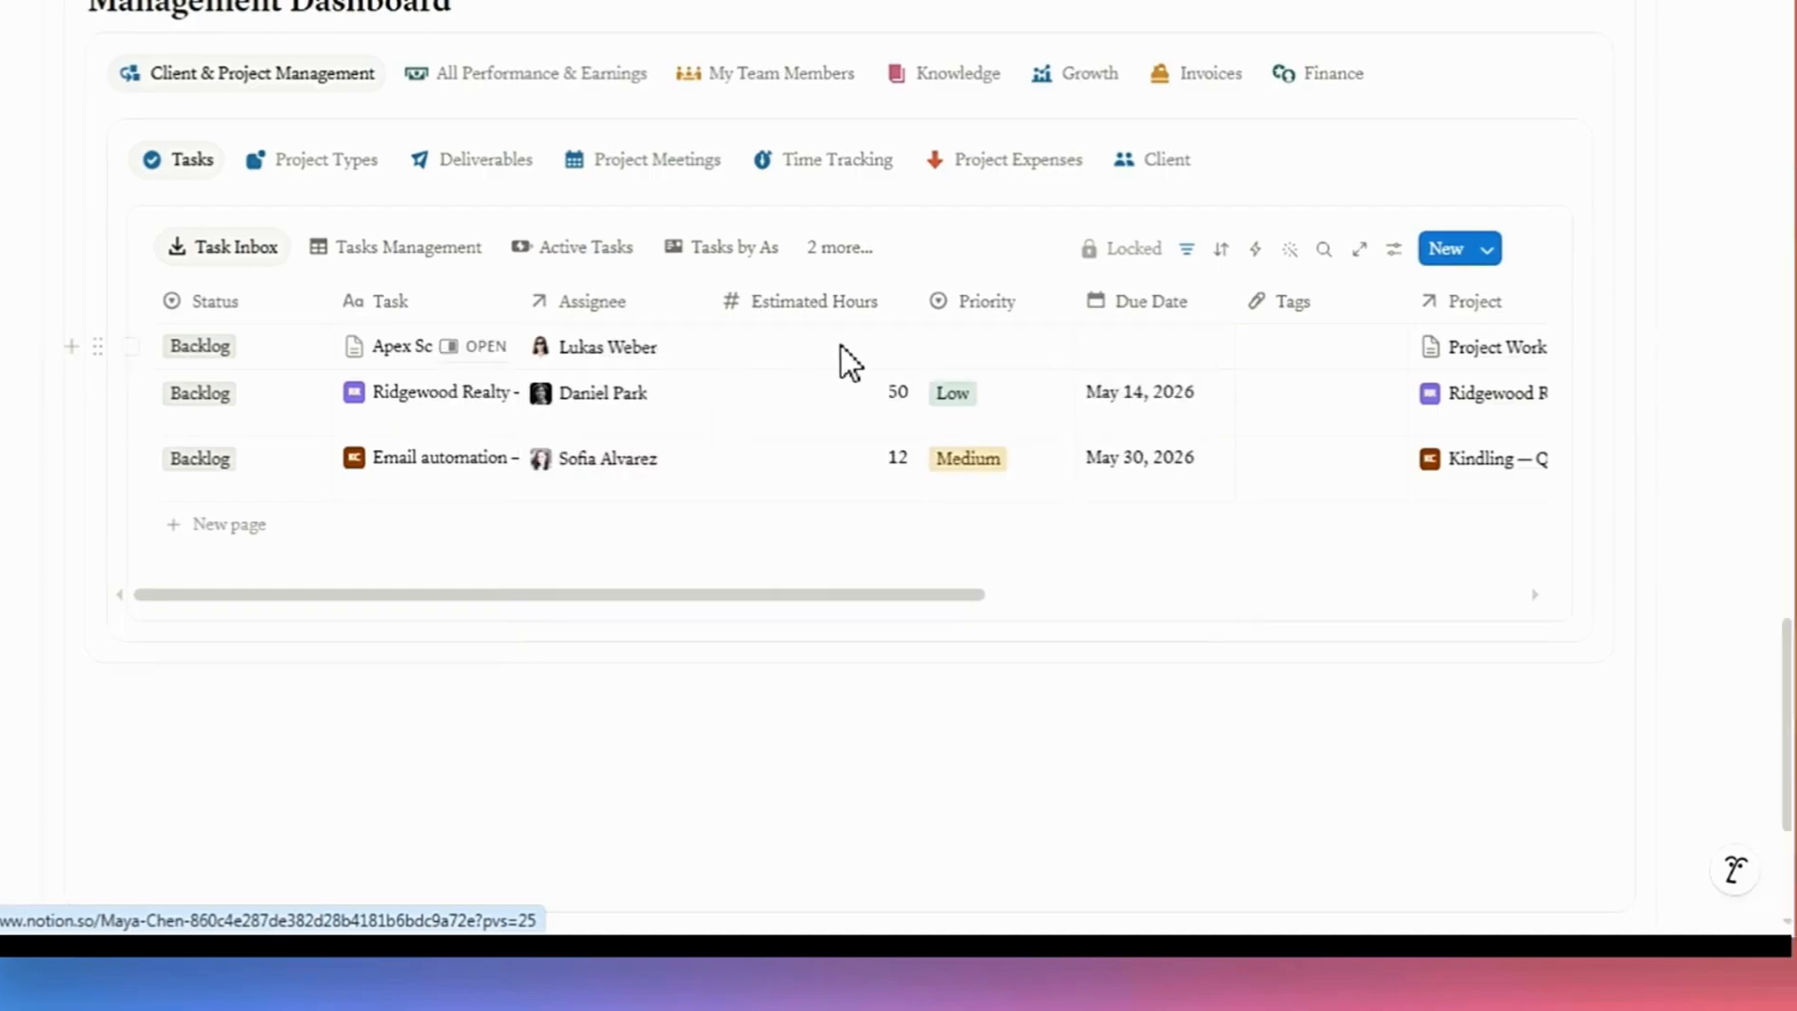
# - Set the Apex Scaling Task's estimated hours to 80 and its priority to High
pyautogui.click(756, 344)
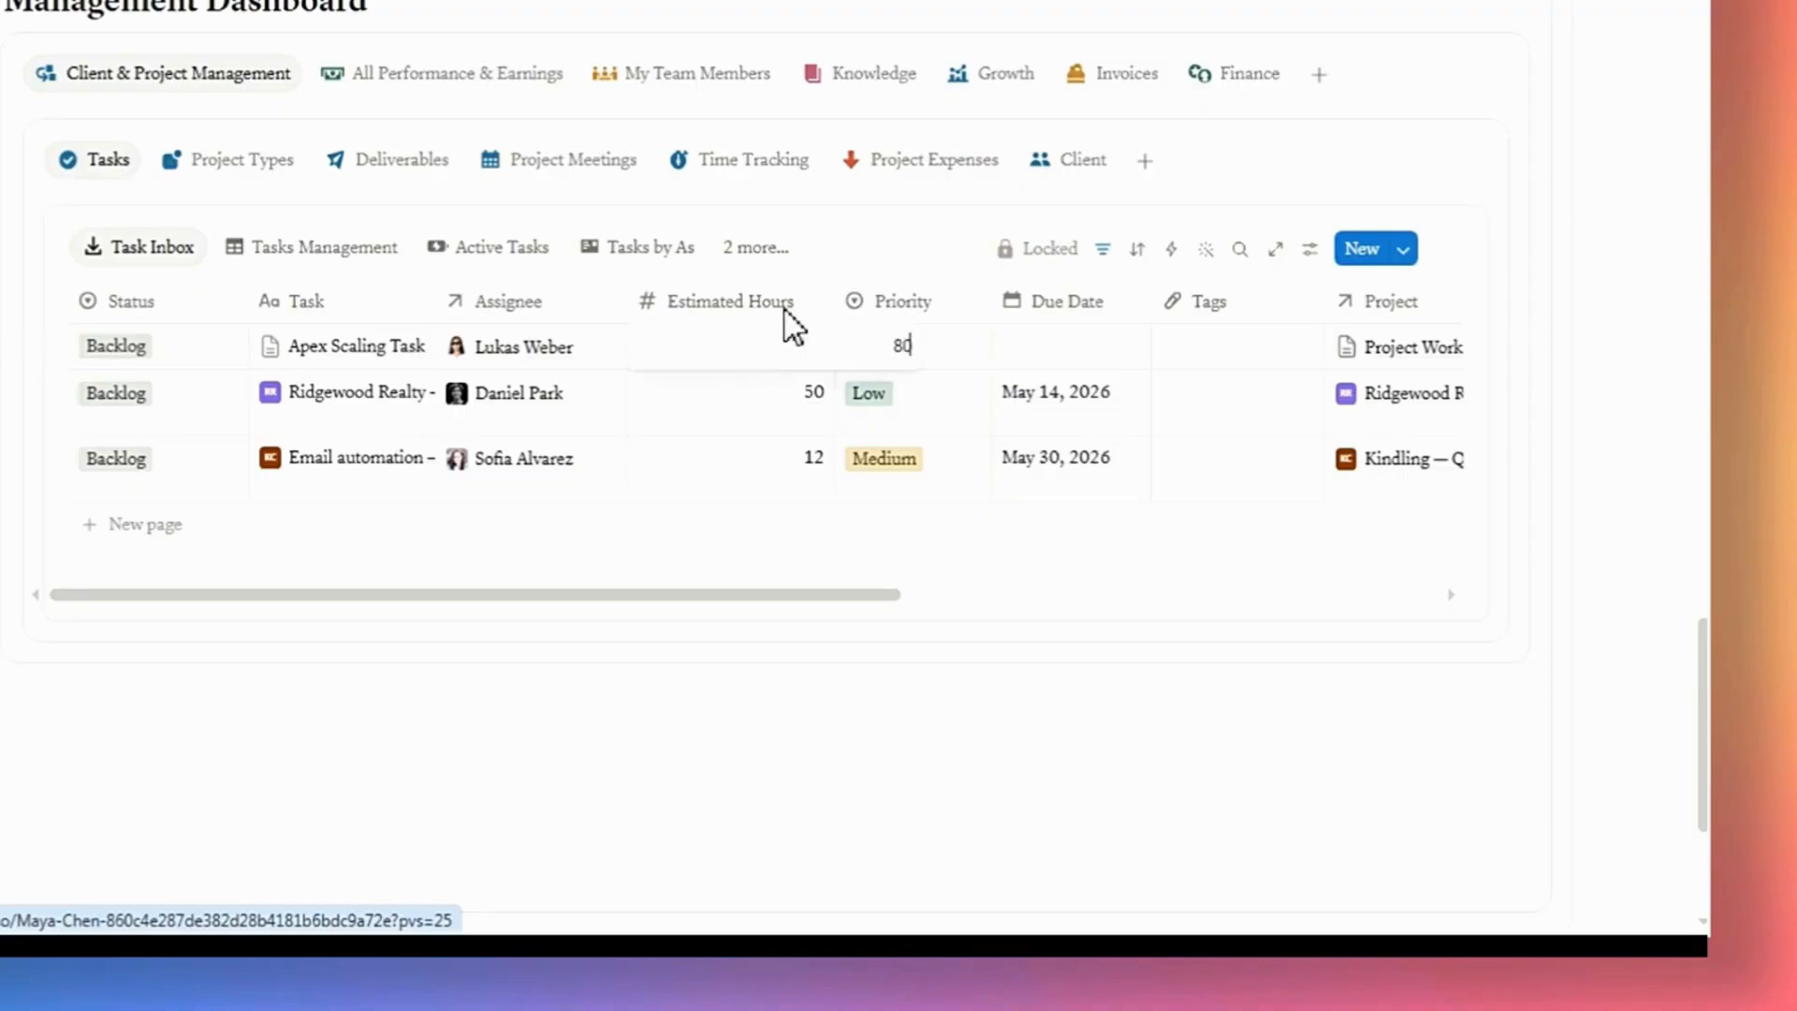
pyautogui.press('Return')
pyautogui.click(905, 344)
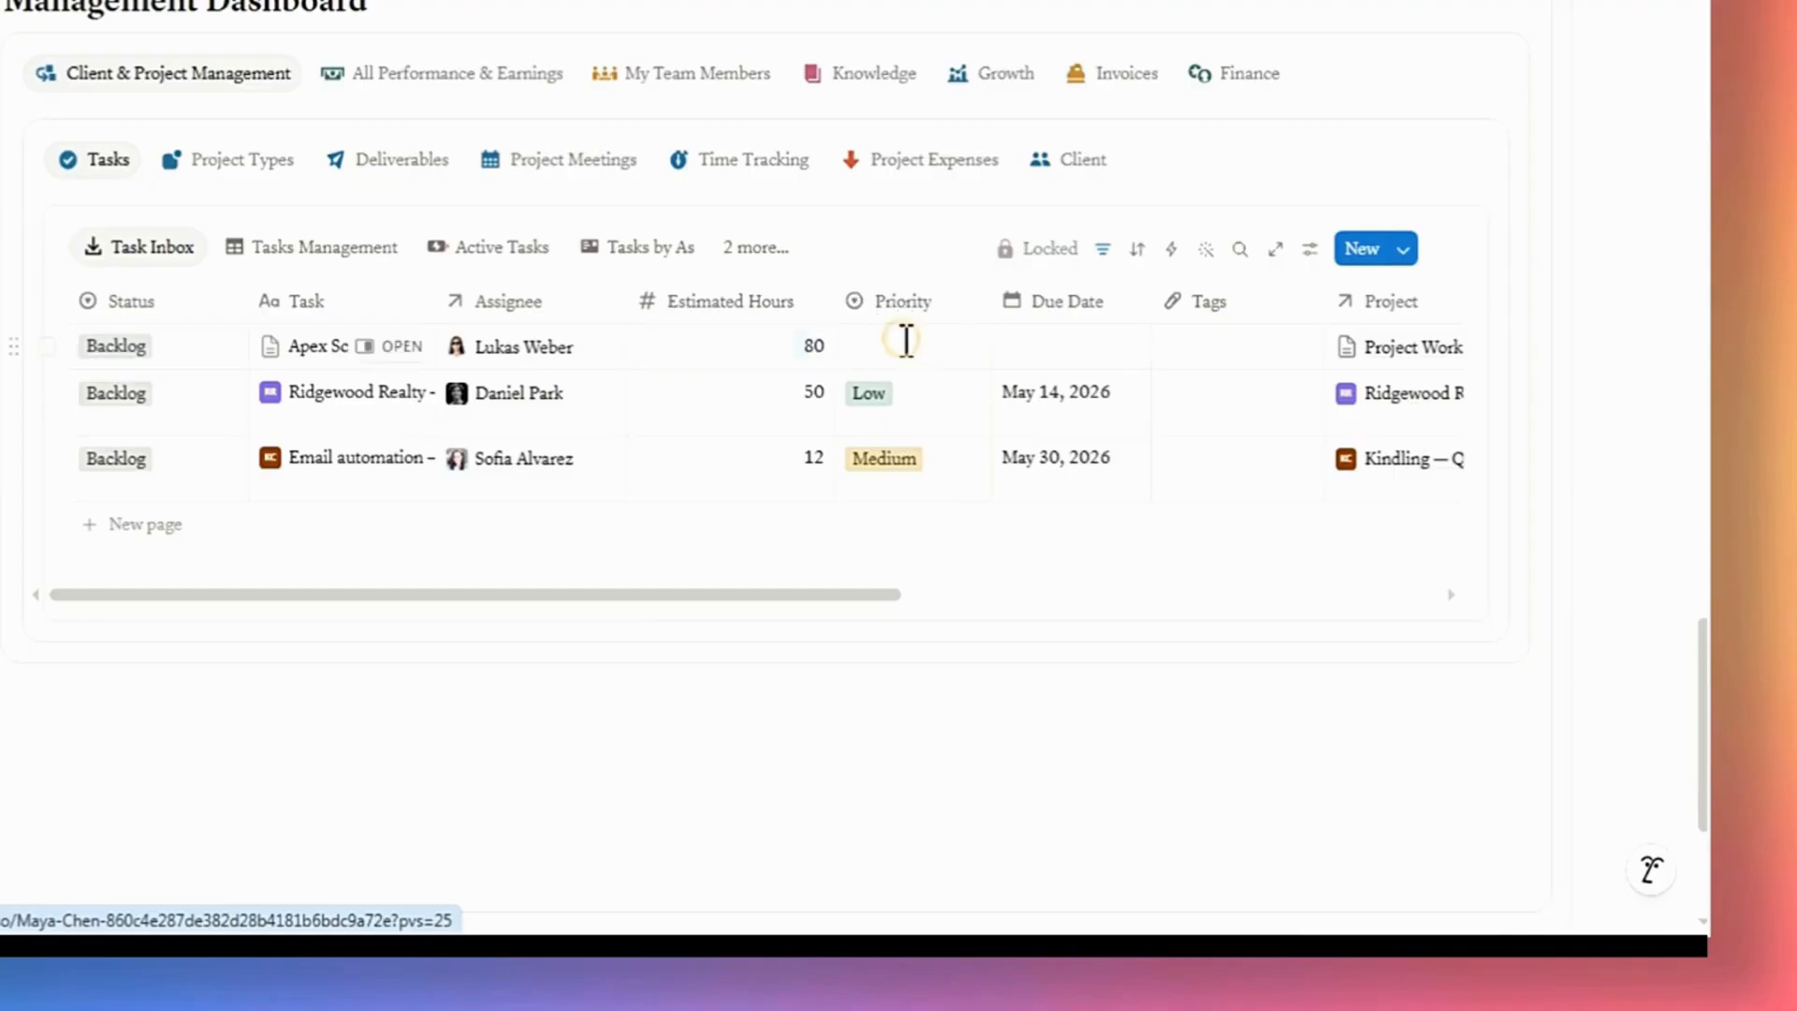
pyautogui.click(936, 468)
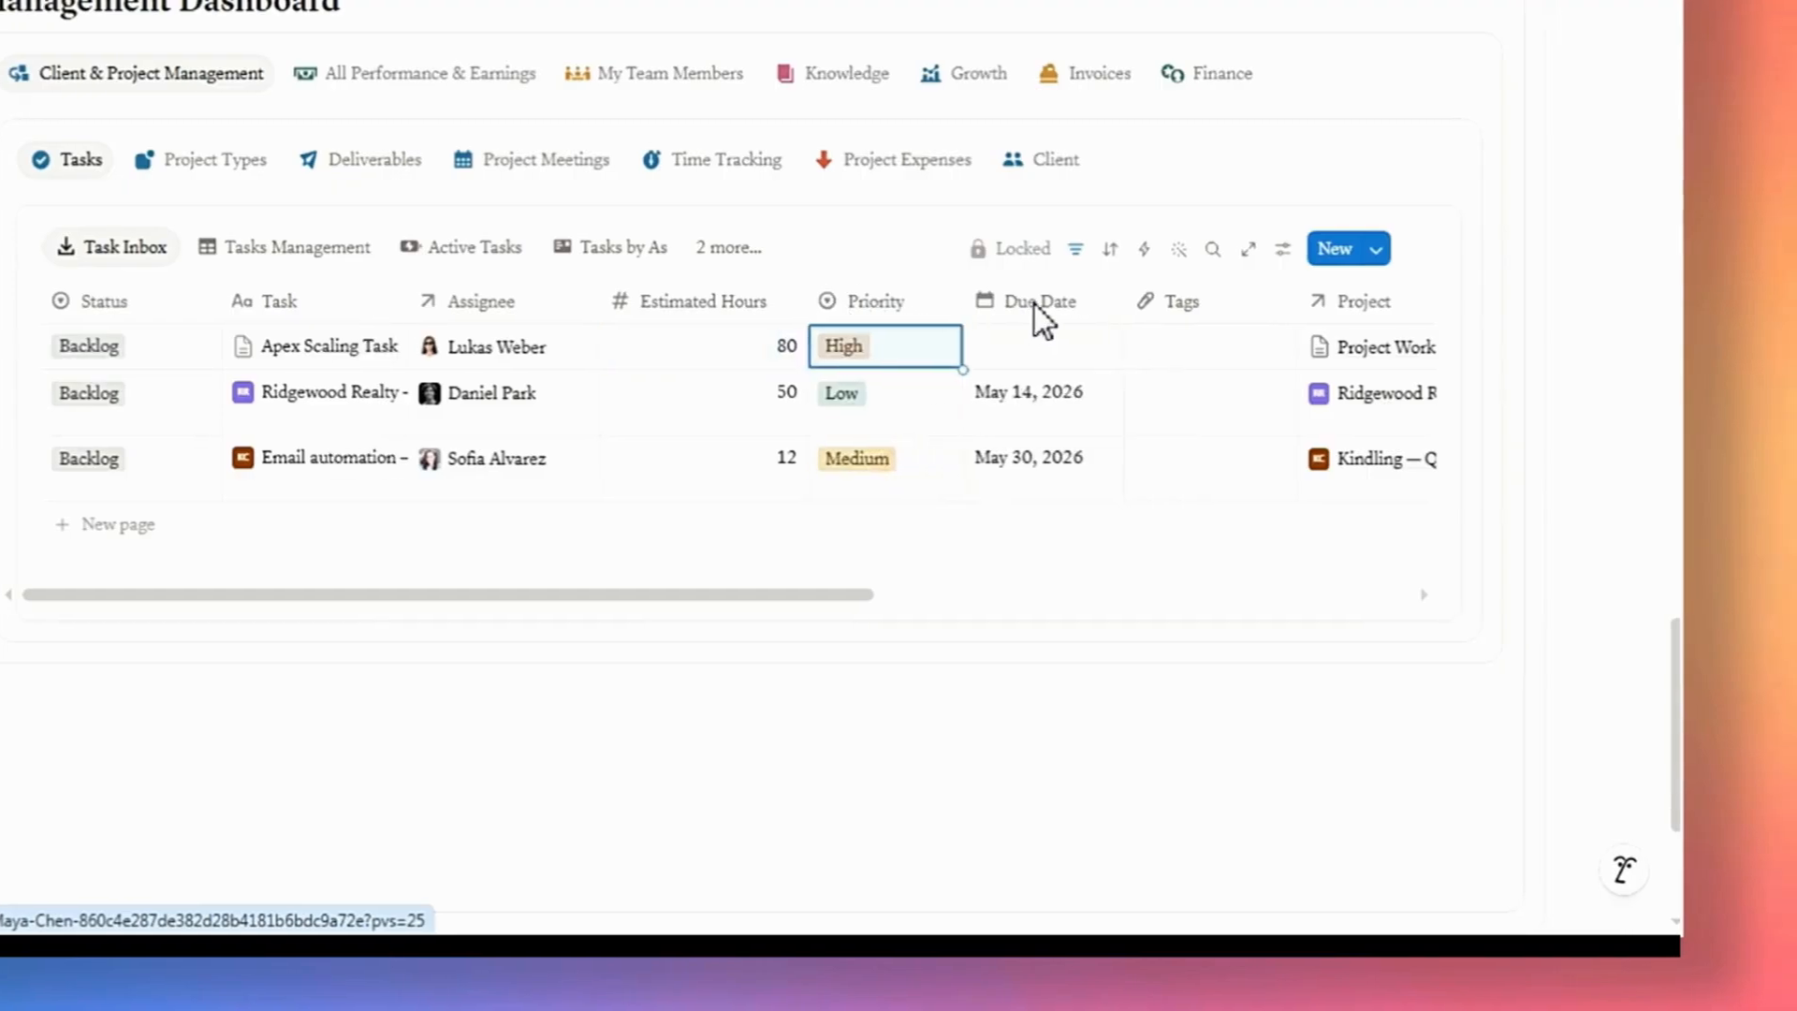
# - Set the Apex Scaling Task's due date to May 29, 2026
pyautogui.click(1042, 348)
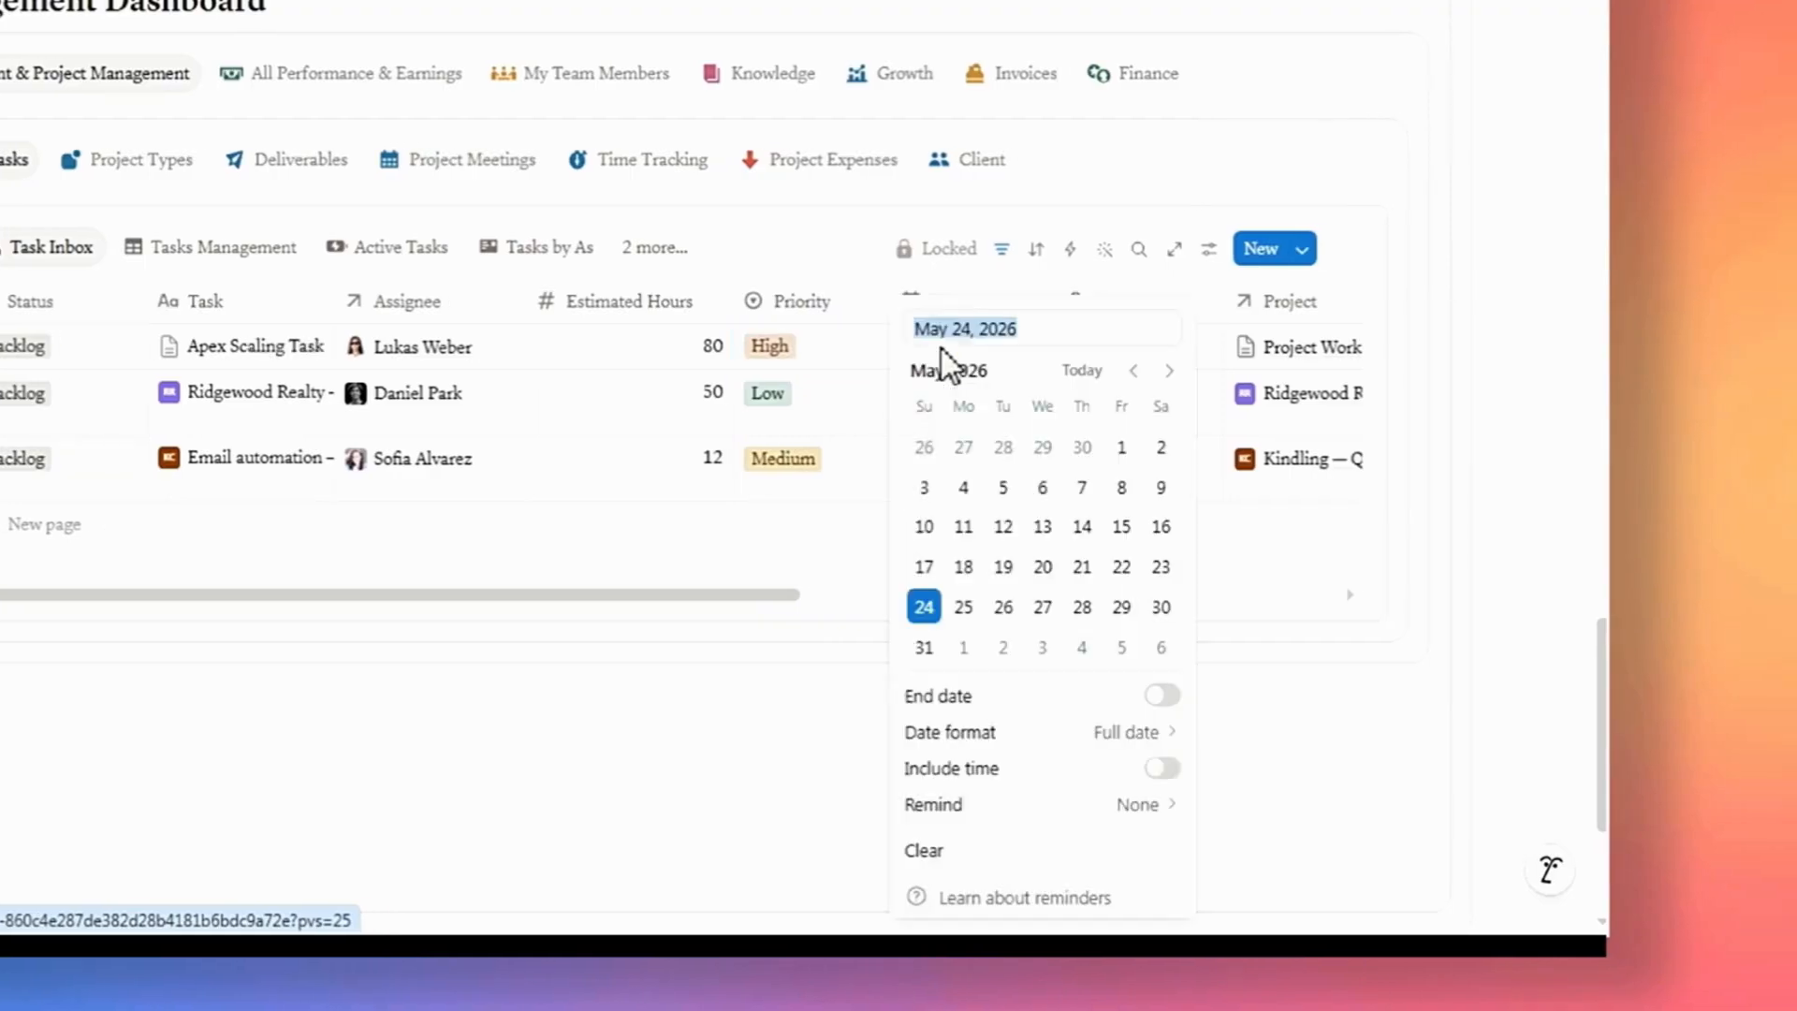
pyautogui.click(1121, 608)
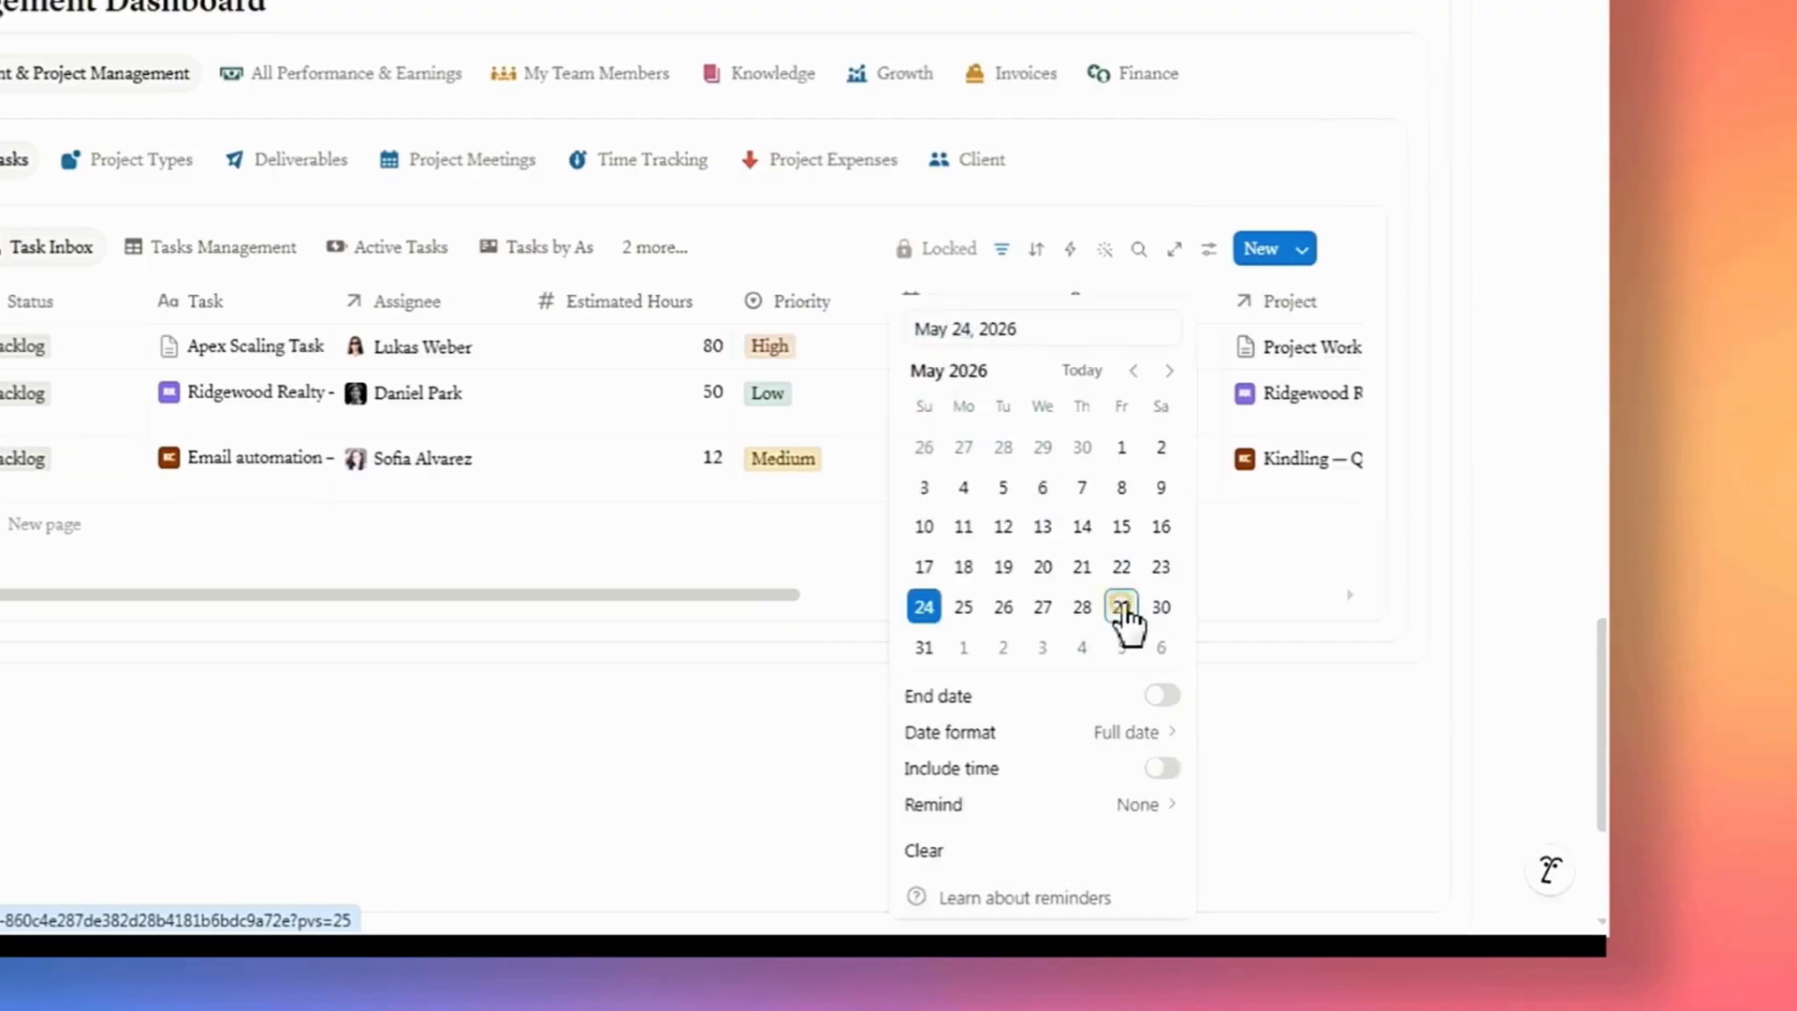
pyautogui.click(938, 284)
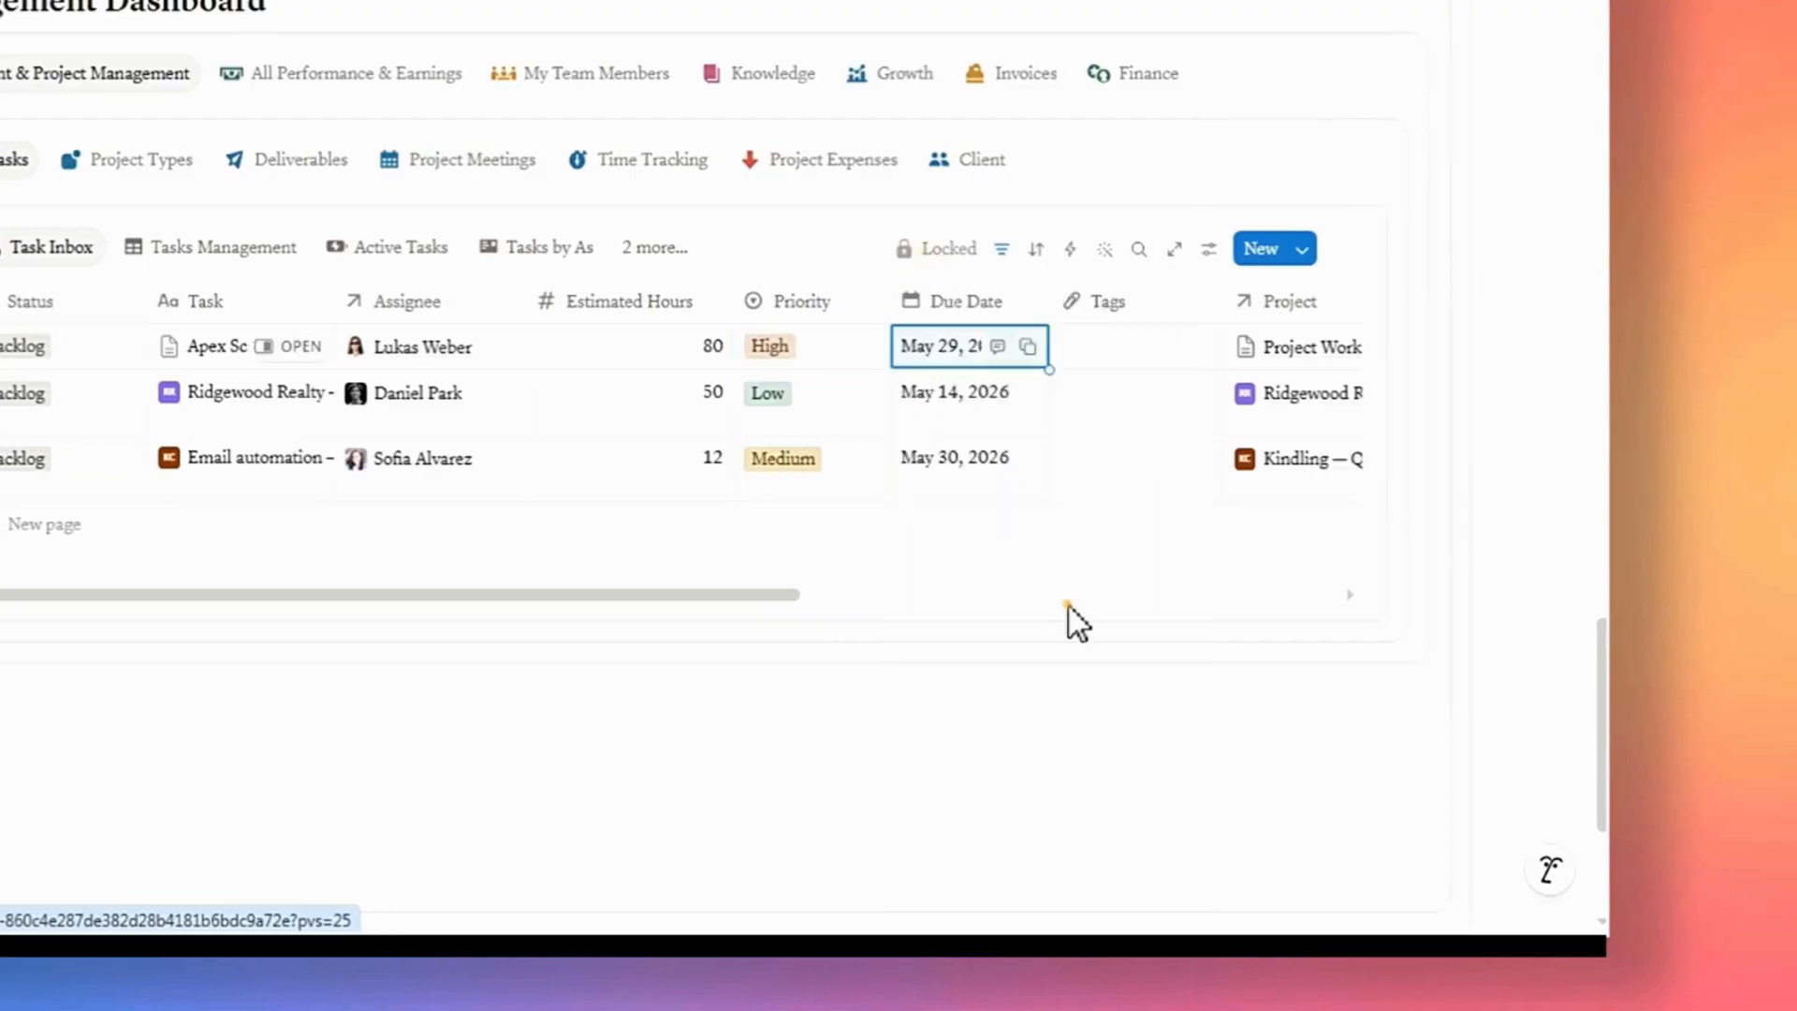
pyautogui.hscroll(5, 1069, 606)
pyautogui.click(638, 347)
pyautogui.press('Escape')
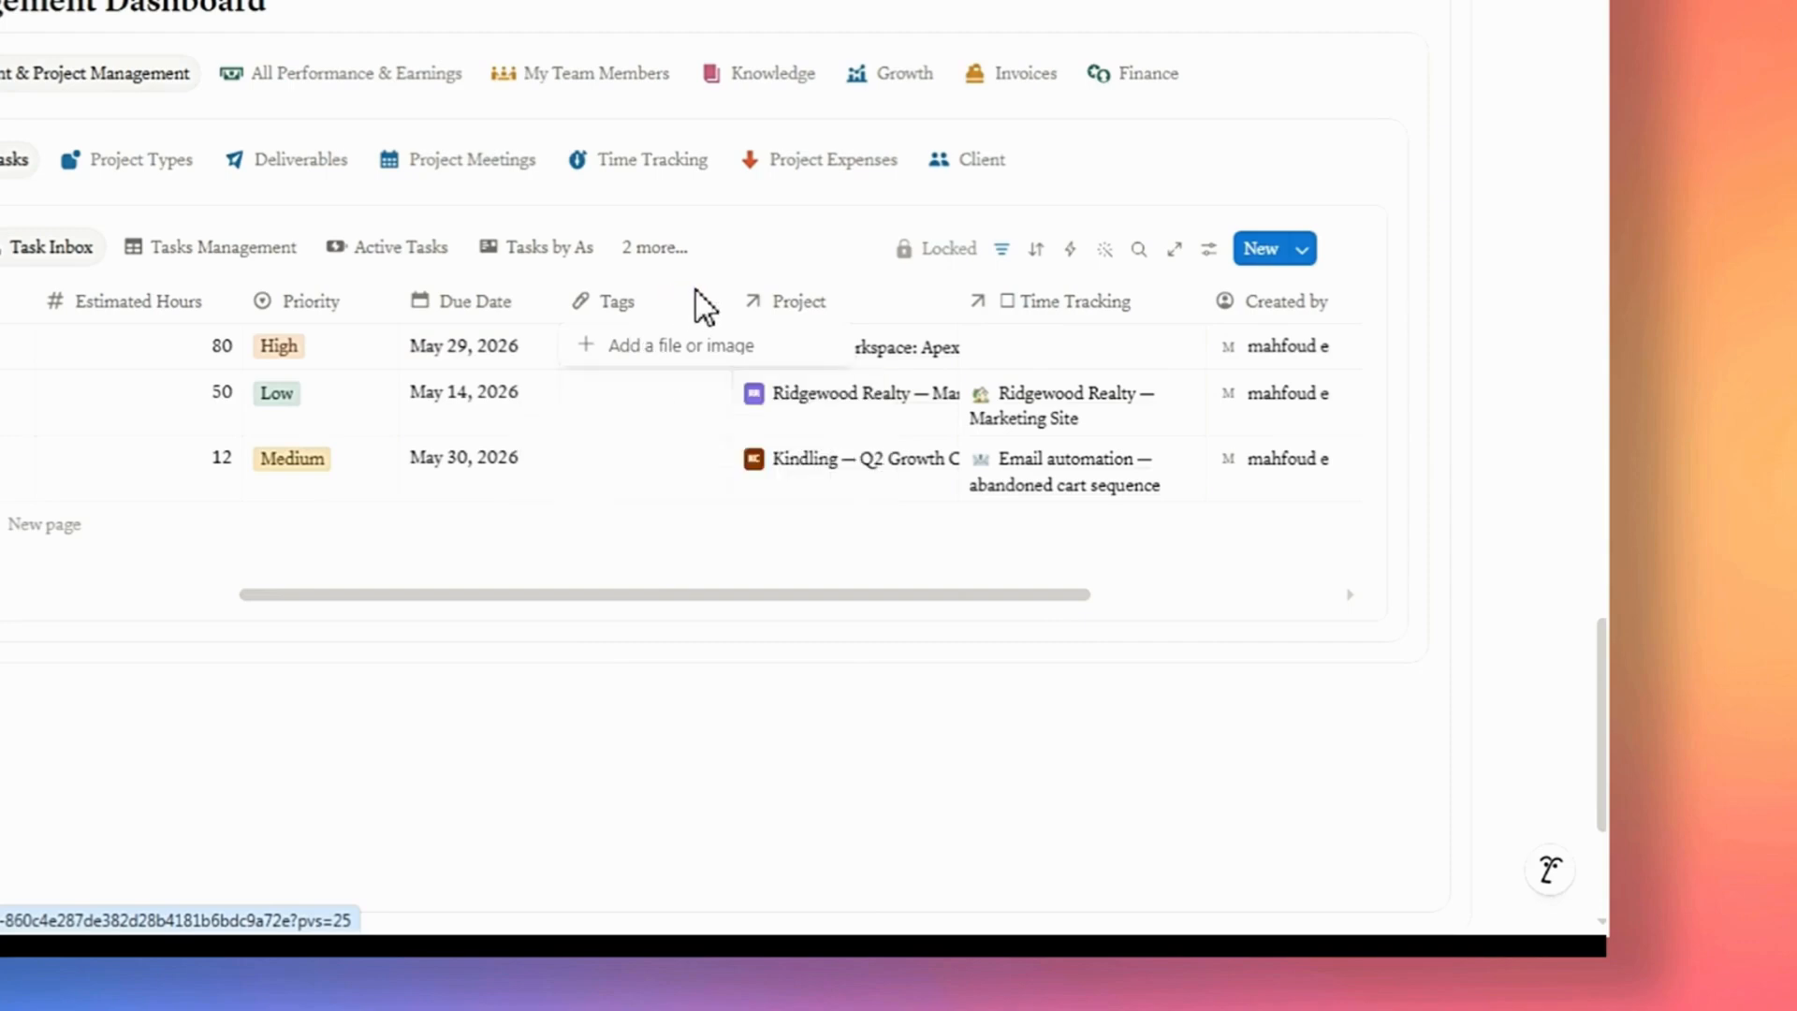
pyautogui.press('Escape')
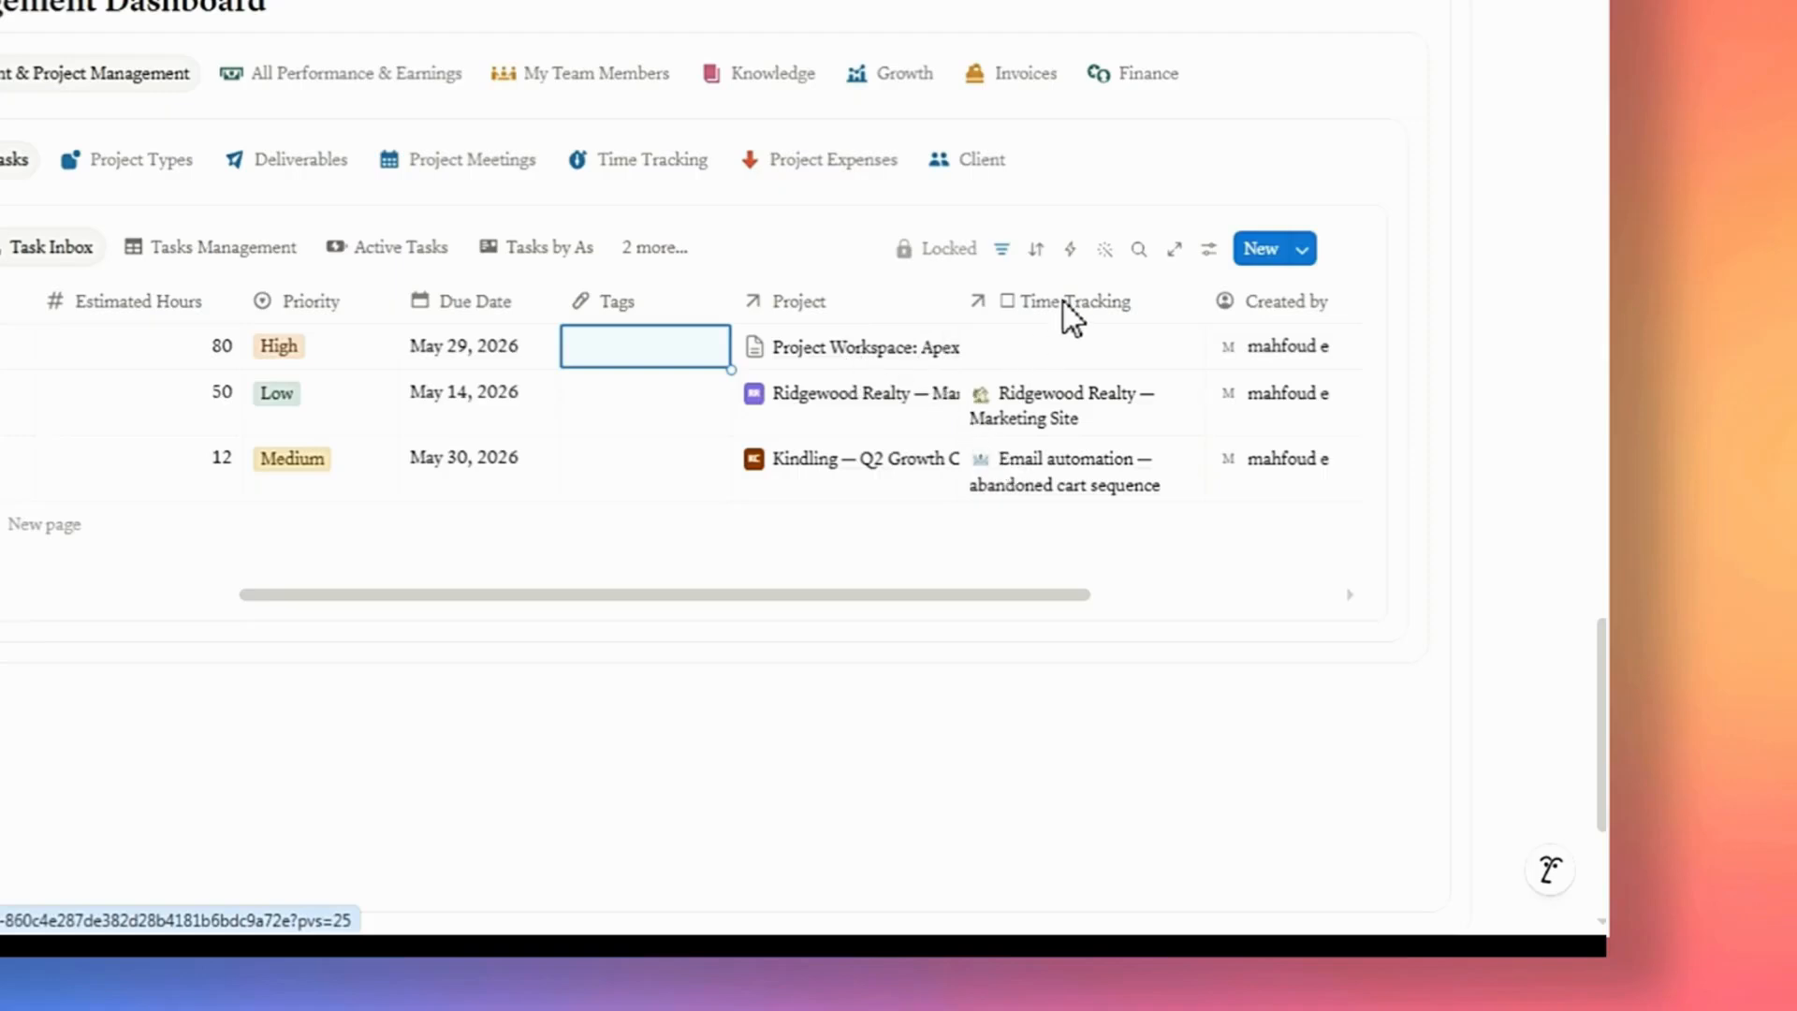
# - Search the time entries for "apex task time log" and link Apex Scaling Time Log to the Apex Scaling Task's Time Tracking
pyautogui.click(1029, 348)
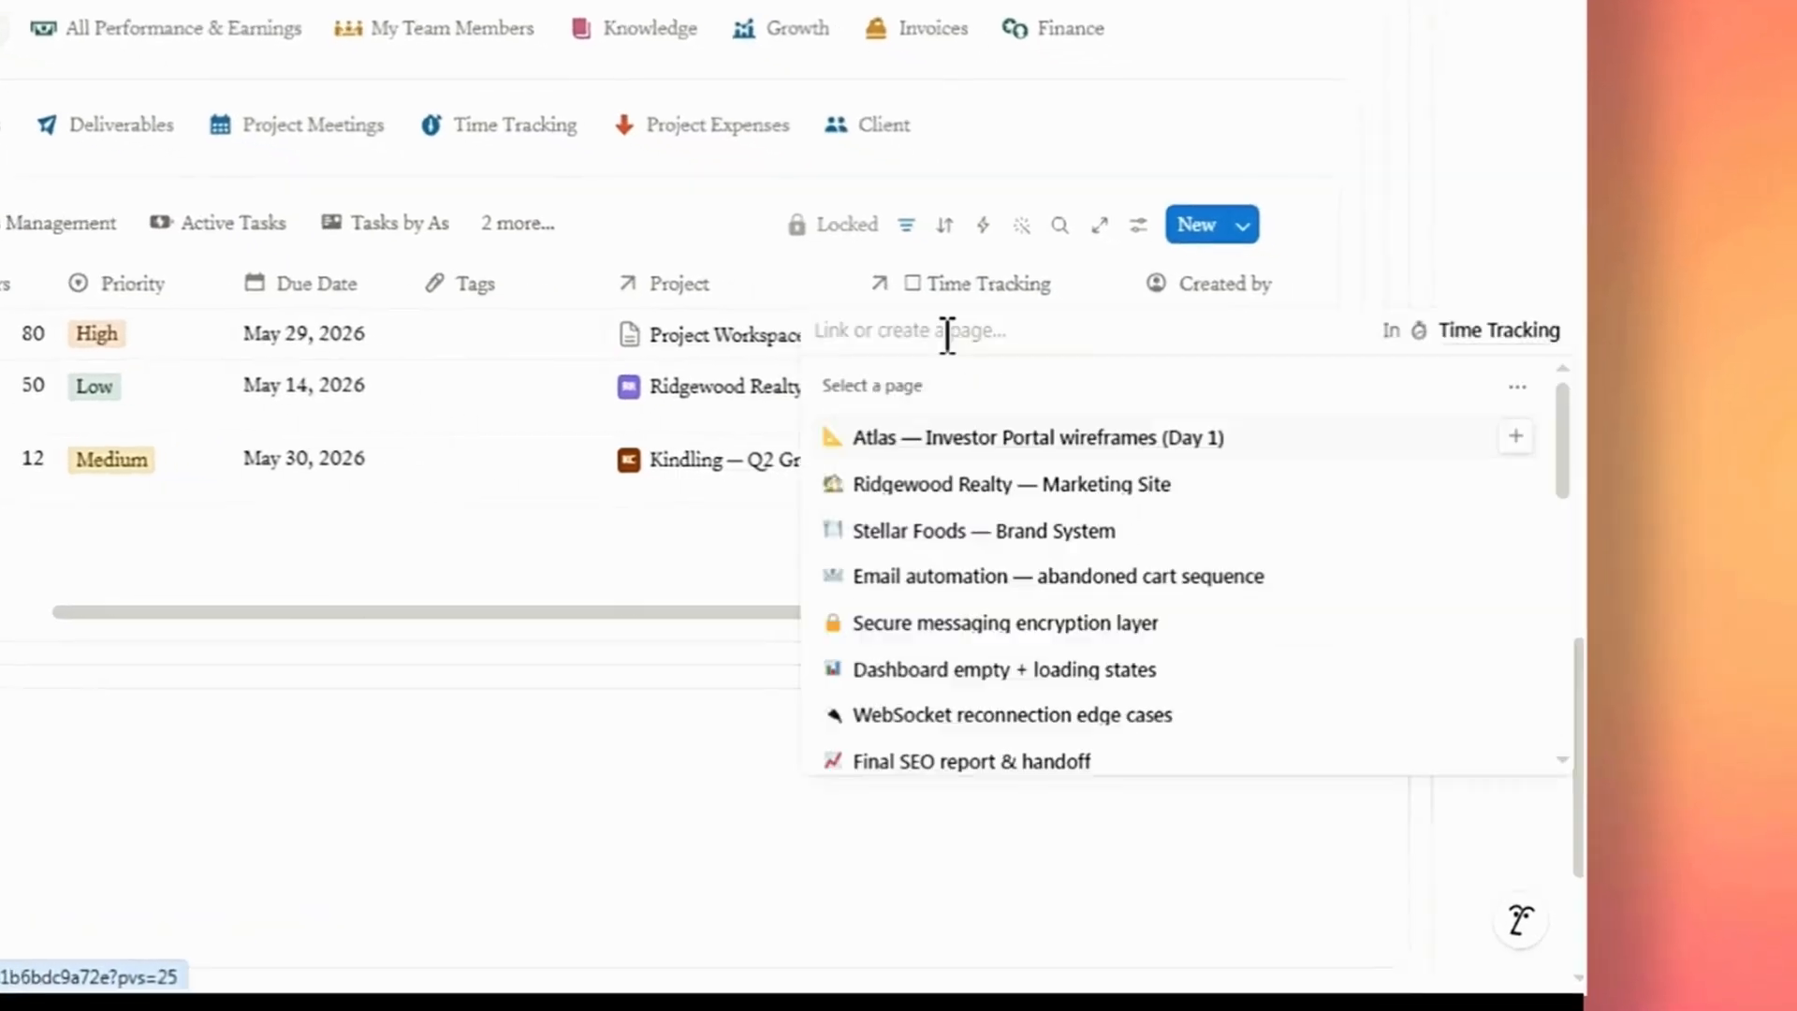
pyautogui.write('a')
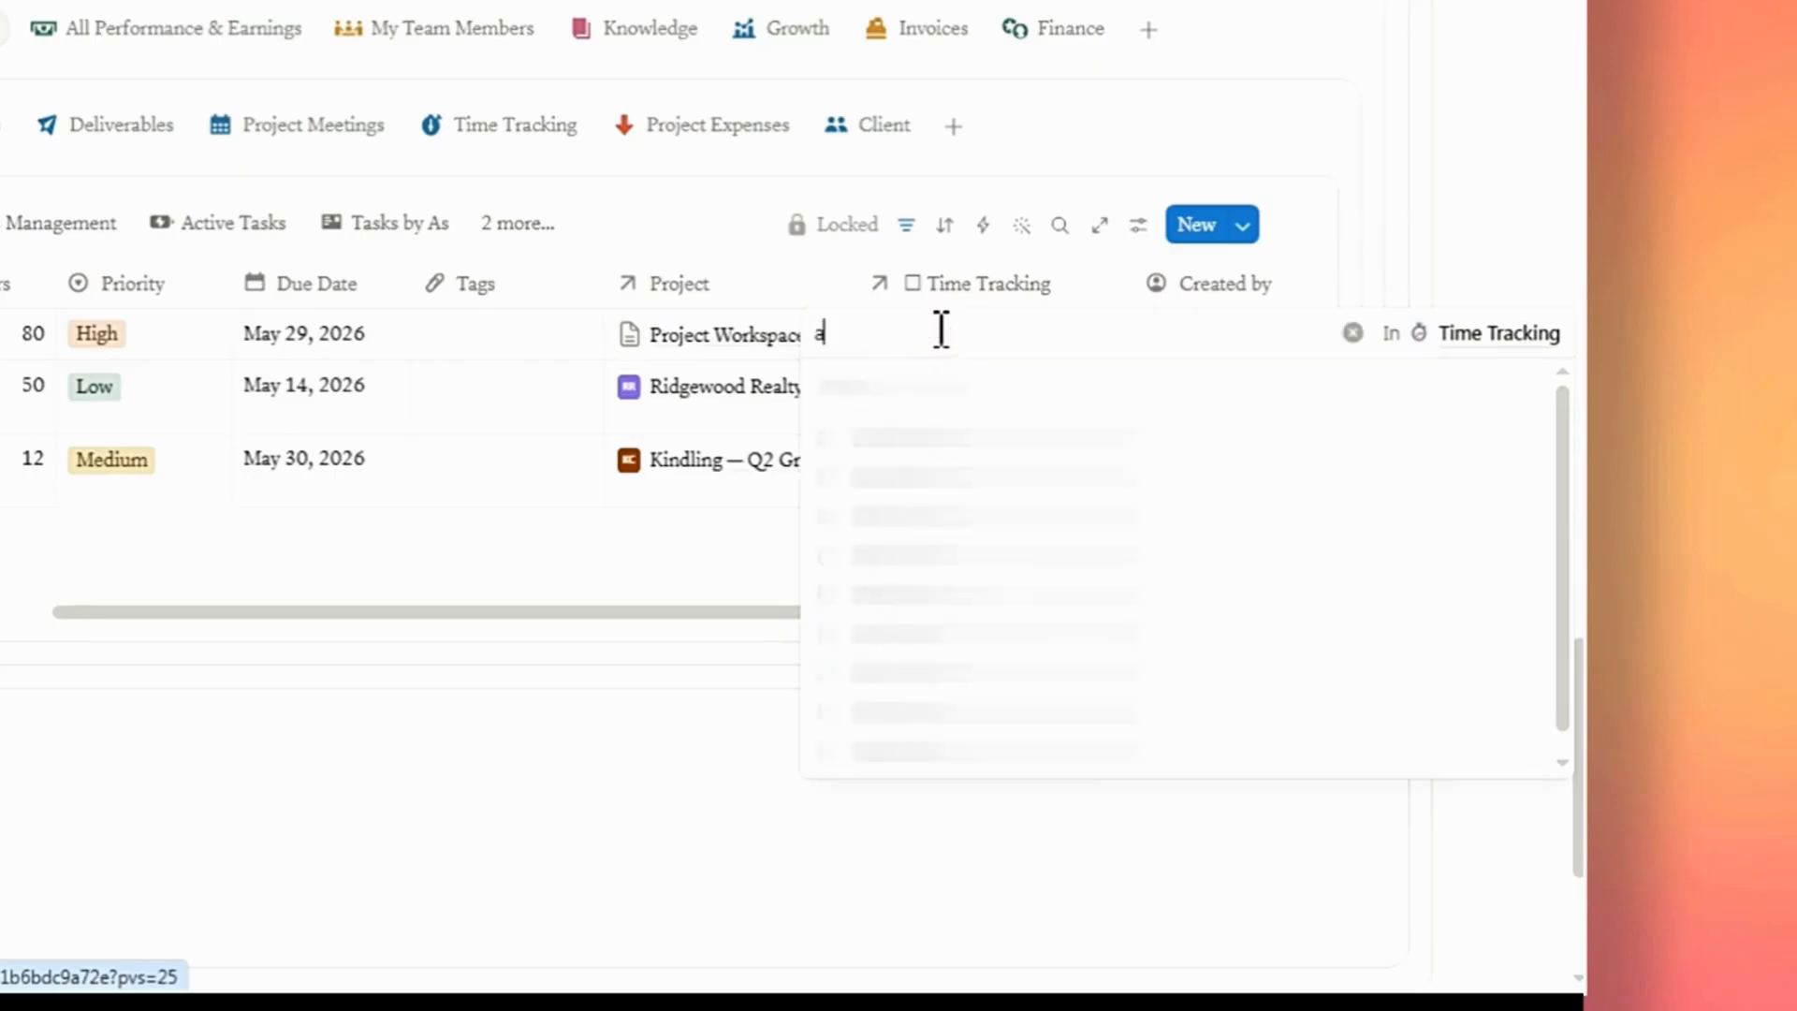
pyautogui.write('pex task tim')
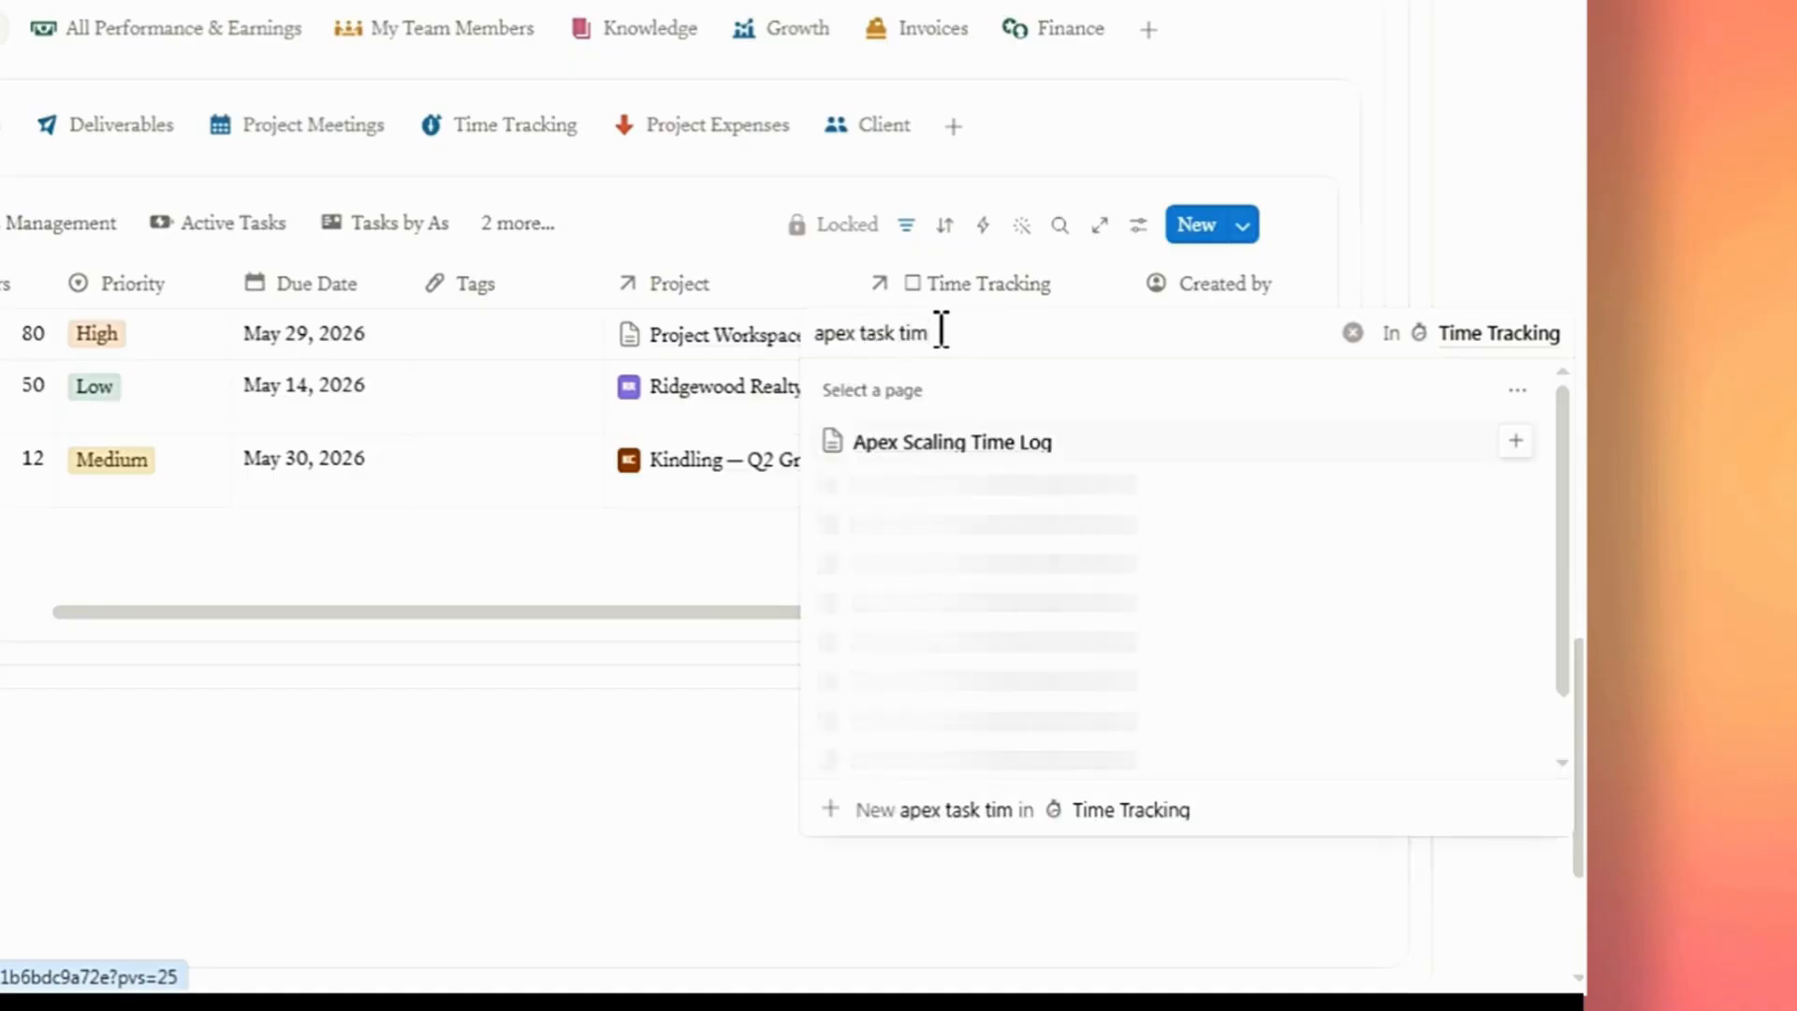
pyautogui.write('e')
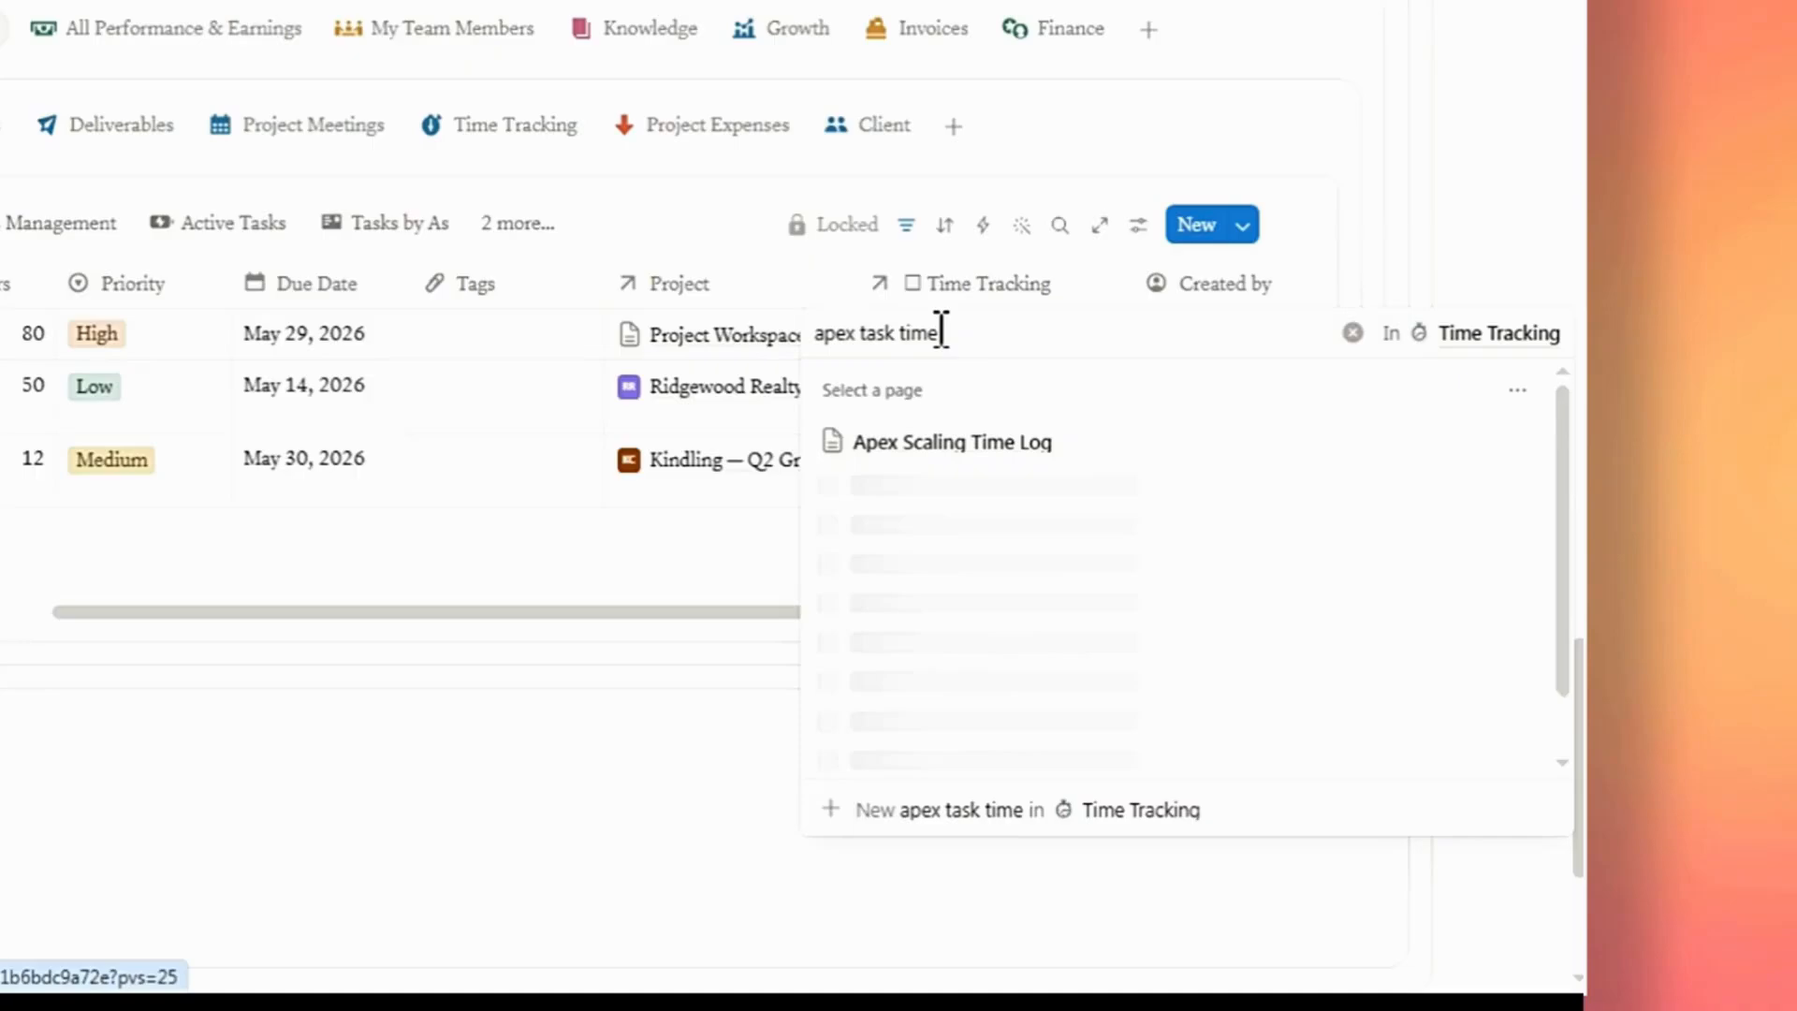
pyautogui.write(' log')
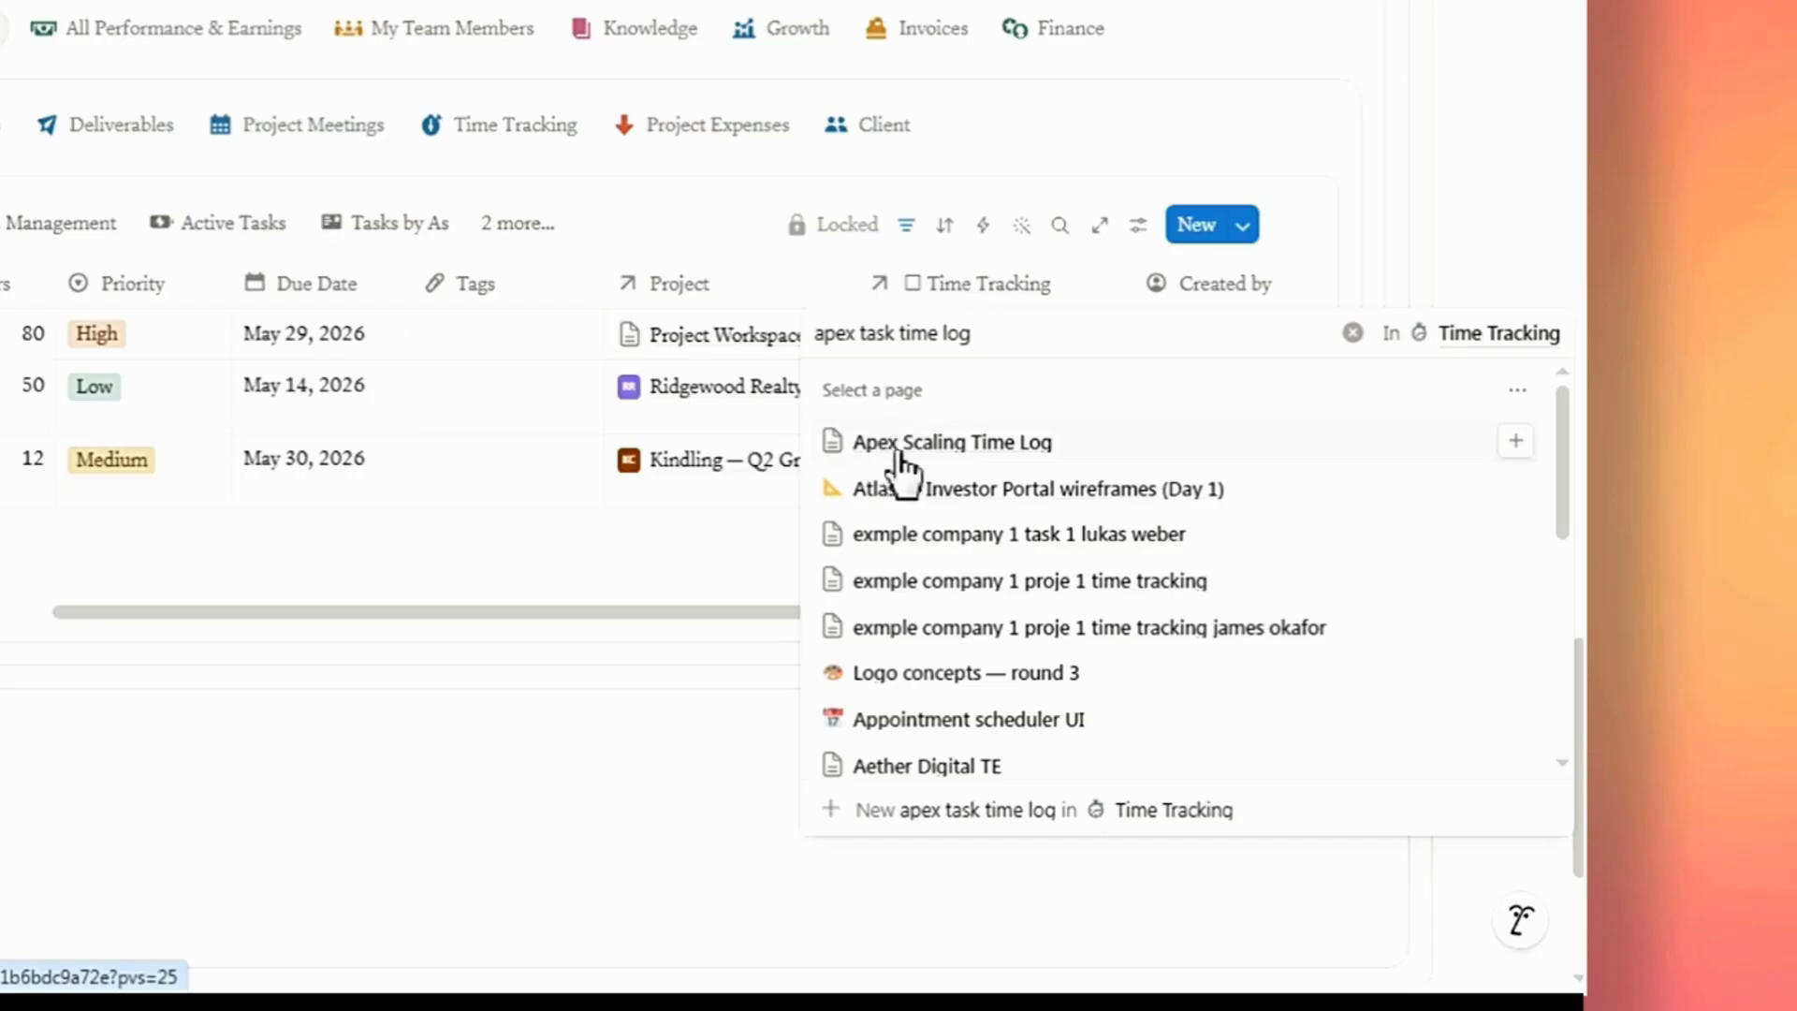
pyautogui.click(1516, 443)
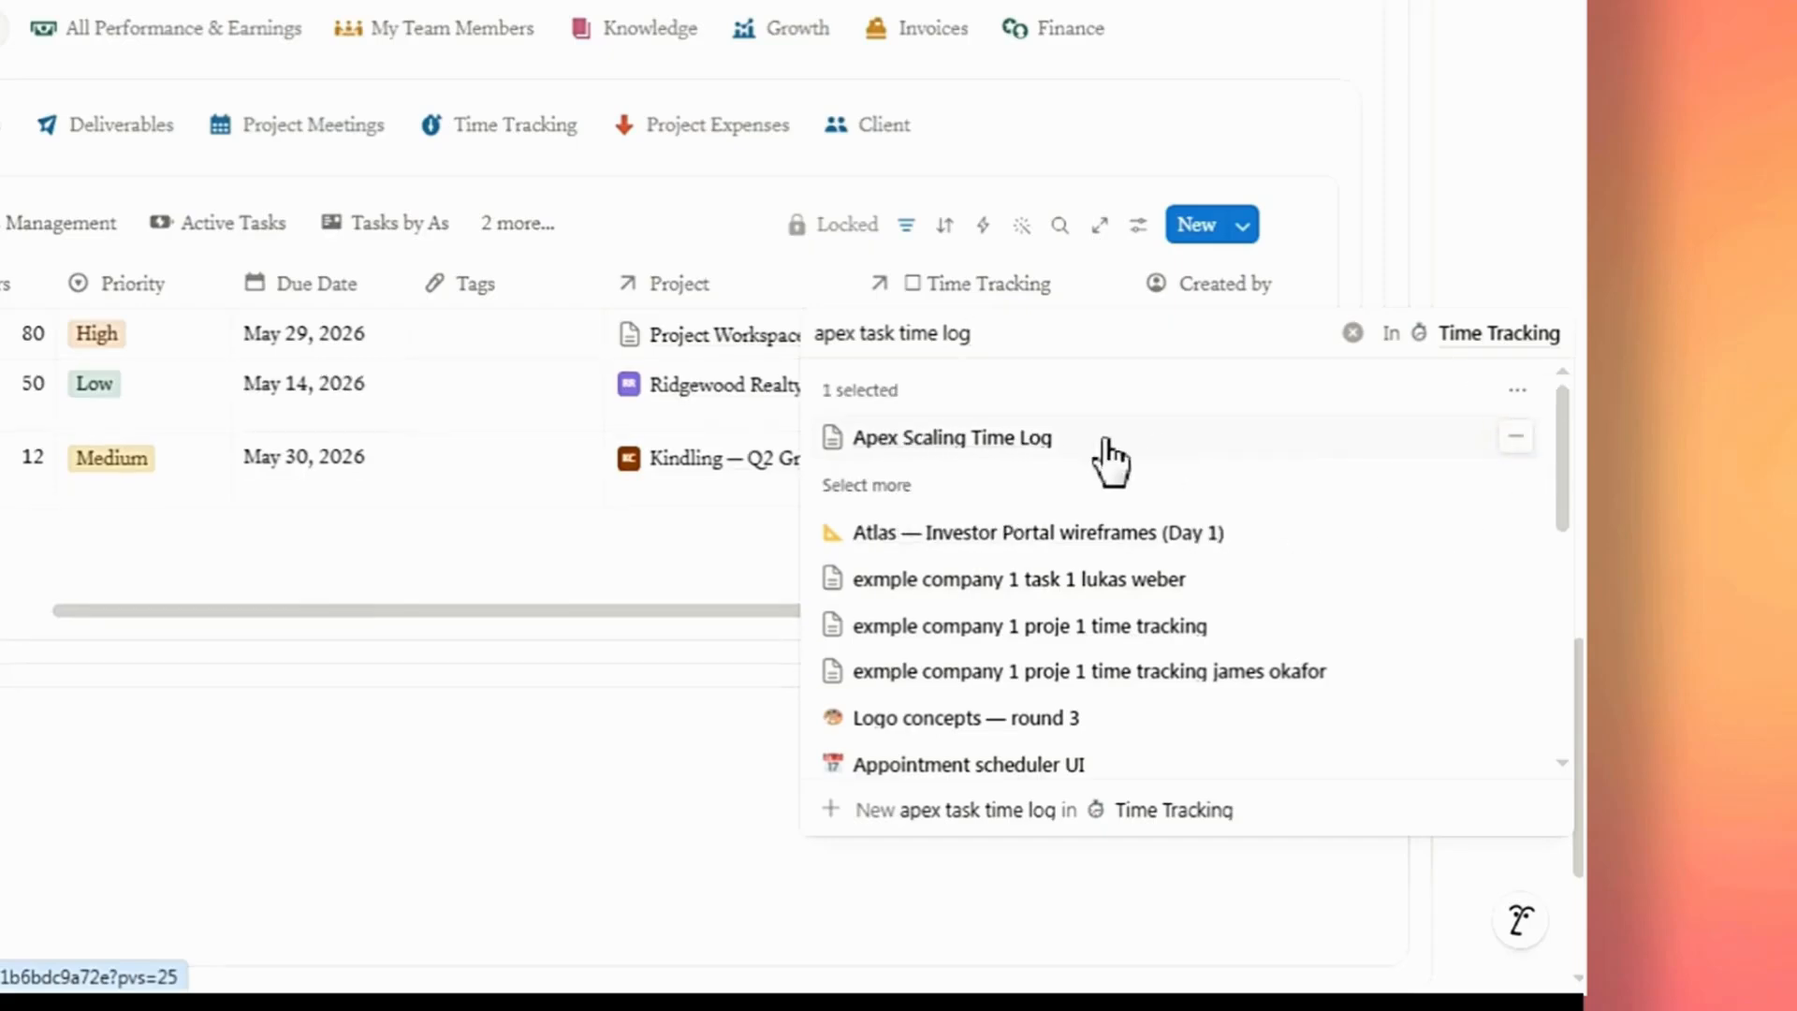
pyautogui.click(823, 262)
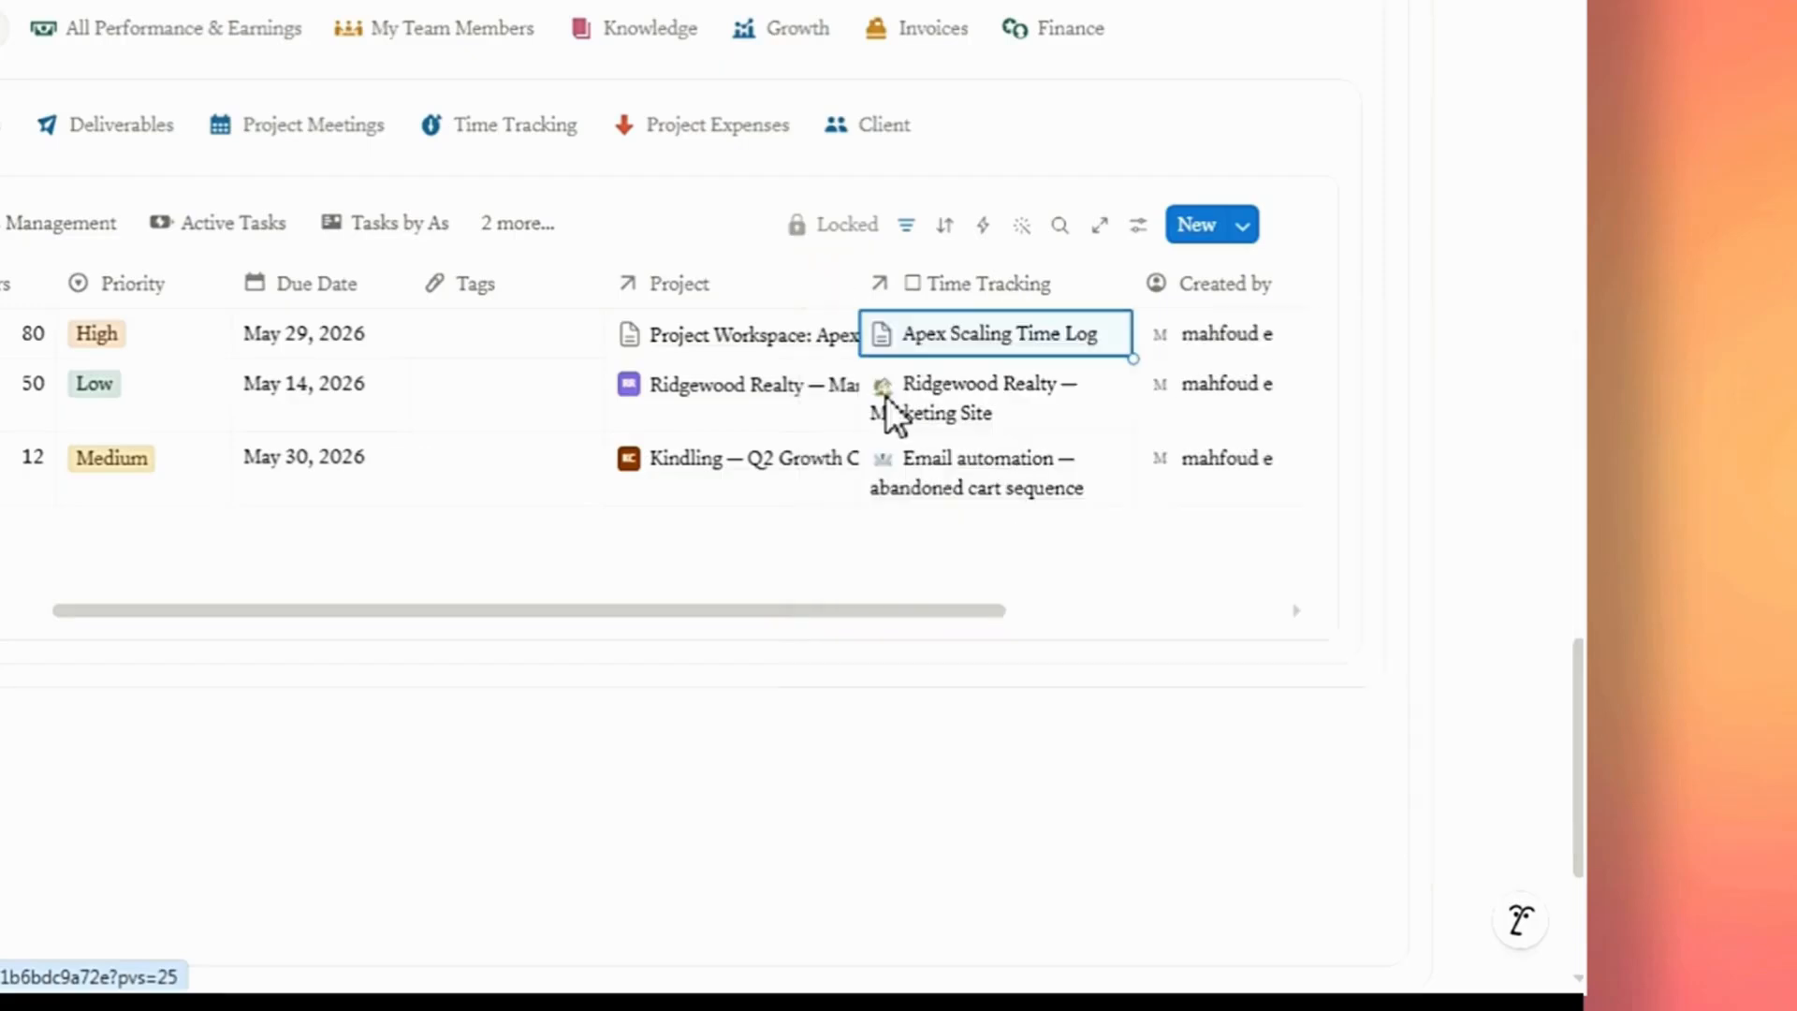
# - Review the remaining Task Inbox columns and look through the task cards on the Tasks Management board
pyautogui.moveTo(925, 603); pyautogui.dragTo(1168, 608)
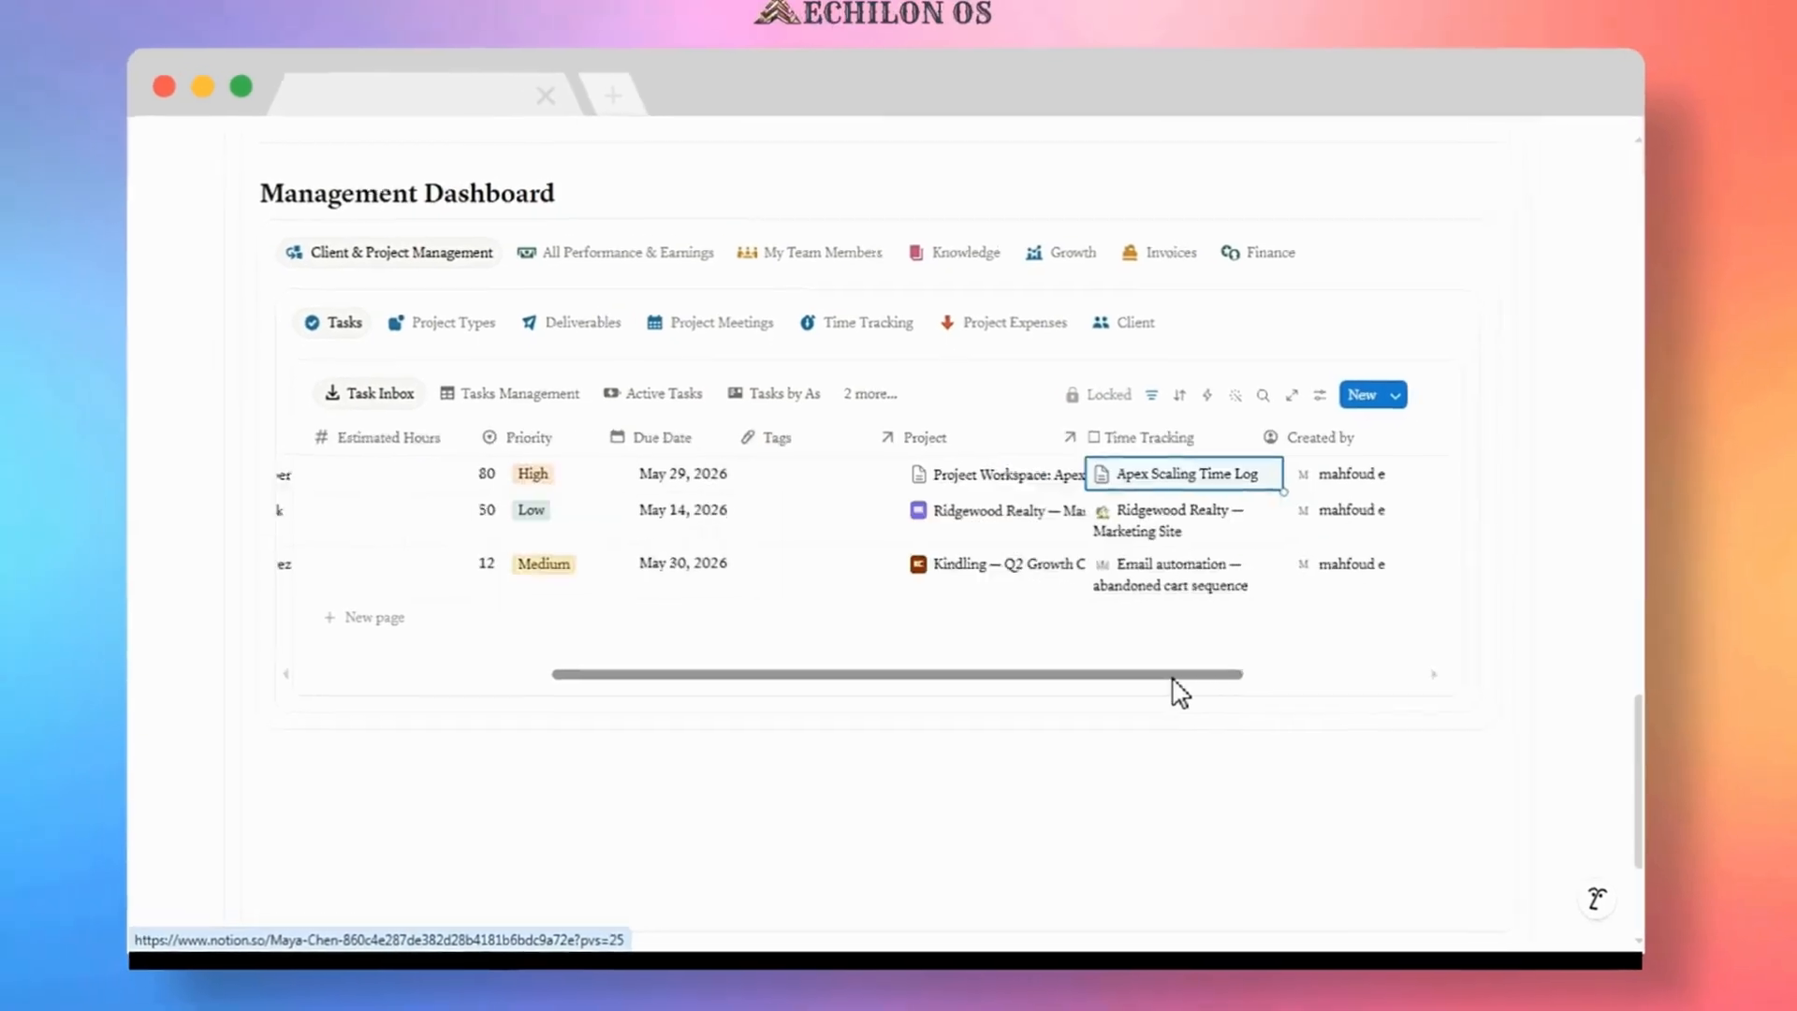
pyautogui.moveTo(1175, 693); pyautogui.dragTo(930, 714)
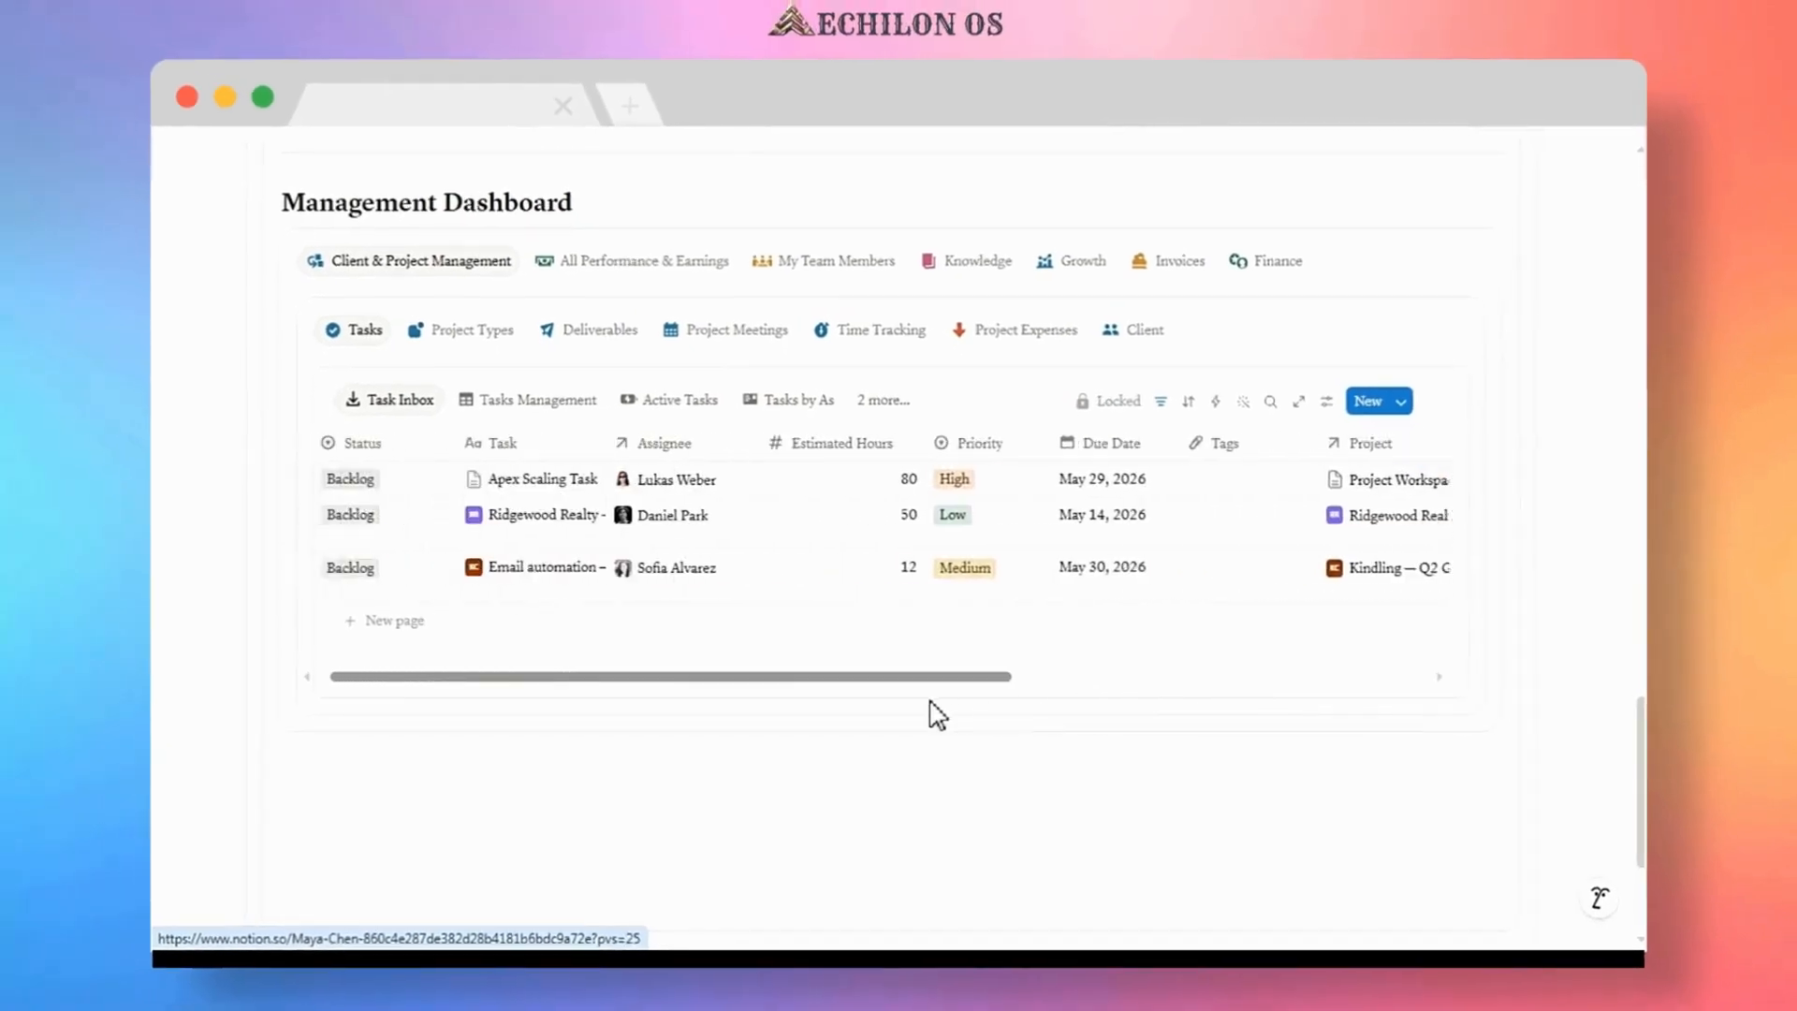
pyautogui.click(481, 404)
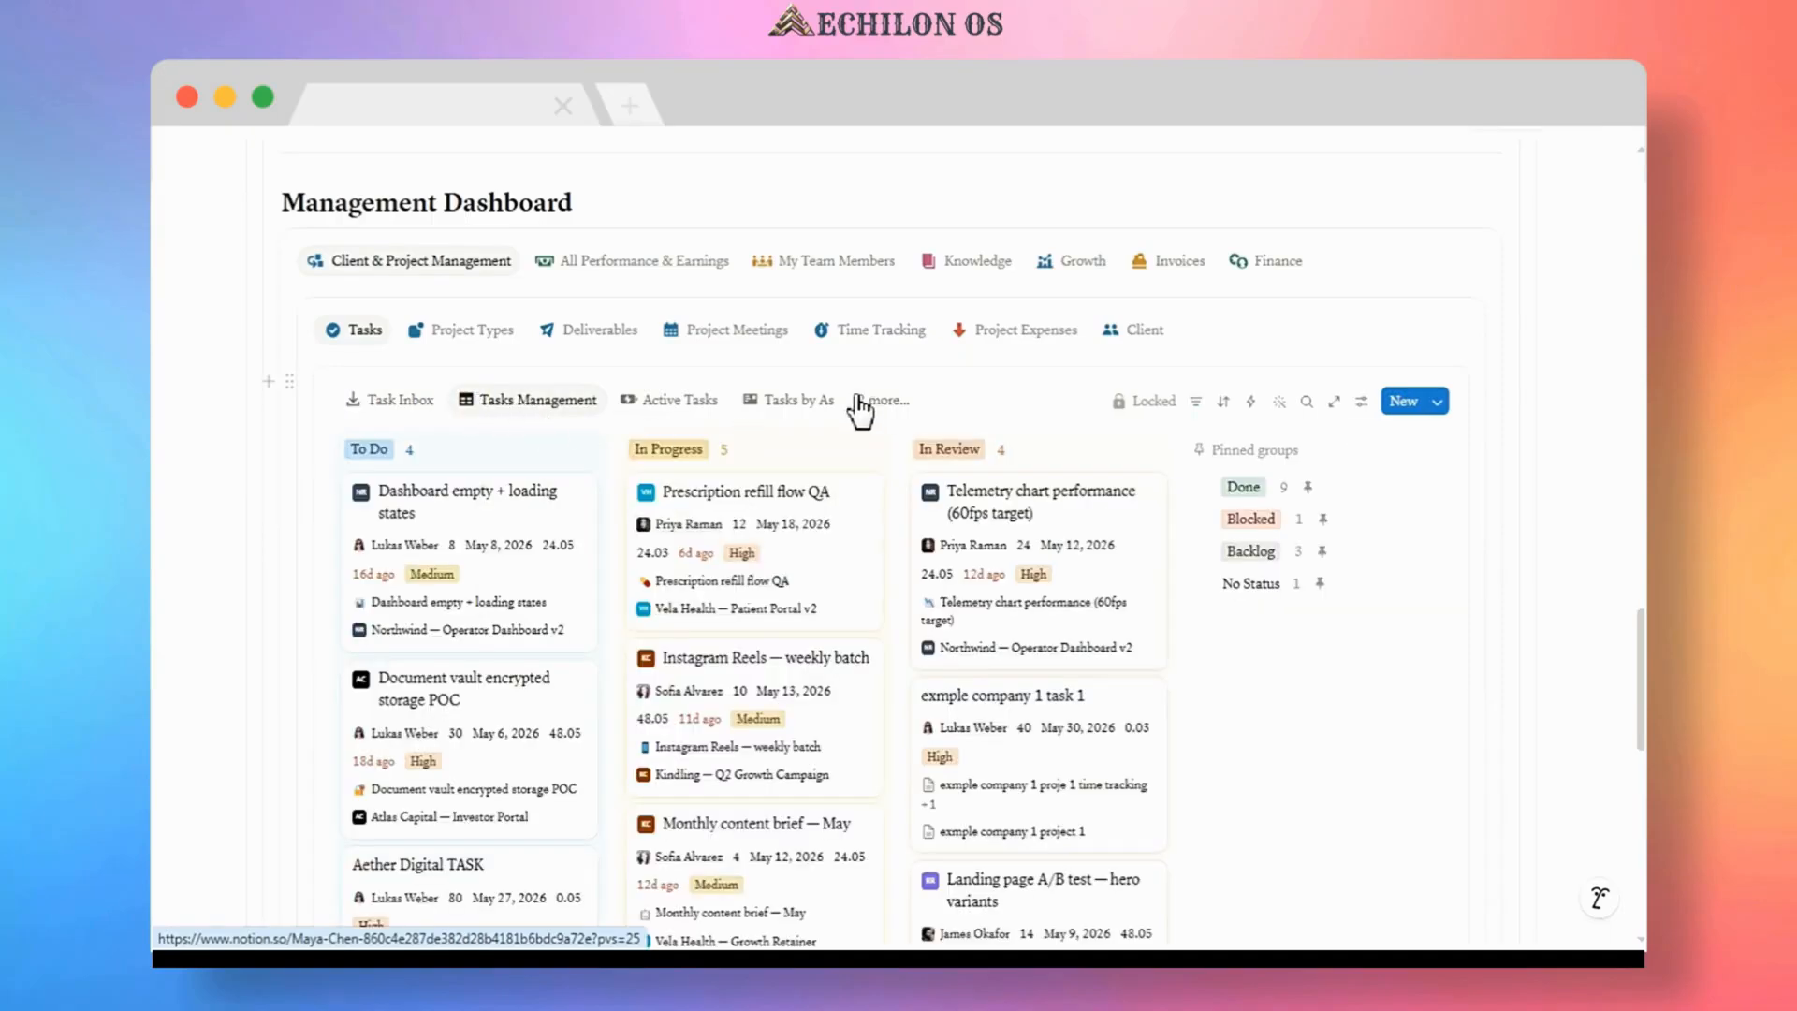
pyautogui.scroll(-5, 648, 452)
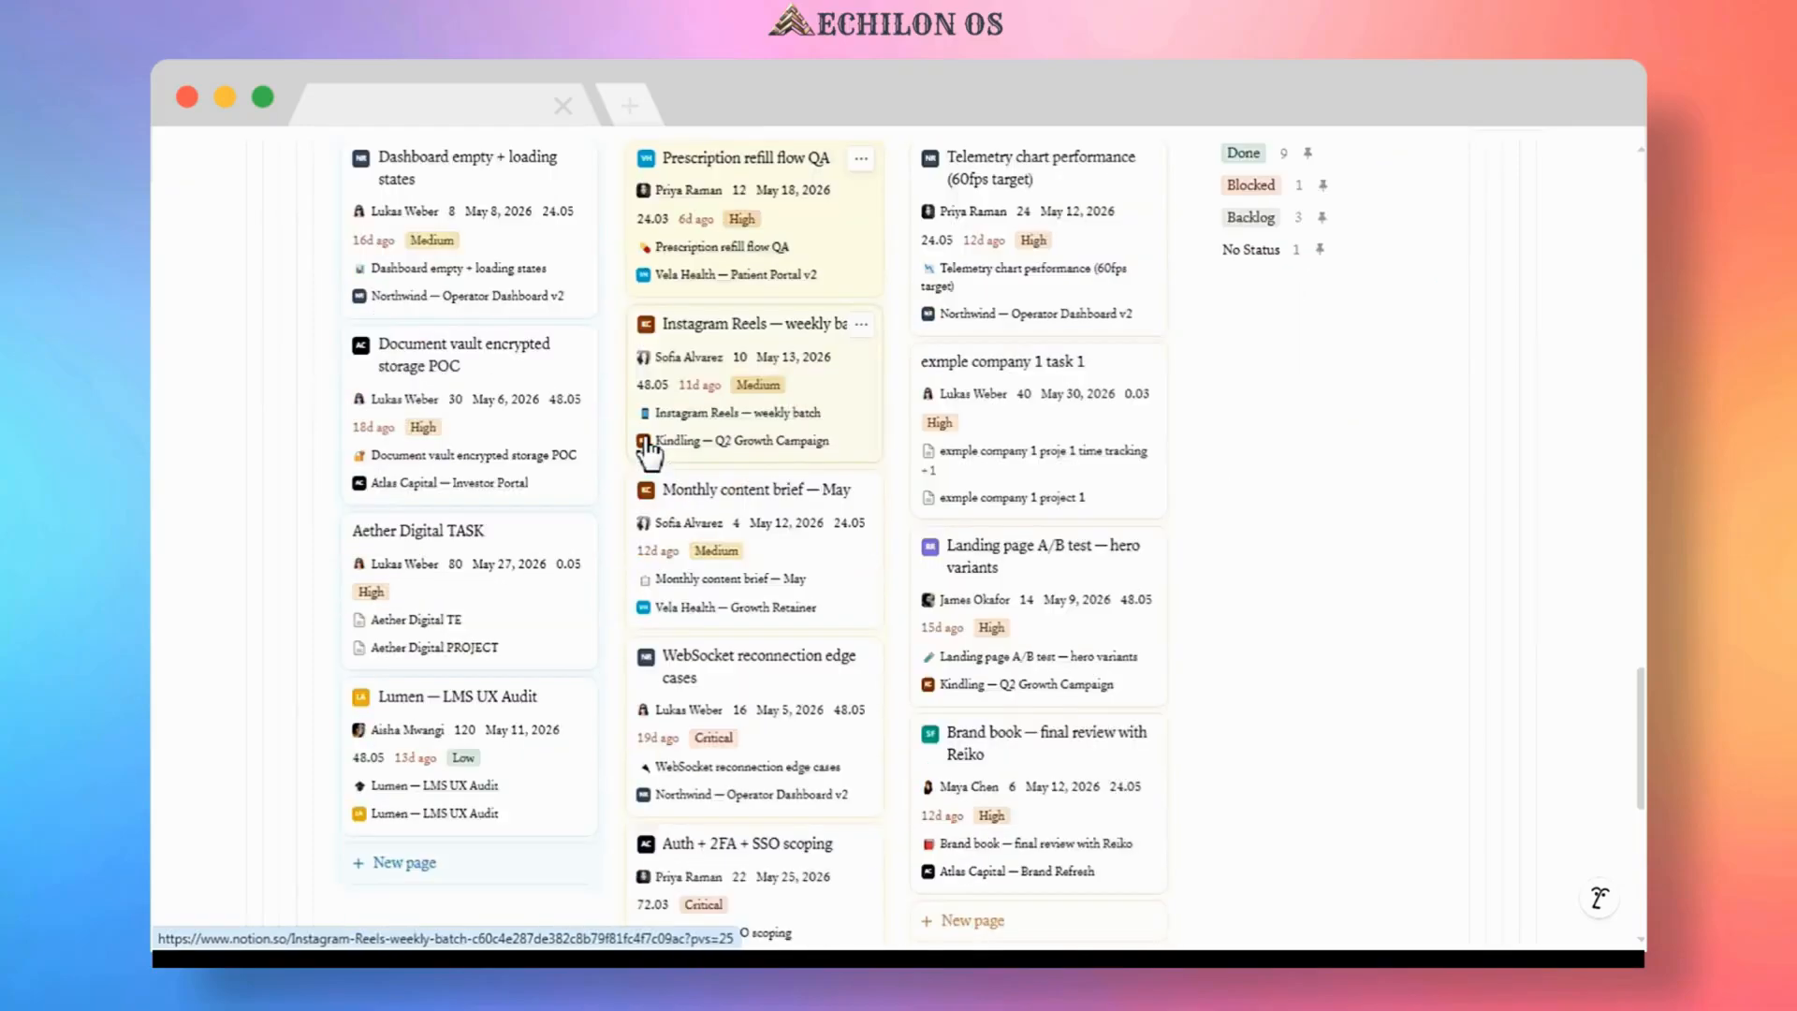
pyautogui.scroll(-3, 648, 452)
pyautogui.scroll(5, 653, 449)
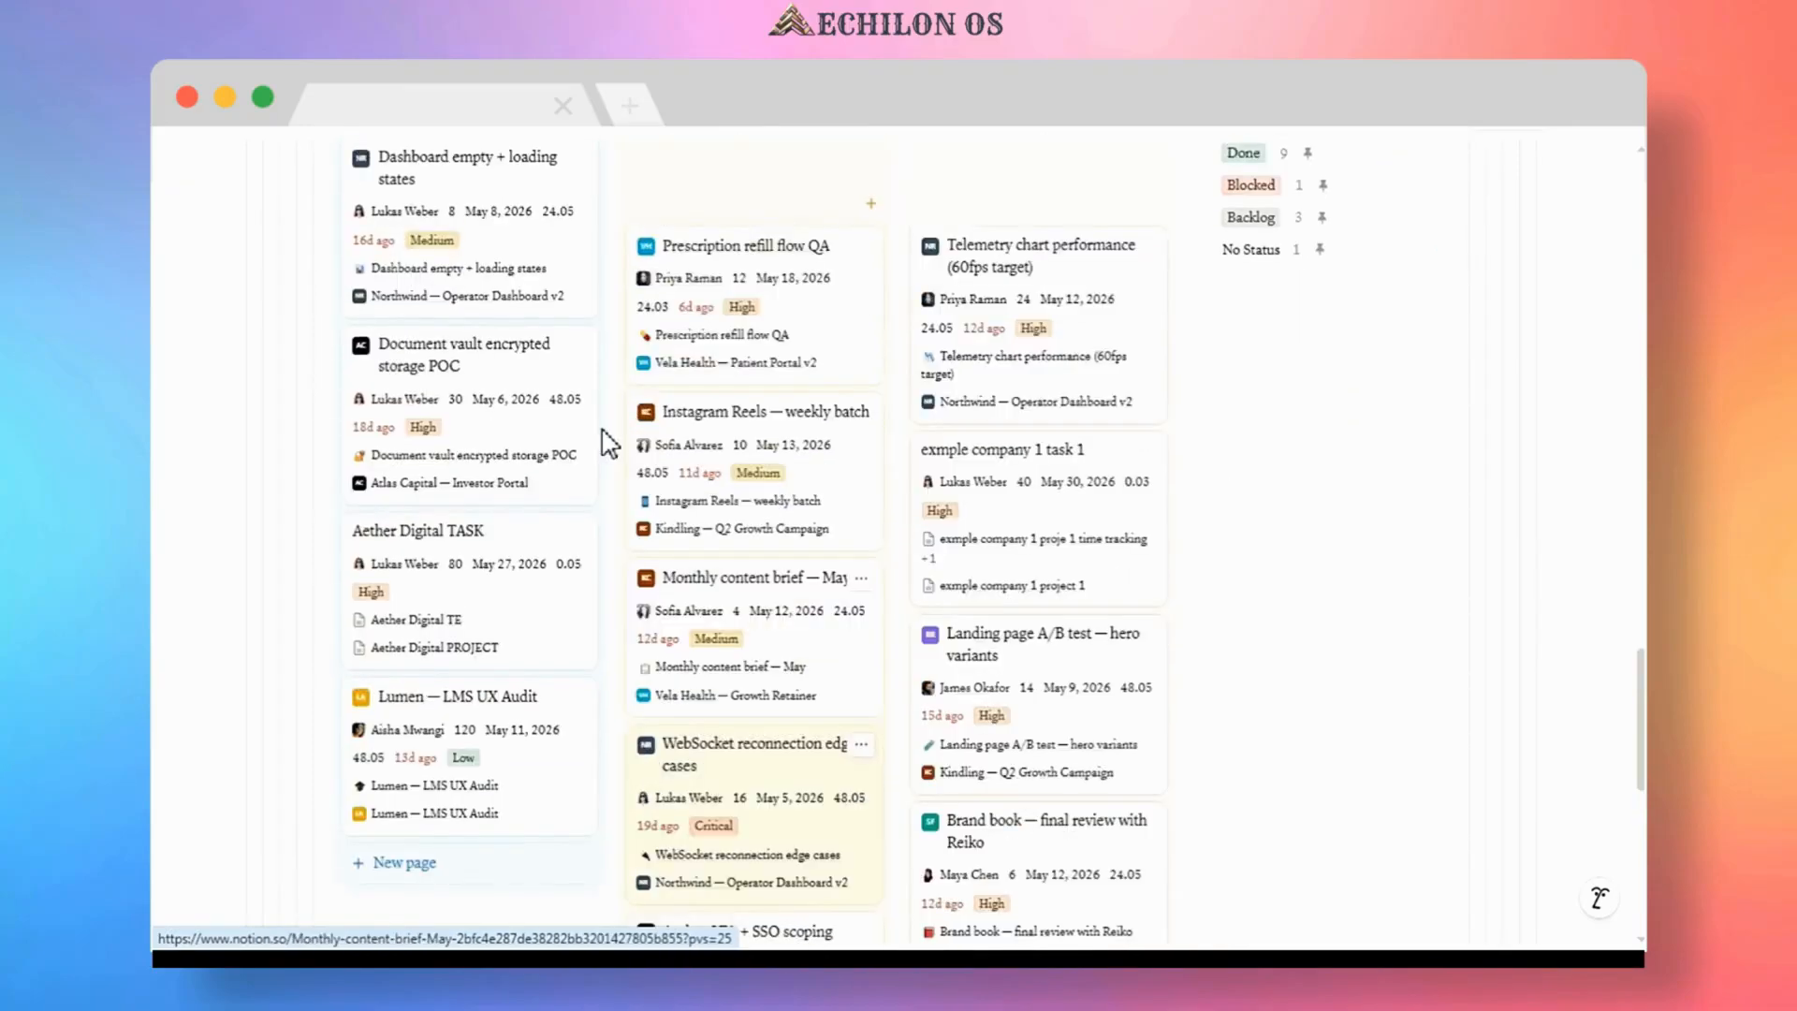
pyautogui.scroll(5, 603, 440)
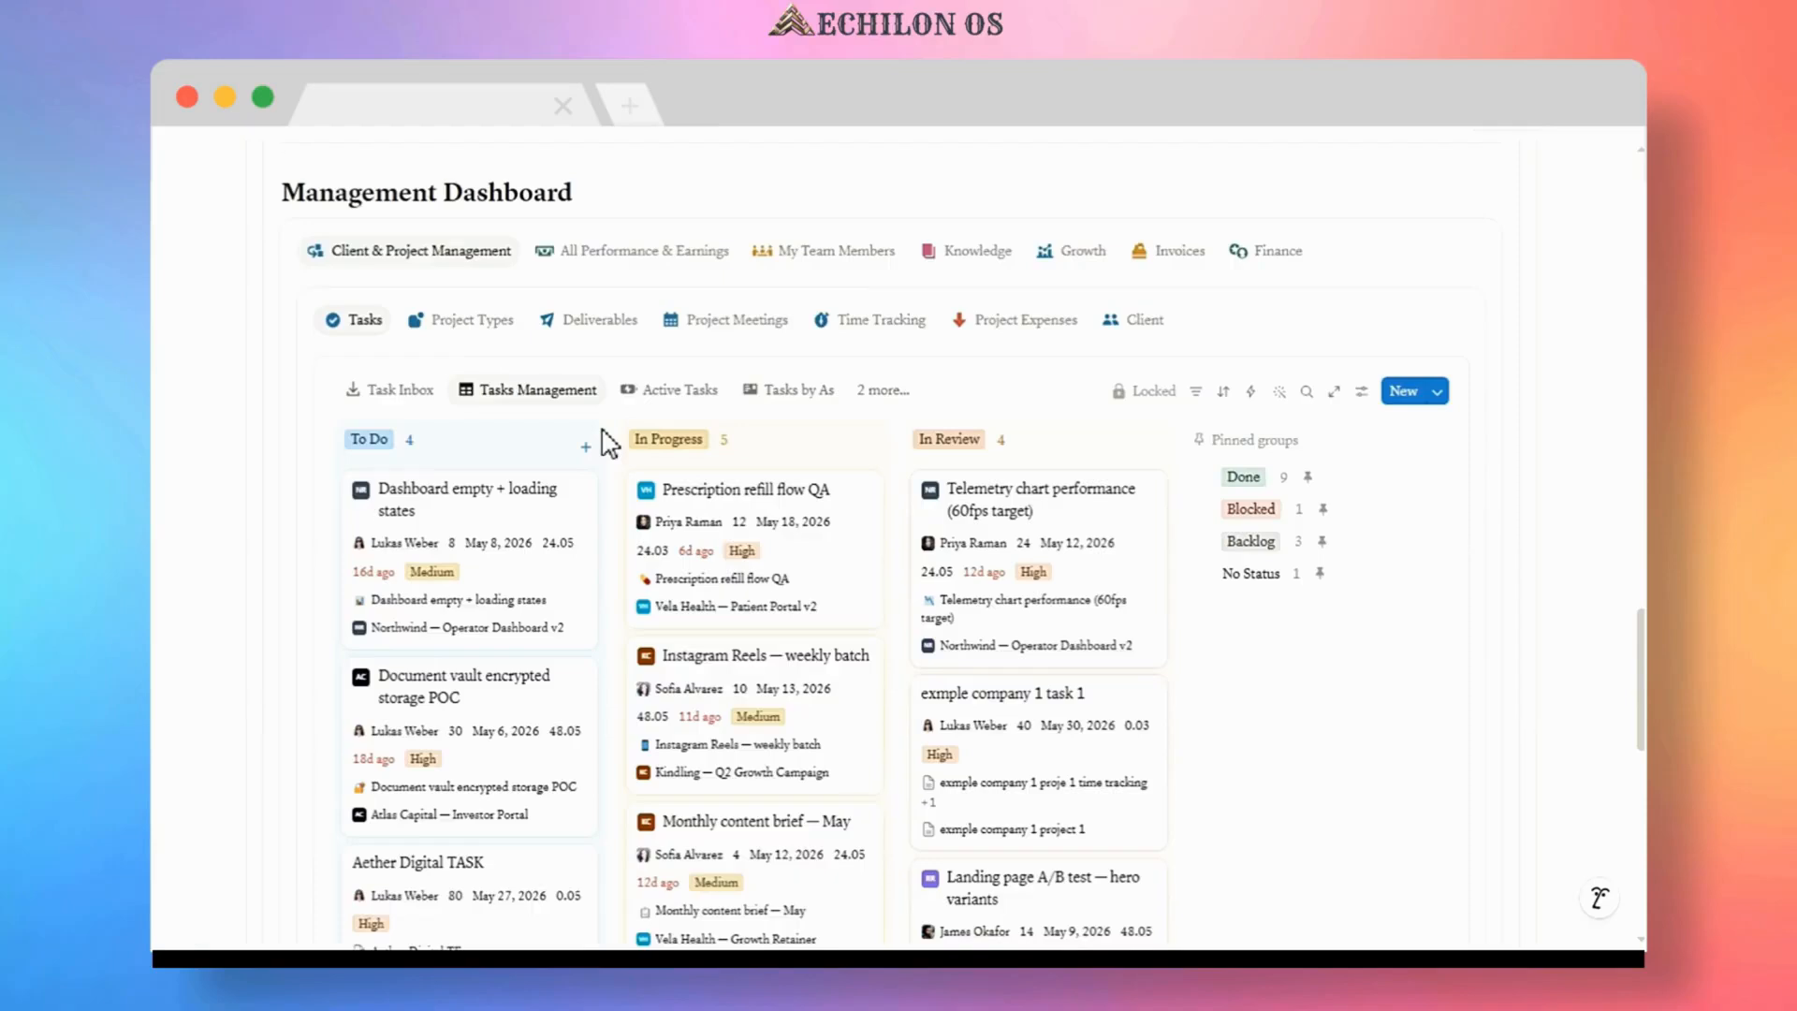
# - Change the Apex Scaling Task's status to To Do in the Task Inbox
pyautogui.click(400, 407)
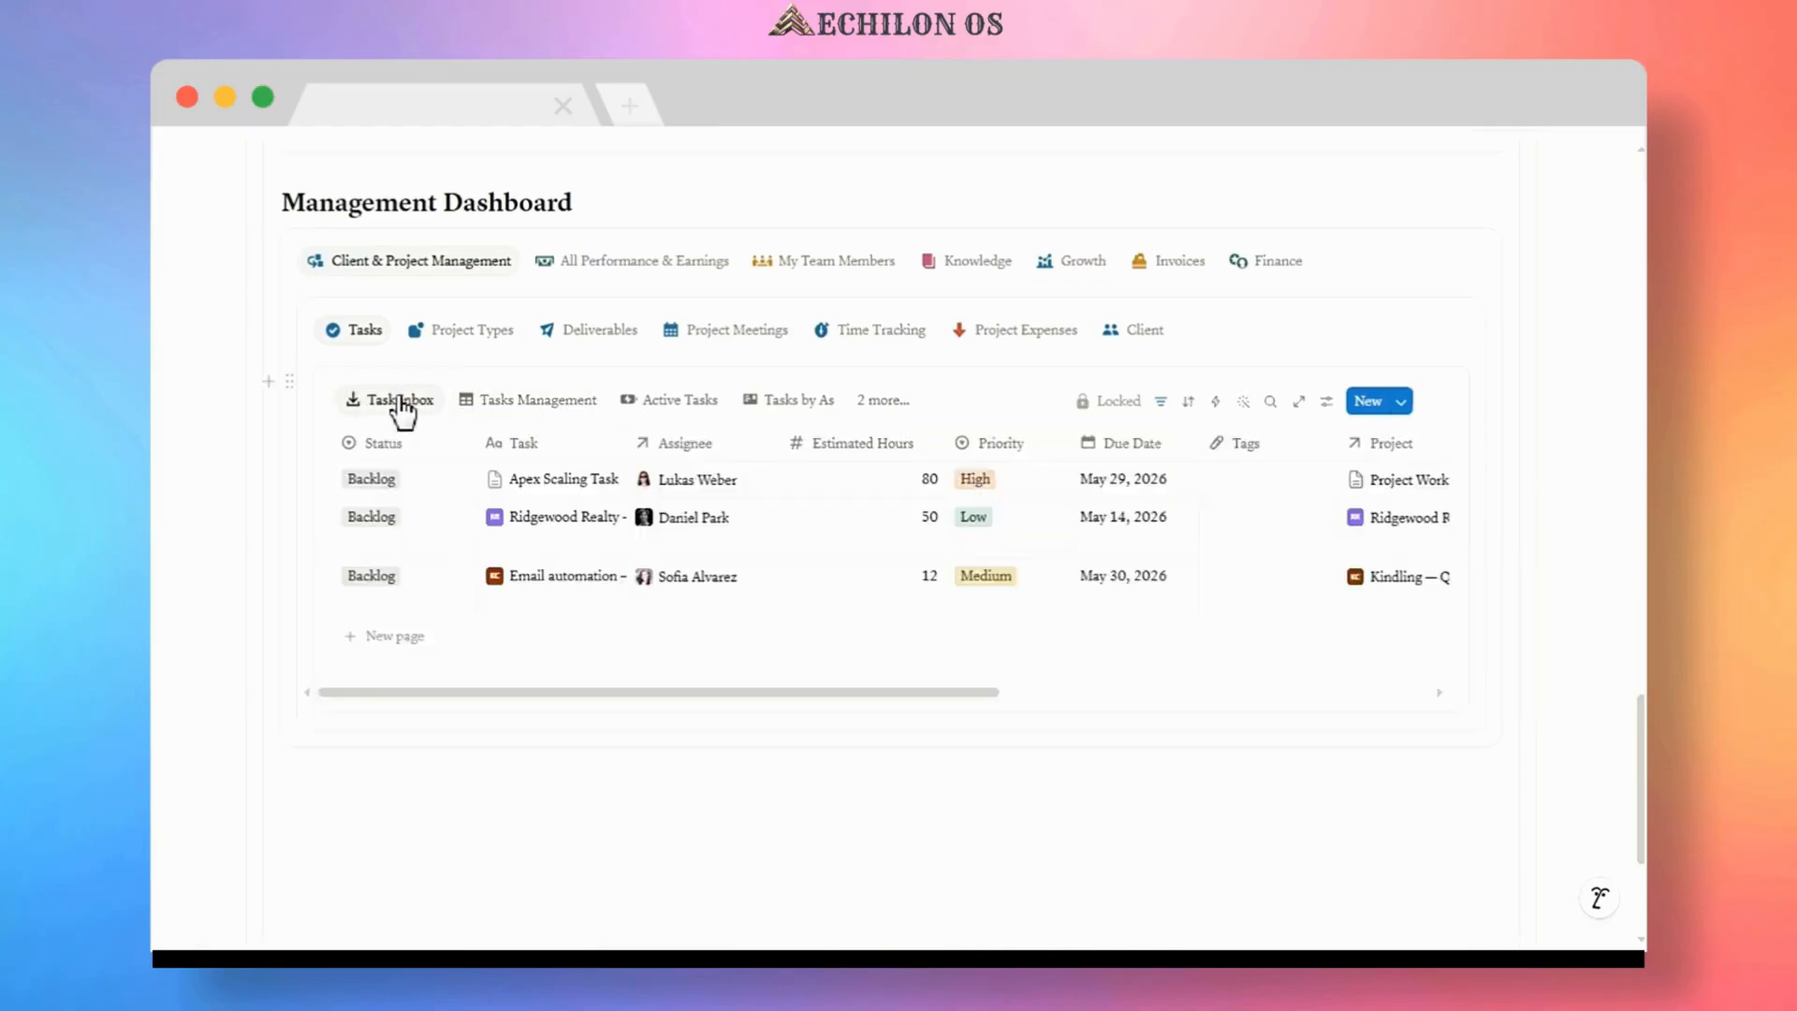
pyautogui.click(389, 483)
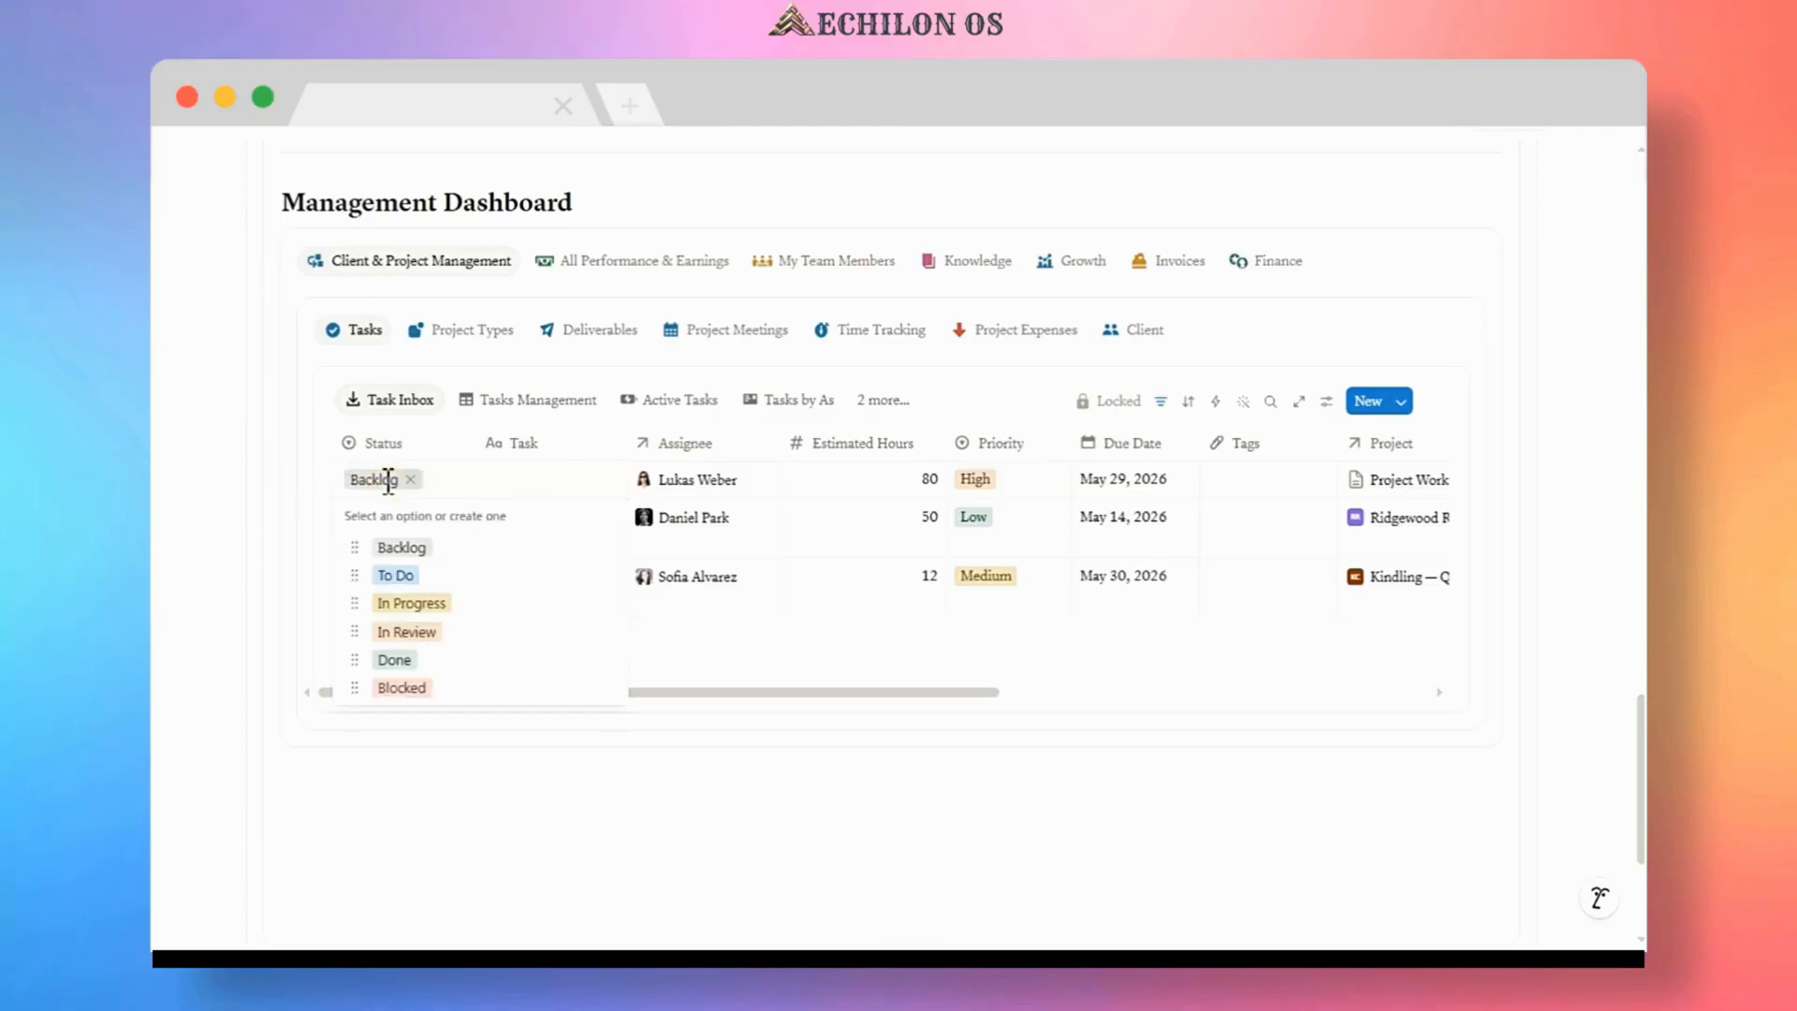
pyautogui.click(404, 577)
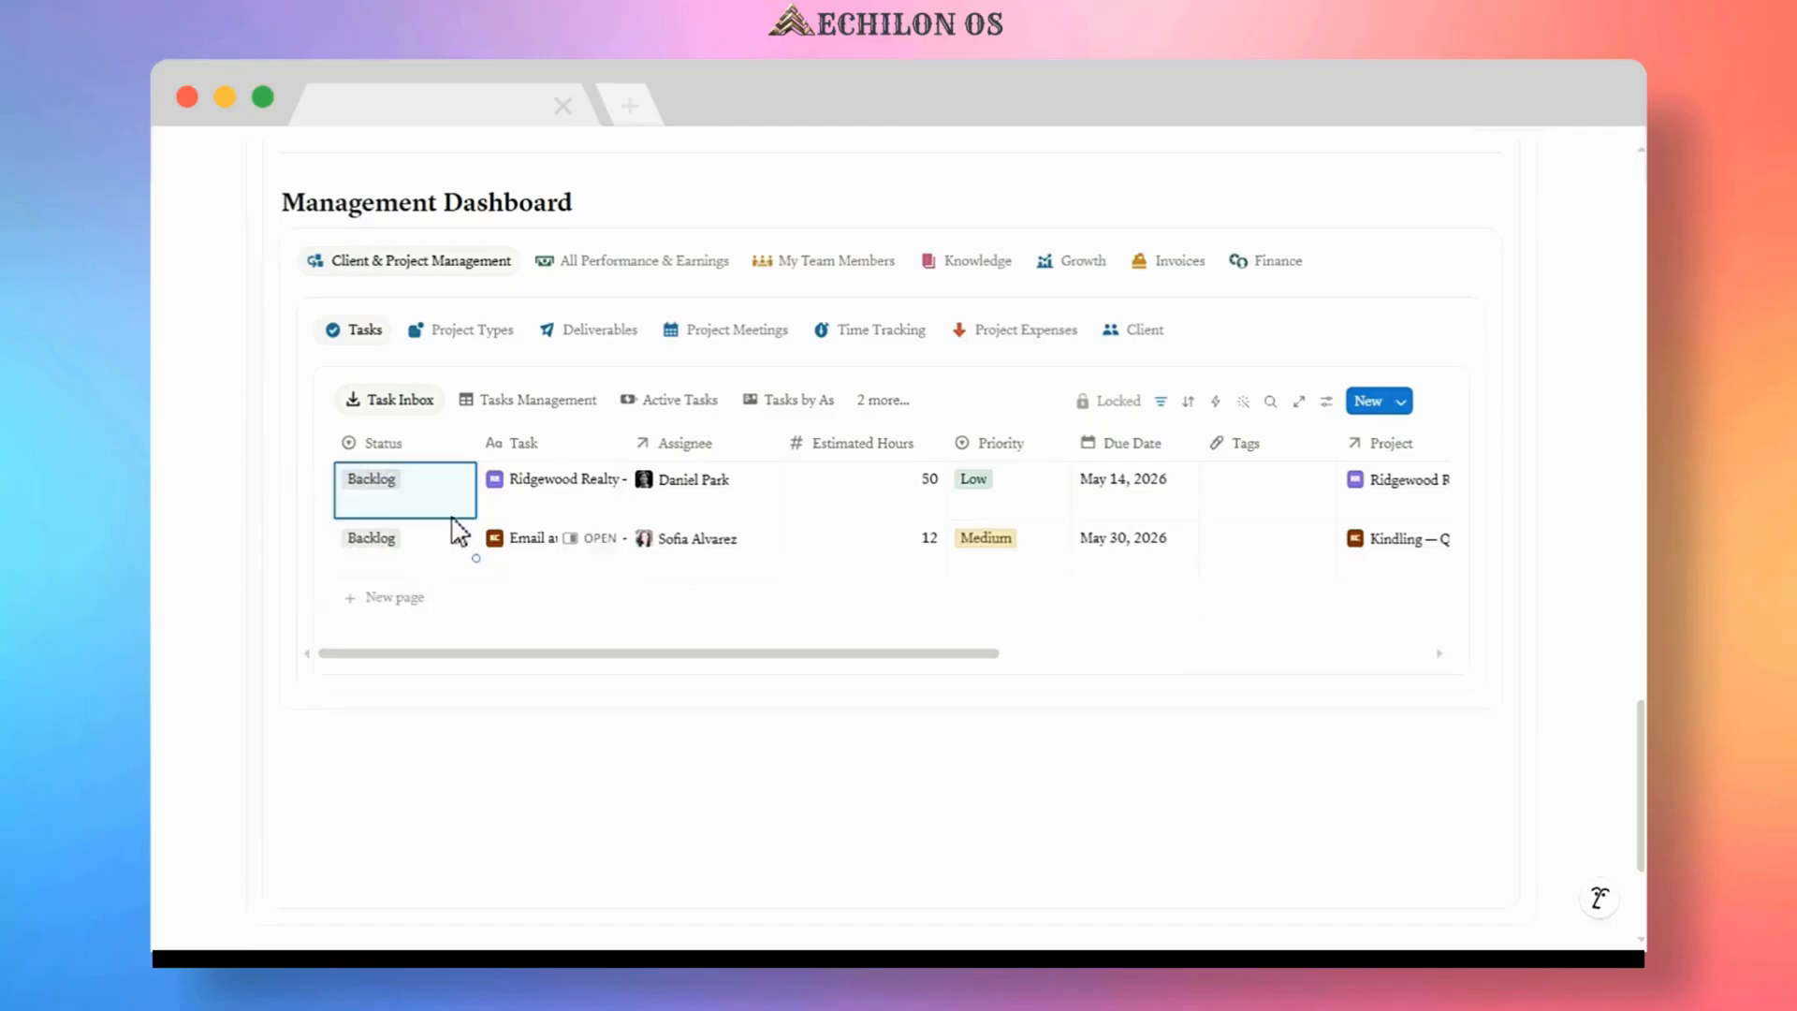
# - Open the Apex Scaling Task from the Tasks Management board and link Apex Scaling deliverables to its Deliverables property
pyautogui.click(527, 410)
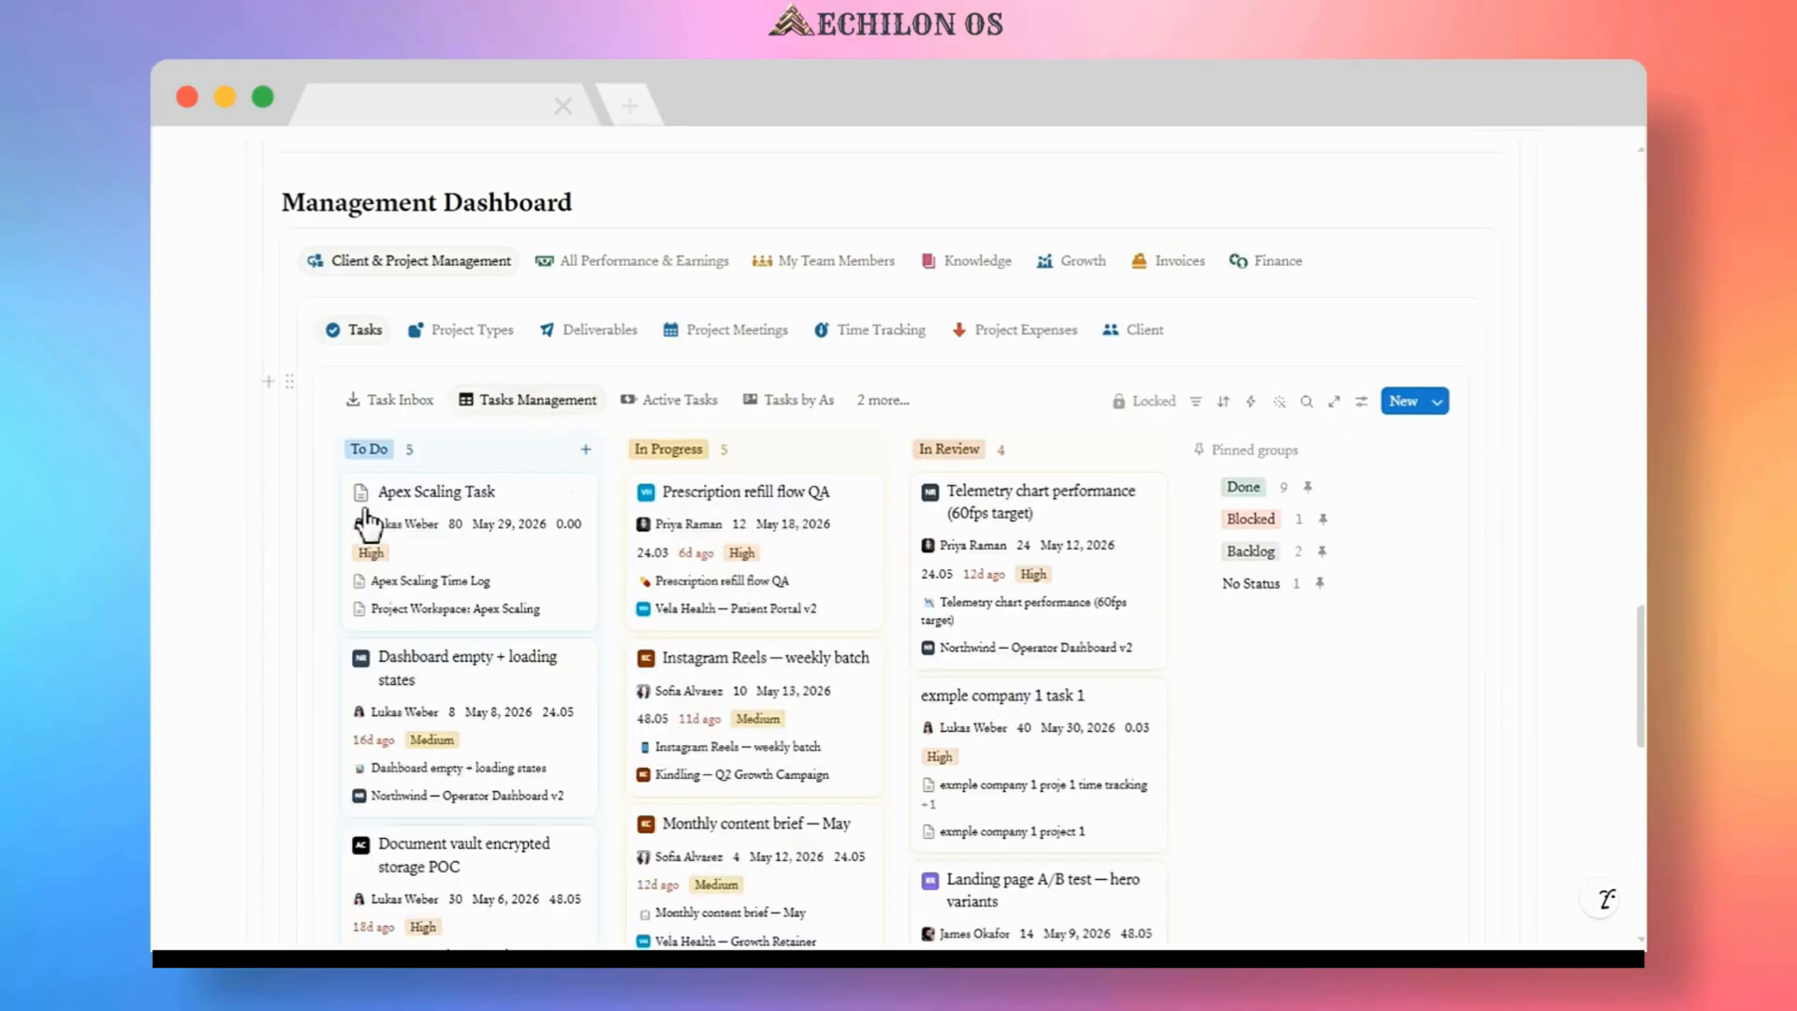
pyautogui.click(532, 493)
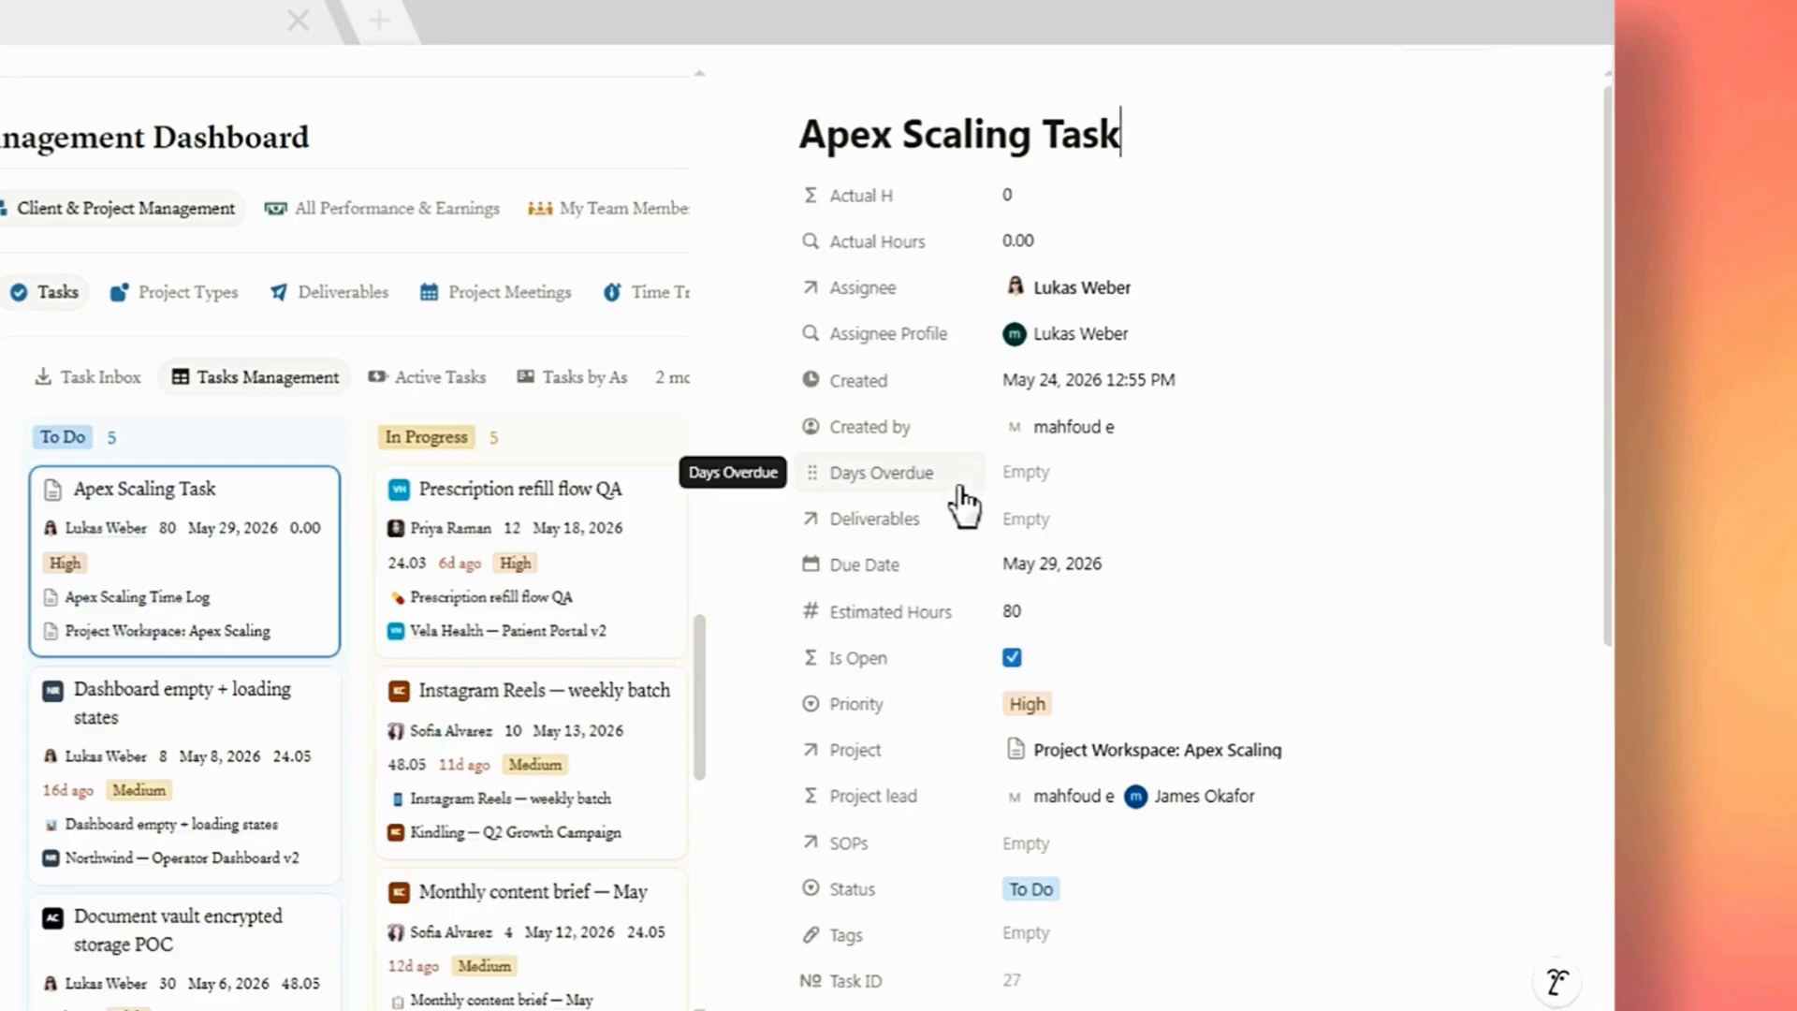
pyautogui.click(1043, 530)
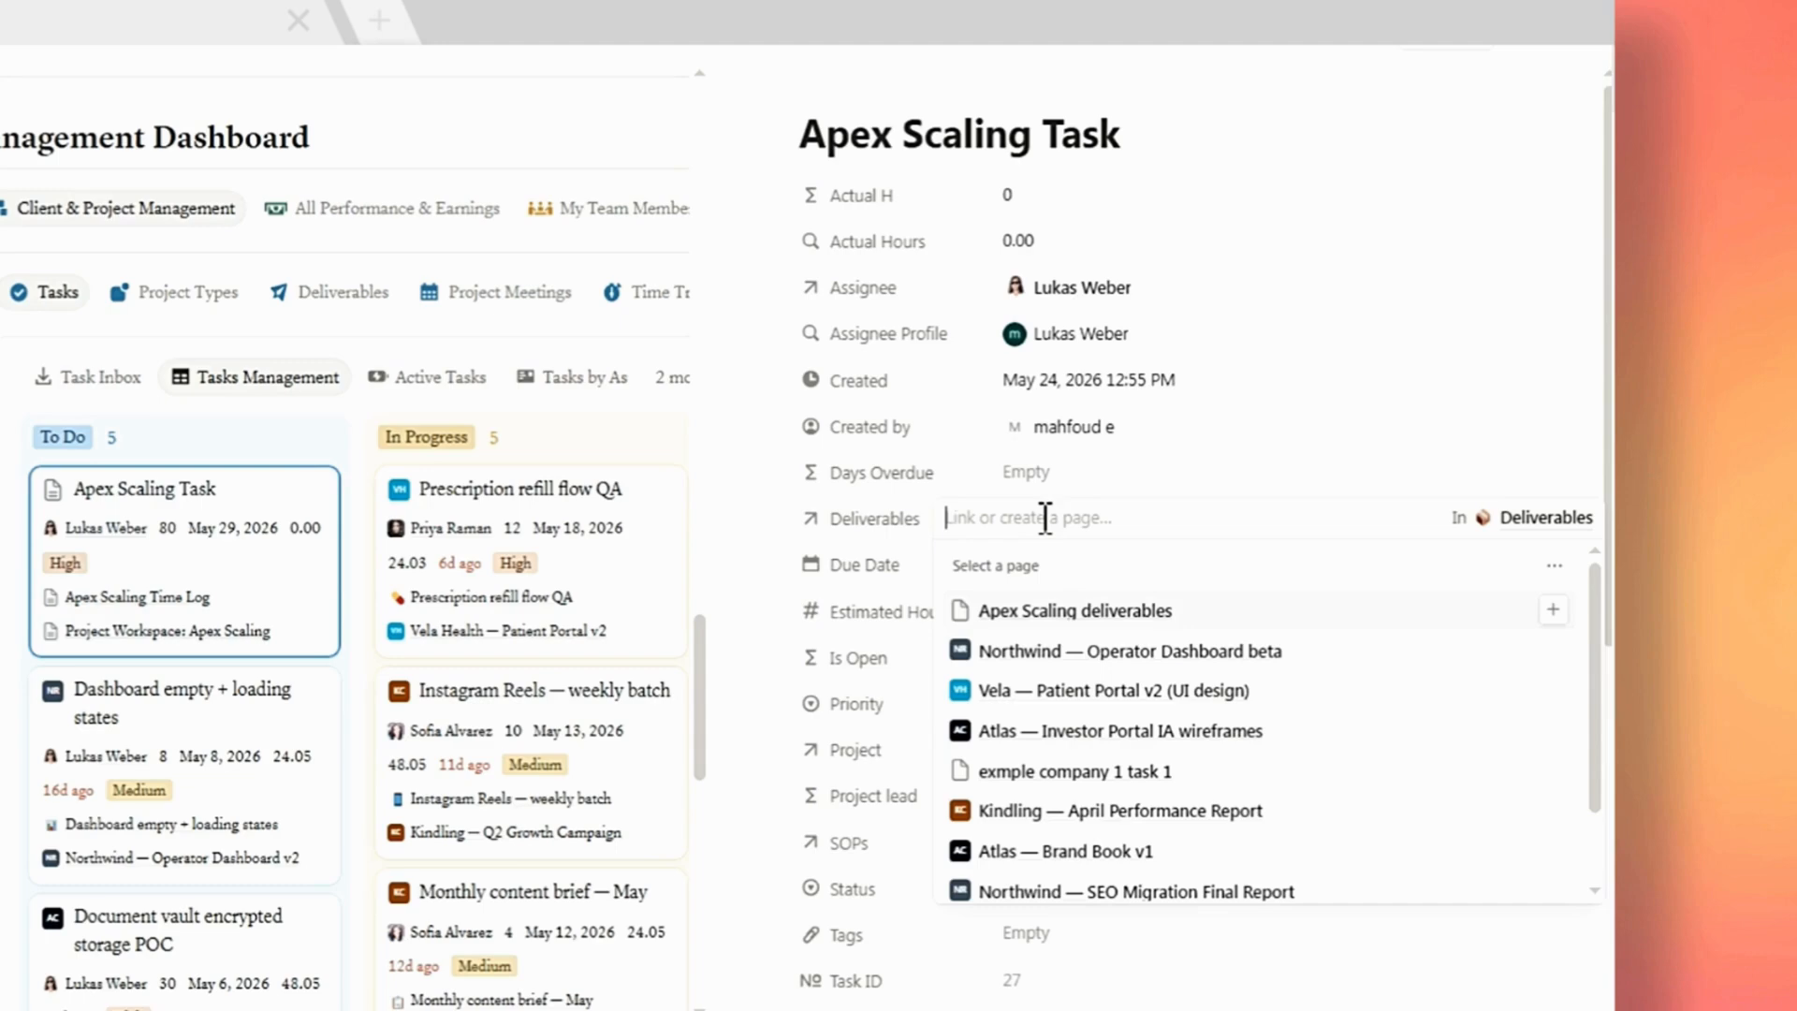
pyautogui.click(1554, 611)
pyautogui.click(984, 494)
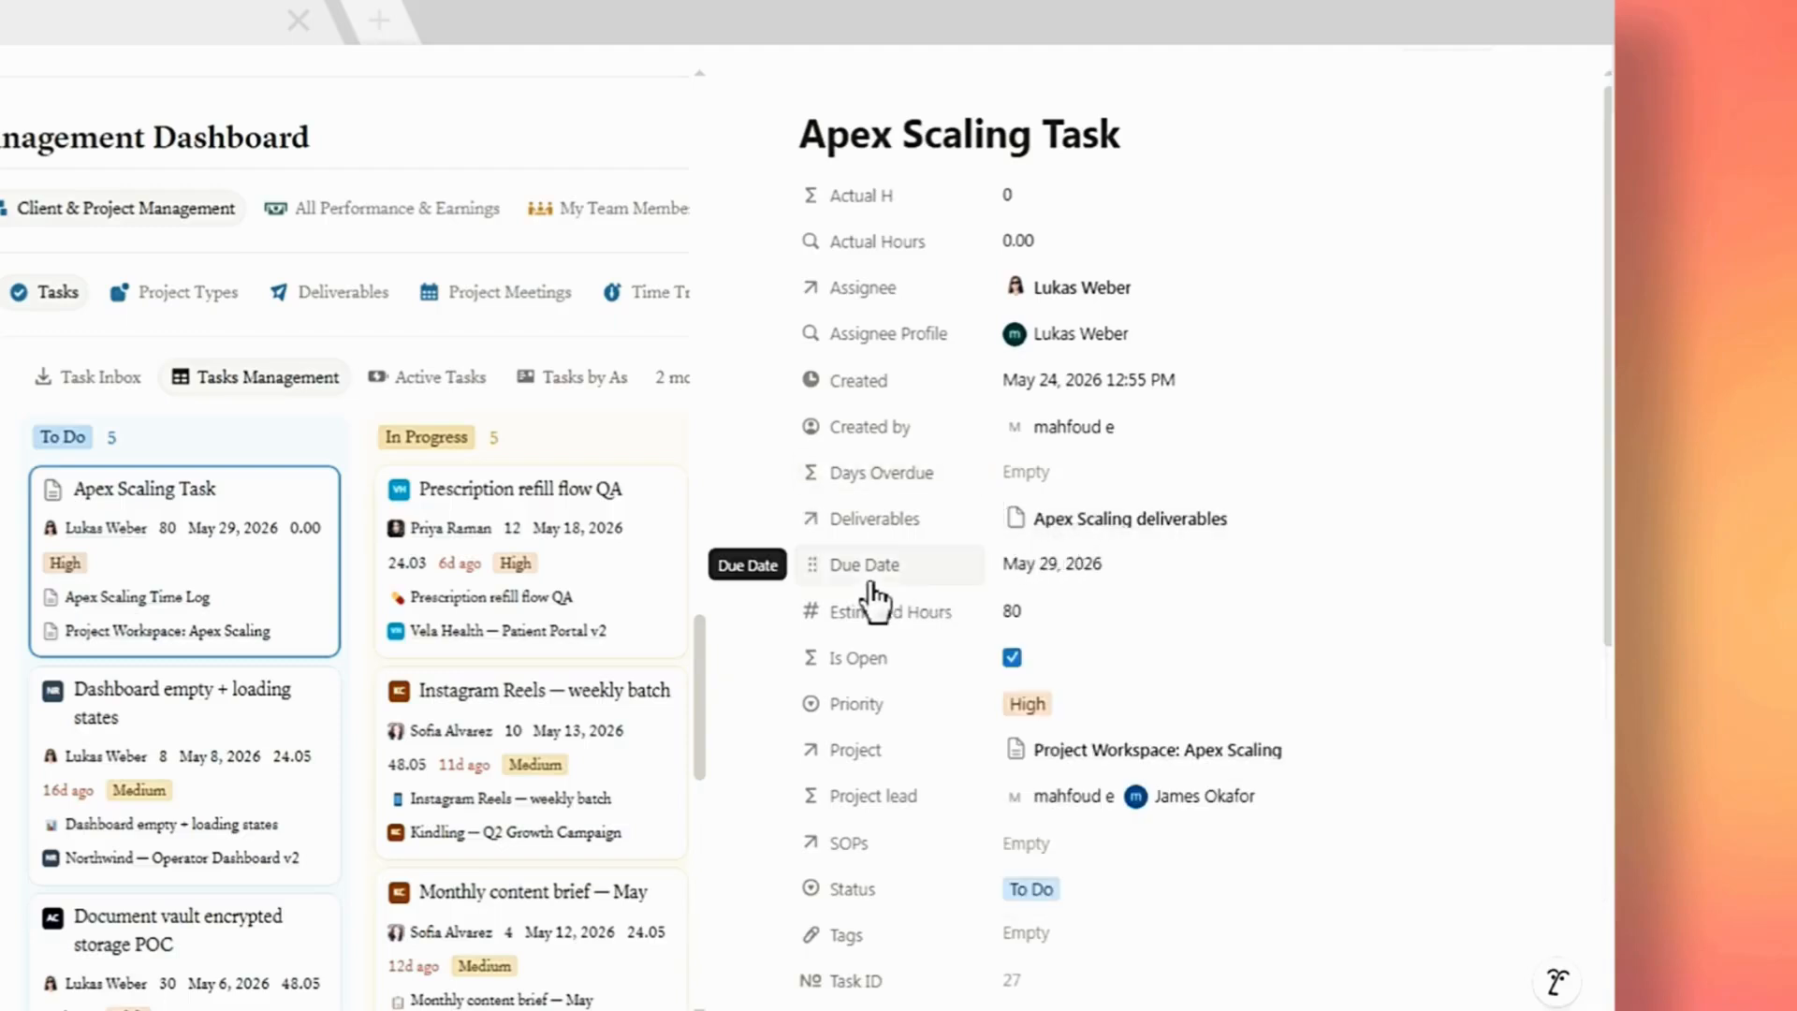
# - Review the Apex Scaling Task's remaining properties down to the comments, and close its page
pyautogui.scroll(-3, 922, 636)
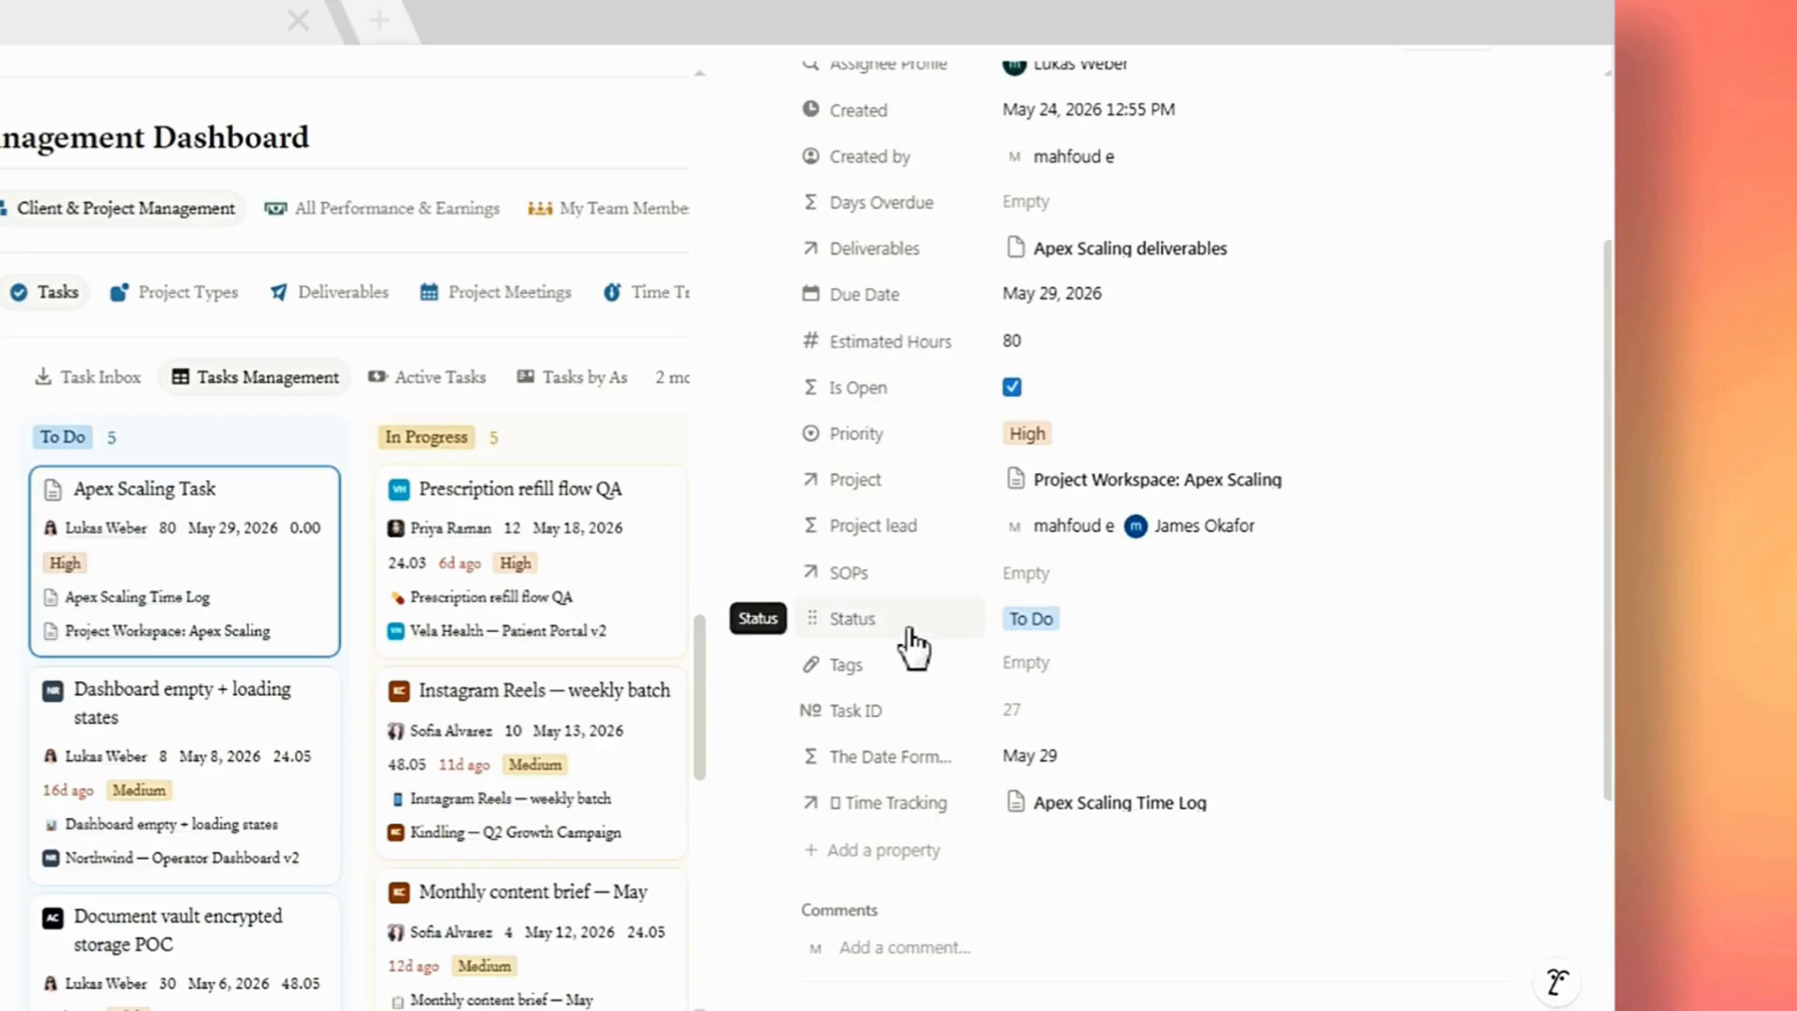
pyautogui.scroll(-2, 922, 654)
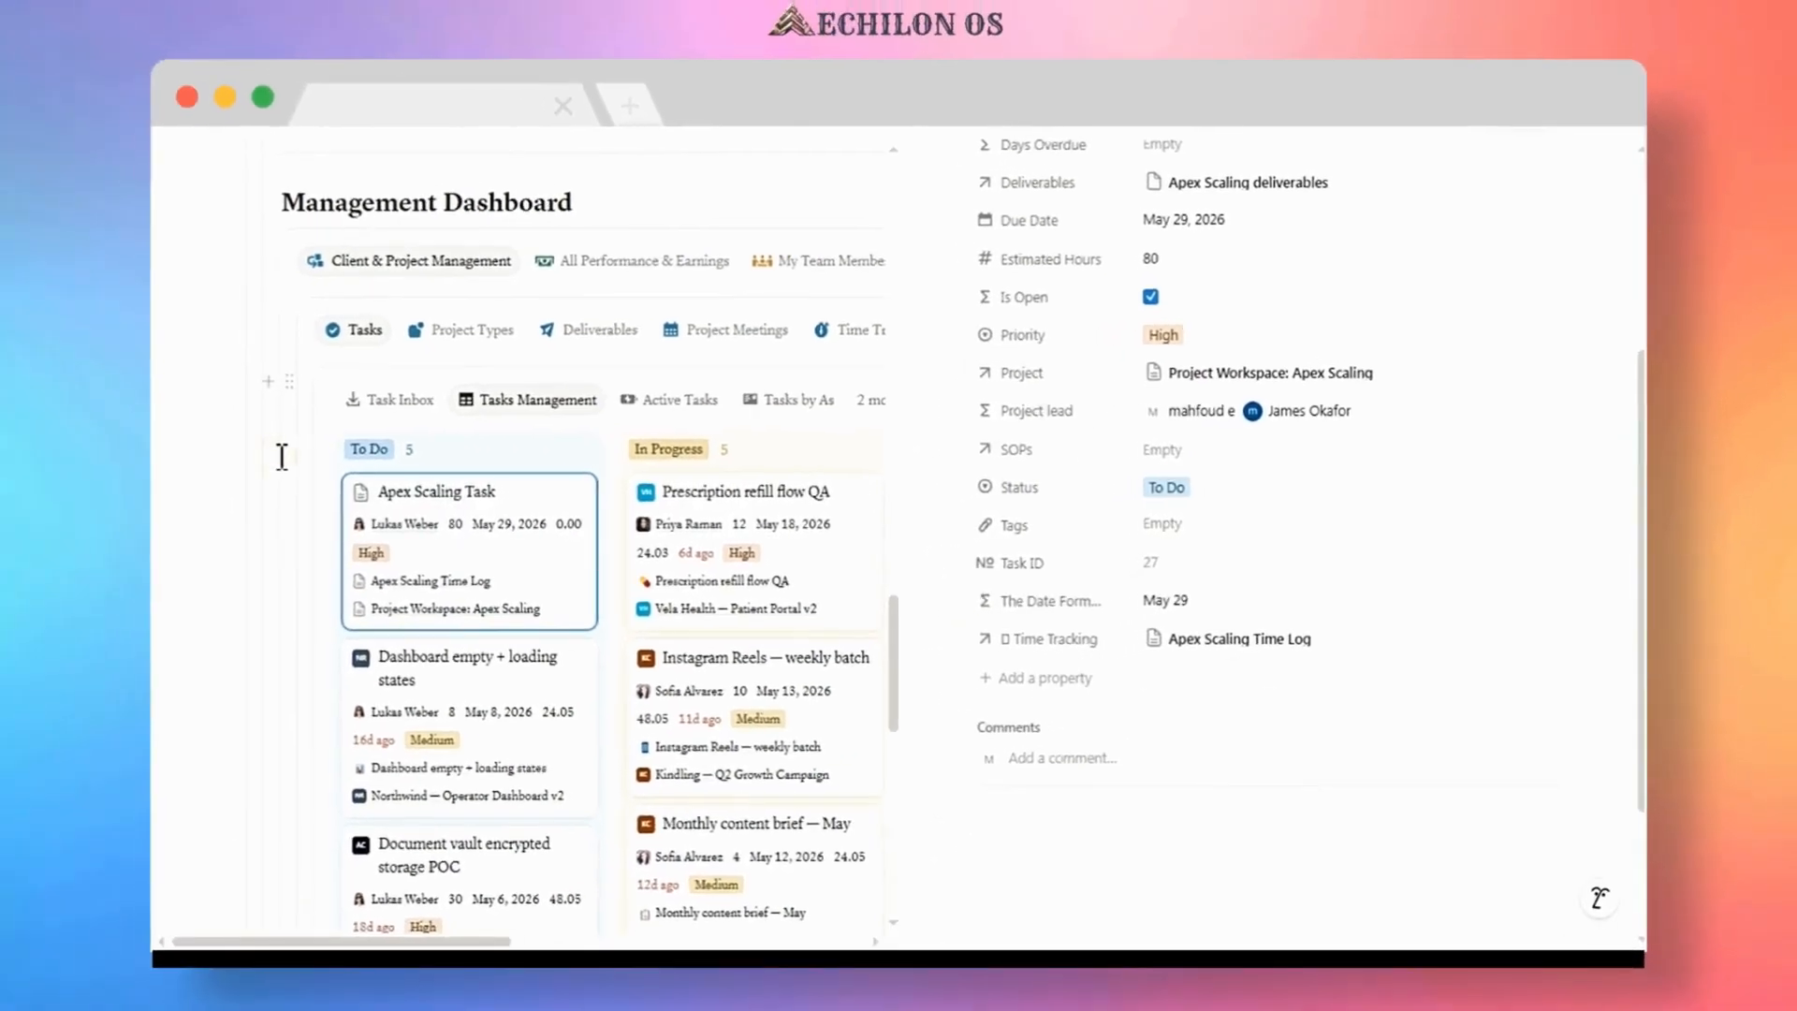
pyautogui.click(59, 448)
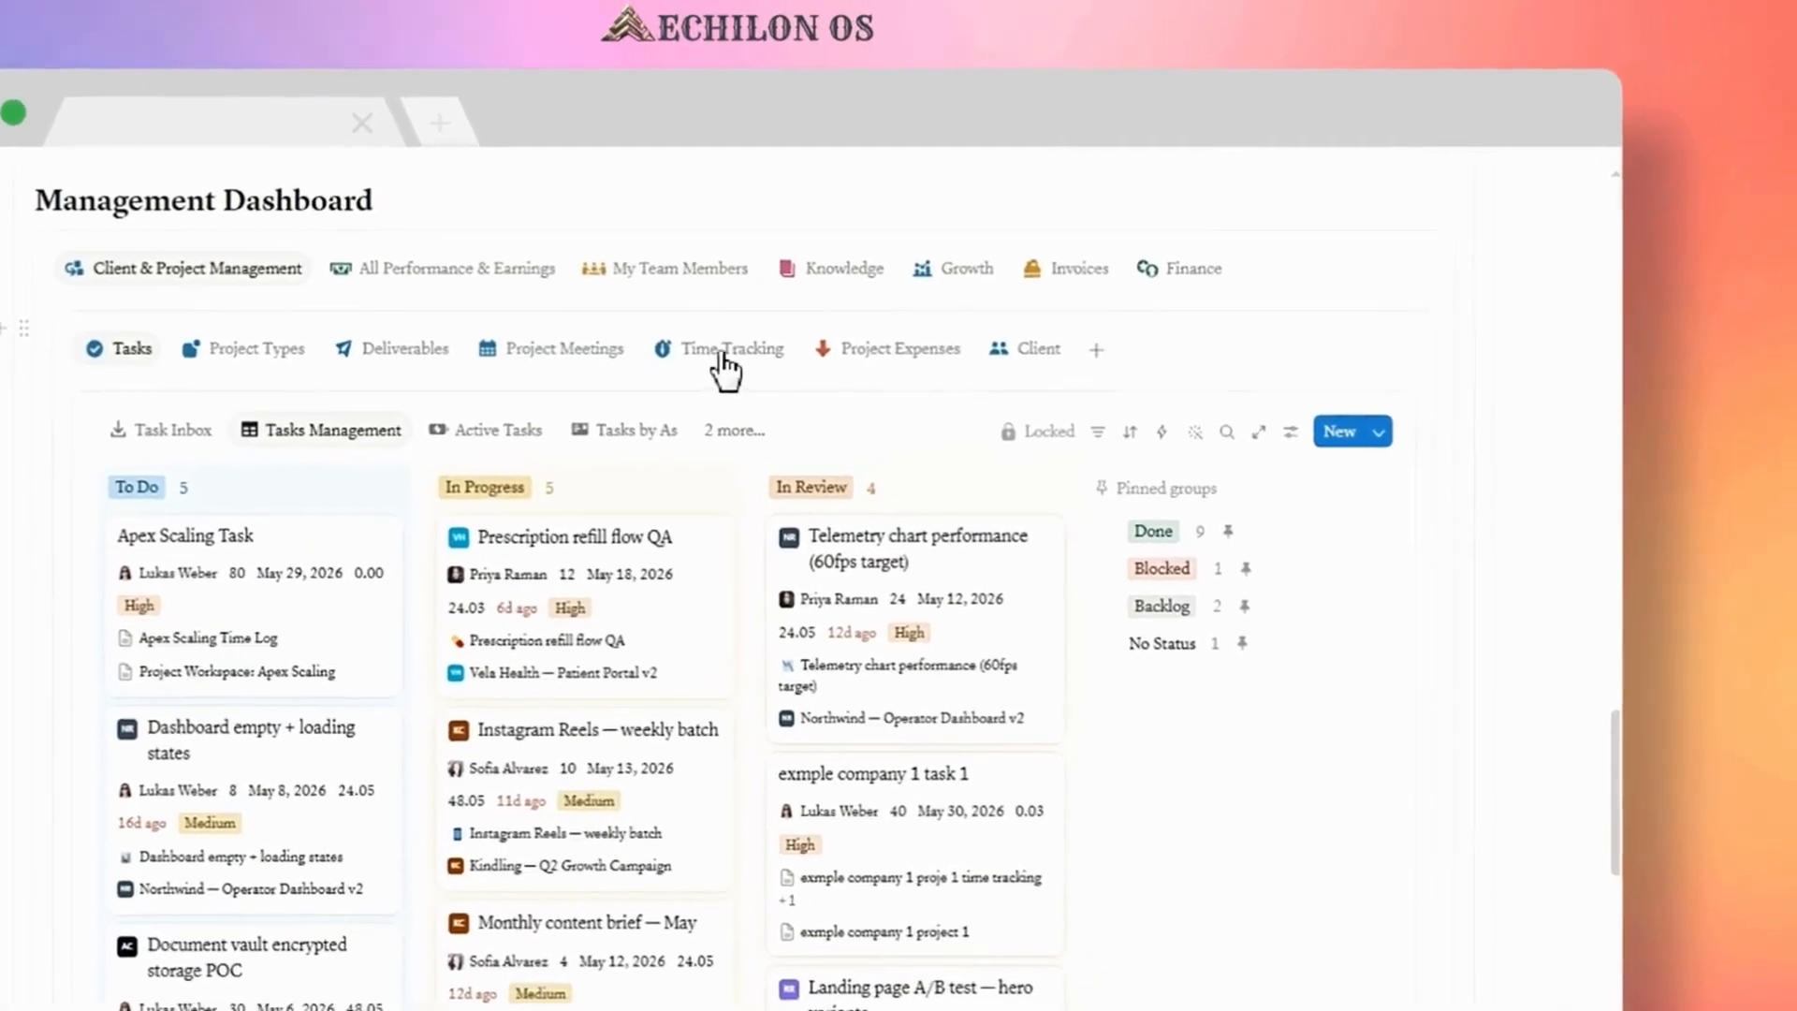
# - In Time Tracking, link the Apex Scaling Task's assignee as the Team Member of the Apex Scaling Time Log entry
pyautogui.click(703, 365)
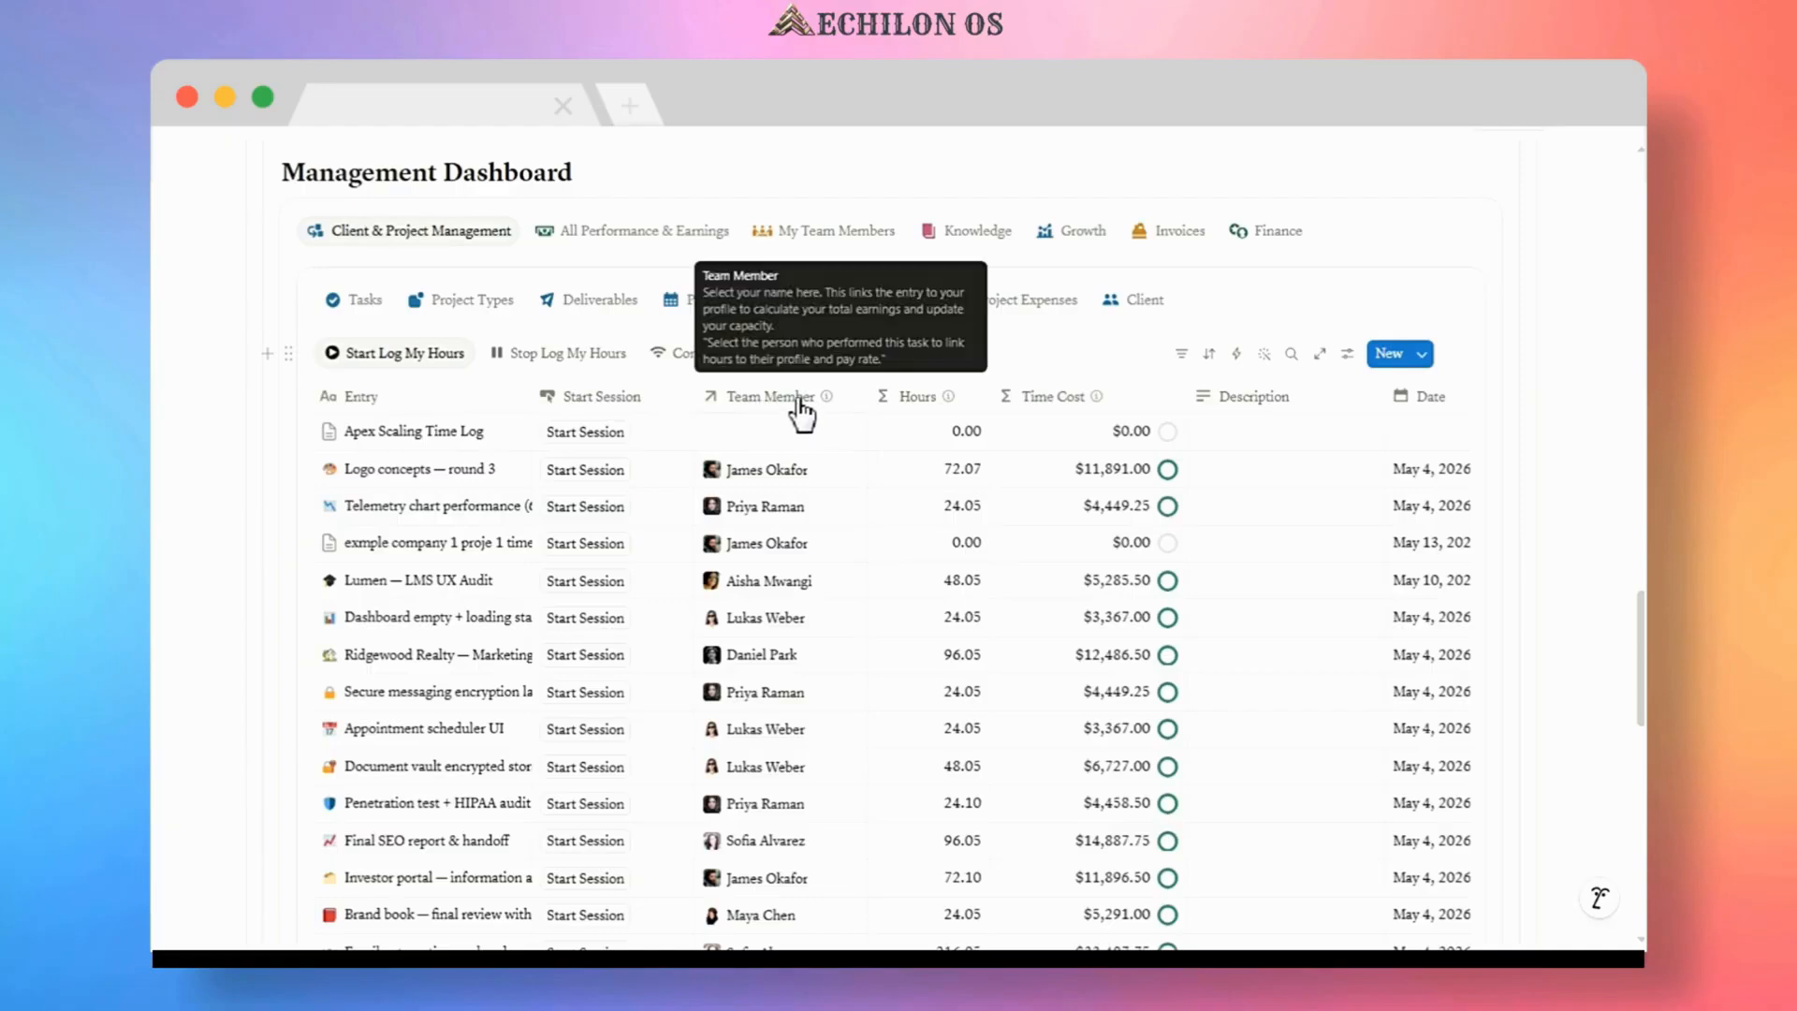
pyautogui.click(755, 435)
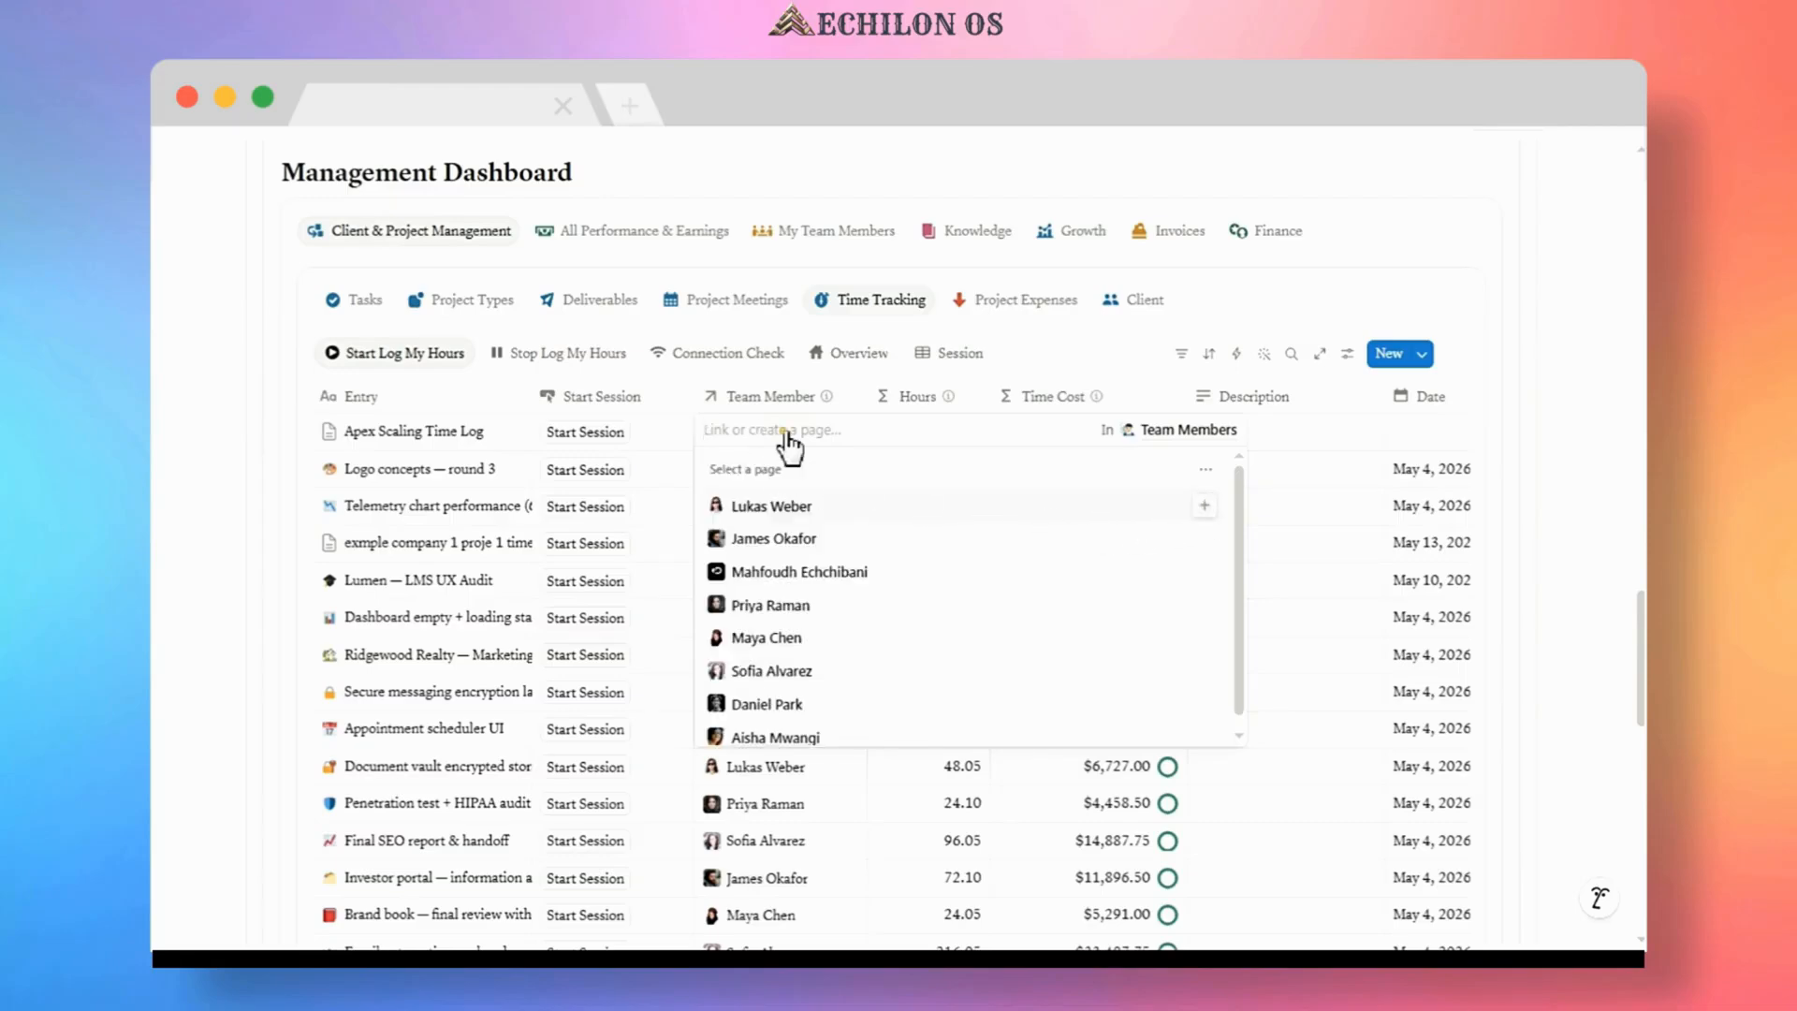
pyautogui.press('Return')
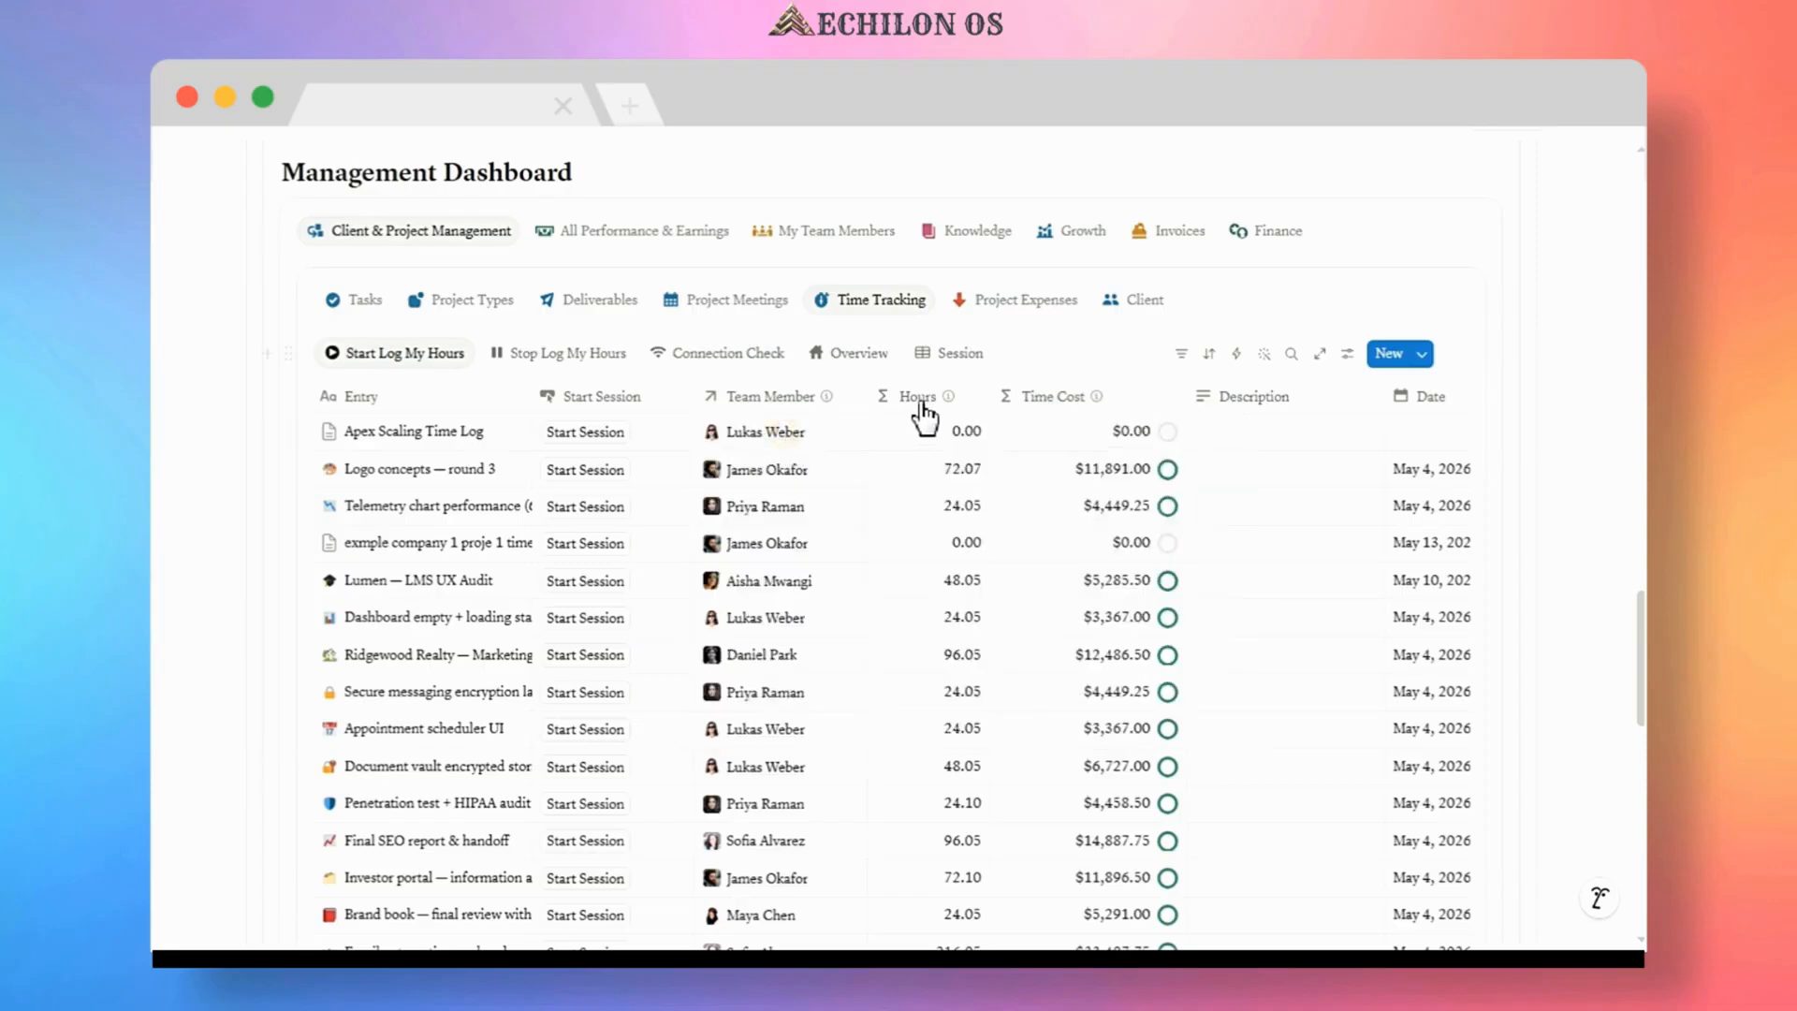
# - Set the Apex Scaling Time Log's date to May 24, 2026
pyautogui.moveTo(950, 402)
pyautogui.scroll(-5, 1259, 487)
pyautogui.scroll(-5, 1259, 698)
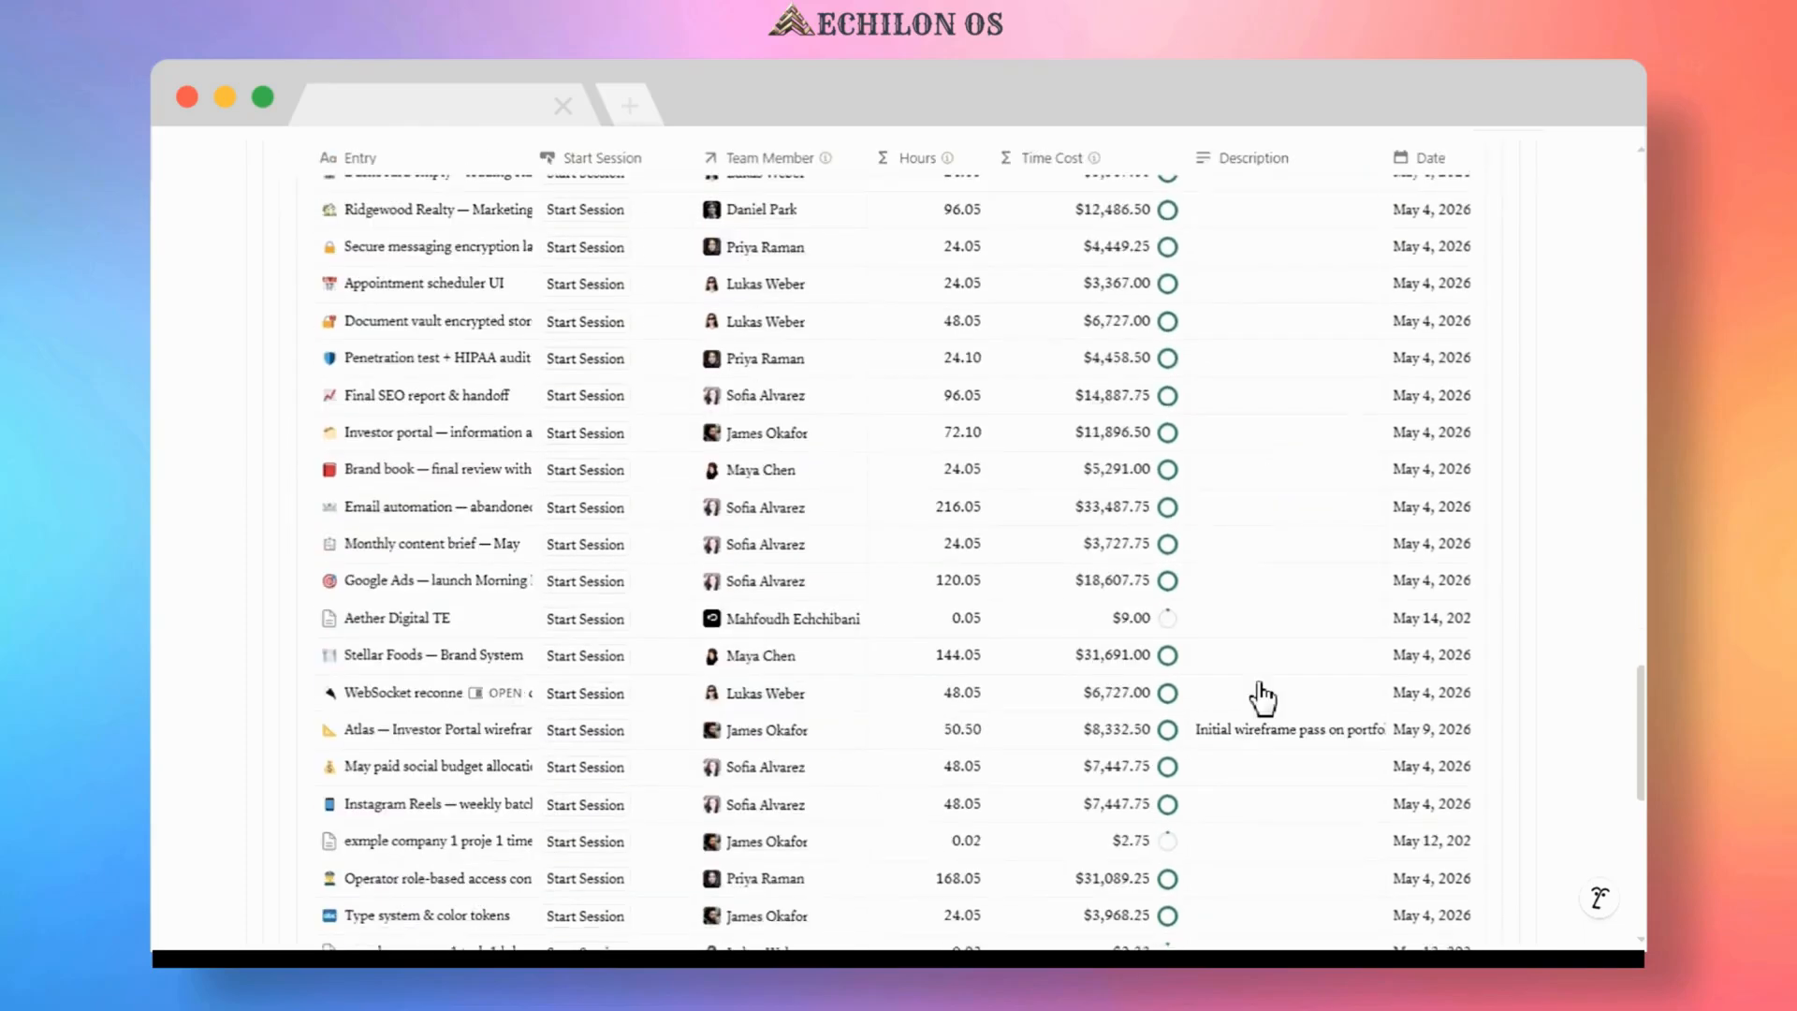
pyautogui.moveTo(811, 712); pyautogui.dragTo(997, 713)
pyautogui.scroll(1, 998, 708)
pyautogui.scroll(15, 1003, 720)
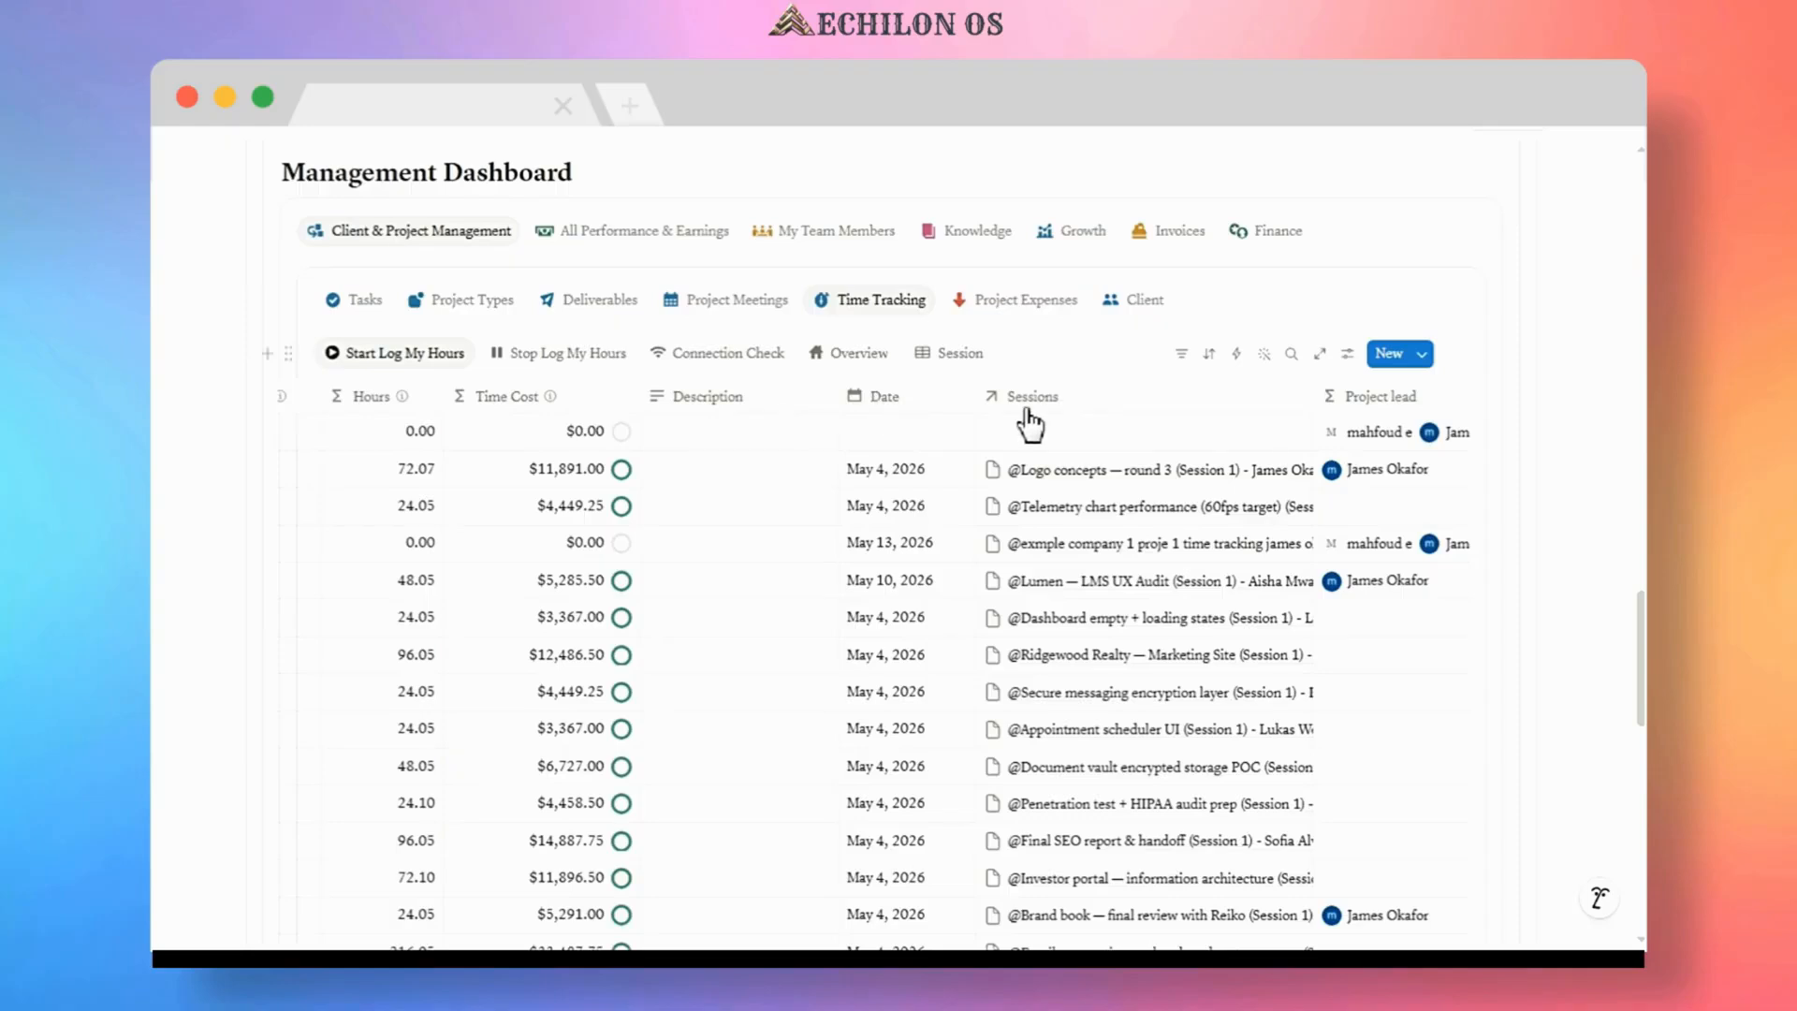
pyautogui.click(897, 433)
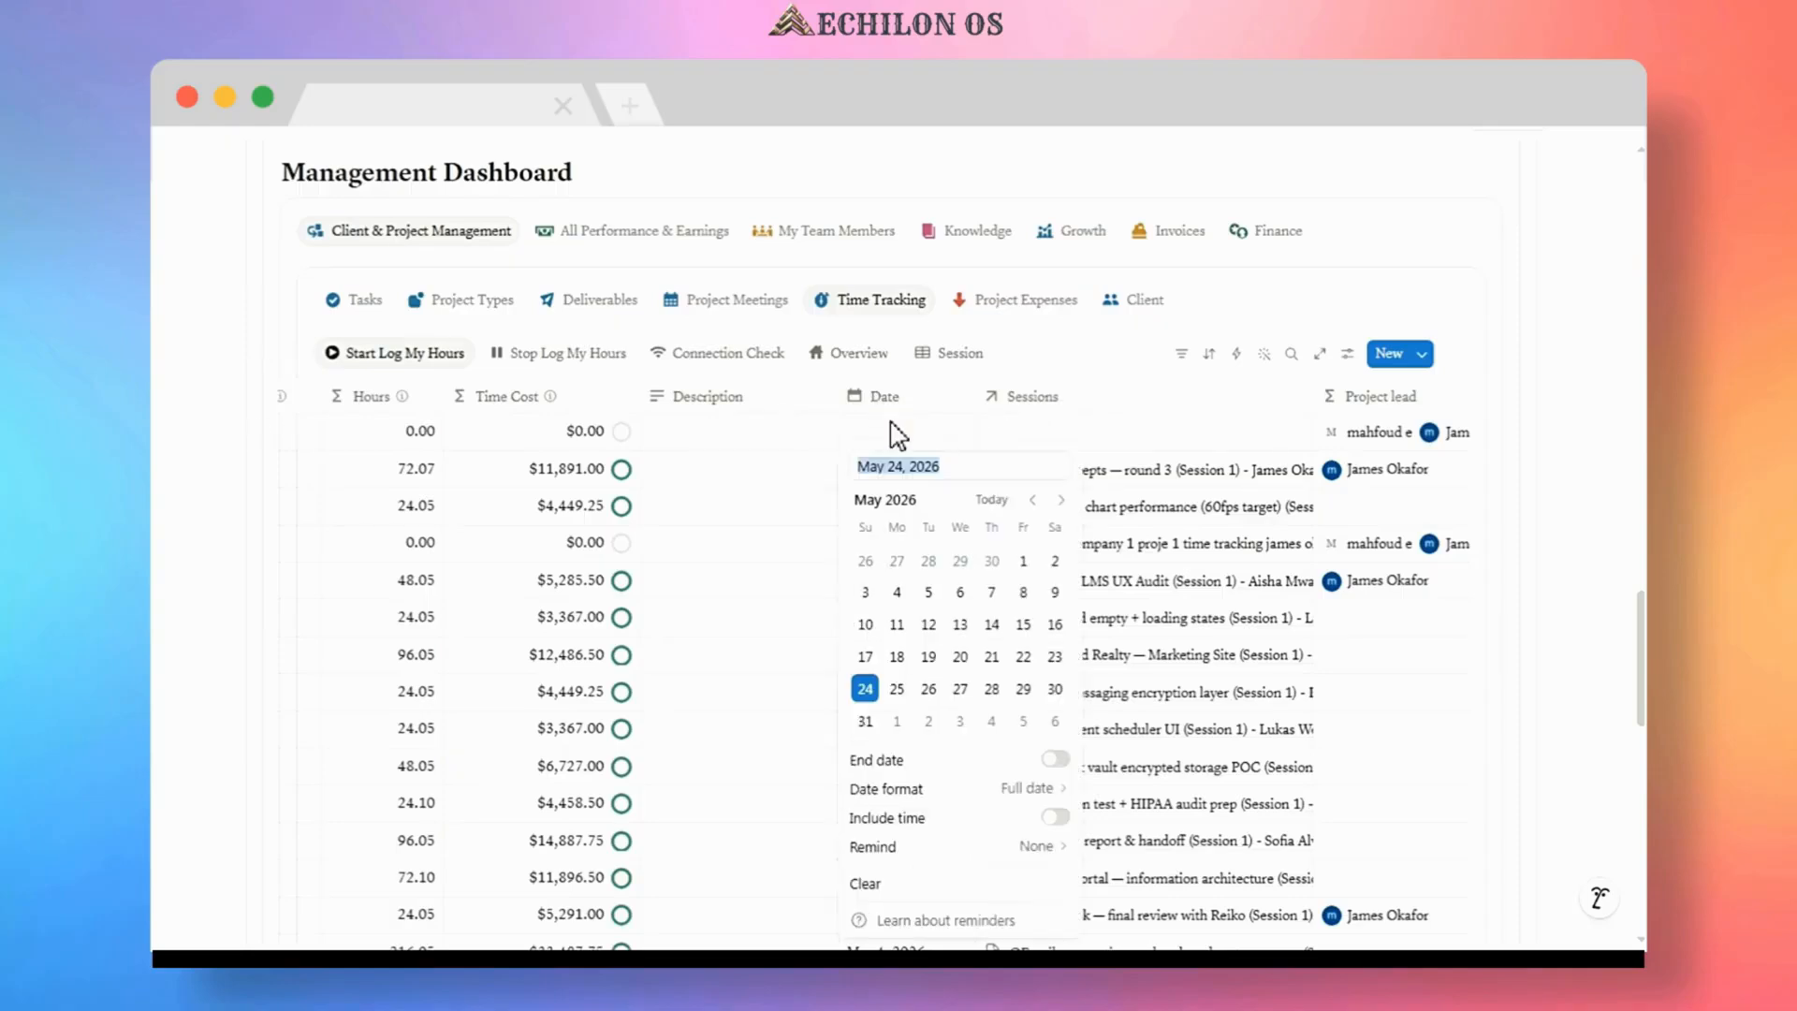
pyautogui.click(869, 692)
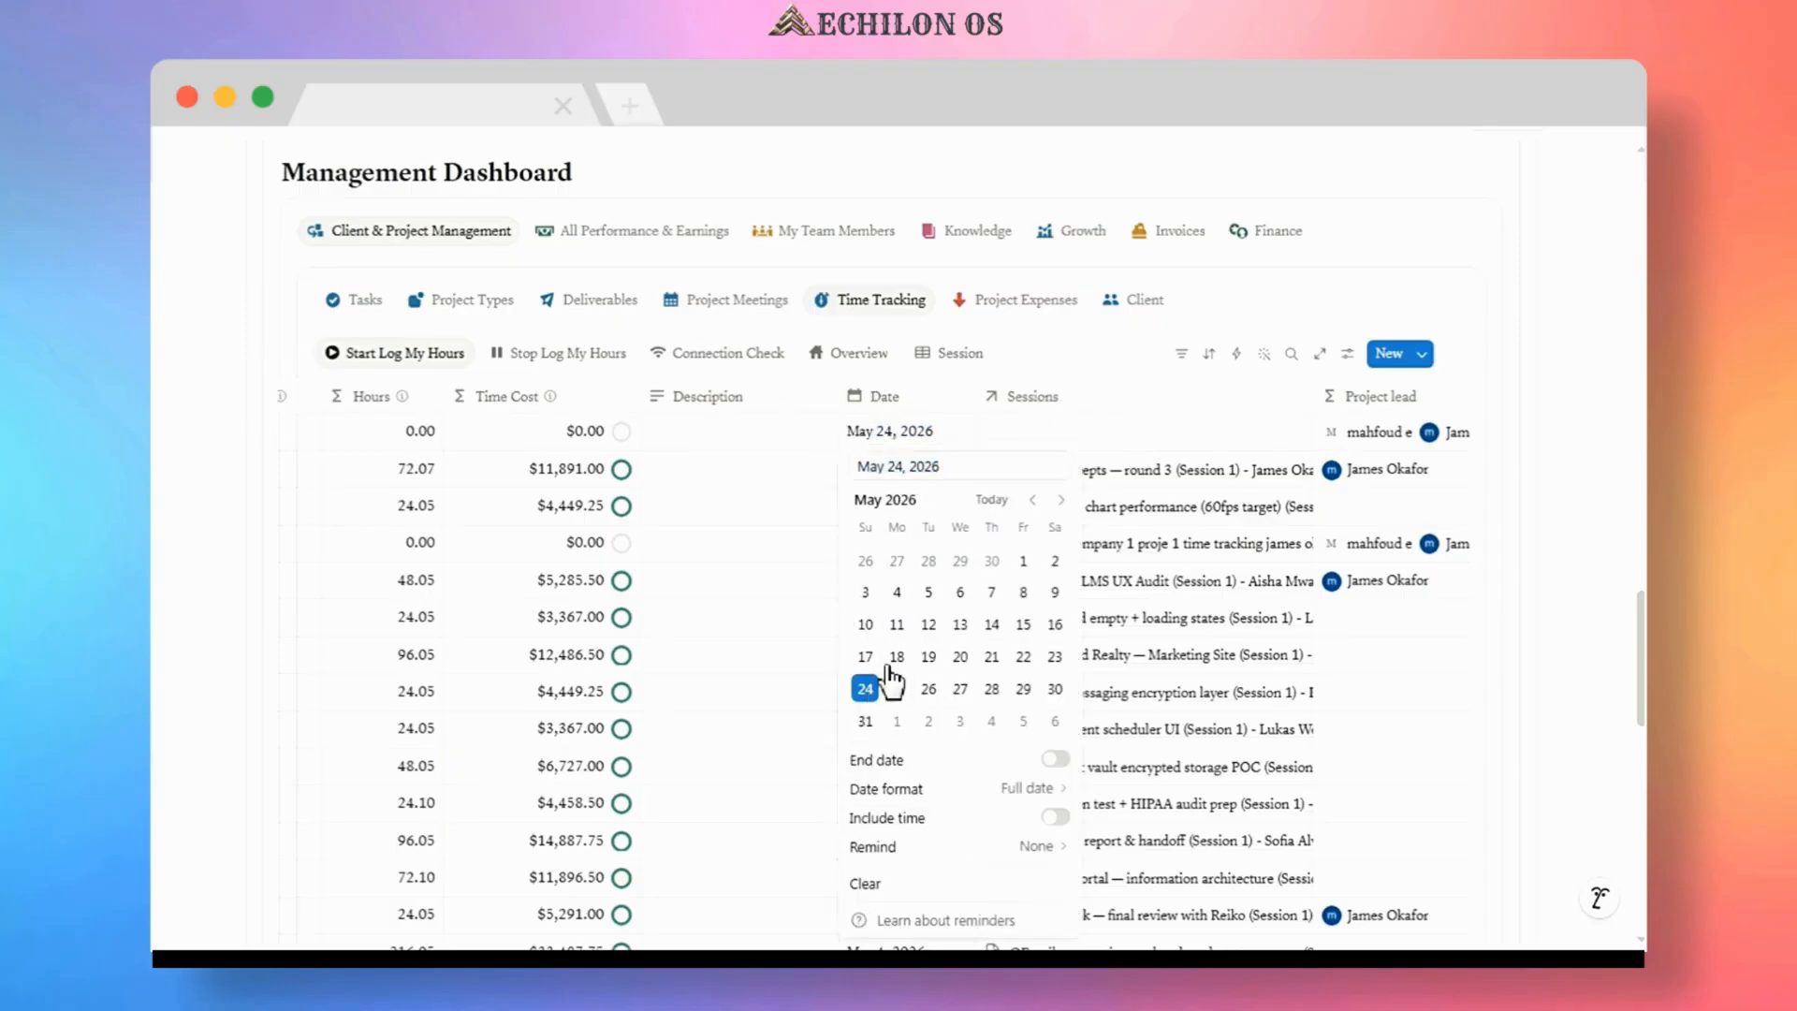
pyautogui.click(1057, 354)
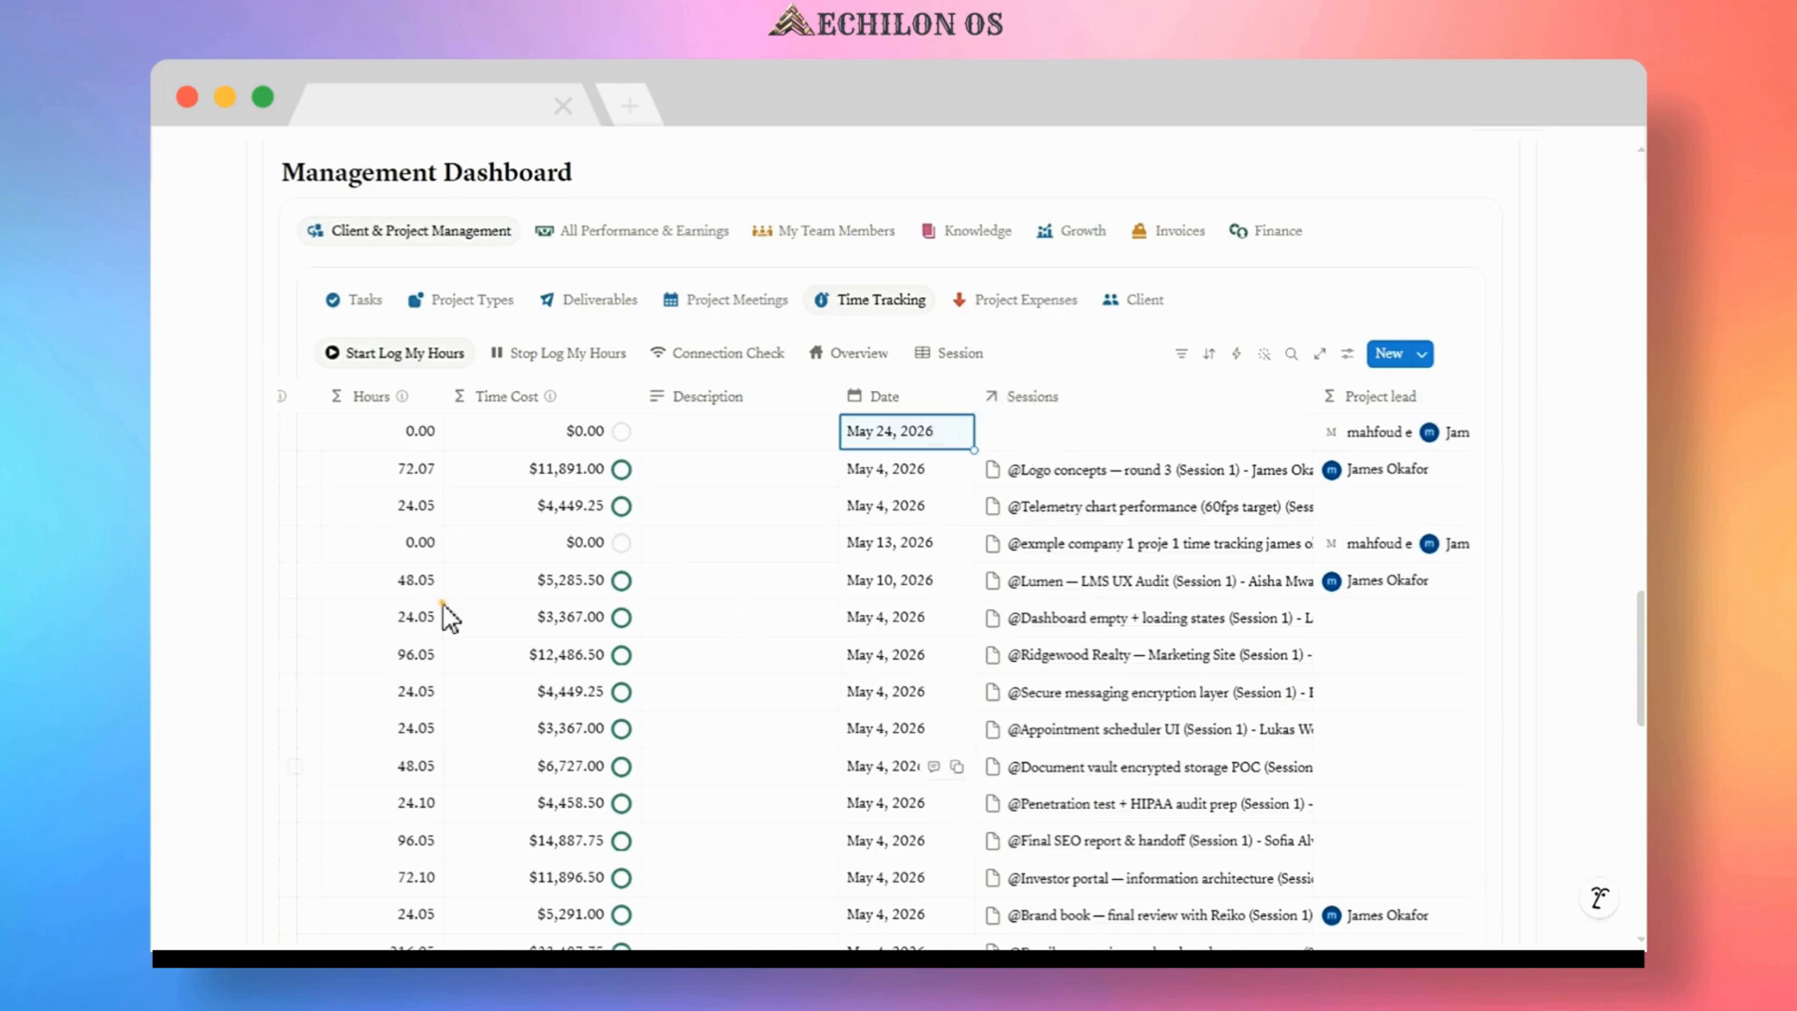
# - Start a work session for the Apex Scaling Time Log and check its full name in the session records
pyautogui.scroll(-10, 444, 606)
pyautogui.hscroll(-5, 440, 589)
pyautogui.scroll(7, 449, 604)
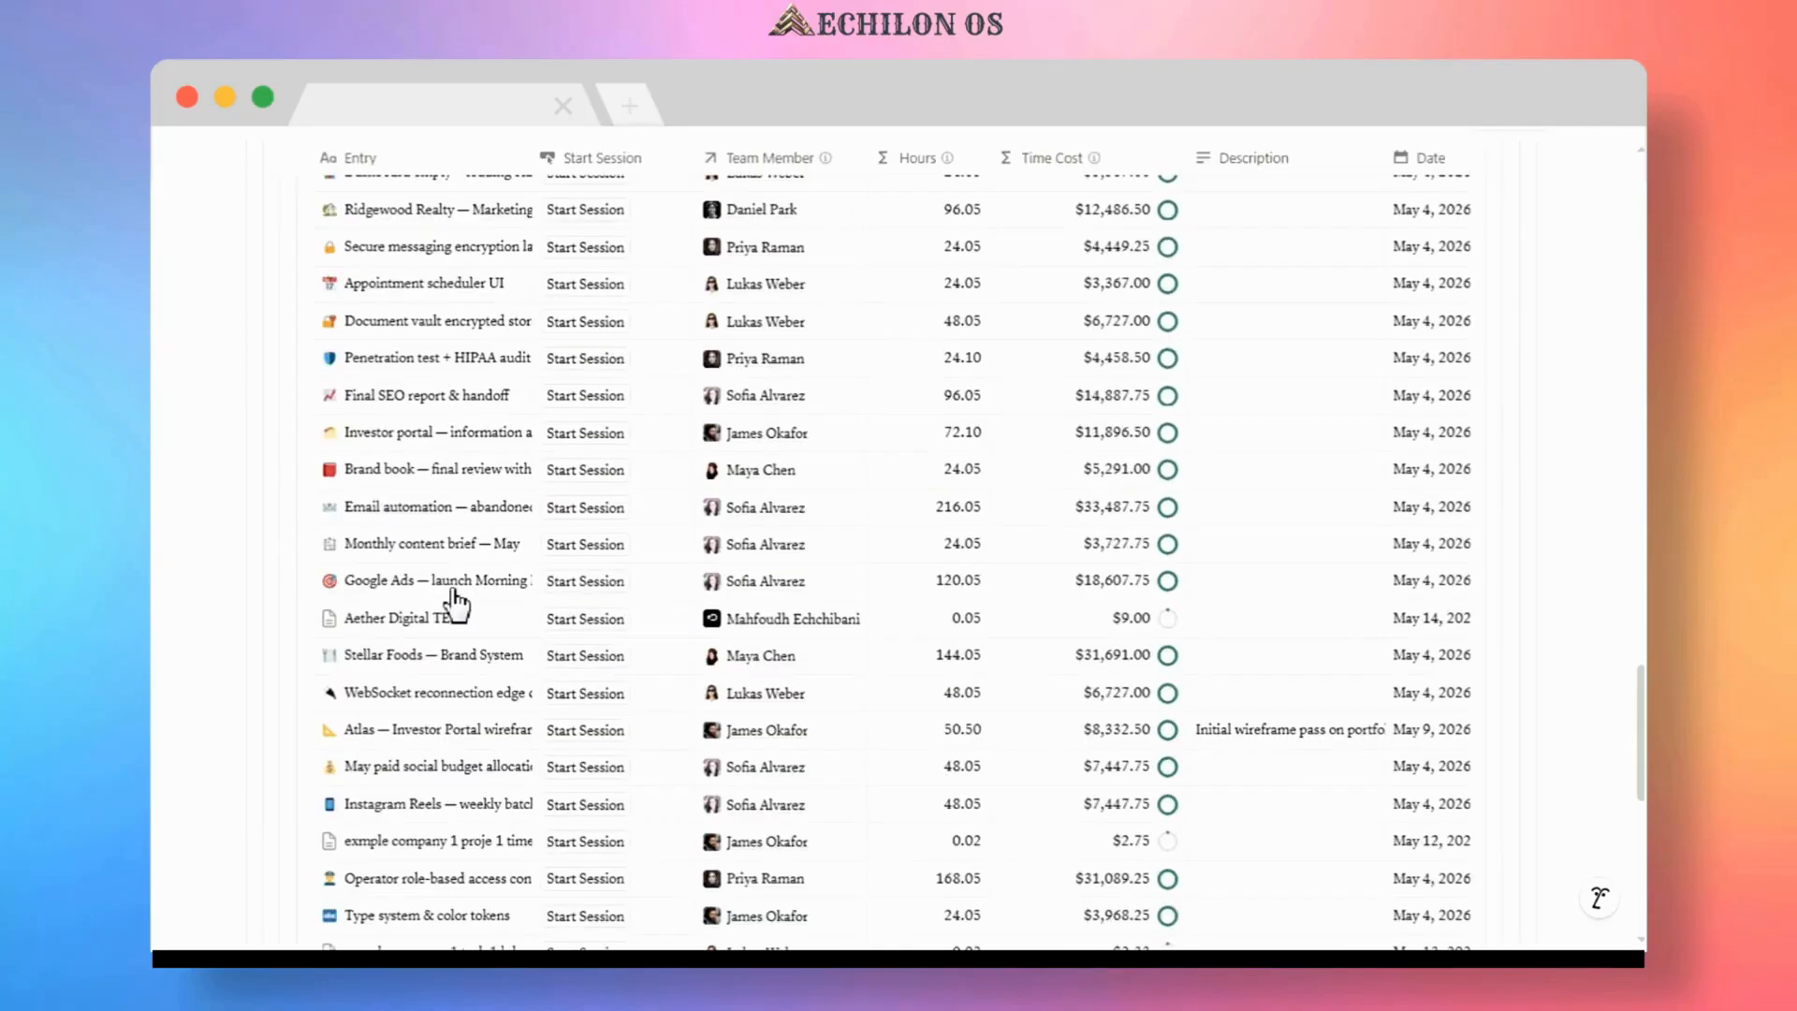
pyautogui.scroll(6, 456, 606)
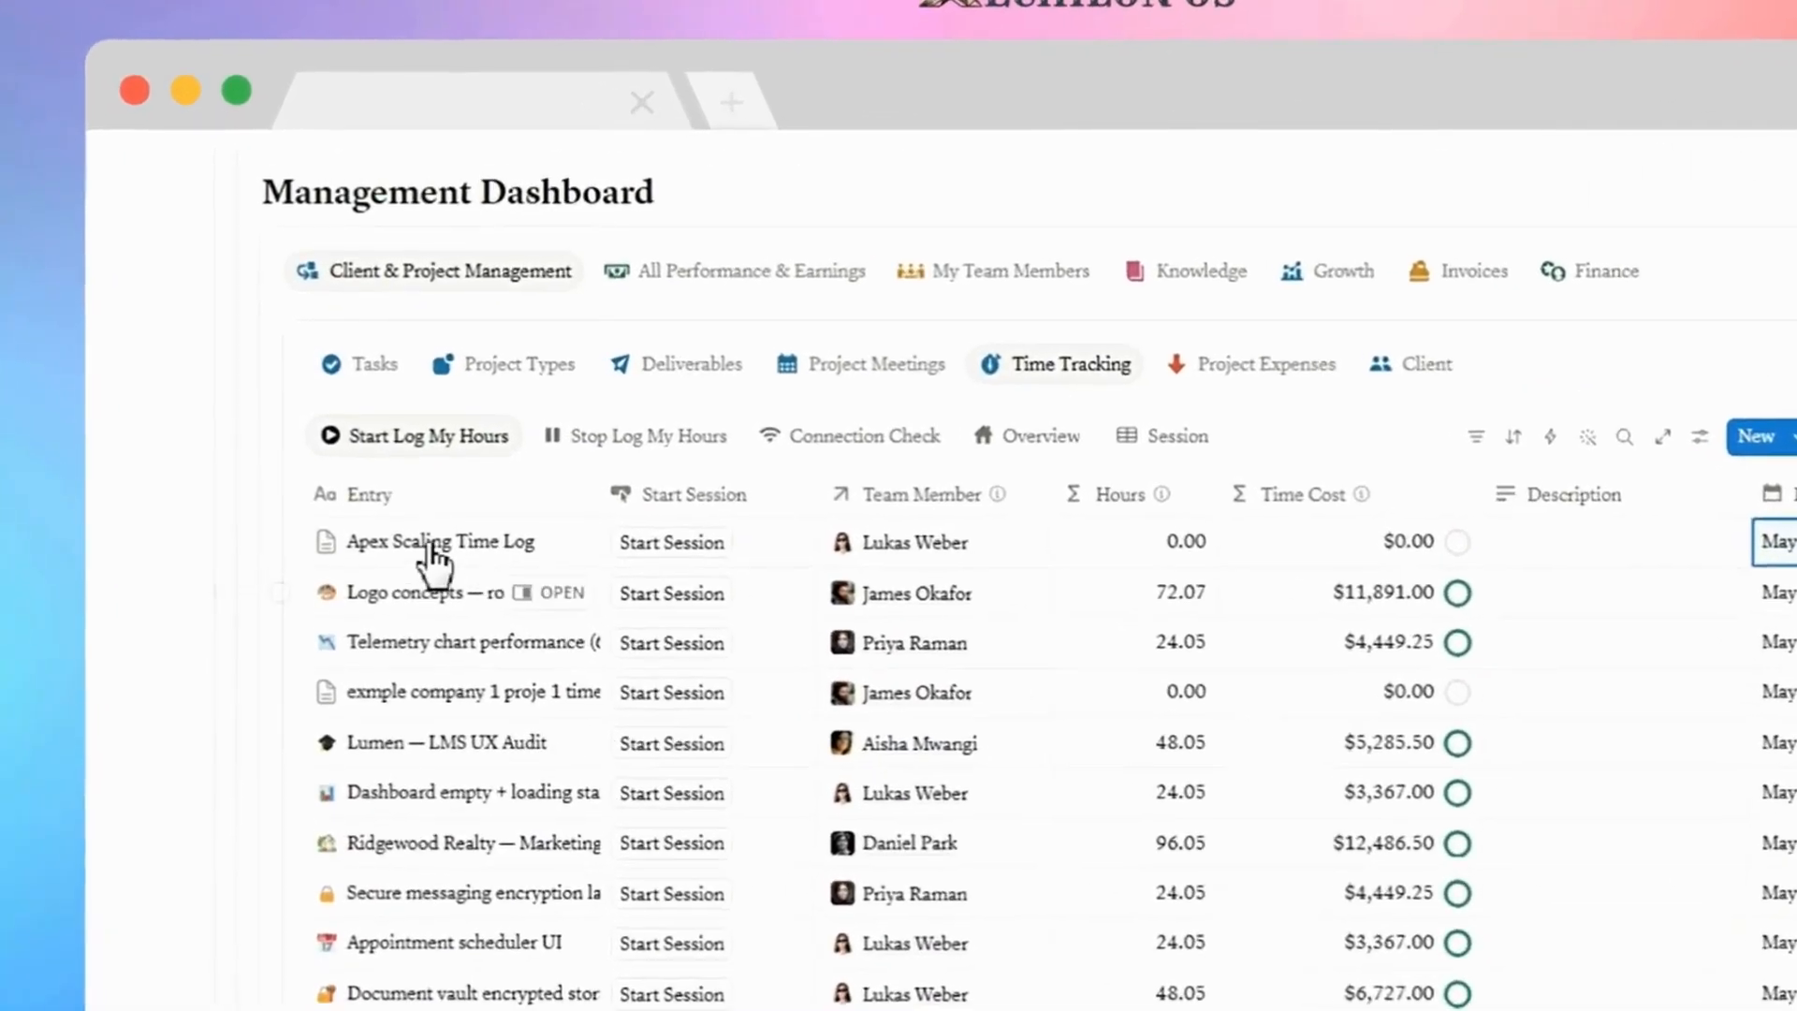
pyautogui.click(679, 553)
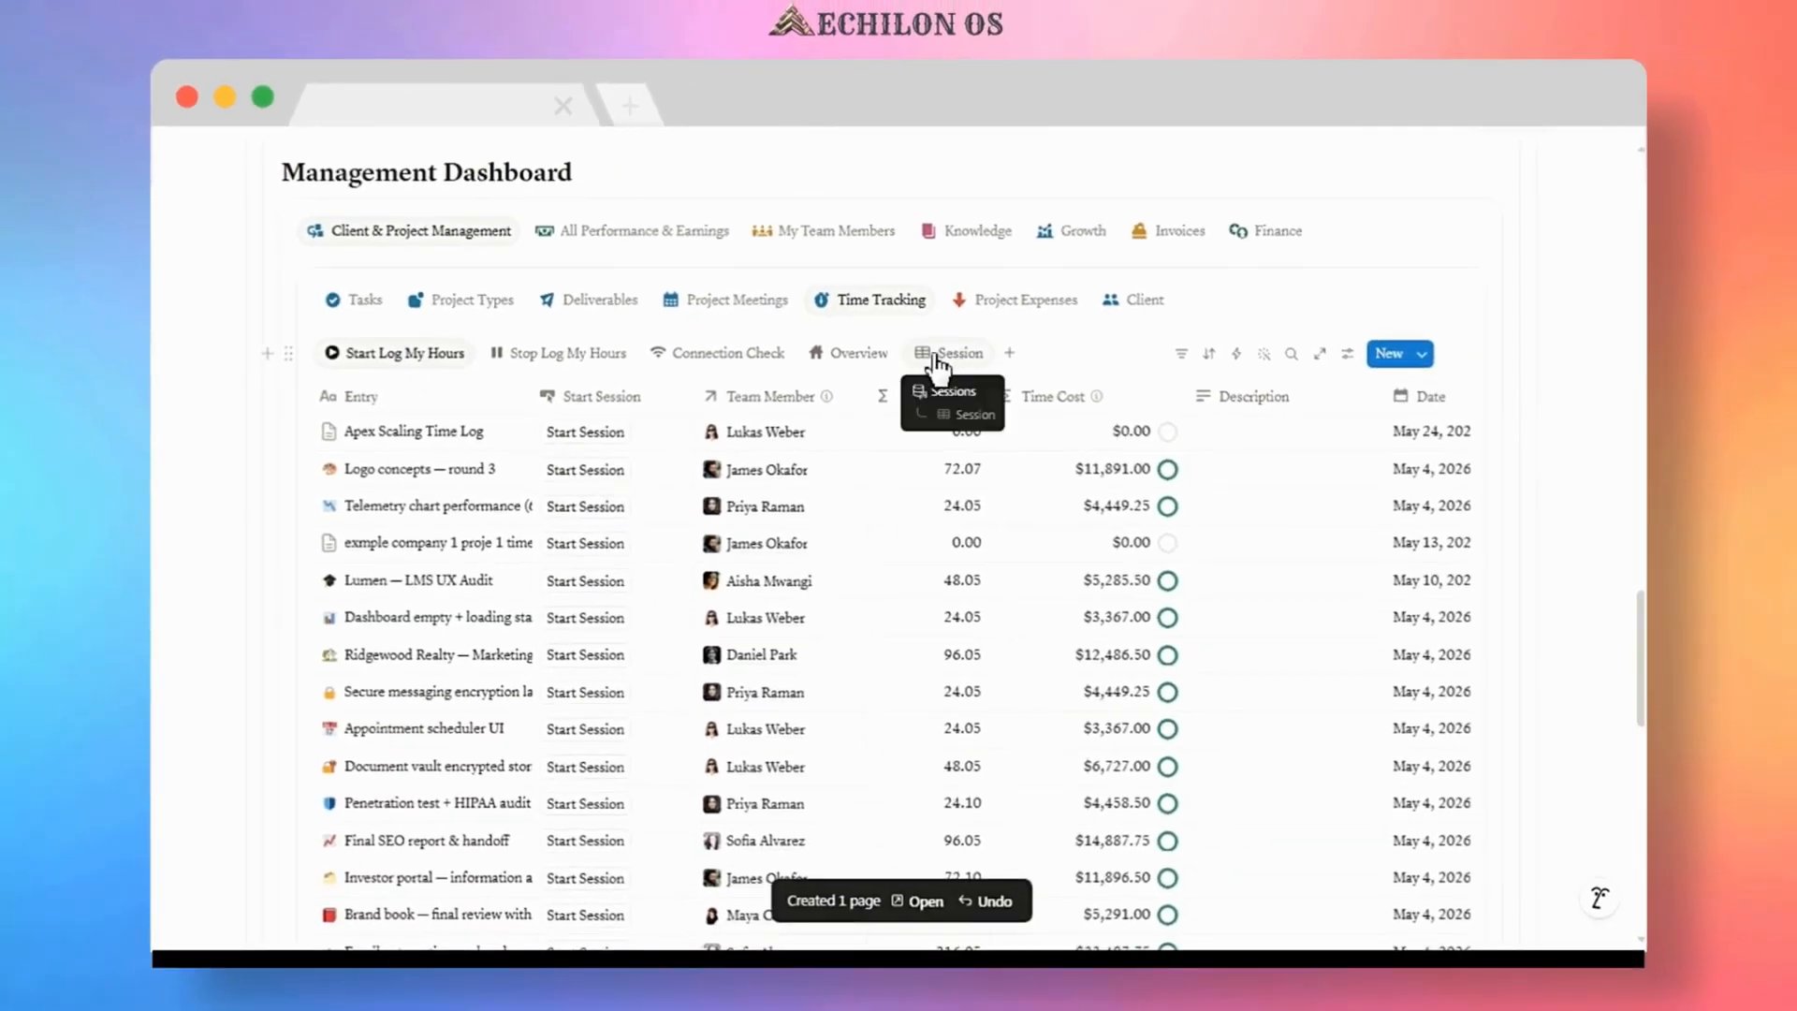
pyautogui.click(926, 358)
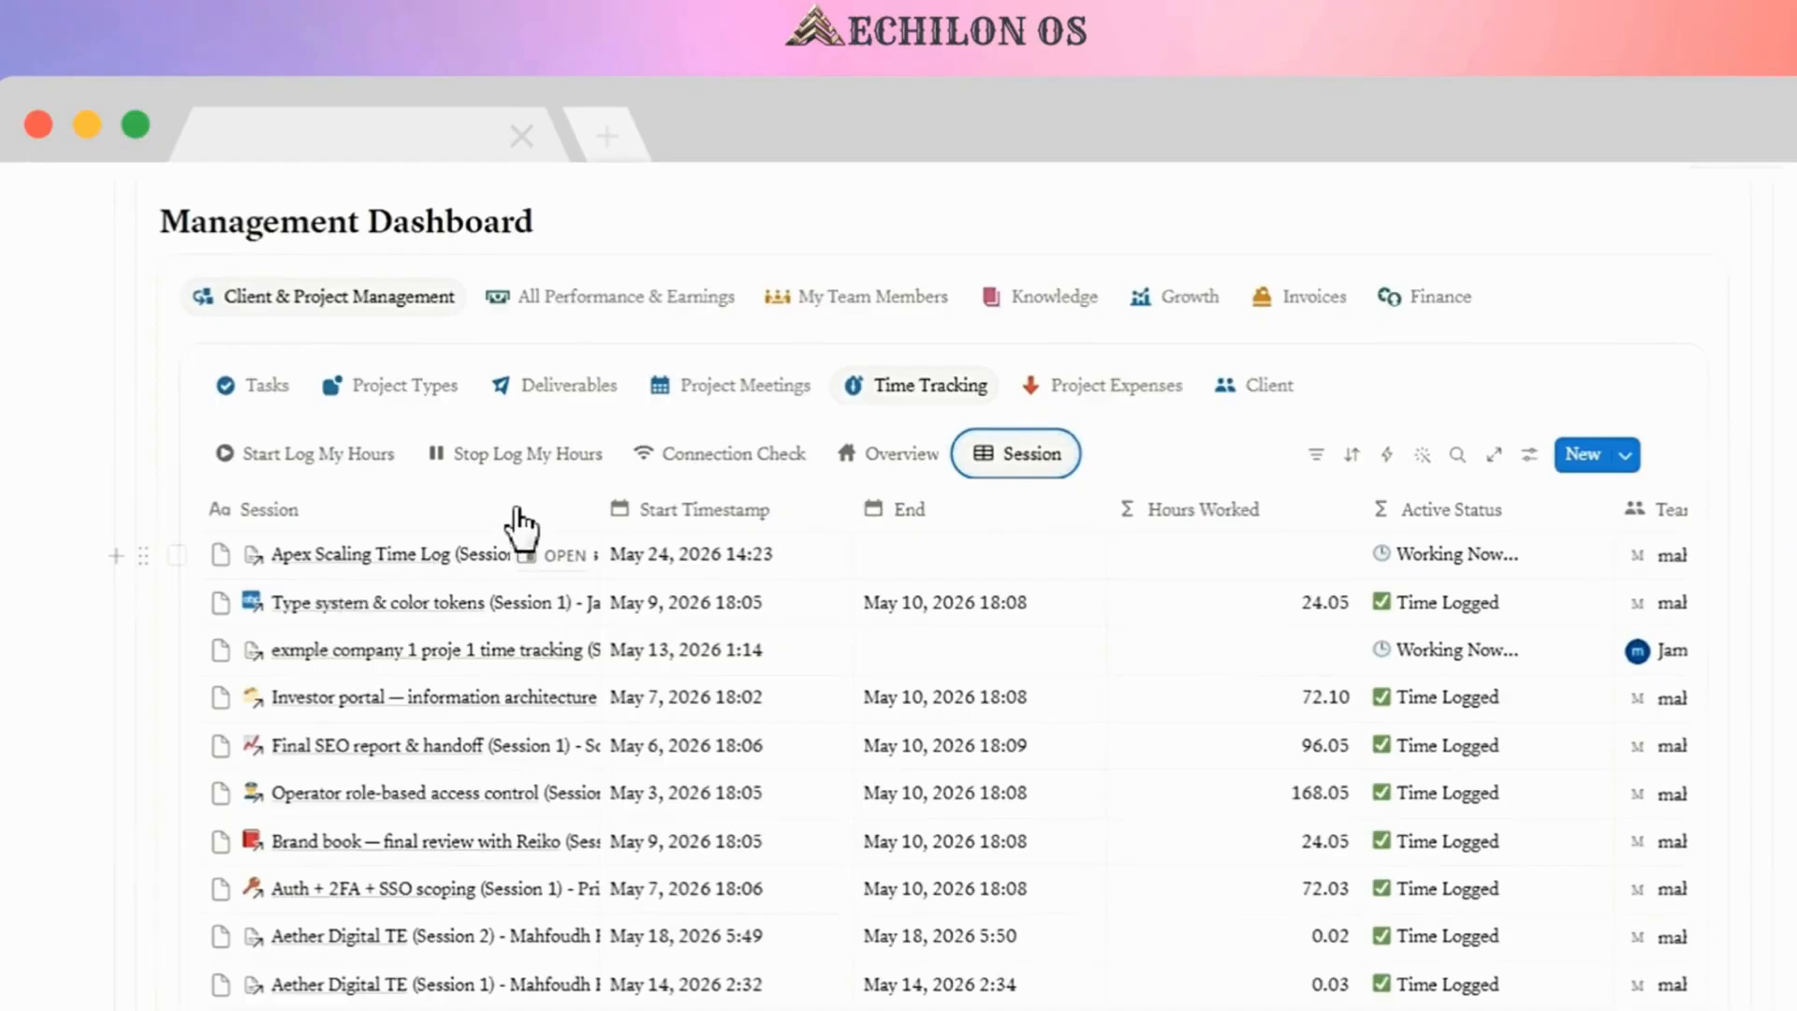
pyautogui.click(496, 561)
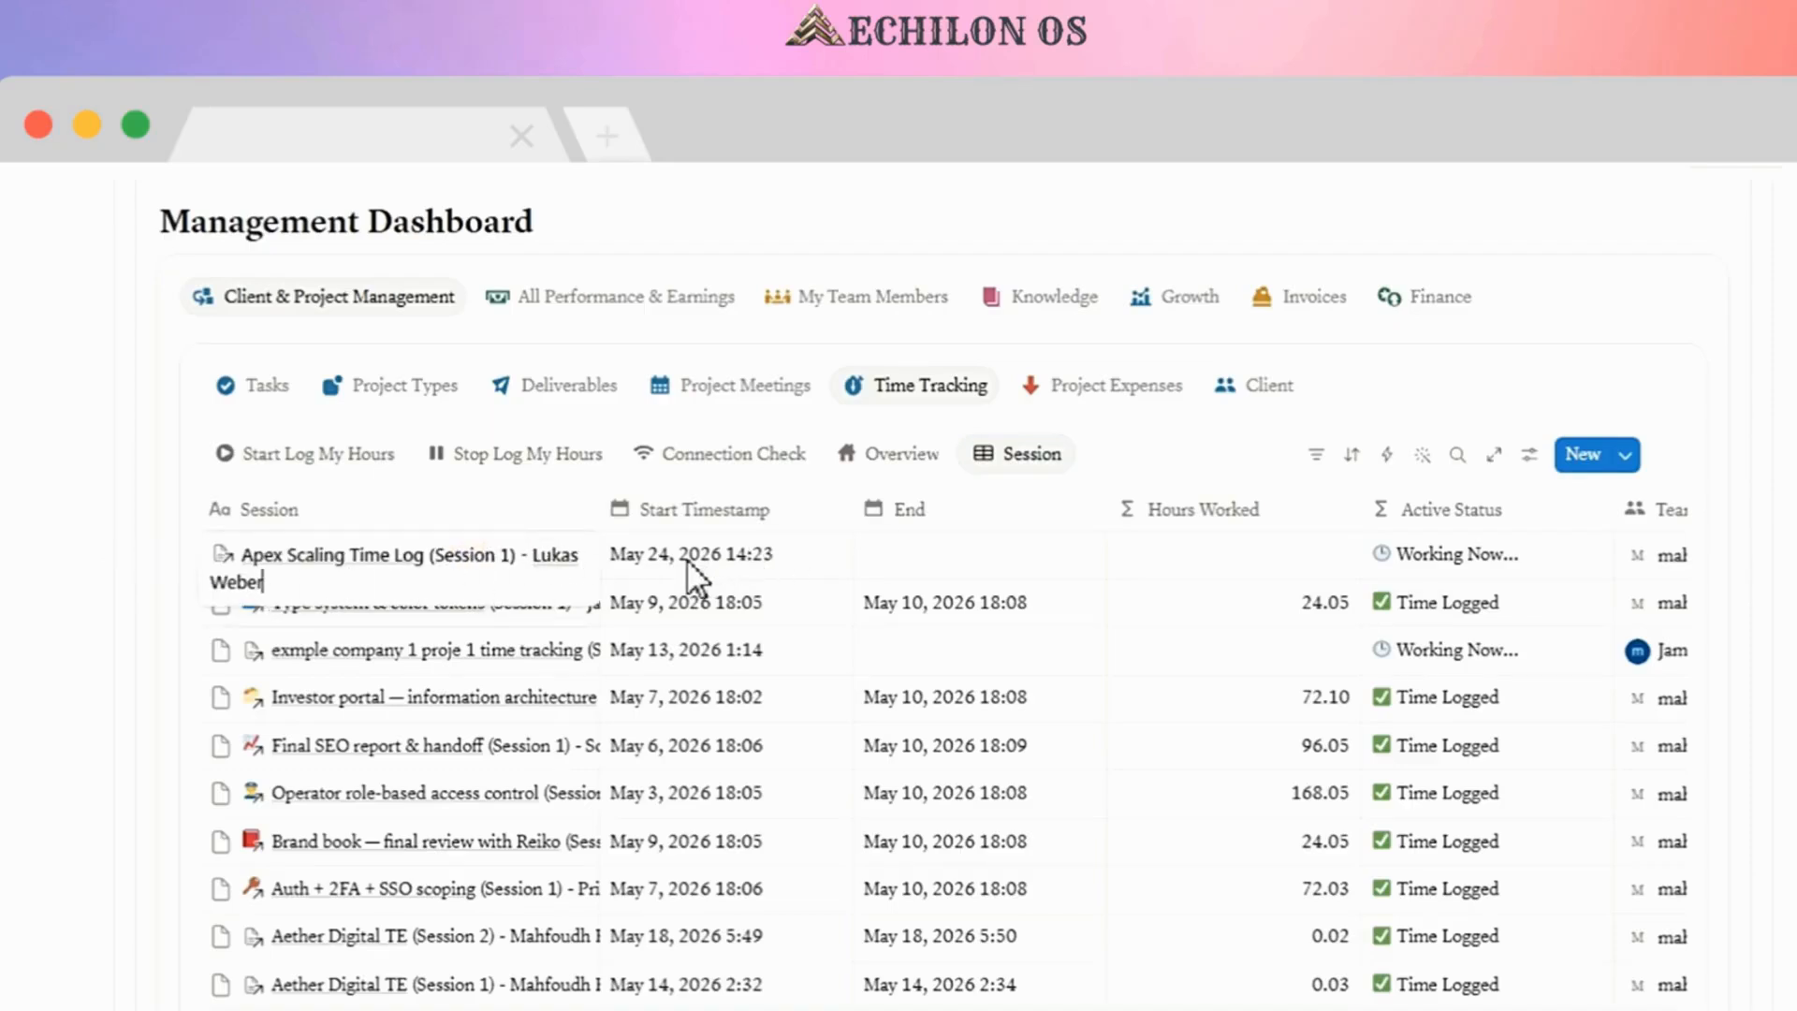
pyautogui.press('Escape')
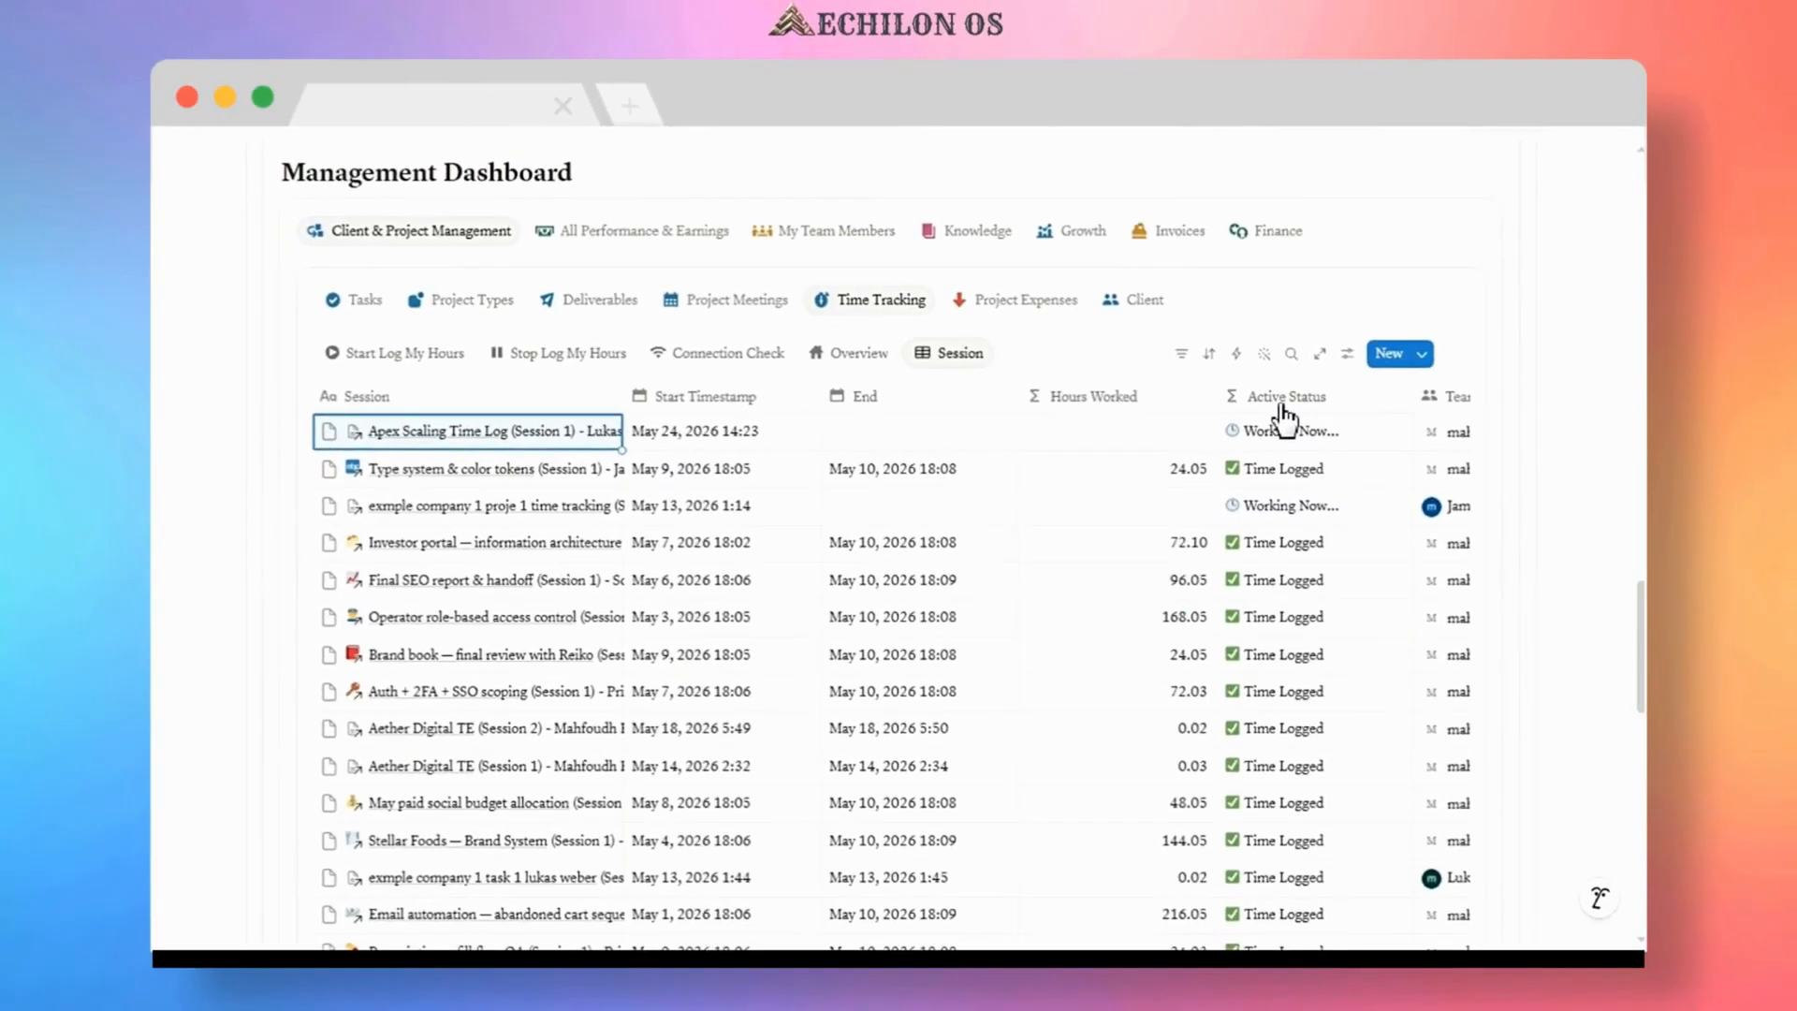
# - End the Apex Scaling Time Log's running session and check its end time and status in the session records
pyautogui.click(561, 359)
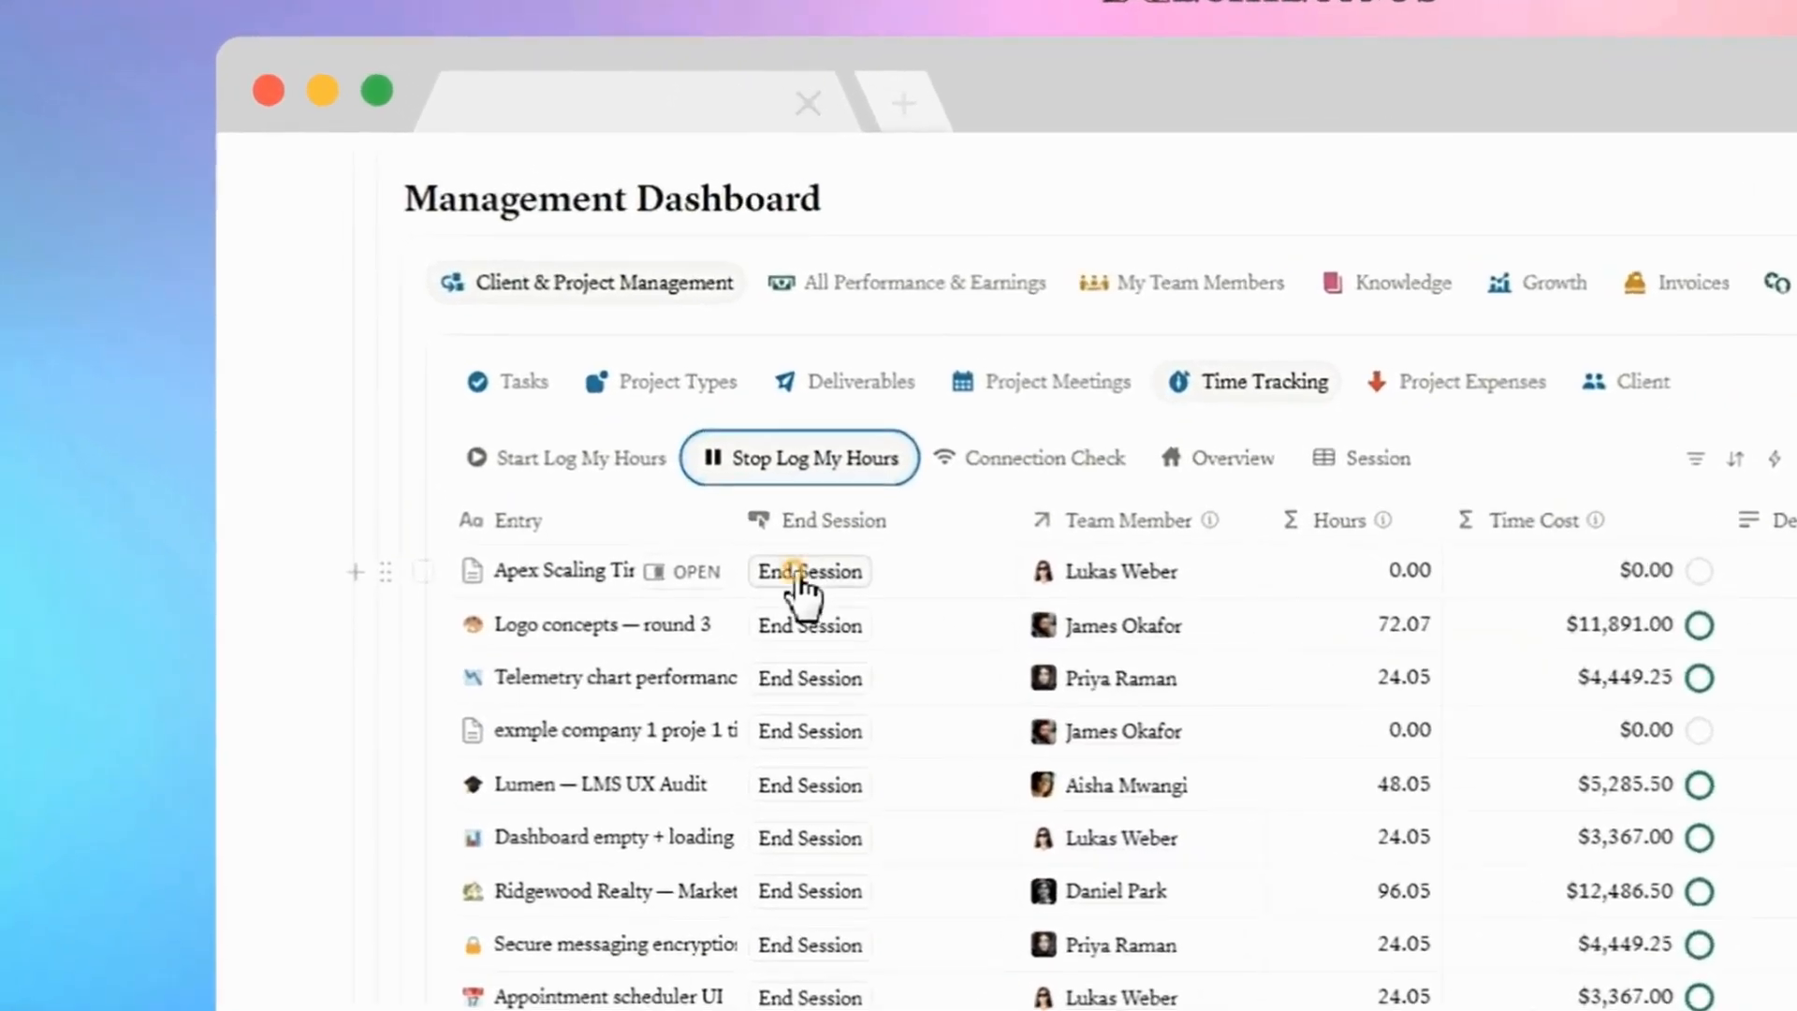
pyautogui.click(798, 574)
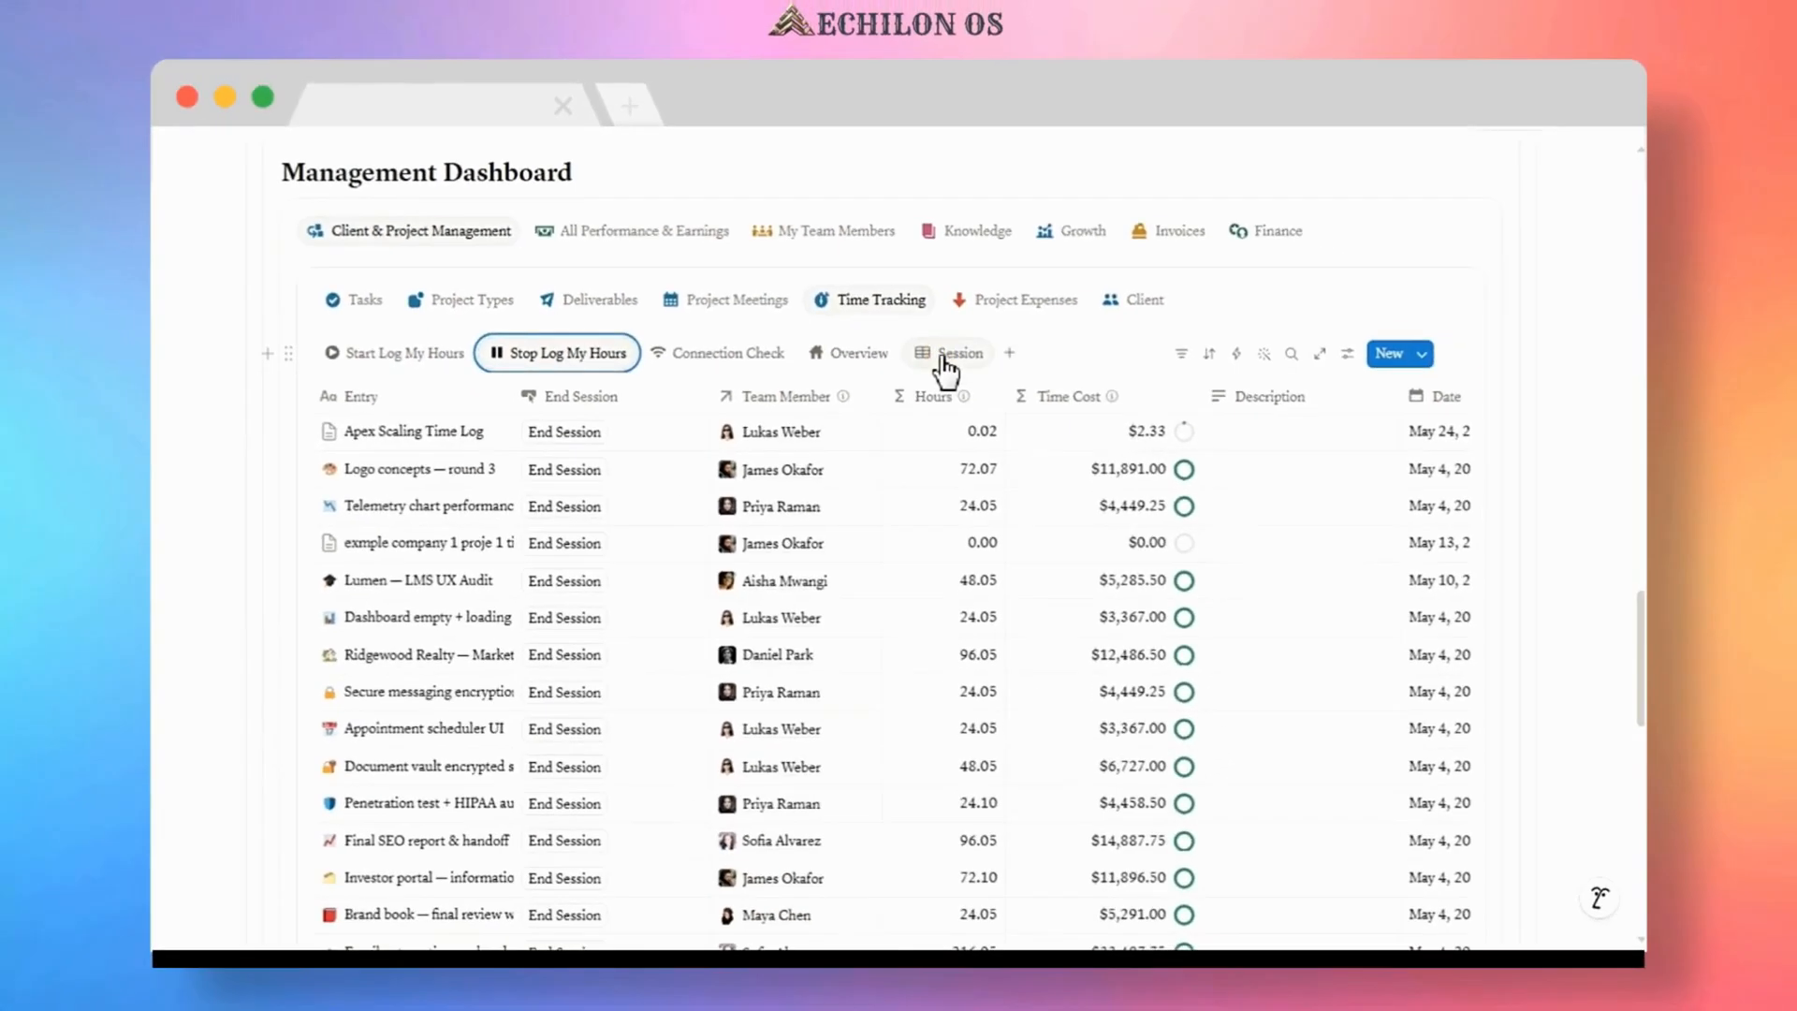
pyautogui.click(900, 459)
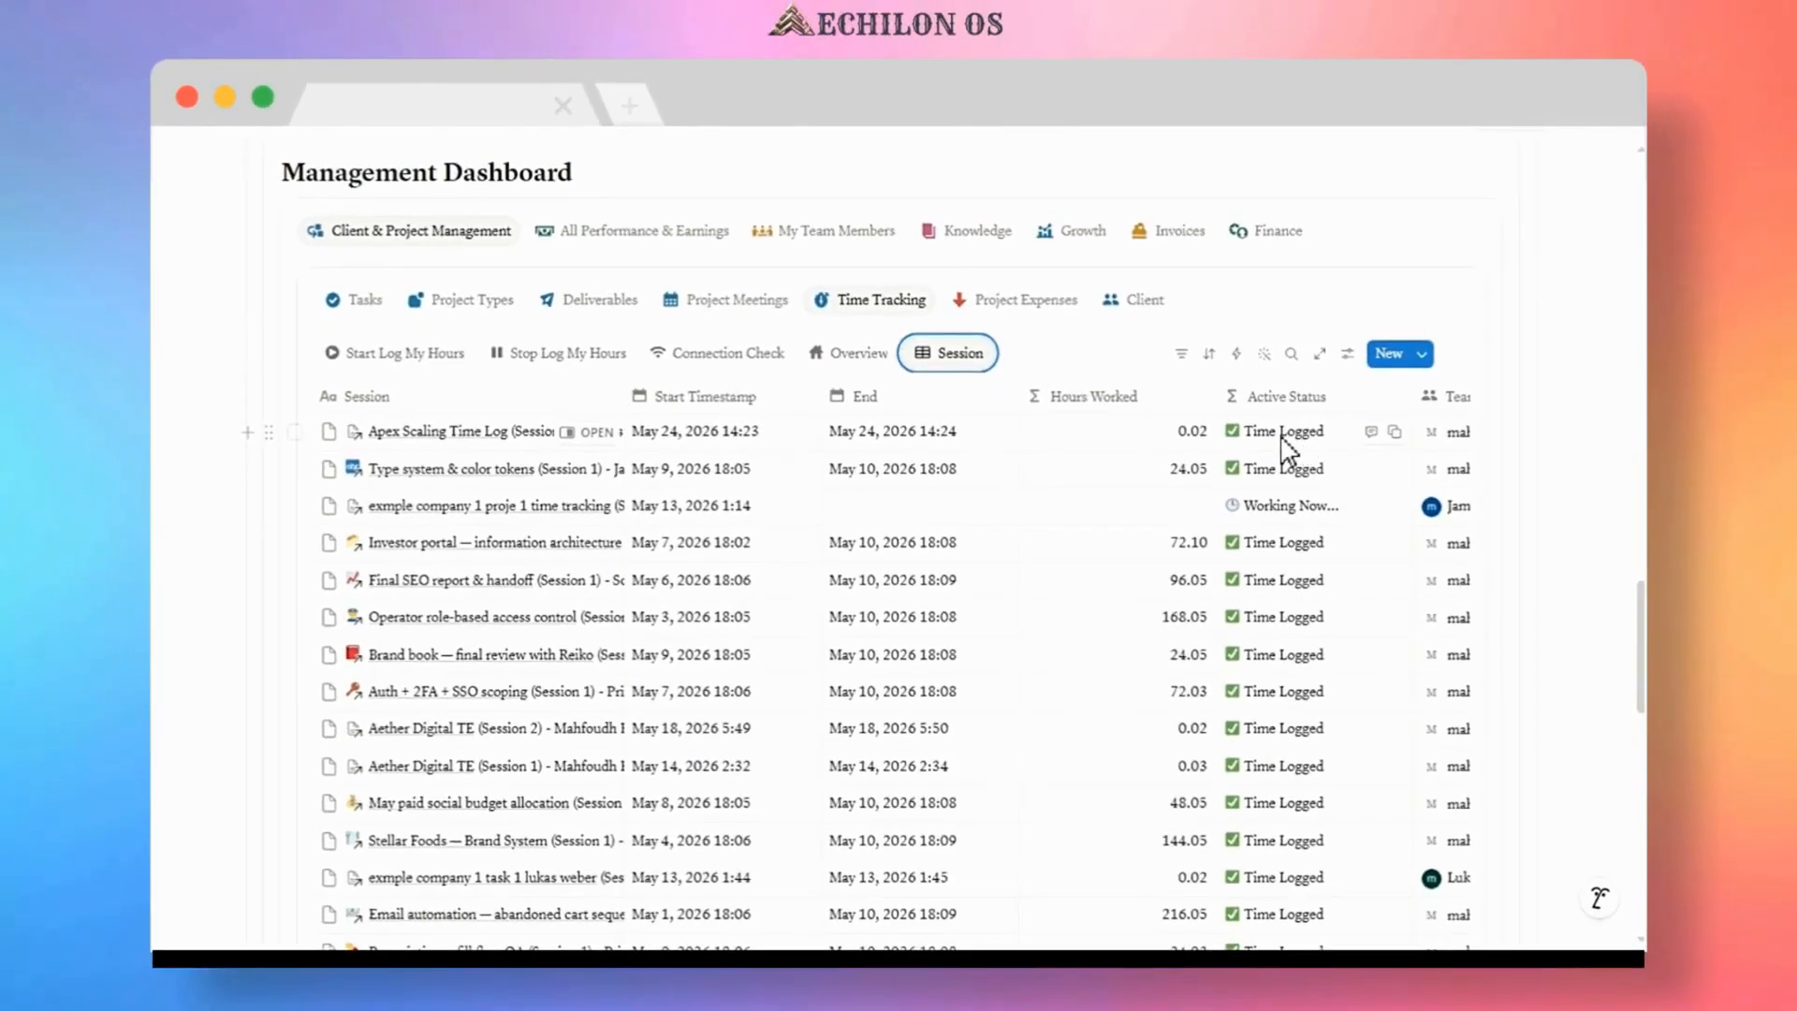
# - Start a second session for the Apex Scaling Time Log and compare the names of both its session records
pyautogui.click(414, 360)
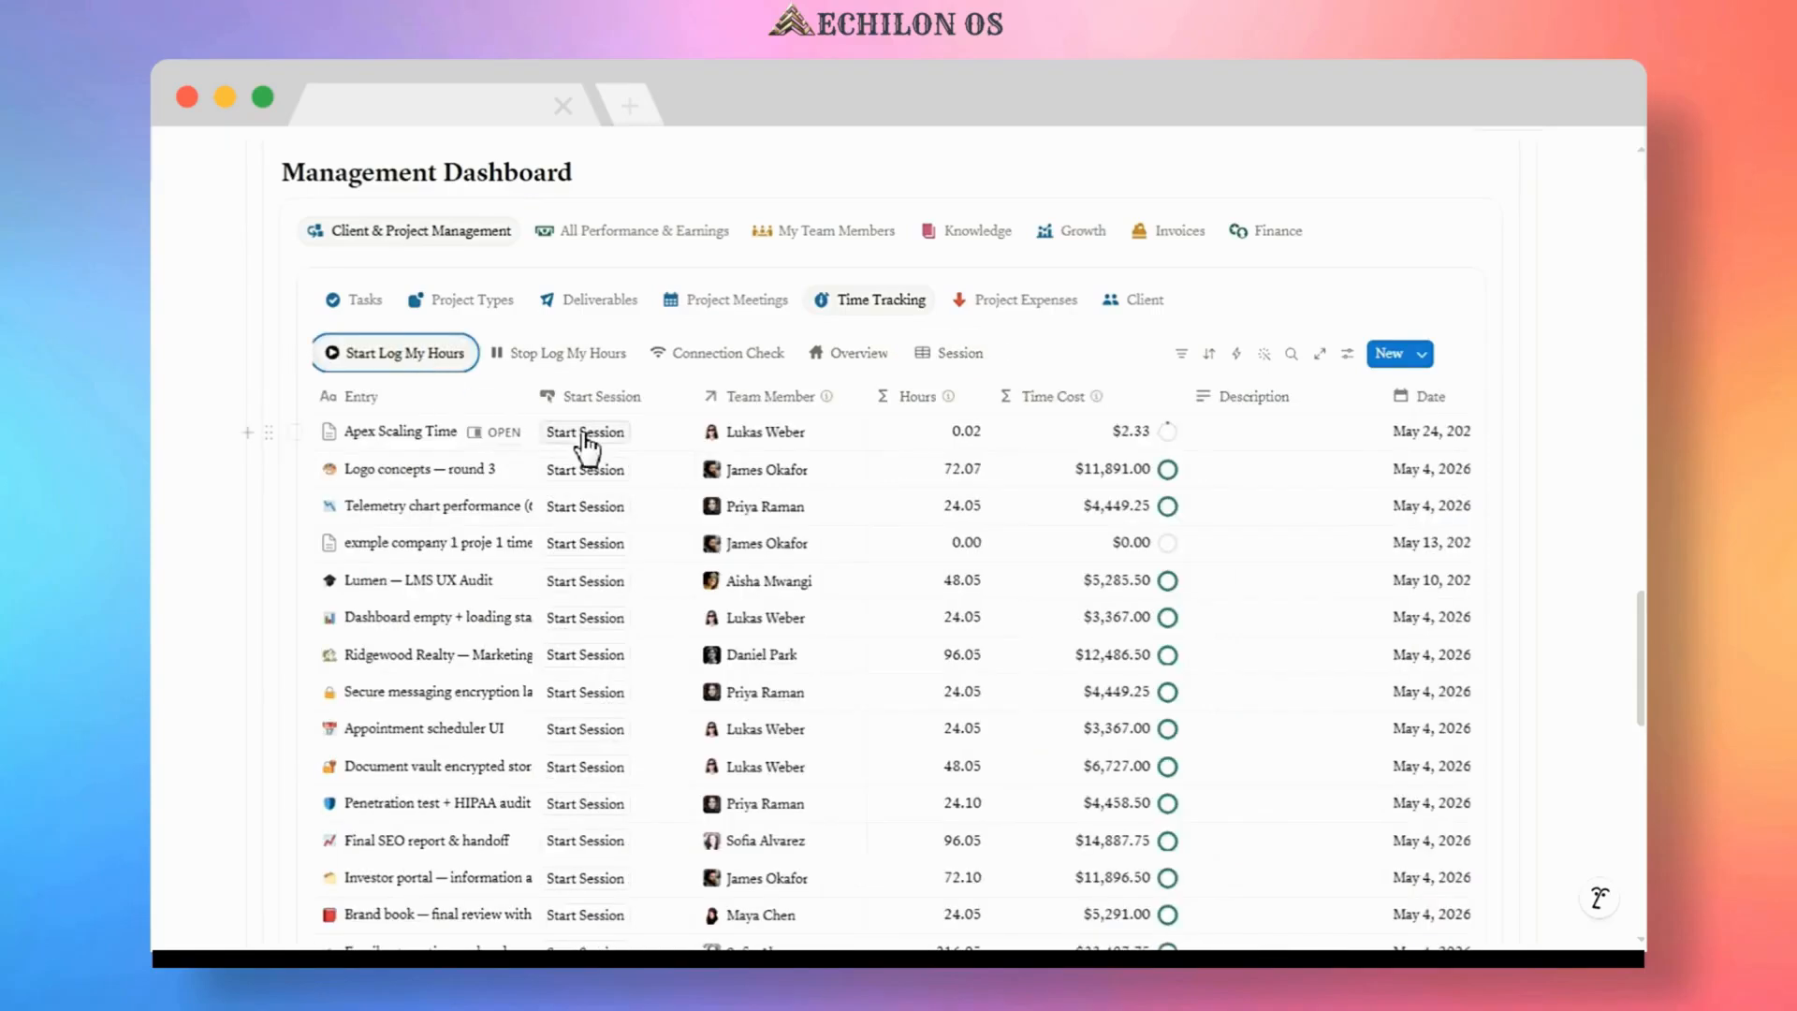
pyautogui.click(583, 432)
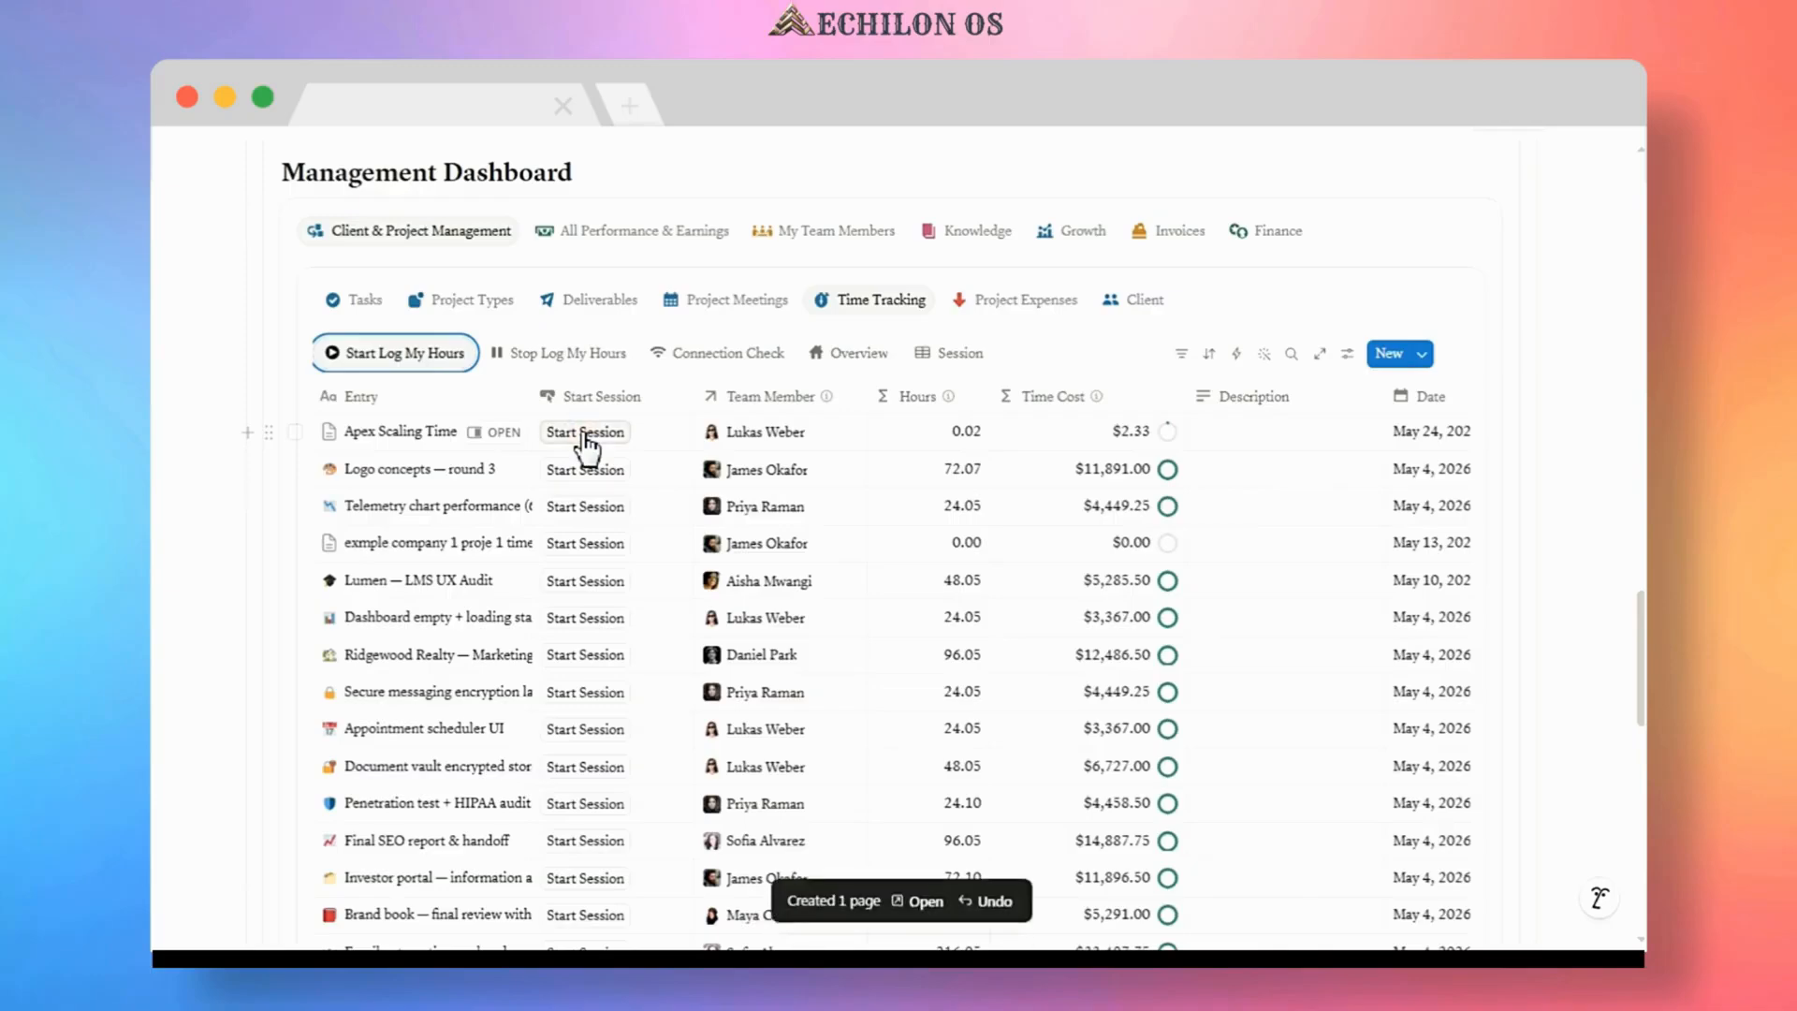
pyautogui.click(957, 359)
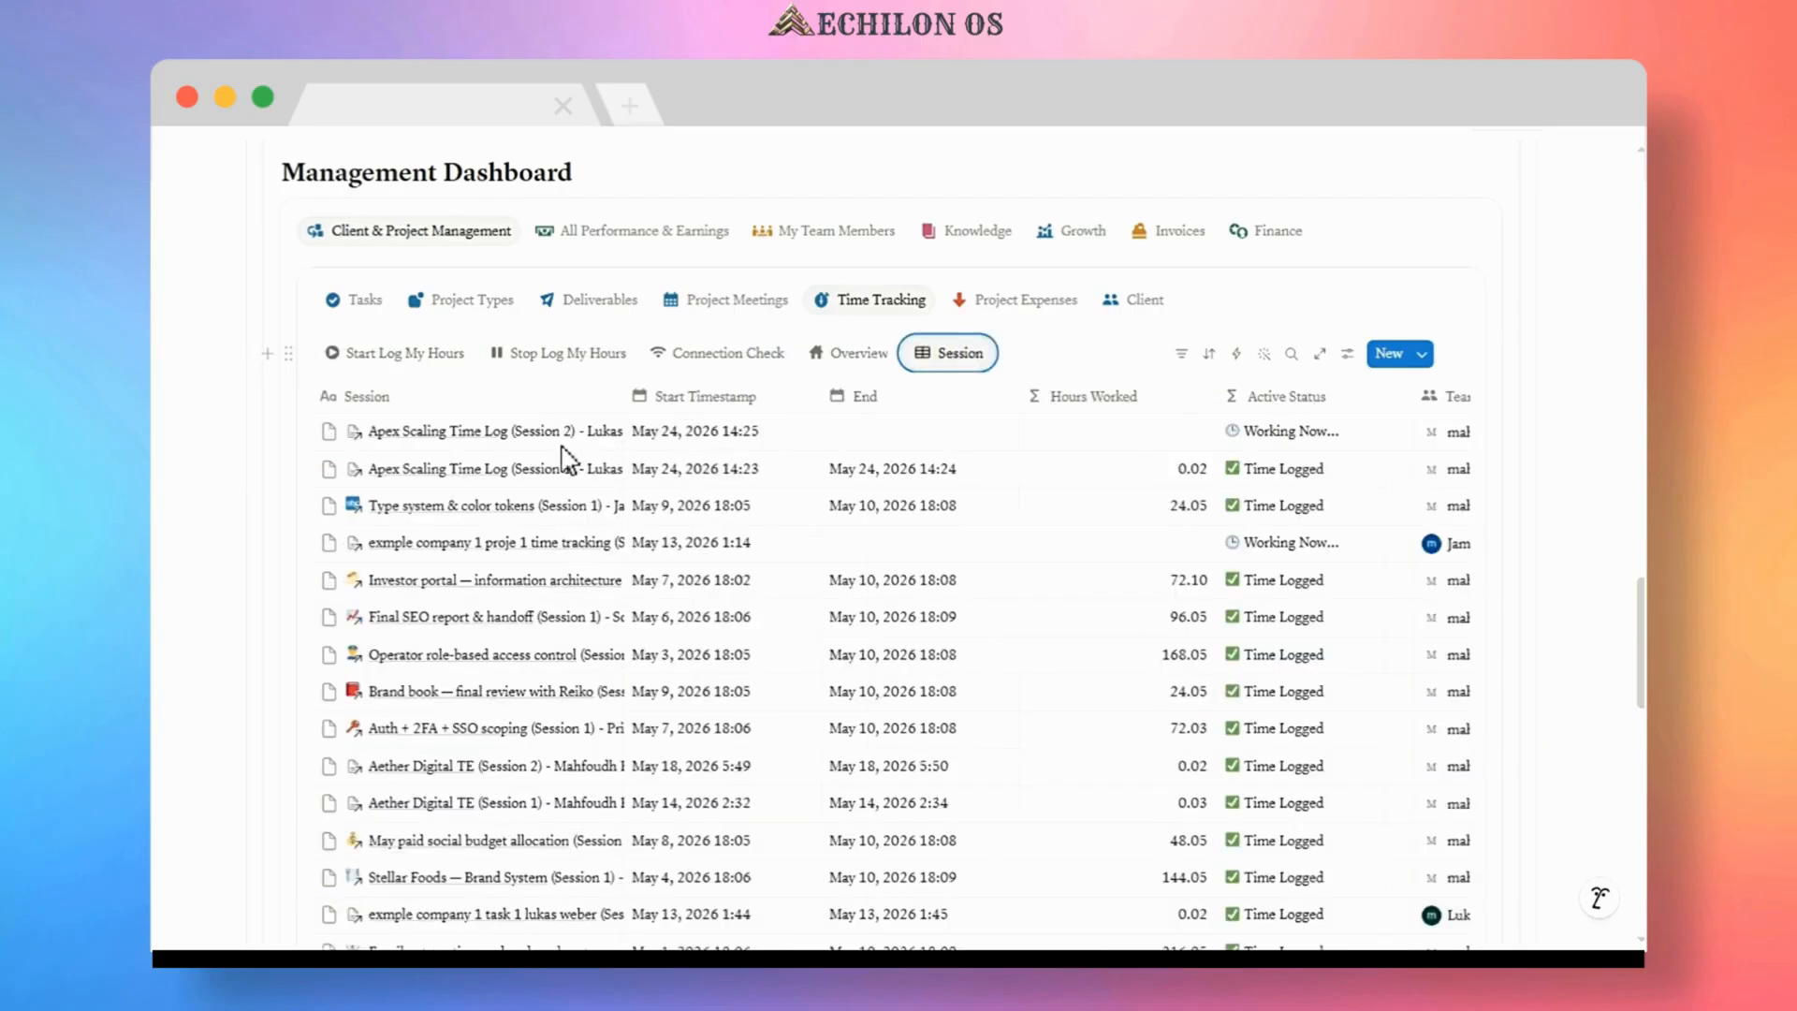
pyautogui.click(531, 438)
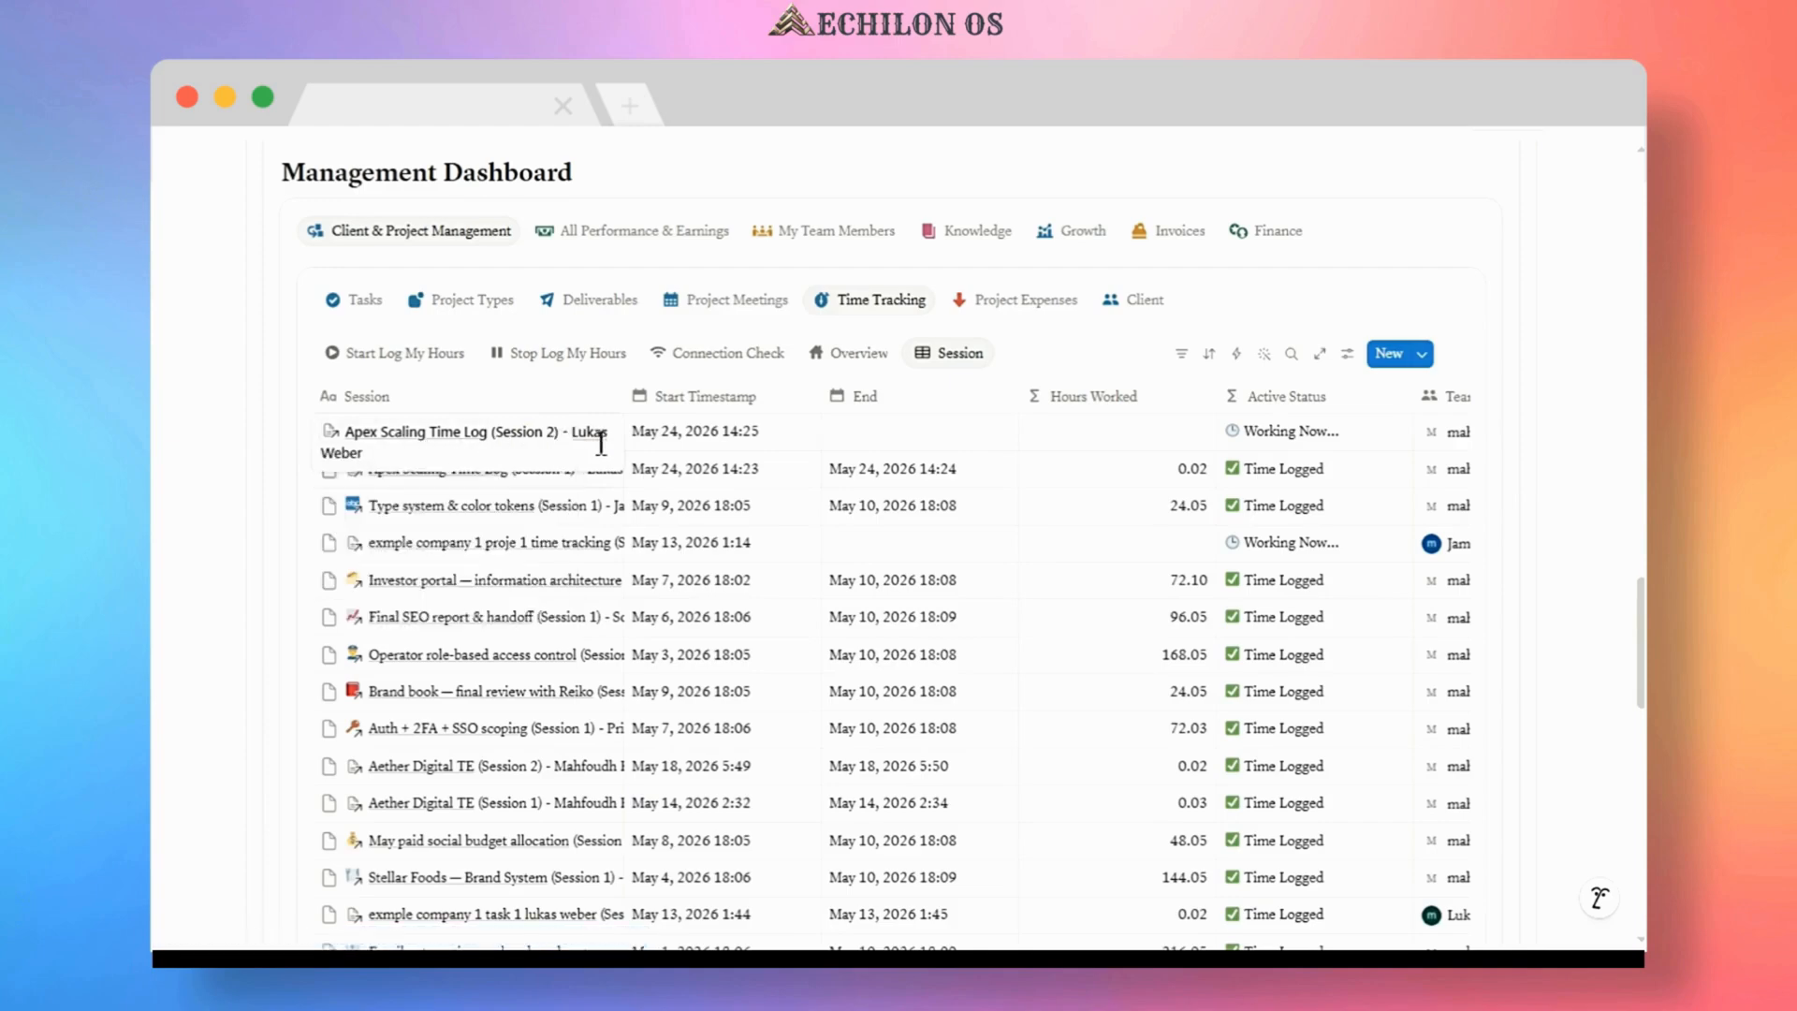
pyautogui.click(493, 379)
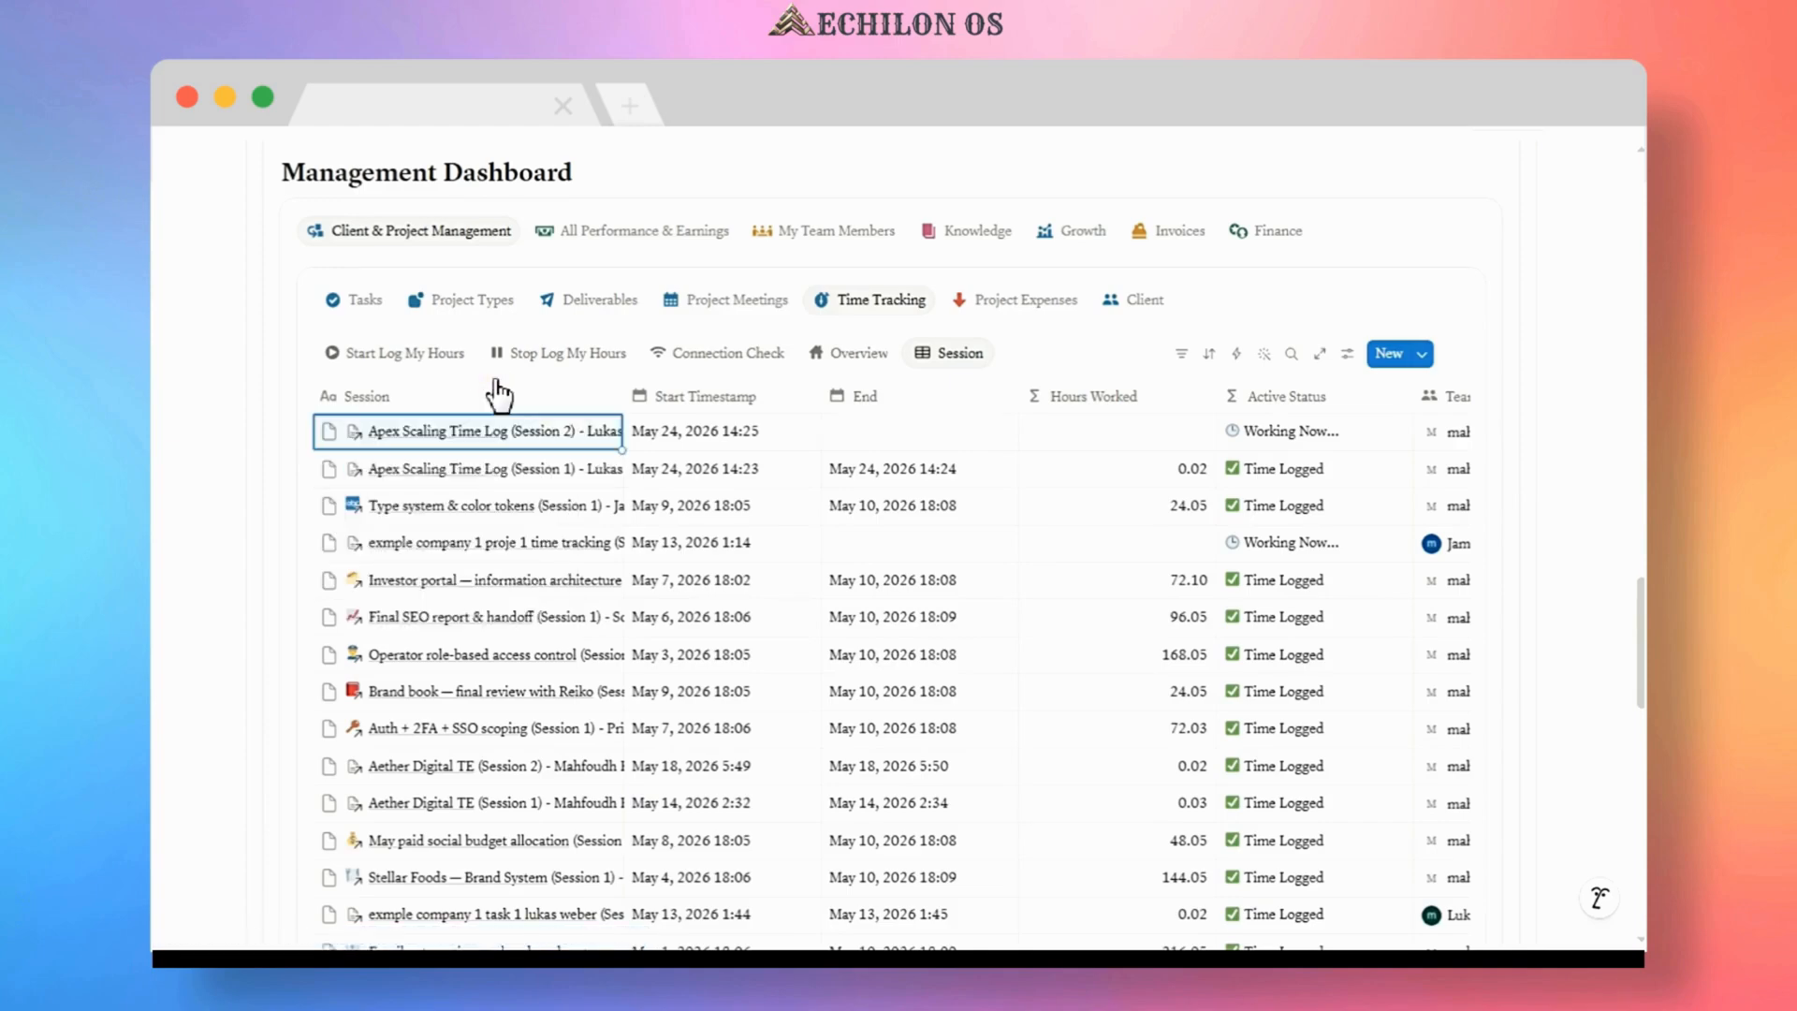
pyautogui.click(509, 483)
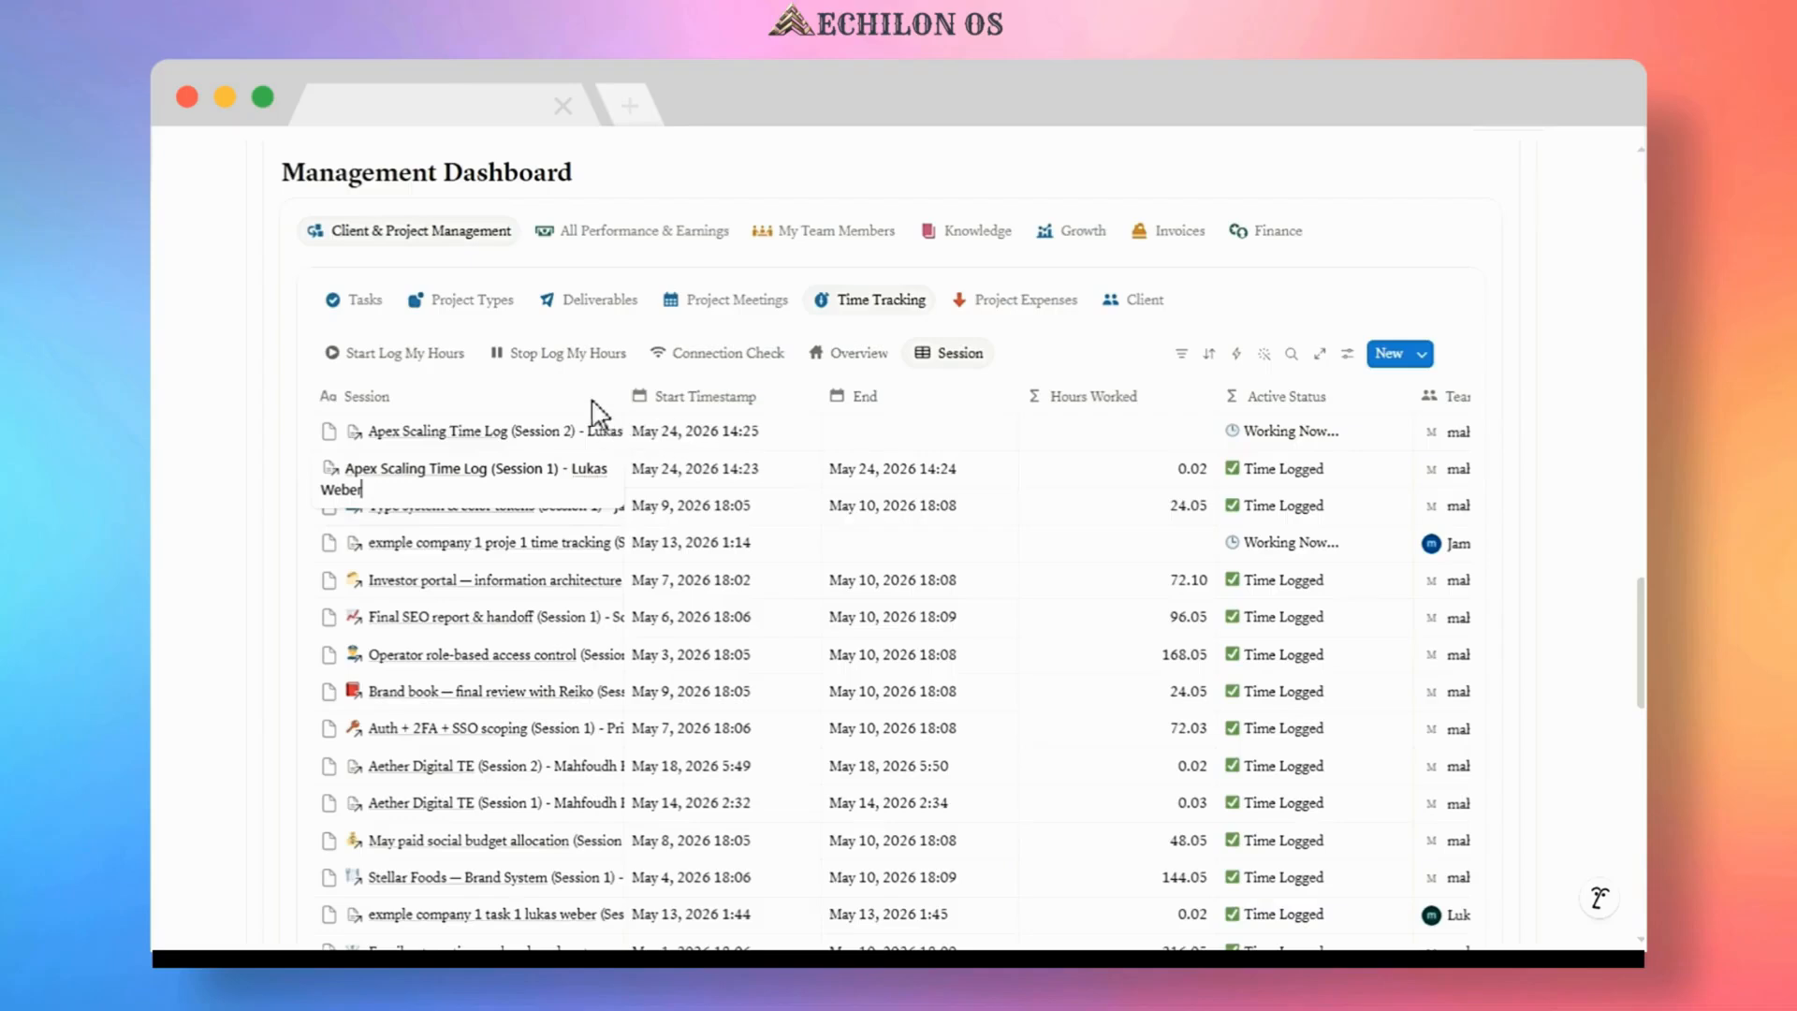
pyautogui.press('Escape')
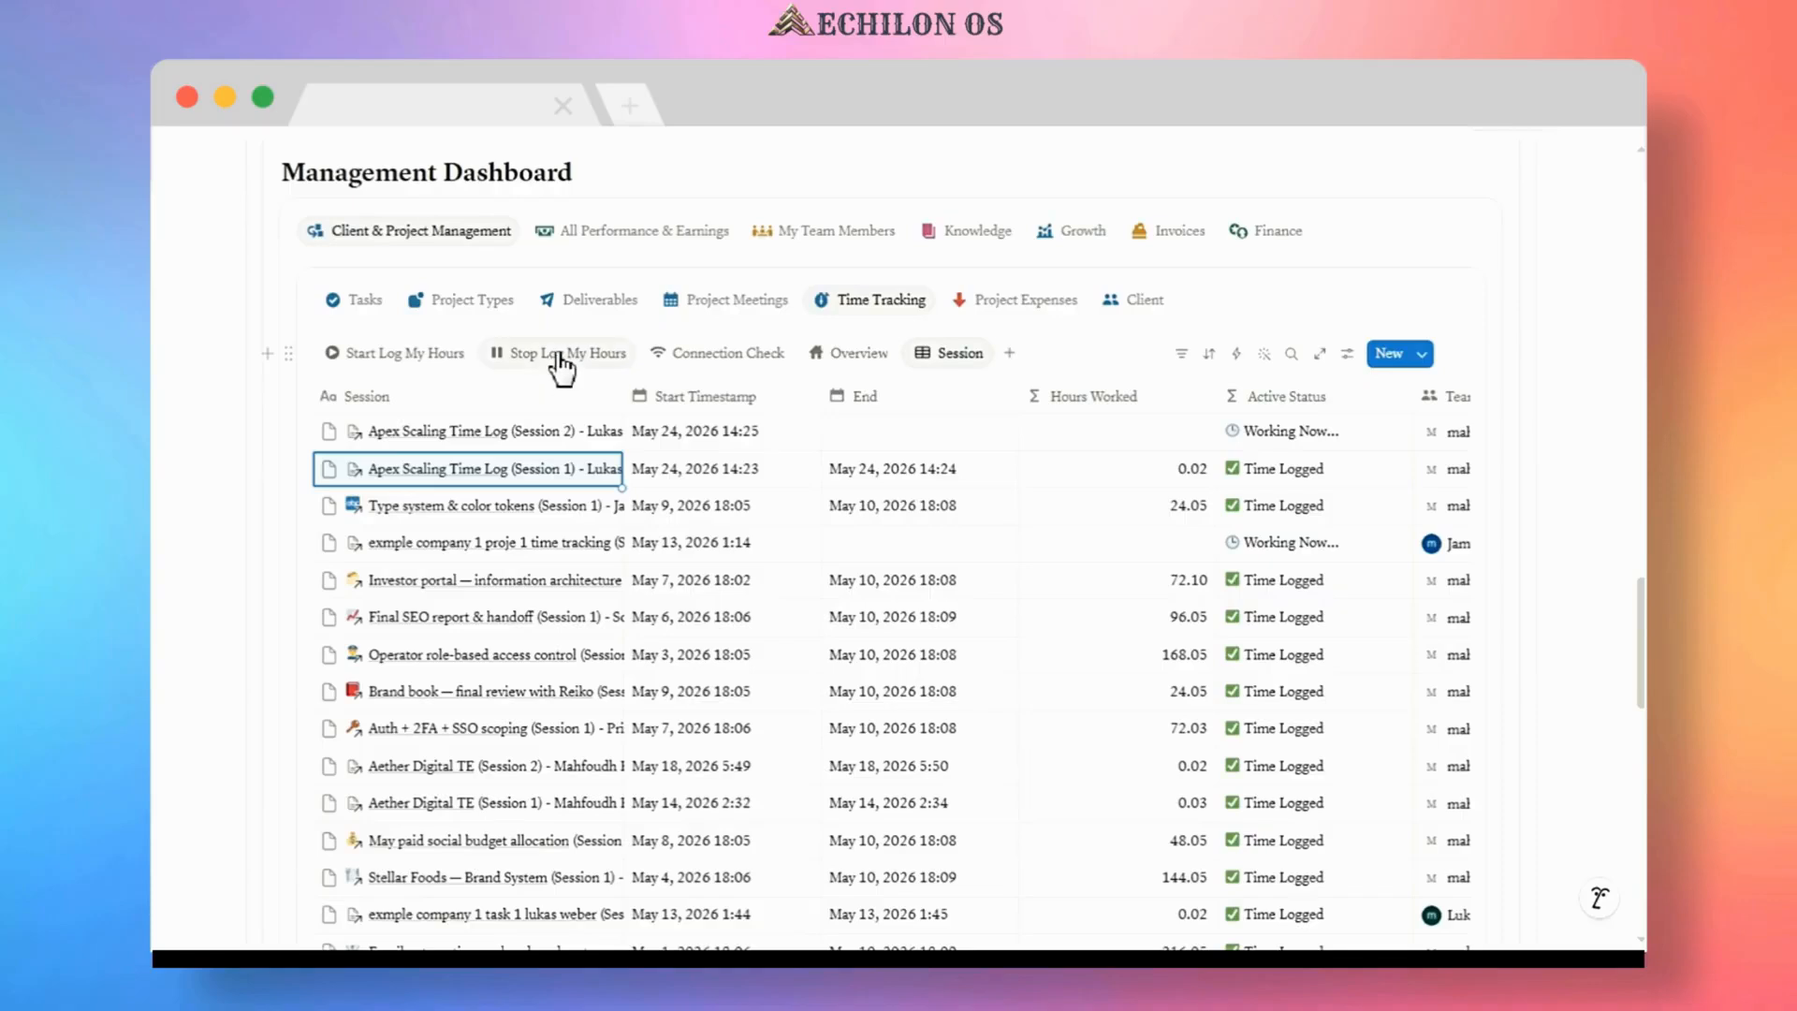
# - Check the Apex Scaling Task on the task board, and review the project expense requests' columns and available Notes options
pyautogui.click(358, 308)
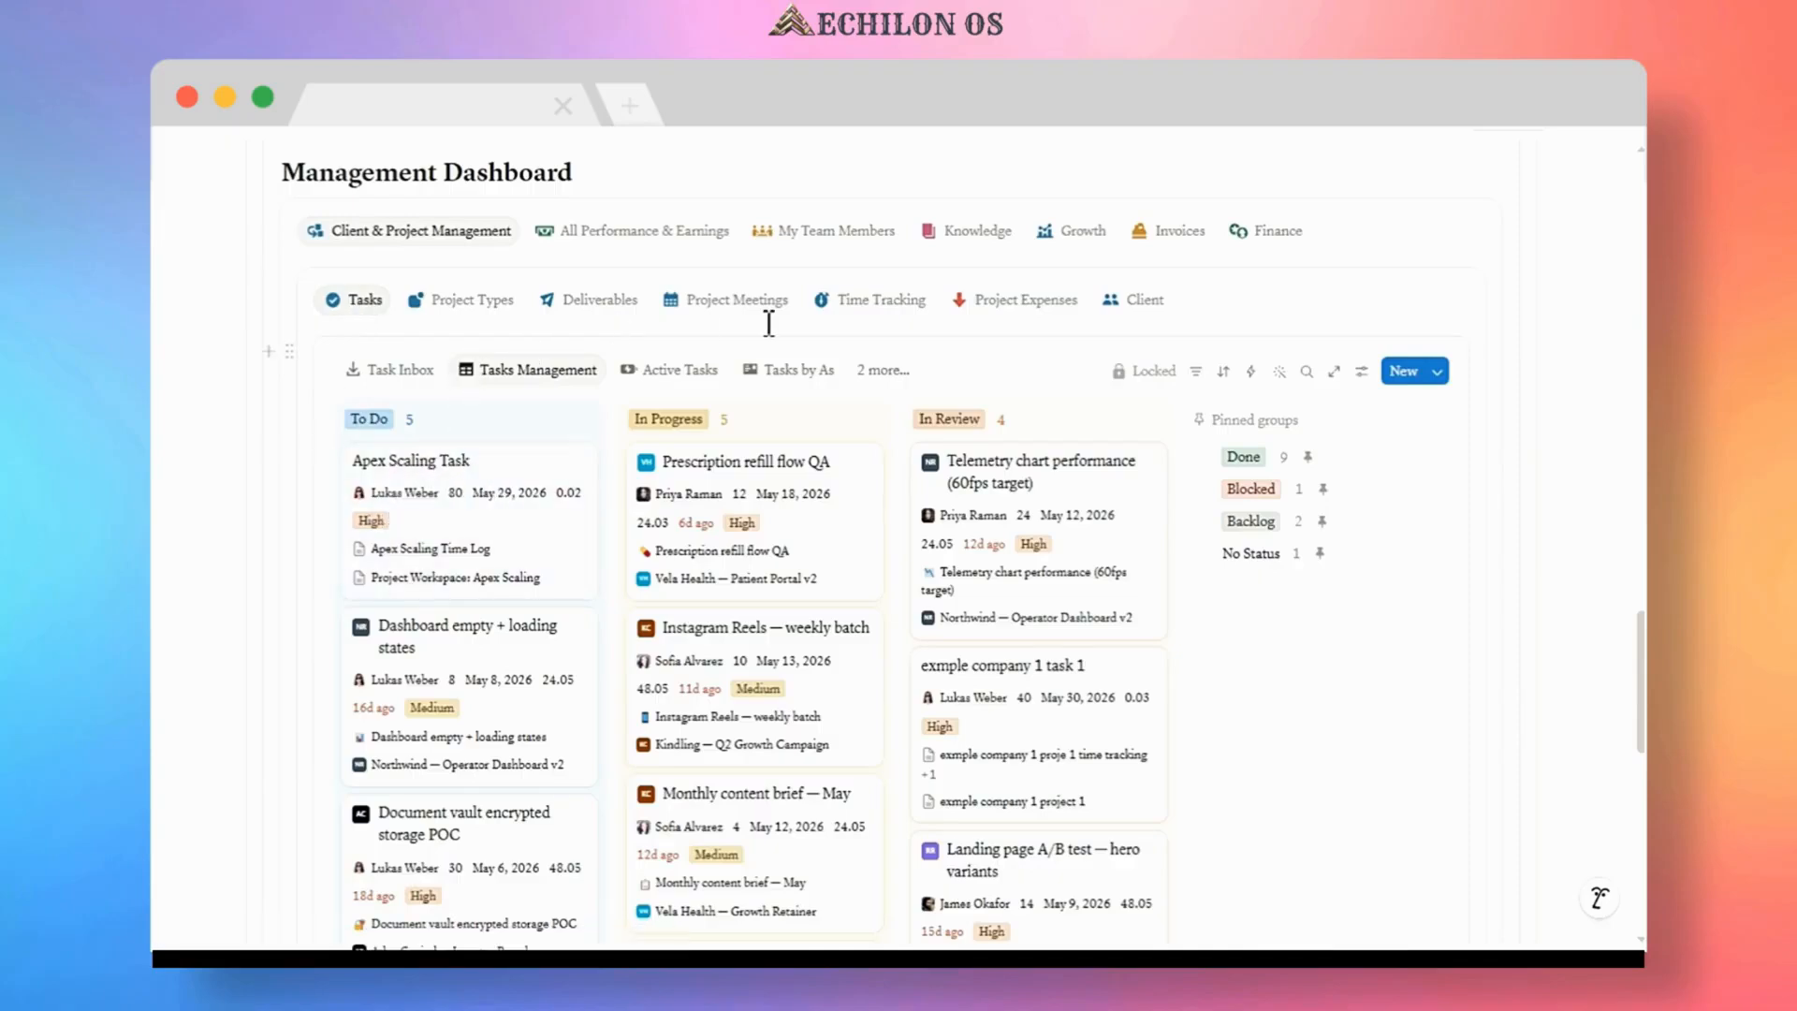
pyautogui.click(999, 301)
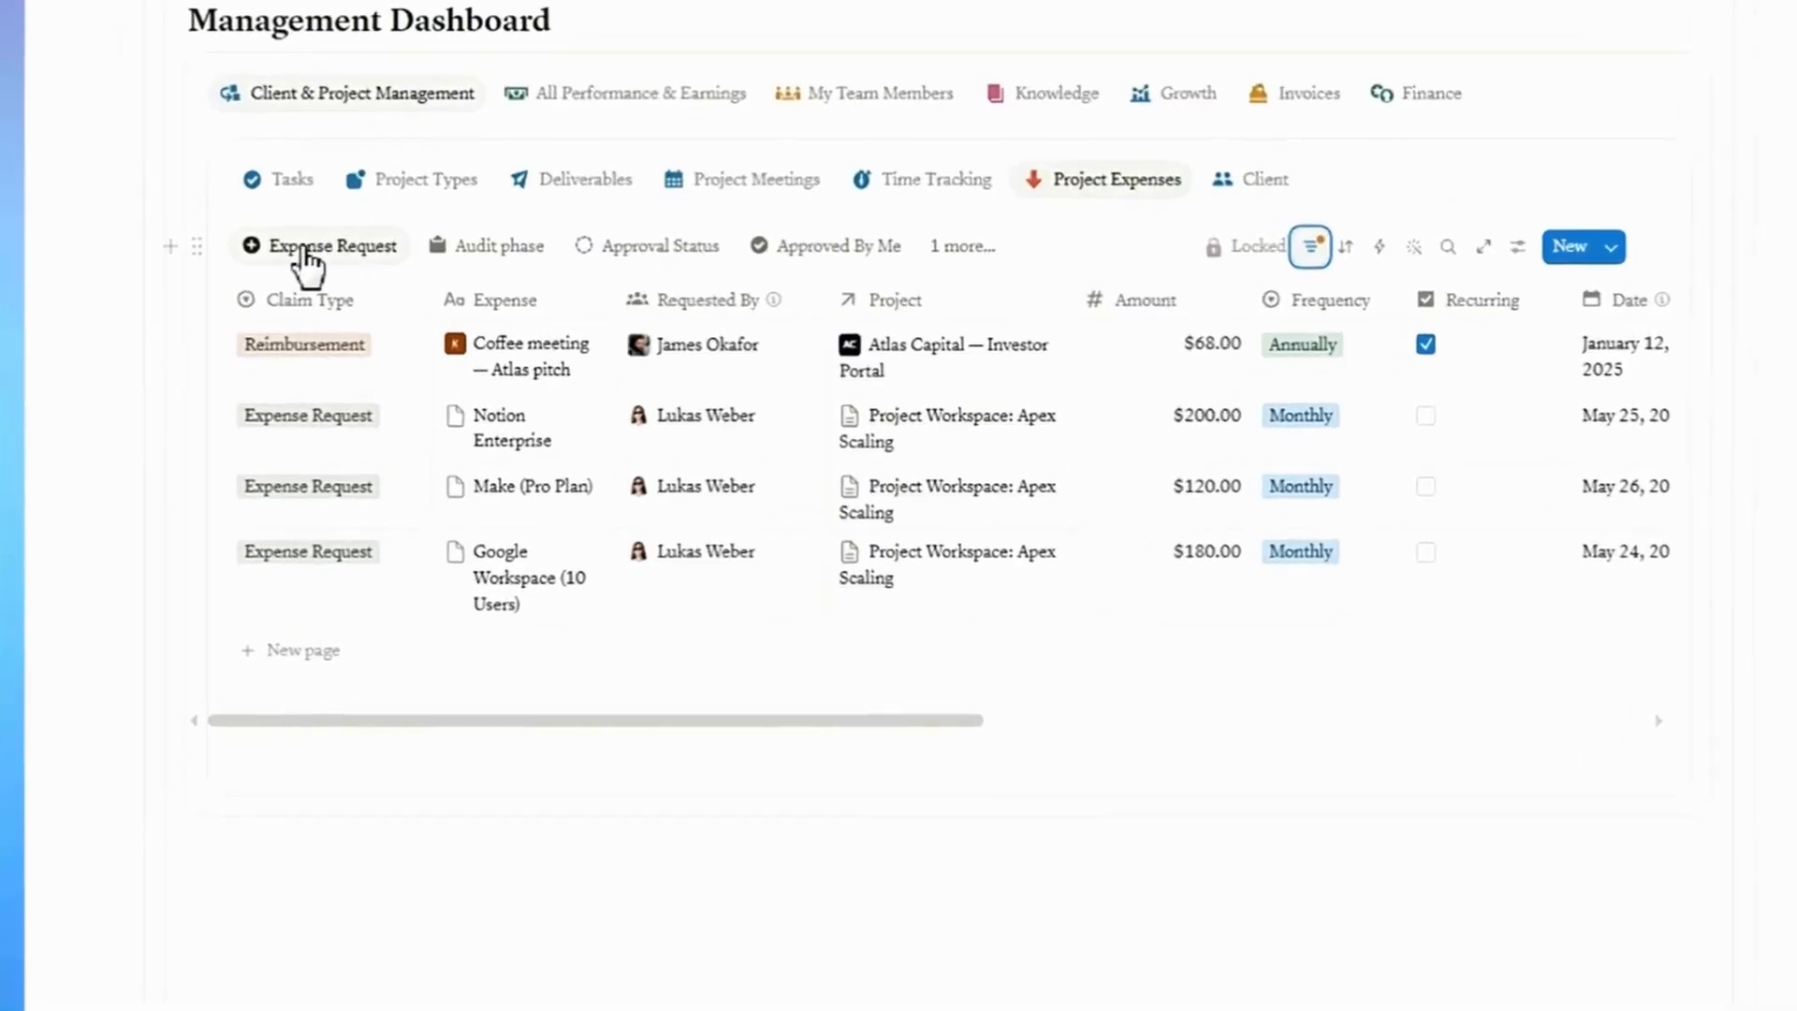
pyautogui.moveTo(379, 339)
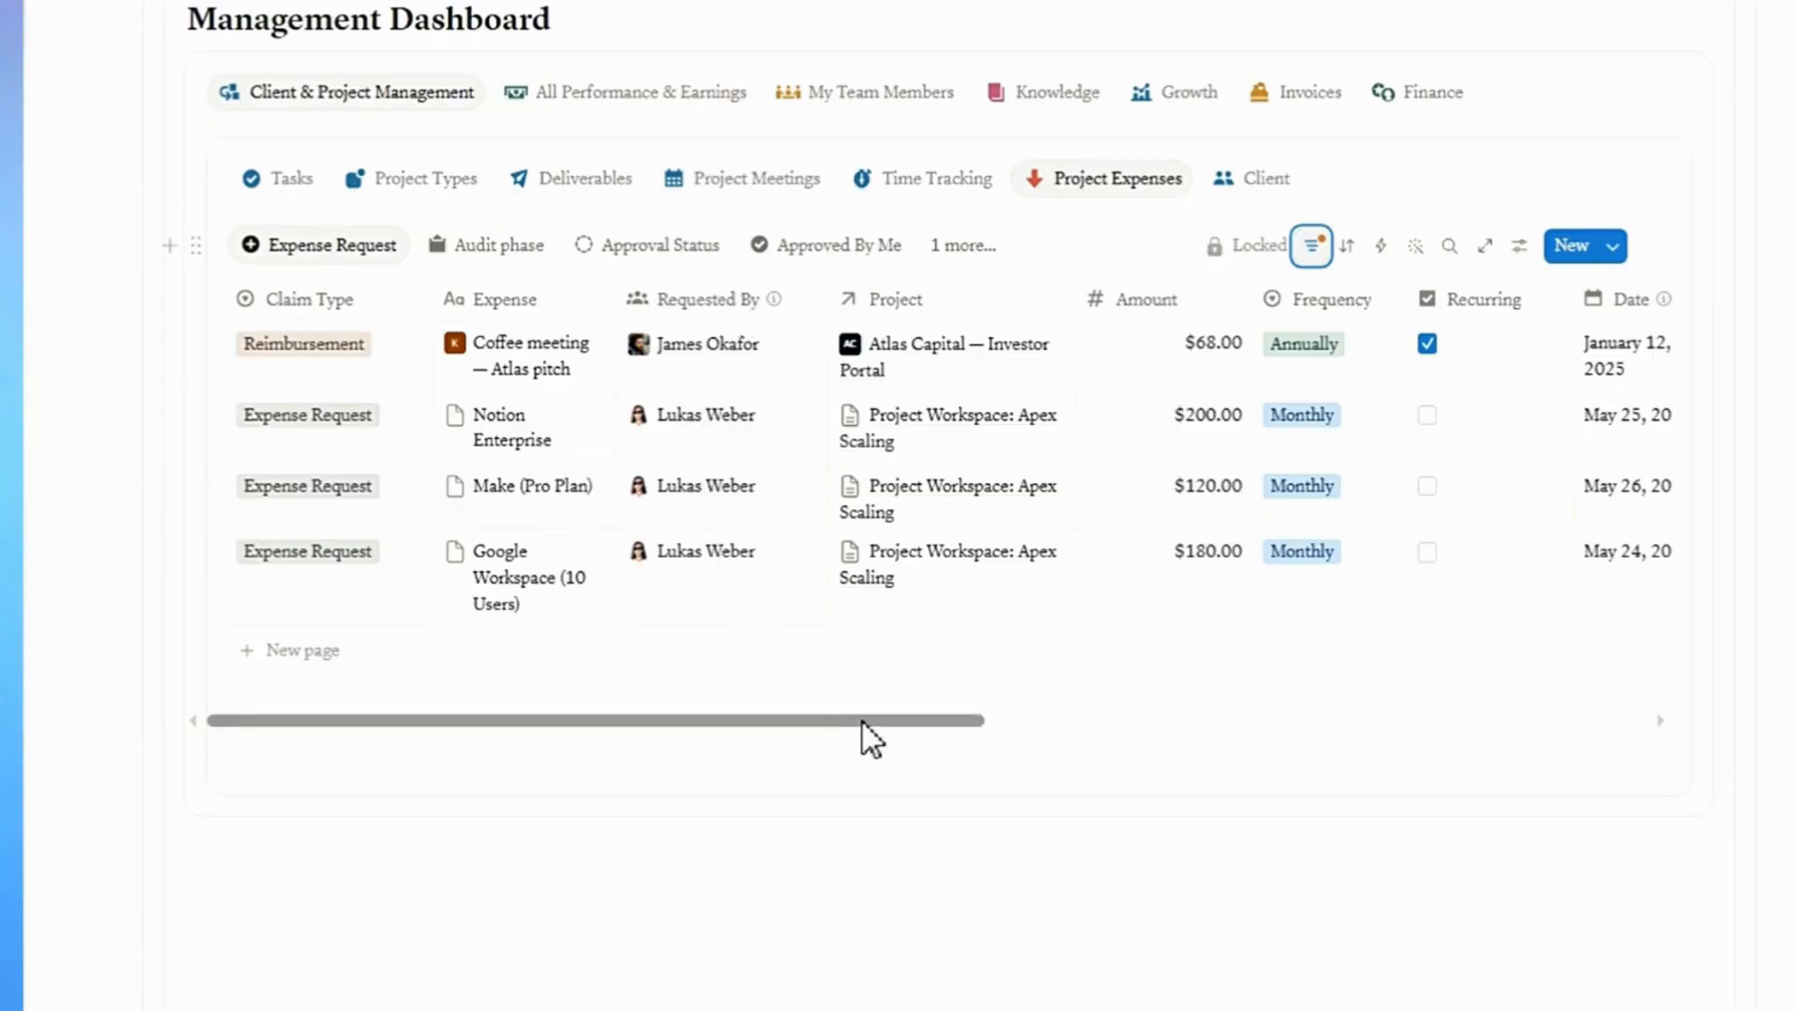
pyautogui.moveTo(867, 722); pyautogui.dragTo(1310, 754)
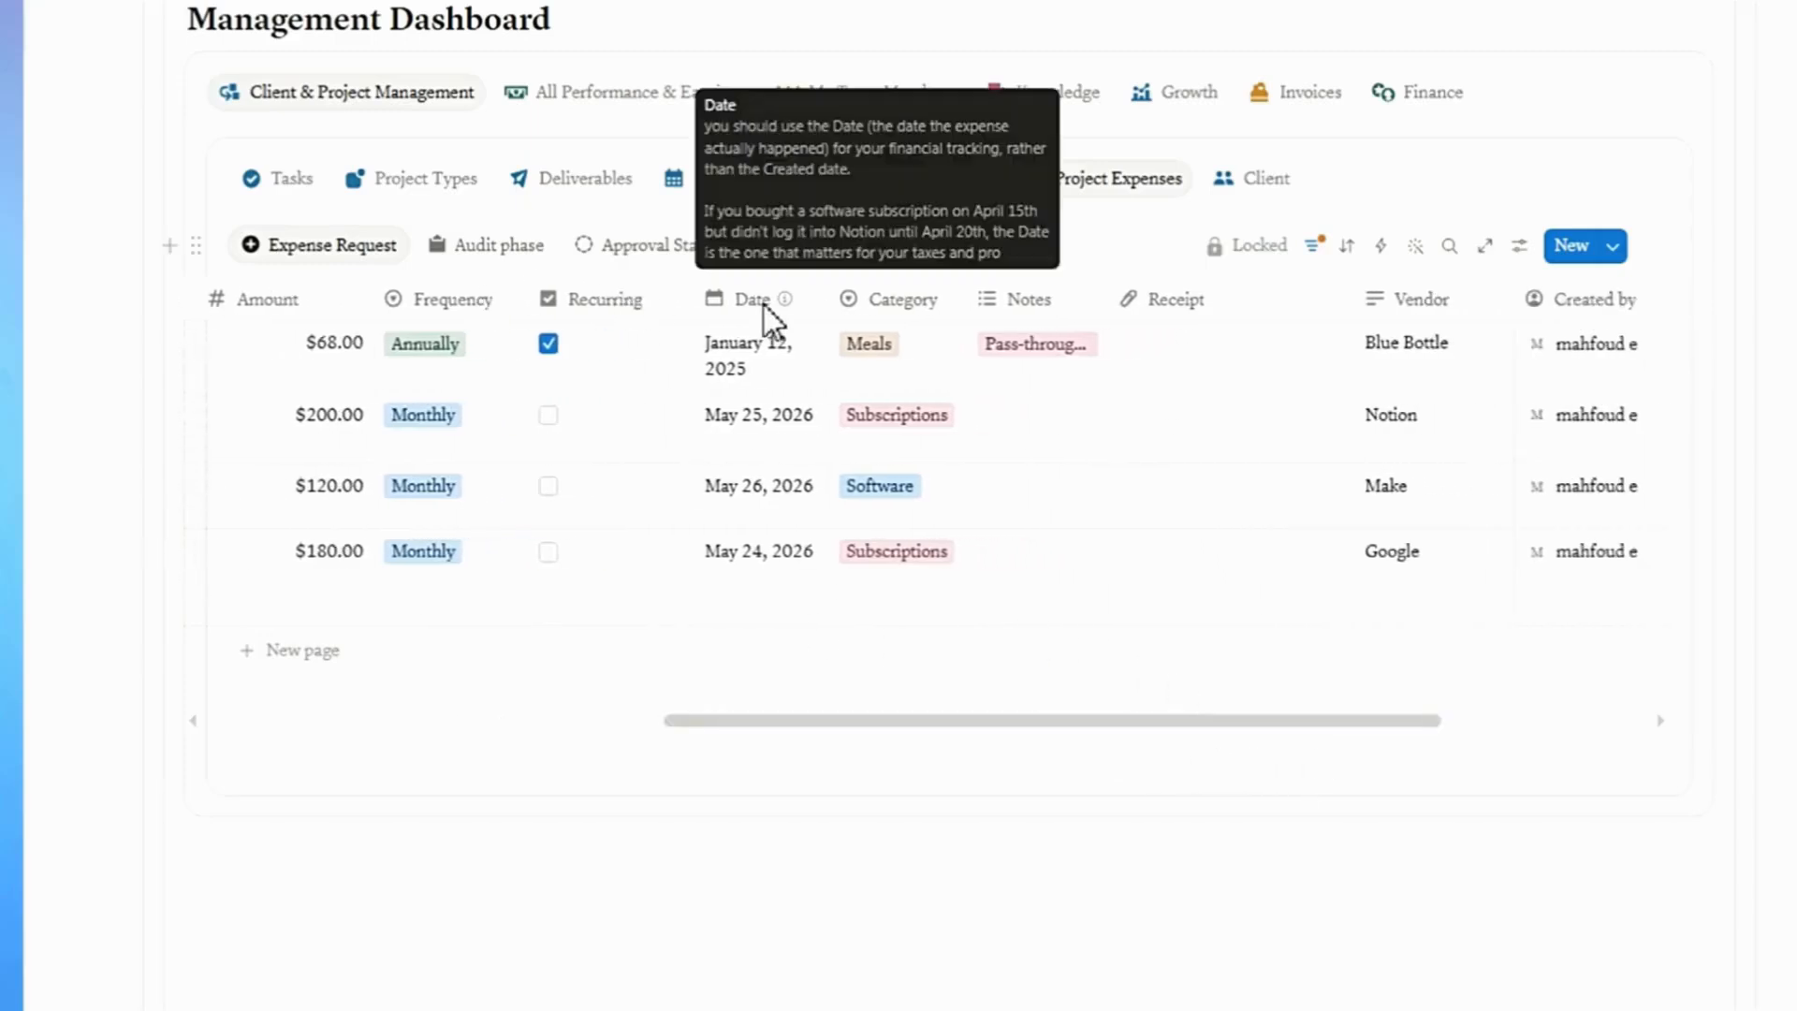
pyautogui.click(1034, 496)
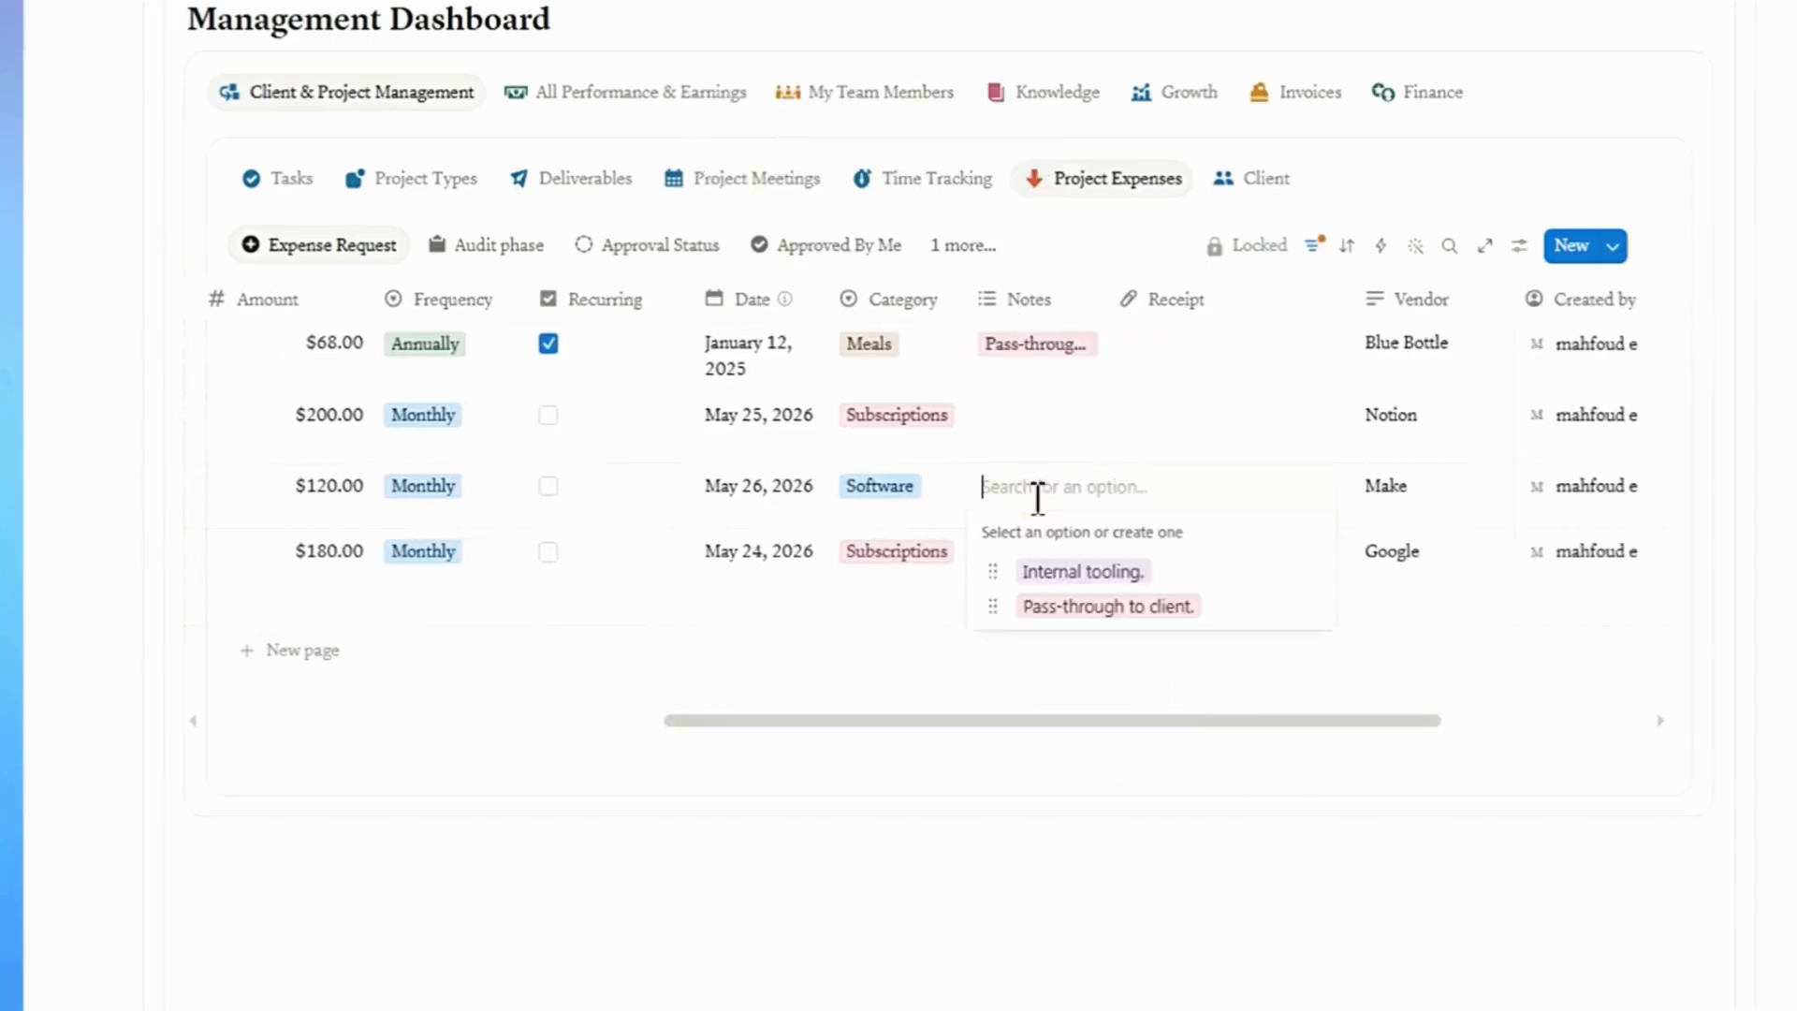
pyautogui.press('Escape')
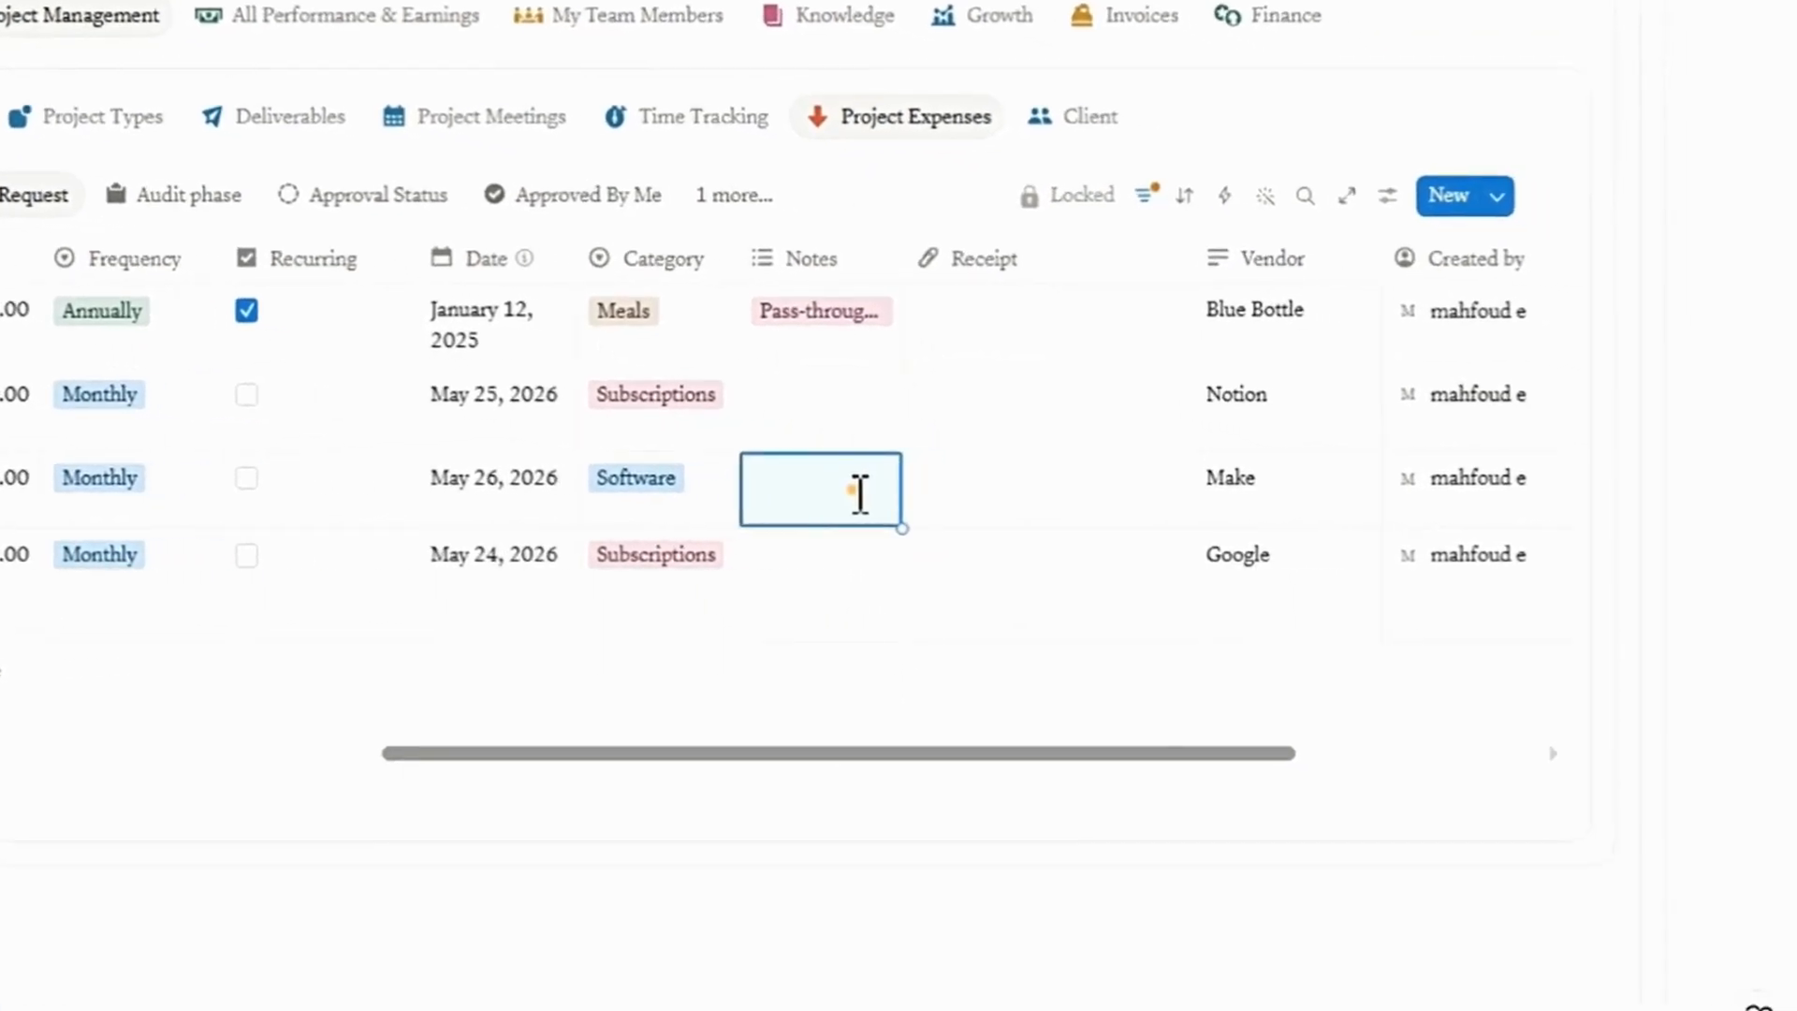
# - Set the Notes of the Notion Enterprise and Make (Pro Plan) expenses to "Pass-through to client."
pyautogui.click(859, 495)
pyautogui.click(867, 541)
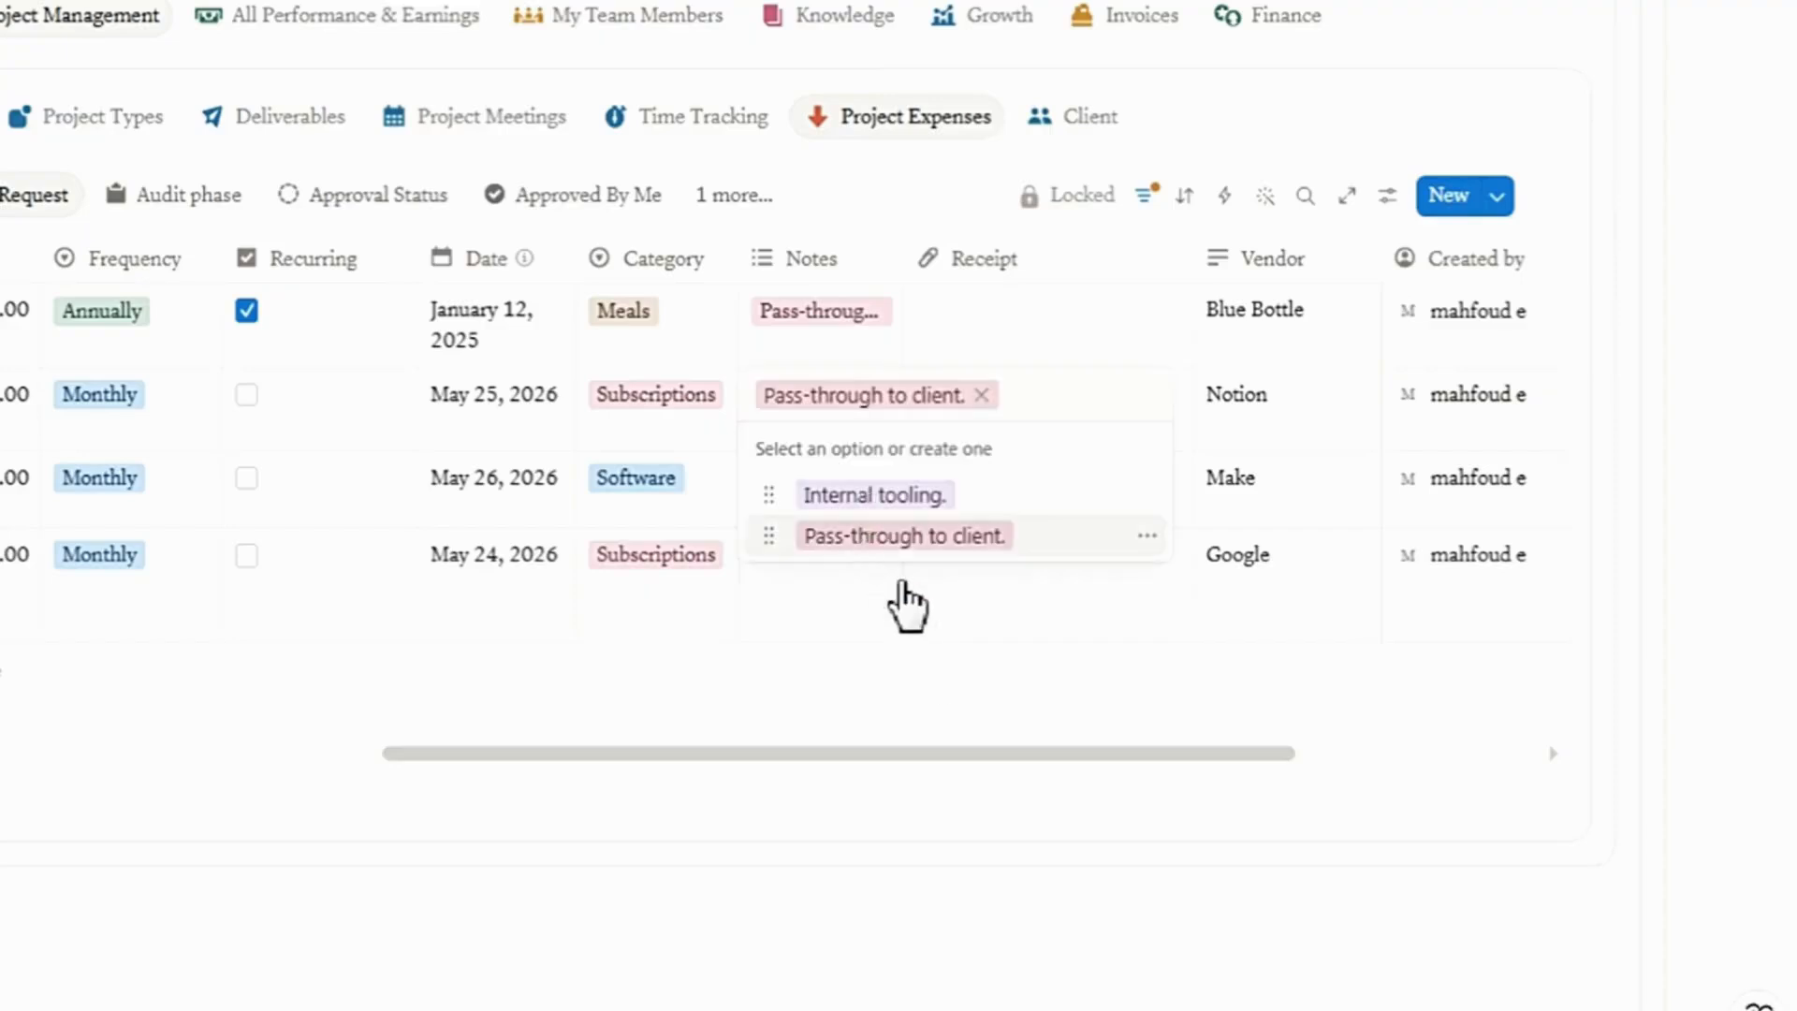
pyautogui.click(928, 664)
pyautogui.click(821, 502)
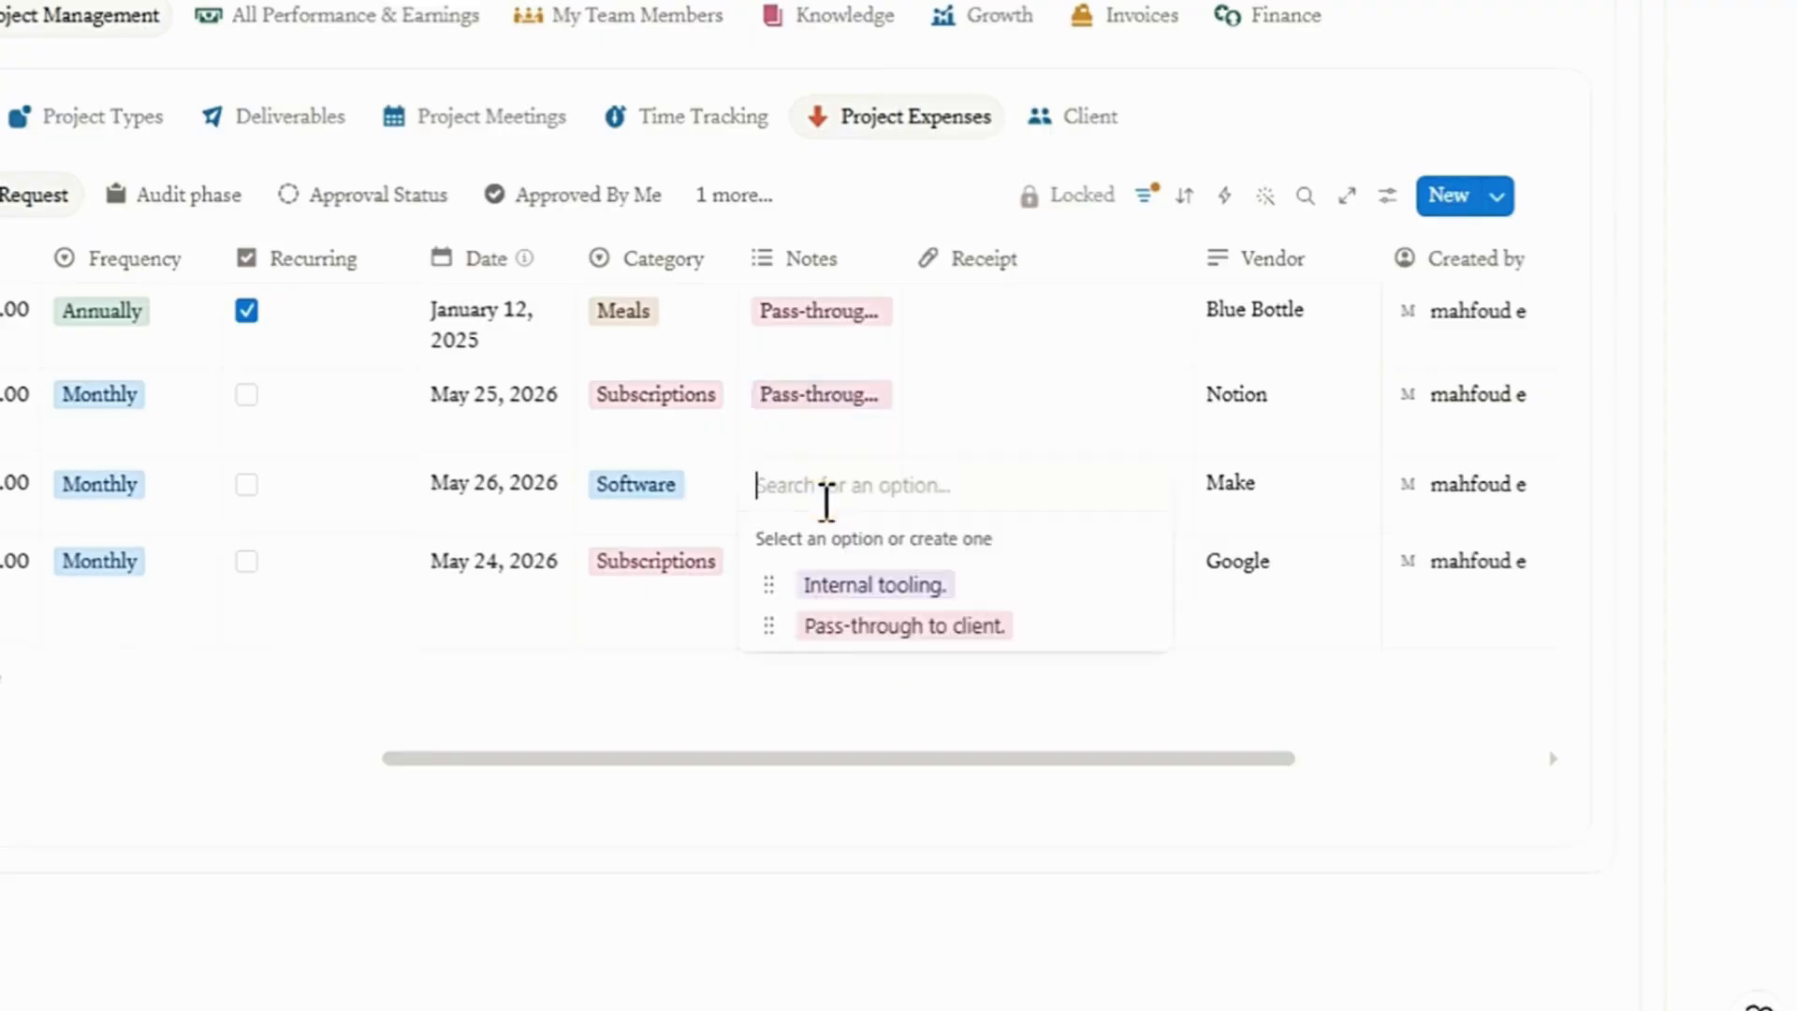
pyautogui.click(870, 625)
pyautogui.click(895, 704)
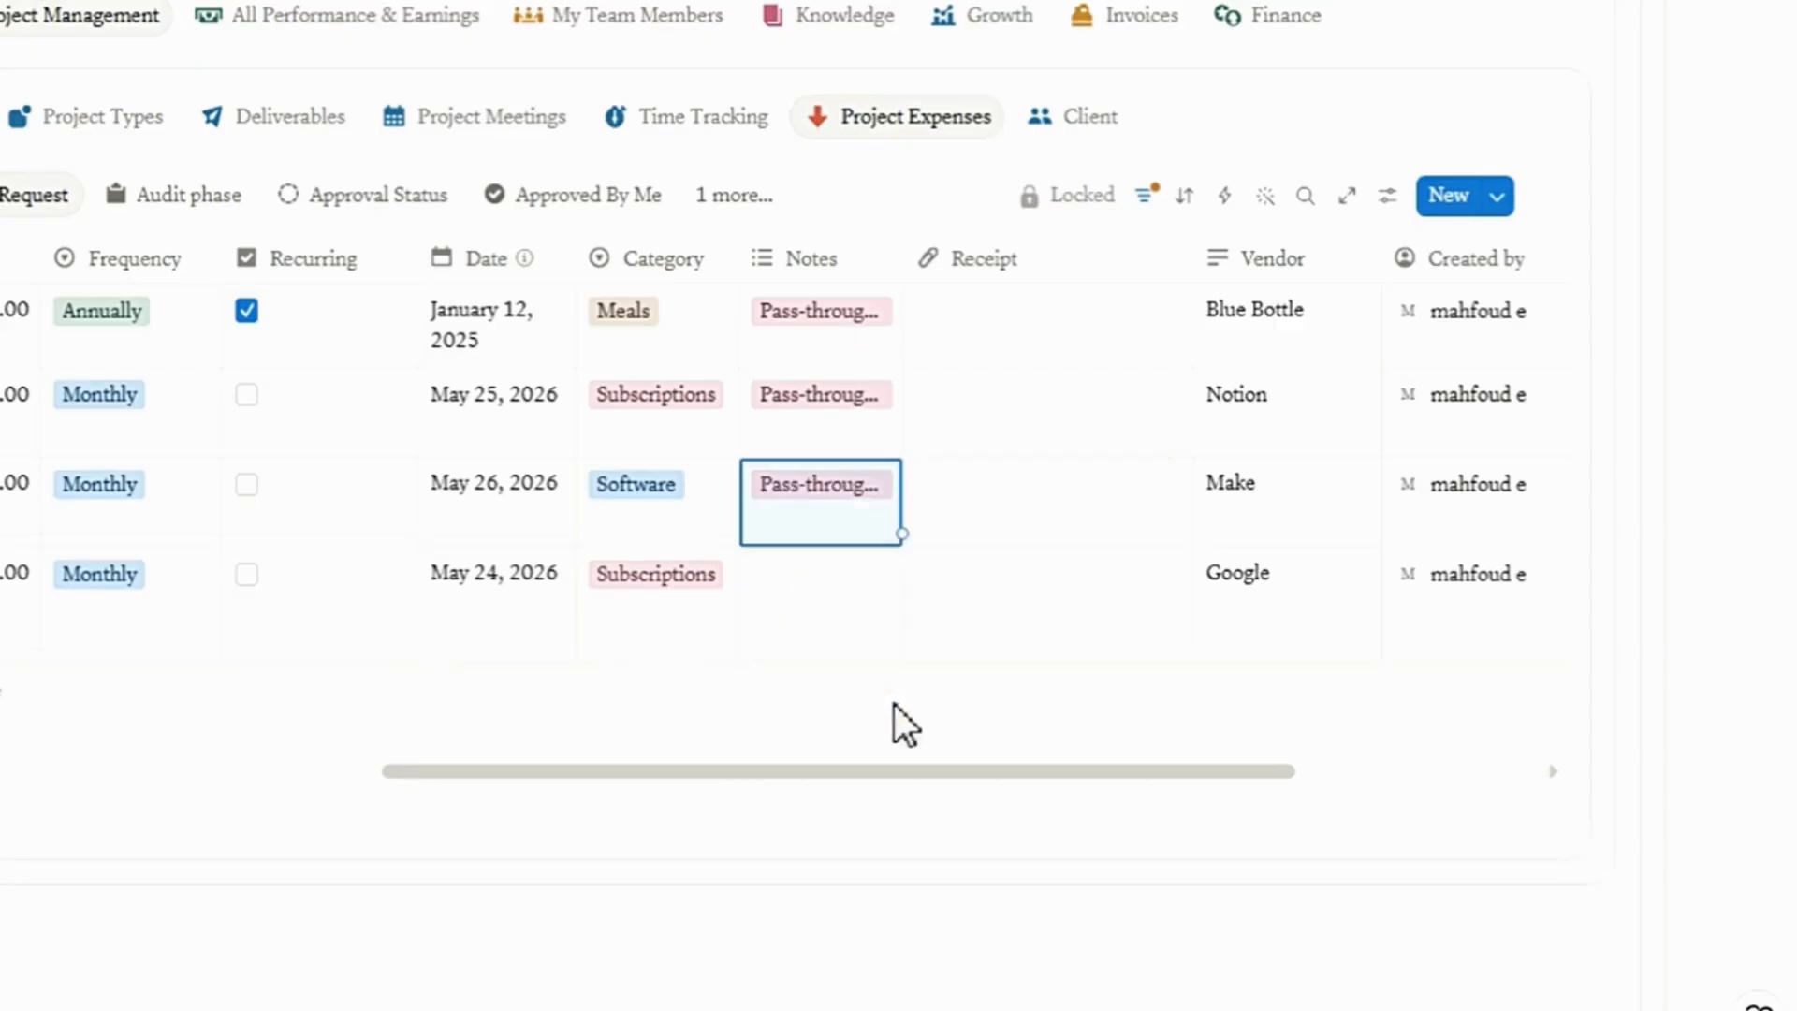
# - Set the Notes of the Google Workspace (10 Users) expense to "Internal tooling."
pyautogui.click(819, 604)
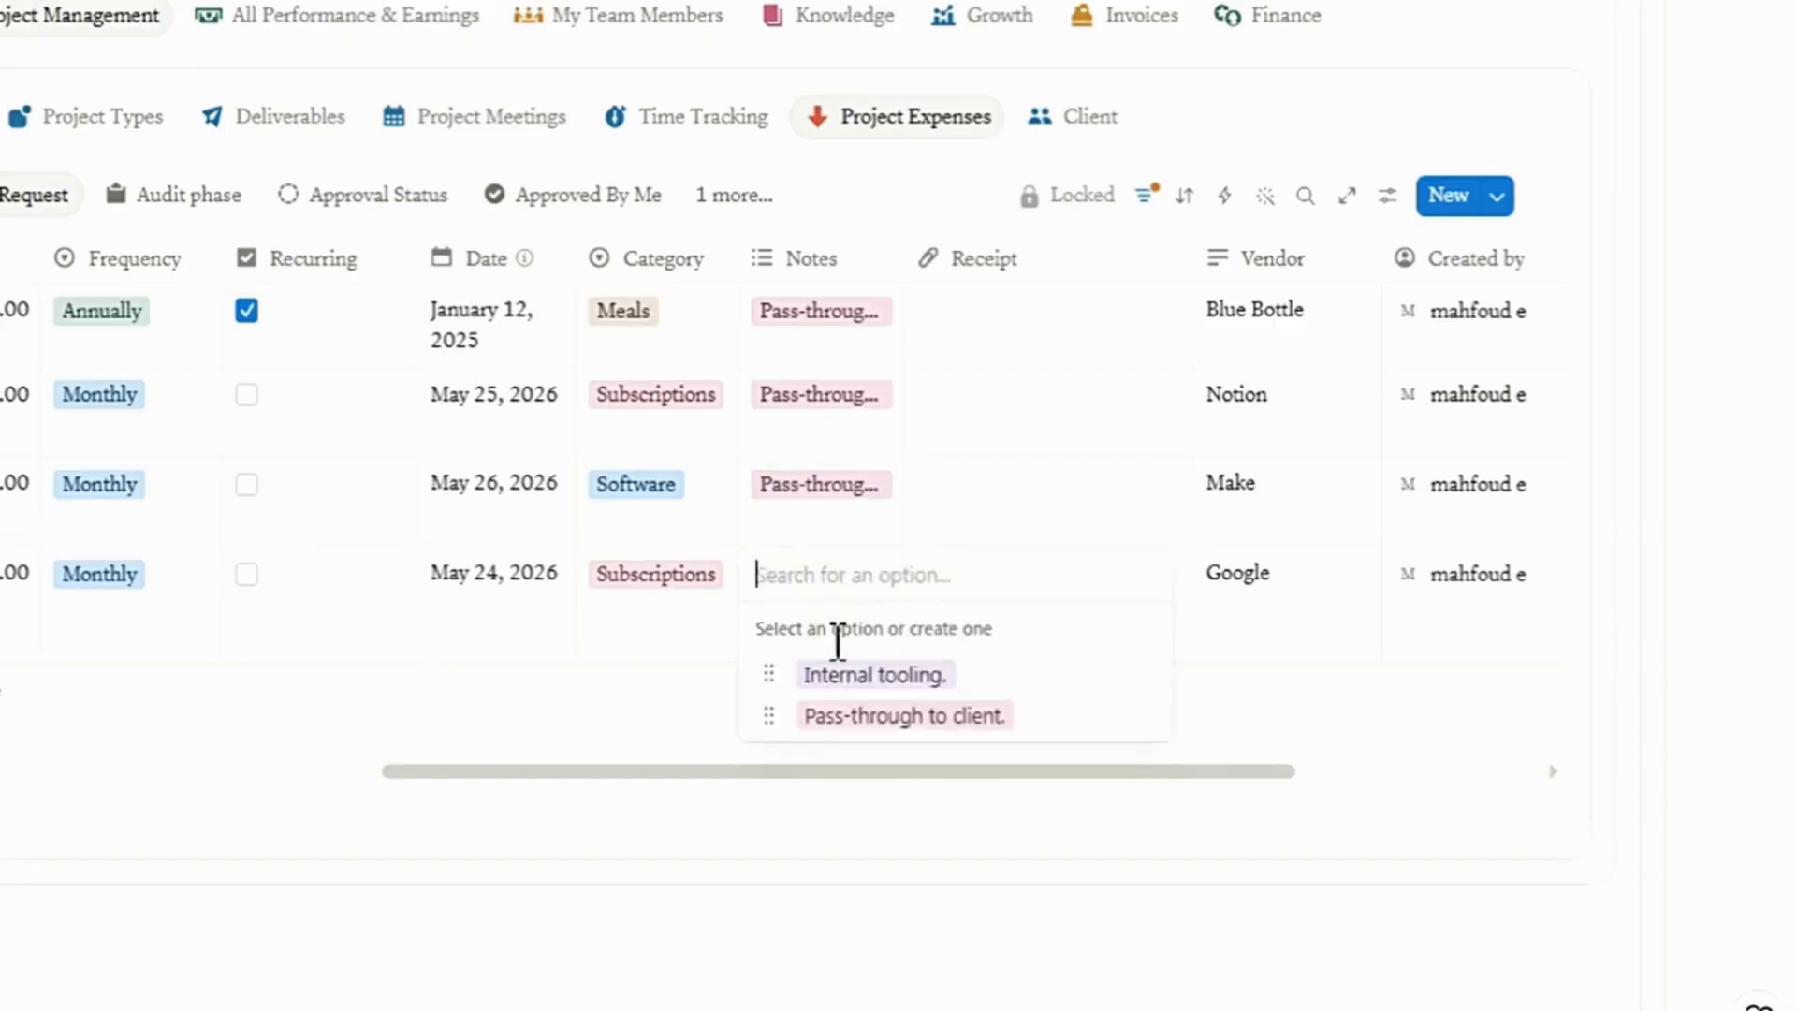
pyautogui.click(805, 675)
pyautogui.click(659, 688)
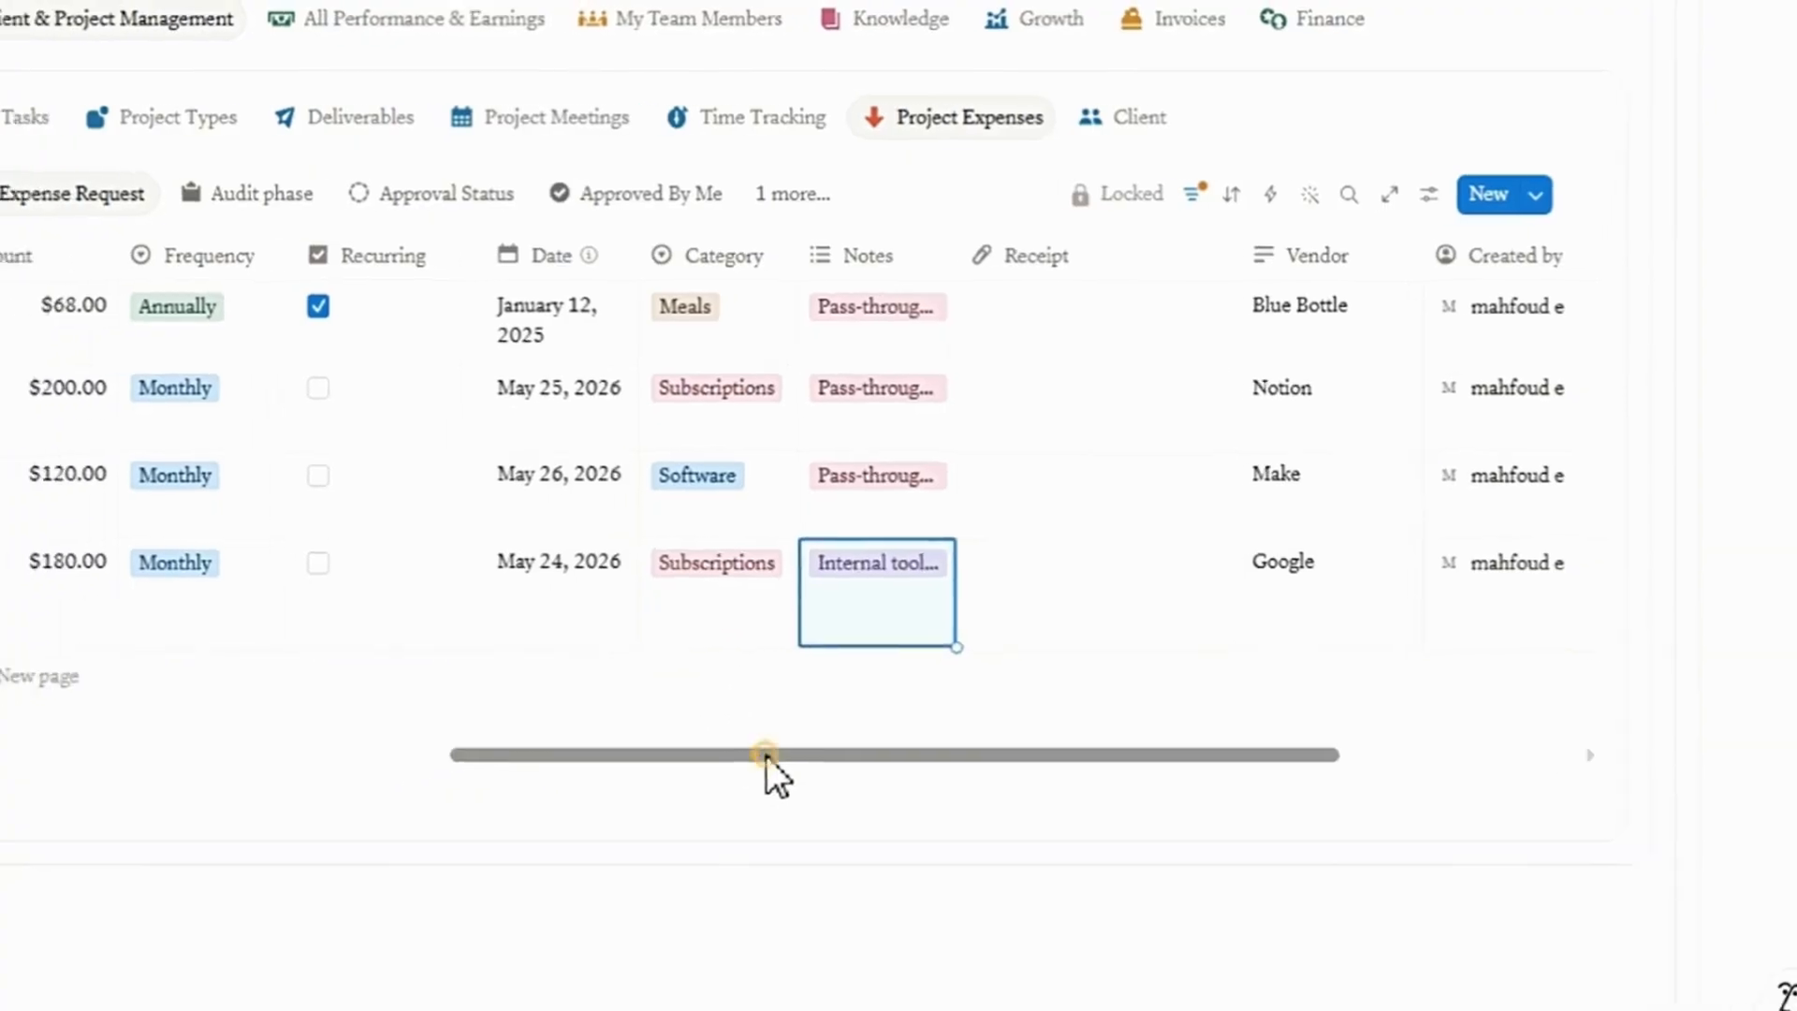
# - In the expense audit phase, mark the Make (Pro Plan) and Notion Enterprise expenses as billable
pyautogui.moveTo(765, 754); pyautogui.dragTo(236, 758)
pyautogui.moveTo(494, 697); pyautogui.dragTo(448, 693)
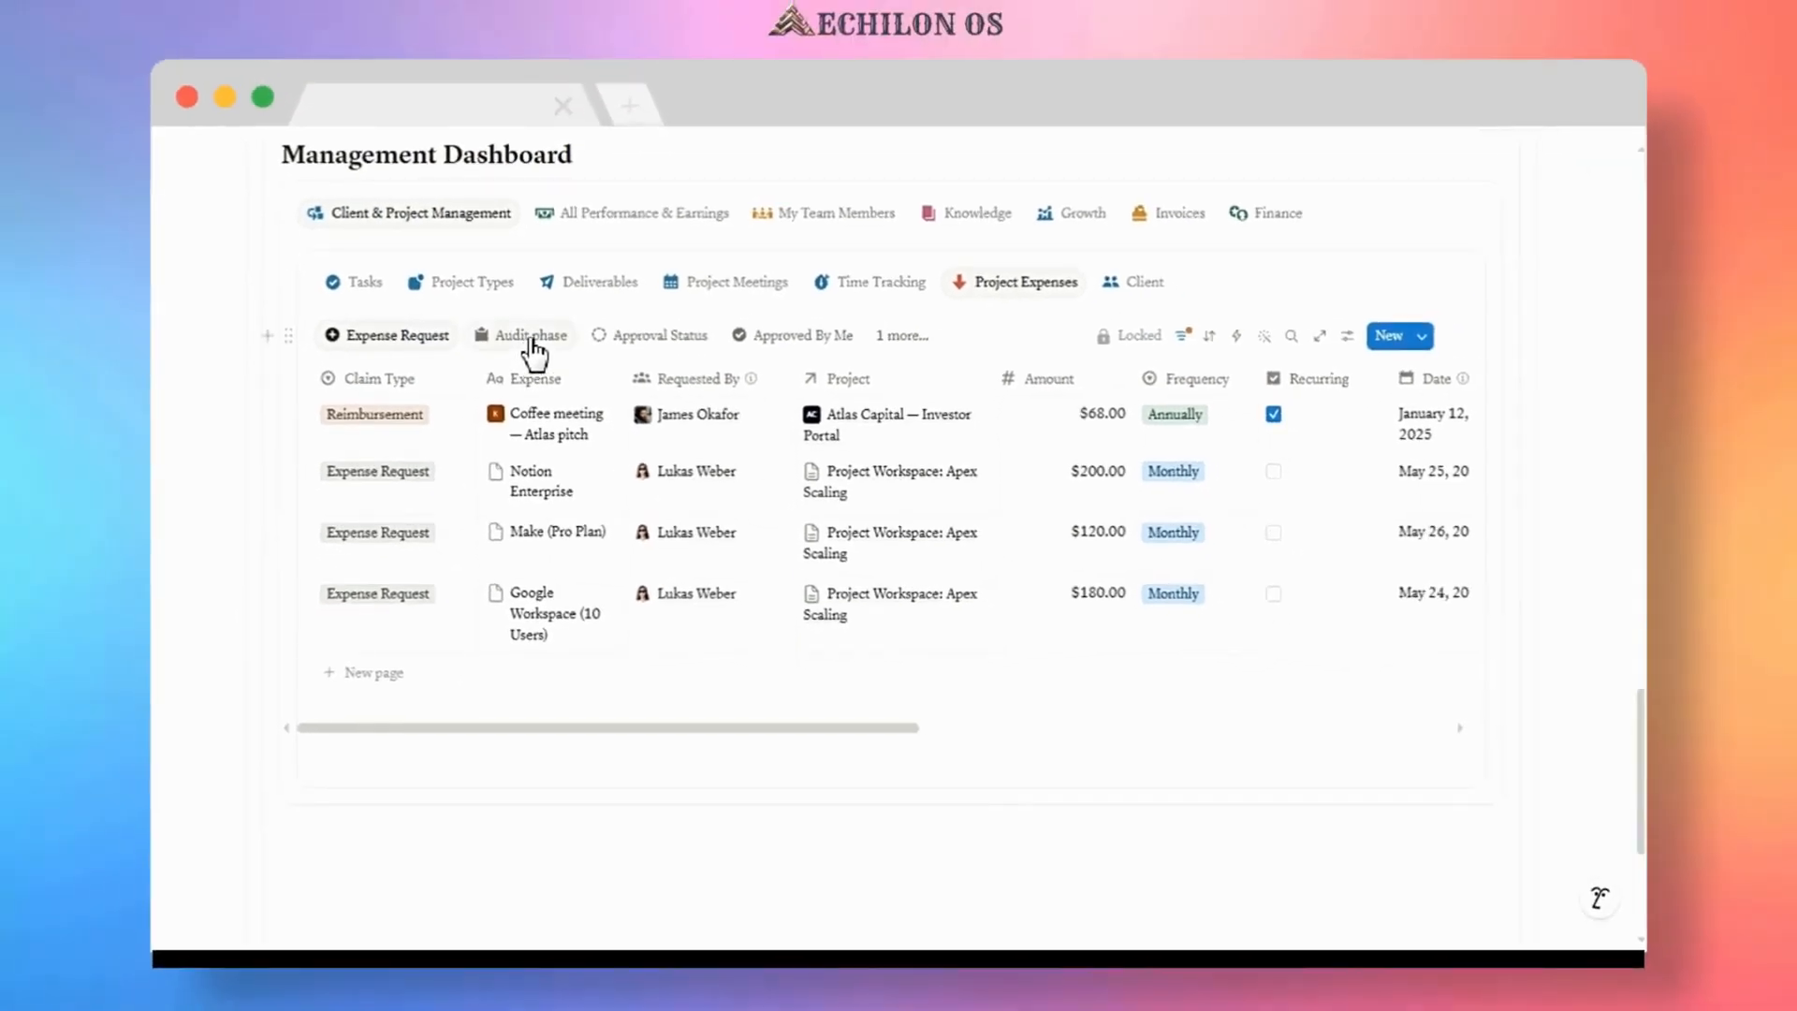
pyautogui.click(530, 339)
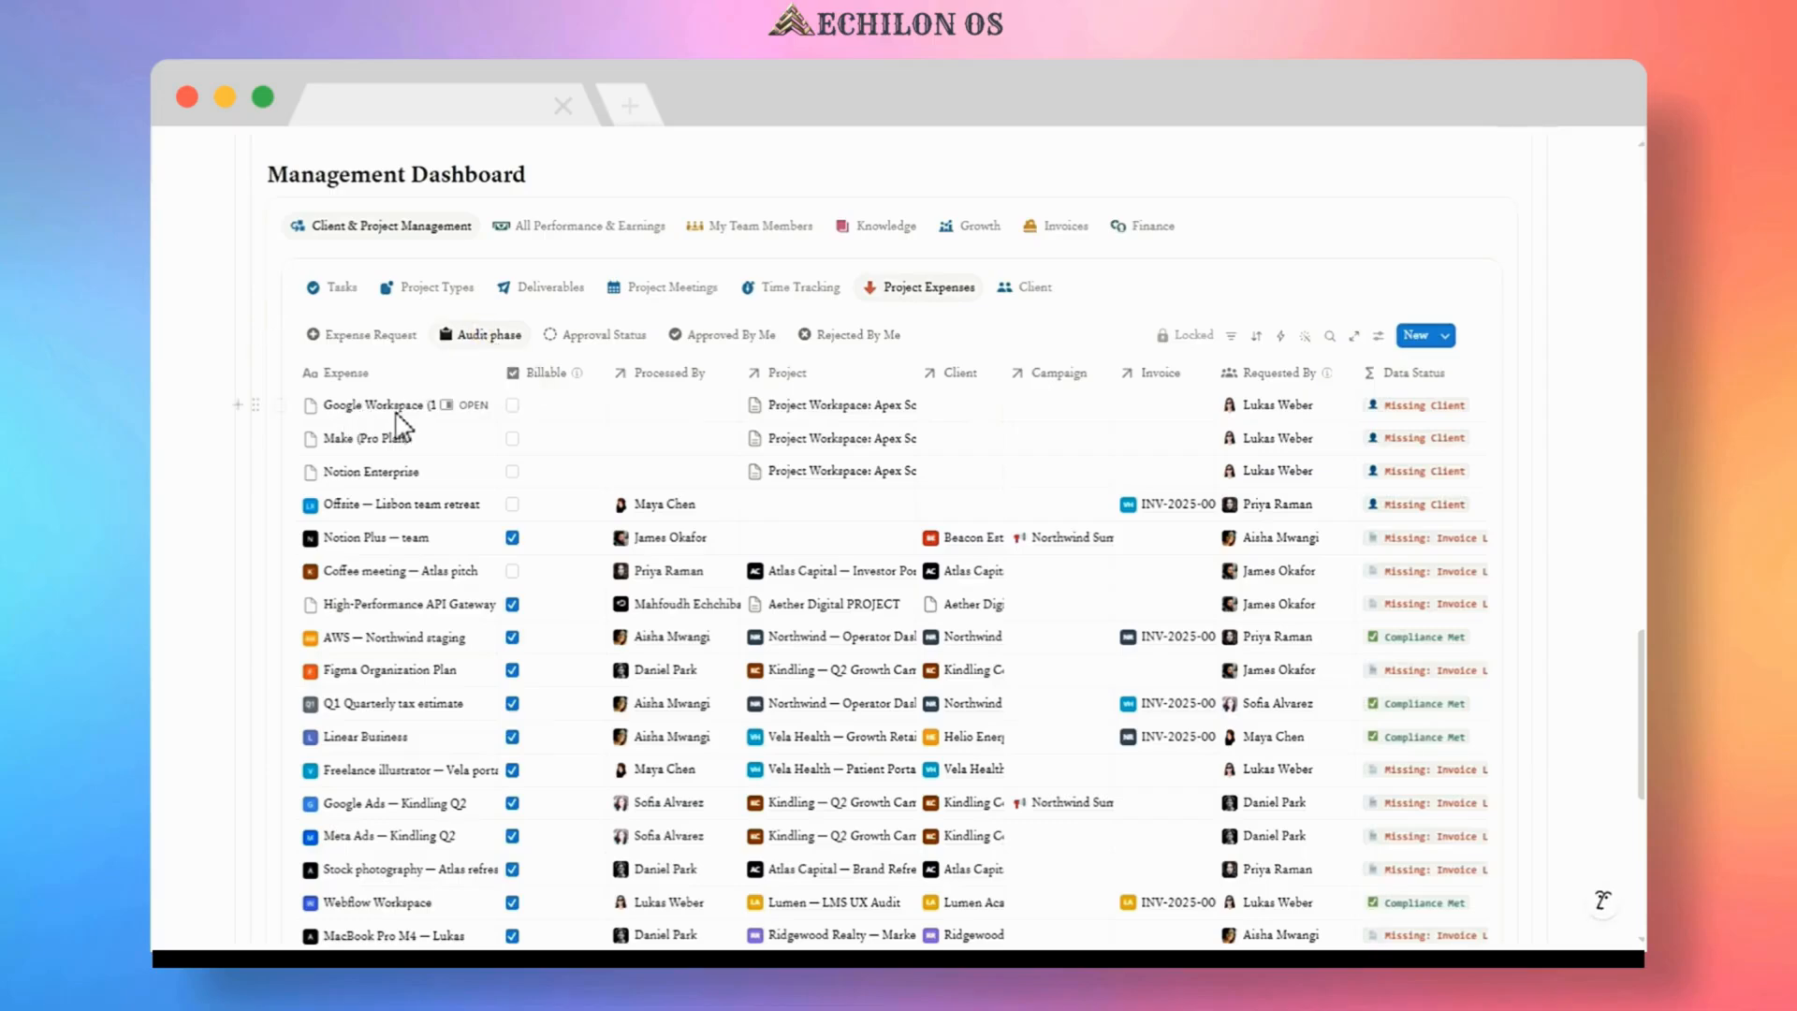
pyautogui.moveTo(543, 377)
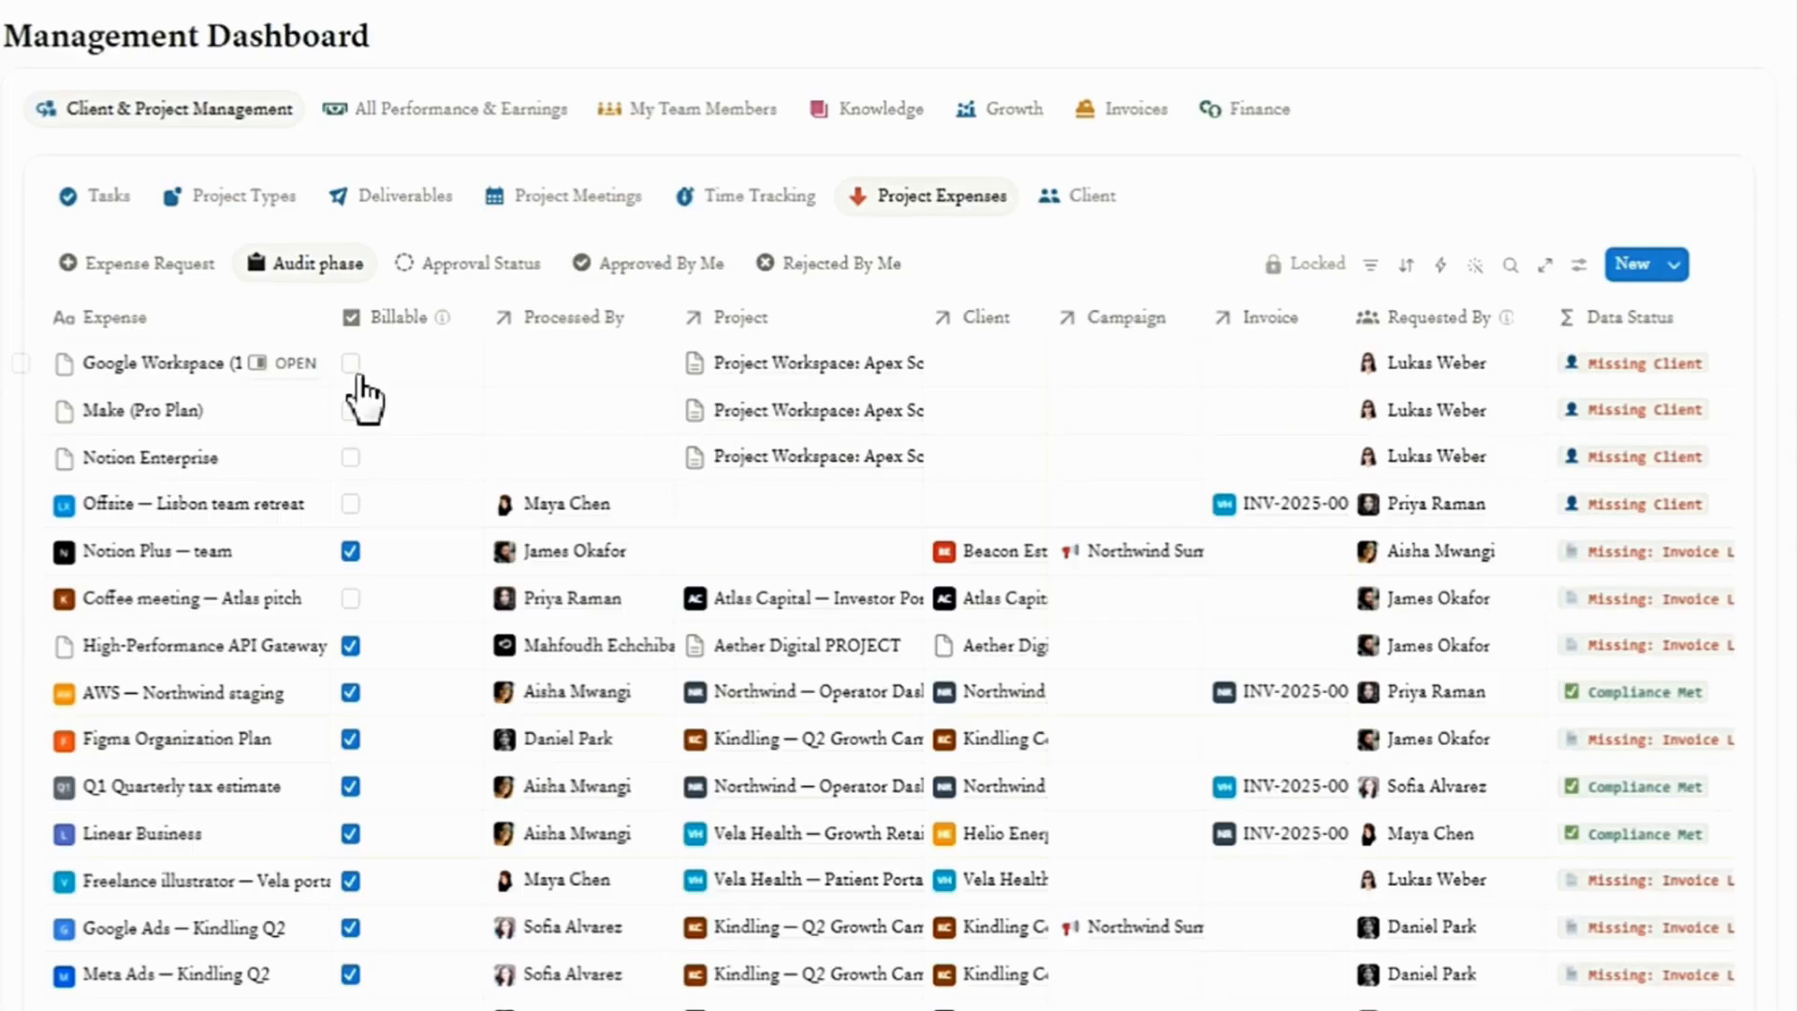
pyautogui.click(351, 411)
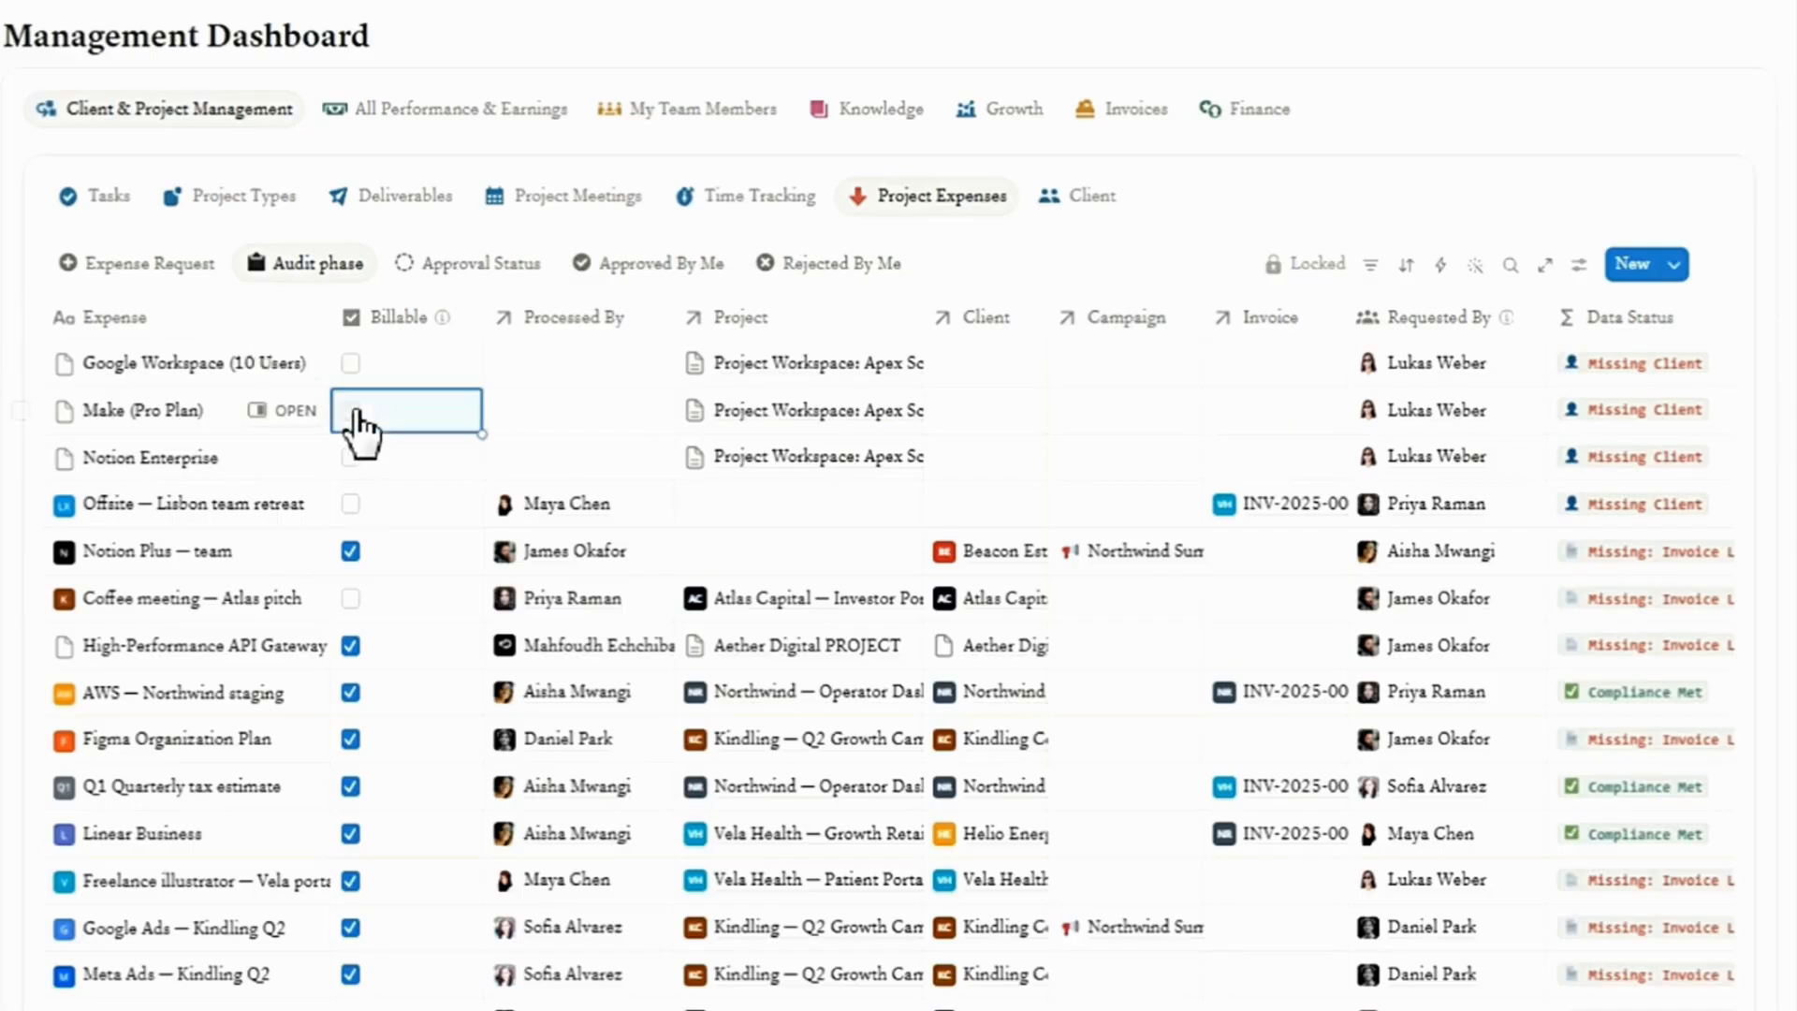
pyautogui.click(353, 457)
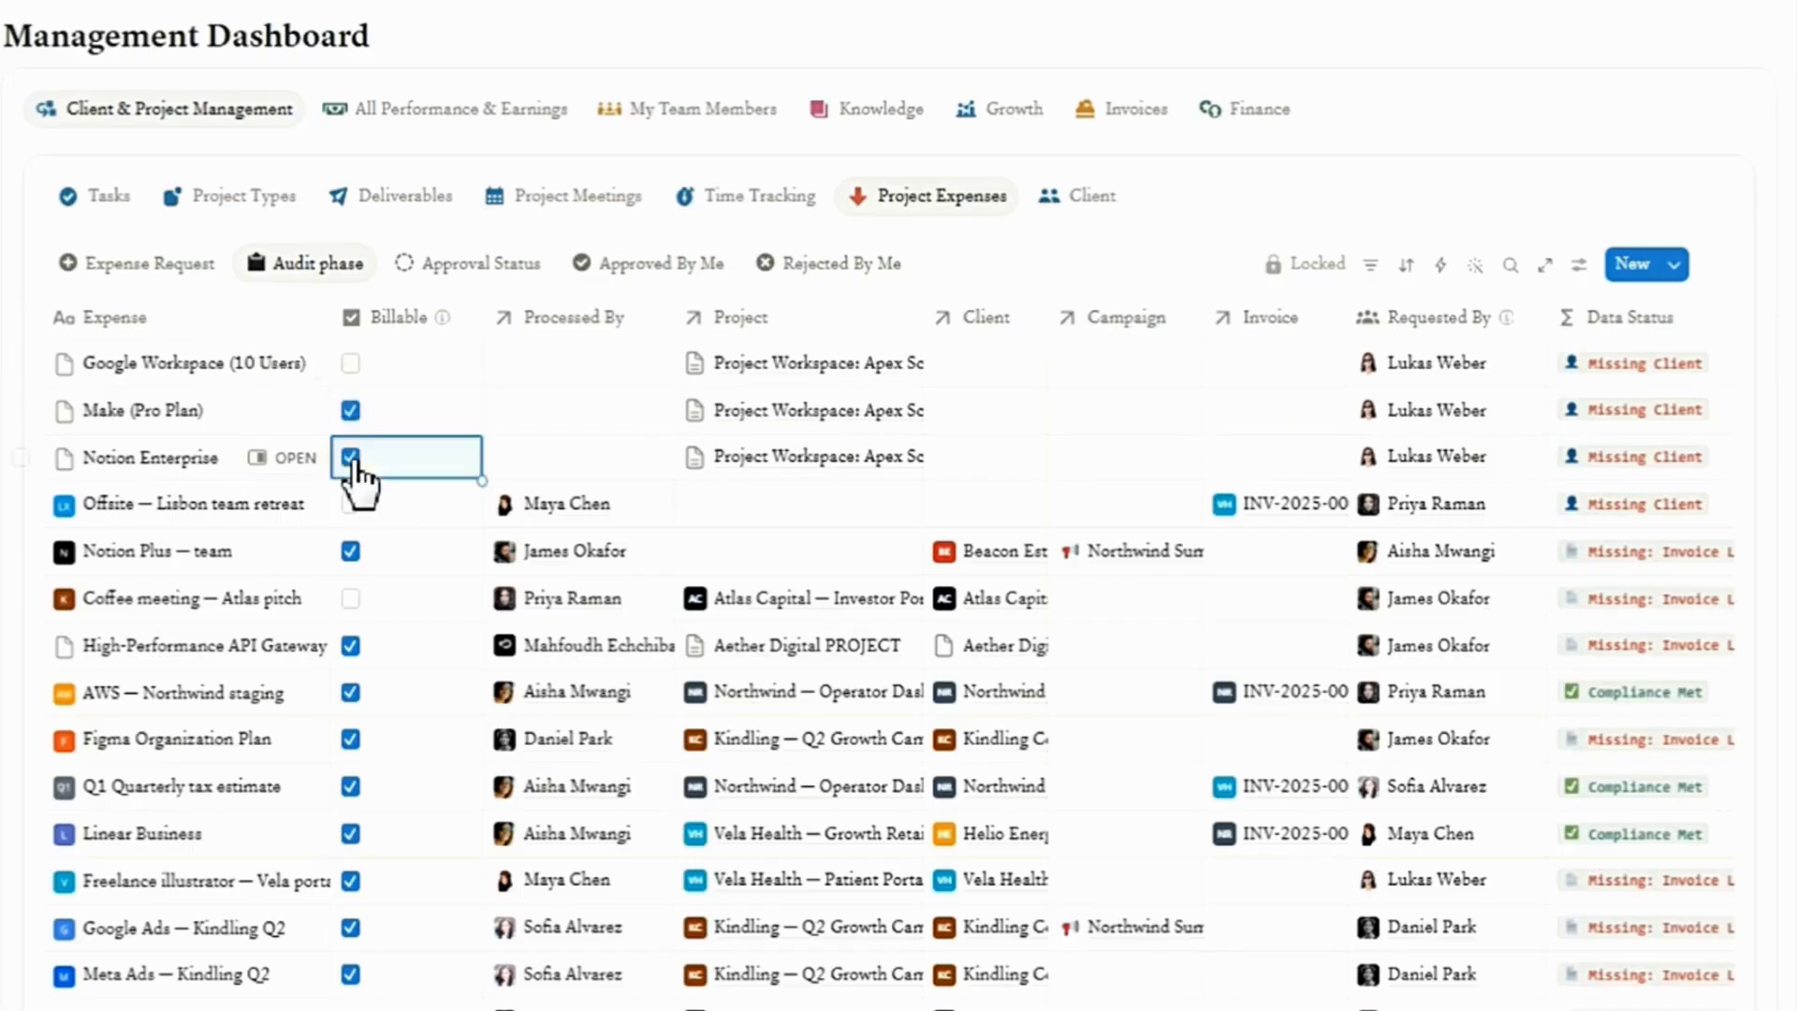
# - Set Processed By to the first listed team member for all three Apex Scaling expenses
pyautogui.click(569, 365)
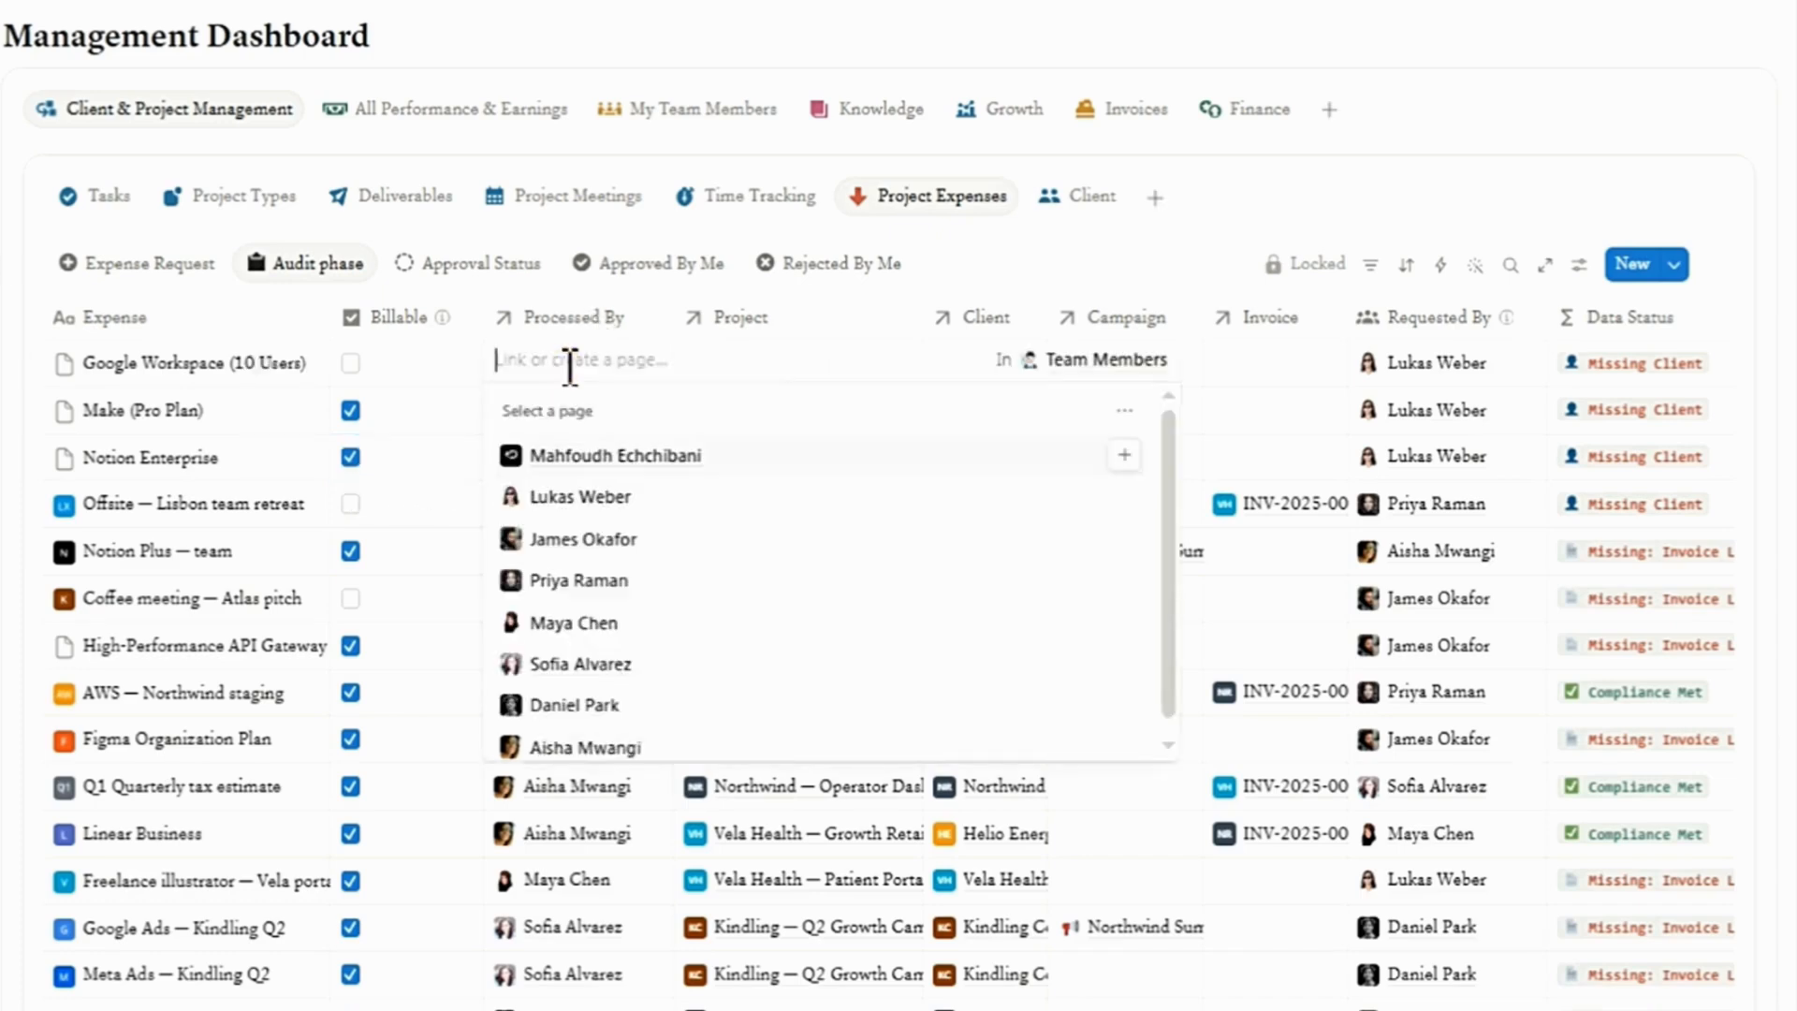
pyautogui.click(1121, 463)
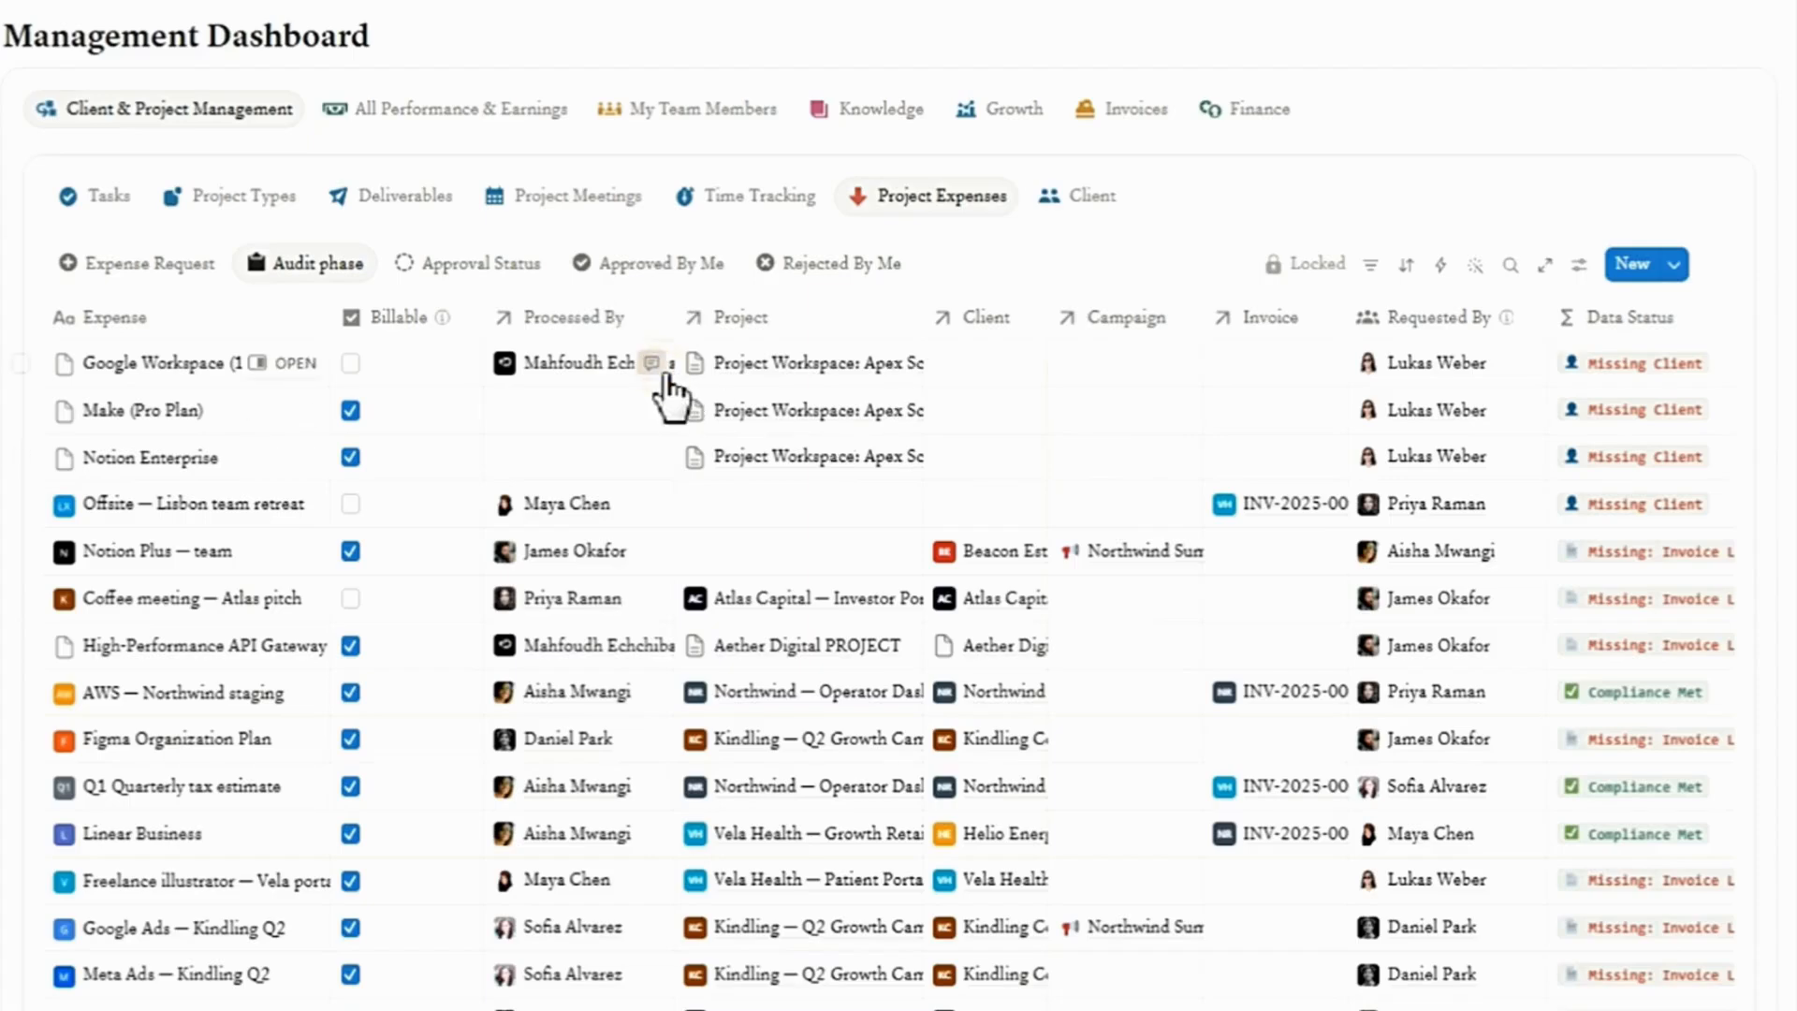
pyautogui.click(647, 364)
pyautogui.moveTo(670, 441); pyautogui.dragTo(670, 464)
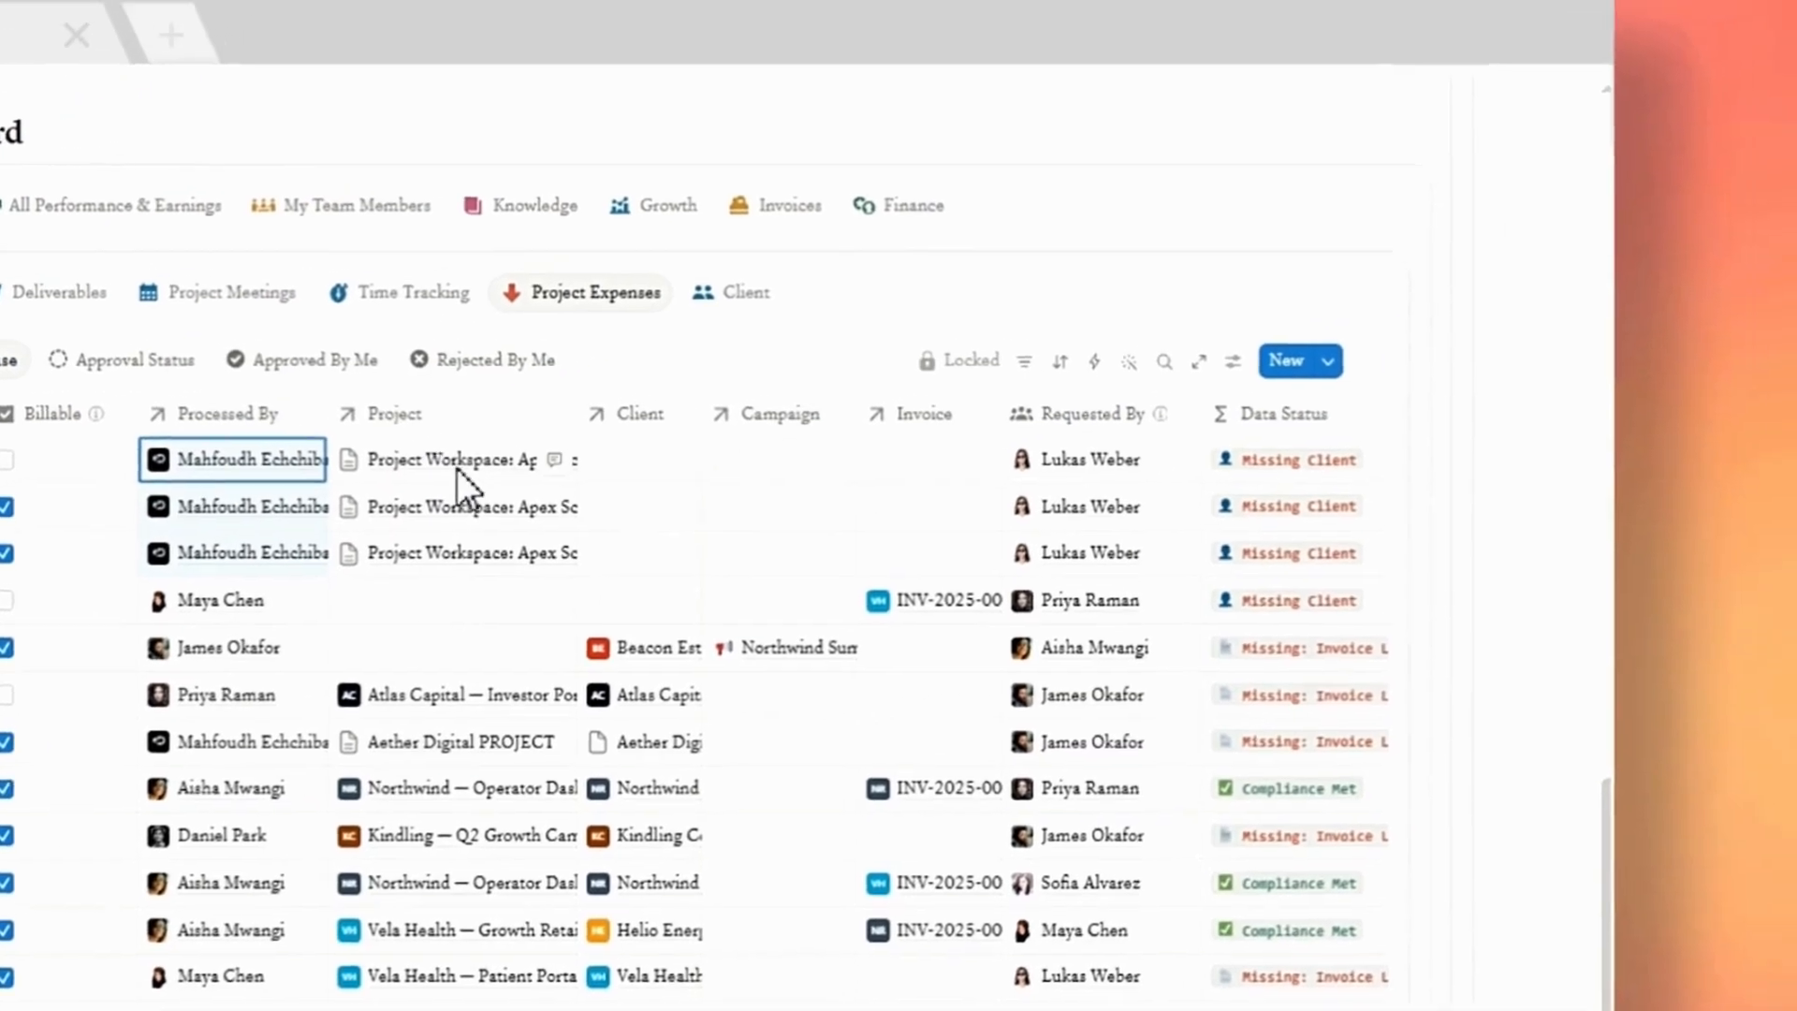
# - Link the project's client to the Google Workspace (10 Users), Make (Pro Plan) and Notion Enterprise expenses
pyautogui.click(609, 476)
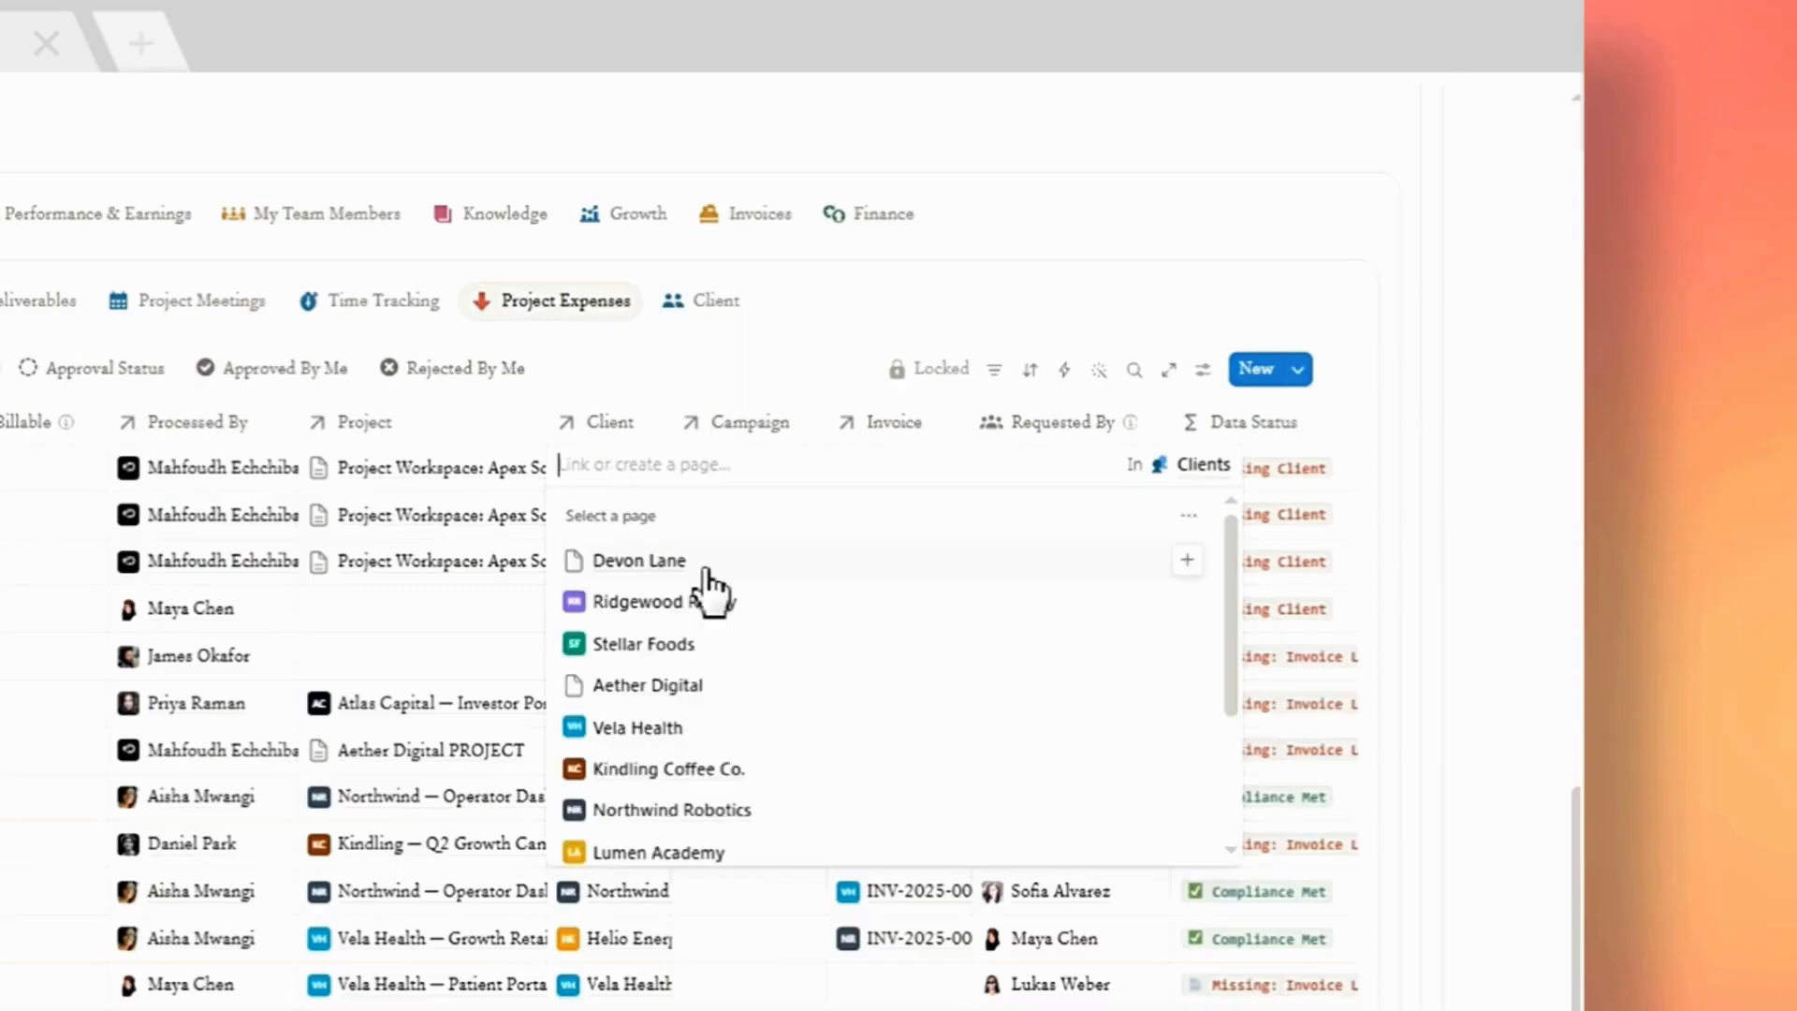
pyautogui.click(1187, 559)
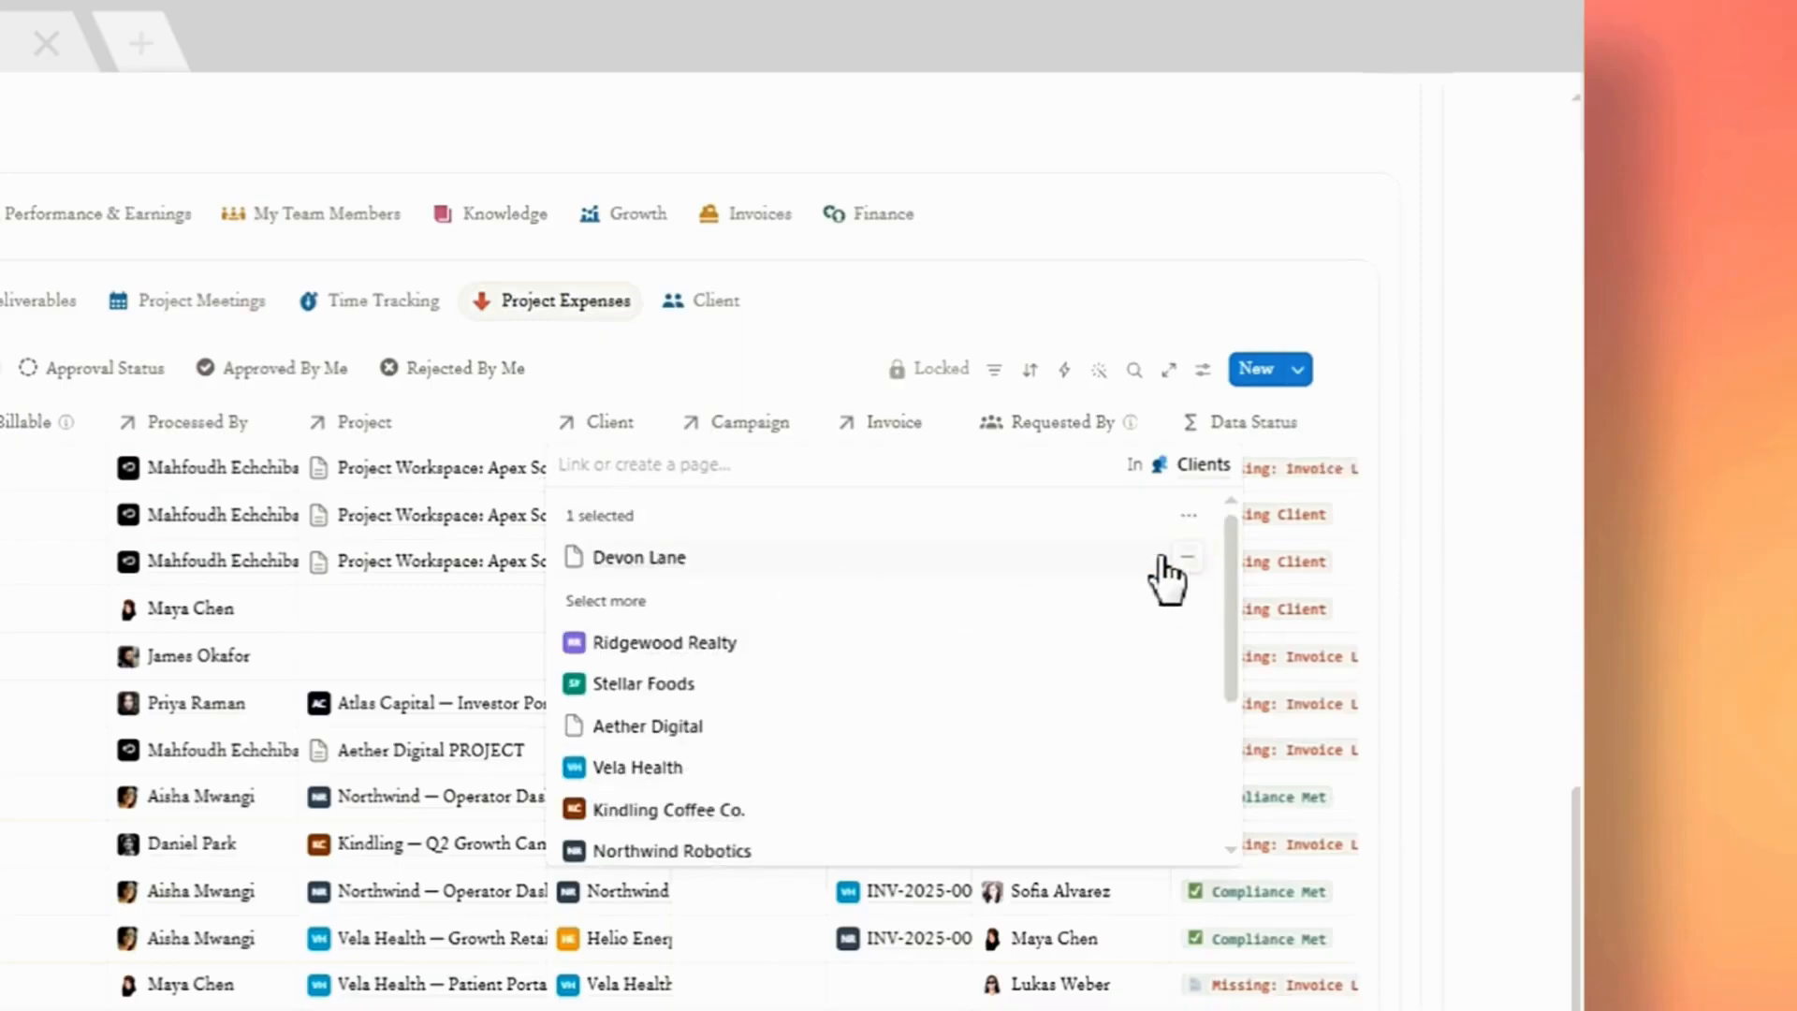
pyautogui.click(640, 384)
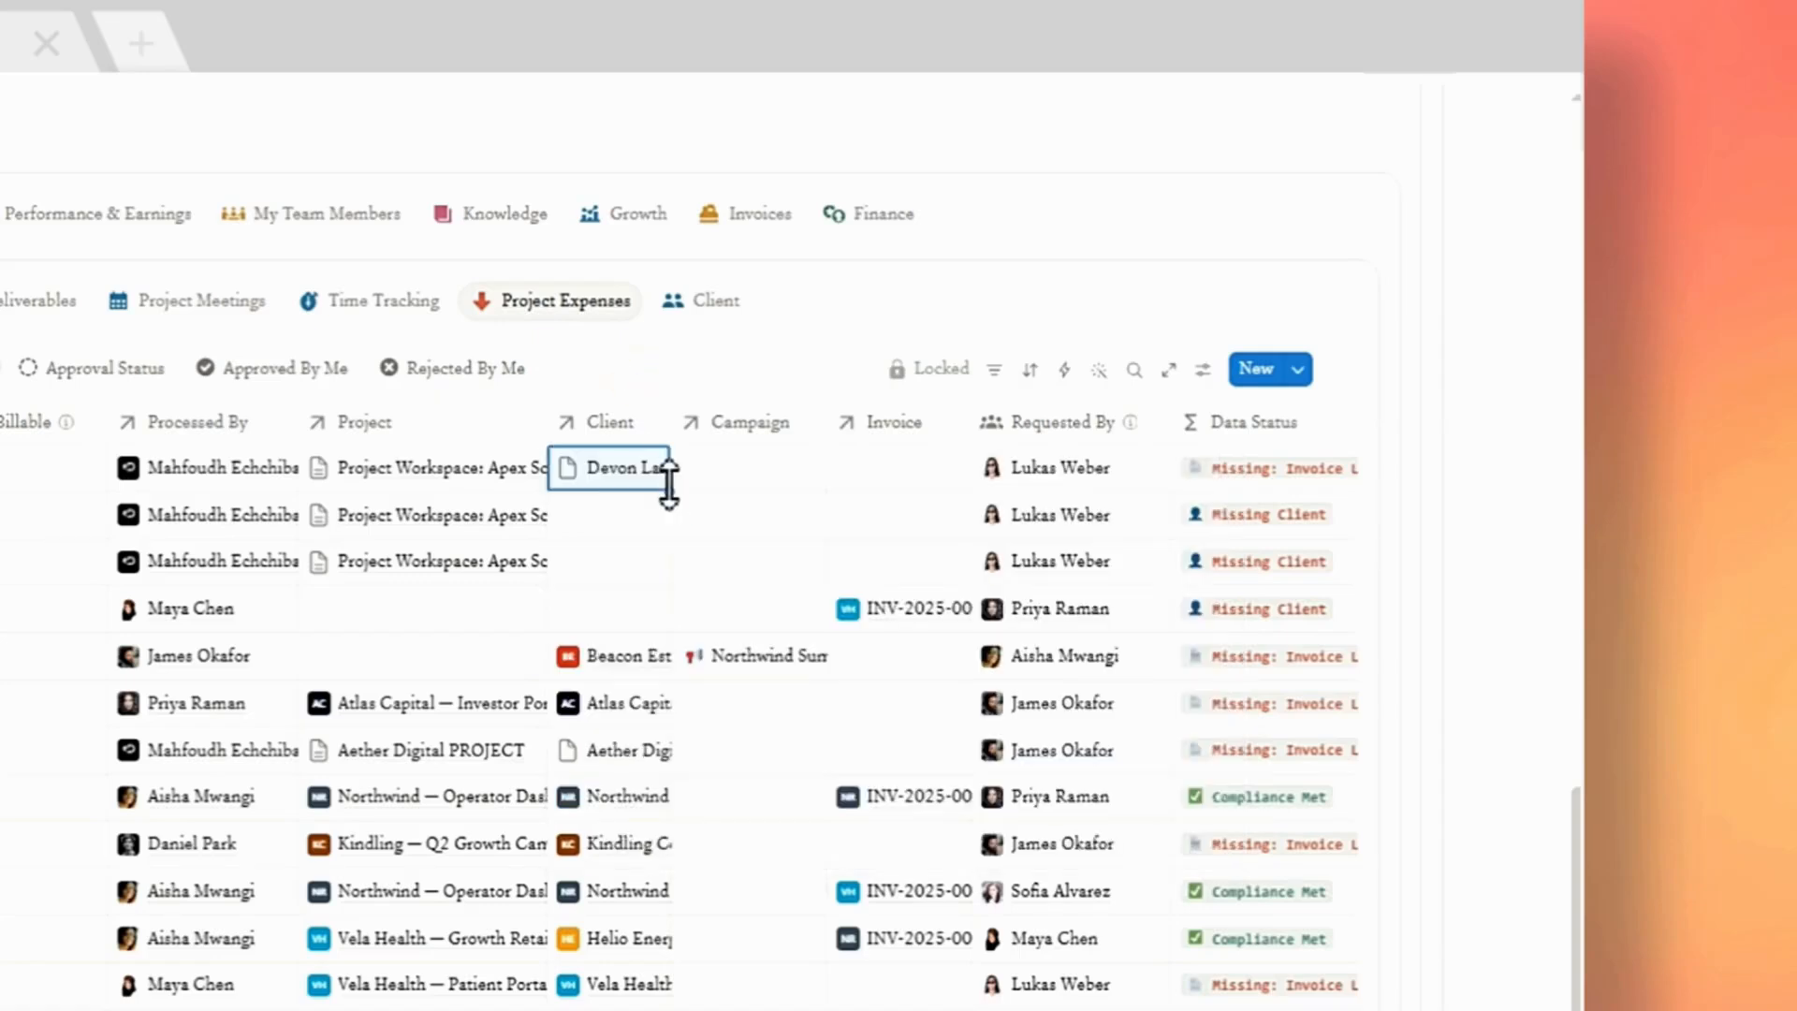
pyautogui.moveTo(668, 485); pyautogui.dragTo(666, 571)
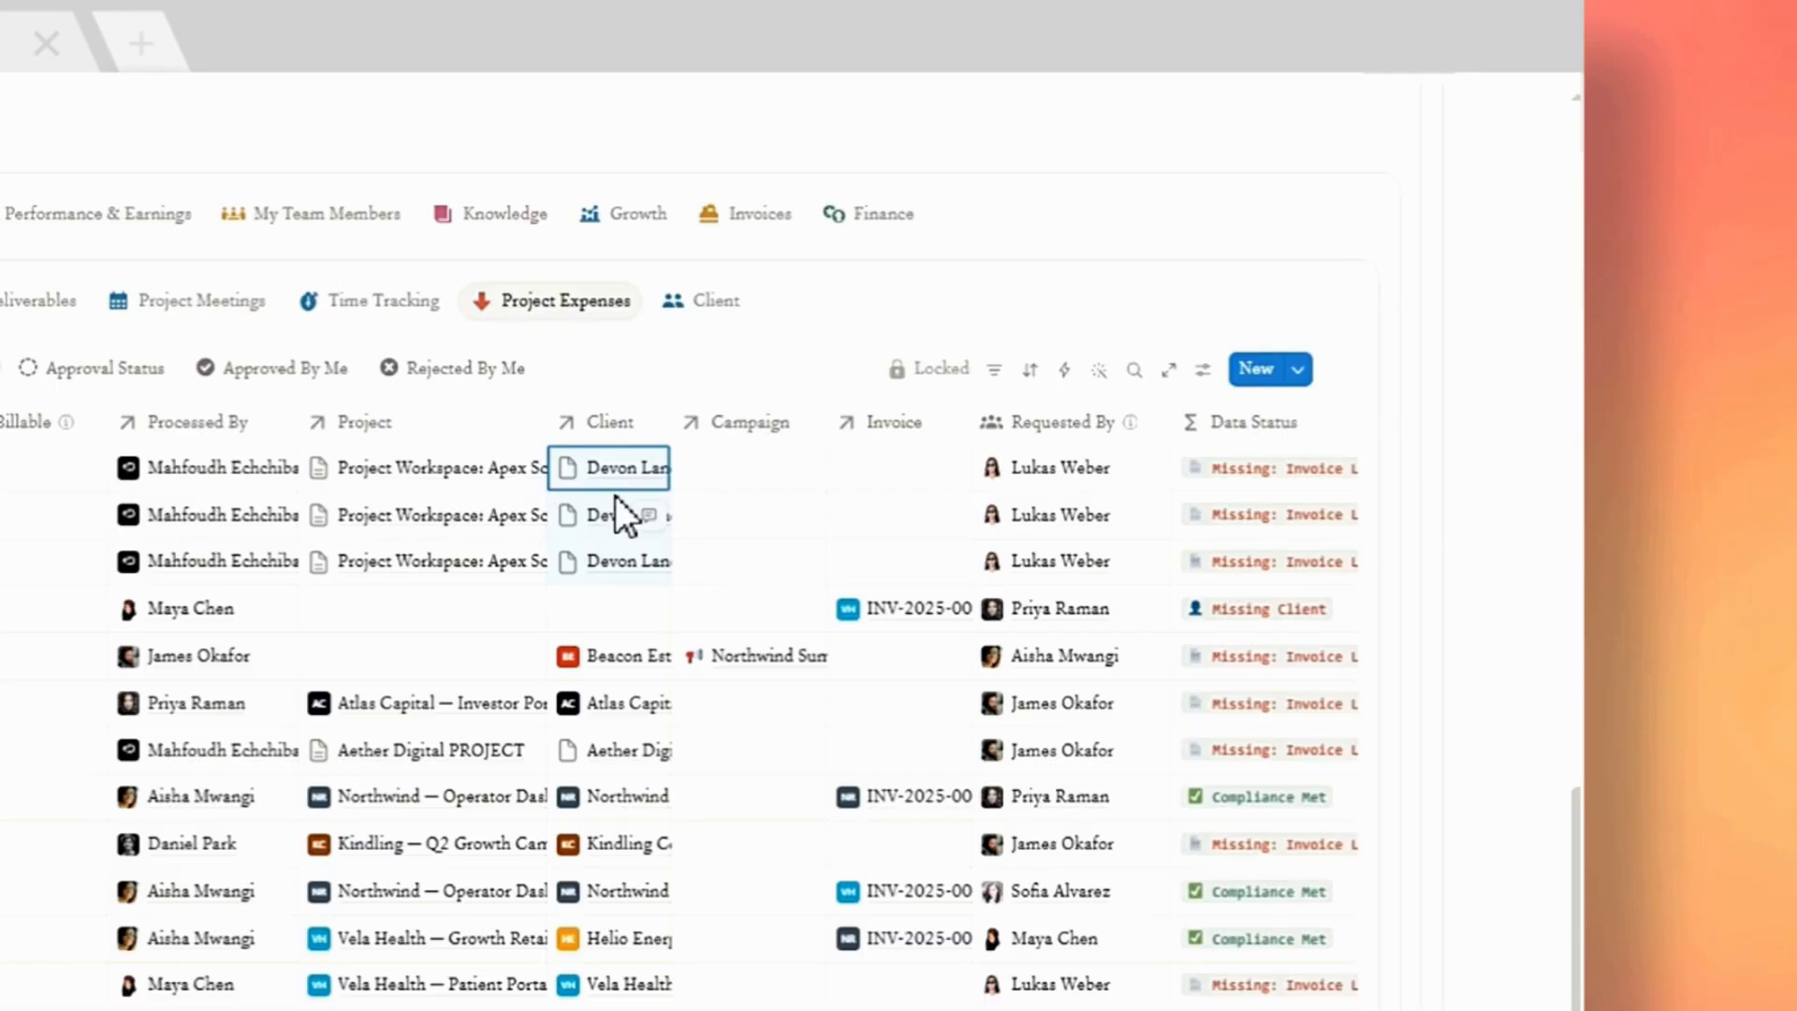
# - Link the Apex Scaling INV 1 invoice to all three Apex Scaling expenses
pyautogui.click(889, 462)
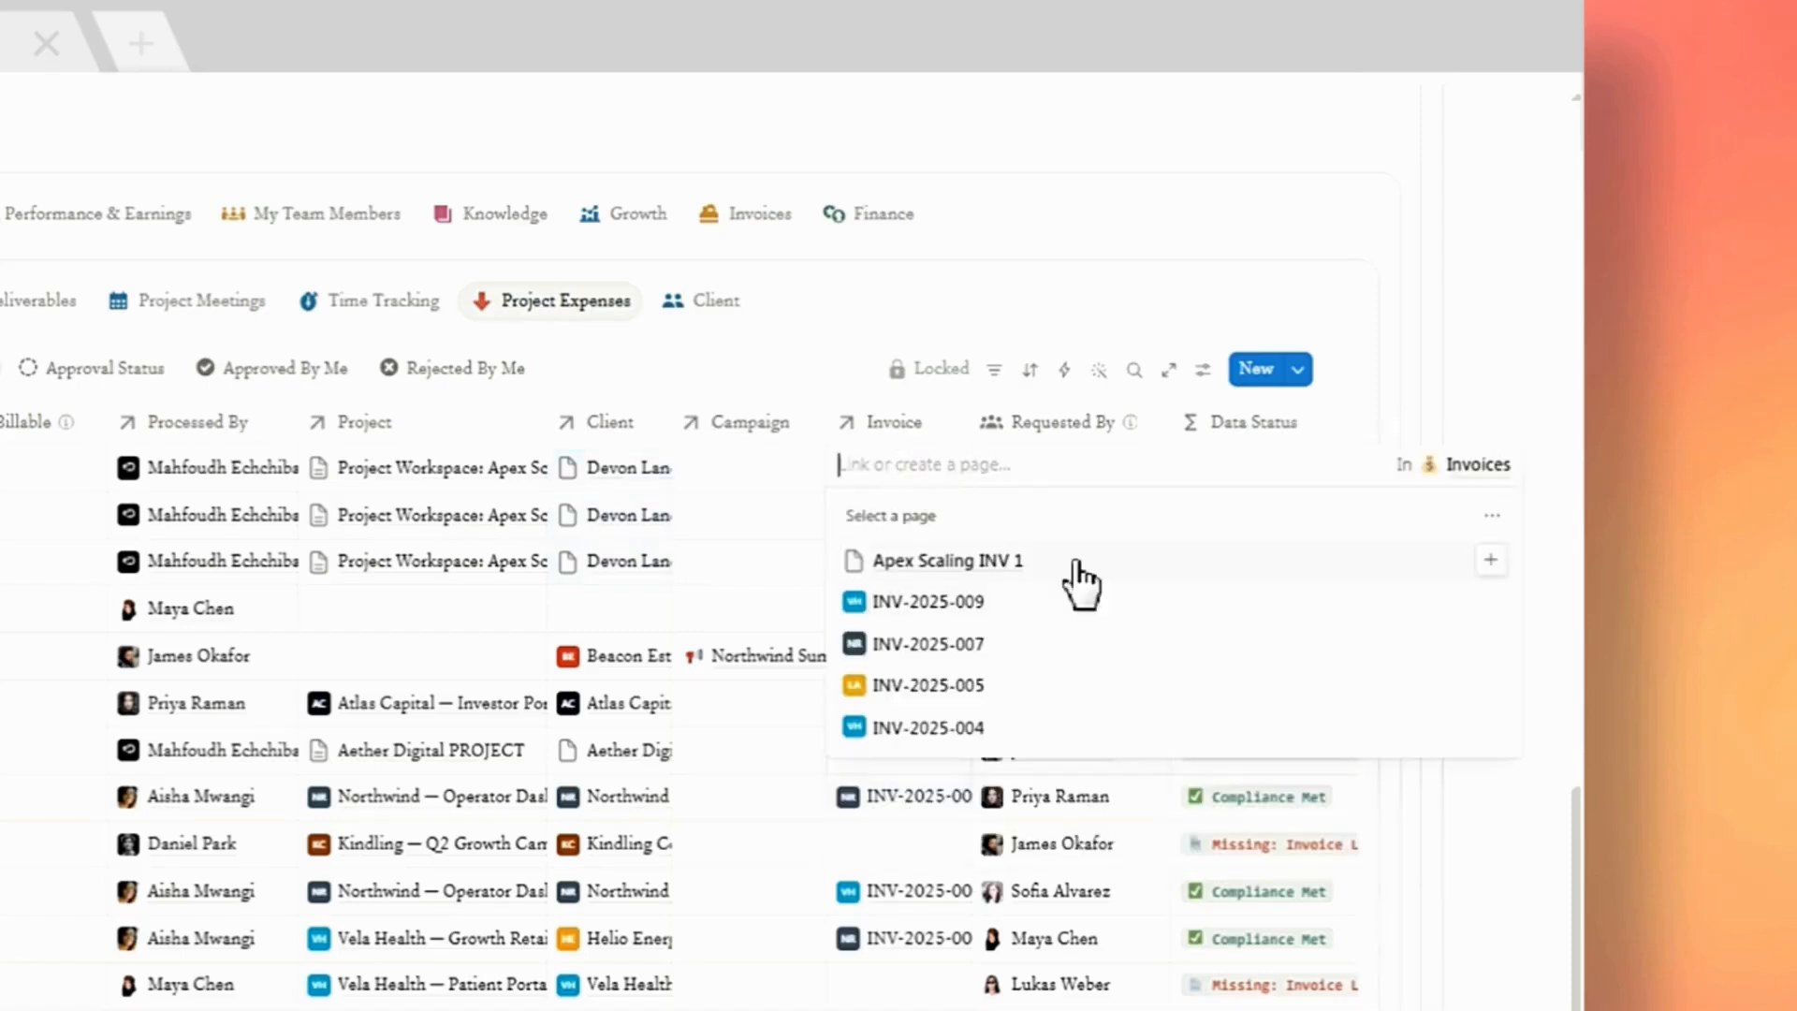
pyautogui.click(1490, 559)
pyautogui.press('Escape')
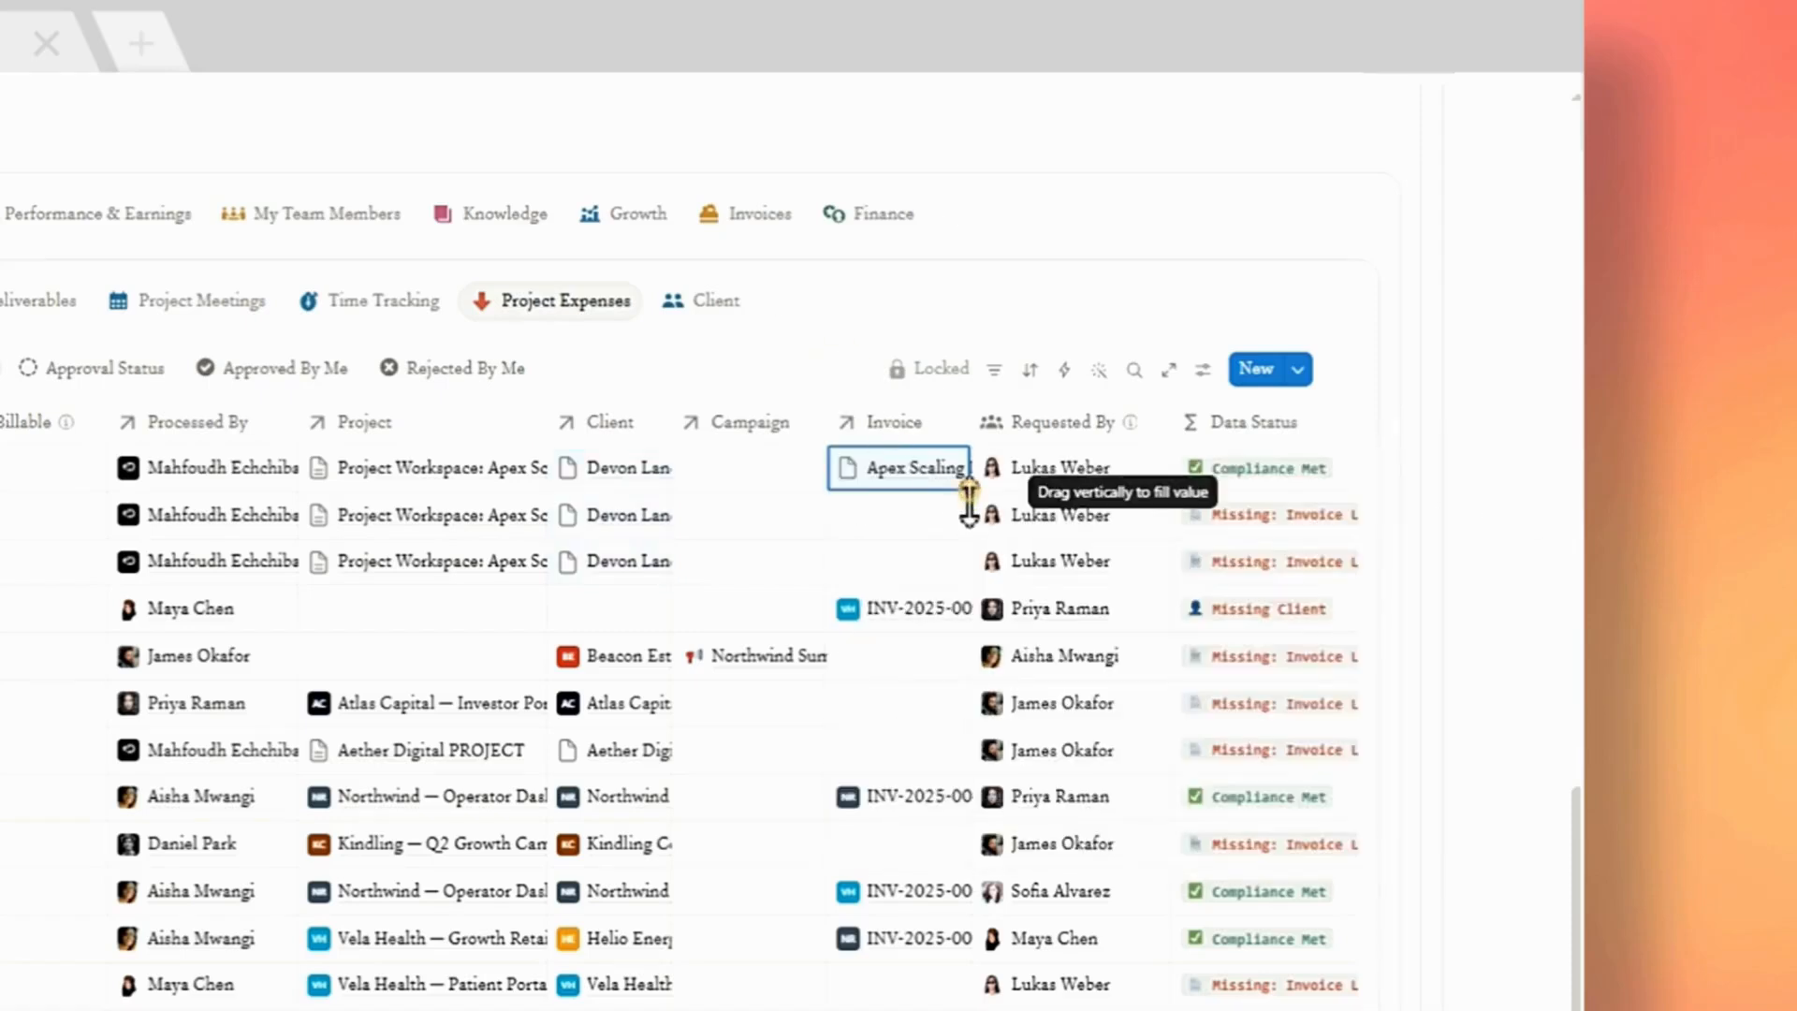
pyautogui.moveTo(964, 488); pyautogui.dragTo(906, 497)
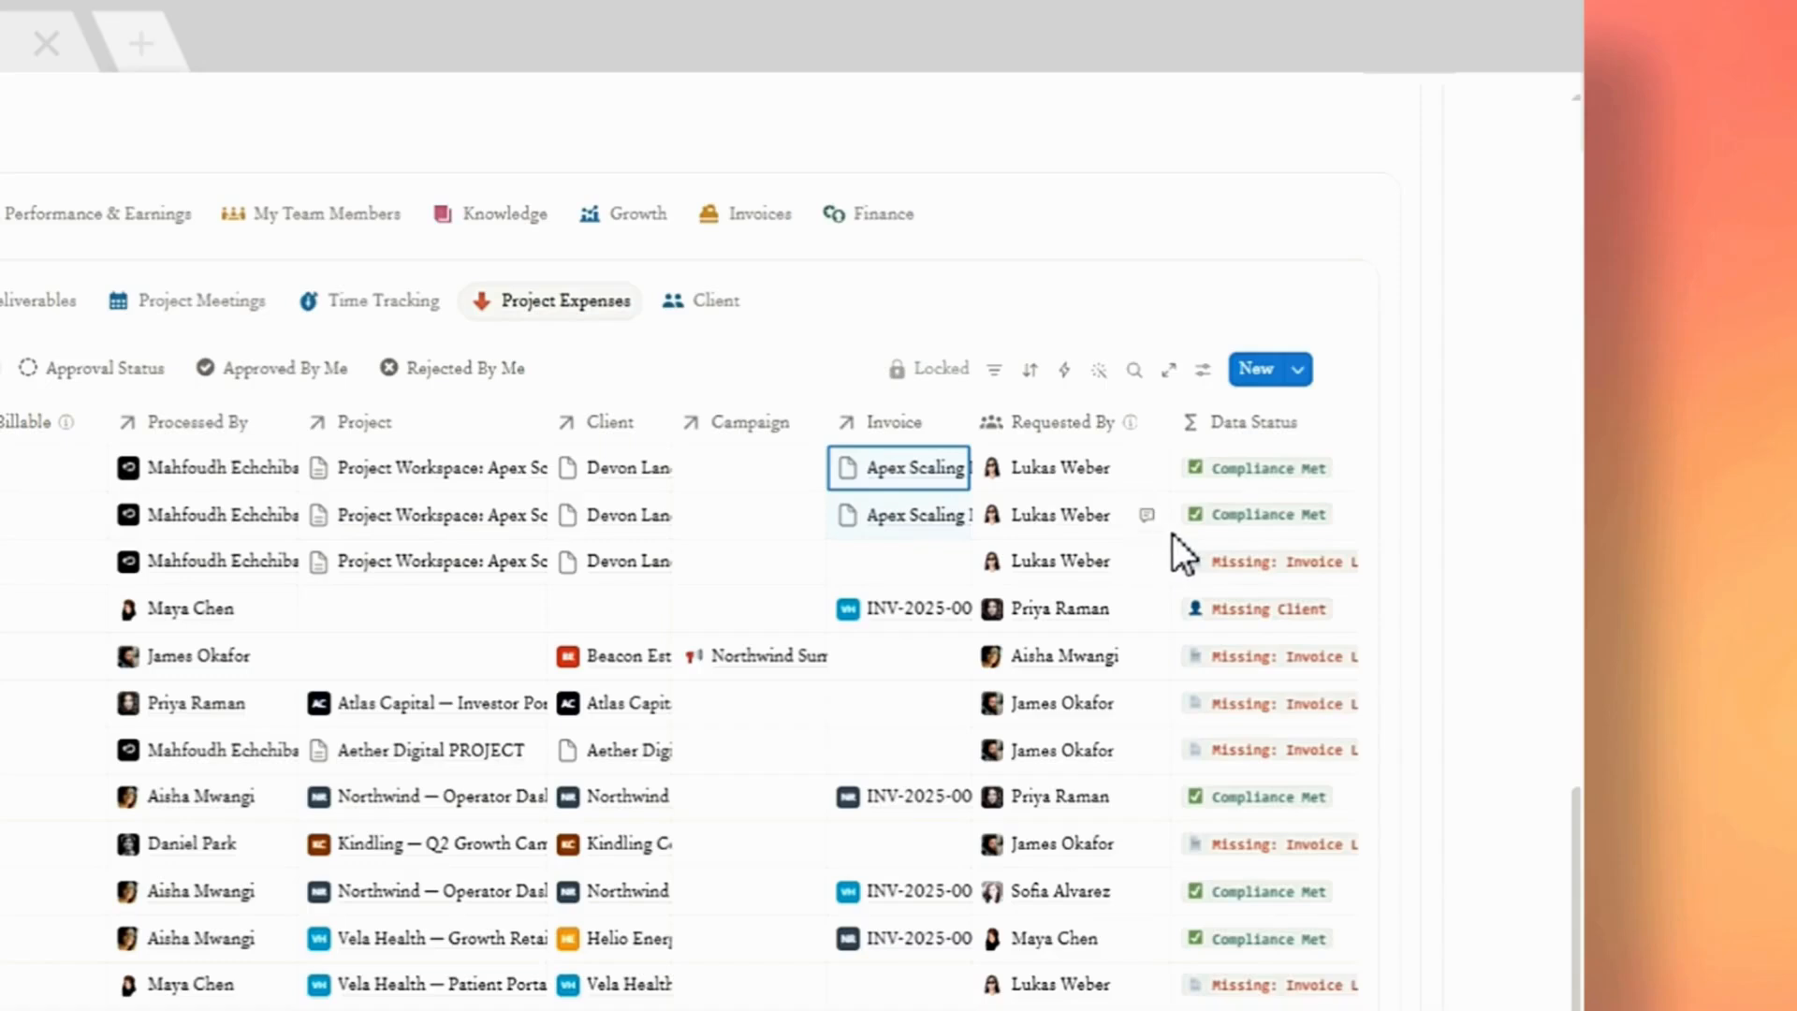
pyautogui.click(913, 560)
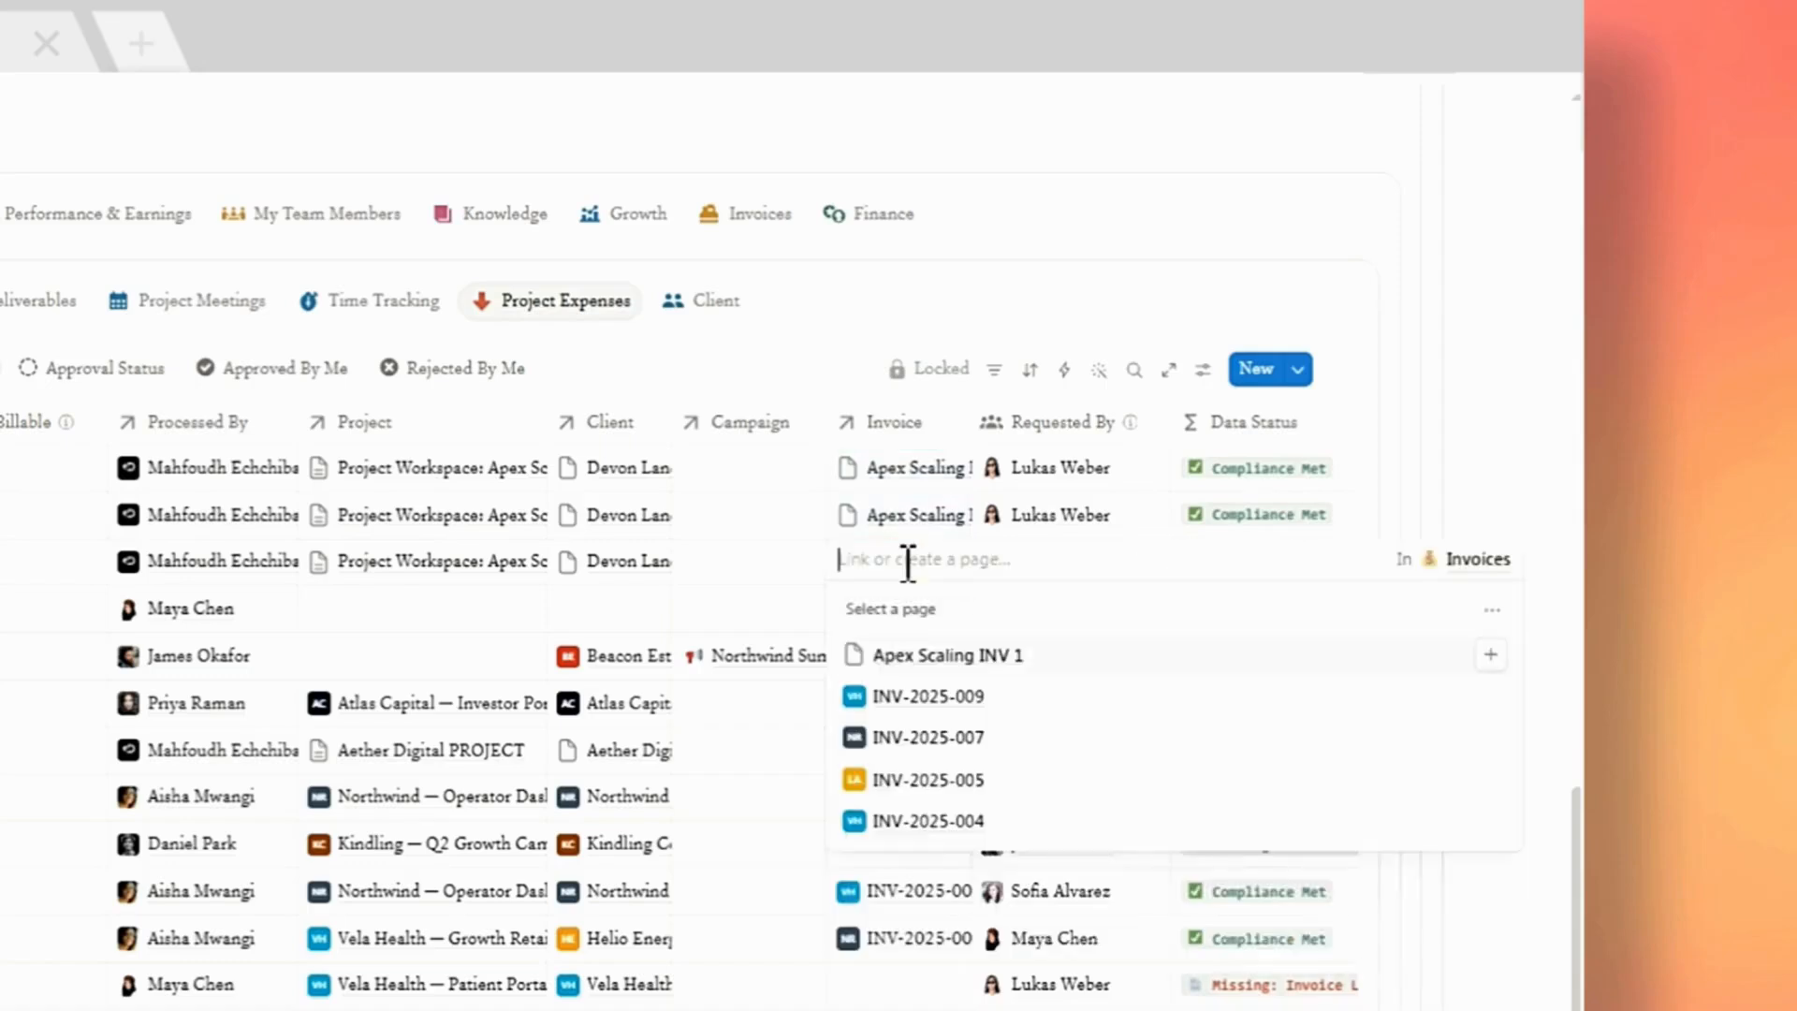
pyautogui.press('Escape')
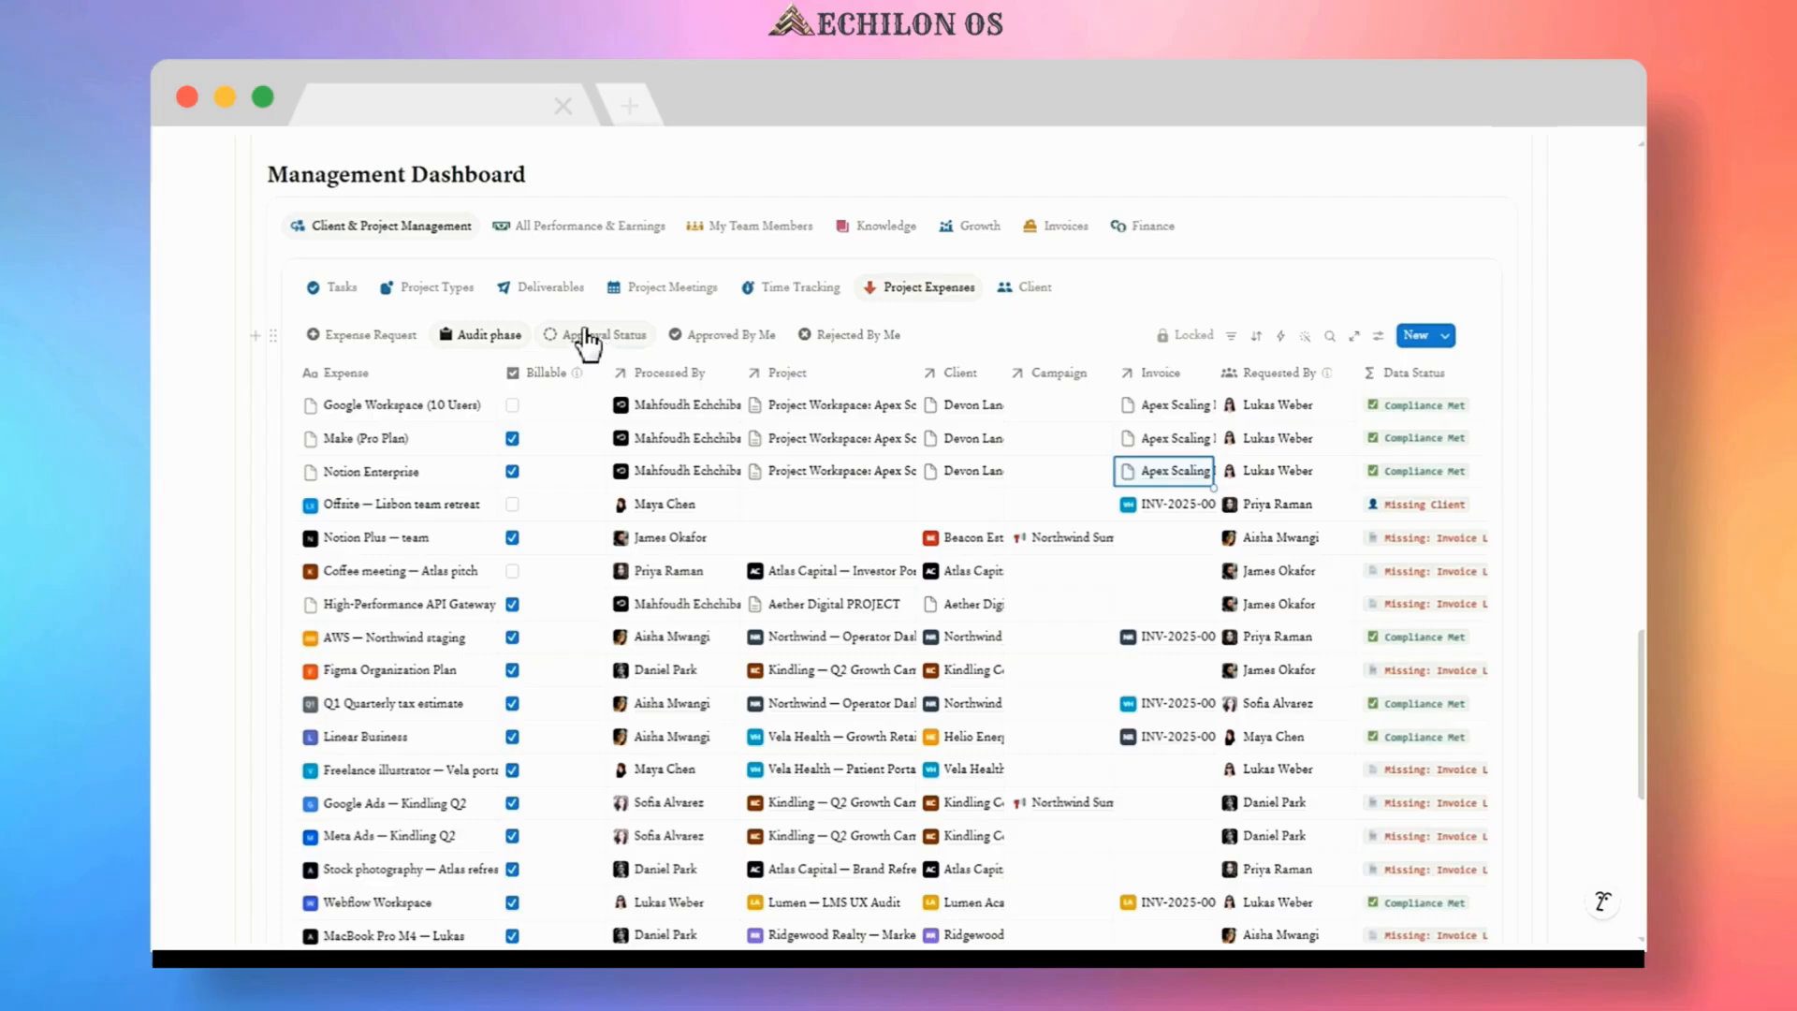
# - On the approval status board, approve the Notion Enterprise and Make (Pro Plan) expenses and reject Google Workspace (10 Users)
pyautogui.click(586, 338)
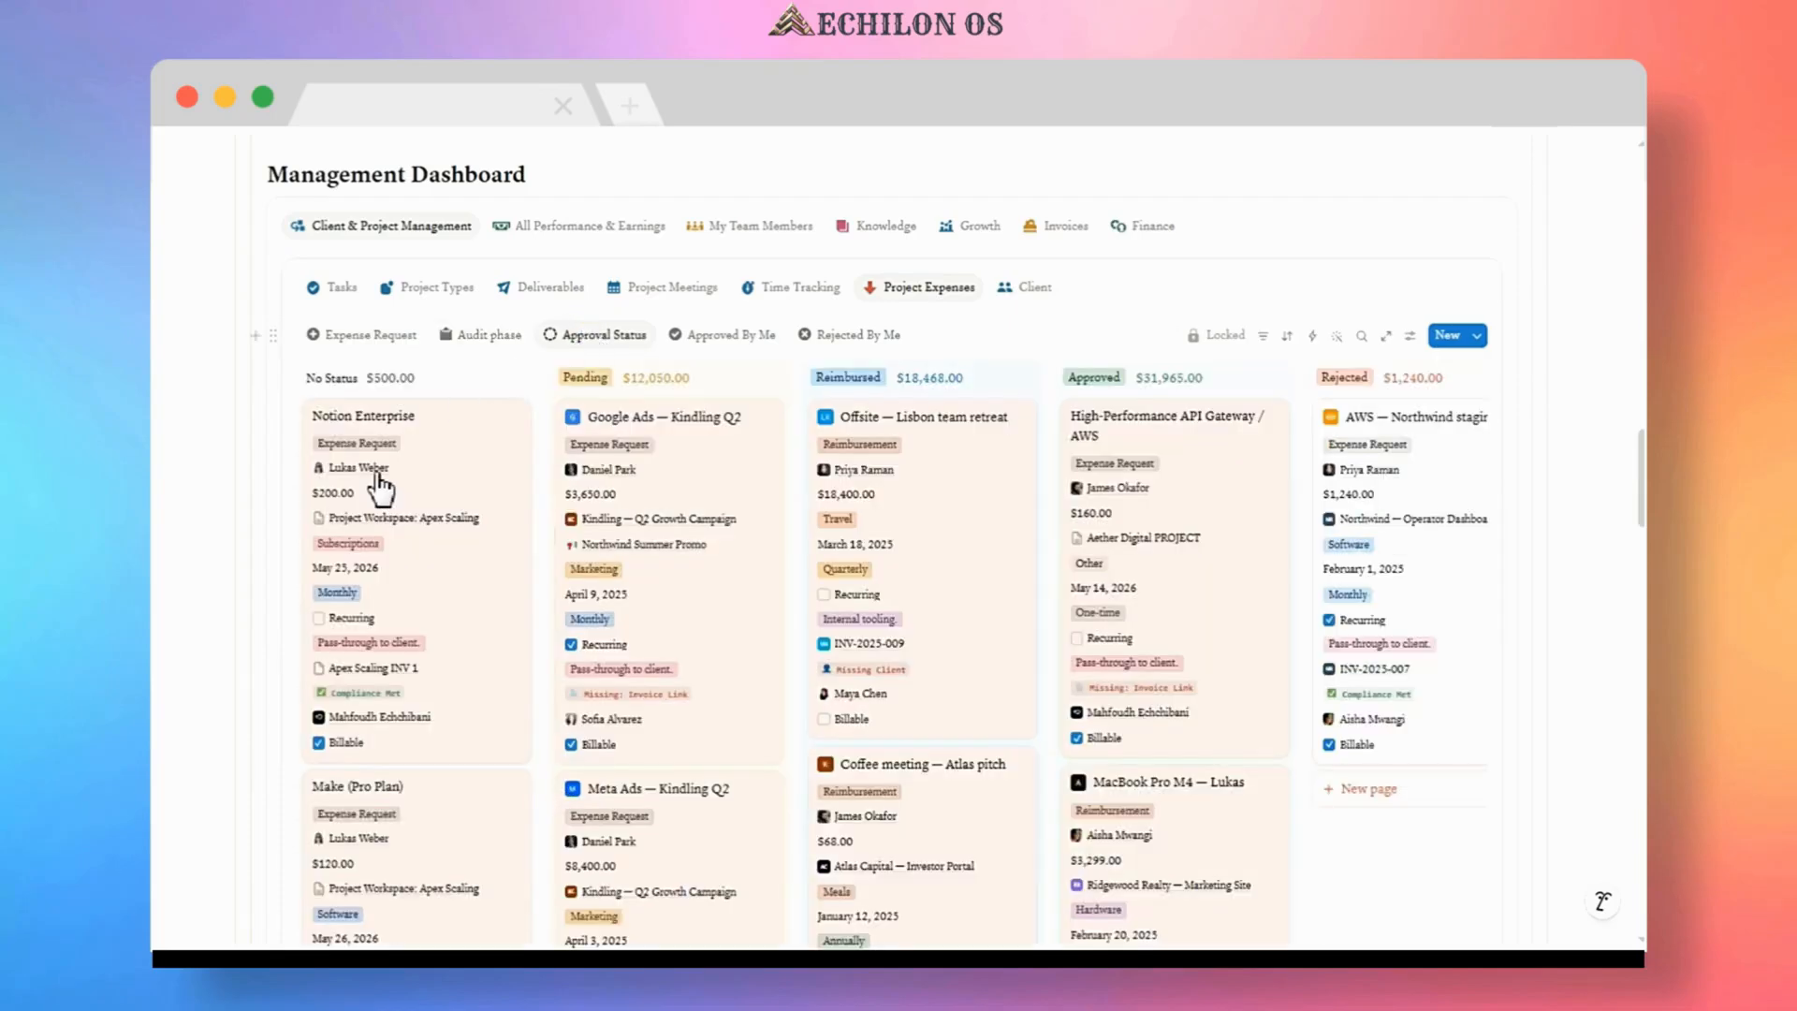
pyautogui.scroll(-6, 419, 663)
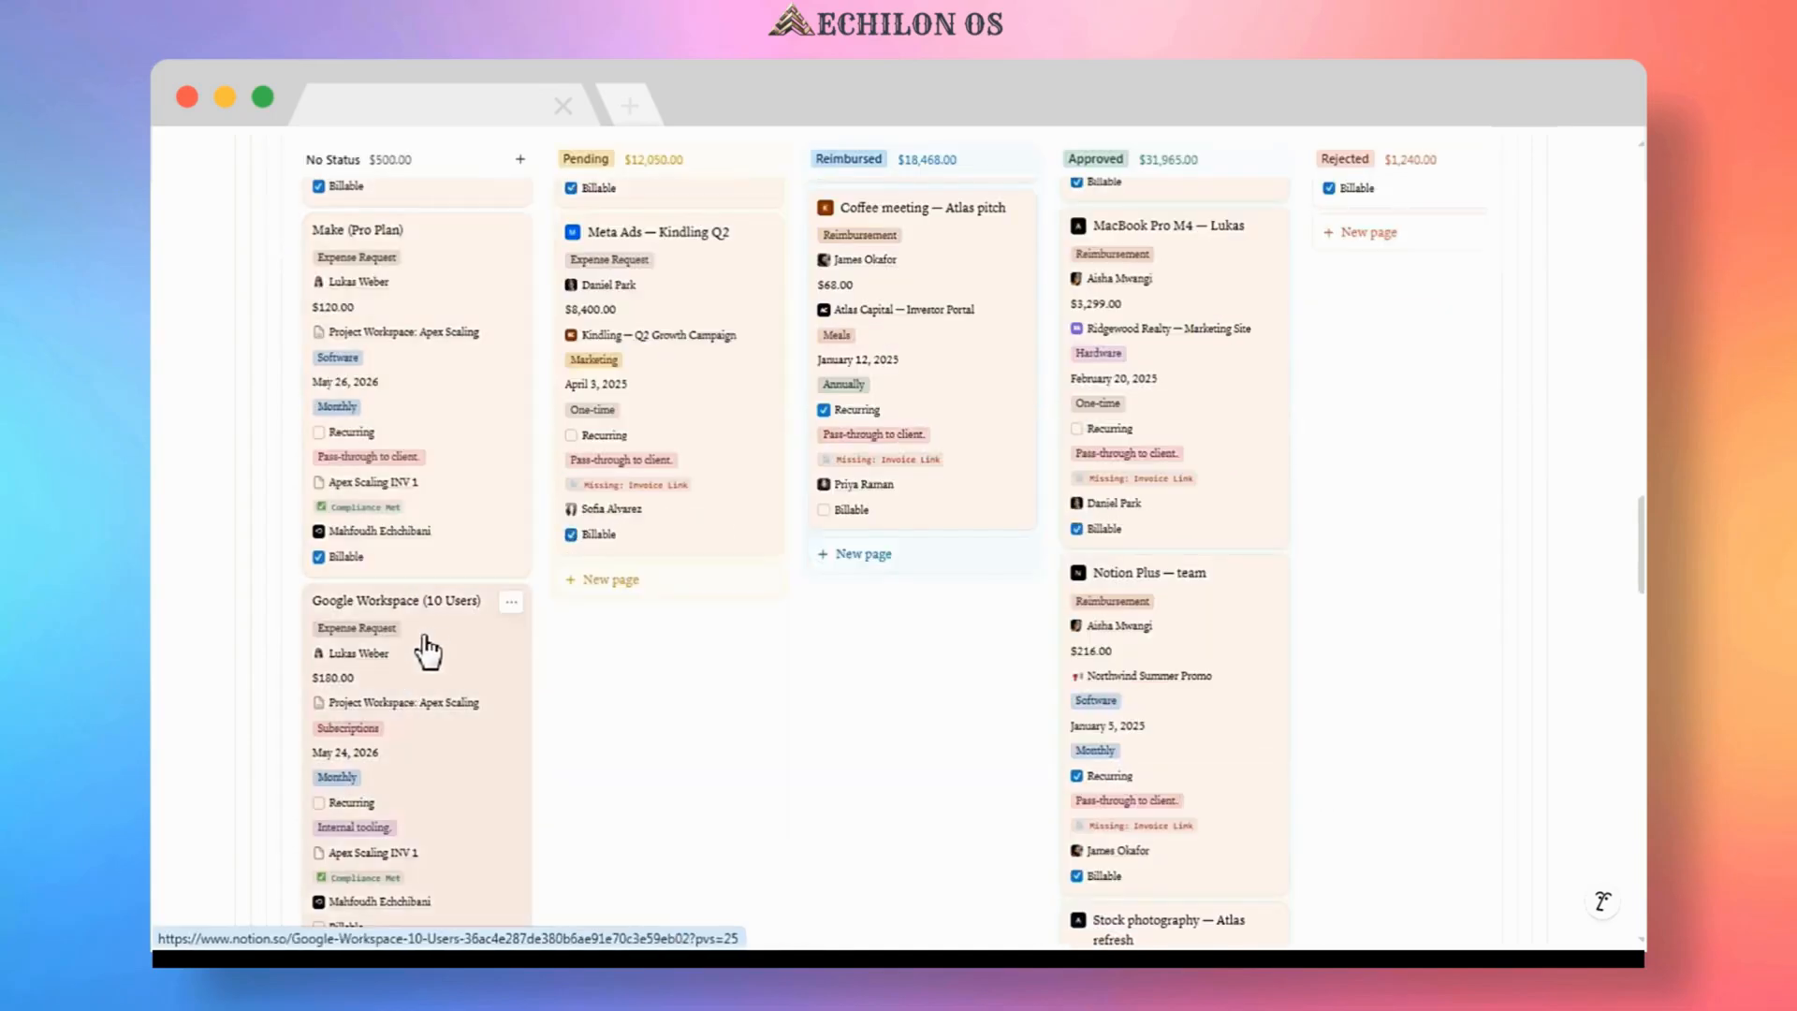
pyautogui.scroll(5, 426, 646)
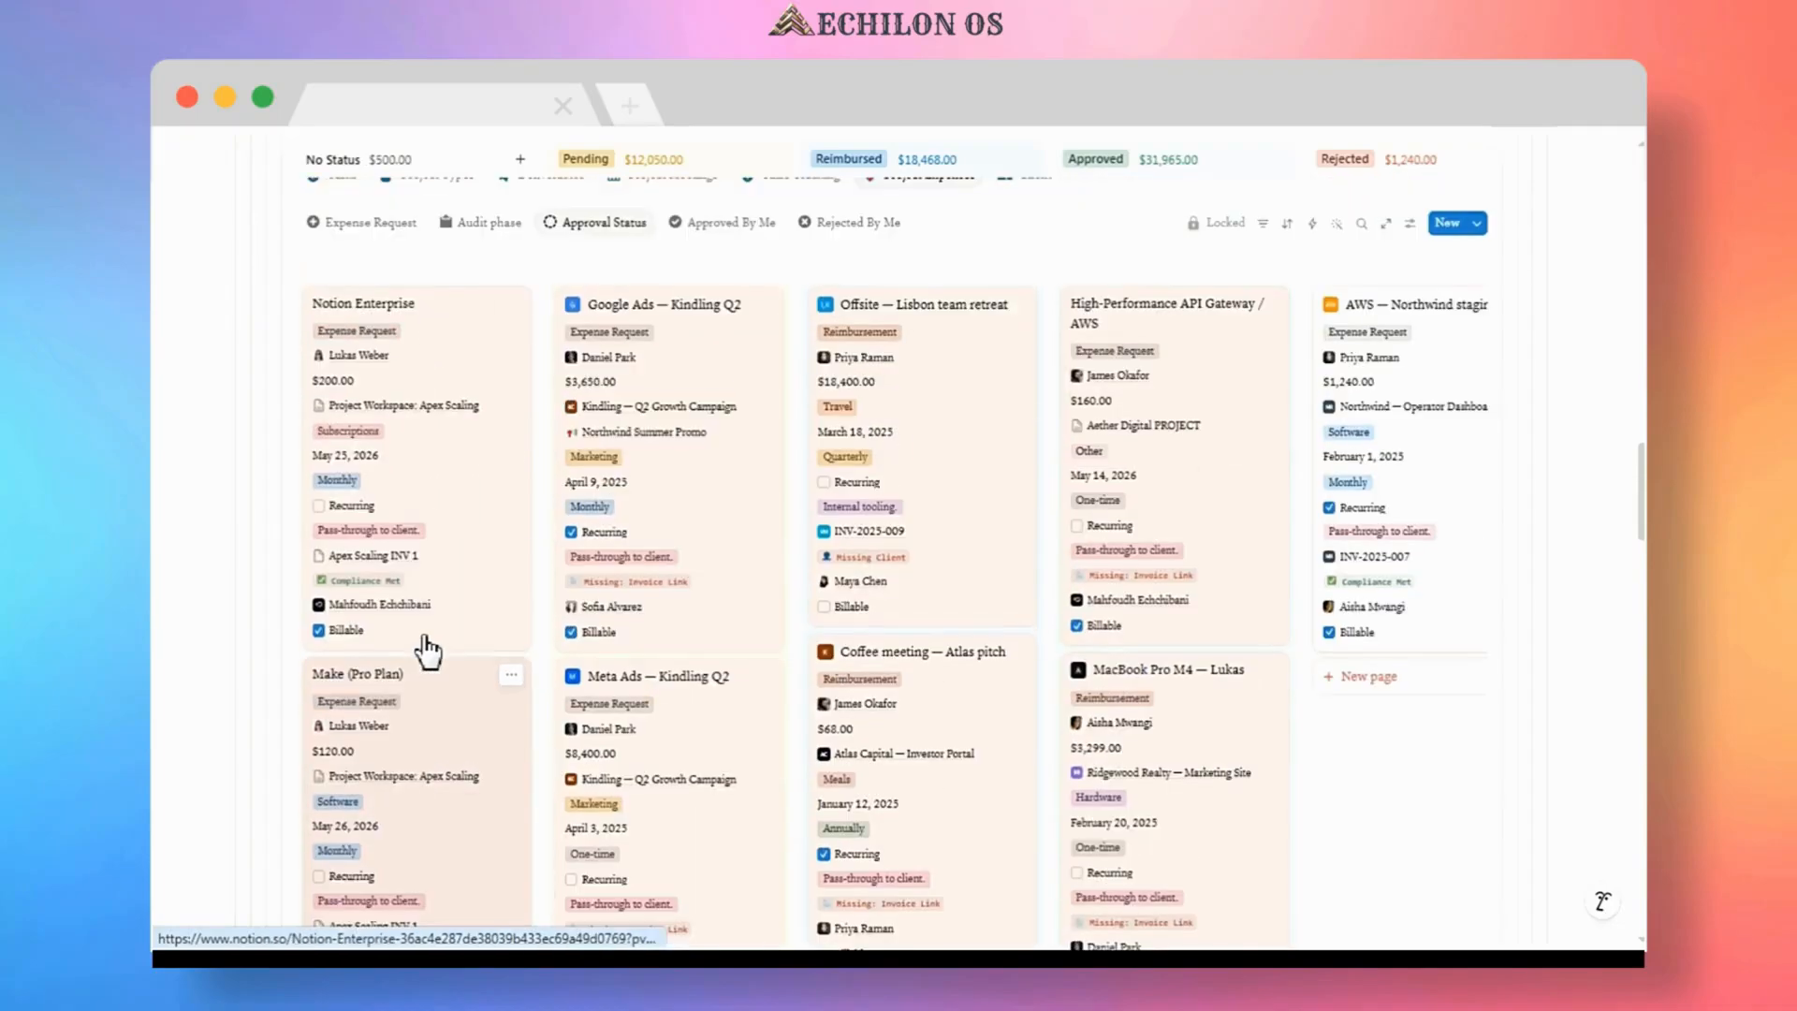
pyautogui.moveTo(365, 318); pyautogui.dragTo(1121, 302)
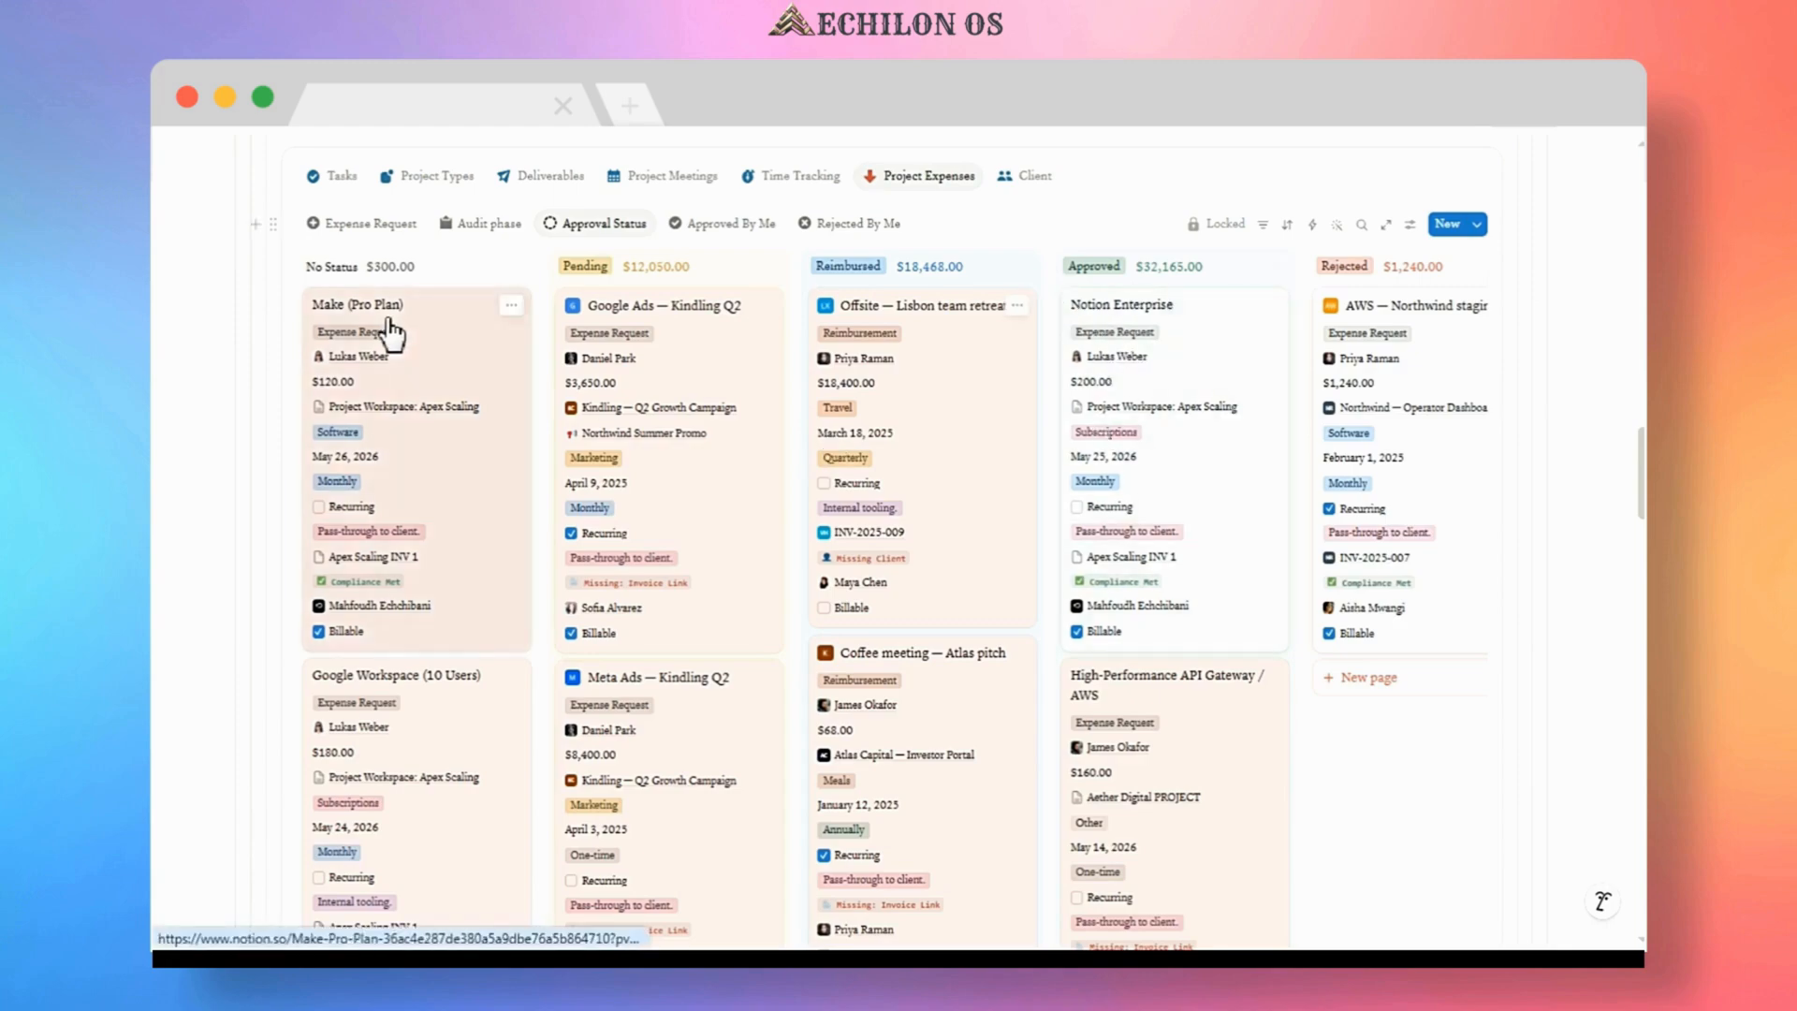
pyautogui.moveTo(489, 354); pyautogui.dragTo(1122, 321)
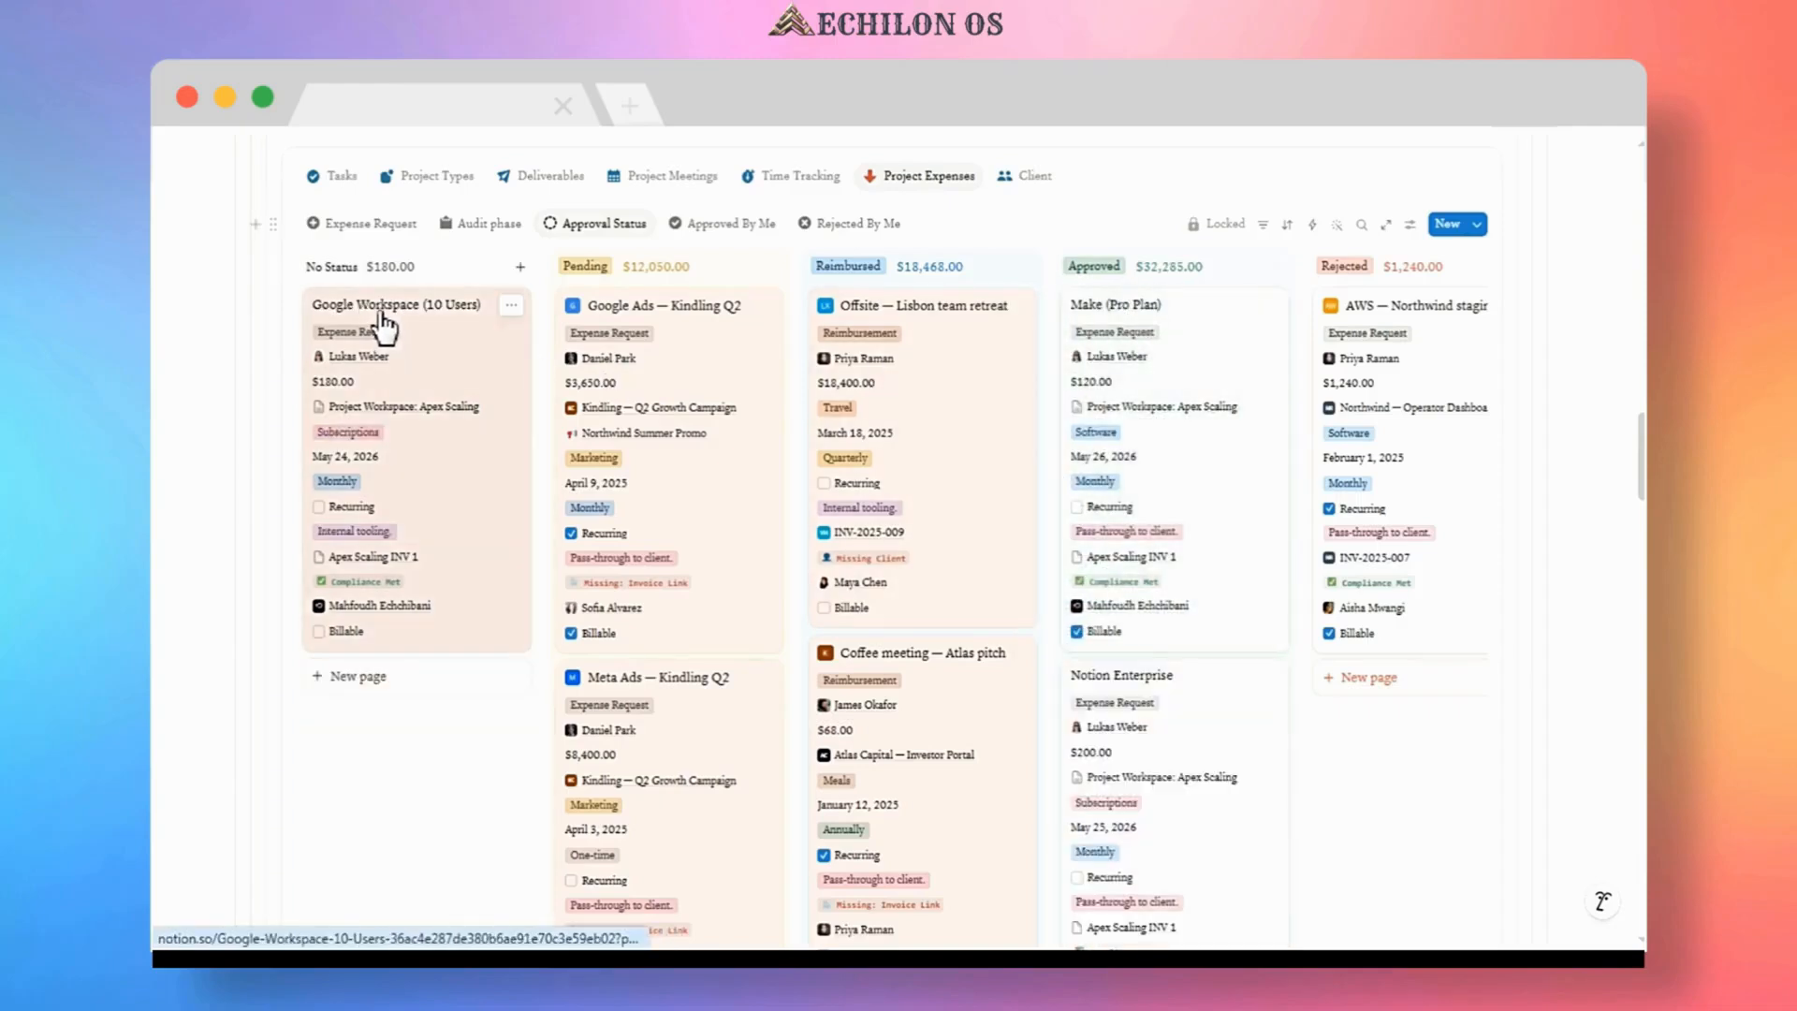
pyautogui.moveTo(514, 361); pyautogui.dragTo(1385, 312)
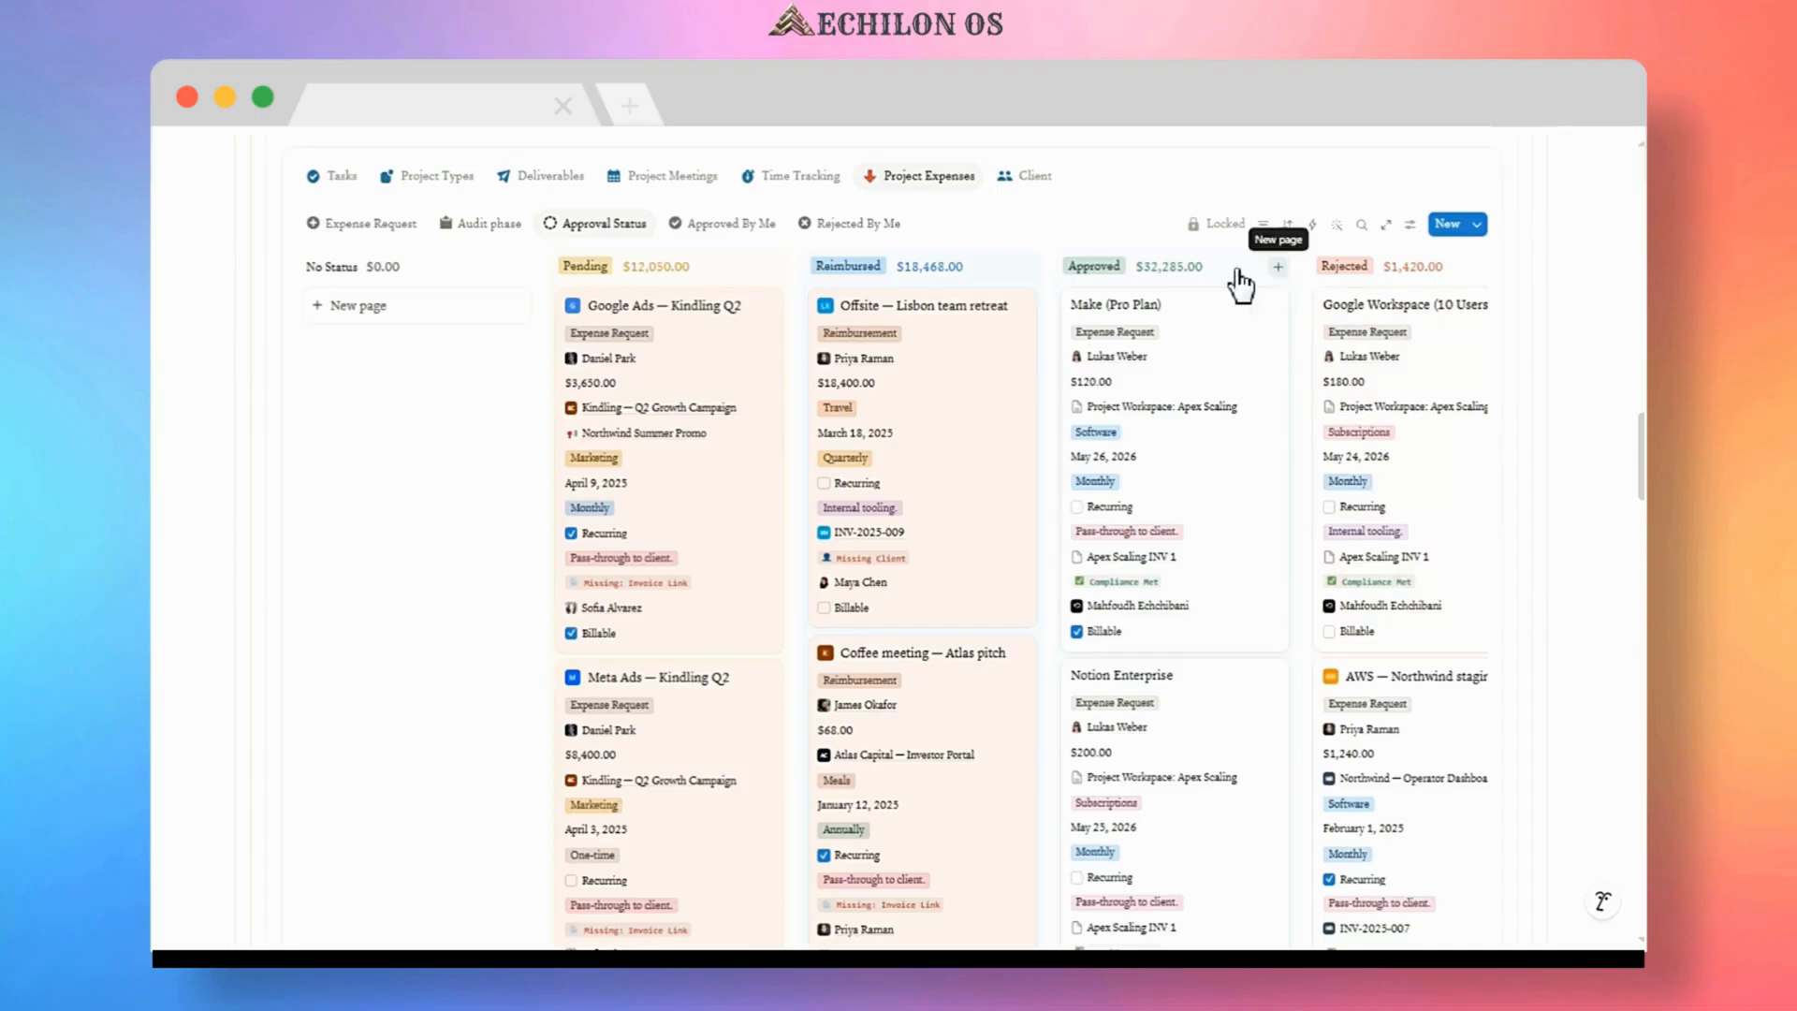
# - Check the project expenses approved by me and those rejected by me, grouped by project
pyautogui.click(713, 228)
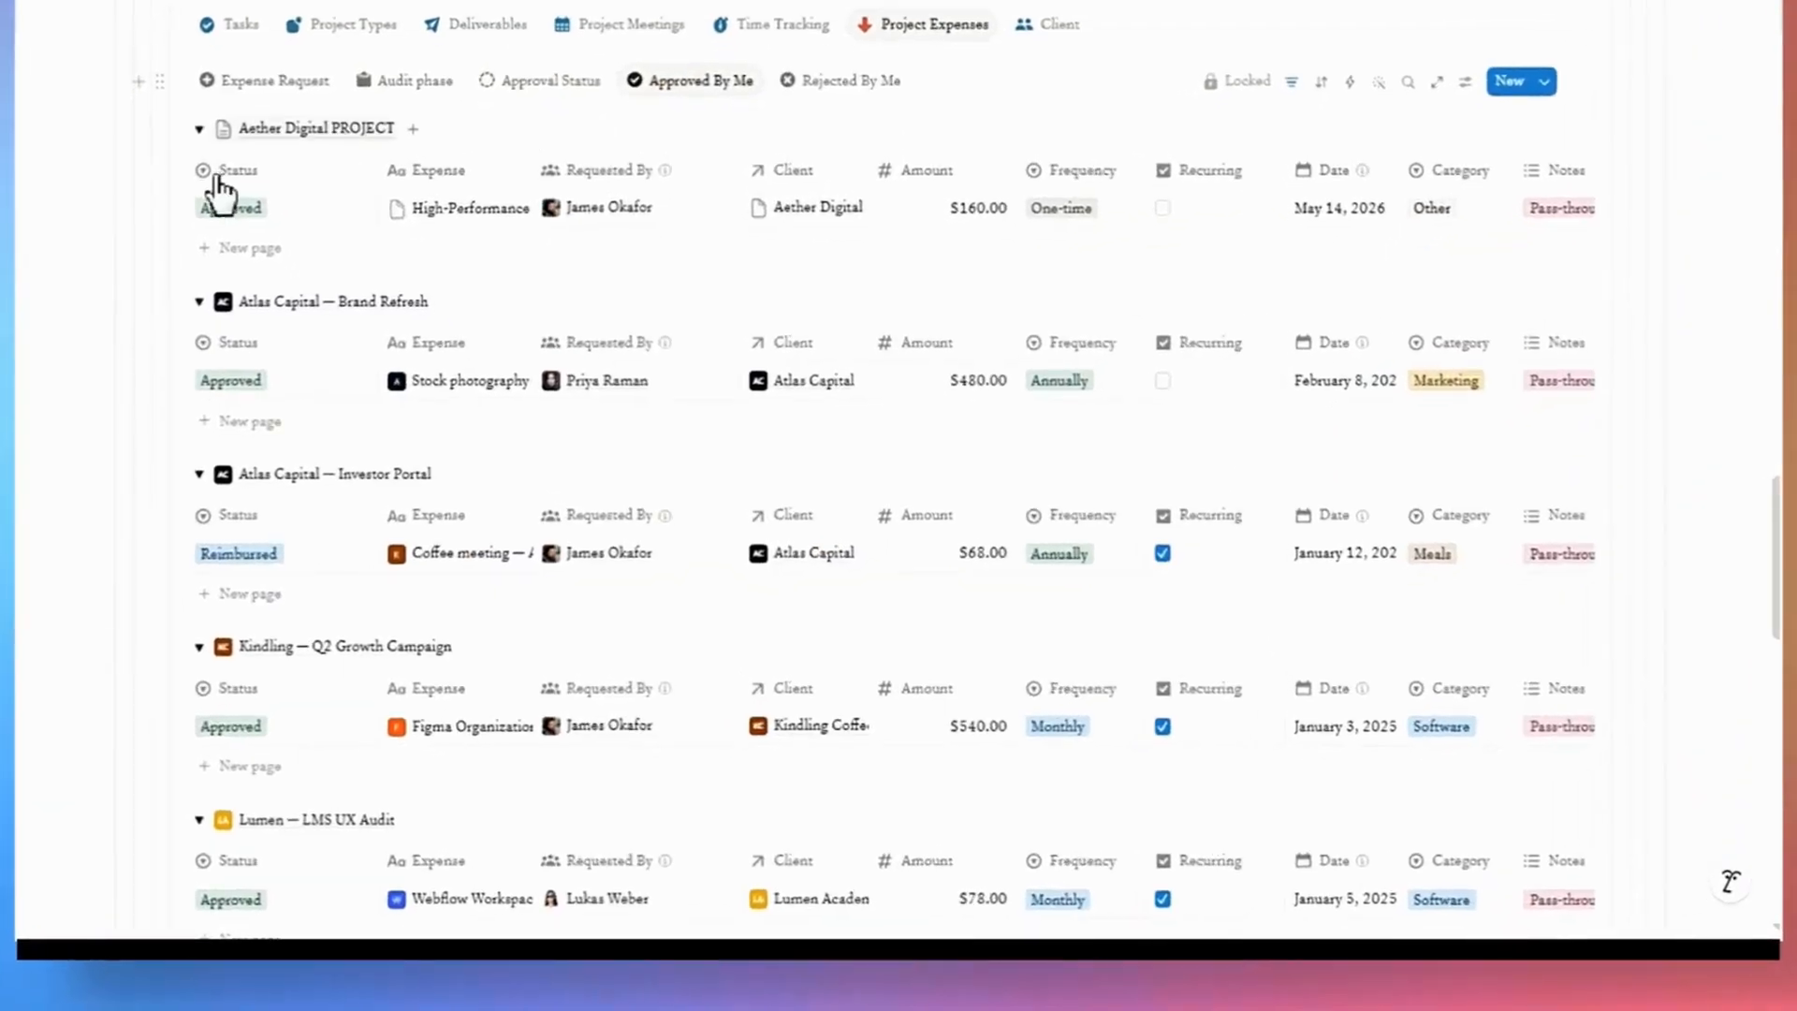
pyautogui.scroll(-1, 874, 289)
pyautogui.scroll(4, 874, 289)
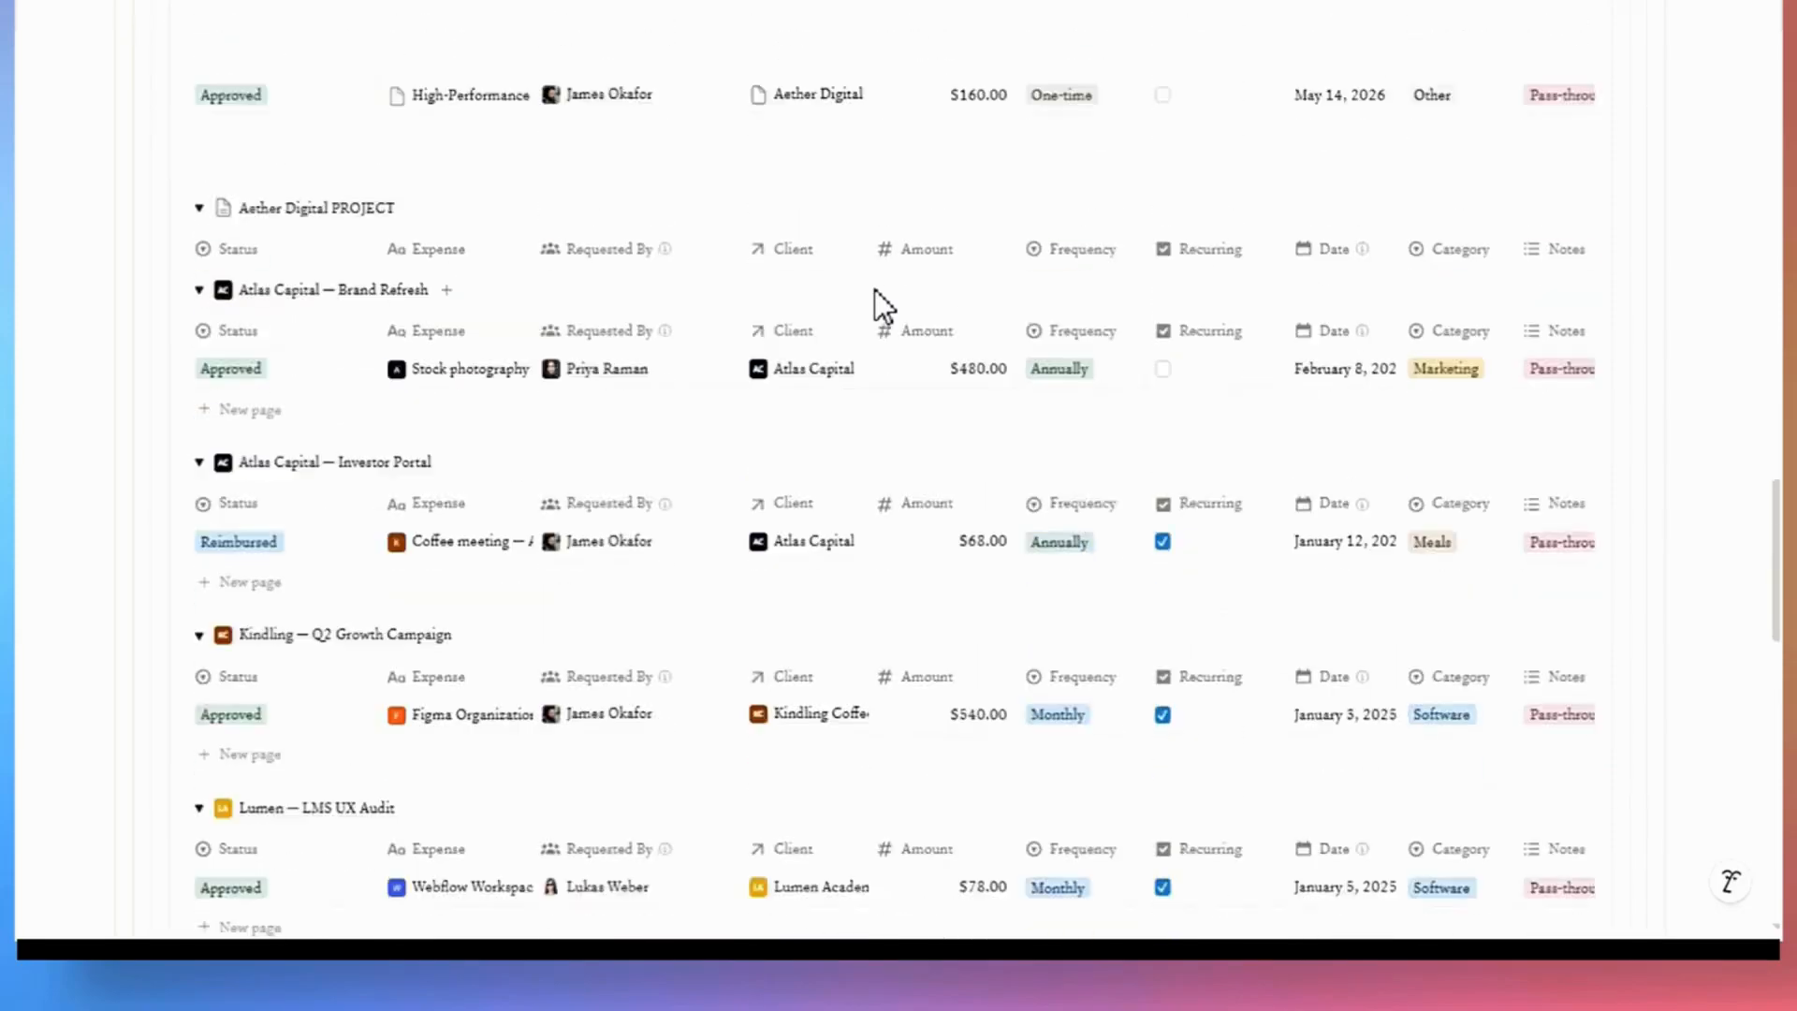
pyautogui.click(832, 348)
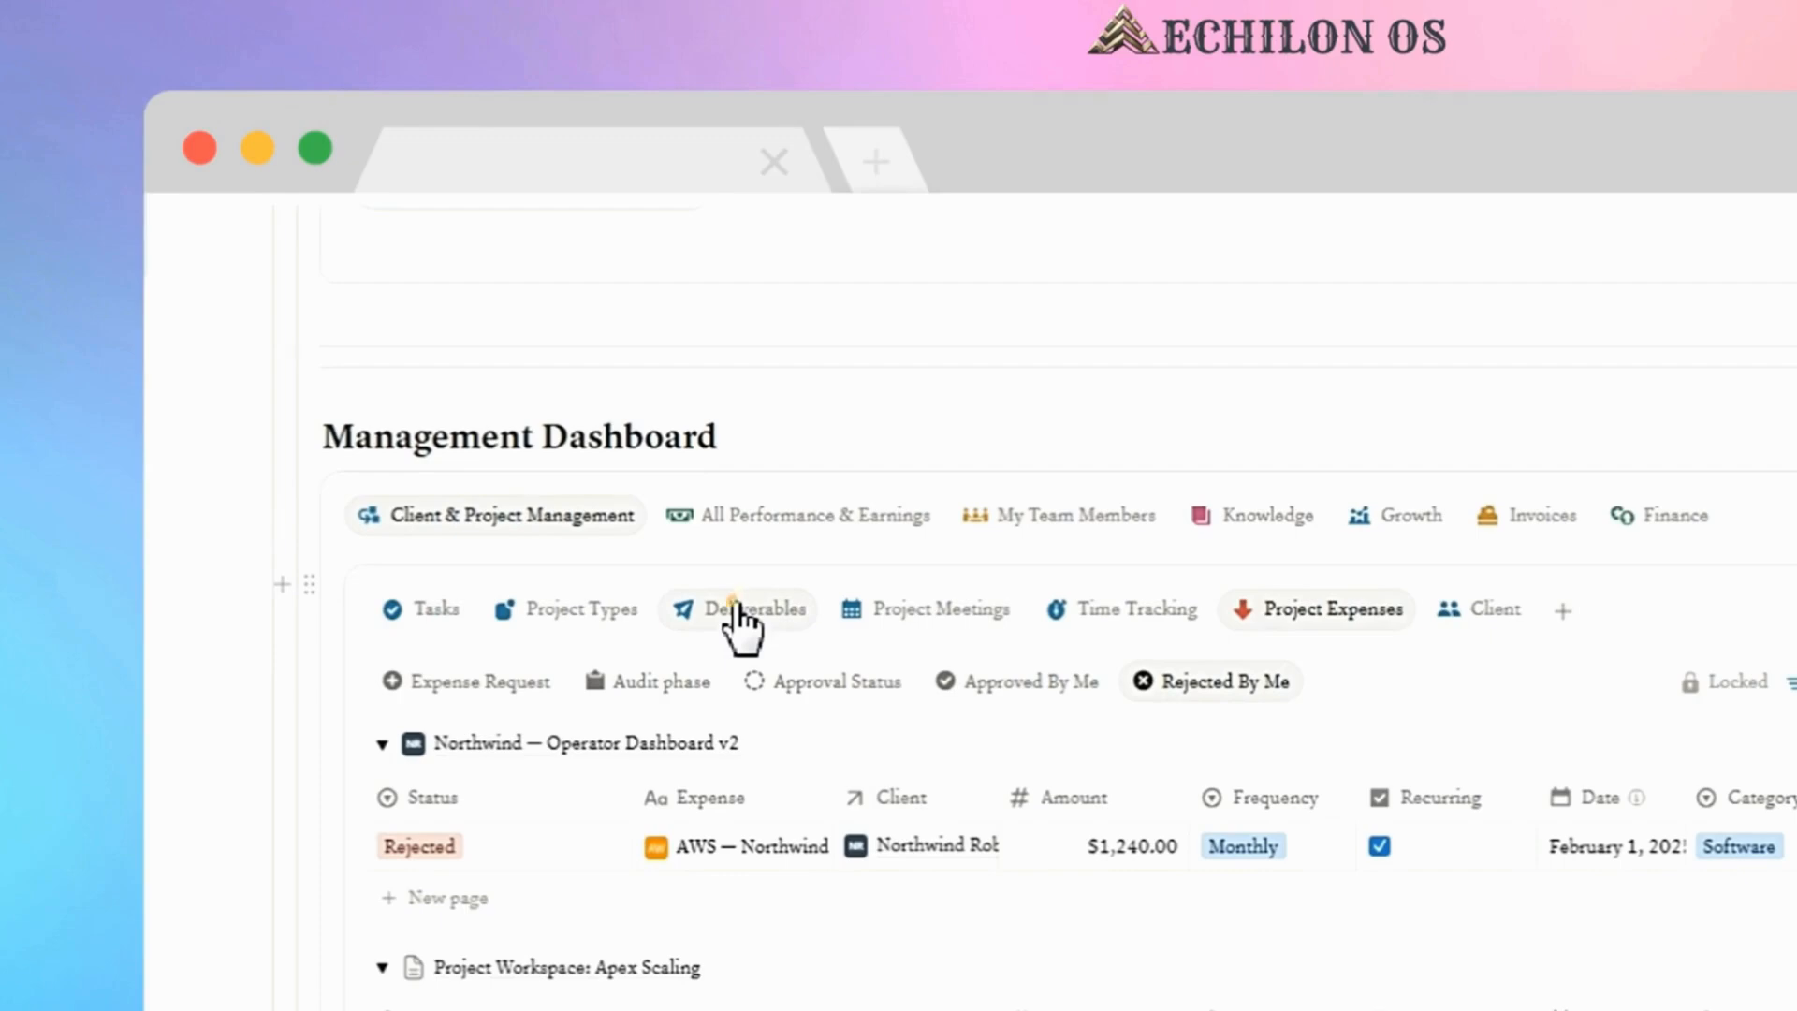
# - For the Apex Scaling deliverables record, set Approved By to the first listed team member and link the project's client
pyautogui.click(739, 622)
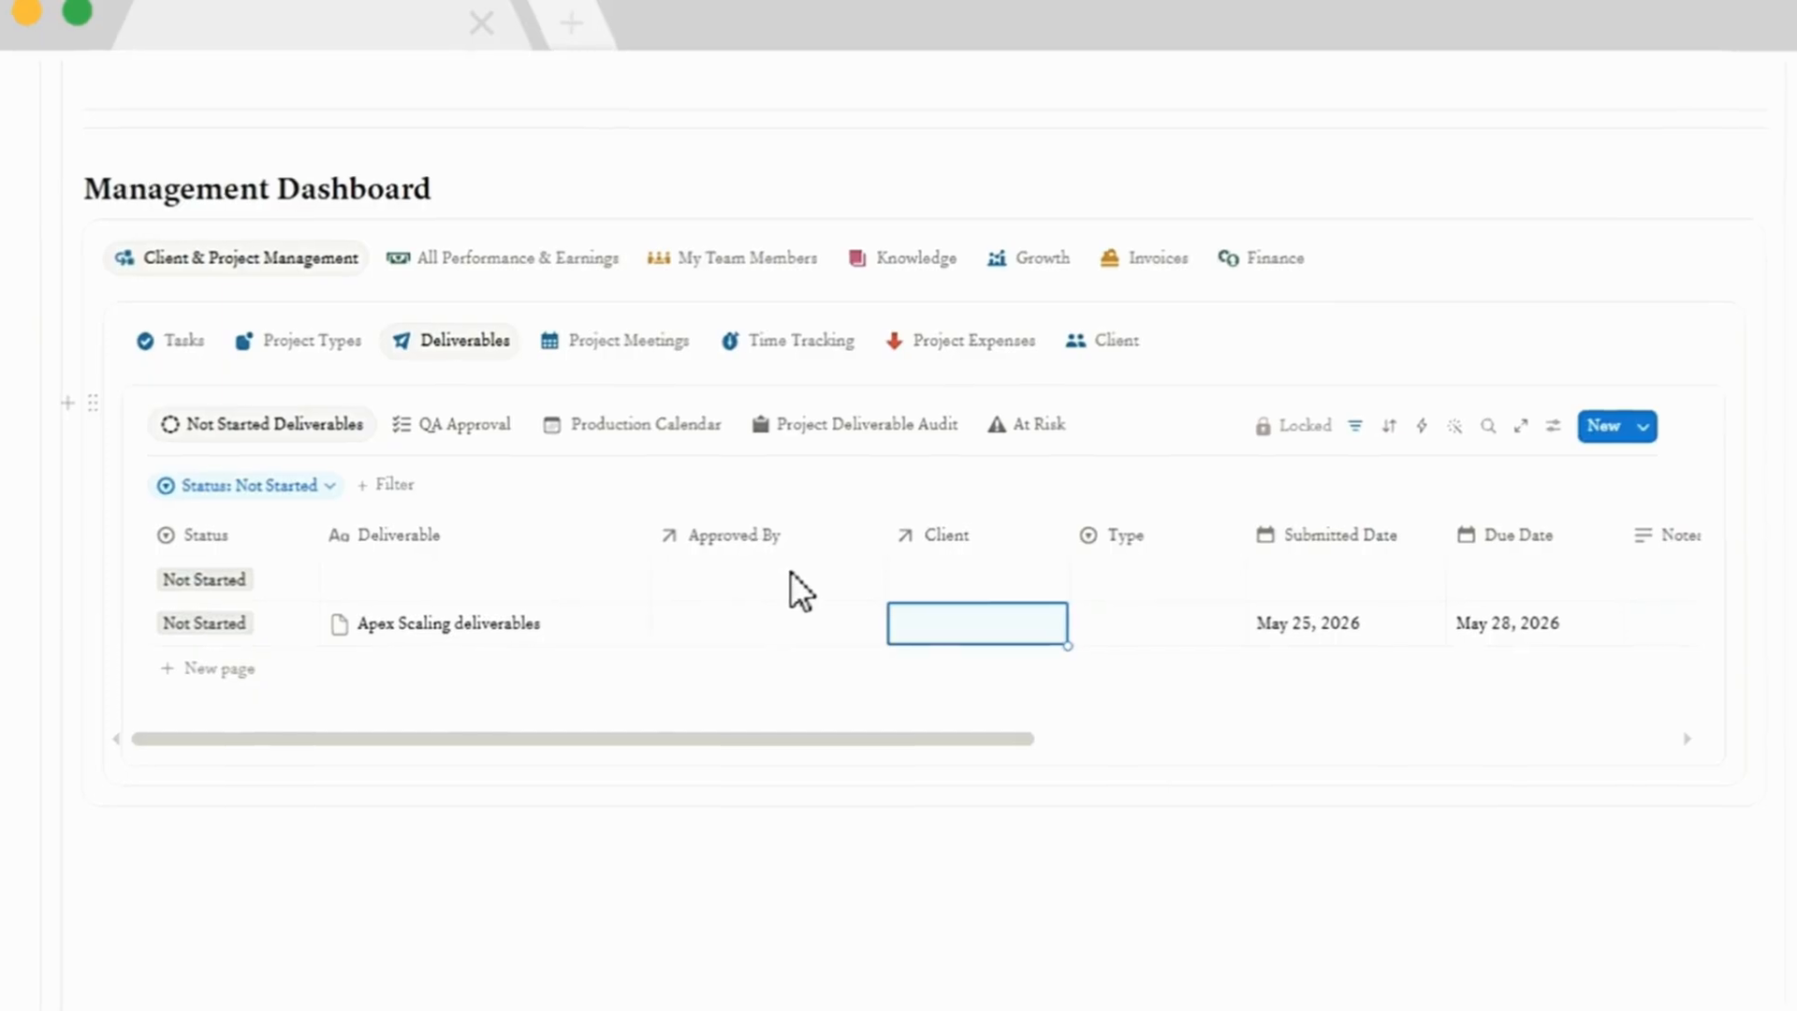
pyautogui.click(723, 629)
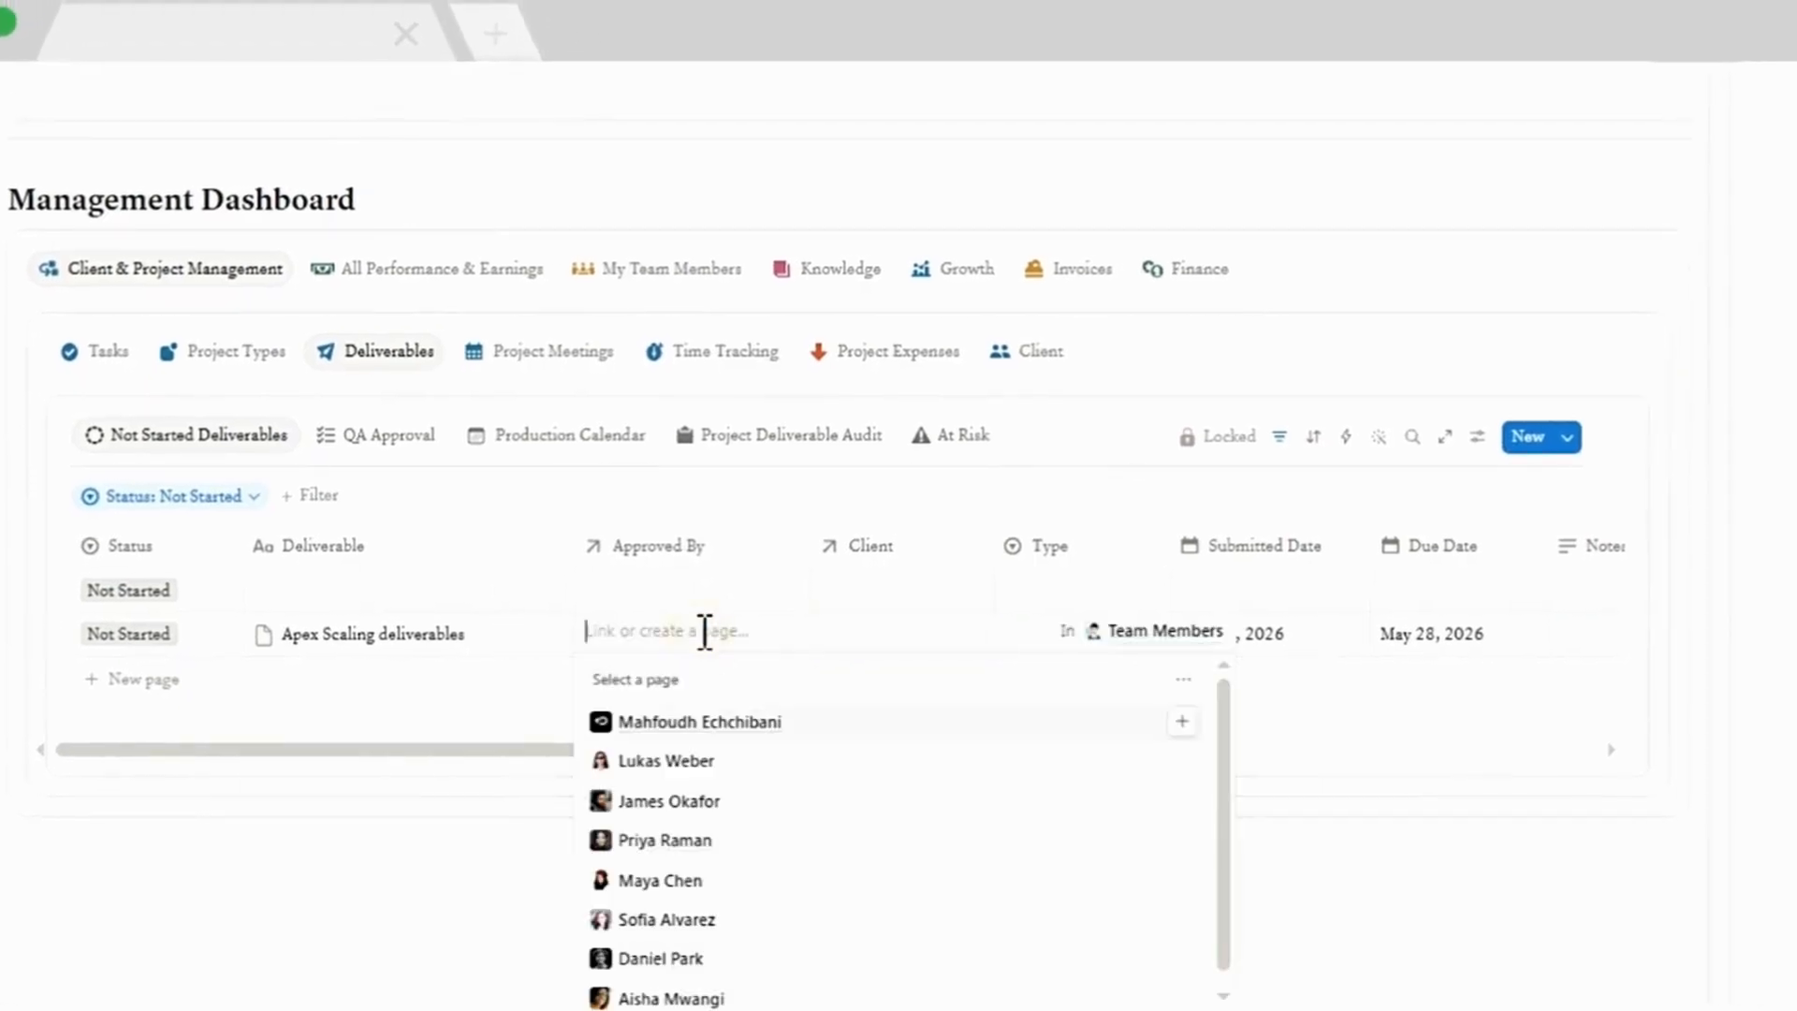
pyautogui.click(1181, 723)
pyautogui.press('Escape')
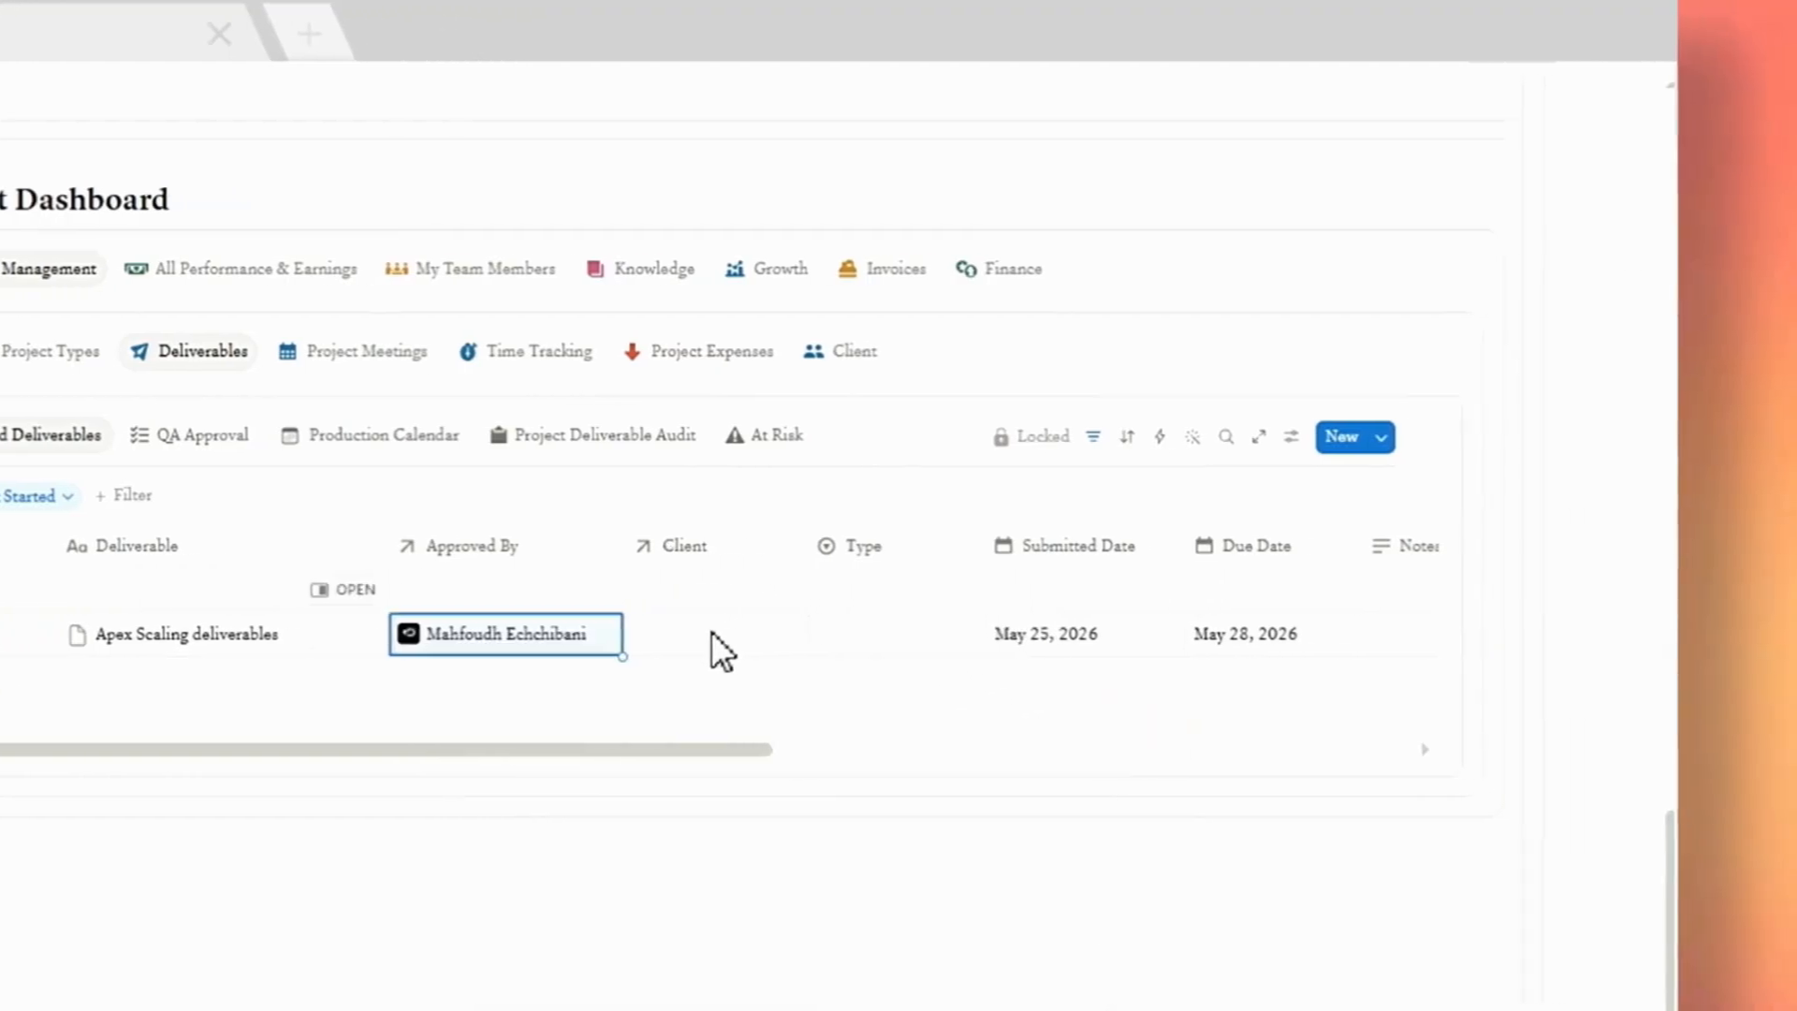
pyautogui.click(880, 633)
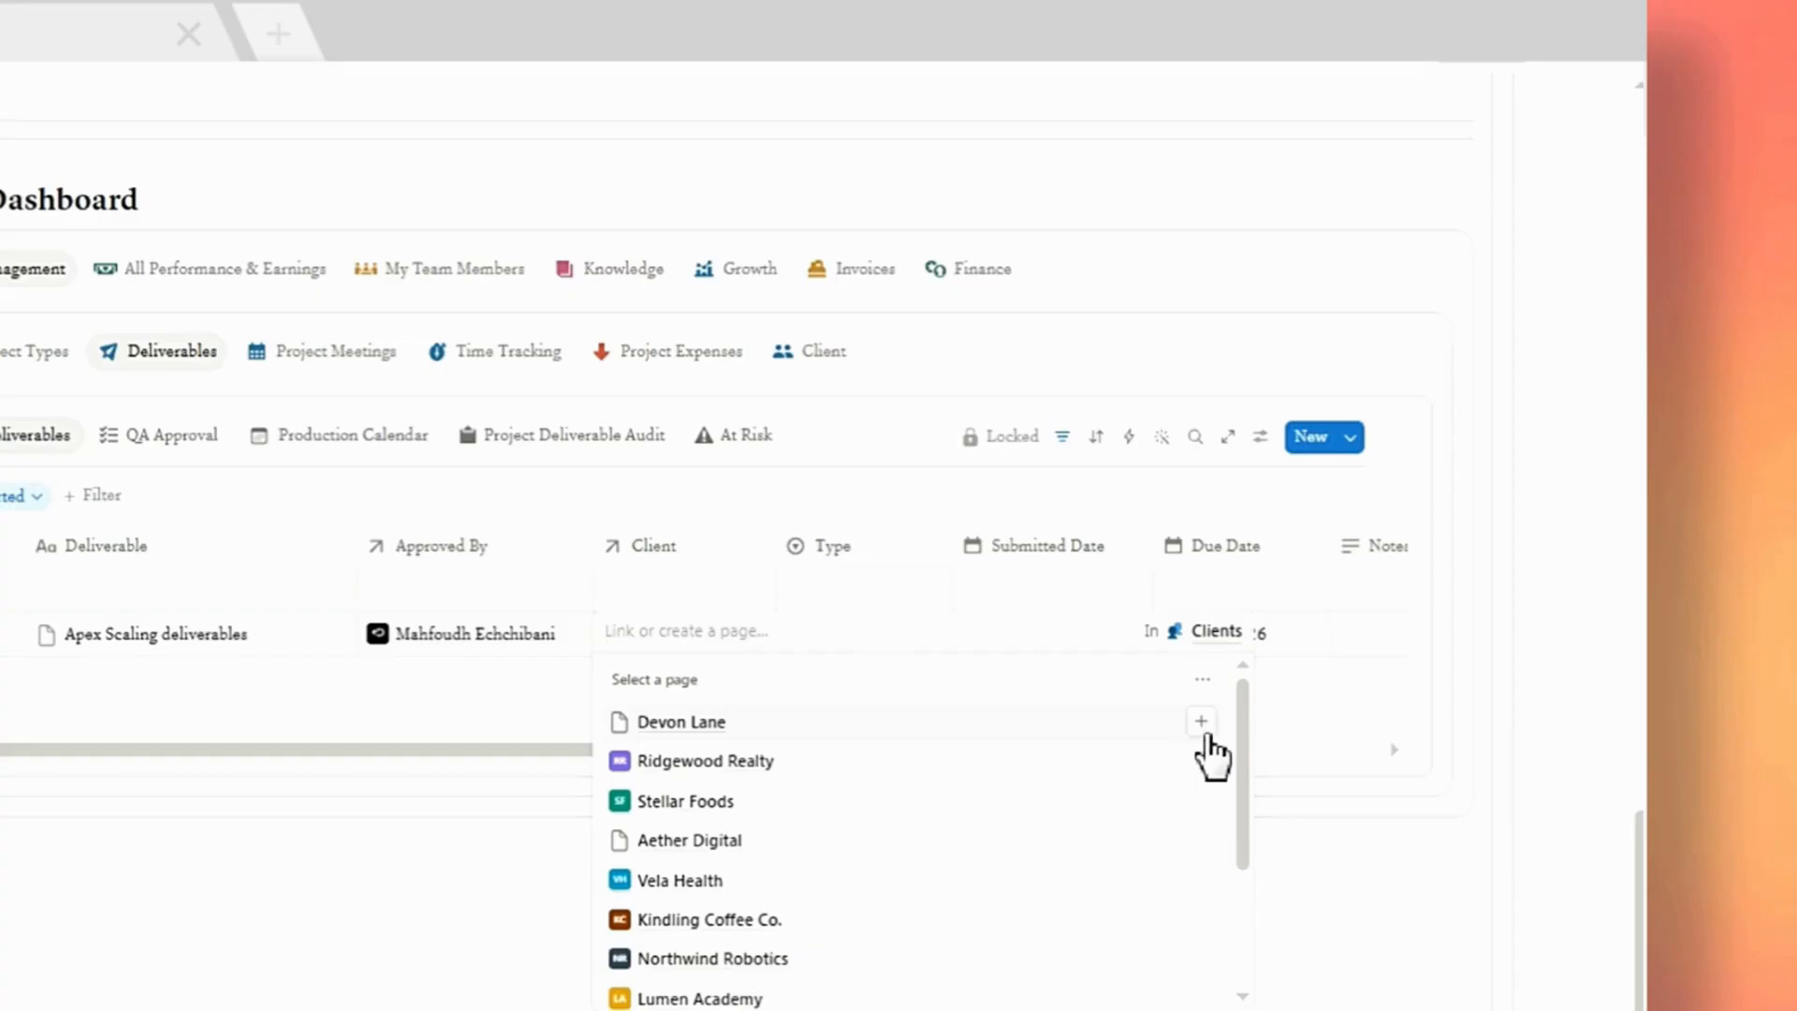
pyautogui.click(1202, 722)
pyautogui.click(1313, 713)
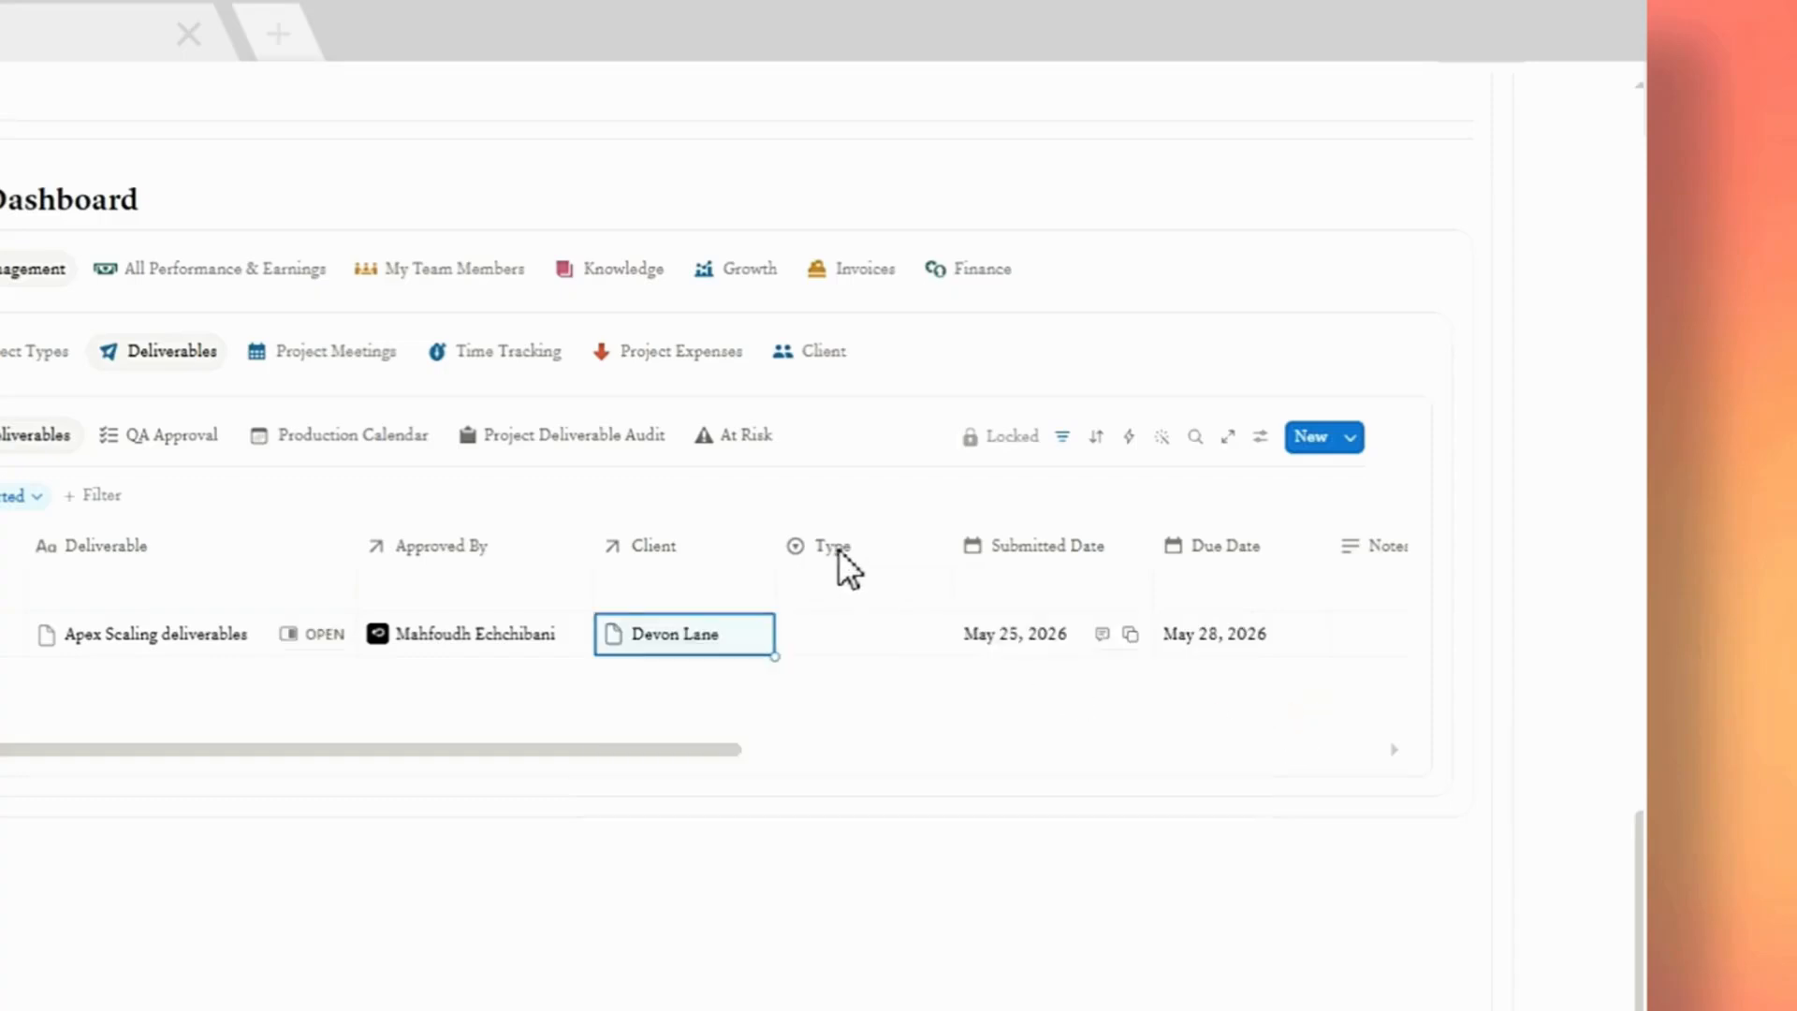
# - Set the Apex Scaling deliverables' type to Other and check the record's Notes, Files and Project columns
pyautogui.click(850, 636)
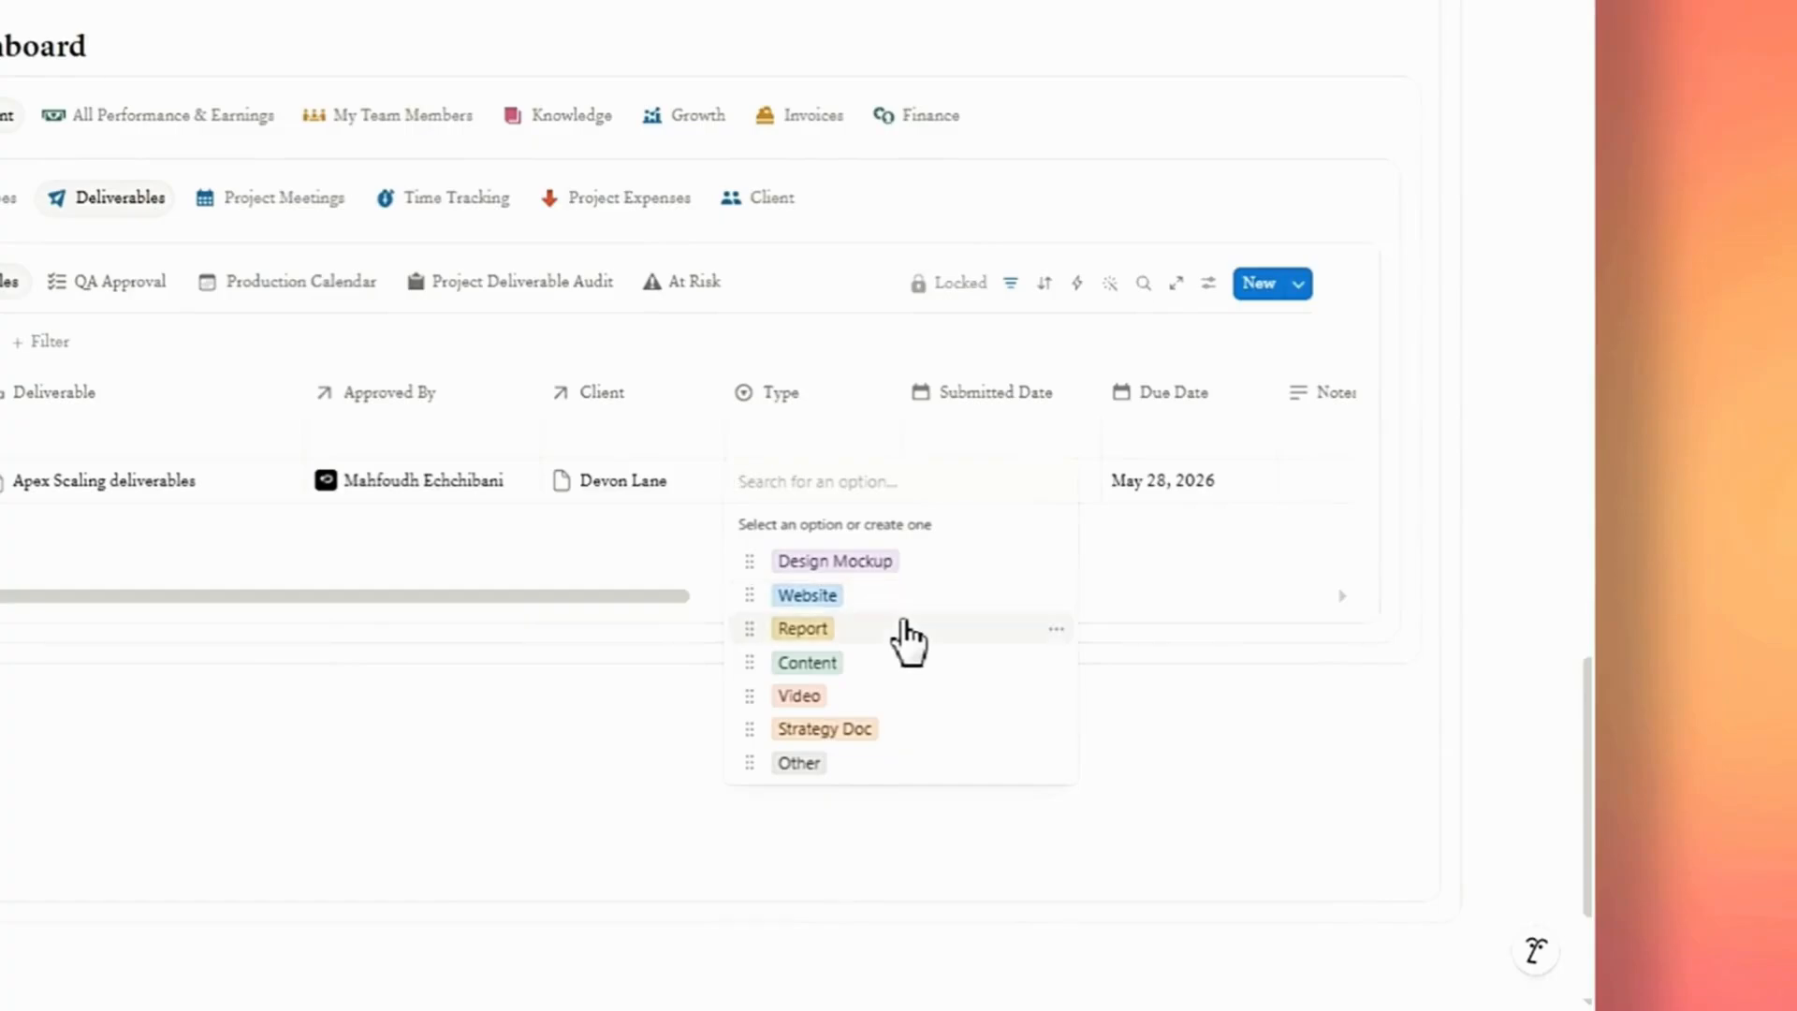
pyautogui.click(902, 766)
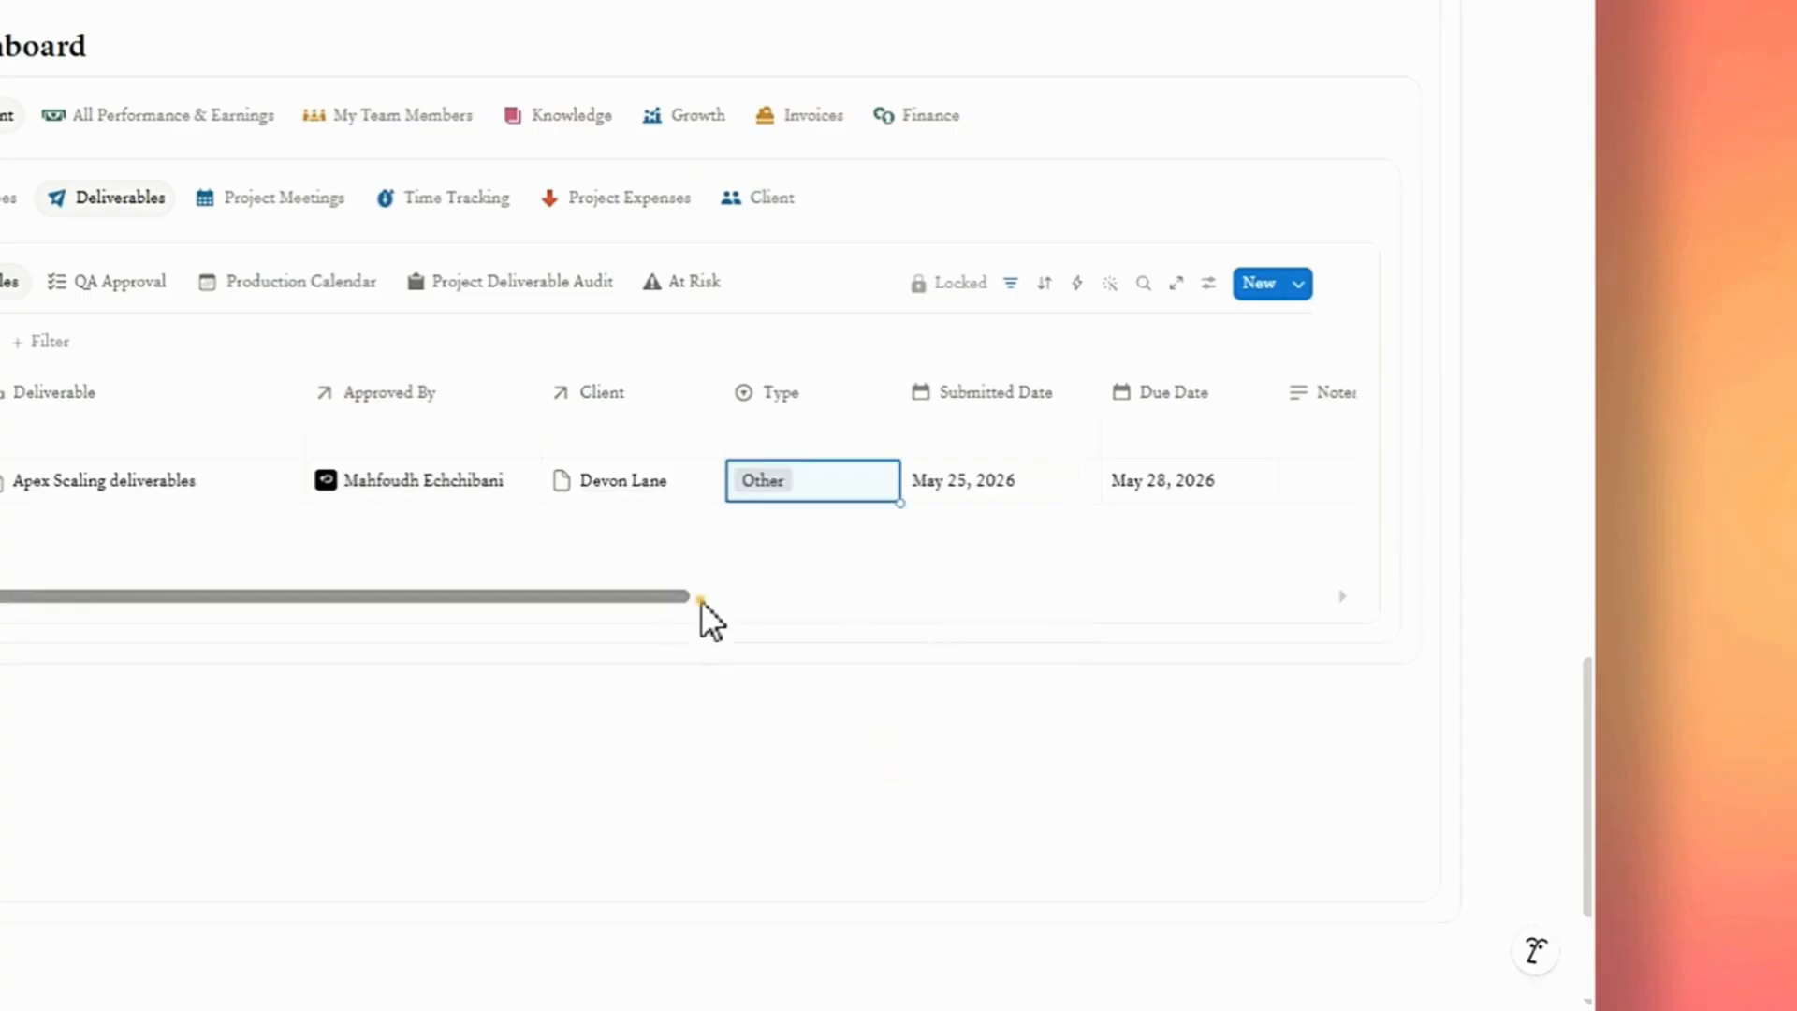
pyautogui.moveTo(700, 598); pyautogui.dragTo(777, 603)
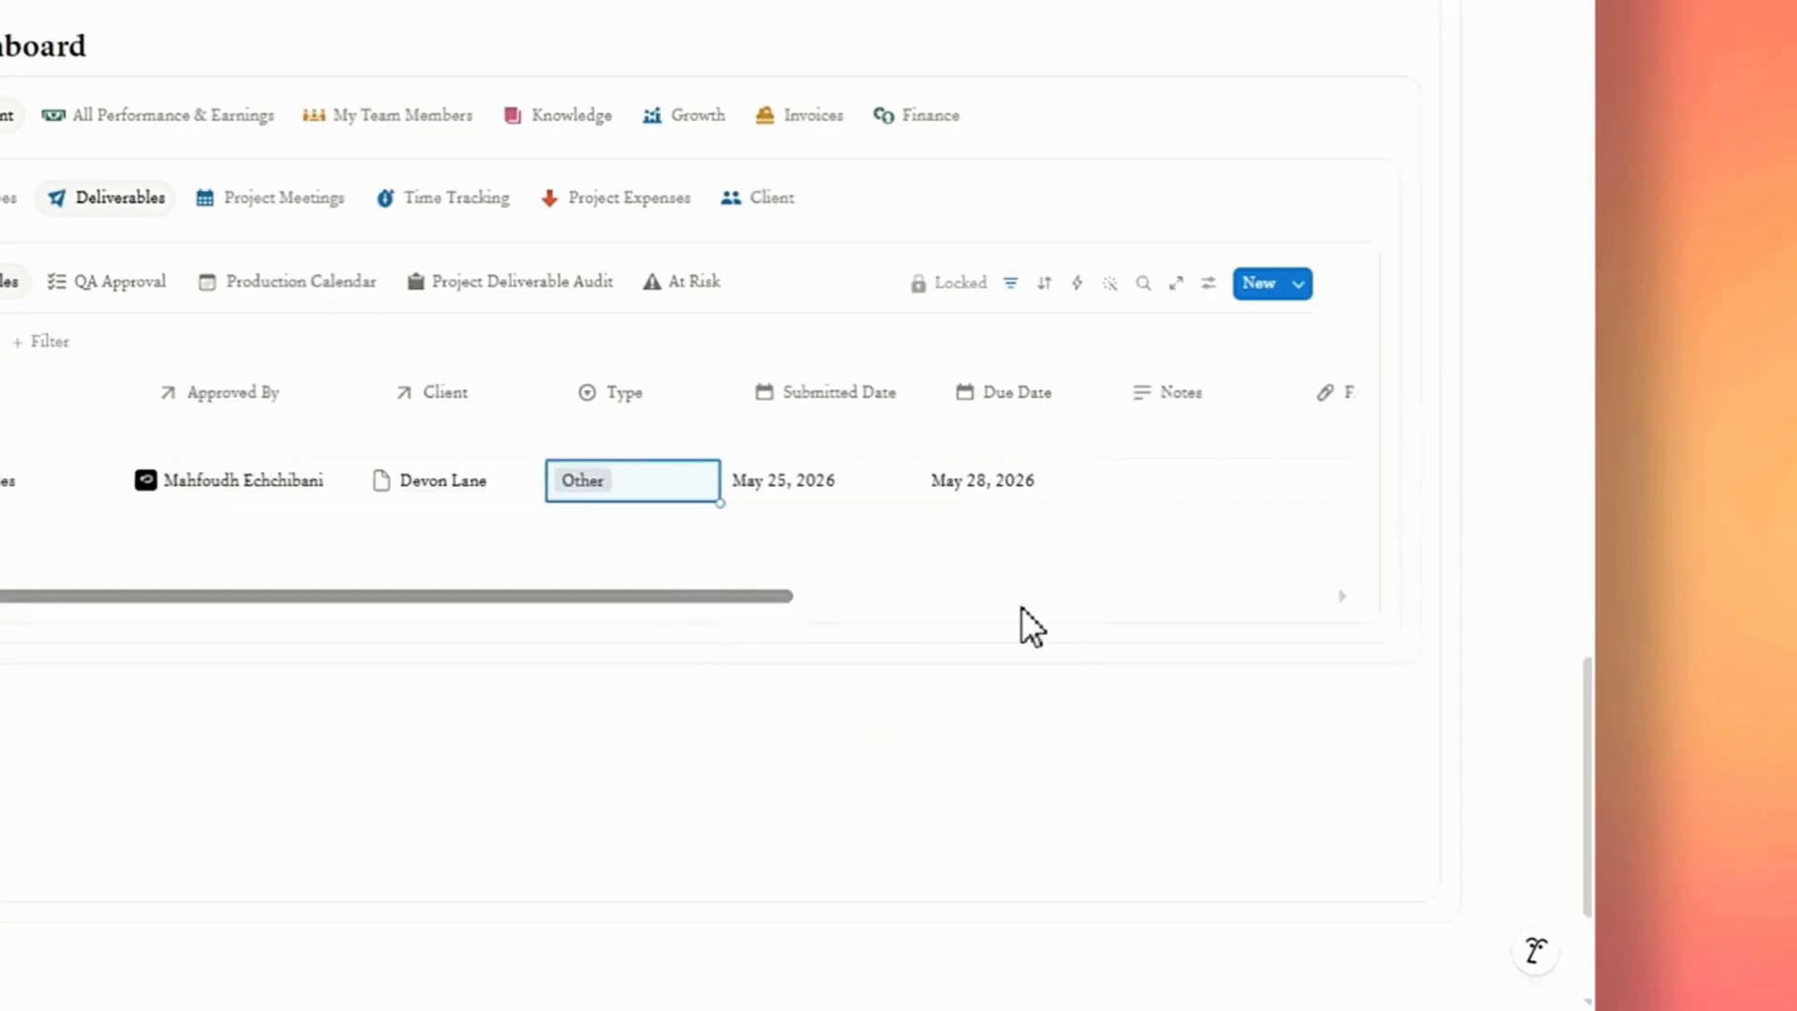
pyautogui.hscroll(5, 1029, 613)
pyautogui.hscroll(2, 936, 599)
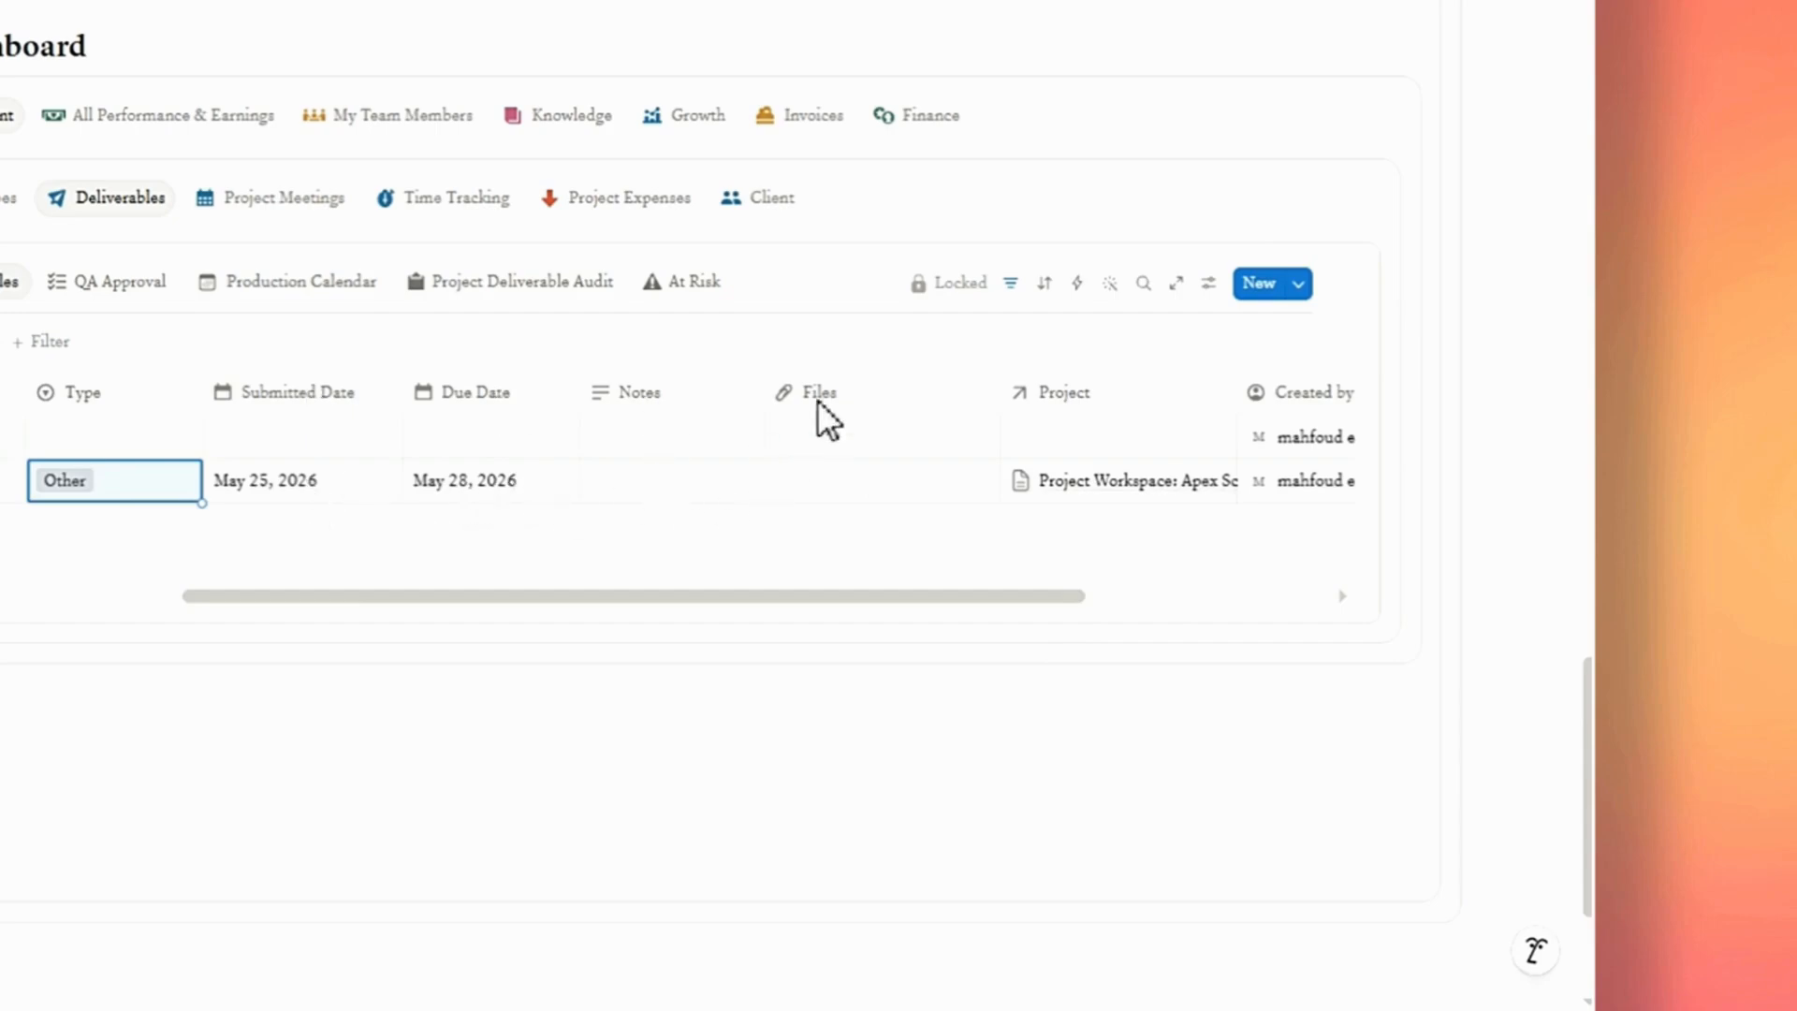
# - Inspect the Files and Project cells in the Apex Scaling deliverables row
pyautogui.click(836, 494)
pyautogui.click(658, 541)
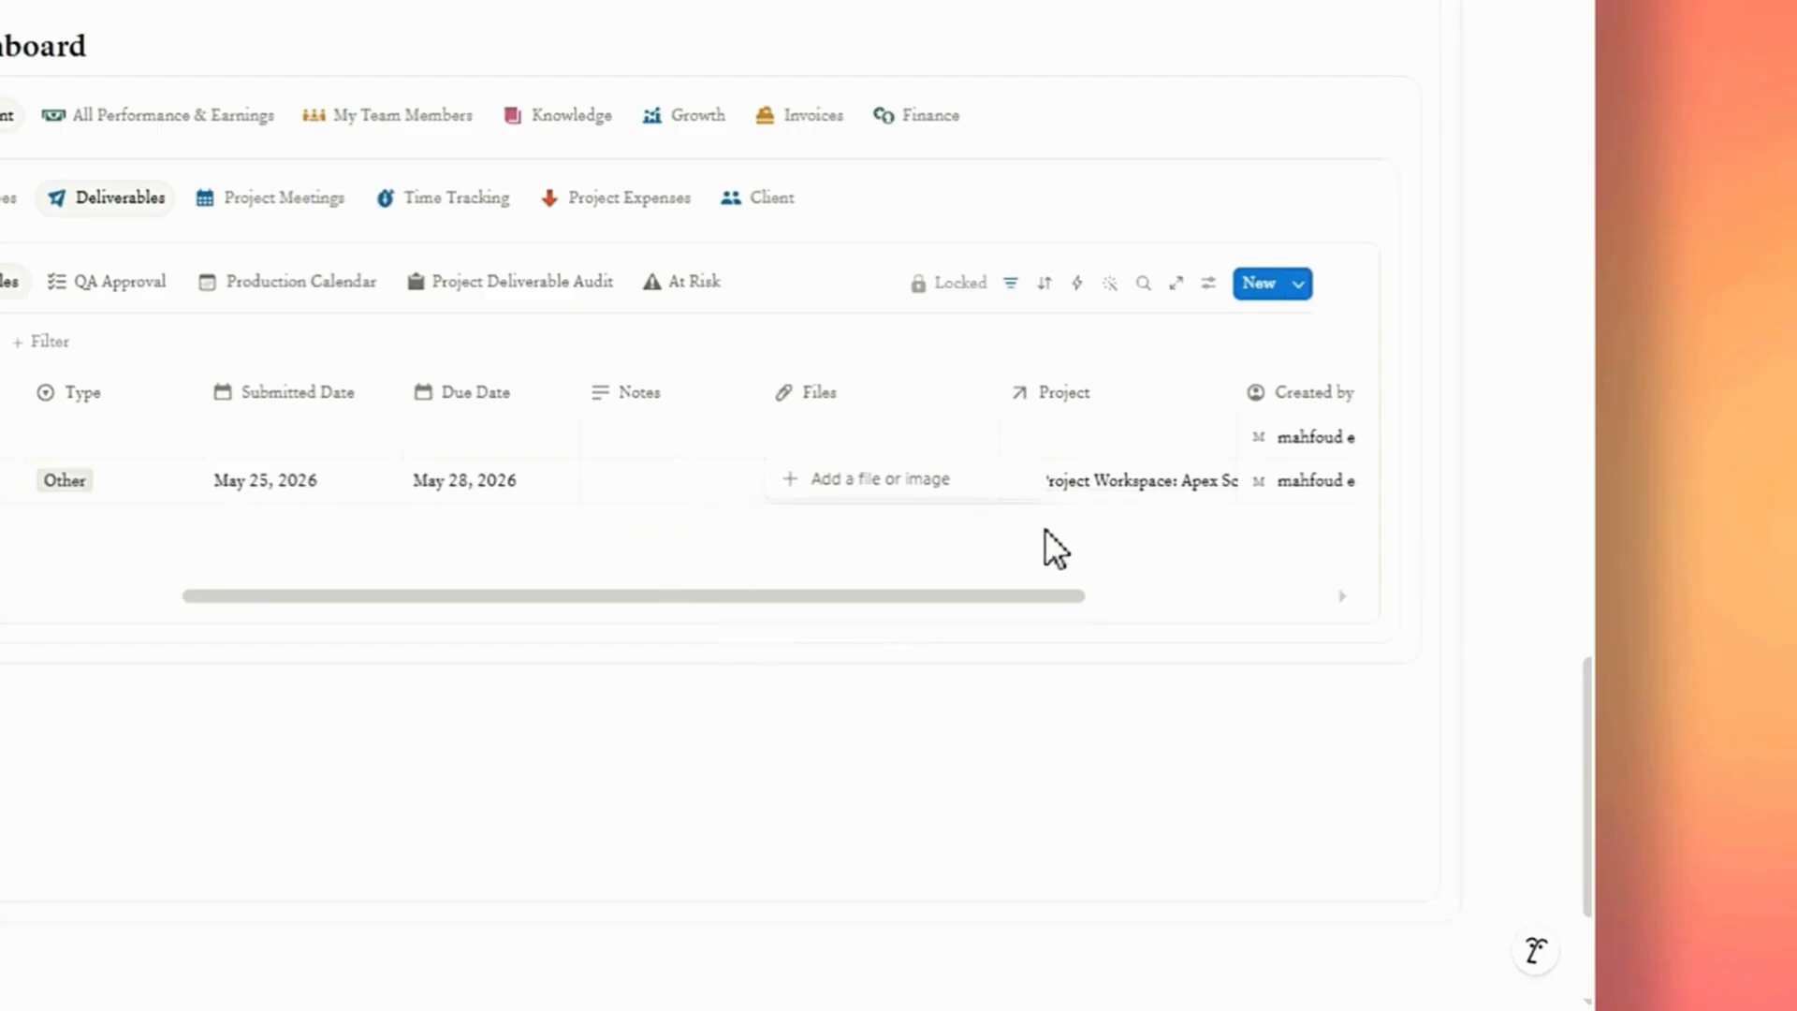
pyautogui.click(1044, 528)
pyautogui.click(1079, 485)
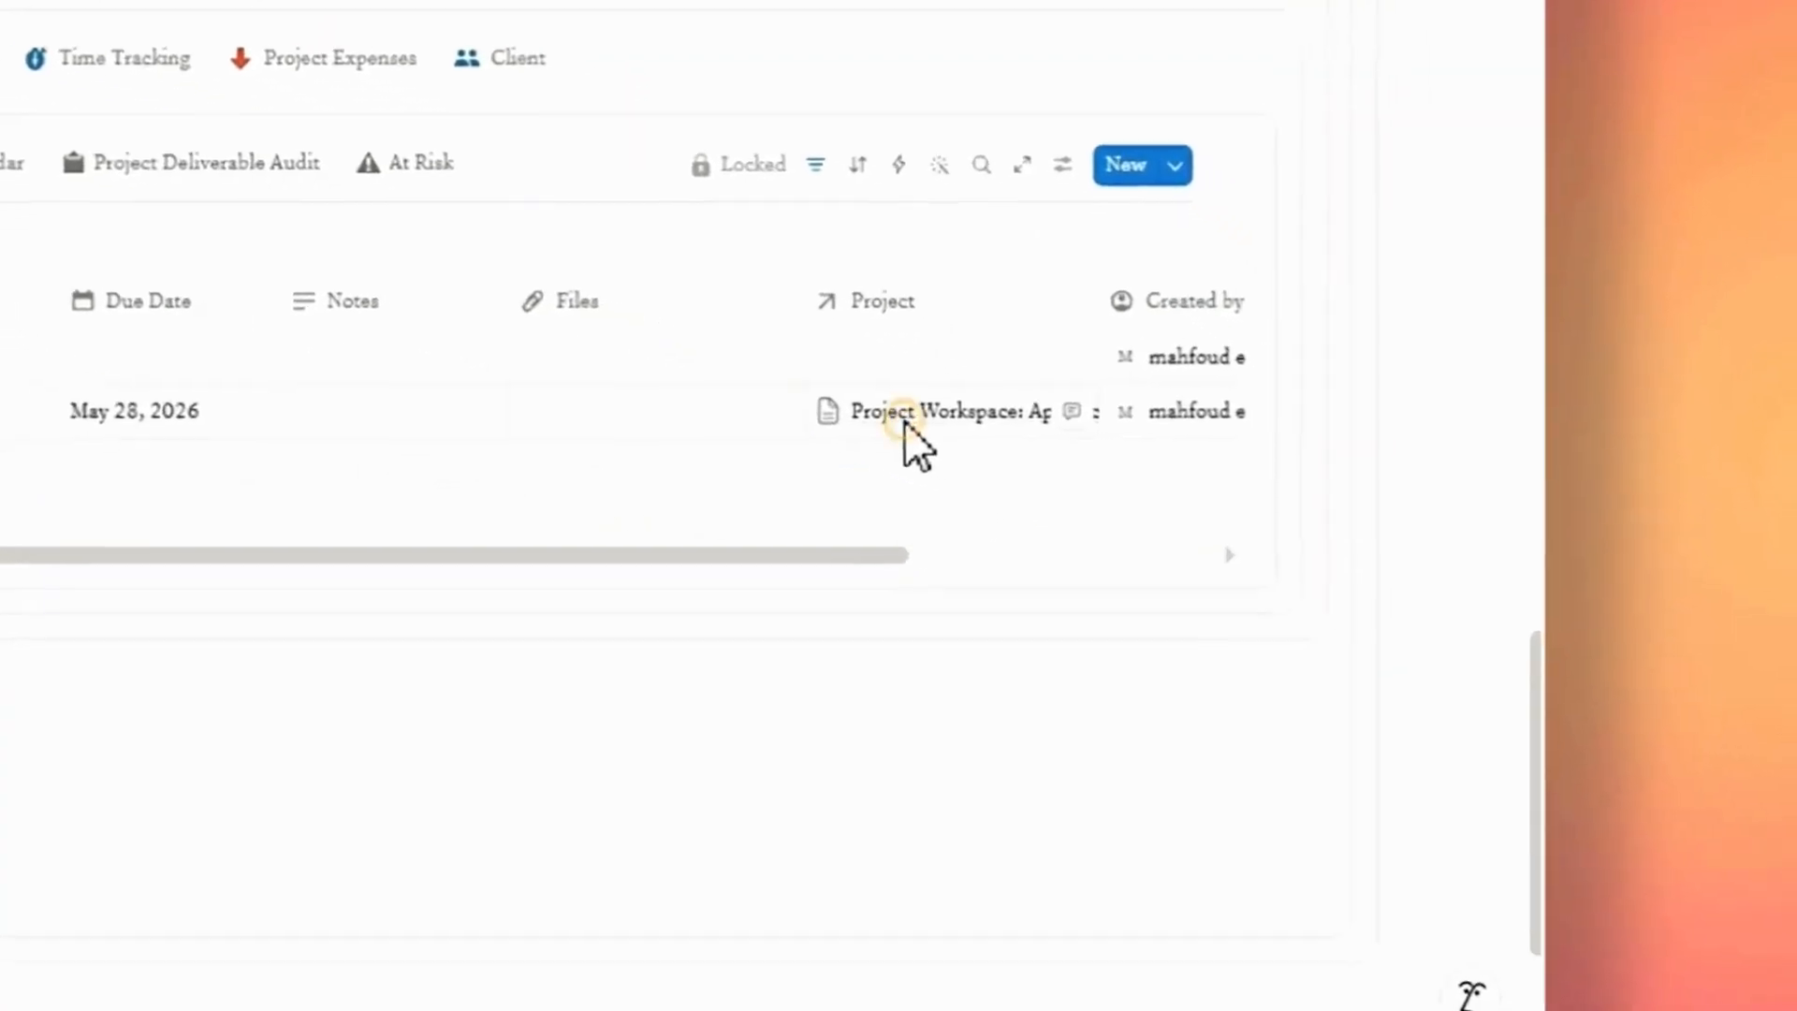
pyautogui.click(641, 482)
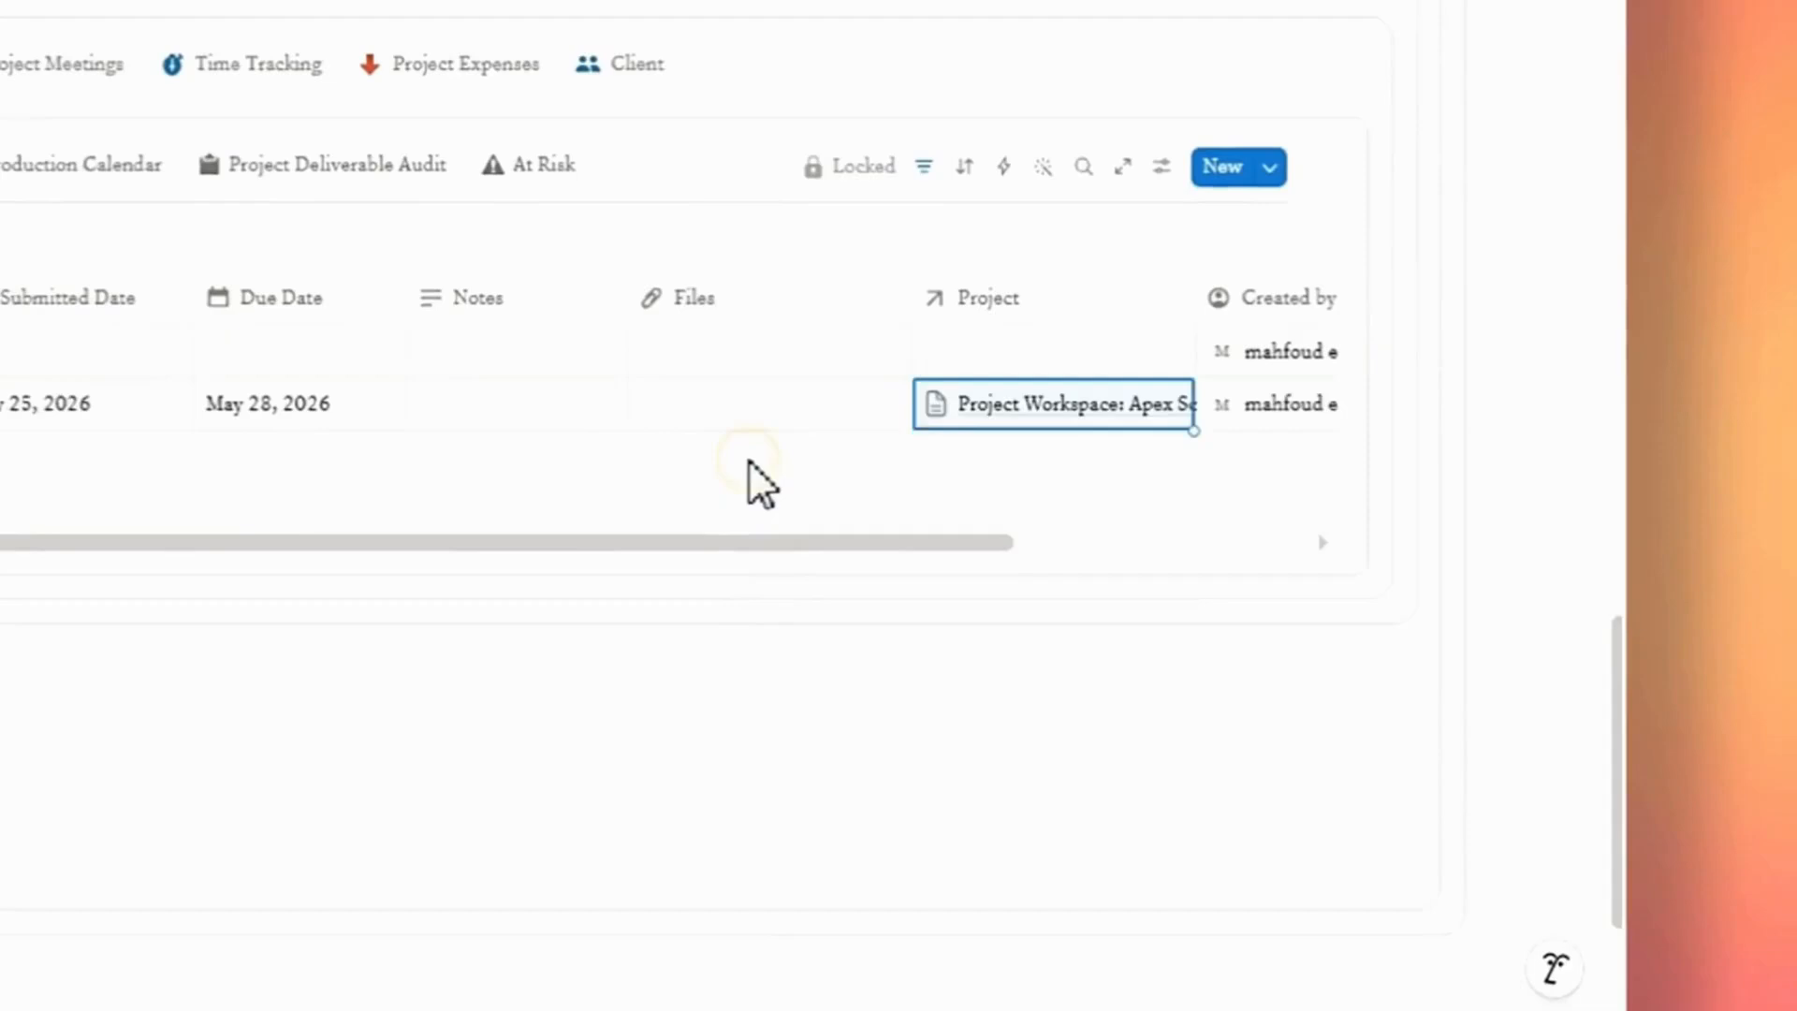
# - On the deliverables QA approval board, move the Apex Scaling deliverables card to Approved
pyautogui.moveTo(776, 543); pyautogui.dragTo(369, 542)
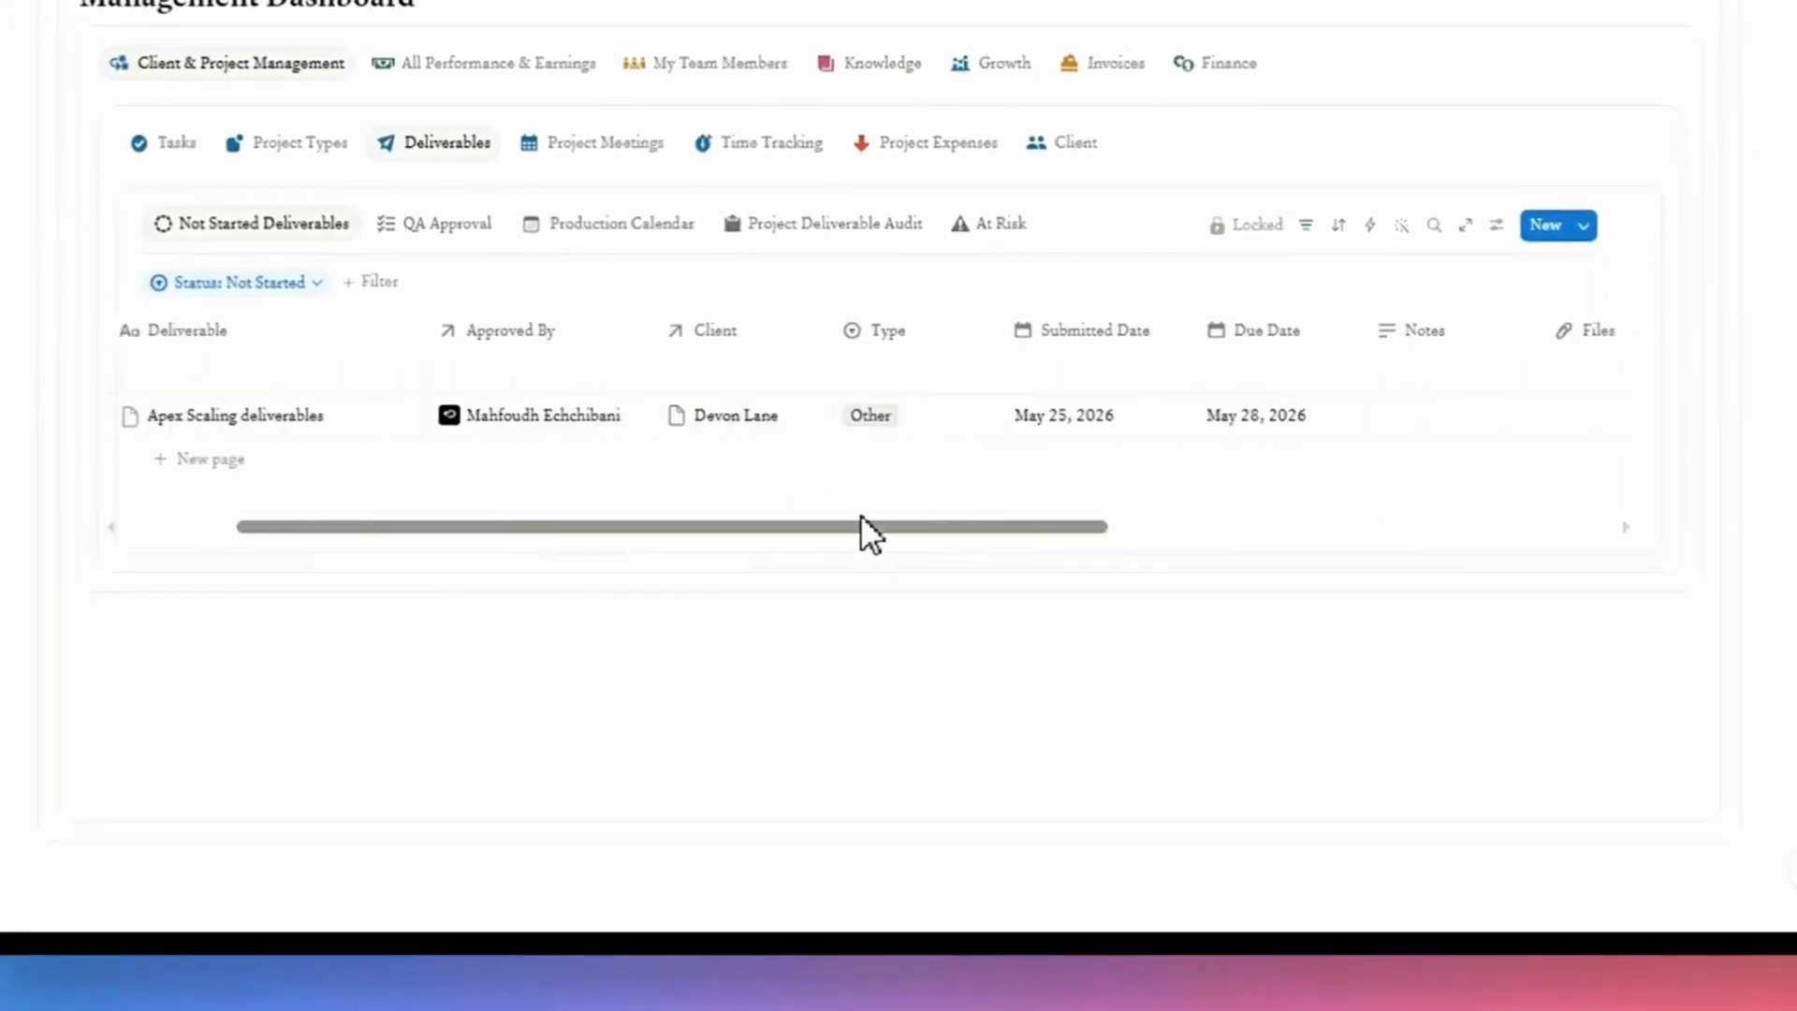
pyautogui.moveTo(861, 516); pyautogui.dragTo(761, 513)
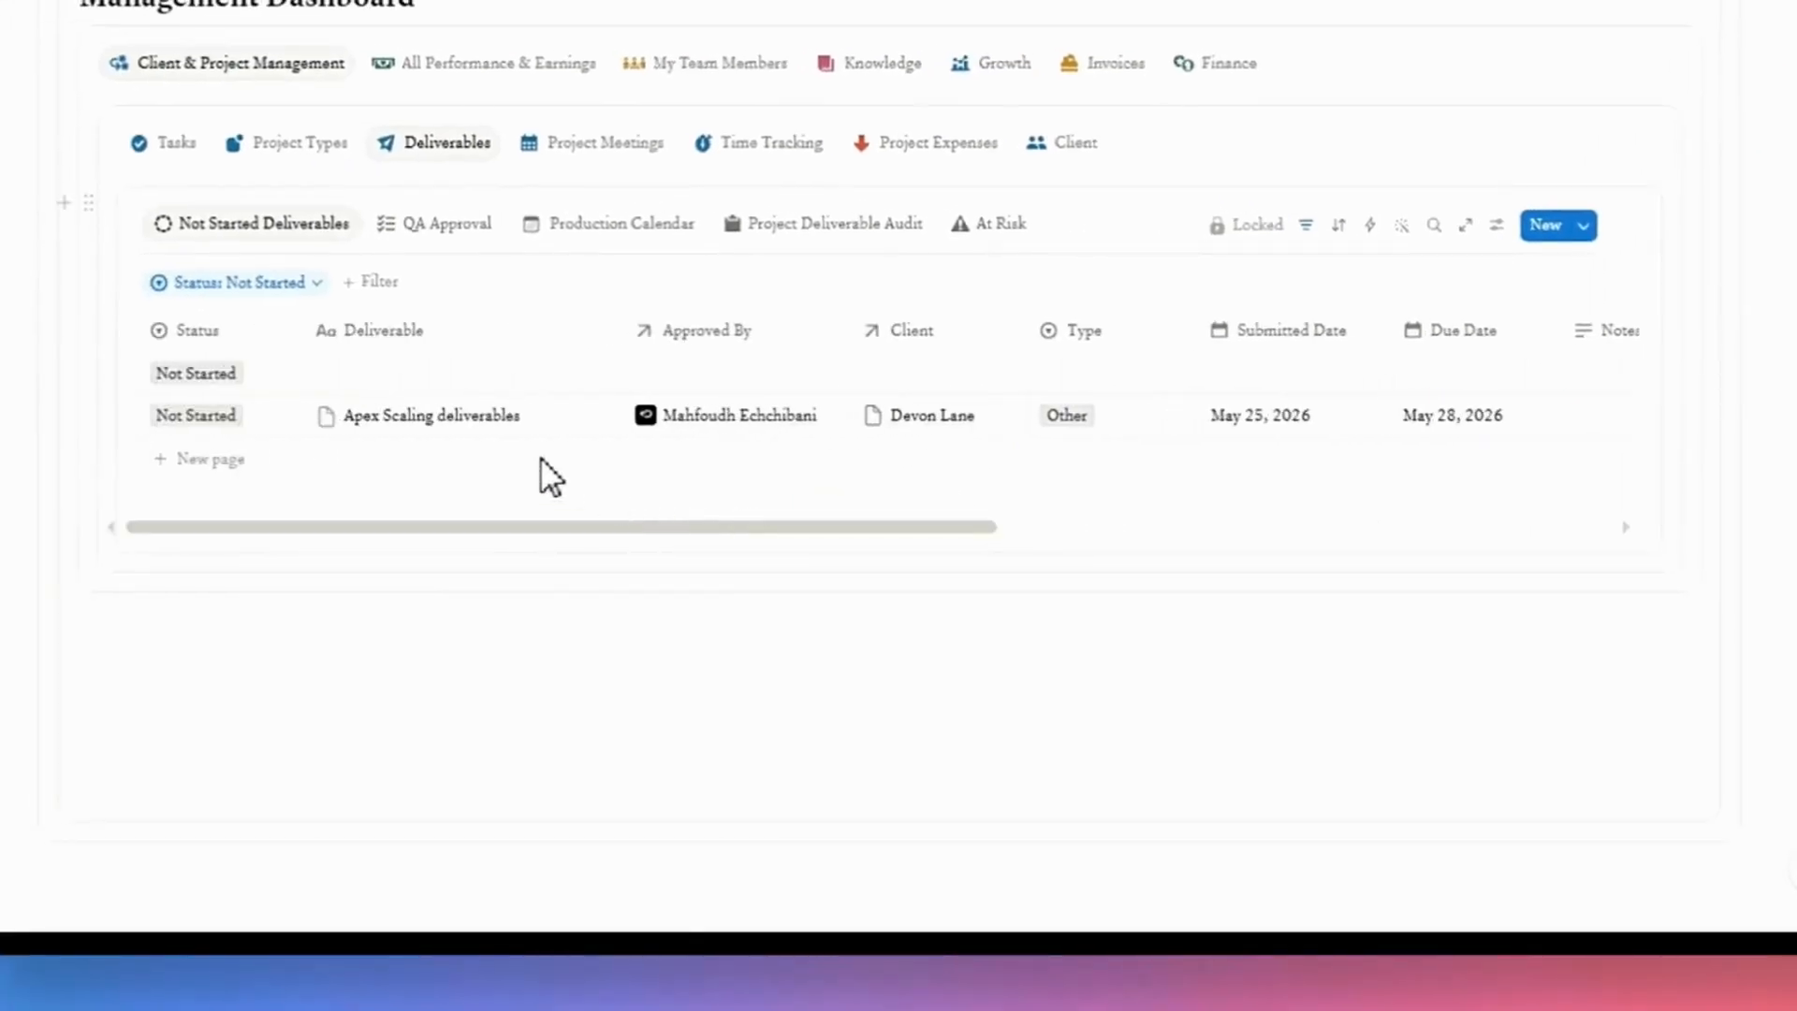
pyautogui.click(447, 226)
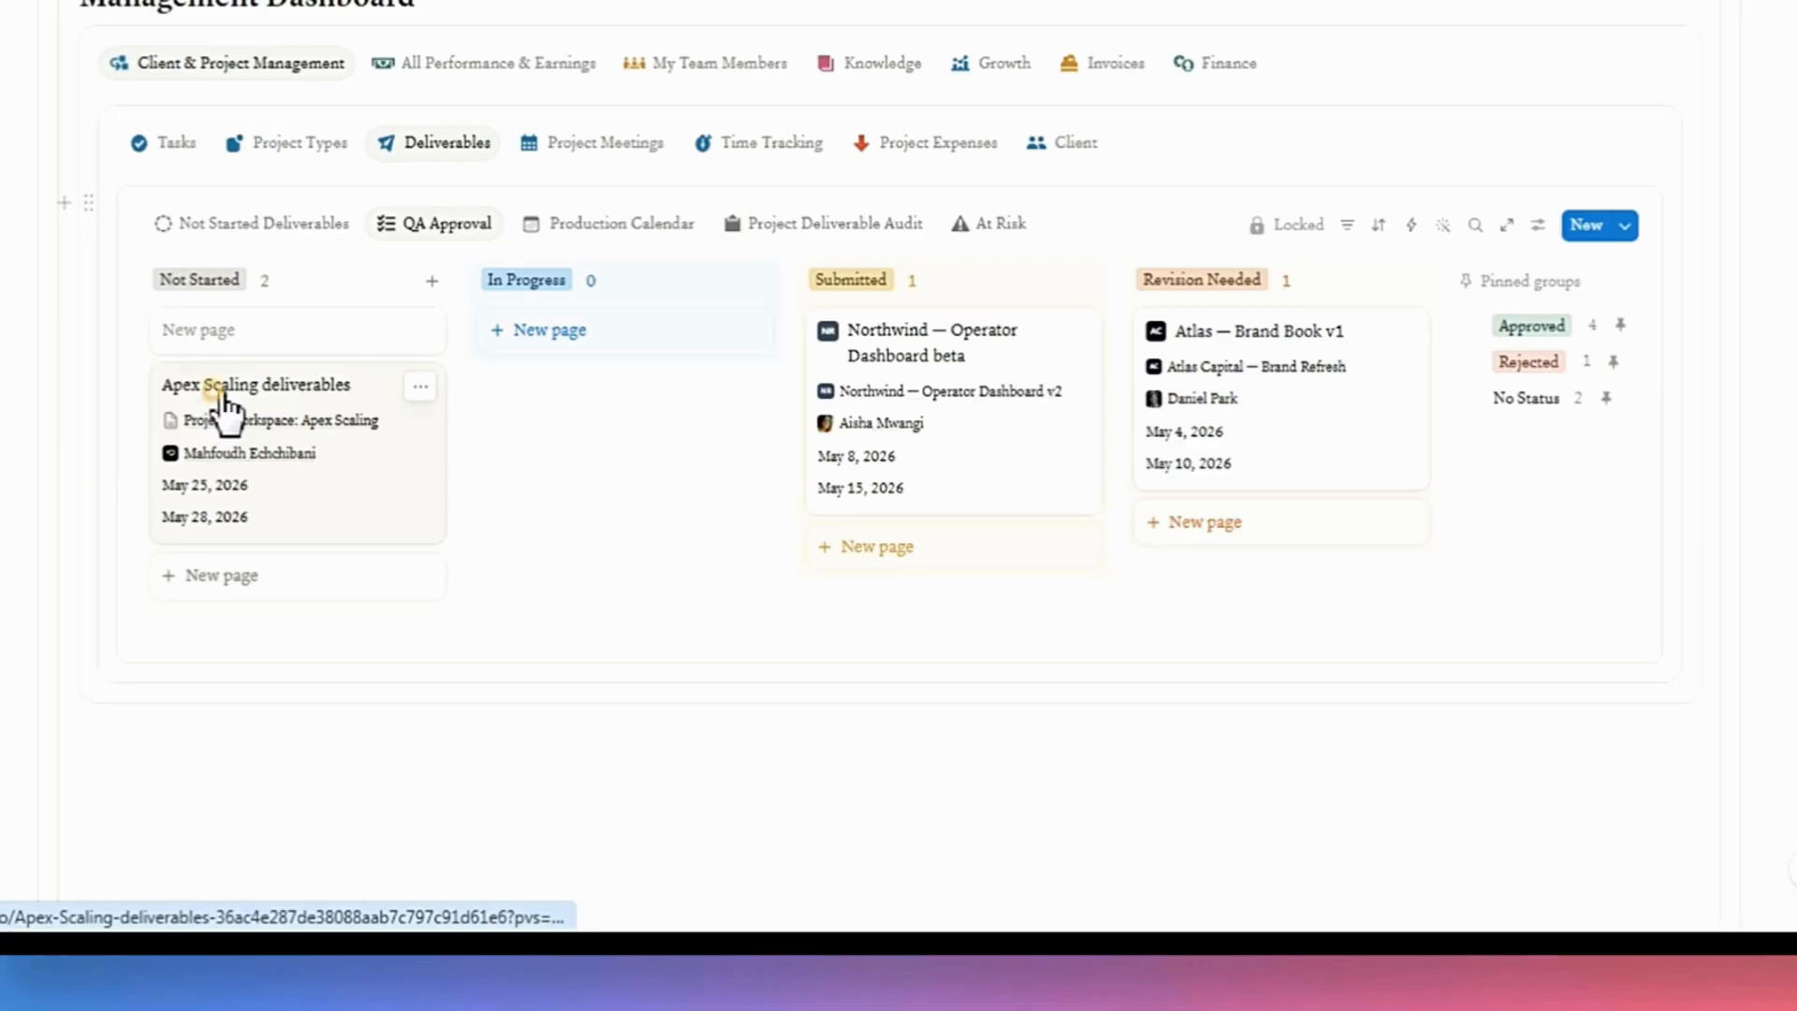
pyautogui.moveTo(233, 388); pyautogui.dragTo(1556, 339)
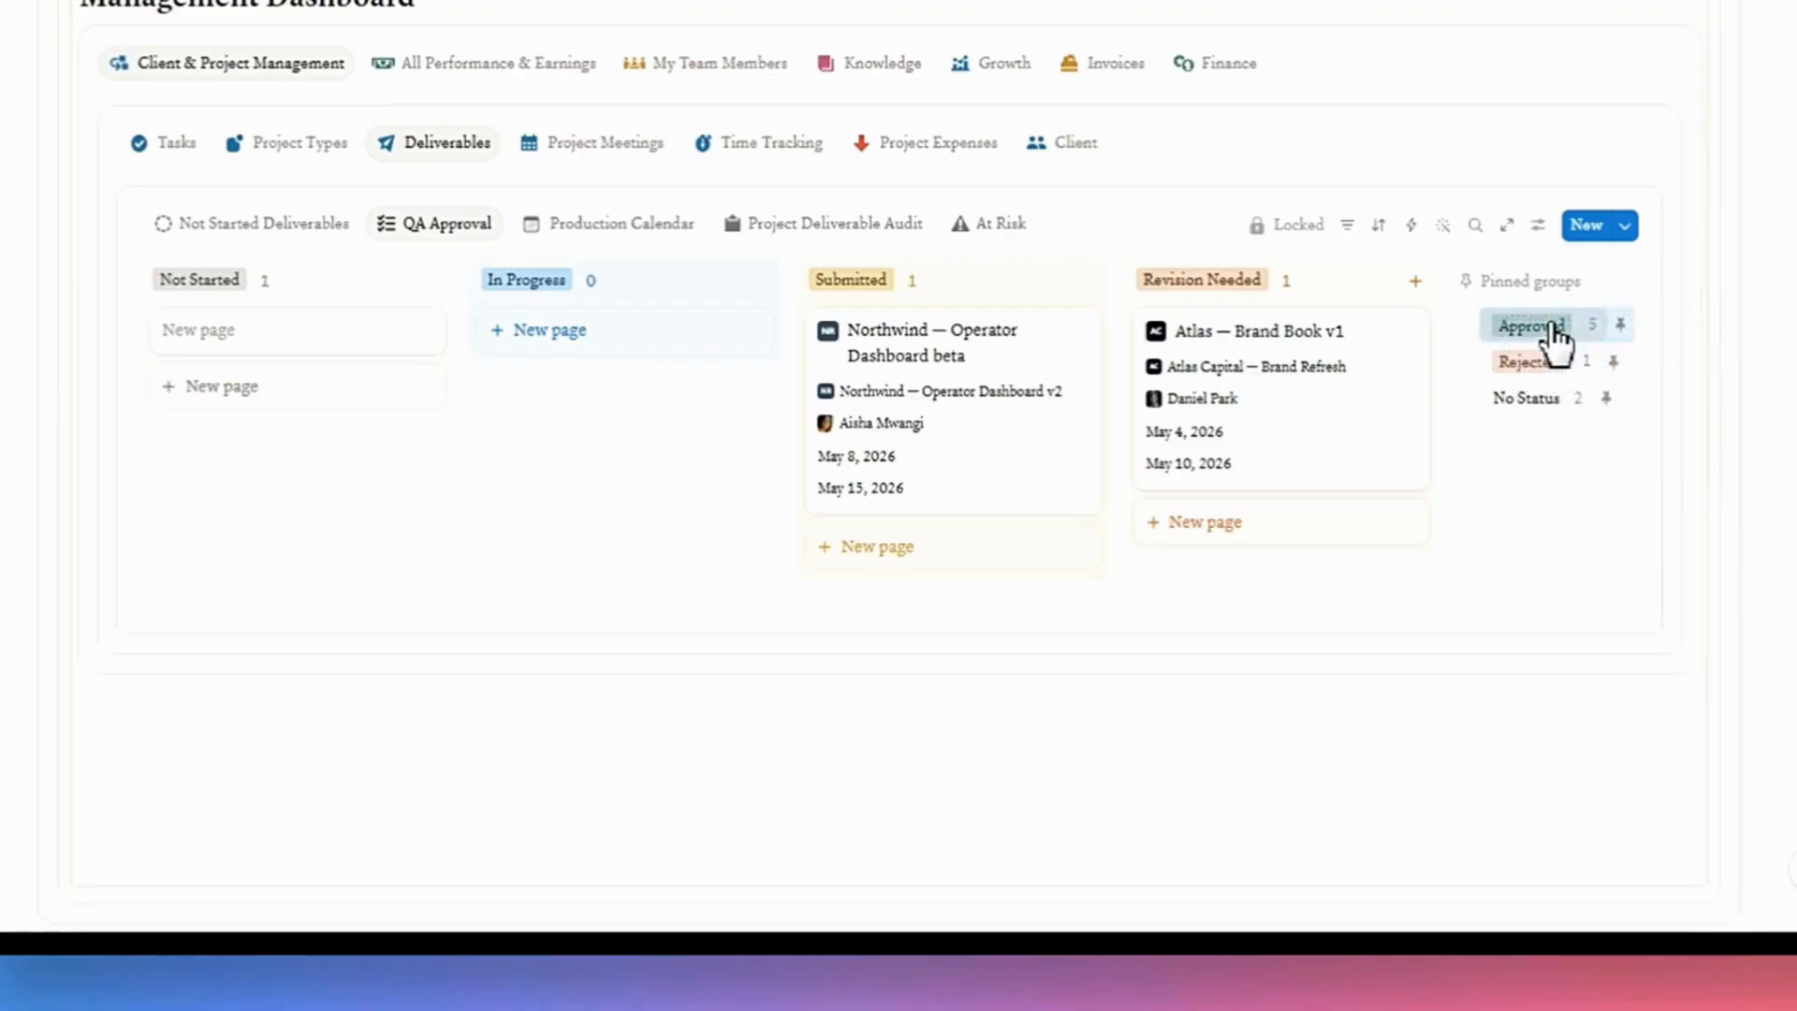
# - Review the deliverables in the production calendar, the project deliverable audit and the at-risk list
pyautogui.click(623, 226)
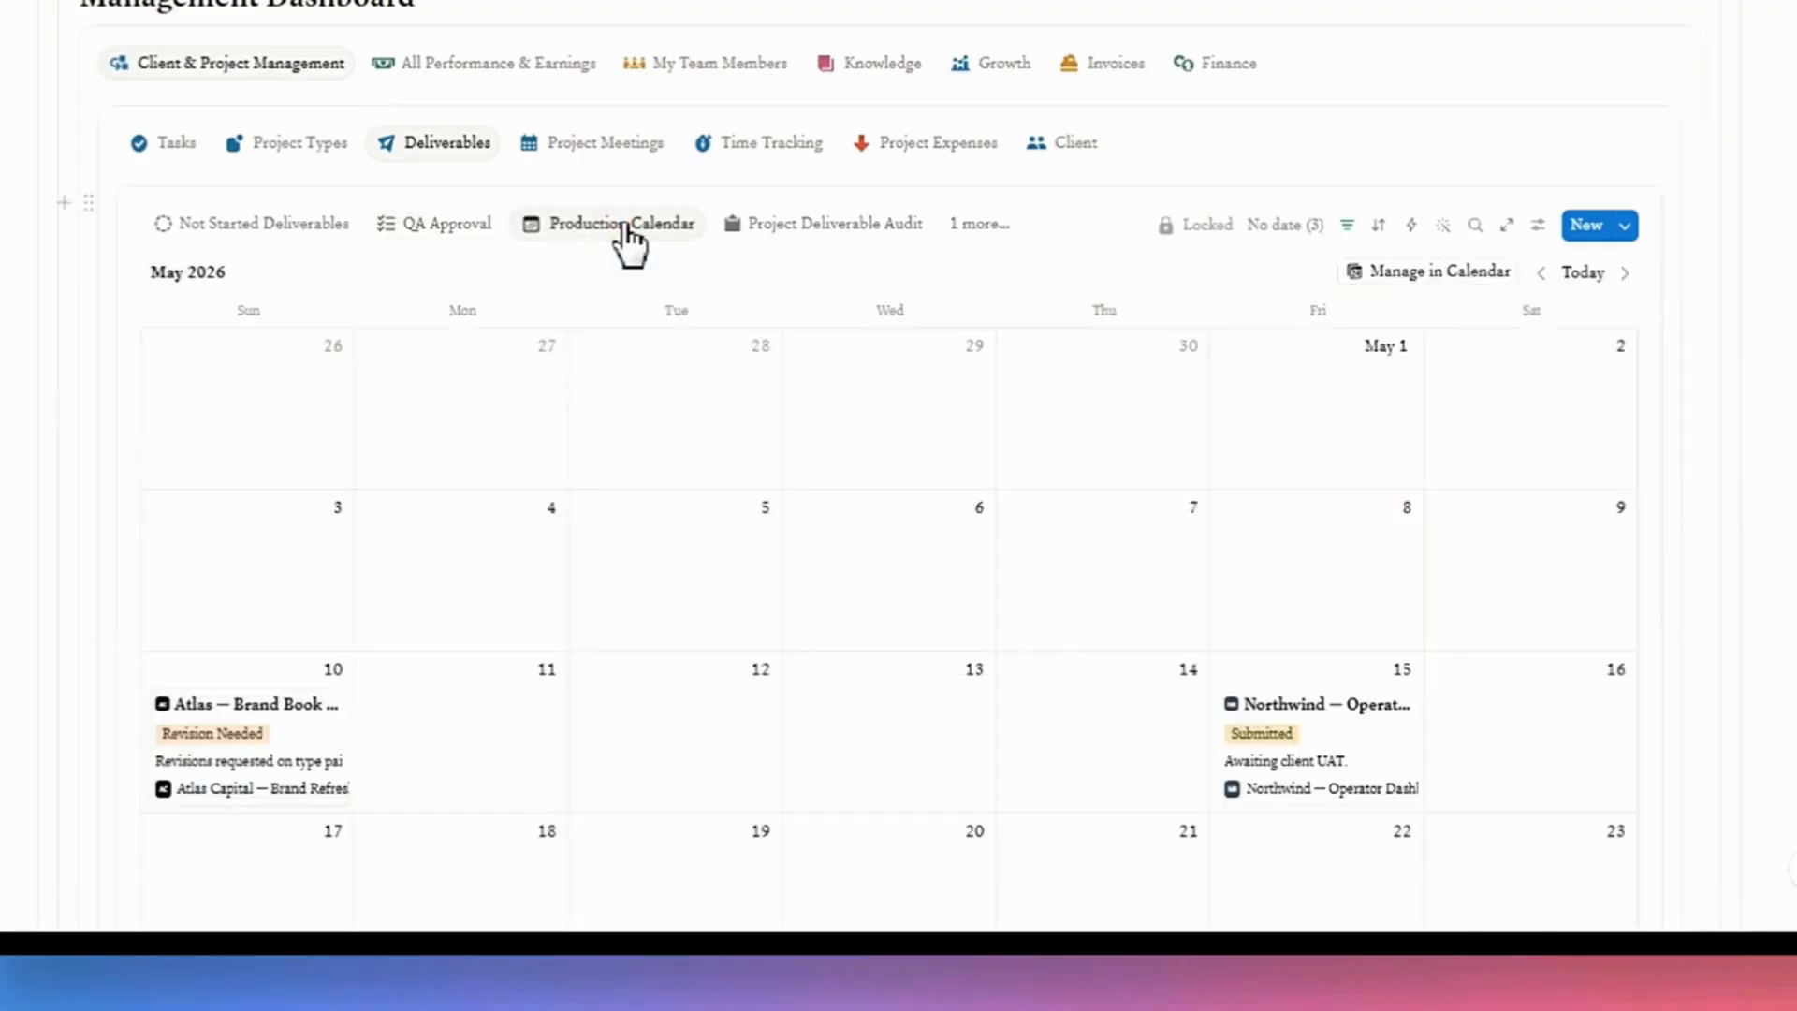
pyautogui.scroll(-6, 655, 326)
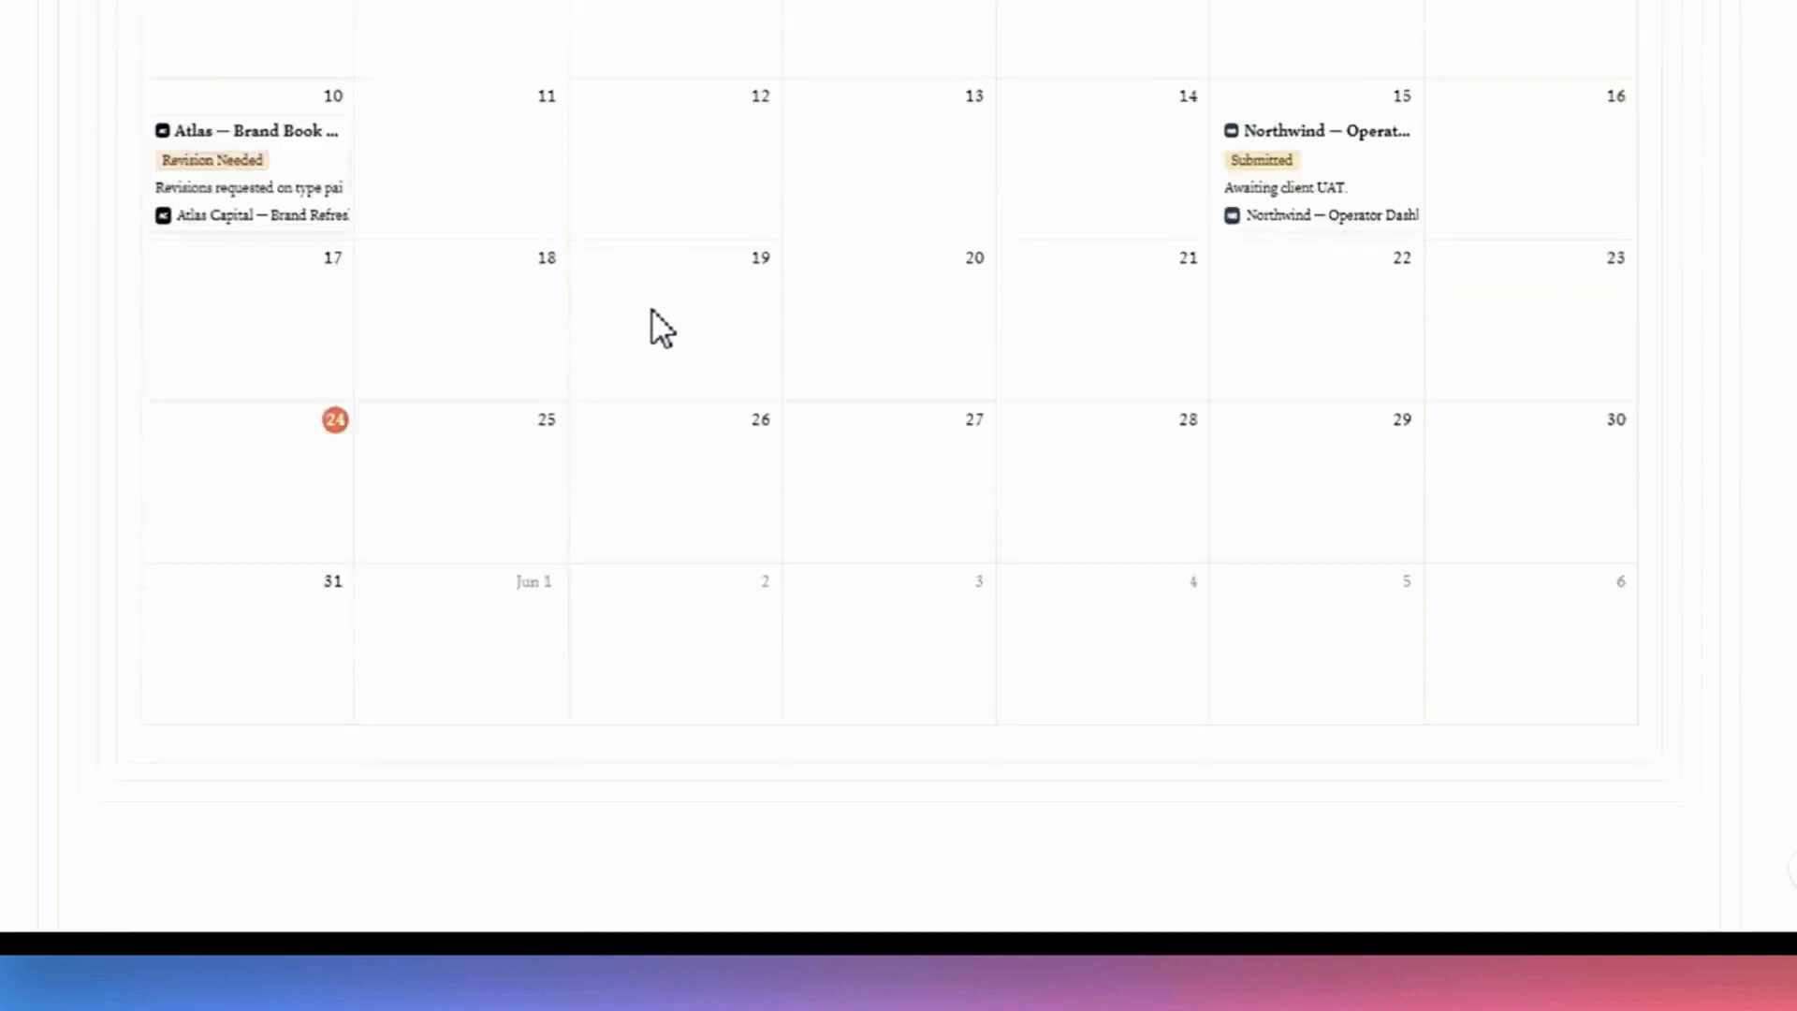
pyautogui.scroll(-3, 662, 327)
pyautogui.scroll(6, 652, 312)
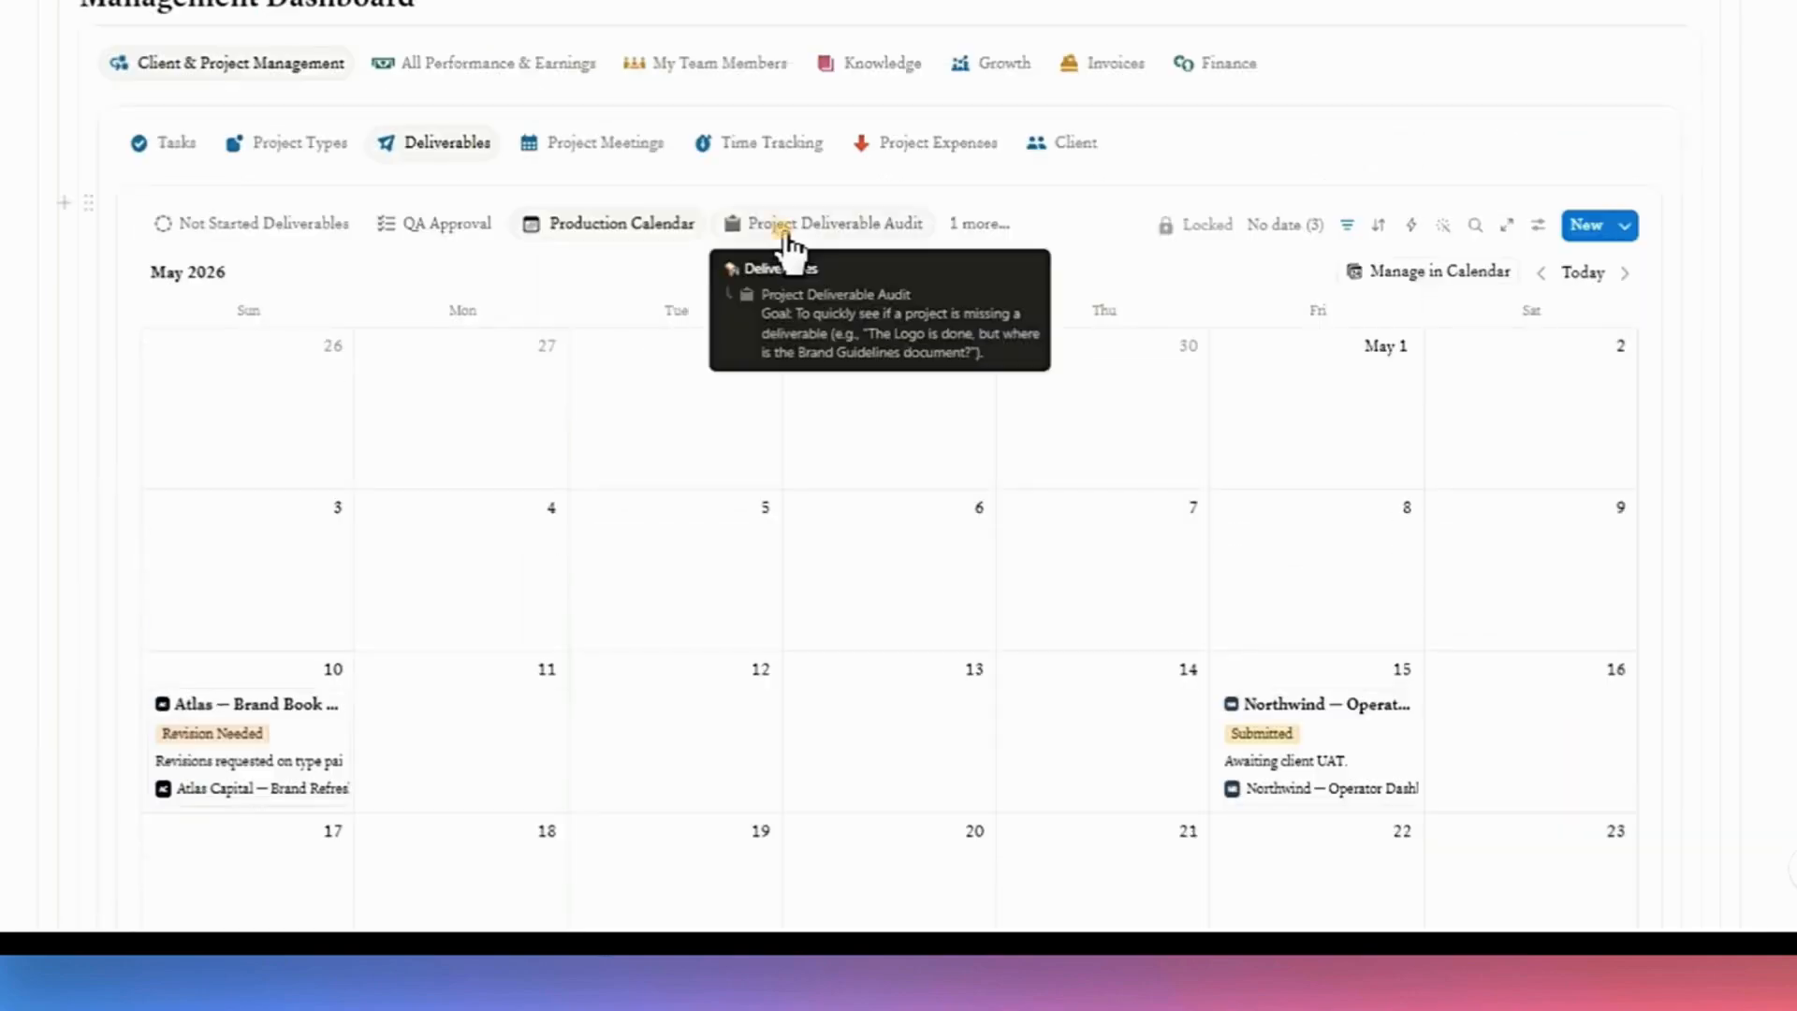
pyautogui.click(786, 237)
pyautogui.scroll(-8, 802, 300)
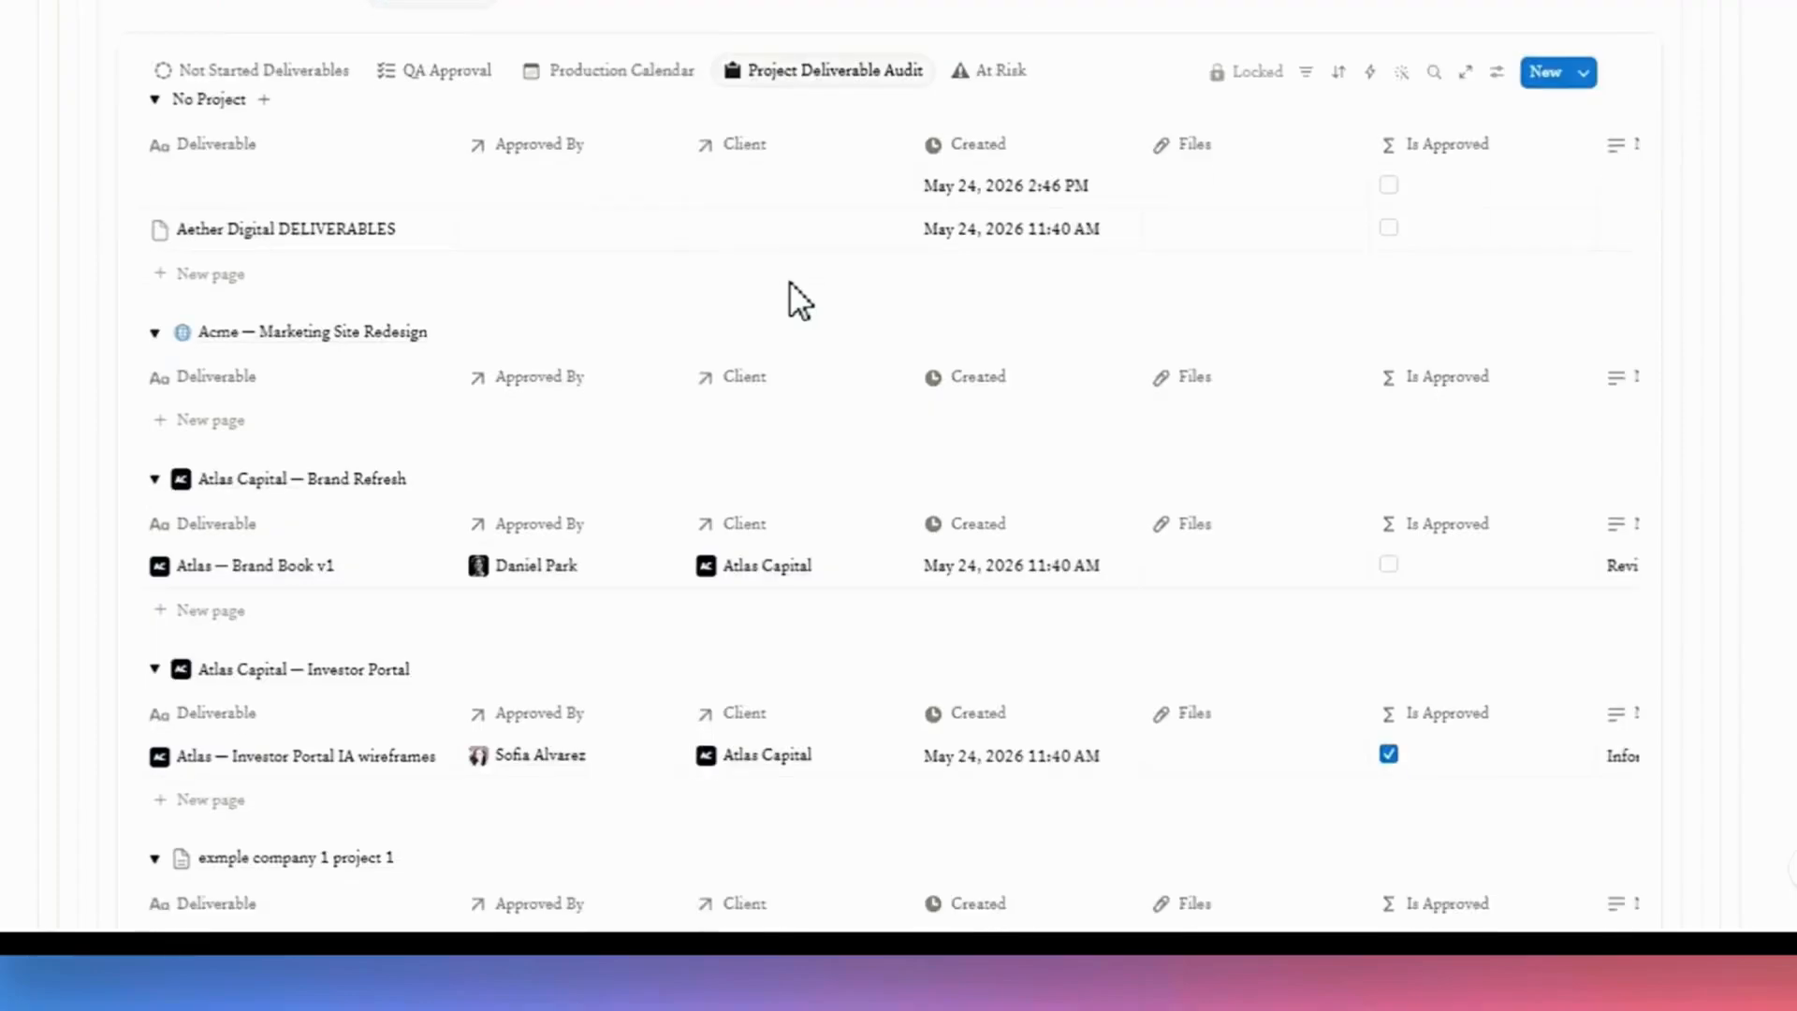
pyautogui.scroll(10, 798, 309)
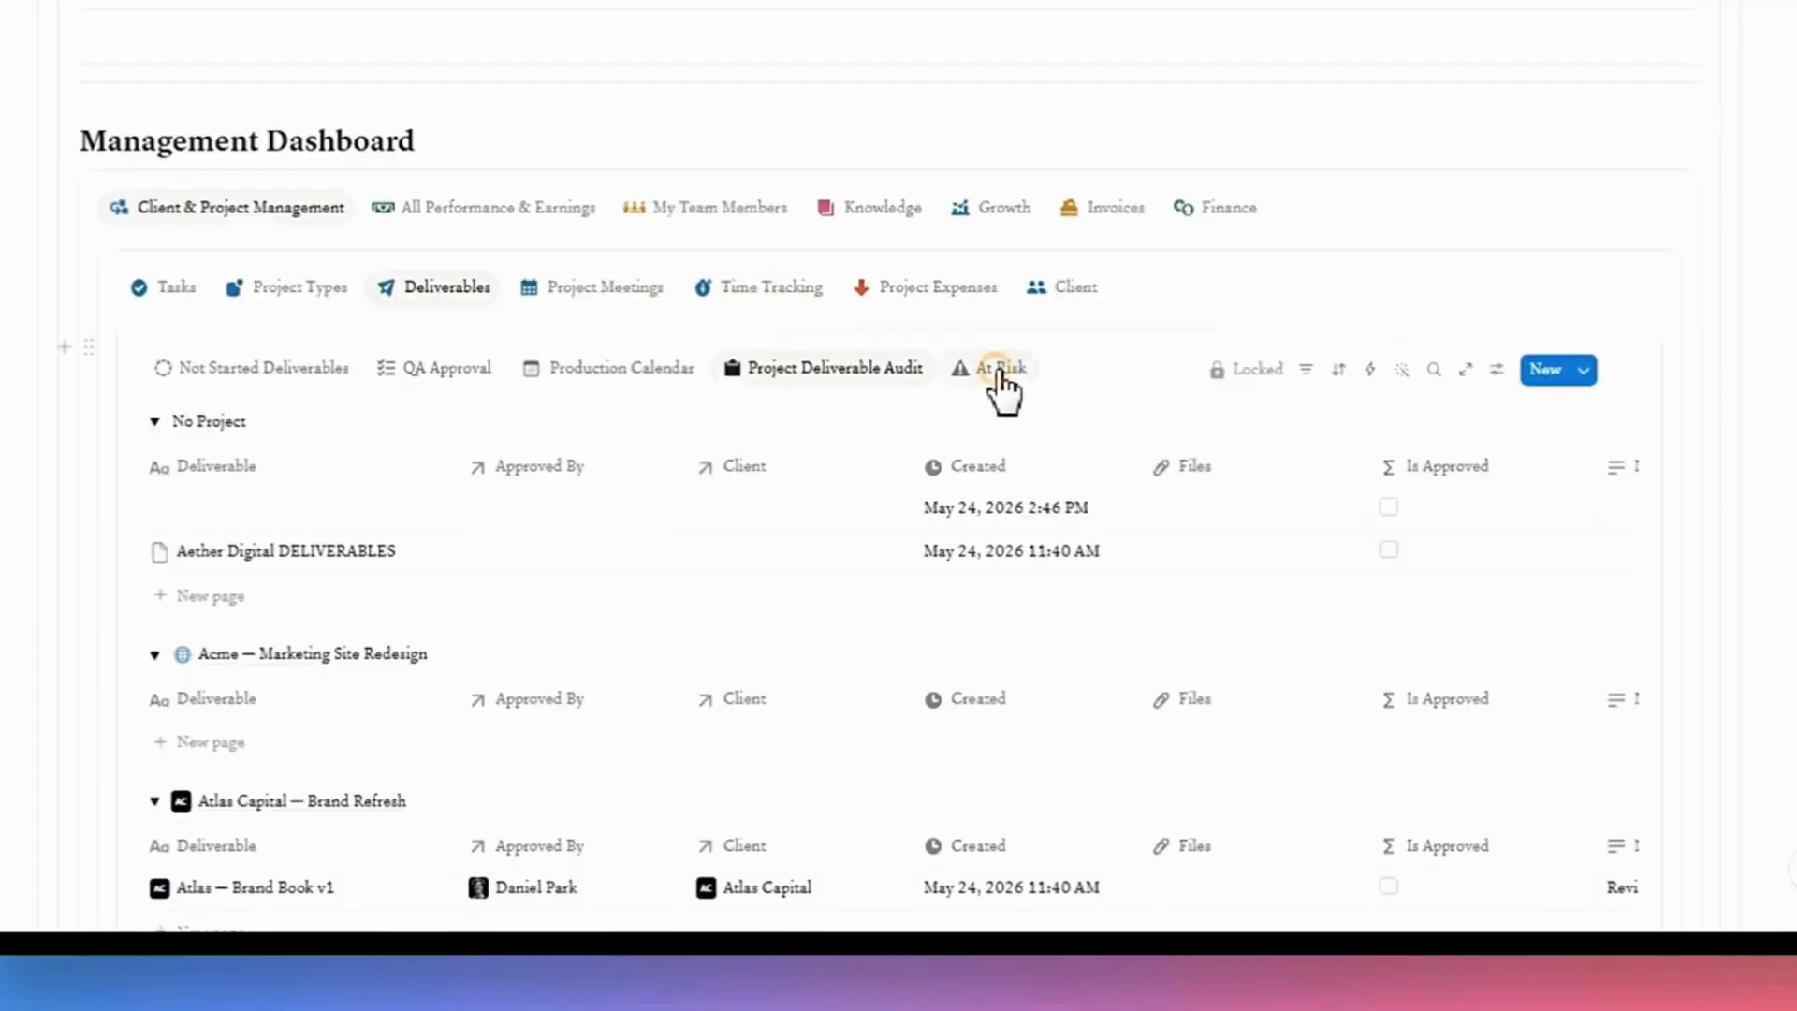
pyautogui.click(997, 372)
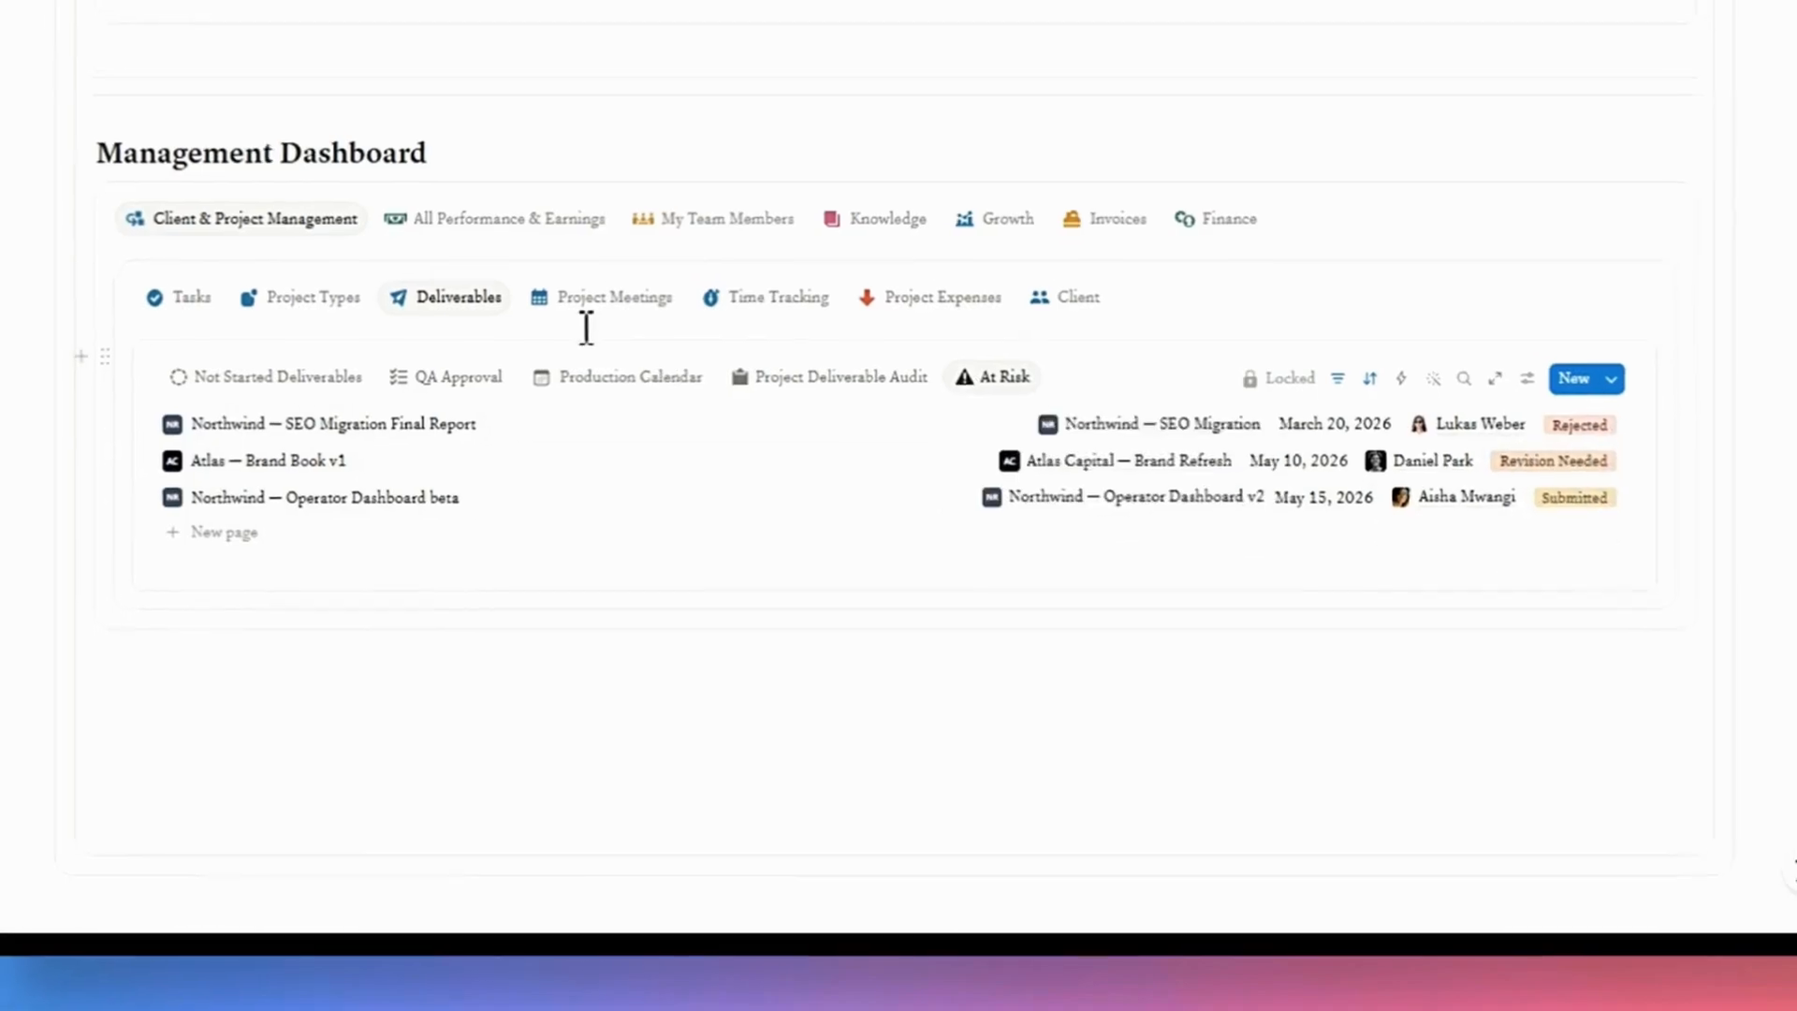
# - On the tasks management board, move the Apex Scaling Task card from To Do to Done
pyautogui.click(178, 296)
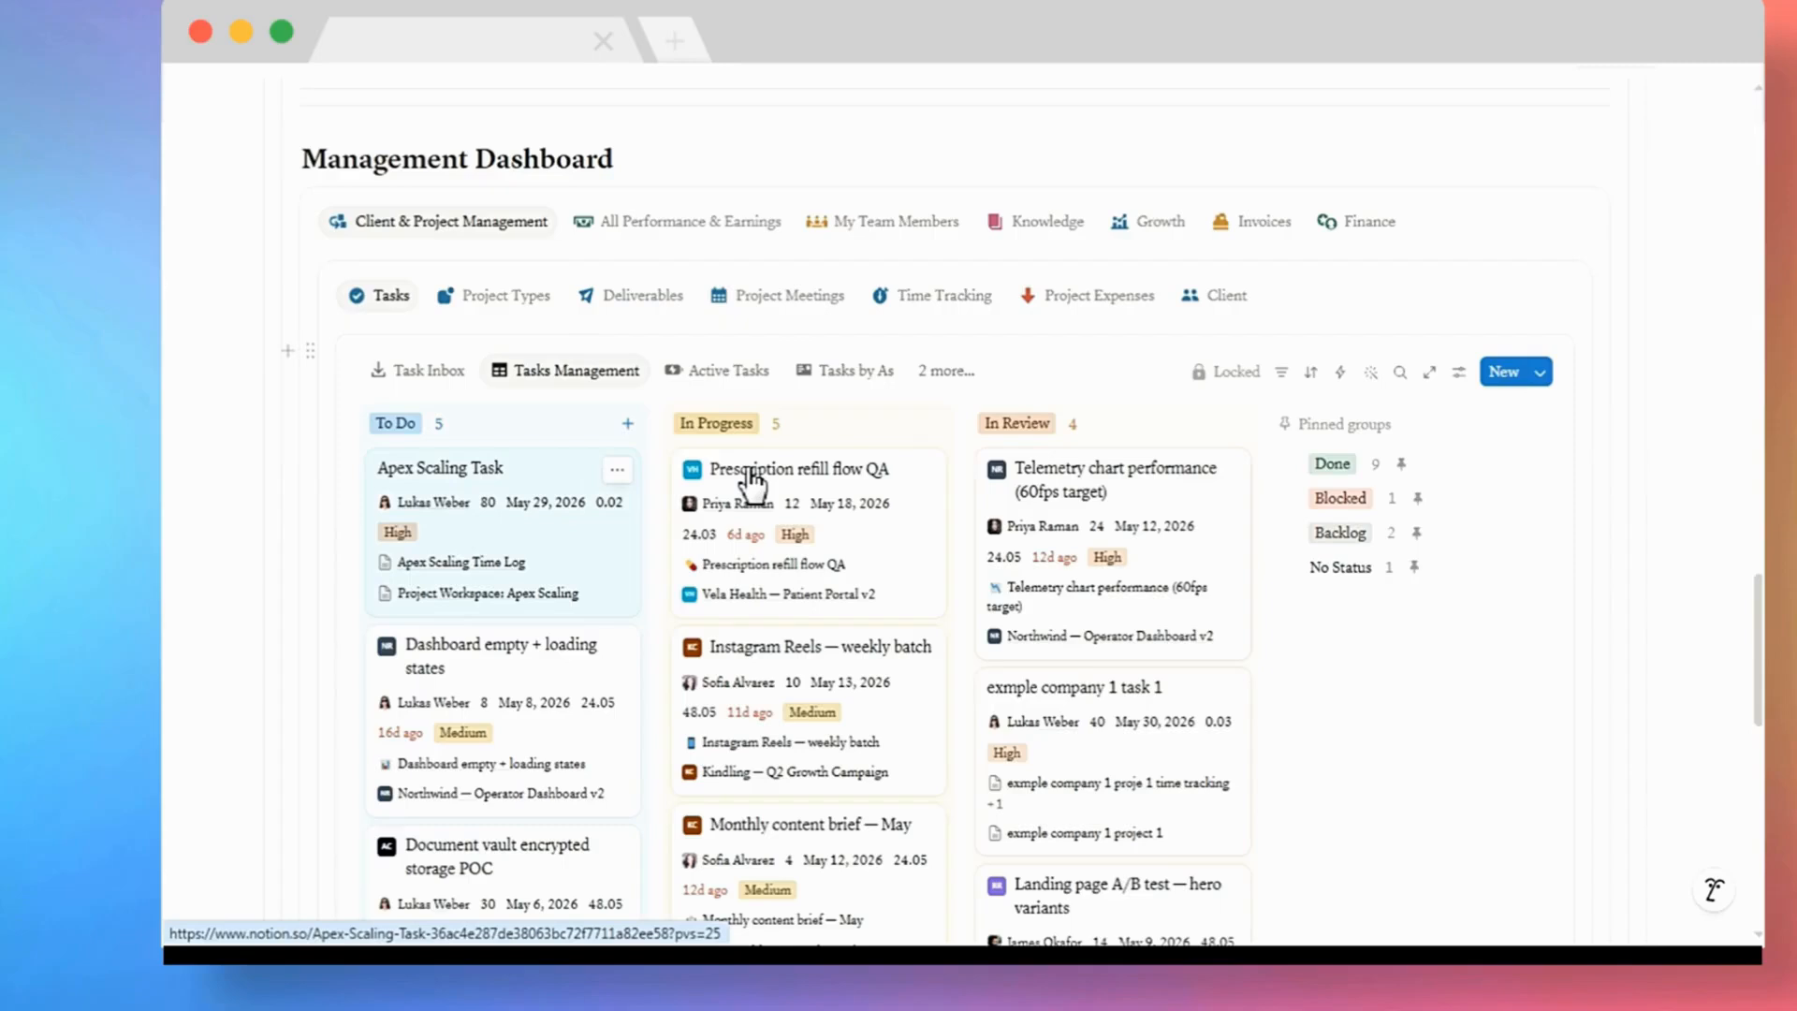
pyautogui.moveTo(751, 482); pyautogui.dragTo(1346, 472)
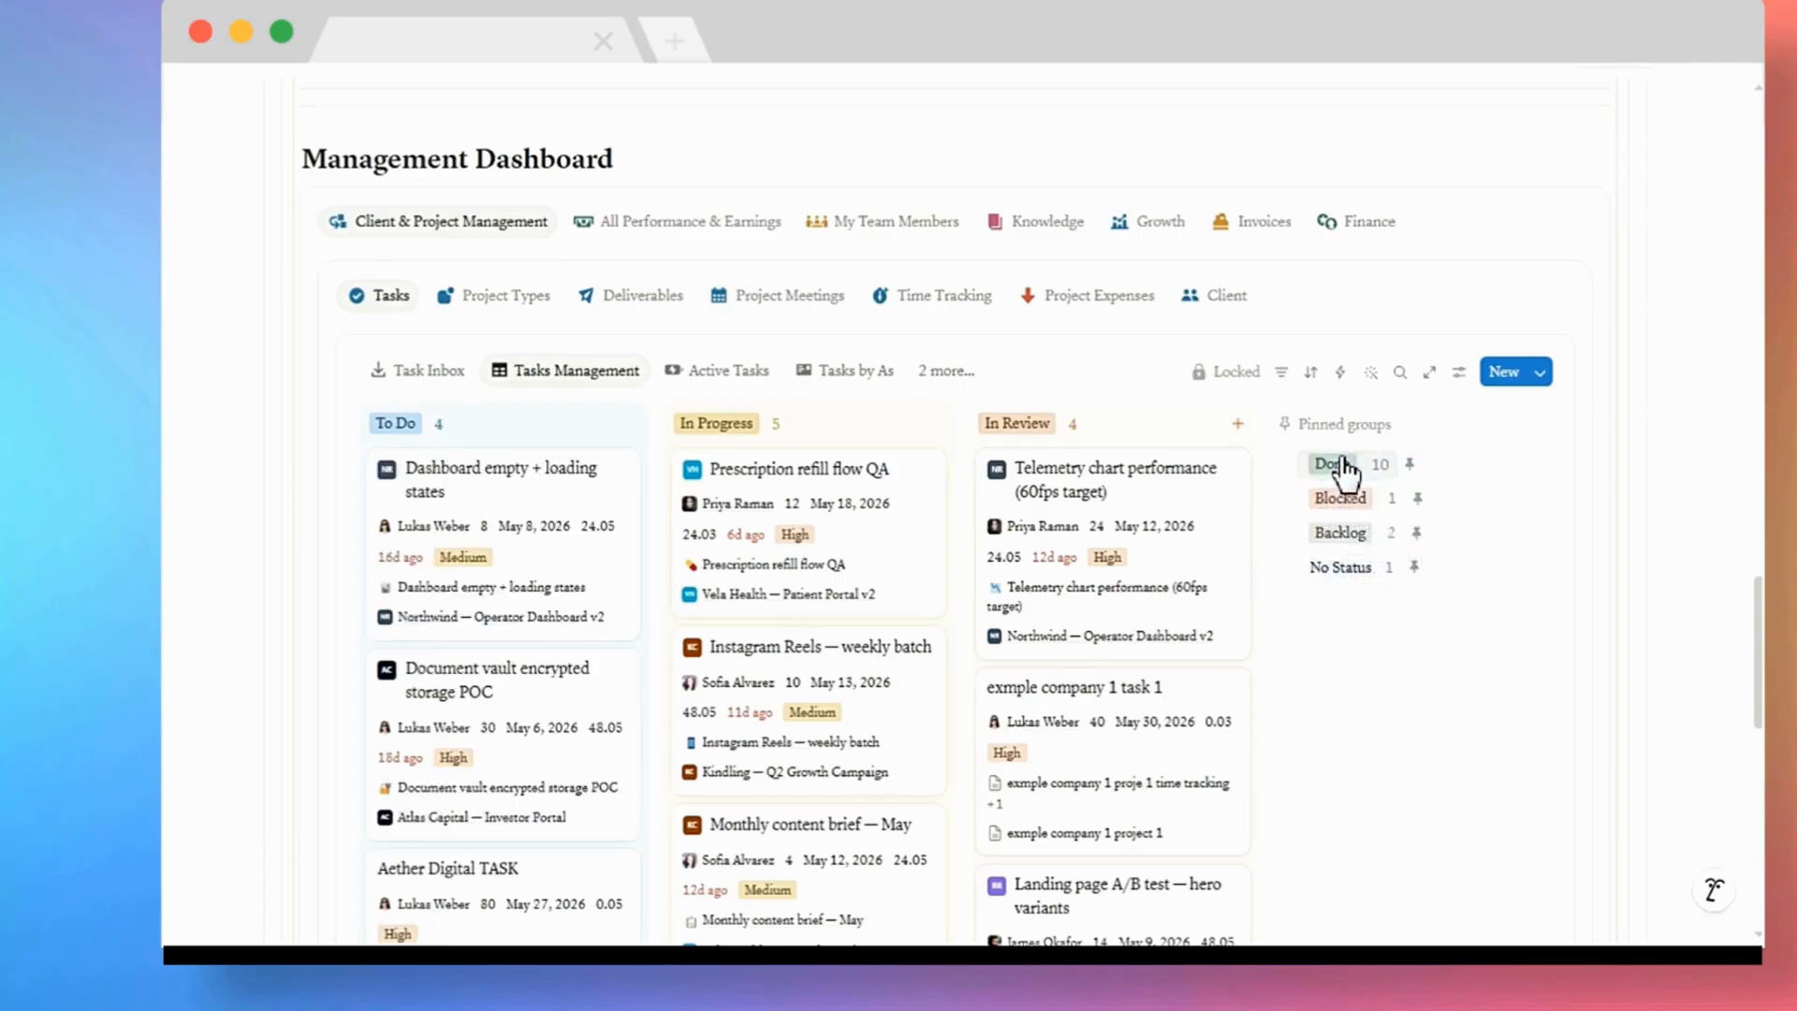
# - Review the active tasks by project, the tasks by assignee, and the urgent and overdue tasks with their projects
pyautogui.click(739, 372)
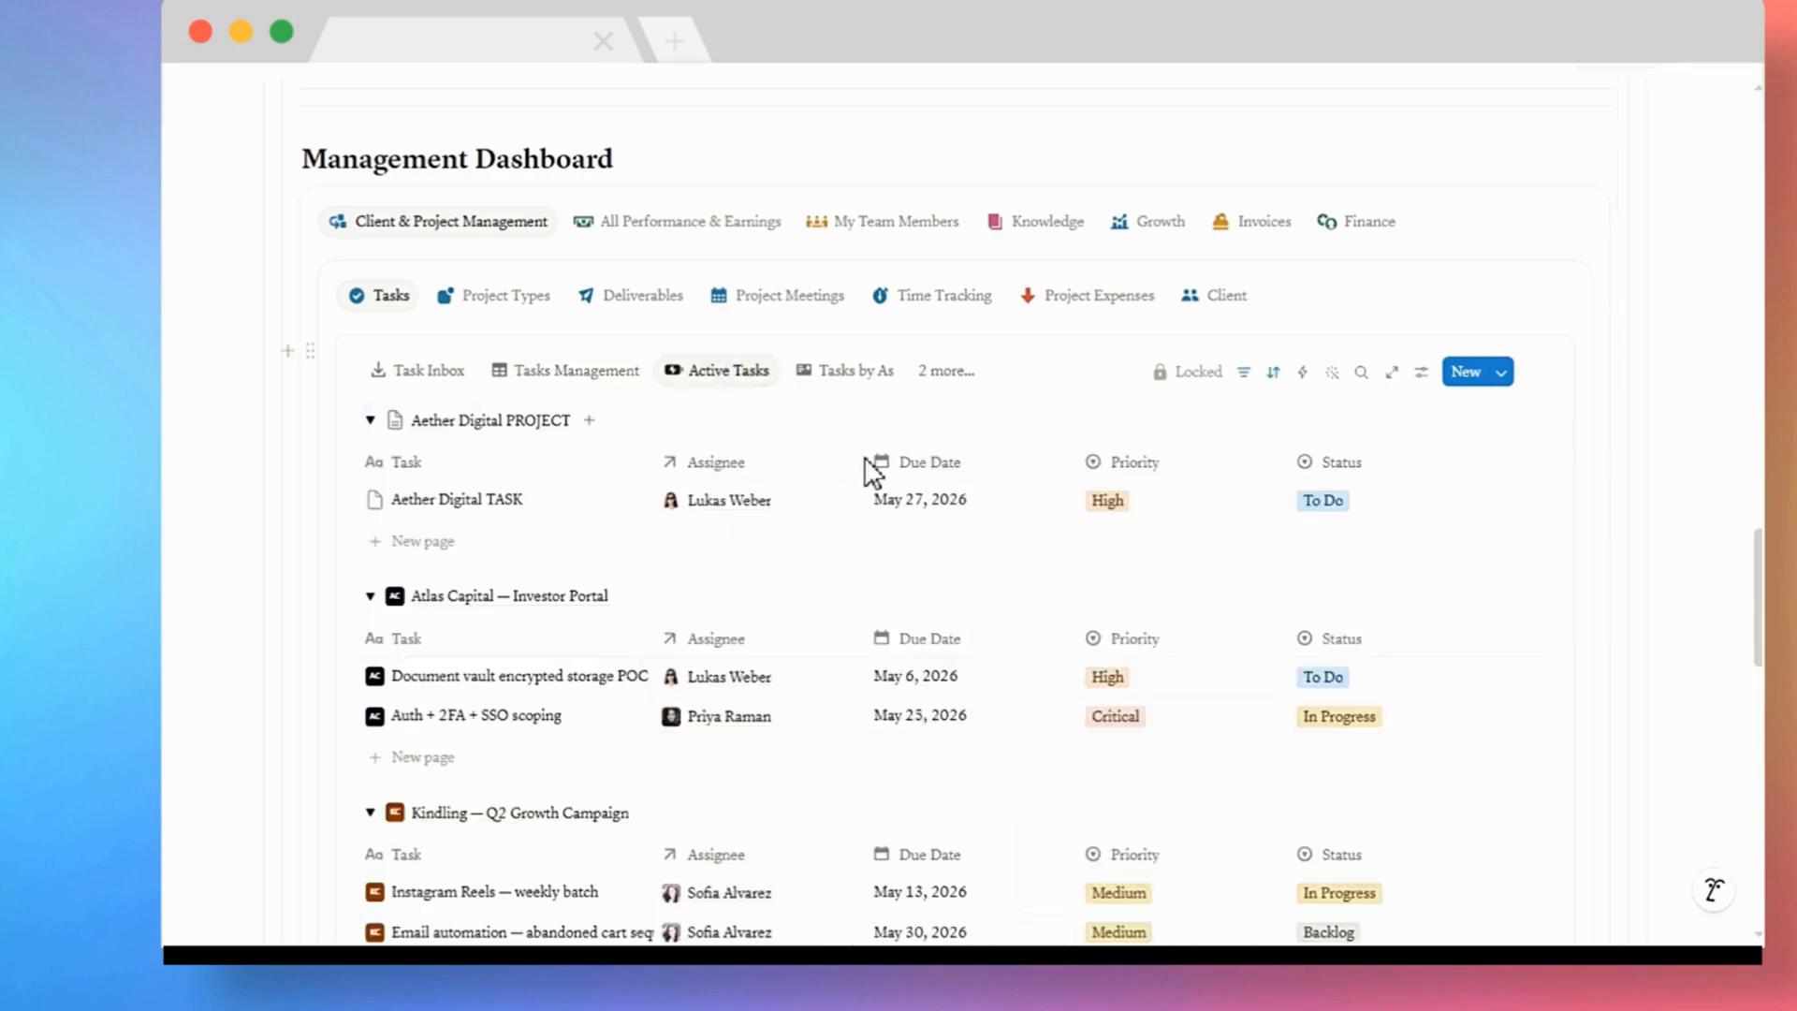
pyautogui.click(867, 375)
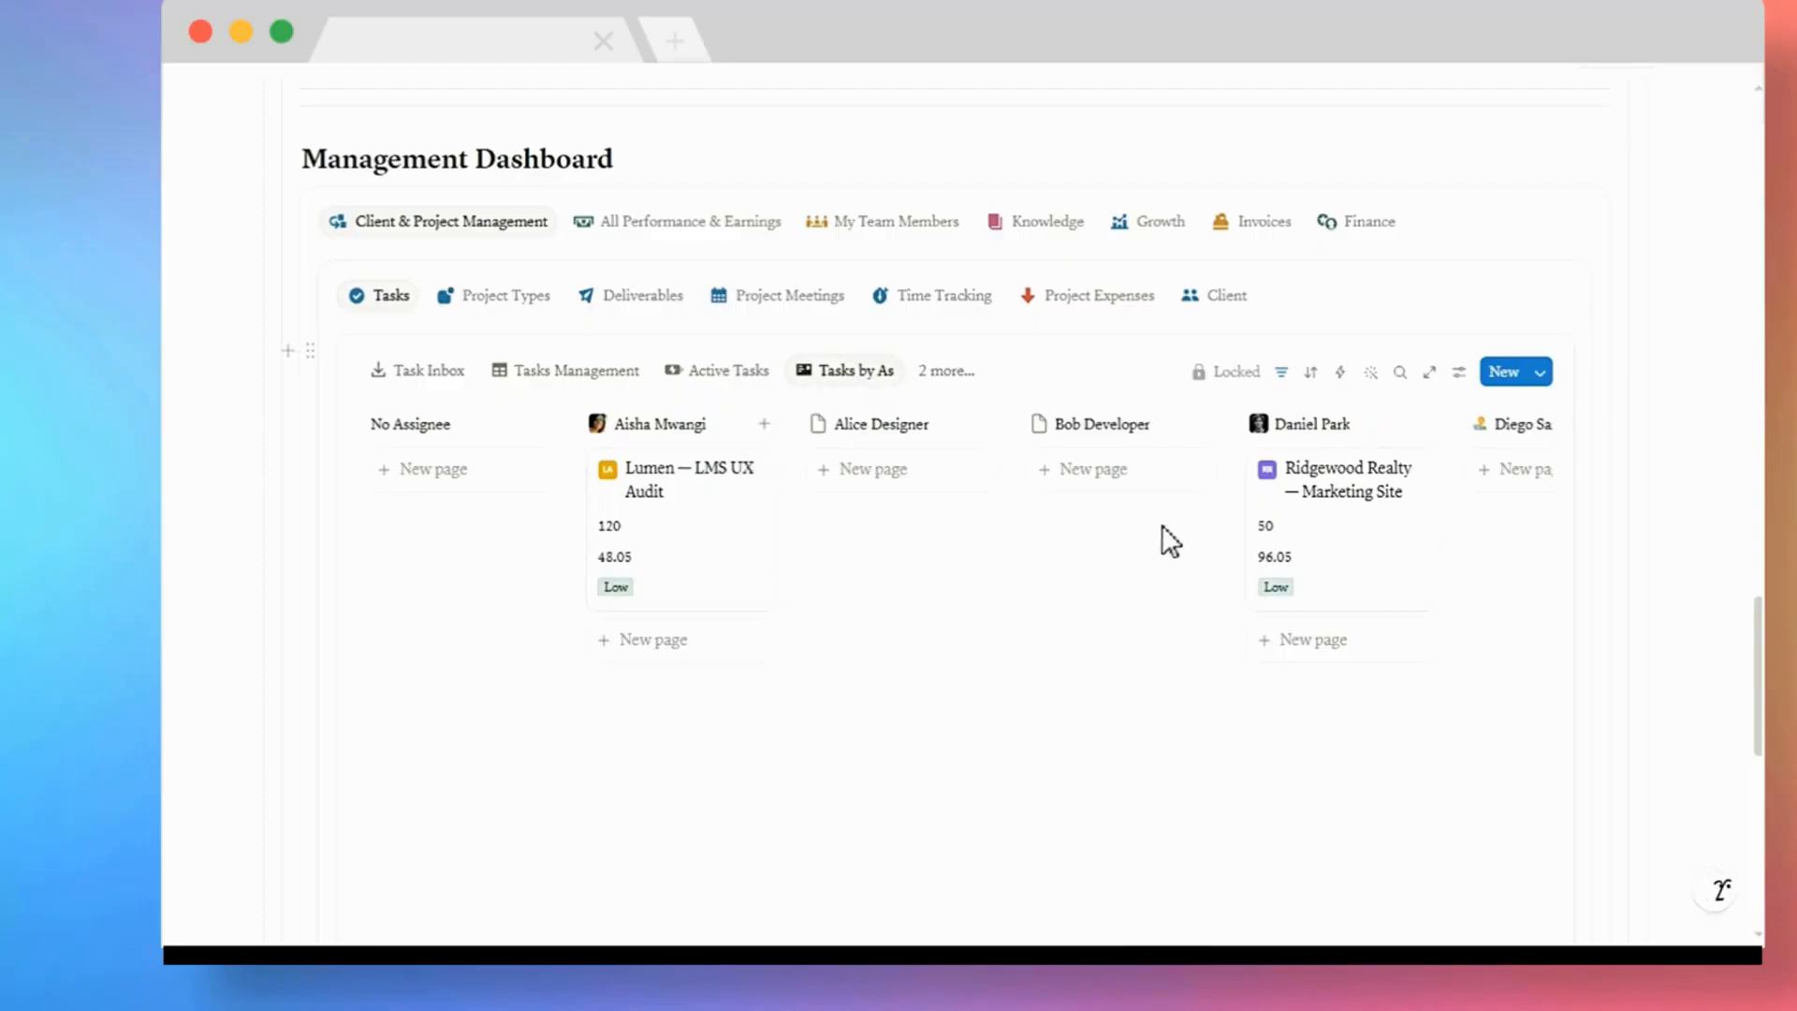
pyautogui.click(943, 372)
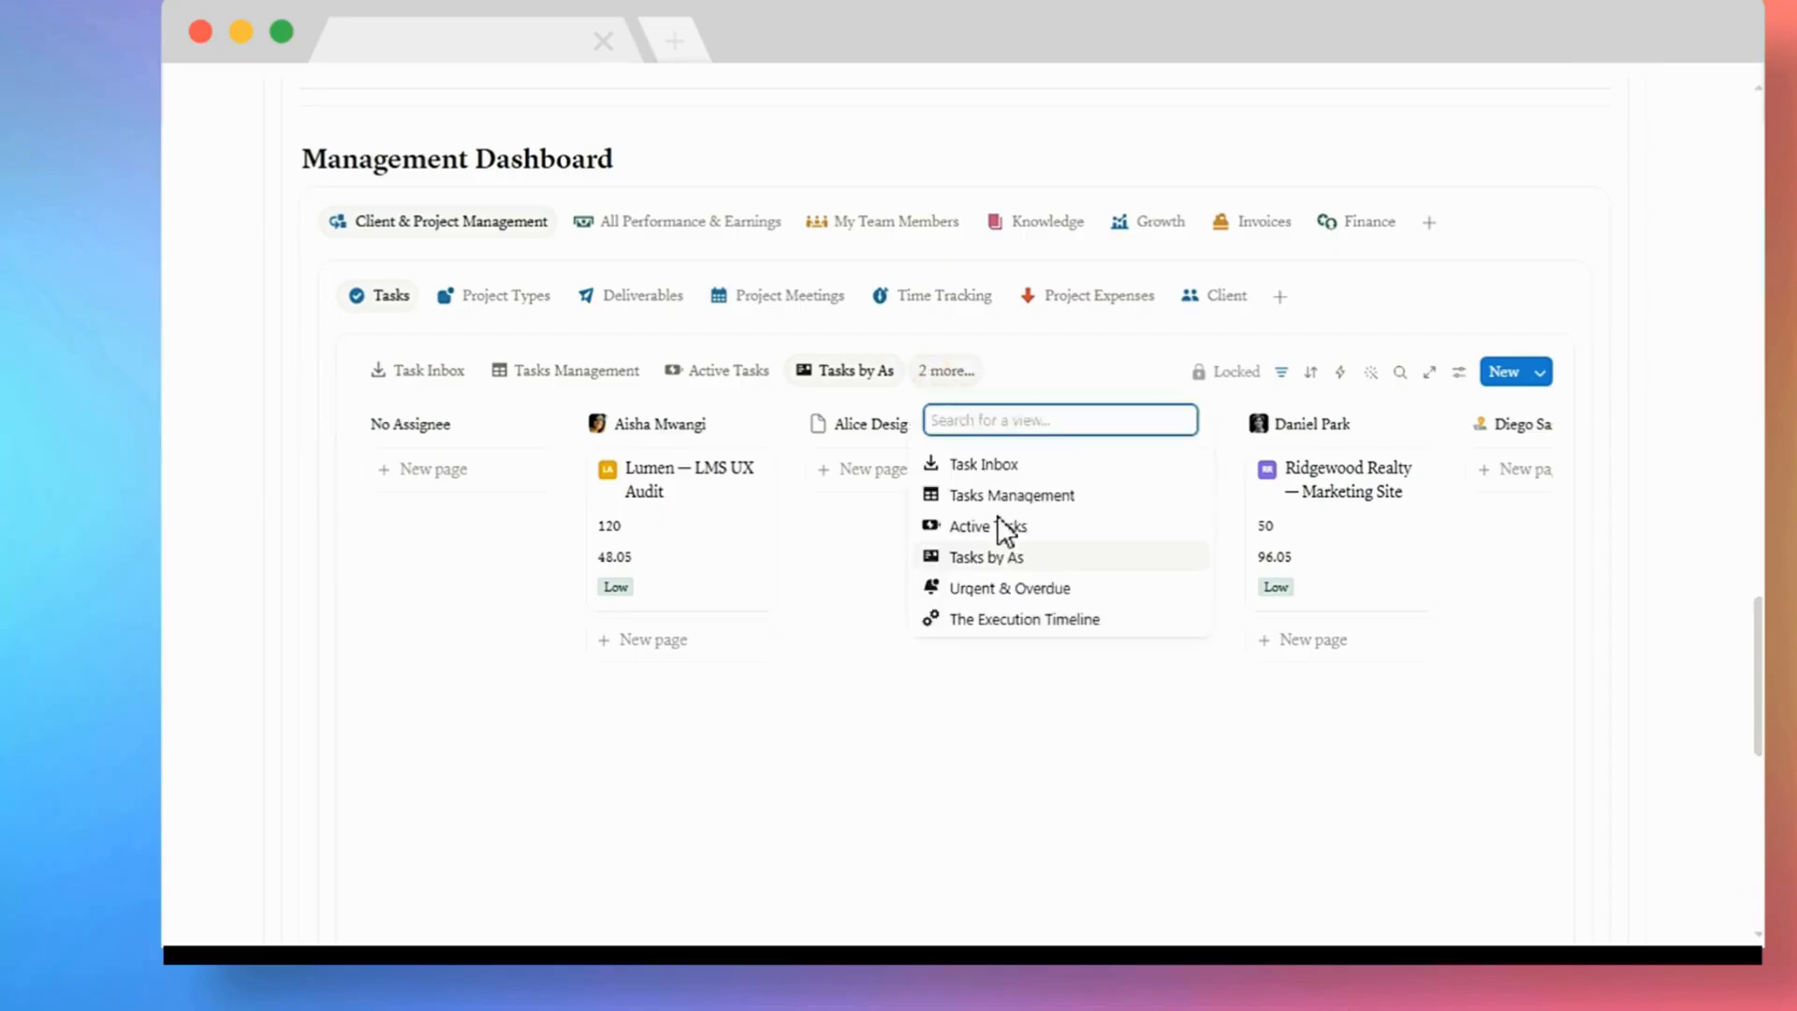
pyautogui.click(994, 589)
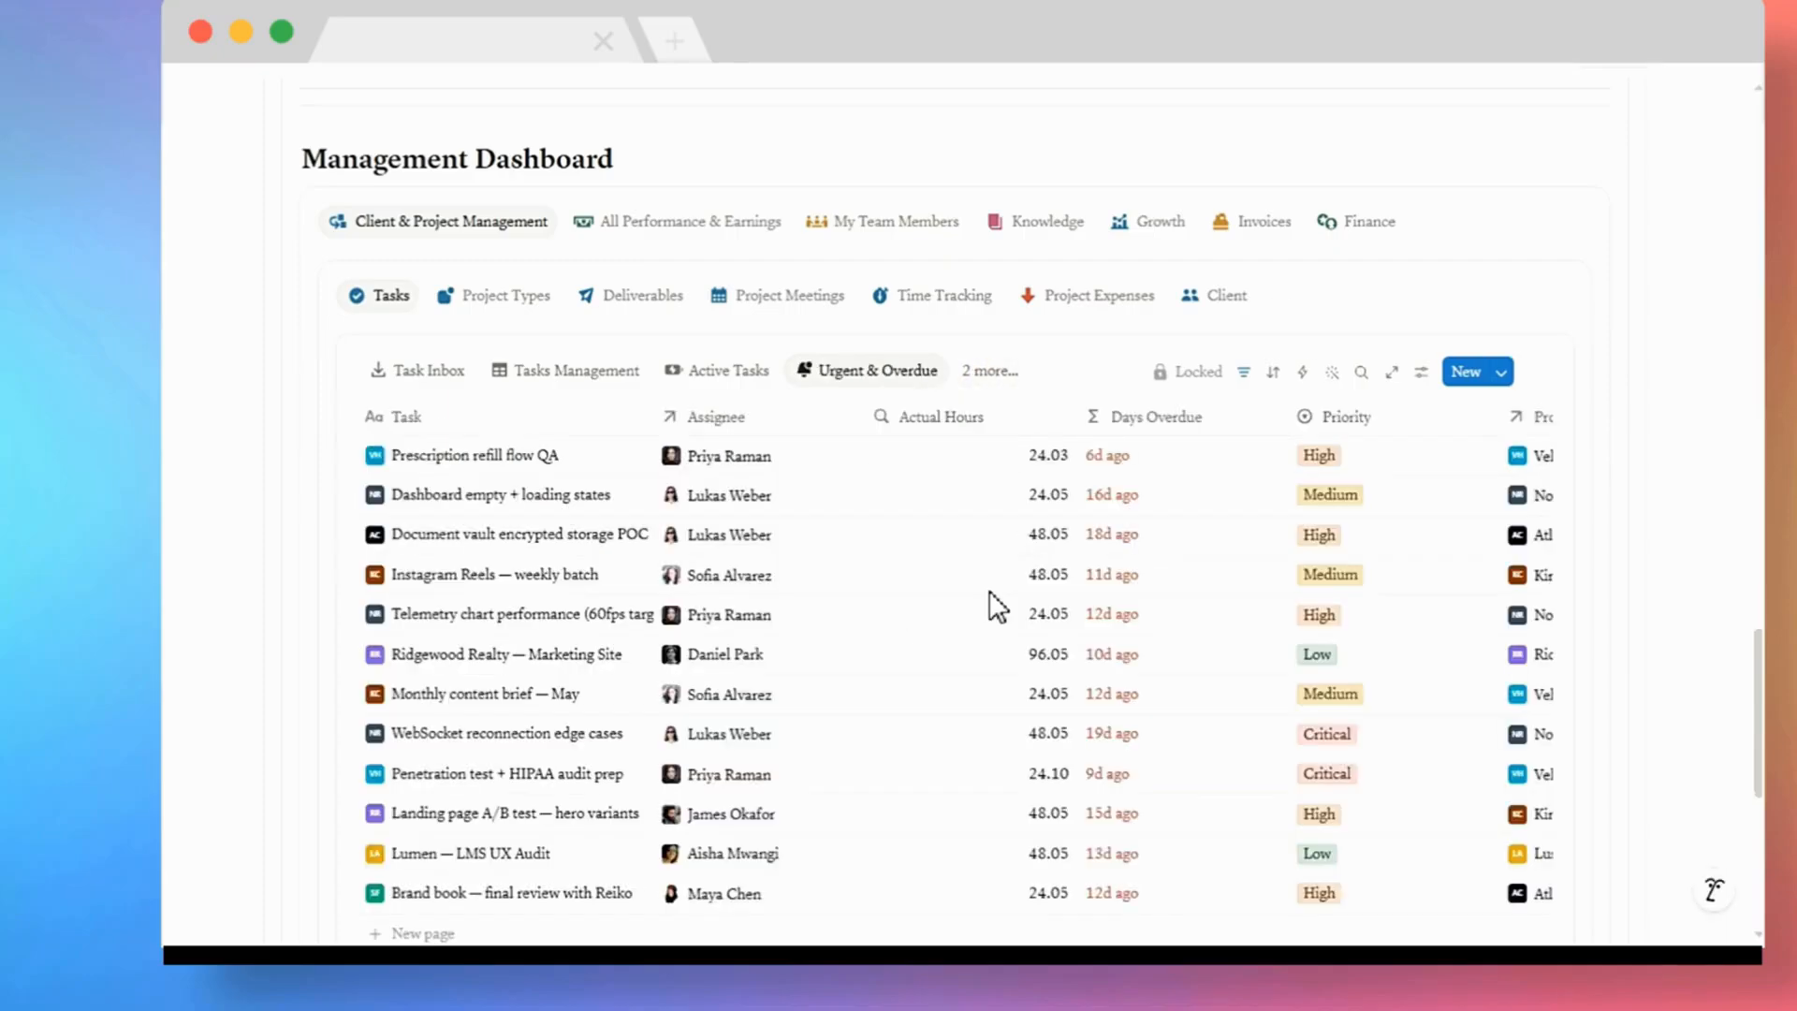
pyautogui.scroll(-2, 997, 606)
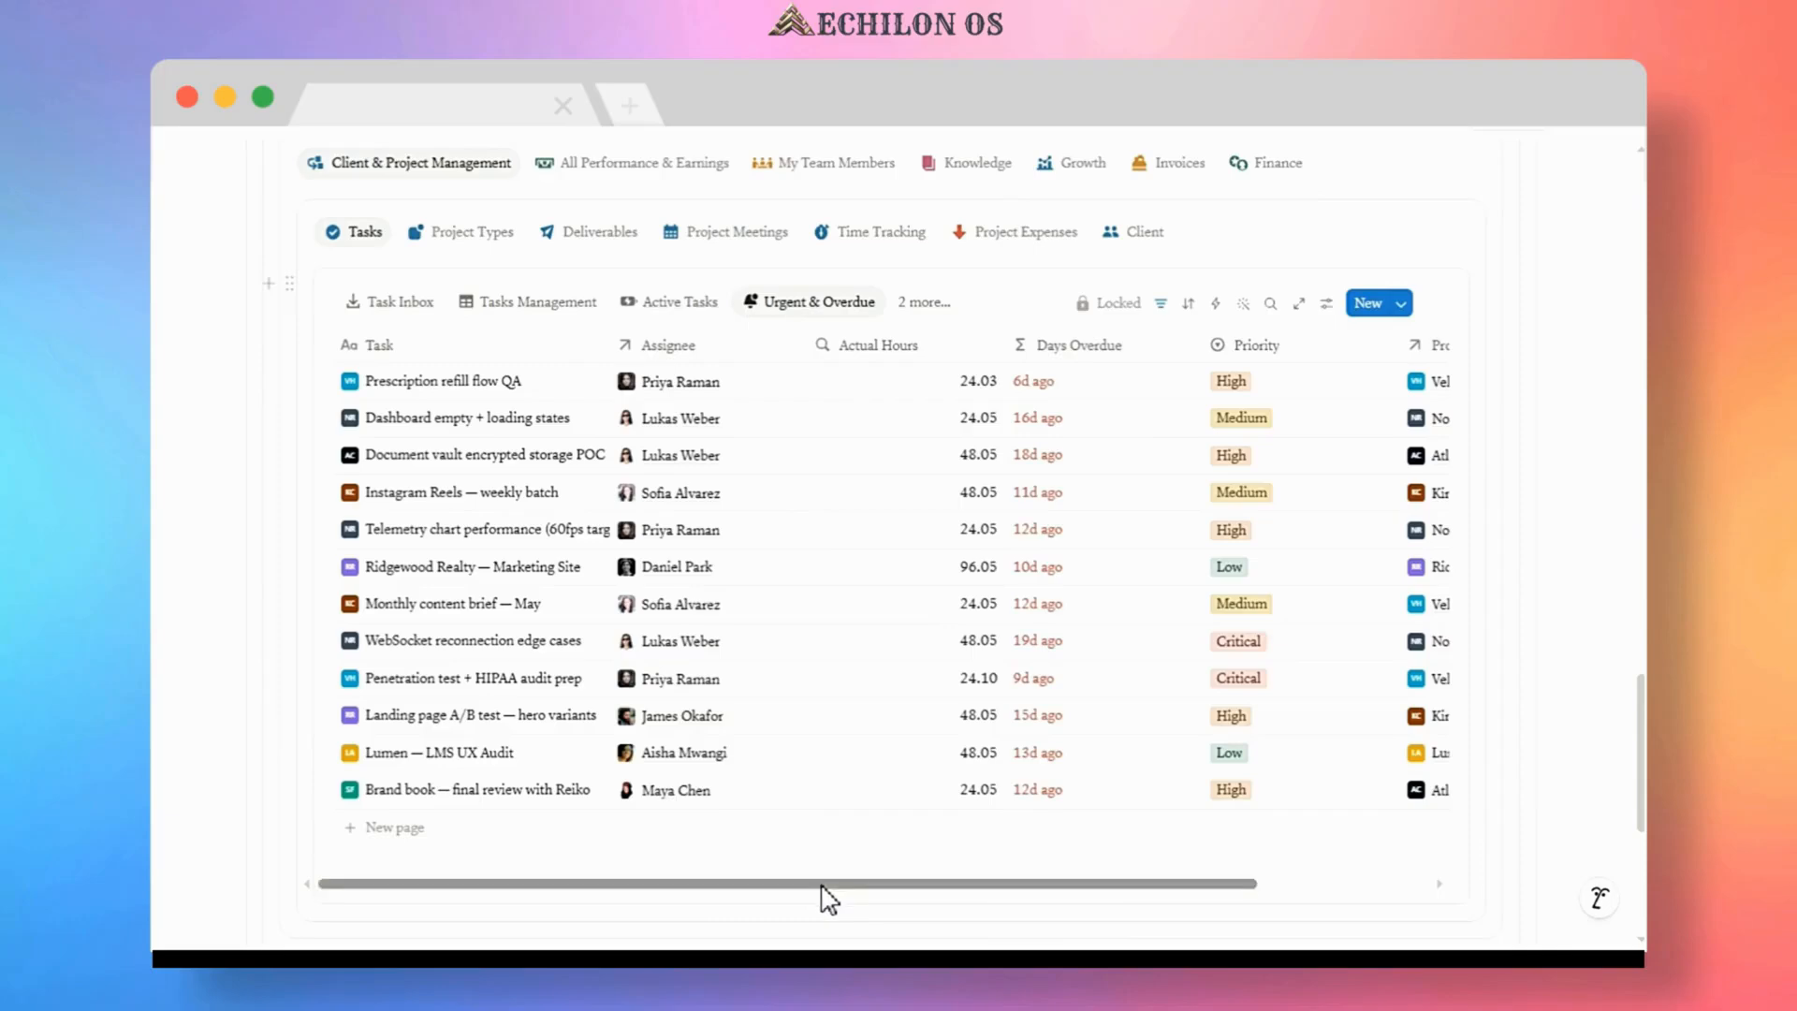
pyautogui.moveTo(835, 897); pyautogui.dragTo(1017, 908)
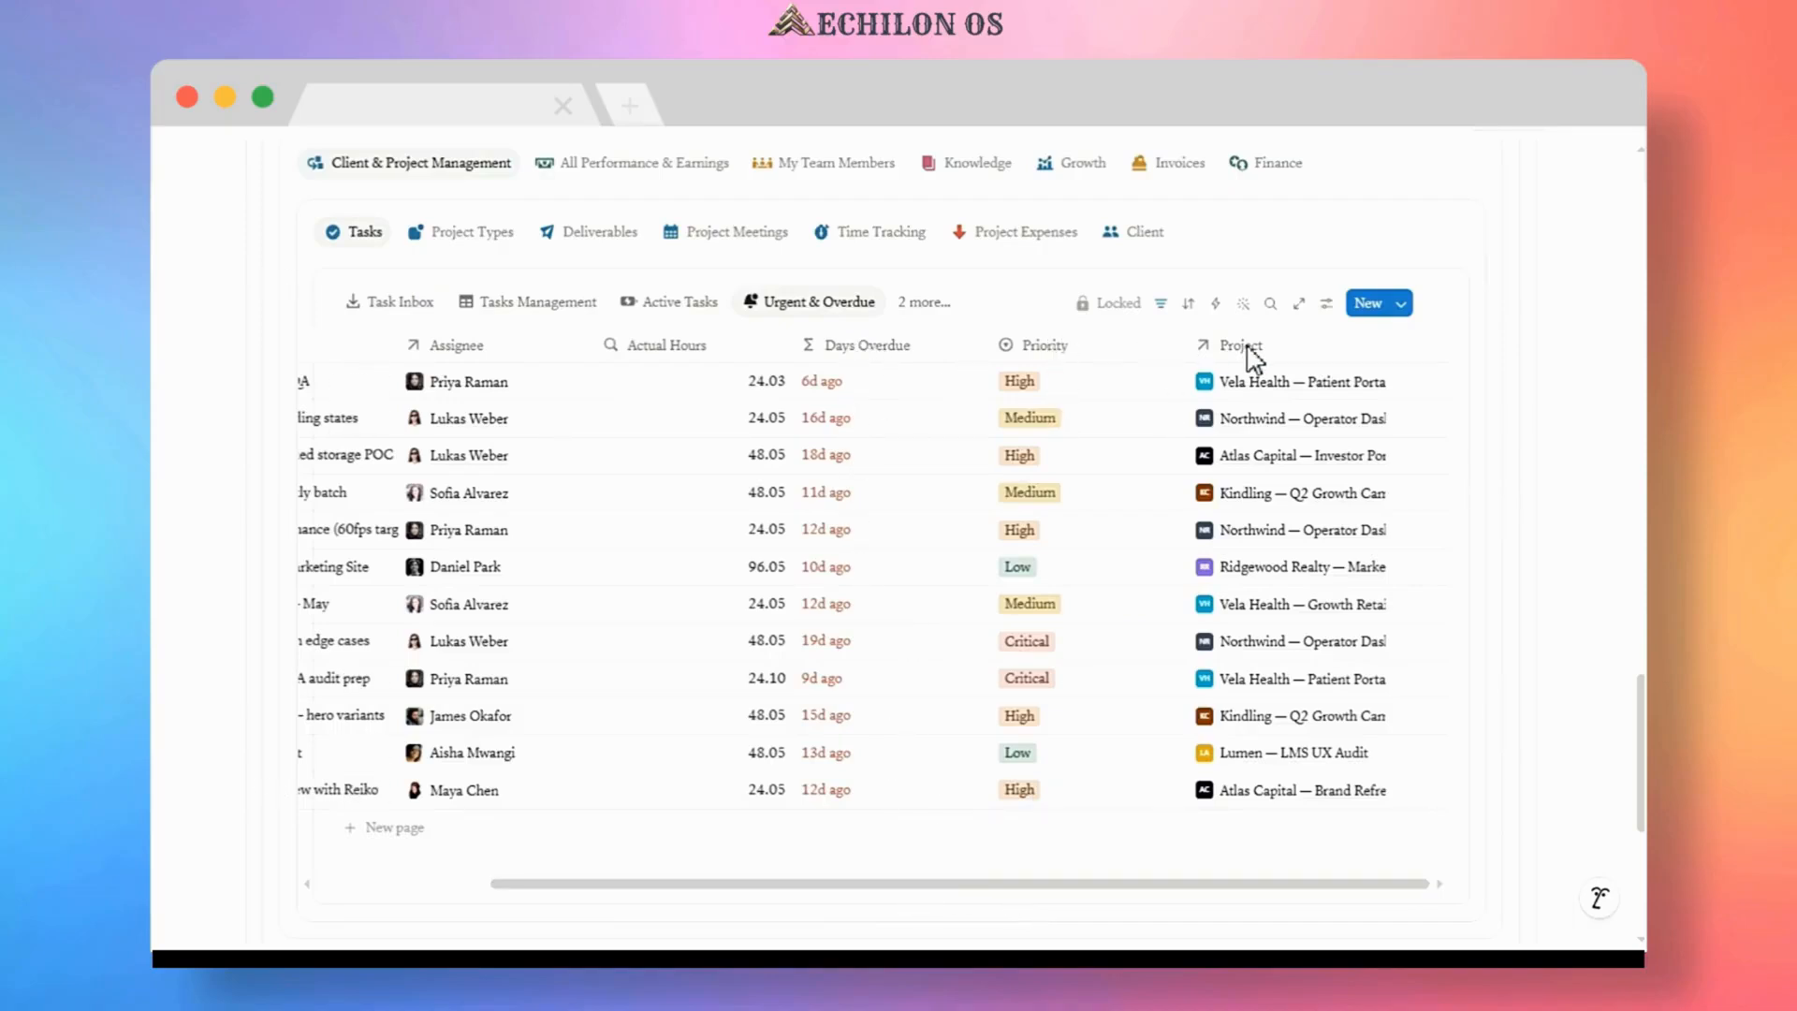
# - Check the May 2026 task schedule in the execution timeline calendar
pyautogui.click(924, 304)
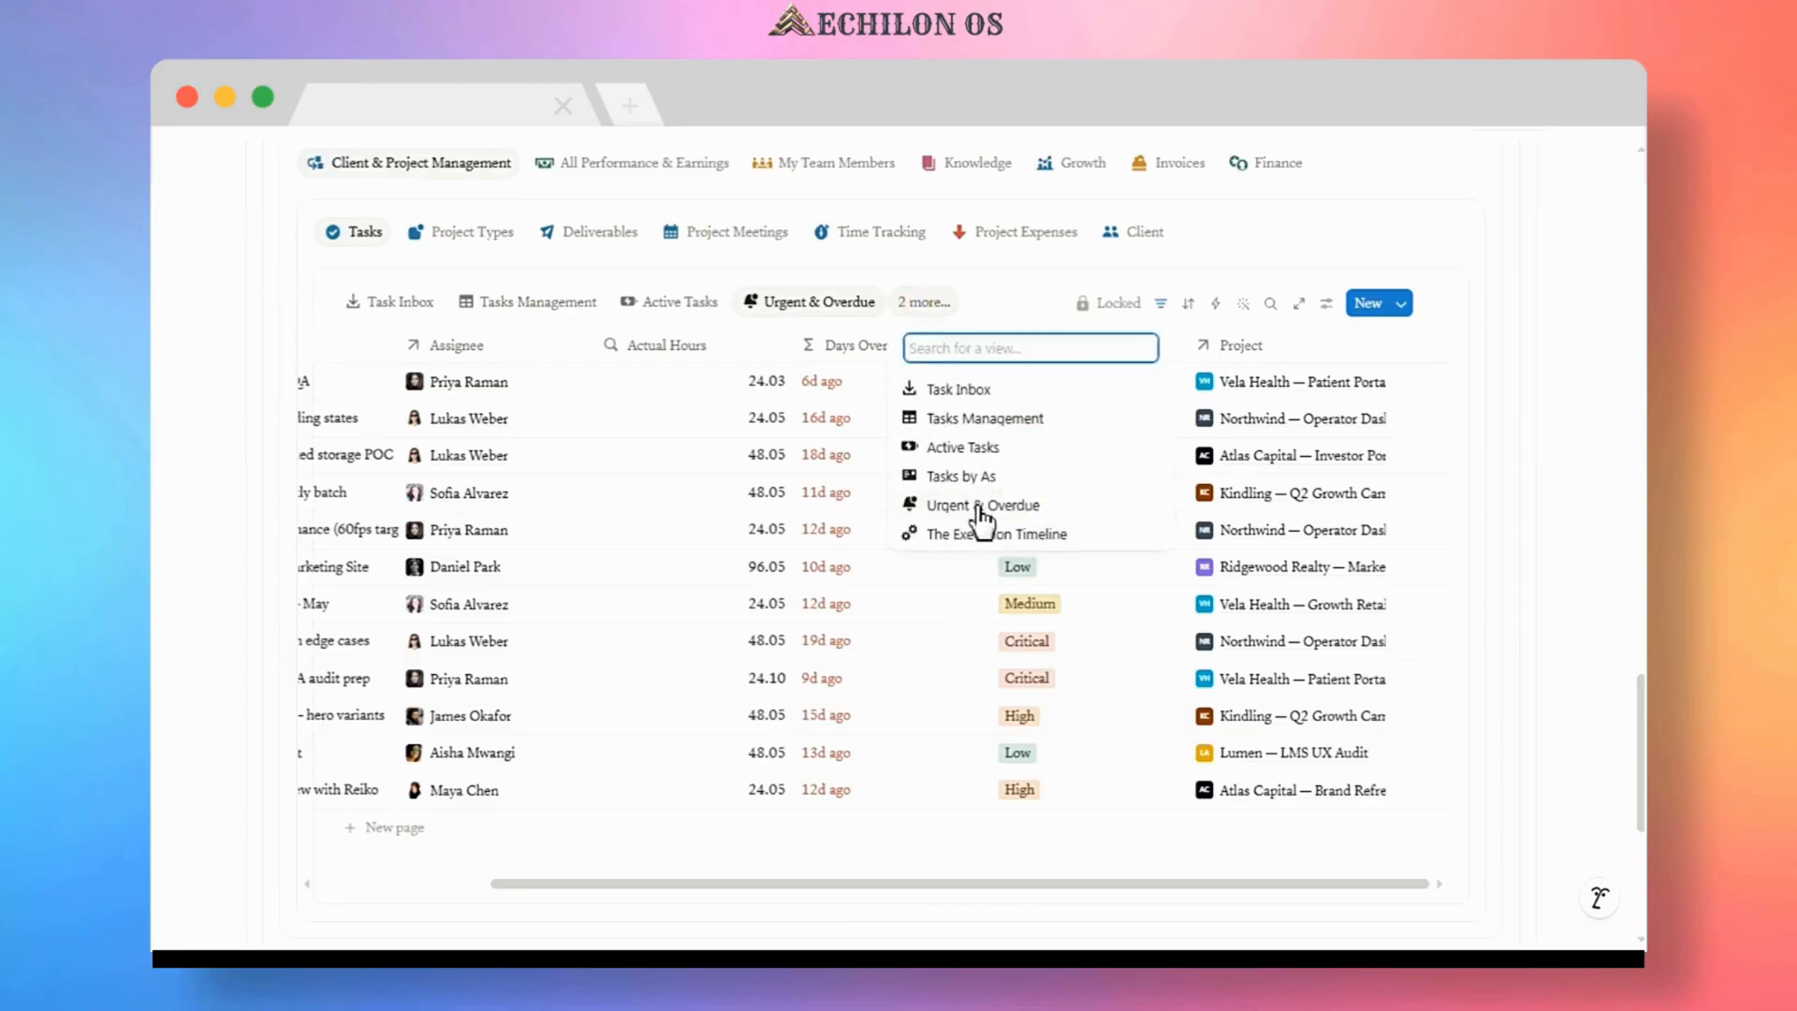
pyautogui.click(980, 535)
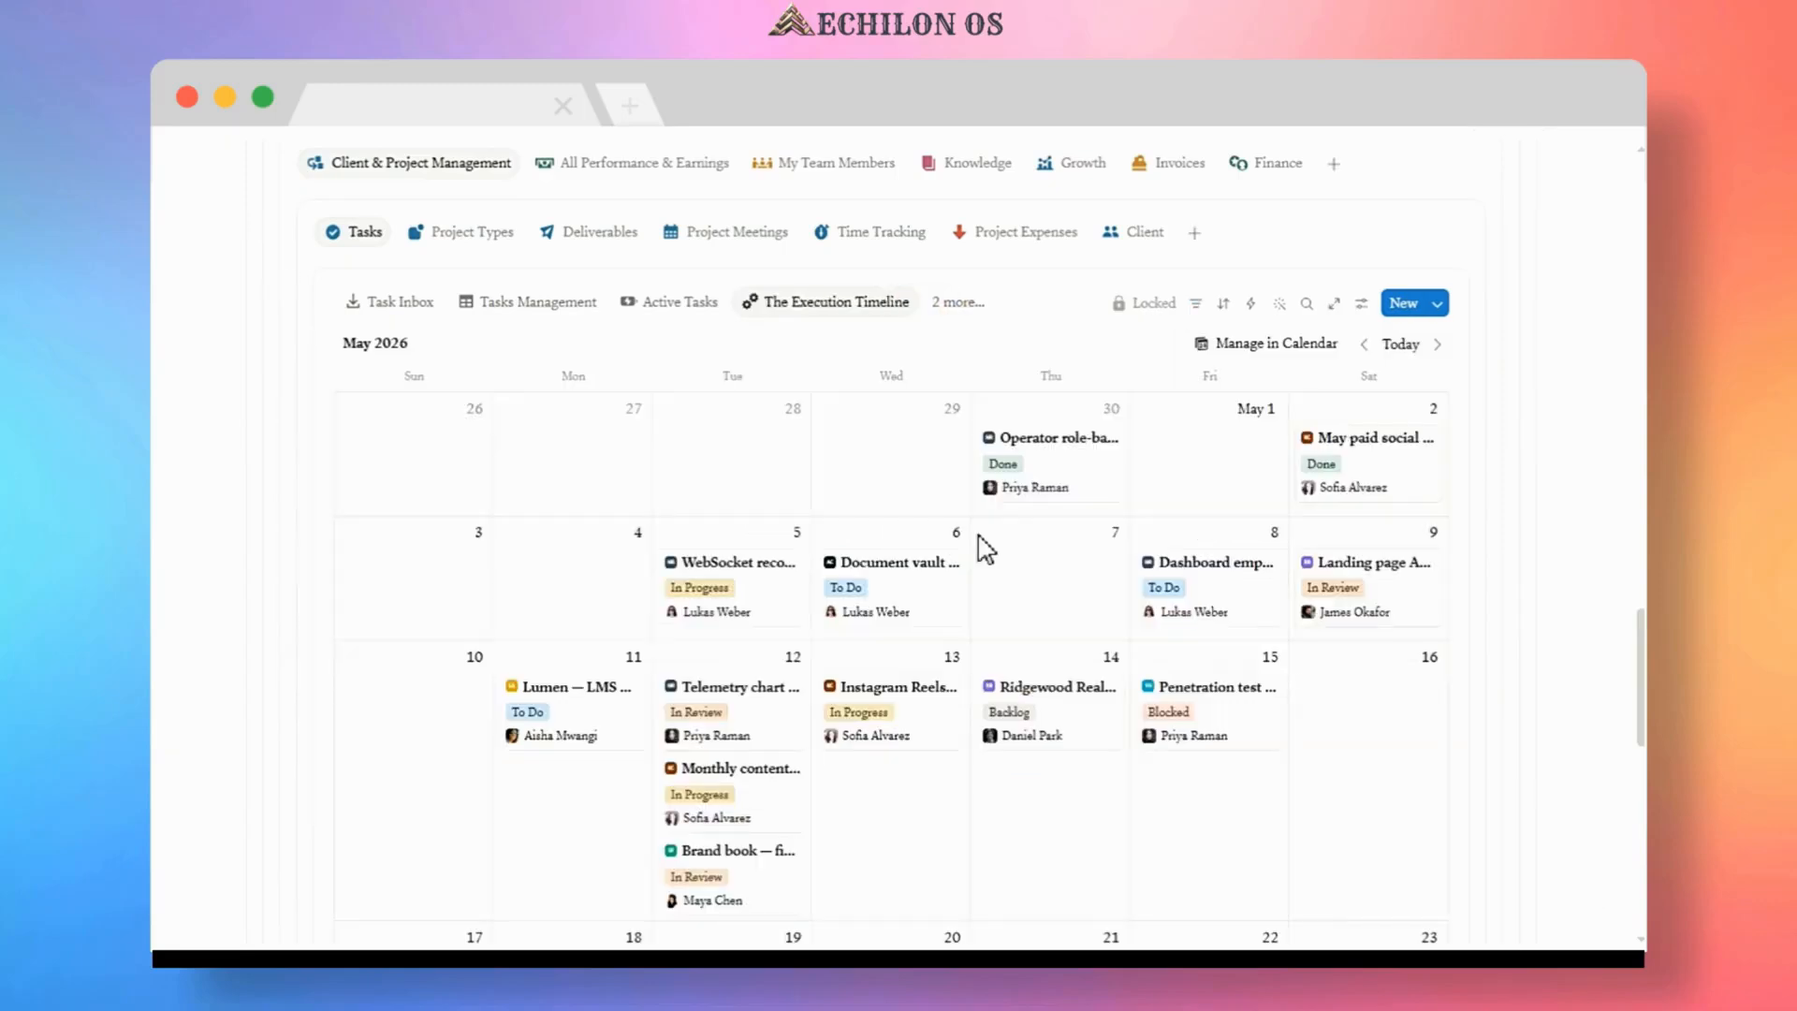
pyautogui.scroll(-5, 985, 548)
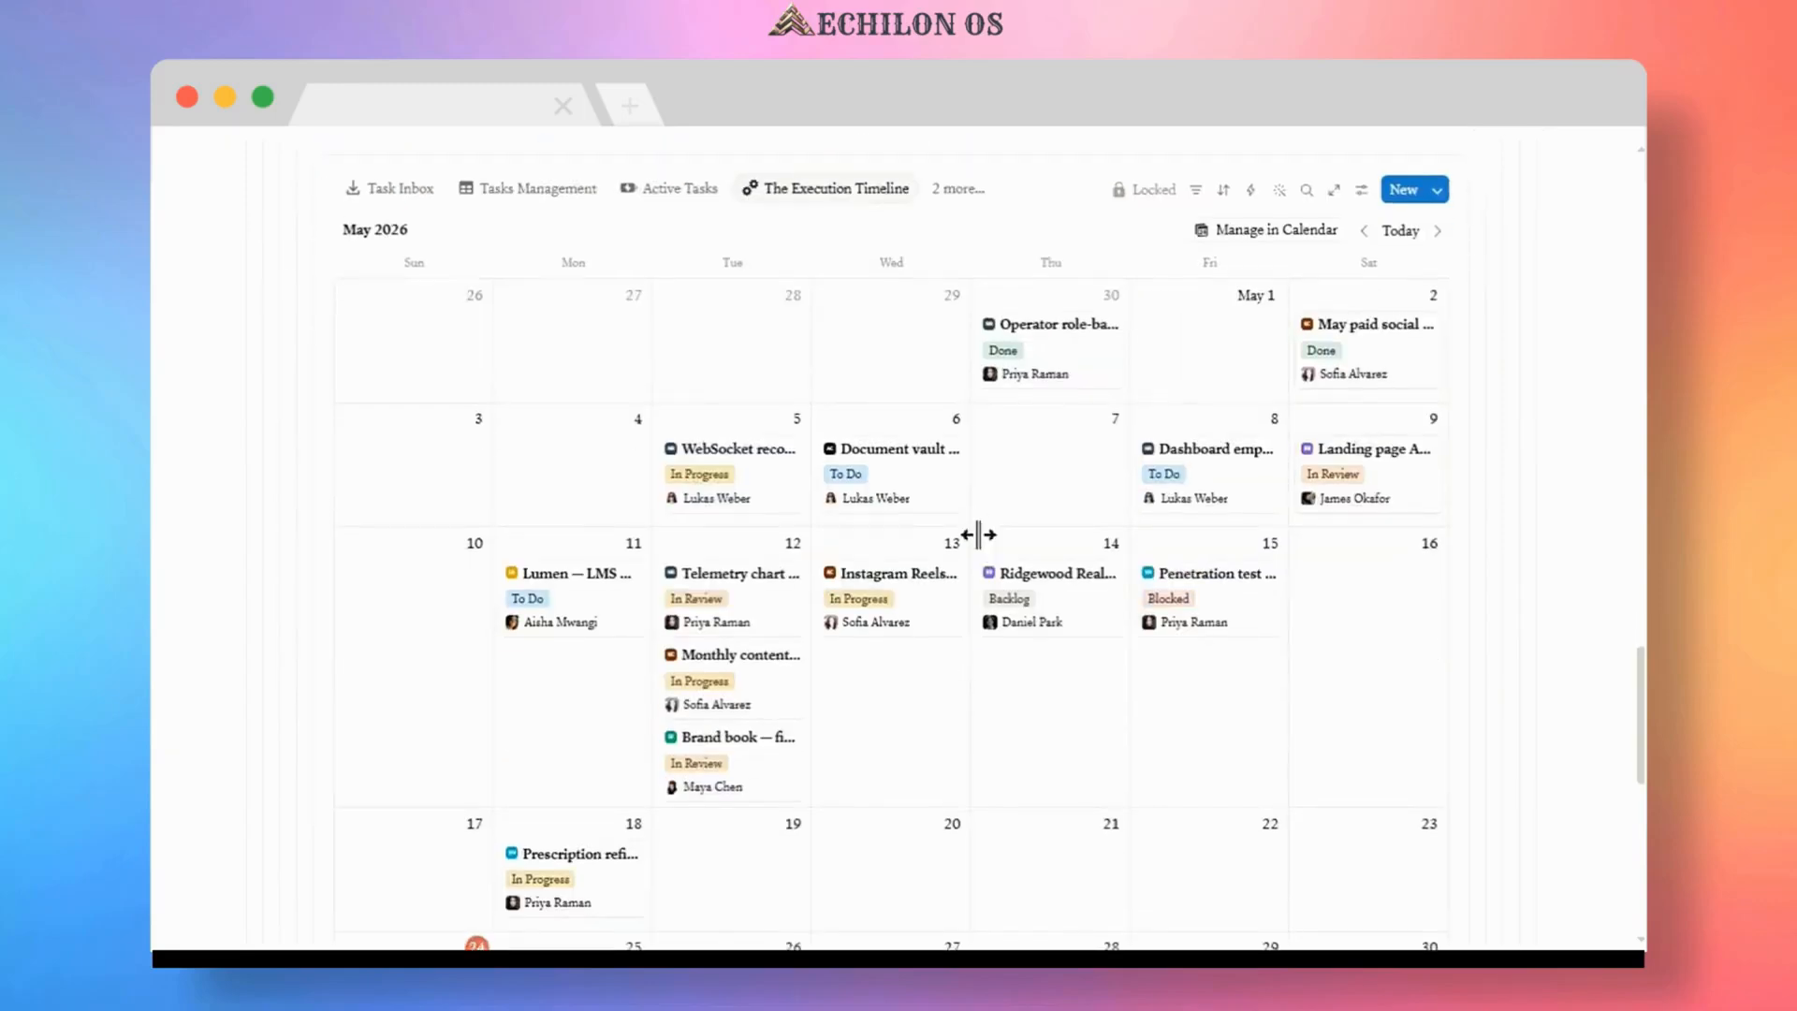
pyautogui.scroll(-3, 985, 549)
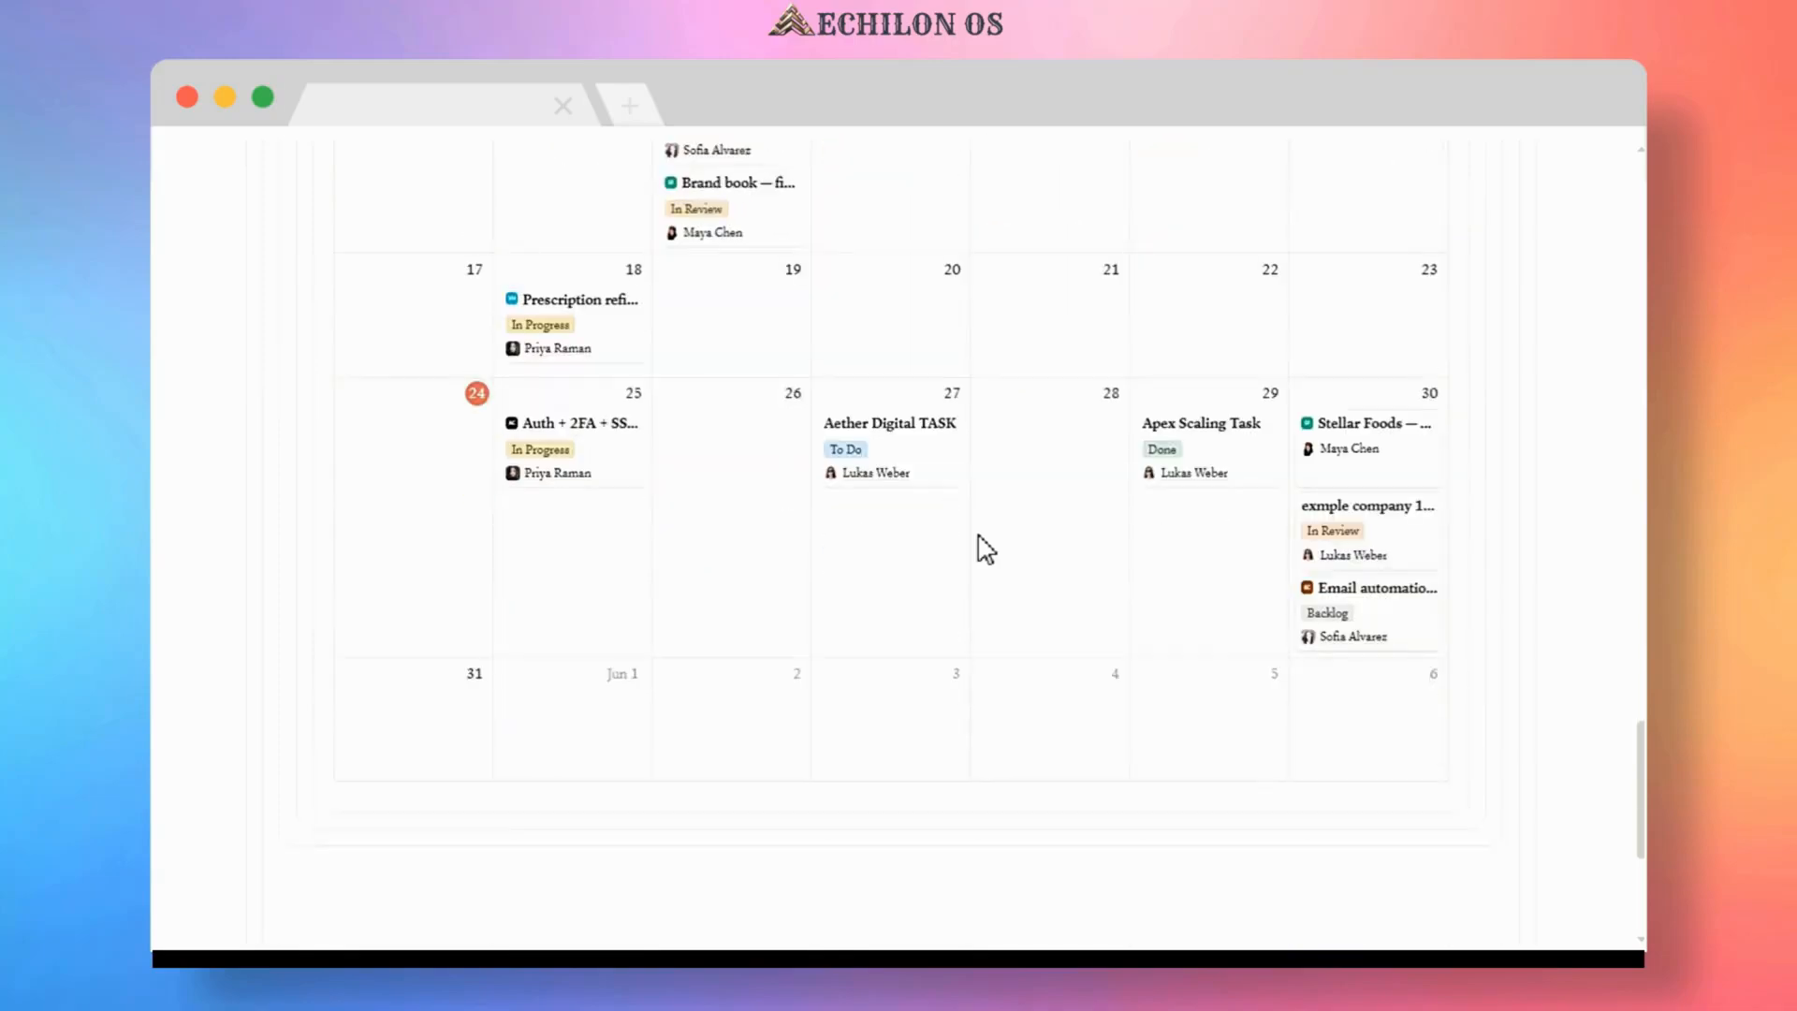
pyautogui.scroll(8, 985, 549)
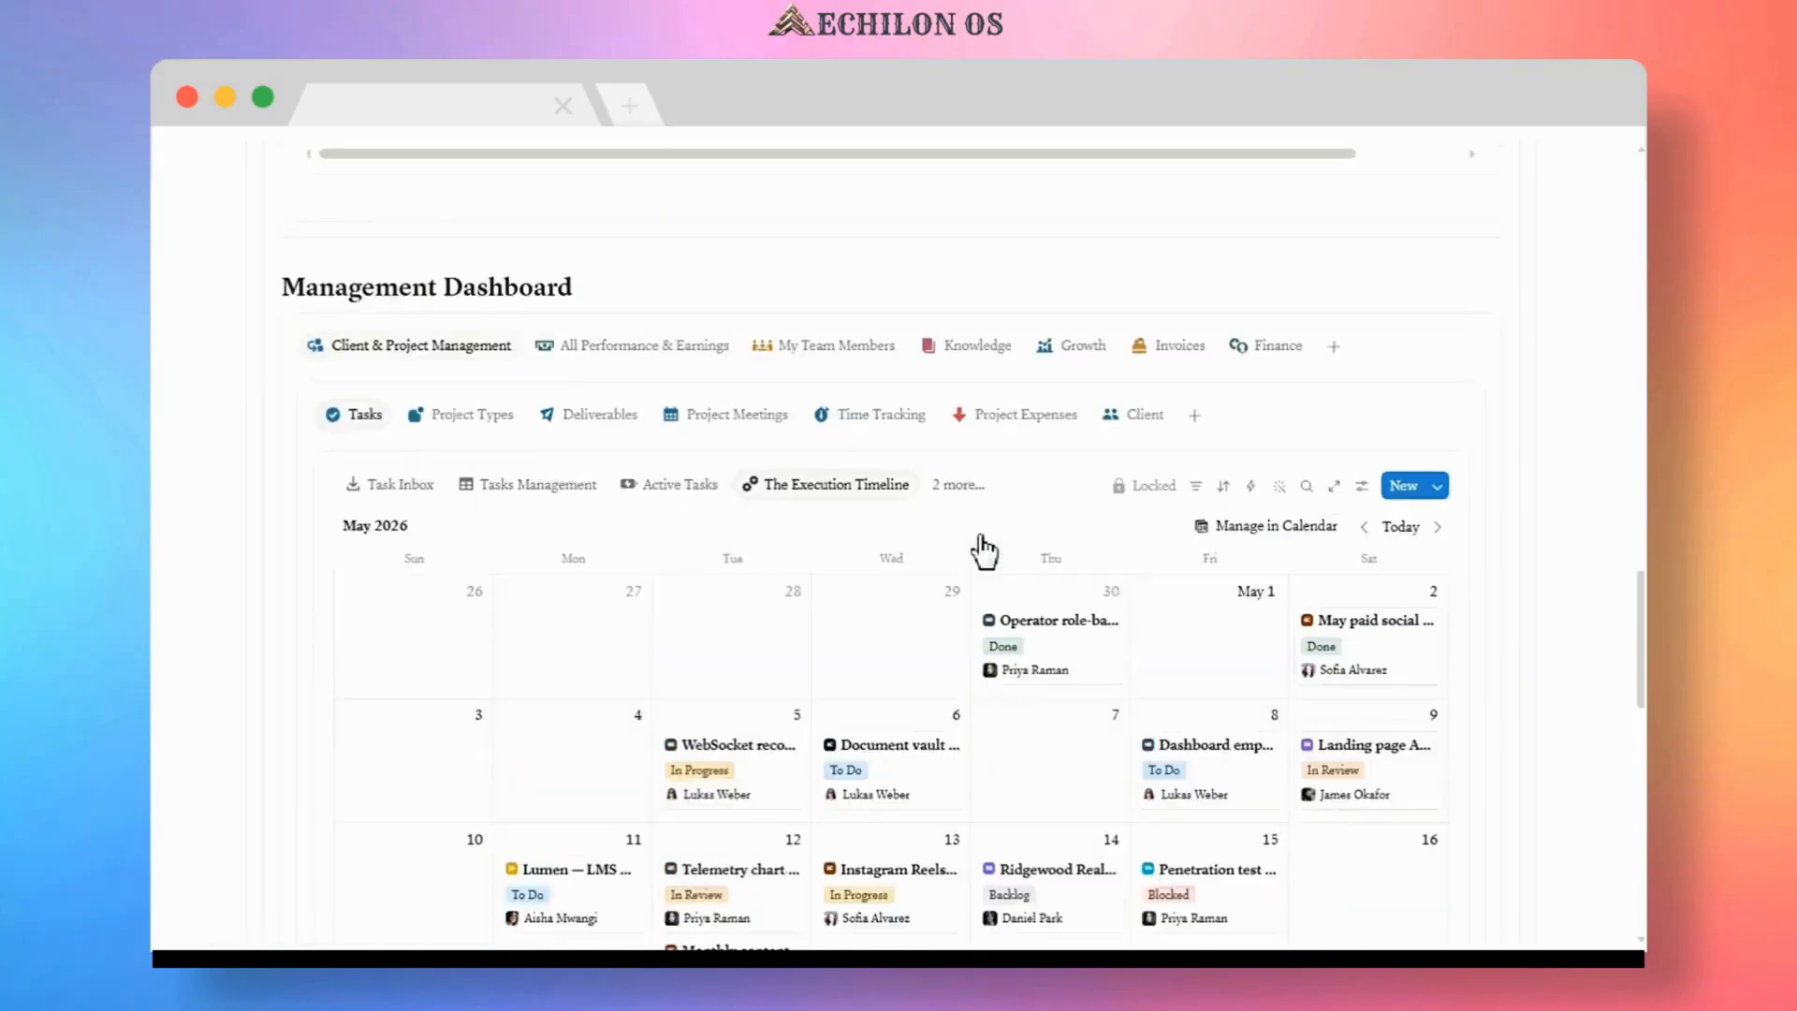
pyautogui.scroll(1, 983, 550)
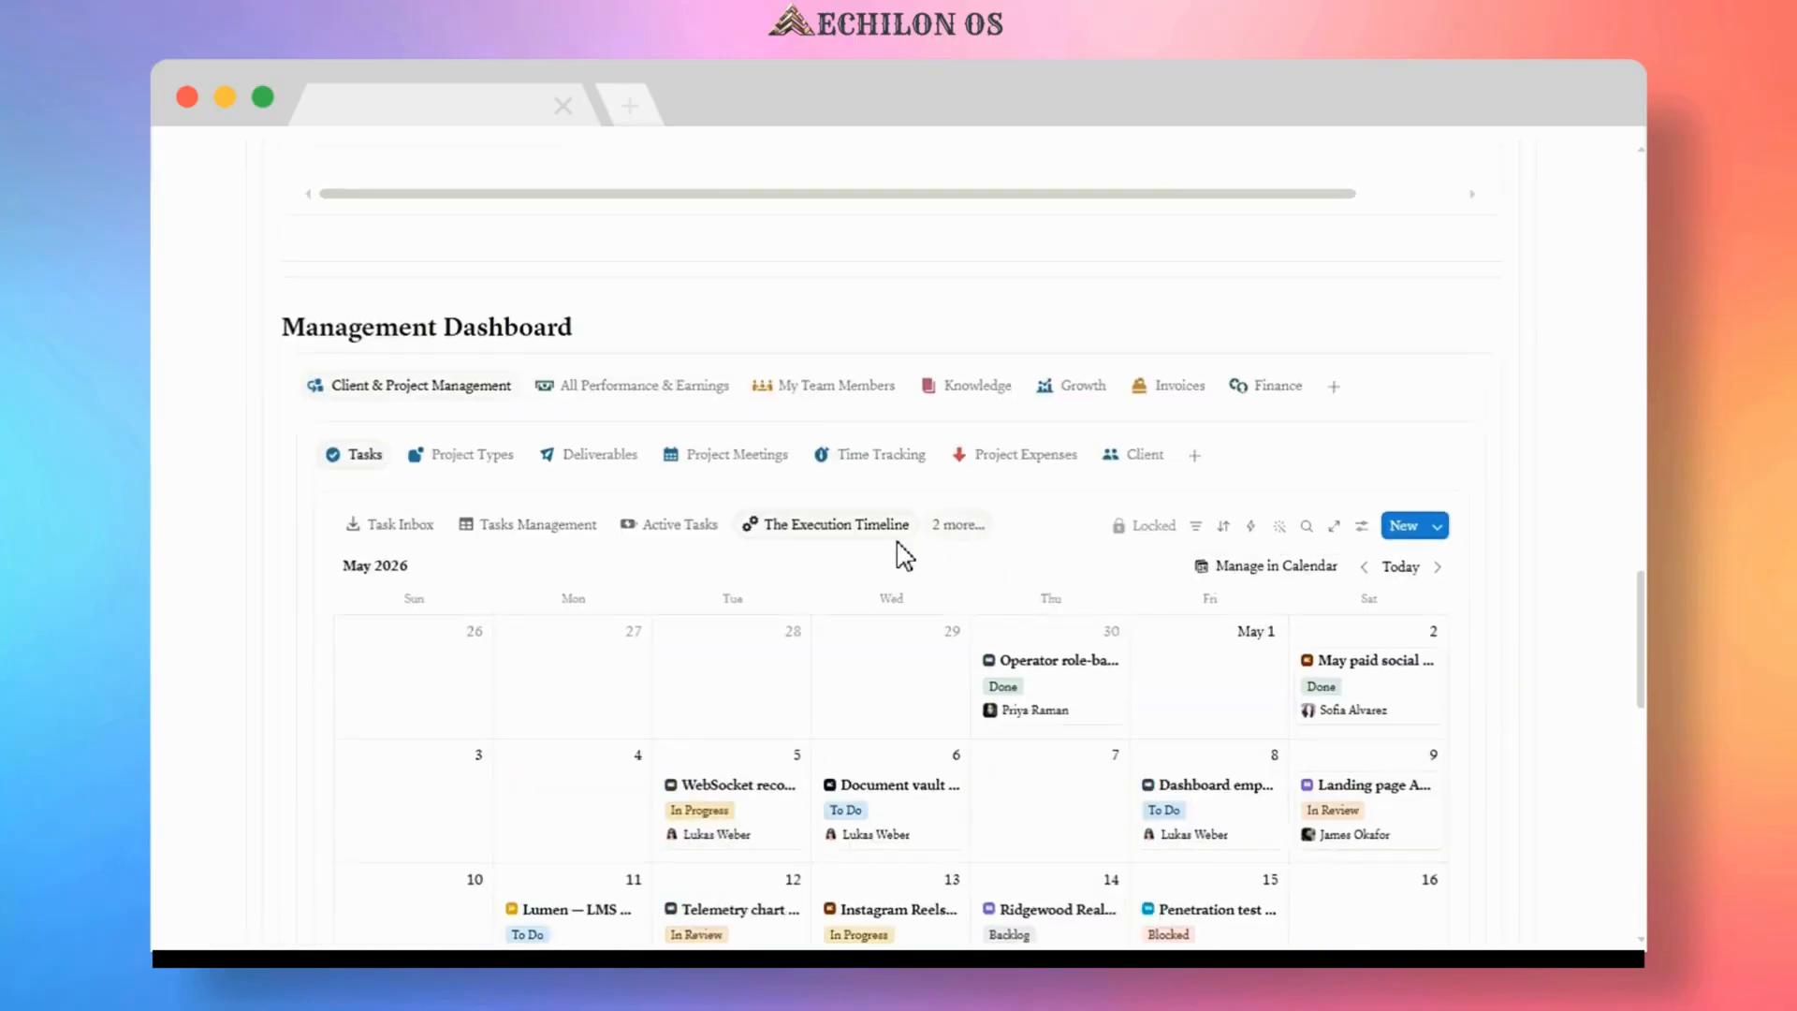
# - In the invoices list, check the Apex Scaling invoice's tax rate, amounts and billable expenses
pyautogui.click(1169, 391)
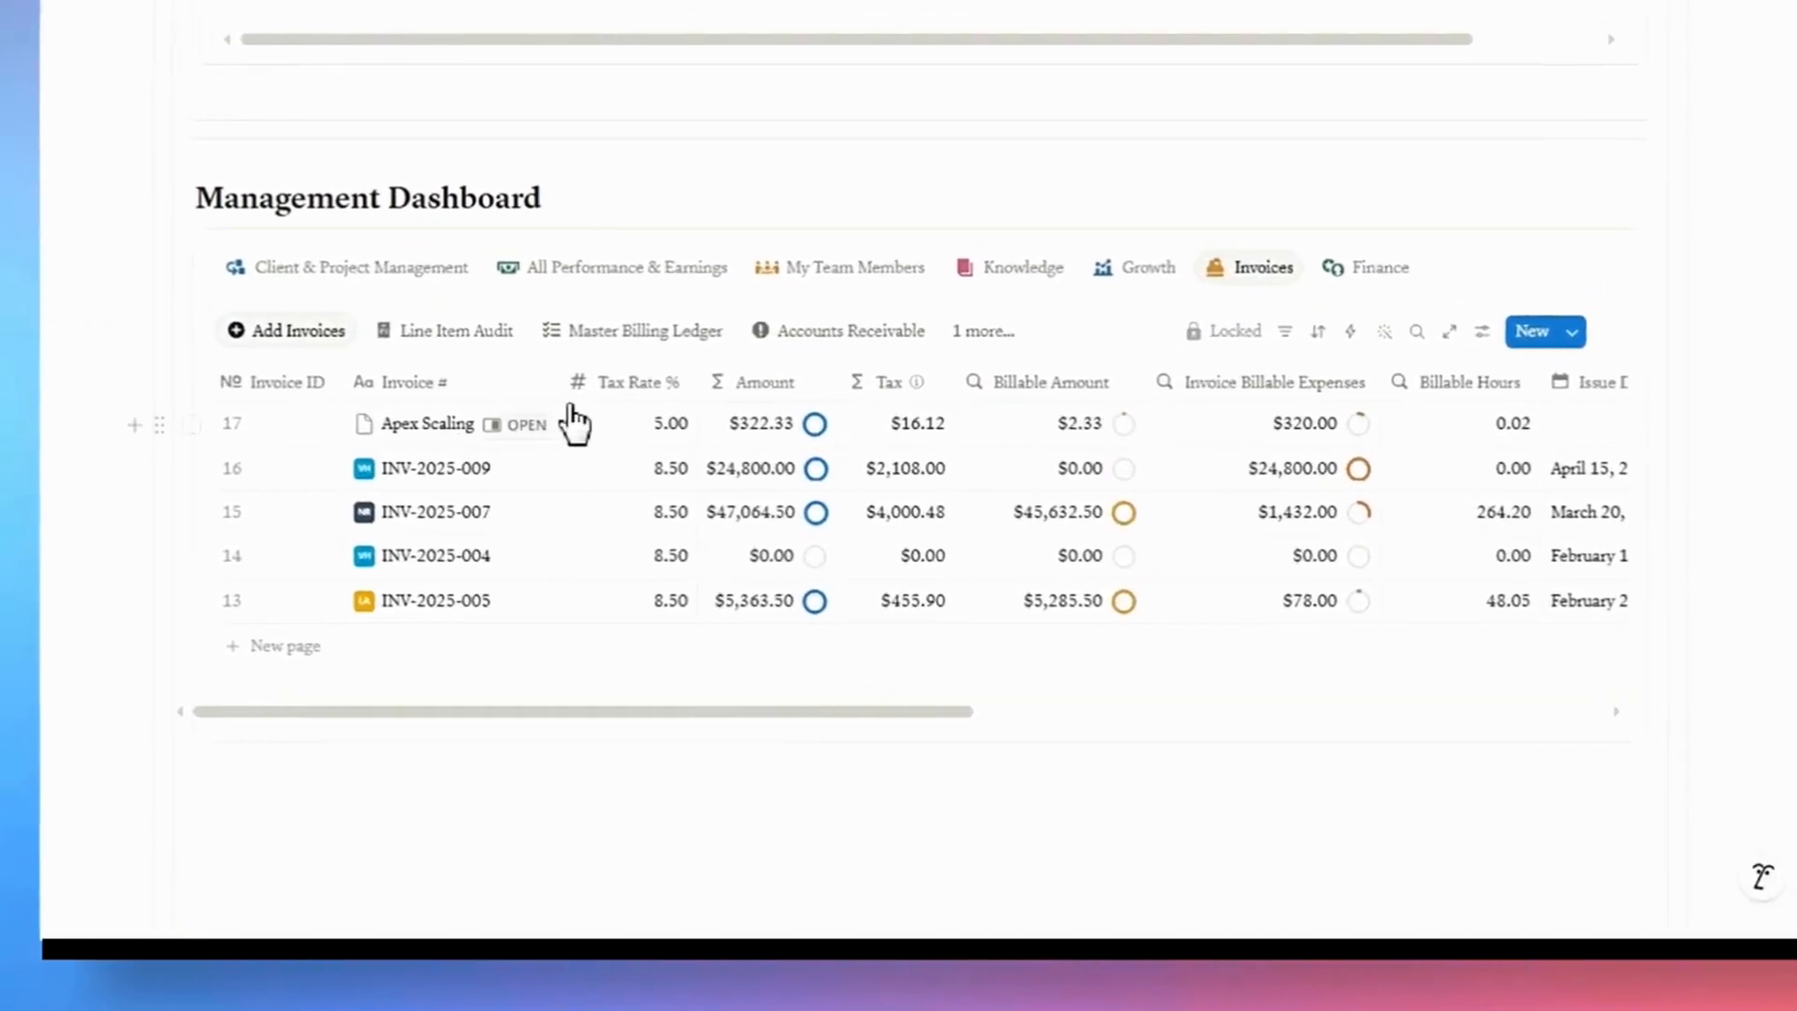
pyautogui.click(637, 424)
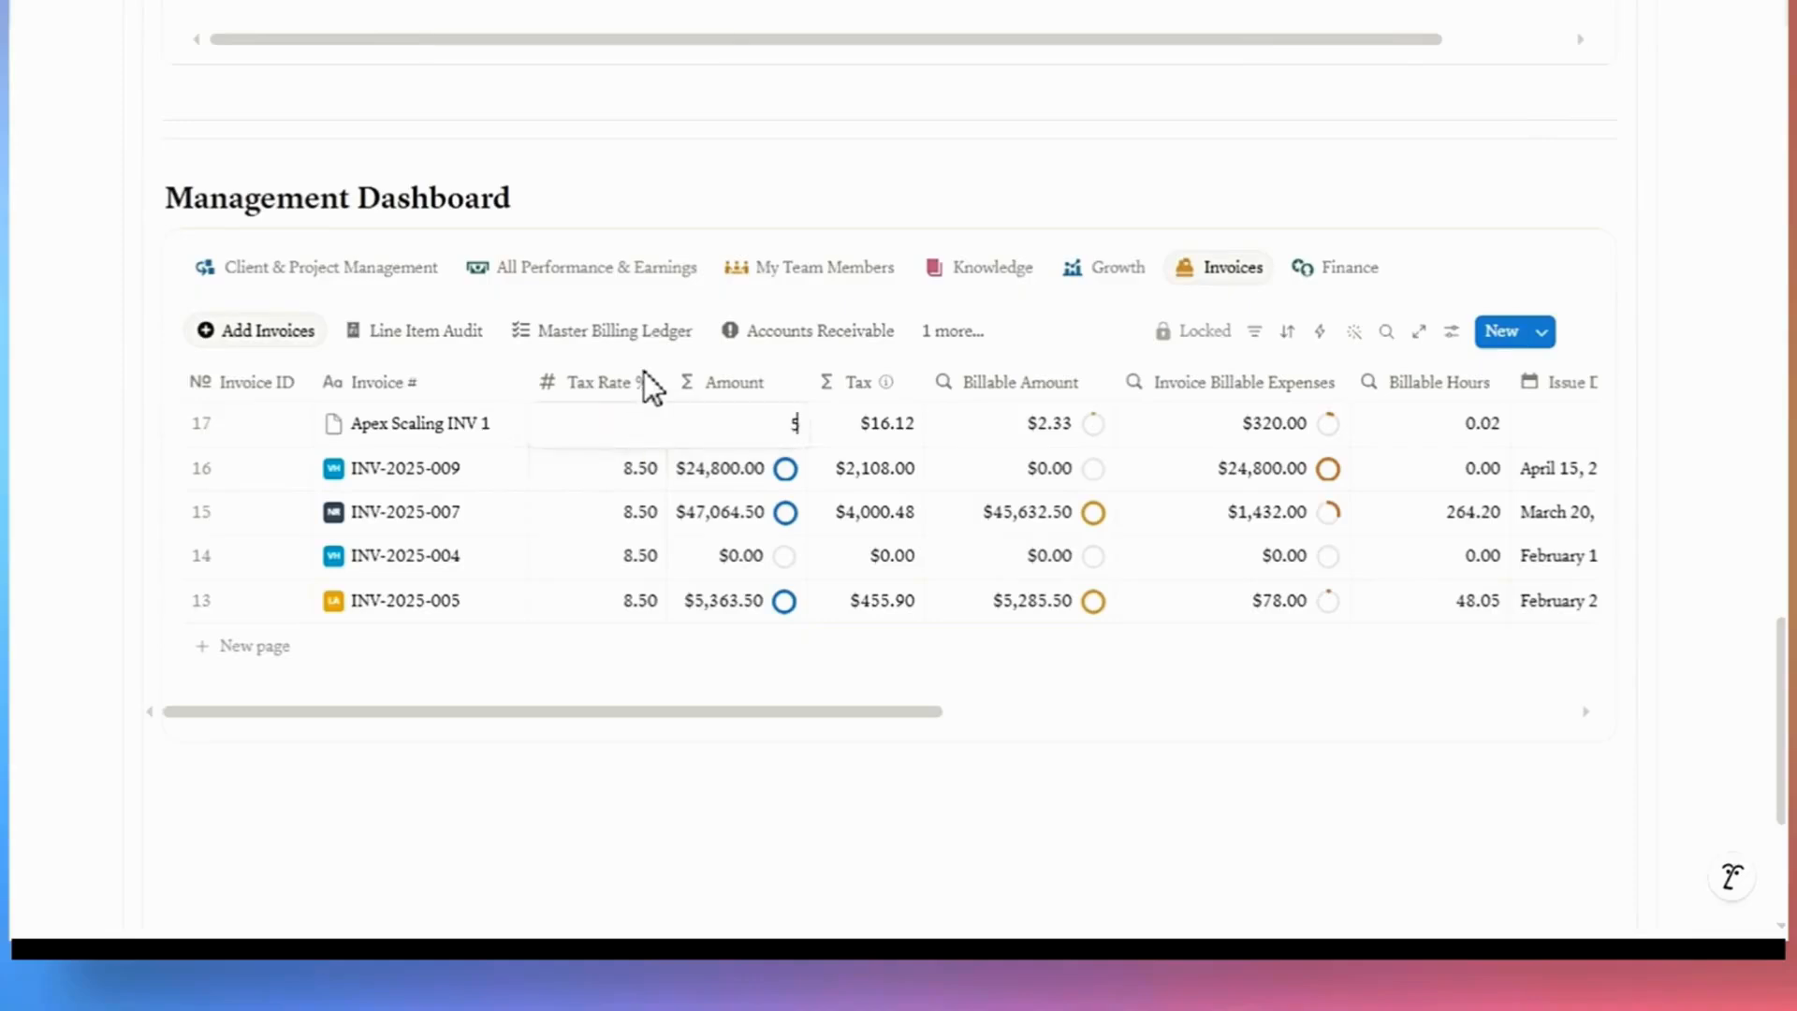
pyautogui.press('Return')
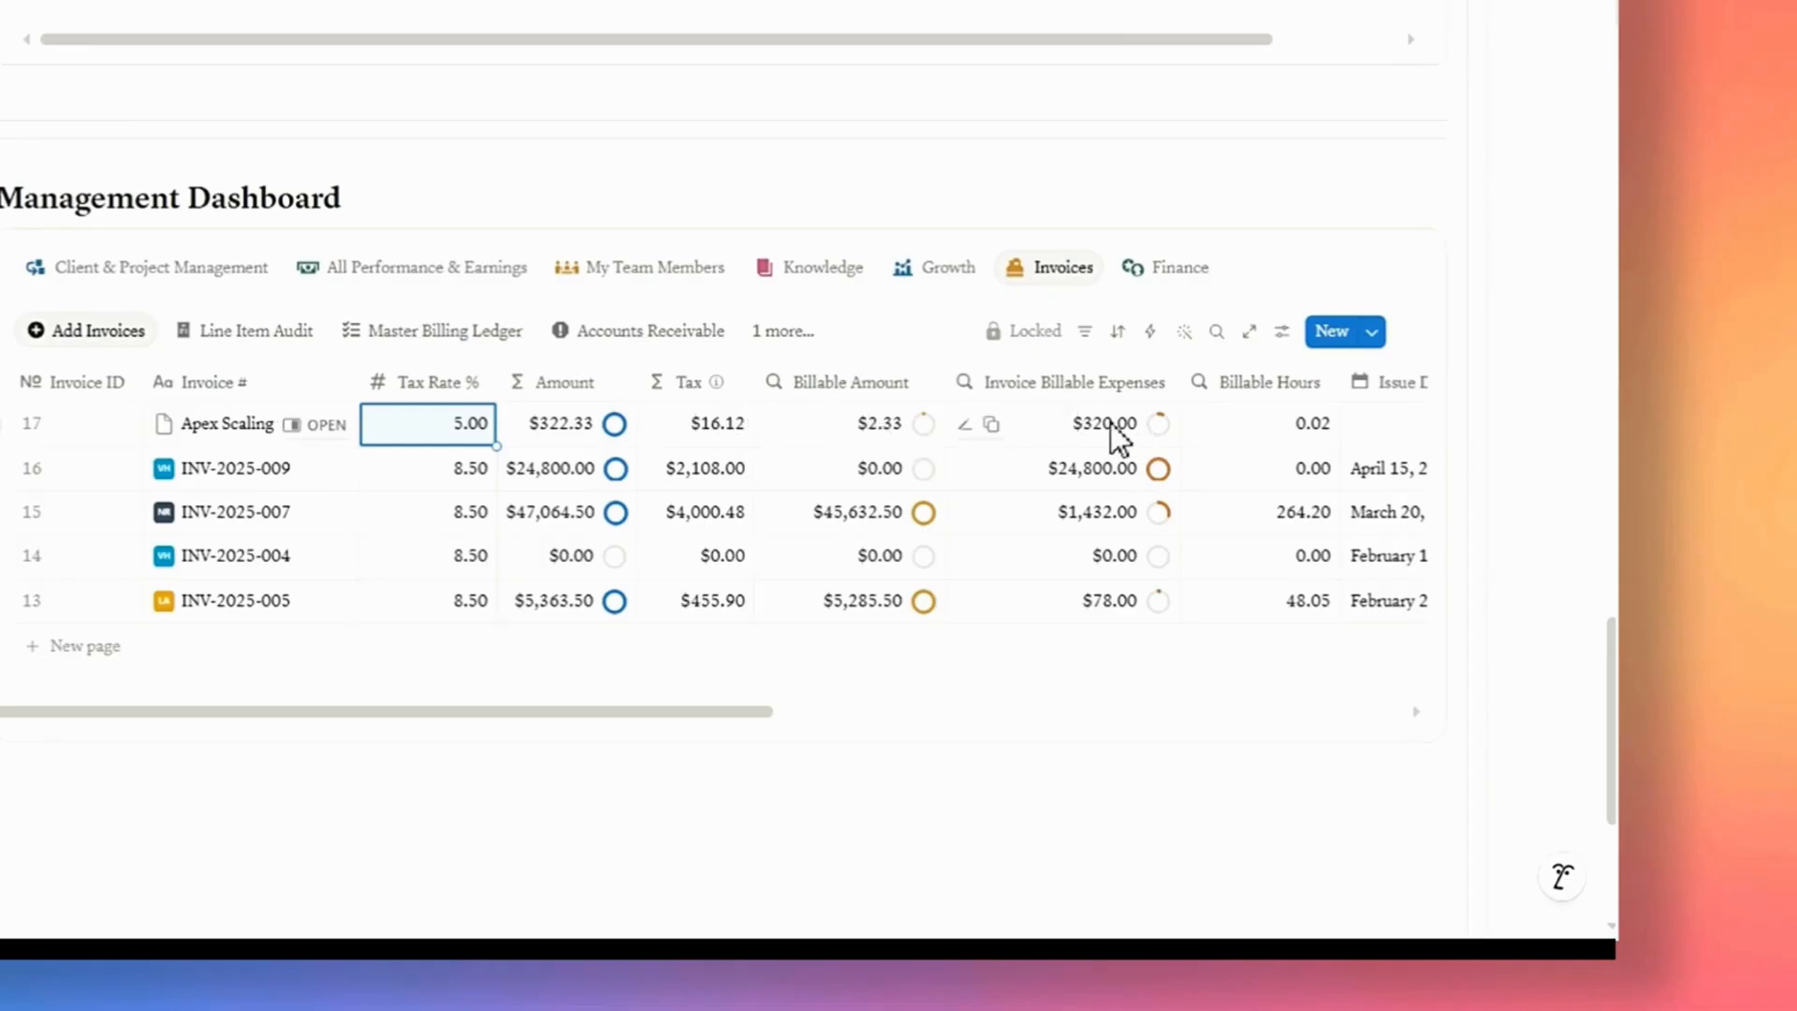
# - Set the Apex Scaling invoice's issue date to May 26, 2026
pyautogui.moveTo(755, 714); pyautogui.dragTo(1344, 714)
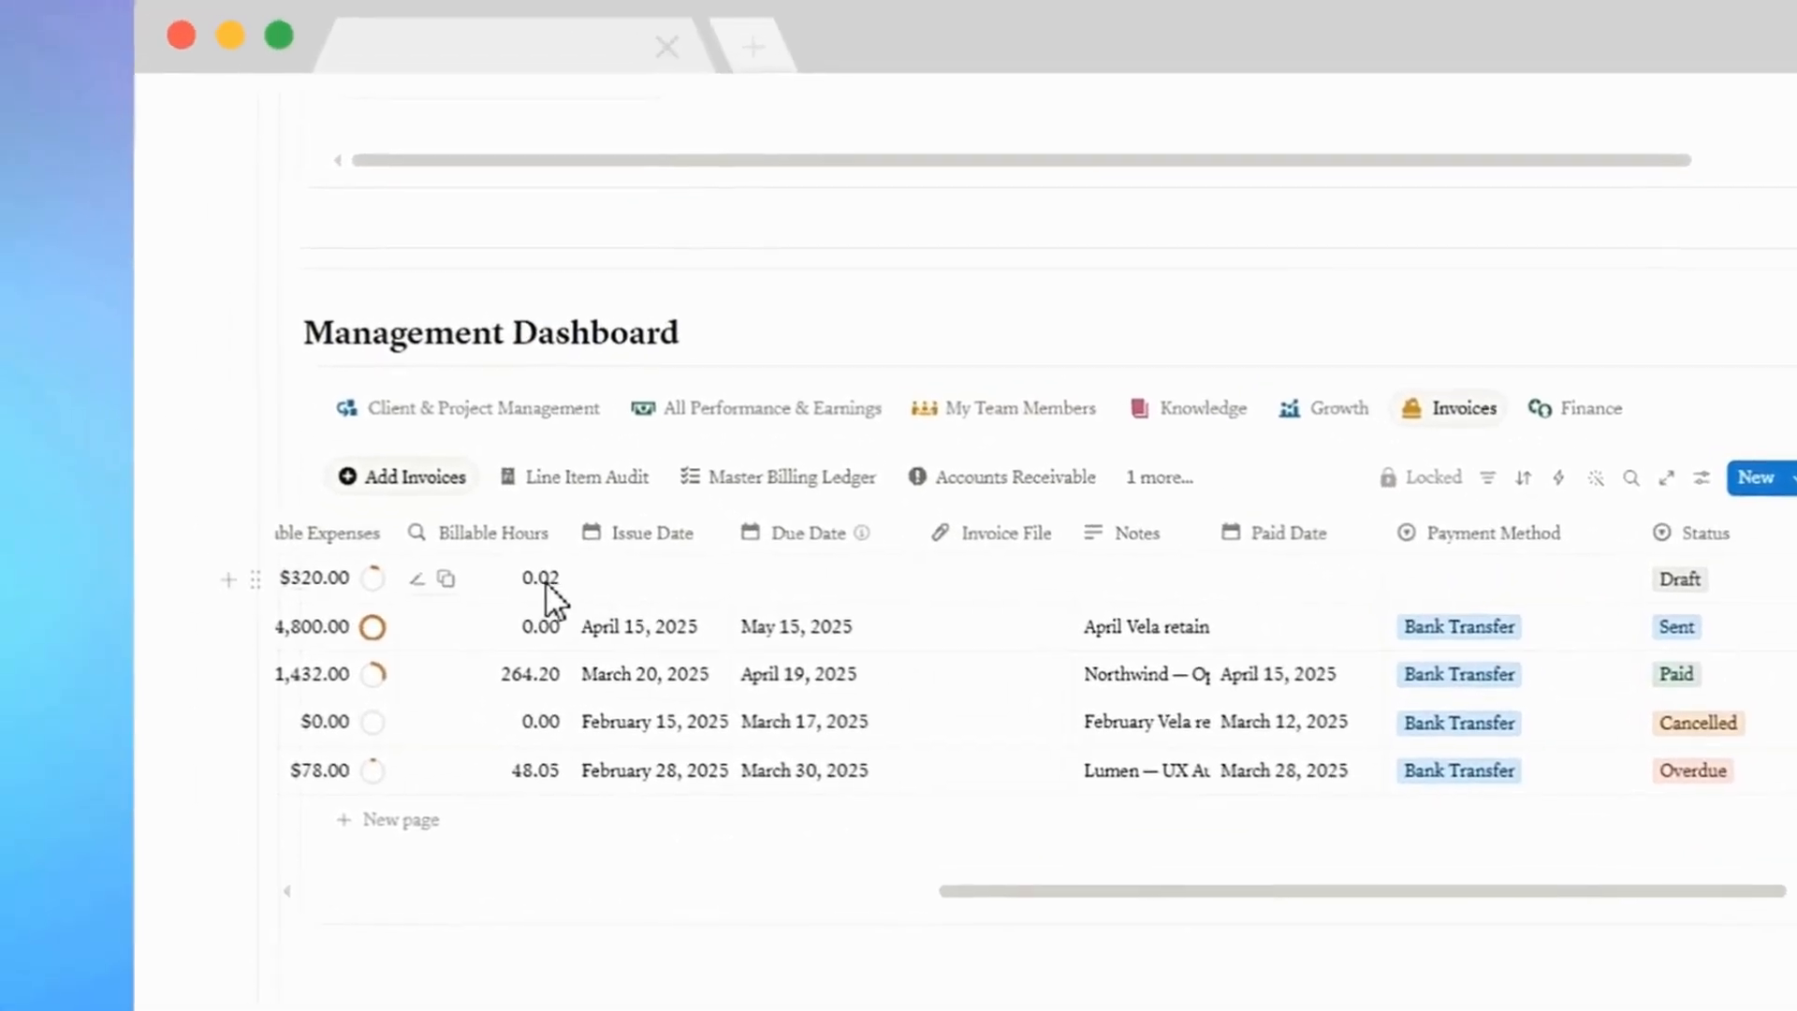
pyautogui.click(661, 578)
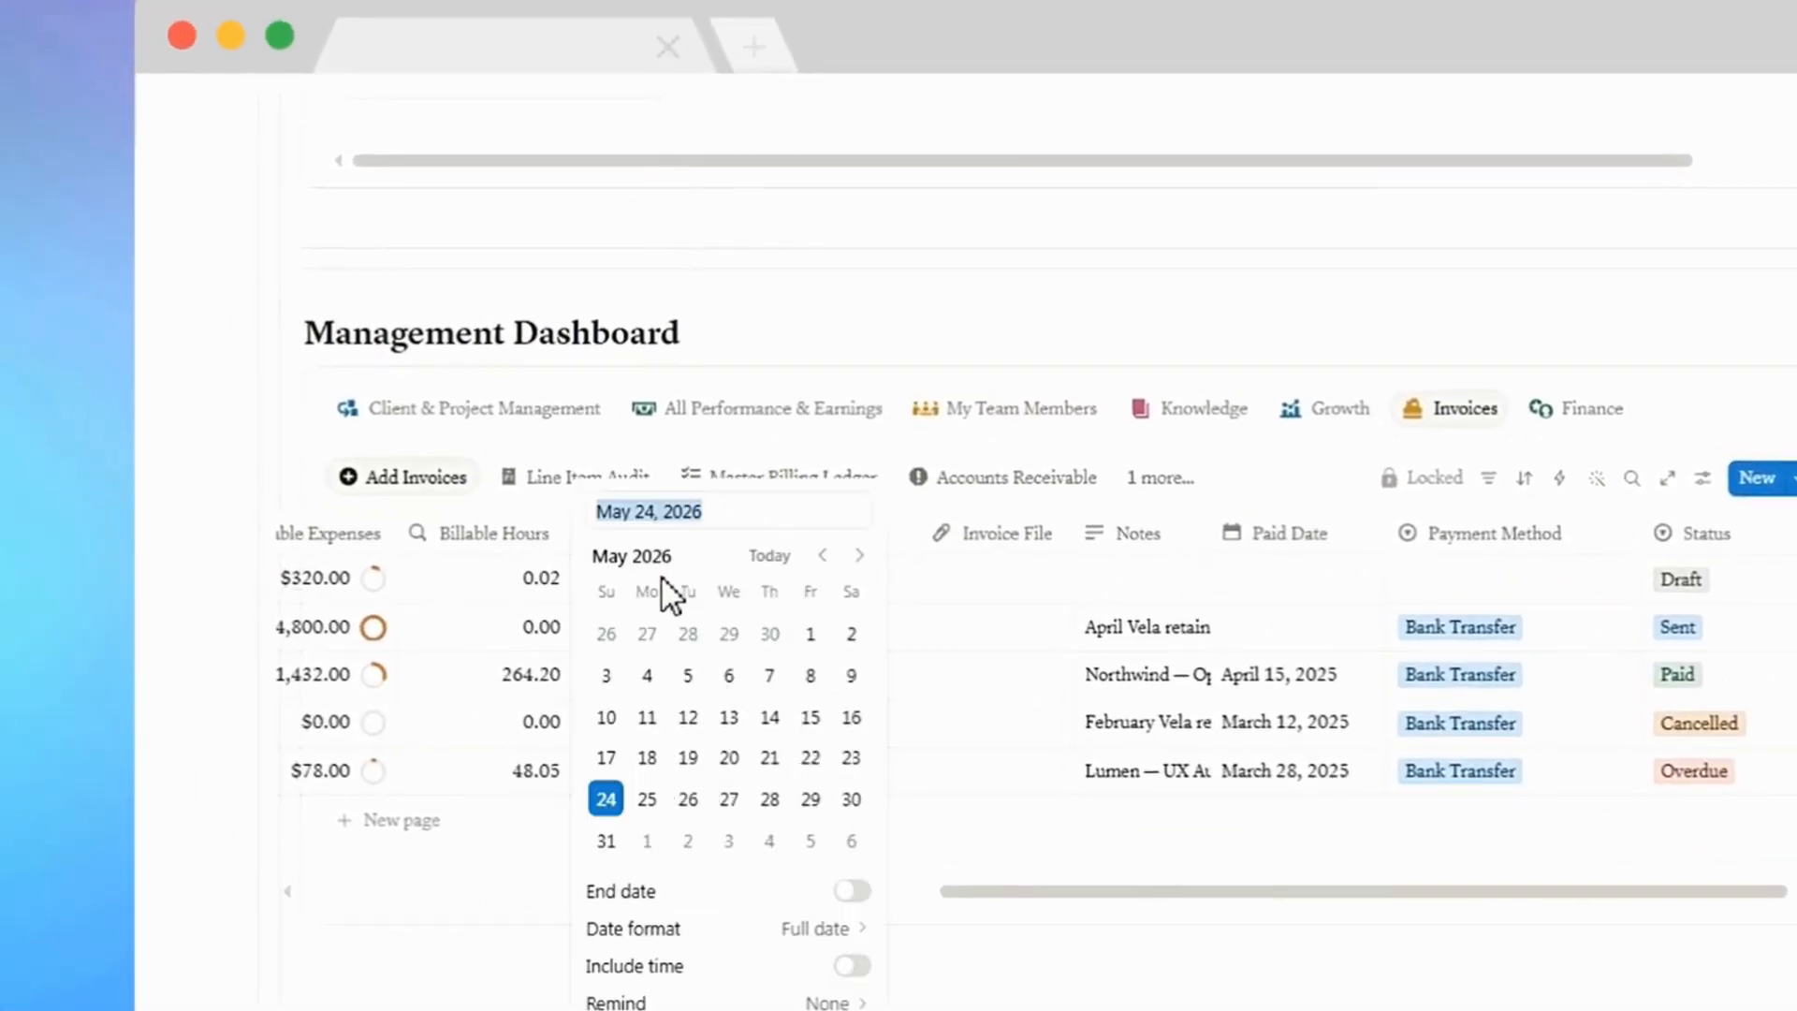
pyautogui.click(689, 800)
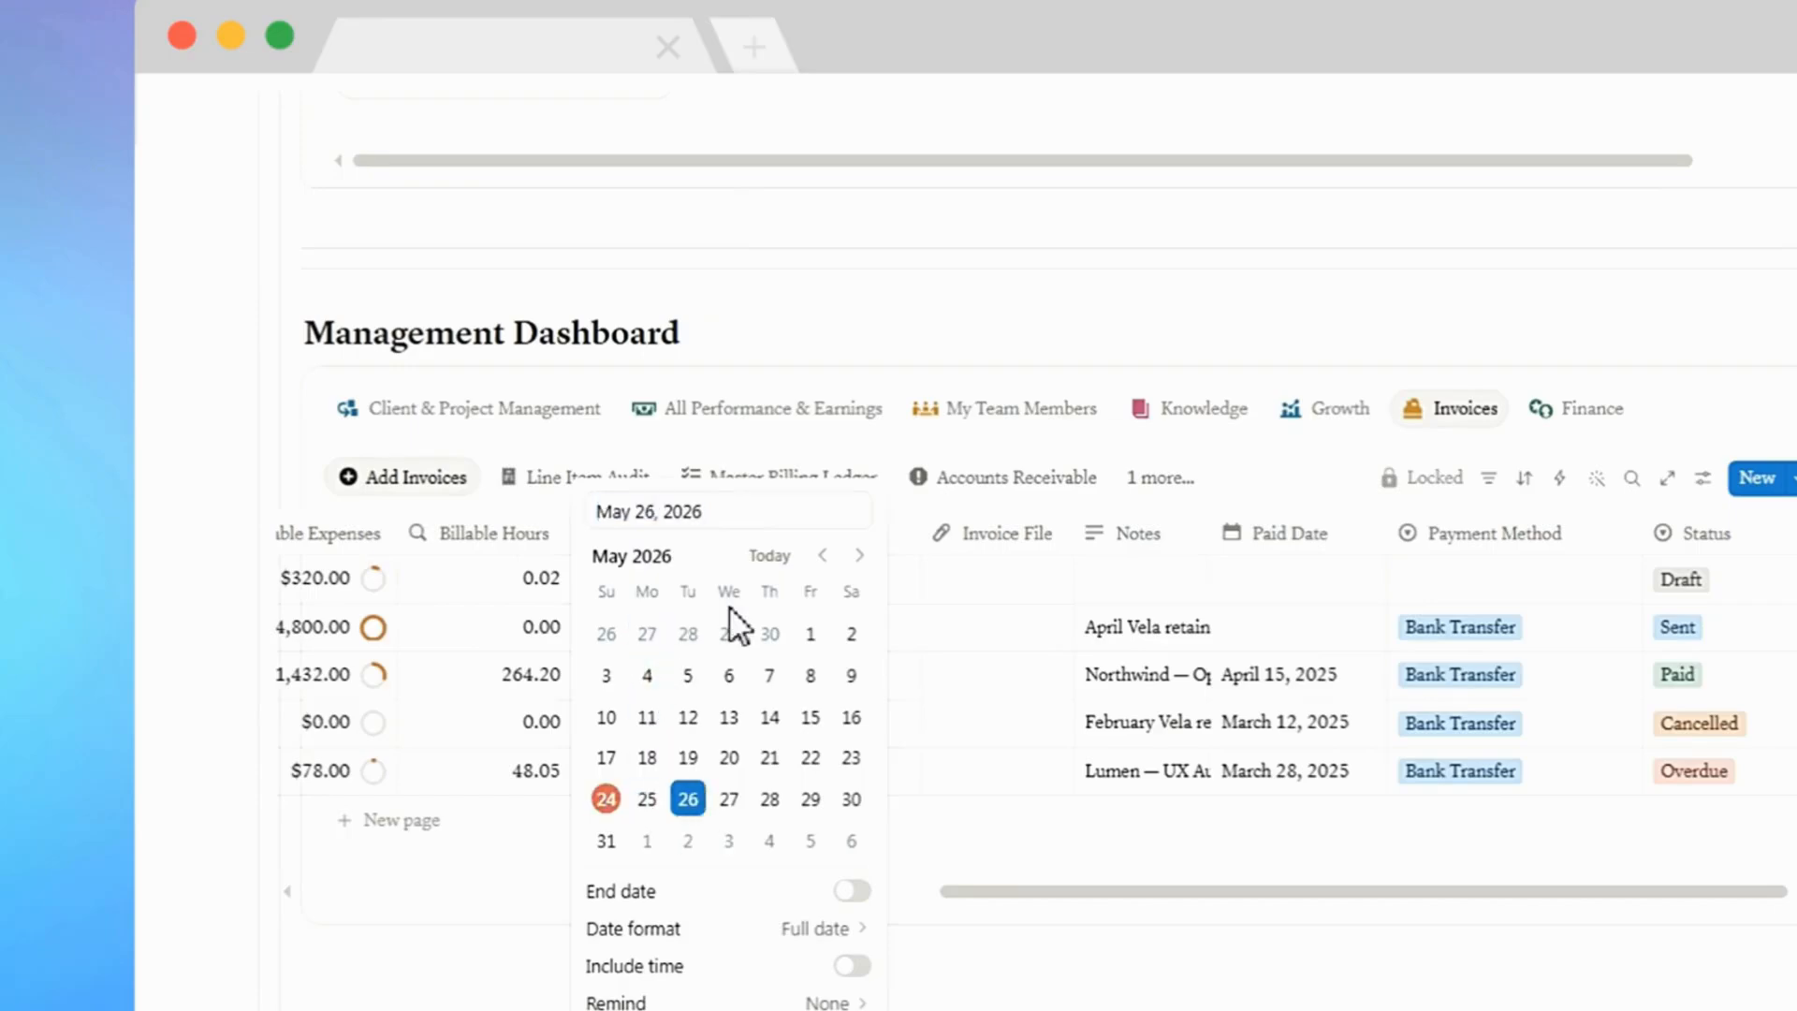
pyautogui.click(780, 448)
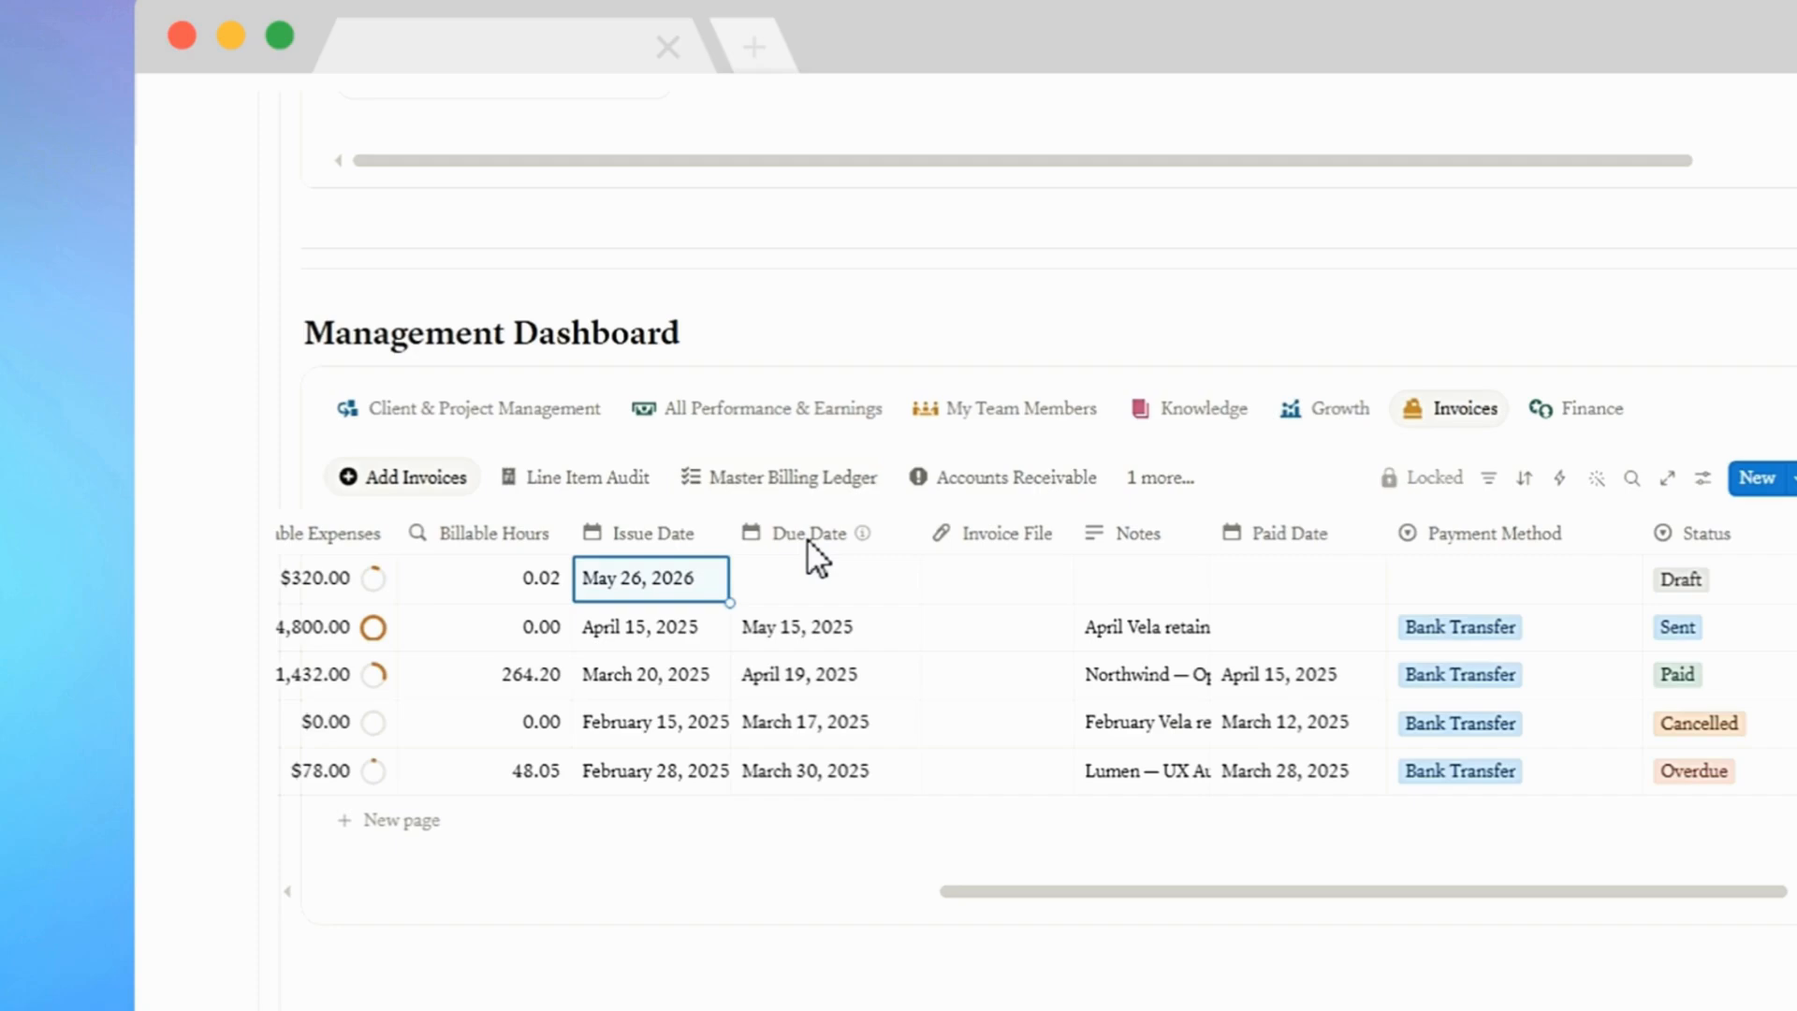
pyautogui.moveTo(810, 557)
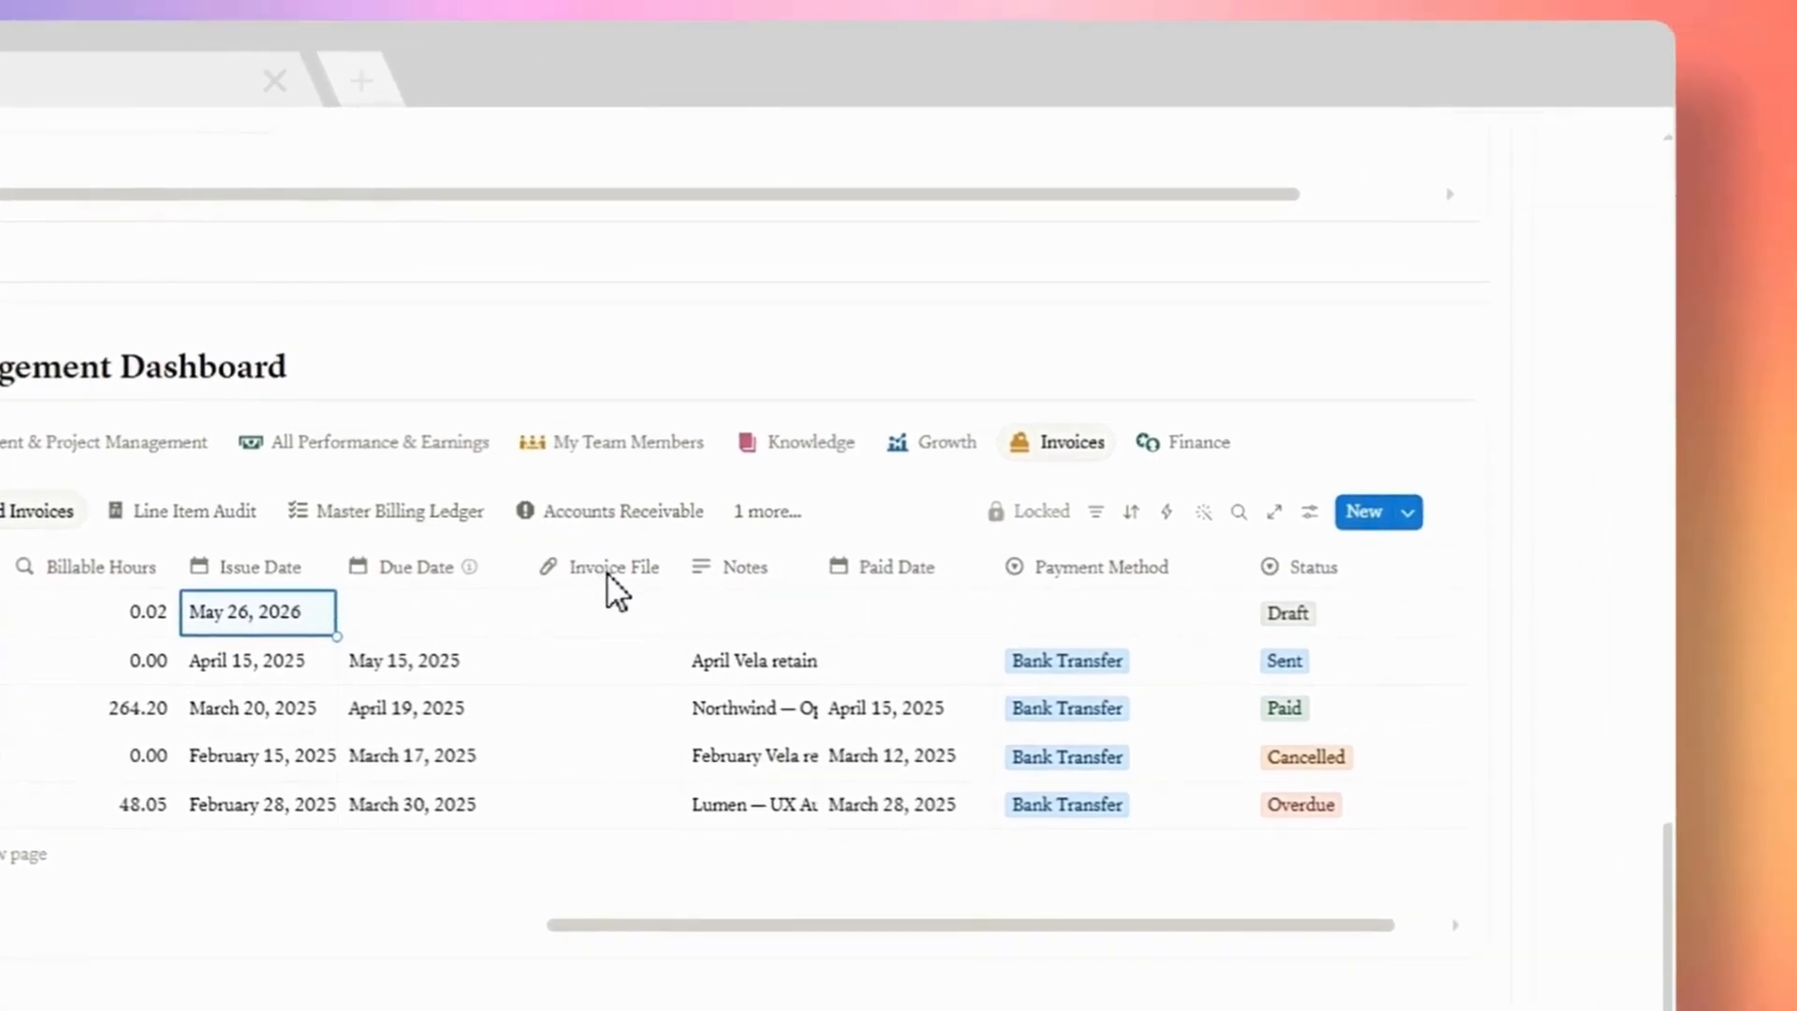
# - Move the Apex Scaling invoice's status through Sent and Viewed to Paid
pyautogui.click(598, 620)
pyautogui.press('Escape')
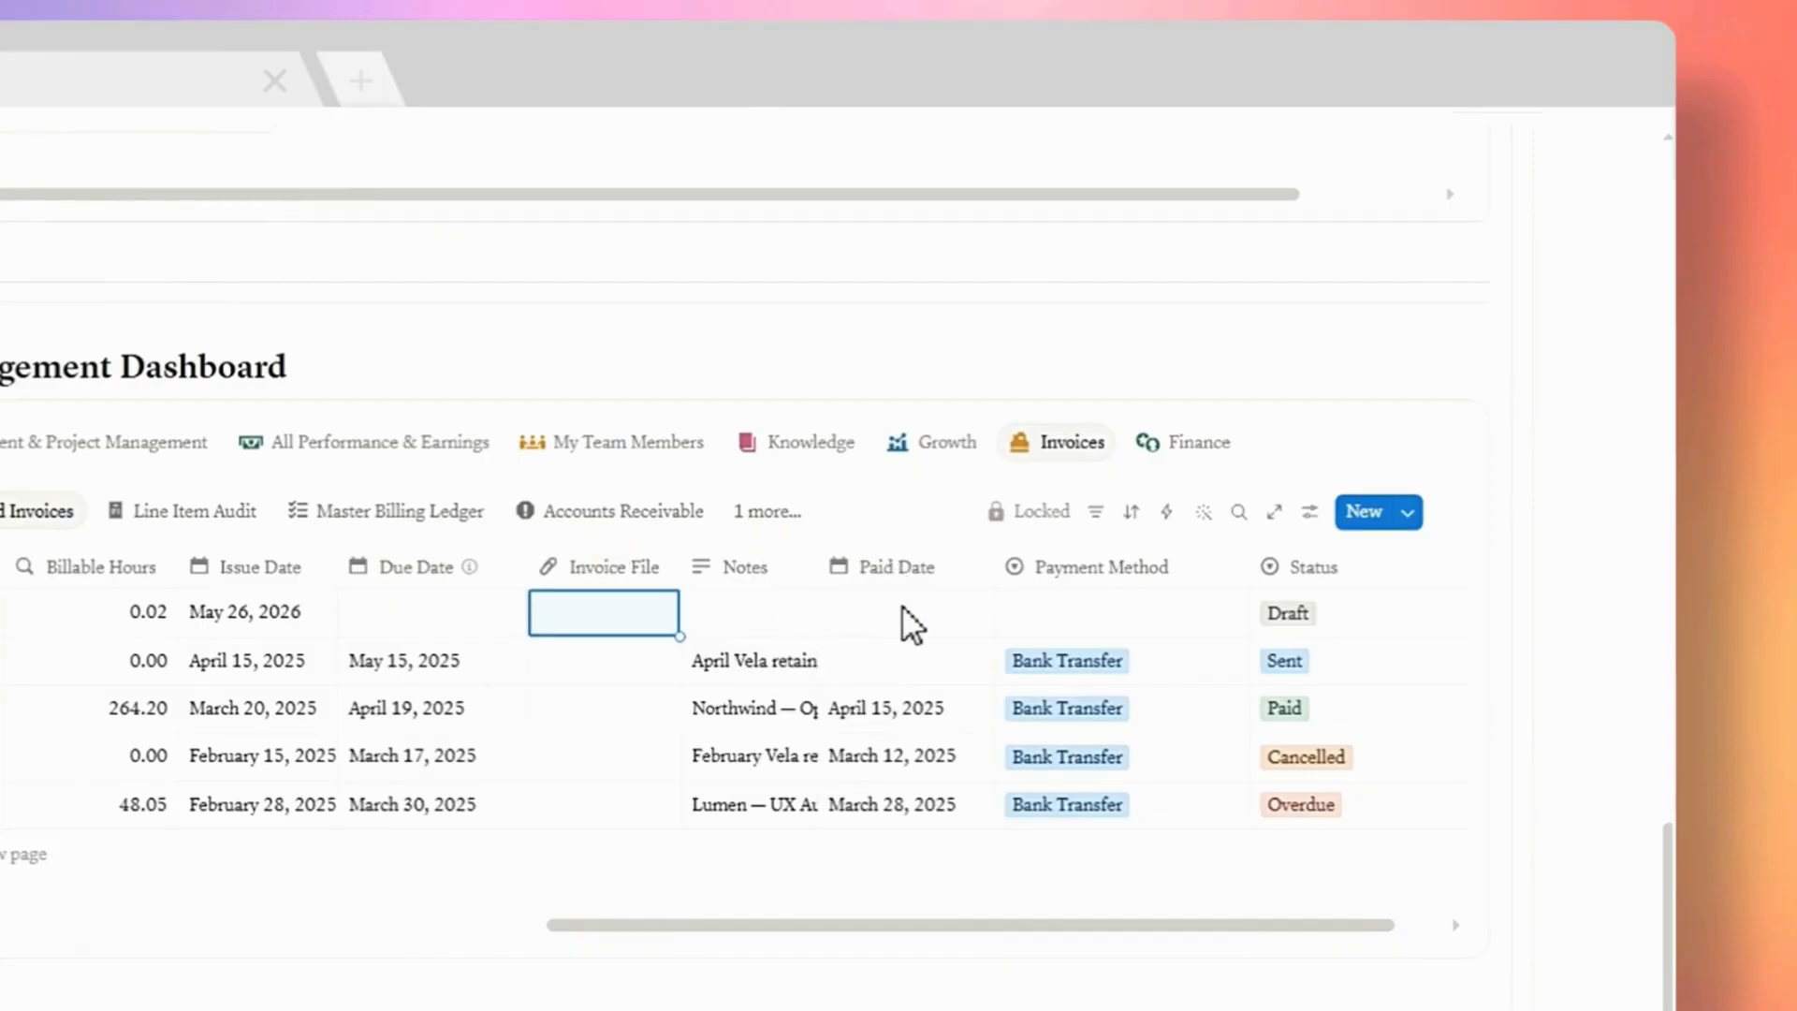
pyautogui.click(1290, 613)
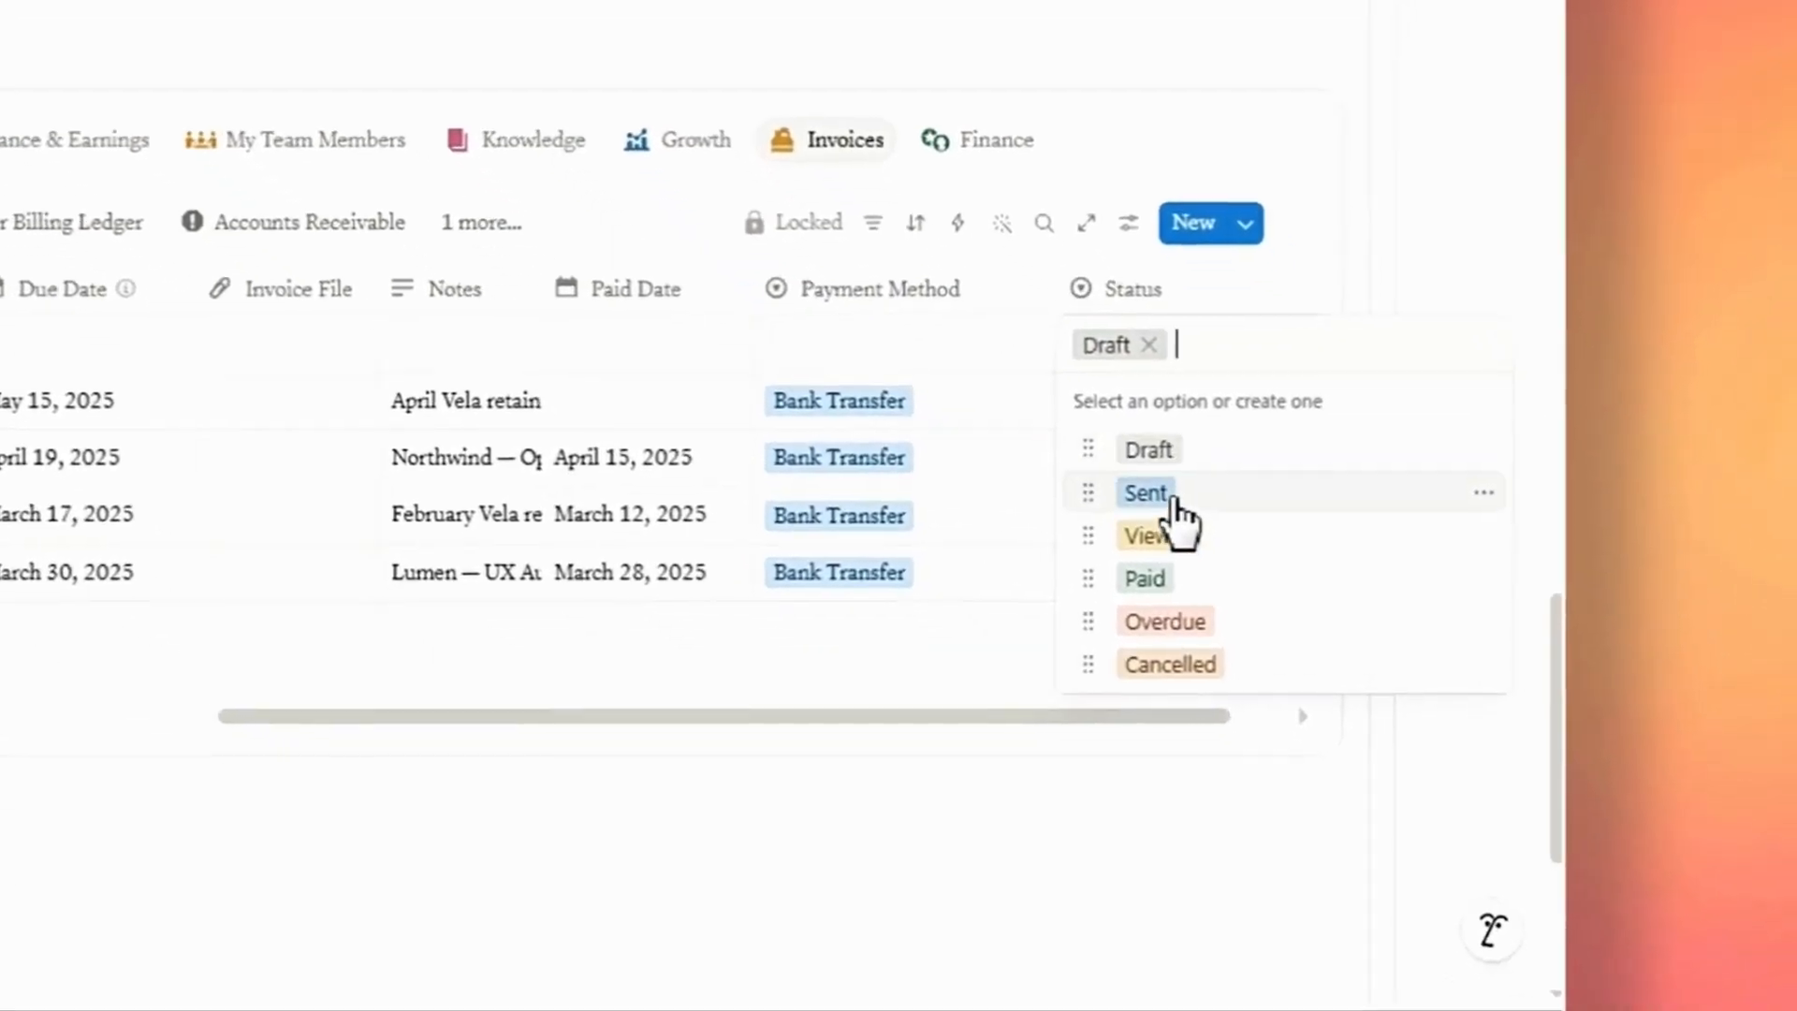
pyautogui.click(1146, 493)
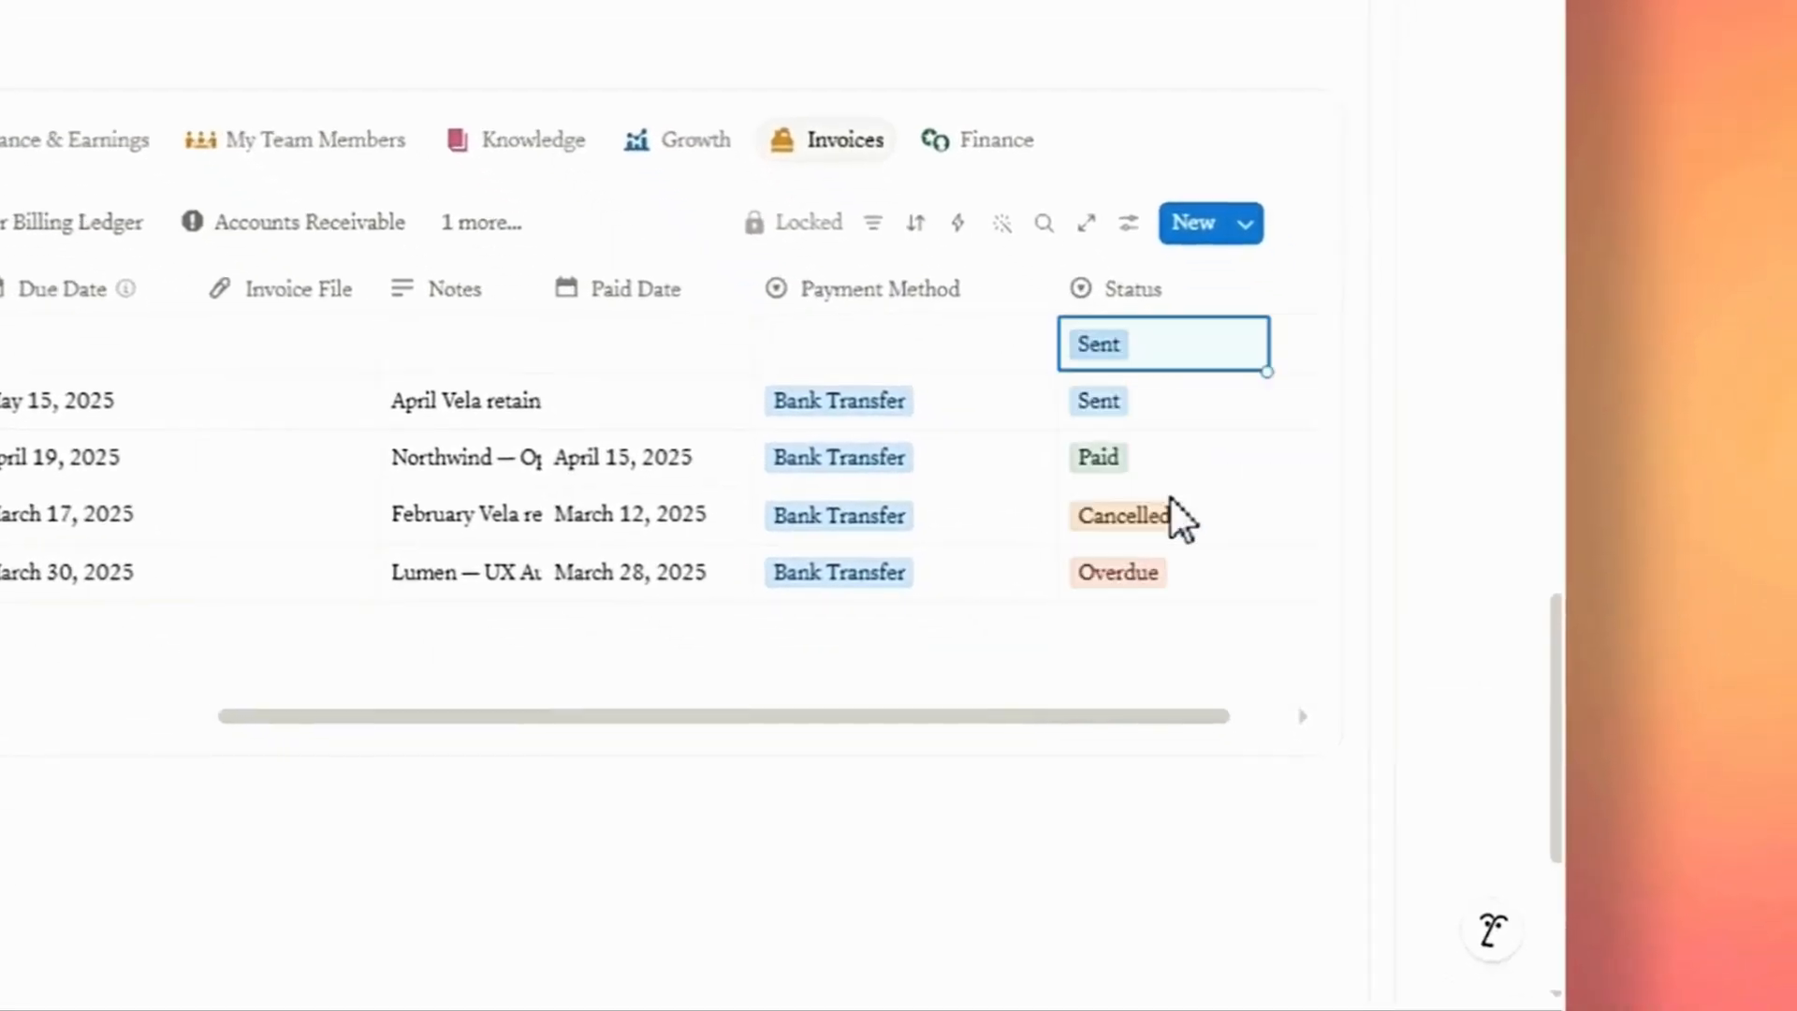
pyautogui.click(1151, 351)
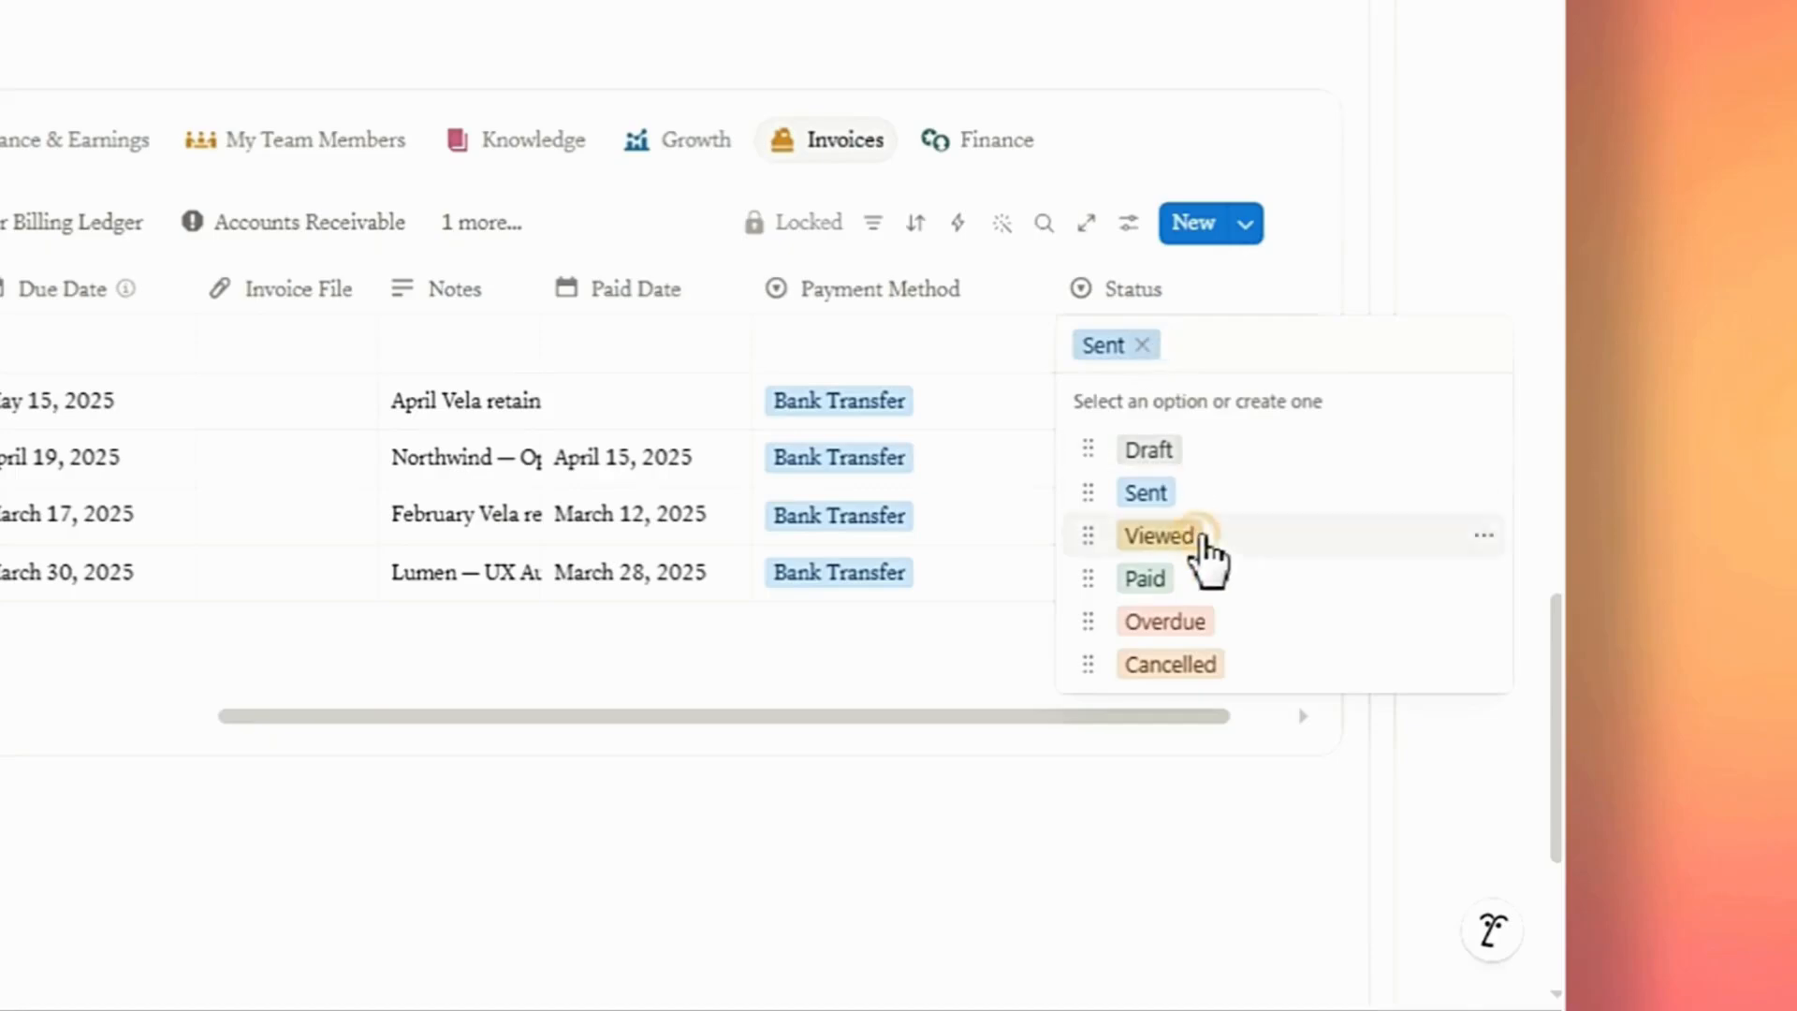
pyautogui.click(1202, 535)
pyautogui.click(1174, 349)
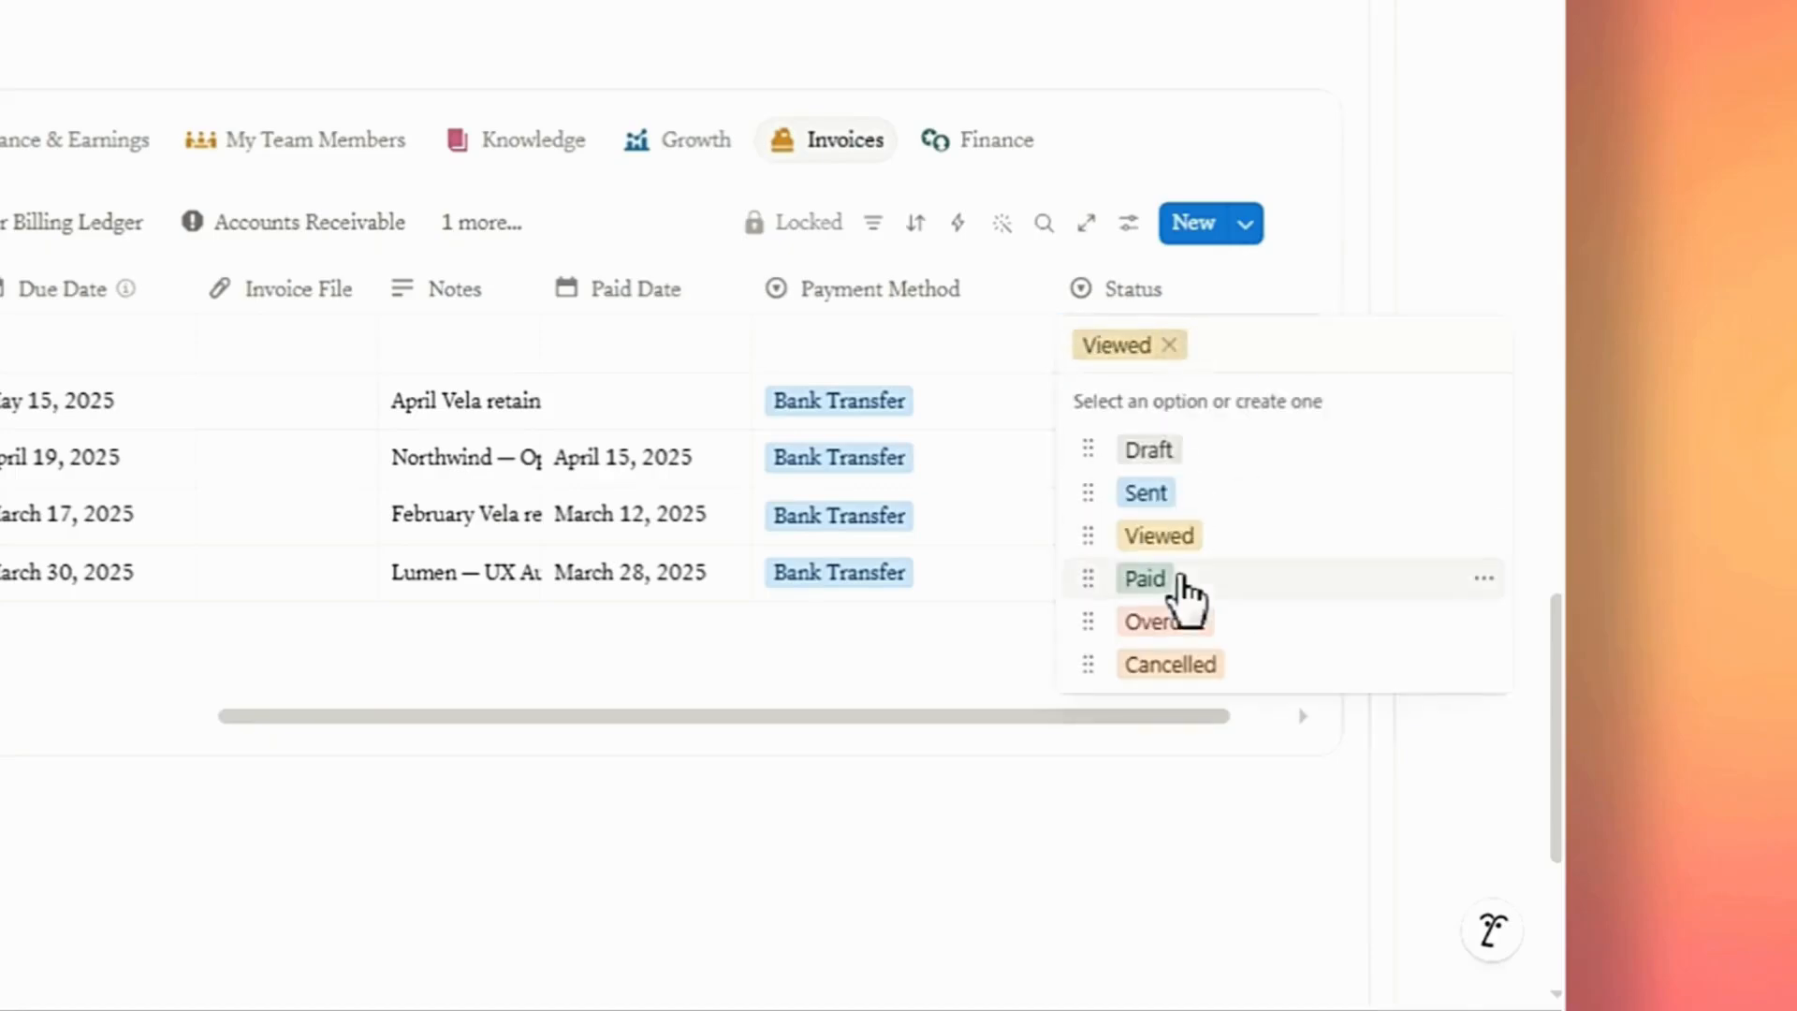
pyautogui.click(1145, 578)
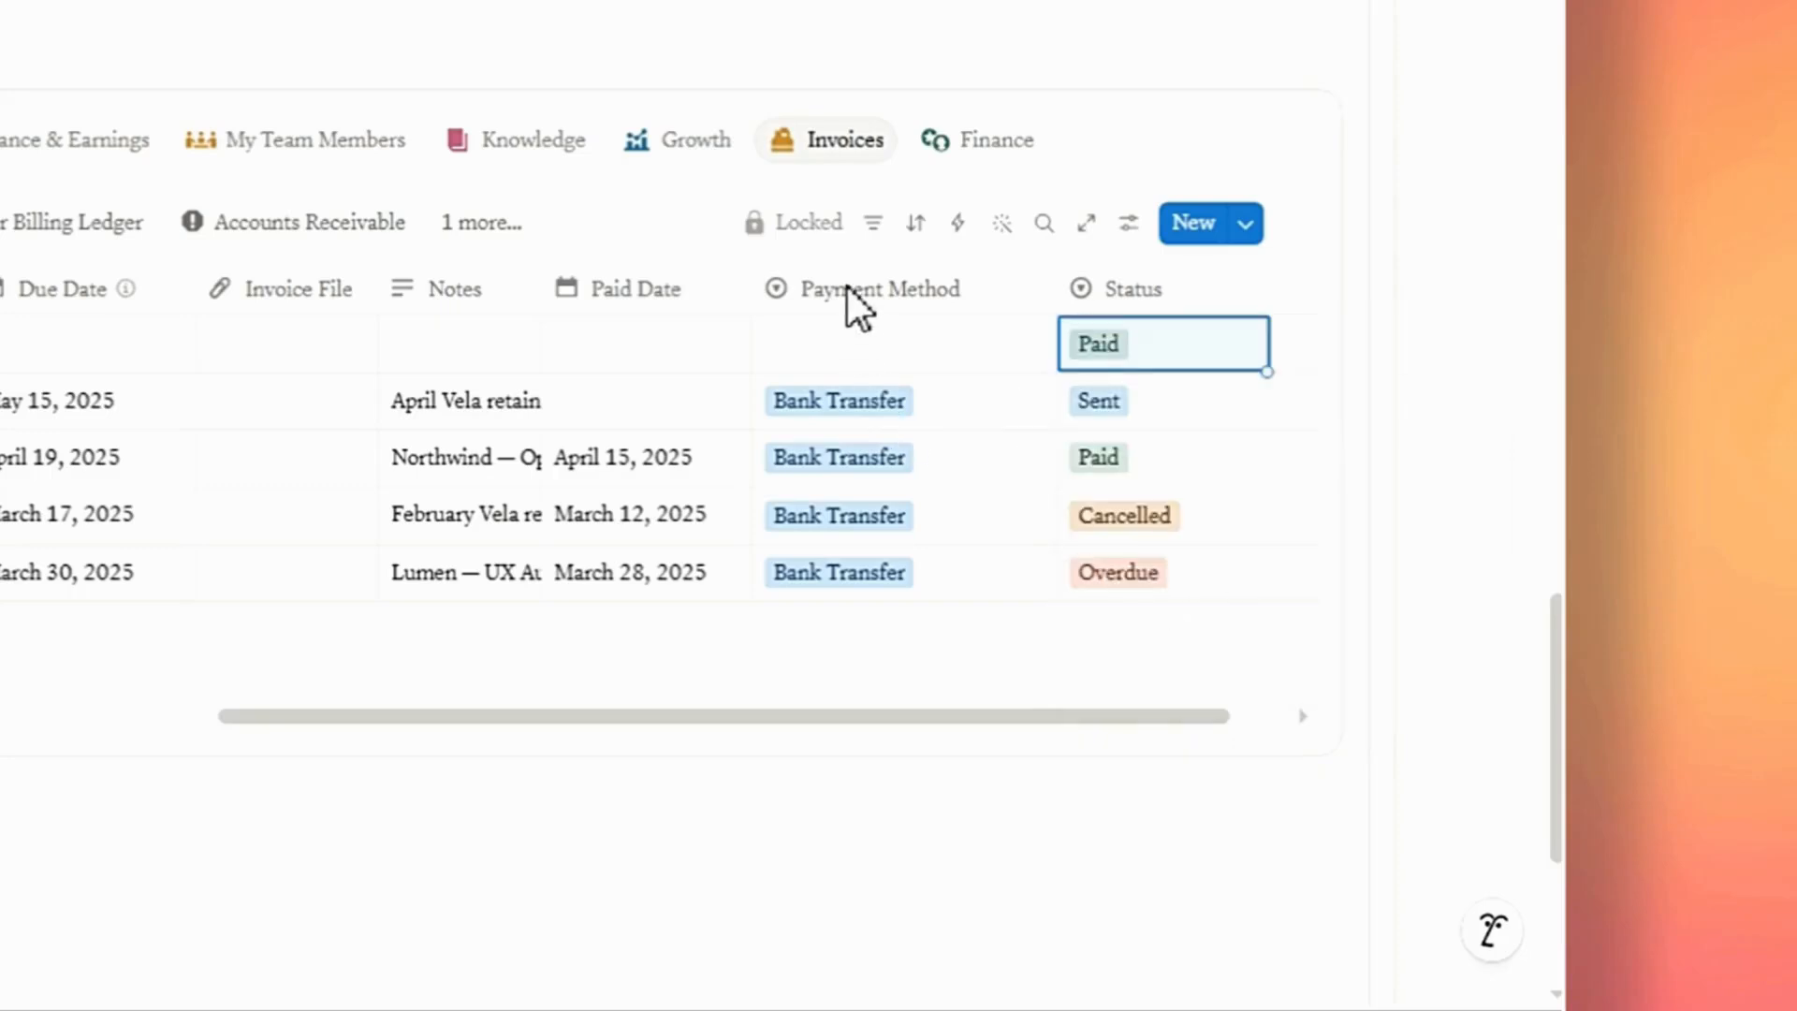
# - Set the Apex Scaling invoice's payment method to Credit Card and its paid date to May 24, 2026
pyautogui.click(840, 330)
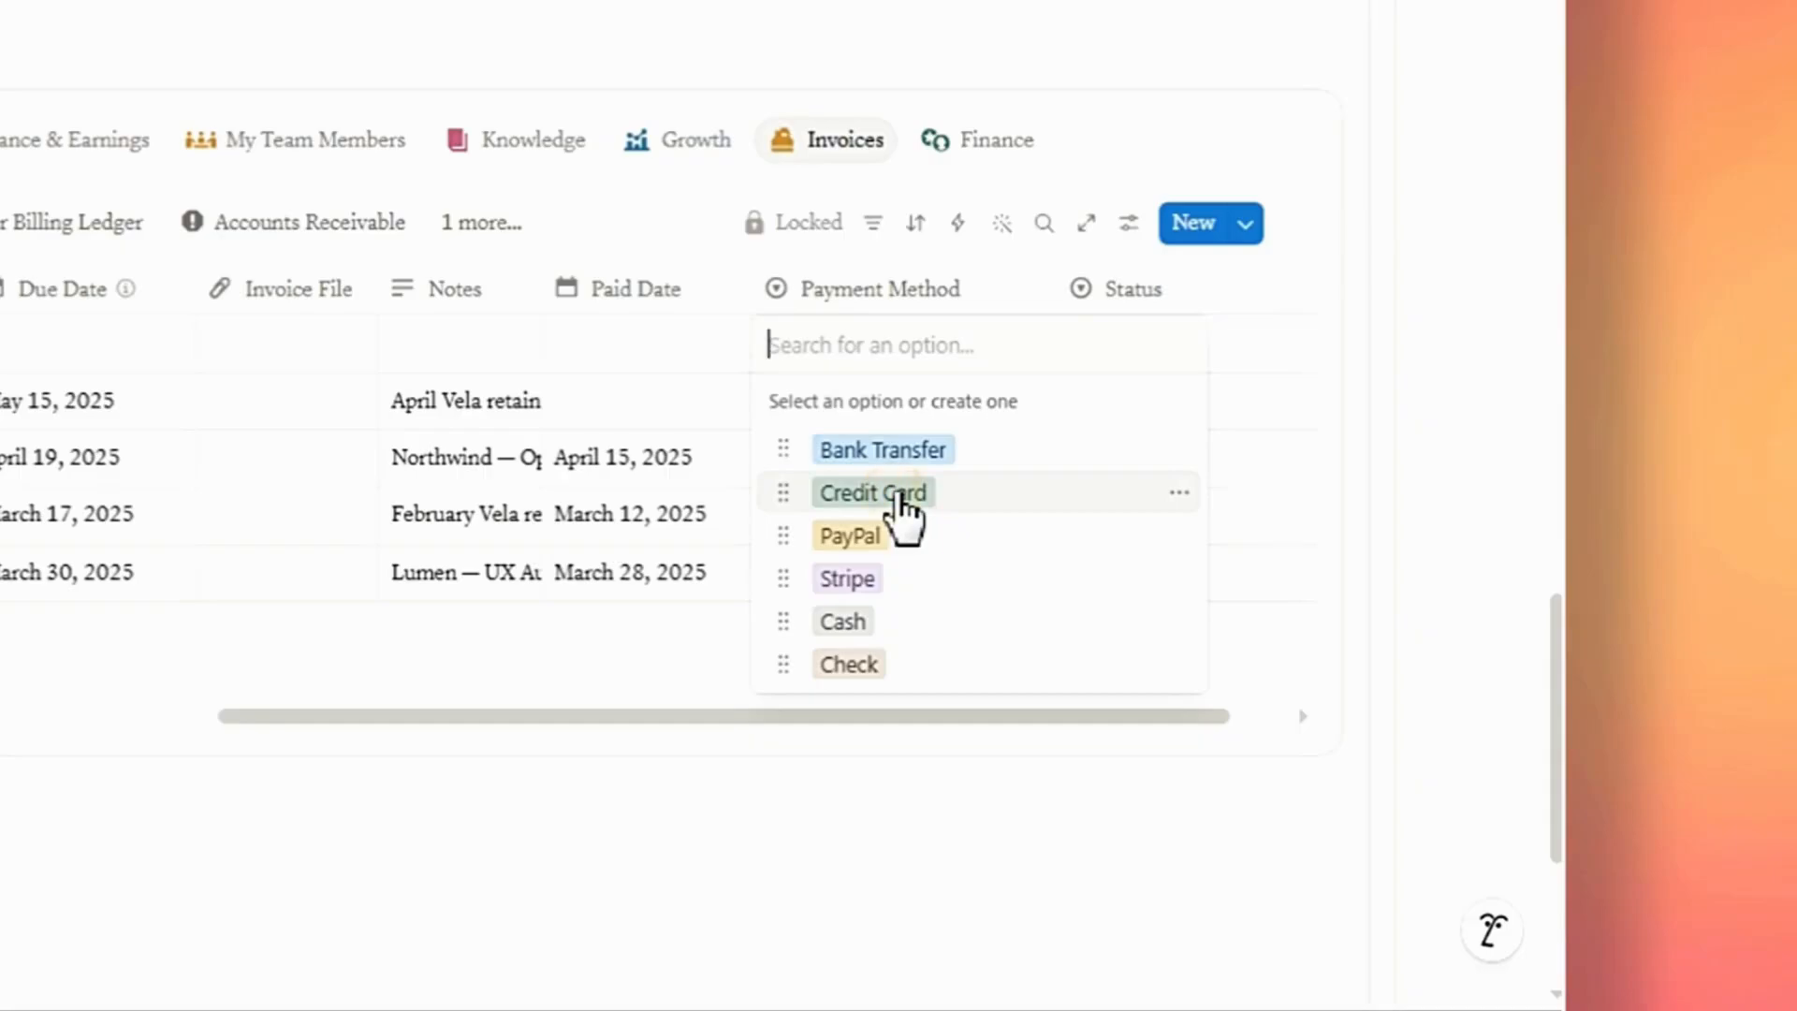
pyautogui.click(900, 496)
pyautogui.click(648, 343)
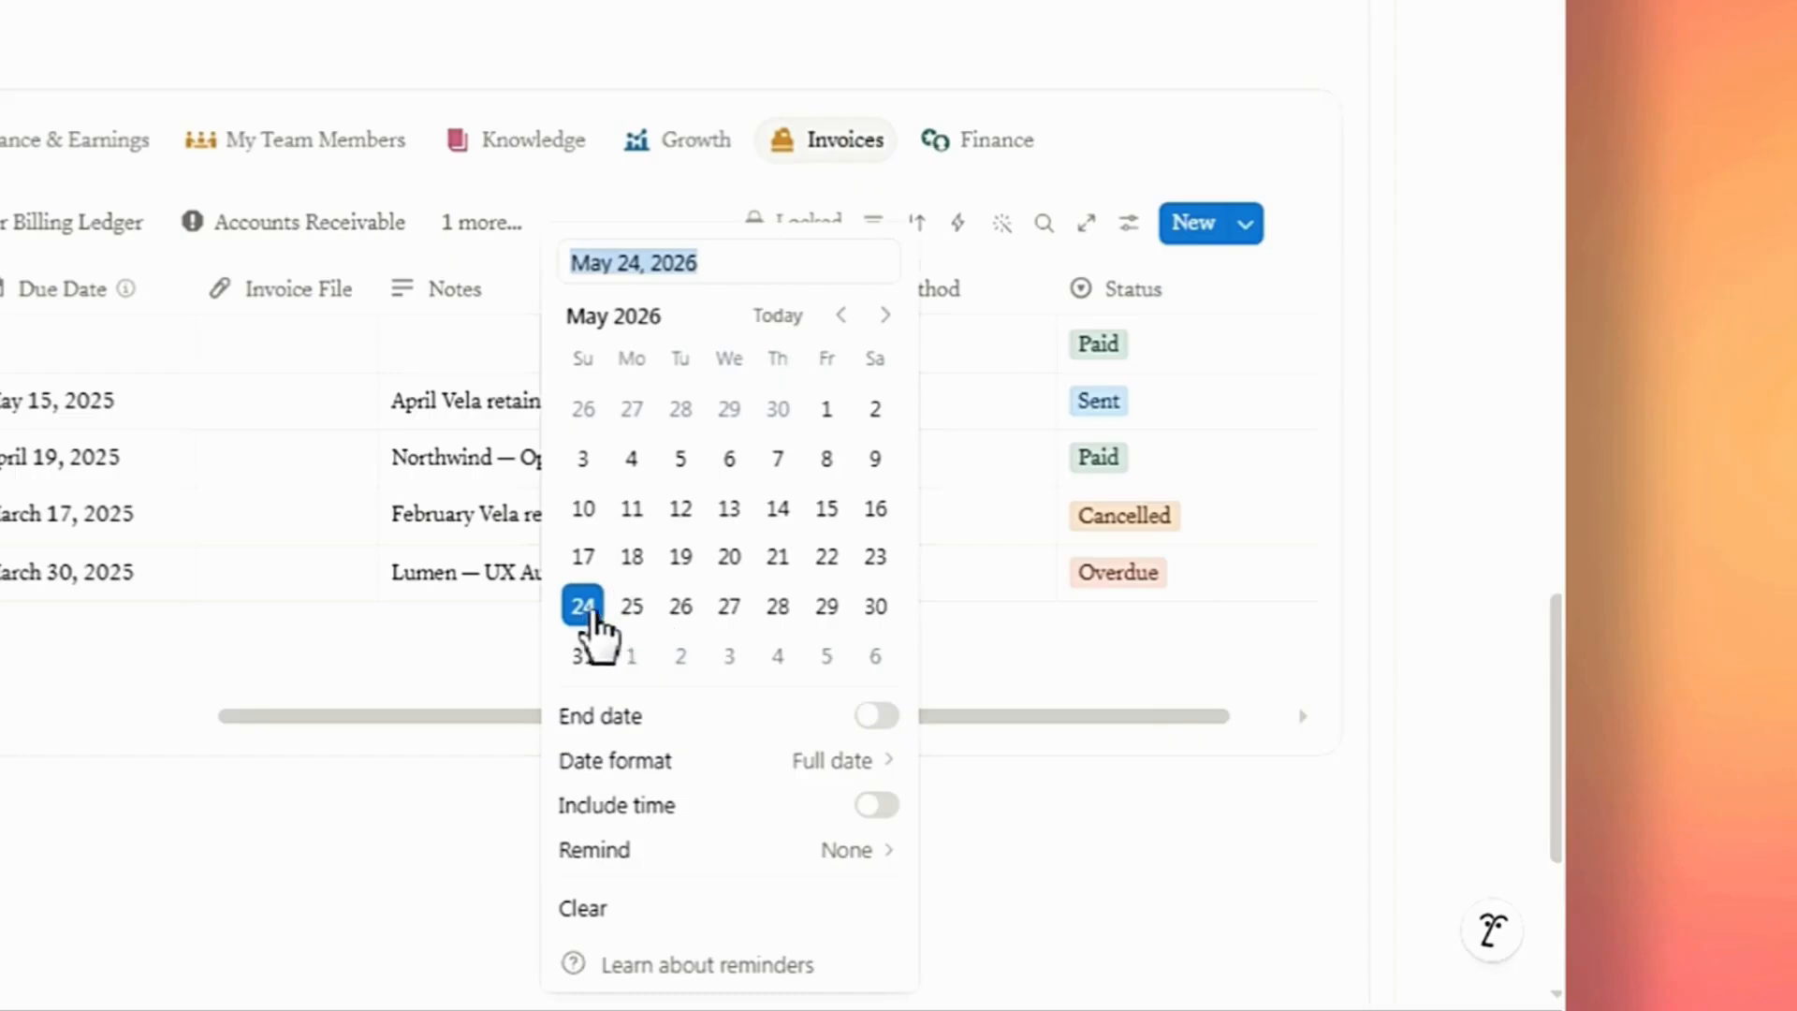
pyautogui.click(593, 617)
pyautogui.click(508, 656)
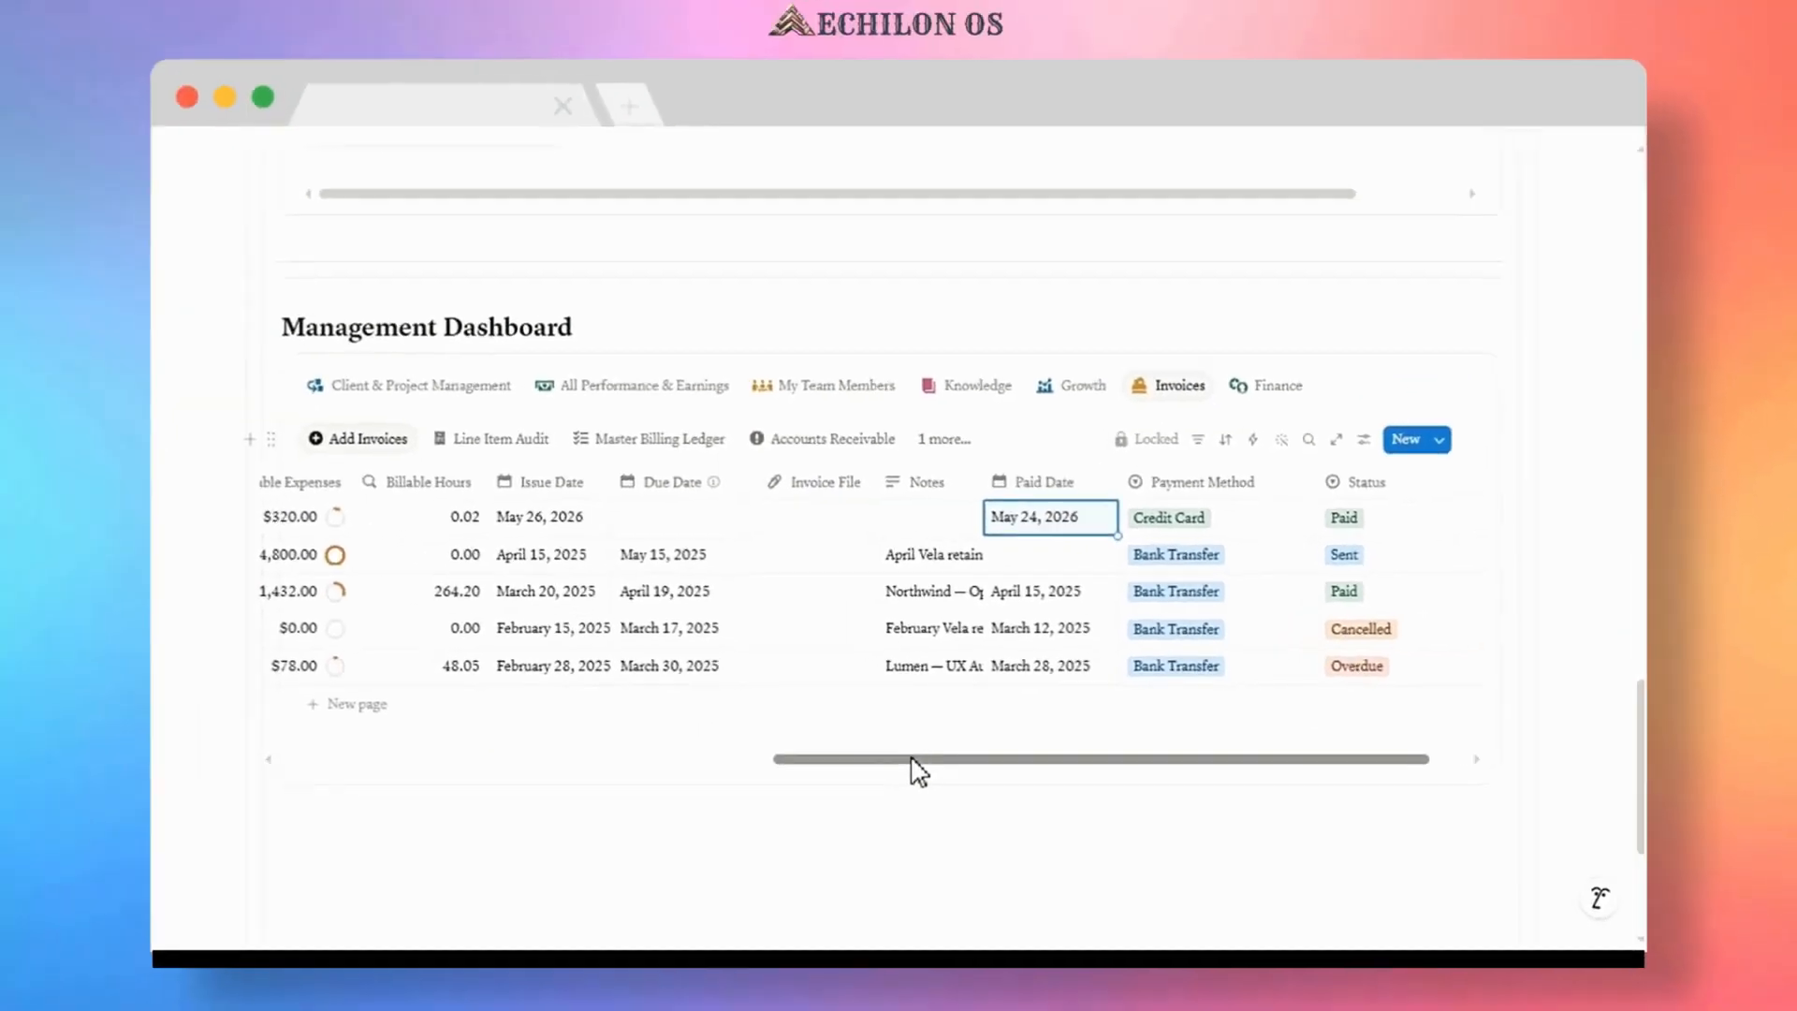
# - Set the Apex Scaling invoice's due date to May 29, 2026
pyautogui.hscroll(-2, 917, 767)
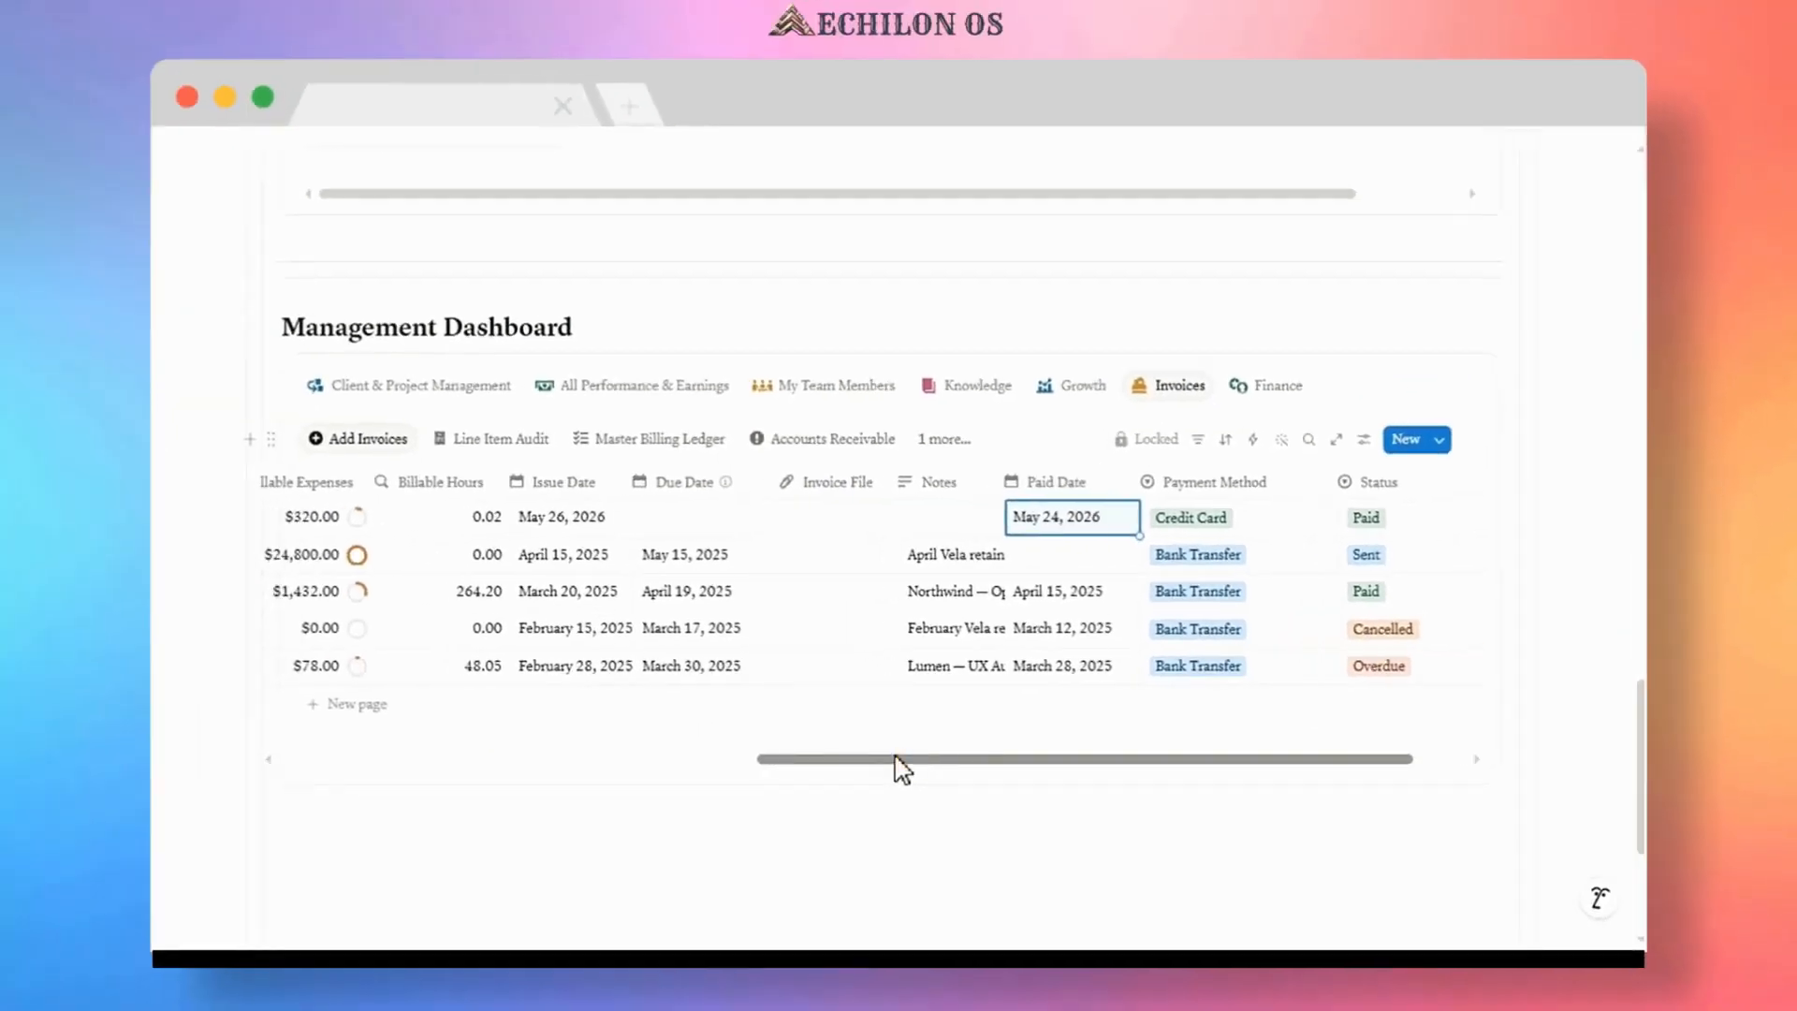
pyautogui.click(711, 524)
pyautogui.click(828, 688)
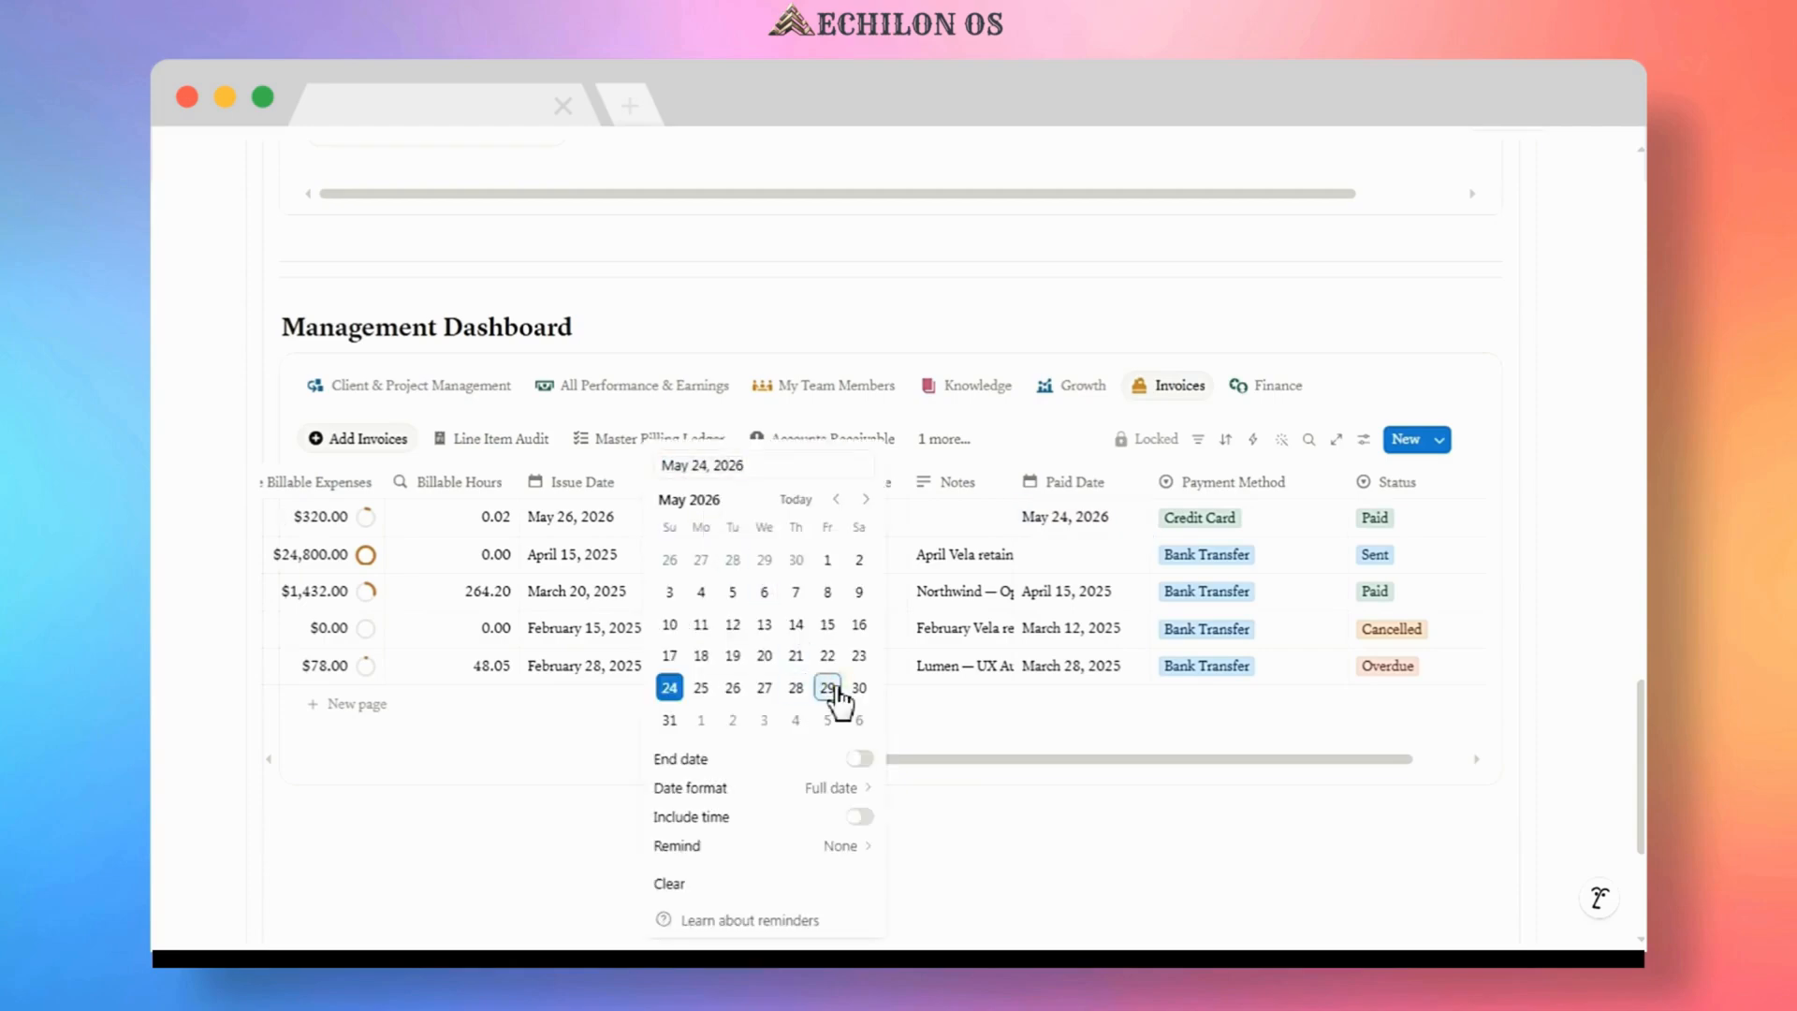
pyautogui.click(965, 751)
# - Review the invoices' linked records in the line item audit and their status groups in the master billing ledger
pyautogui.moveTo(963, 762); pyautogui.dragTo(453, 756)
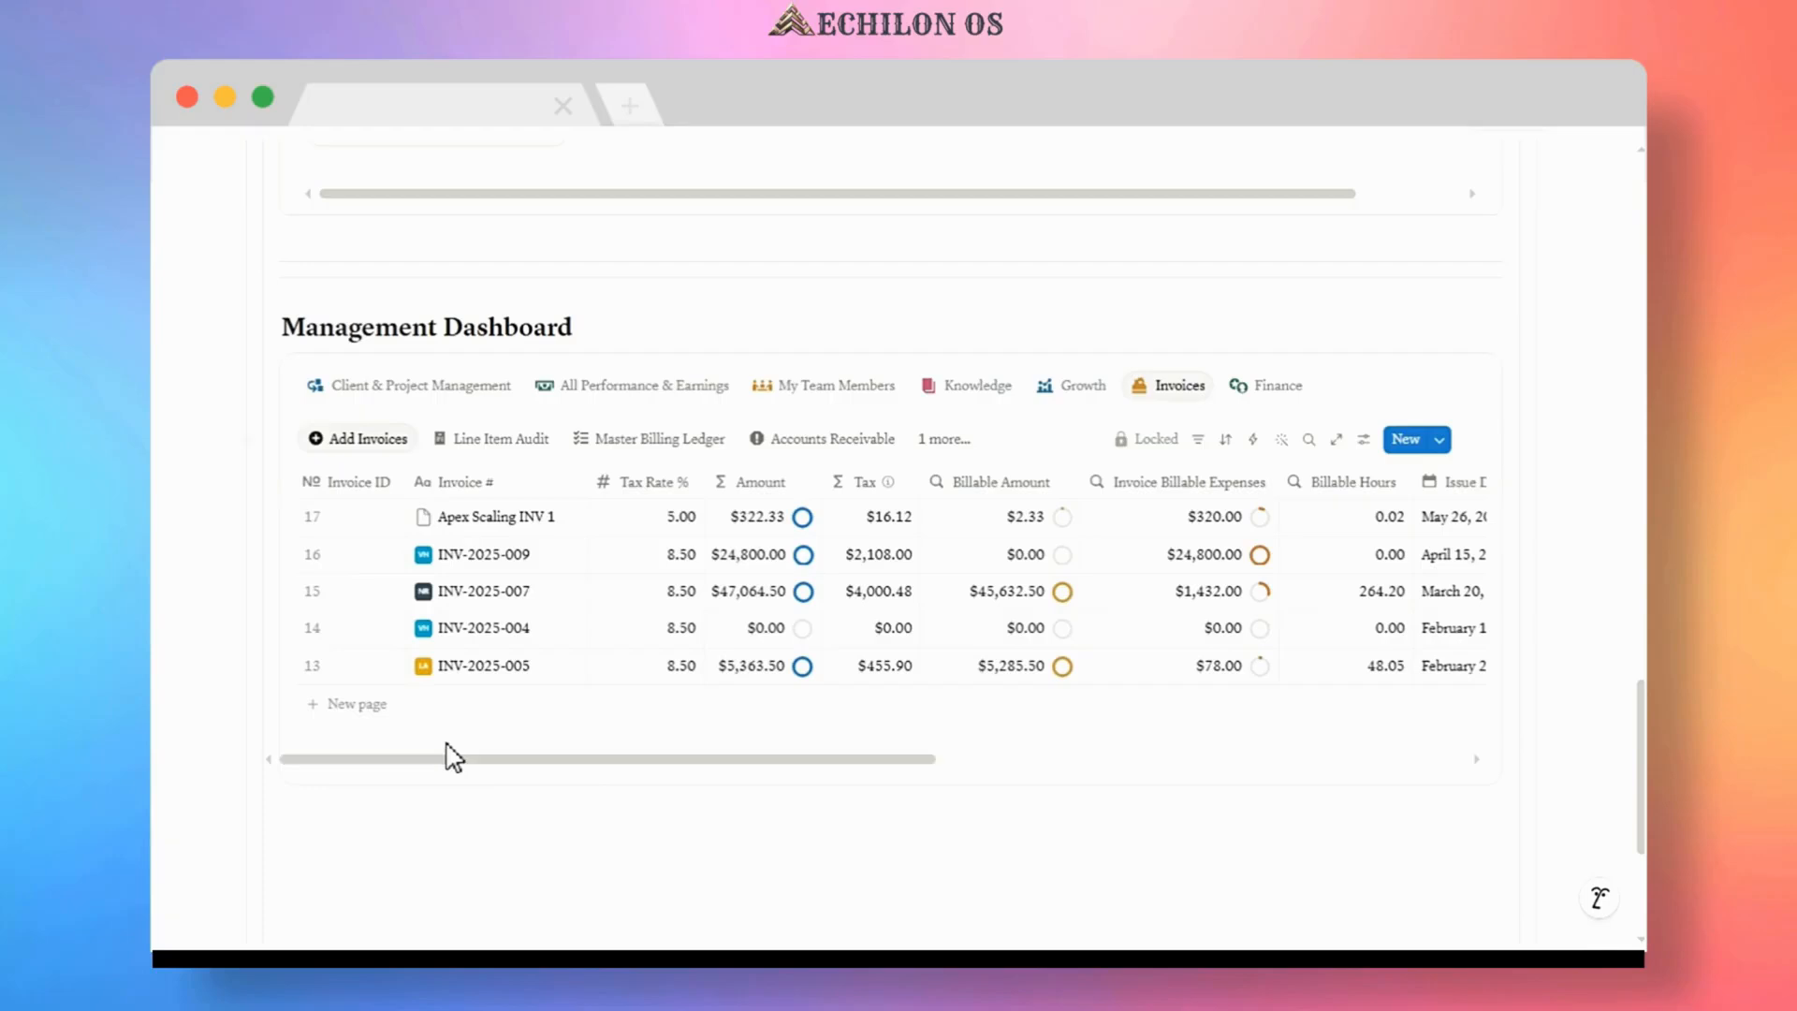
pyautogui.click(483, 445)
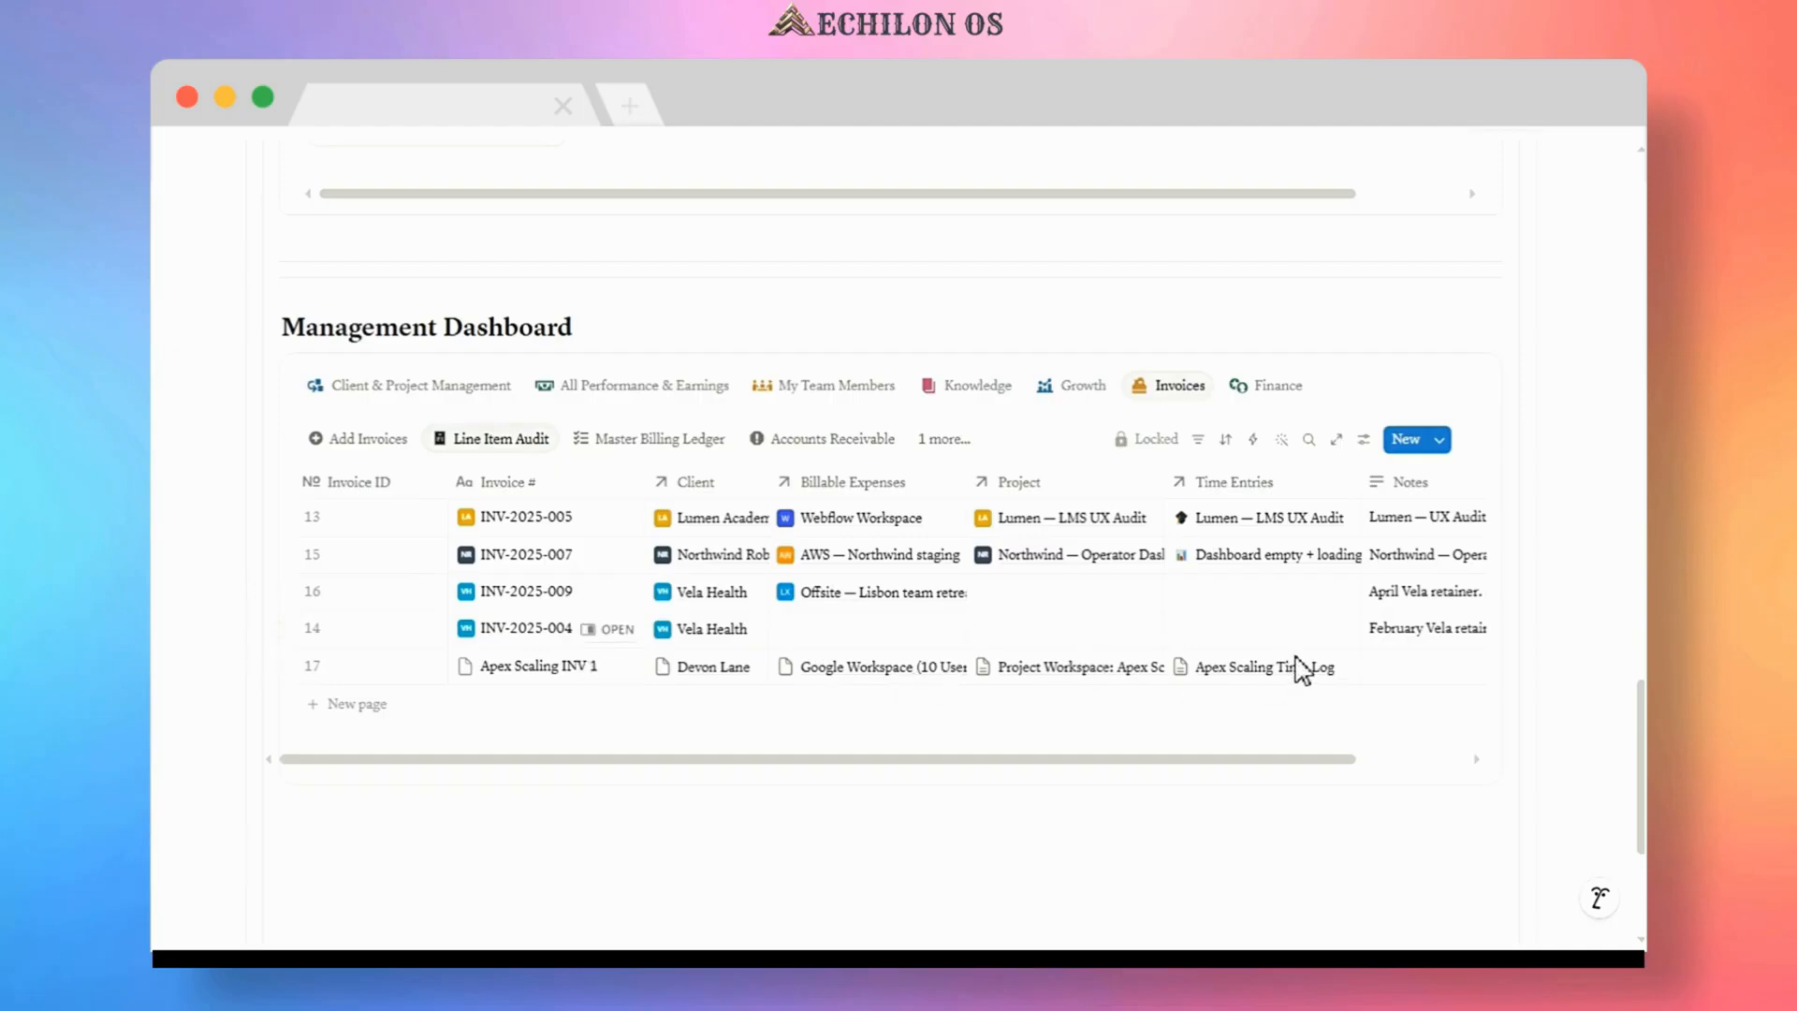
pyautogui.moveTo(1320, 758); pyautogui.dragTo(1432, 759)
pyautogui.click(679, 443)
pyautogui.scroll(-1, 898, 749)
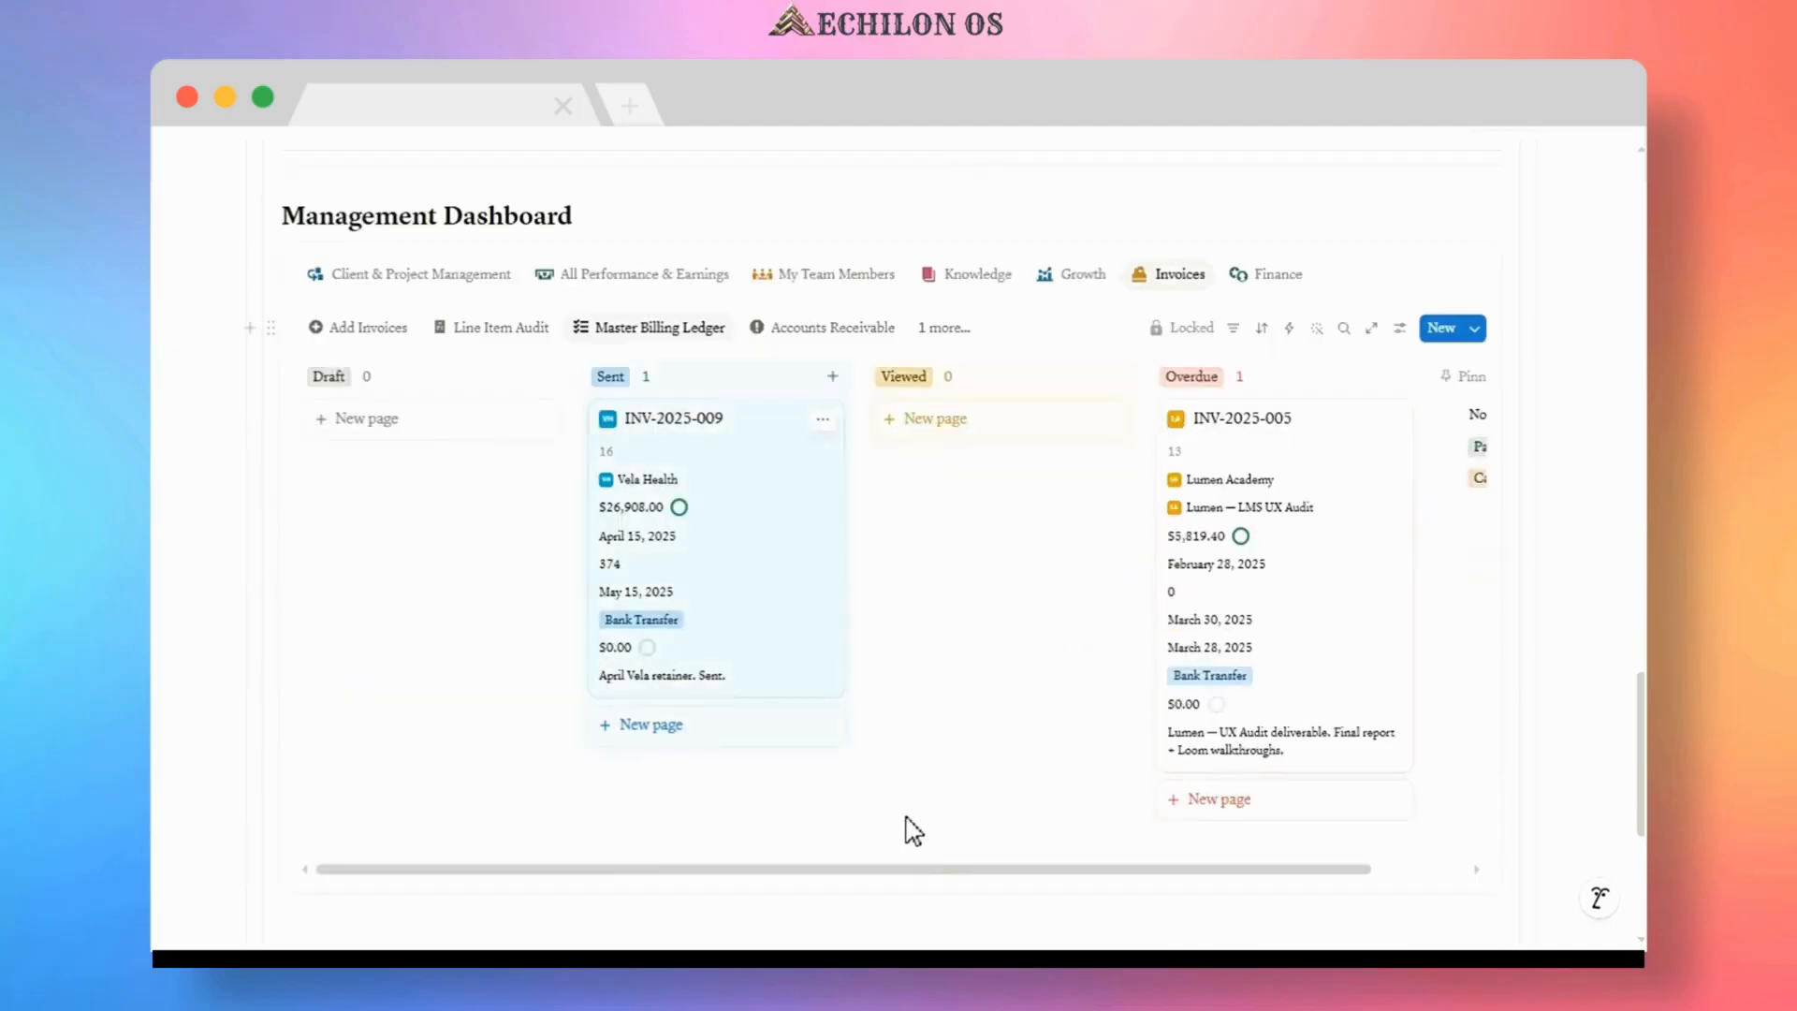
pyautogui.moveTo(922, 868); pyautogui.dragTo(1027, 872)
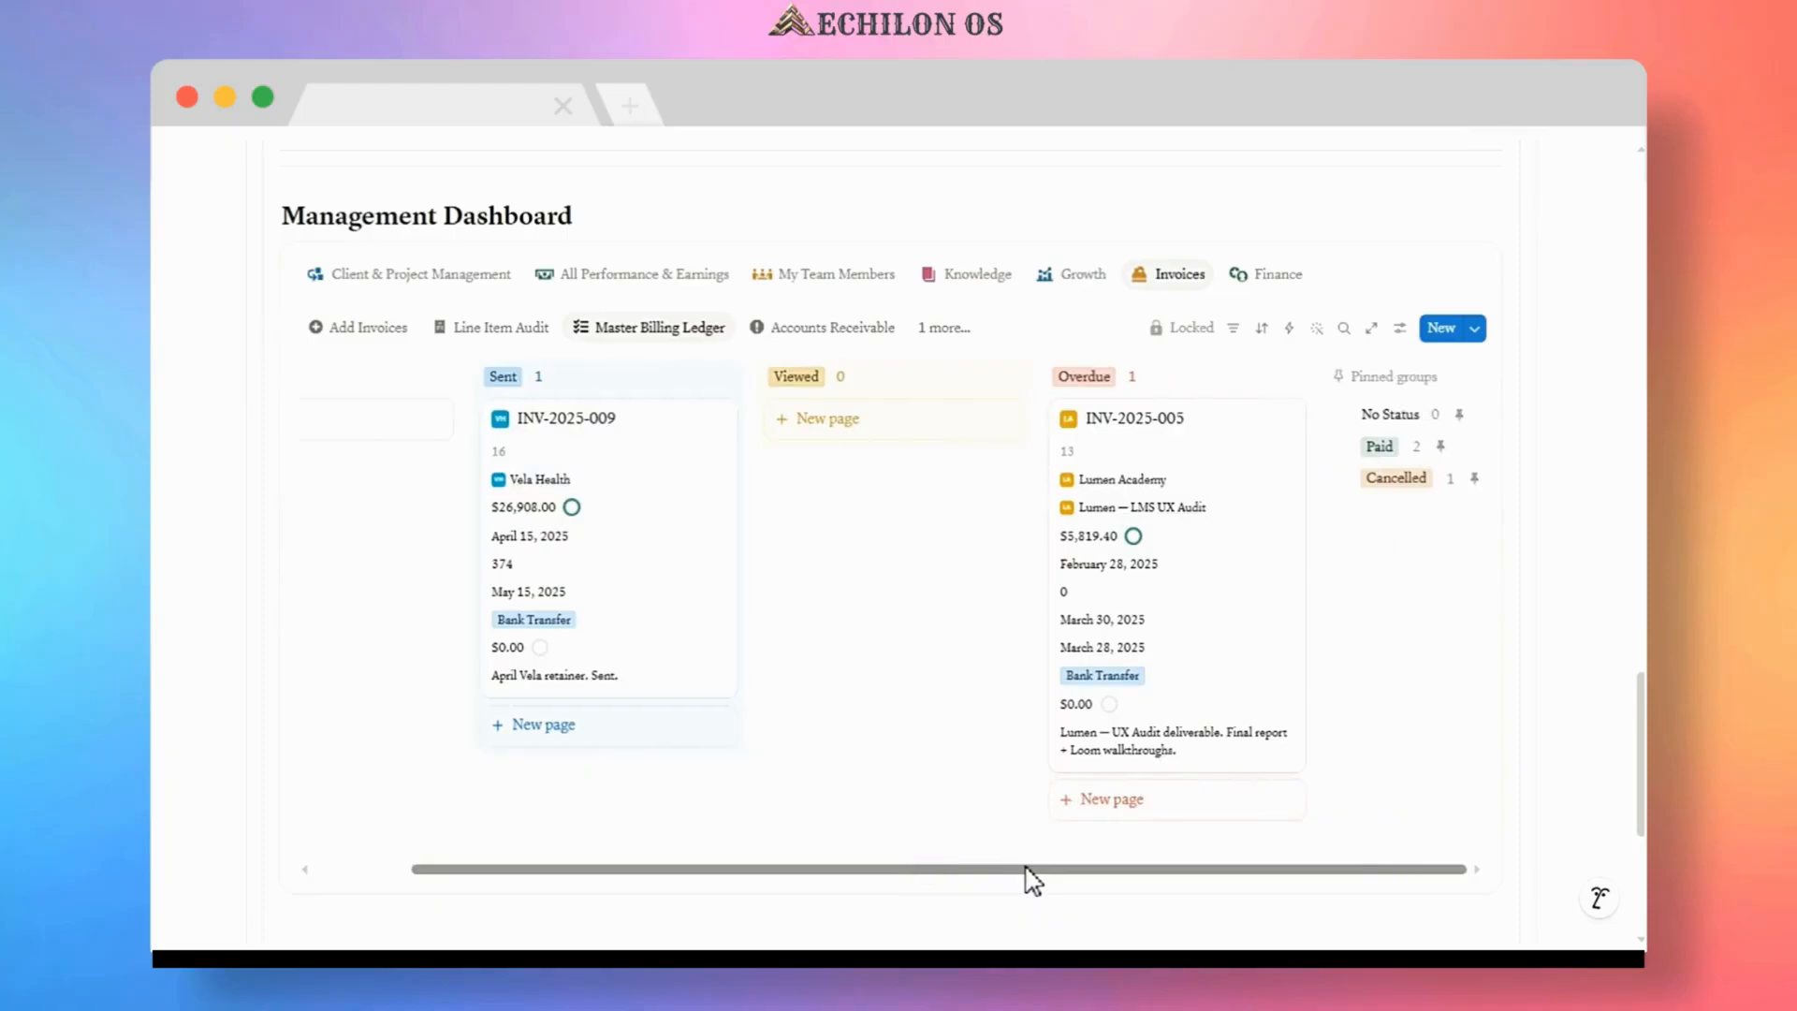
# - Check the outstanding invoices in accounts receivable and the paid invoices in the payment history
pyautogui.click(842, 329)
pyautogui.moveTo(692, 575); pyautogui.dragTo(831, 575)
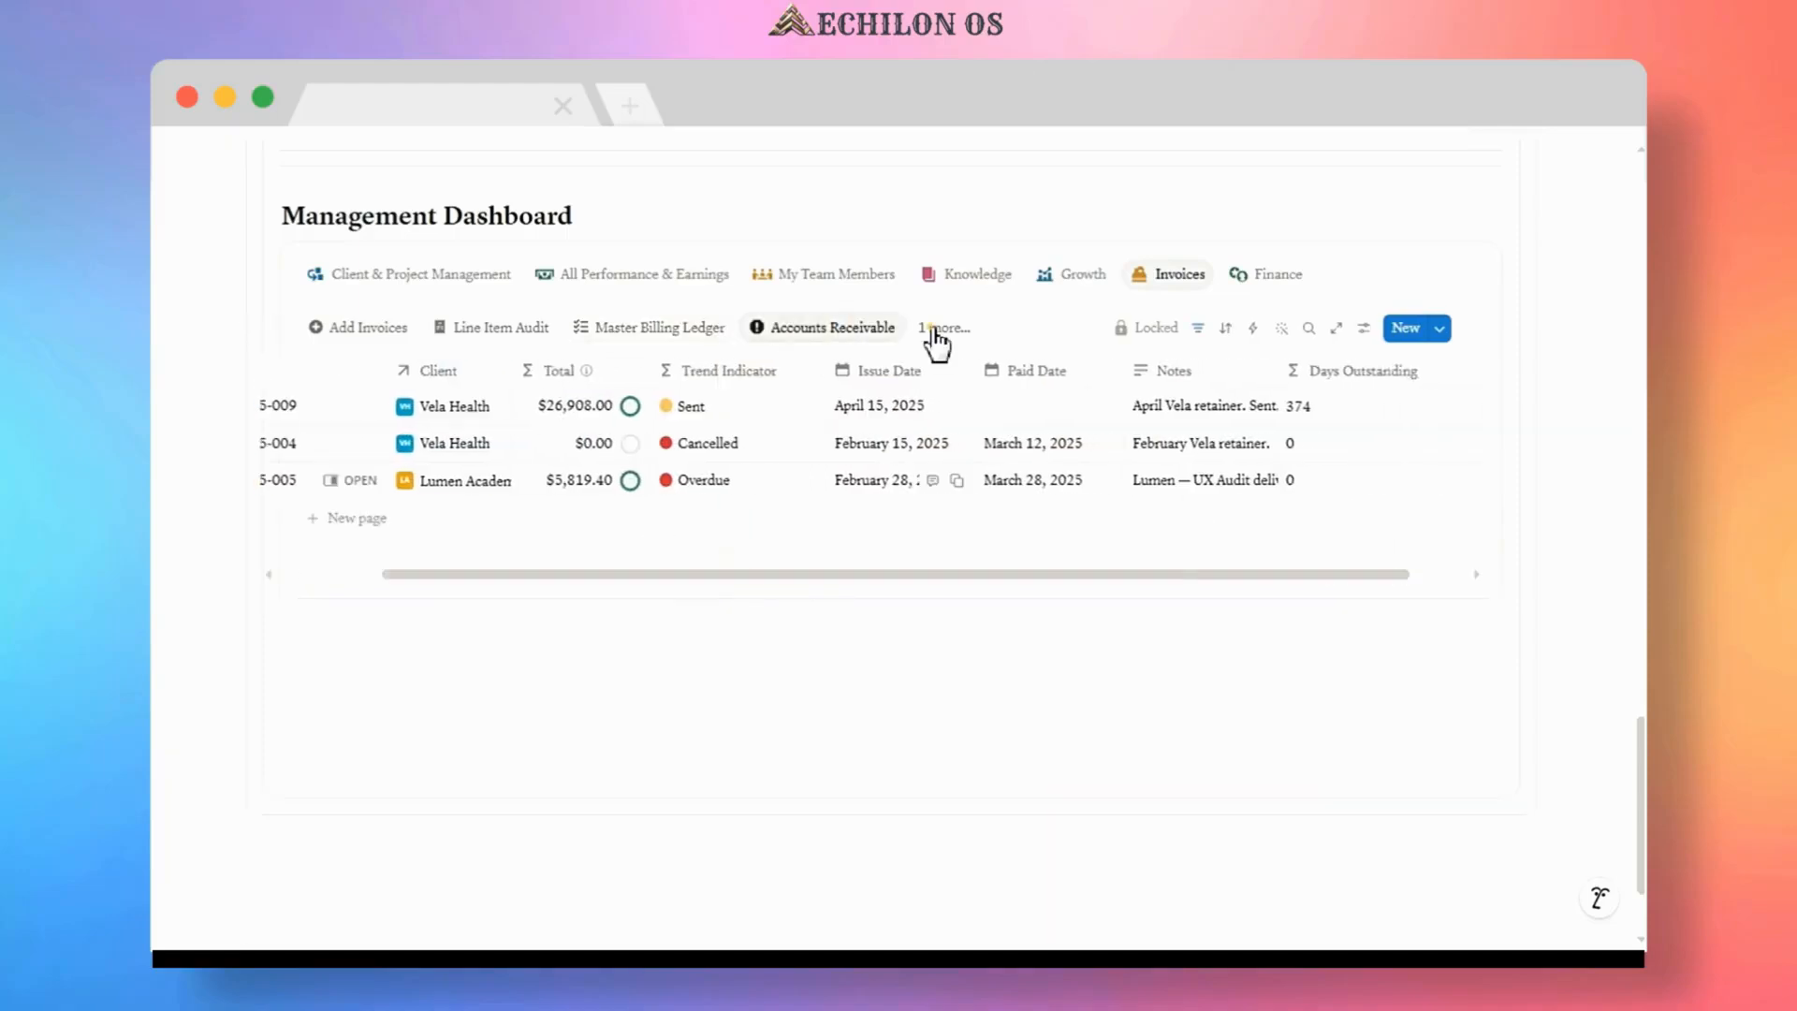
pyautogui.click(941, 329)
pyautogui.click(996, 530)
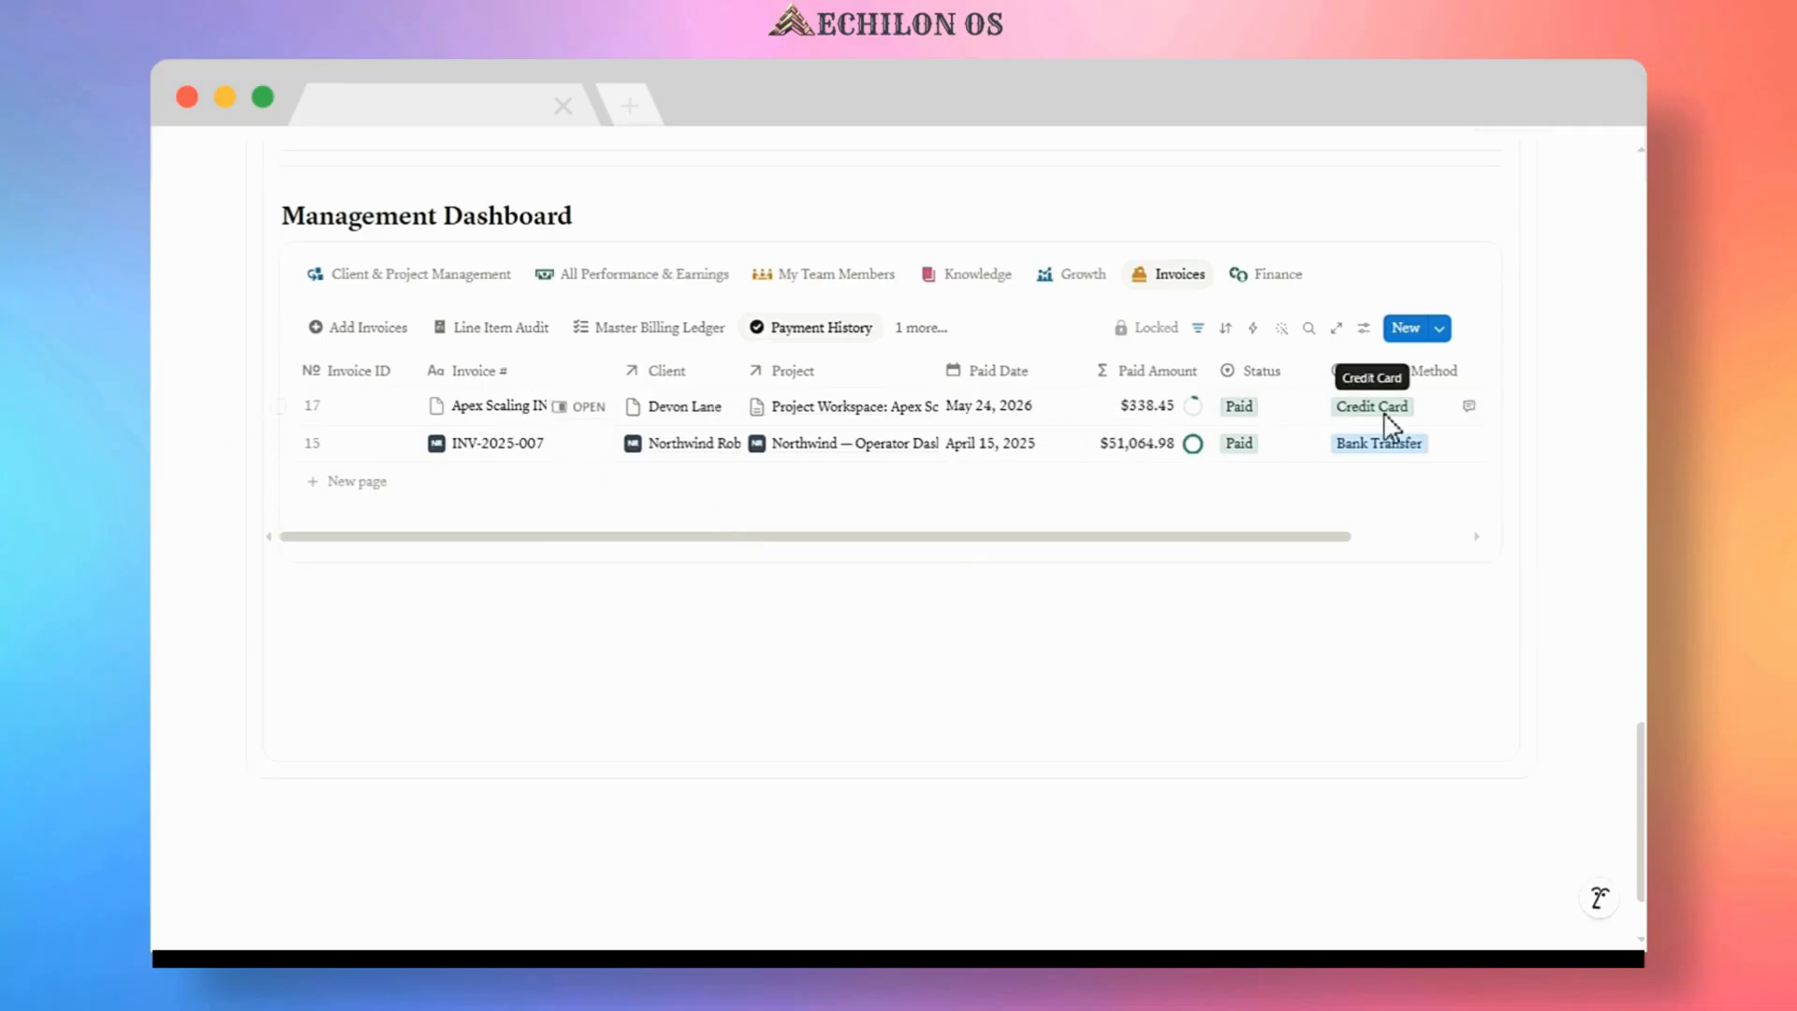
# - Review the team's expense oversight, then their capacity, logged hours and total earnings
pyautogui.click(657, 281)
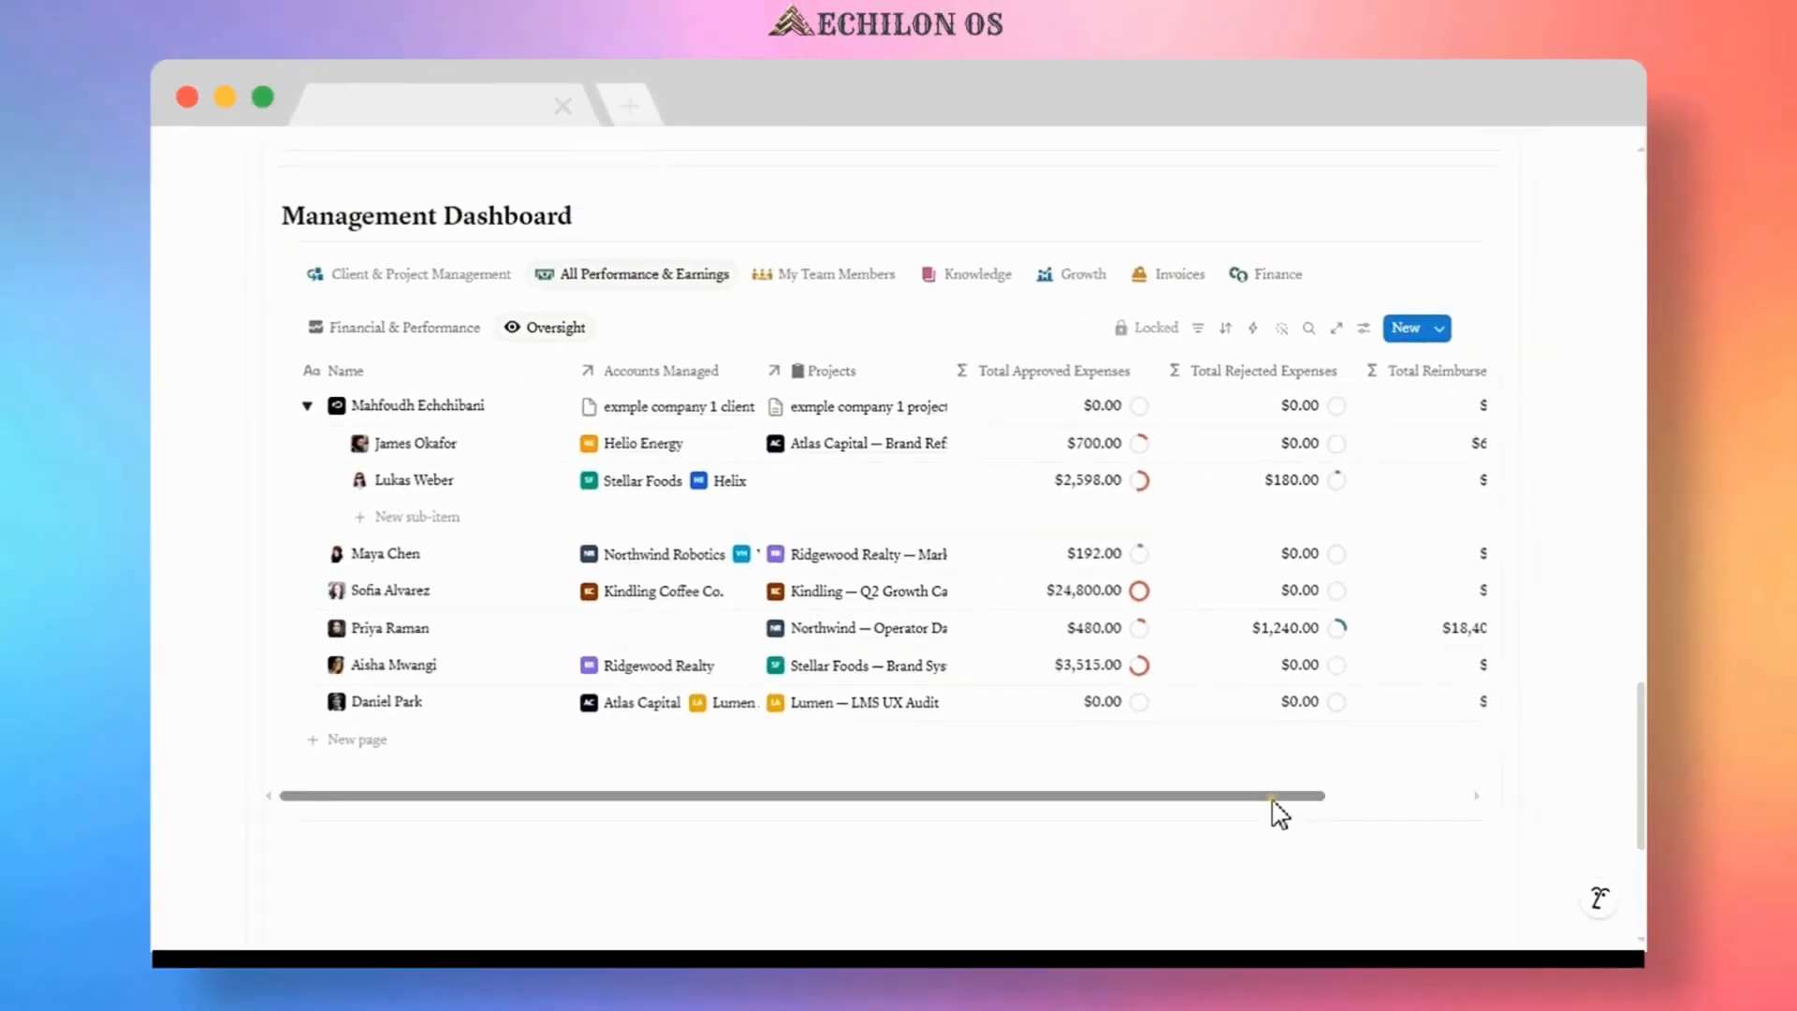
pyautogui.moveTo(1289, 795); pyautogui.dragTo(1427, 794)
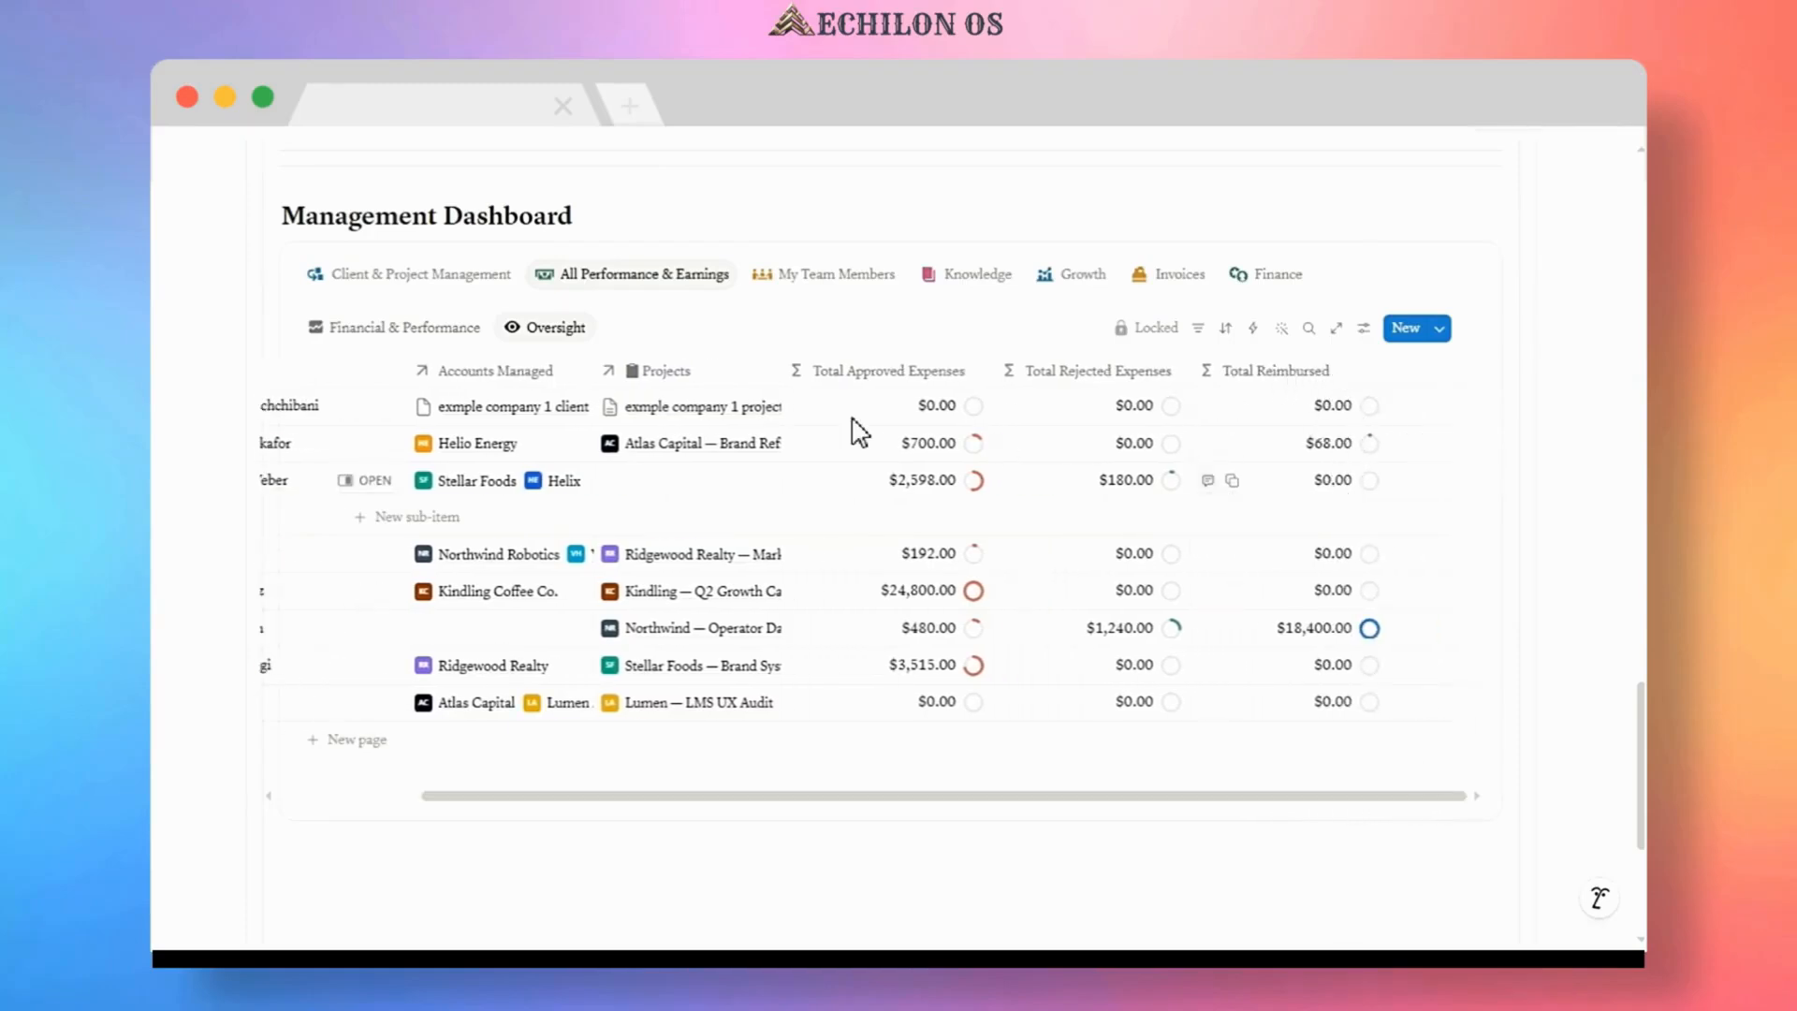
pyautogui.click(387, 329)
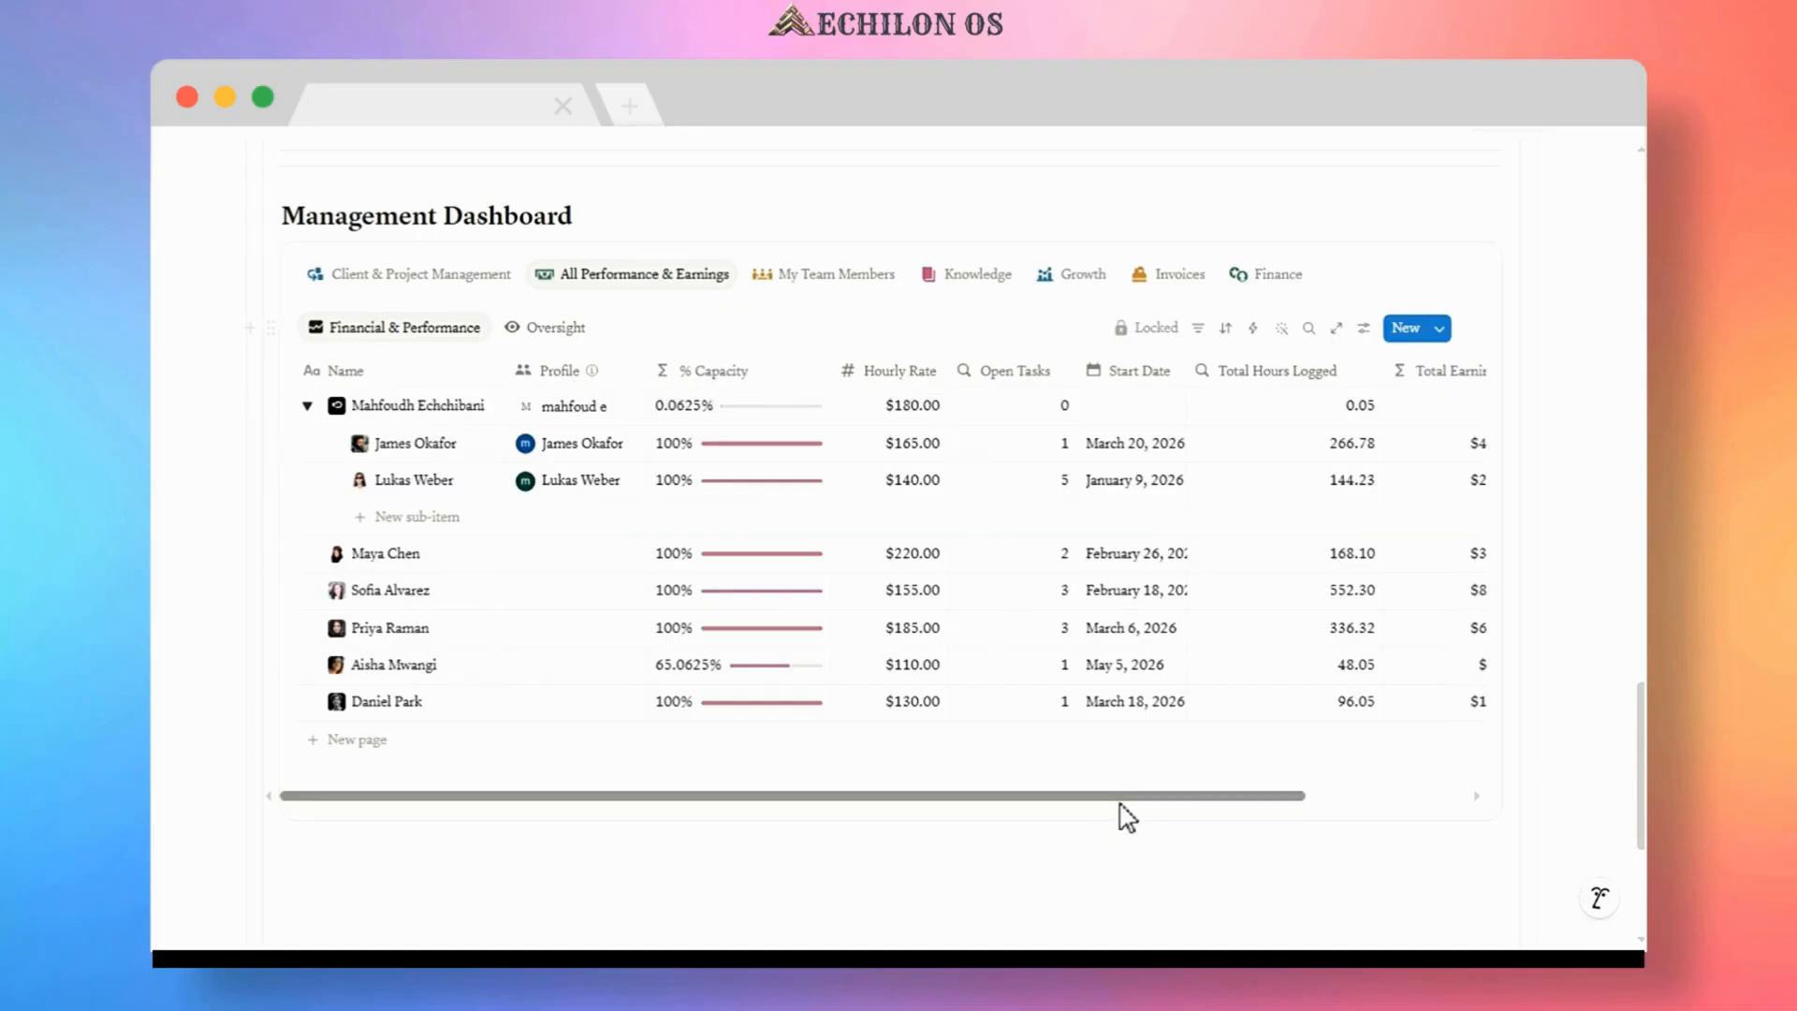
pyautogui.moveTo(1123, 801); pyautogui.dragTo(1318, 801)
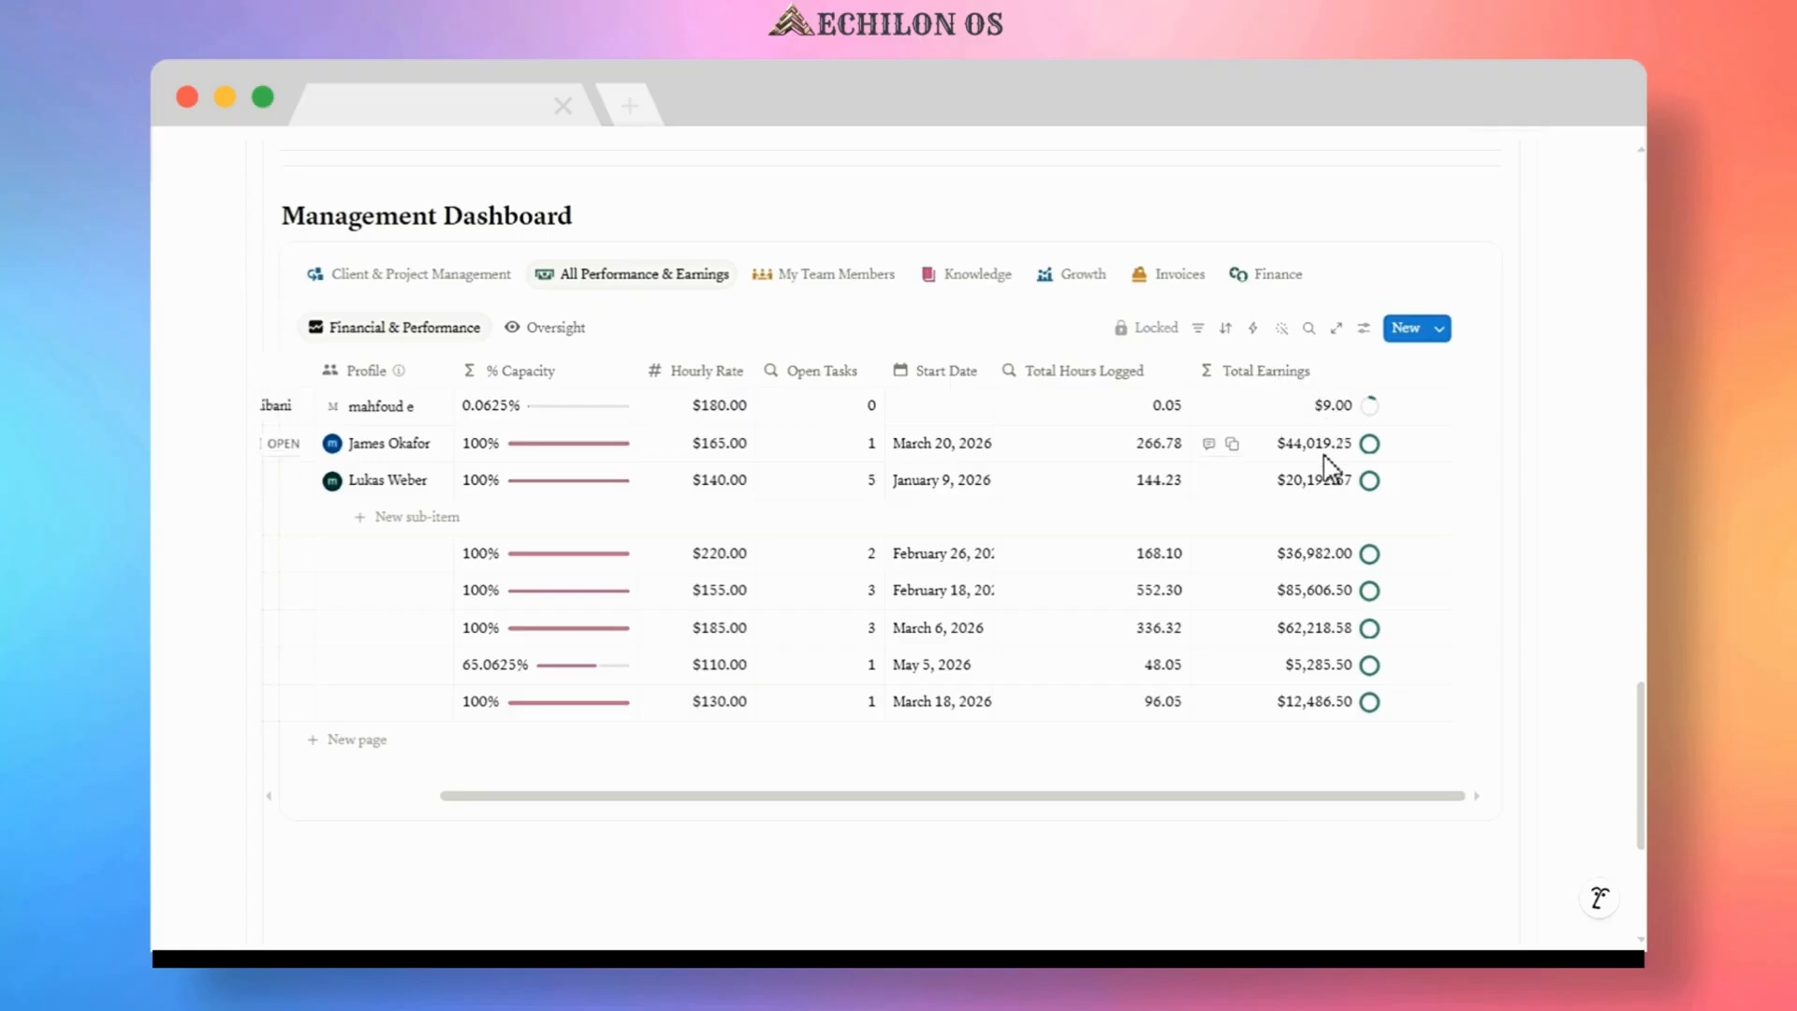
# - Examine the agency's finances in the CEO Command Center, Efficiency & Burn, and Cash Flow & Collections views
pyautogui.click(1271, 292)
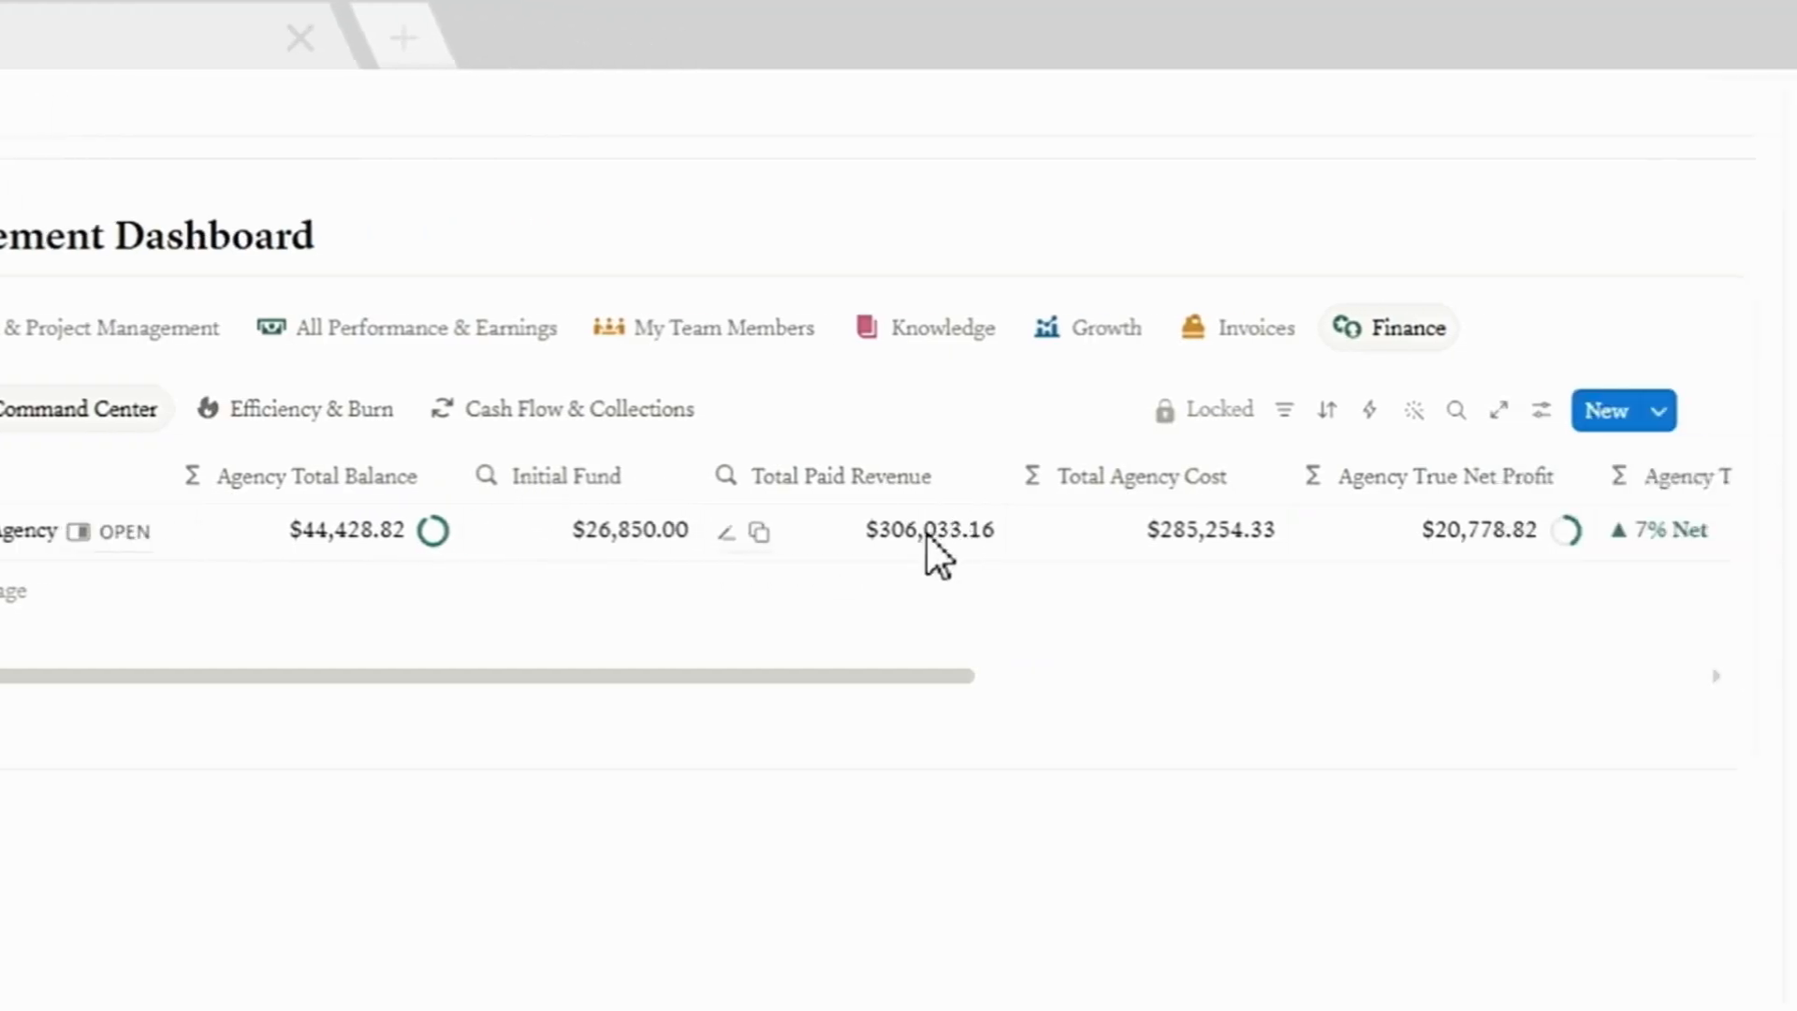
pyautogui.moveTo(931, 676); pyautogui.dragTo(1087, 666)
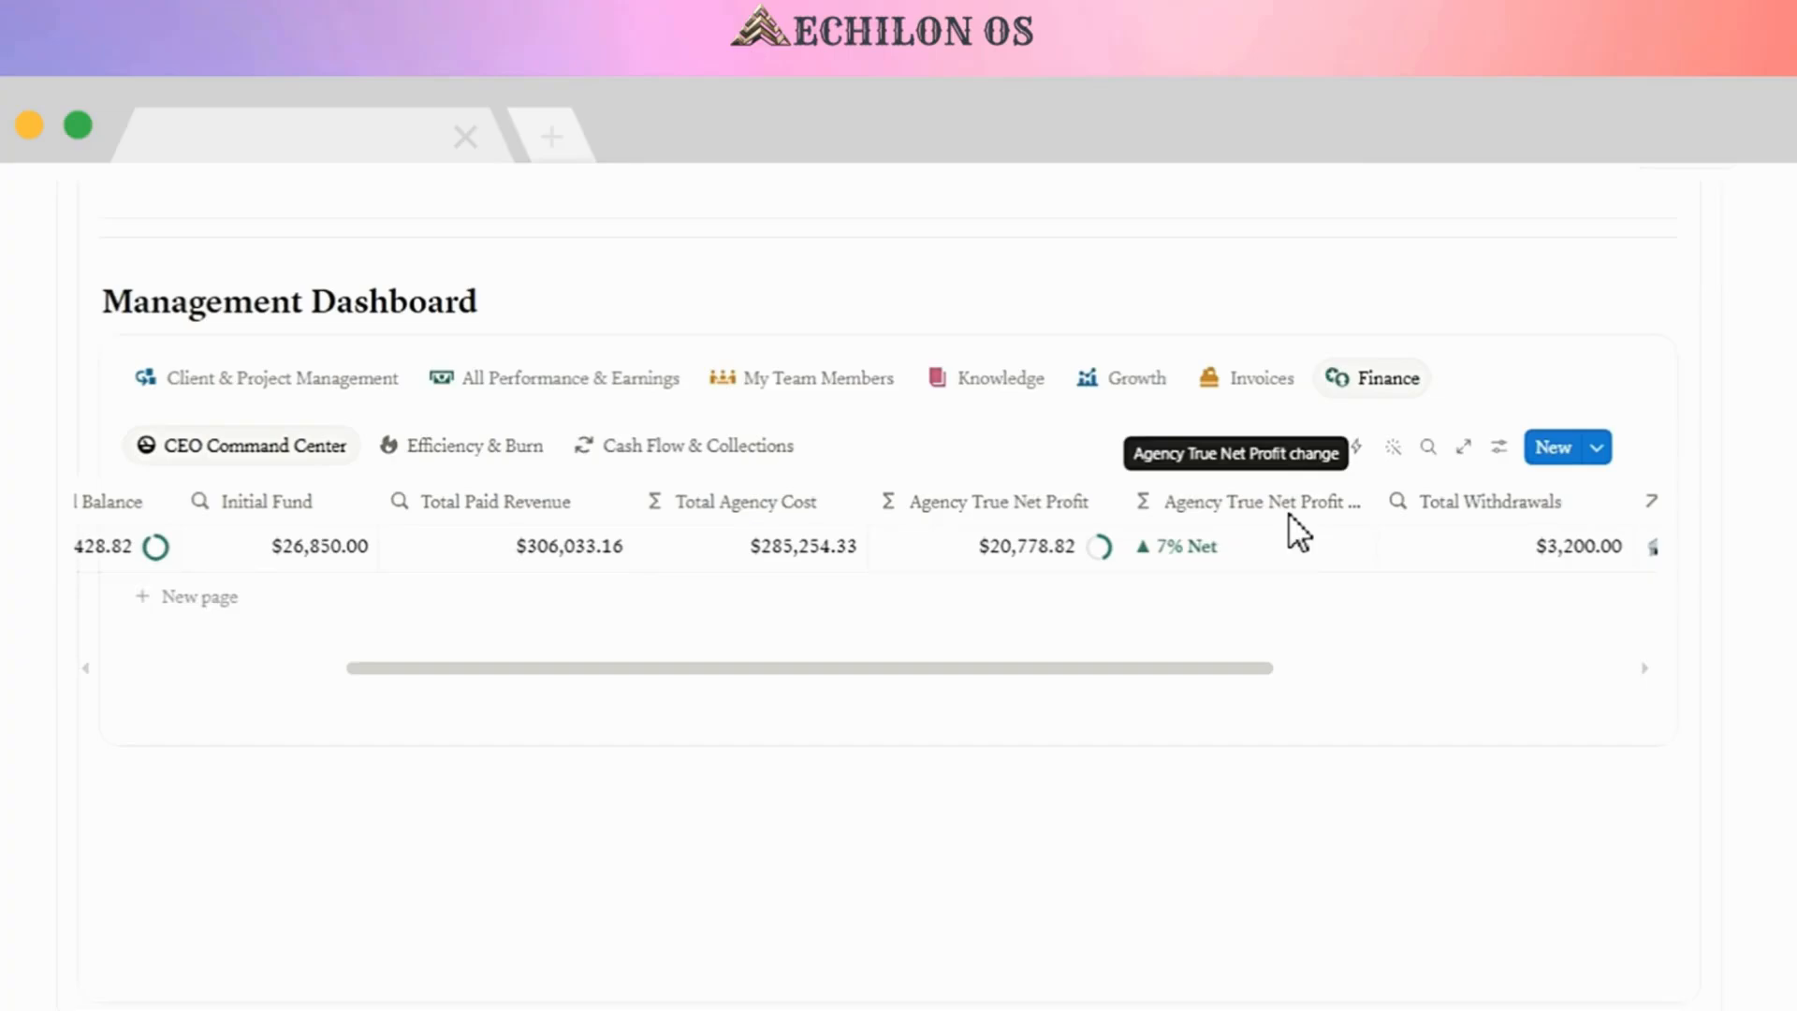
pyautogui.moveTo(1239, 670); pyautogui.dragTo(1308, 668)
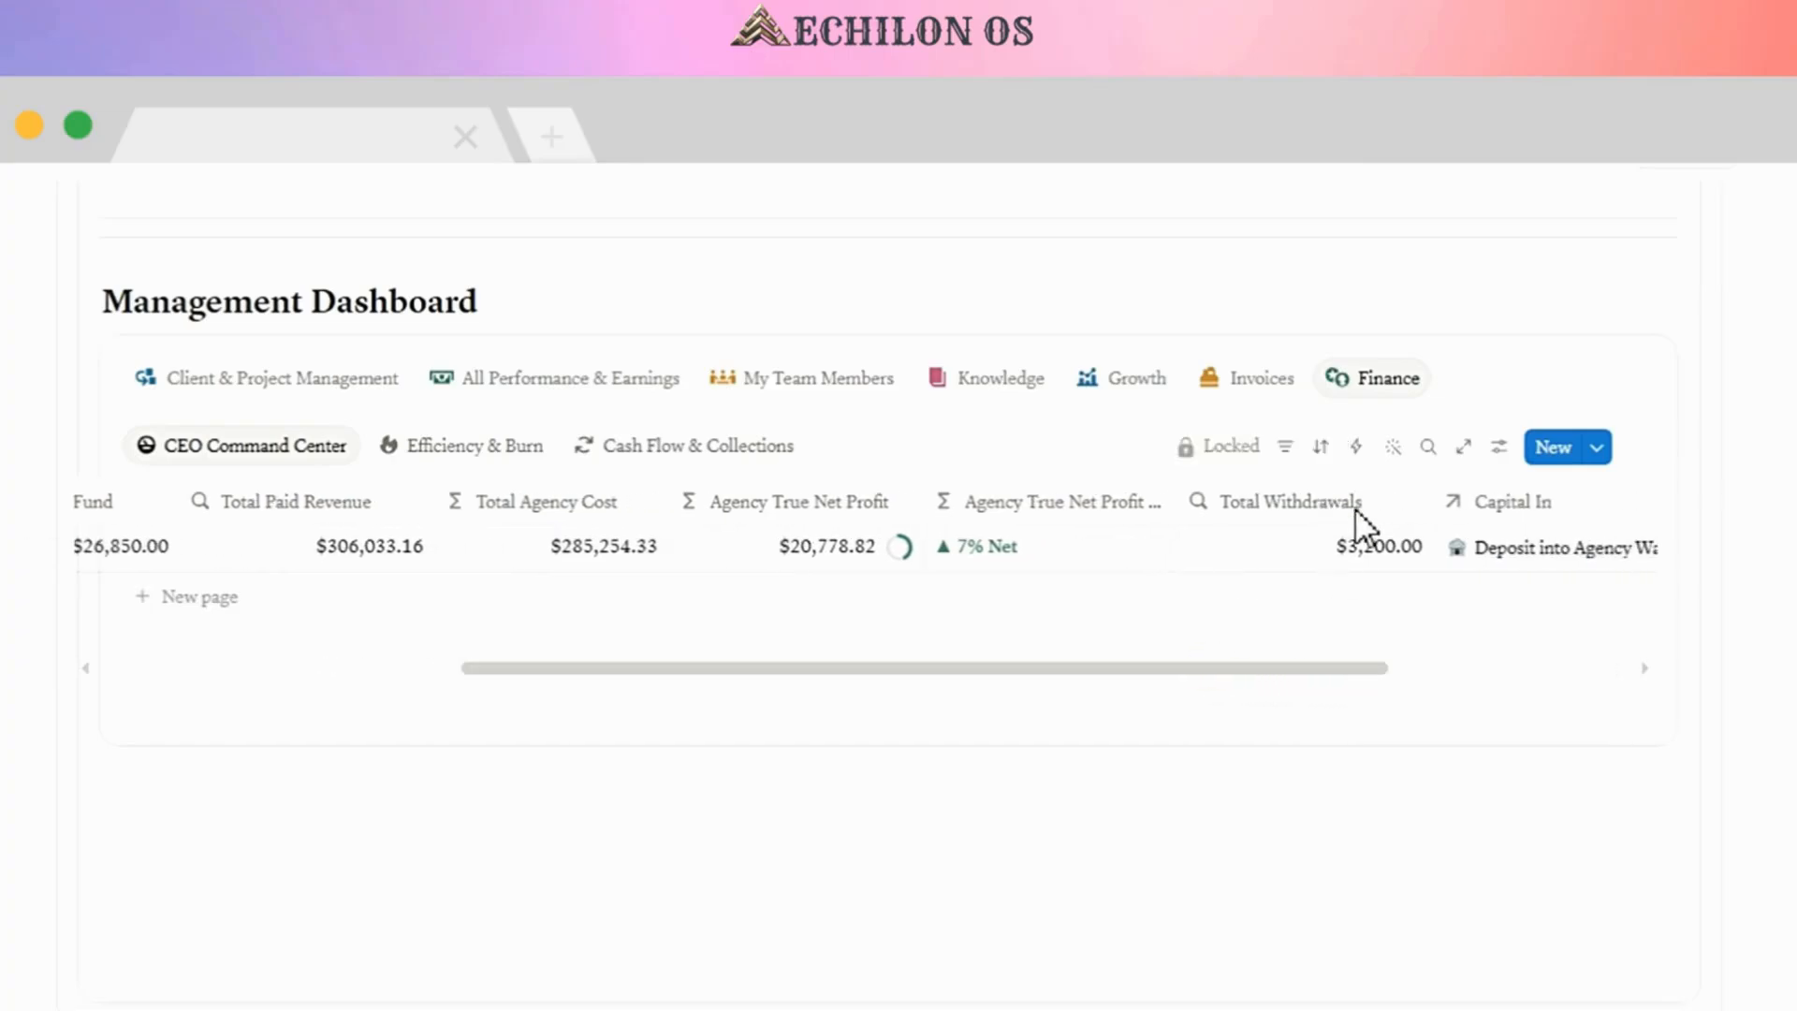
pyautogui.click(483, 443)
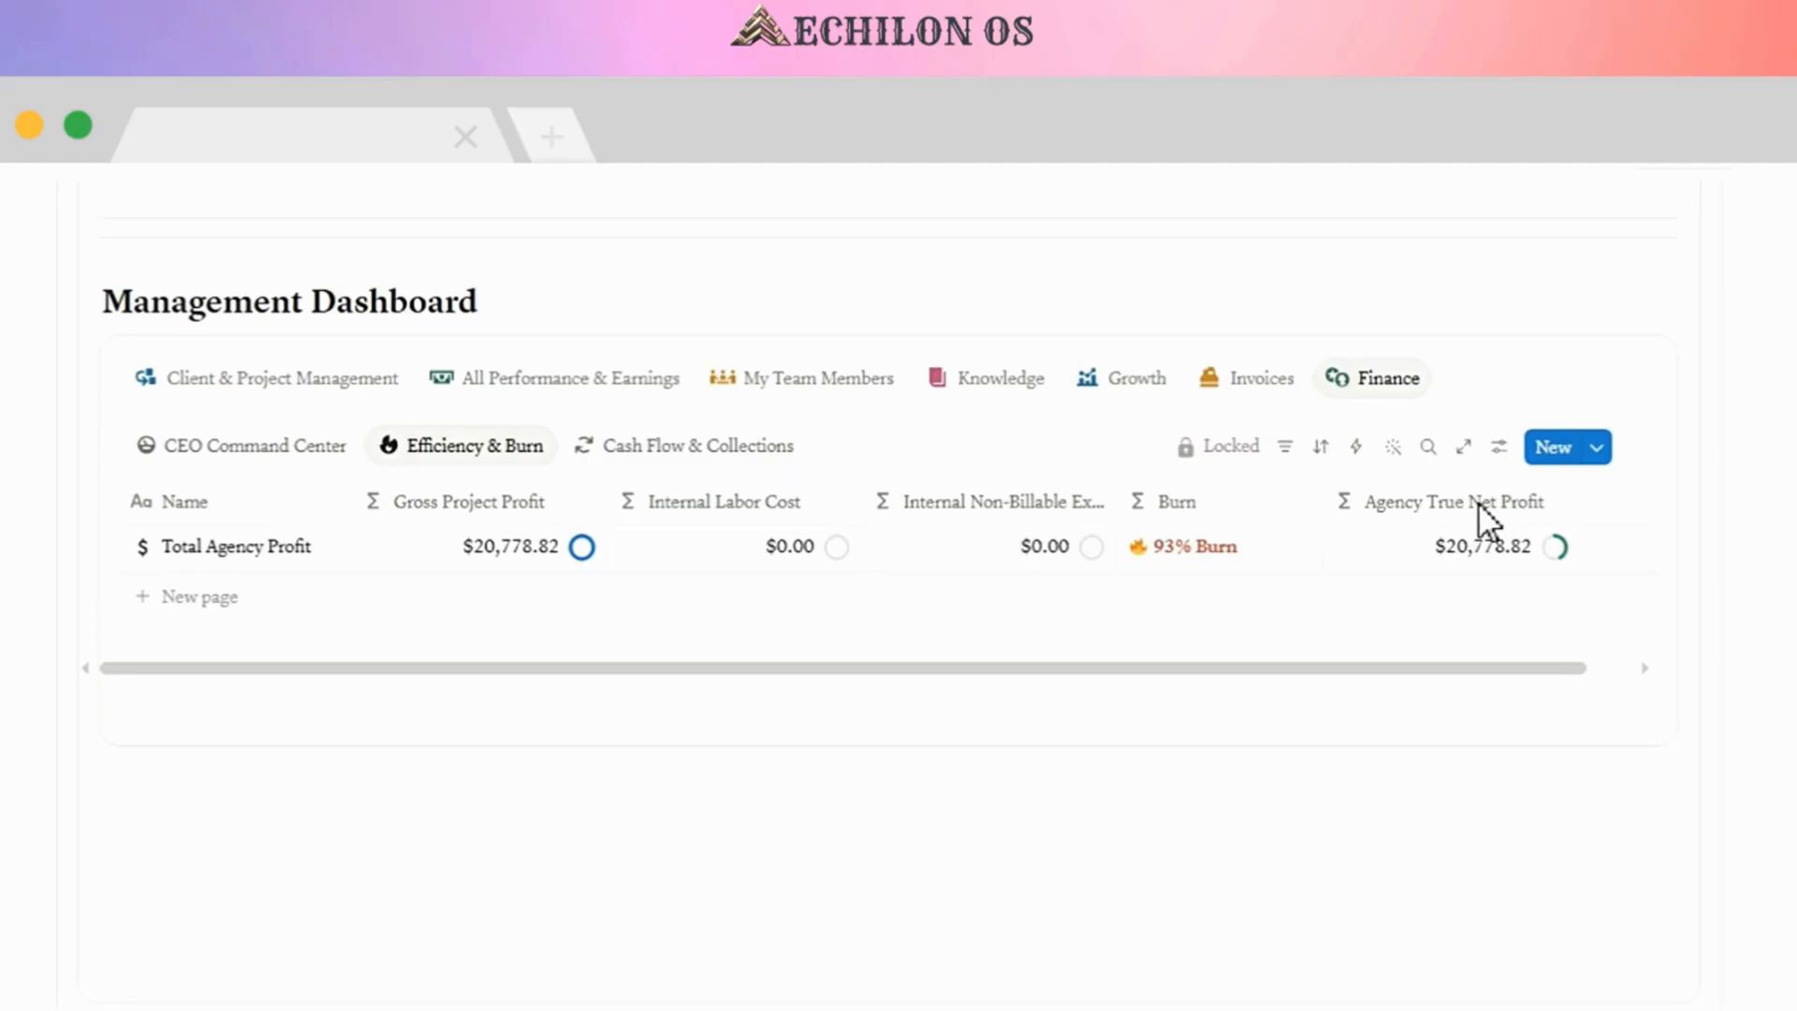
pyautogui.click(670, 443)
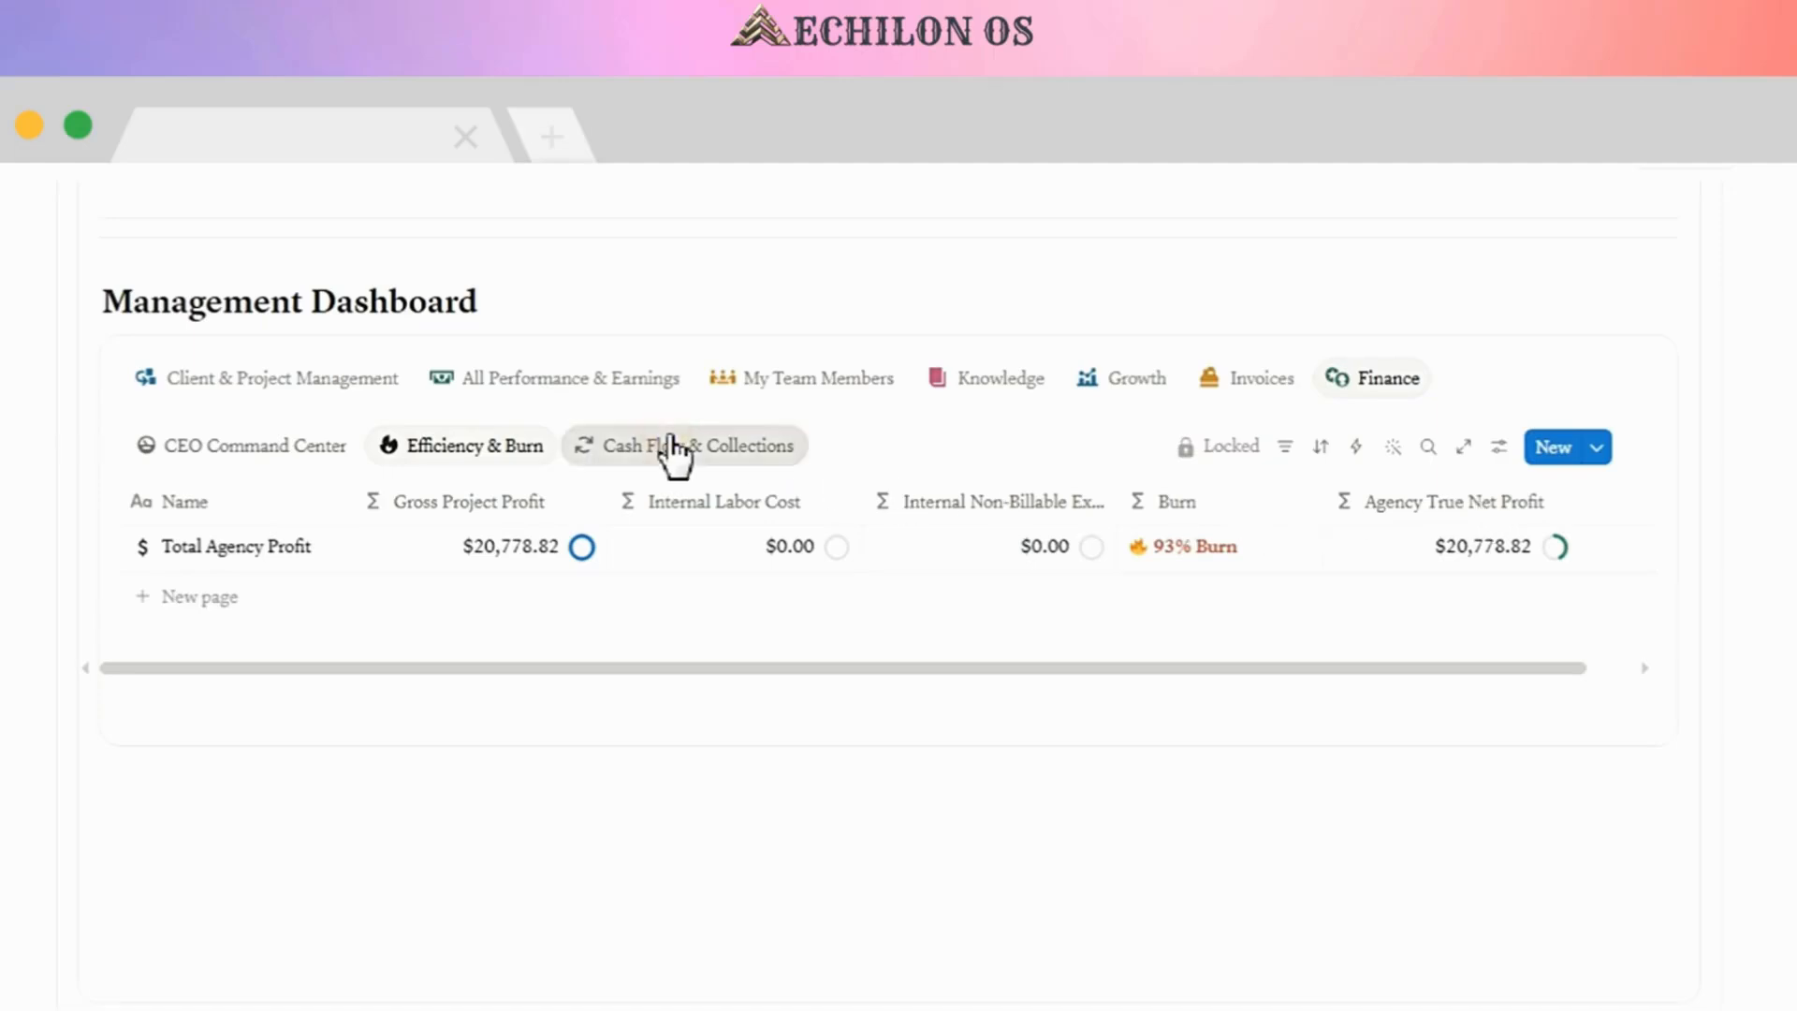
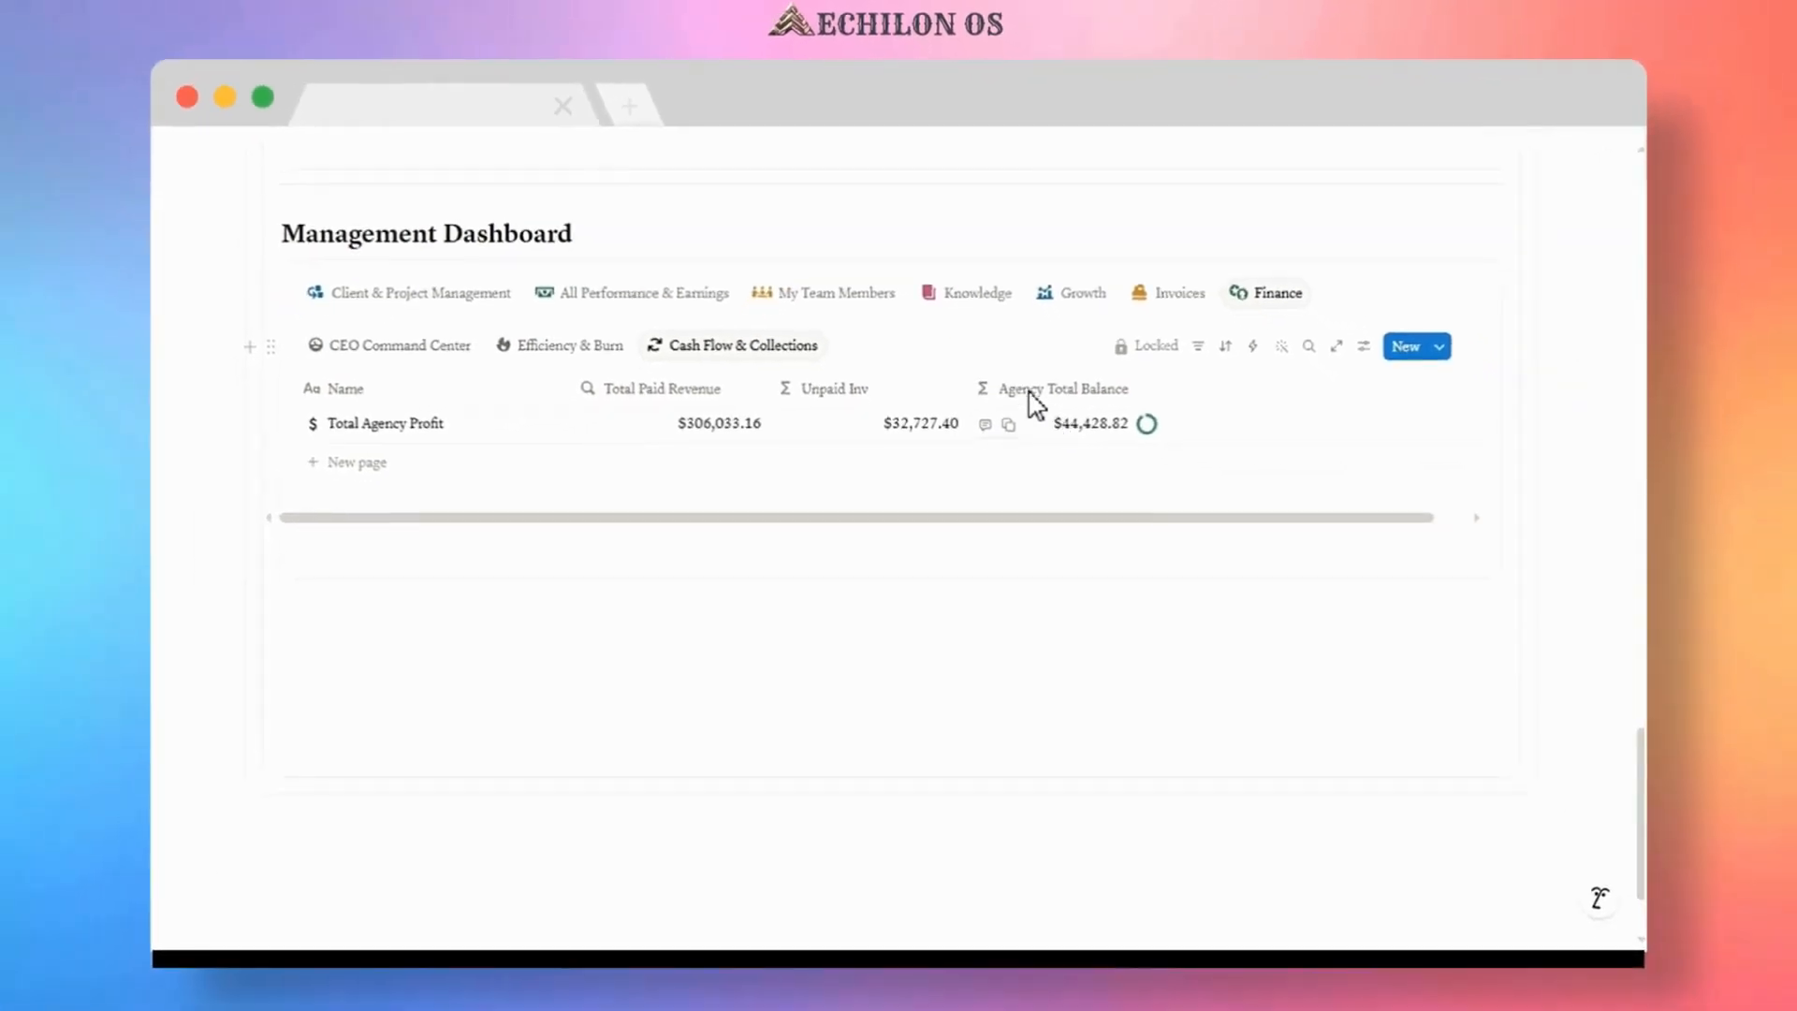
# - Add an entry named "agency initial deposit 20k" to the agency deposits
pyautogui.scroll(15, 1029, 379)
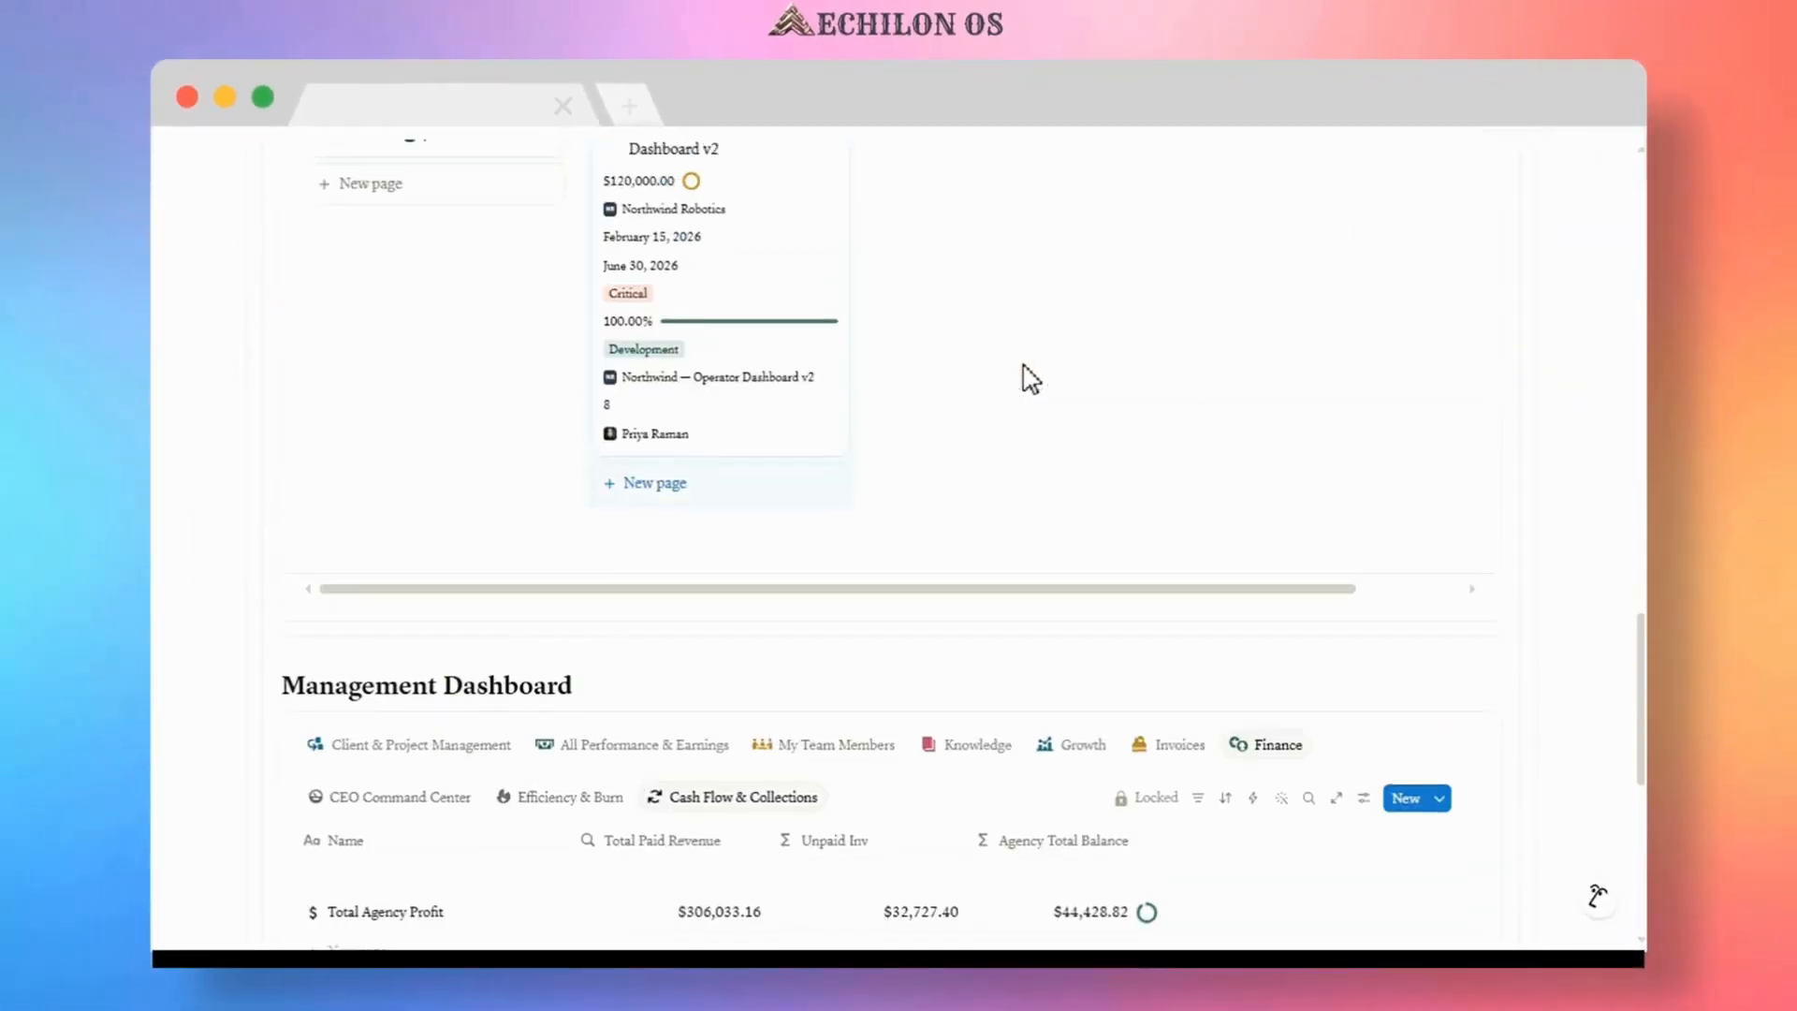
pyautogui.scroll(3, 1030, 379)
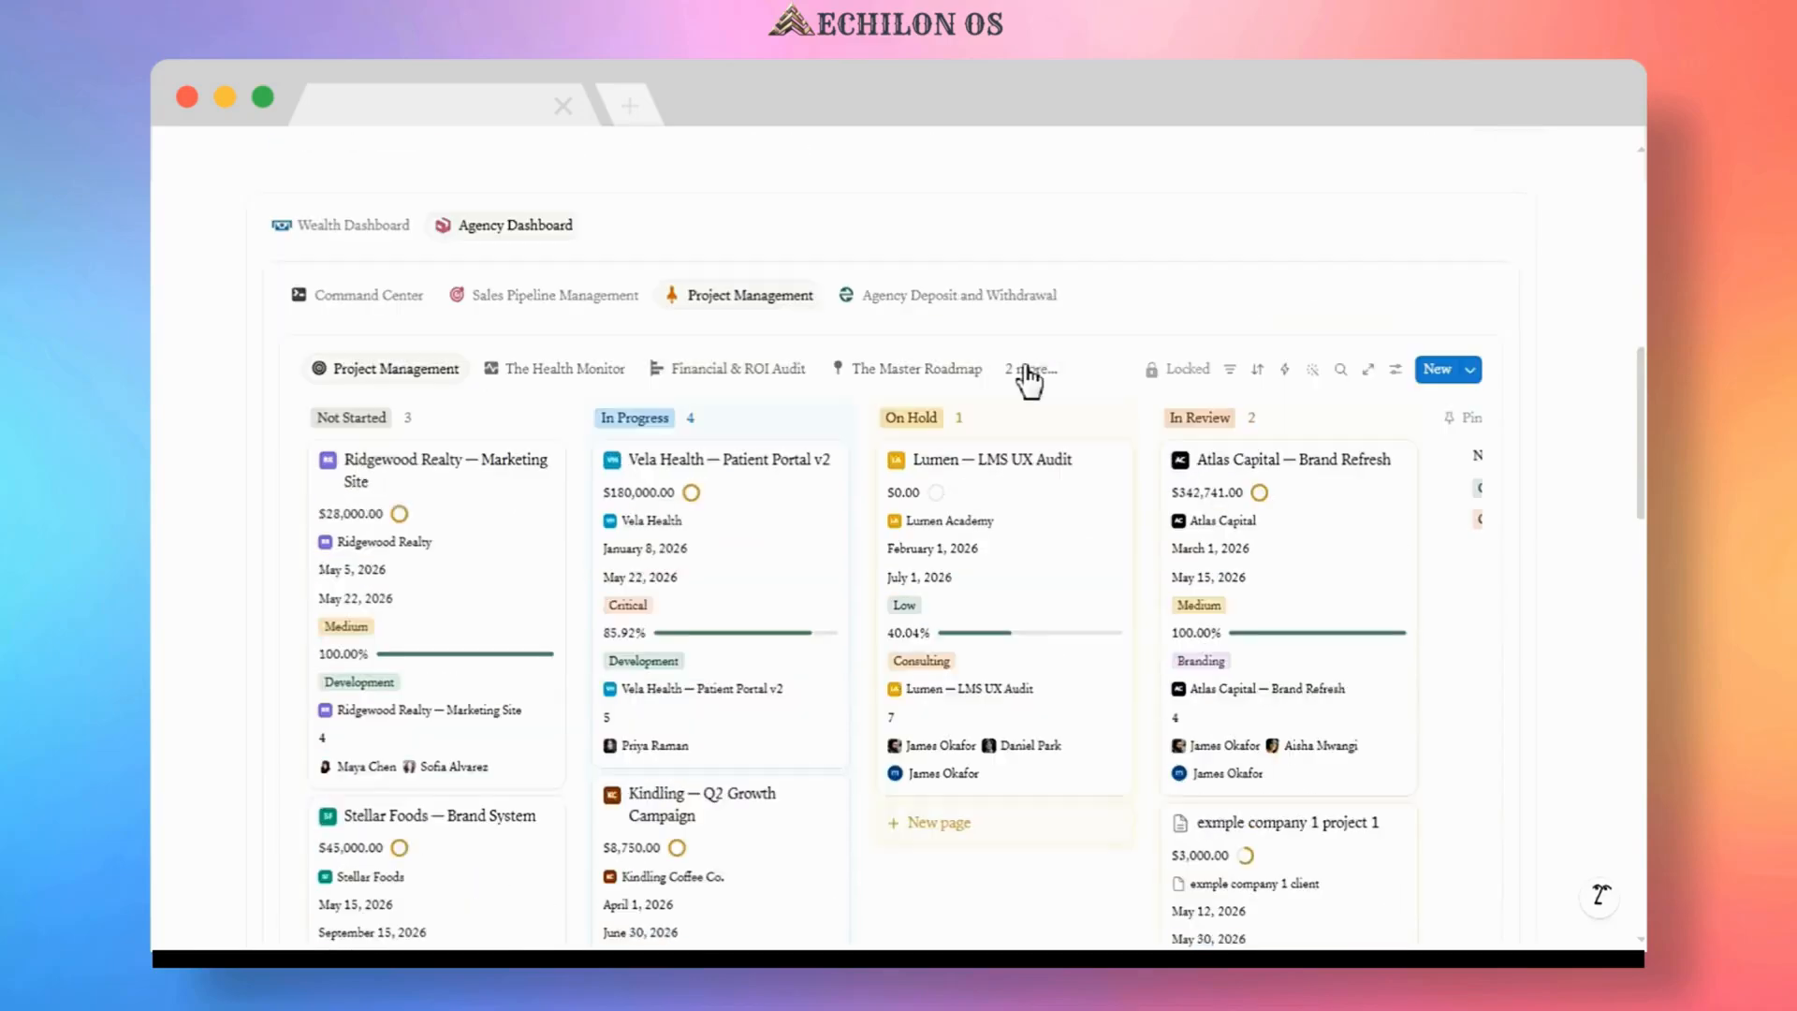
pyautogui.click(917, 297)
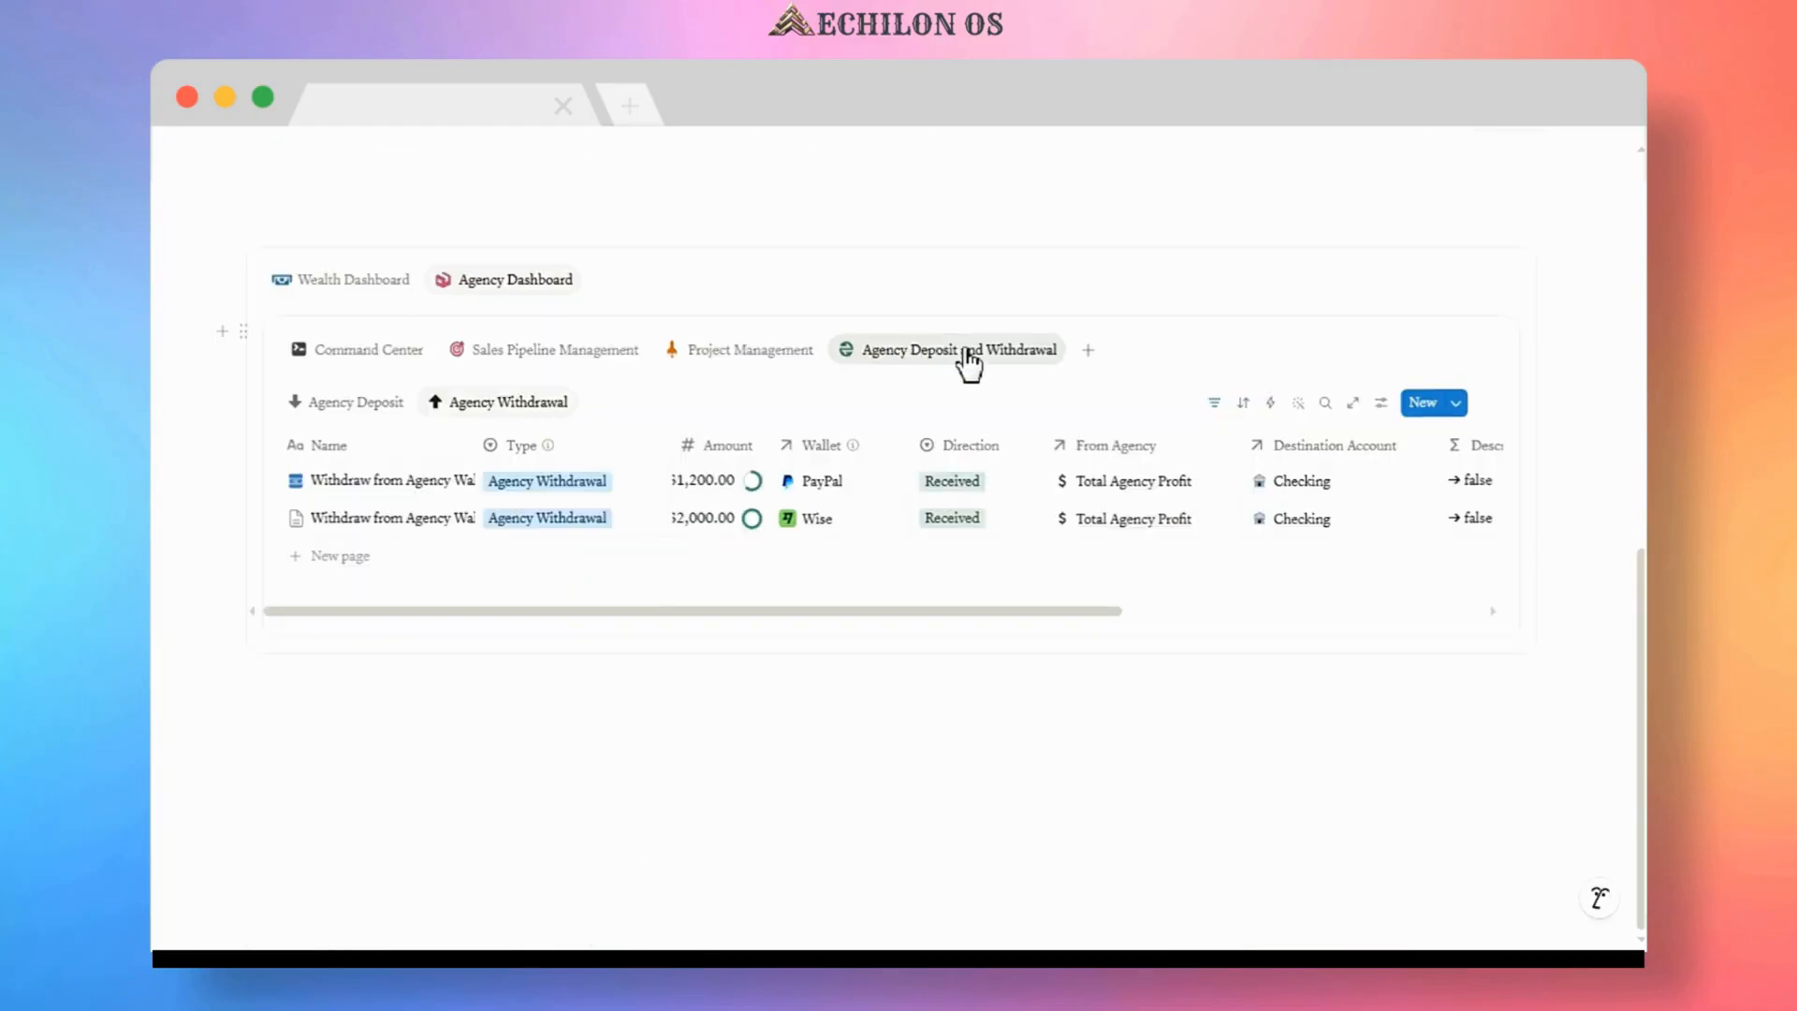
pyautogui.click(371, 405)
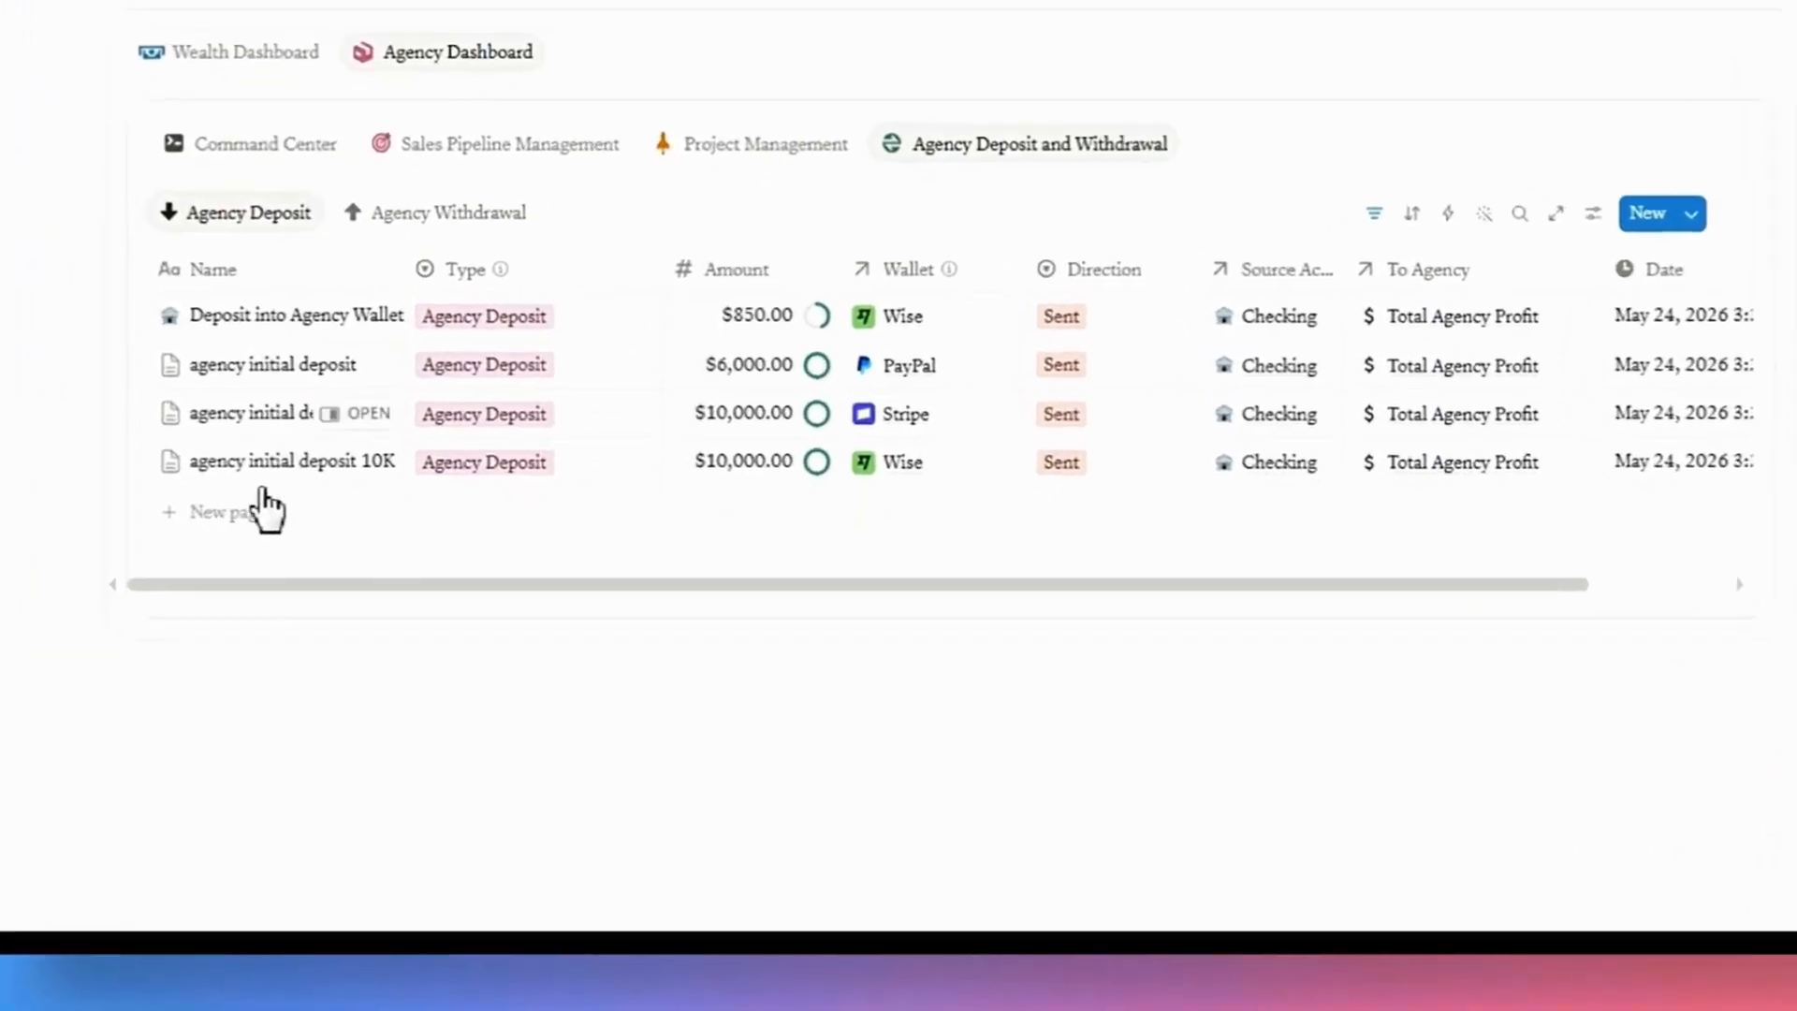
pyautogui.click(224, 506)
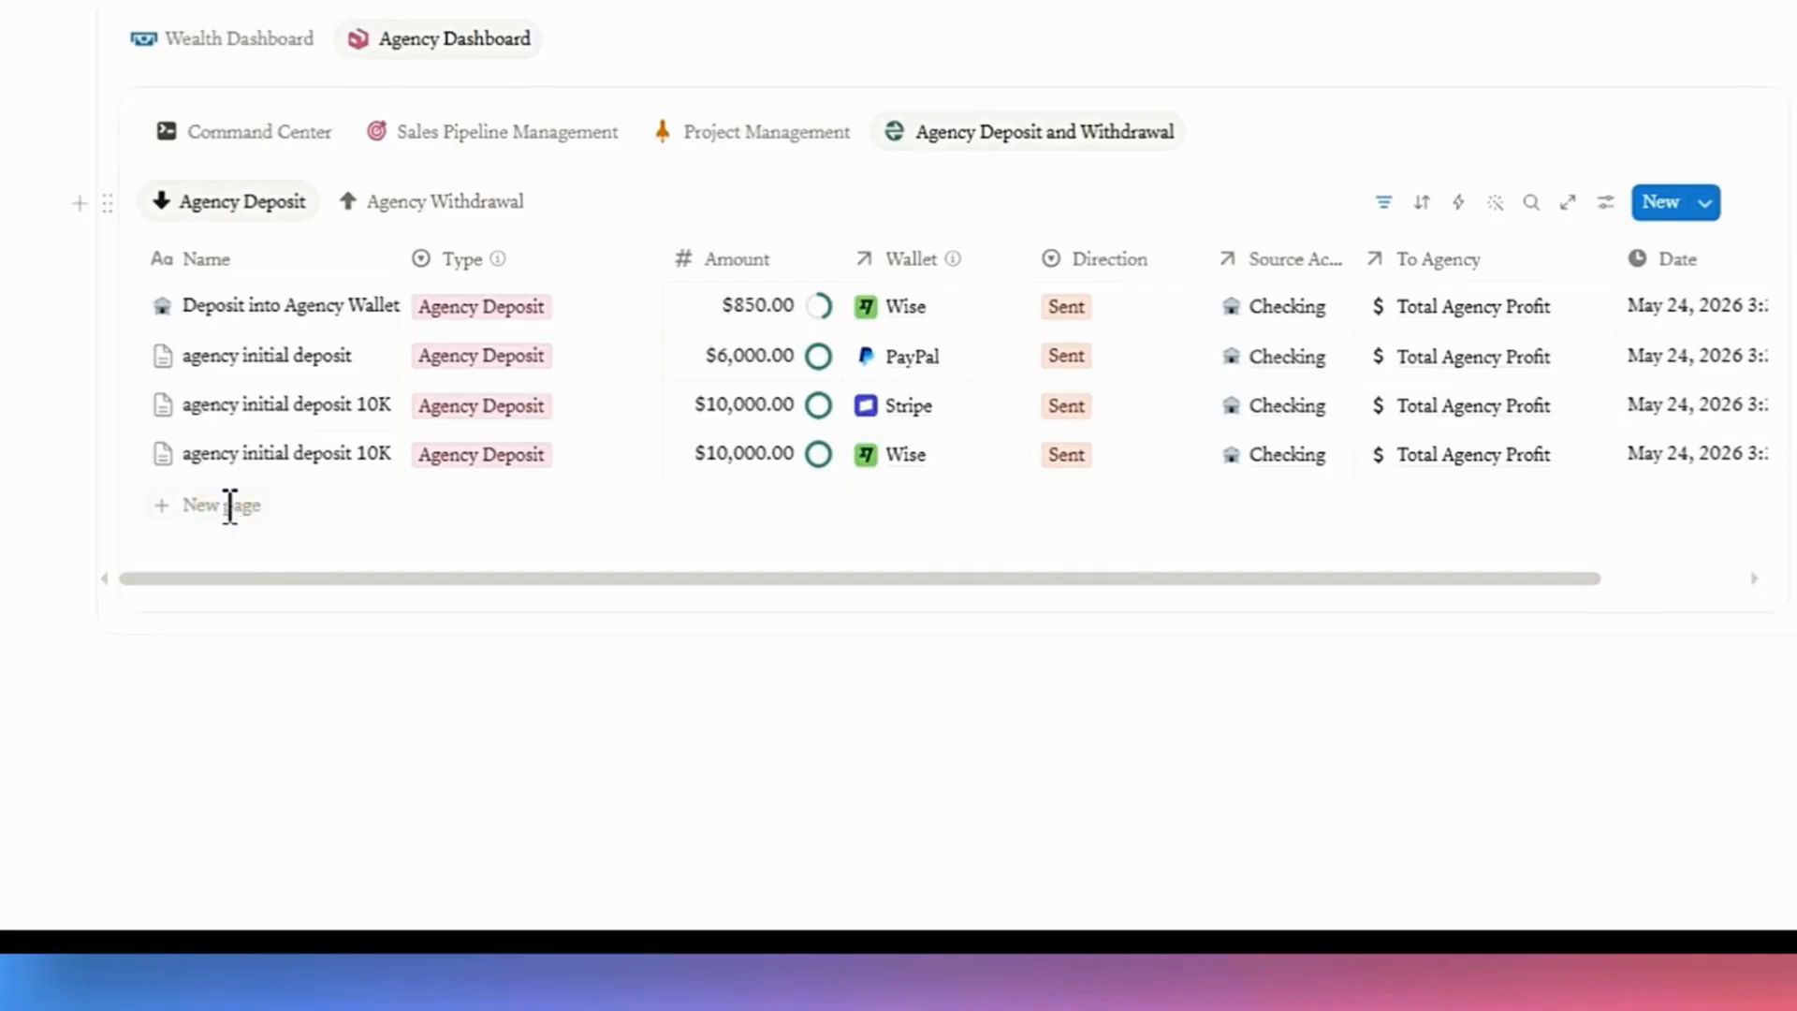
pyautogui.write('agency initial deposit 20k')
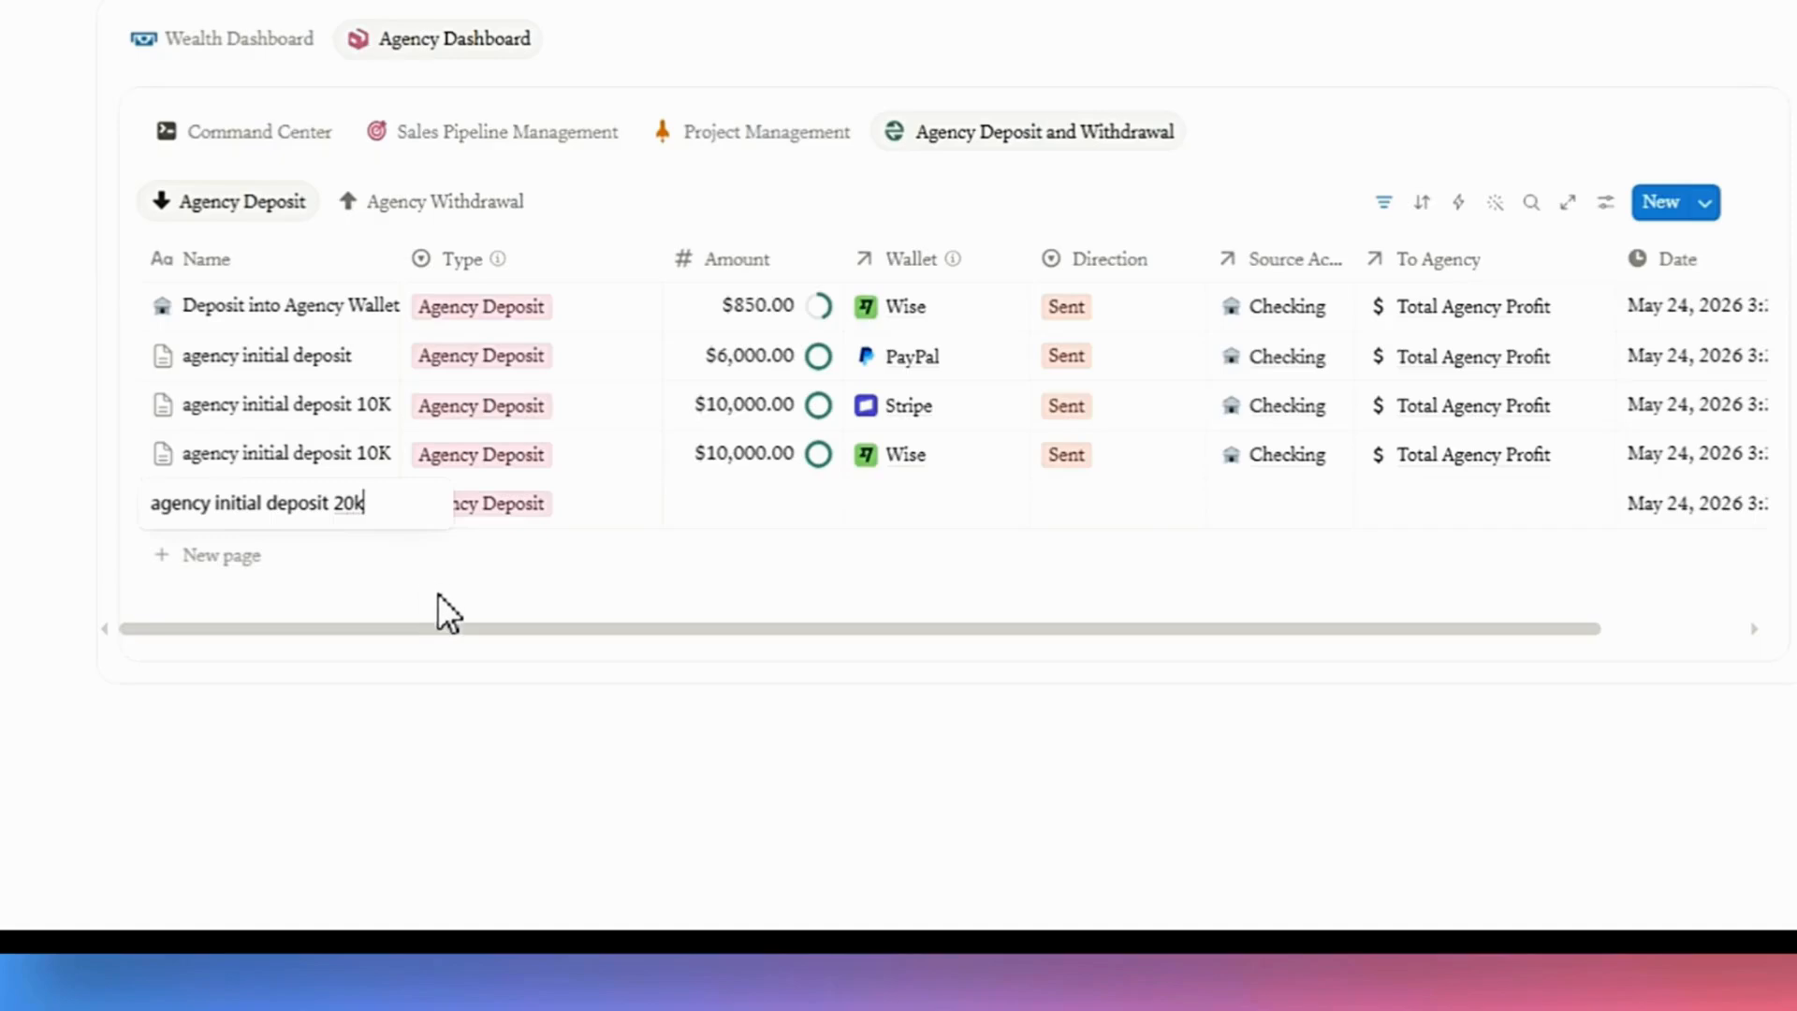
pyautogui.press('Return')
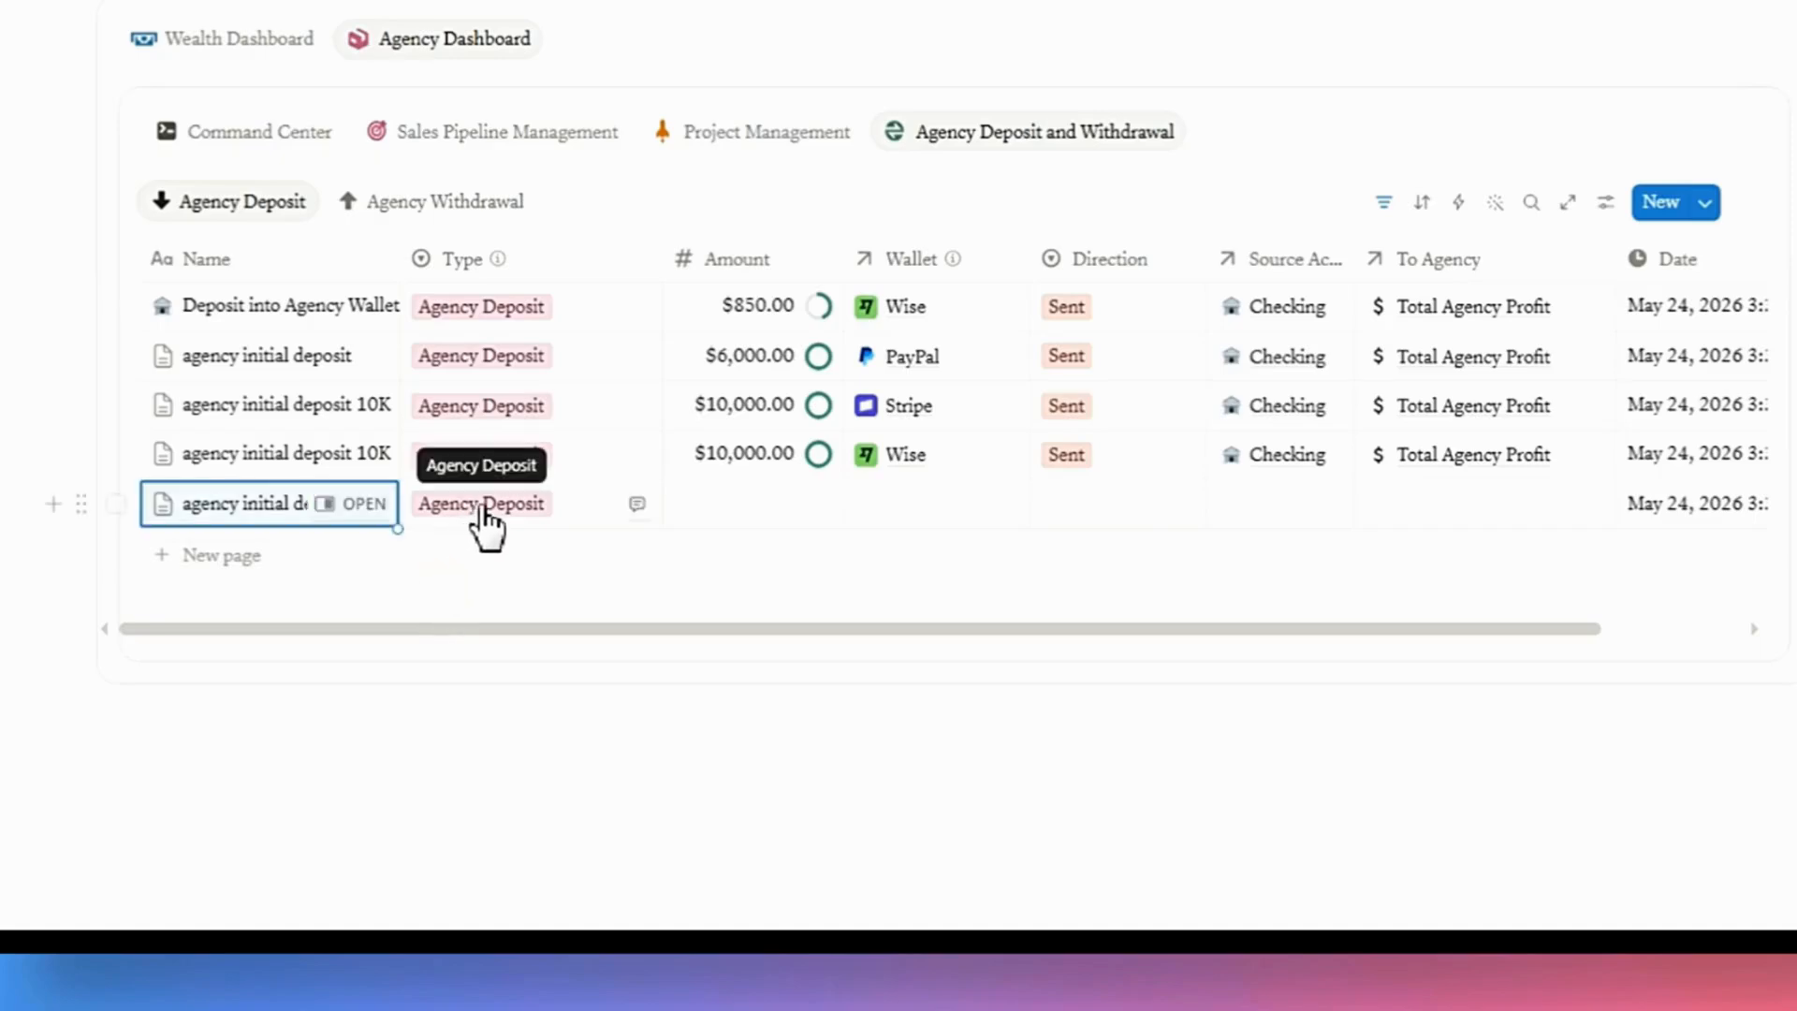
# - Set the 20k deposit's type to Agency Deposit and its amount to $20,000
pyautogui.click(481, 505)
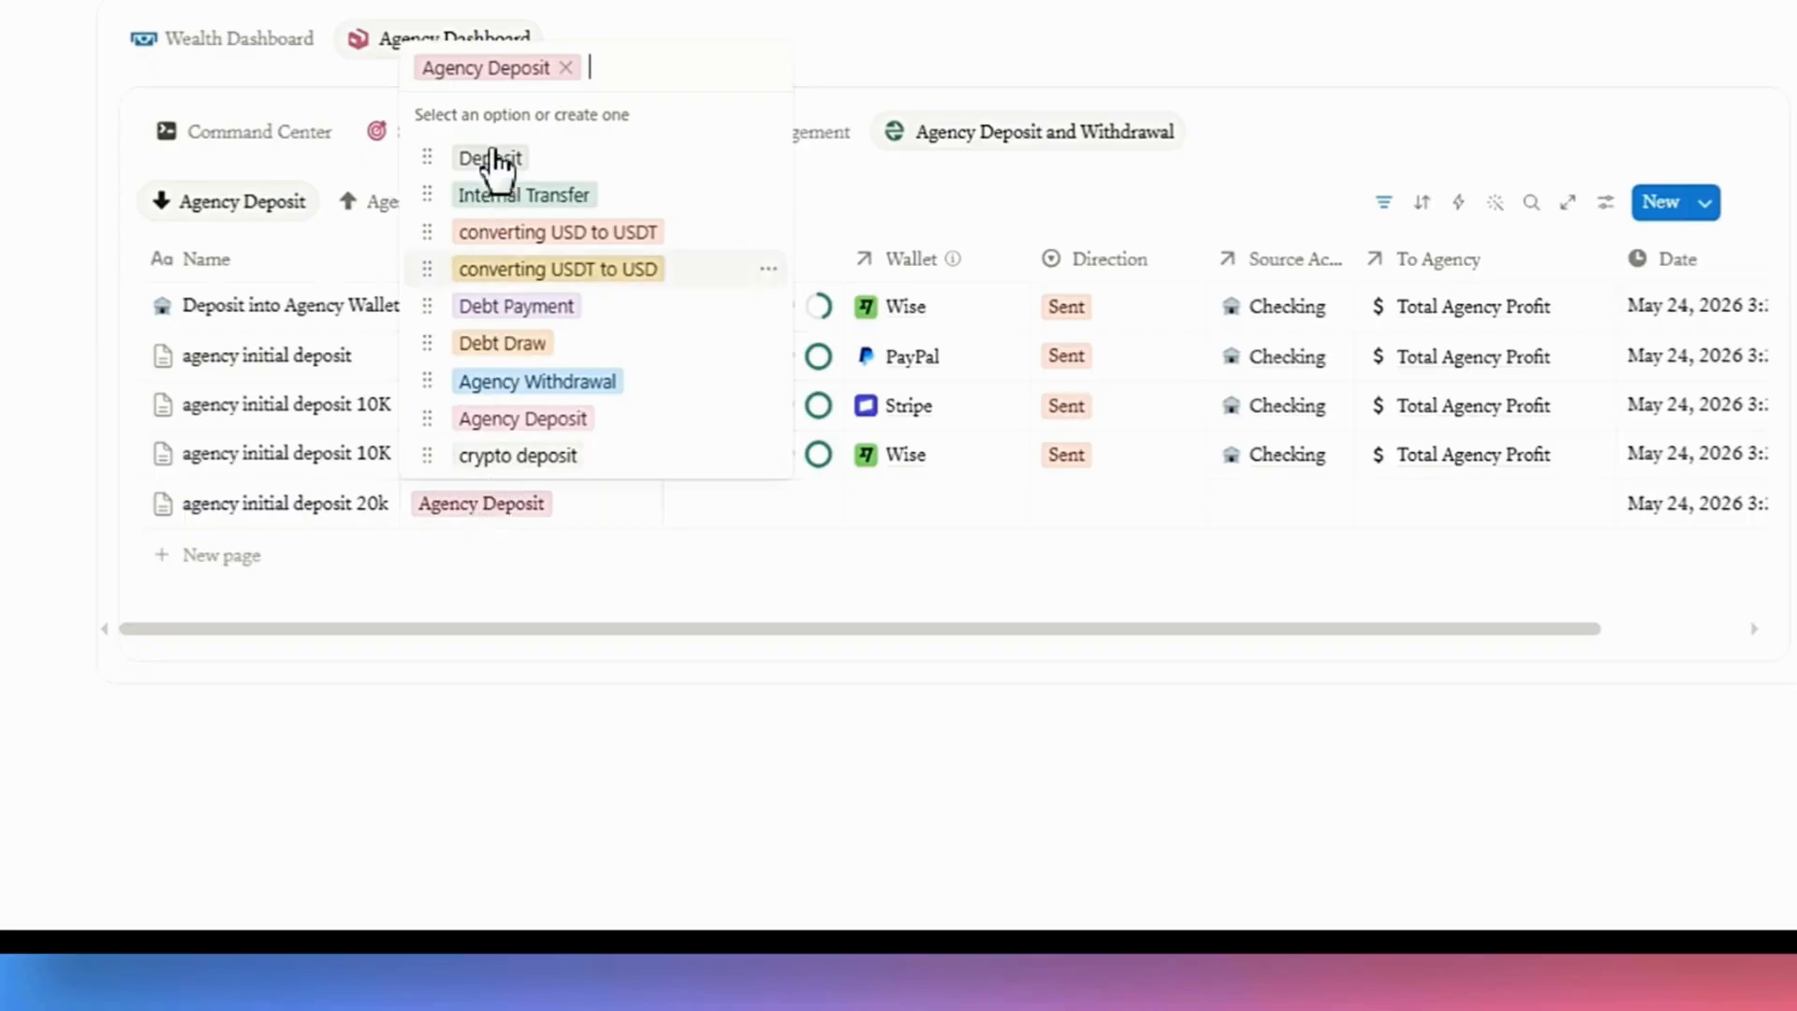
pyautogui.click(525, 423)
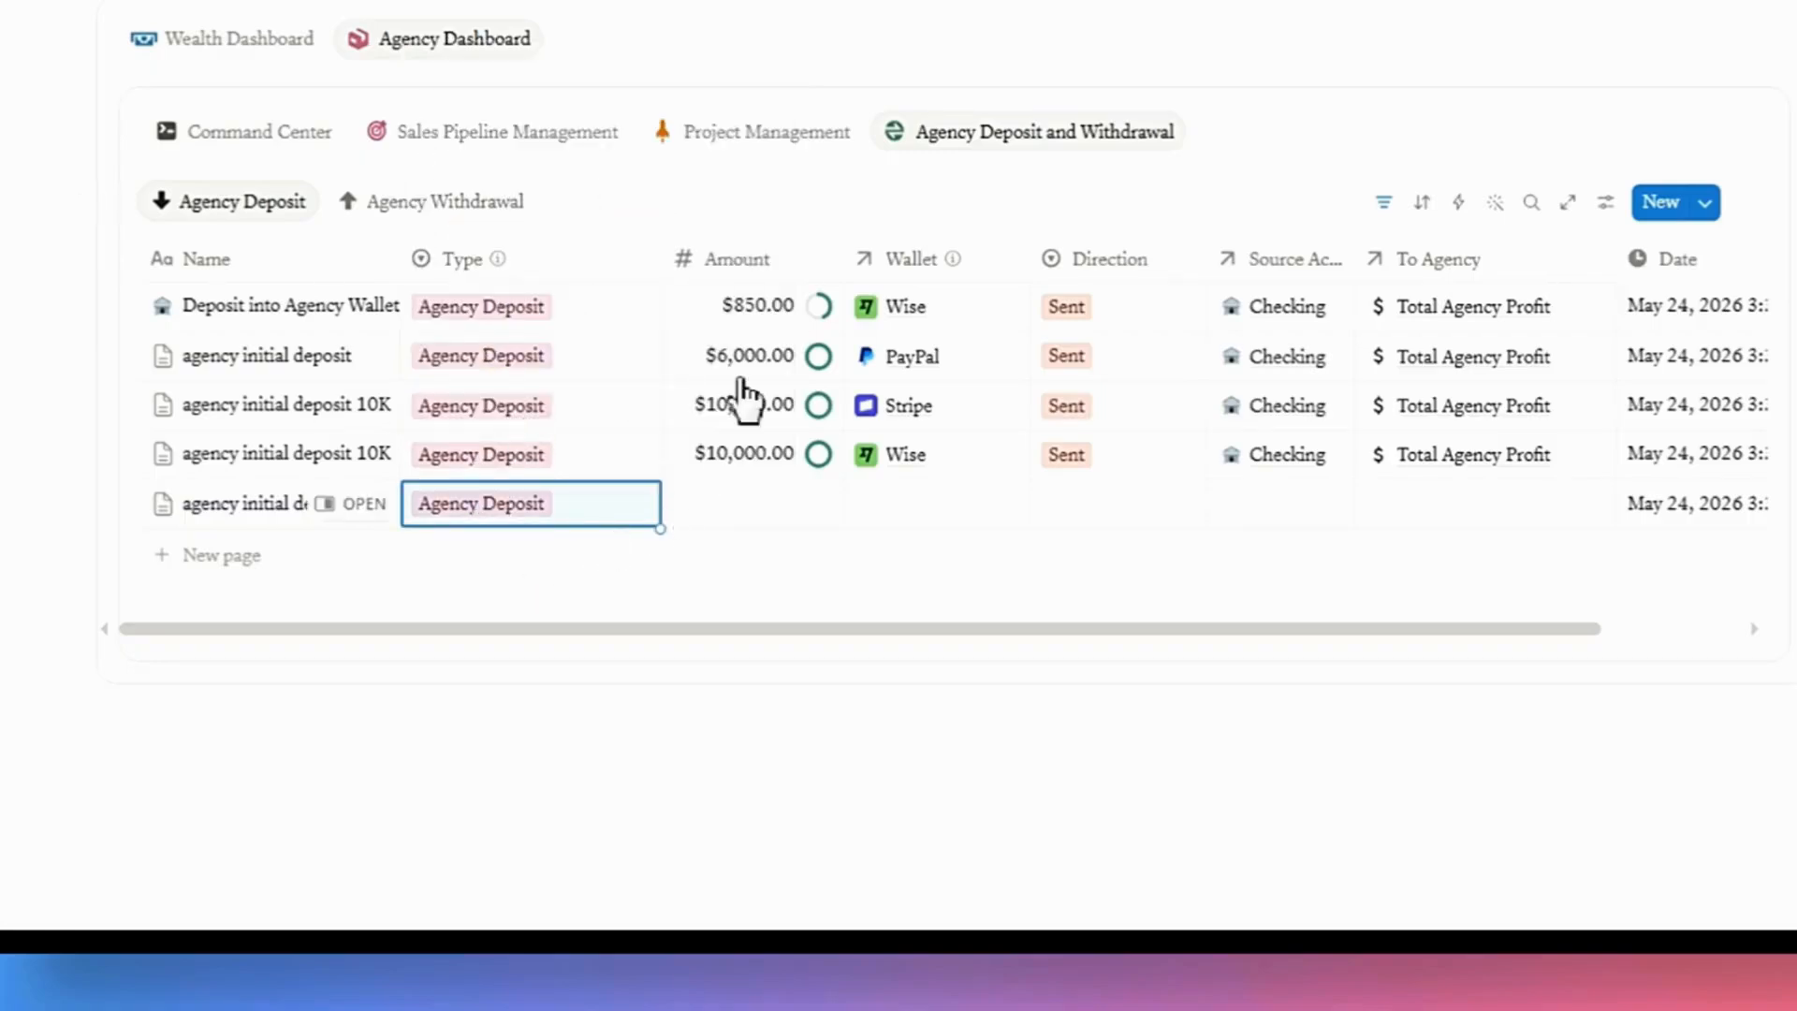
pyautogui.click(744, 505)
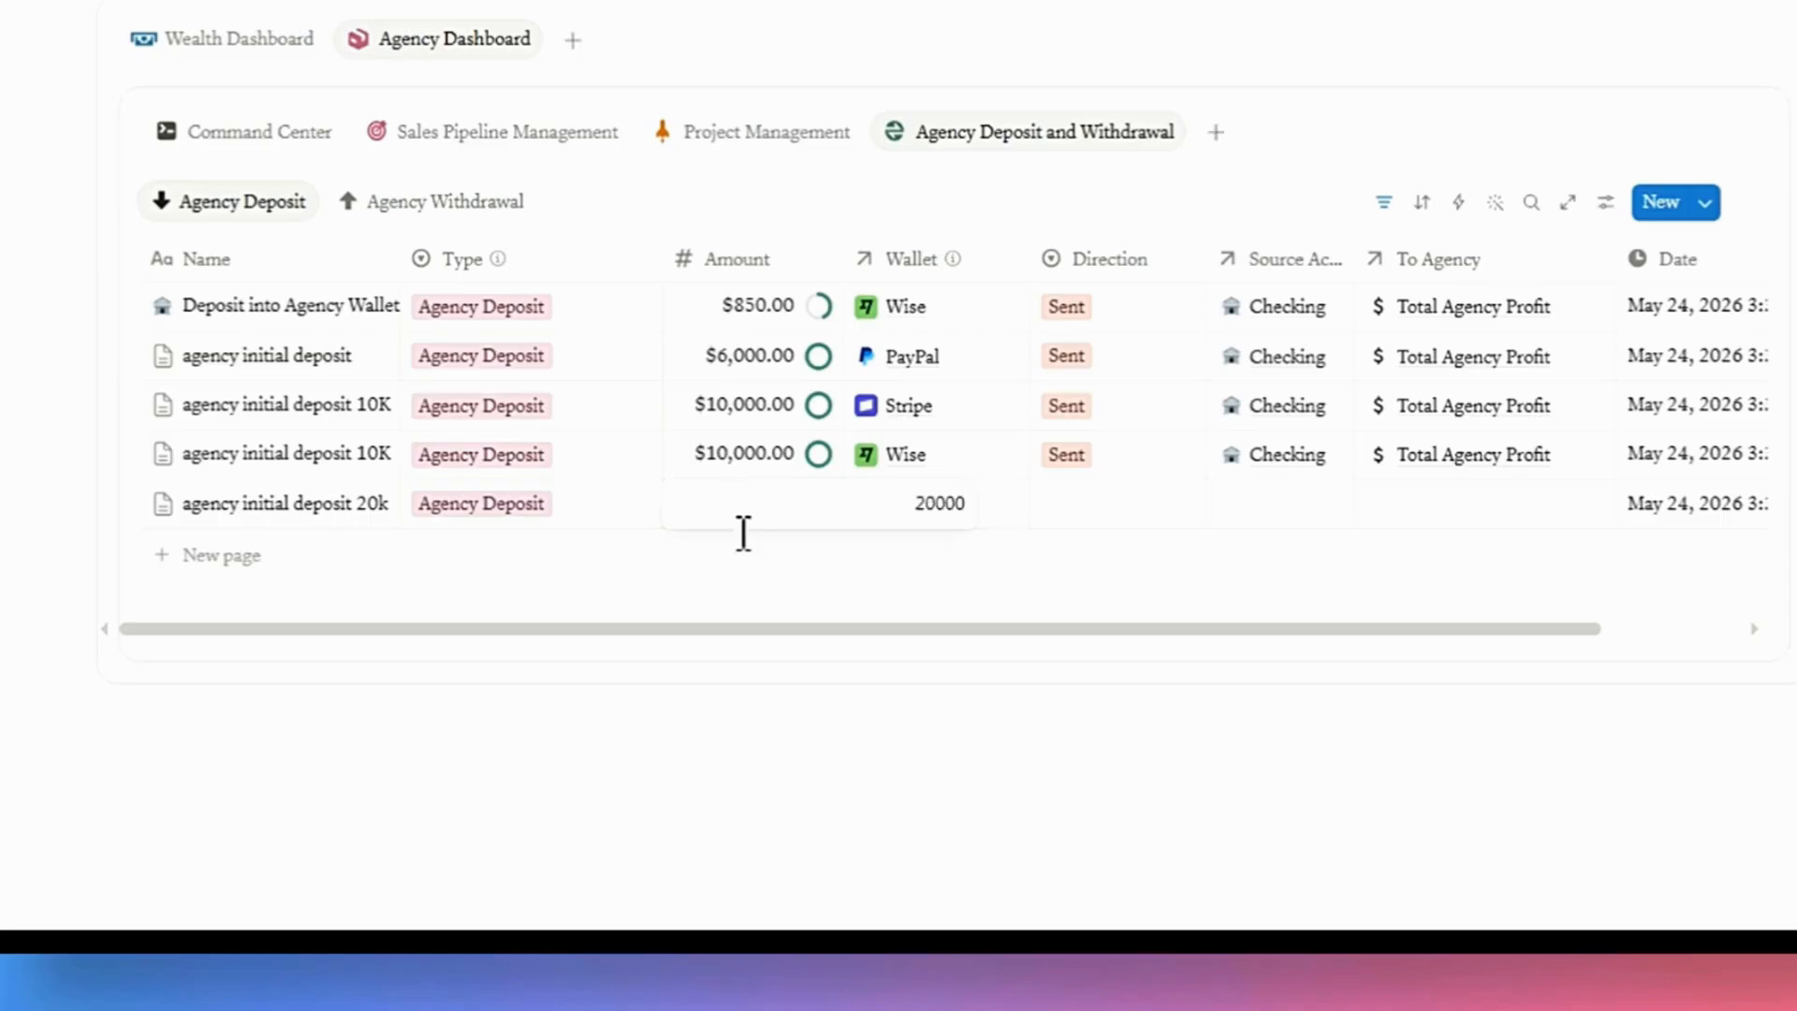
pyautogui.write('20000')
pyautogui.press('Return')
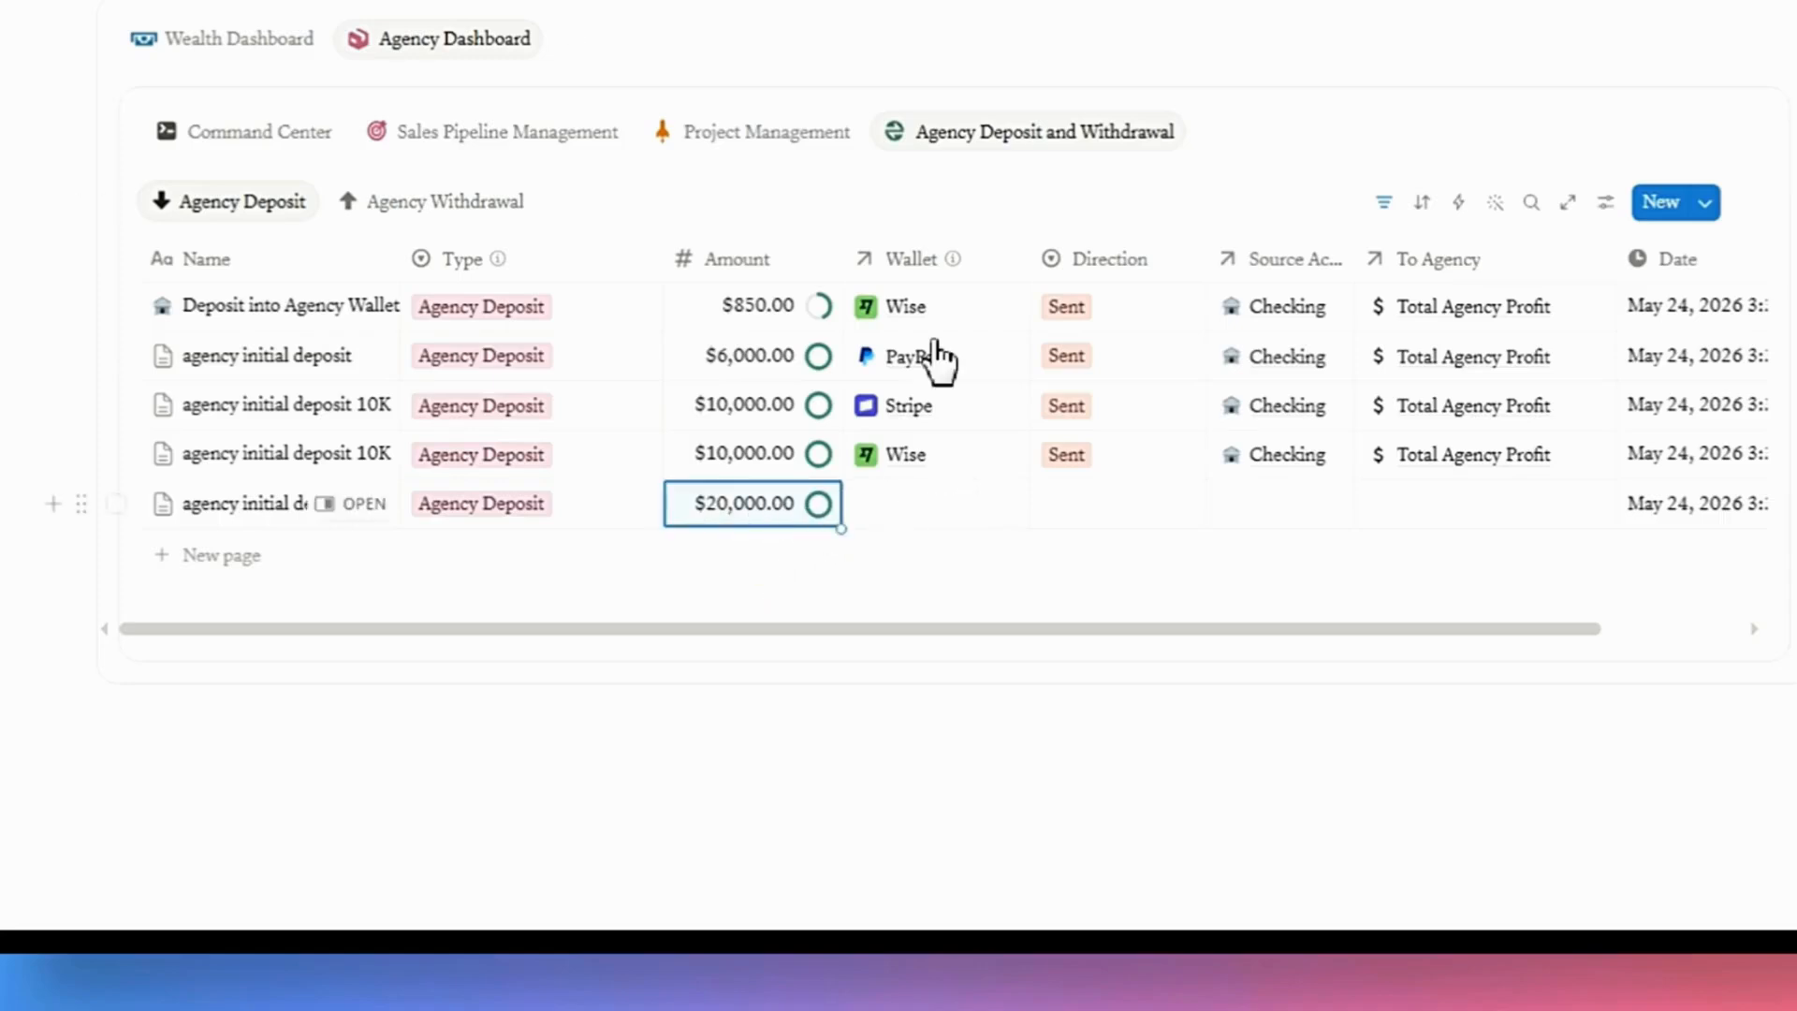
# - Link the 20k deposit to the PayPal wallet and set its direction to Sent
pyautogui.click(922, 509)
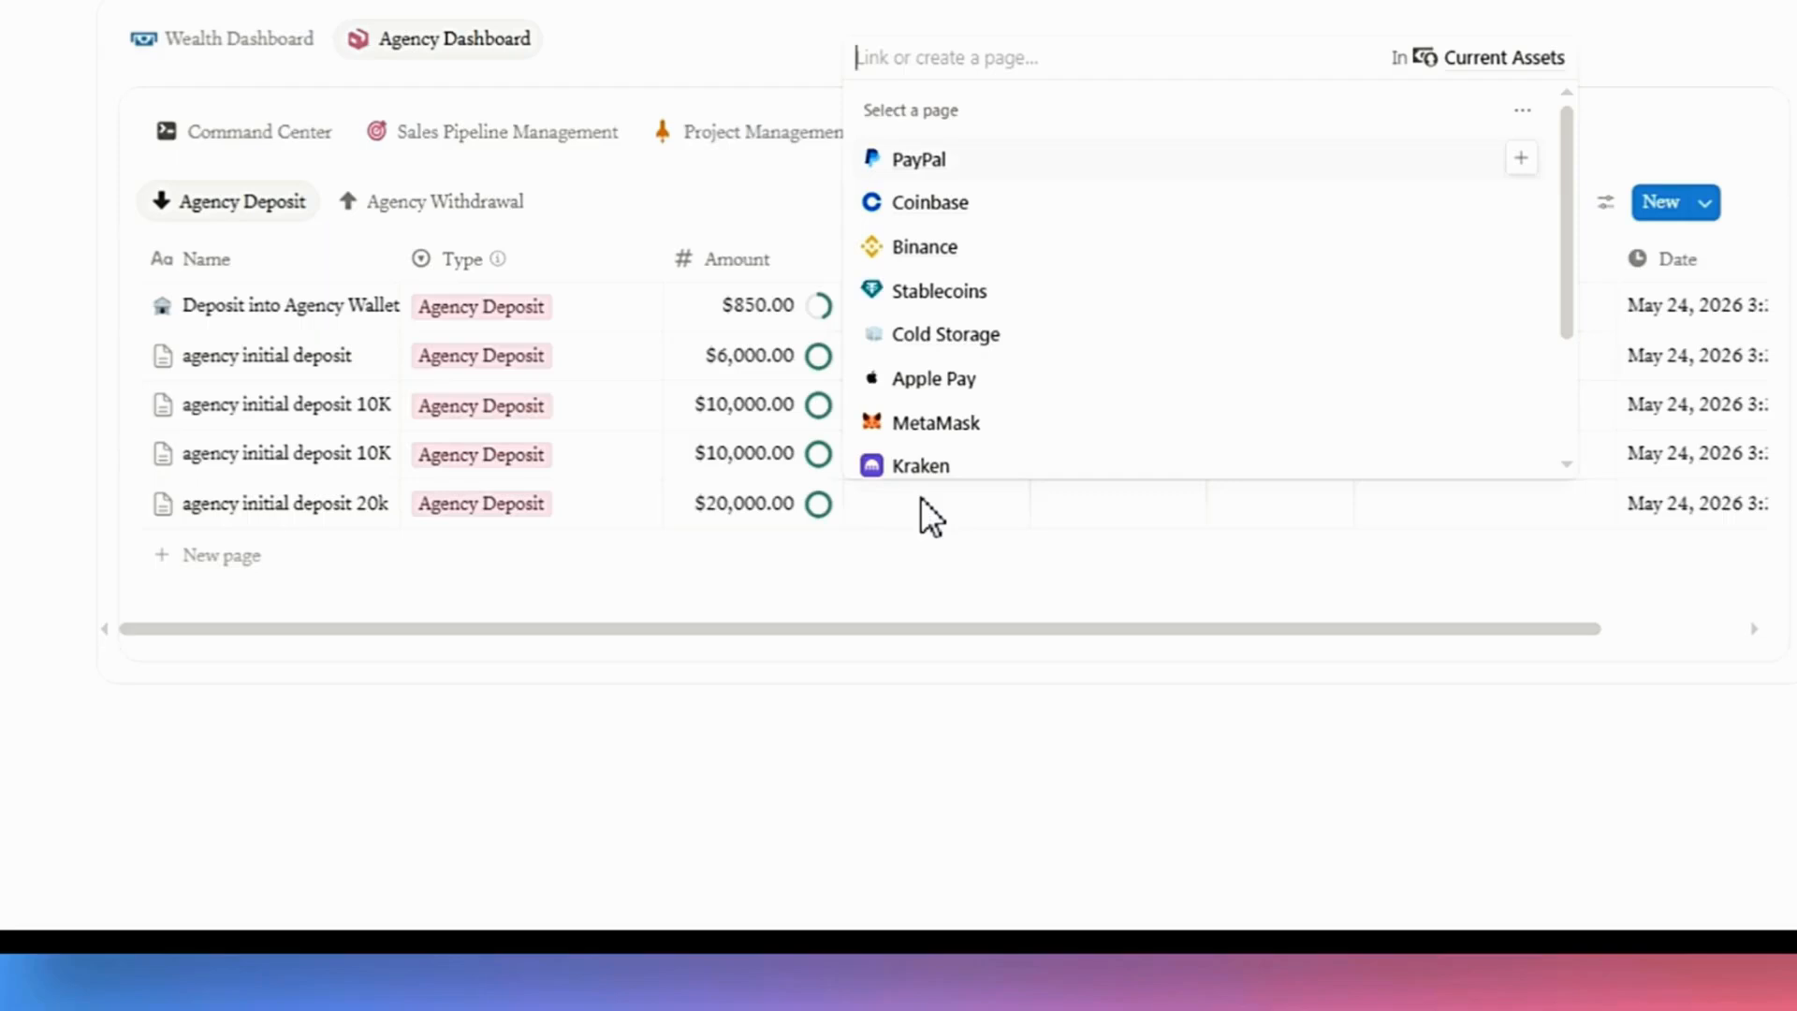
pyautogui.click(1522, 157)
pyautogui.click(973, 584)
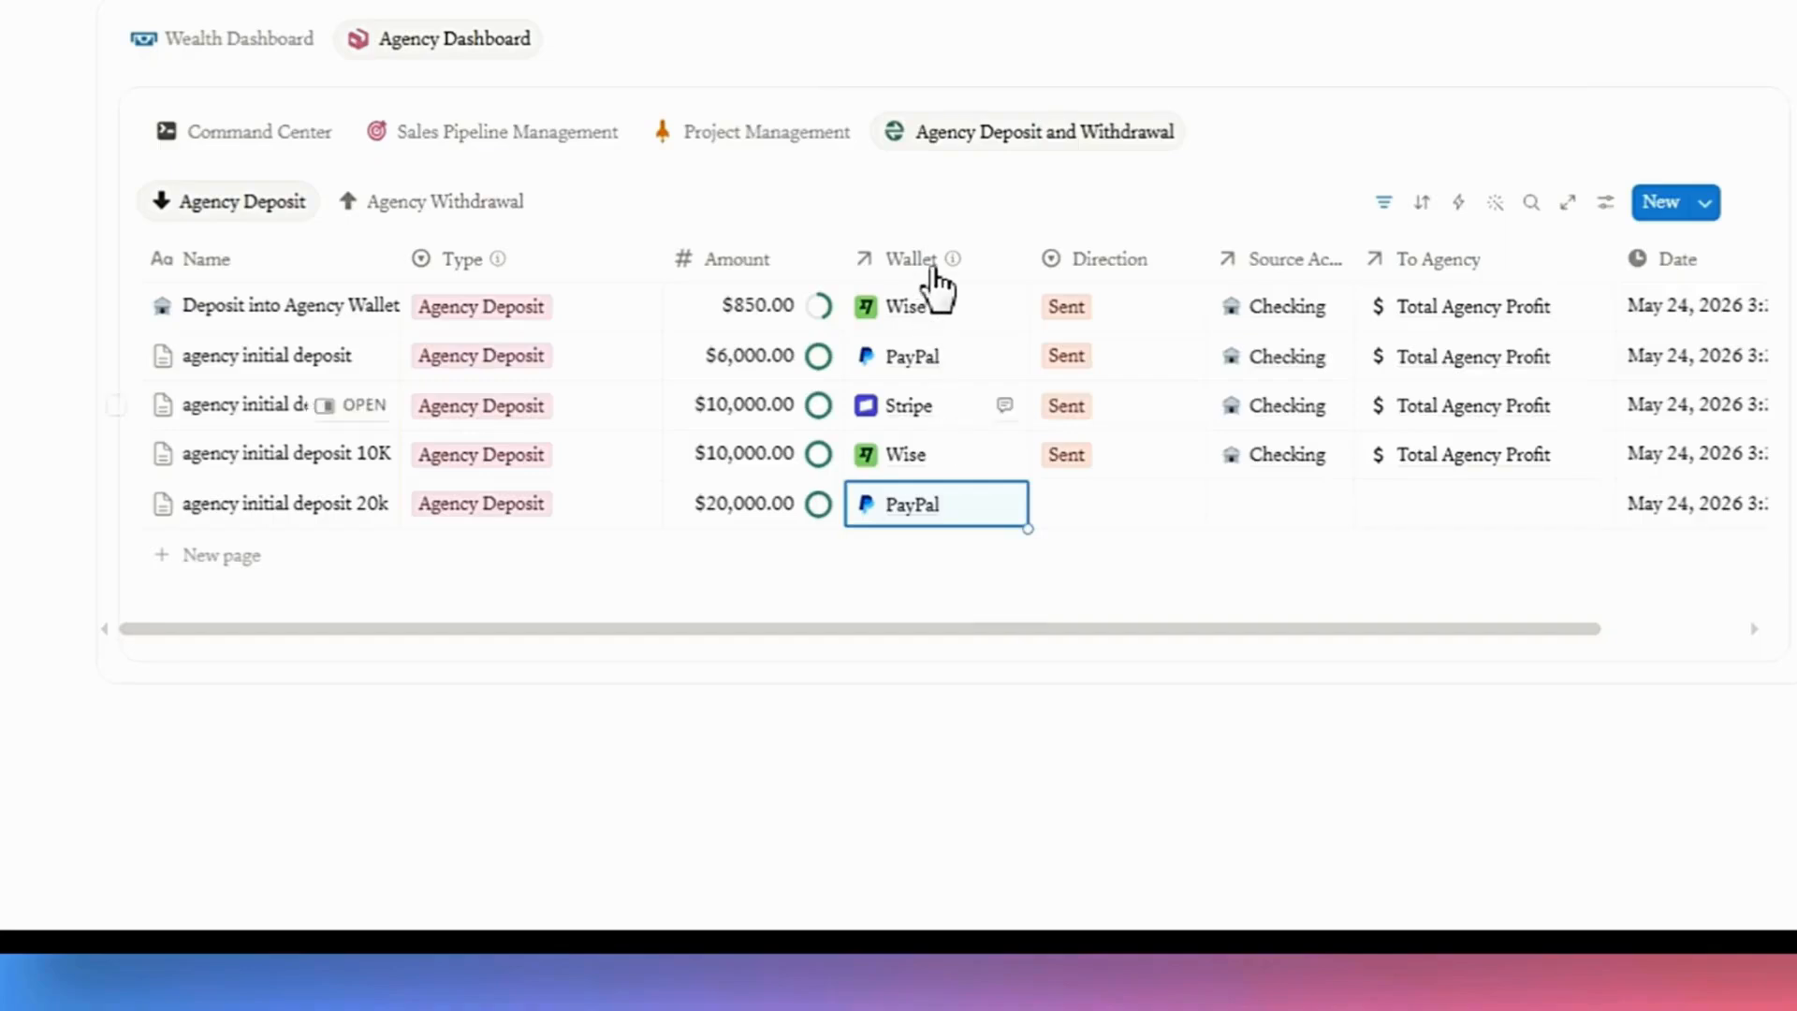
pyautogui.moveTo(956, 272)
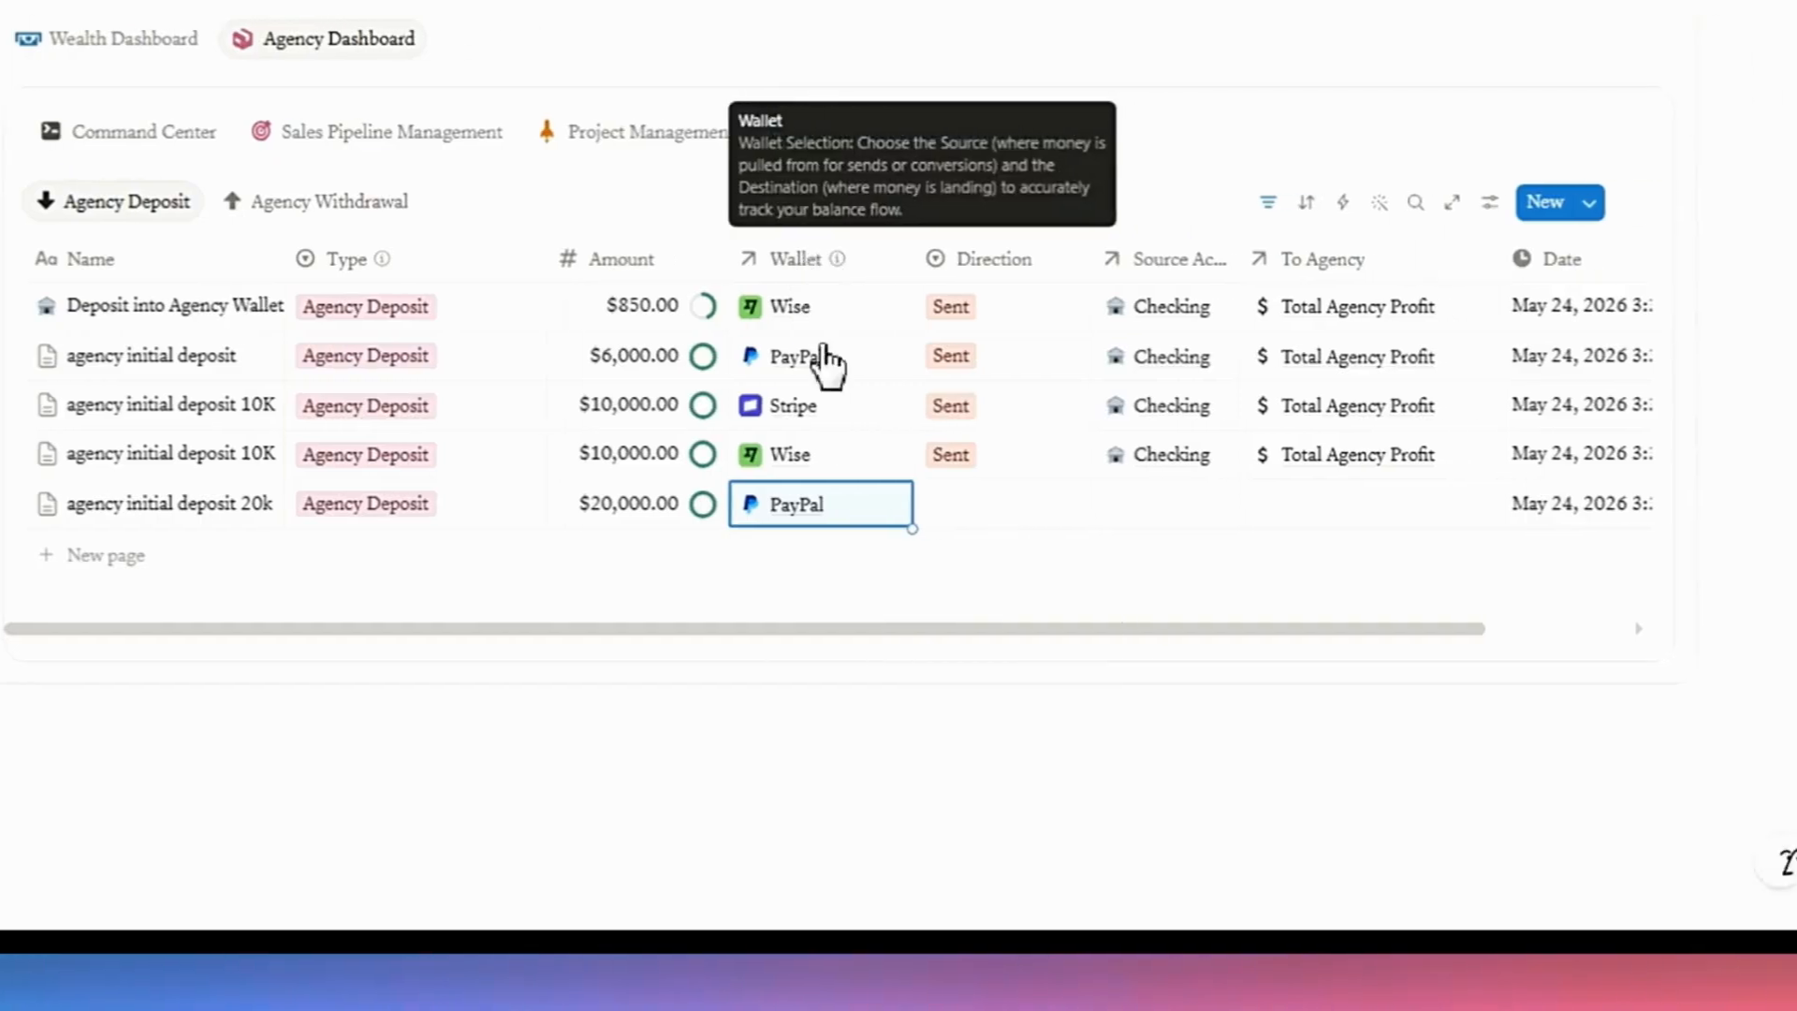
pyautogui.click(744, 514)
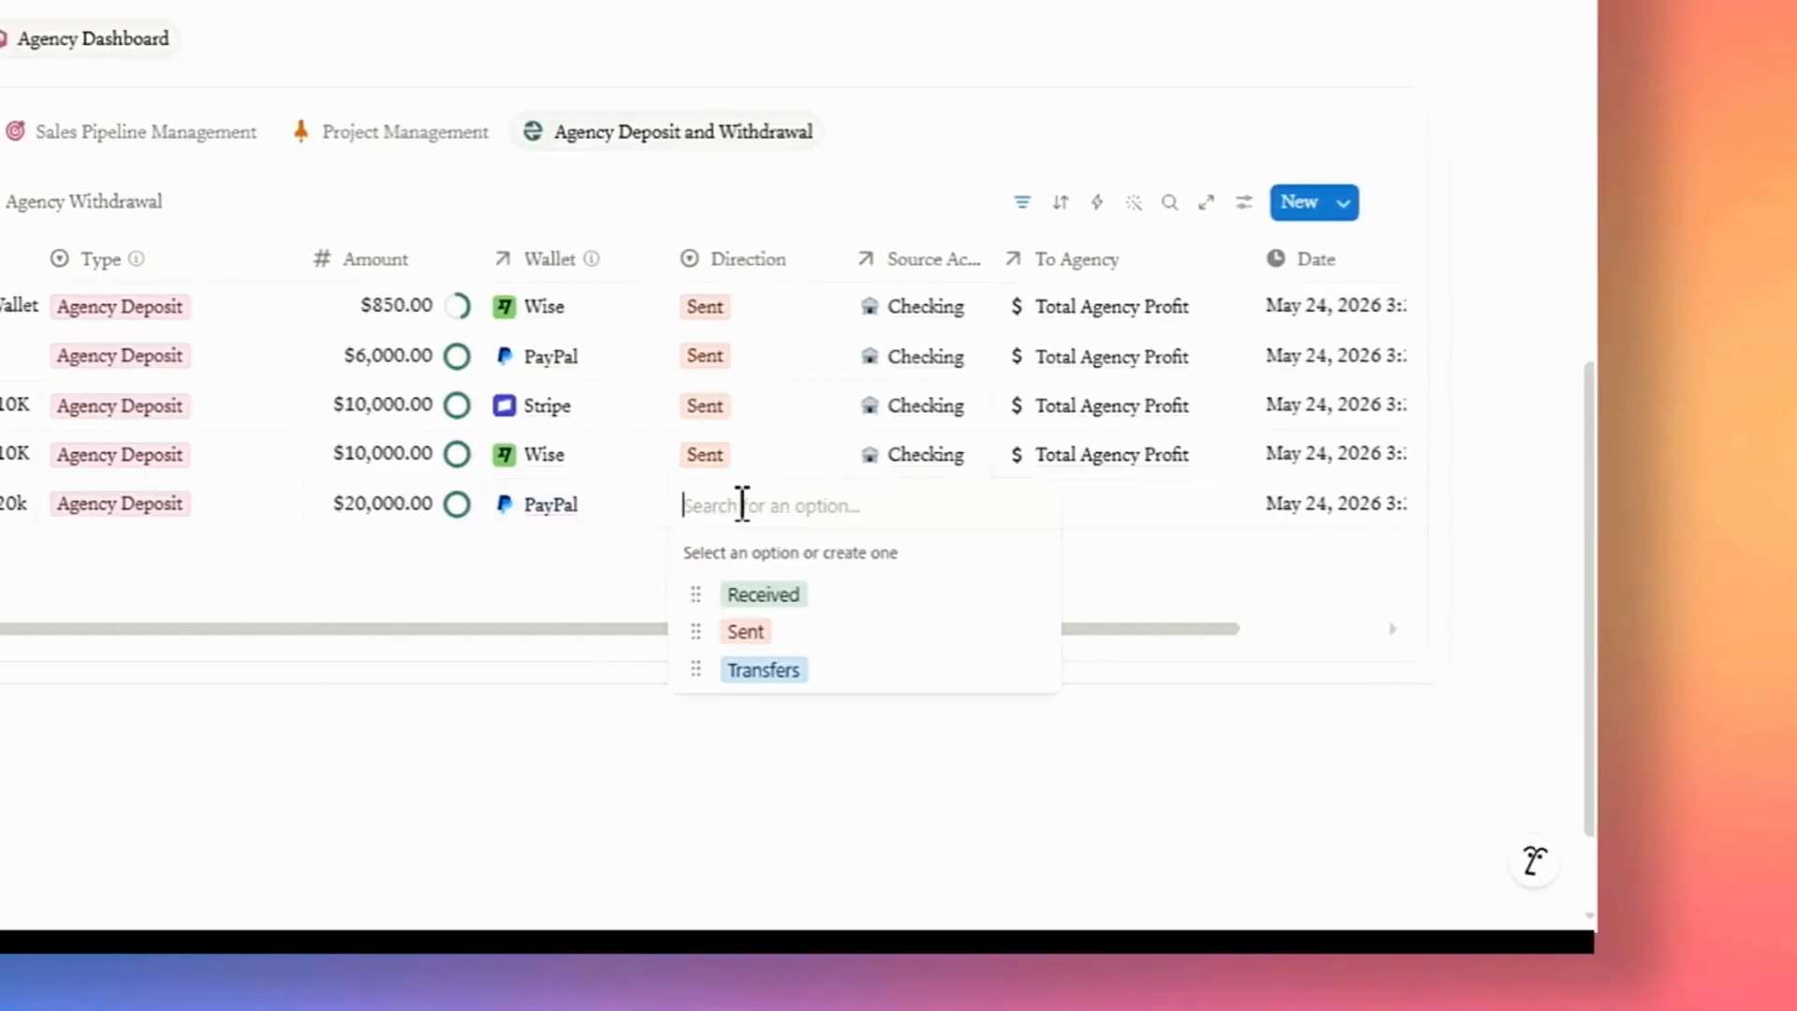
pyautogui.click(760, 644)
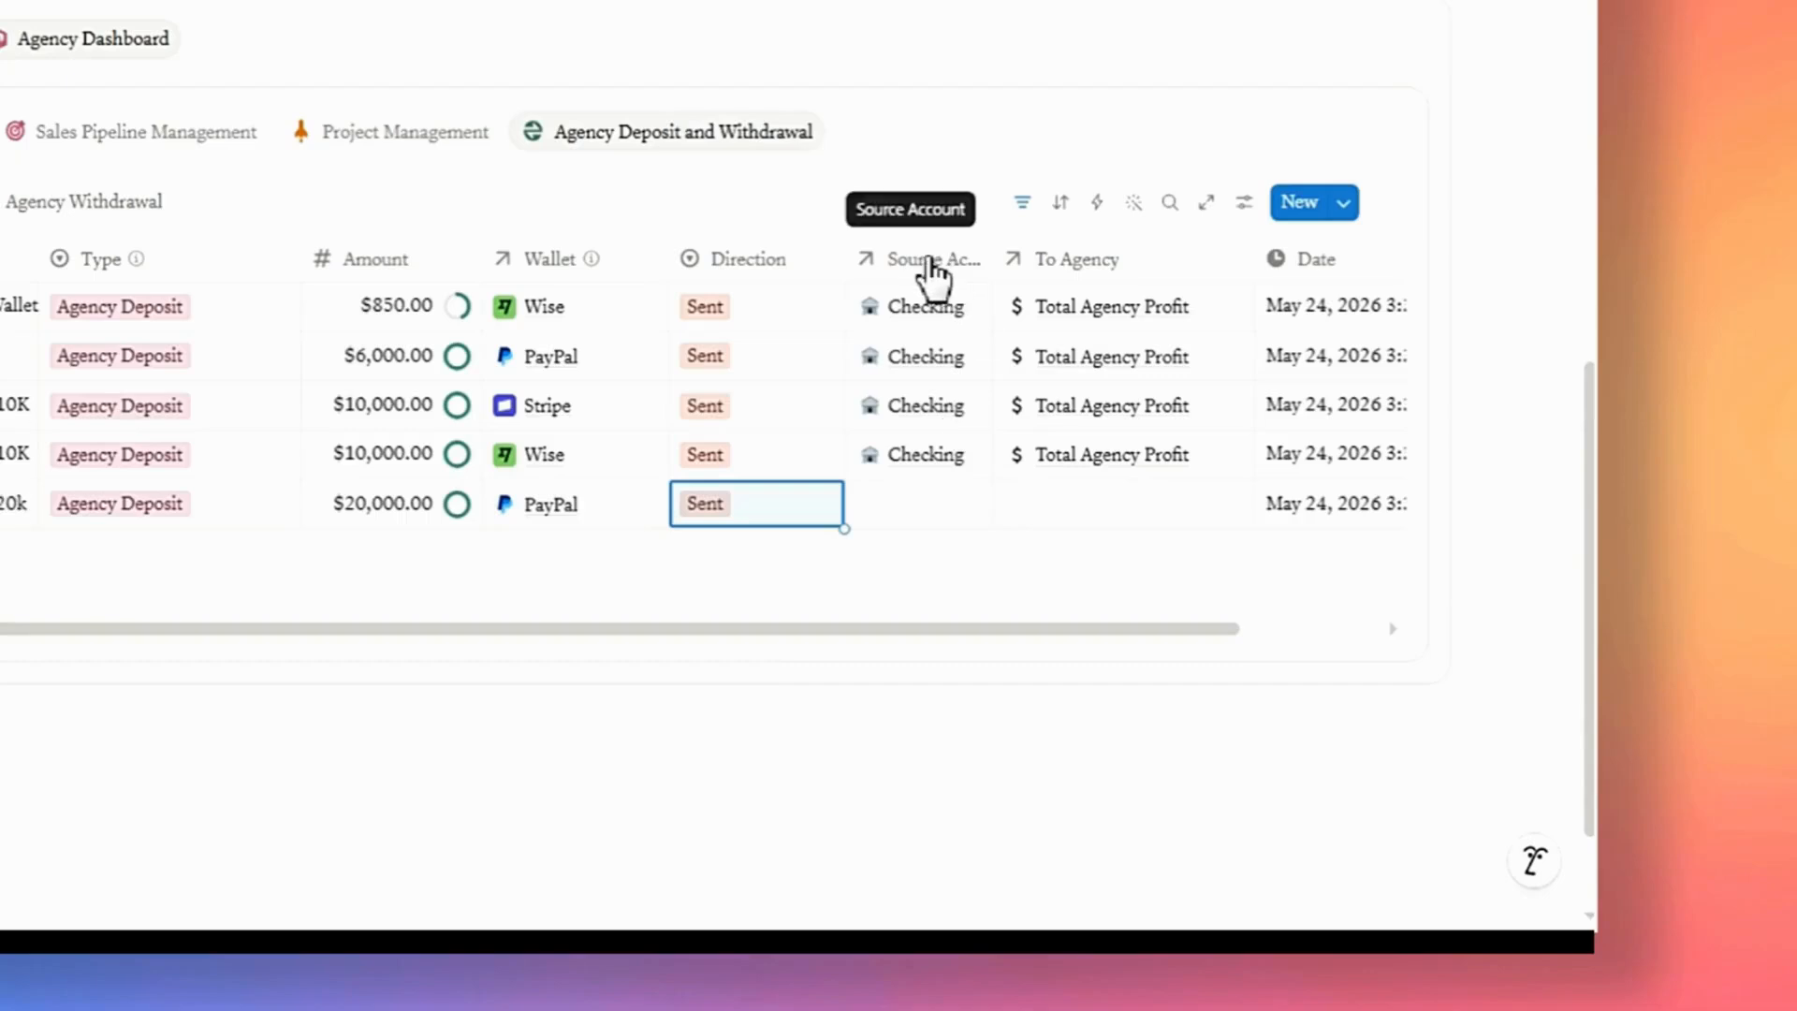
# - Set the 20k deposit's source account to Checking and link its To Agency relation to Total Agency Profit
pyautogui.click(942, 510)
pyautogui.click(959, 451)
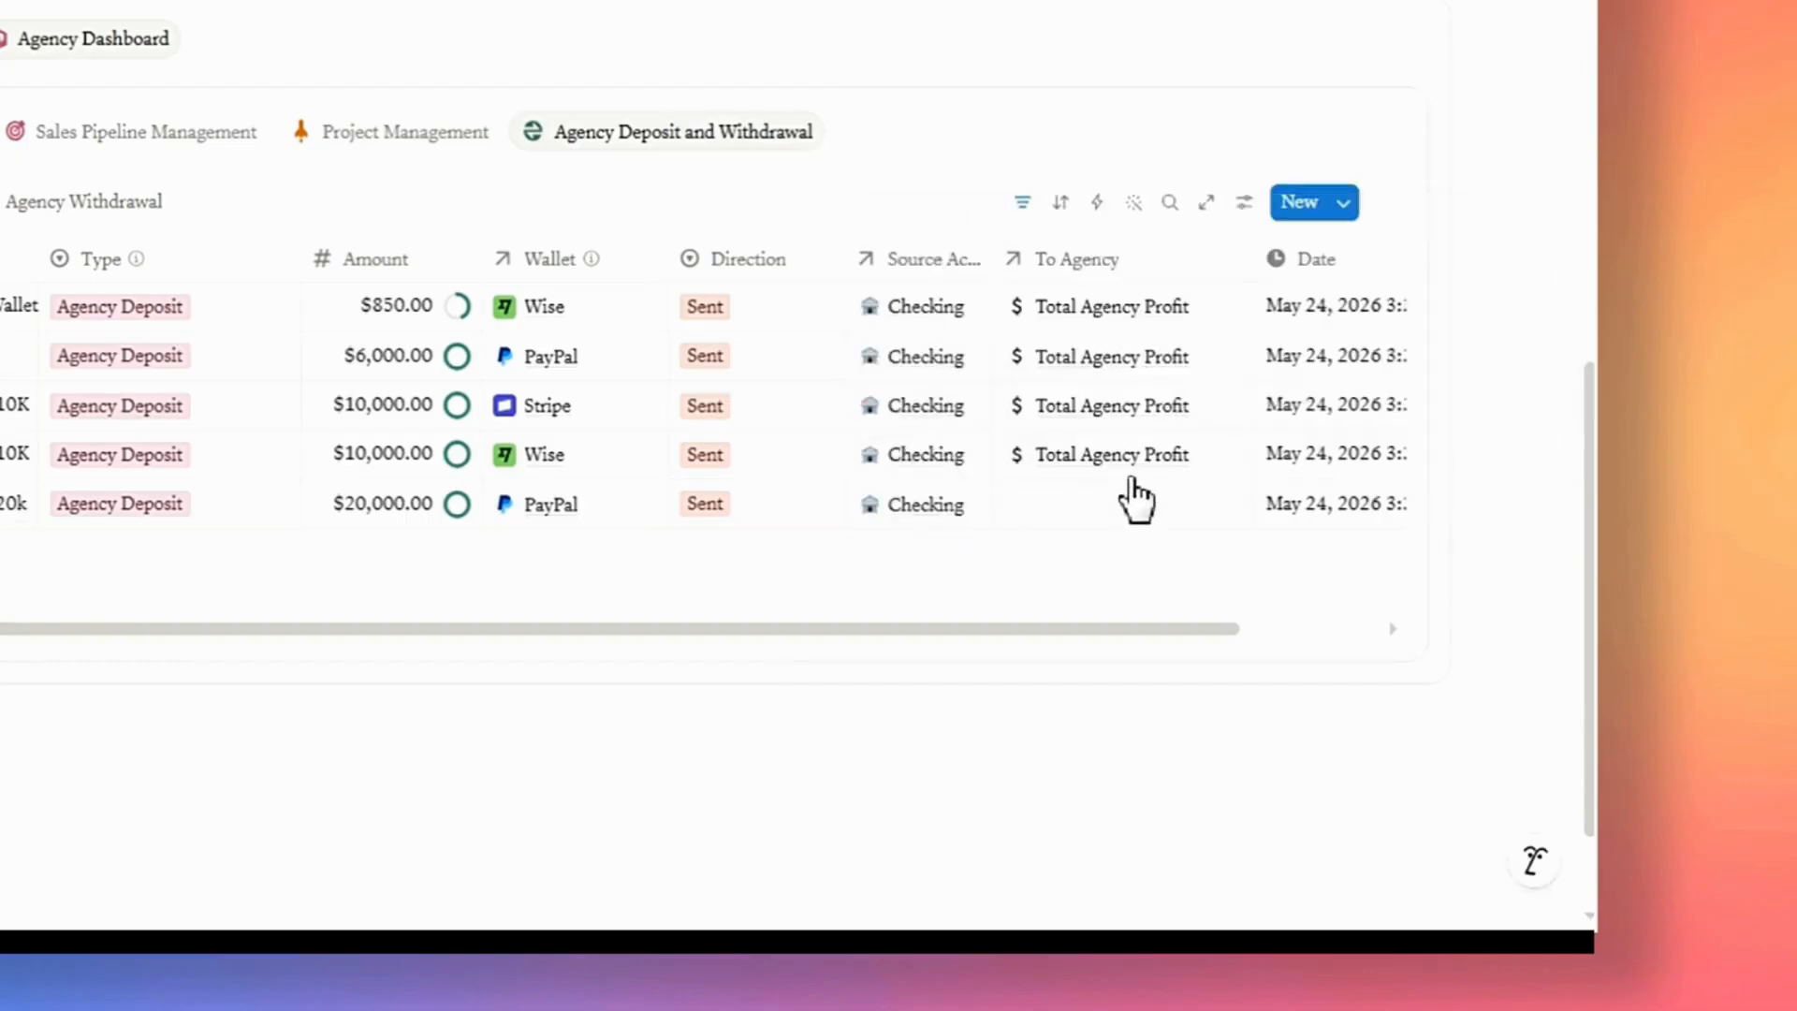
pyautogui.click(1114, 502)
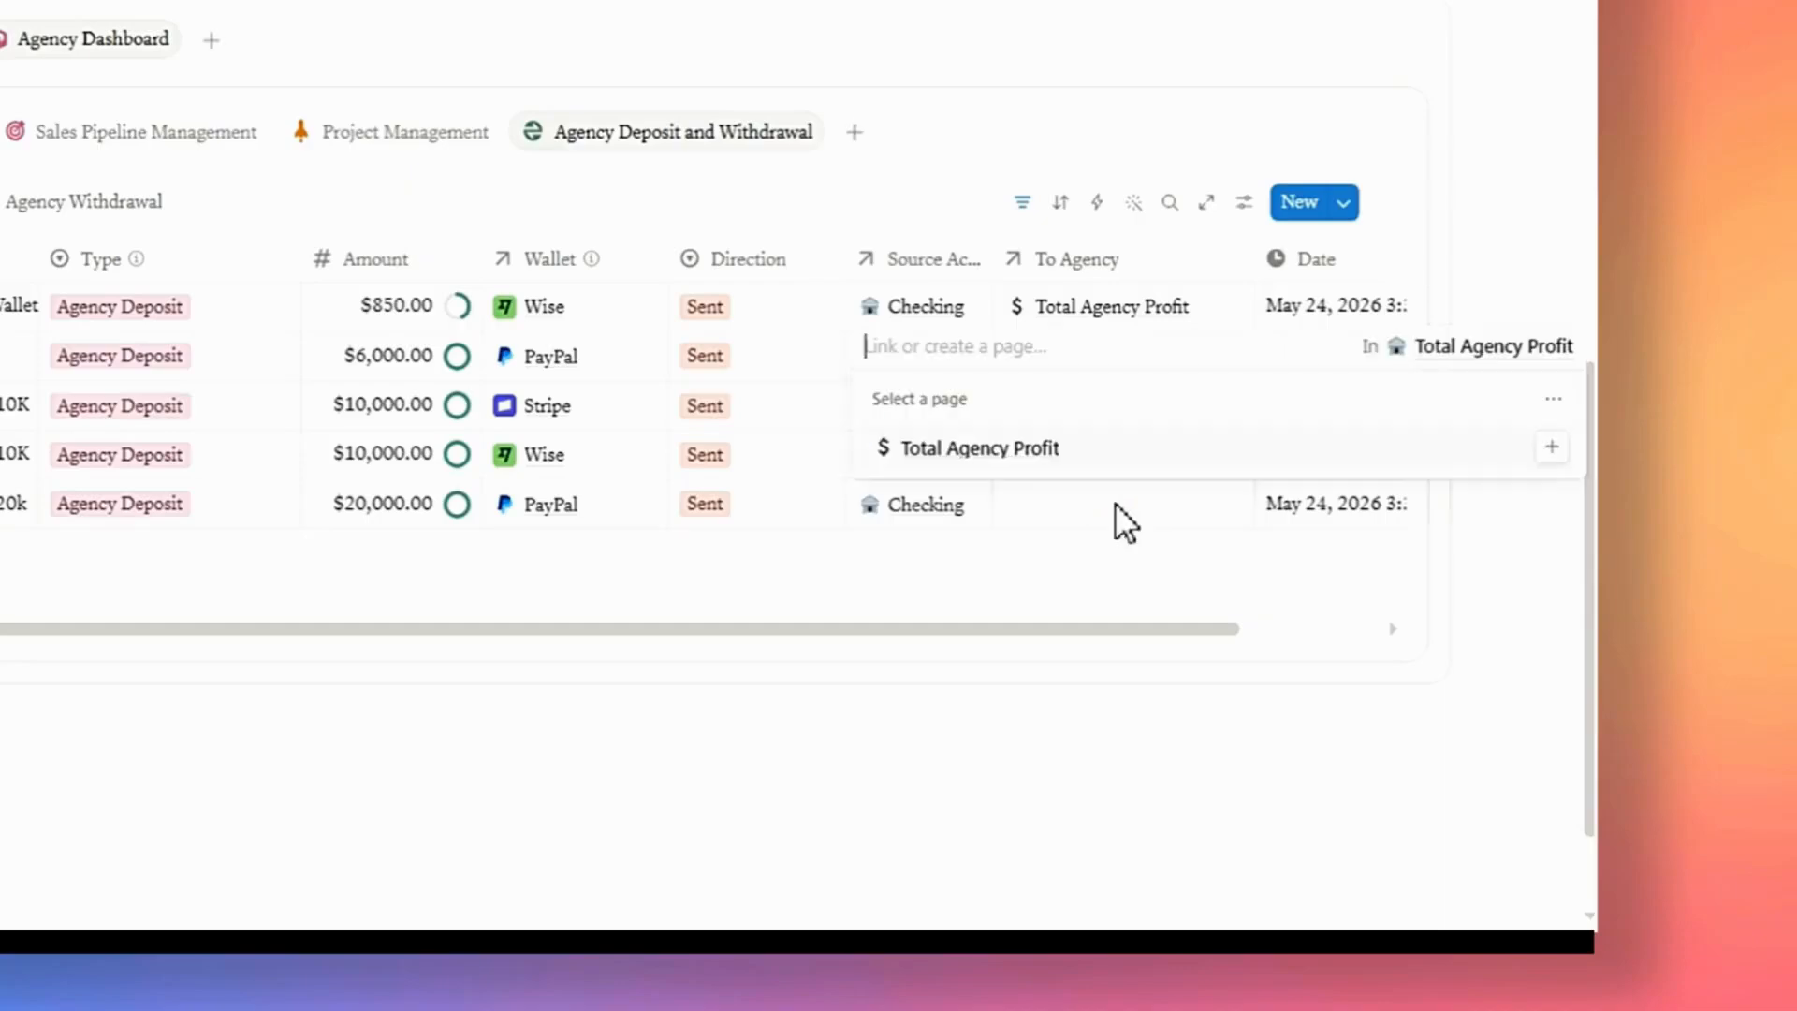
pyautogui.click(1550, 447)
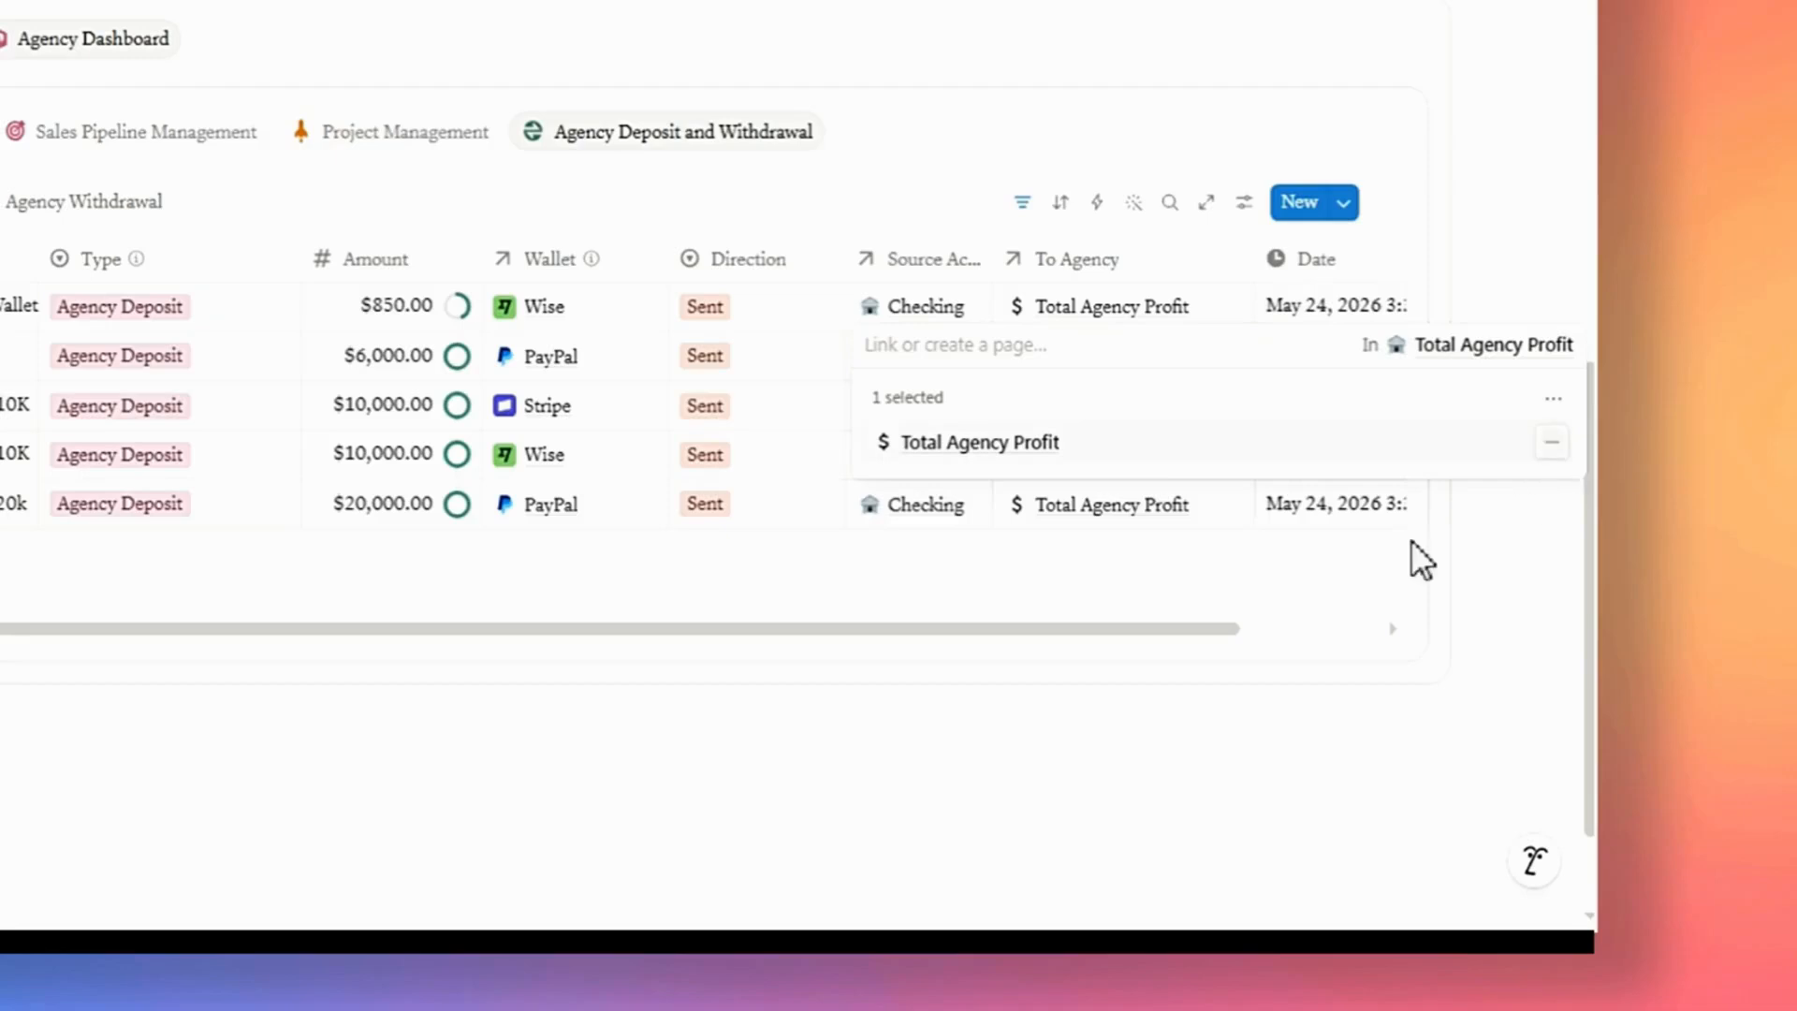
pyautogui.click(1164, 565)
pyautogui.moveTo(1153, 625); pyautogui.dragTo(1314, 621)
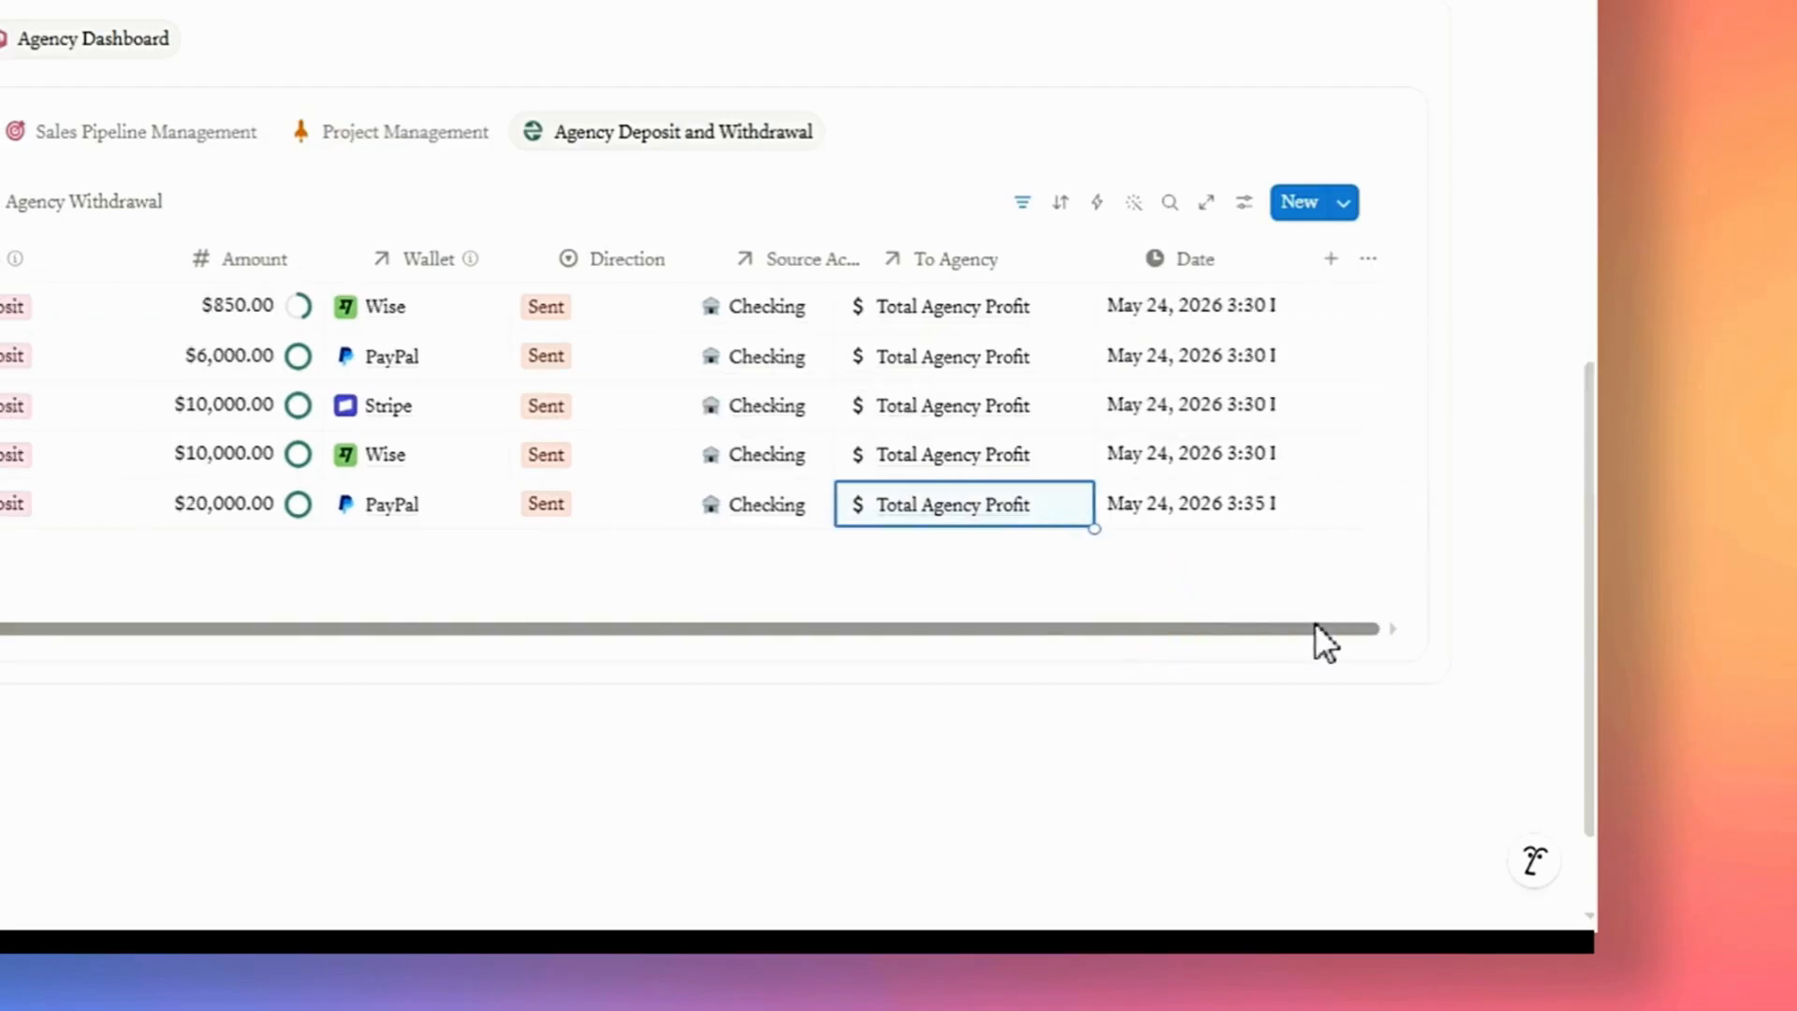
pyautogui.moveTo(960, 615); pyautogui.dragTo(938, 613)
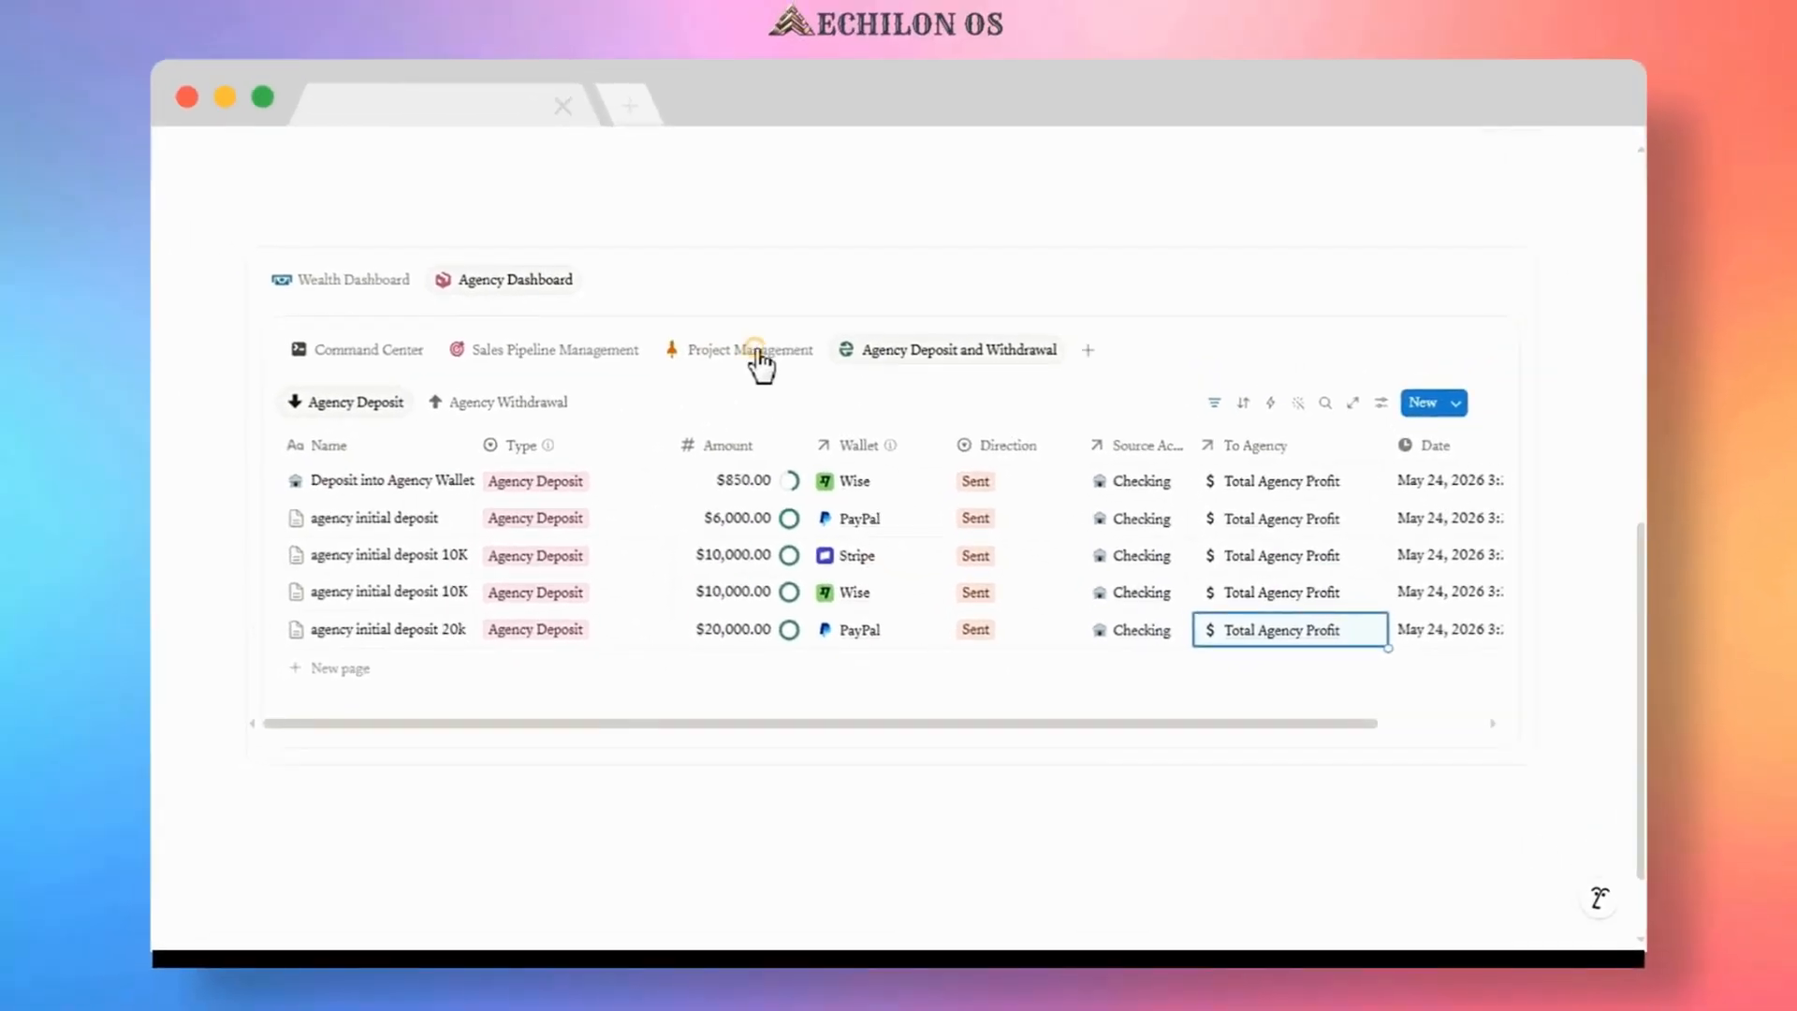
# - Check the agency's total balance in the finance section's Cash Flow & Collections and CEO Command Center views
pyautogui.click(760, 356)
pyautogui.scroll(-10, 790, 413)
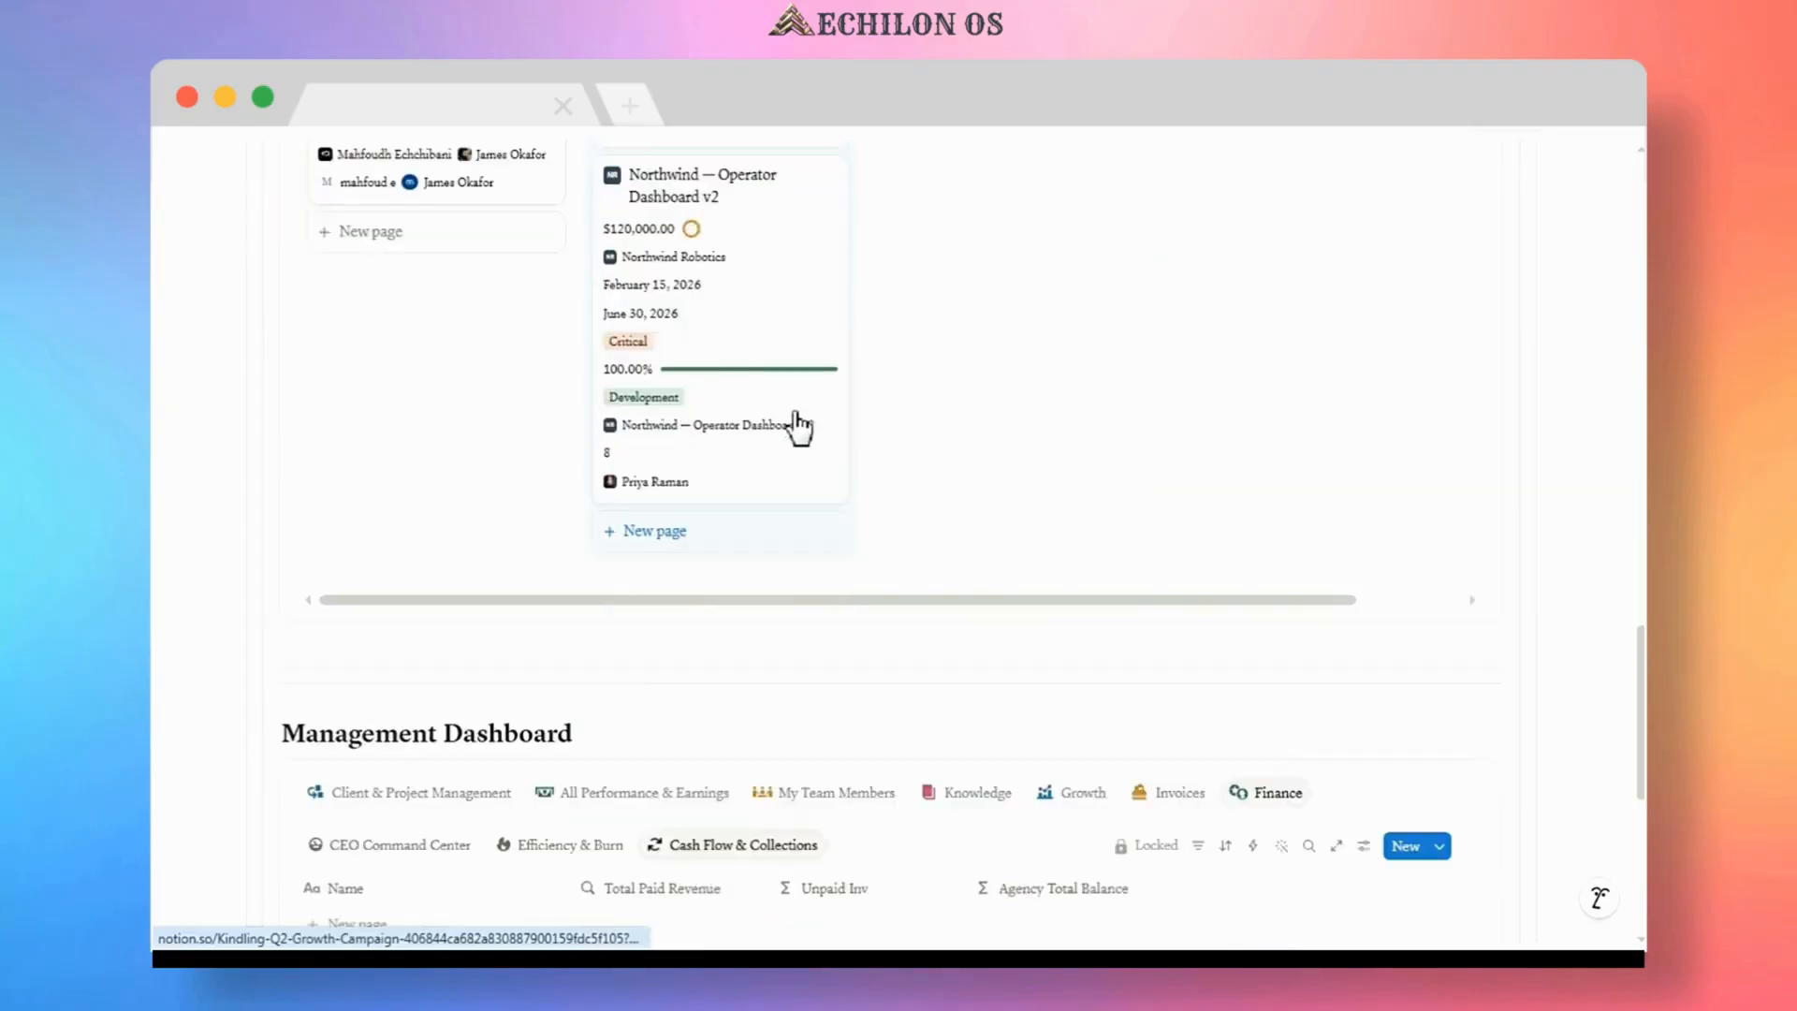
pyautogui.scroll(-3, 842, 440)
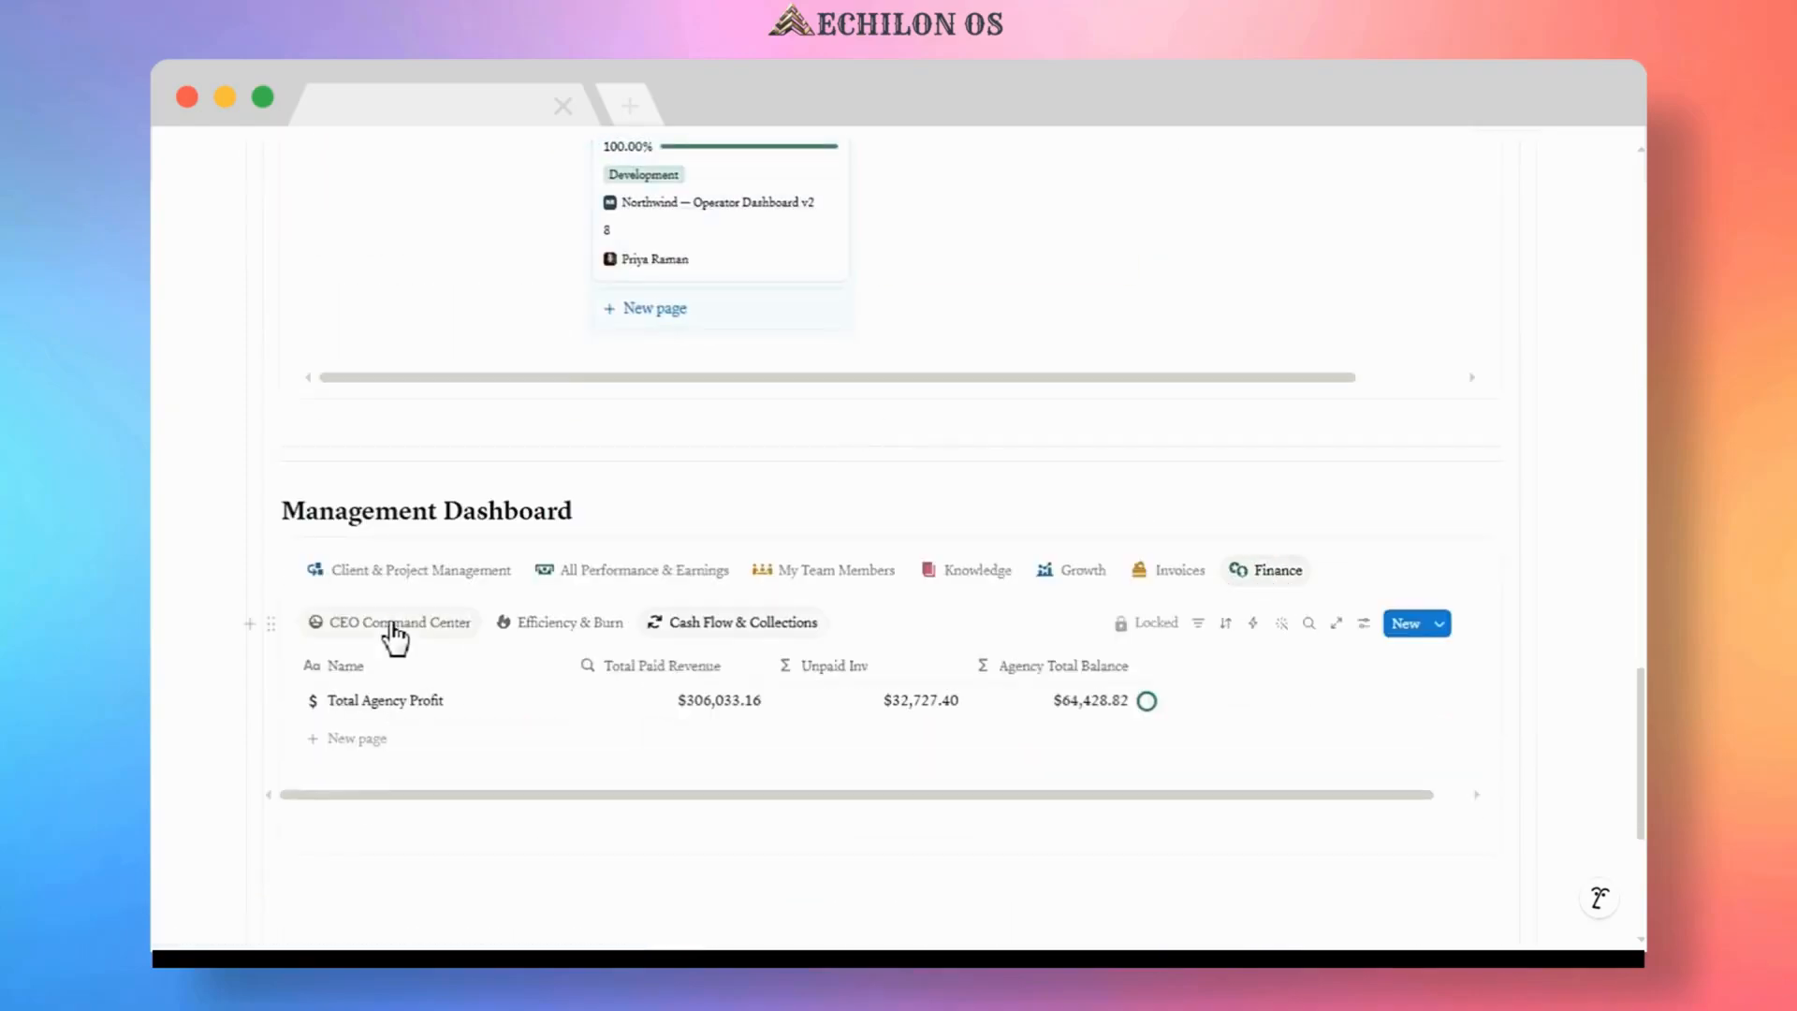
pyautogui.click(394, 632)
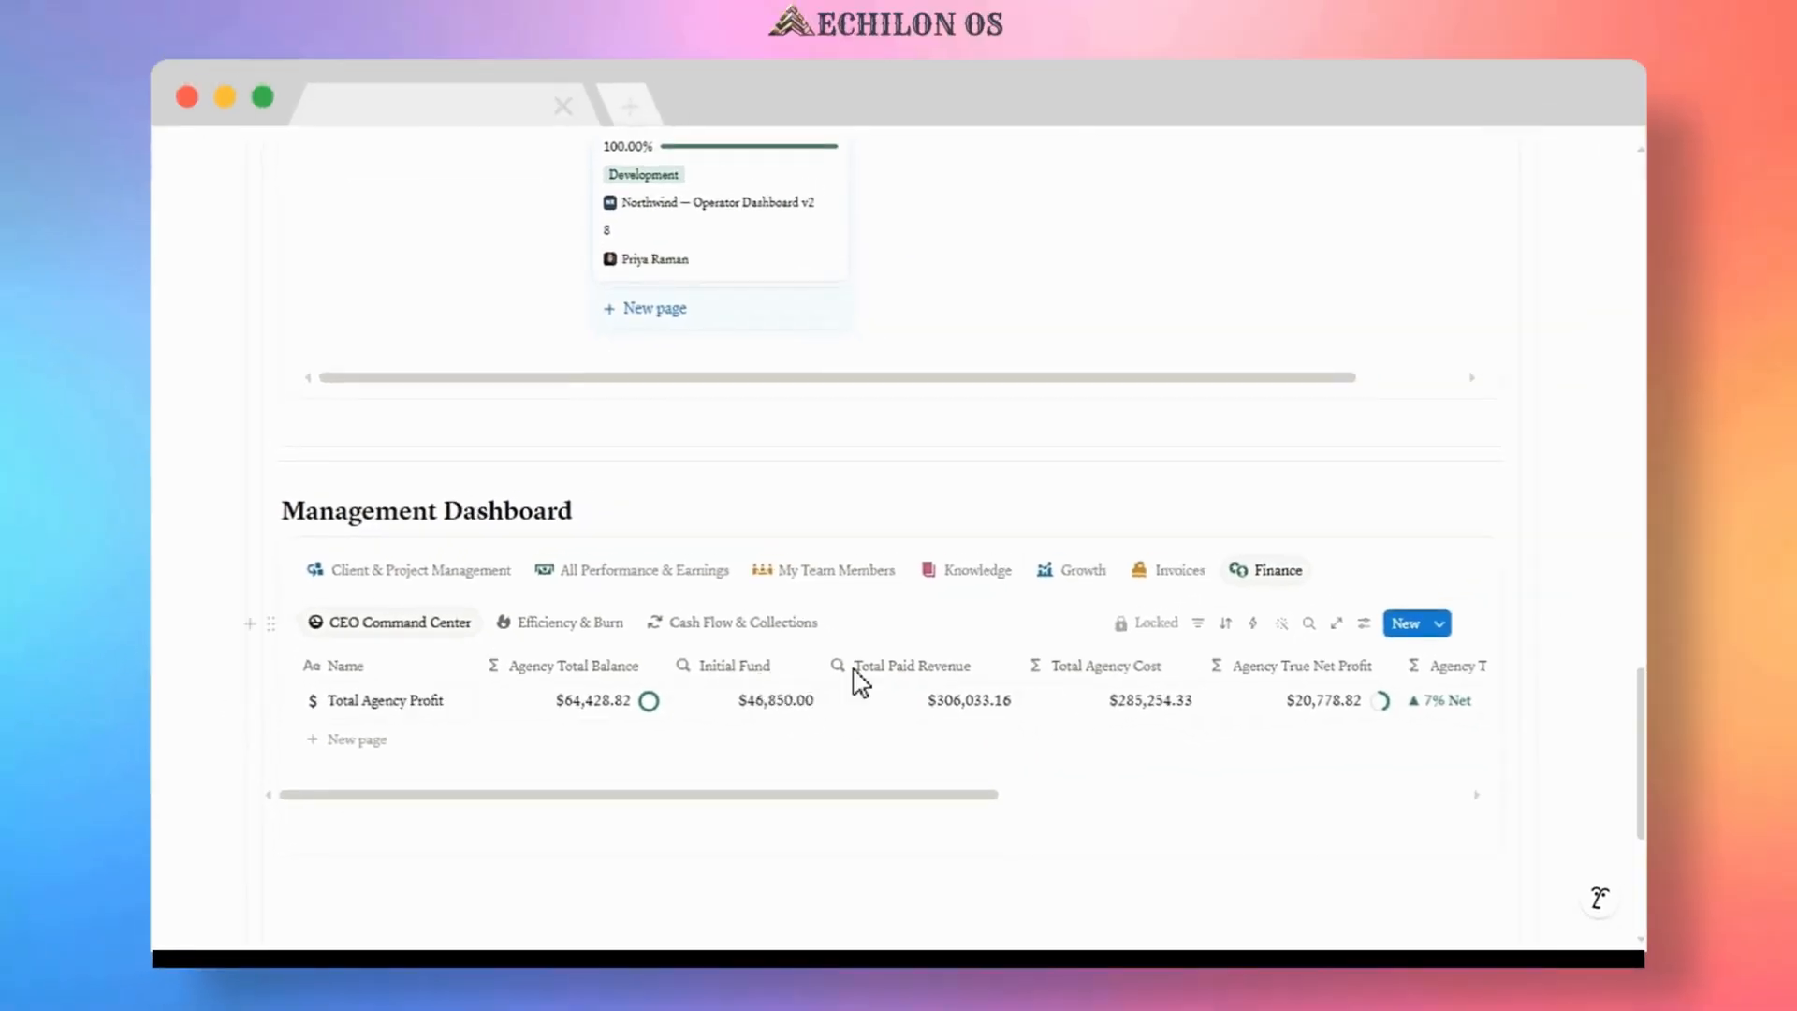
# - Add an entry named "Withdraw from Agency Wallet $40k" to the agency withdrawals
pyautogui.scroll(15, 966, 546)
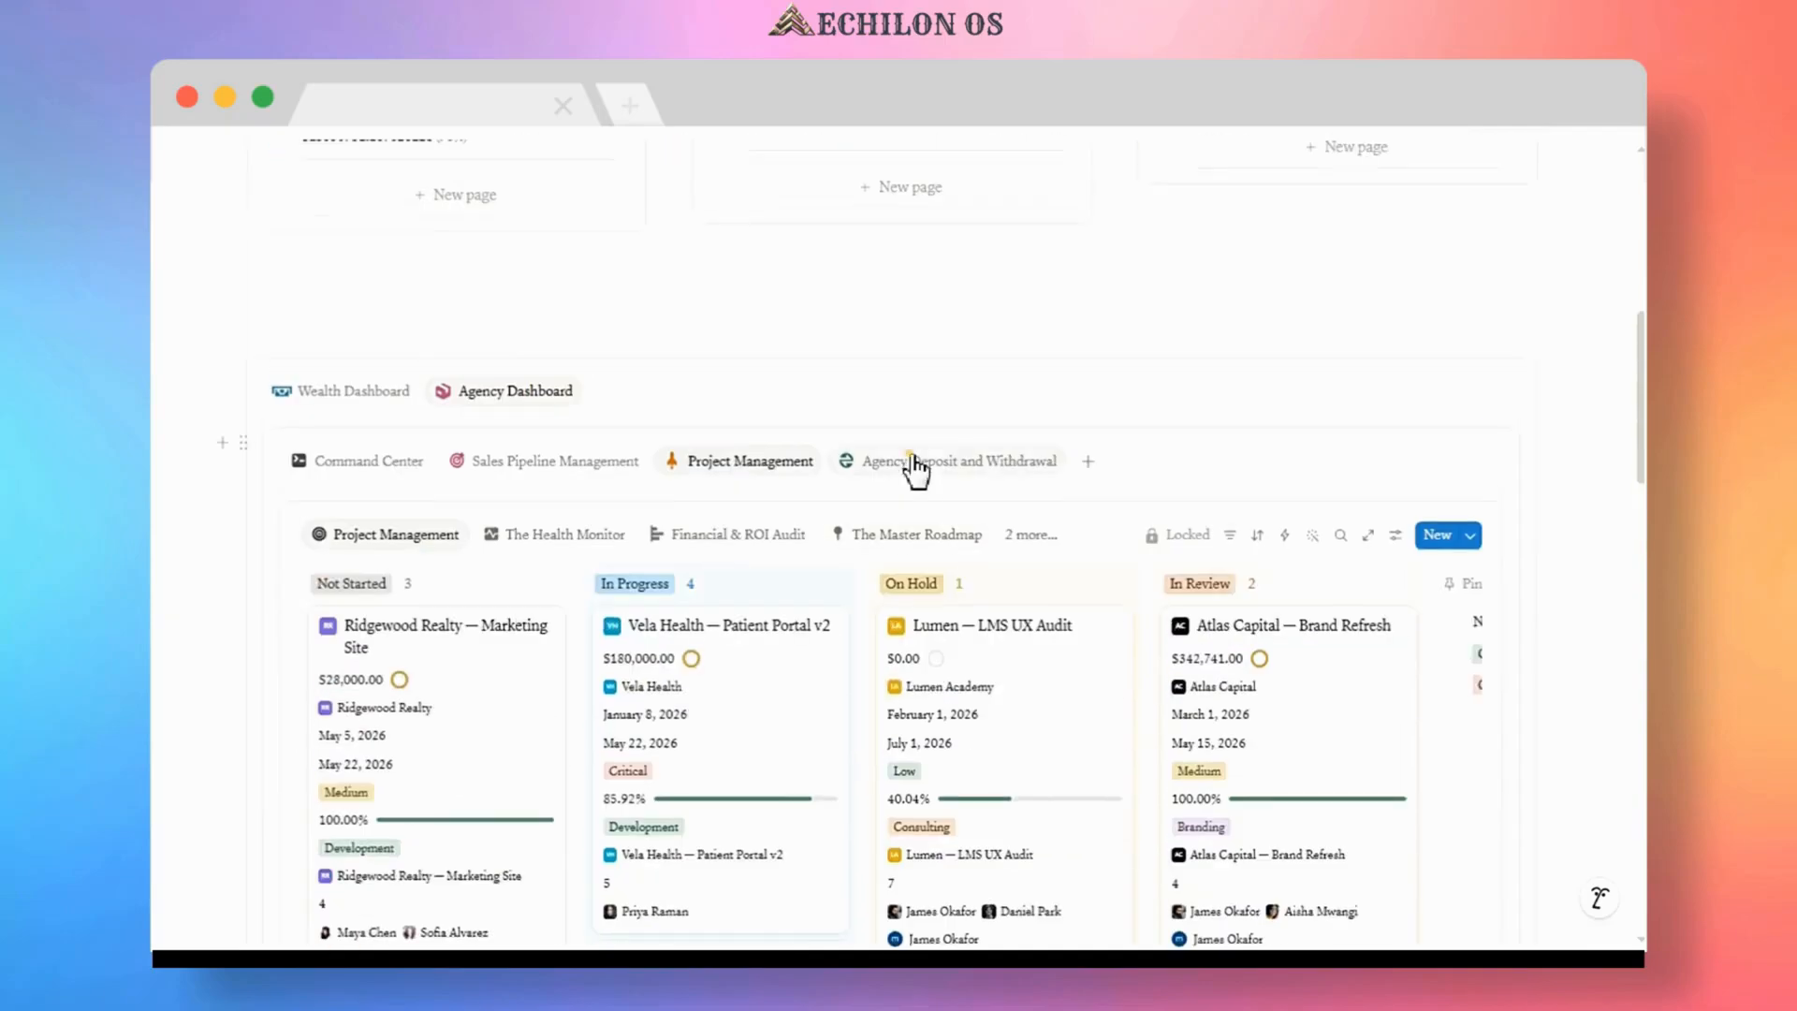
pyautogui.click(914, 465)
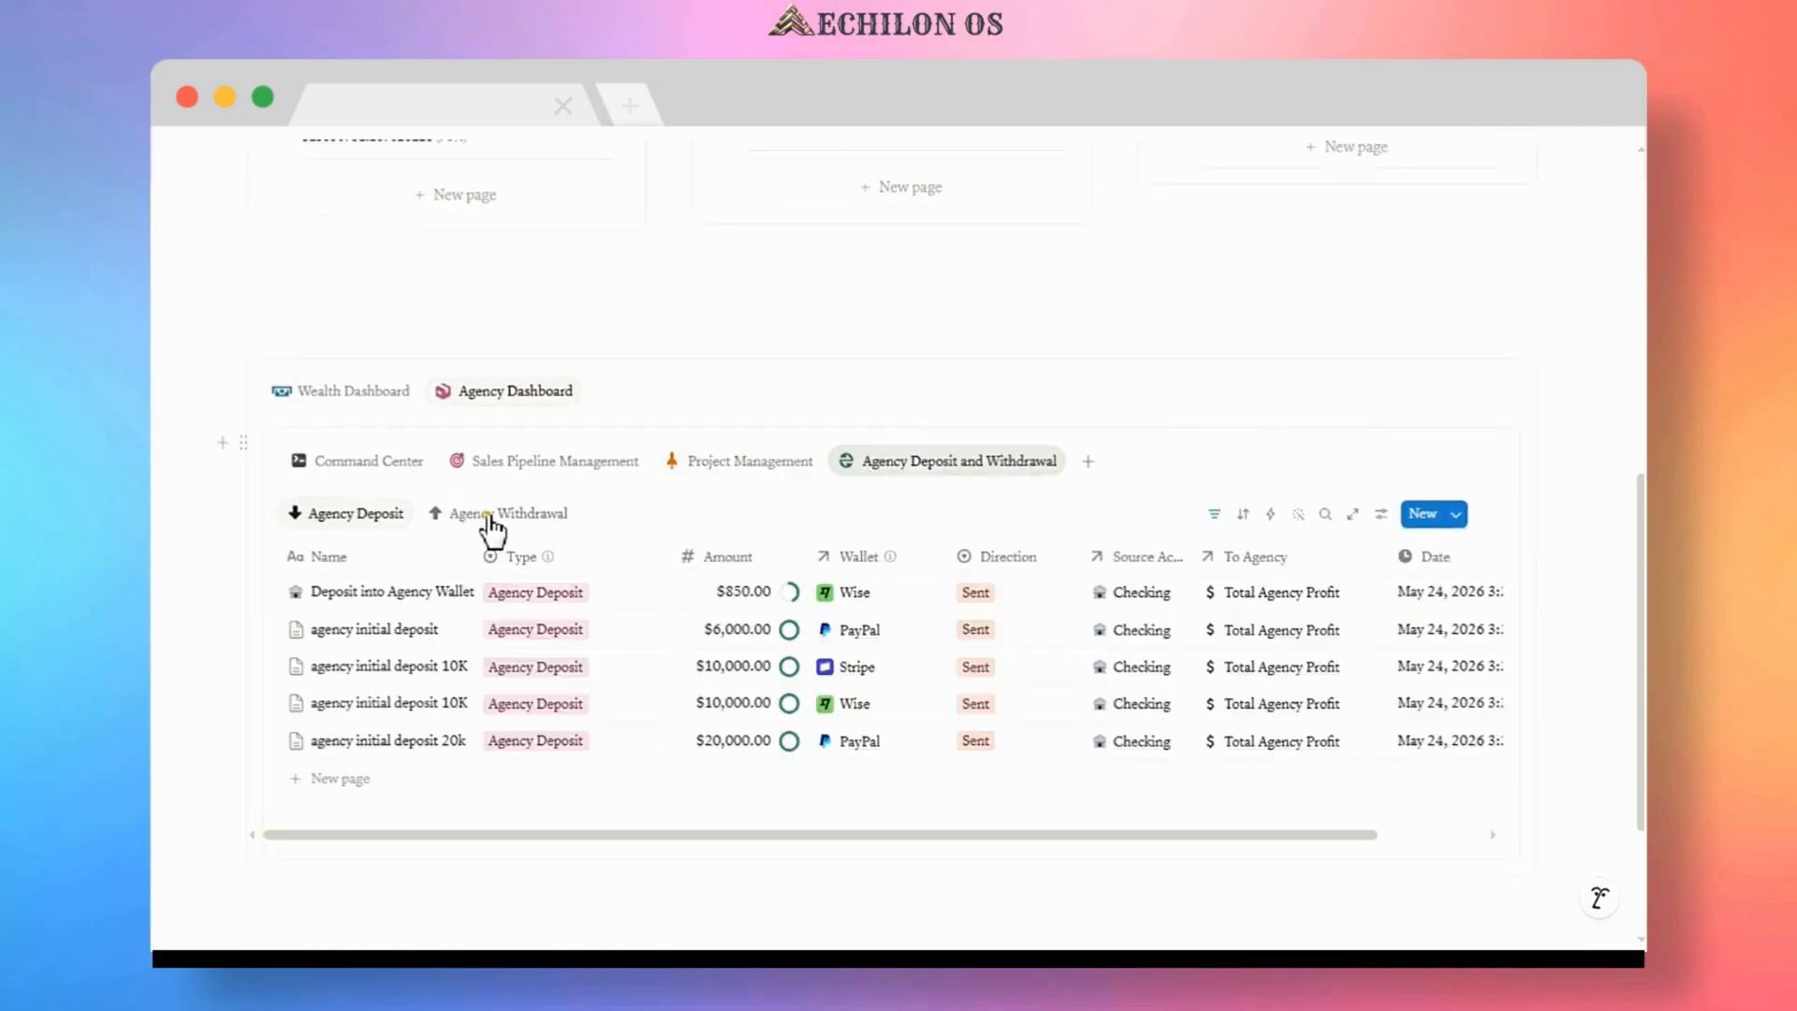
pyautogui.click(491, 519)
pyautogui.click(342, 666)
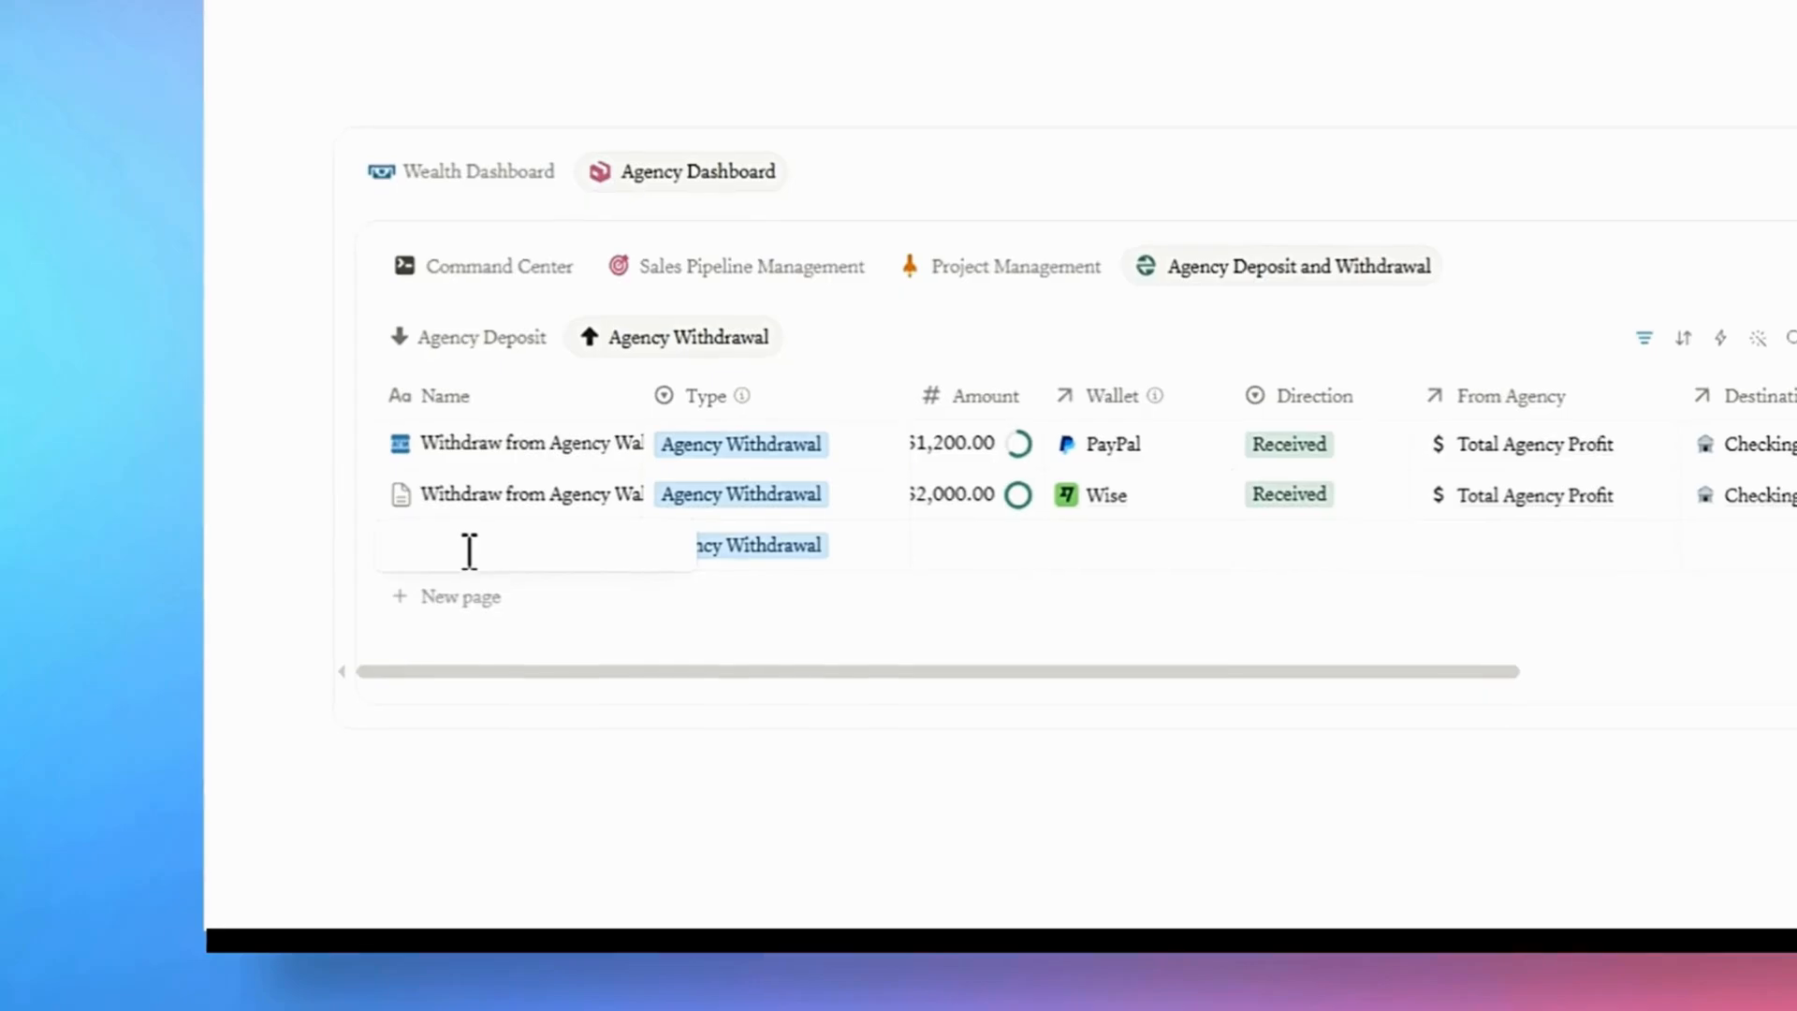
pyautogui.write('Withdraw from Agency Wallet $40k')
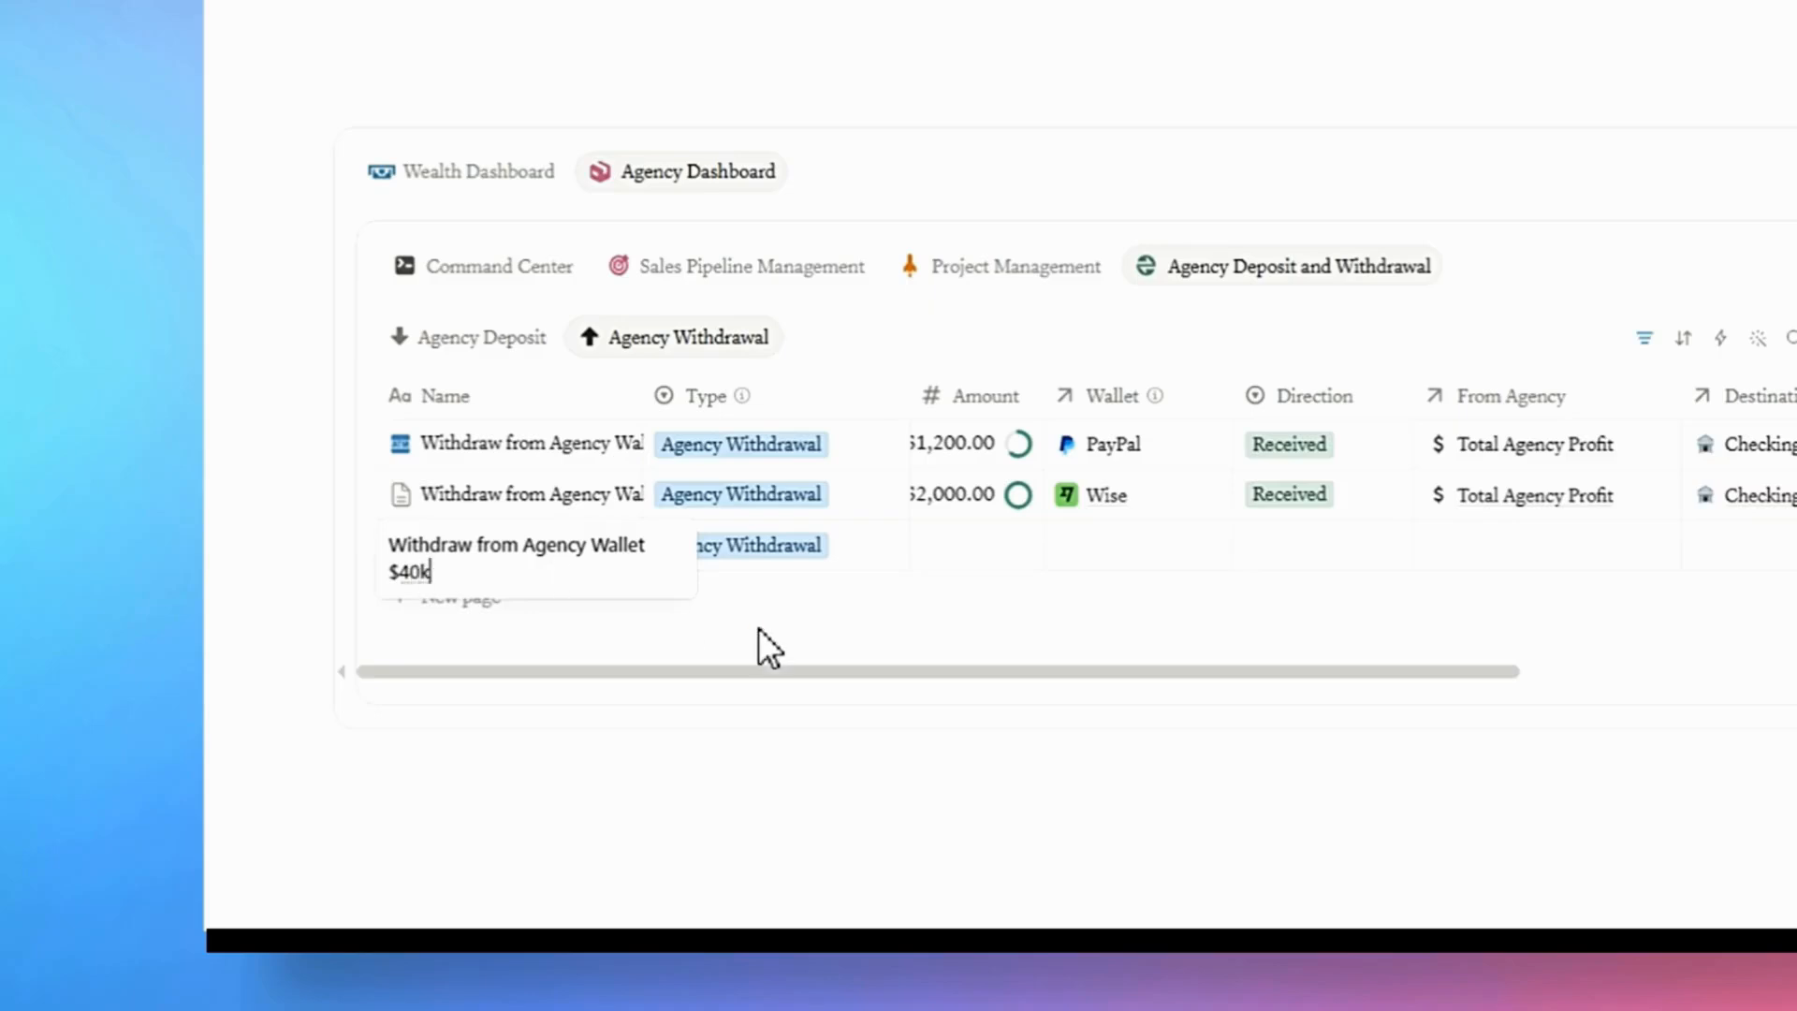
pyautogui.press('Escape')
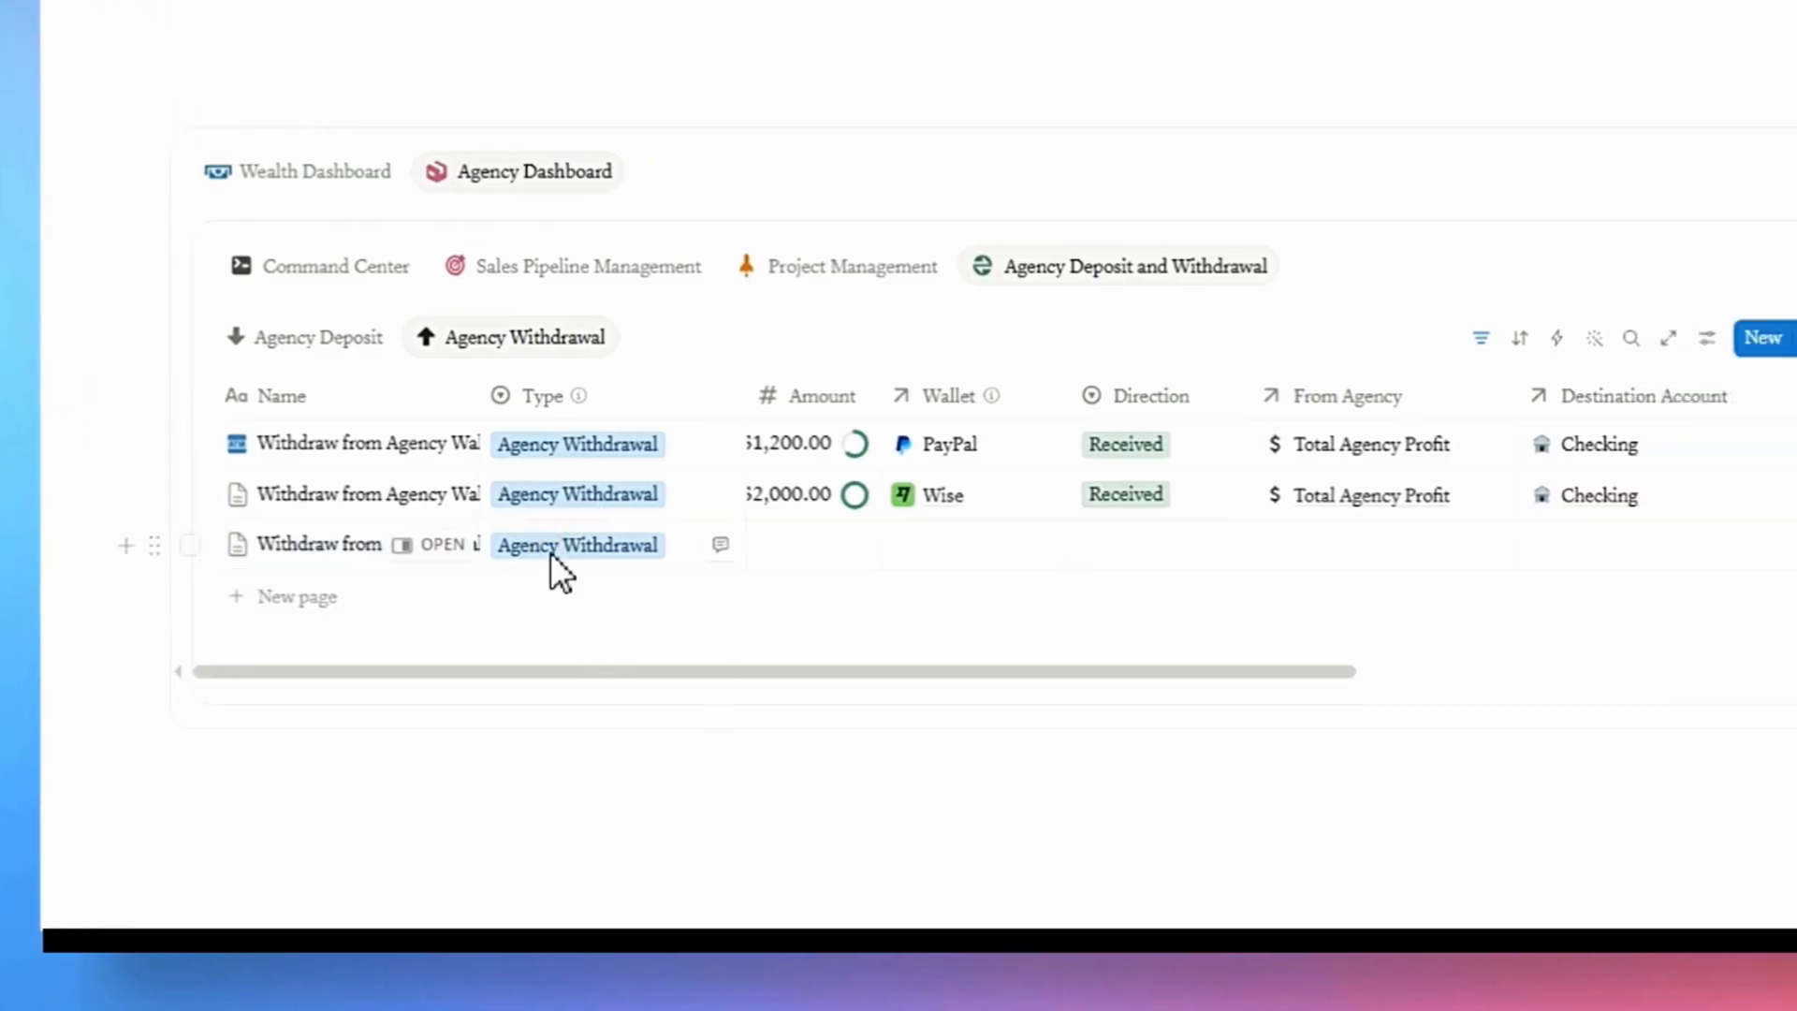
# - Set the $40k withdrawal's type to Agency Withdrawal and its amount to $40,000
pyautogui.click(552, 562)
pyautogui.click(586, 421)
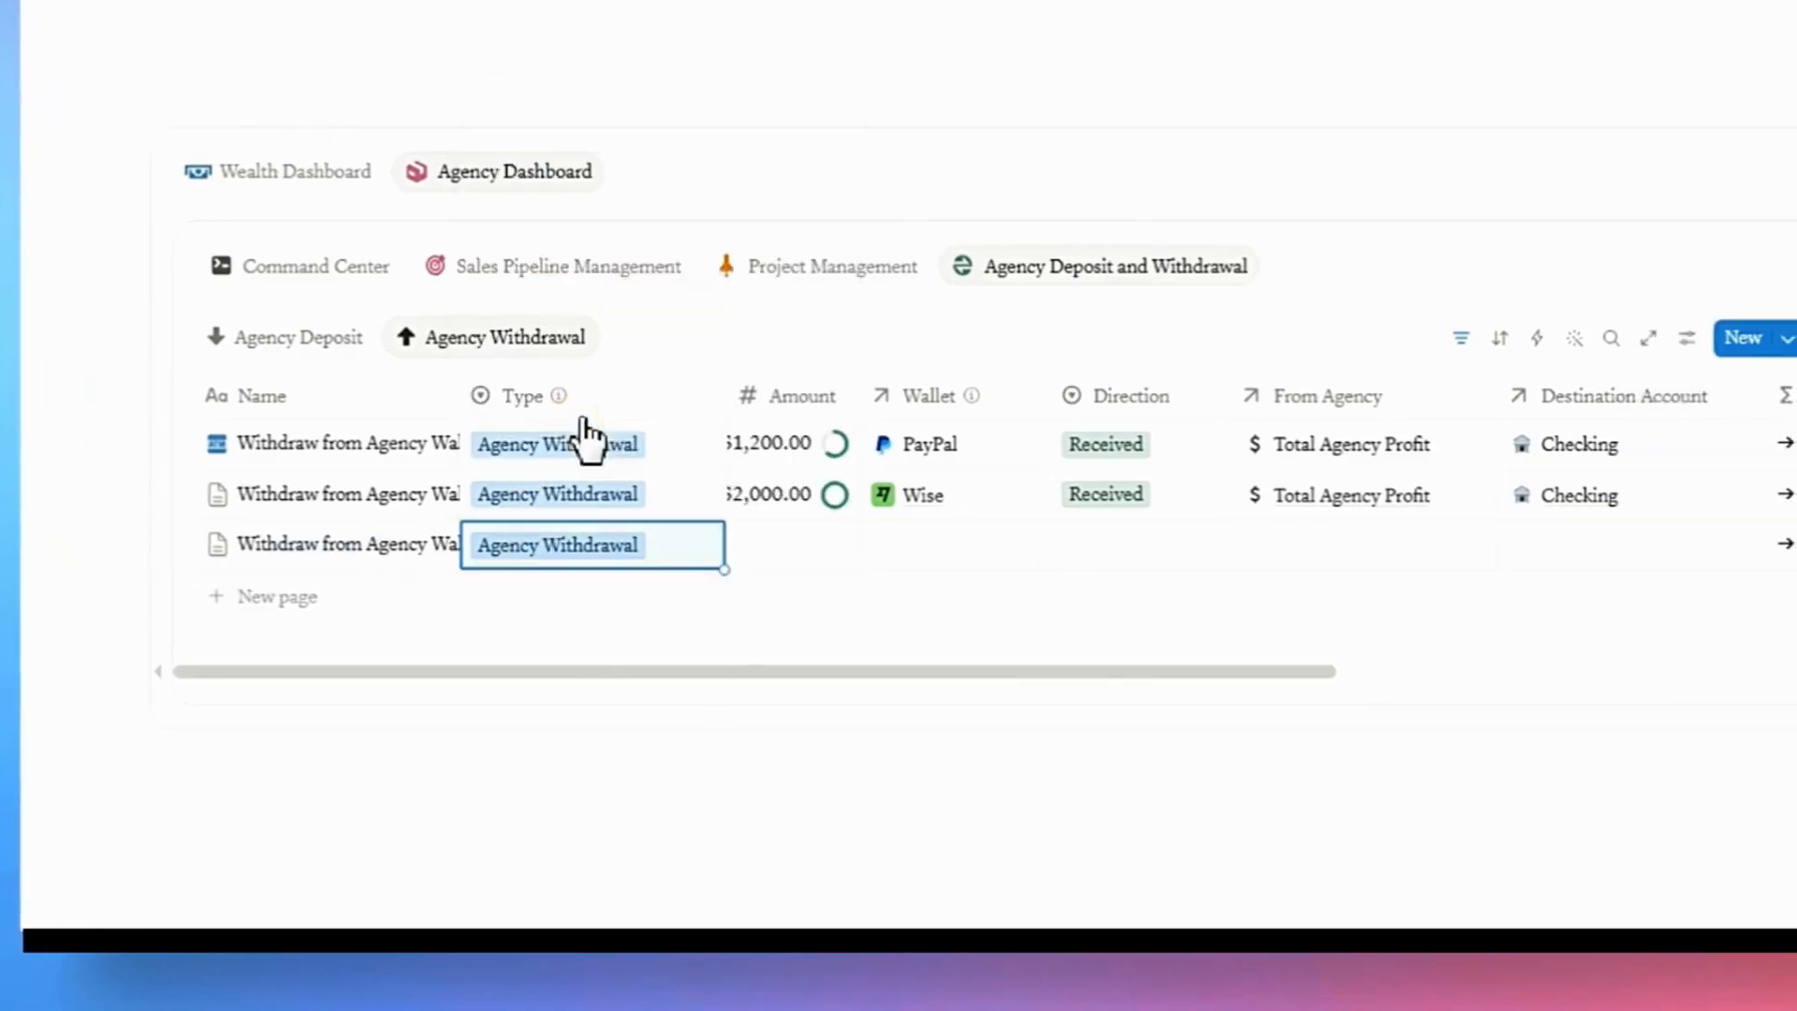
pyautogui.click(787, 565)
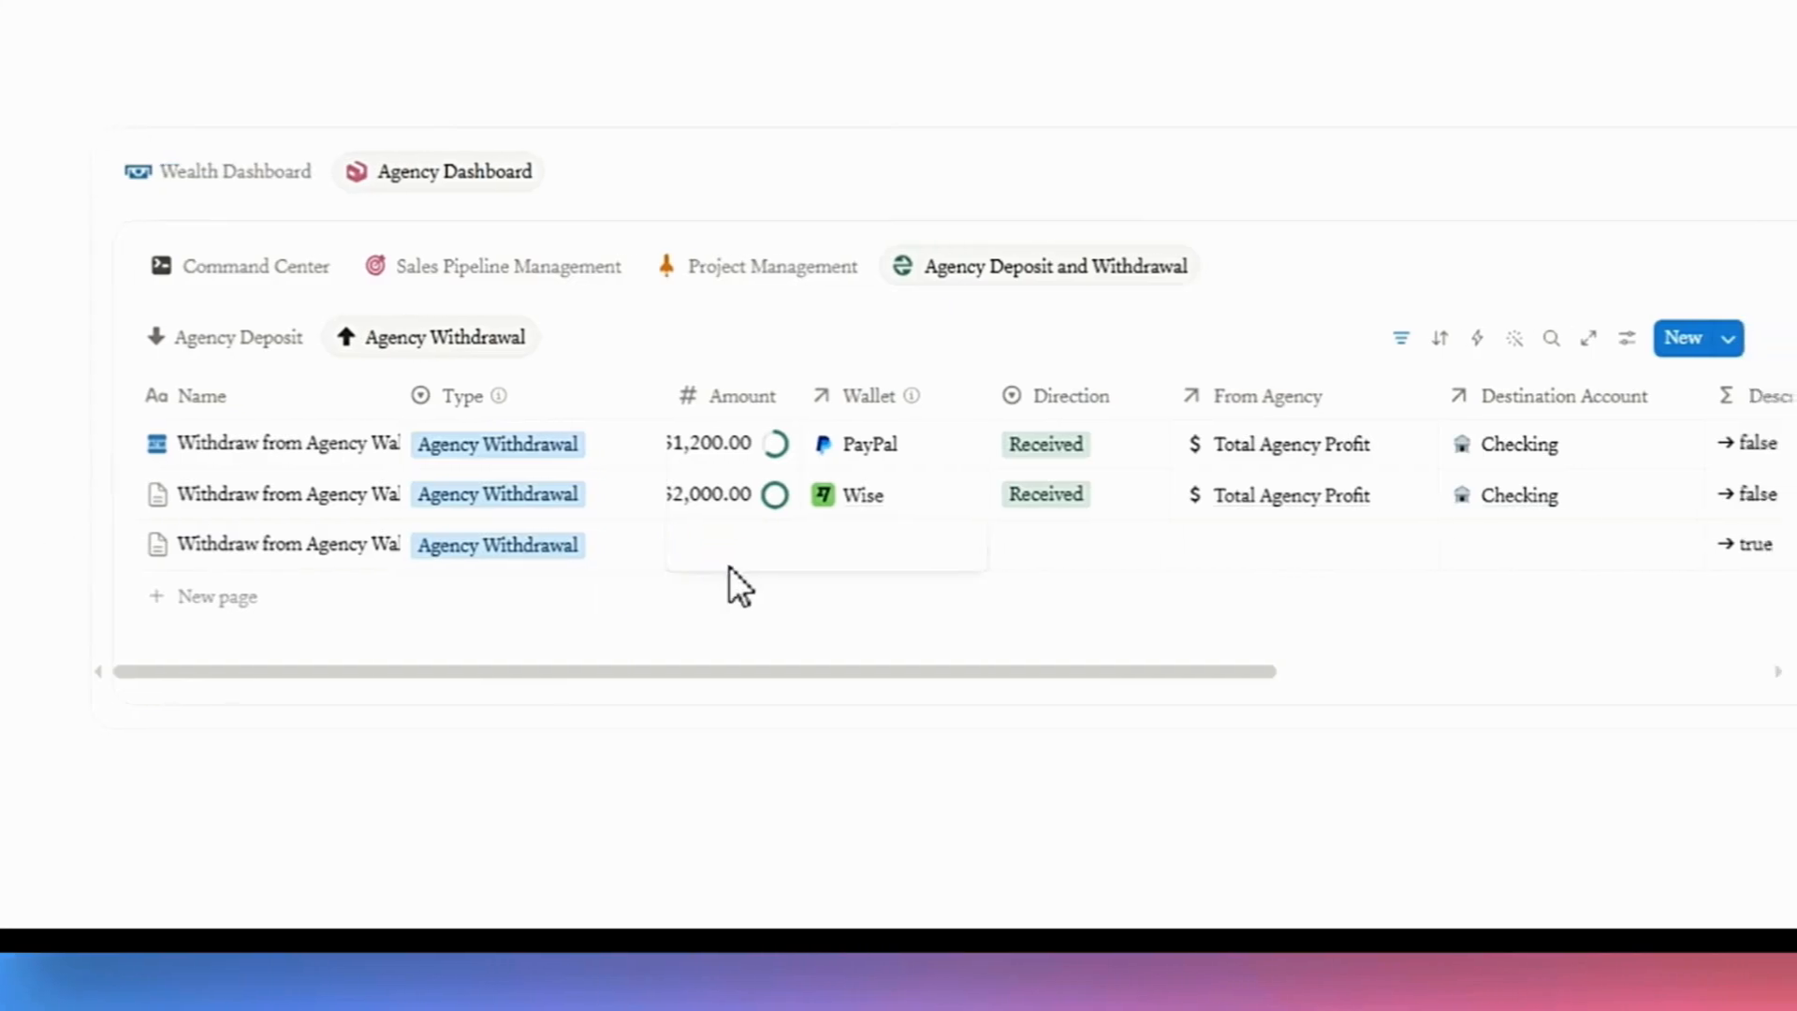
pyautogui.write('40000')
pyautogui.press('Return')
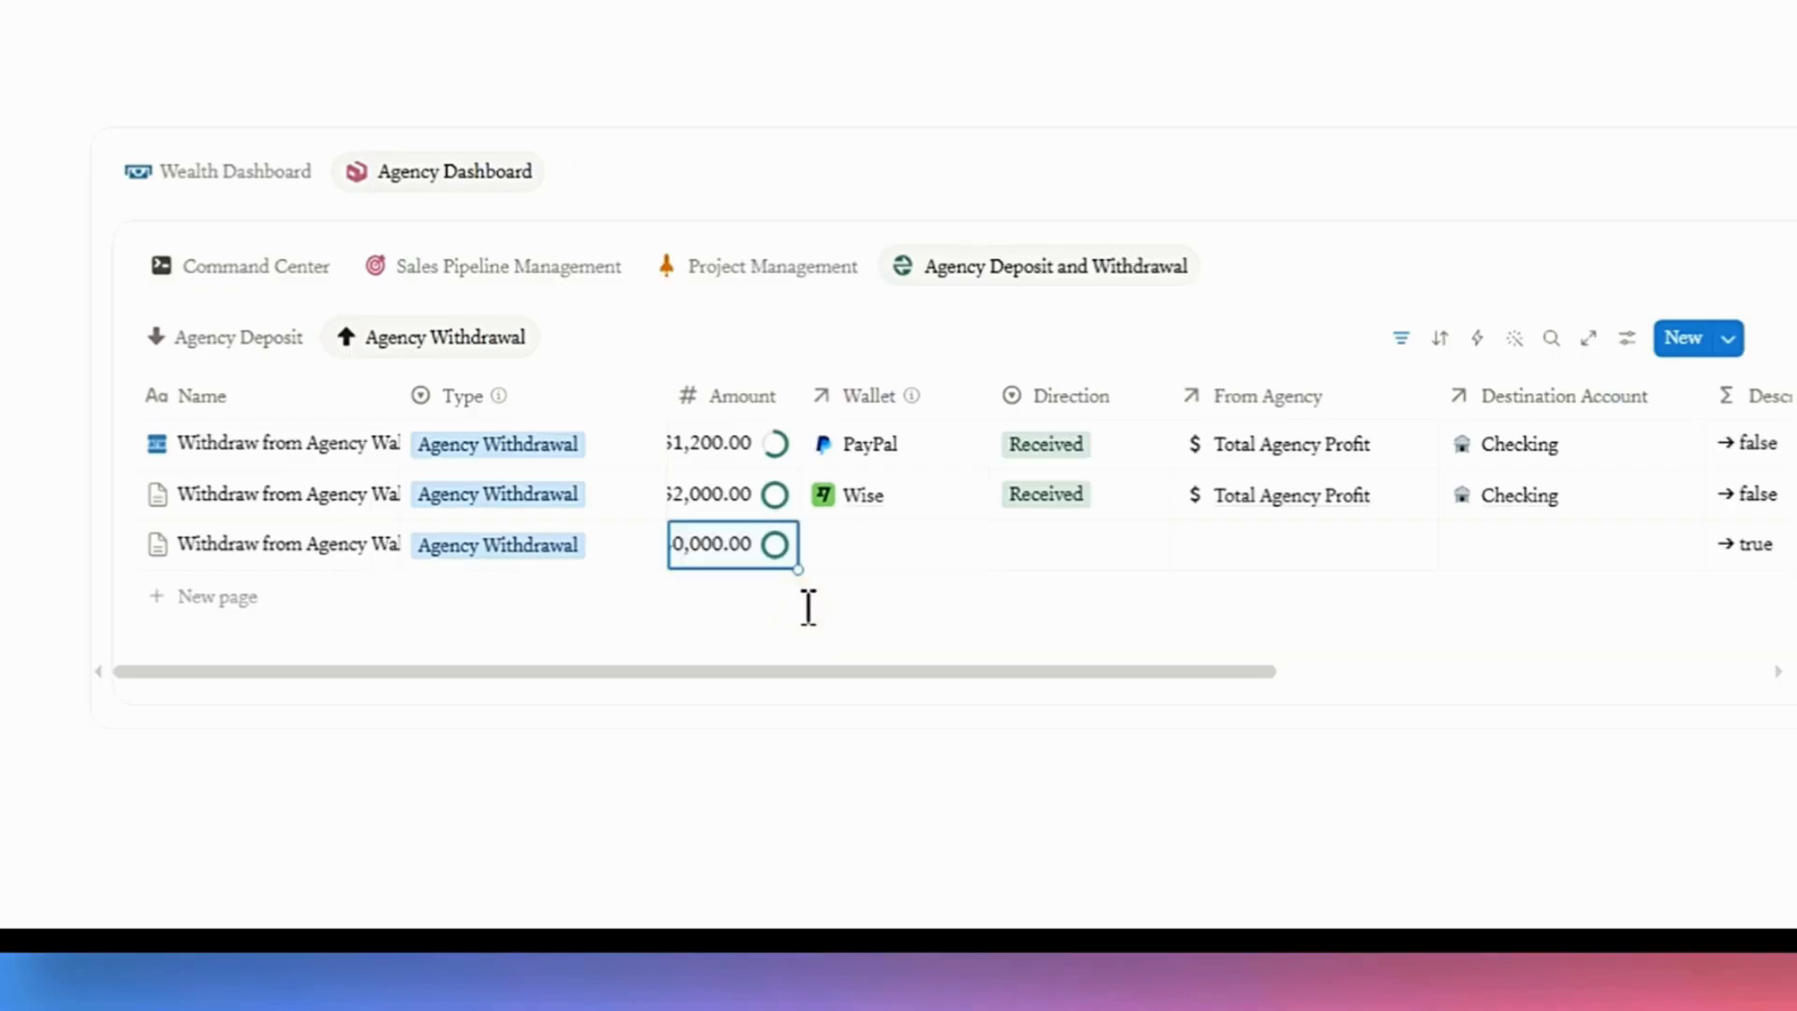
# - Set the $40k withdrawal's wallet to Wise and its direction to Received
pyautogui.click(866, 554)
pyautogui.scroll(-2, 955, 356)
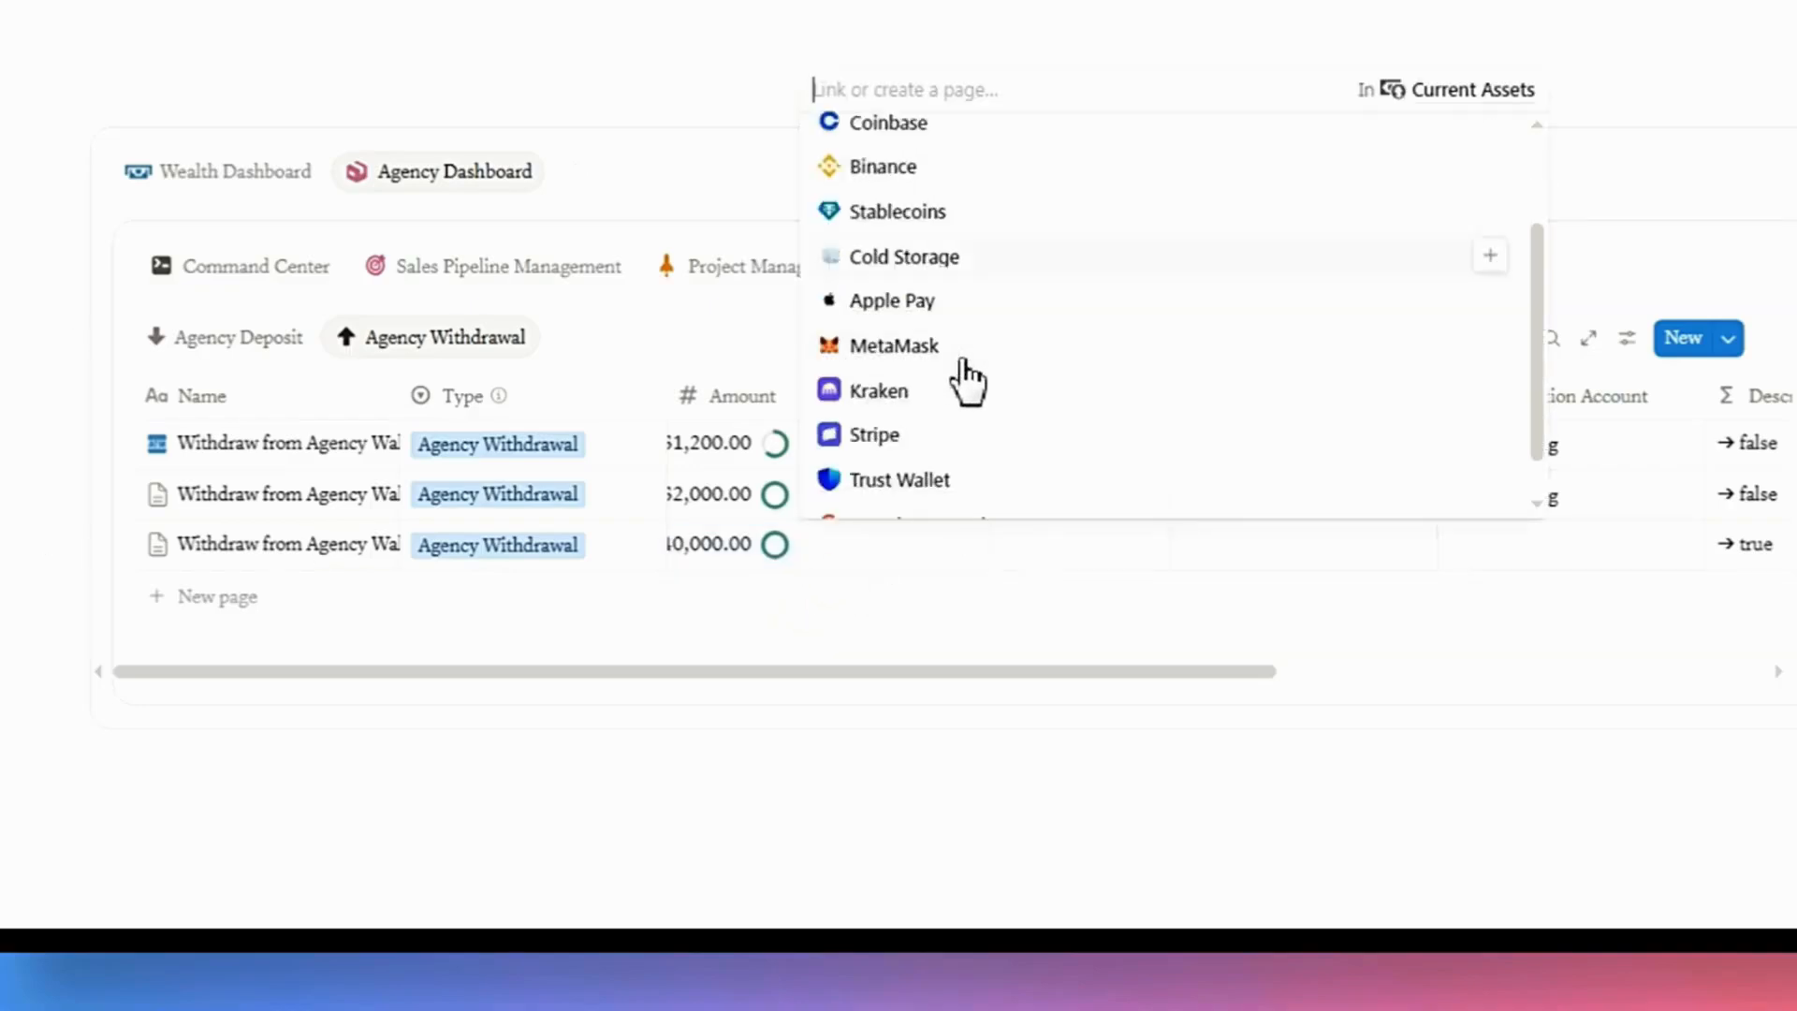
pyautogui.scroll(-2, 968, 393)
pyautogui.click(939, 496)
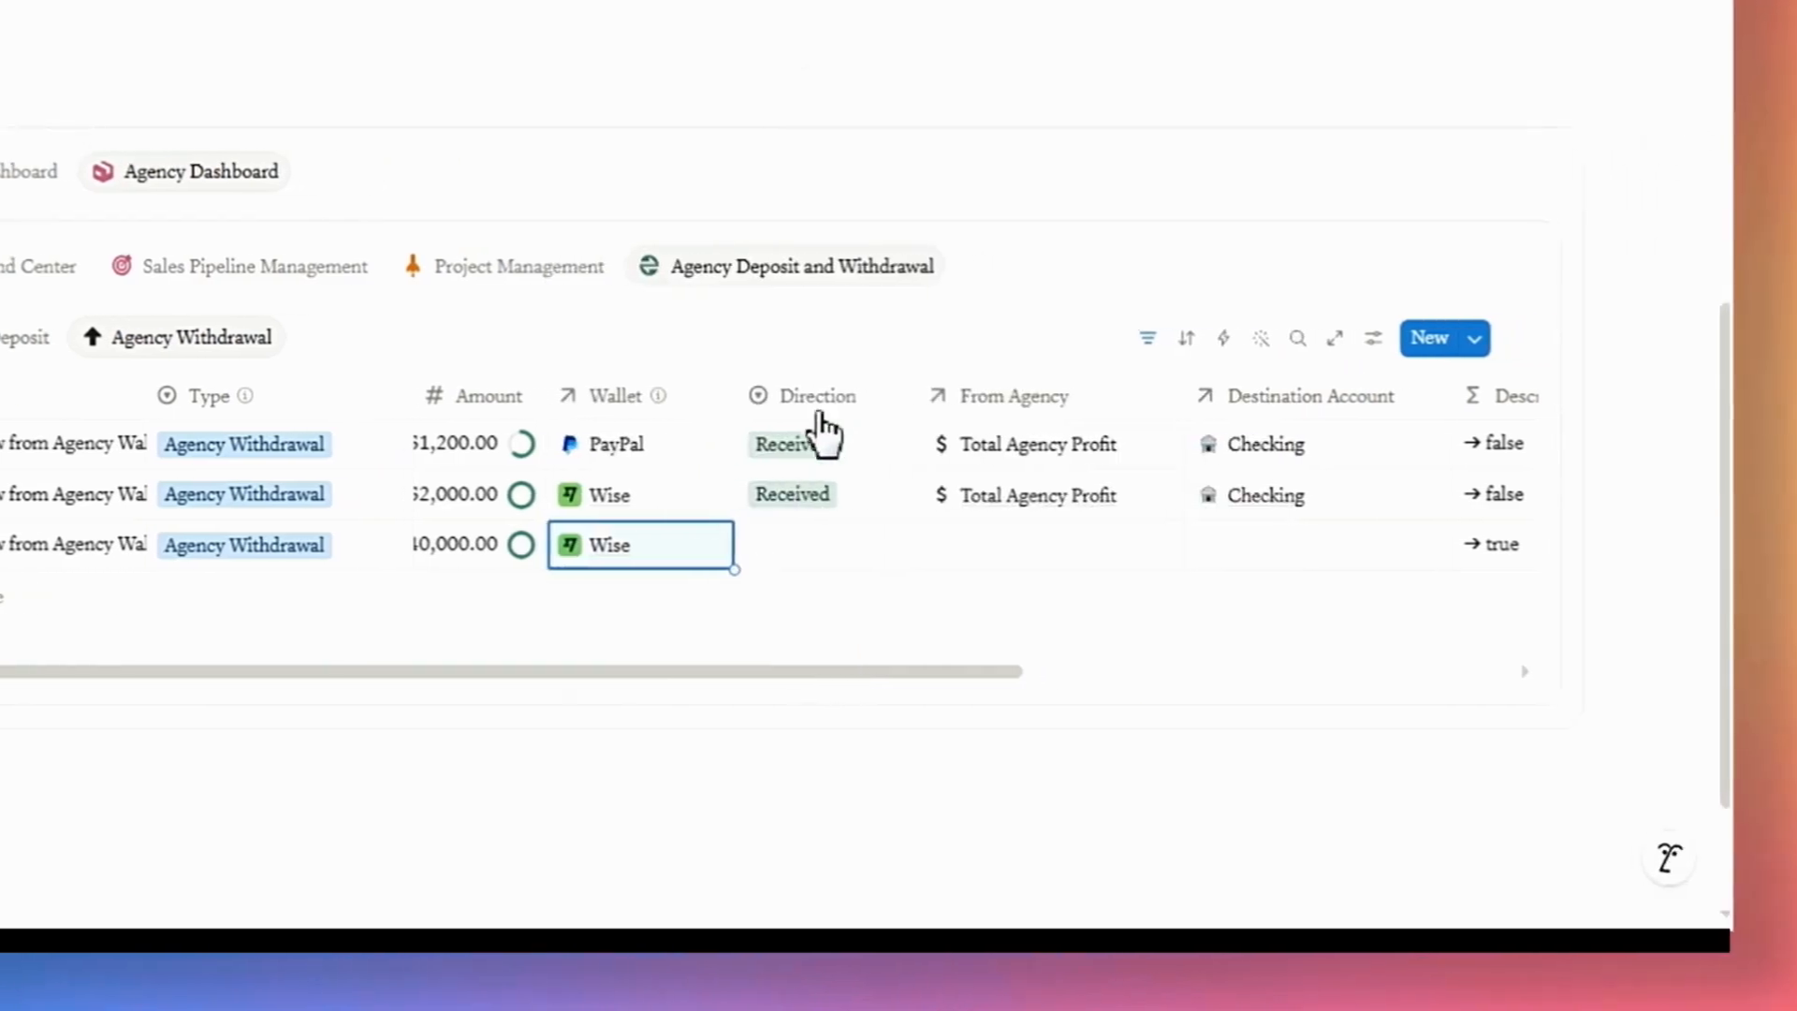
pyautogui.click(796, 550)
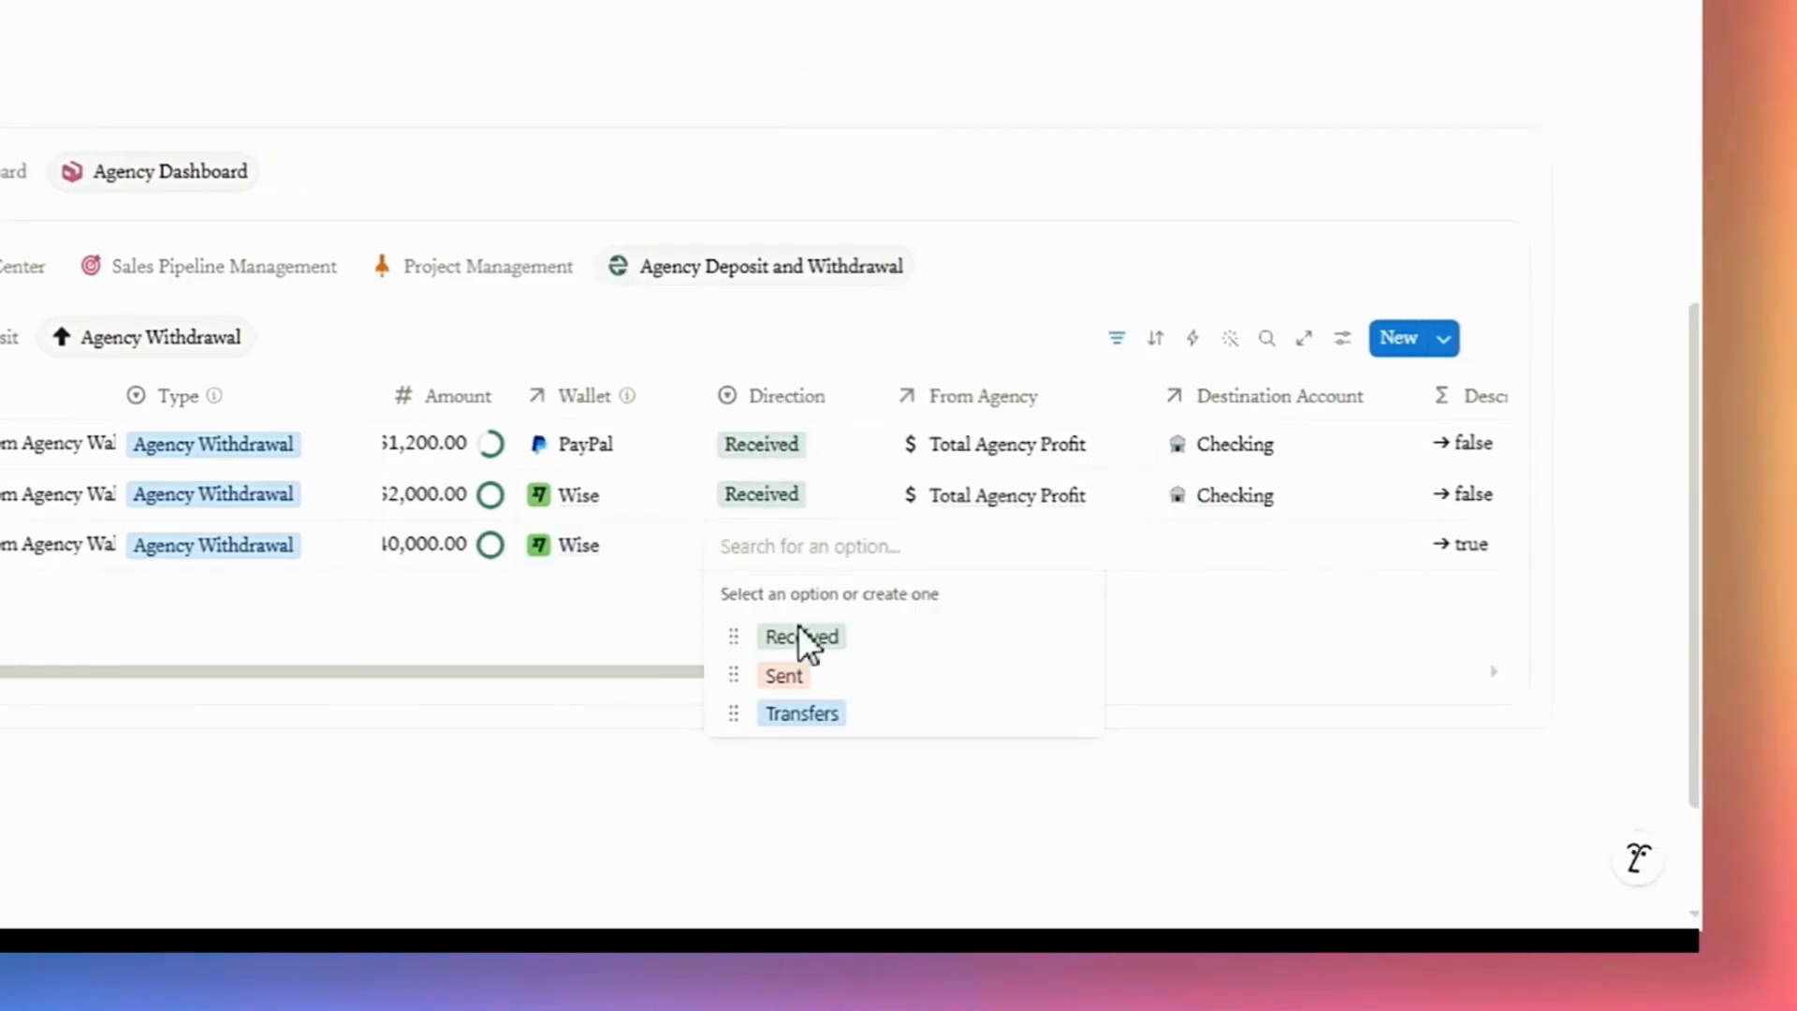
pyautogui.click(806, 646)
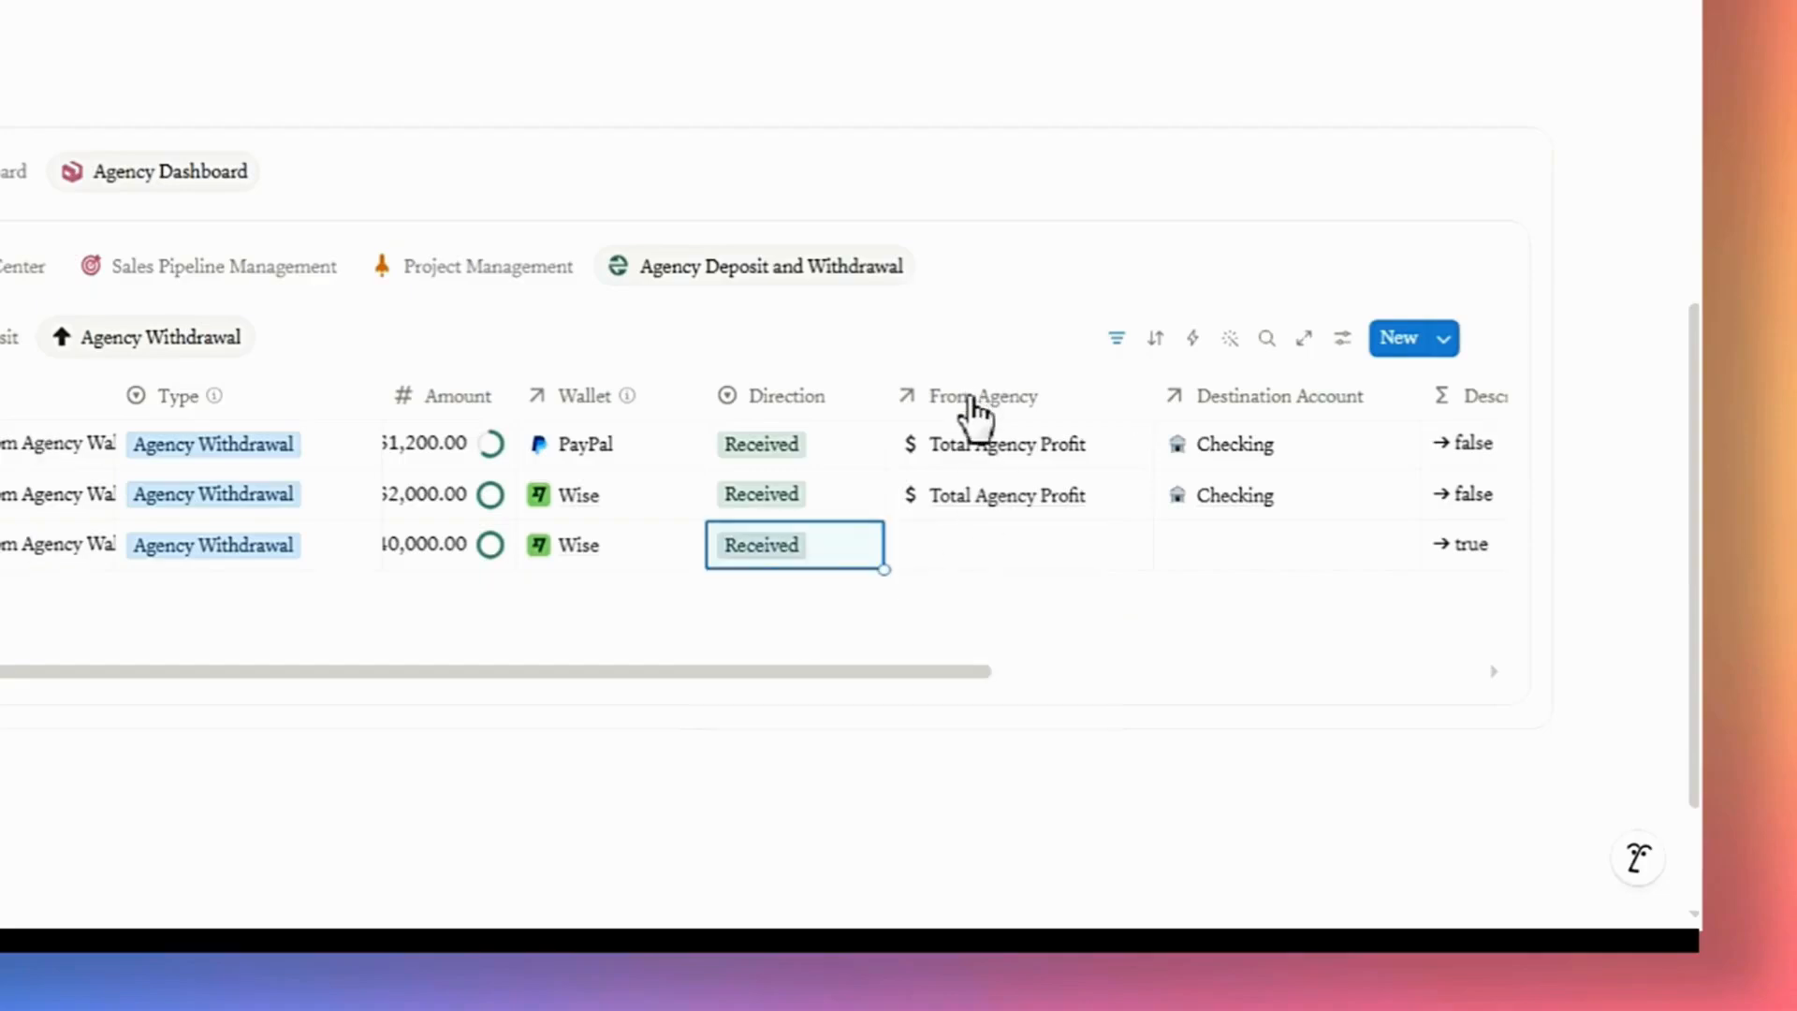
# - Link the $40k withdrawal's From Agency relation to Total Agency Profit and its destination account to Checking
pyautogui.click(980, 552)
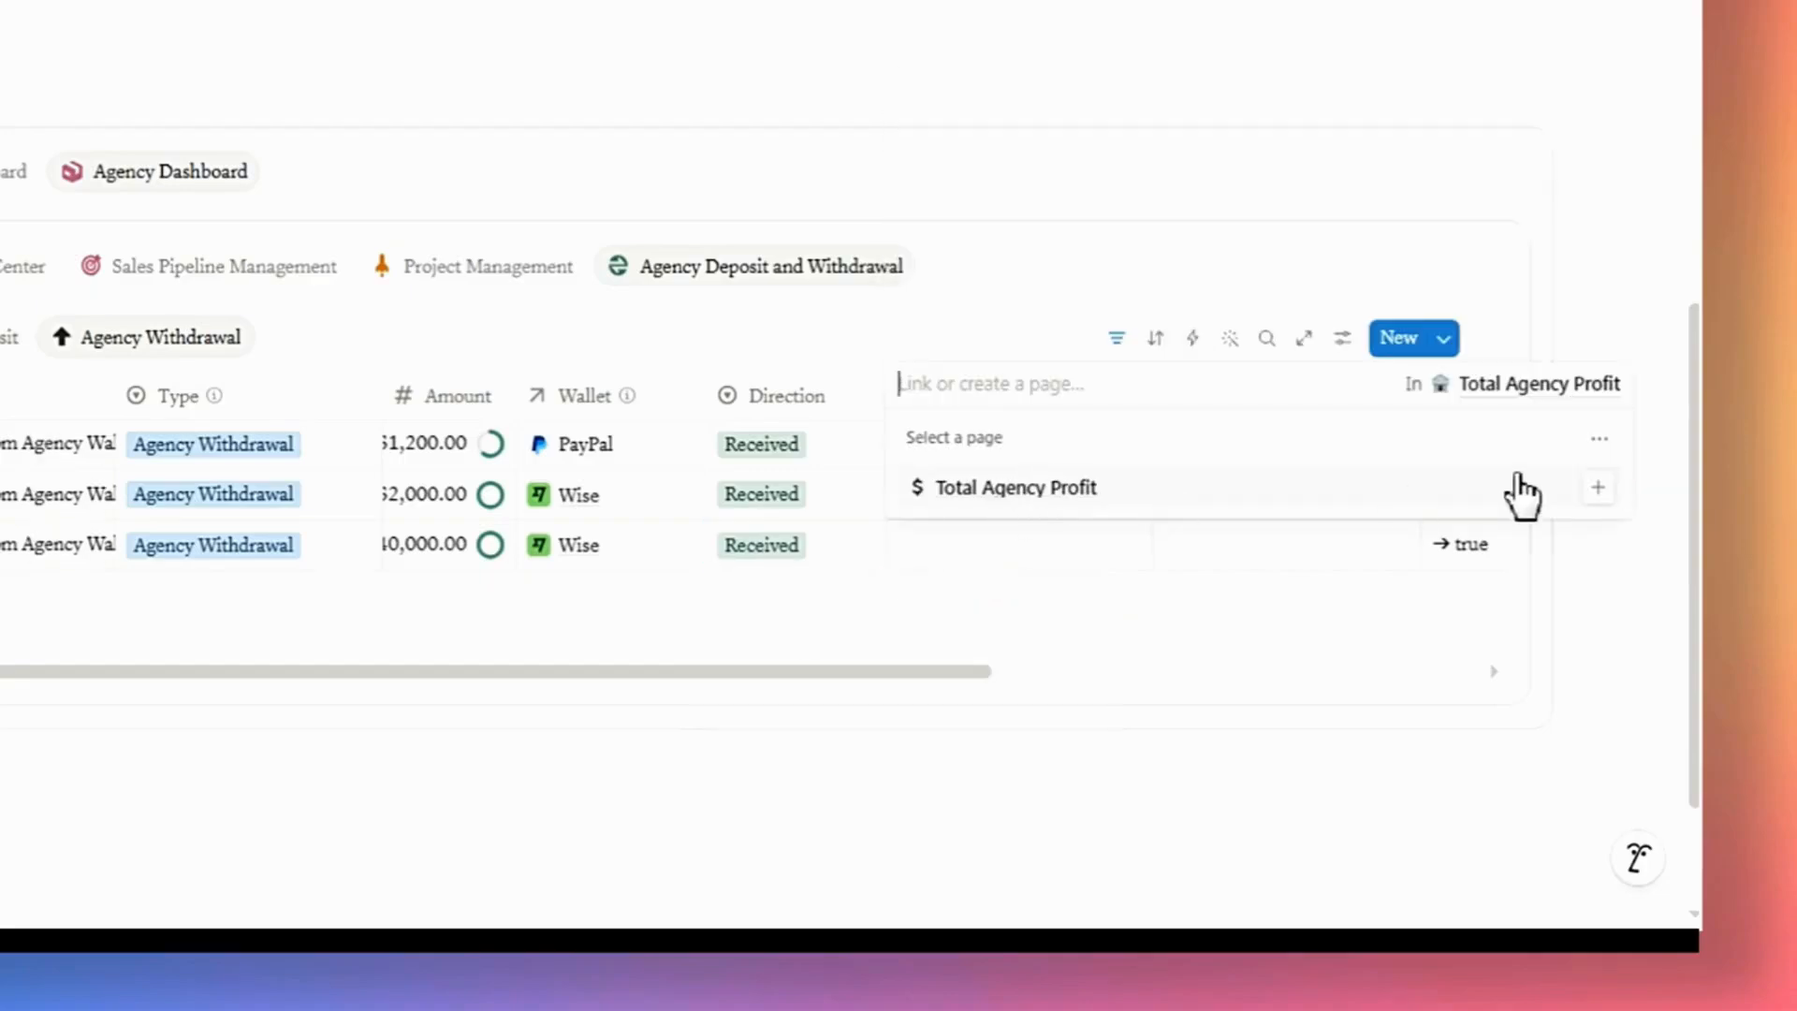
pyautogui.click(1600, 485)
pyautogui.press('Escape')
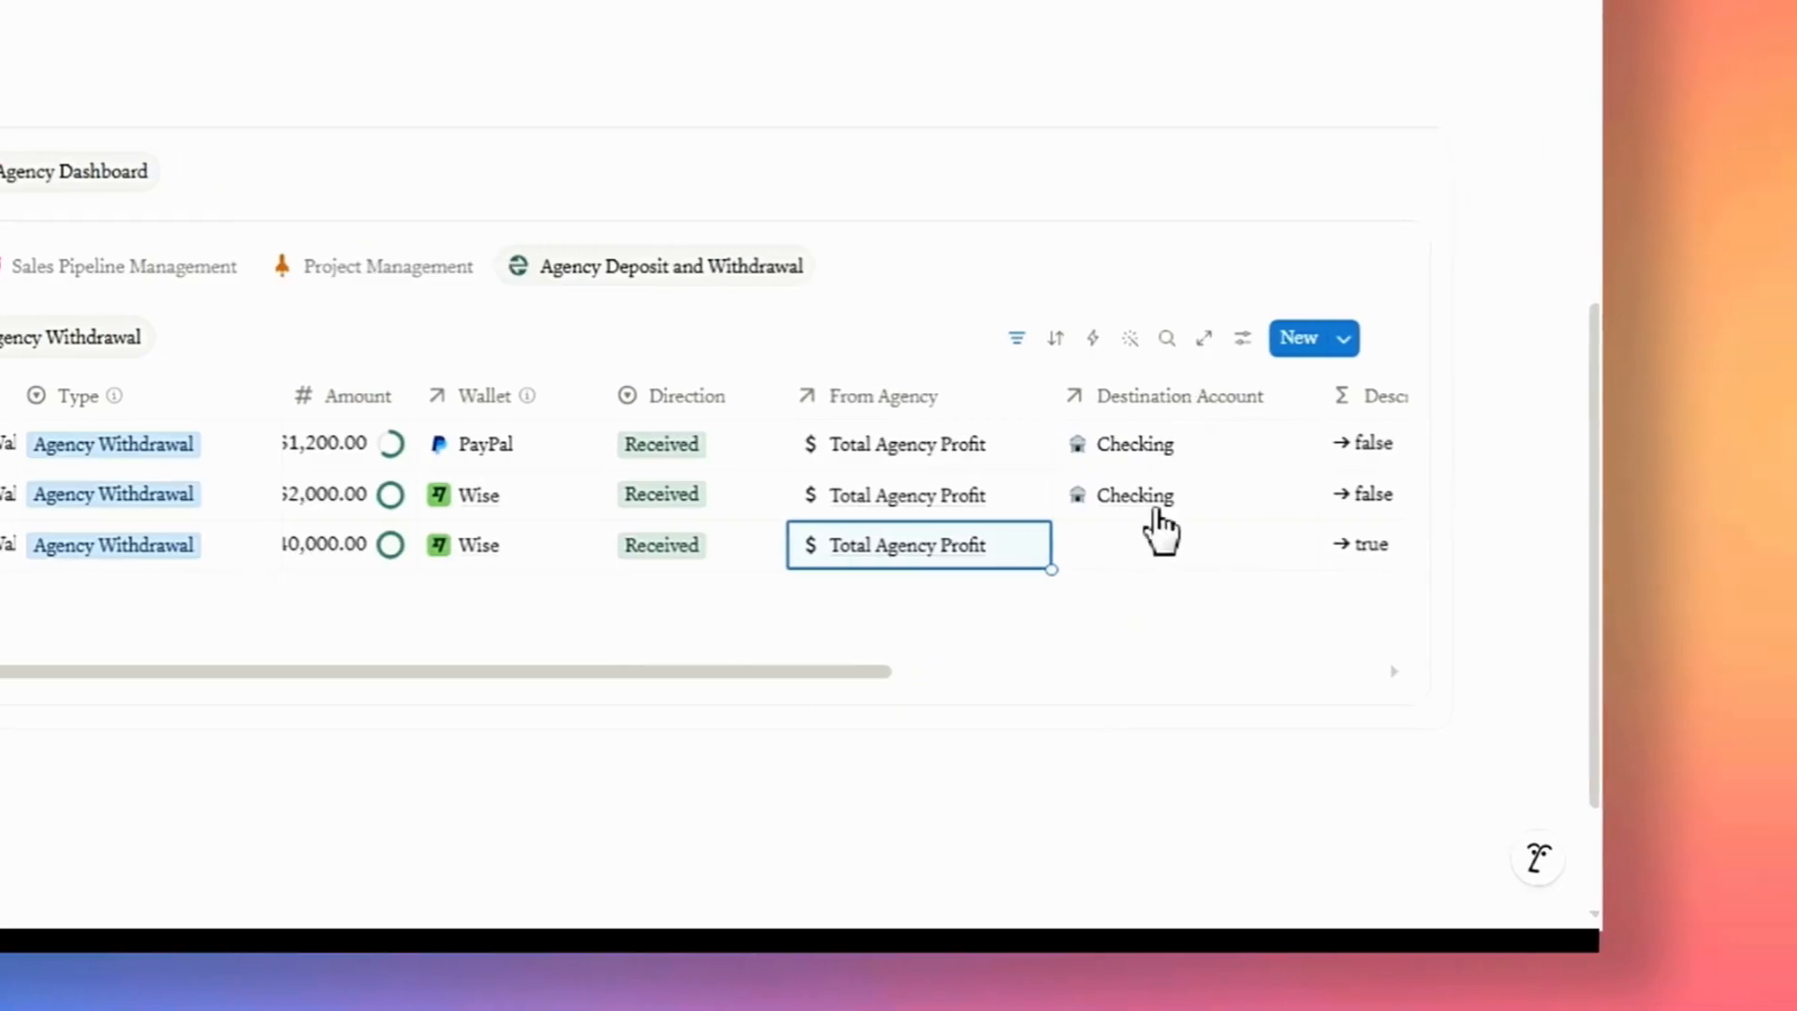
pyautogui.click(1134, 542)
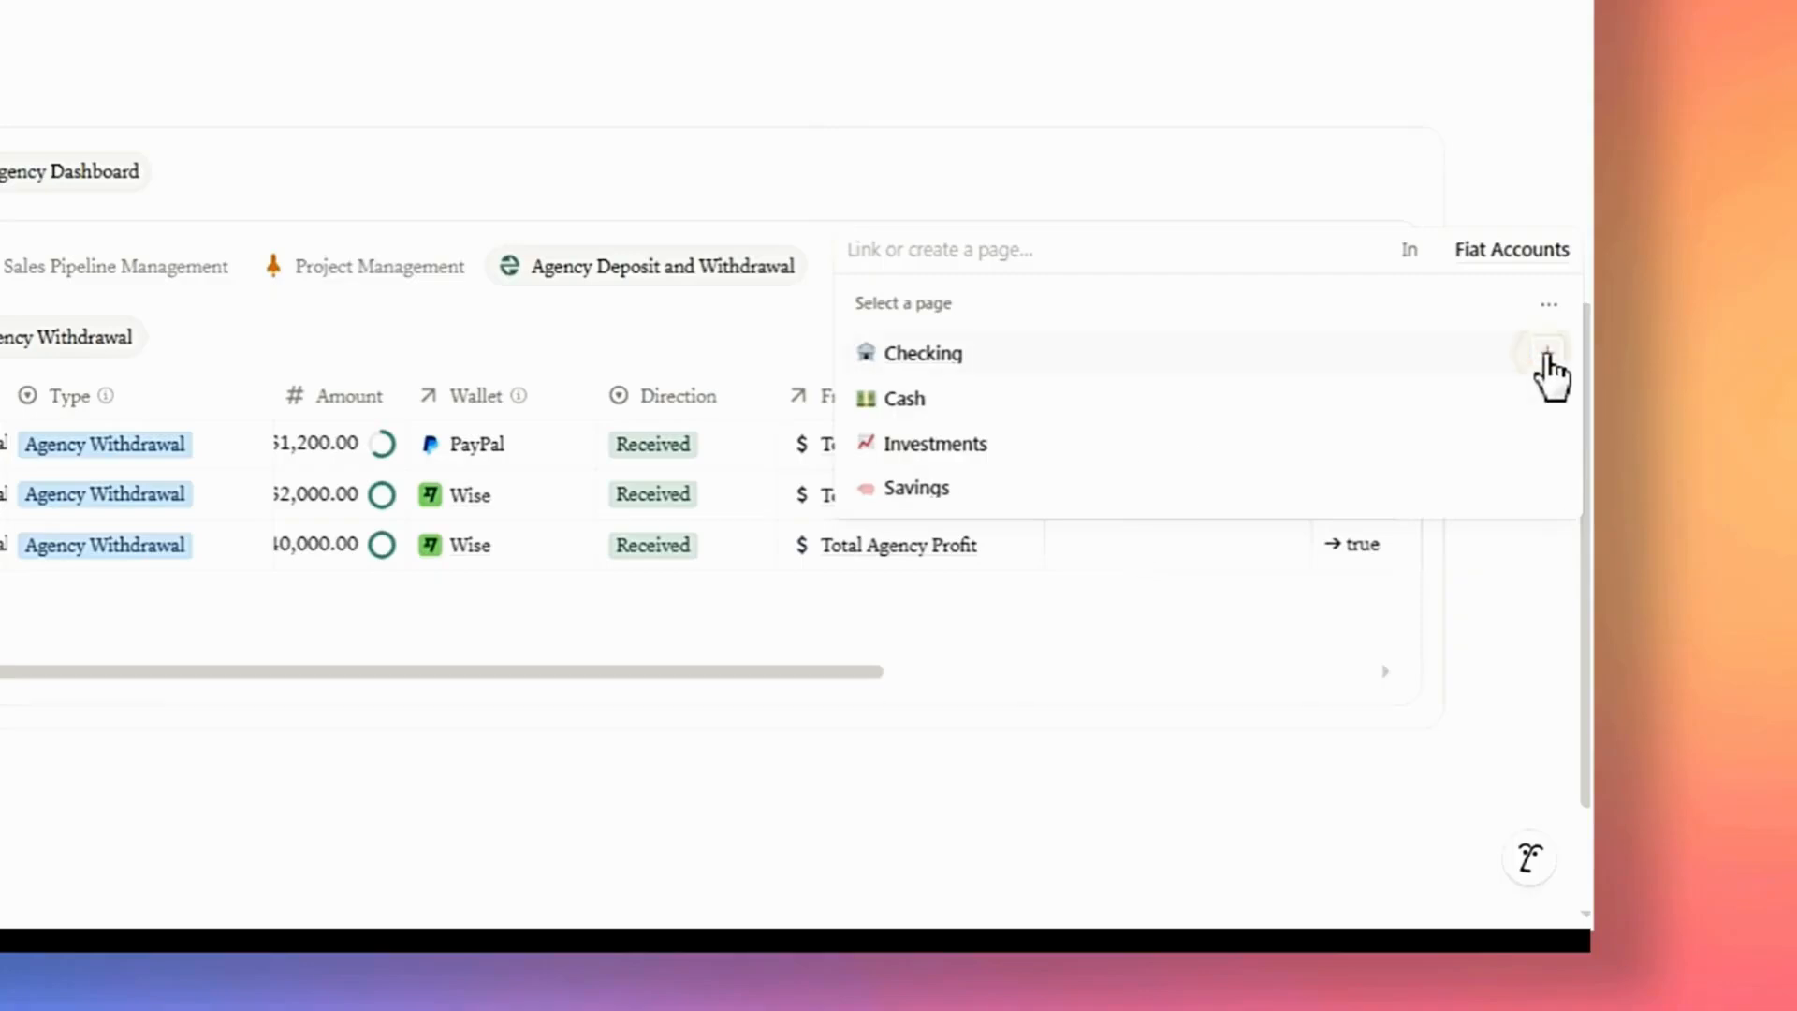
pyautogui.click(1547, 354)
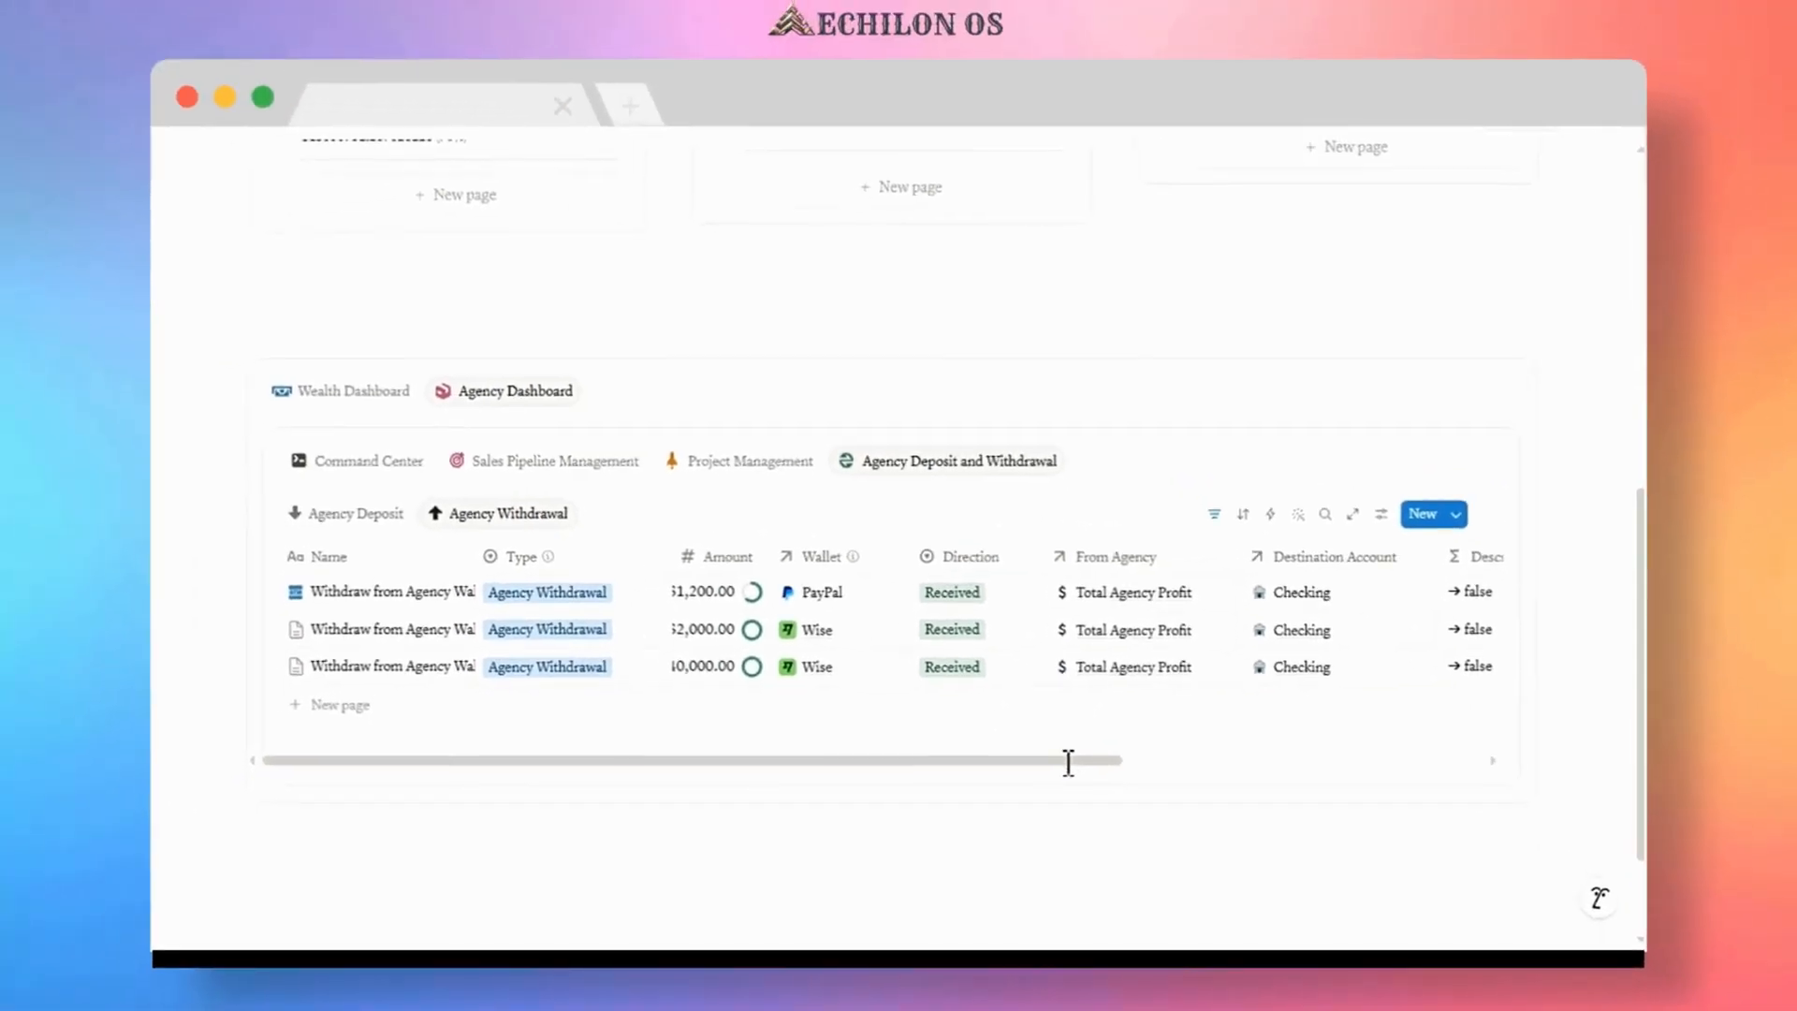
pyautogui.moveTo(1031, 761); pyautogui.dragTo(993, 760)
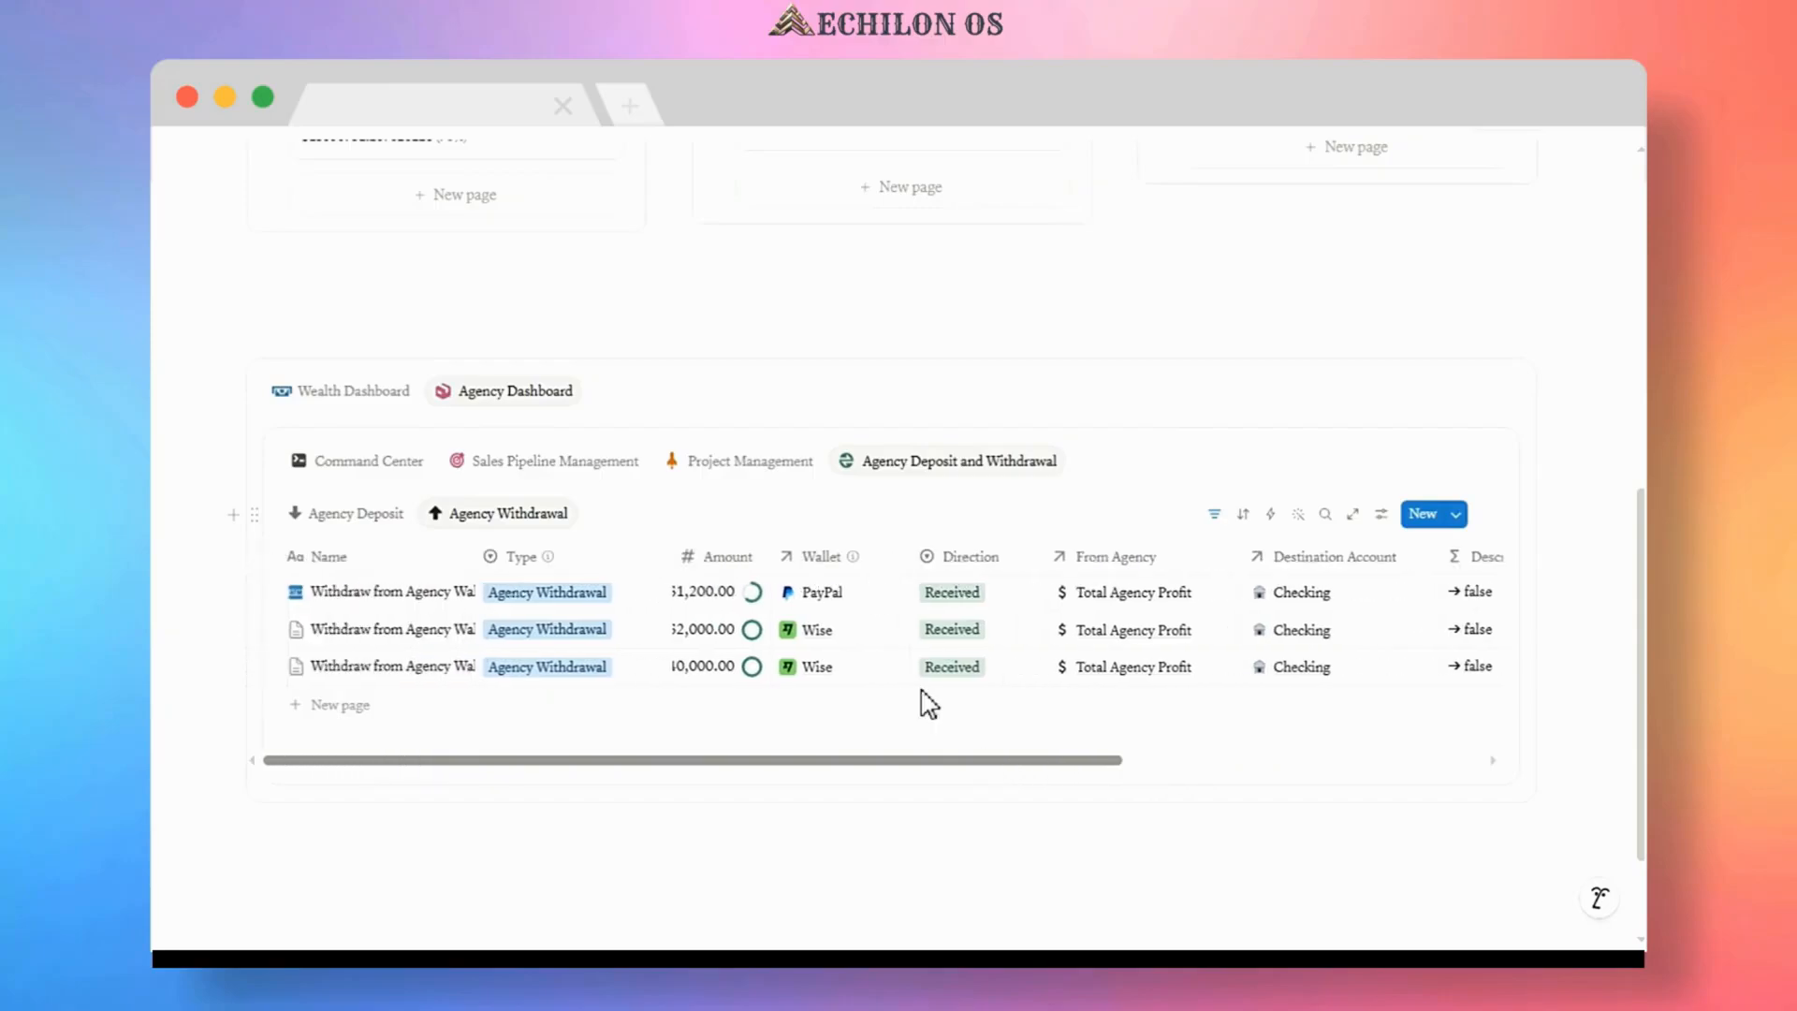
# - Check the agency's total balance, net profit and total withdrawals in the Management Dashboard's finance section under Project Management
pyautogui.click(754, 463)
pyautogui.scroll(-15, 777, 506)
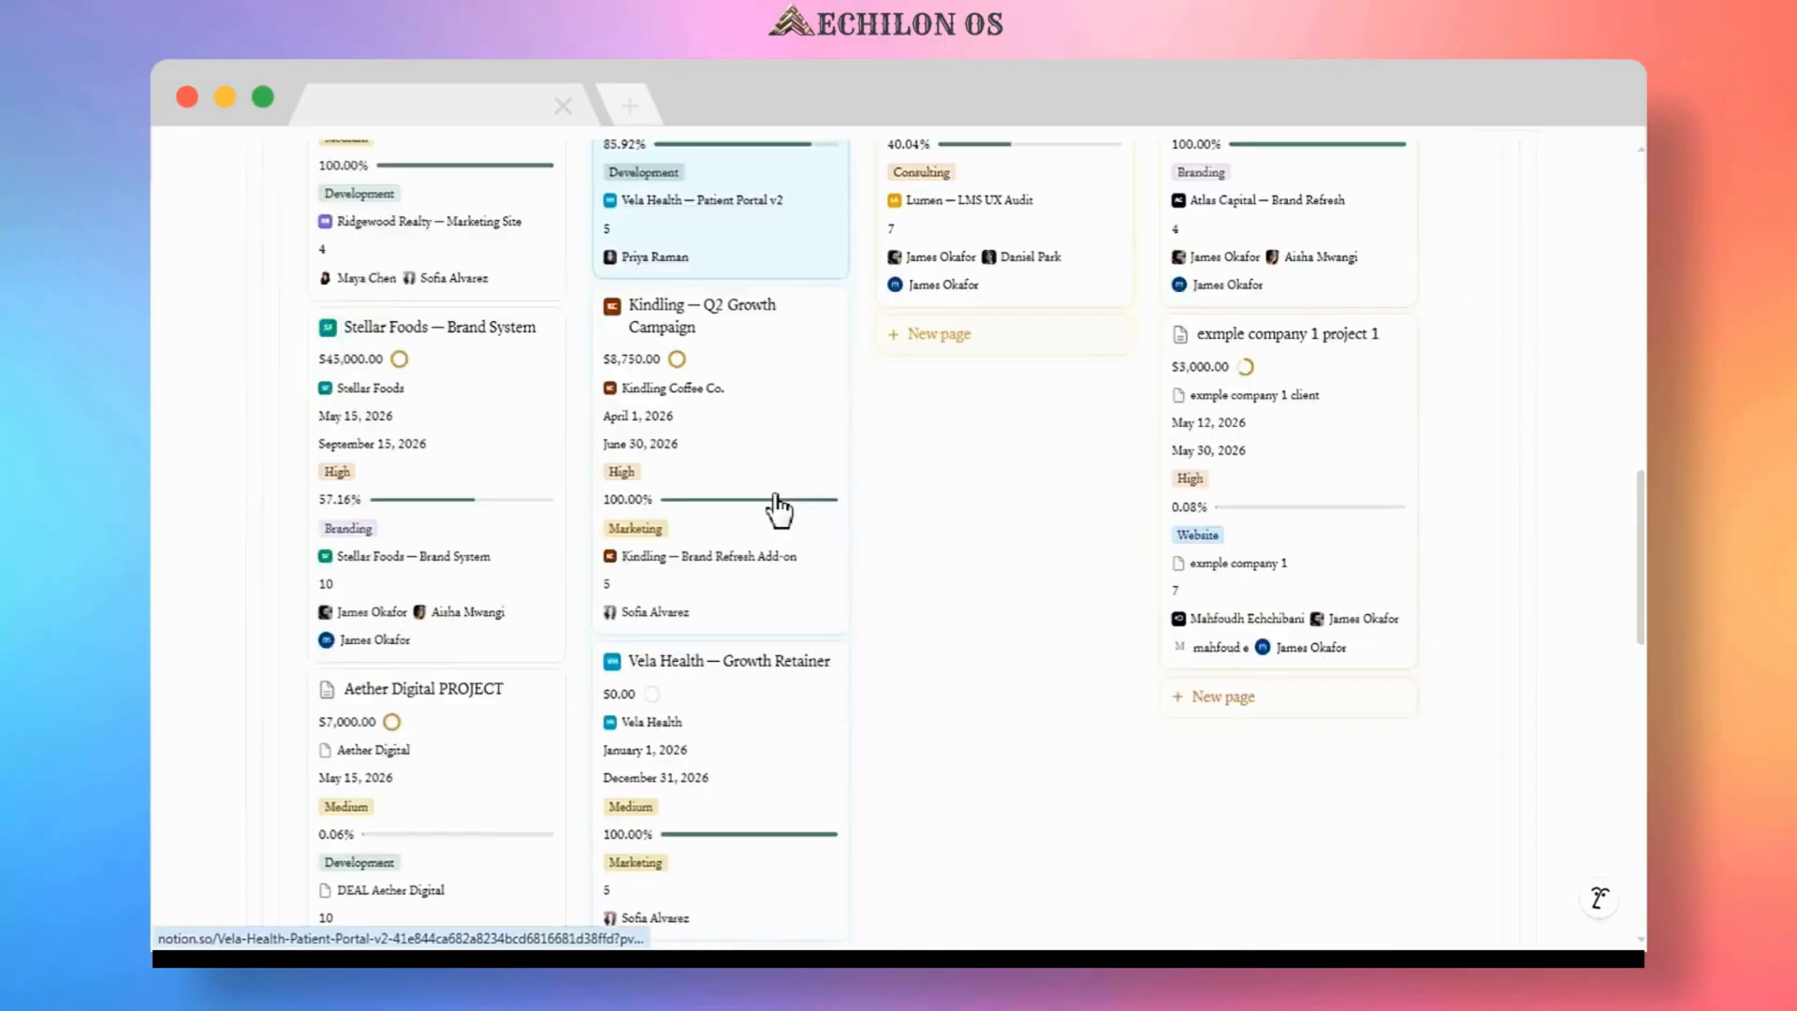
pyautogui.scroll(-4, 777, 510)
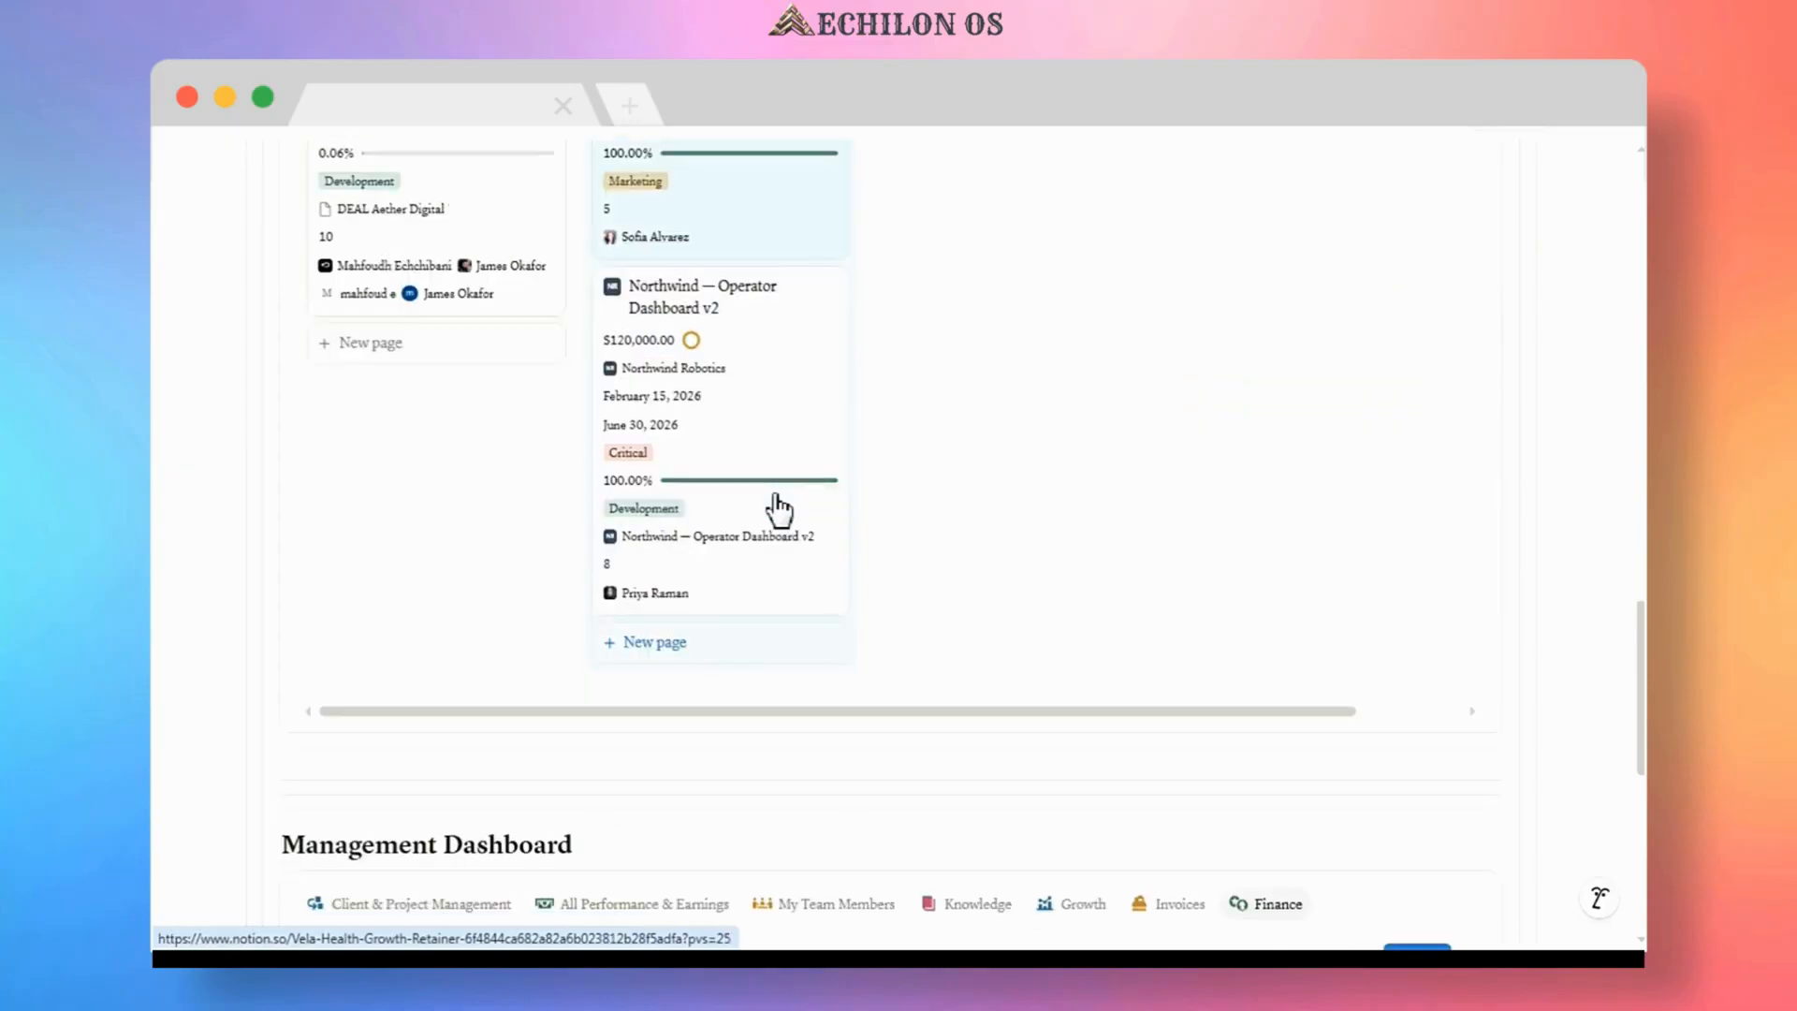
pyautogui.scroll(-5, 827, 556)
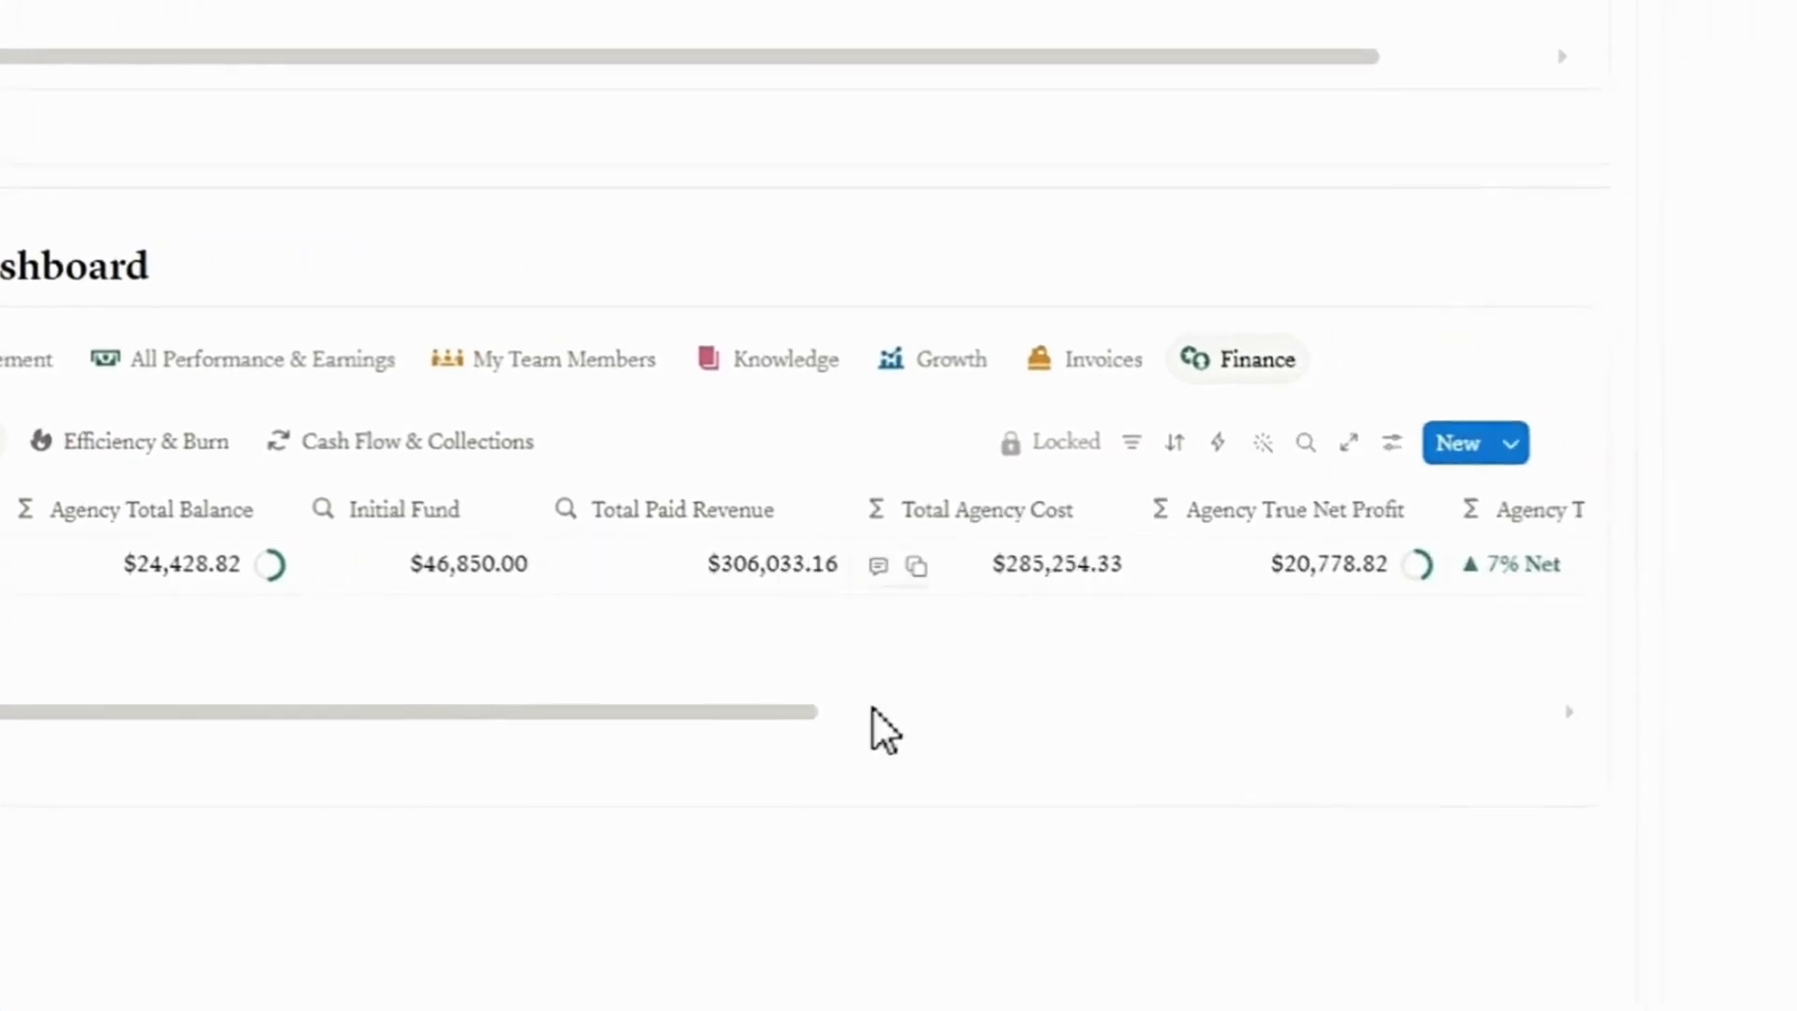
pyautogui.moveTo(754, 713); pyautogui.dragTo(1308, 716)
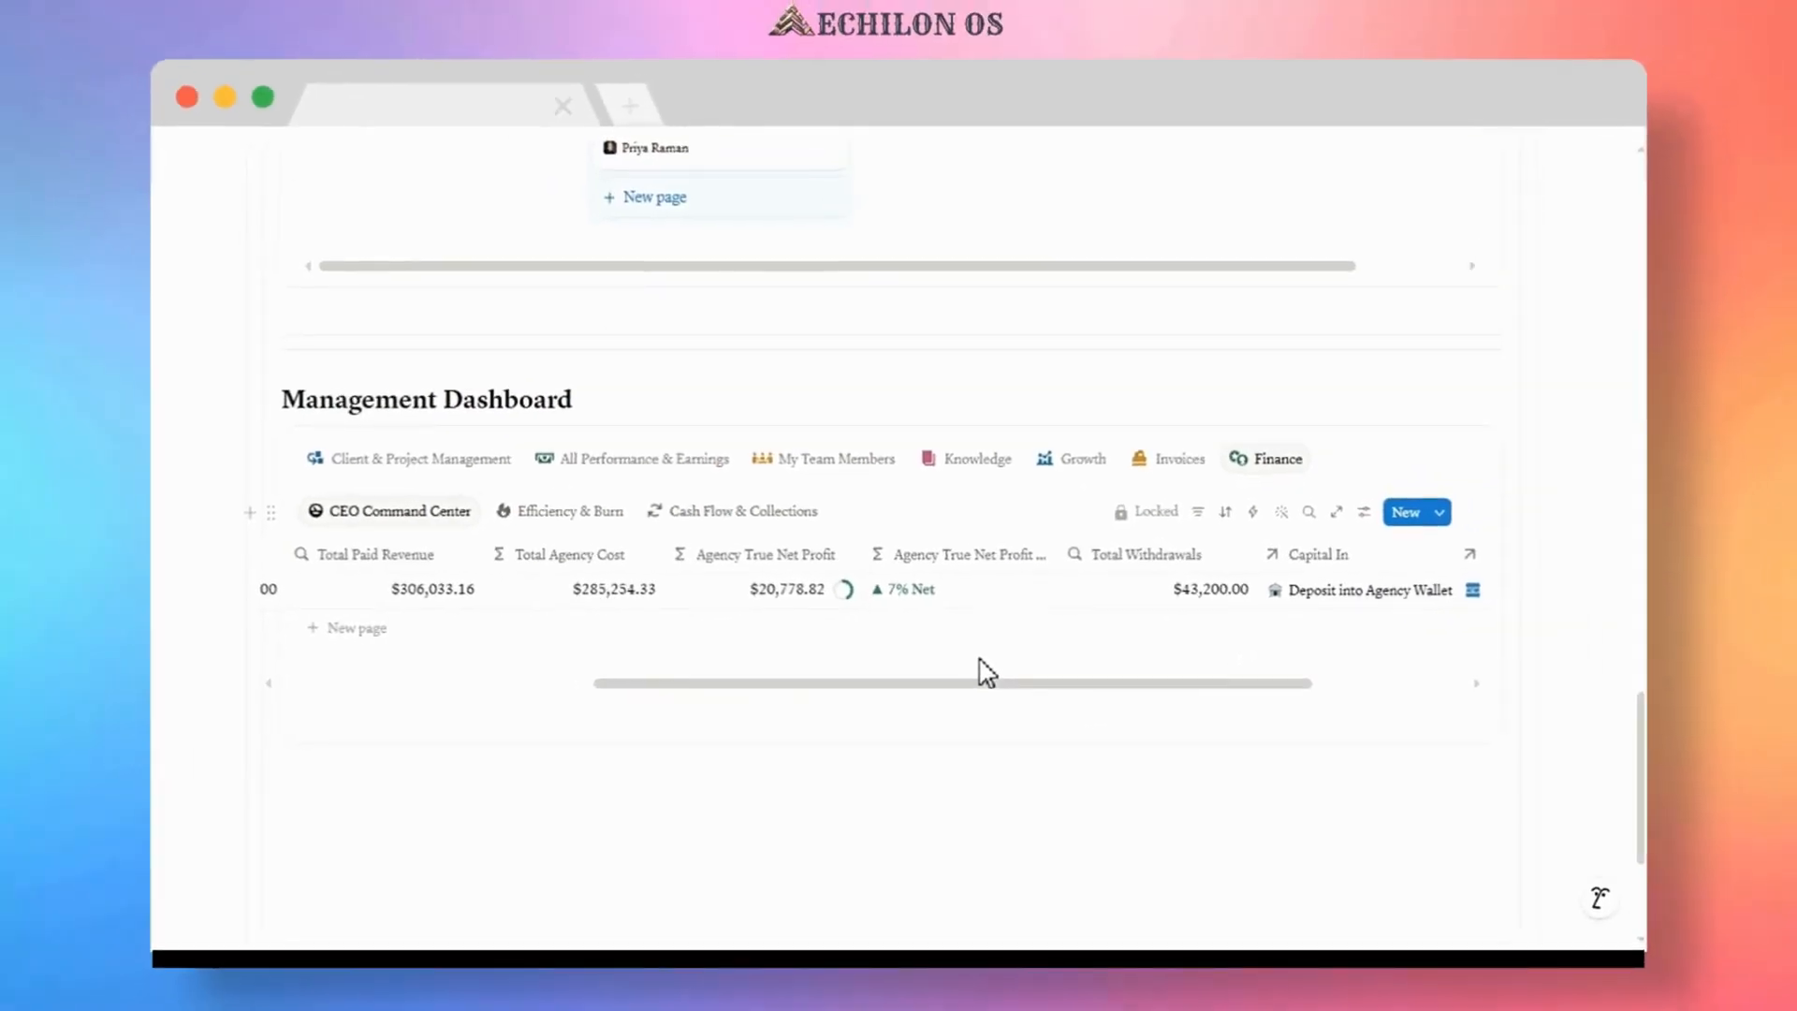
# - Show all deposits and transfers in the Wealth Dashboard's transactions using the All view
pyautogui.scroll(2, 780, 580)
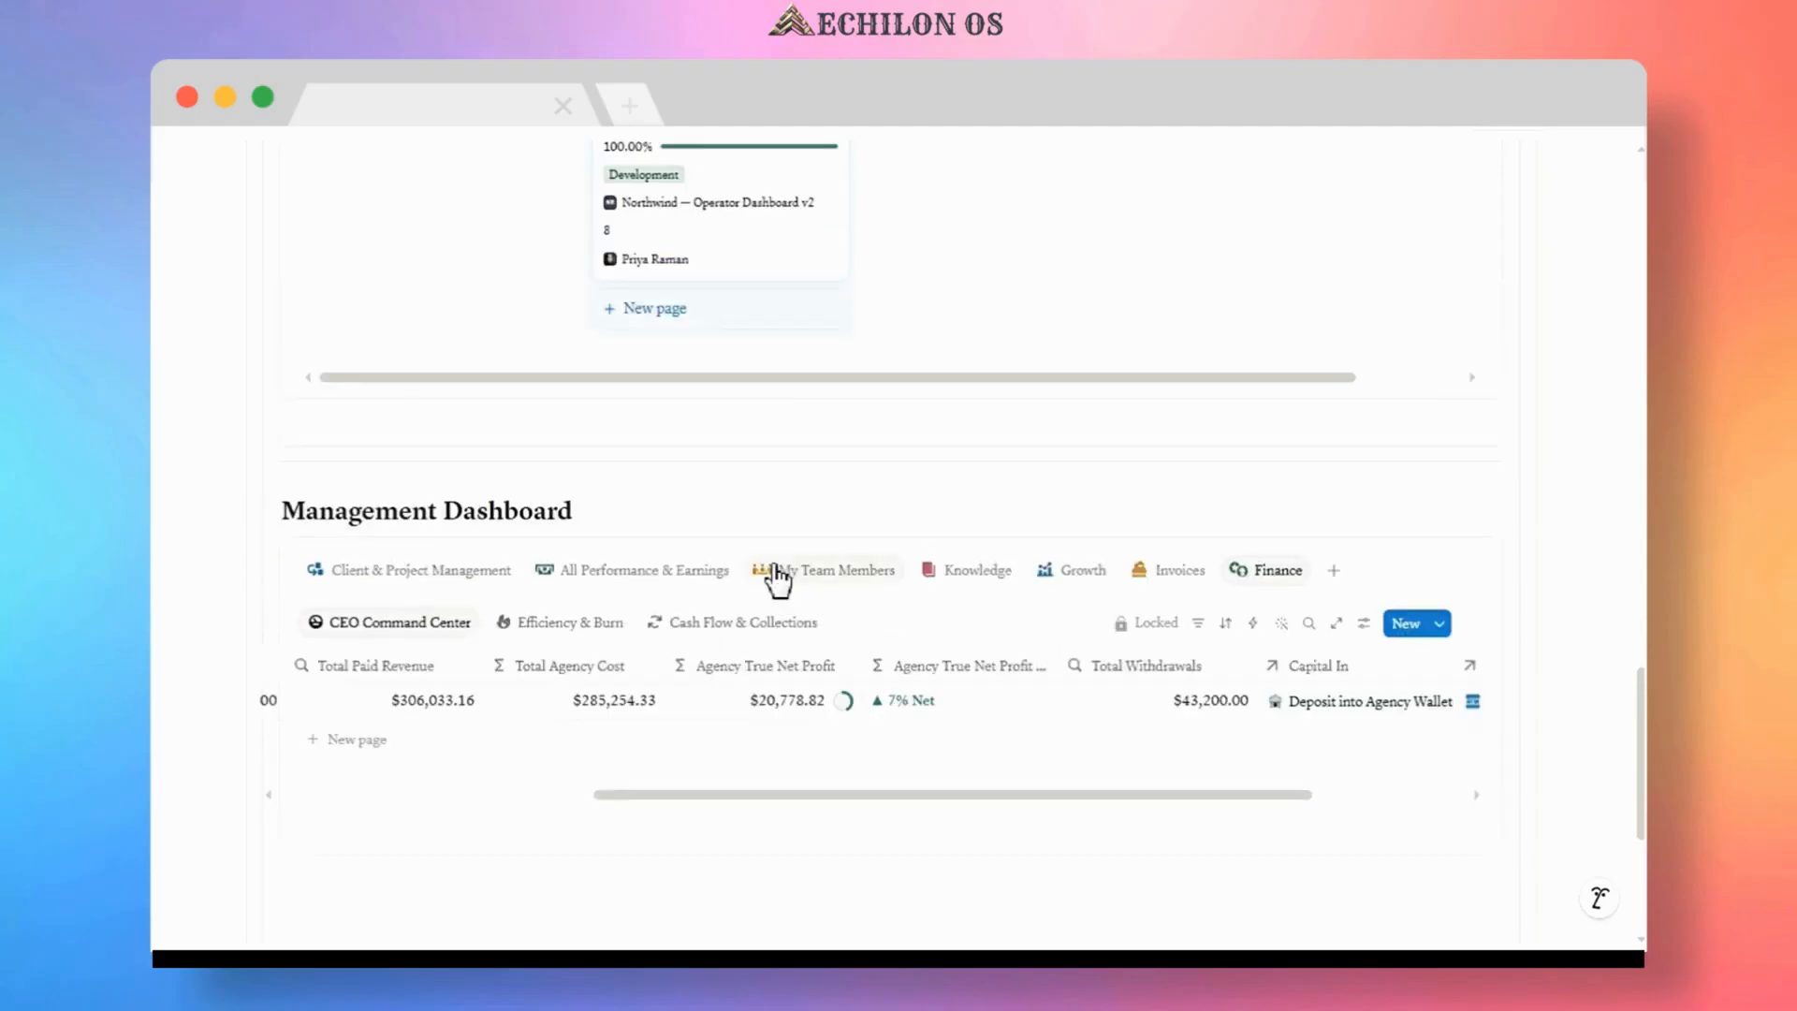
pyautogui.scroll(20, 778, 580)
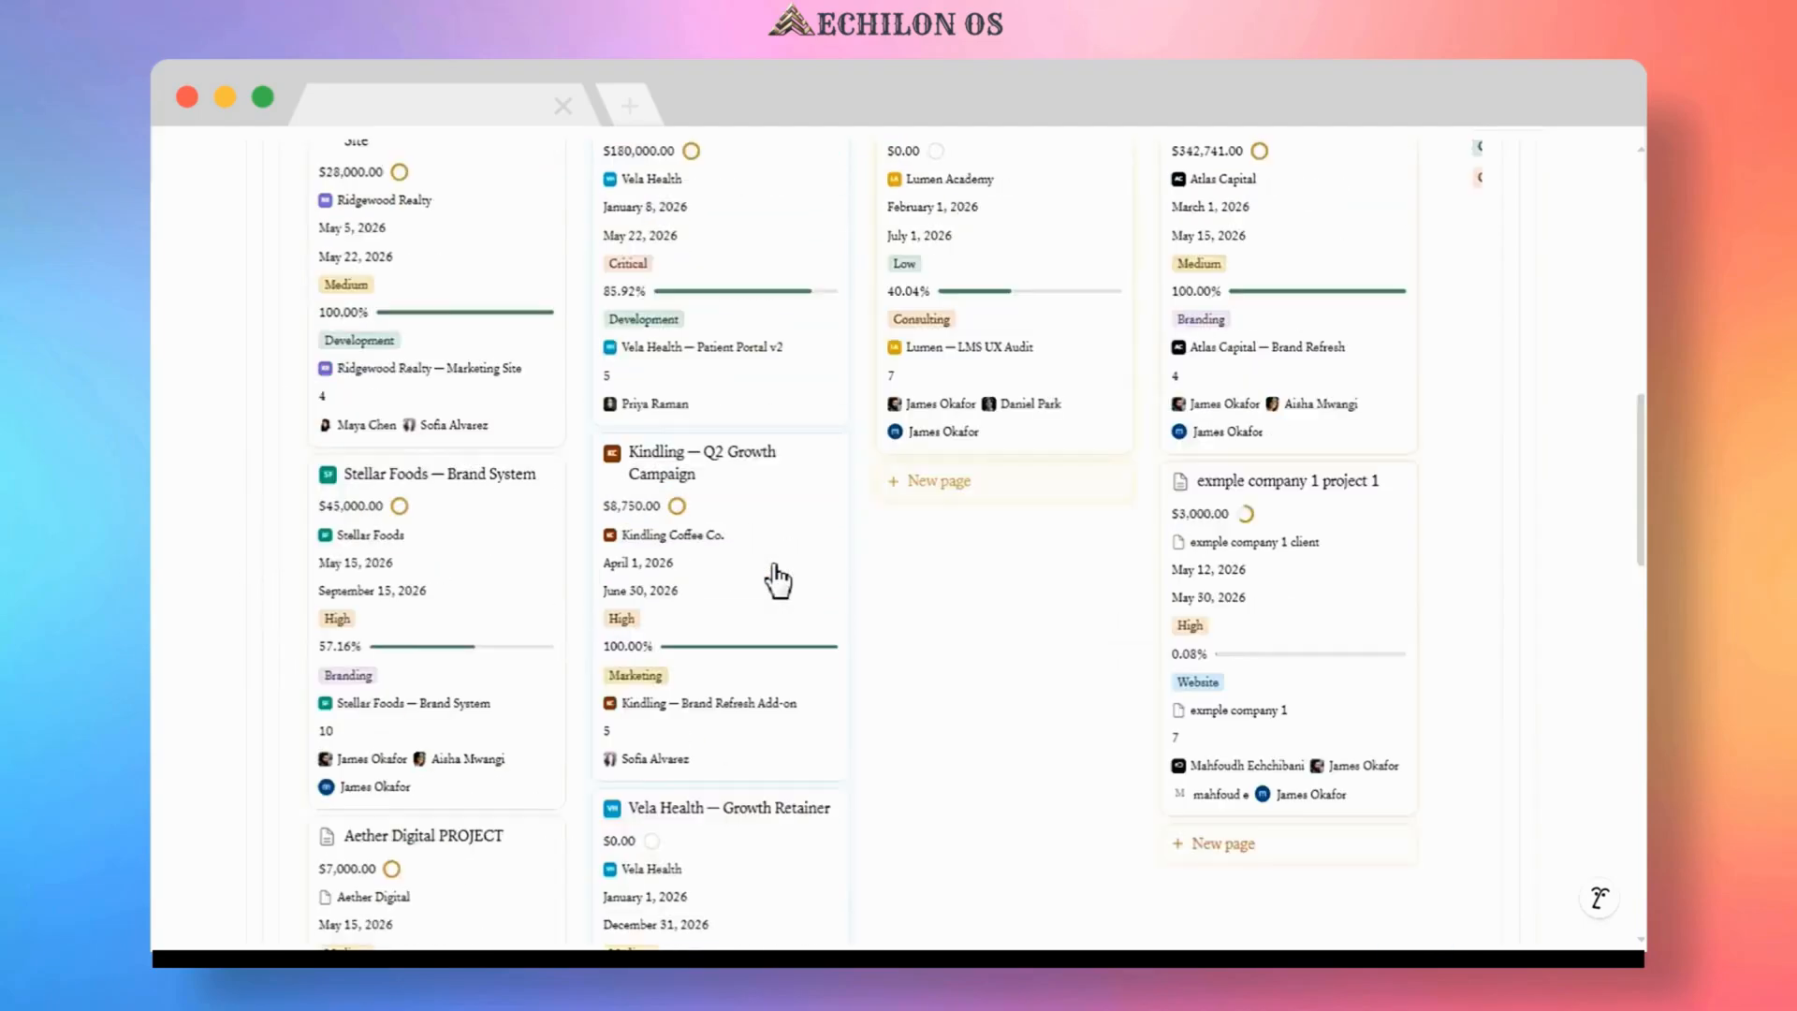
pyautogui.scroll(9, 777, 580)
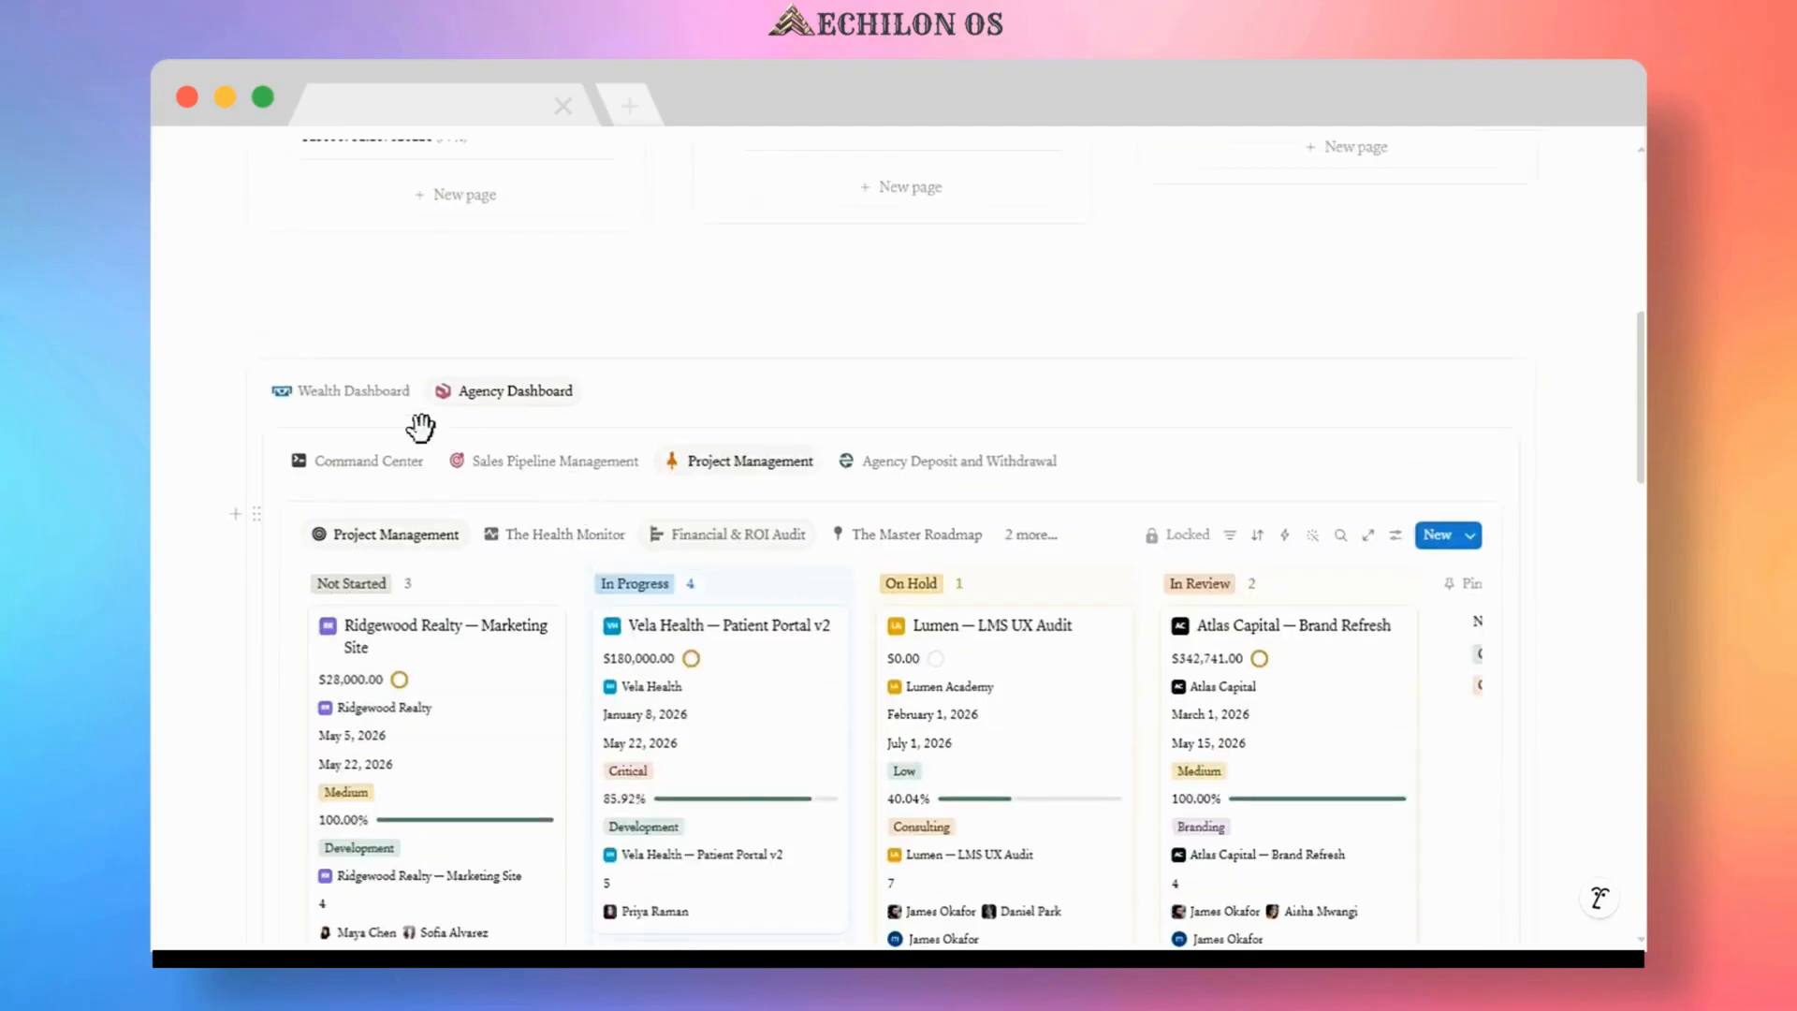
pyautogui.click(365, 393)
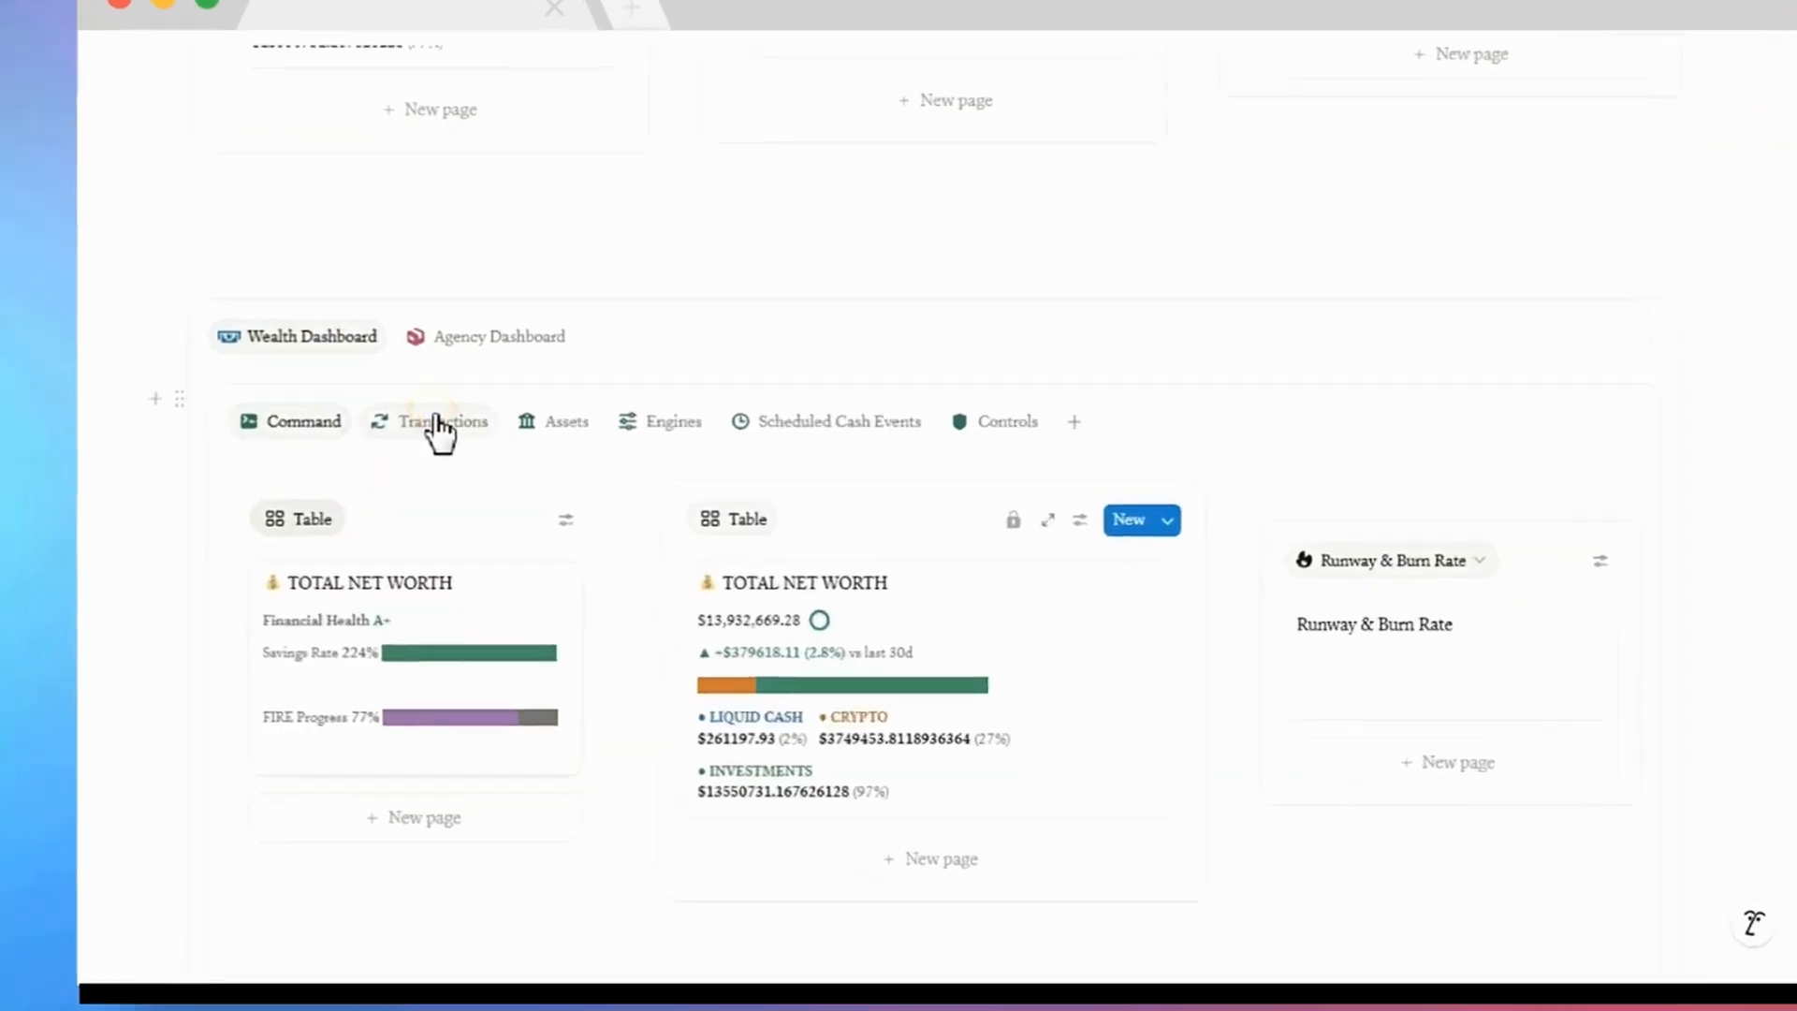
pyautogui.click(458, 465)
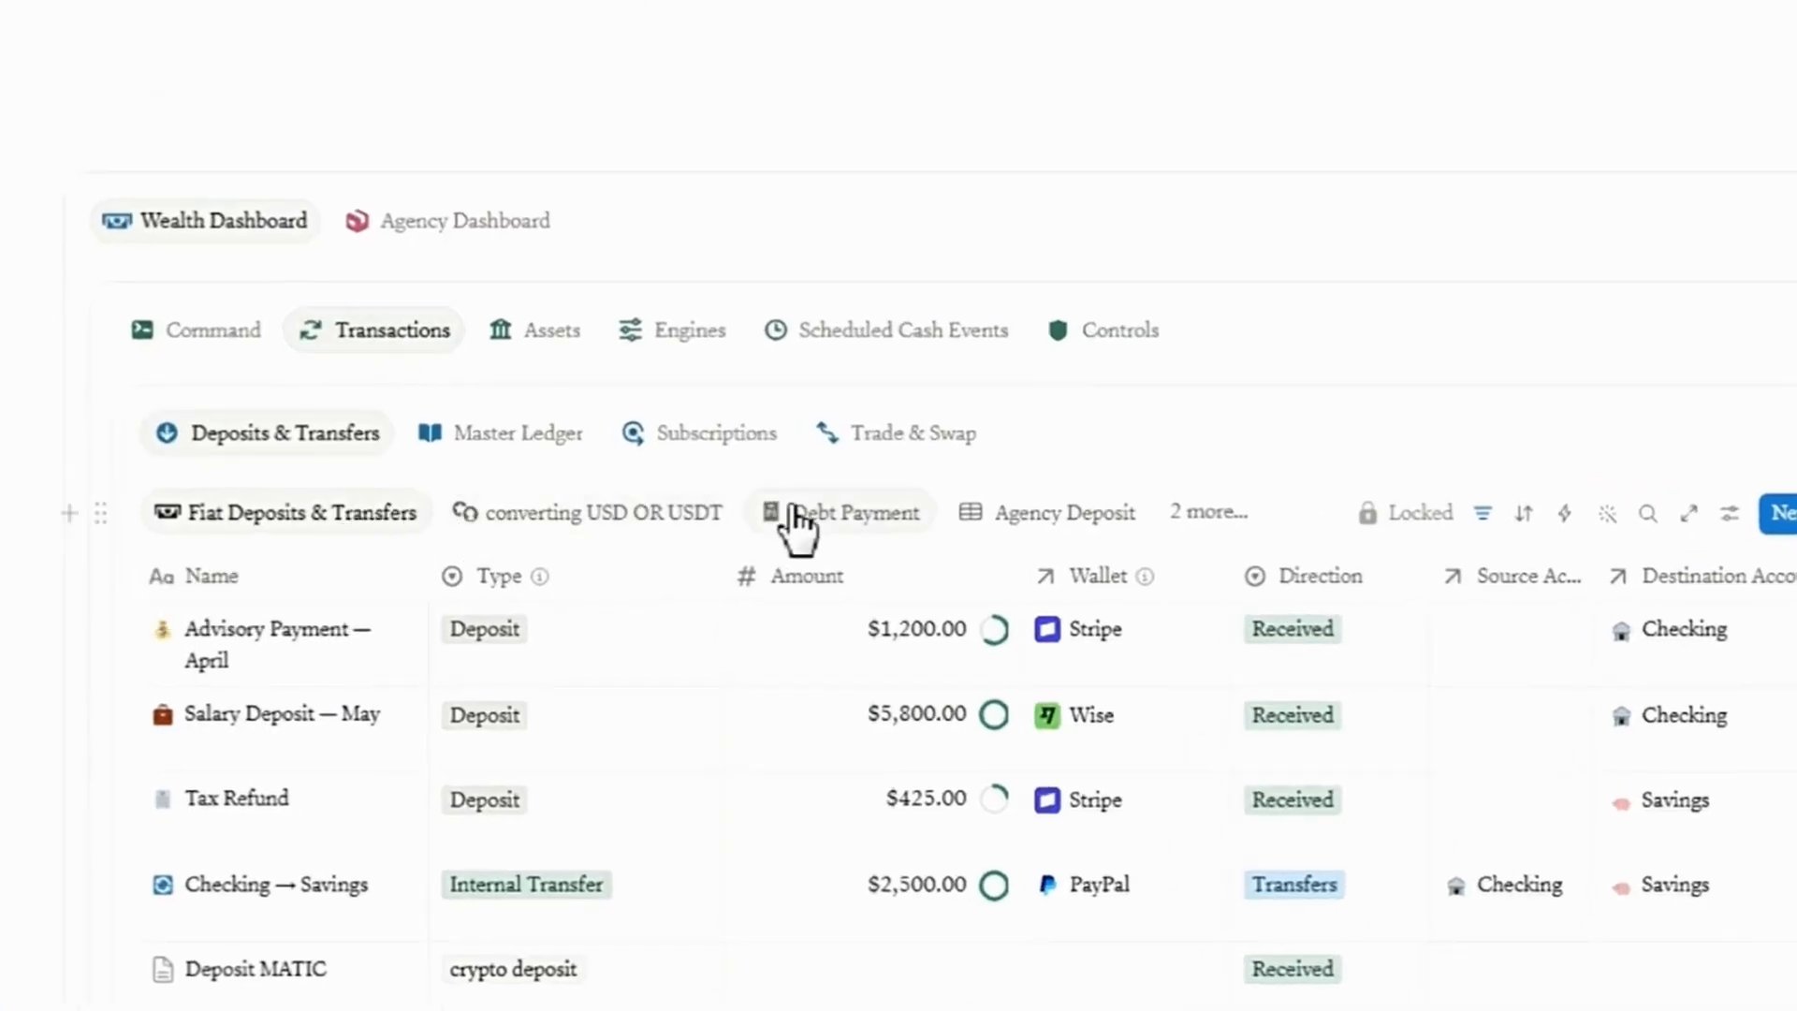
pyautogui.click(1190, 520)
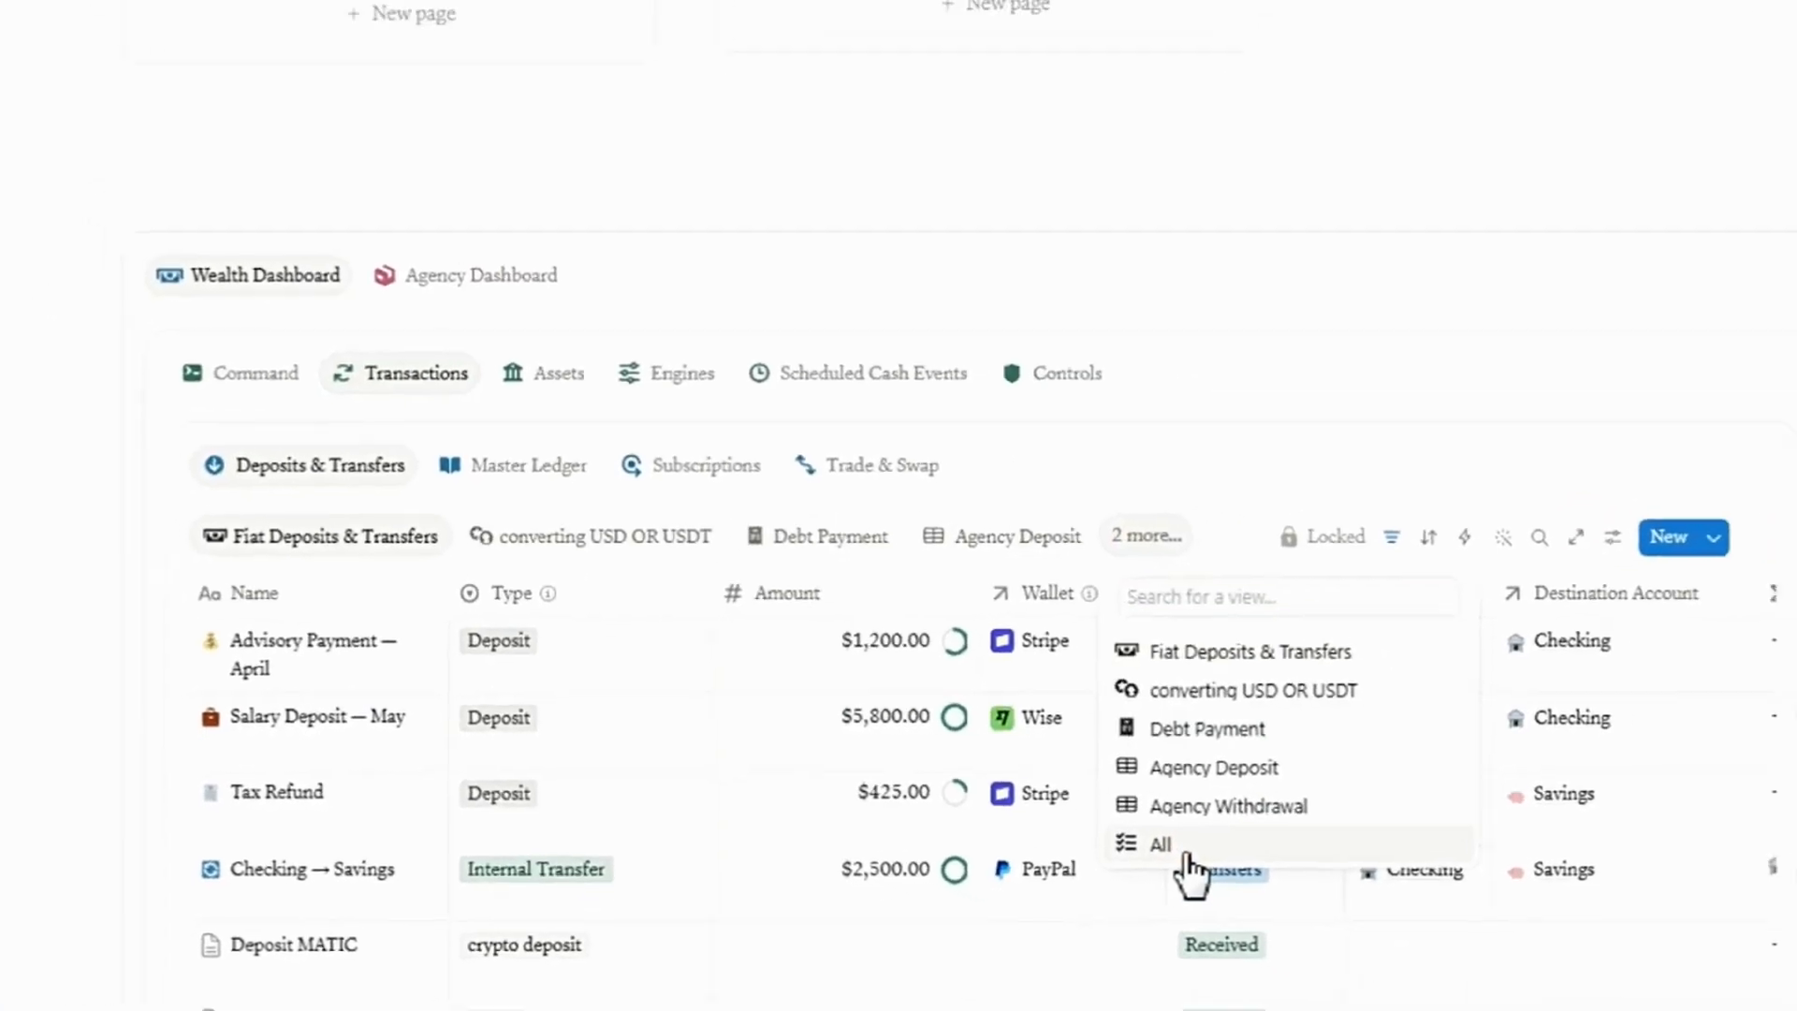
pyautogui.click(1245, 856)
pyautogui.scroll(-2, 486, 666)
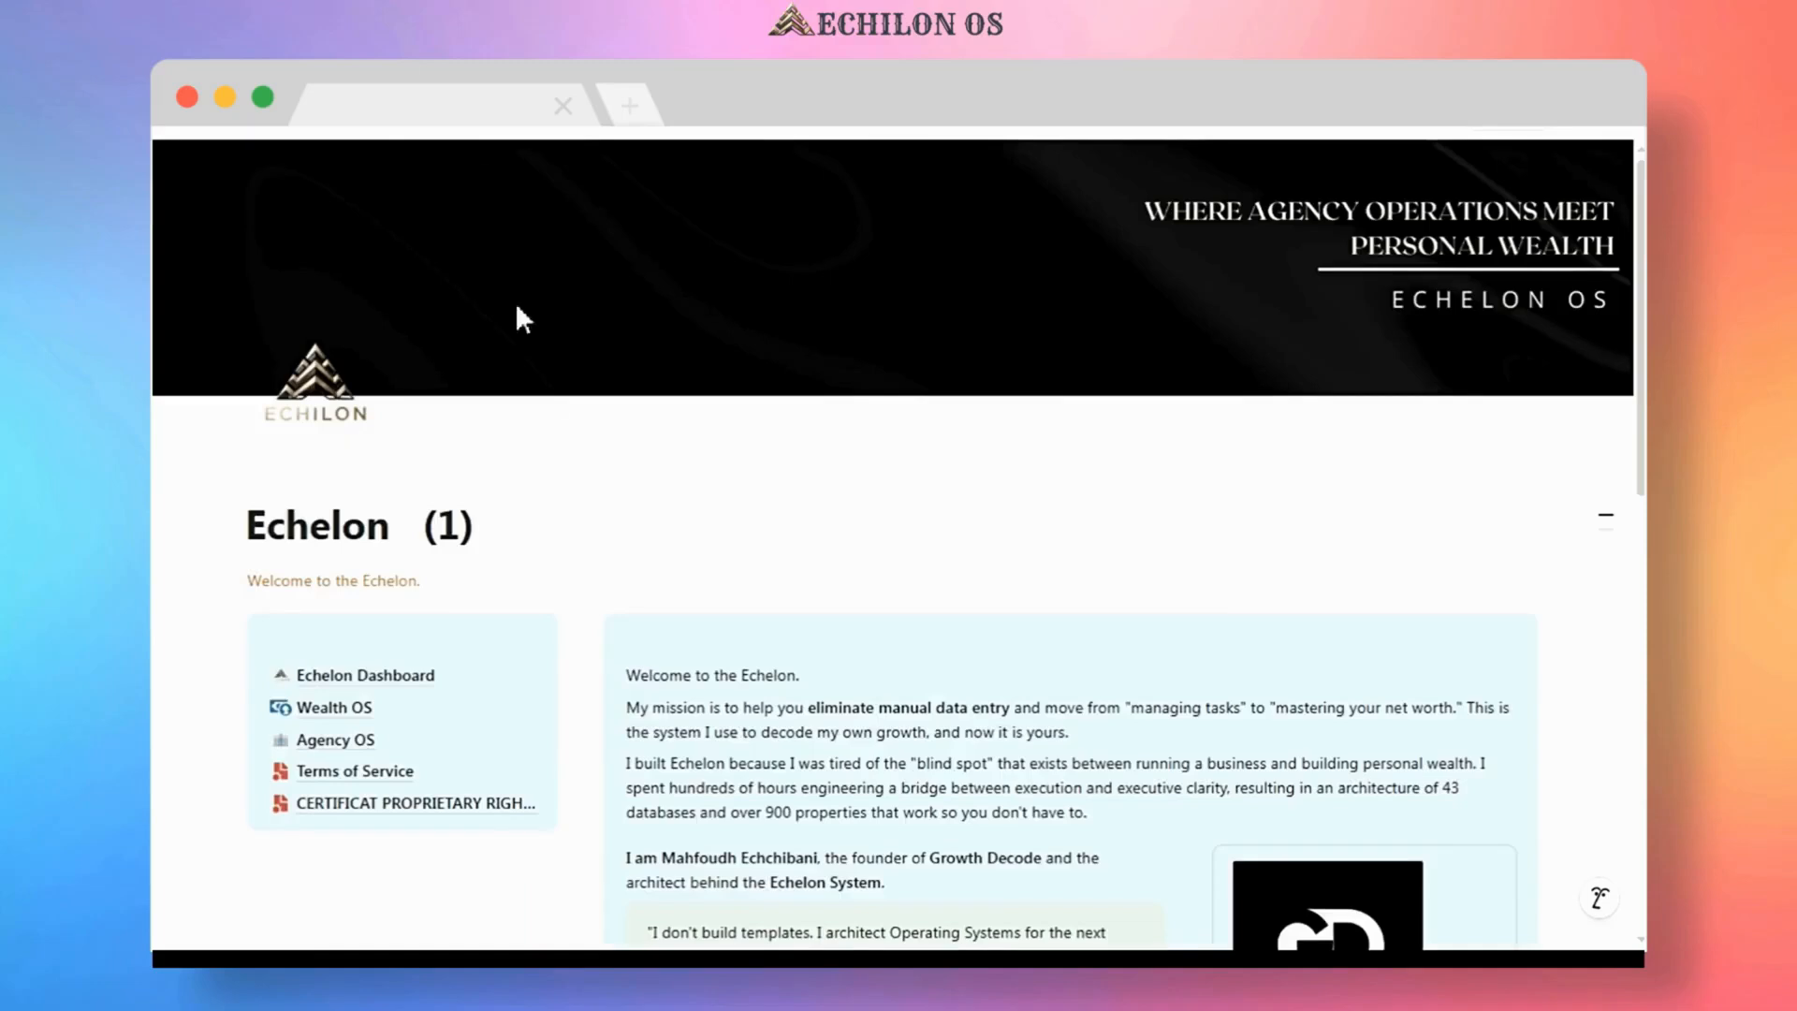
# - Read through the introduction on the Echelon welcome page
pyautogui.scroll(-1, 773, 497)
pyautogui.scroll(-1, 773, 497)
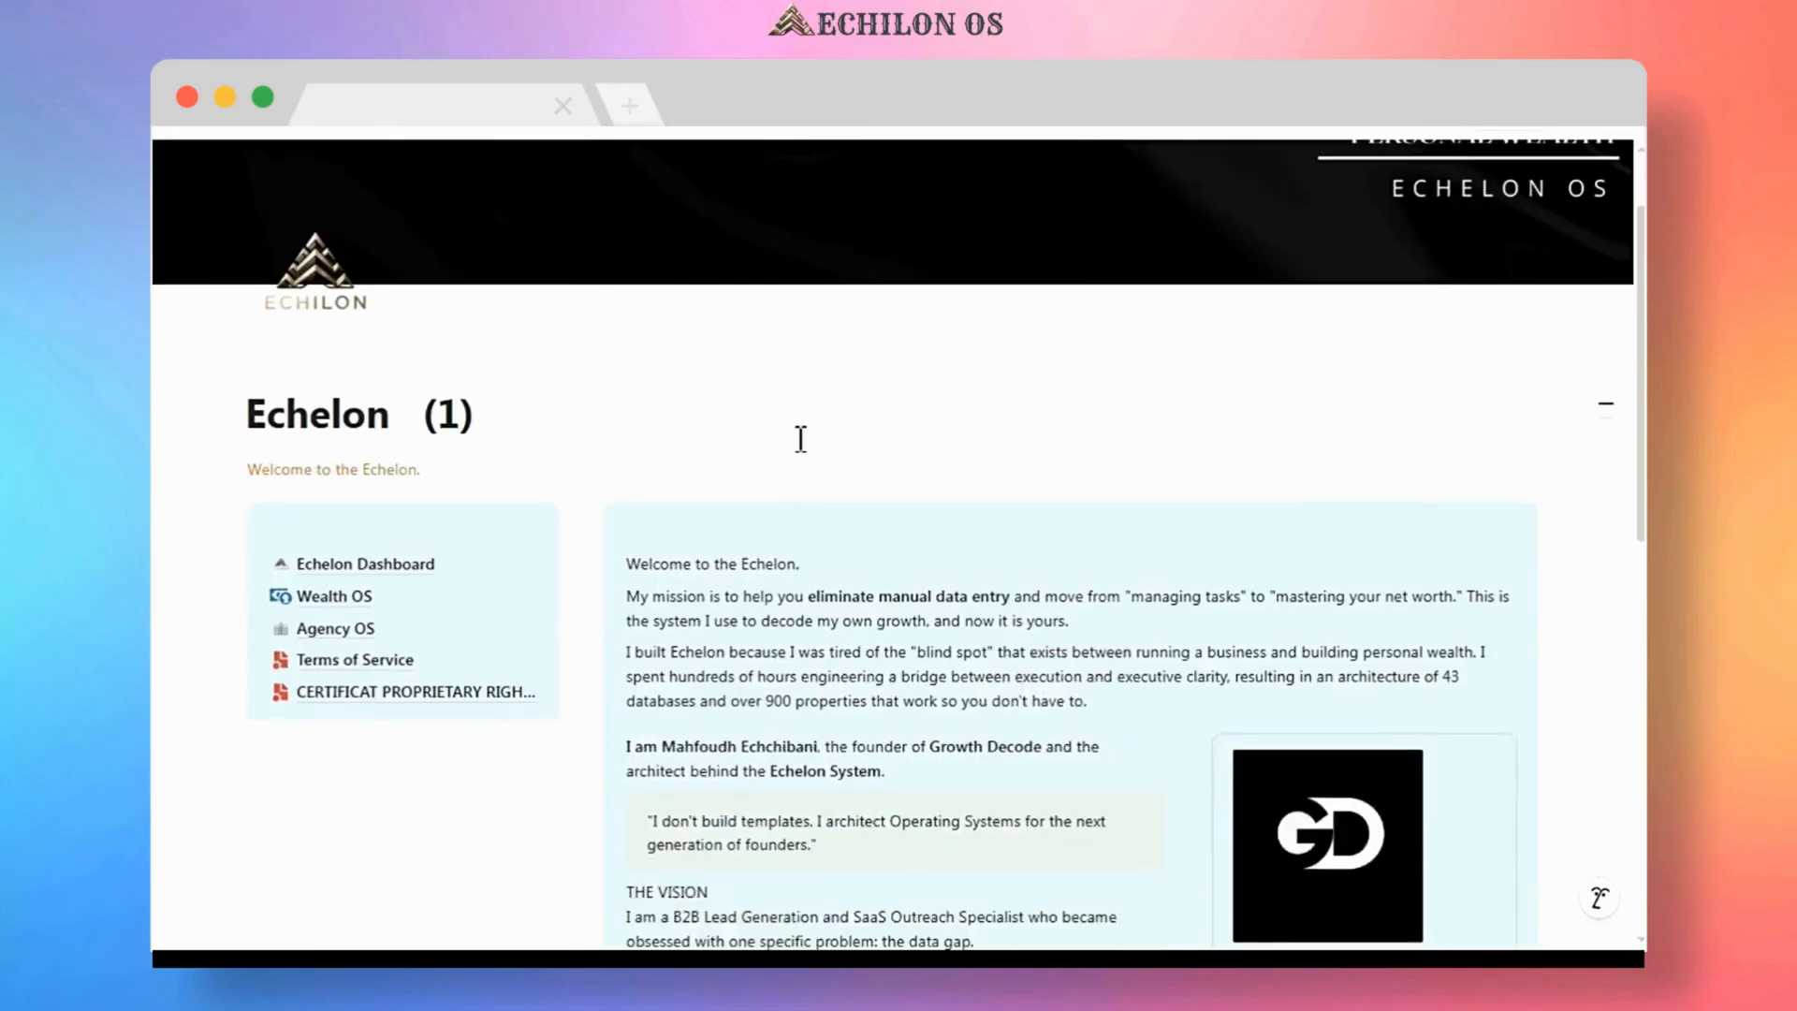
pyautogui.scroll(-1, 815, 400)
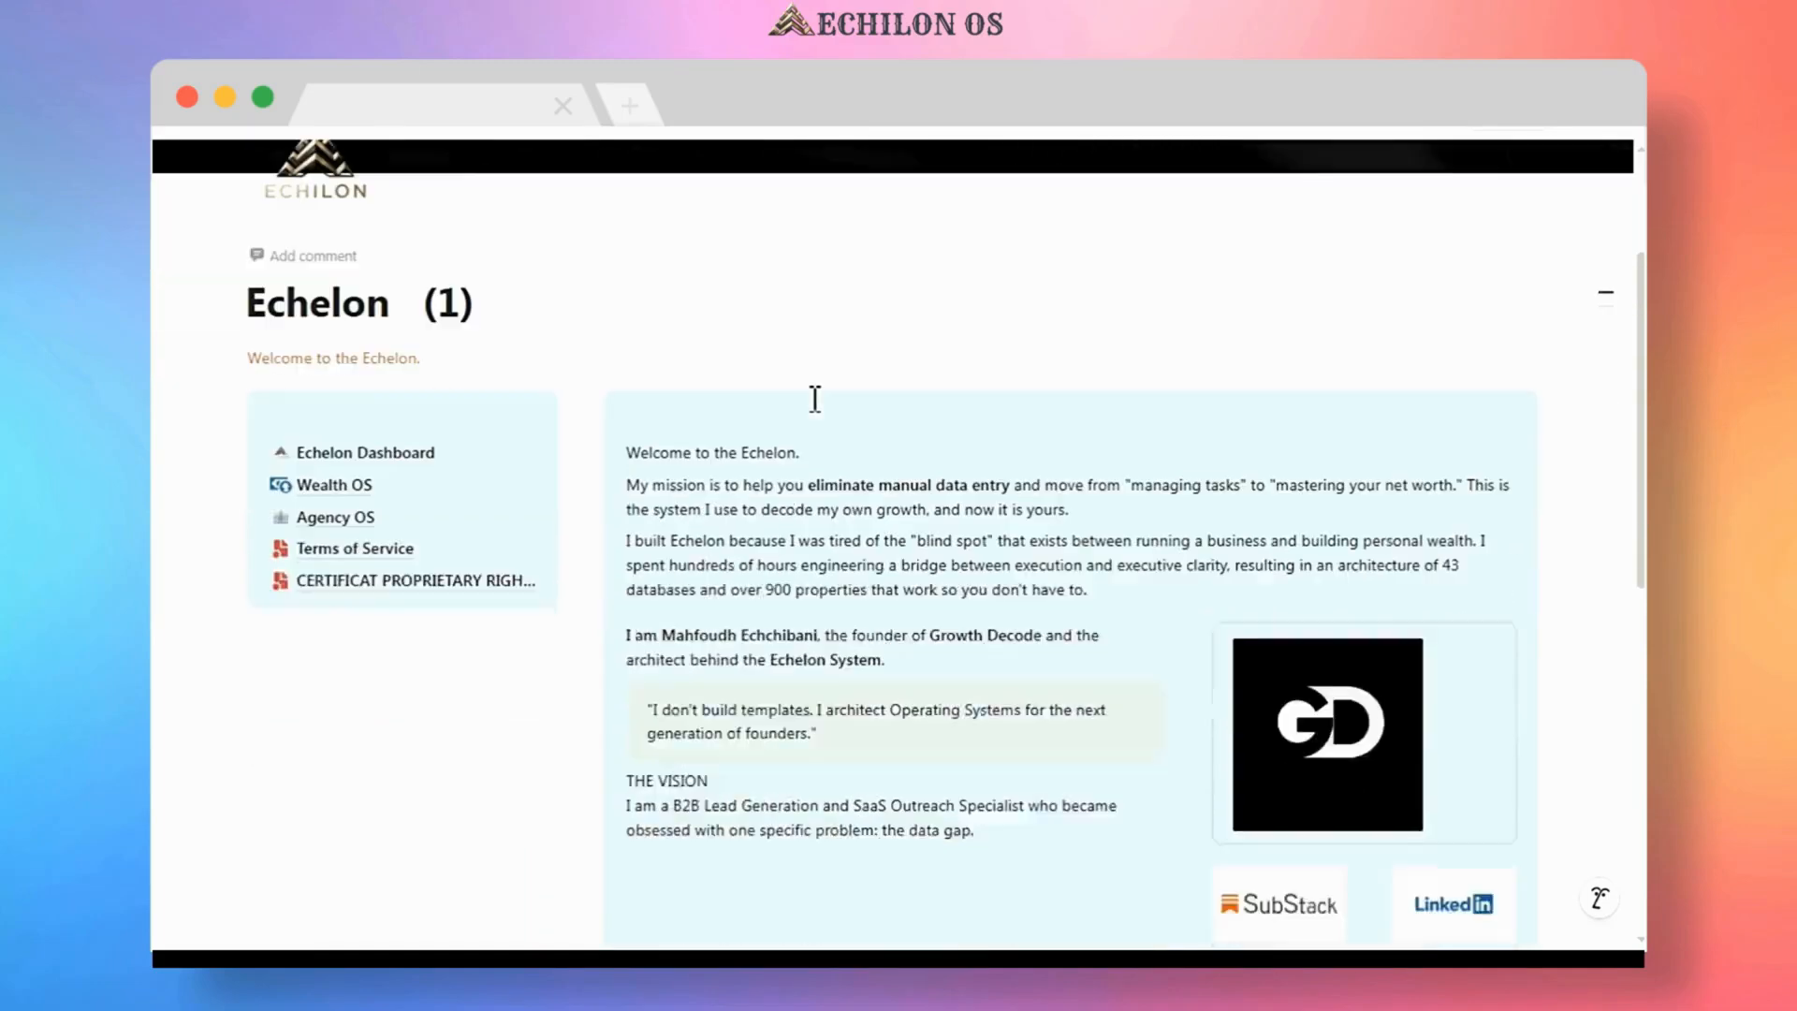
pyautogui.scroll(-1, 782, 394)
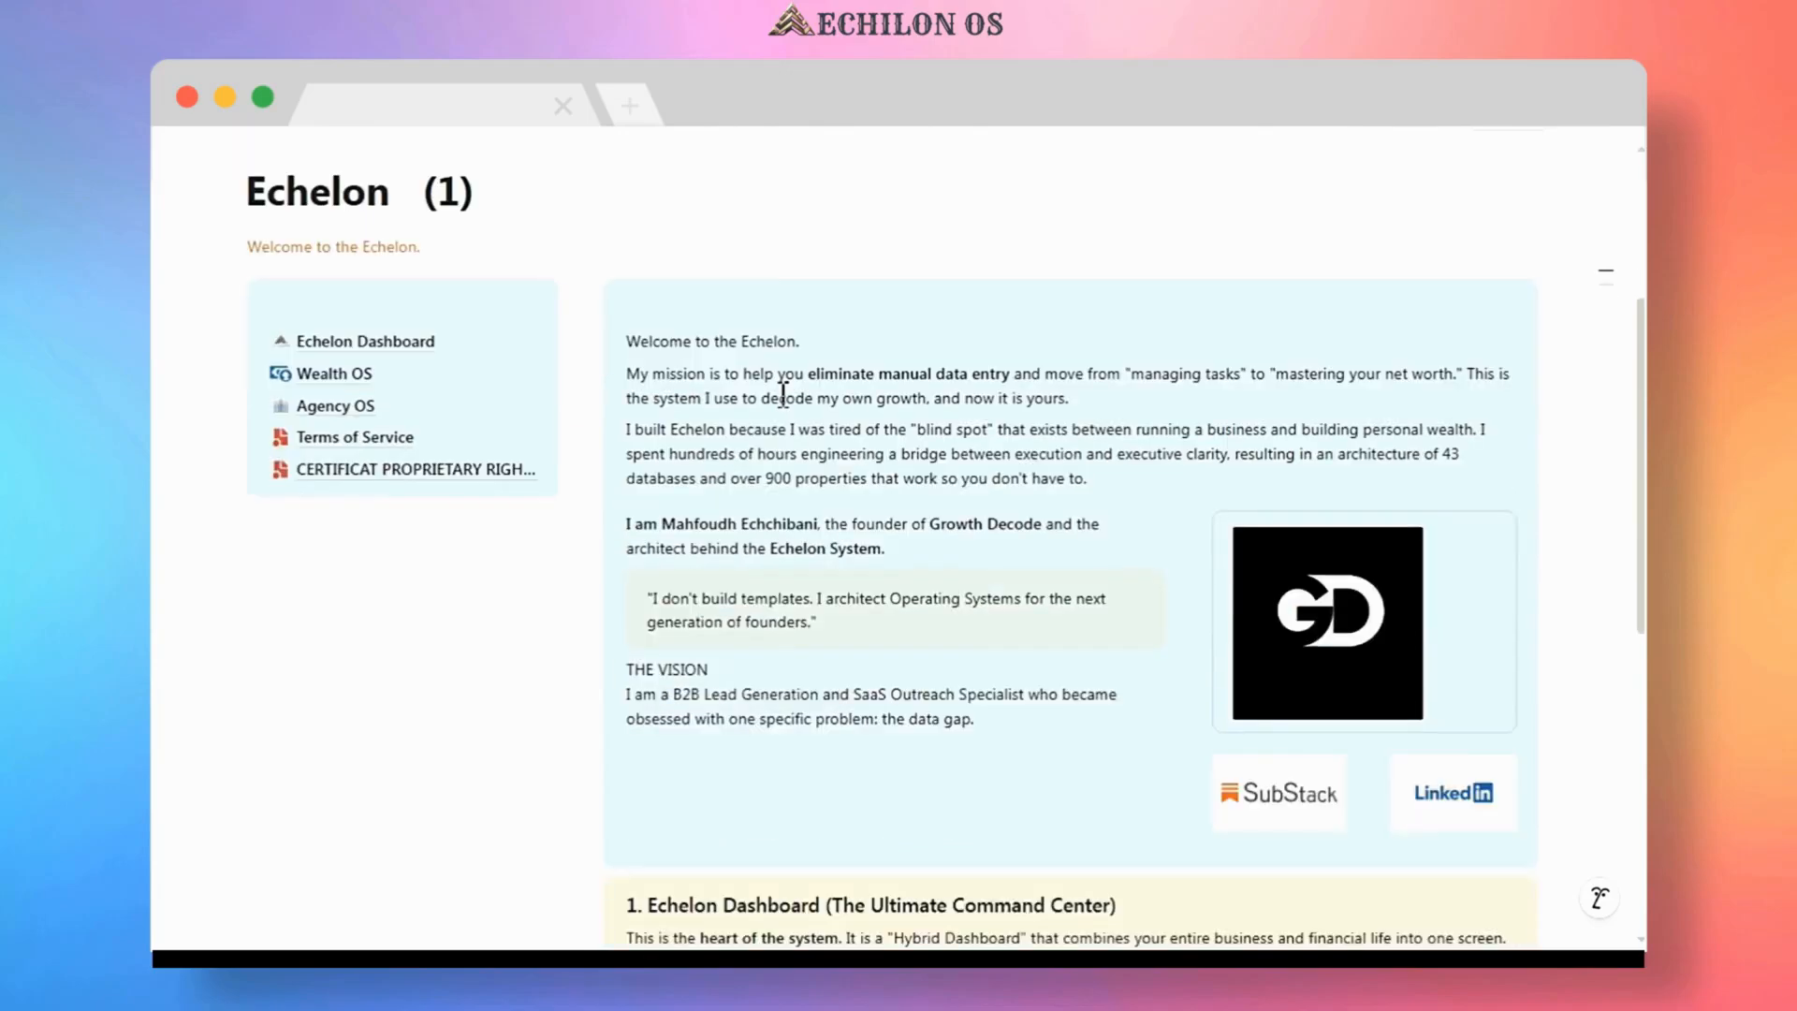